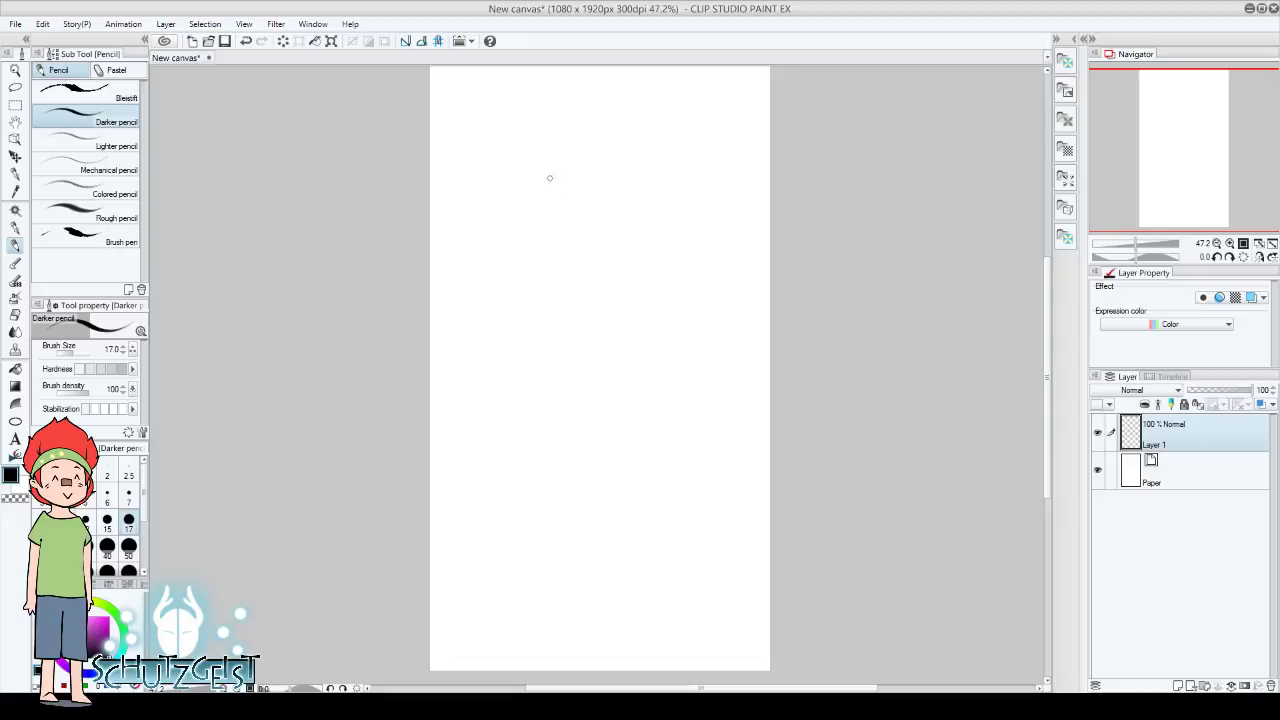
Sketch a rough head circle near the top of the canvas with the Darker pencil
mouse_move(549, 178)
left_mouse_down()
mouse_move(546, 218)
mouse_move(568, 156)
mouse_move(620, 152)
mouse_move(644, 168)
mouse_move(652, 198)
left_mouse_up()
mouse_move(598, 147)
left_mouse_down()
mouse_move(550, 218)
mouse_move(579, 251)
mouse_move(652, 196)
mouse_move(640, 256)
left_mouse_up()
mouse_move(556, 240)
left_mouse_down()
mouse_move(548, 178)
mouse_move(552, 240)
mouse_move(616, 264)
mouse_move(652, 232)
mouse_move(614, 266)
left_mouse_up()
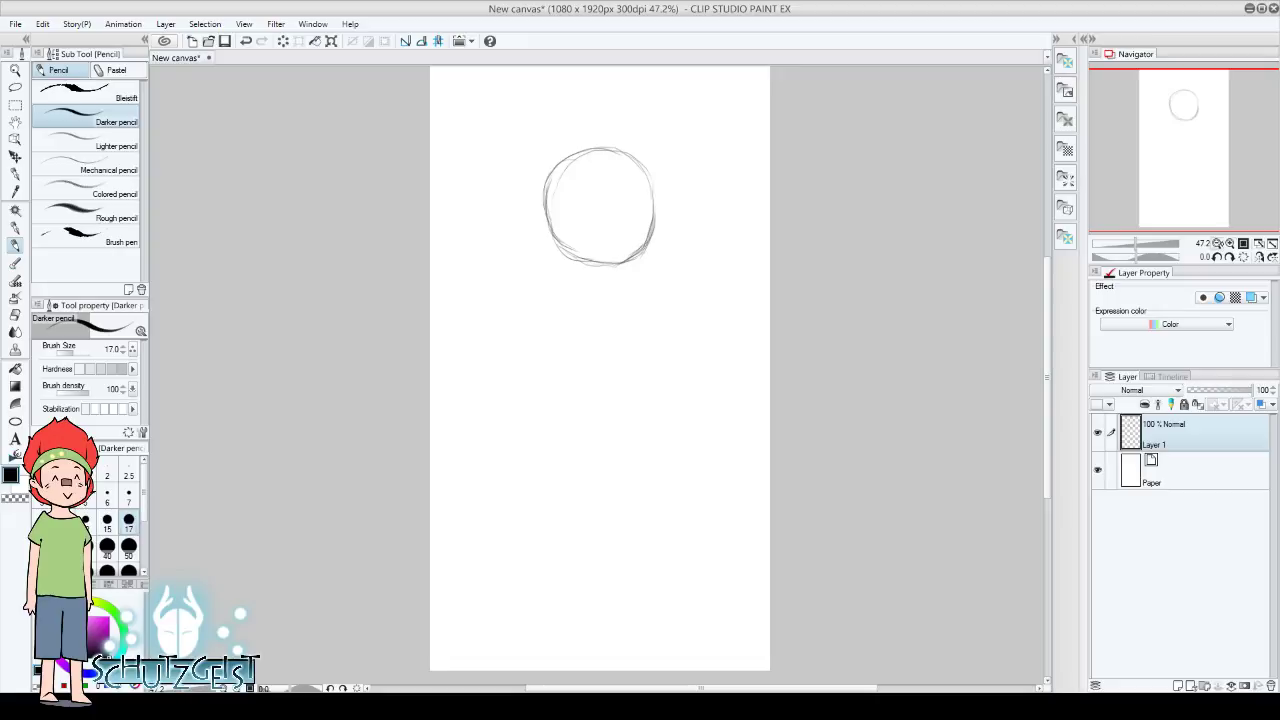
left_click(1257, 257)
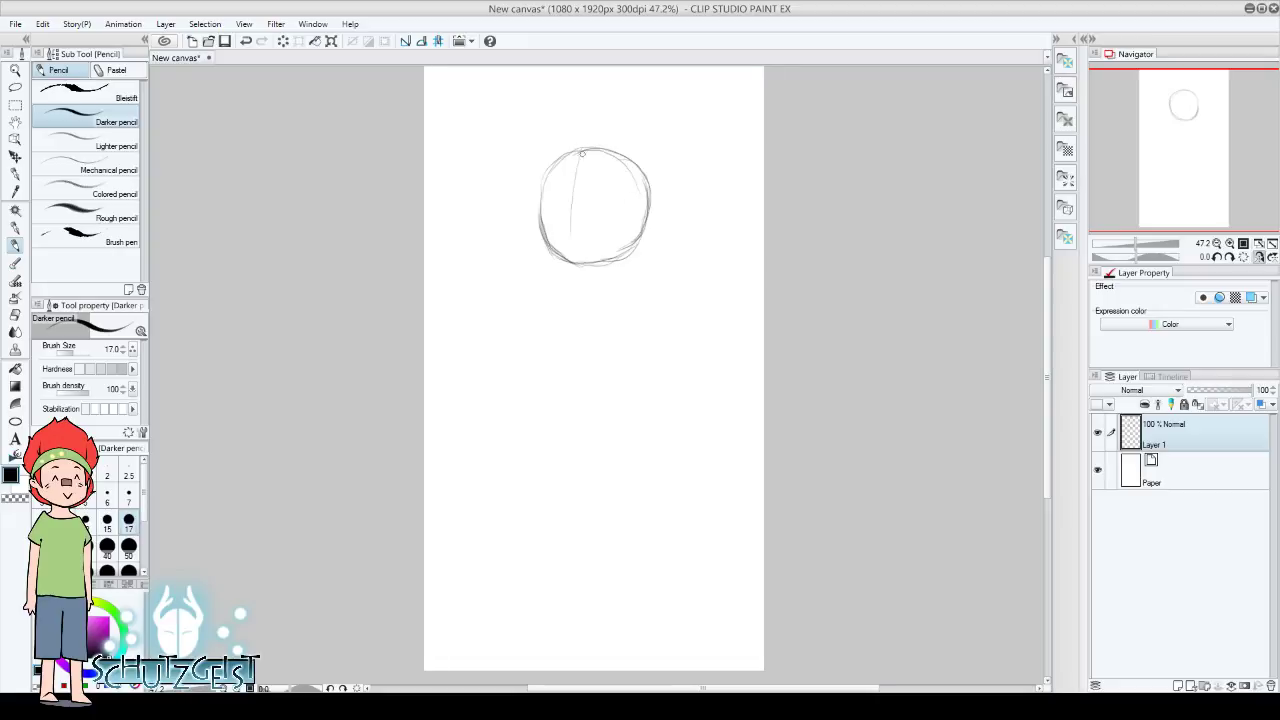
Draw the head's vertical centre line and darken its left and right contours
left_click_drag(582, 152, 574, 276)
left_click_drag(576, 176, 573, 290)
left_click_drag(541, 212, 536, 240)
mouse_move(542, 194)
left_mouse_down()
mouse_move(530, 276)
mouse_move(597, 292)
mouse_move(637, 268)
left_mouse_up()
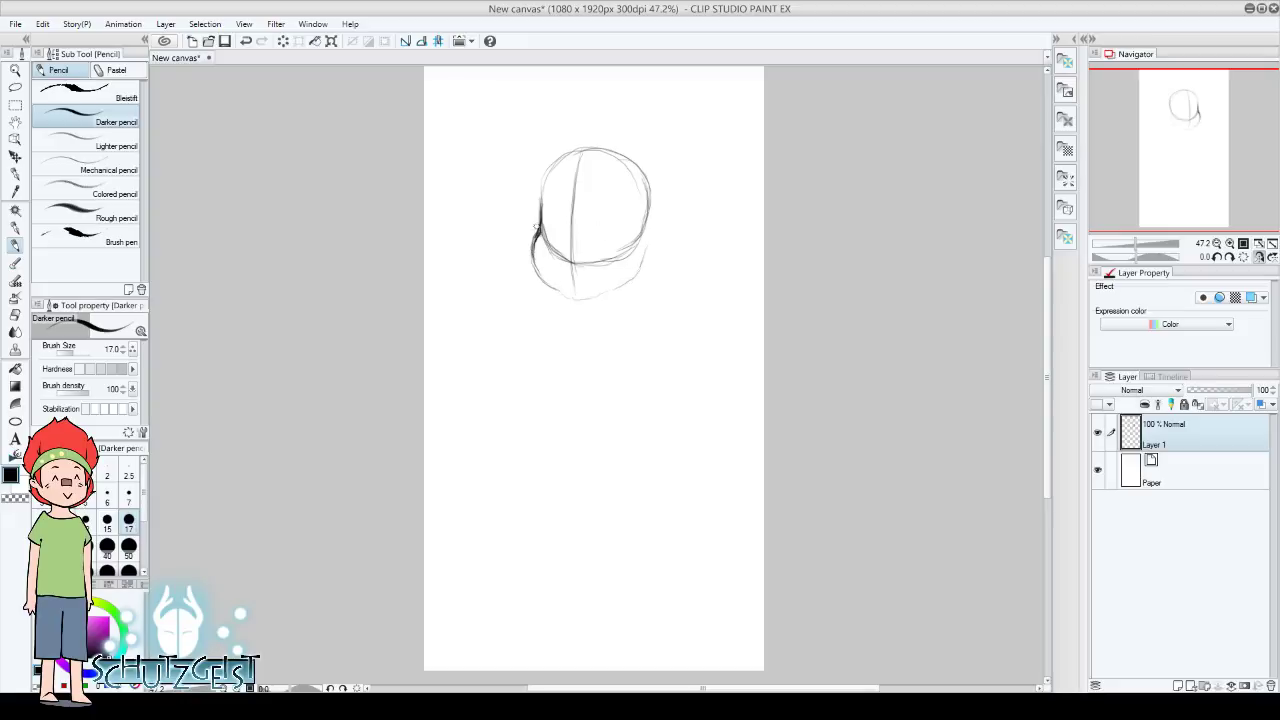
mouse_move(535, 228)
left_mouse_down()
mouse_move(552, 158)
mouse_move(576, 150)
left_mouse_up()
mouse_move(649, 223)
left_mouse_down()
mouse_move(651, 195)
mouse_move(648, 238)
left_mouse_up()
mouse_move(537, 235)
left_mouse_down()
mouse_move(532, 272)
mouse_move(565, 296)
left_mouse_up()
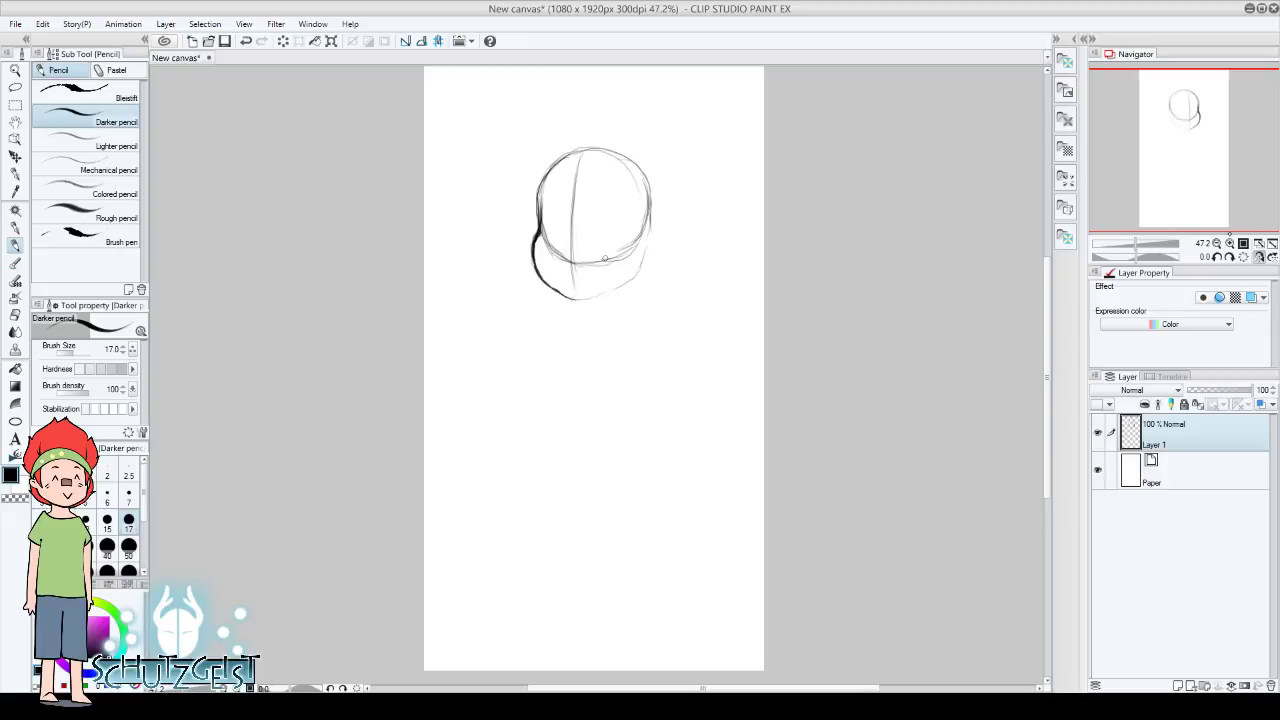
Mirror the view, then draw the jawline and a dark horizontal eye-line across the head
key("h")
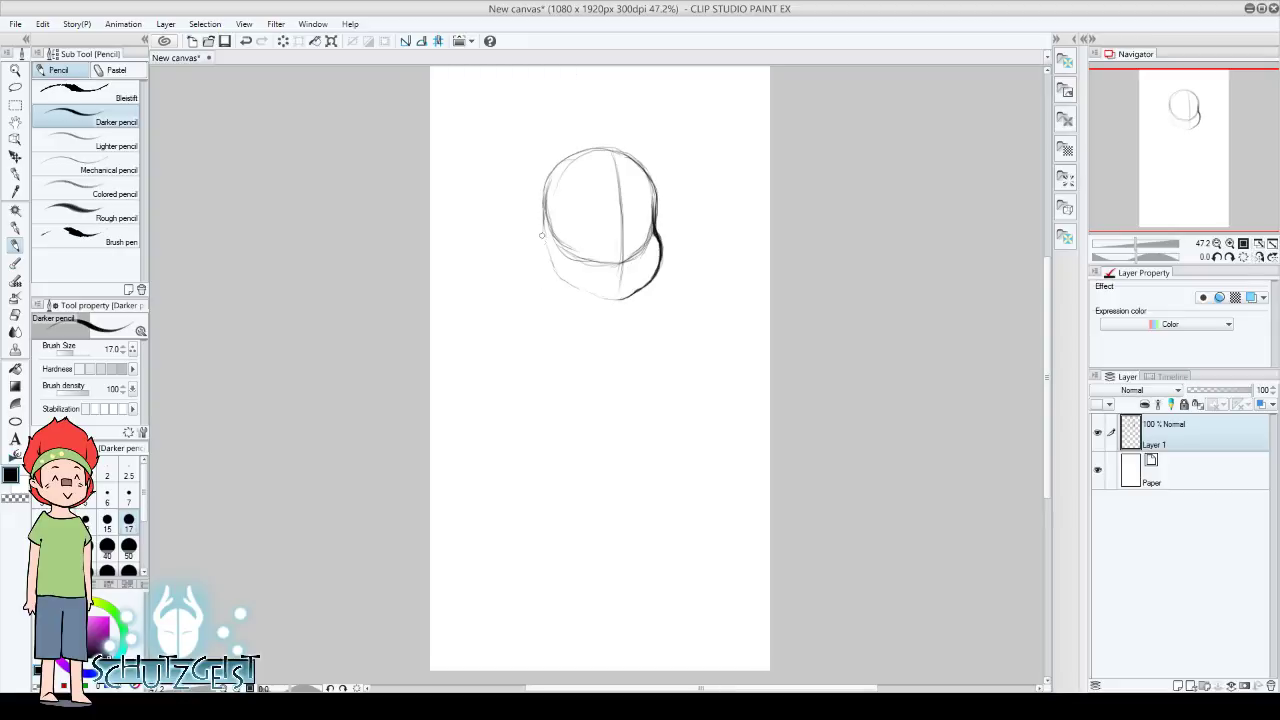
mouse_move(541, 235)
left_mouse_down()
mouse_move(566, 288)
mouse_move(594, 296)
left_mouse_up()
left_click_drag(582, 219, 640, 223)
left_click_drag(547, 235, 646, 223)
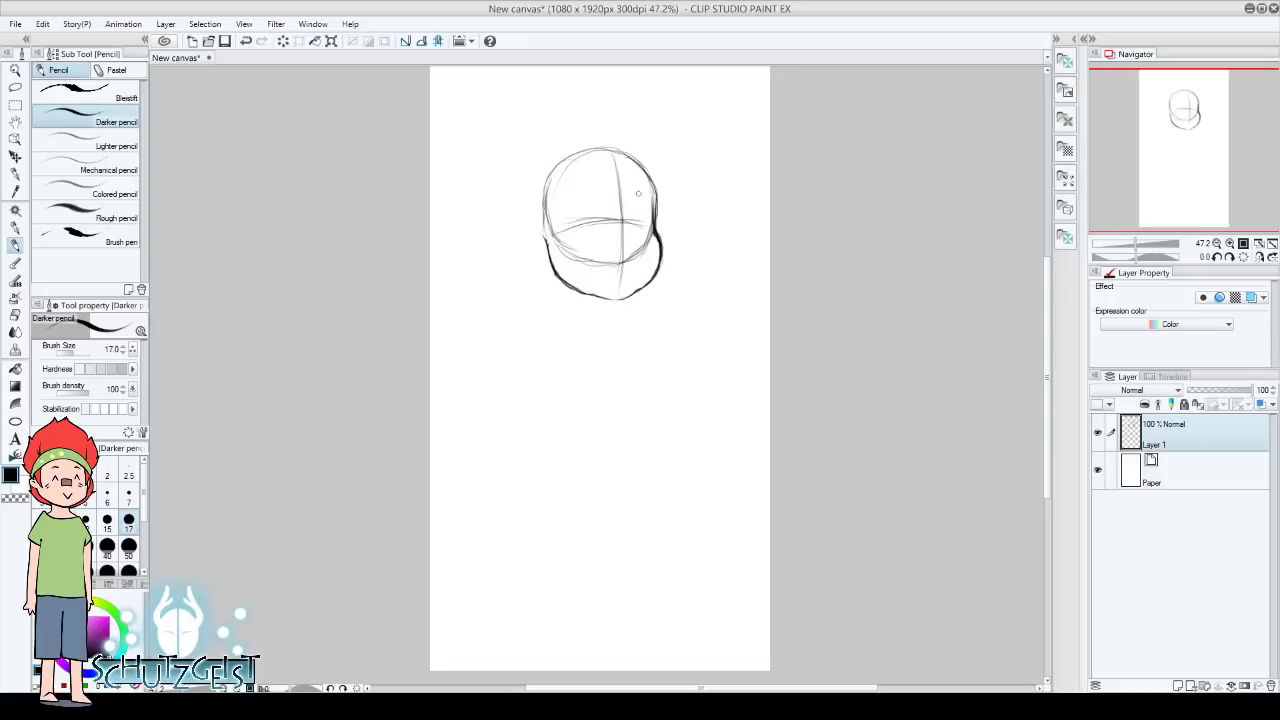
Rotate the head sketch slightly with the transform box and apply it
key("ctrl+t")
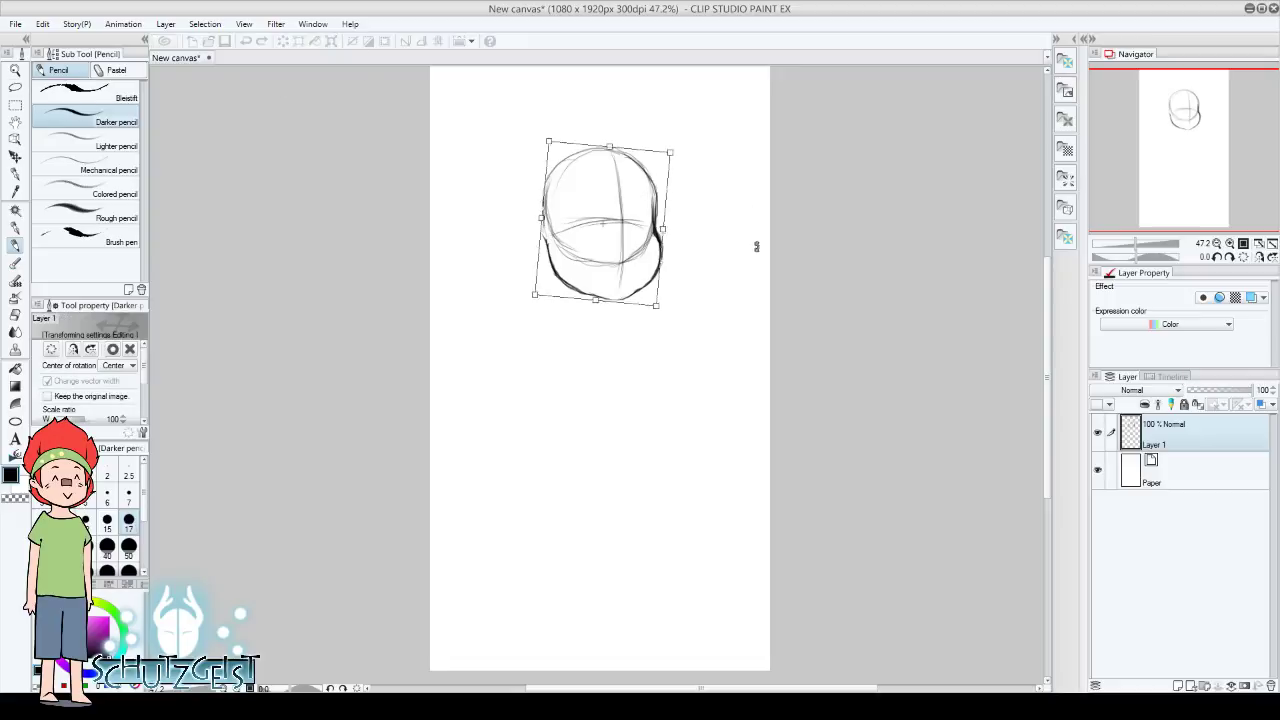
mouse_move(757, 246)
left_mouse_down()
mouse_move(735, 244)
mouse_move(736, 229)
left_mouse_up()
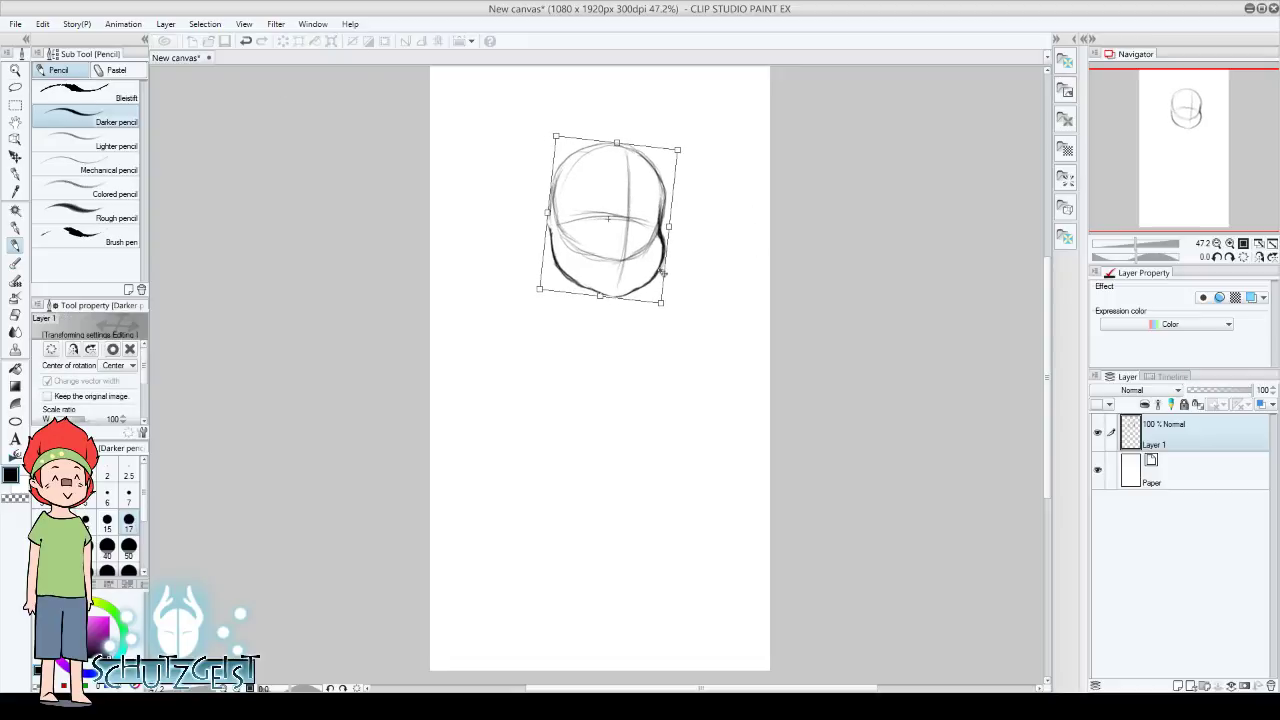
left_click(112, 349)
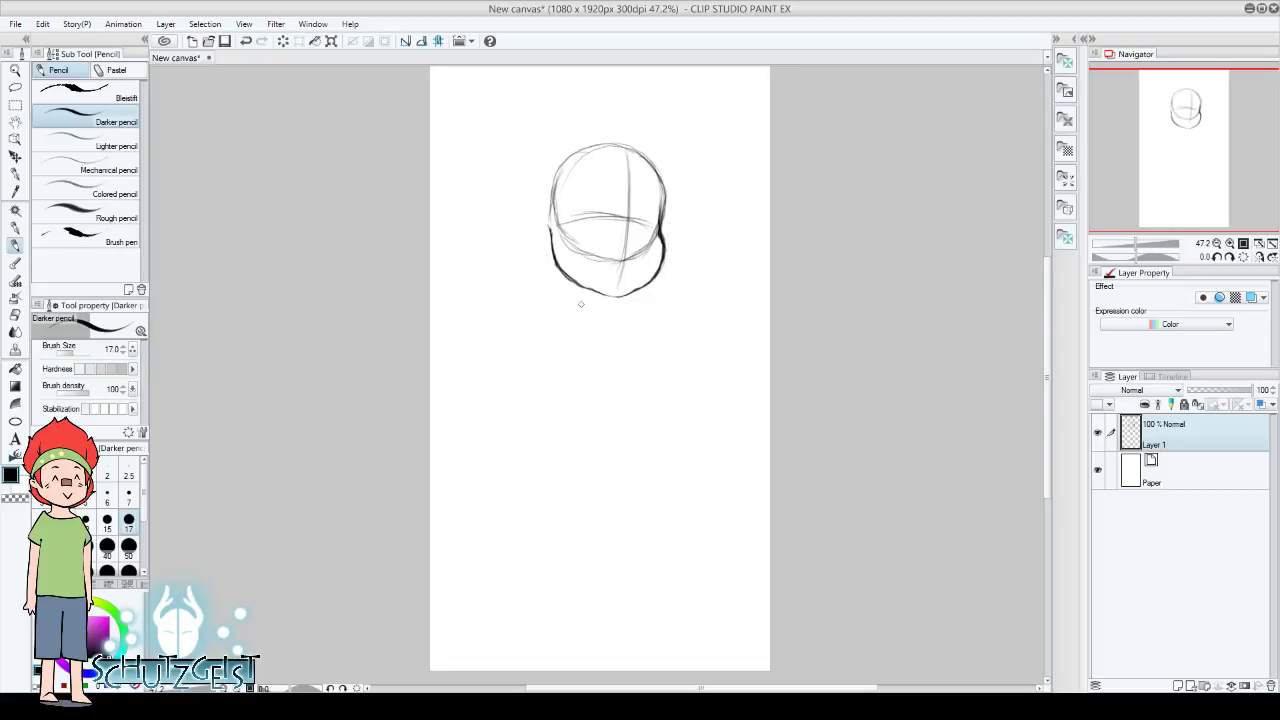
Sketch the neck, right shoulder line and rough torso sides below the head
mouse_move(579, 292)
left_mouse_down()
mouse_move(578, 310)
mouse_move(637, 302)
mouse_move(630, 316)
left_mouse_up()
mouse_move(578, 284)
left_mouse_down()
mouse_move(598, 346)
mouse_move(614, 330)
mouse_move(538, 292)
mouse_move(519, 365)
left_mouse_up()
left_click_drag(639, 307, 664, 298)
mouse_move(577, 284)
left_mouse_down()
mouse_move(573, 332)
mouse_move(660, 298)
mouse_move(637, 371)
left_mouse_up()
left_click_drag(666, 314, 630, 410)
mouse_move(526, 346)
left_mouse_down()
mouse_move(506, 378)
mouse_move(620, 455)
left_mouse_up()
left_click_drag(560, 410, 624, 436)
Hatch along the torso's right side and sketch its lower edges
left_click_drag(662, 342, 692, 436)
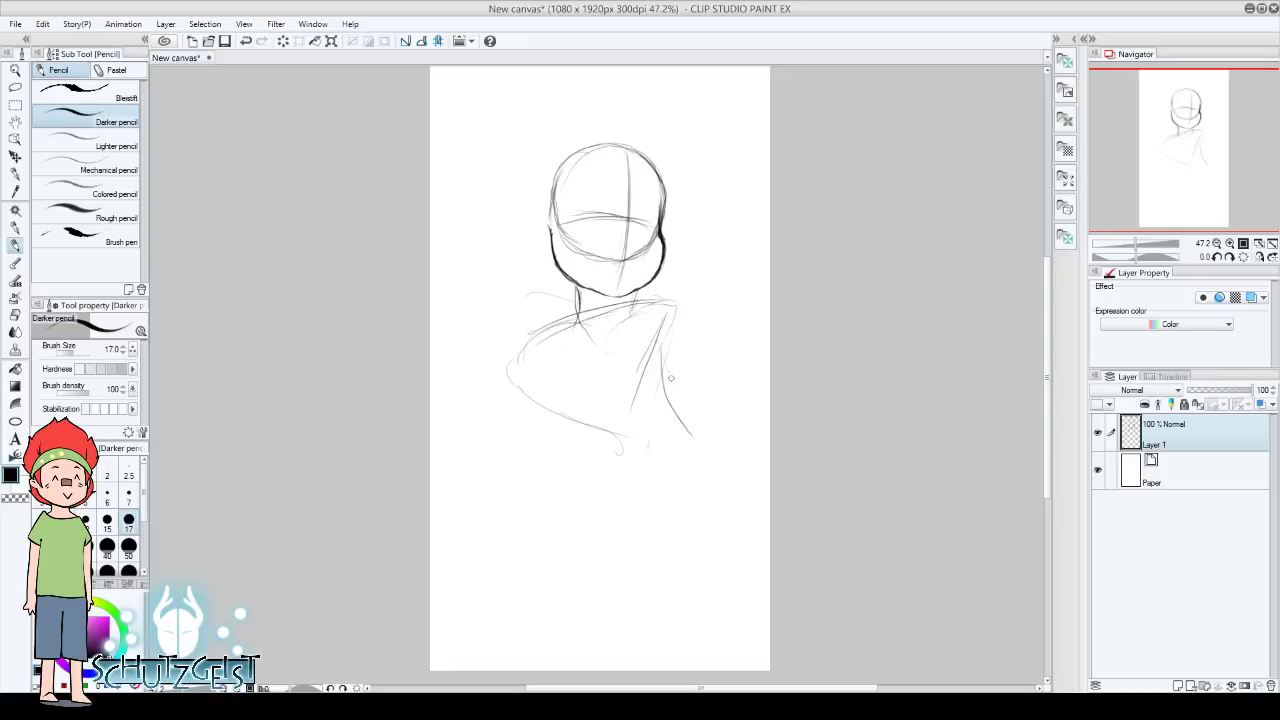
mouse_move(658, 336)
left_mouse_down()
mouse_move(714, 428)
mouse_move(698, 376)
mouse_move(706, 388)
left_mouse_up()
left_click_drag(654, 334, 718, 402)
mouse_move(670, 358)
left_mouse_down()
mouse_move(714, 404)
mouse_move(662, 468)
left_mouse_up()
left_click_drag(710, 424, 642, 484)
mouse_move(534, 402)
left_mouse_down()
mouse_move(590, 476)
mouse_move(614, 482)
left_mouse_up()
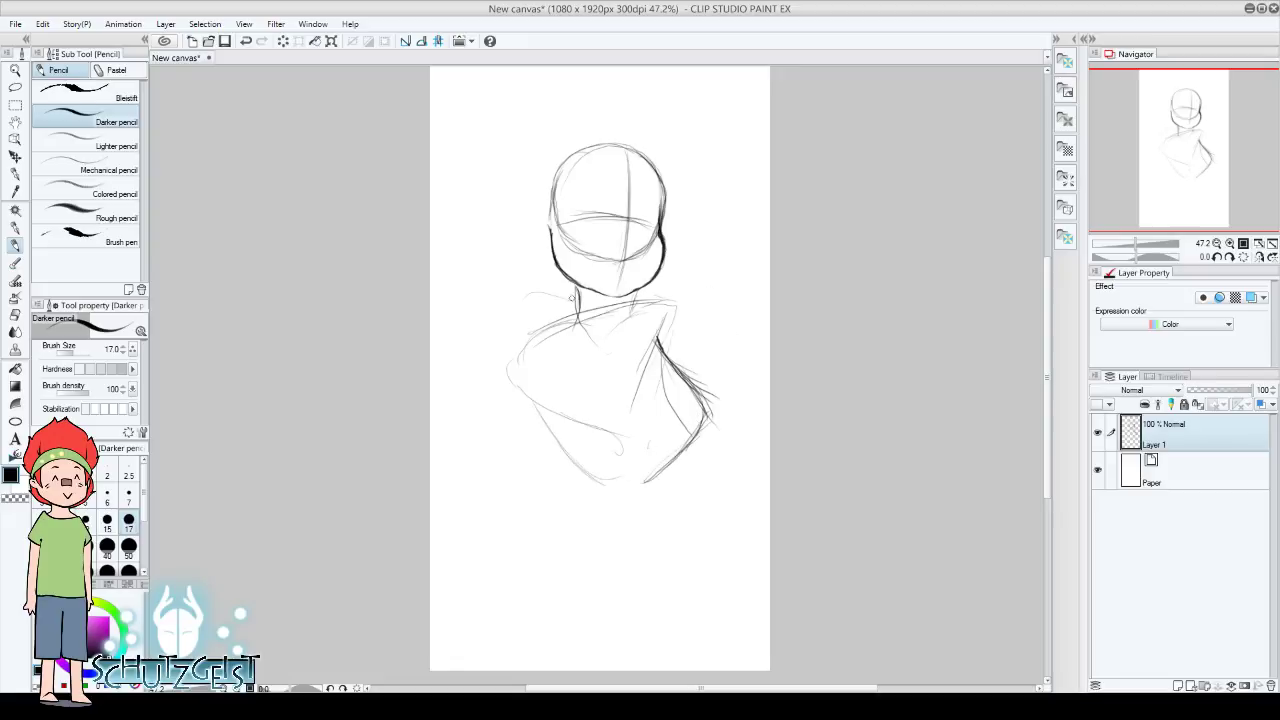
Darken both neck lines, then briefly pick the Hard eraser before returning to the Darker pencil
left_click_drag(566, 274, 573, 333)
left_click_drag(563, 278, 577, 330)
left_click_drag(631, 288, 635, 322)
key("e")
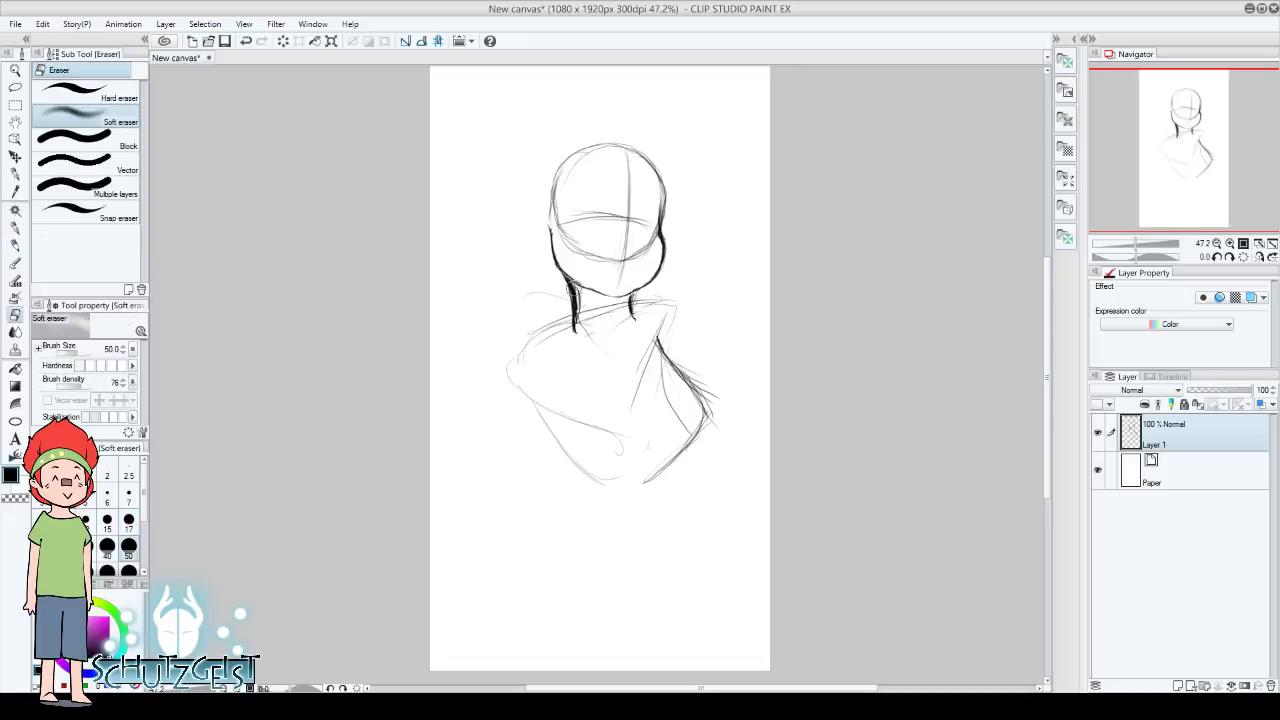
left_click(90, 92)
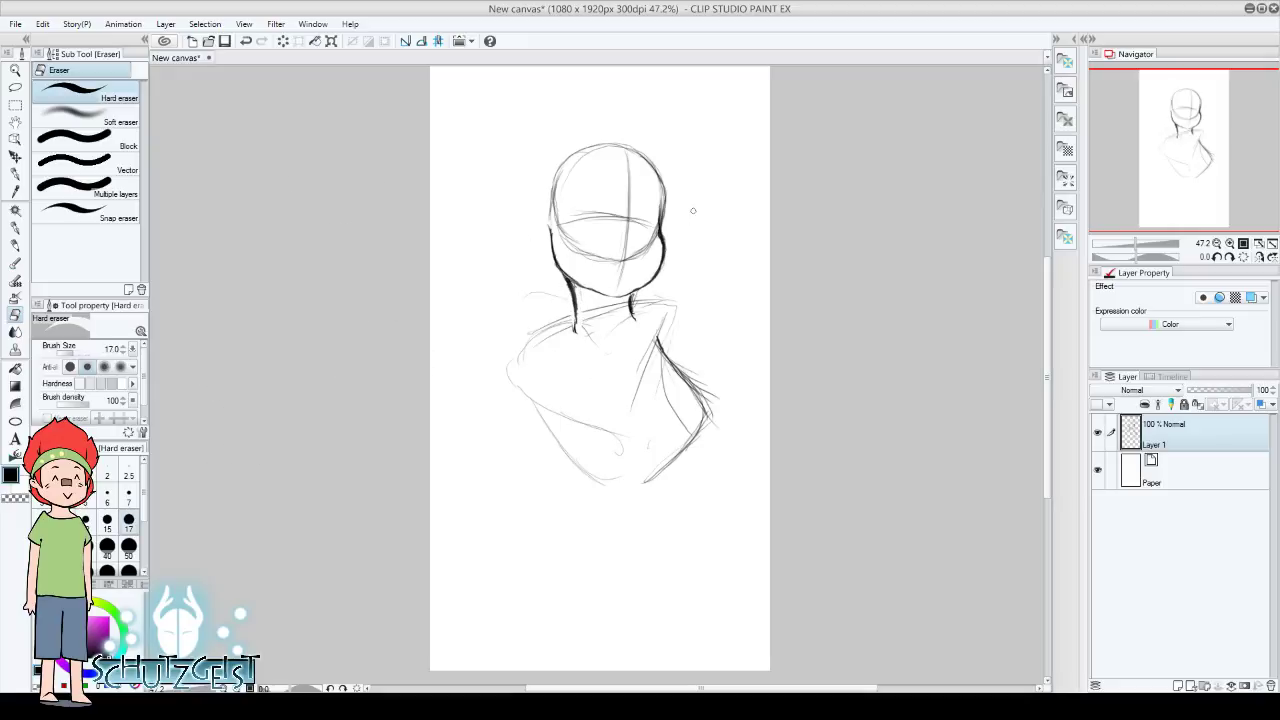
left_click(15, 245)
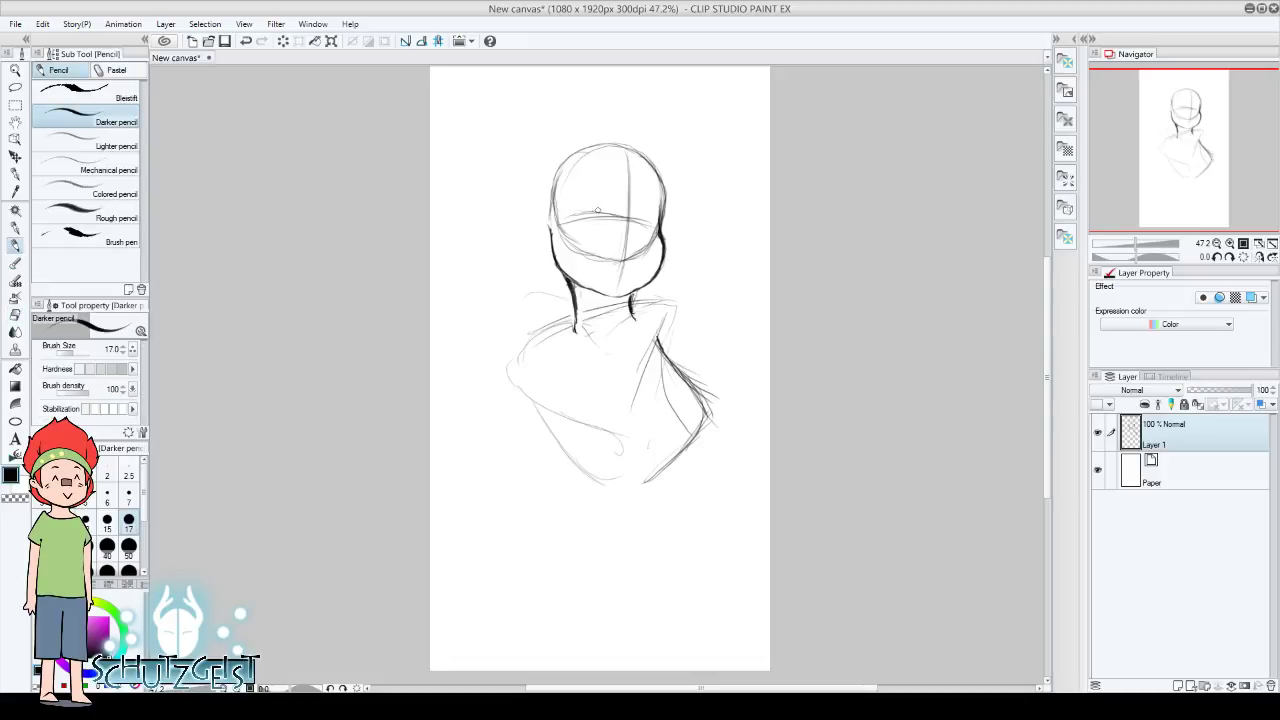
Draw the left shoulder joint, chest line and upper arms, darkening both shoulder lines
left_click_drag(585, 214, 648, 226)
mouse_move(574, 306)
left_mouse_down()
mouse_move(528, 344)
mouse_move(562, 328)
mouse_move(542, 340)
left_mouse_up()
mouse_move(582, 320)
left_mouse_down()
mouse_move(522, 346)
mouse_move(514, 410)
left_mouse_up()
left_click_drag(530, 412, 676, 330)
mouse_move(598, 366)
left_mouse_down()
mouse_move(676, 336)
mouse_move(668, 300)
mouse_move(682, 296)
mouse_move(680, 350)
left_mouse_up()
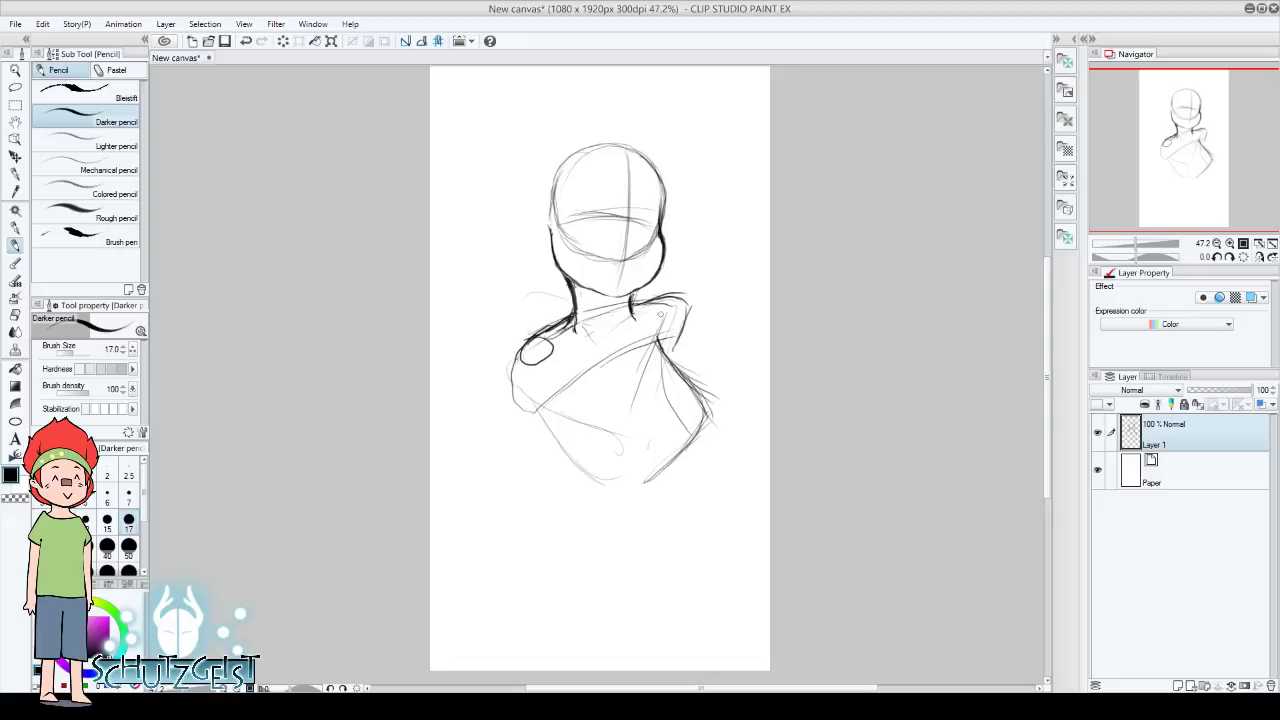
left_click_drag(632, 308, 662, 298)
mouse_move(650, 298)
left_mouse_down()
mouse_move(690, 322)
mouse_move(664, 350)
mouse_move(670, 366)
left_mouse_up()
left_click_drag(576, 310, 528, 336)
Sketch the lower torso outline, hips and upper leg lines
mouse_move(552, 408)
left_mouse_down()
mouse_move(528, 398)
mouse_move(614, 498)
mouse_move(700, 446)
mouse_move(686, 506)
mouse_move(754, 550)
left_mouse_up()
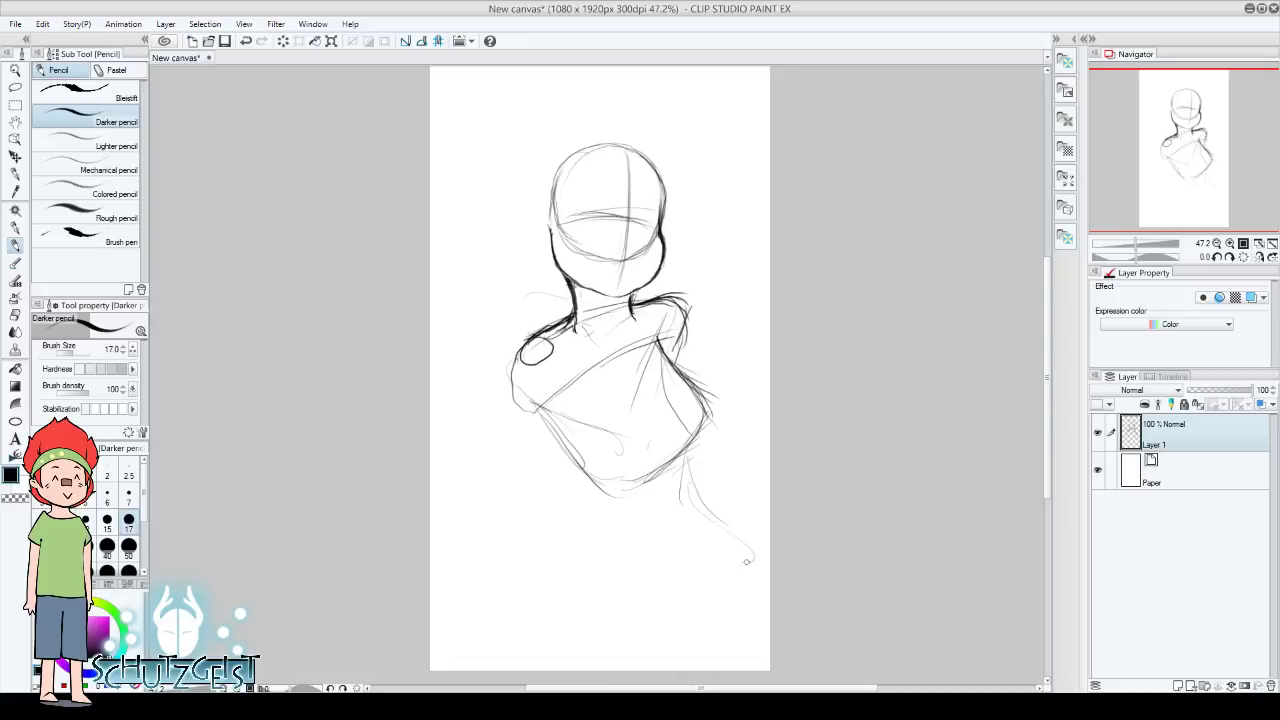
left_click_drag(640, 605, 765, 560)
mouse_move(768, 562)
left_mouse_down()
mouse_move(578, 650)
mouse_move(678, 594)
left_mouse_up()
mouse_move(536, 426)
left_mouse_down()
mouse_move(556, 470)
mouse_move(646, 538)
left_mouse_up()
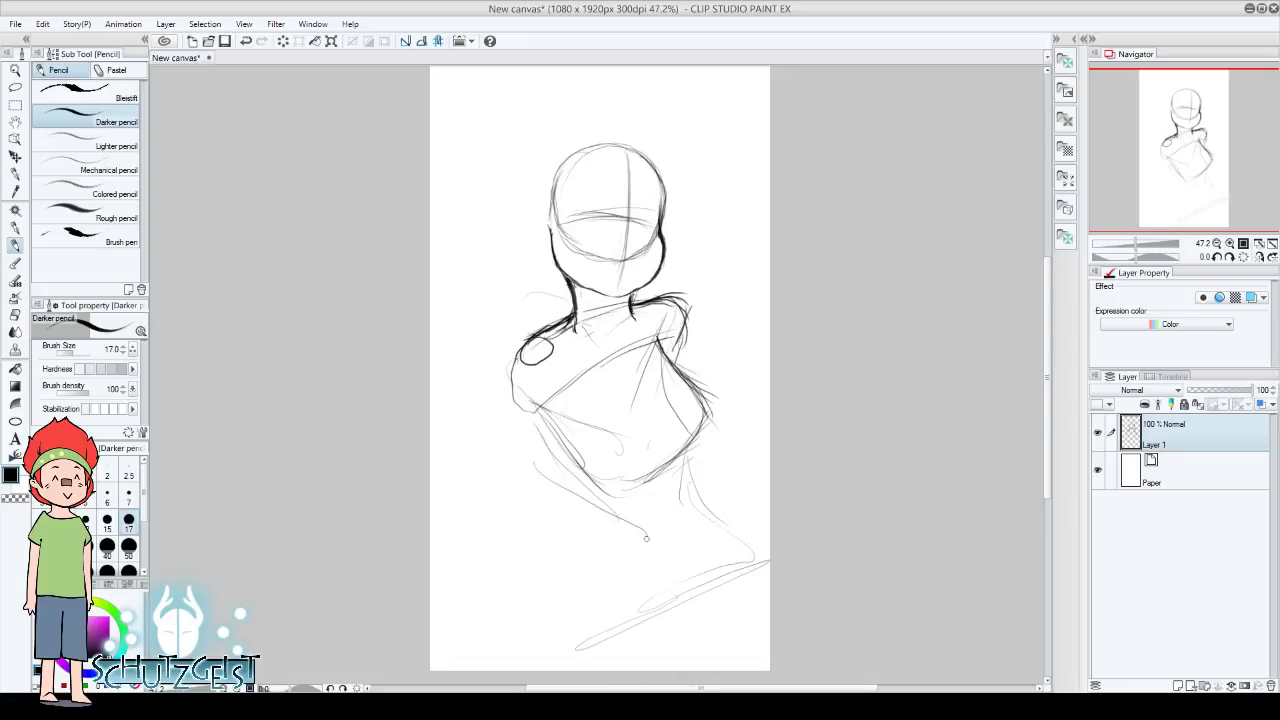
left_click_drag(552, 446, 584, 504)
left_click_drag(526, 420, 598, 504)
mouse_move(546, 456)
left_mouse_down()
mouse_move(606, 528)
mouse_move(686, 492)
left_mouse_up()
Add leg curves below the right hip and long leg lines down the canvas
left_click_drag(698, 444, 648, 542)
mouse_move(596, 508)
left_mouse_down()
mouse_move(588, 562)
mouse_move(534, 582)
mouse_move(522, 614)
mouse_move(678, 612)
left_mouse_up()
left_click_drag(702, 486, 714, 640)
left_click_drag(702, 530, 706, 610)
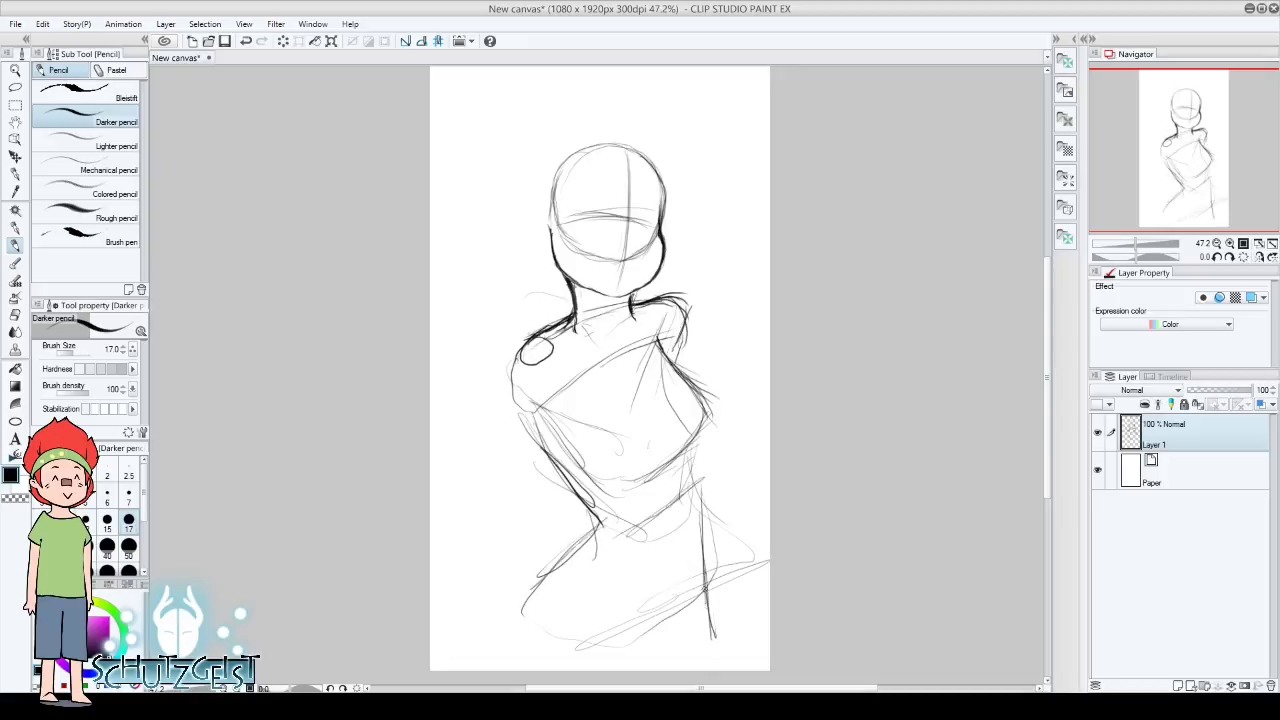
mouse_move(550, 450)
left_mouse_down()
mouse_move(596, 518)
mouse_move(530, 580)
left_mouse_up()
Sketch the lower leg curves and darken the vertical leg line on the right
left_click_drag(562, 536, 520, 596)
mouse_move(600, 546)
left_mouse_down()
mouse_move(520, 606)
mouse_move(700, 612)
left_mouse_up()
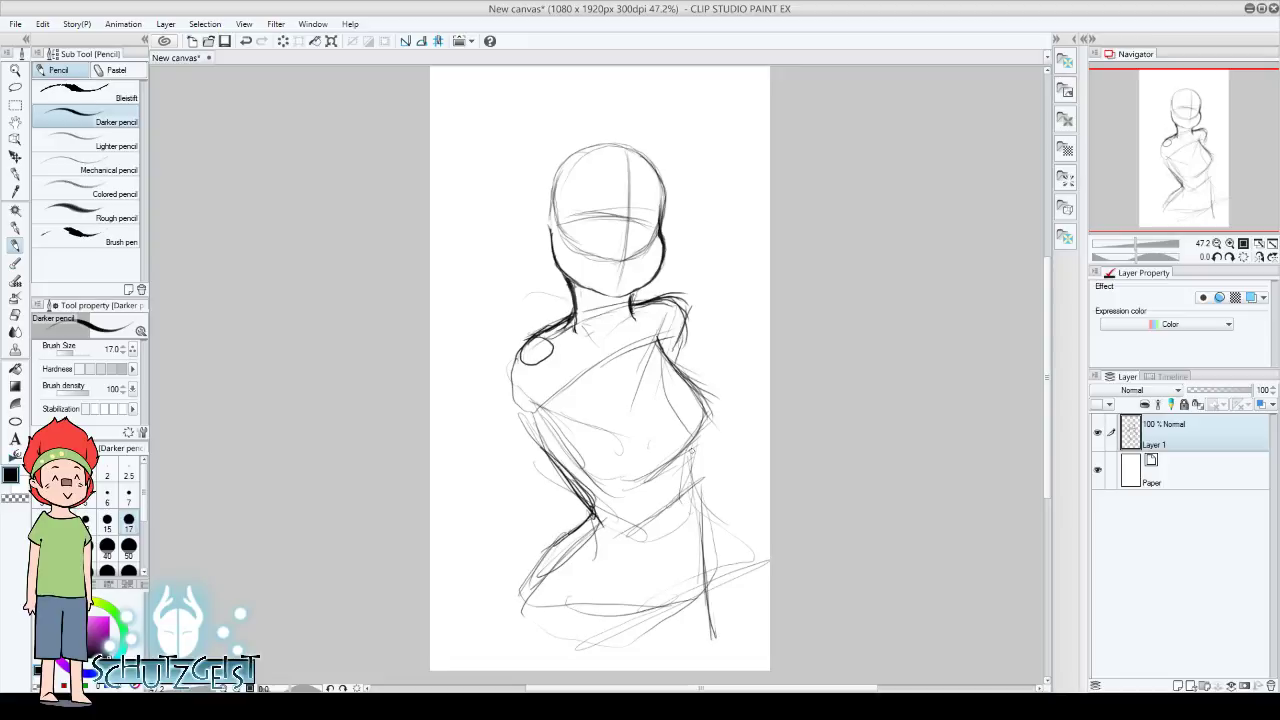
mouse_move(690, 456)
left_mouse_down()
mouse_move(698, 580)
mouse_move(694, 486)
mouse_move(582, 526)
mouse_move(700, 476)
mouse_move(696, 550)
left_mouse_up()
left_click_drag(694, 488, 698, 588)
left_click_drag(694, 520, 698, 596)
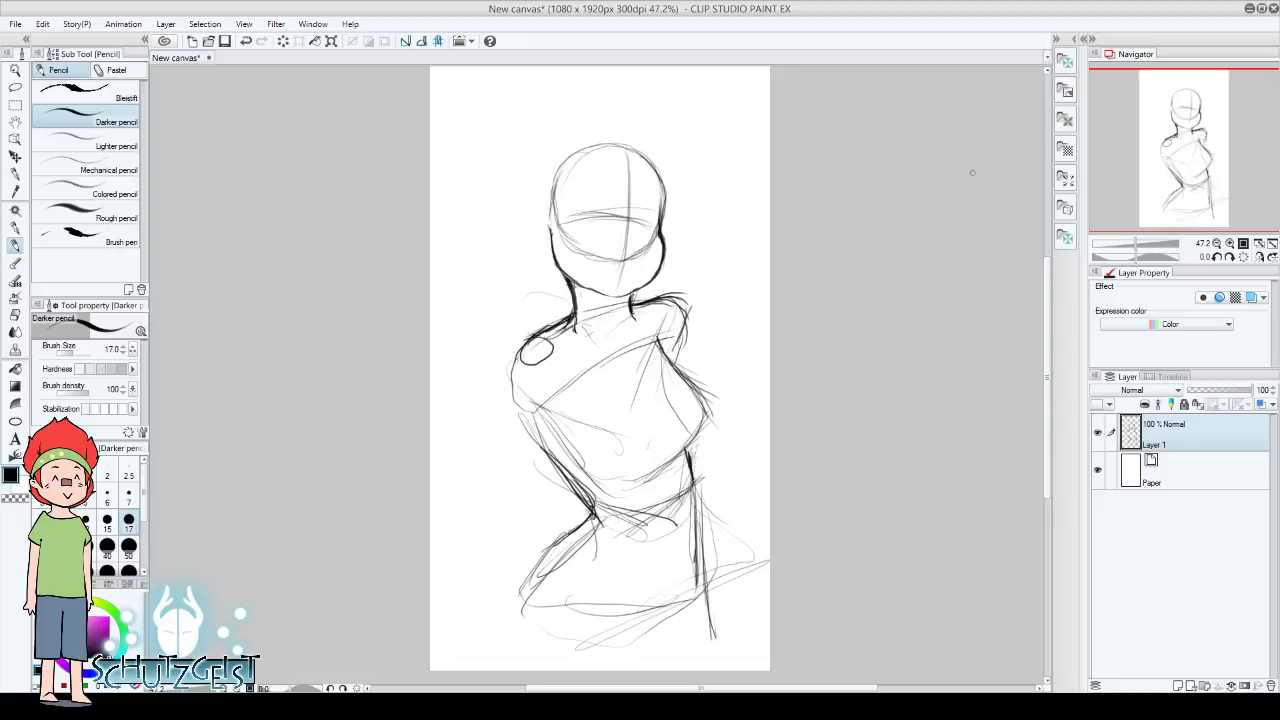
Flip the view and sketch the figure's right side contour and chest lines
left_click(1260, 256)
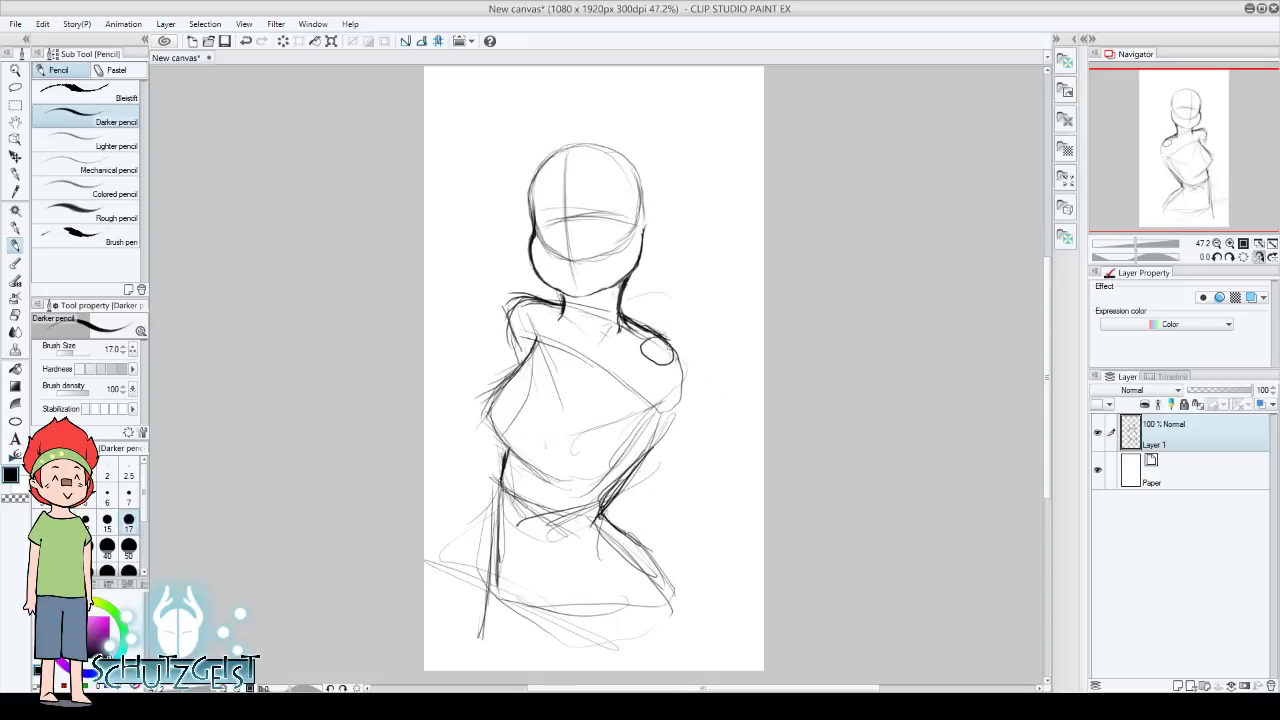
left_click_drag(668, 346, 698, 486)
left_click_drag(682, 378, 704, 482)
left_click_drag(676, 354, 704, 522)
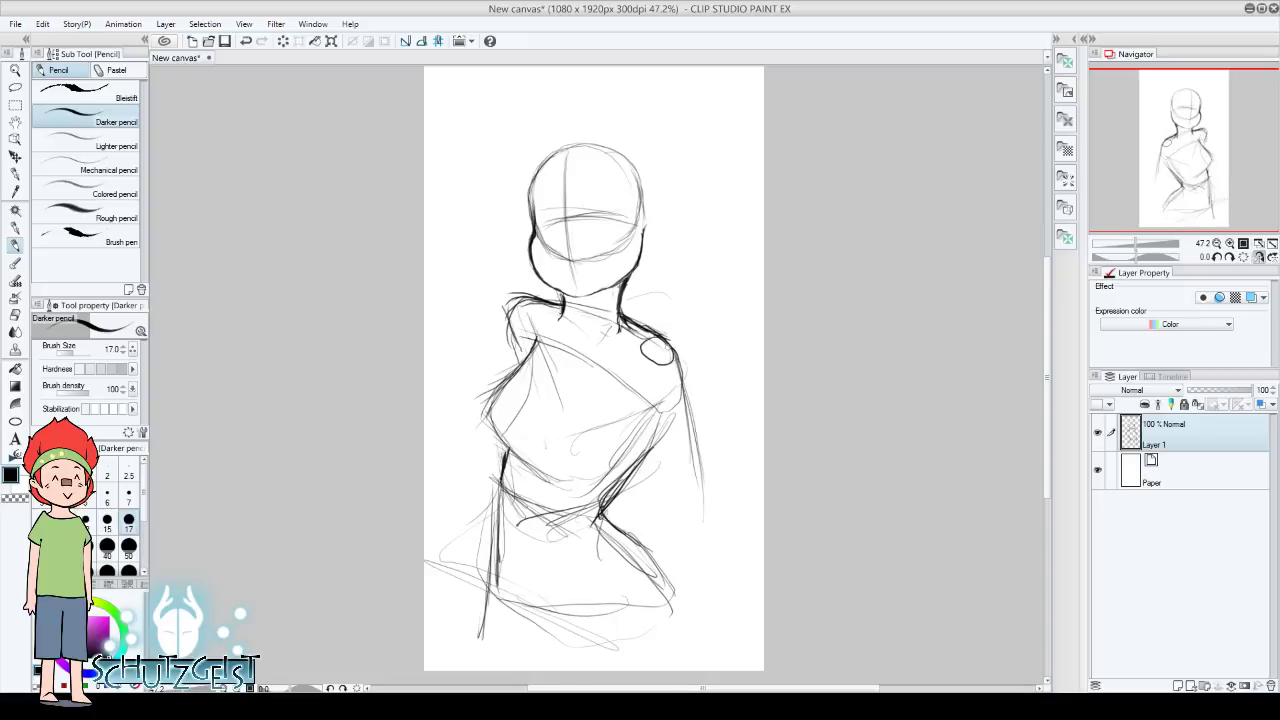
mouse_move(636, 403)
left_mouse_down()
mouse_move(662, 426)
mouse_move(668, 450)
mouse_move(650, 416)
mouse_move(689, 525)
left_mouse_up()
Draw the bent right arm's contours, close the forearm, and sketch the hand on the hip
left_click_drag(716, 414, 700, 540)
left_click_drag(680, 362, 708, 460)
left_click_drag(692, 390, 710, 536)
mouse_move(648, 440)
left_mouse_down()
mouse_move(678, 494)
mouse_move(714, 505)
mouse_move(700, 538)
mouse_move(626, 528)
left_mouse_up()
left_click_drag(614, 528, 594, 548)
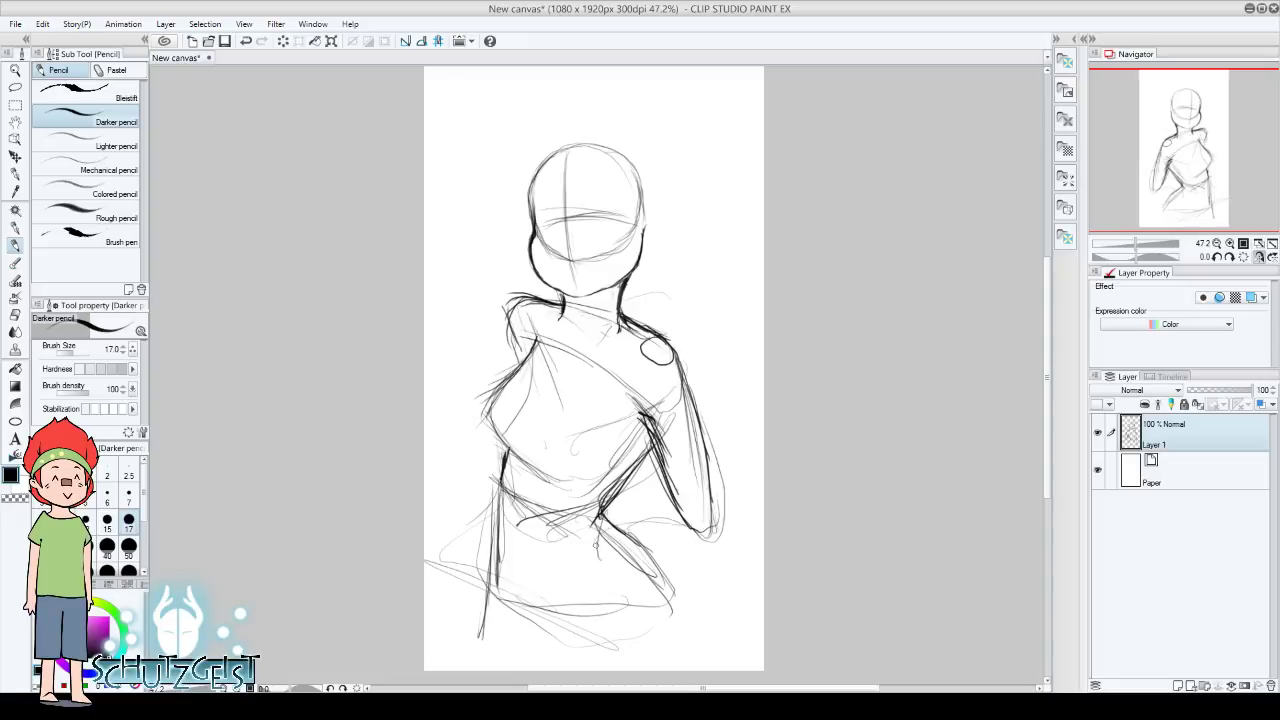
mouse_move(678, 516)
left_mouse_down()
mouse_move(604, 538)
mouse_move(618, 530)
left_mouse_up()
left_click_drag(720, 530, 612, 560)
left_click_drag(654, 510, 606, 538)
mouse_move(614, 510)
left_mouse_down()
mouse_move(576, 530)
mouse_move(608, 586)
left_mouse_up()
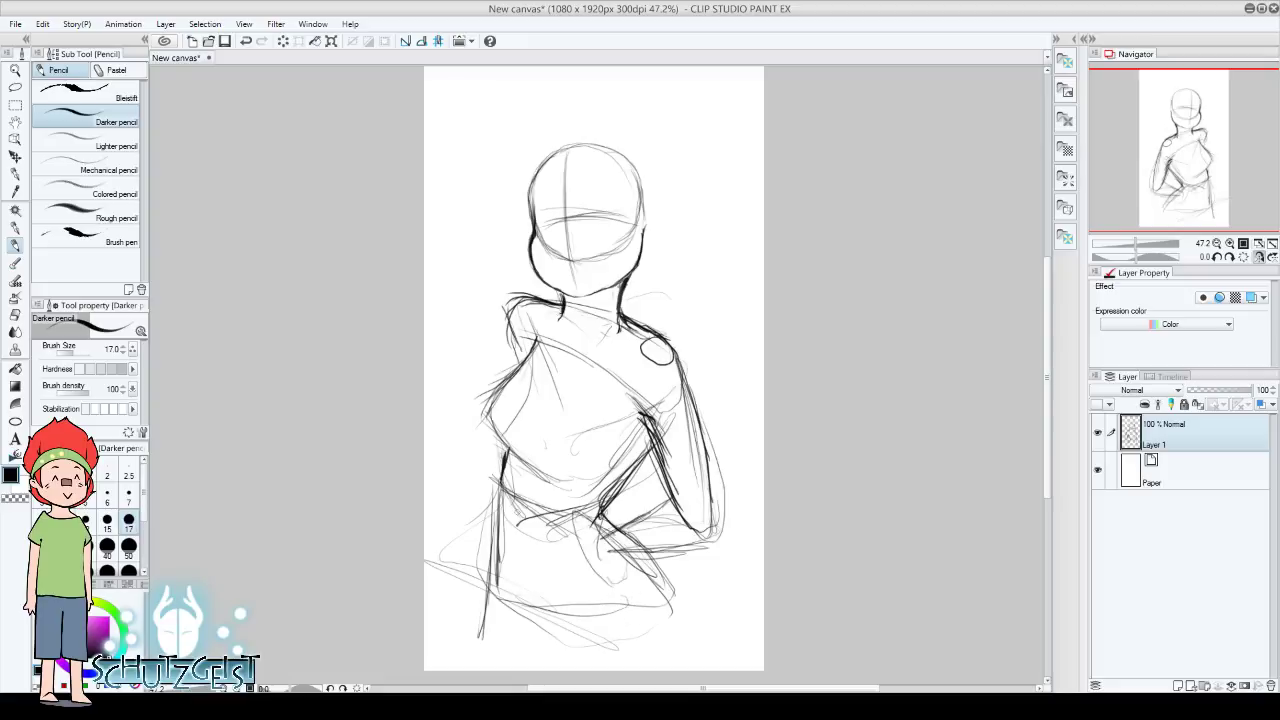
Erase the rough hand and leftover lines, then redraw the hand along the right arm
key("e")
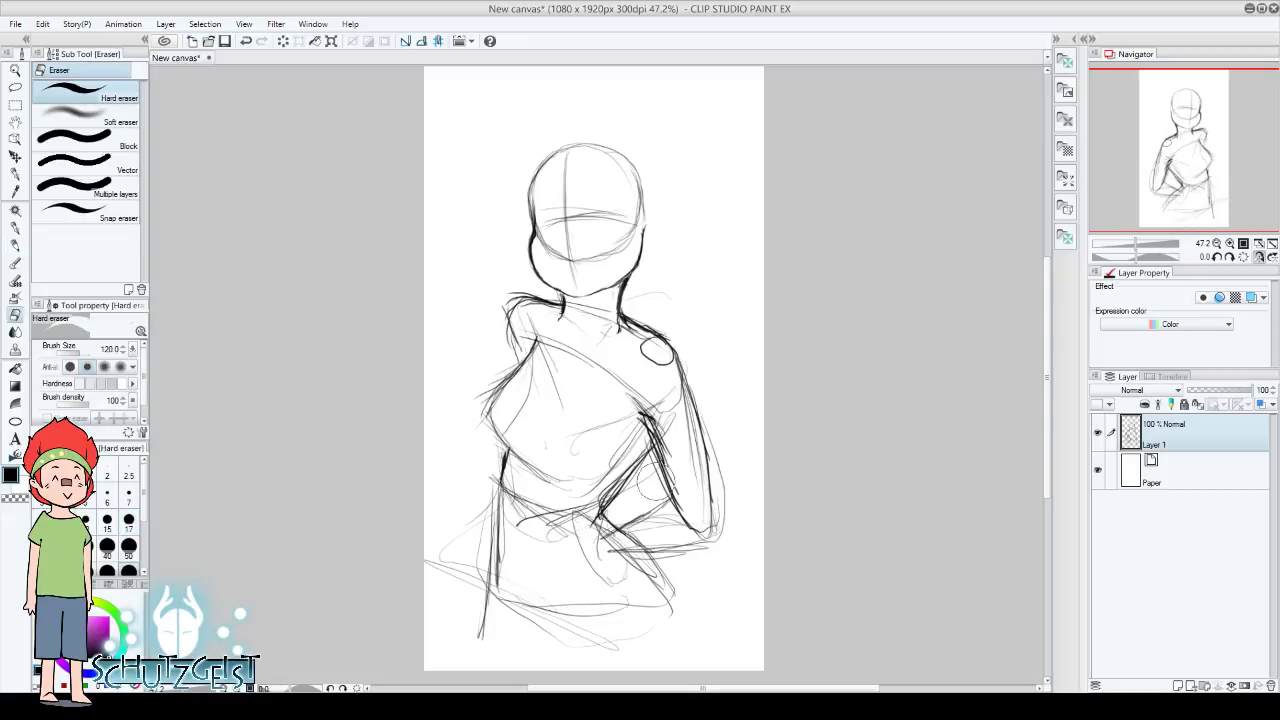
left_click_drag(625, 528, 580, 578)
left_click_drag(654, 529, 650, 528)
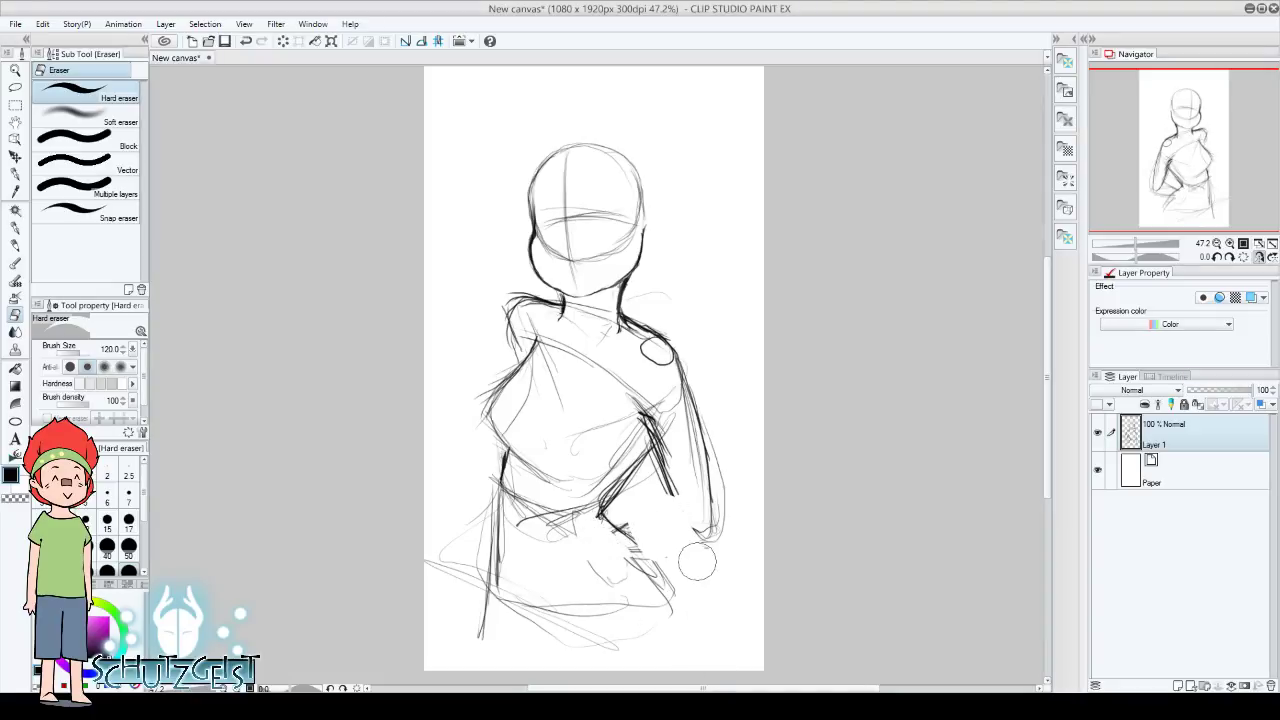
left_click(15, 245)
left_click_drag(662, 474, 677, 534)
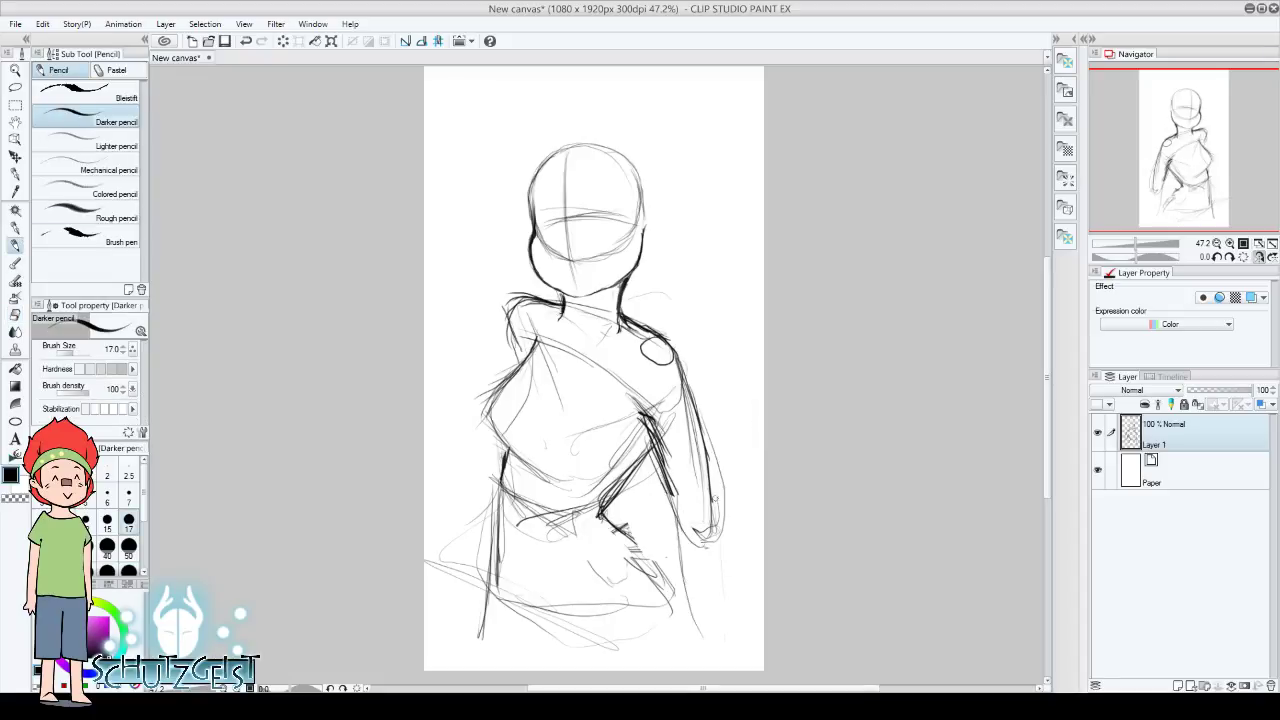
Extend strokes down the right arm and side and sketch the lower right side
left_click_drag(714, 497, 730, 612)
left_click_drag(698, 446, 712, 546)
left_click_drag(706, 500, 692, 625)
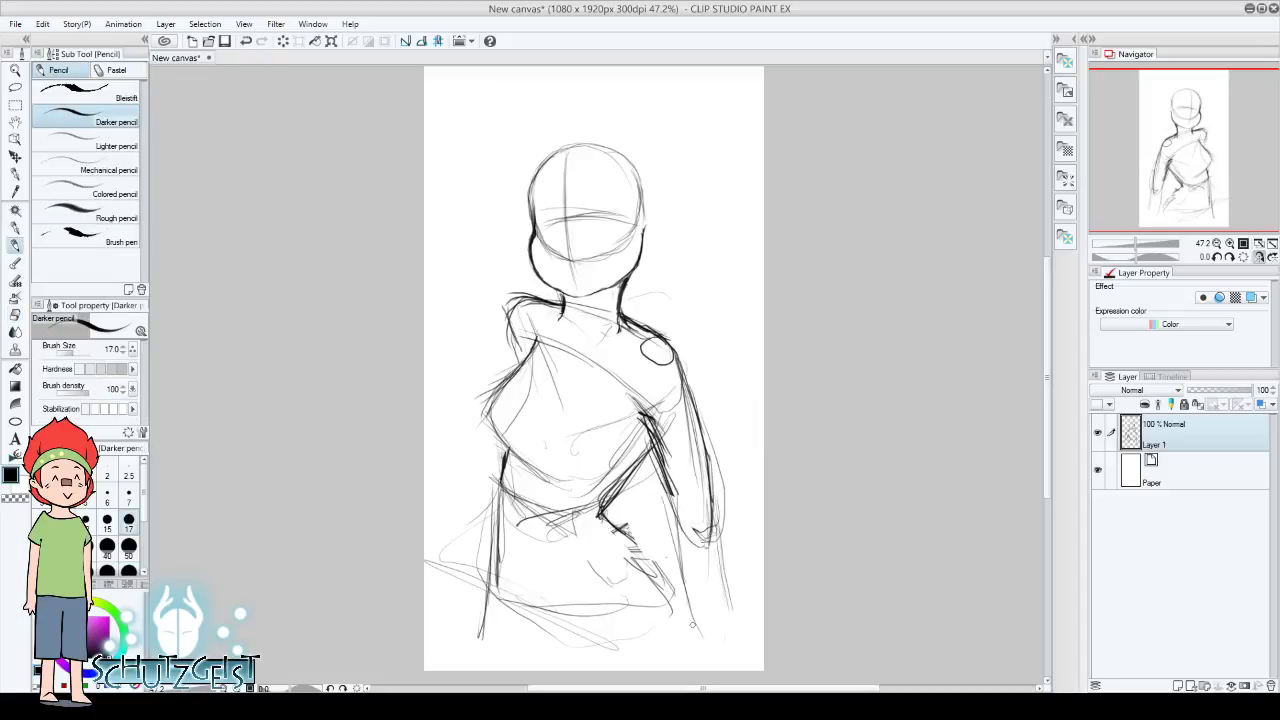
mouse_move(610, 482)
left_mouse_down()
mouse_move(620, 532)
mouse_move(665, 584)
left_mouse_up()
left_click_drag(496, 618, 507, 652)
Shrink the sketch from its top-right corner after a cancelled first try, then move it up and commit
left_click(328, 42)
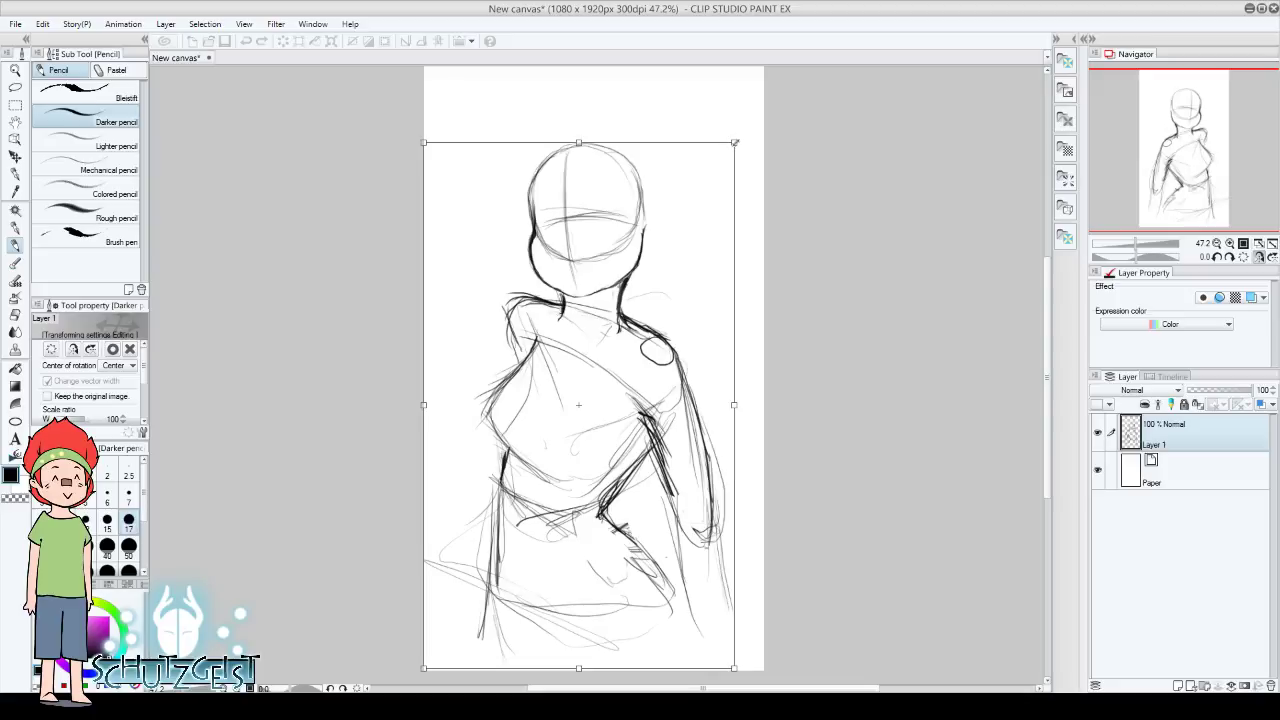
left_click_drag(733, 143, 621, 237)
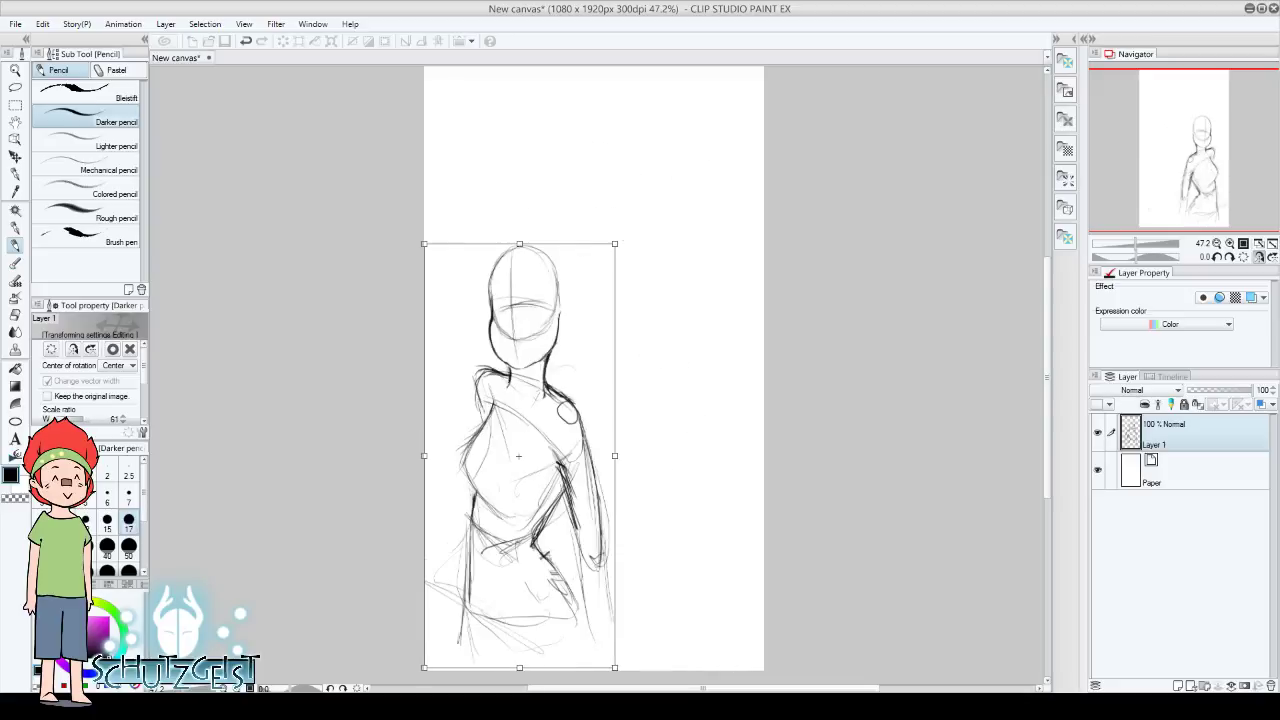
key("Escape")
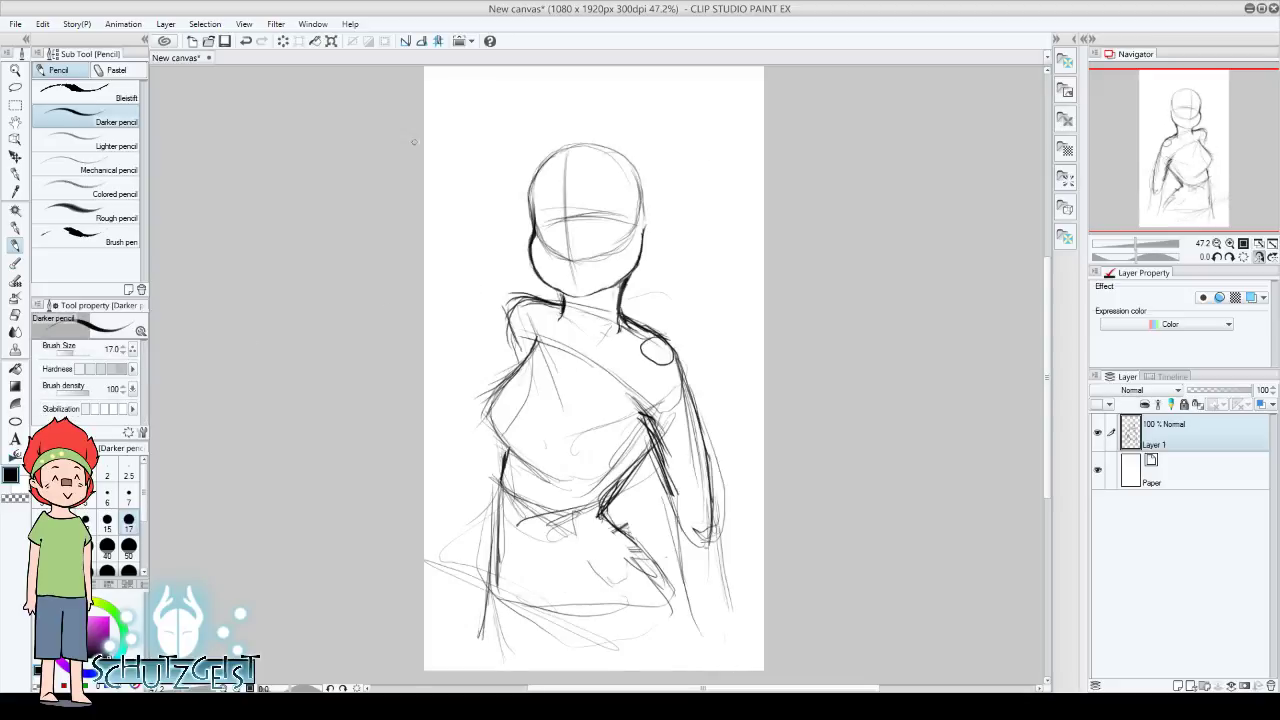
left_click(331, 41)
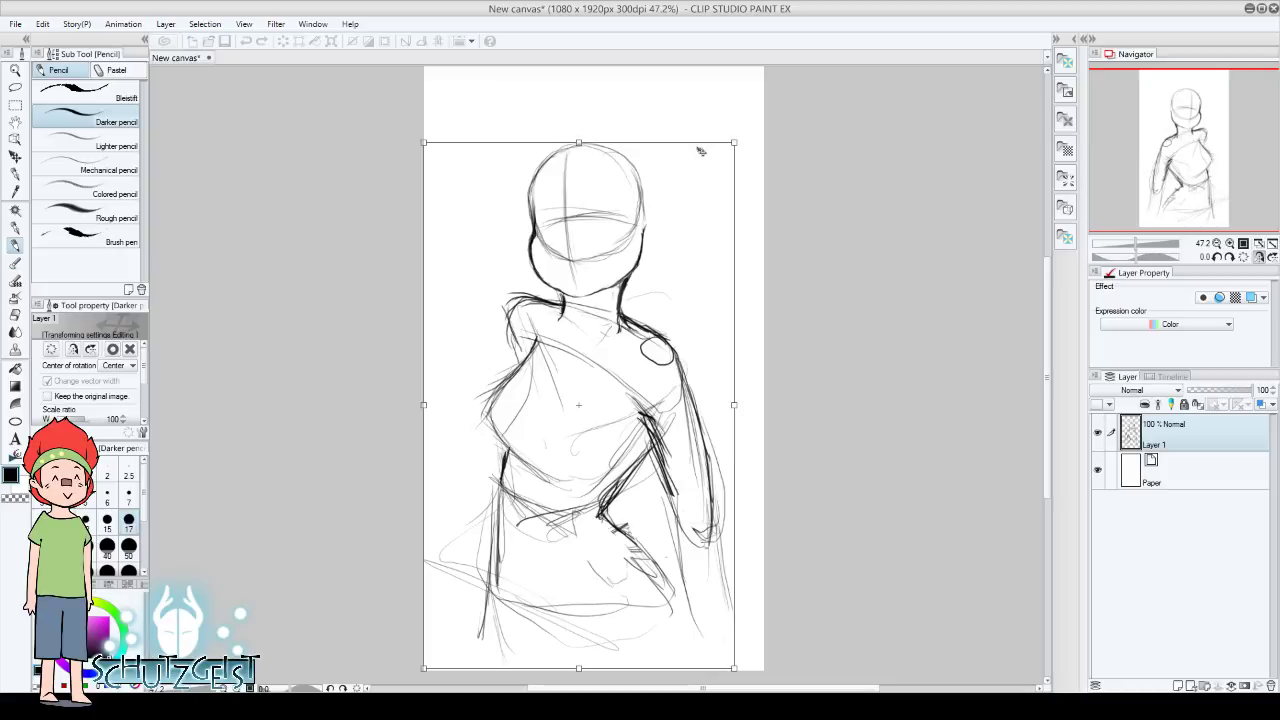
left_click_drag(733, 144, 634, 258)
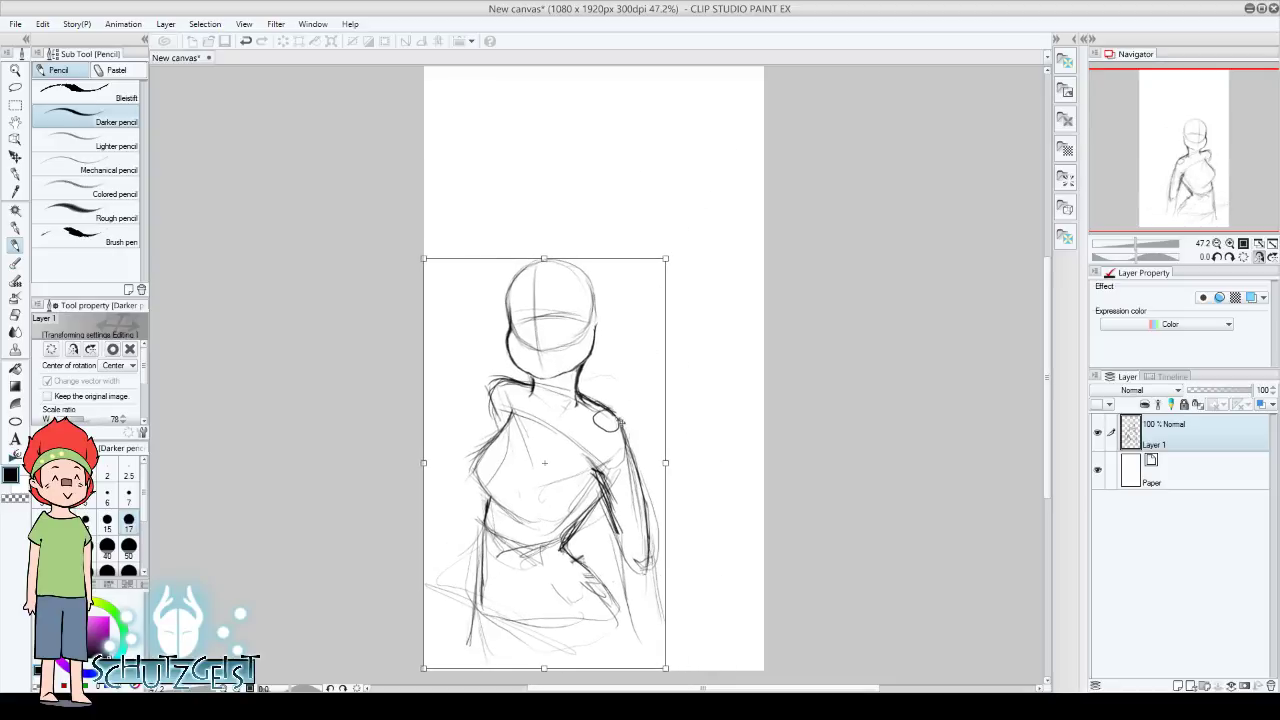
left_click_drag(619, 422, 663, 250)
left_click_drag(658, 330, 656, 320)
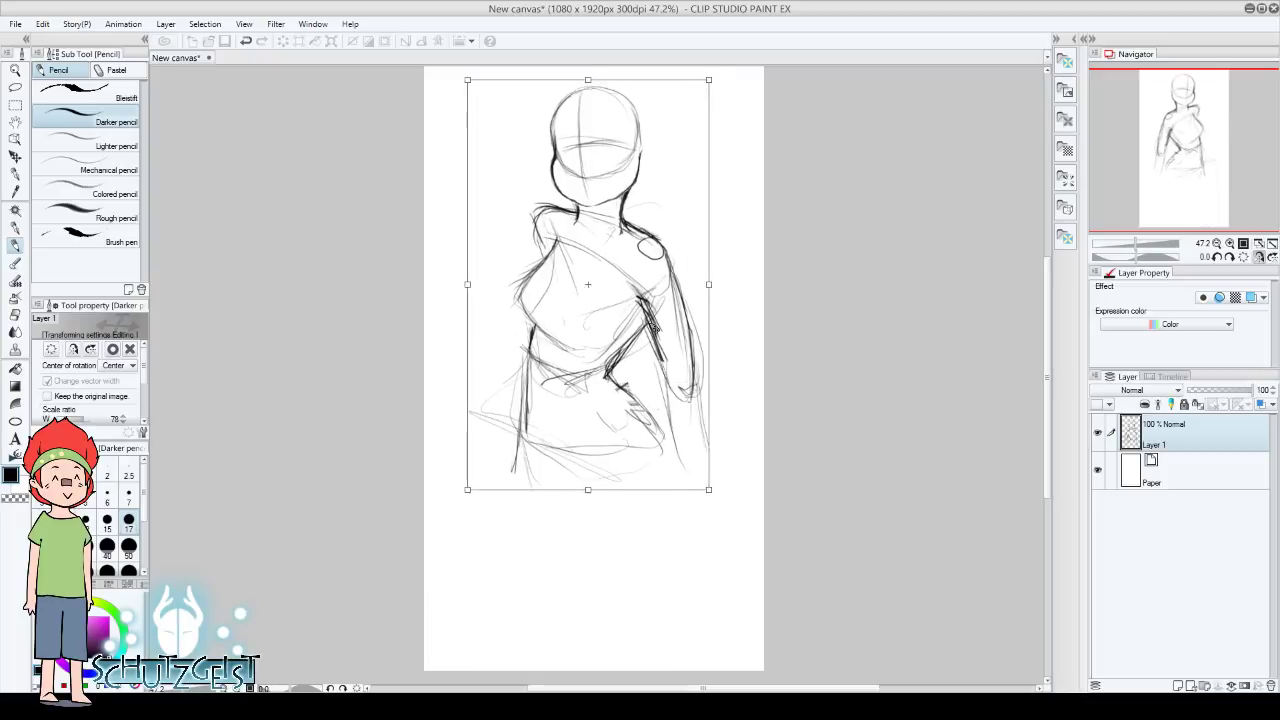
left_click(112, 349)
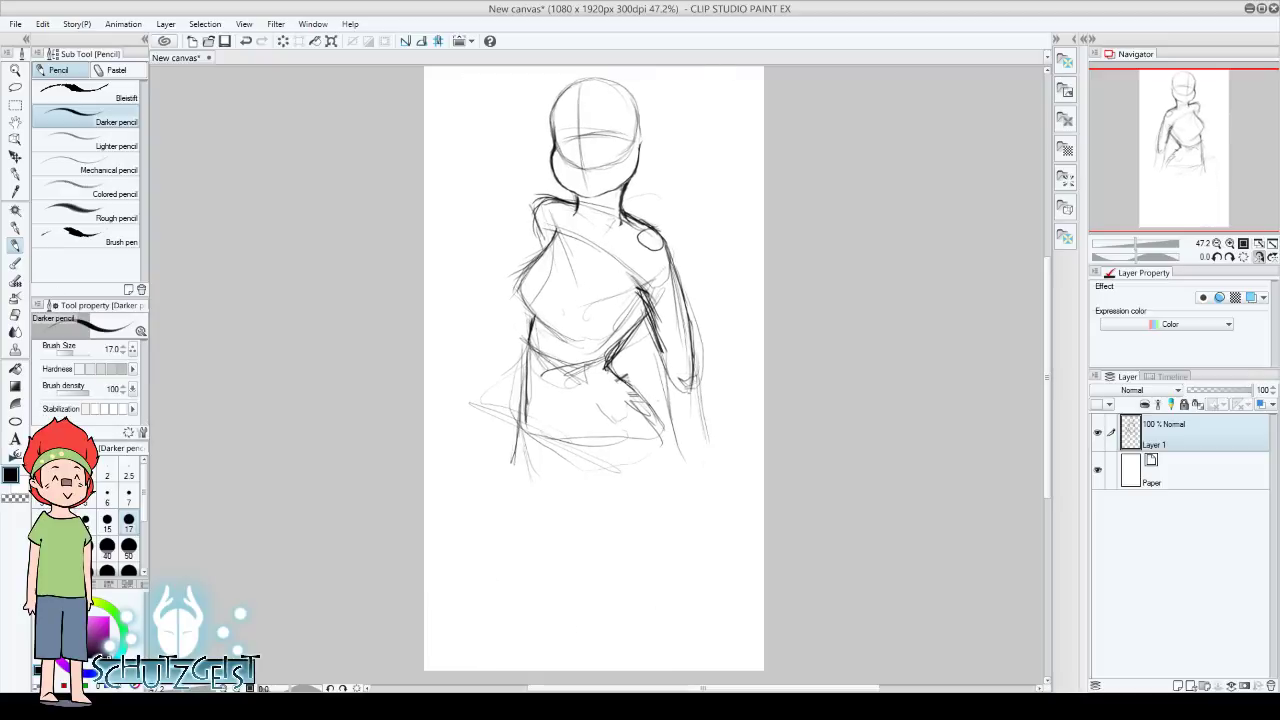
Darken the right arm and hip outline and sketch the left arm down to the hip
left_click_drag(658, 336, 682, 370)
left_click_drag(692, 310, 686, 370)
left_click_drag(542, 202, 526, 240)
left_click_drag(532, 214, 526, 262)
left_click_drag(540, 205, 492, 292)
mouse_move(516, 248)
left_mouse_down()
mouse_move(480, 334)
mouse_move(510, 388)
left_mouse_up()
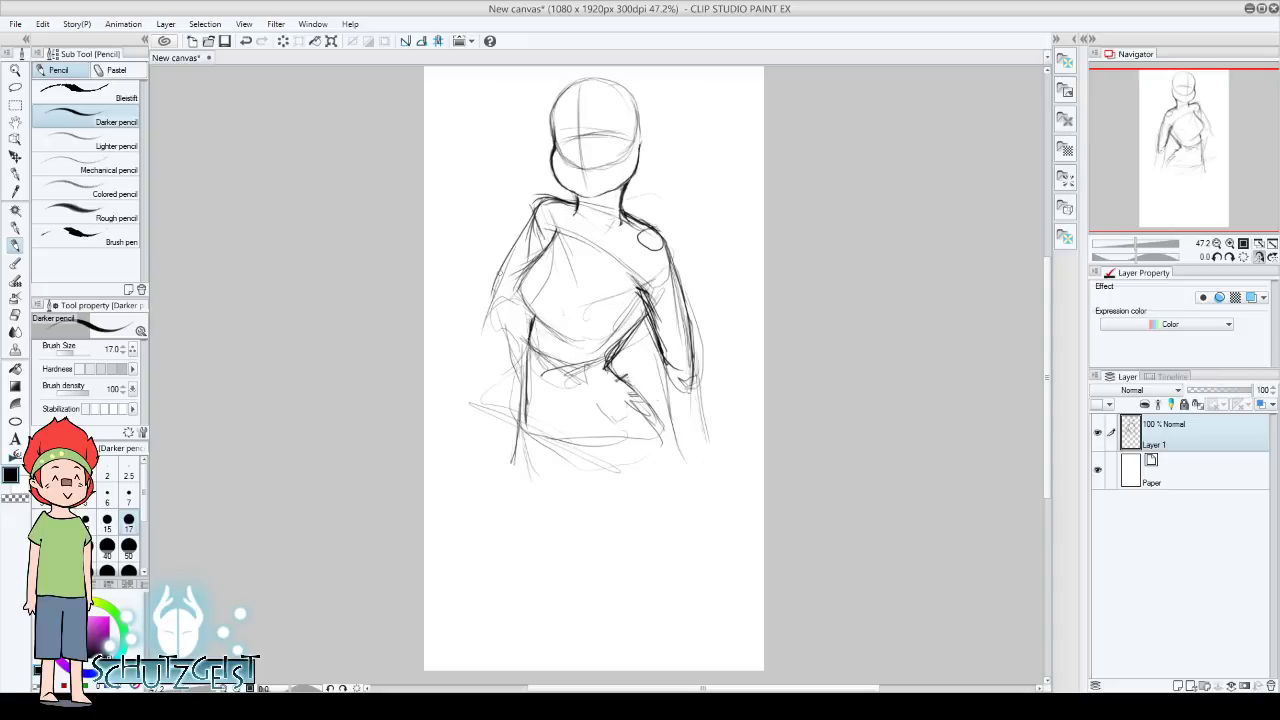
Darken the left shoulder and upper arm, and redraw the left elbow and forearm against the hip
left_click_drag(506, 266, 492, 294)
left_click_drag(522, 232, 494, 284)
mouse_move(532, 216)
left_mouse_down()
mouse_move(502, 262)
mouse_move(512, 348)
left_mouse_up()
left_click_drag(494, 300, 534, 322)
left_click_drag(490, 298, 522, 368)
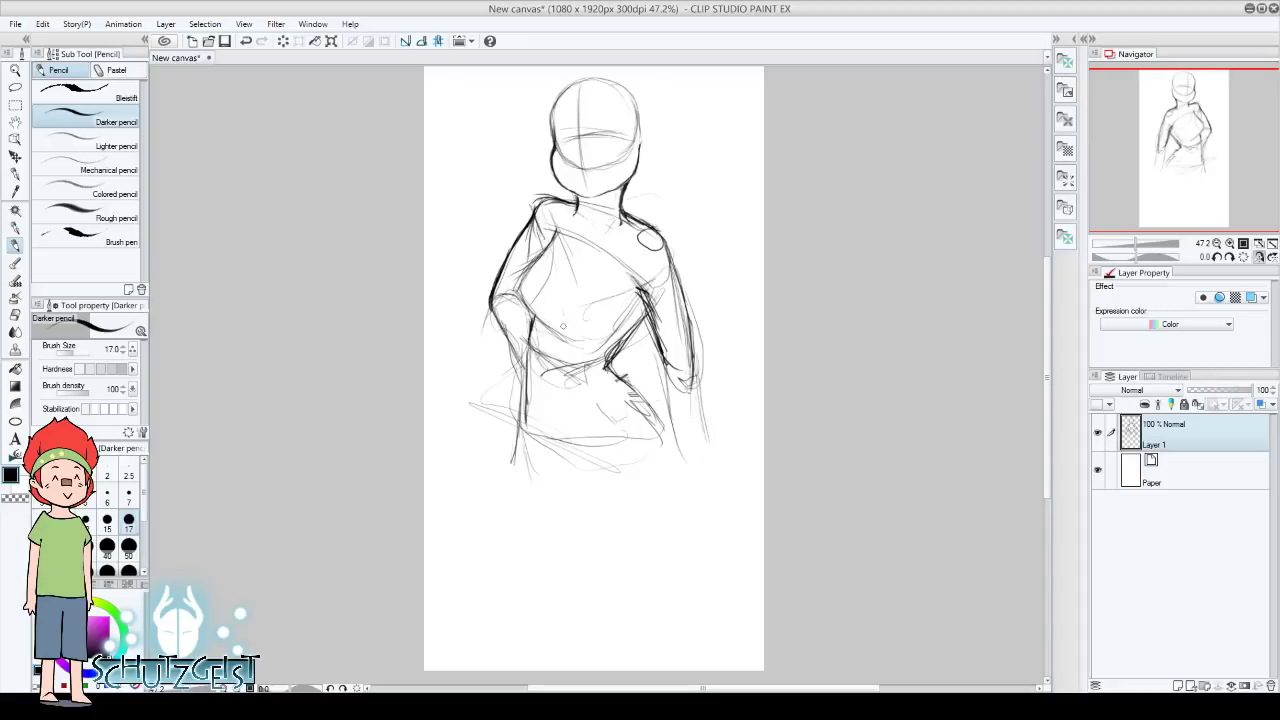
mouse_move(514, 296)
left_mouse_down()
mouse_move(532, 368)
mouse_move(520, 404)
left_mouse_up()
left_click_drag(530, 348, 520, 402)
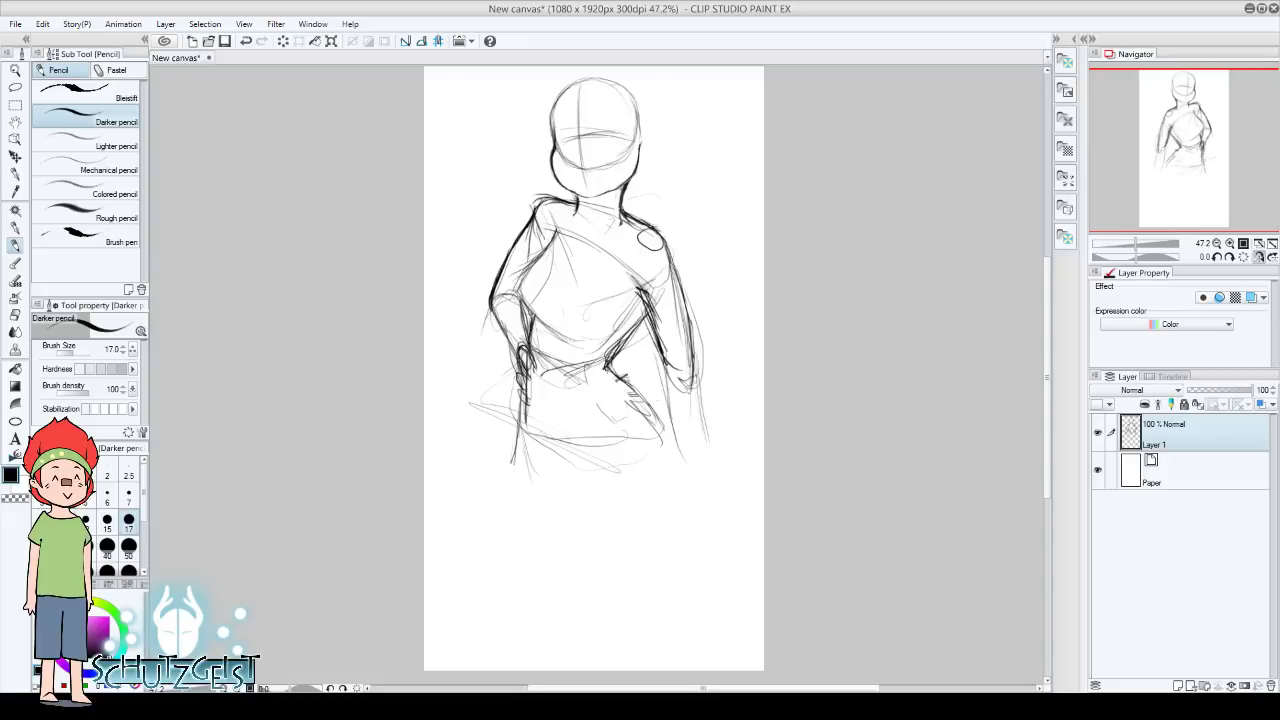
left_click_drag(534, 310, 530, 358)
left_click_drag(536, 356, 534, 396)
Lasso the left arm, rotate it slightly, commit, and clear the selection
key("m")
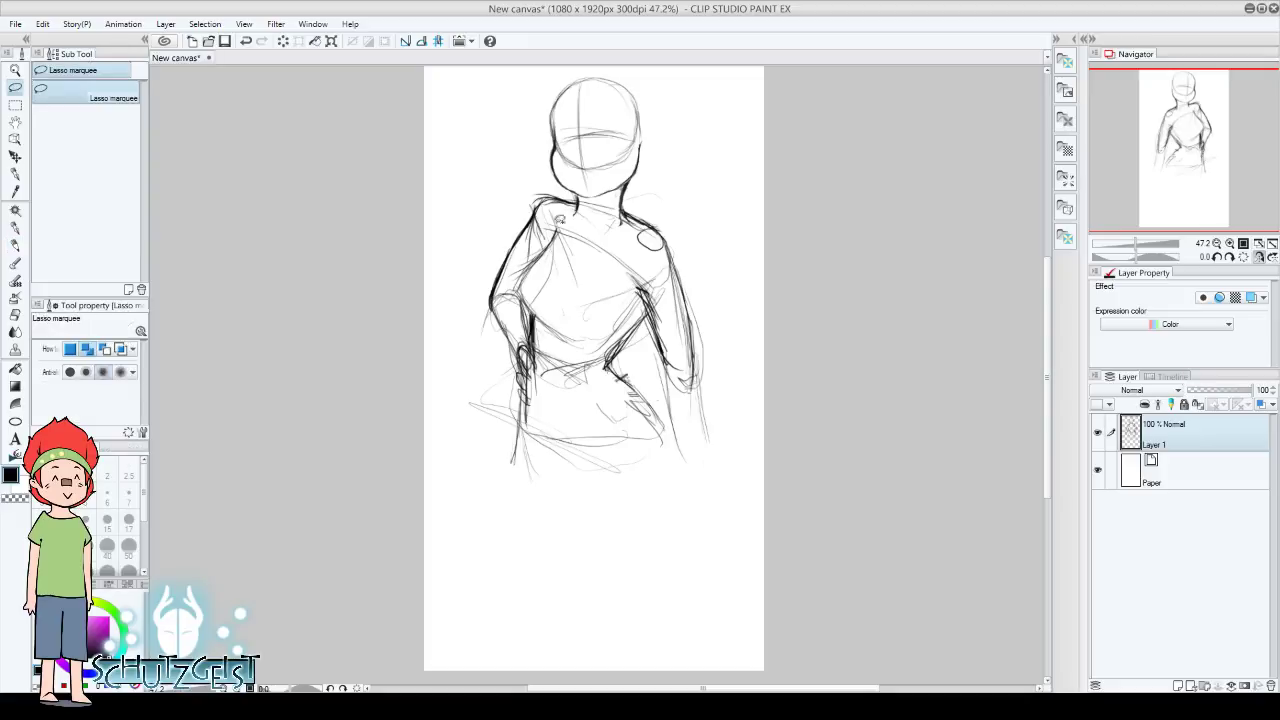
left_click_drag(555, 187, 527, 312)
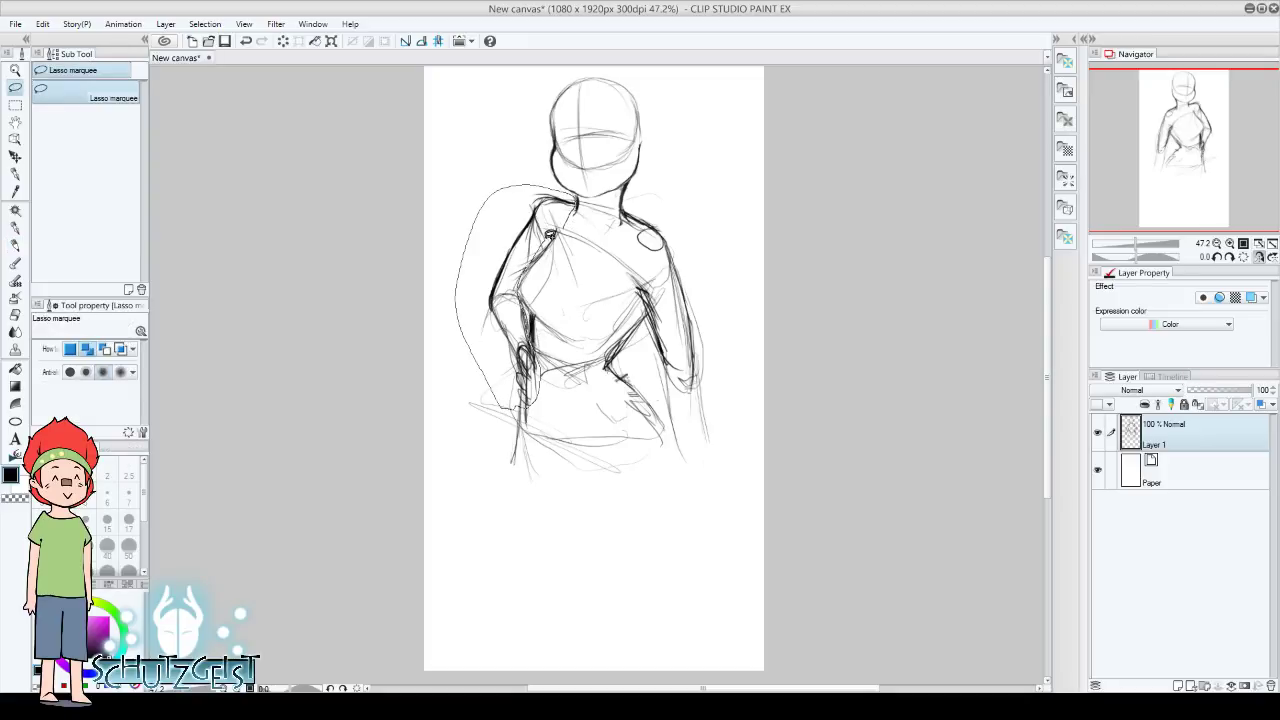
left_click_drag(527, 310, 555, 214)
left_click(538, 427)
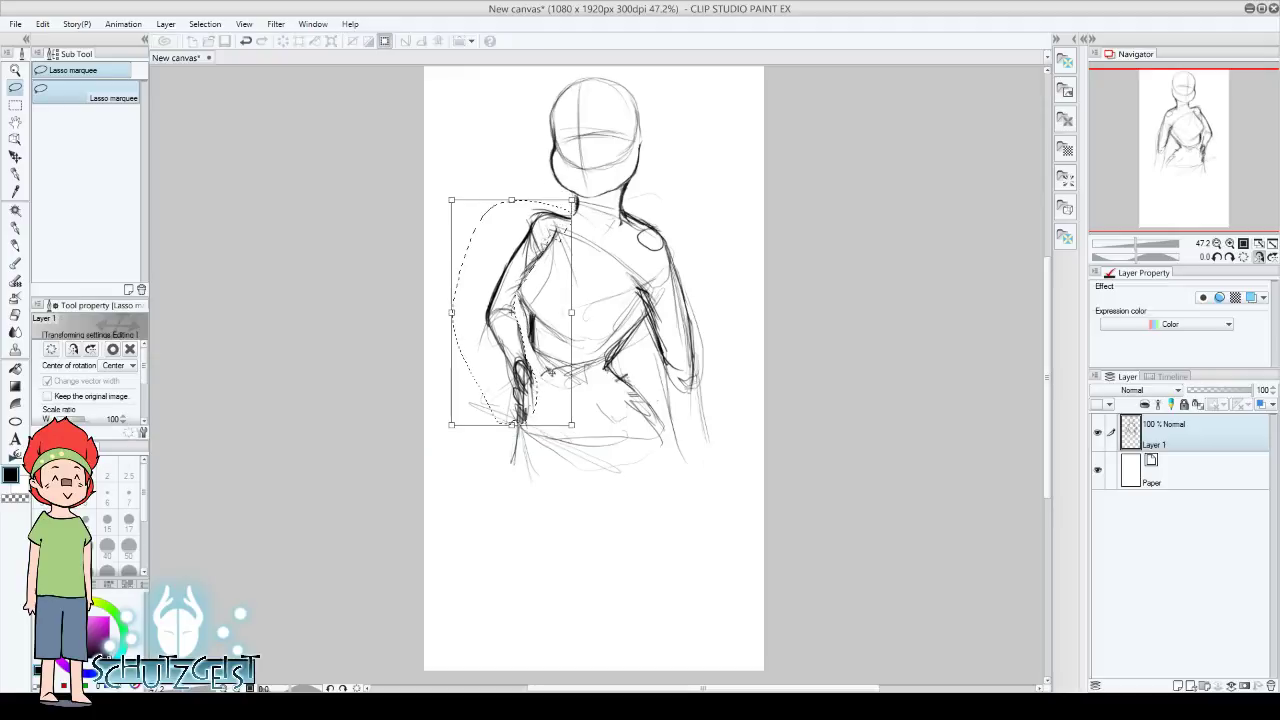
left_click_drag(617, 378, 608, 497)
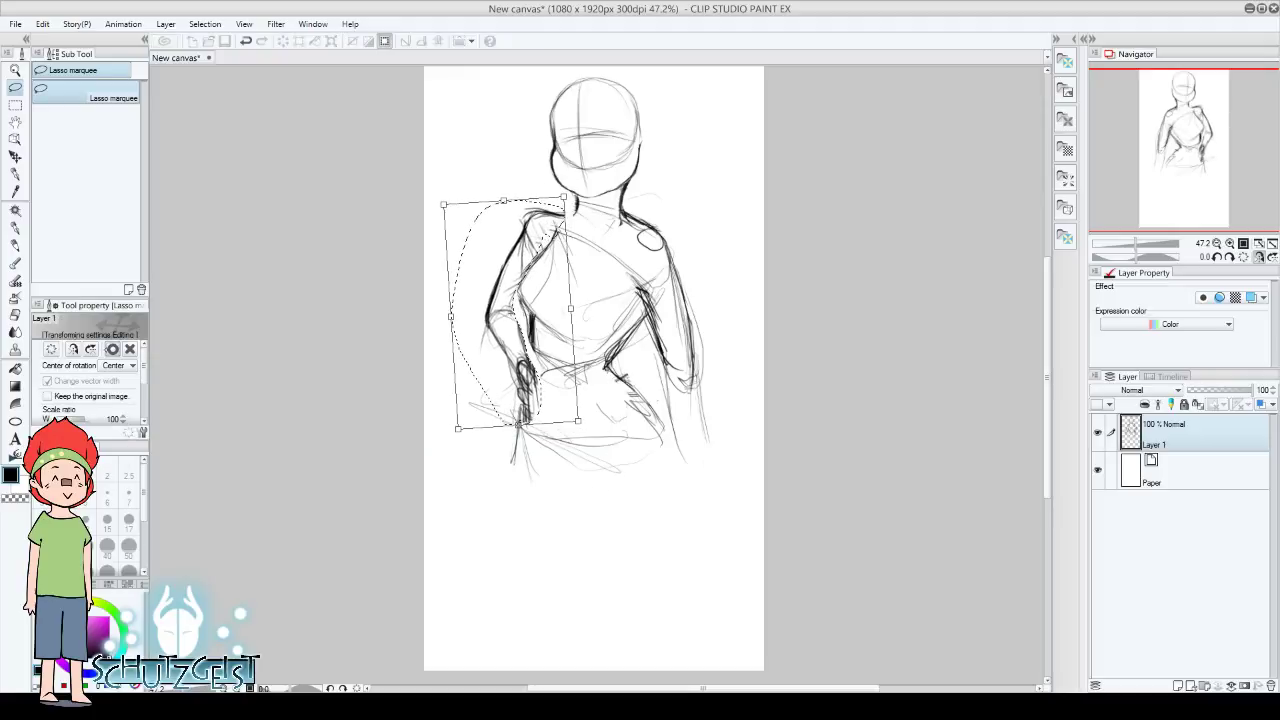
key("Return")
key("e")
left_click(476, 442)
Erase stray arm and torso strokes, then redraw the left hip side and shoulder
mouse_move(471, 391)
left_mouse_down()
mouse_move(530, 400)
mouse_move(545, 420)
left_mouse_up()
mouse_move(512, 225)
left_mouse_down()
mouse_move(505, 385)
mouse_move(505, 300)
mouse_move(548, 215)
left_mouse_up()
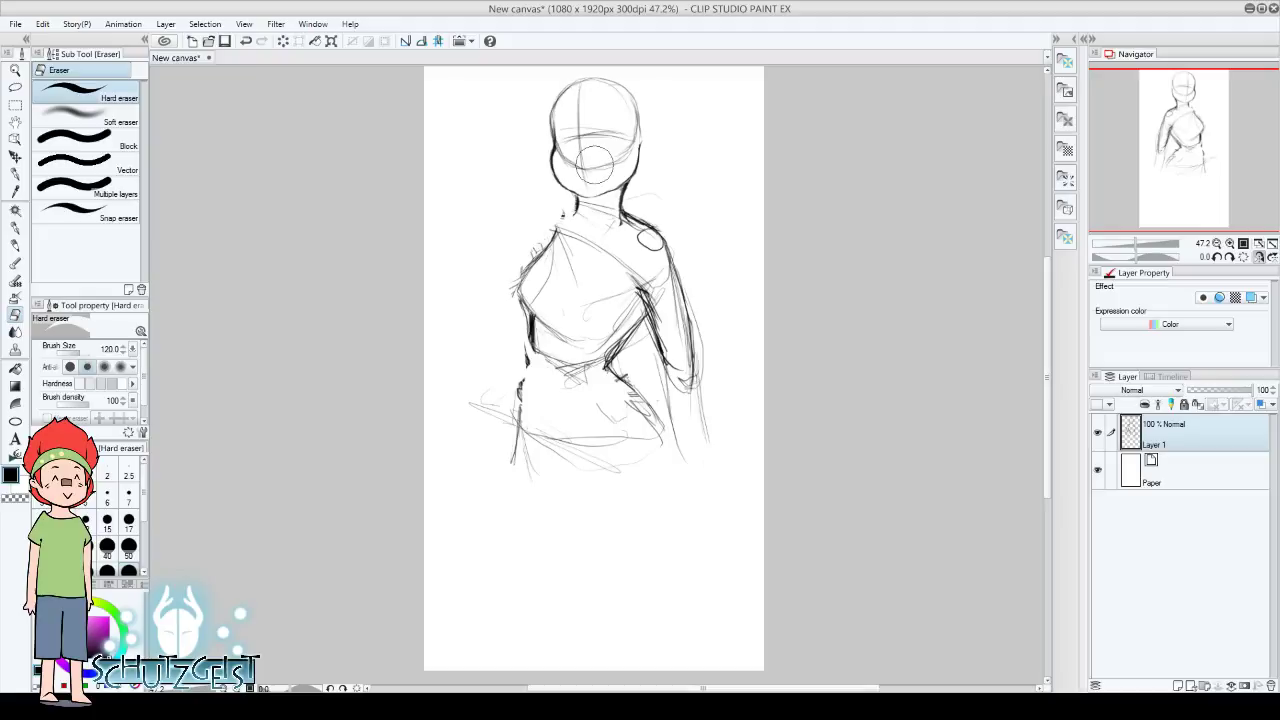
key("p")
left_click_drag(536, 346, 521, 430)
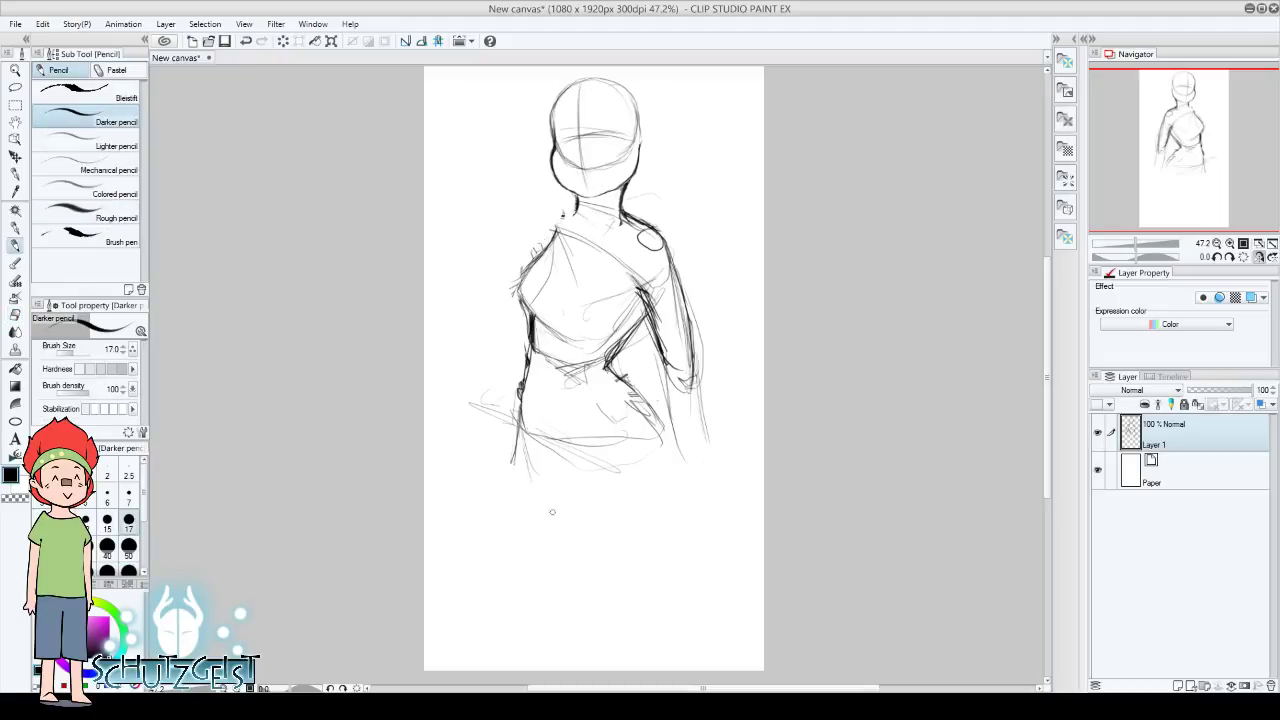
left_click_drag(552, 216, 543, 252)
Sketch the skirt's right edge, lower-left edge and hem, plus the nearby hand and chest contour
mouse_move(666, 372)
left_mouse_down()
mouse_move(690, 492)
mouse_move(694, 455)
mouse_move(674, 508)
left_mouse_up()
left_click_drag(692, 446, 686, 368)
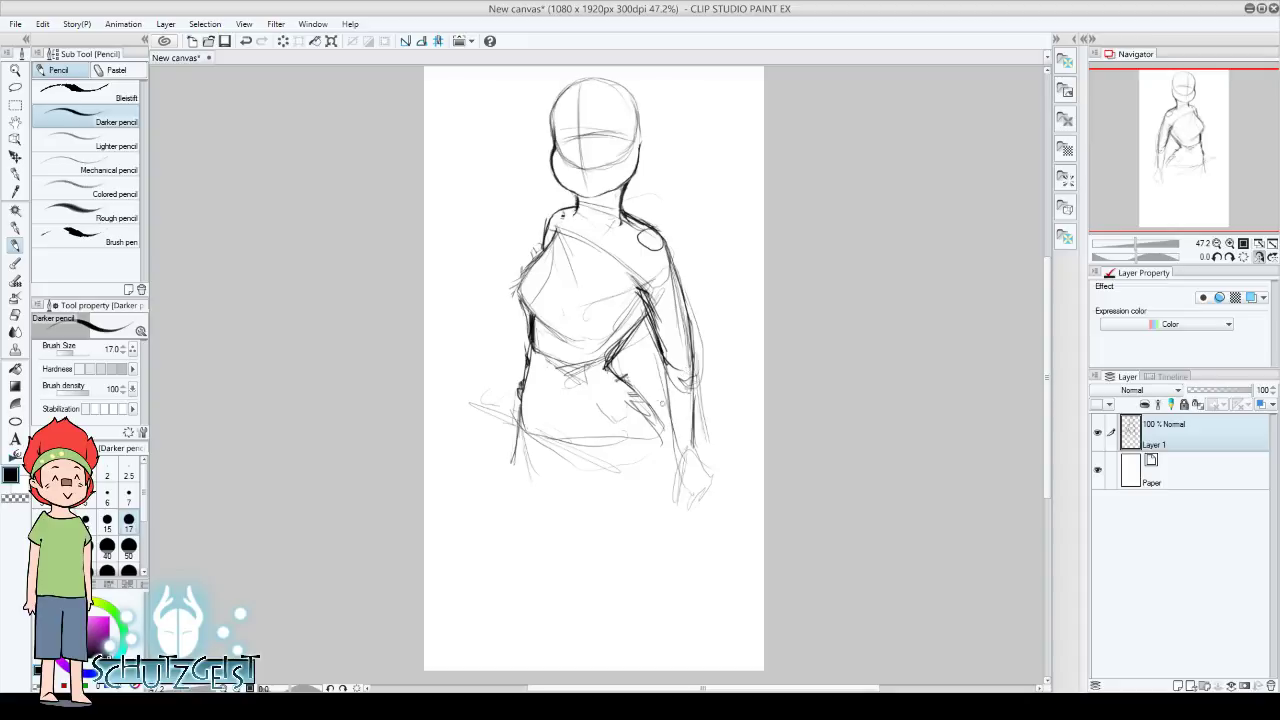
mouse_move(518, 432)
left_mouse_down()
mouse_move(530, 468)
mouse_move(666, 448)
left_mouse_up()
left_click_drag(666, 452, 654, 414)
left_click_drag(544, 258, 518, 288)
Lasso the chest strokes, rotate them slightly, and commit the transform
left_click(15, 87)
mouse_move(632, 292)
left_mouse_down()
mouse_move(539, 320)
mouse_move(596, 236)
left_mouse_up()
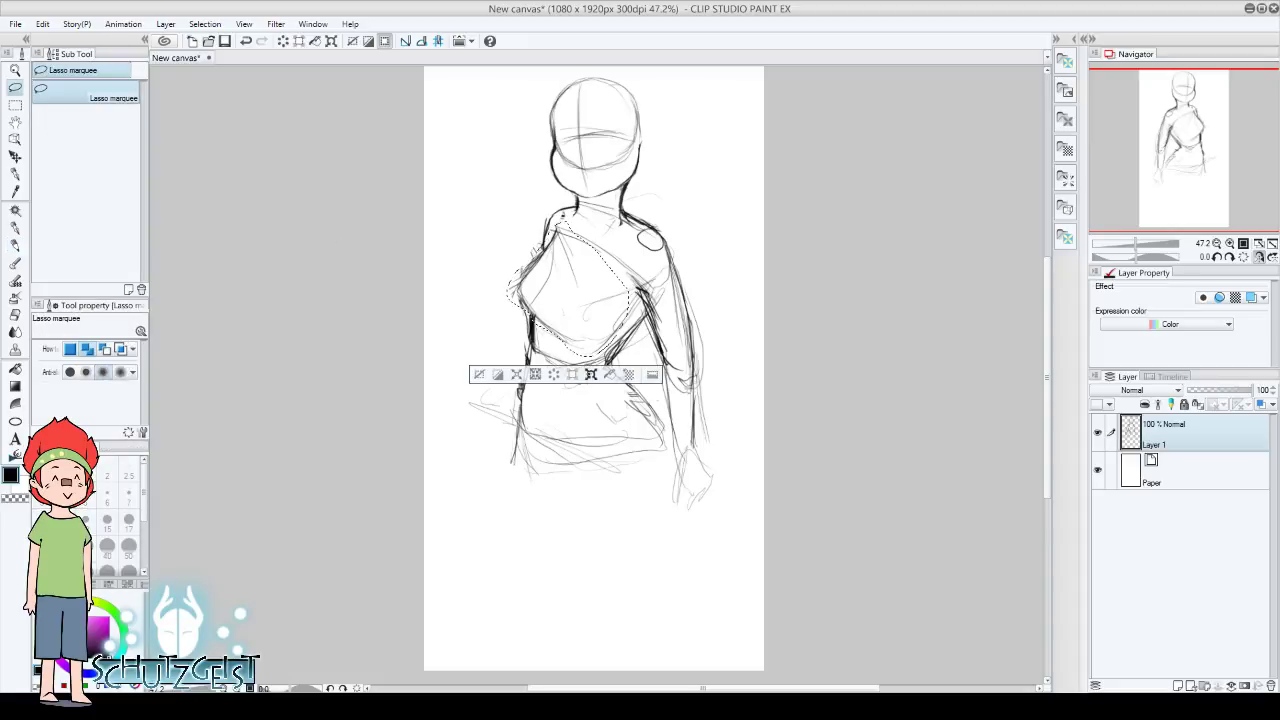
left_click(591, 374)
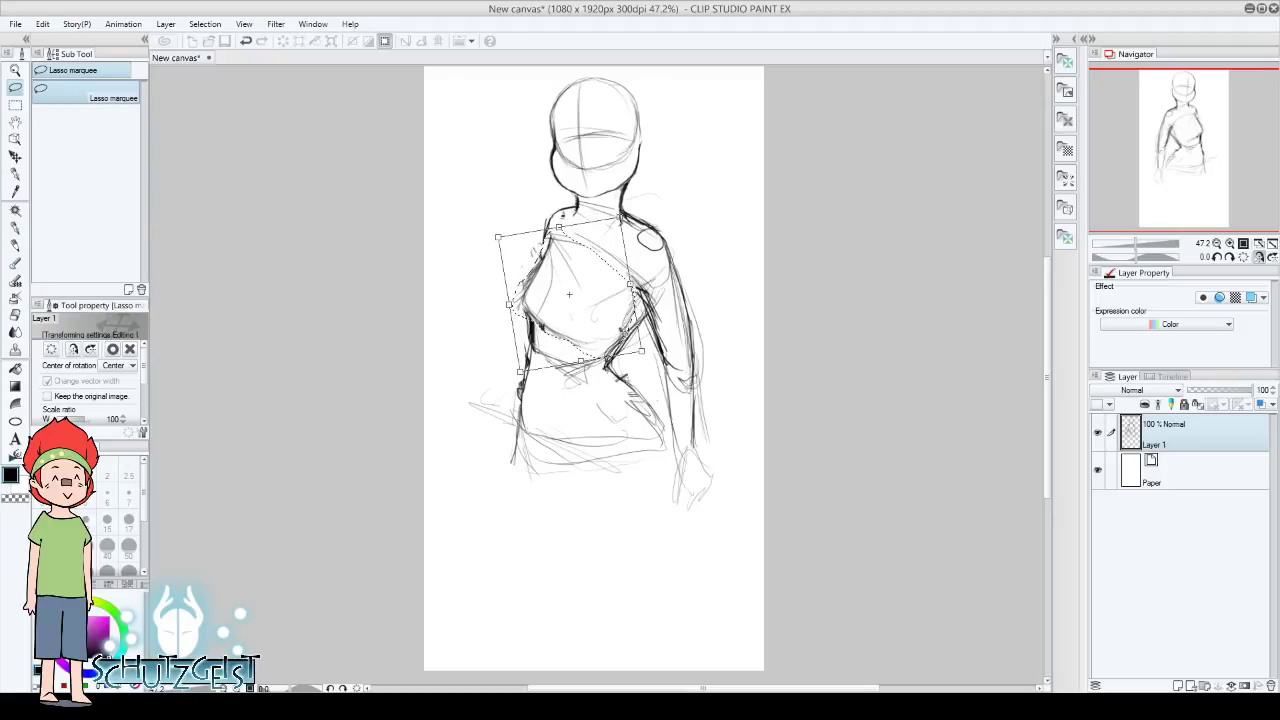
left_click_drag(623, 331, 621, 340)
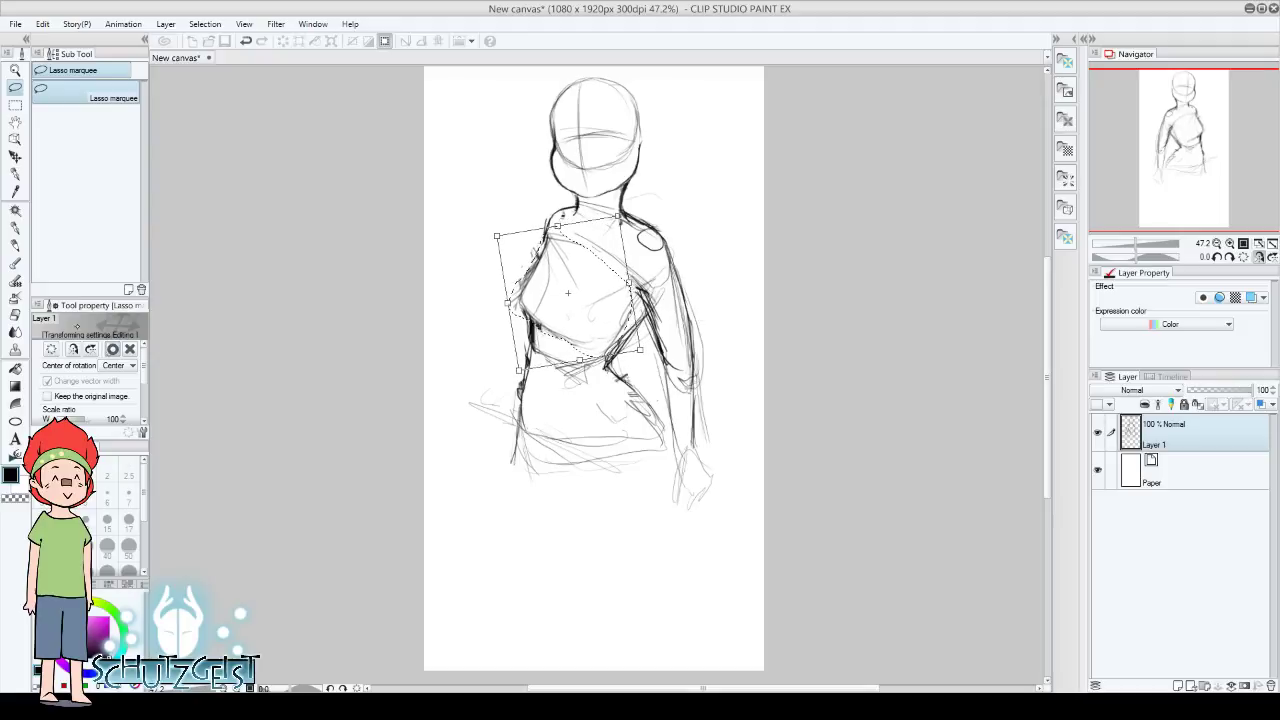
key("p")
key("ctrl+d")
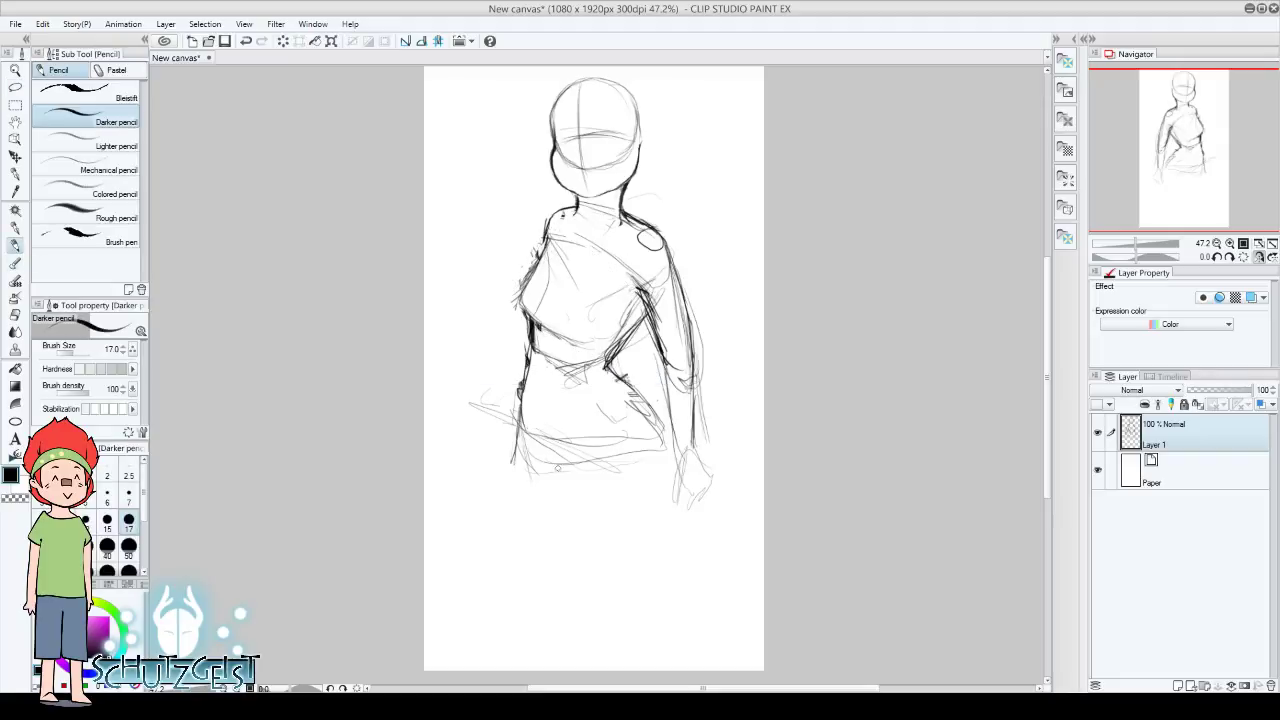
Sketch and darken the right leg's lines down toward the knee
mouse_move(568, 476)
left_mouse_down()
mouse_move(608, 540)
mouse_move(622, 540)
left_mouse_up()
left_click_drag(652, 424, 674, 542)
left_click_drag(662, 446, 676, 544)
left_click_drag(570, 464, 622, 558)
left_click_drag(592, 512, 654, 598)
left_click_drag(668, 474, 678, 574)
left_click_drag(666, 488, 676, 566)
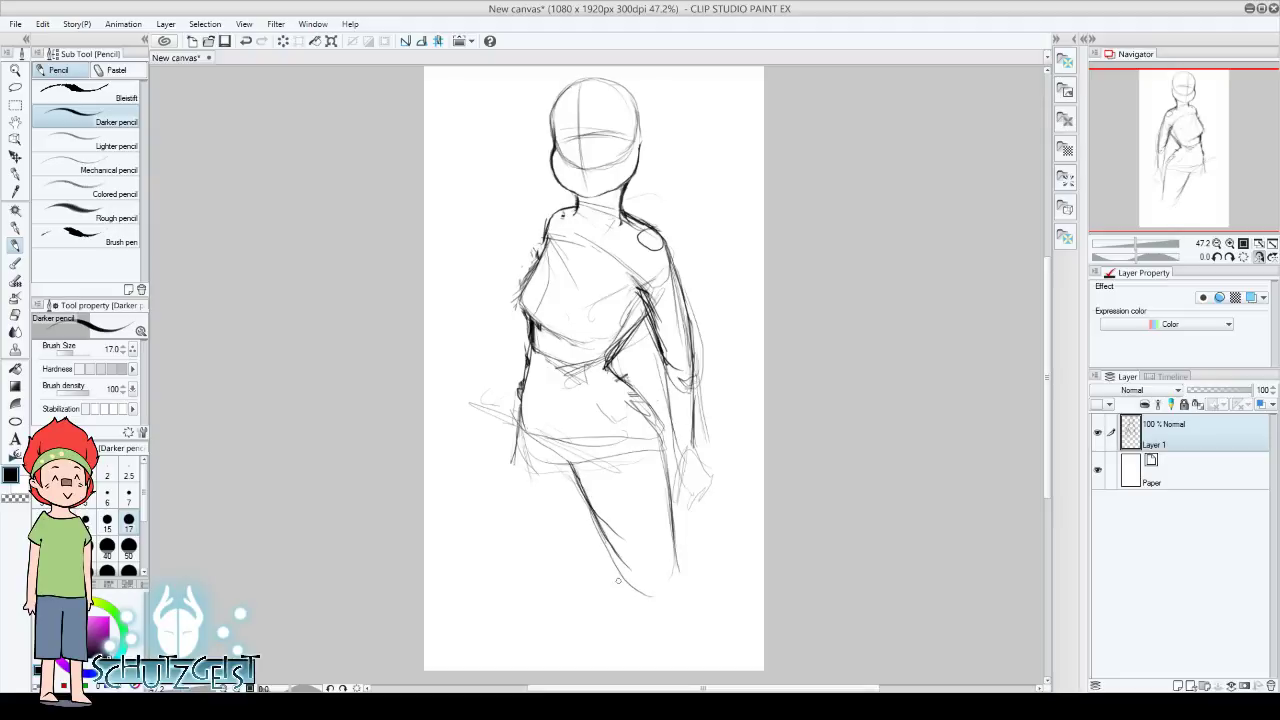
Sketch the left leg's outer and inner edges, and darken the inner right leg to the knee
left_click_drag(516, 438, 512, 558)
left_click_drag(516, 480, 524, 588)
mouse_move(518, 430)
left_mouse_down()
mouse_move(502, 556)
mouse_move(512, 606)
left_mouse_up()
left_click_drag(564, 524, 540, 584)
left_click_drag(584, 482, 556, 536)
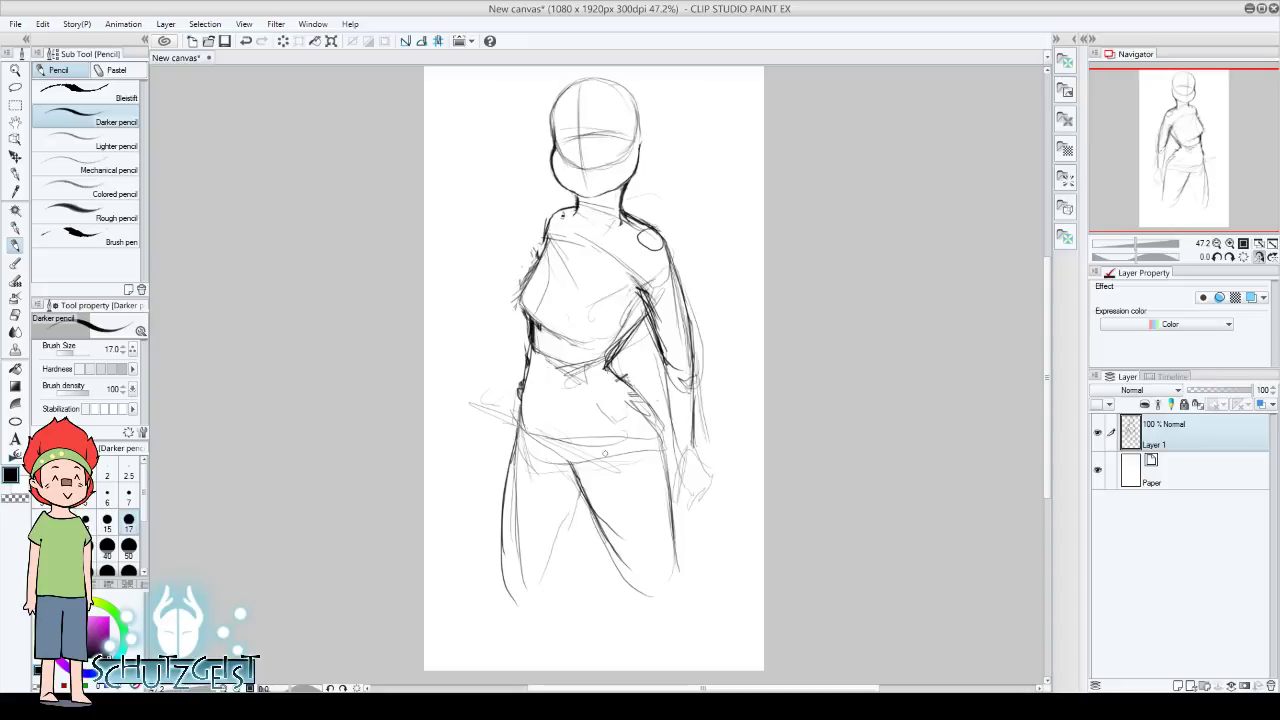
mouse_move(508, 442)
left_mouse_down()
mouse_move(504, 556)
mouse_move(530, 588)
mouse_move(580, 498)
mouse_move(558, 466)
mouse_move(576, 478)
left_mouse_up()
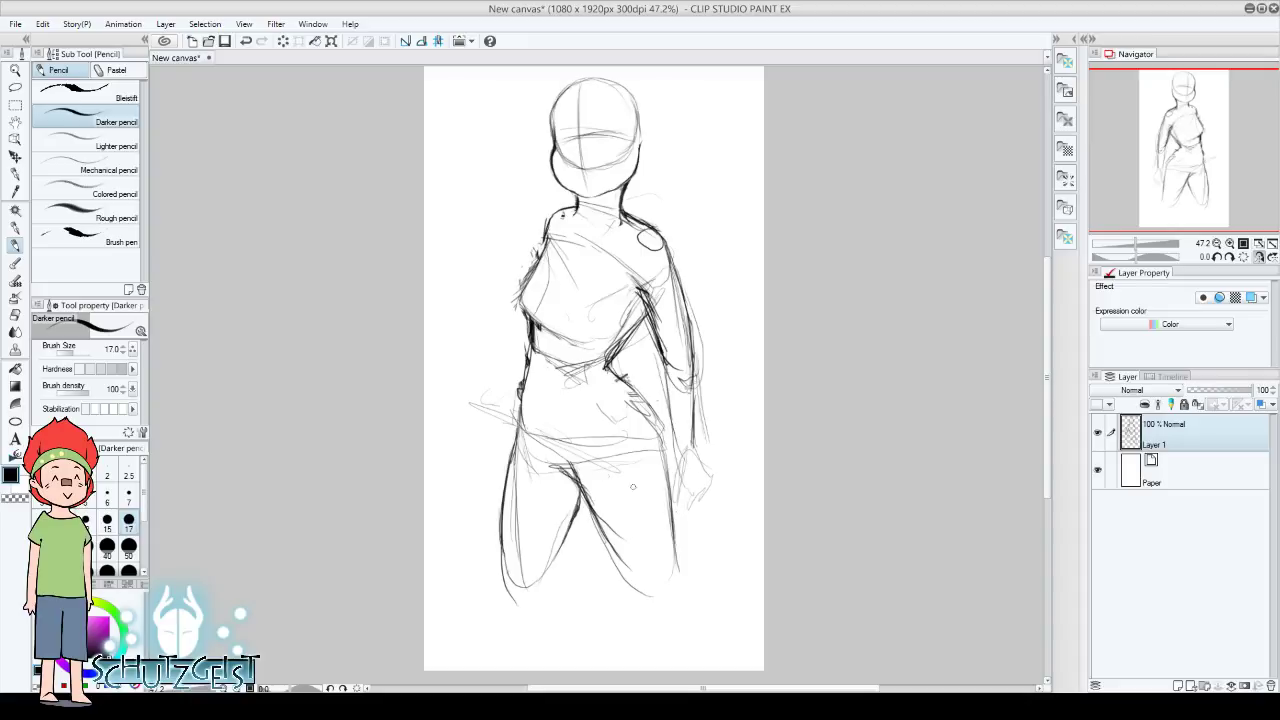
left_click_drag(576, 464, 622, 571)
Darken the hip line, add a chest line and diagonal torso strokes, and darken the torso and waist outlines
left_click_drag(552, 472, 668, 455)
left_click_drag(566, 290, 620, 284)
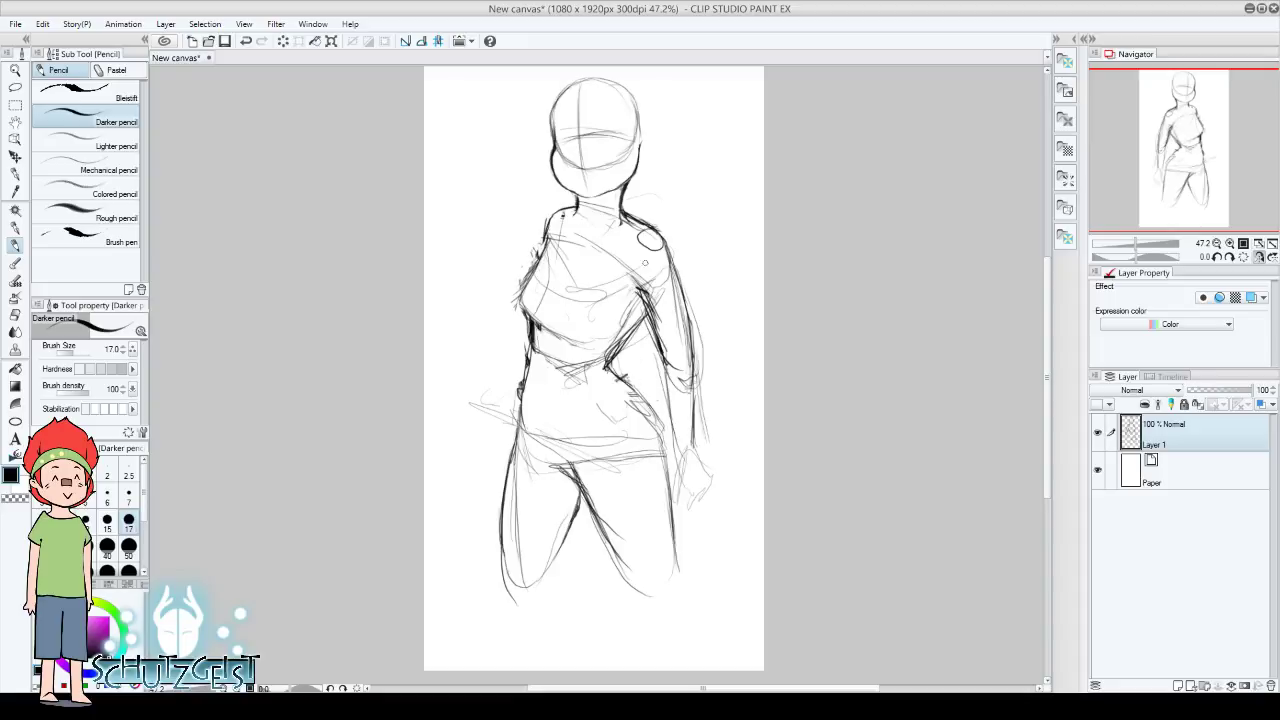
mouse_move(640, 236)
left_mouse_down()
mouse_move(536, 364)
mouse_move(522, 392)
mouse_move(552, 368)
mouse_move(520, 434)
left_mouse_up()
left_click_drag(562, 220, 550, 350)
mouse_move(568, 244)
left_mouse_down()
mouse_move(554, 332)
mouse_move(538, 260)
left_mouse_up()
left_click_drag(534, 270, 514, 368)
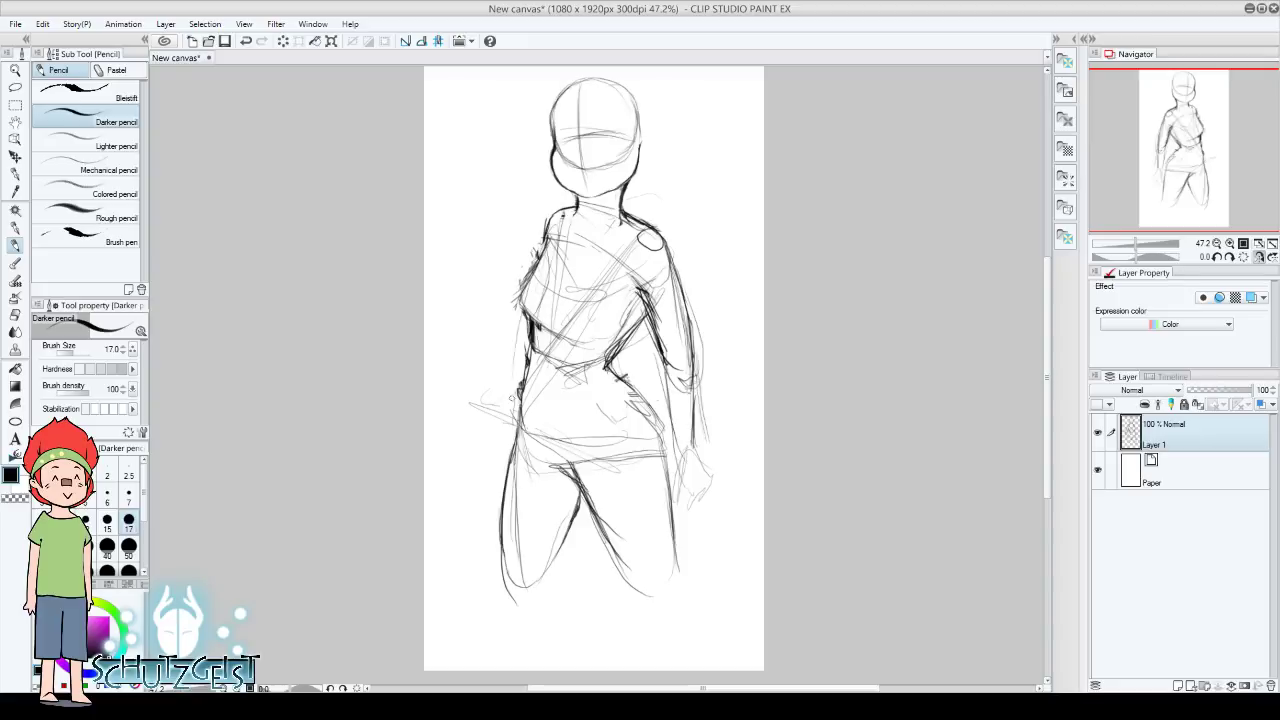
left_click_drag(530, 294, 522, 380)
left_click_drag(610, 368, 640, 318)
key("m")
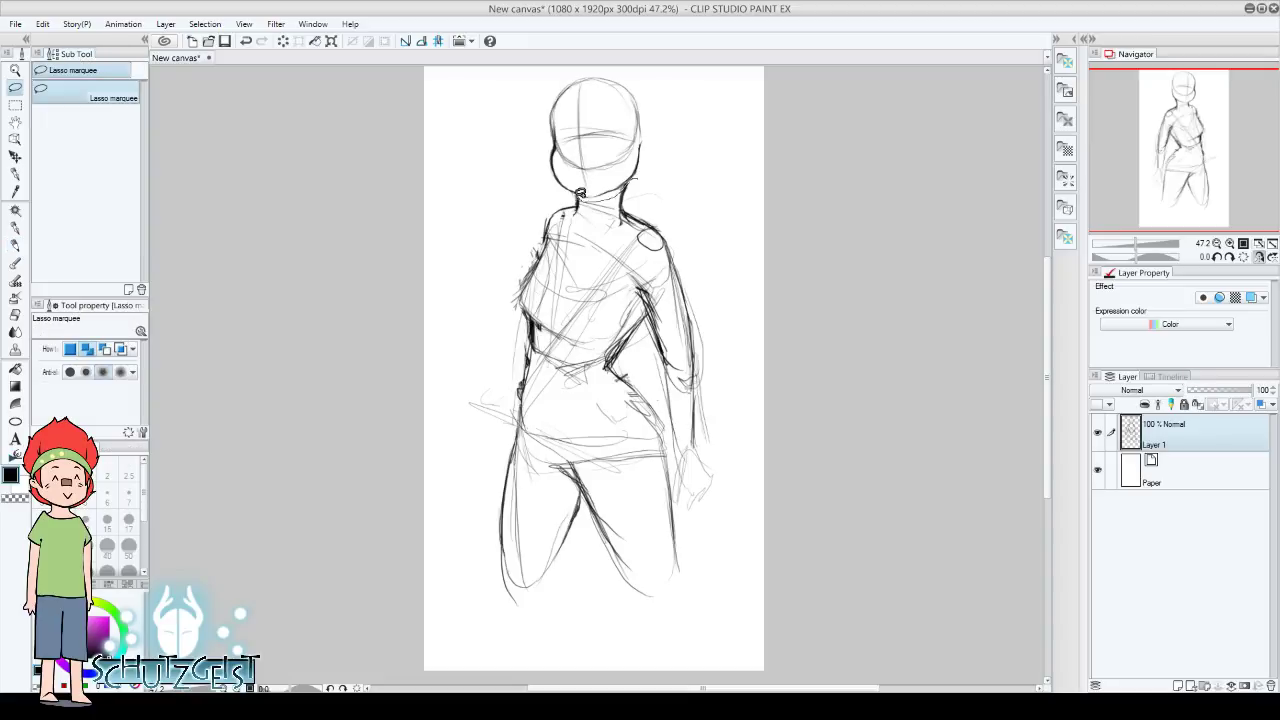
Lasso the head, rotate it slightly, and commit the change
left_click_drag(628, 190, 640, 186)
scroll(624, 240, "up", 1)
left_click(623, 238)
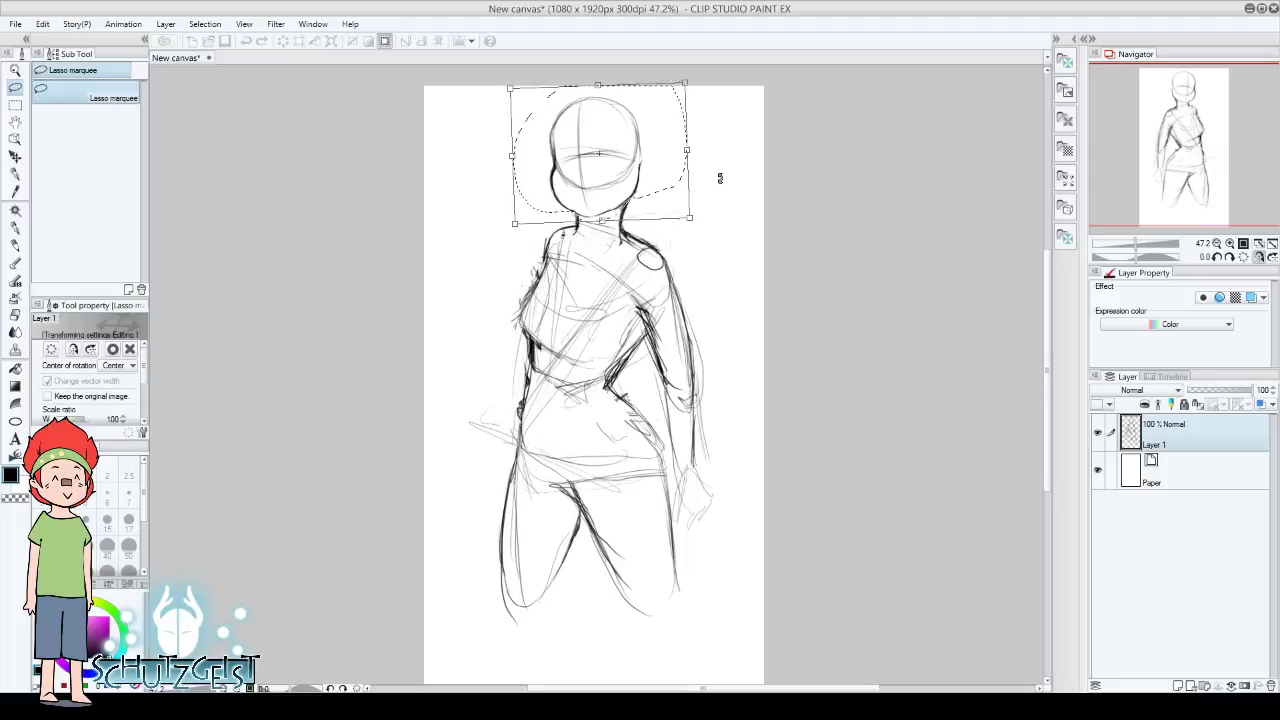
left_click_drag(711, 166, 655, 192)
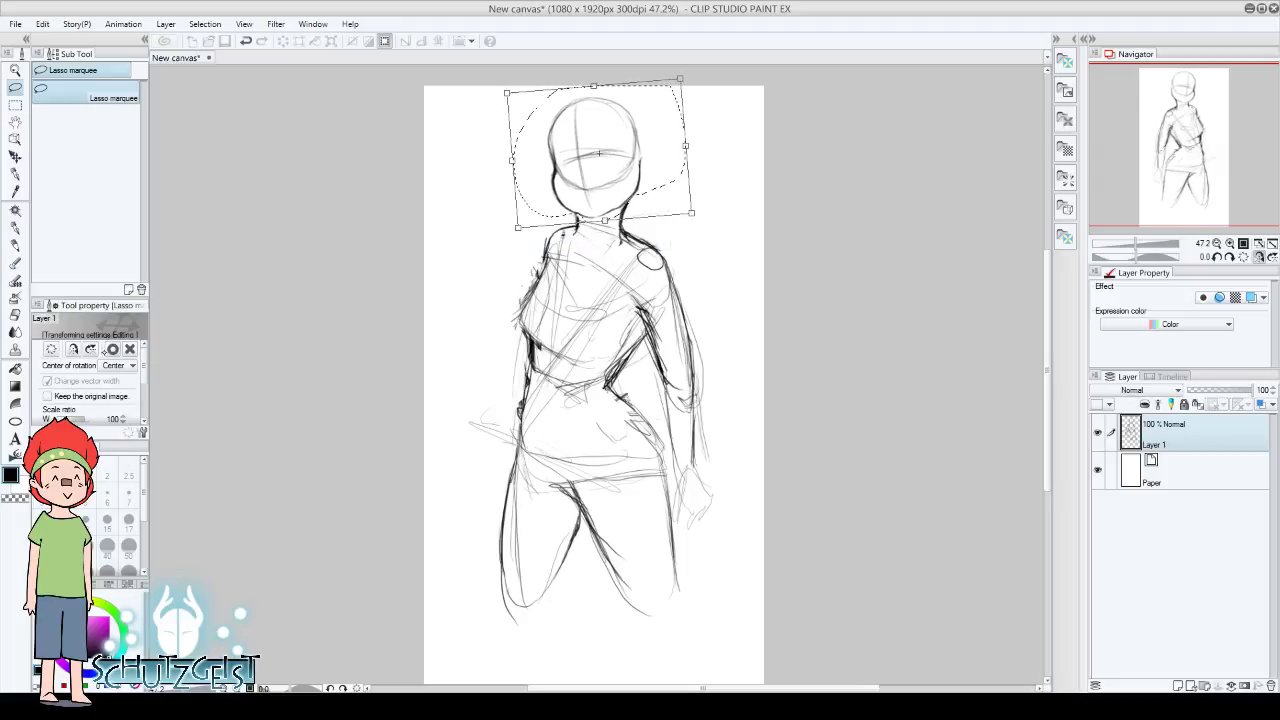
key("Return")
key("e")
left_click(510, 239)
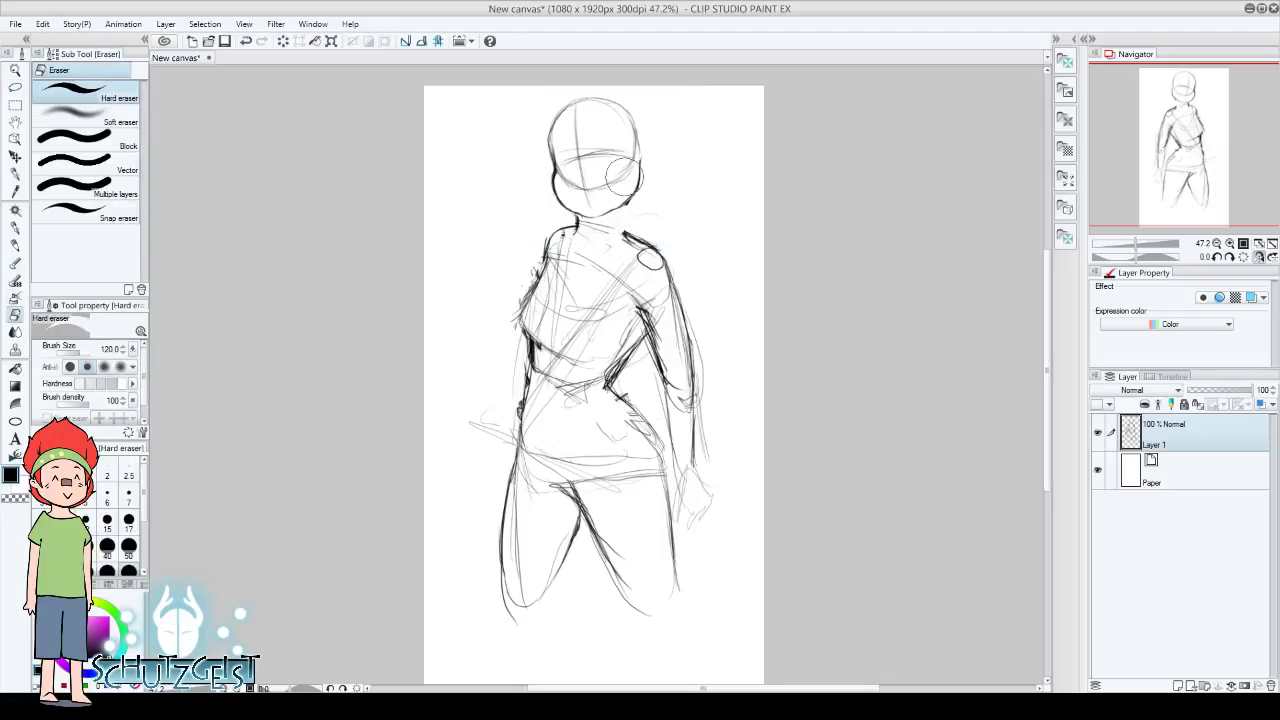
Draw the right side of the neck, mirror the view, and sketch the upper leg outlines
key("p")
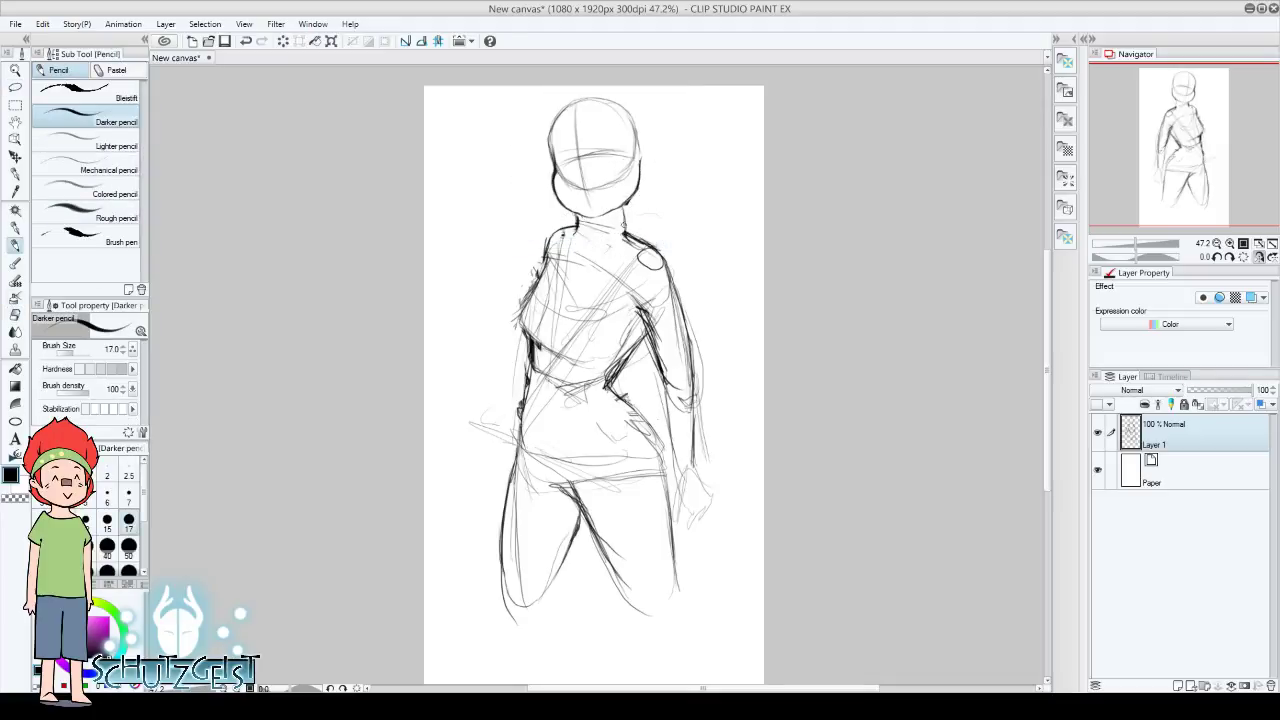
left_click_drag(622, 205, 627, 231)
left_click(1250, 259)
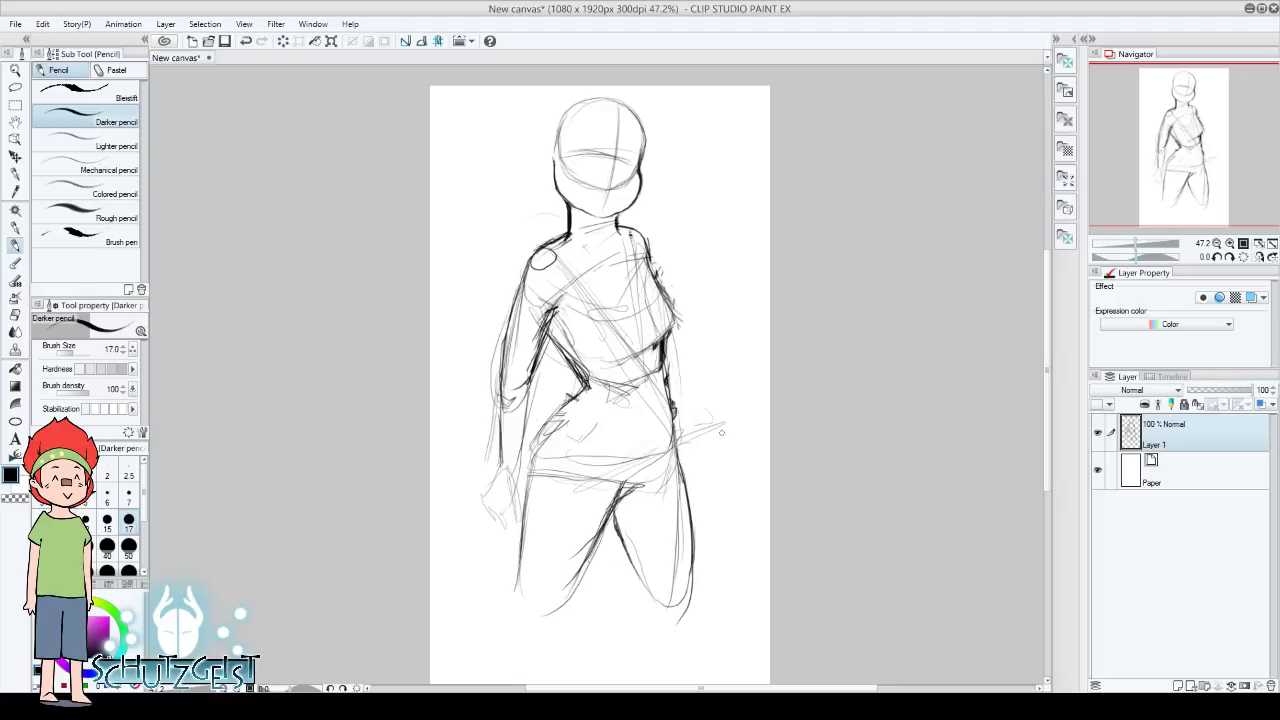
left_click_drag(522, 510, 518, 610)
left_click_drag(1176, 145, 1138, 196)
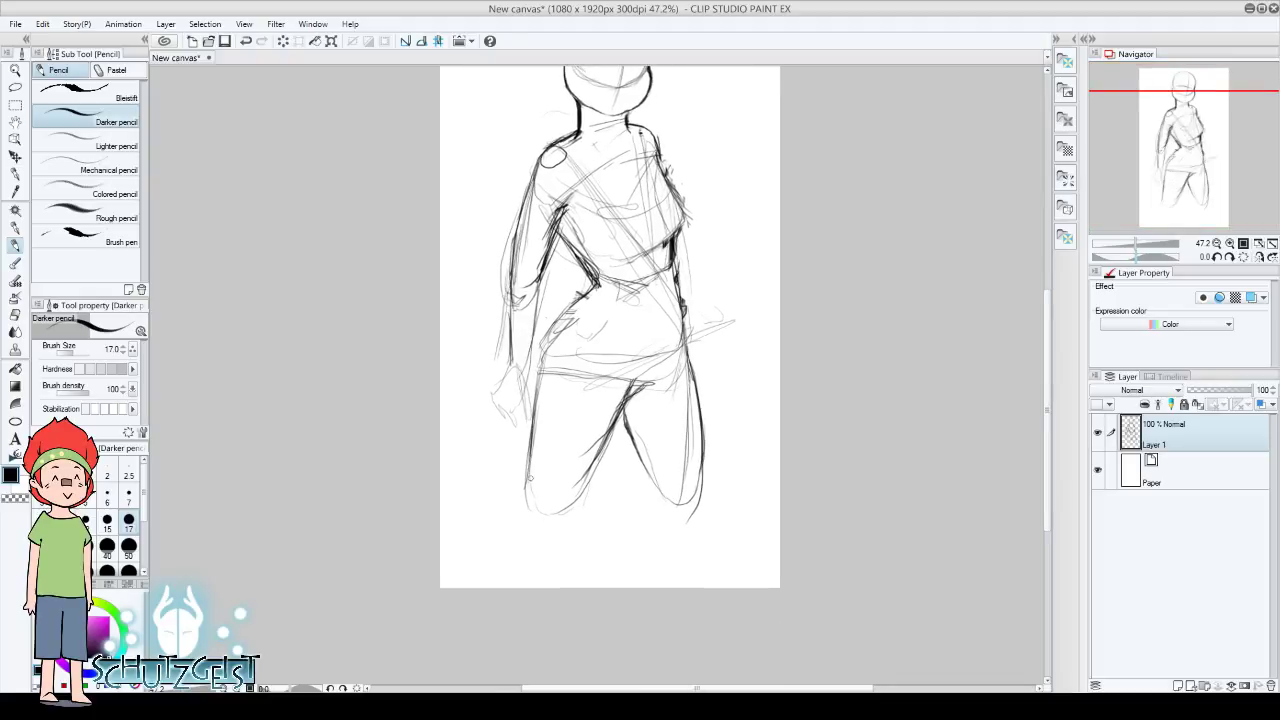
mouse_move(530, 478)
left_mouse_down()
mouse_move(506, 588)
mouse_move(581, 492)
mouse_move(542, 616)
left_mouse_up()
left_click_drag(650, 505, 665, 588)
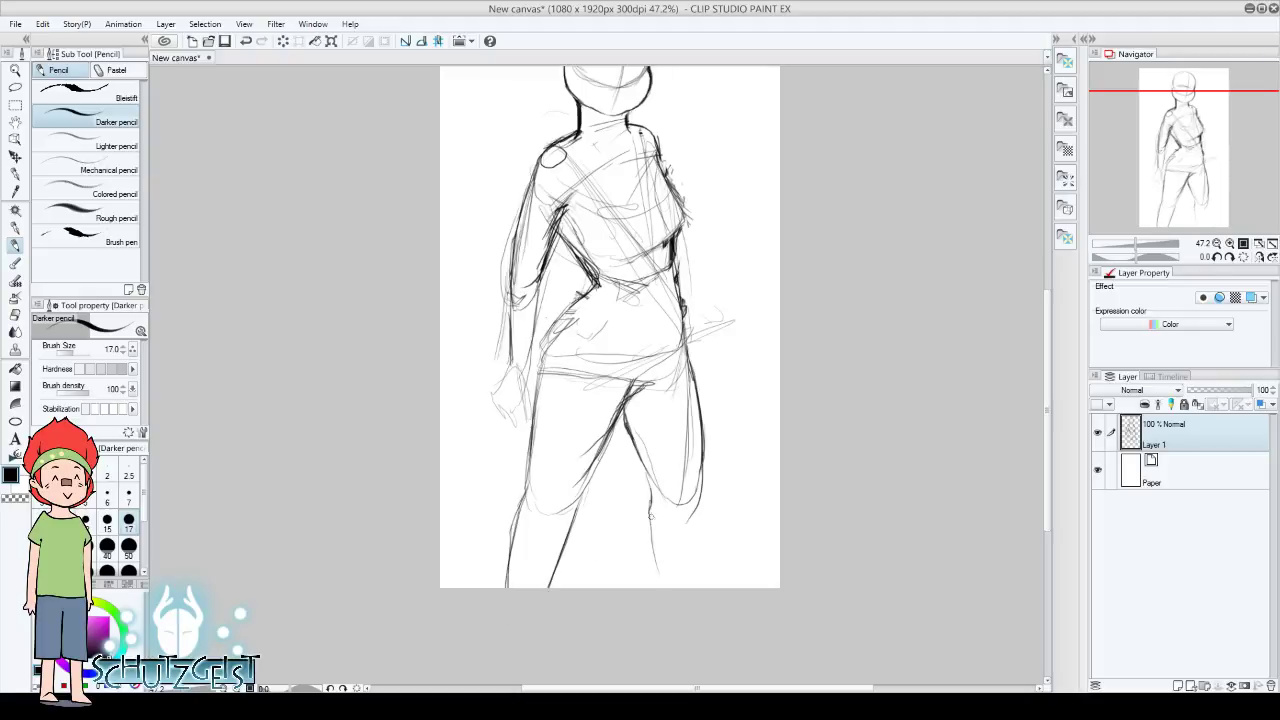
left_click_drag(704, 466, 703, 600)
Sketch and darken the lower leg lines past the knees
left_click_drag(1219, 173, 1221, 157)
mouse_move(617, 515)
left_mouse_down()
mouse_move(642, 577)
mouse_move(644, 636)
left_mouse_up()
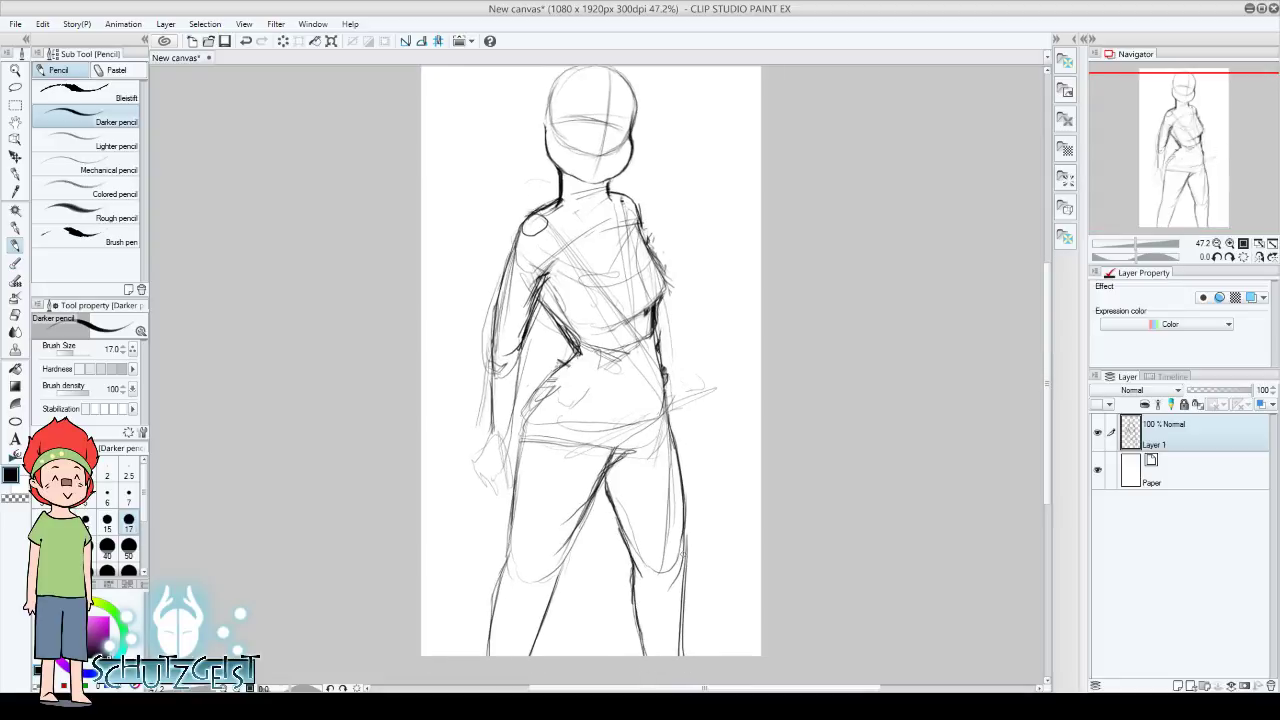
left_click_drag(683, 552, 679, 656)
left_click_drag(681, 600, 679, 656)
mouse_move(498, 545)
left_mouse_down()
mouse_move(518, 594)
mouse_move(570, 565)
left_mouse_up()
left_click_drag(598, 498, 566, 566)
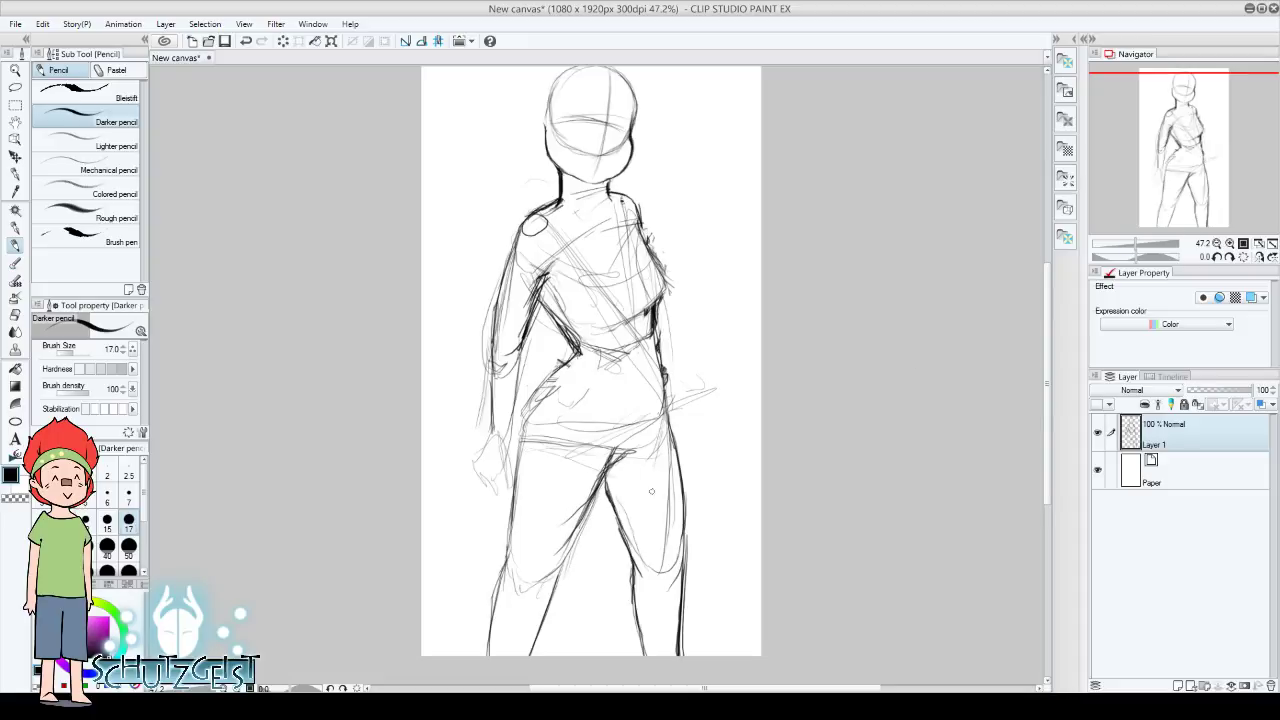
Add two lines across the upper thighs and a rough arm shape beside the torso
mouse_move(540, 462)
left_mouse_down()
mouse_move(688, 514)
mouse_move(654, 505)
left_mouse_up()
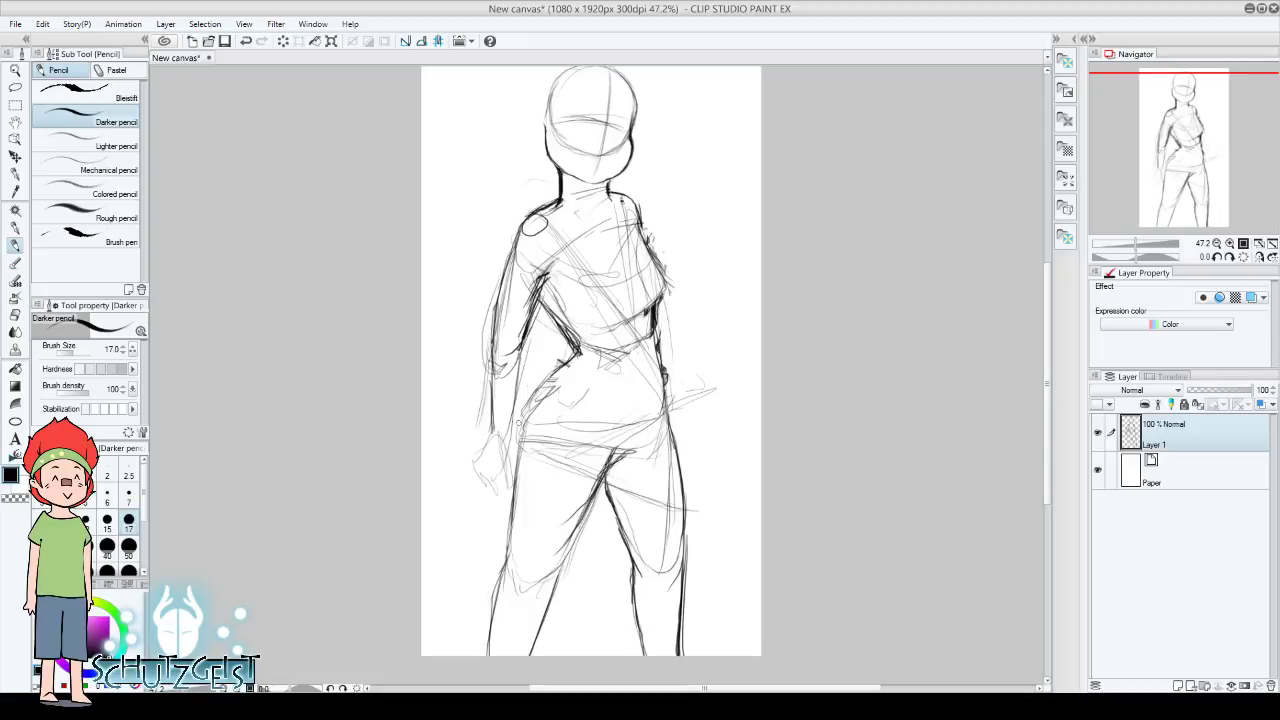
left_click_drag(545, 458, 677, 505)
mouse_move(526, 230)
left_mouse_down()
mouse_move(454, 302)
mouse_move(540, 386)
left_mouse_up()
mouse_move(1161, 196)
left_mouse_down()
mouse_move(1168, 168)
mouse_move(1109, 190)
left_mouse_up()
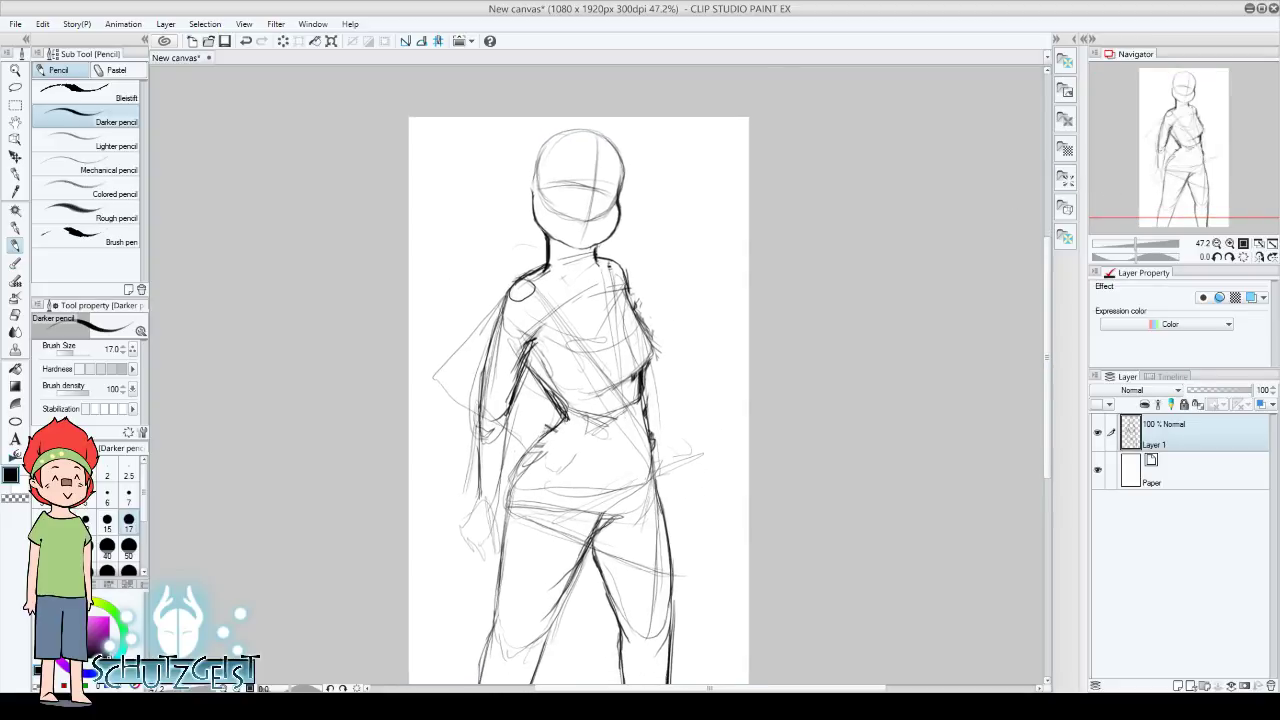
Erase the rough strokes beside the torso and mirror the canvas view to check the pose
key("e")
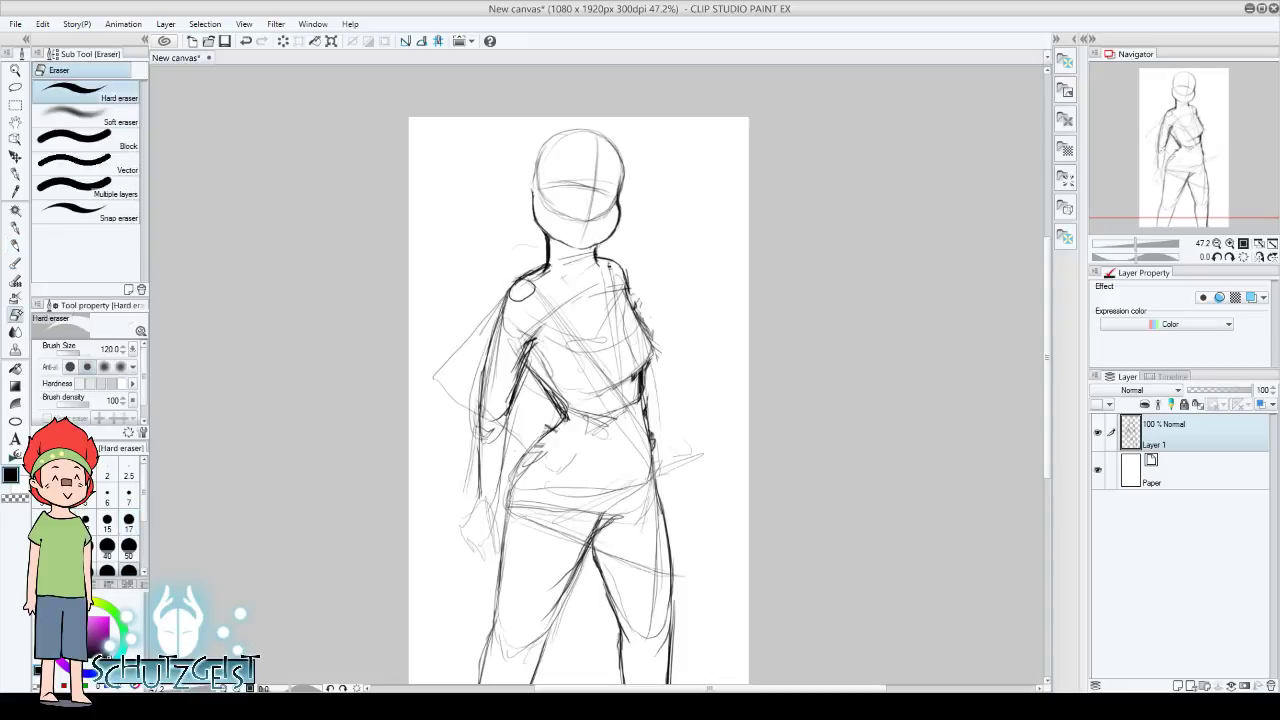
left_click_drag(470, 420, 476, 568)
mouse_move(482, 455)
left_mouse_down()
mouse_move(484, 565)
mouse_move(466, 377)
mouse_move(508, 420)
left_mouse_up()
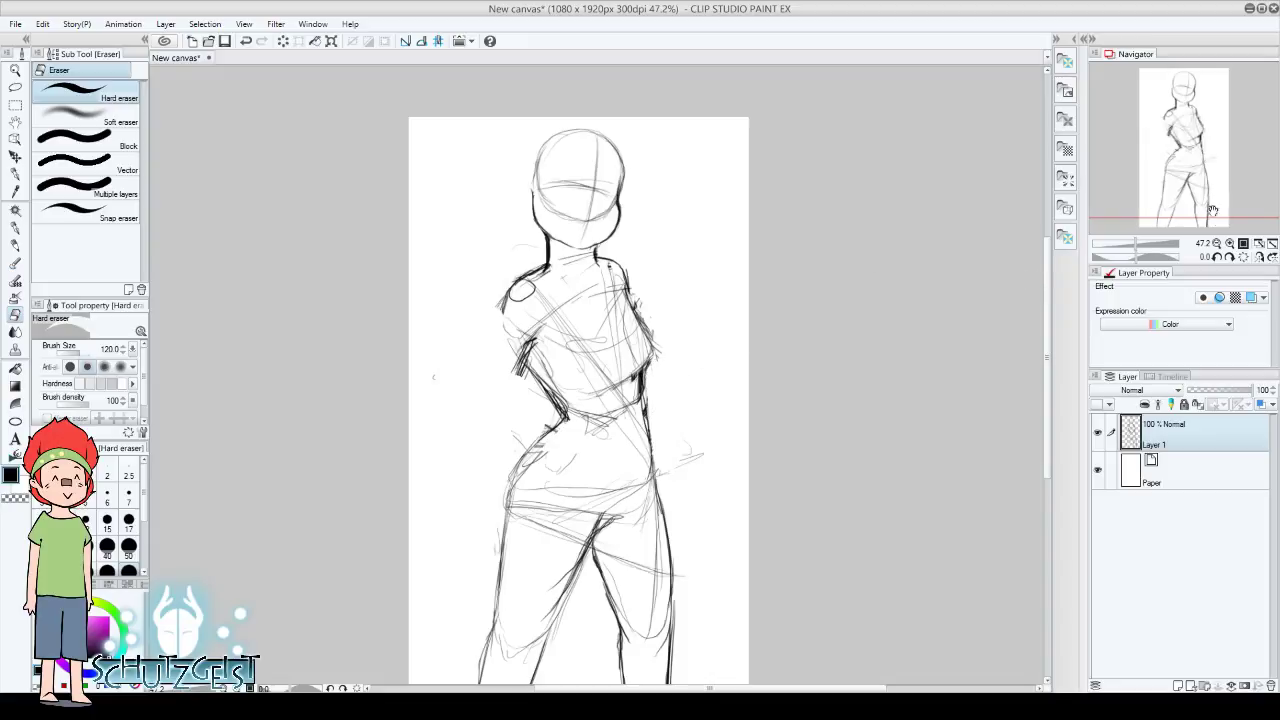
left_click(1258, 256)
mouse_move(1185, 150)
left_mouse_down()
mouse_move(1178, 206)
mouse_move(1200, 210)
left_mouse_up()
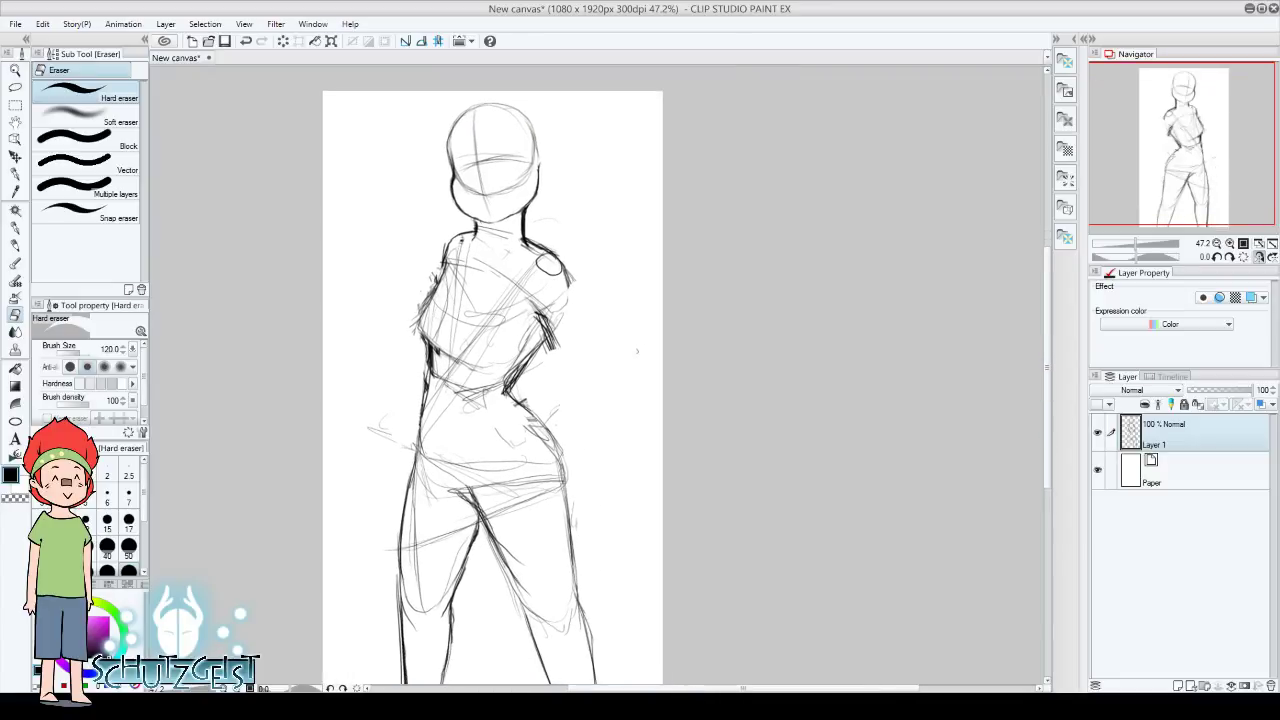
Mark the head's centre line and sketch loose hair curves on both sides of the figure
left_click(15, 245)
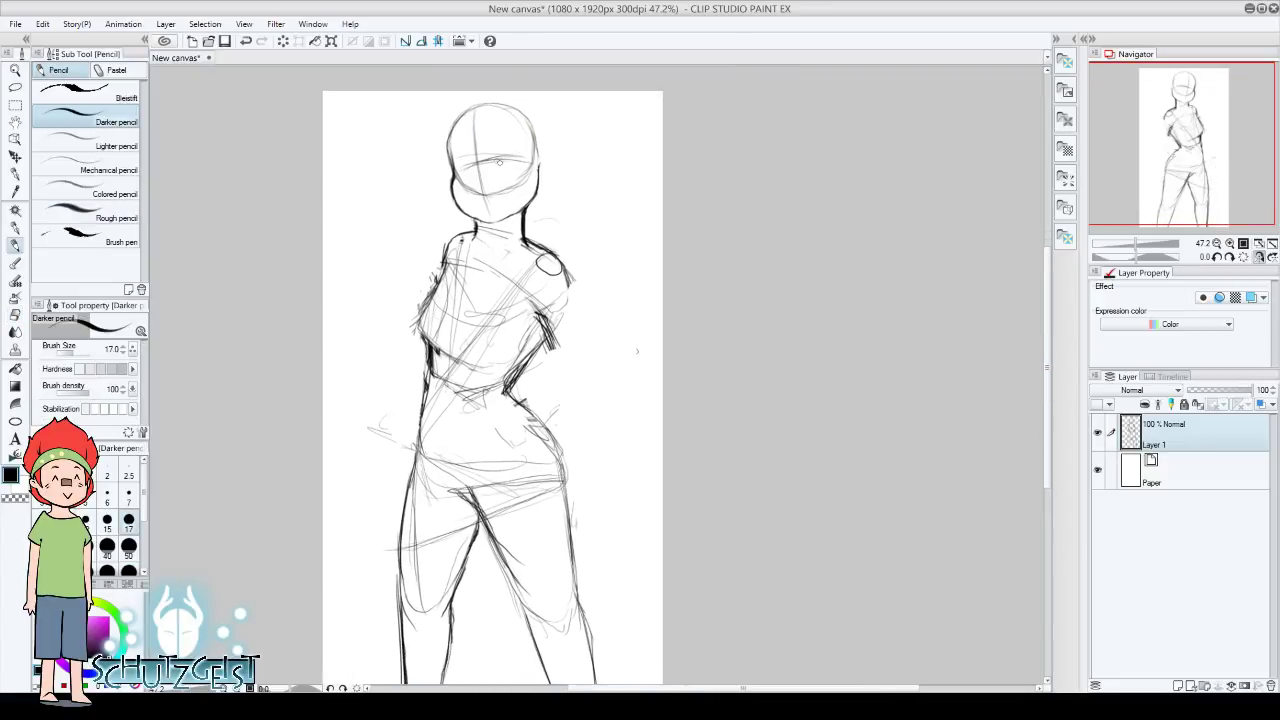
left_click_drag(475, 118, 472, 152)
left_click_drag(467, 108, 488, 112)
left_click_drag(406, 195, 335, 342)
left_click_drag(603, 400, 585, 108)
left_click_drag(410, 146, 400, 194)
mouse_move(592, 138)
left_mouse_down()
mouse_move(624, 258)
mouse_move(616, 405)
left_mouse_up()
left_click_drag(1159, 139, 1154, 153)
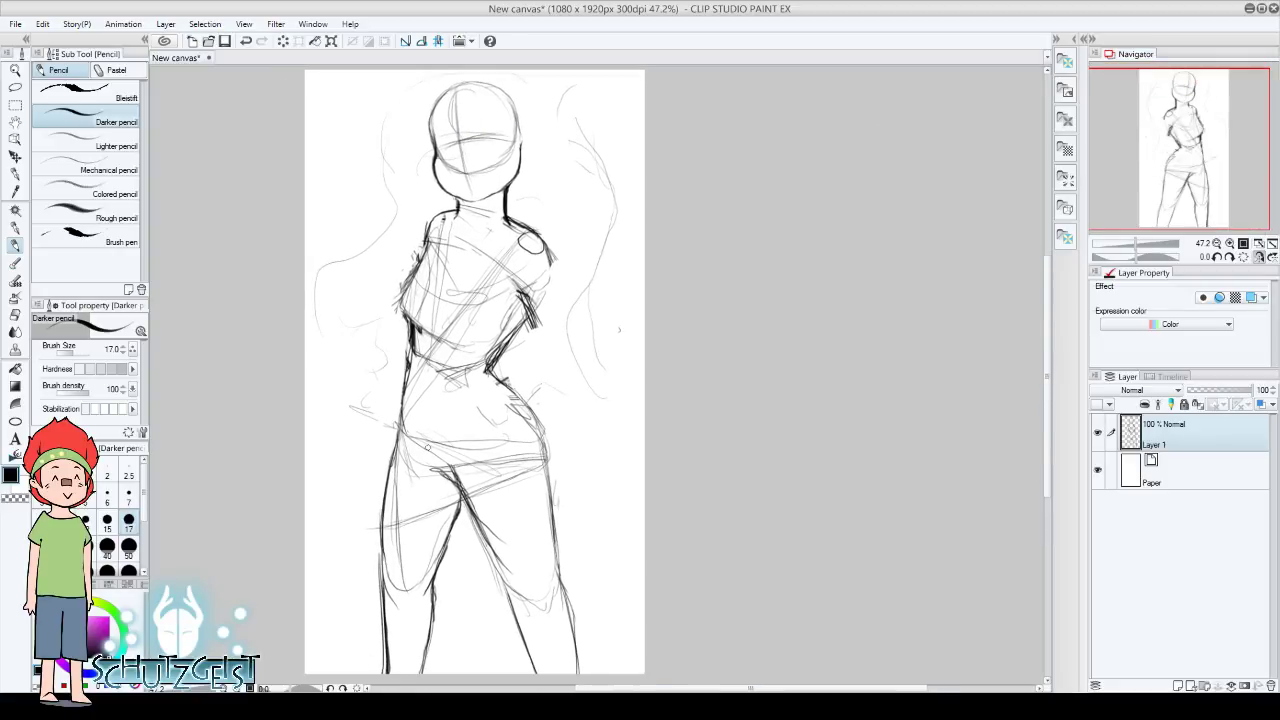
Darken the hip lines and strengthen the arm, shoulder and torso-edge lines
mouse_move(390, 445)
left_mouse_down()
mouse_move(452, 472)
mouse_move(490, 470)
mouse_move(400, 440)
left_mouse_up()
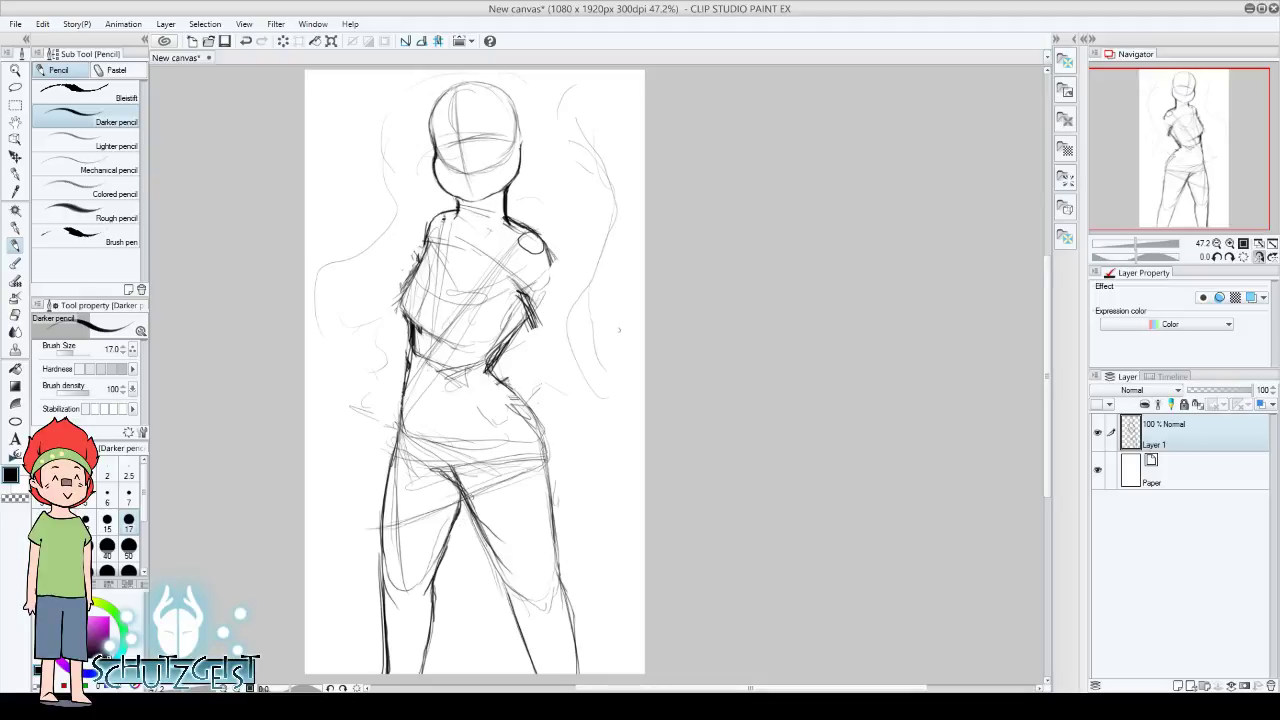
mouse_move(508, 296)
left_mouse_down()
mouse_move(546, 278)
mouse_move(530, 294)
mouse_move(542, 296)
mouse_move(556, 254)
left_mouse_up()
left_click_drag(544, 312, 550, 270)
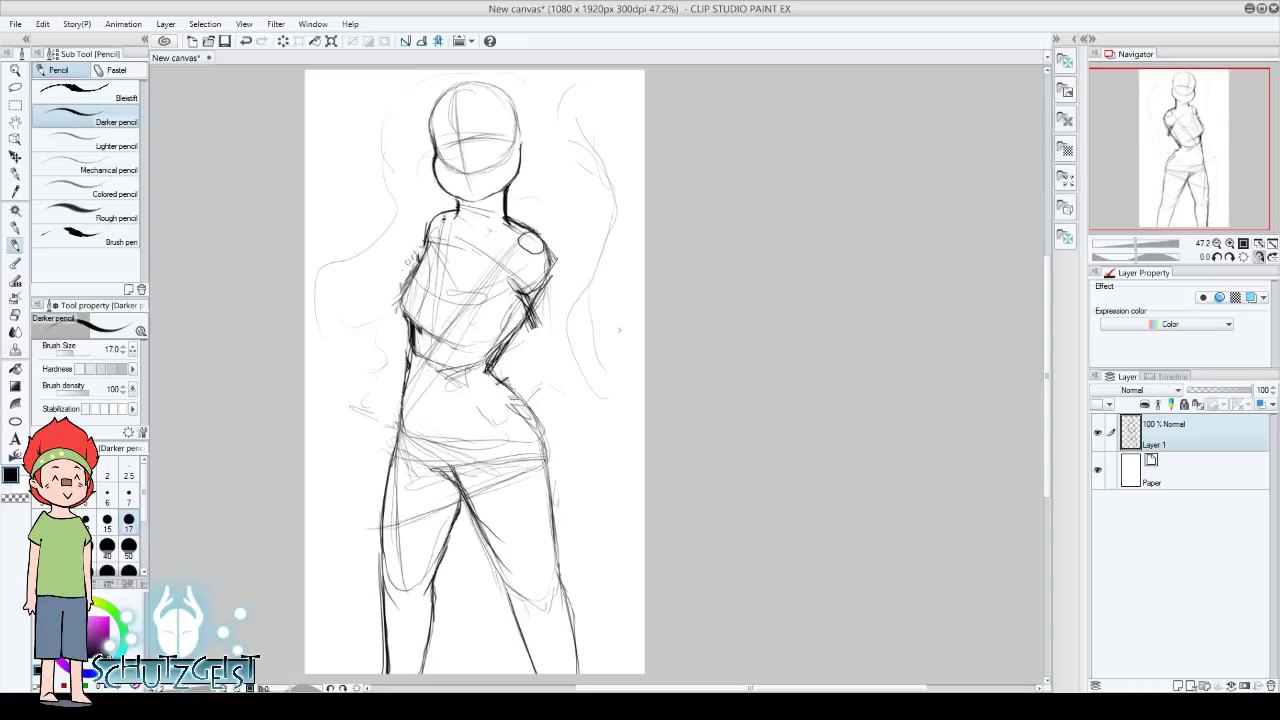
left_click_drag(409, 250, 350, 350)
left_click_drag(394, 226, 366, 344)
left_click_drag(412, 162, 384, 252)
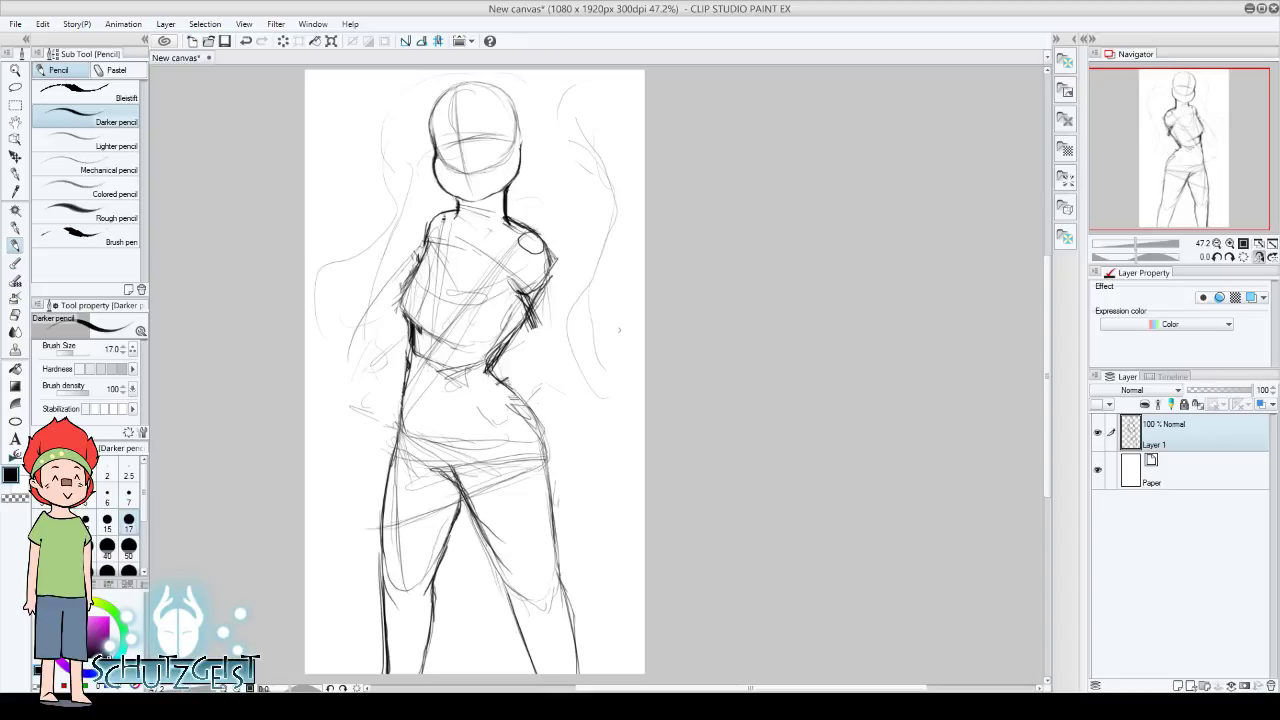
left_click_drag(1184, 150, 1176, 128)
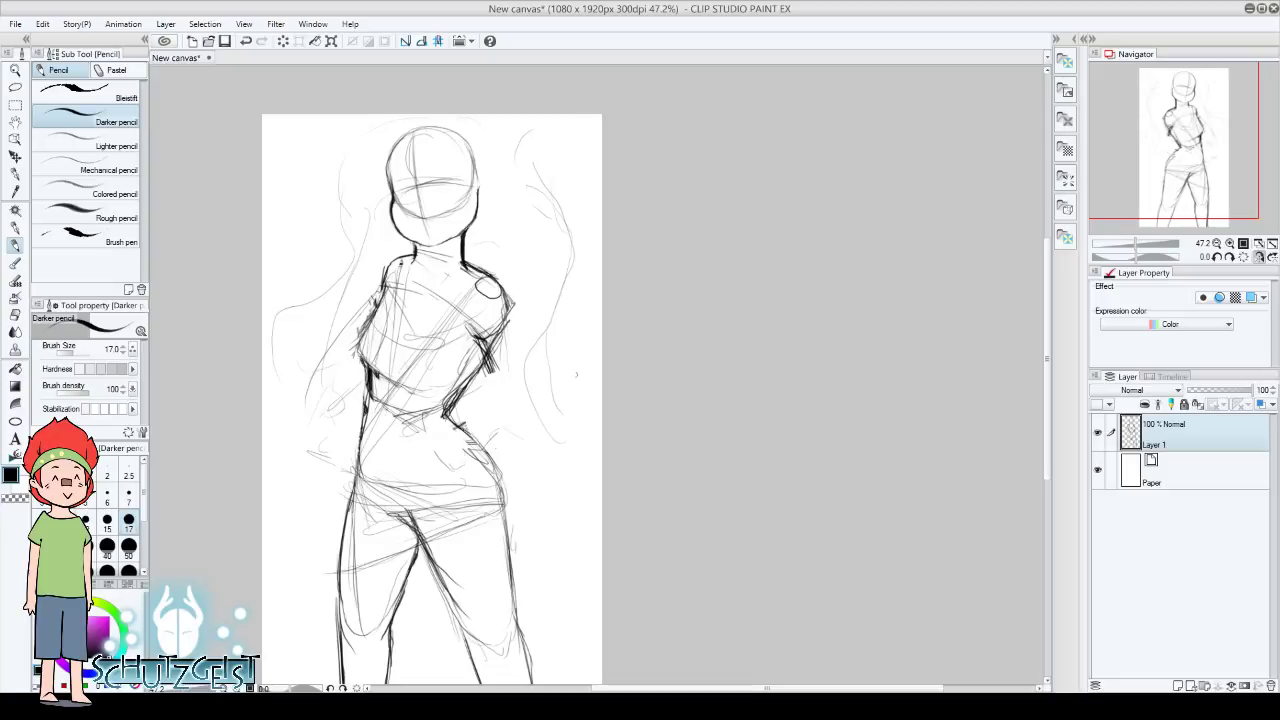
Draw the bent arm with hand on hip and lightly sketch the other arm
mouse_move(486, 286)
left_mouse_down()
mouse_move(563, 306)
mouse_move(493, 426)
left_mouse_up()
mouse_move(496, 298)
left_mouse_down()
mouse_move(560, 378)
mouse_move(490, 436)
mouse_move(438, 440)
mouse_move(480, 472)
mouse_move(486, 440)
left_mouse_up()
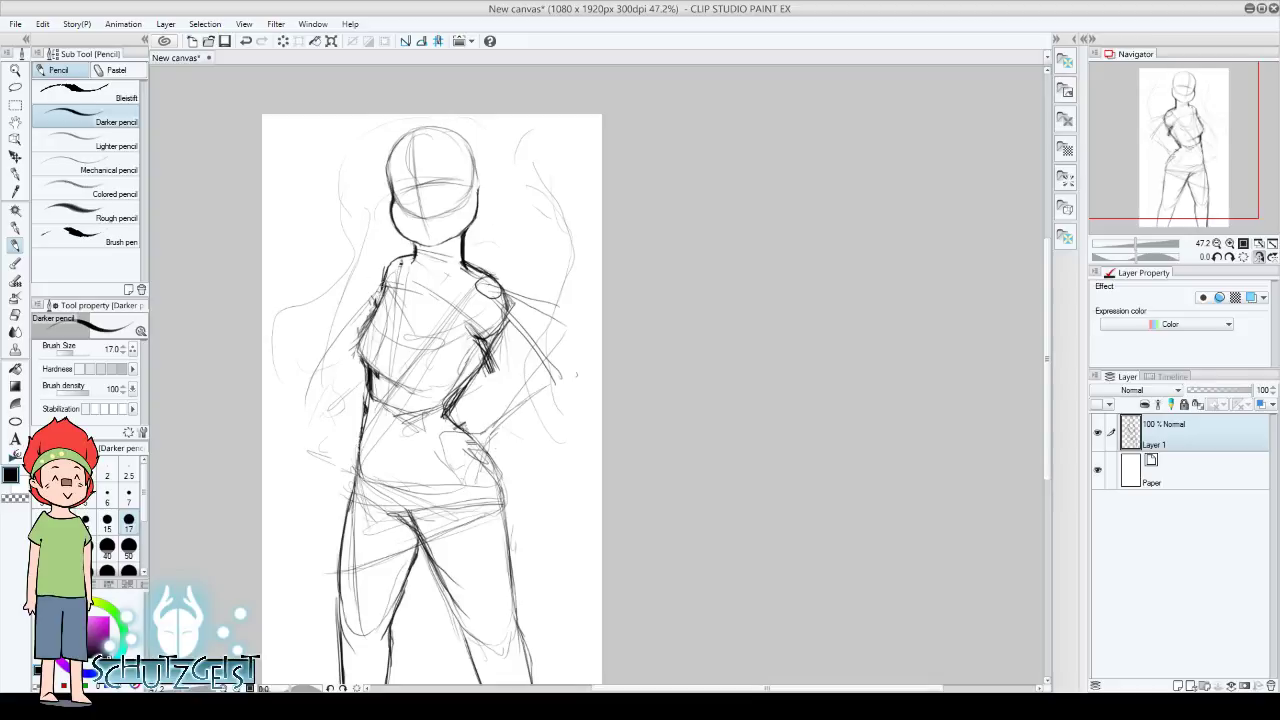
left_click_drag(386, 270, 346, 340)
mouse_move(306, 272)
left_mouse_down()
mouse_move(296, 392)
mouse_move(304, 298)
left_mouse_up()
mouse_move(346, 240)
left_mouse_down()
mouse_move(334, 272)
mouse_move(350, 284)
mouse_move(318, 294)
mouse_move(358, 316)
mouse_move(322, 312)
left_mouse_up()
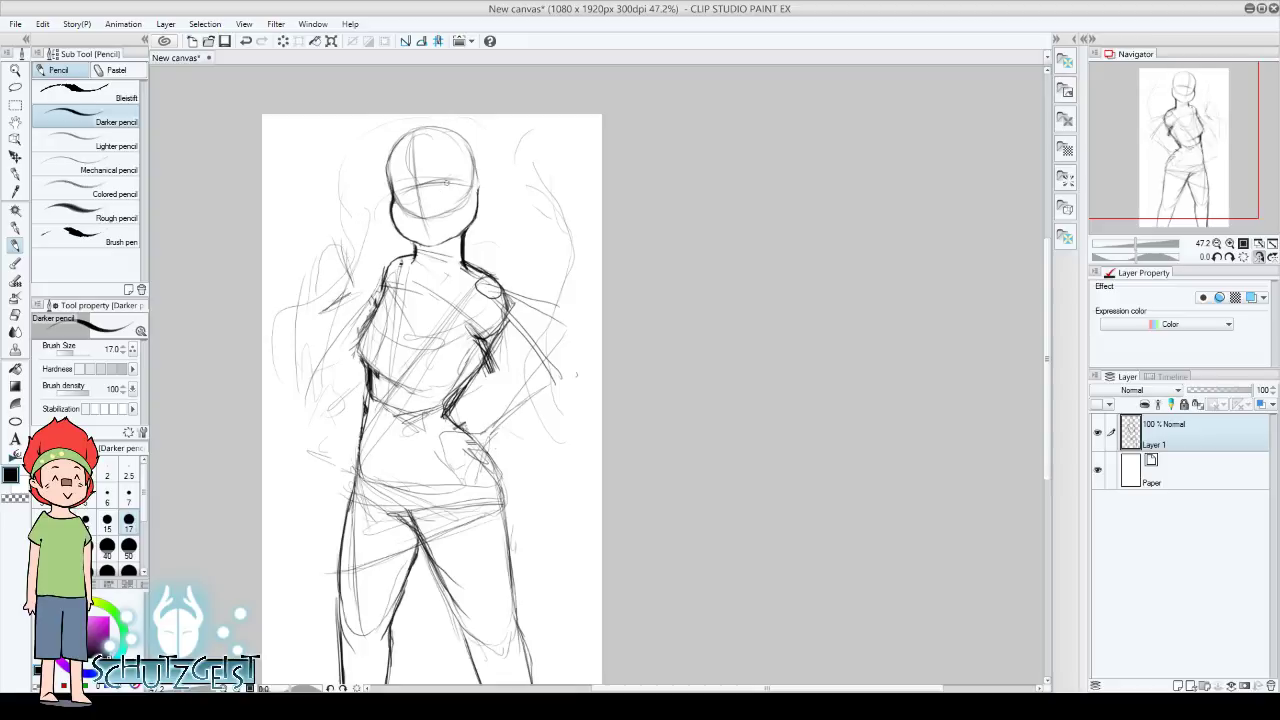
left_click_drag(1180, 150, 1172, 162)
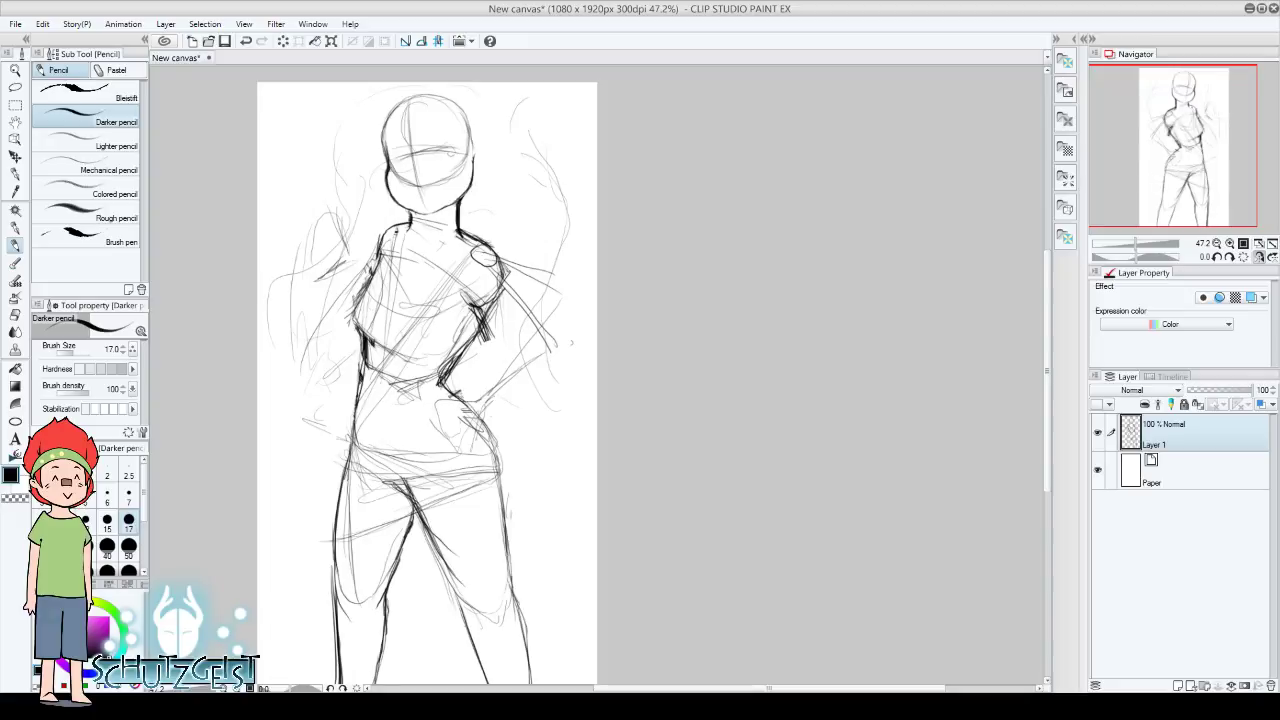
left_click(331, 40)
Scale the whole sketch to about 75%, move it up and slightly right, and commit
left_click_drag(574, 86, 499, 226)
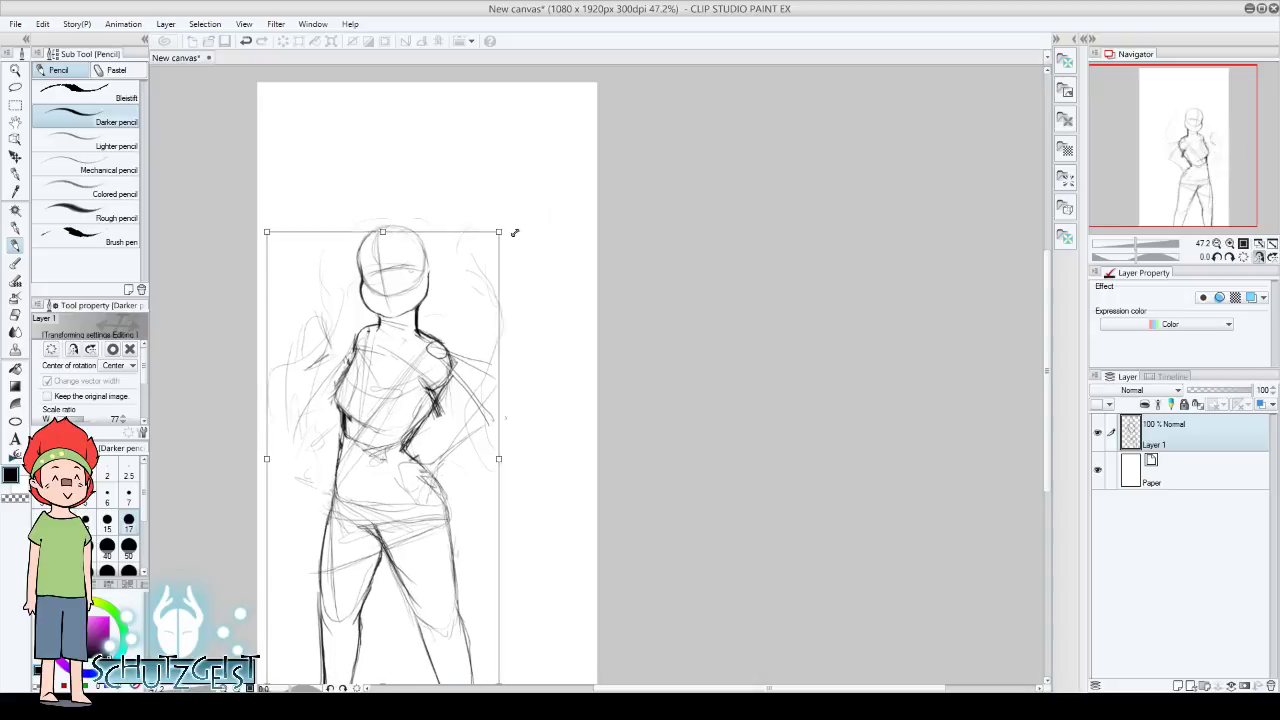
left_click_drag(465, 350, 497, 256)
key("Up")
key("Up")
key("Up")
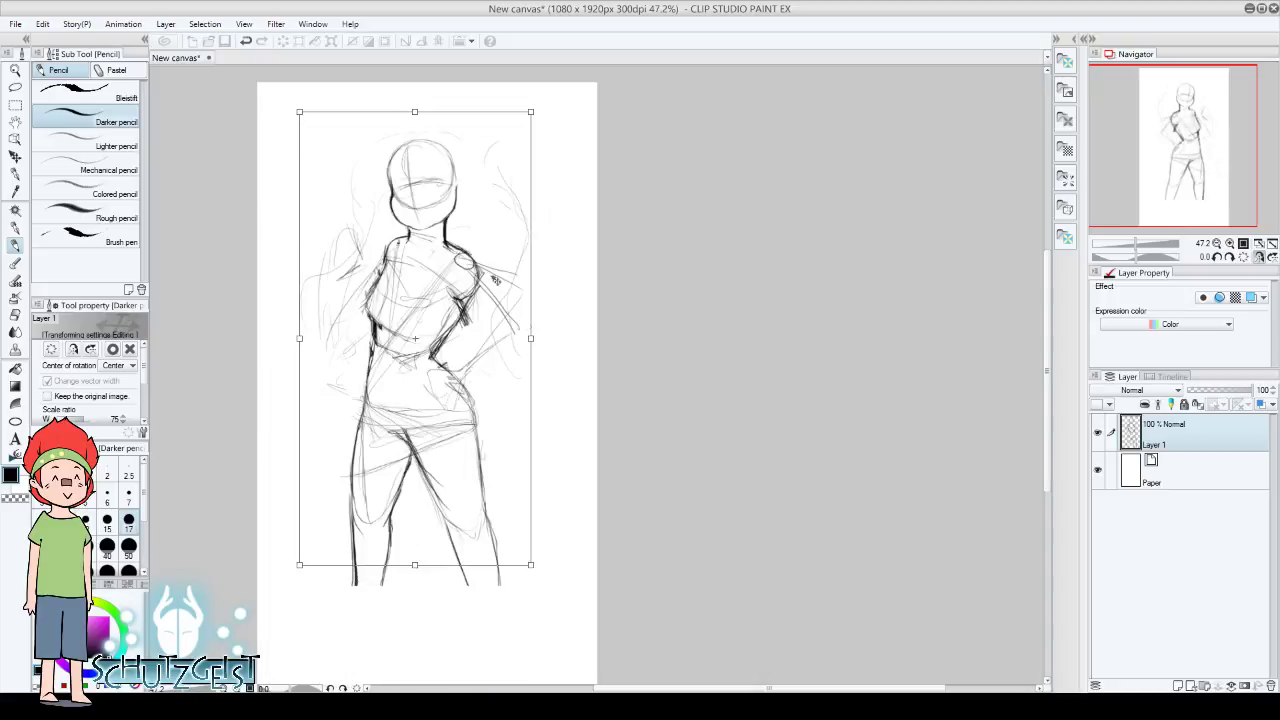
key("Up")
key("Up")
key("Up")
key("Right")
key("Right")
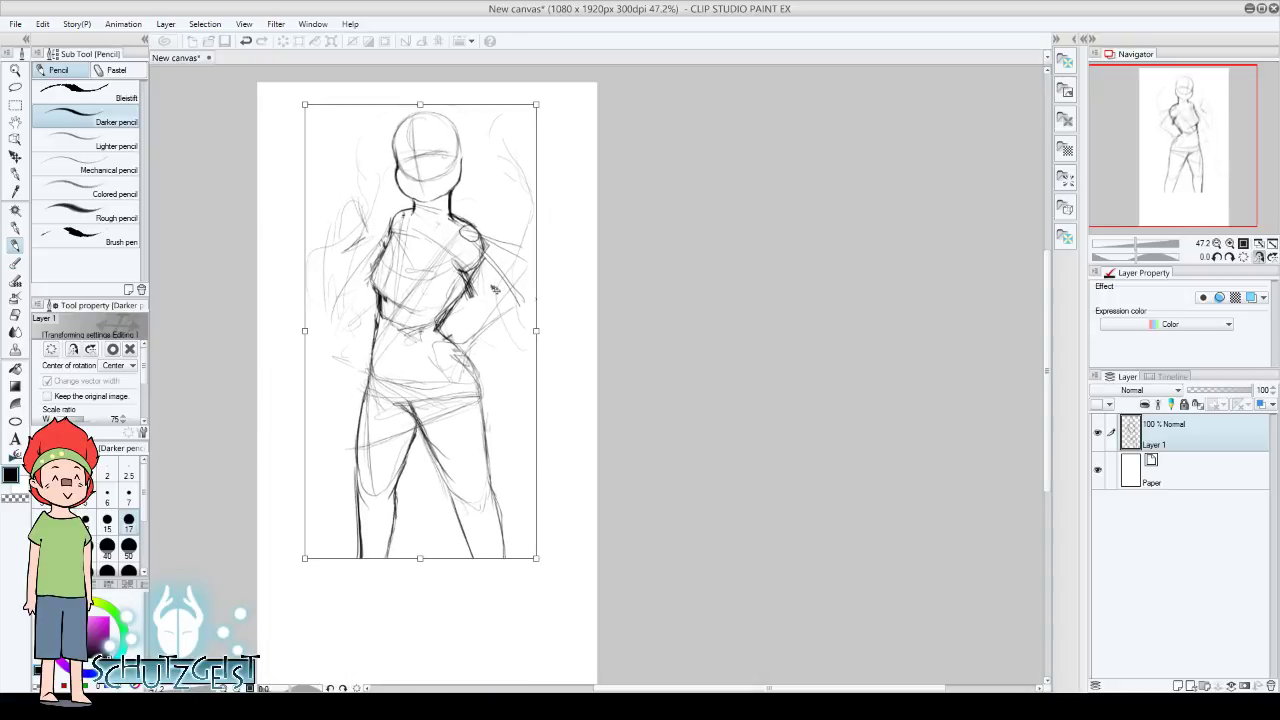
key("Return")
Lengthen the right leg's lines toward the bottom of the canvas
left_click_drag(440, 460, 471, 556)
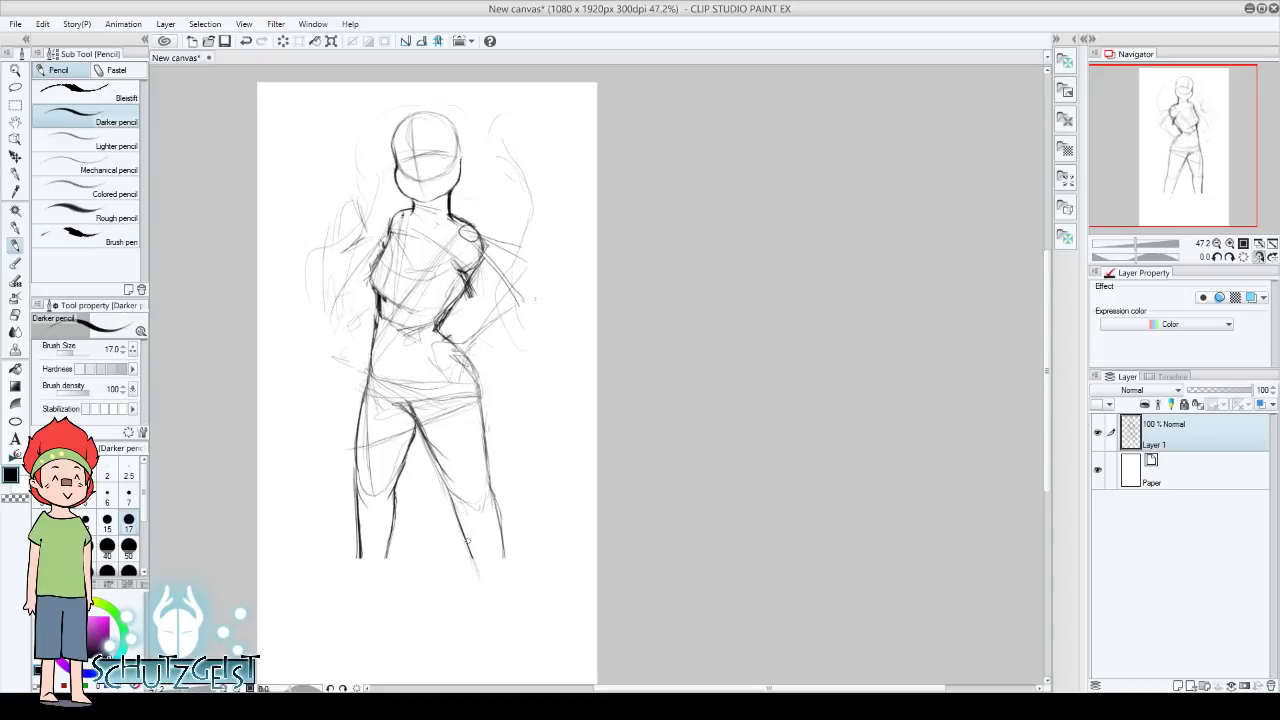
left_click_drag(451, 510, 482, 598)
left_click_drag(454, 518, 485, 606)
left_click_drag(498, 508, 511, 610)
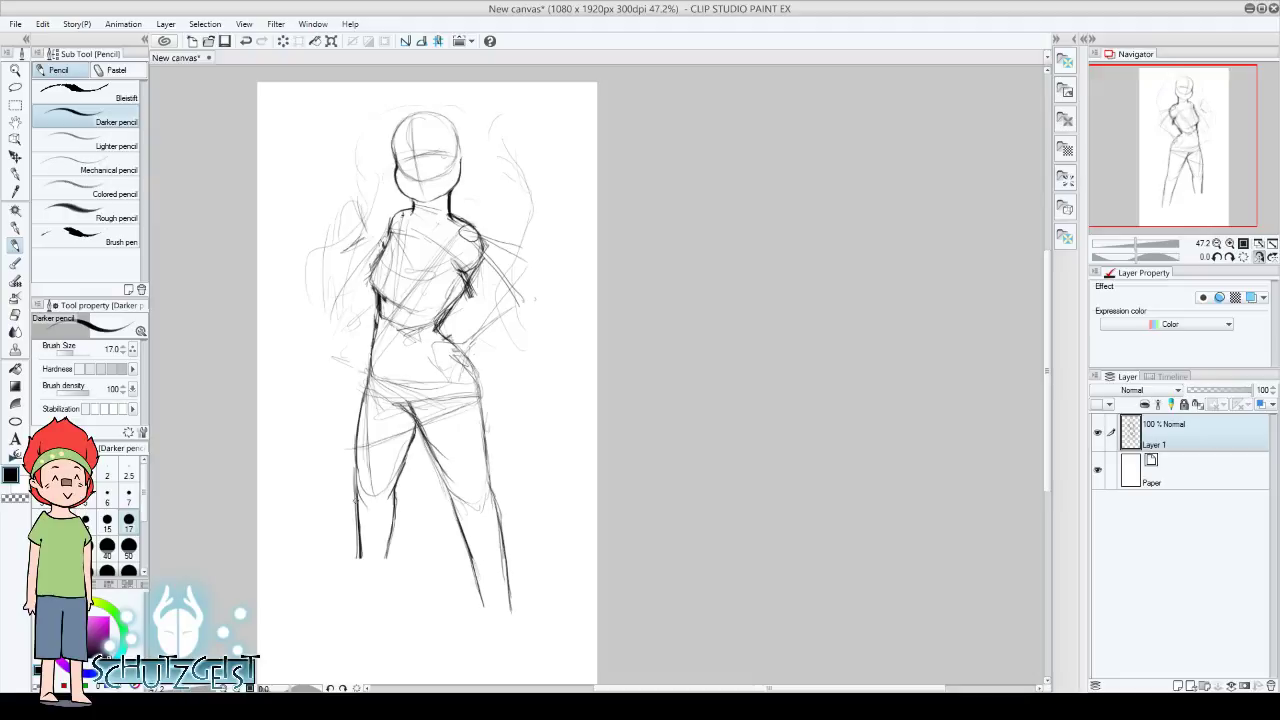
Draw, lengthen and darken the left leg's outer and inner lines
left_click_drag(361, 558, 365, 592)
left_click_drag(357, 505, 366, 612)
mouse_move(398, 502)
left_mouse_down()
mouse_move(386, 608)
mouse_move(365, 406)
left_mouse_up()
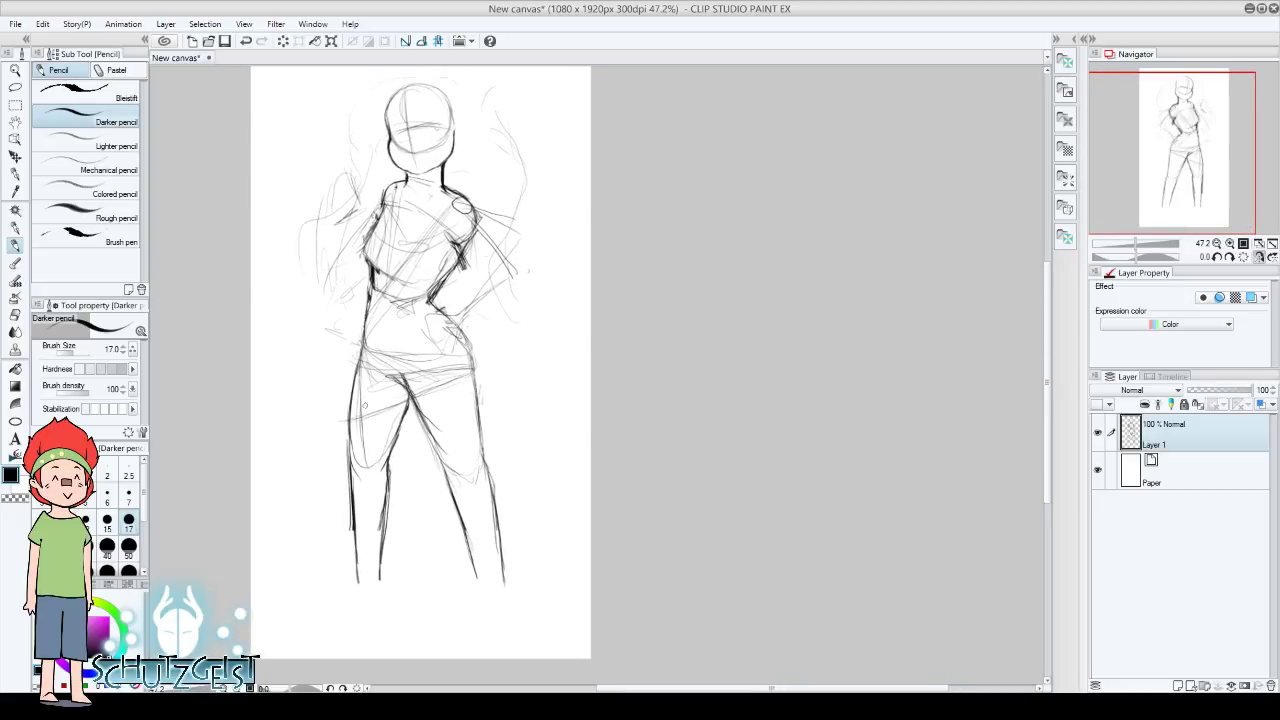
left_click_drag(352, 362, 346, 476)
left_click_drag(348, 402, 350, 518)
left_click_drag(348, 470, 358, 598)
mouse_move(390, 508)
left_mouse_down()
mouse_move(384, 464)
mouse_move(414, 398)
left_mouse_up()
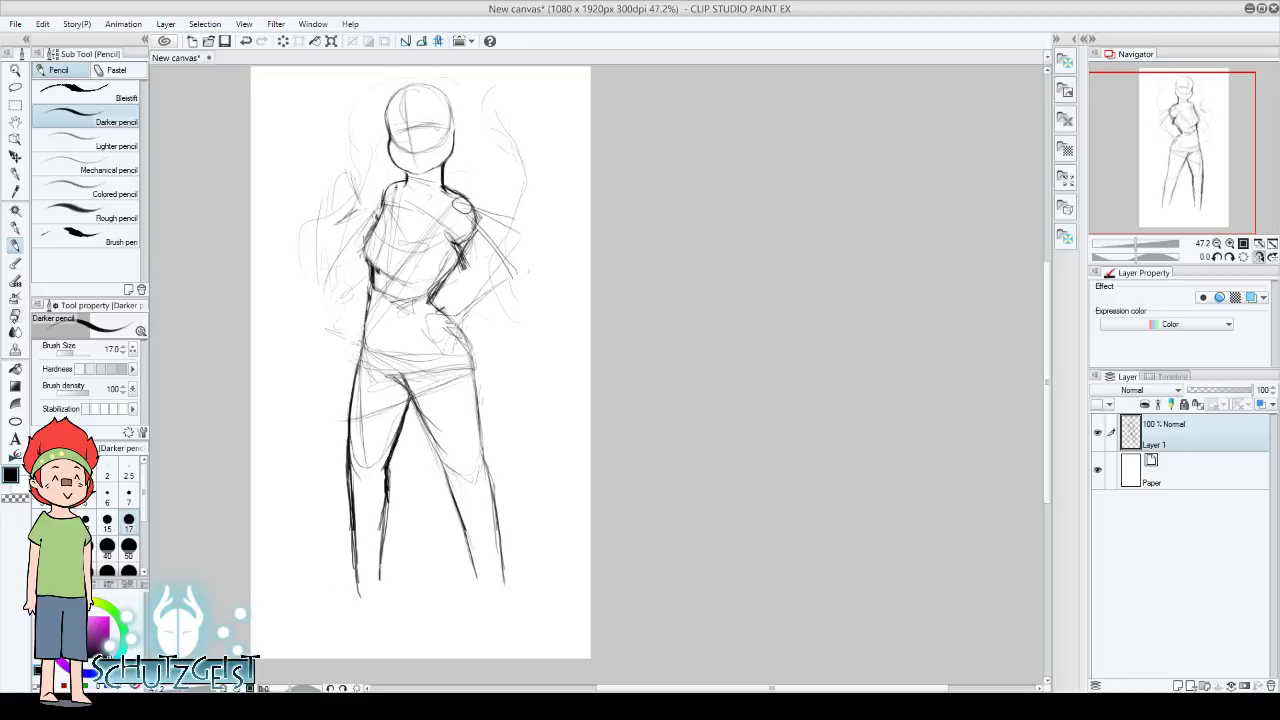
Erase and shorten the lower inner left leg line
key("e")
left_click_drag(368, 470, 372, 560)
left_click_drag(370, 515, 378, 592)
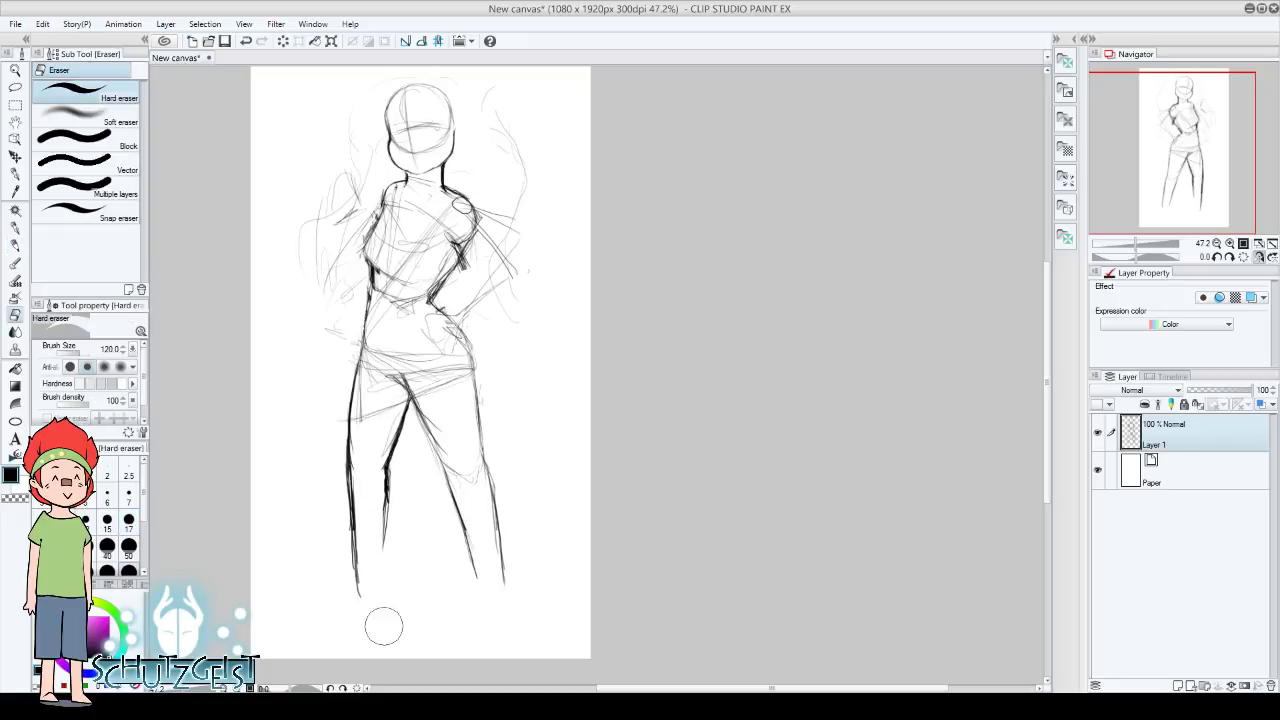
left_click_drag(408, 491, 378, 540)
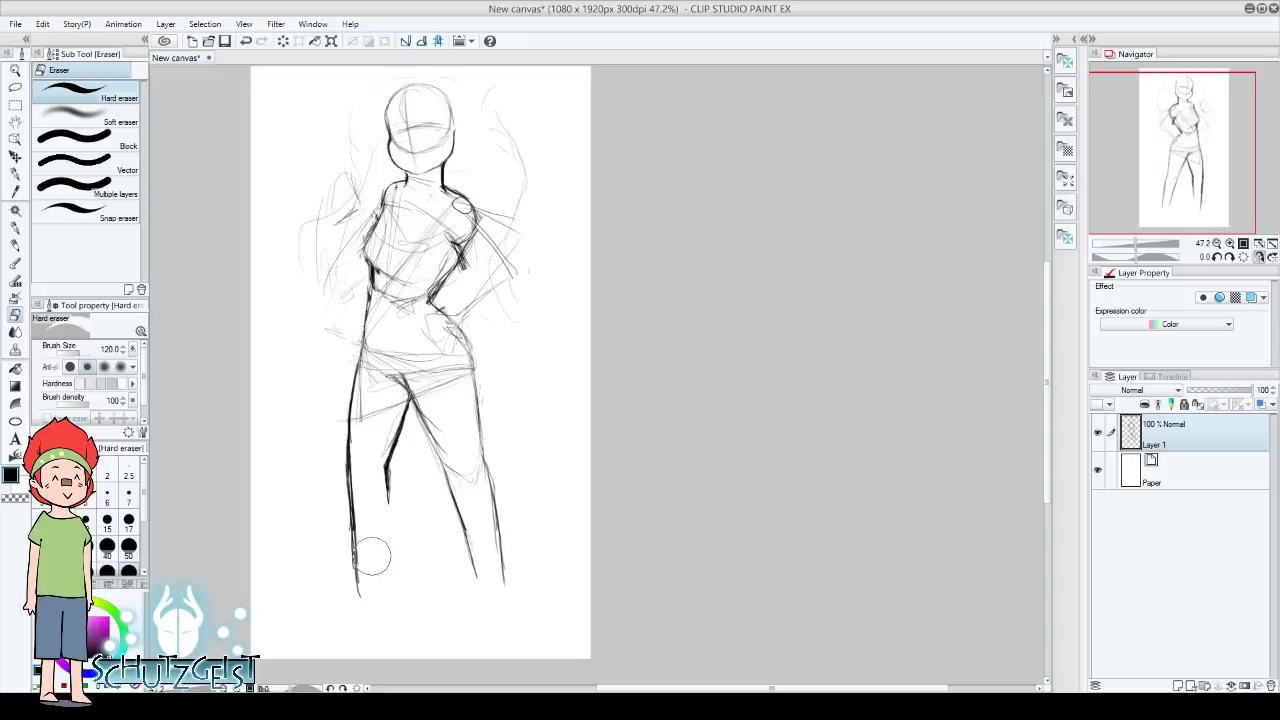
mouse_move(360, 472)
left_mouse_down()
mouse_move(388, 485)
mouse_move(355, 578)
left_mouse_up()
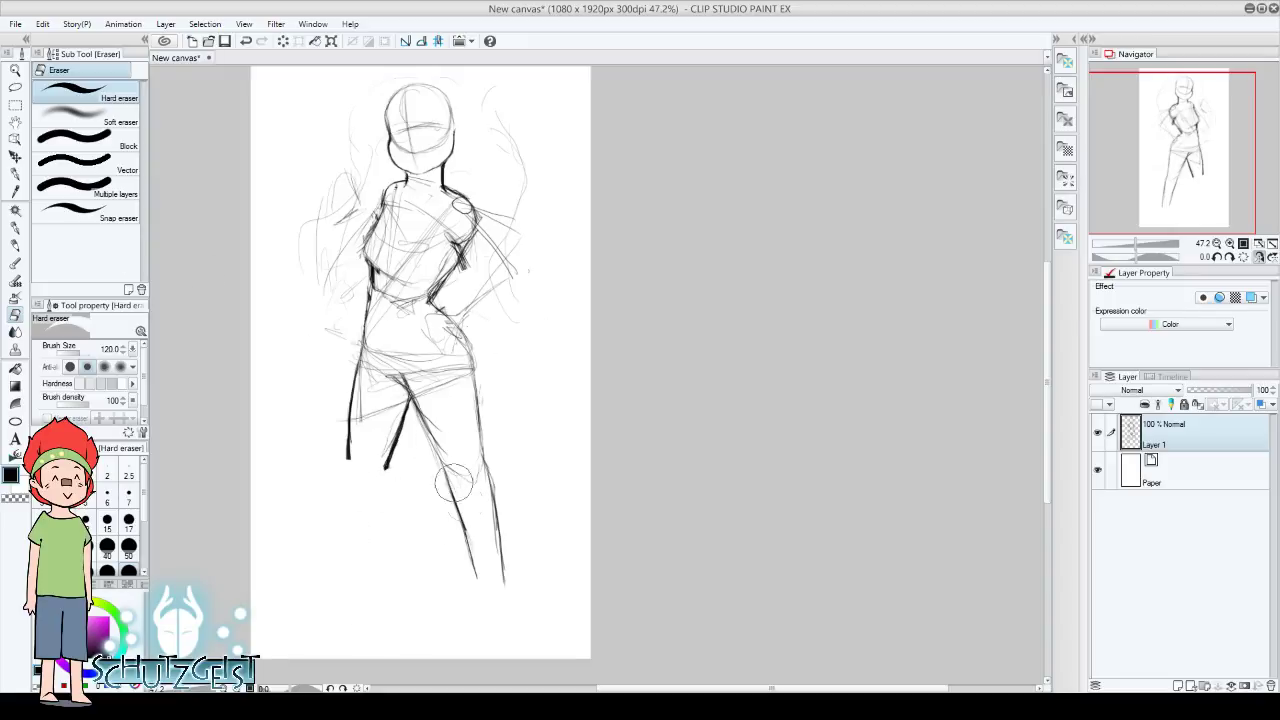
Extend the left leg lines toward the foot and rough in both feet
key("p")
mouse_move(346, 442)
left_mouse_down()
mouse_move(350, 498)
mouse_move(378, 521)
mouse_move(383, 595)
left_mouse_up()
left_click_drag(342, 478, 352, 576)
mouse_move(350, 528)
left_mouse_down()
mouse_move(364, 591)
mouse_move(330, 632)
left_mouse_up()
left_click_drag(381, 582, 389, 617)
mouse_move(484, 580)
left_mouse_down()
mouse_move(490, 632)
mouse_move(516, 604)
left_mouse_up()
mouse_move(506, 582)
left_mouse_down()
mouse_move(515, 616)
mouse_move(464, 628)
left_mouse_up()
left_click_drag(462, 634, 506, 630)
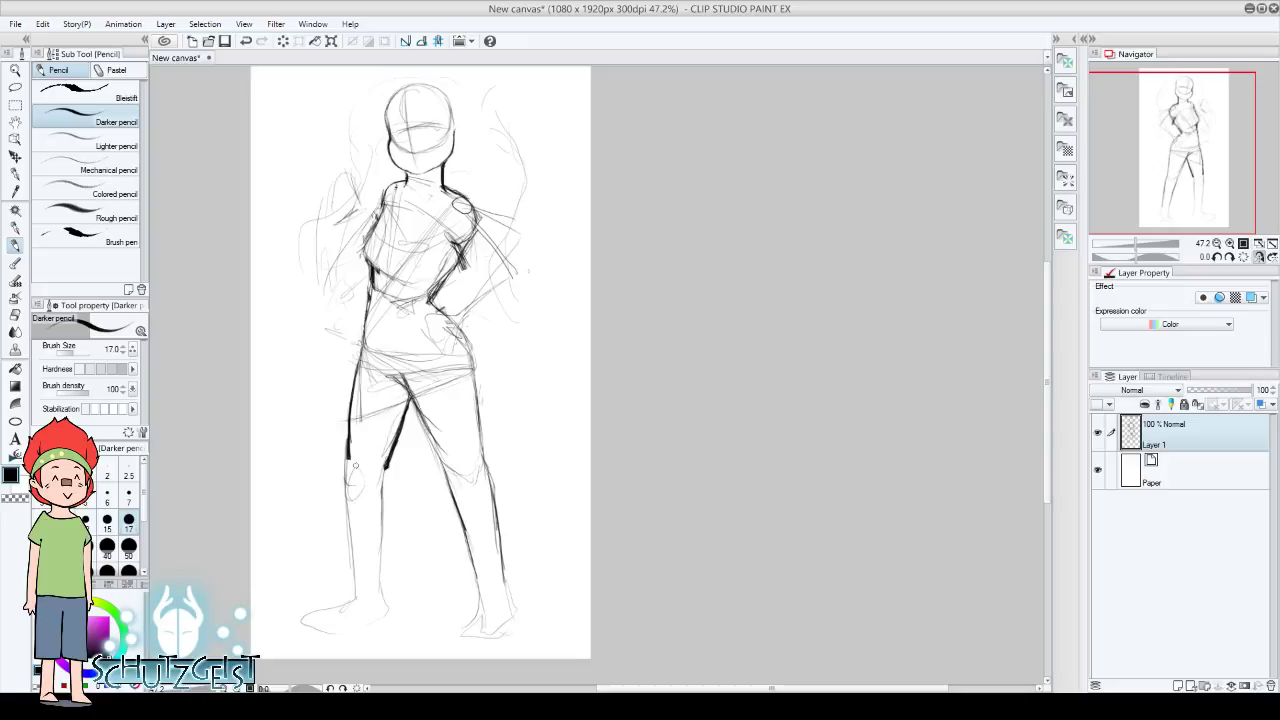
Darken and thicken the left leg's inner and outer contour lines
left_click_drag(347, 440, 356, 516)
left_click_drag(385, 470, 381, 600)
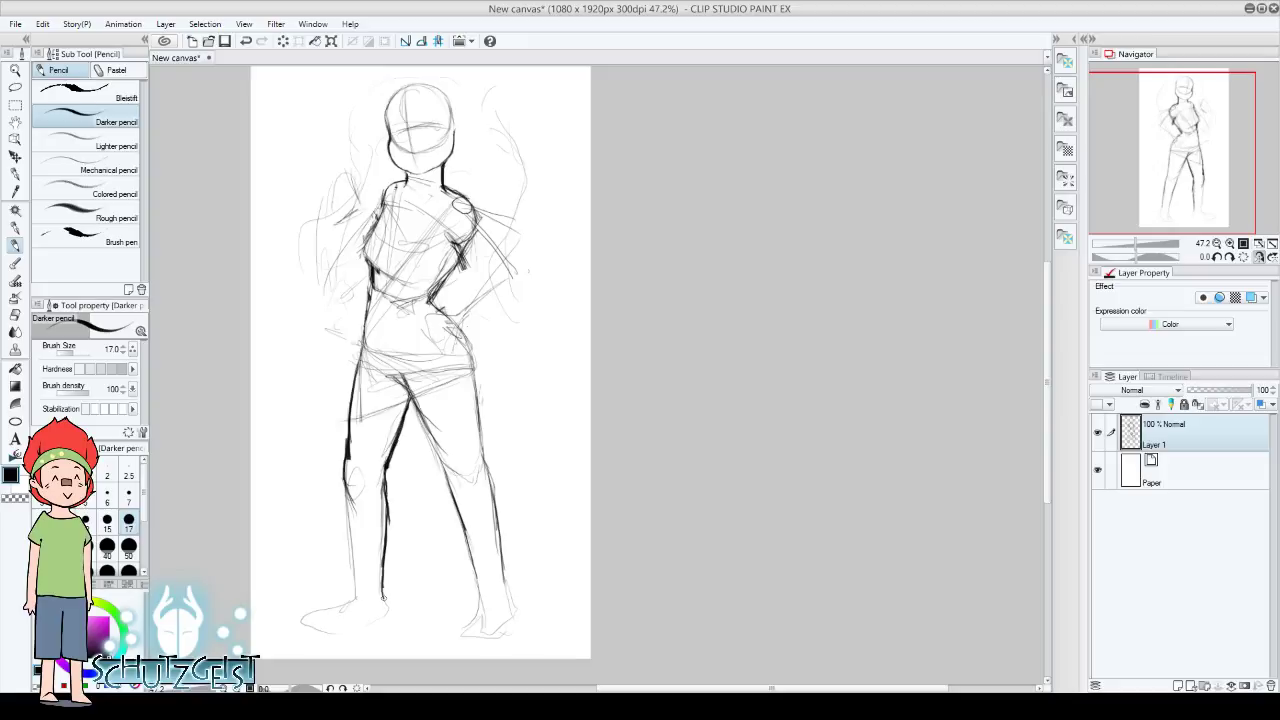
mouse_move(385, 520)
left_mouse_down()
mouse_move(381, 600)
mouse_move(355, 556)
mouse_move(345, 488)
mouse_move(355, 556)
left_mouse_up()
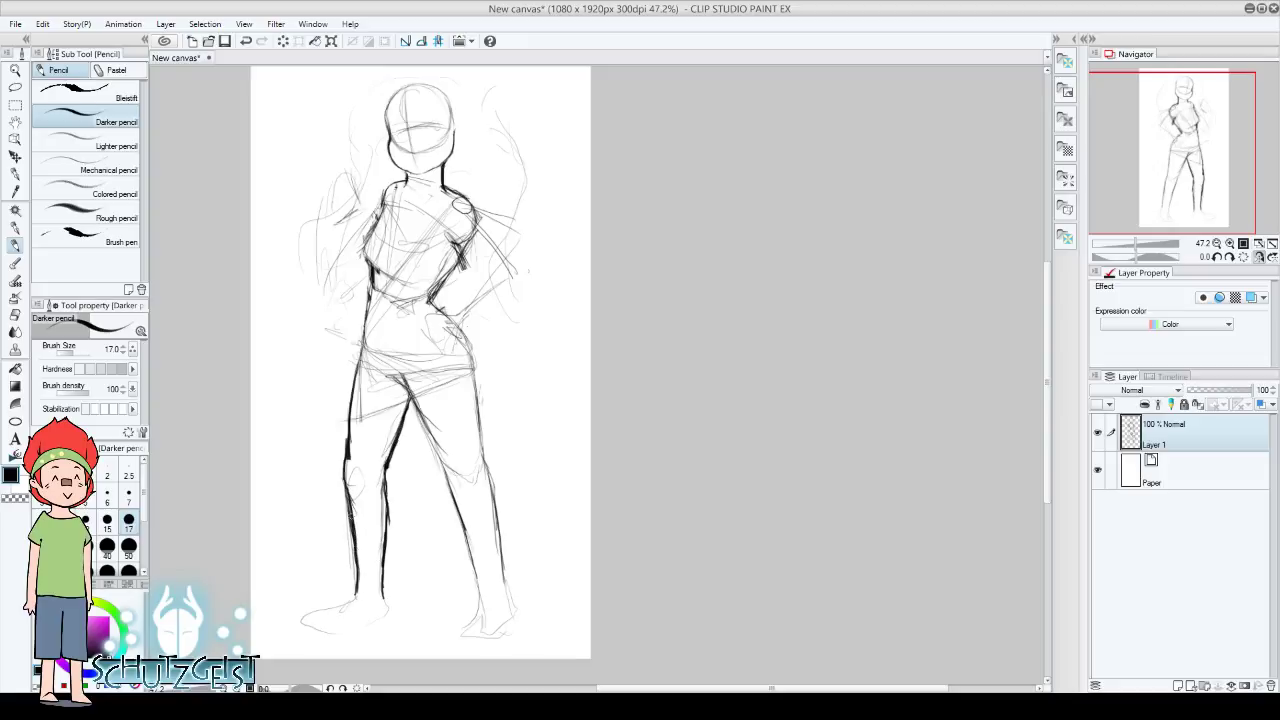
left_click_drag(352, 502, 354, 524)
left_click_drag(356, 562, 358, 596)
Erase stray marks along the inner left leg with the eraser enlarged to 50
key("e")
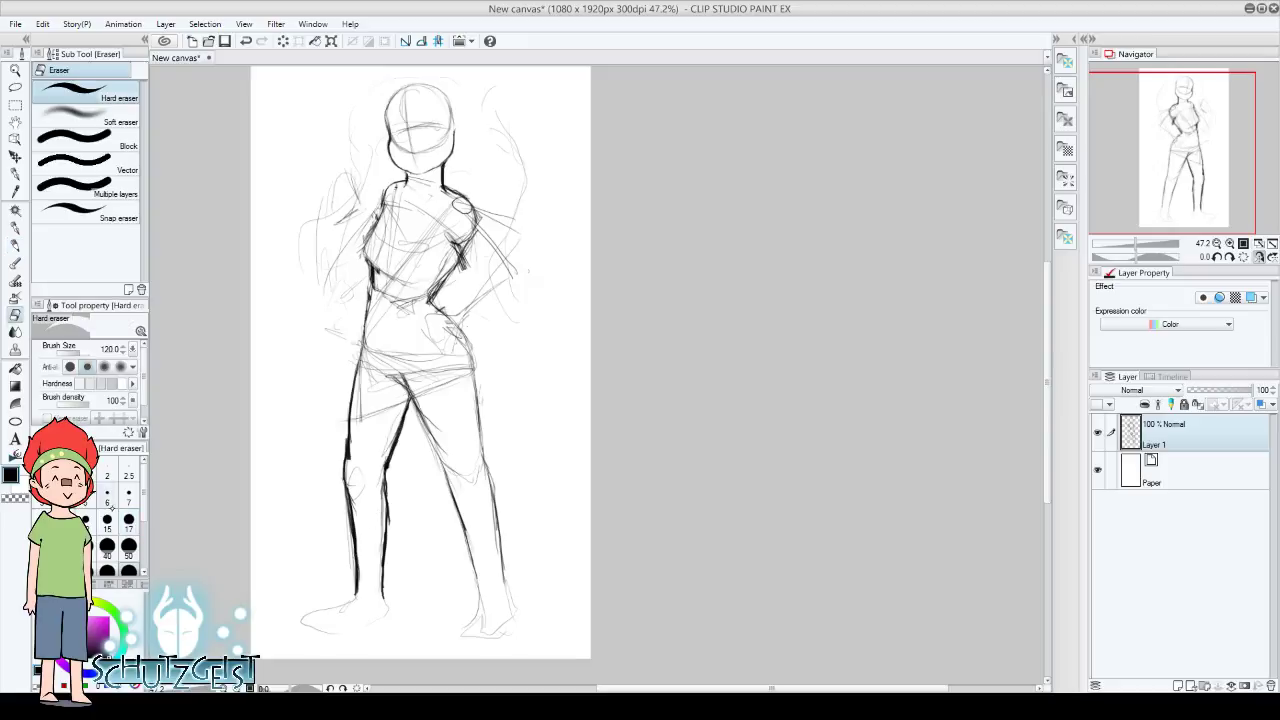
left_click_drag(390, 513, 391, 531)
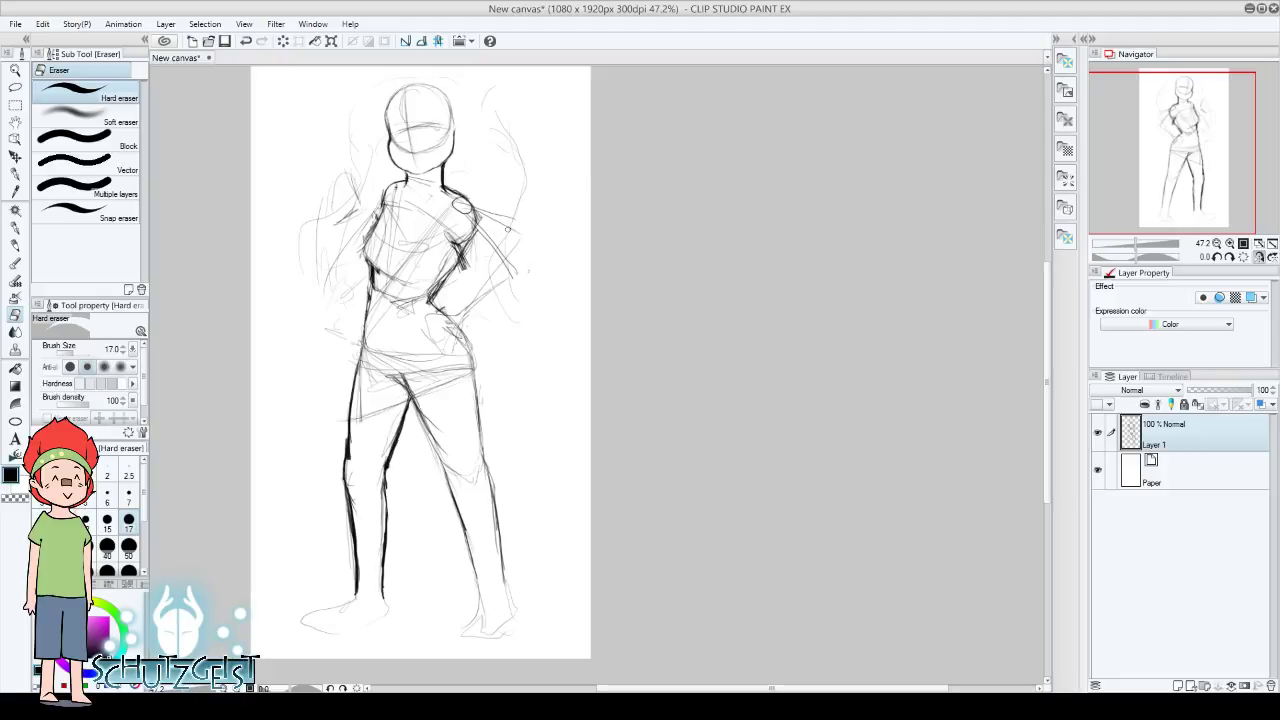
left_click(128, 545)
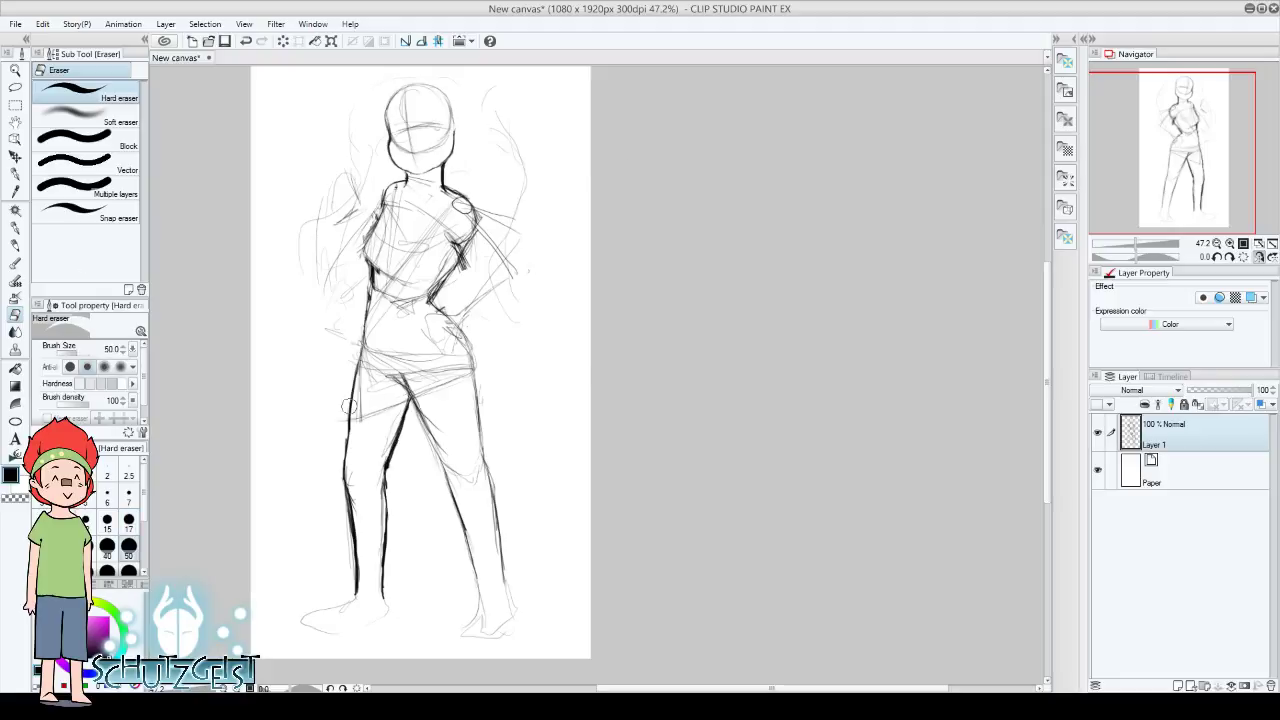
left_click(15, 245)
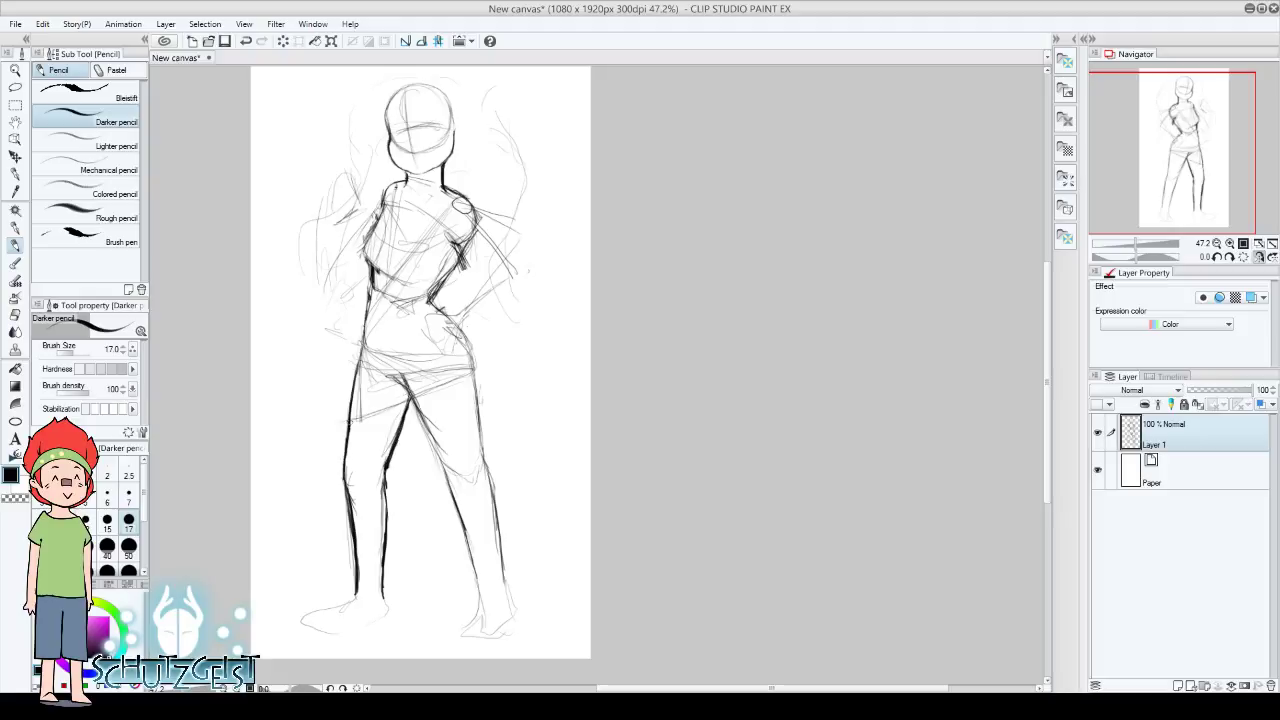
Trace the inner right thigh line, darken both sides of the lower right leg, and add an ankle stroke
mouse_move(387, 504)
left_mouse_down()
mouse_move(382, 593)
mouse_move(300, 648)
mouse_move(382, 620)
mouse_move(336, 616)
mouse_move(302, 644)
mouse_move(385, 613)
mouse_move(379, 594)
mouse_move(338, 620)
left_mouse_up()
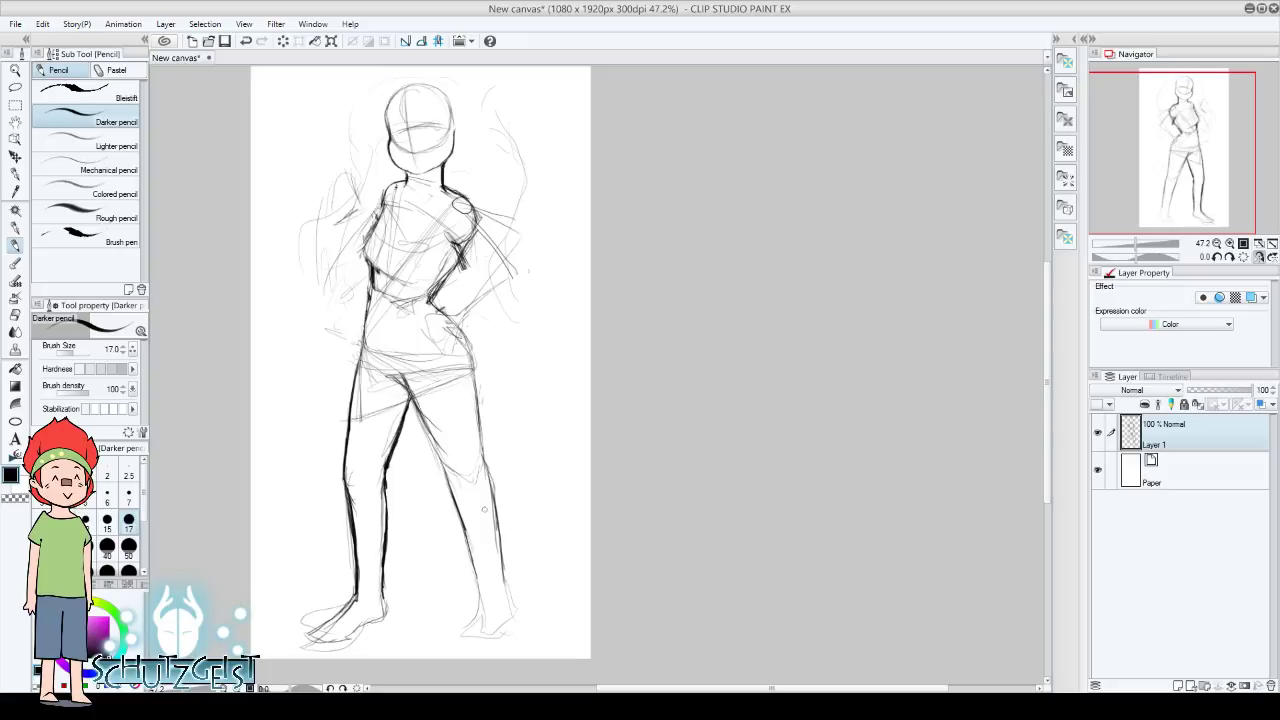
left_click_drag(416, 404, 457, 481)
left_click_drag(485, 562, 477, 590)
mouse_move(496, 546)
left_mouse_down()
mouse_move(508, 600)
mouse_move(474, 638)
mouse_move(505, 650)
mouse_move(494, 656)
mouse_move(512, 567)
mouse_move(495, 537)
left_mouse_up()
left_click_drag(509, 600, 497, 553)
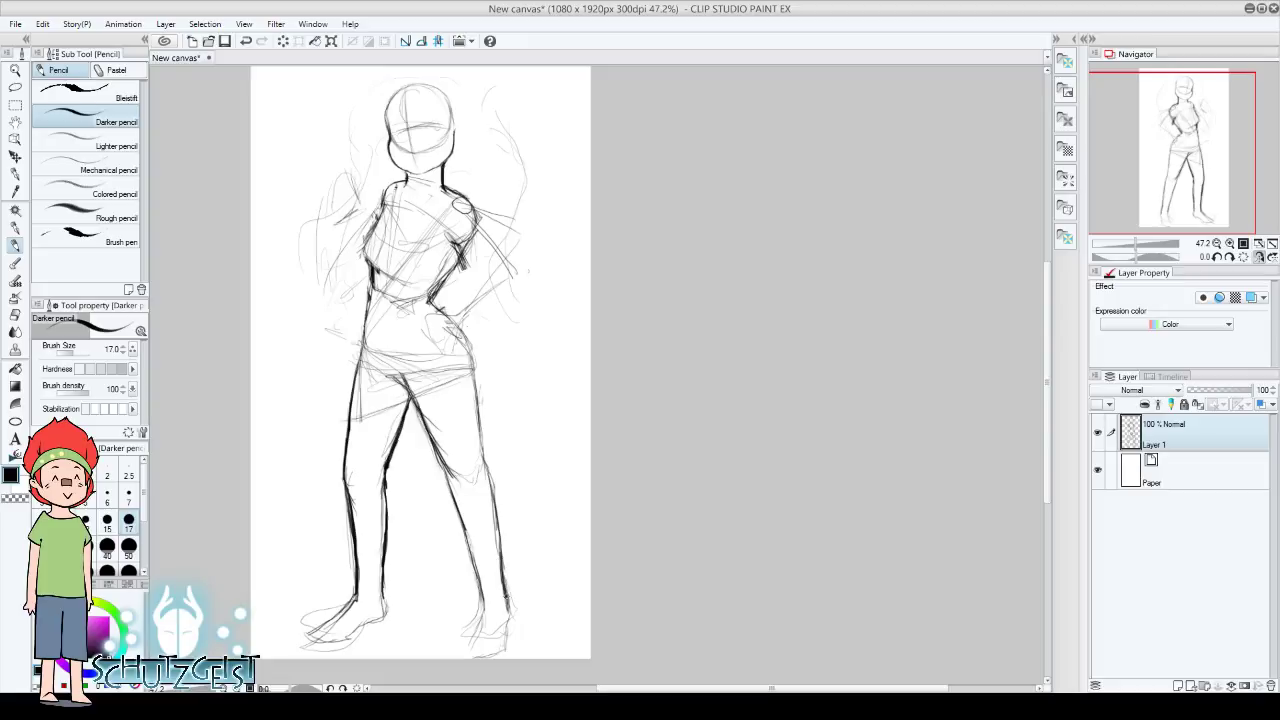
left_click_drag(481, 610, 488, 588)
Shift the whole layer slightly up and right, then sketch strokes around the right ankle
left_click(15, 157)
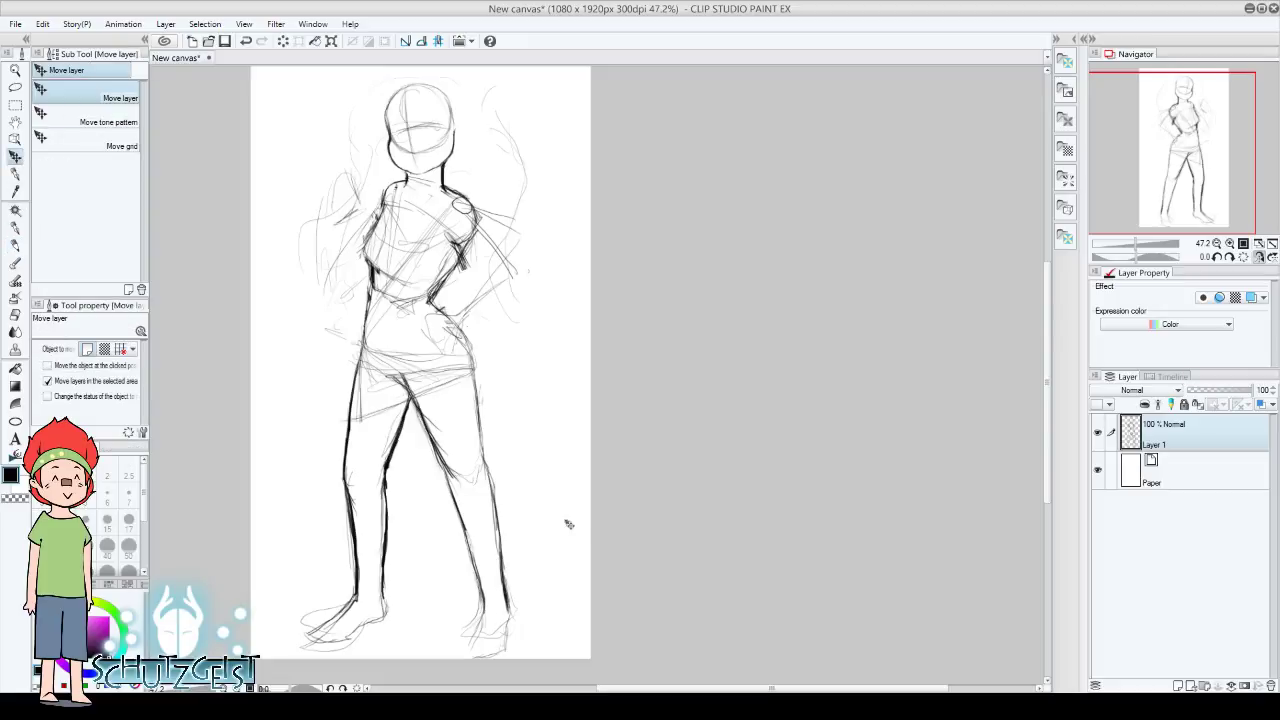
left_click_drag(571, 524, 575, 514)
key("p")
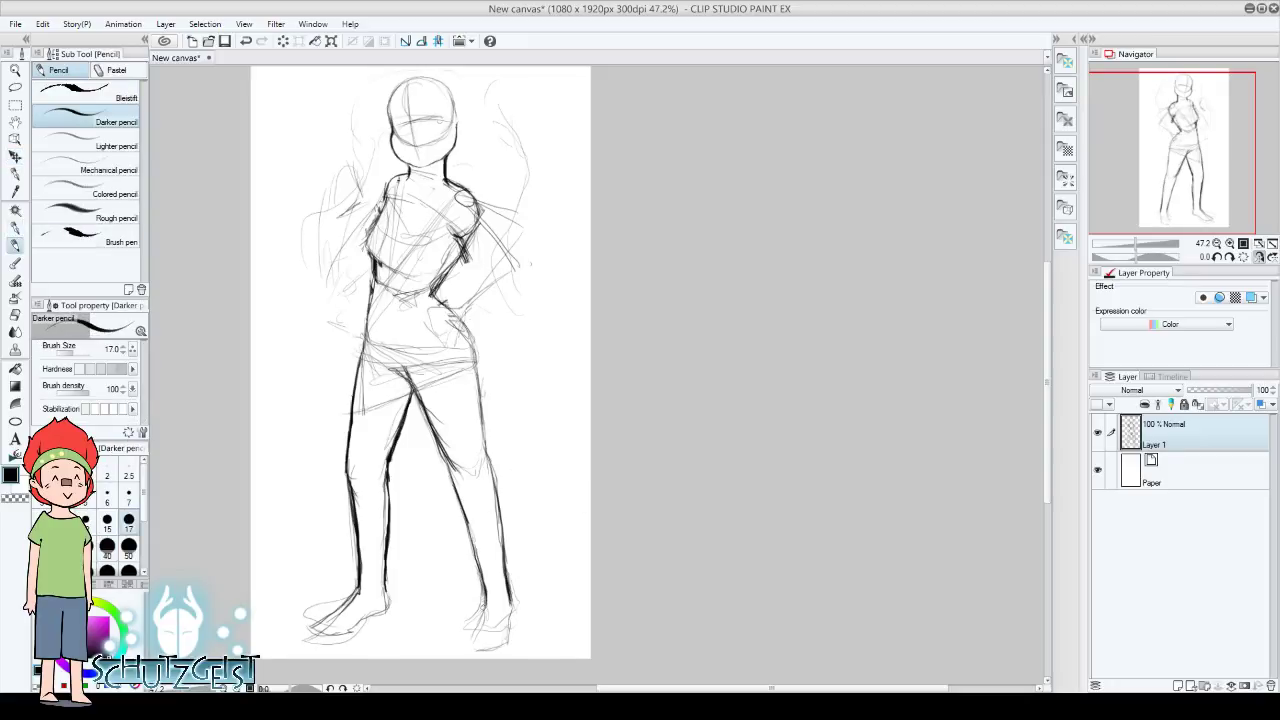
mouse_move(484, 594)
left_mouse_down()
mouse_move(466, 654)
mouse_move(510, 630)
mouse_move(510, 586)
mouse_move(468, 646)
mouse_move(468, 528)
left_mouse_up()
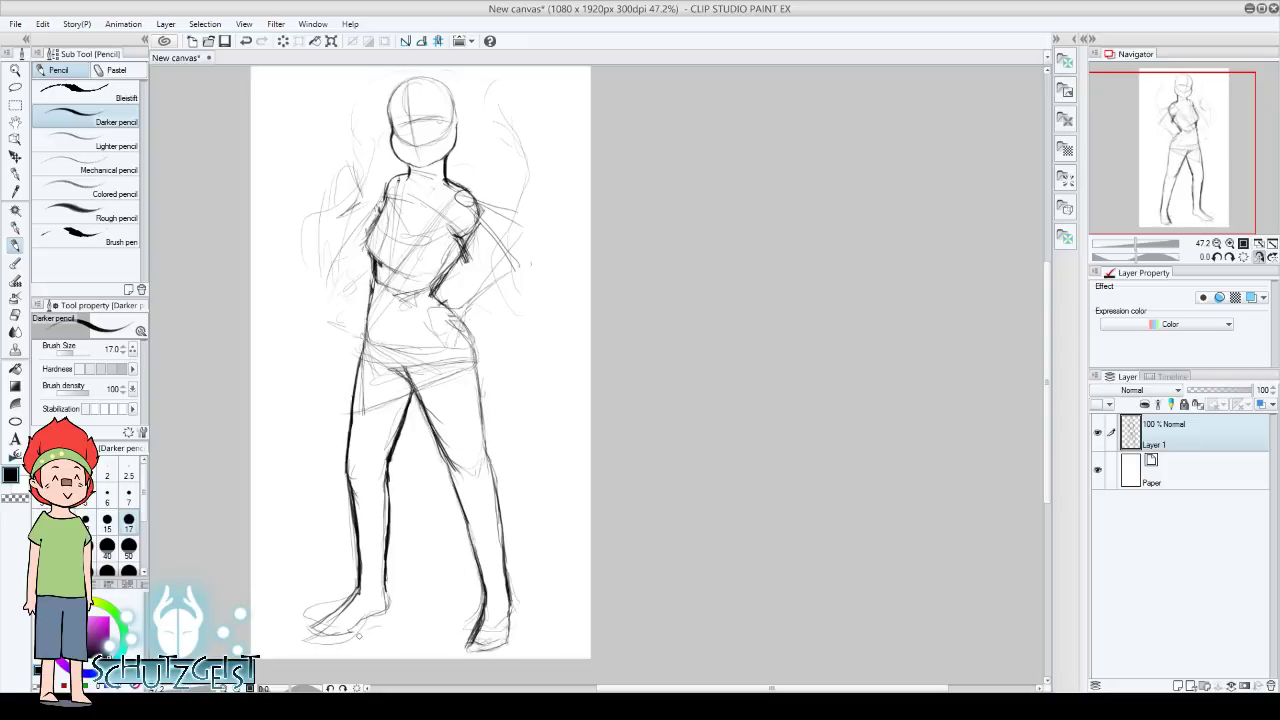
Draw the left shoe with a ground line and heel, and the right shoe's toe and heel
mouse_move(368, 634)
left_mouse_down()
mouse_move(393, 633)
mouse_move(314, 642)
mouse_move(372, 612)
mouse_move(352, 586)
mouse_move(372, 618)
mouse_move(358, 636)
mouse_move(304, 636)
mouse_move(338, 608)
mouse_move(304, 640)
mouse_move(350, 636)
left_mouse_up()
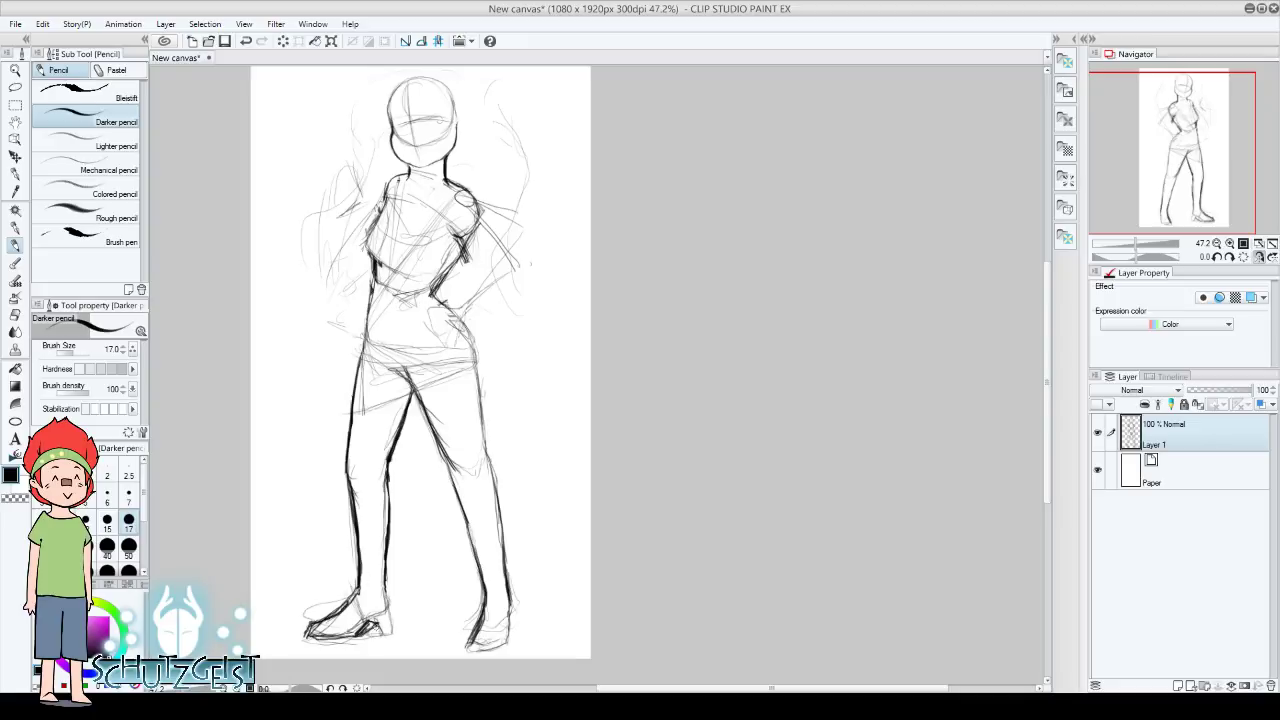
left_click_drag(386, 604, 390, 634)
mouse_move(377, 635)
left_mouse_down()
mouse_move(386, 623)
mouse_move(376, 634)
mouse_move(364, 611)
mouse_move(388, 596)
mouse_move(346, 612)
mouse_move(366, 572)
left_mouse_up()
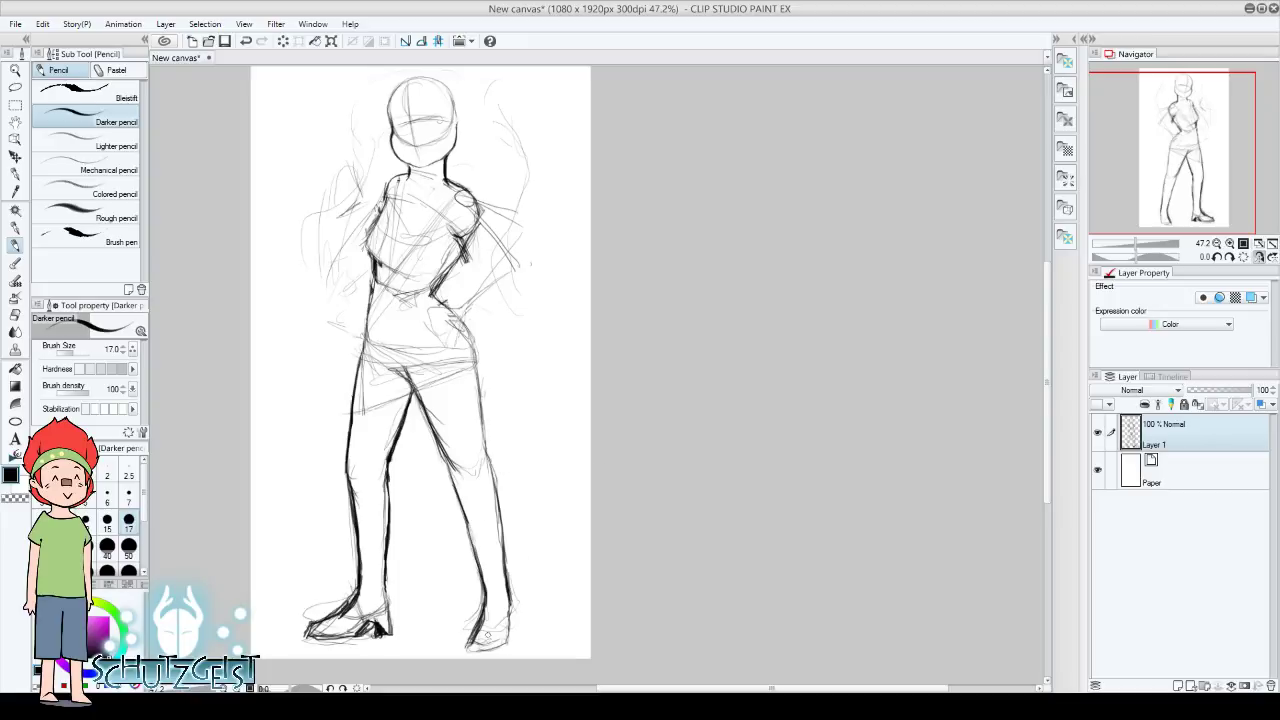
mouse_move(478, 632)
left_mouse_down()
mouse_move(508, 614)
mouse_move(502, 642)
mouse_move(470, 648)
mouse_move(498, 652)
left_mouse_up()
Erase stray strokes around the right foot's heel and under its sole
left_click(16, 314)
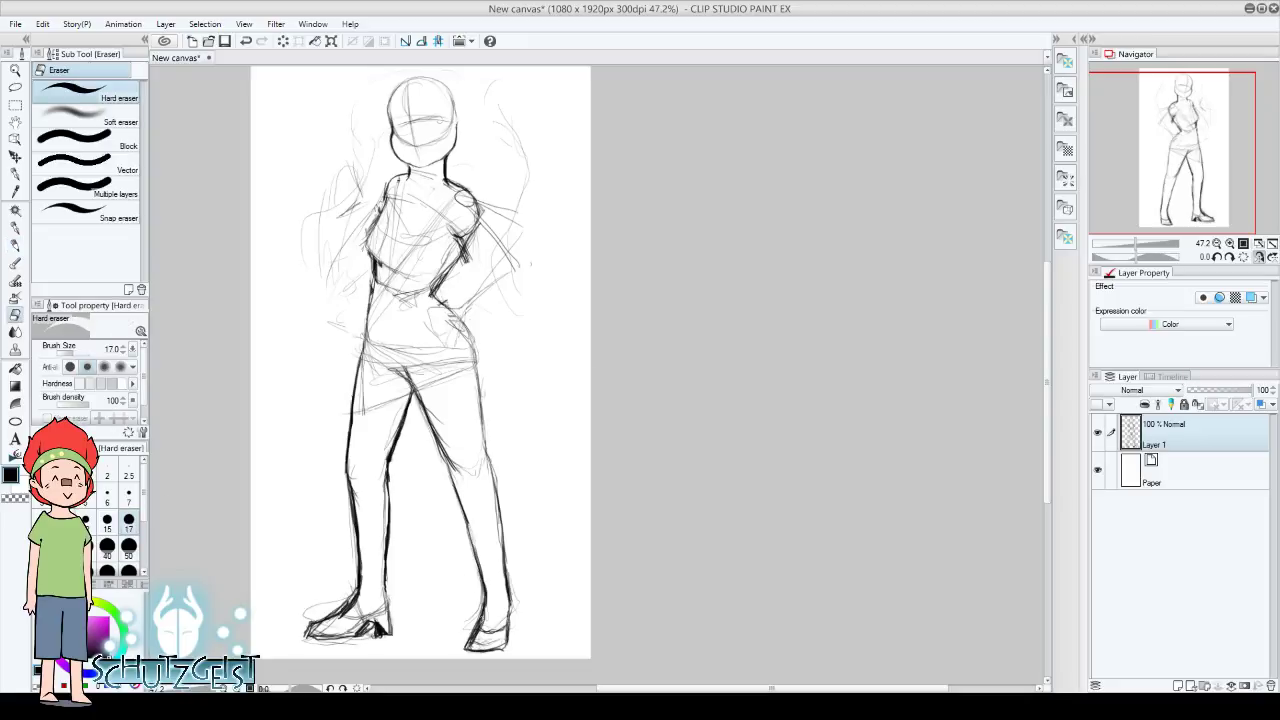
mouse_move(474, 637)
left_mouse_down()
mouse_move(498, 638)
mouse_move(470, 606)
left_mouse_up()
left_click_drag(498, 644, 493, 645)
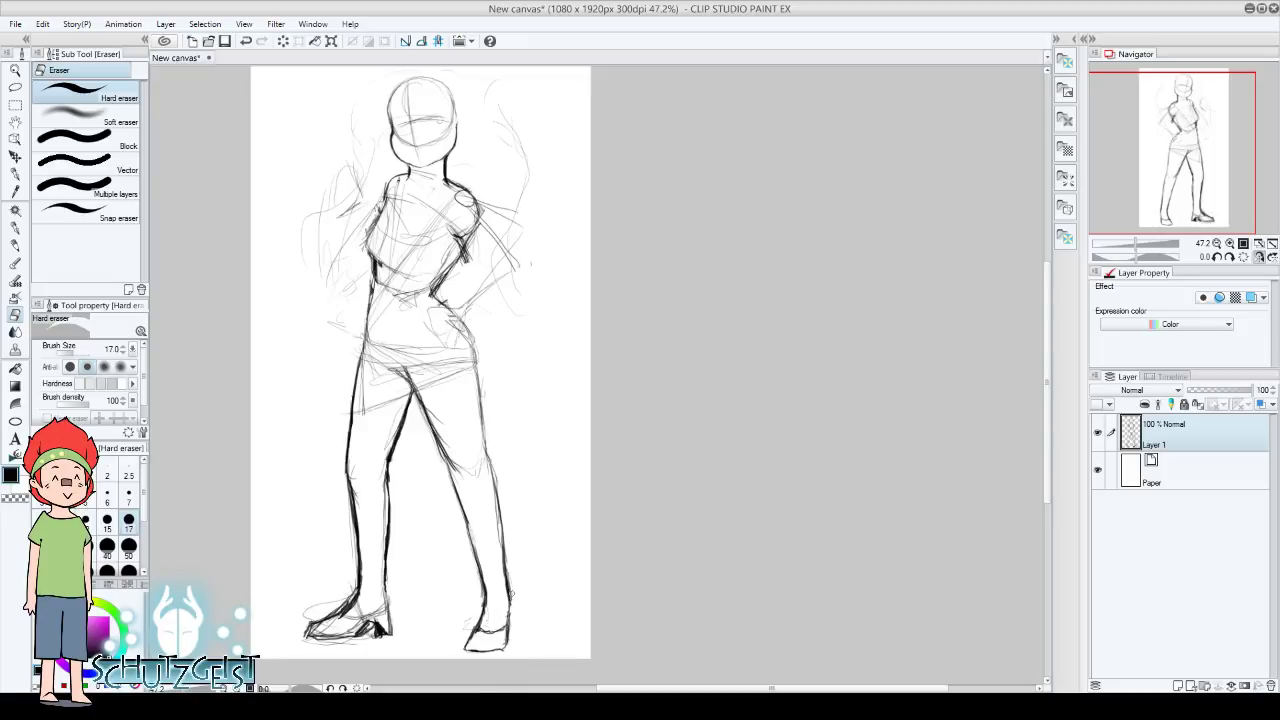
left_click(15, 87)
Lasso-transform the right foot into place, then erase the left foot with the eraser
left_click_drag(452, 522, 450, 516)
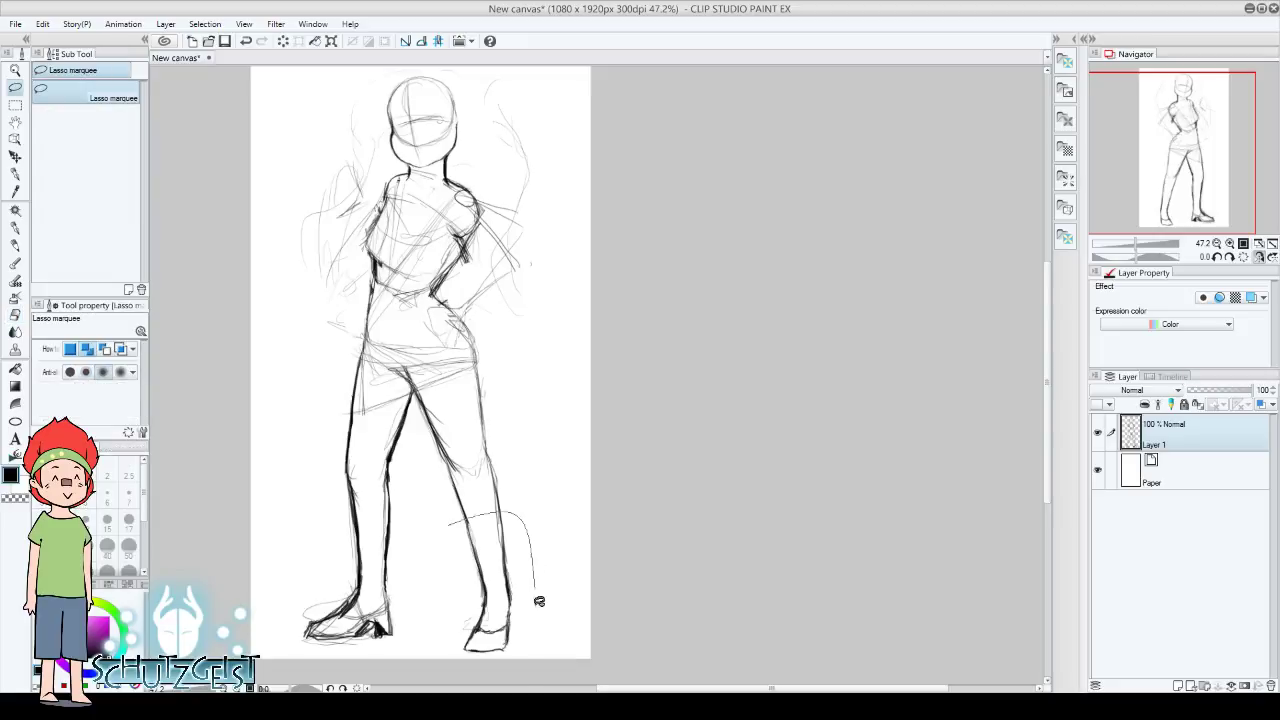
left_click(498, 665)
mouse_move(505, 598)
left_mouse_down()
mouse_move(510, 574)
mouse_move(510, 598)
left_mouse_up()
left_click_drag(1195, 170, 1187, 158)
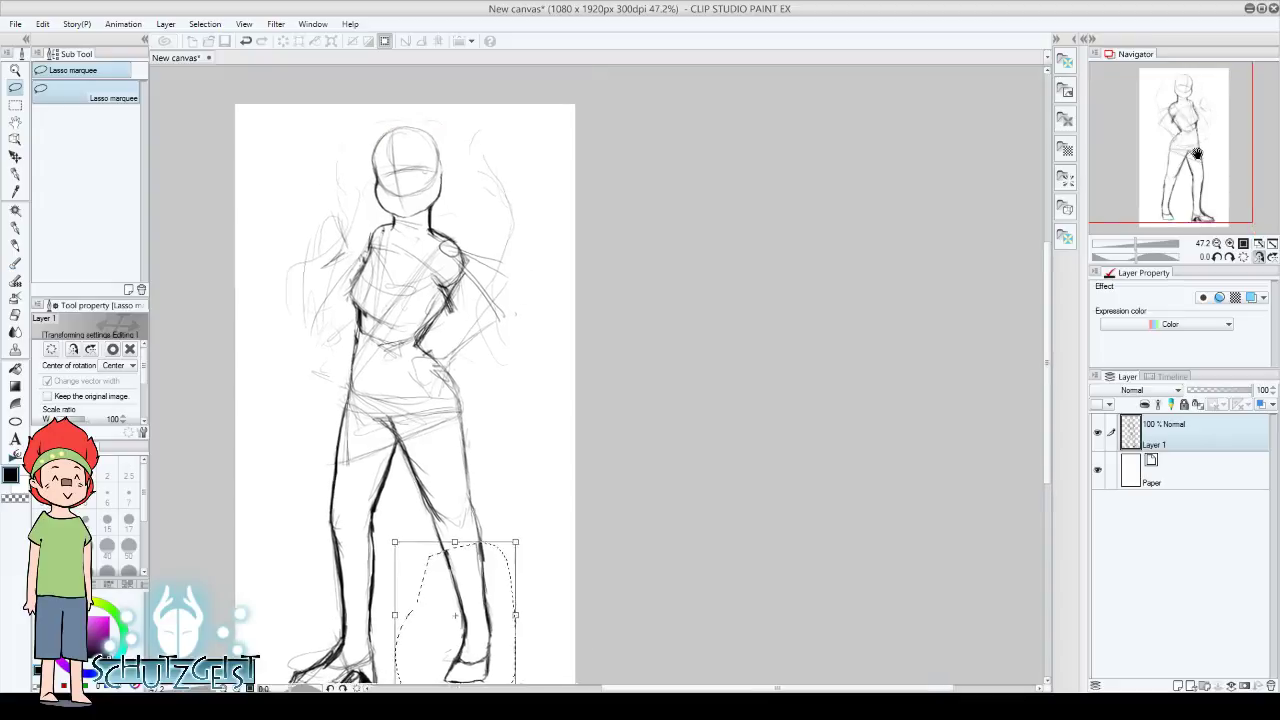
key("Return")
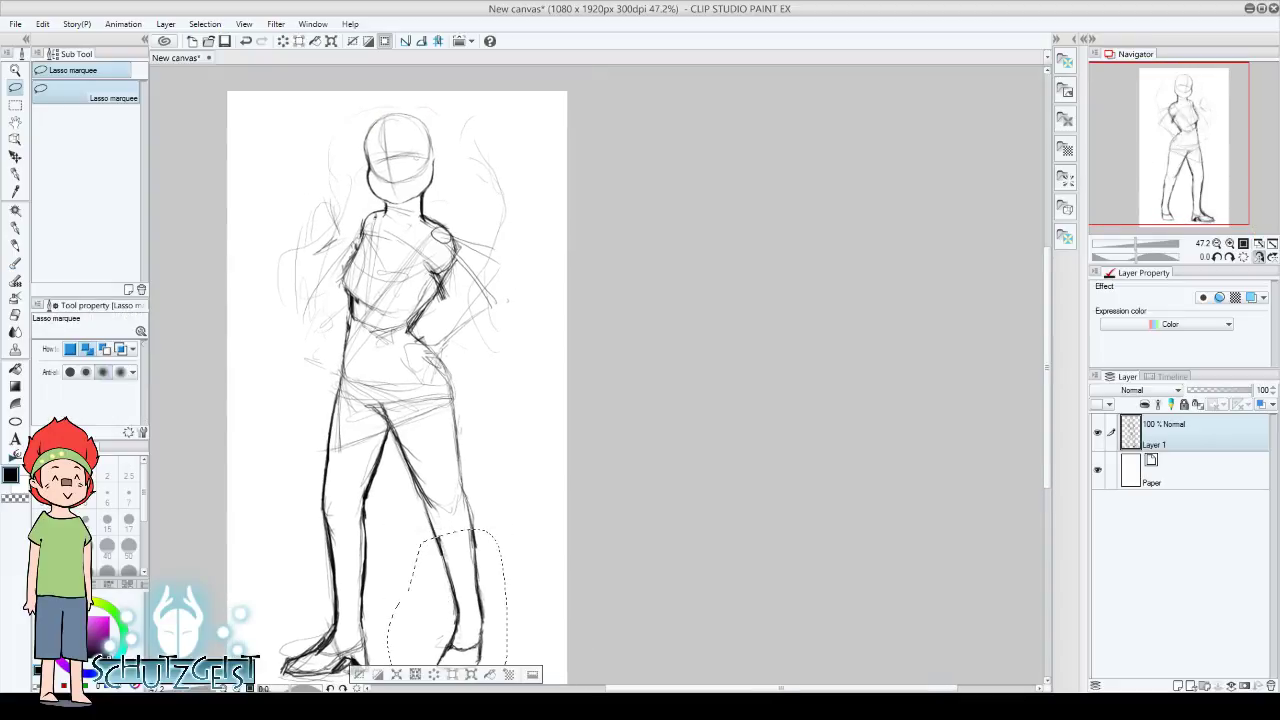
key("ctrl+d")
key("e")
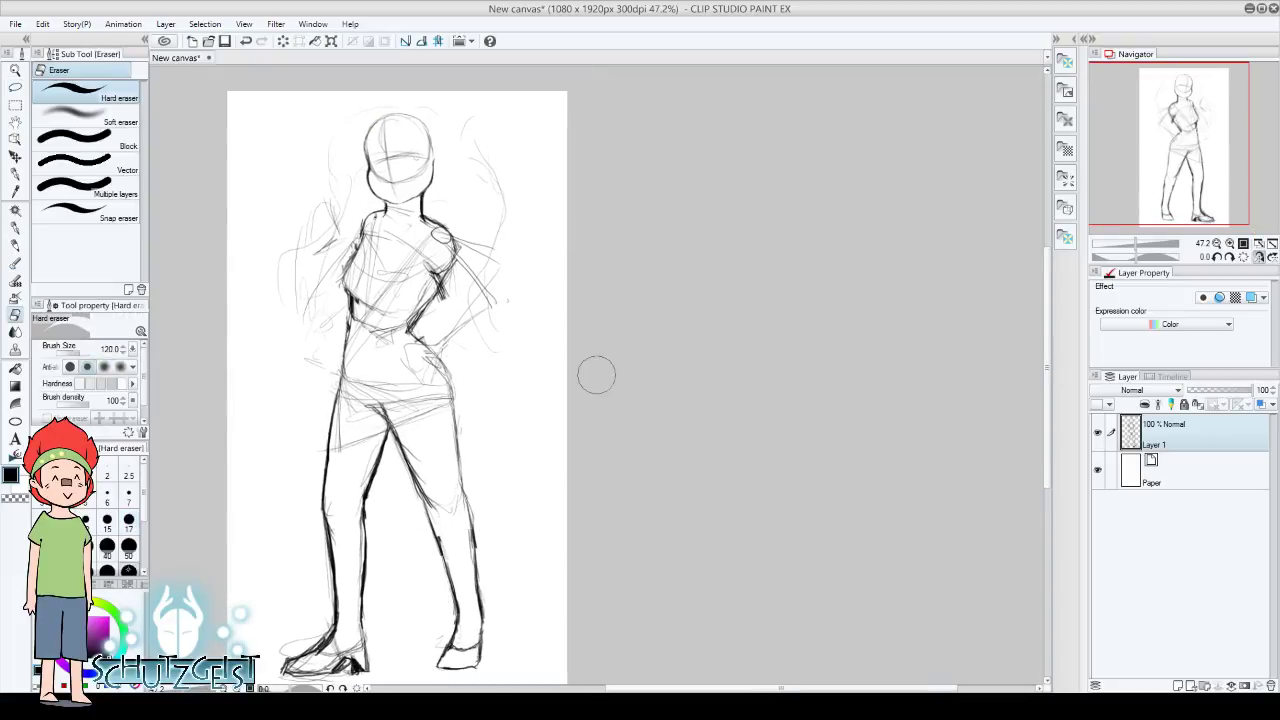
mouse_move(300, 643)
left_mouse_down()
mouse_move(368, 668)
mouse_move(372, 560)
mouse_move(357, 651)
mouse_move(309, 528)
left_mouse_up()
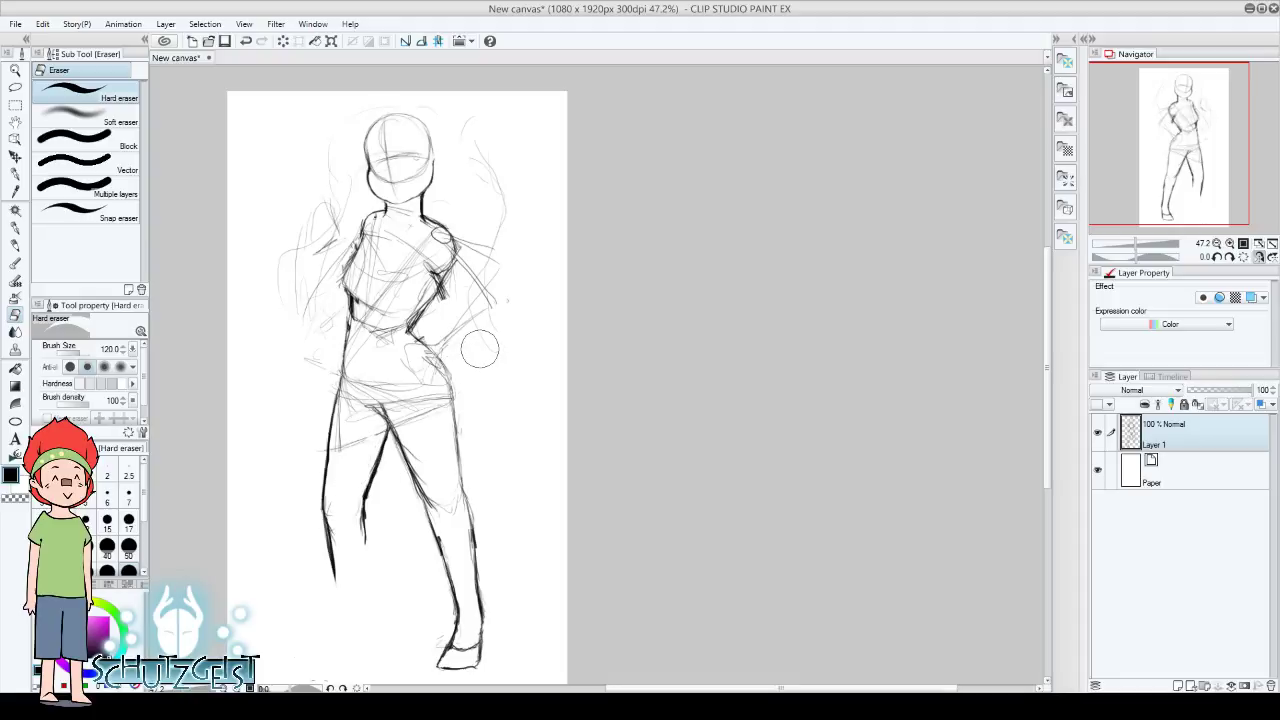
Lasso the lower left leg and shift it slightly left
left_click(15, 87)
left_click_drag(326, 470, 303, 478)
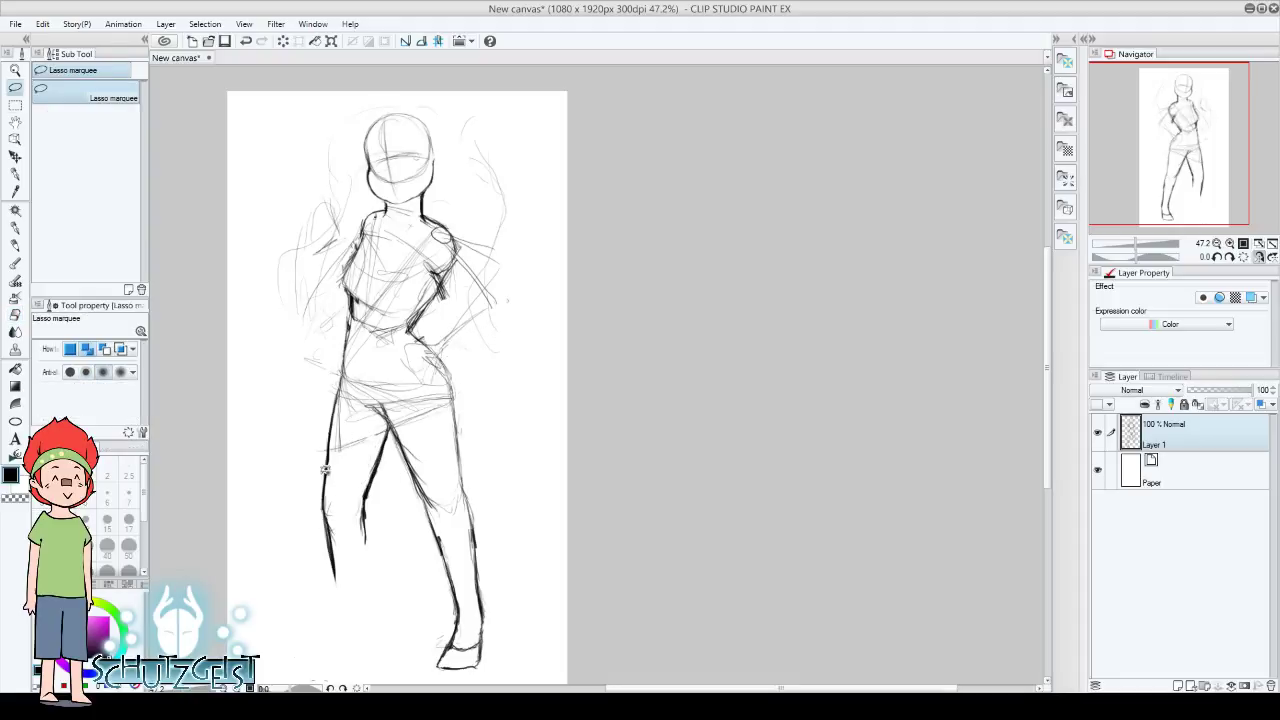
left_click(362, 637)
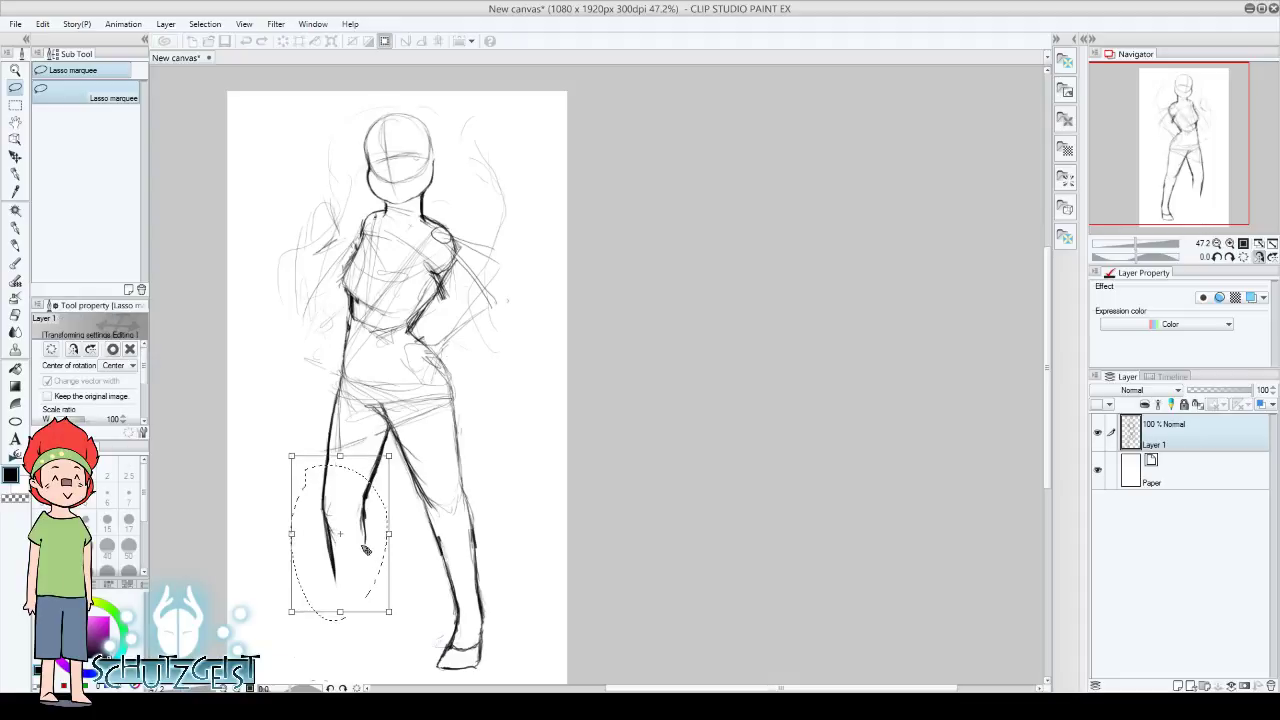
left_click_drag(370, 522, 367, 530)
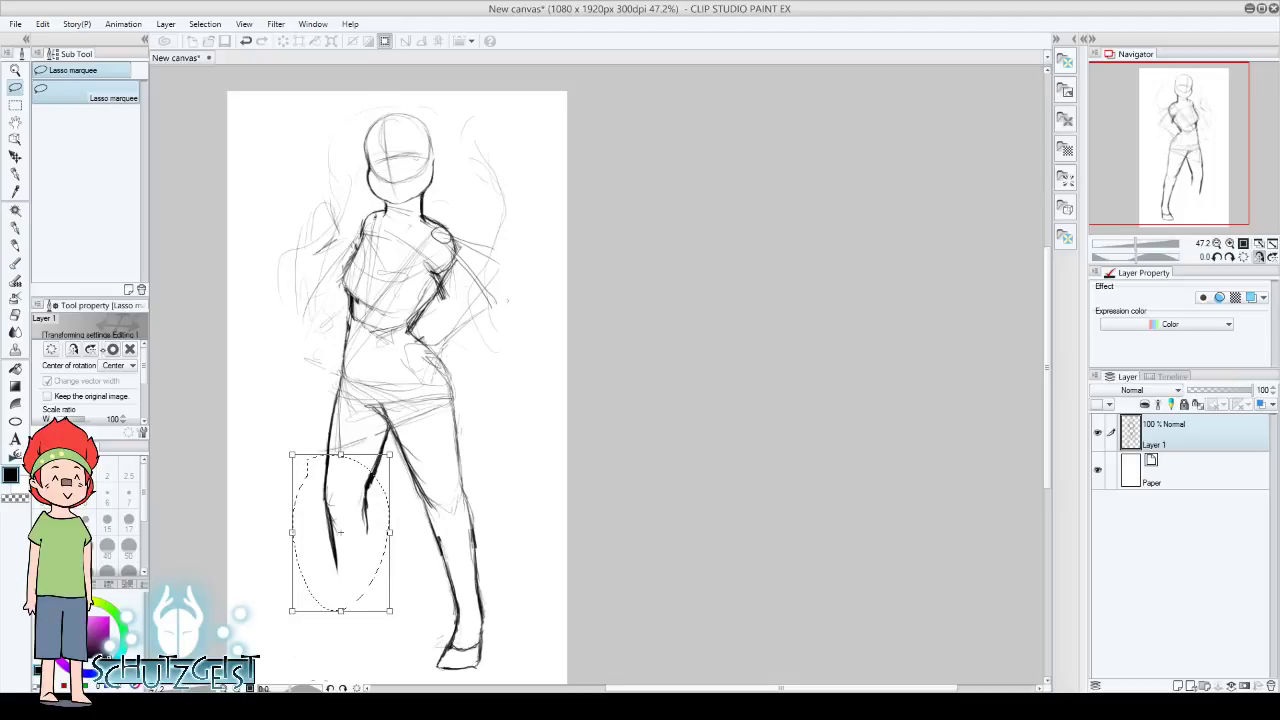
key("Return")
key("ctrl+d")
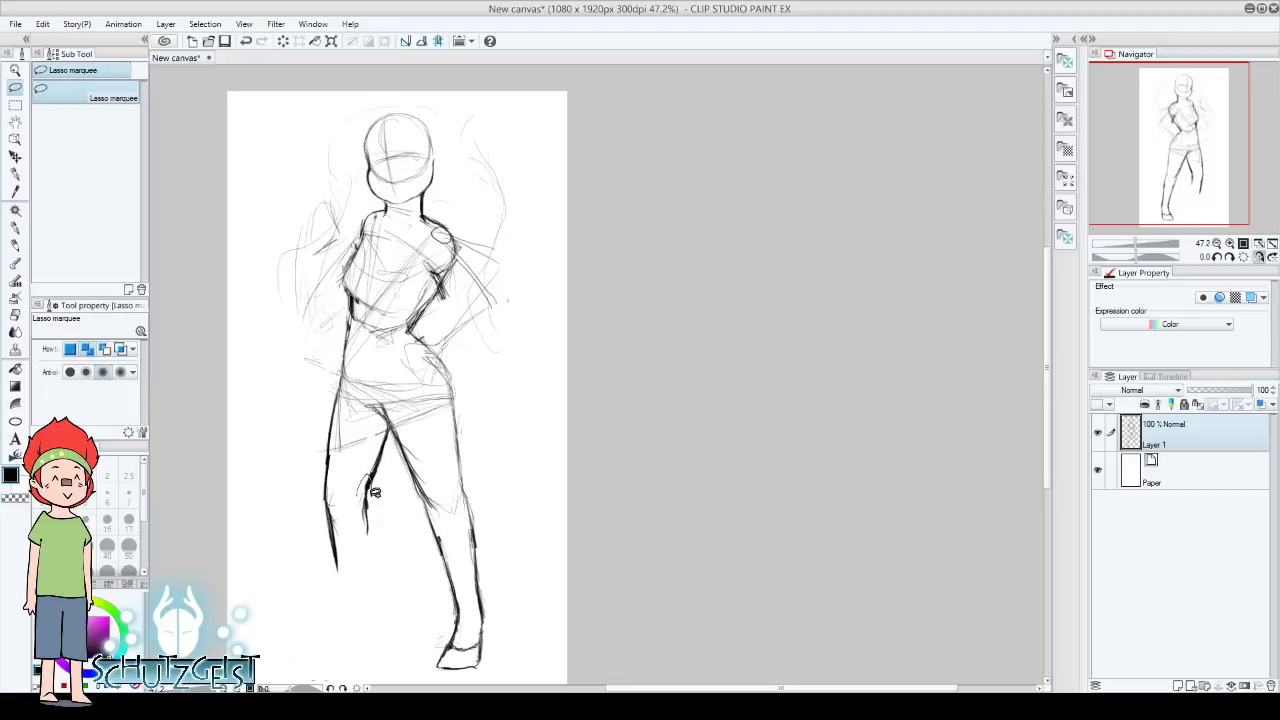
Nudge a single lower-leg stroke slightly right and down, then start a whole-layer transform
left_click_drag(375, 492, 372, 548)
key("ctrl+t")
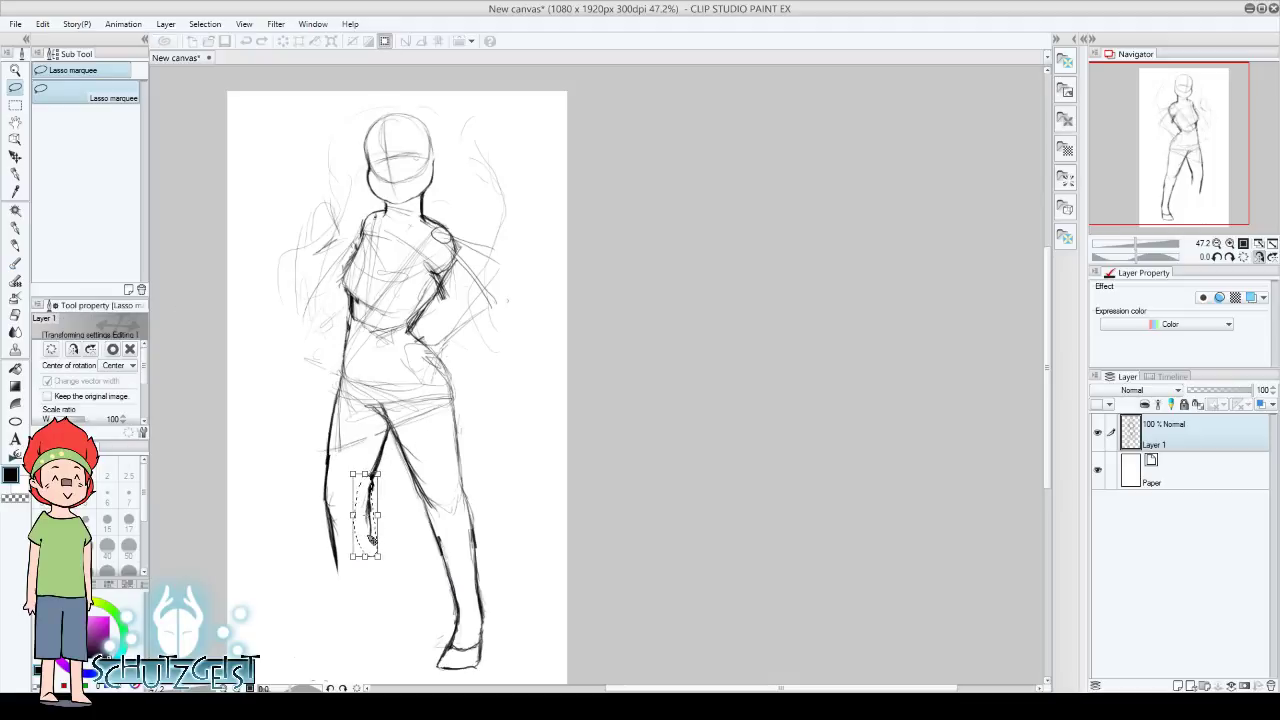
left_click_drag(368, 500, 372, 503)
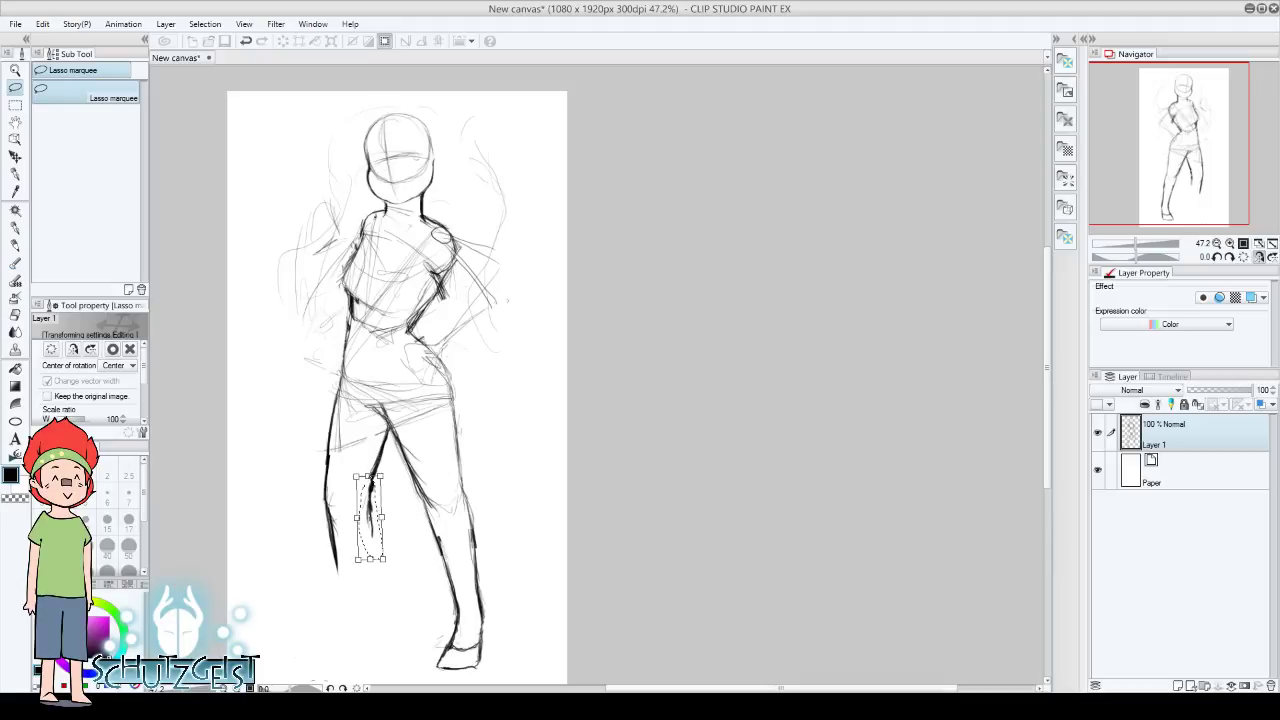
left_click(112, 349)
key("e")
key("ctrl+d")
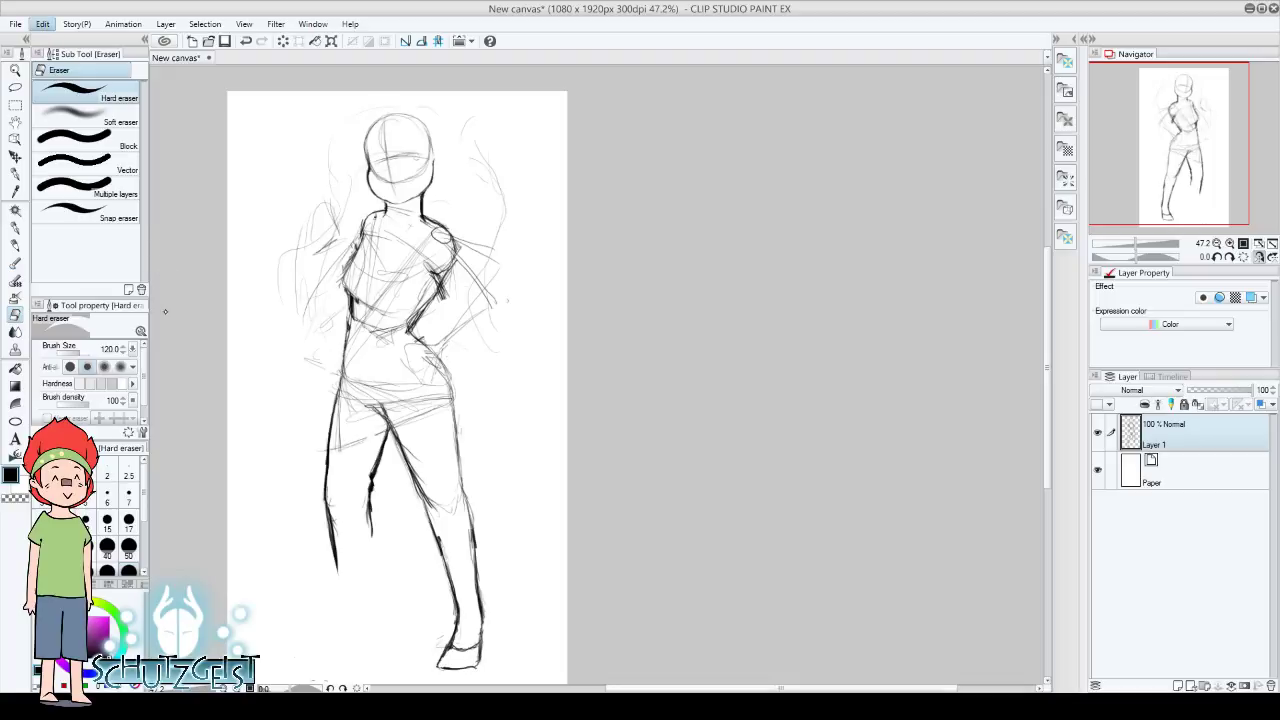
key("ctrl+t")
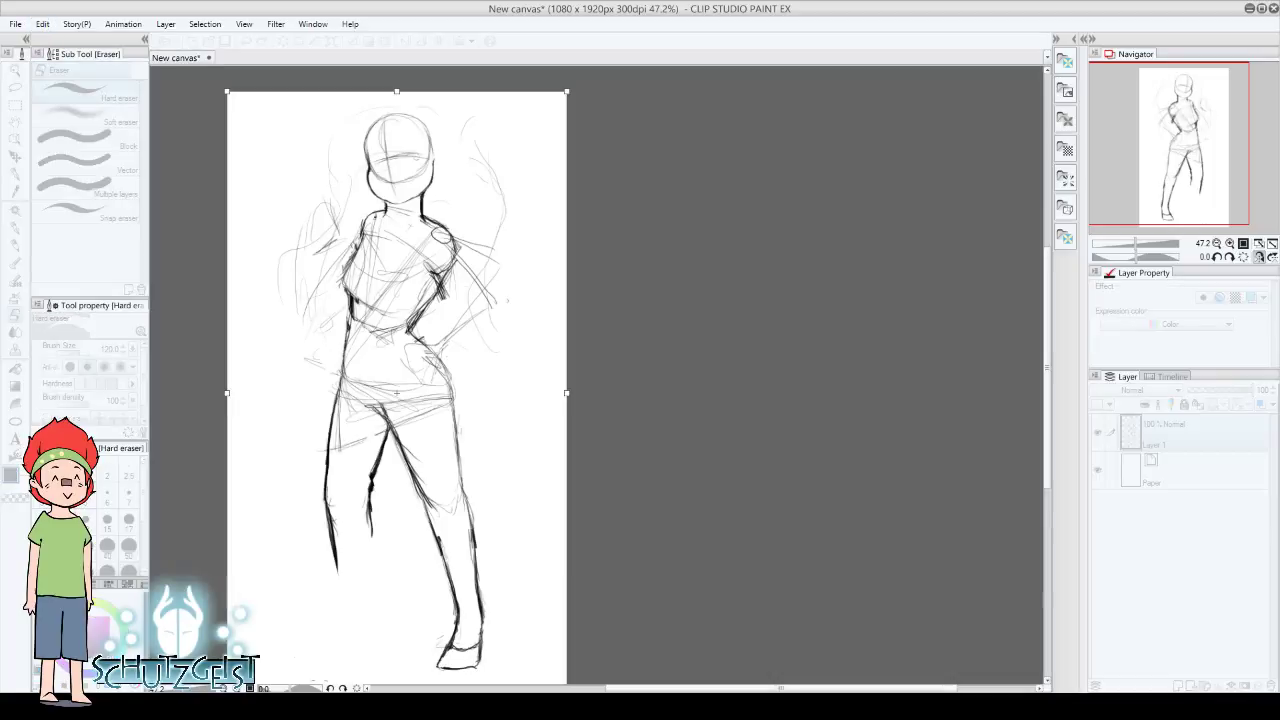
Redraw the lower left leg outline with the Darker pencil
key("Return")
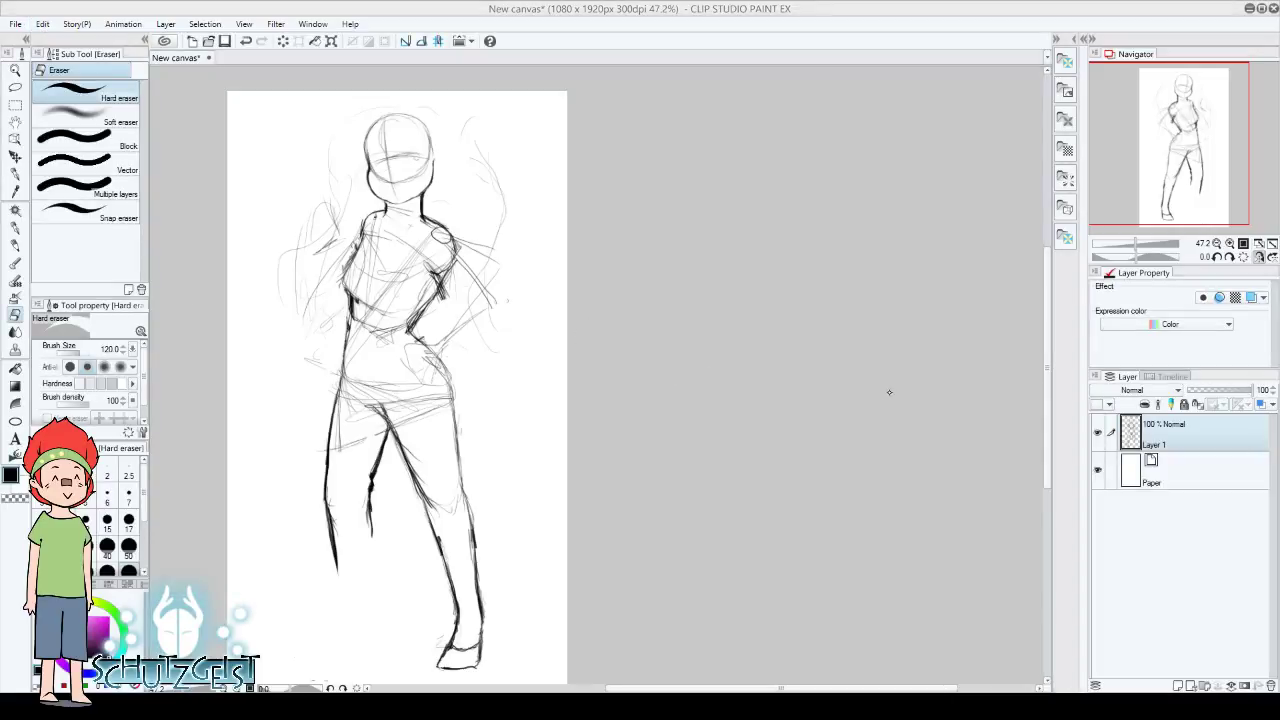
left_click(17, 244)
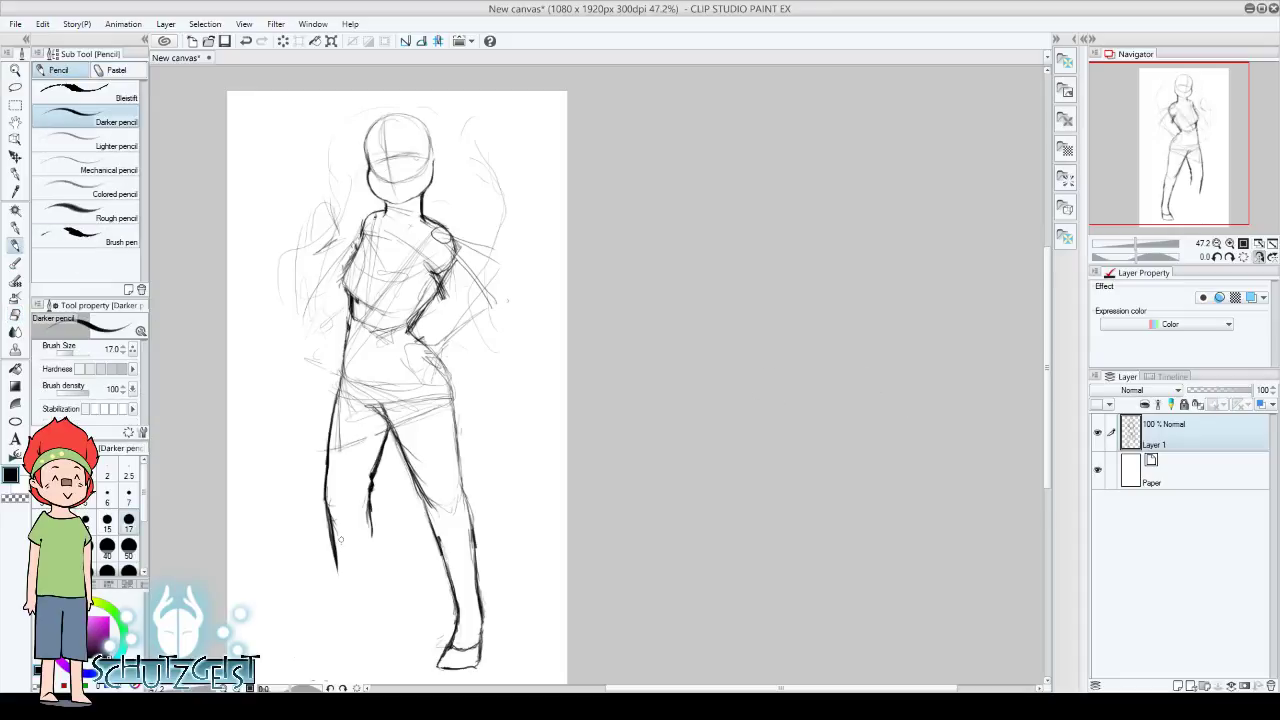
left_click_drag(336, 532, 348, 604)
left_click_drag(335, 560, 351, 612)
left_click_drag(326, 518, 354, 622)
Sketch a new left foot and ankle, darken the shin, and mirror the canvas view horizontally
left_click_drag(338, 564, 356, 612)
left_click_drag(326, 516, 356, 620)
mouse_move(338, 550)
left_mouse_down()
mouse_move(358, 638)
mouse_move(387, 629)
left_mouse_up()
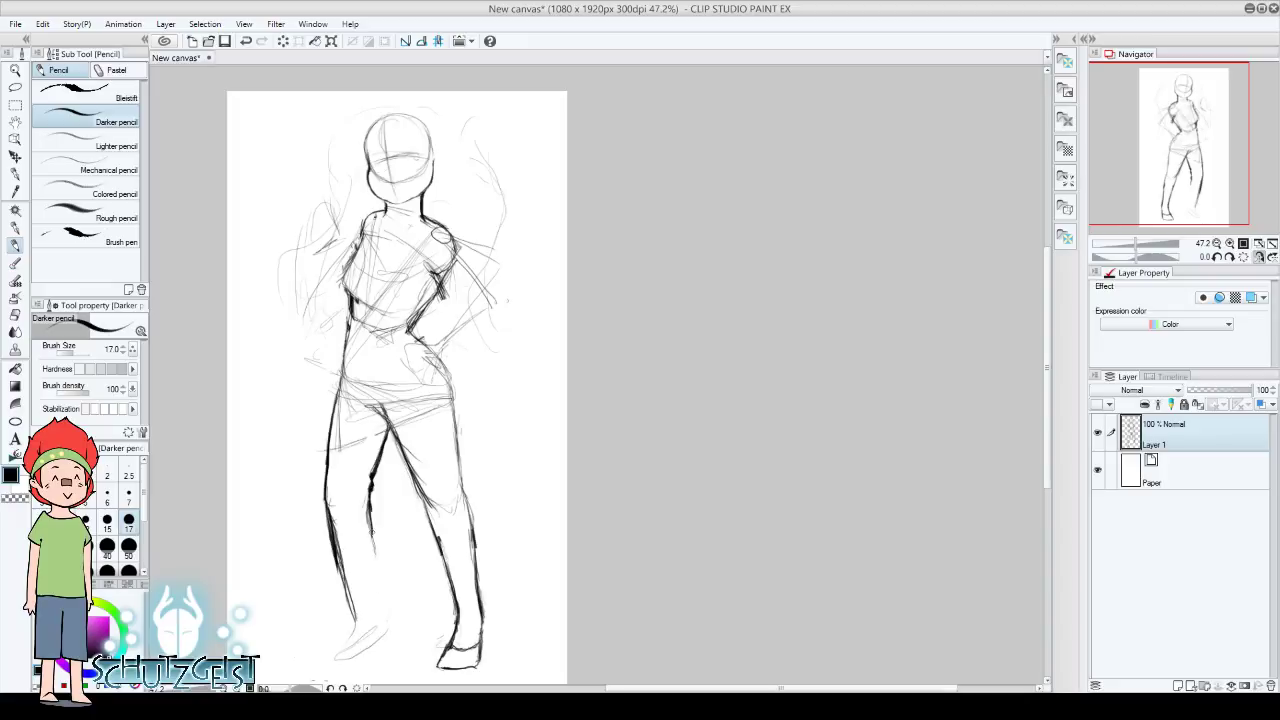
mouse_move(370, 540)
left_mouse_down()
mouse_move(382, 636)
mouse_move(338, 640)
mouse_move(368, 646)
mouse_move(390, 616)
mouse_move(378, 619)
left_mouse_up()
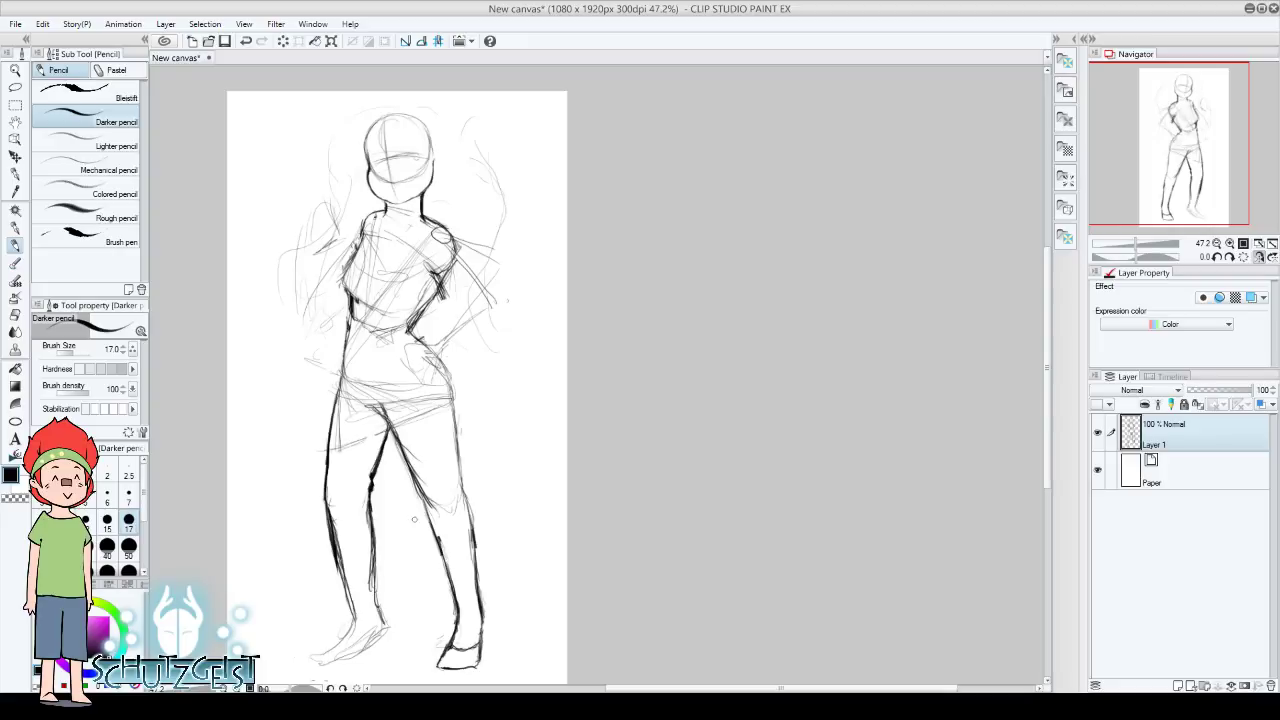
left_click(1259, 257)
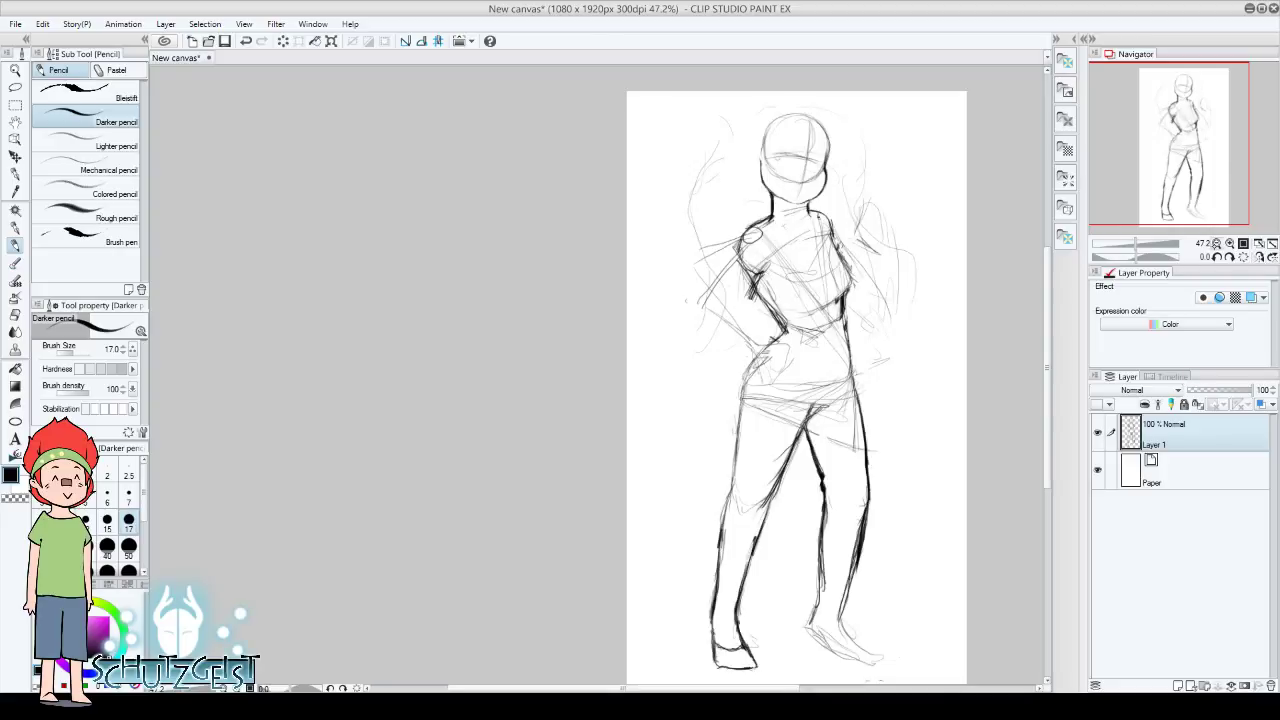
left_click_drag(1186, 131, 1231, 137)
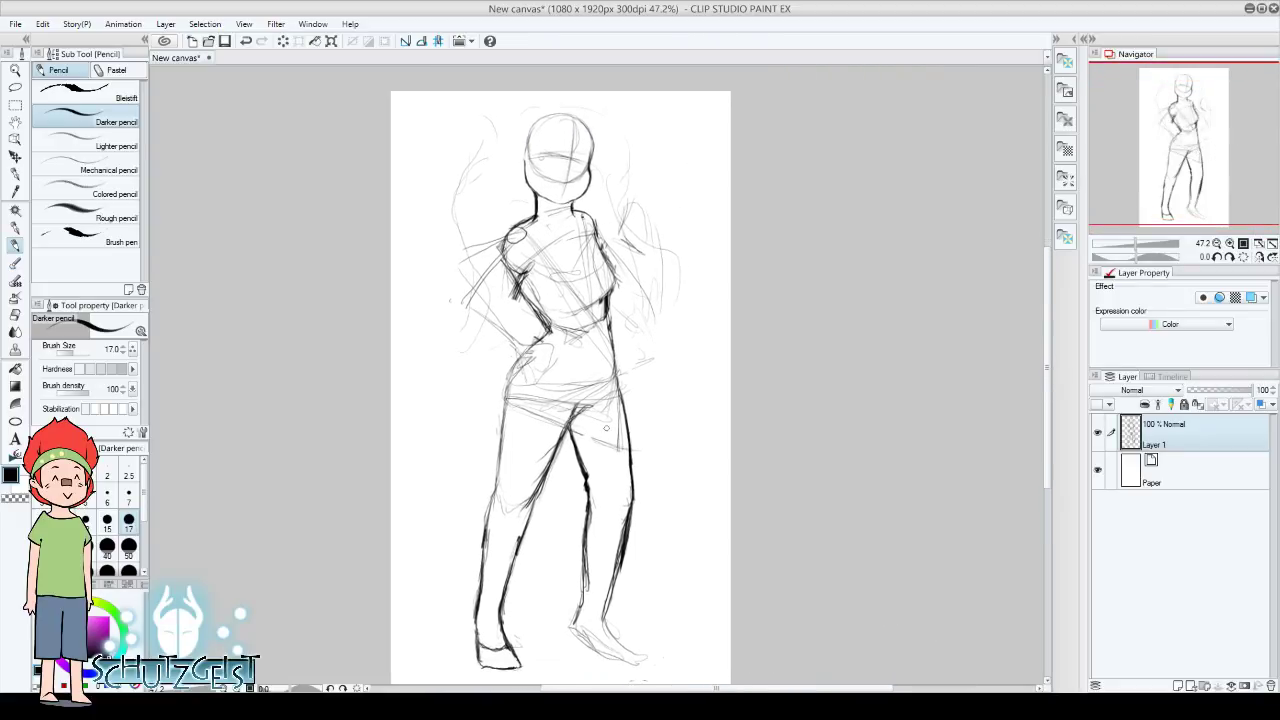
Lasso the new left foot and scale it up to about 110%
key("m")
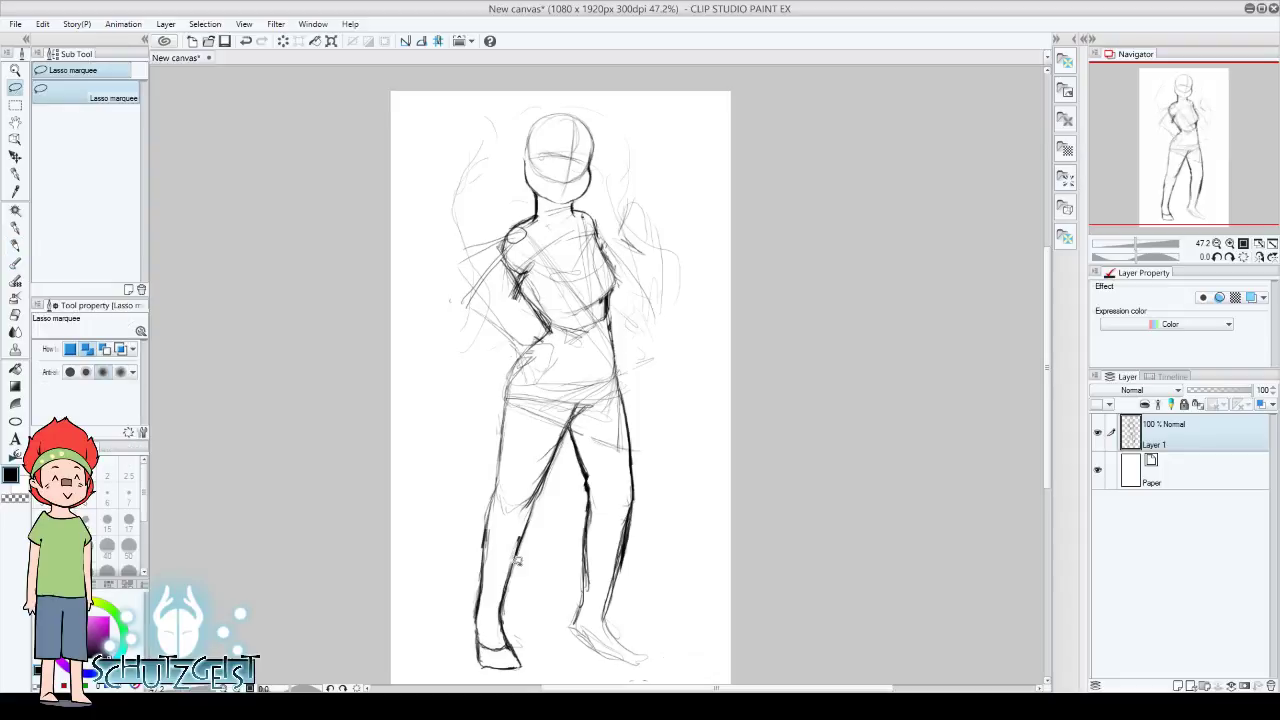
mouse_move(486, 611)
left_mouse_down()
mouse_move(522, 610)
mouse_move(540, 675)
left_mouse_up()
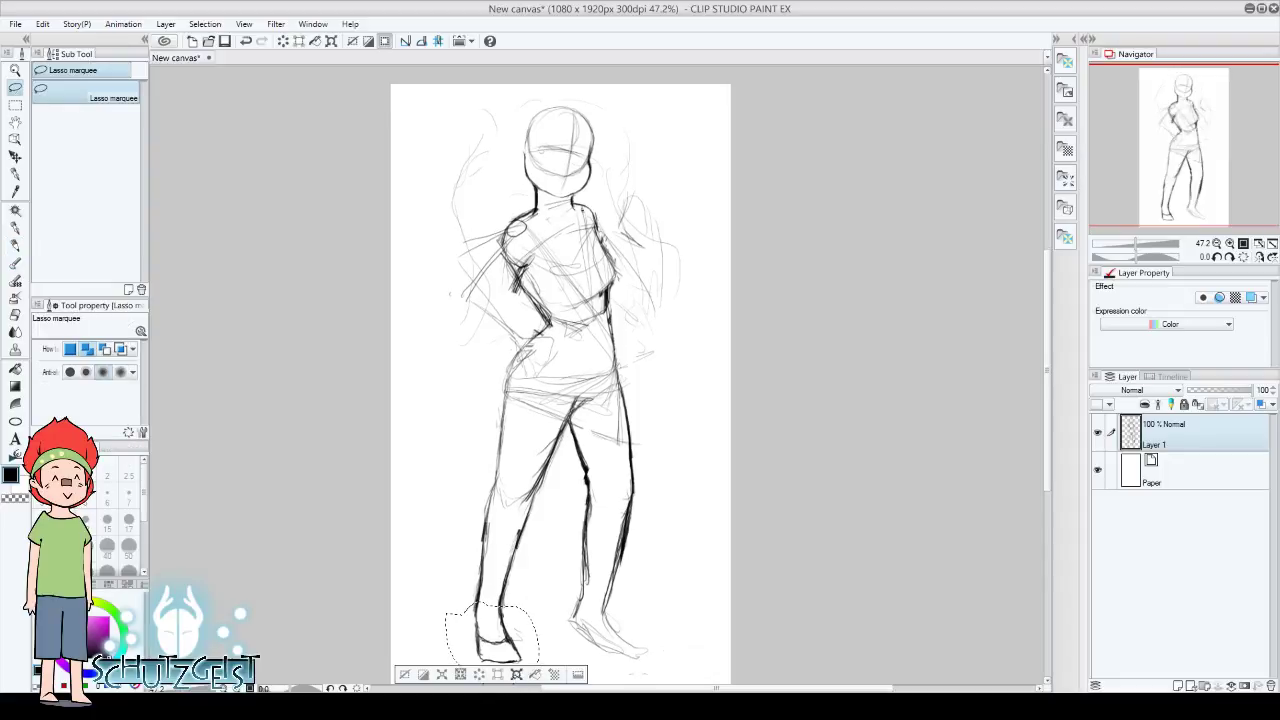
key("ctrl+t")
scroll(678, 545, "down", 2)
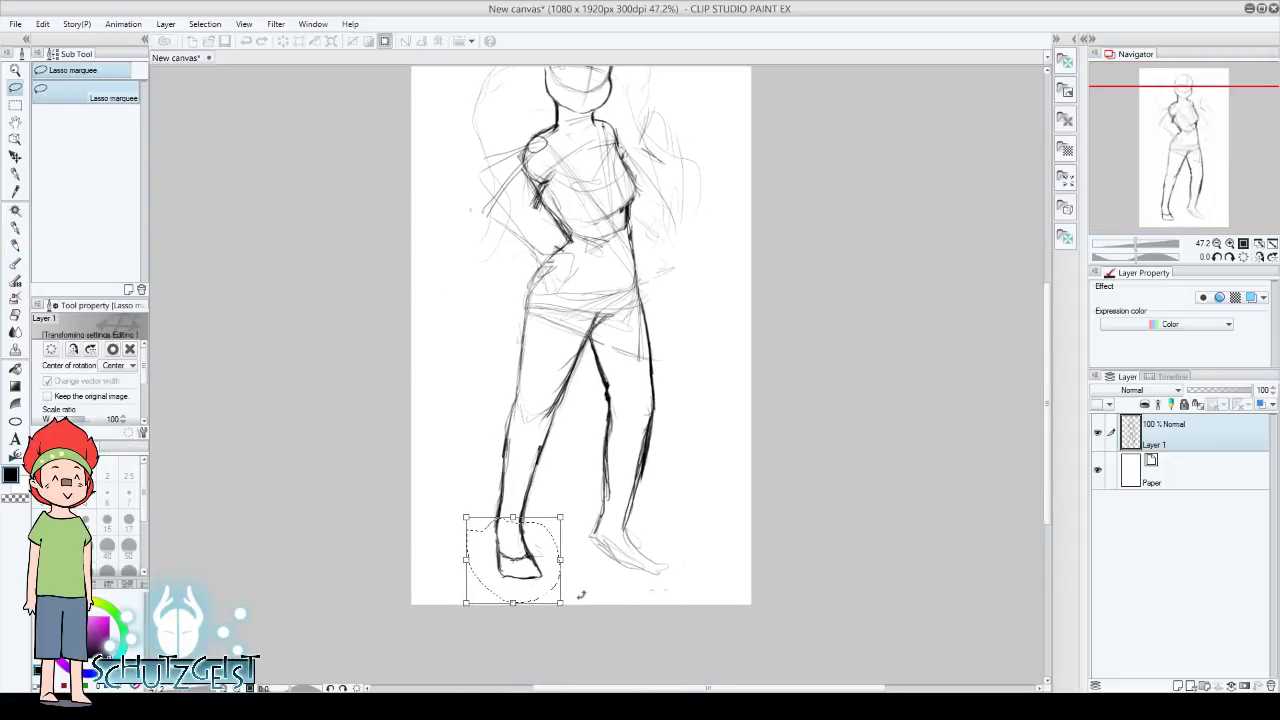
mouse_move(560, 604)
left_mouse_down()
mouse_move(567, 612)
mouse_move(555, 591)
left_mouse_up()
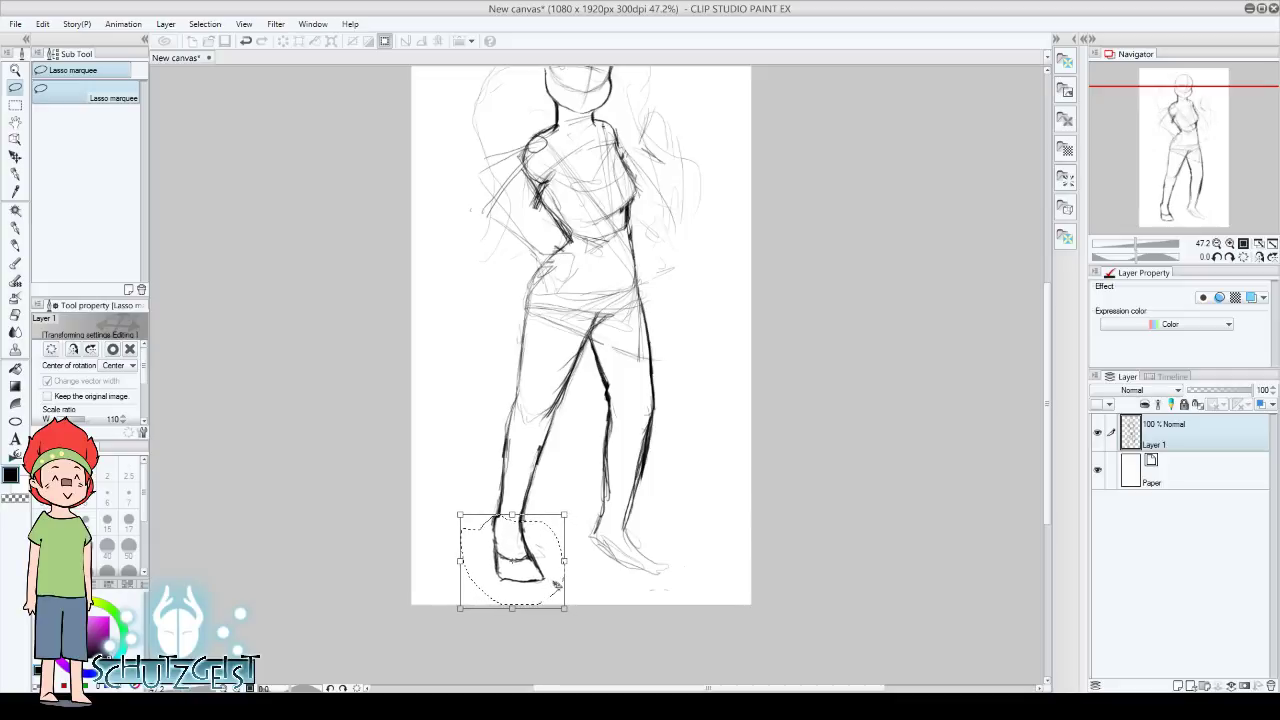
left_click(112, 349)
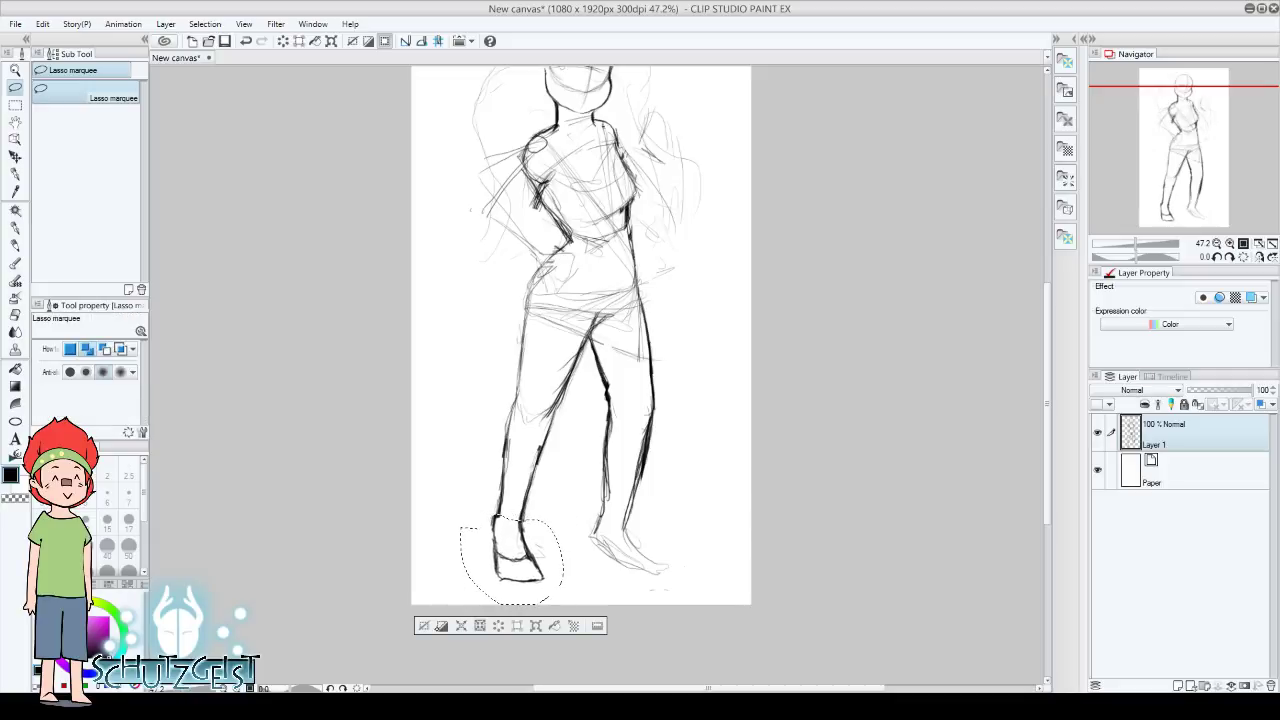
left_click(424, 626)
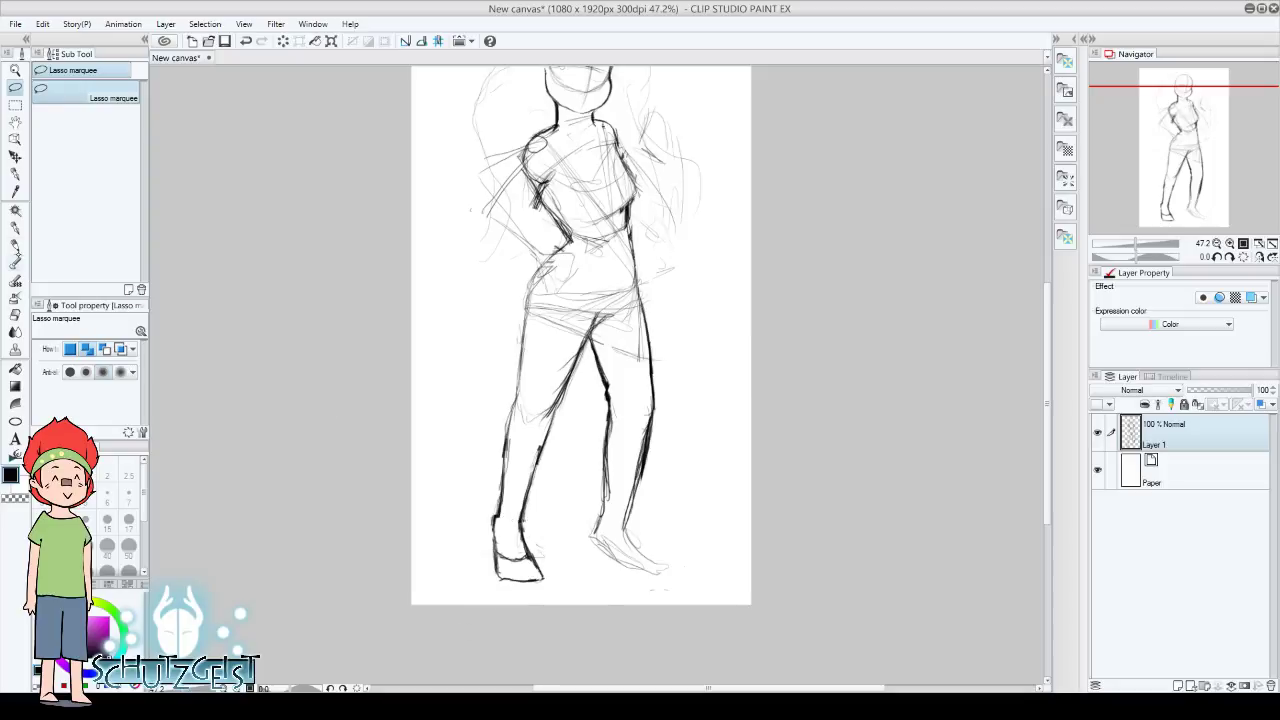
key("p")
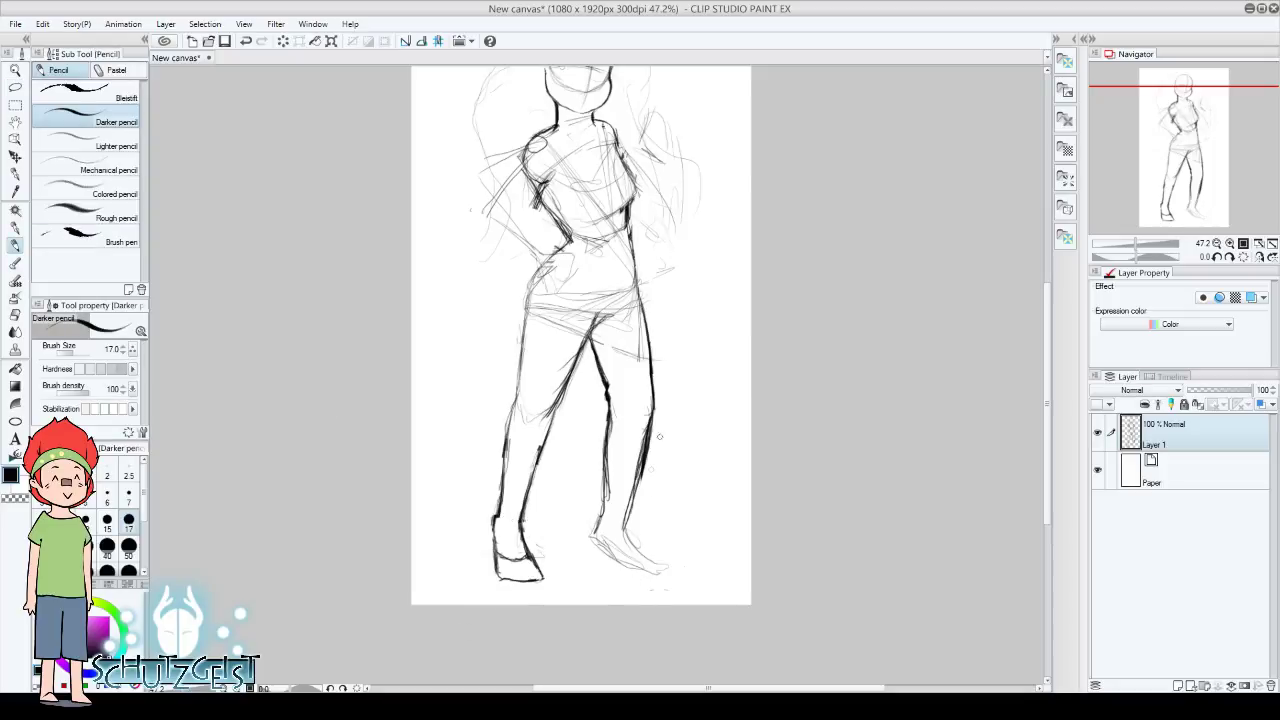
Darken the right foot, shin and calf outlines, flipping the view to check
mouse_move(596, 518)
left_mouse_down()
mouse_move(595, 536)
mouse_move(627, 566)
mouse_move(658, 570)
left_mouse_up()
left_click_drag(598, 524, 606, 436)
left_click_drag(627, 536, 636, 462)
left_click_drag(631, 510, 648, 428)
left_click(1271, 256)
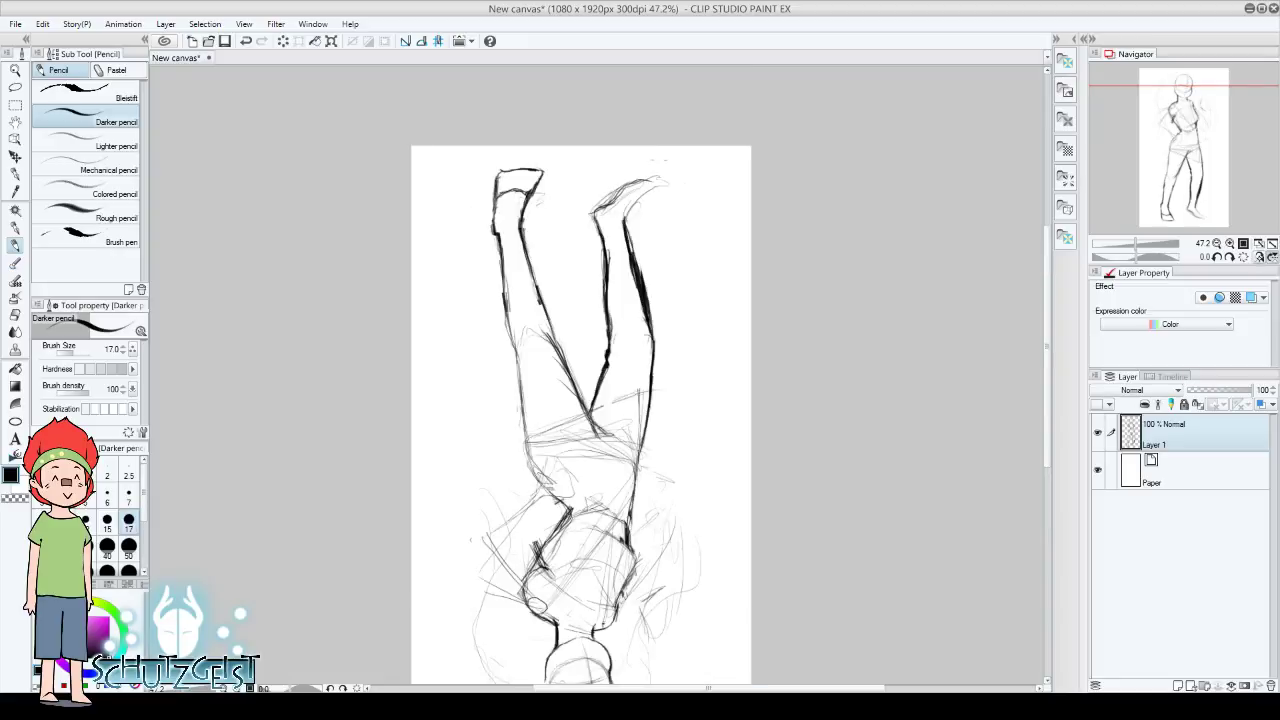
left_click(1271, 256)
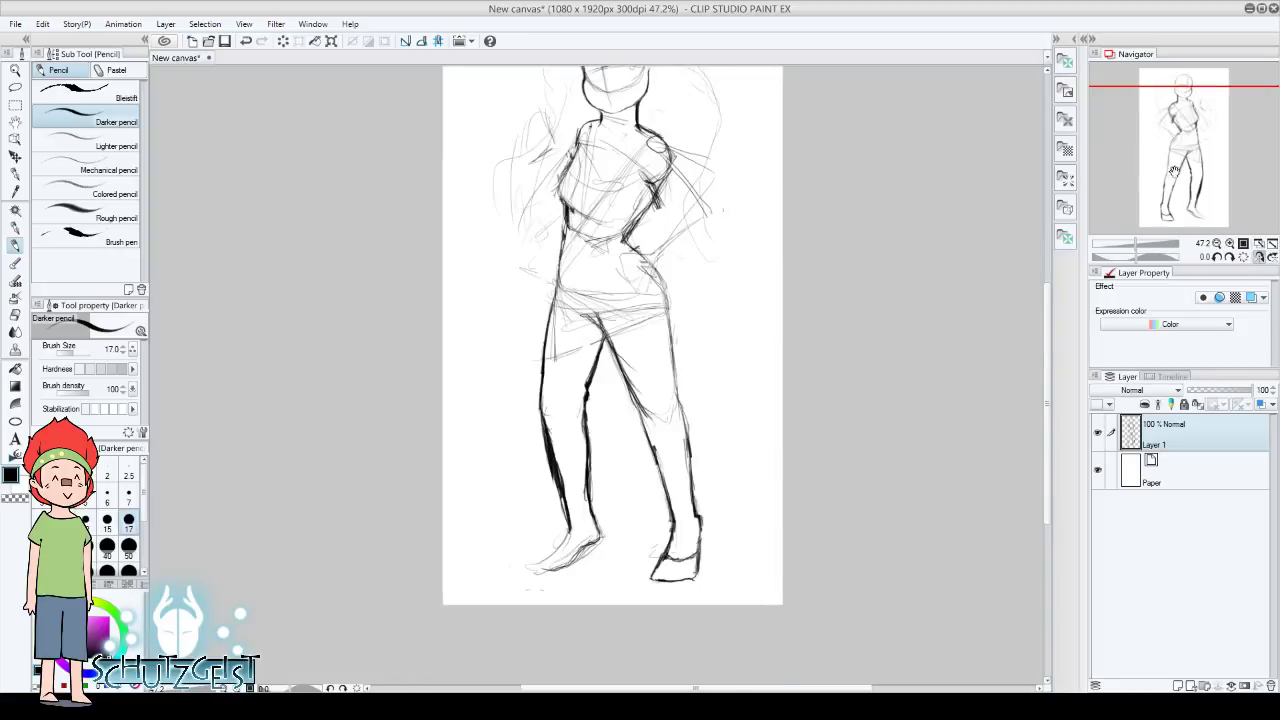
Thin the heavy left calf strokes and firm up the left ankle and foot outline
left_click(15, 314)
left_click_drag(550, 478, 562, 516)
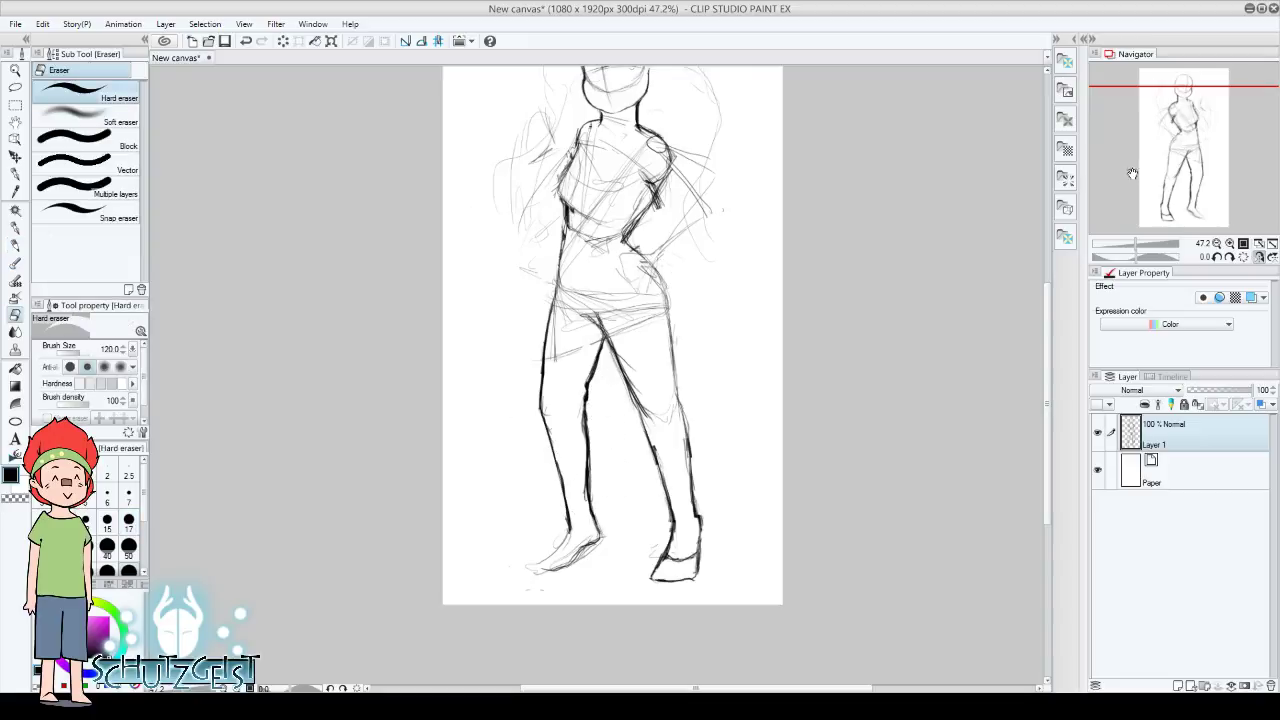
left_click_drag(1179, 174, 1175, 160)
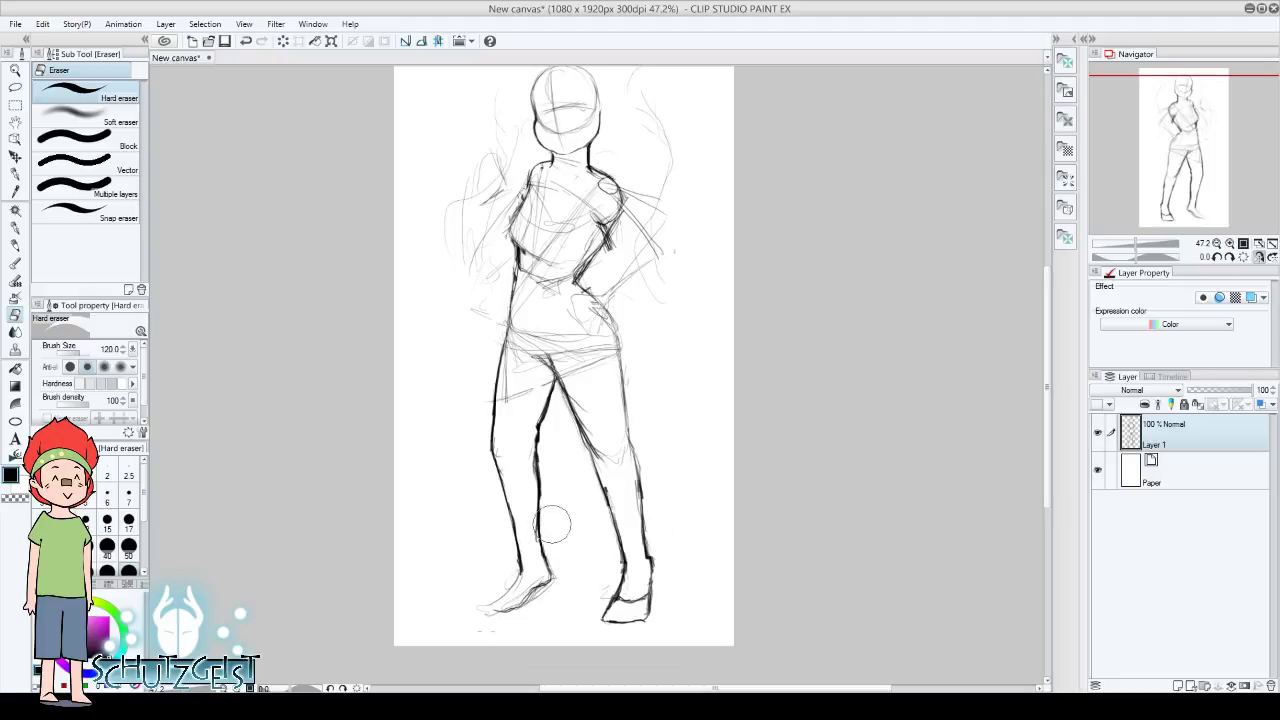
left_click(15, 245)
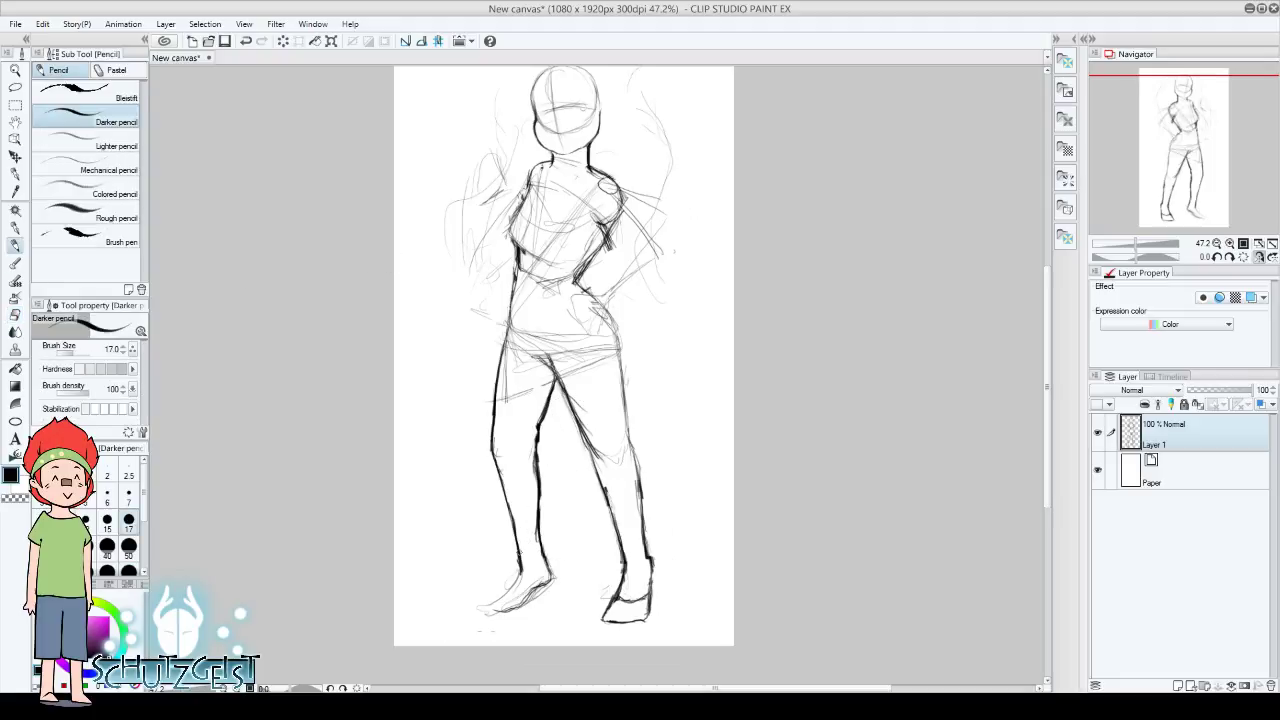
left_click_drag(520, 562, 498, 608)
key("e")
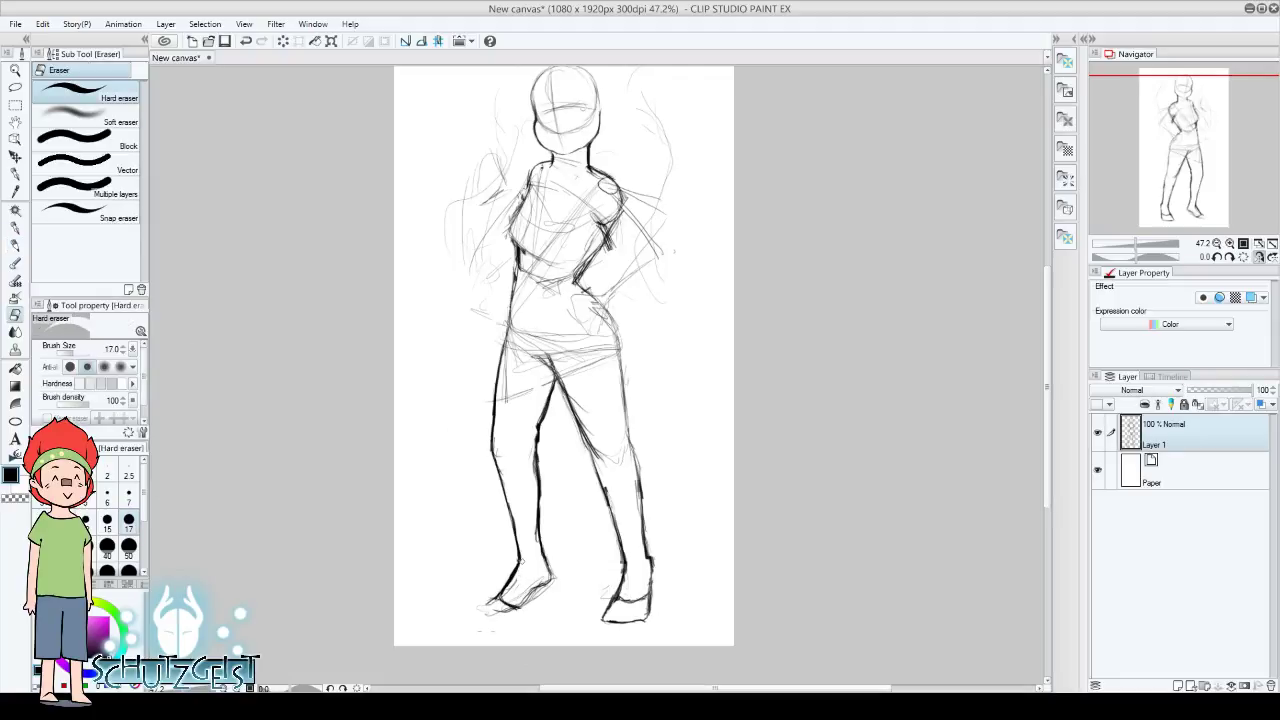
key("p")
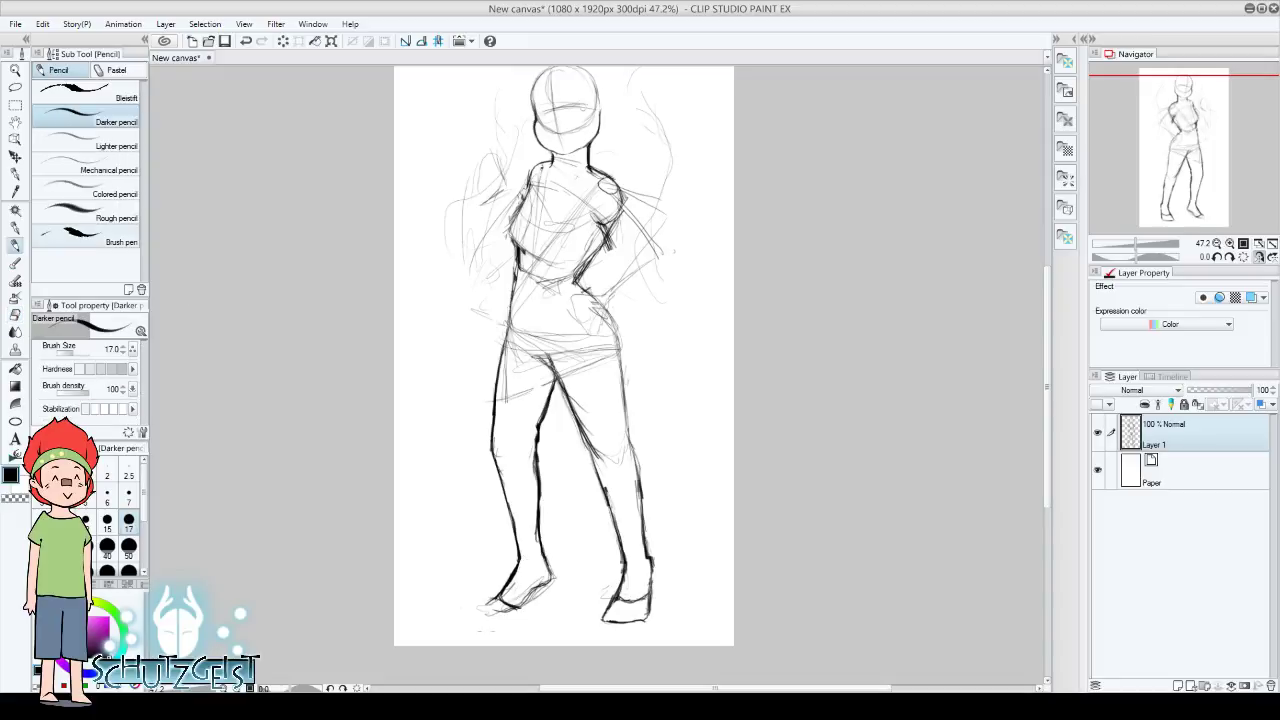
Draw a heel spike and ankle shape on the left shoe, erasing stray toe marks
mouse_move(506, 610)
left_mouse_down()
mouse_move(552, 582)
mouse_move(552, 603)
mouse_move(478, 606)
mouse_move(485, 616)
left_mouse_up()
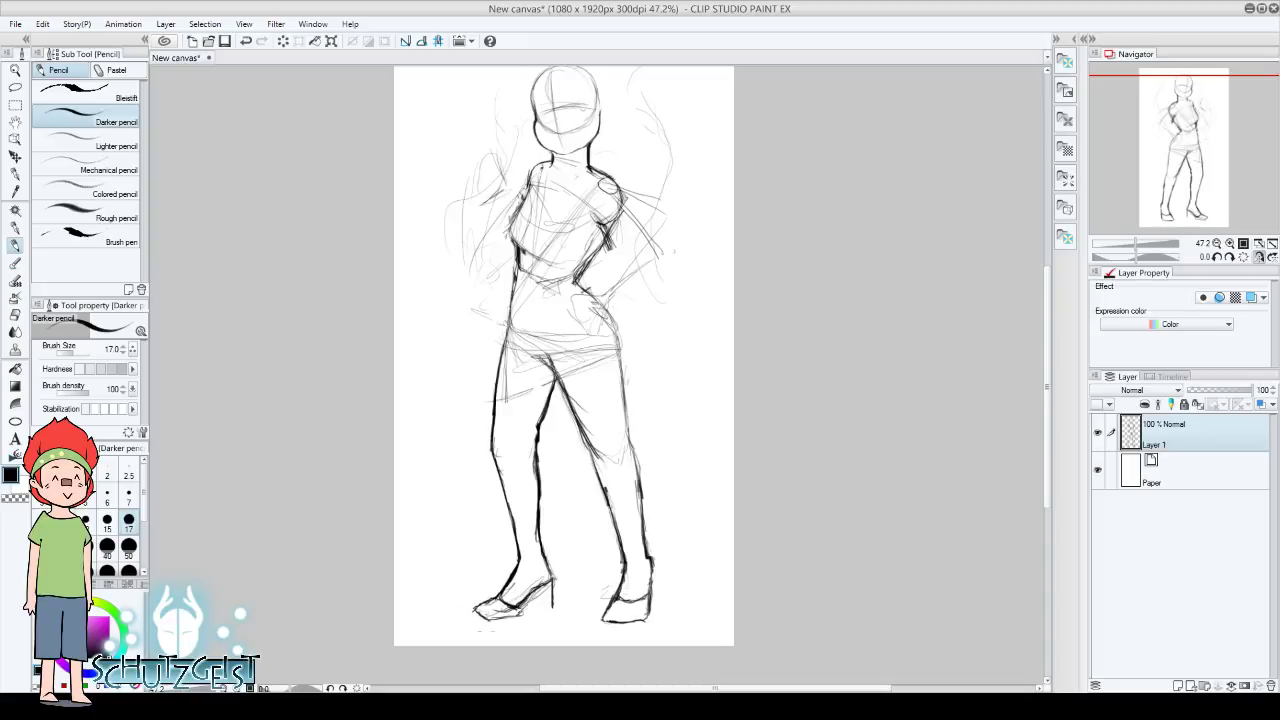
mouse_move(525, 606)
left_mouse_down()
mouse_move(548, 590)
mouse_move(549, 612)
left_mouse_up()
left_click_drag(545, 560, 527, 594)
key("e")
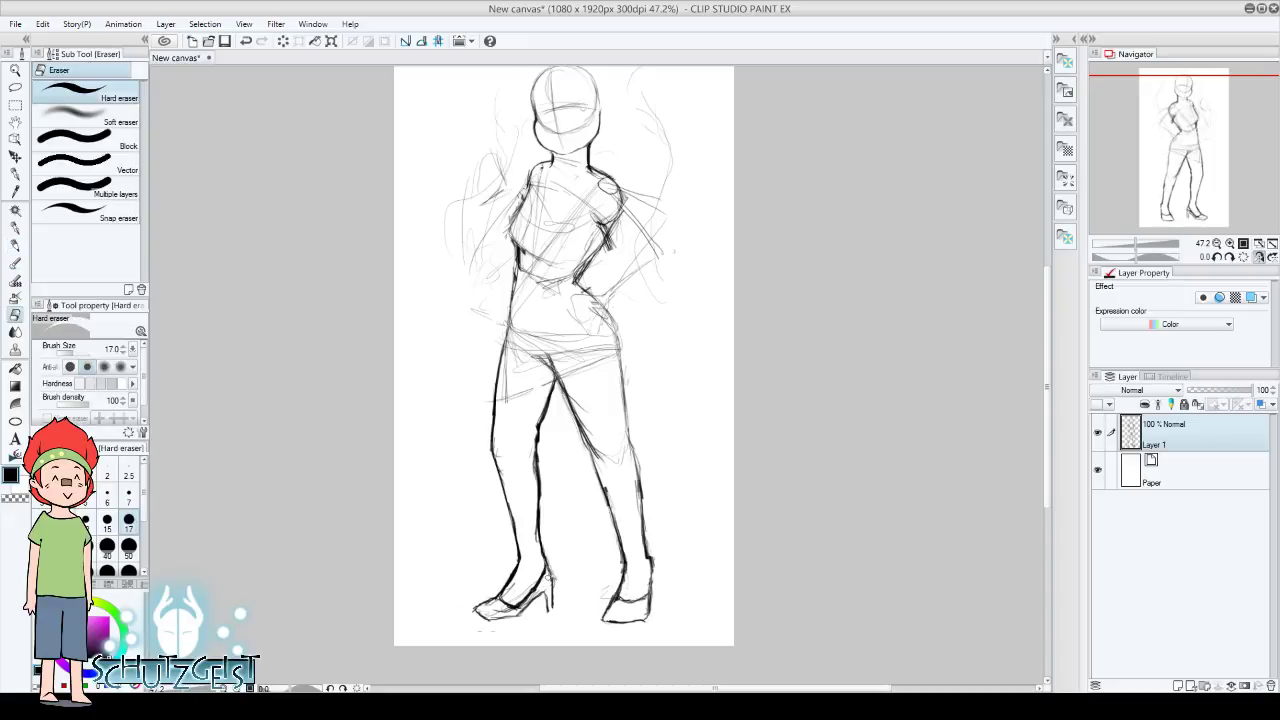
left_click_drag(495, 611, 513, 609)
Thicken the left shoe's heel with the Darker pencil
key("p")
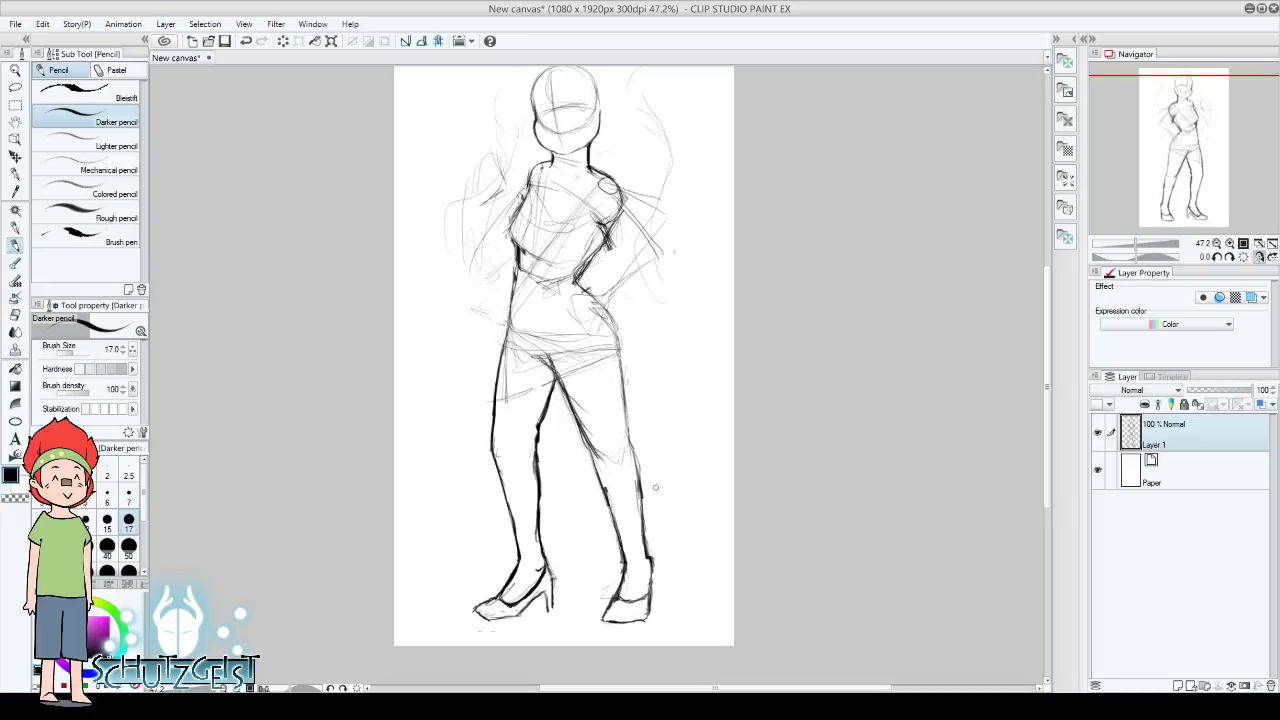
key("e")
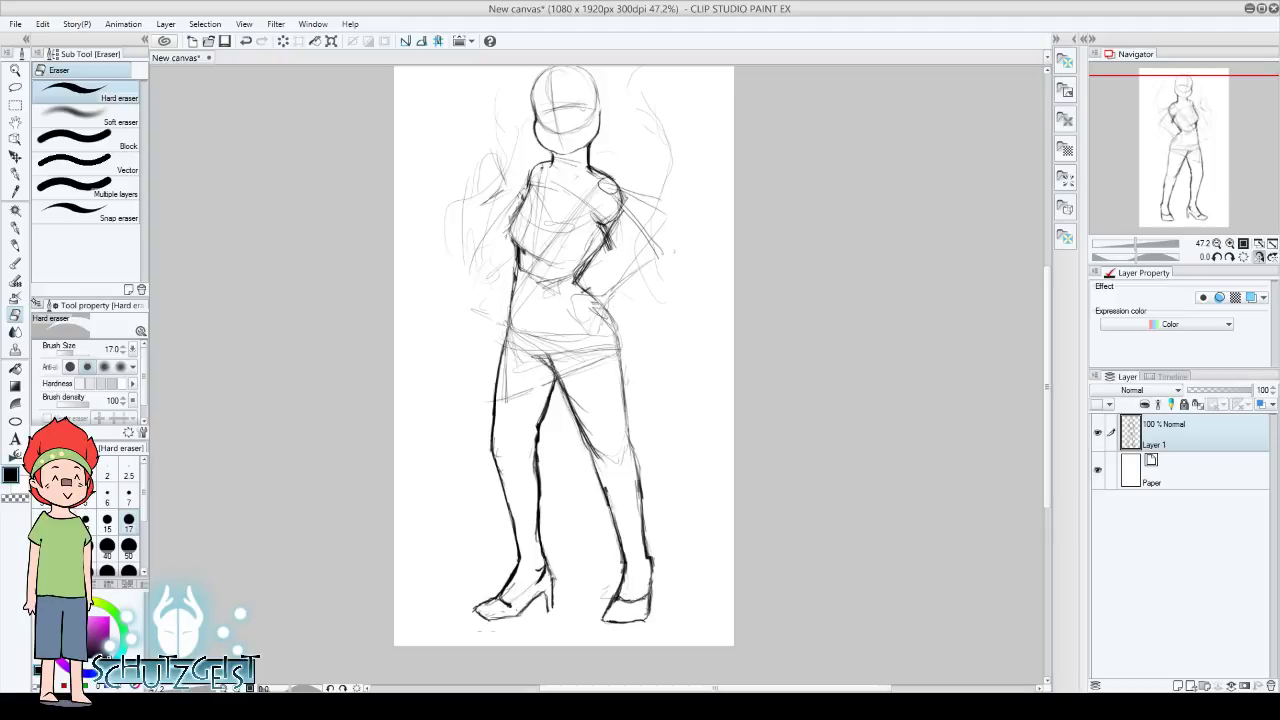
key("p")
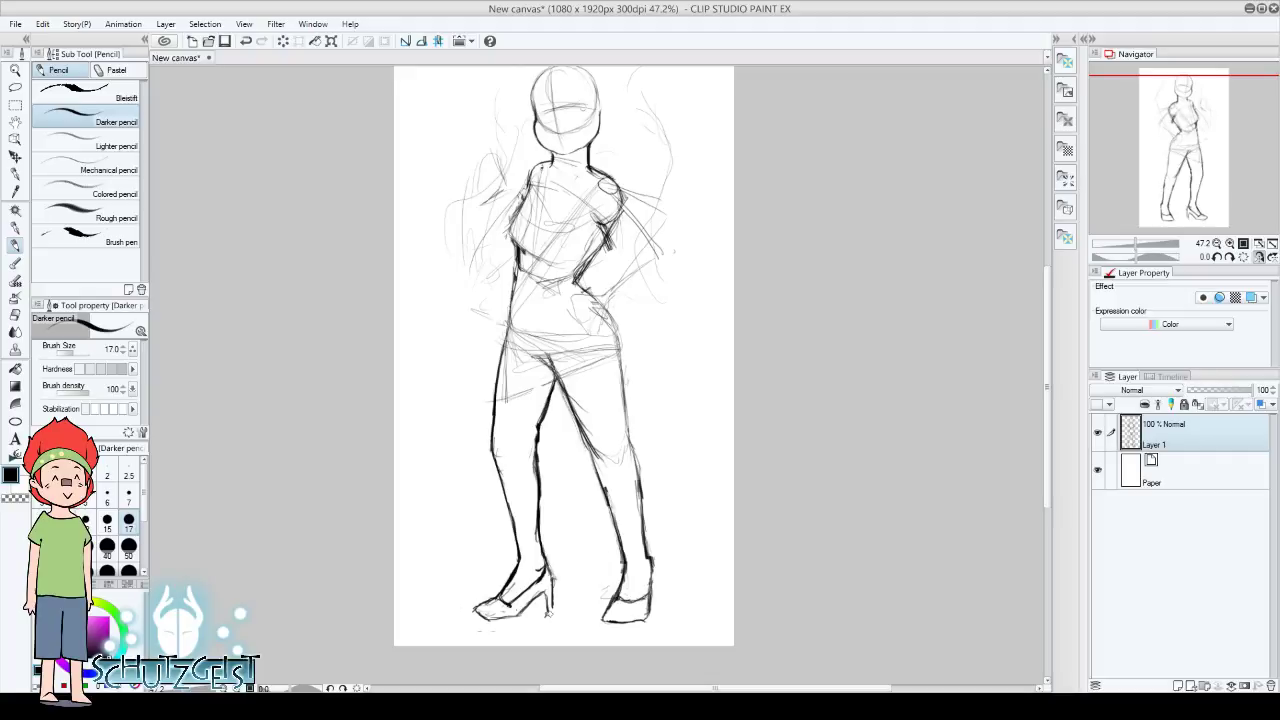
mouse_move(541, 608)
left_mouse_down()
mouse_move(506, 617)
mouse_move(522, 613)
left_mouse_up()
key("e")
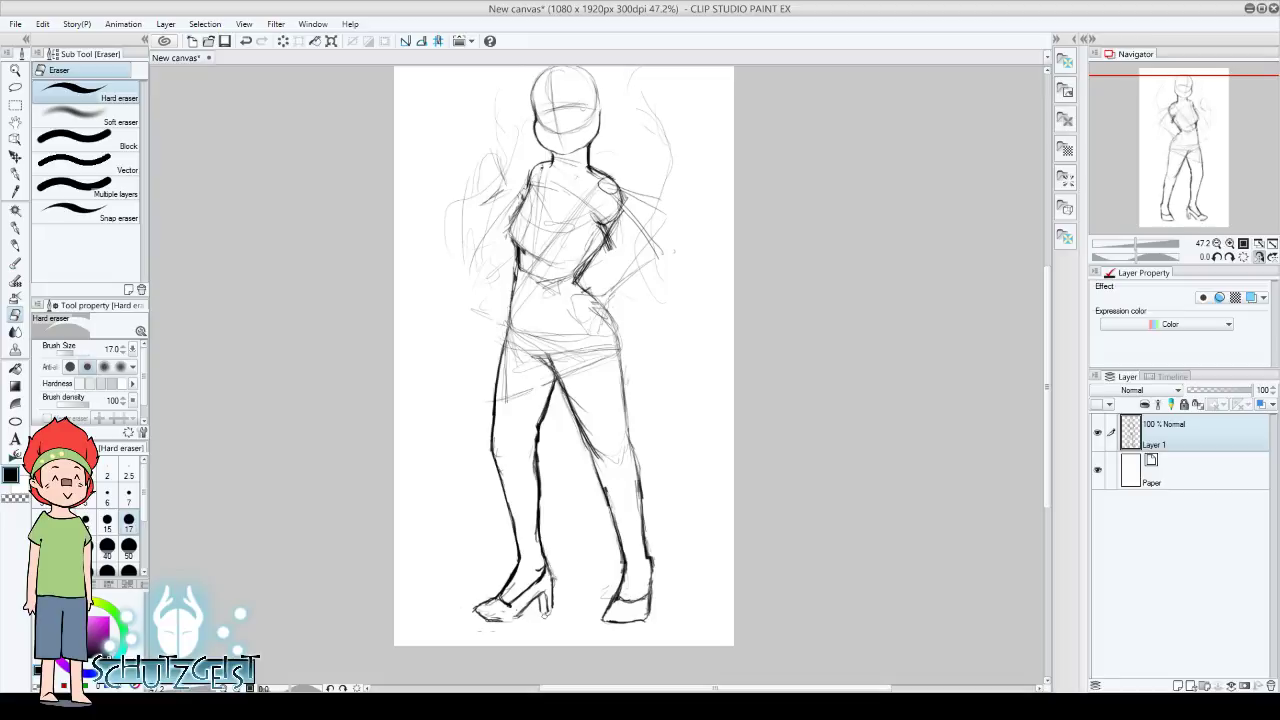
key("p")
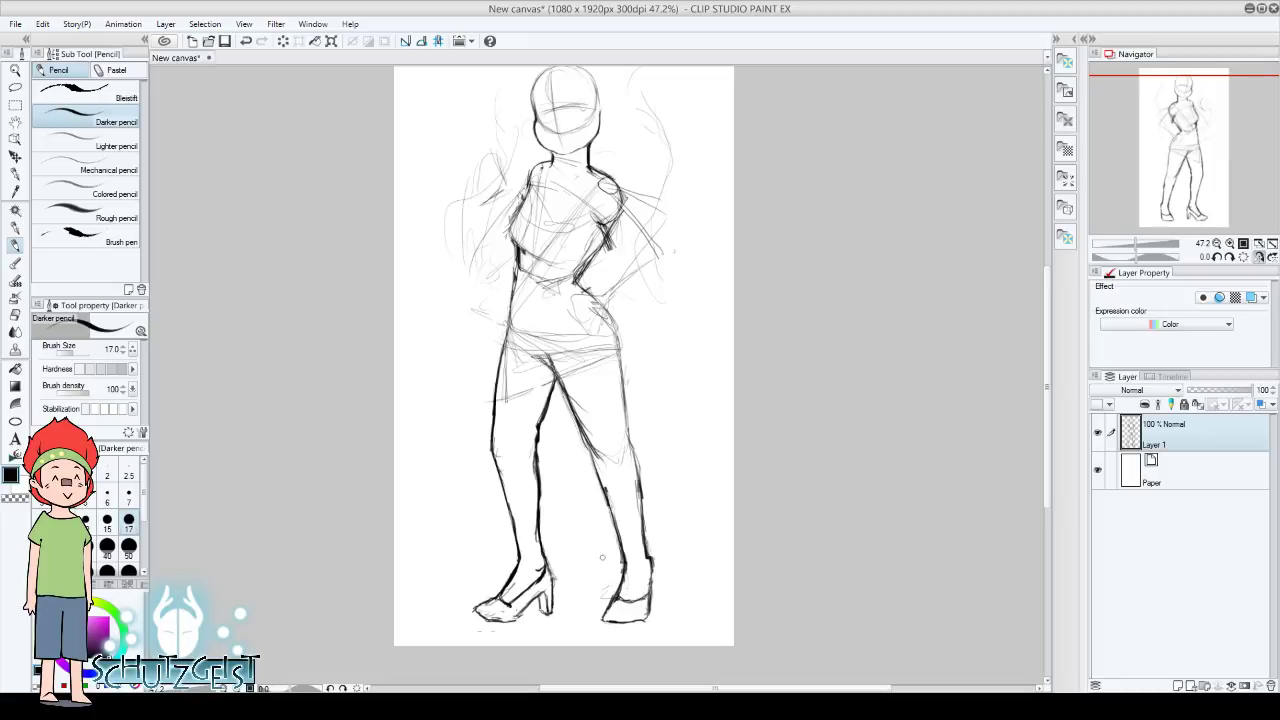
Draw a kneecap loop on the left knee
scroll(602, 557, "down", 2)
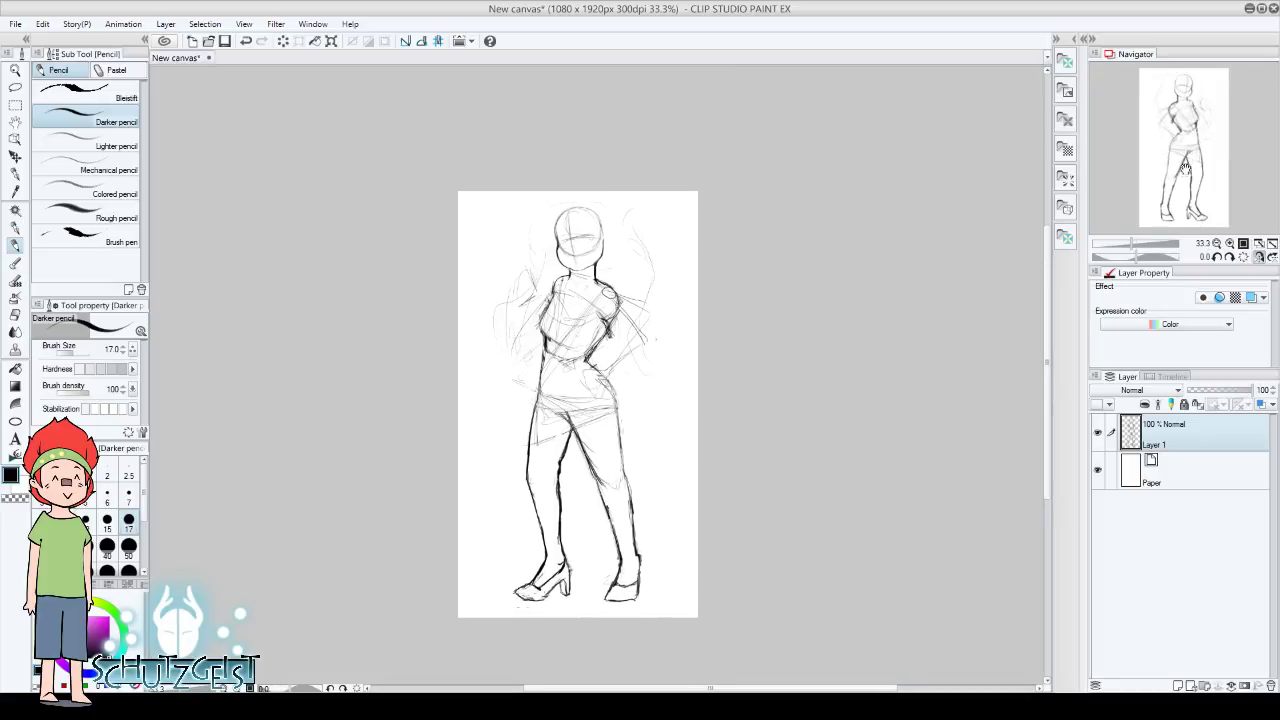
key("e")
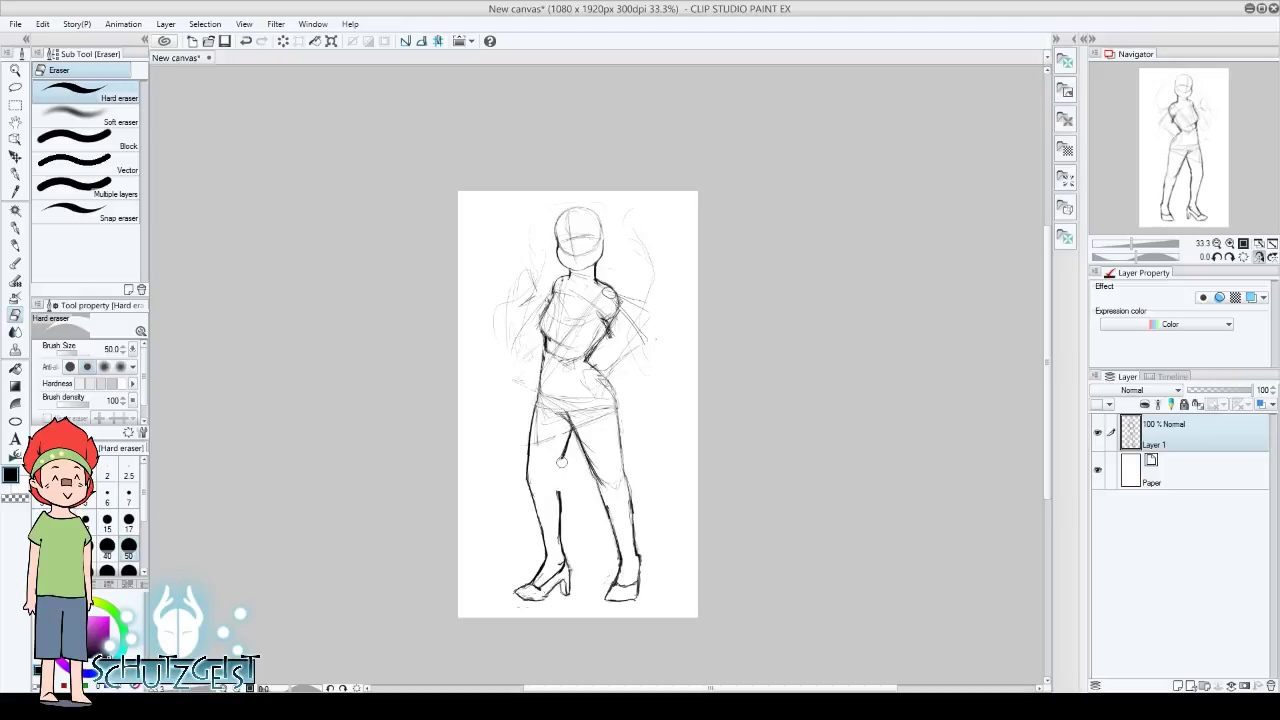
key("p")
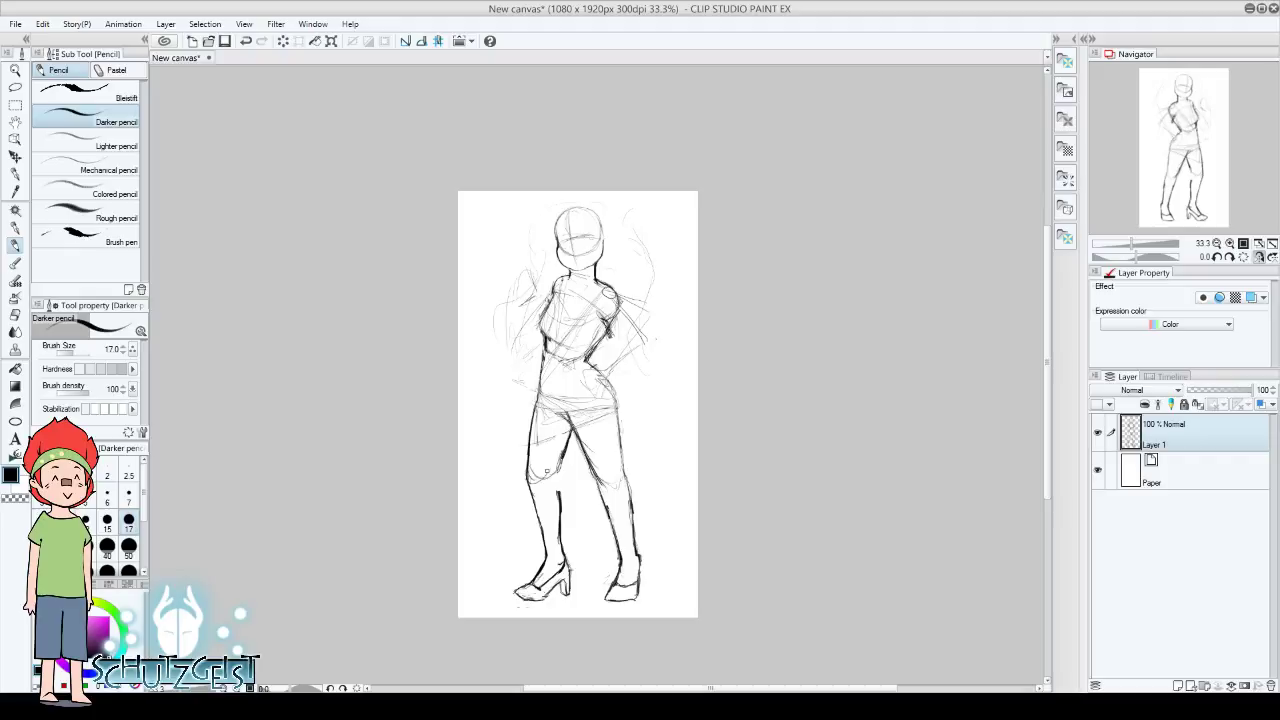
left_click_drag(548, 467, 538, 482)
Lasso the lower leg, shift it left, and erase stray lines beside it
left_click(15, 87)
mouse_move(528, 480)
left_mouse_down()
mouse_move(581, 519)
mouse_move(528, 484)
left_mouse_up()
key("ctrl+t")
left_click_drag(565, 568, 528, 568)
key("Return")
key("e")
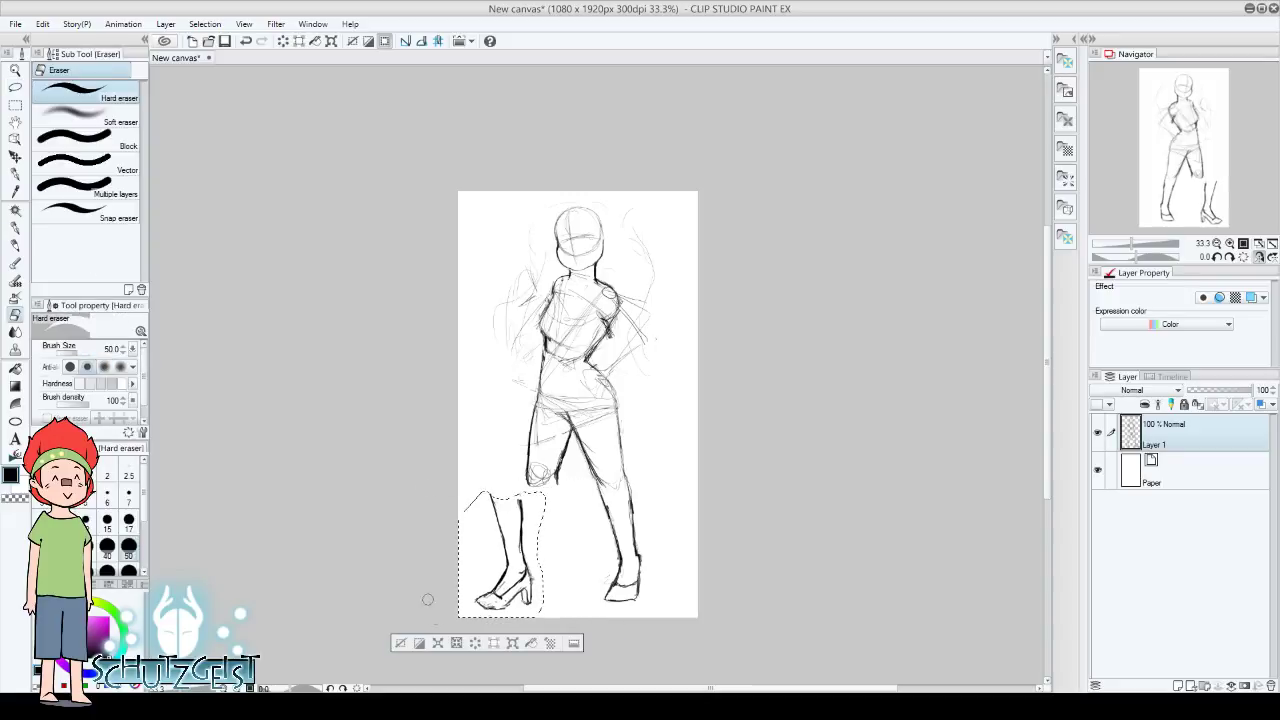
key("ctrl+d")
left_click_drag(515, 549, 516, 556)
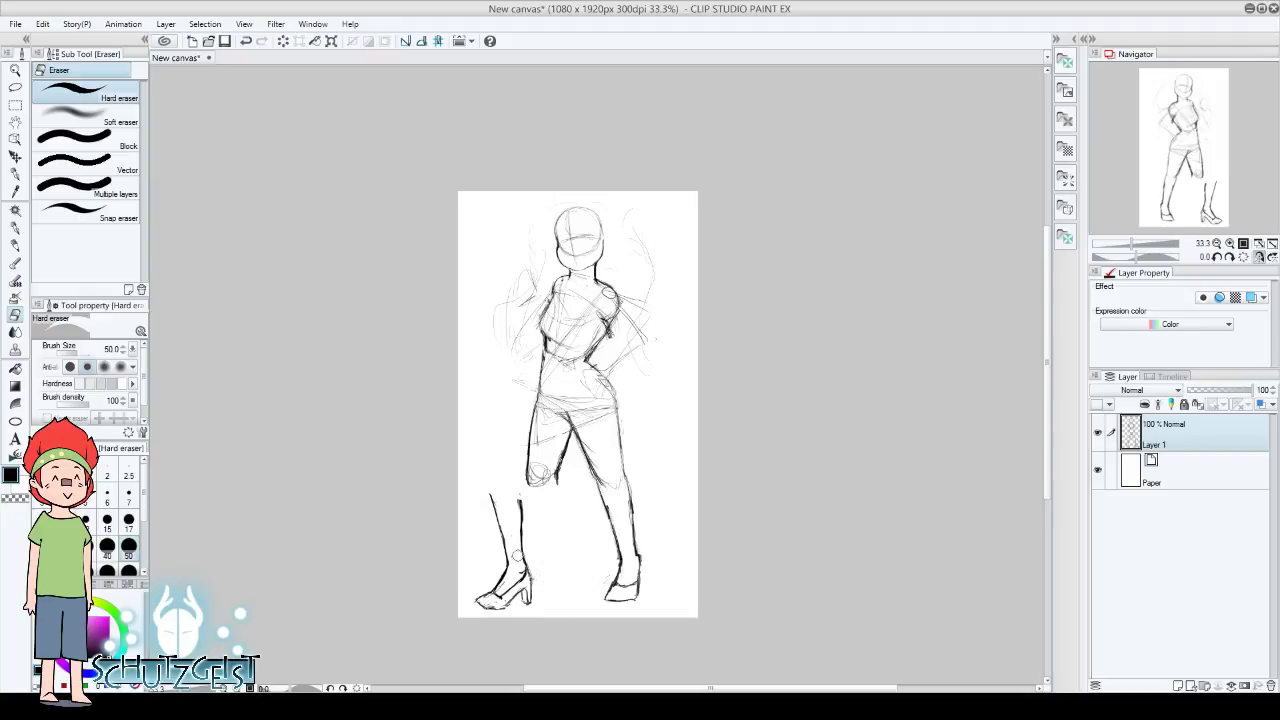
Sketch a small knee circle atop the left lower leg, erasing a stray stroke
left_click(15, 245)
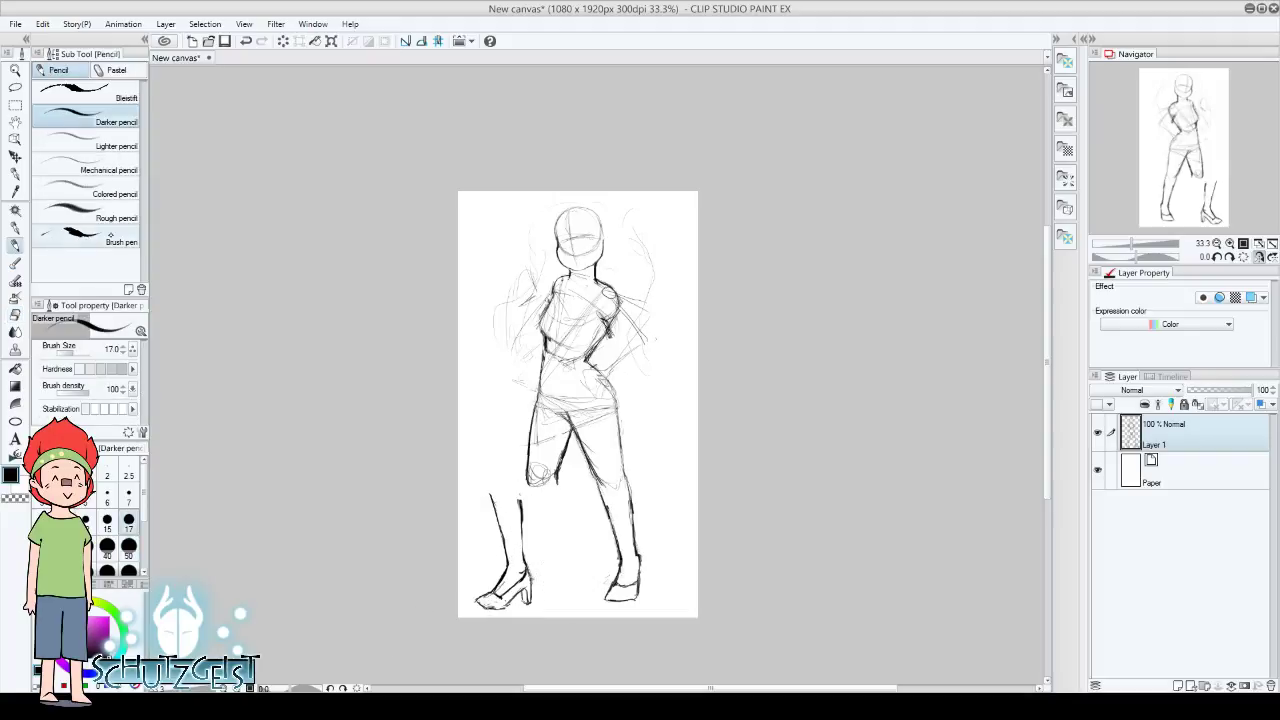
mouse_move(525, 560)
left_mouse_down()
mouse_move(495, 523)
mouse_move(510, 560)
mouse_move(527, 528)
left_mouse_up()
key("e")
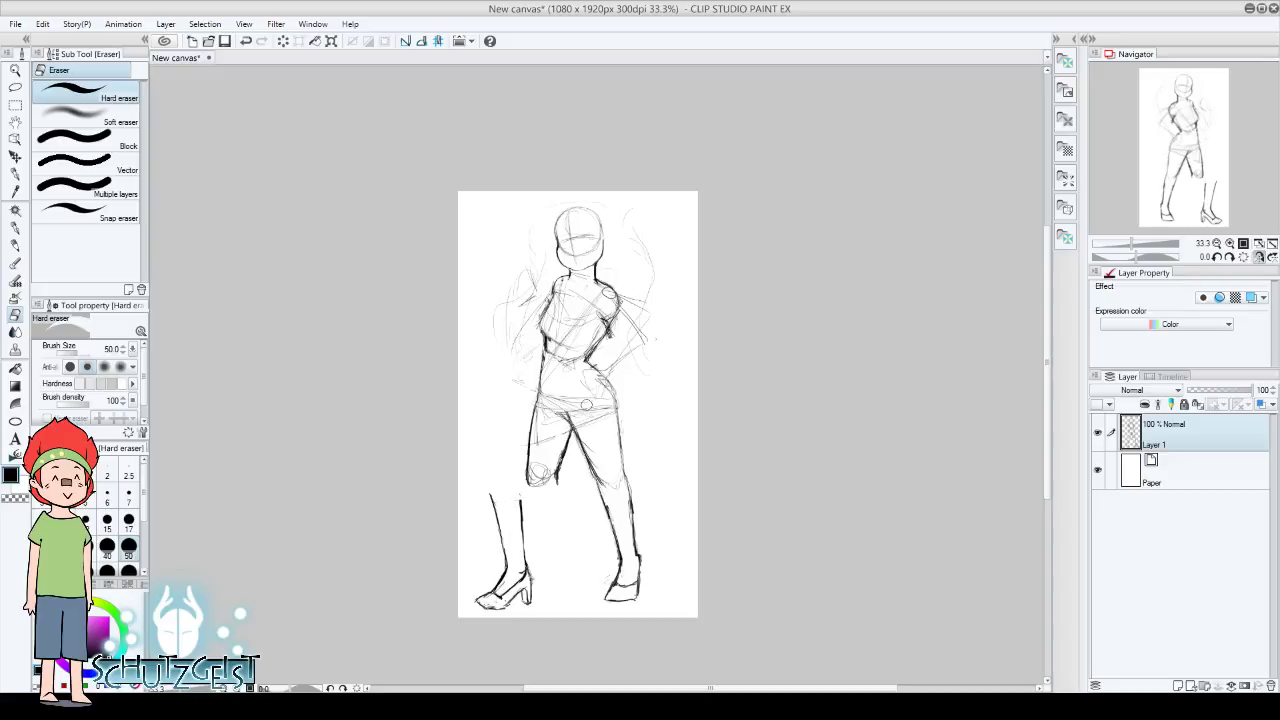
key("p")
mouse_move(499, 480)
left_mouse_down()
mouse_move(492, 490)
mouse_move(516, 496)
mouse_move(526, 544)
left_mouse_up()
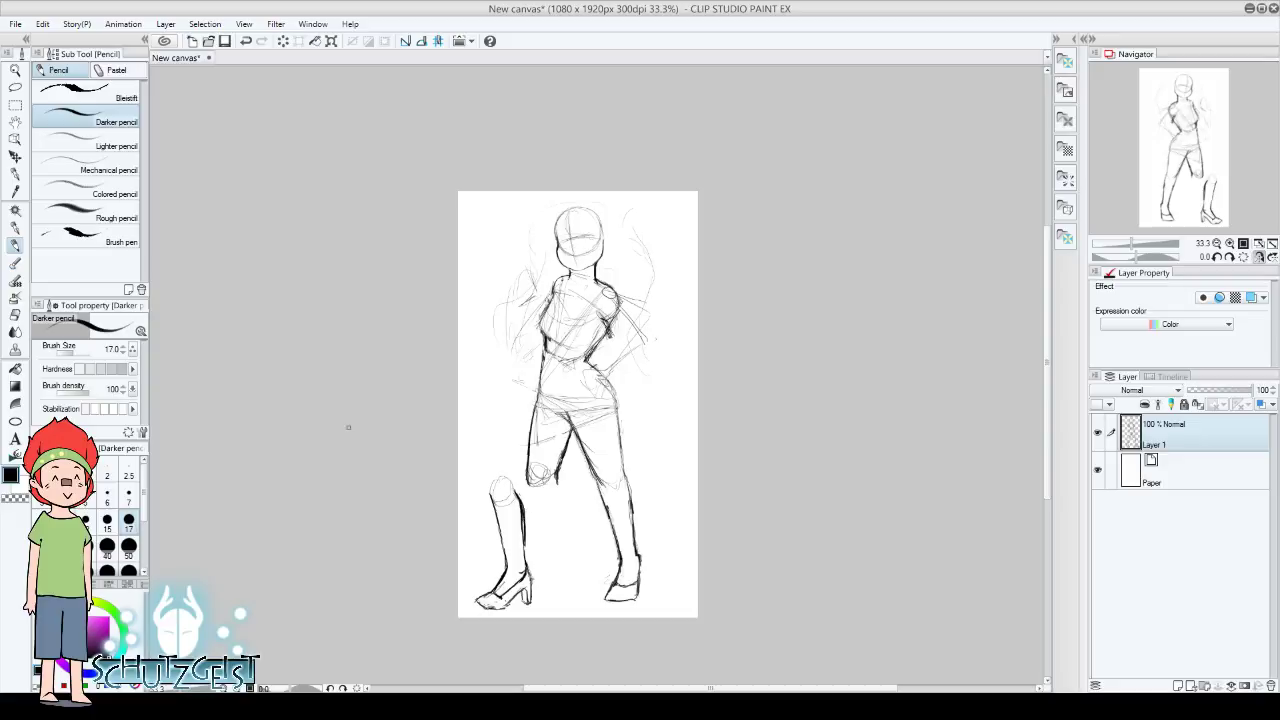
key("e")
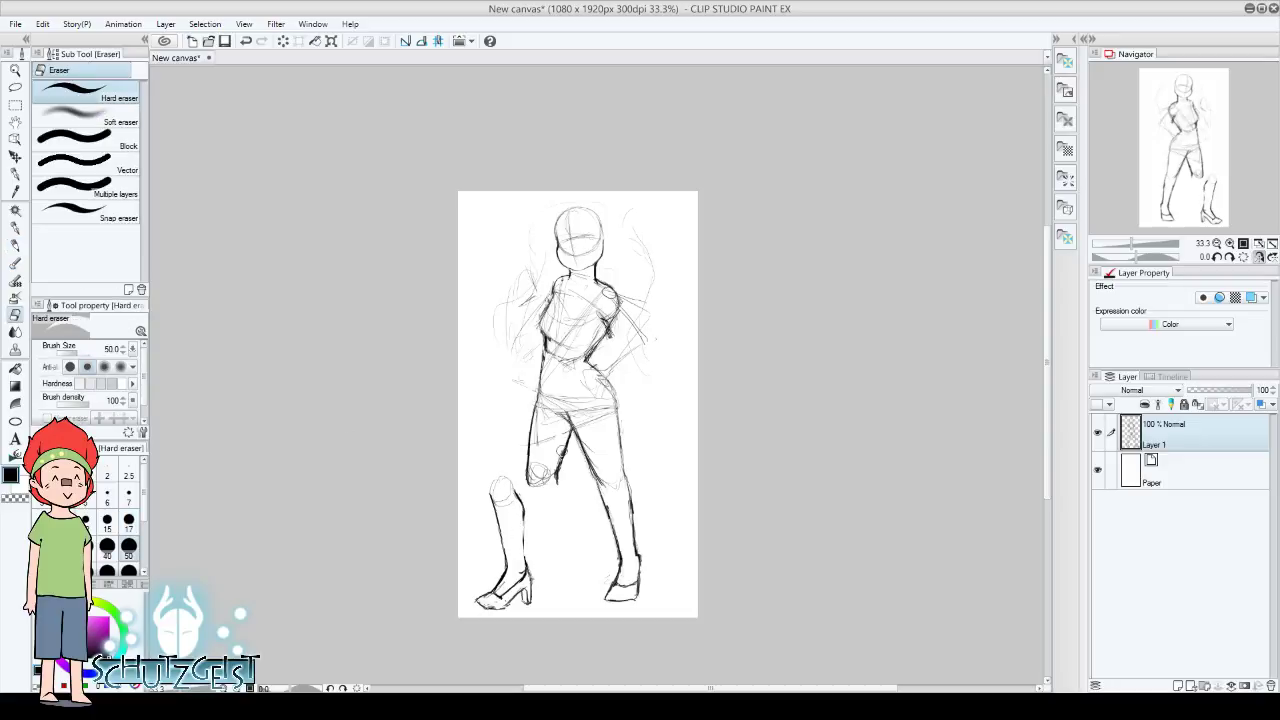
key("p")
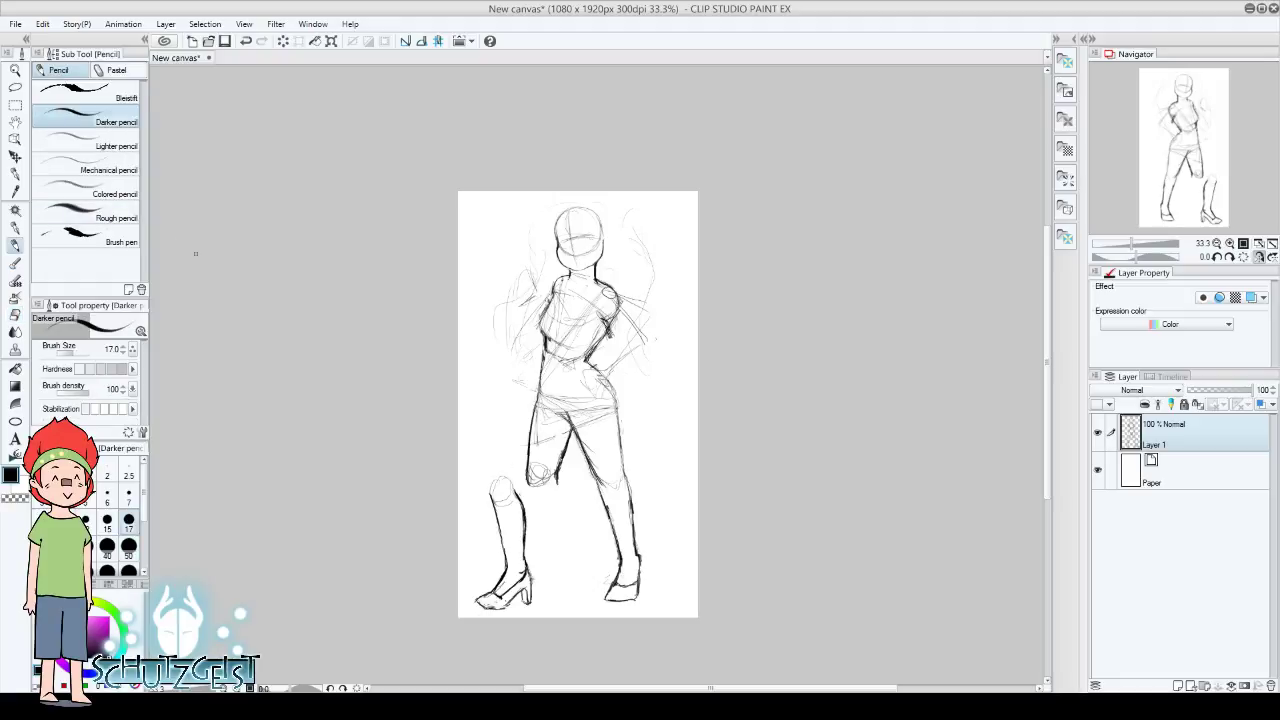
left_click(15, 314)
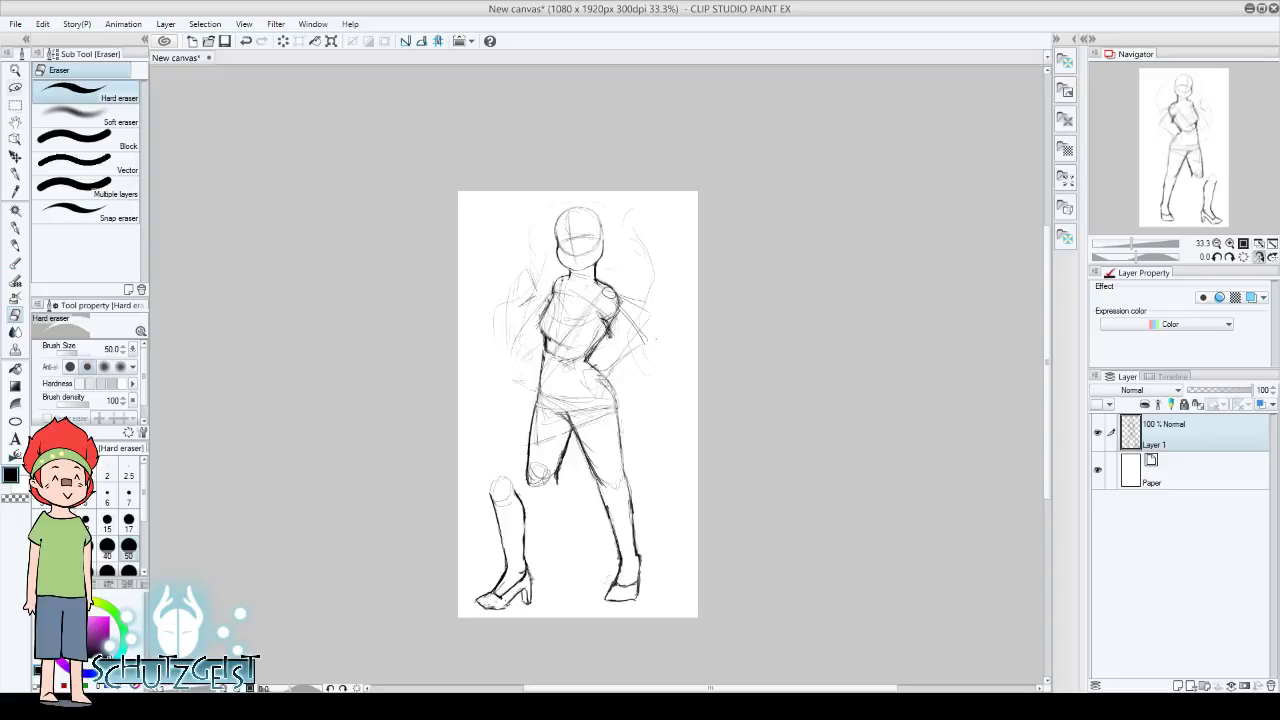
left_click(15, 87)
Lasso the left lower leg and move it right beneath the thigh
left_click_drag(508, 465, 460, 492)
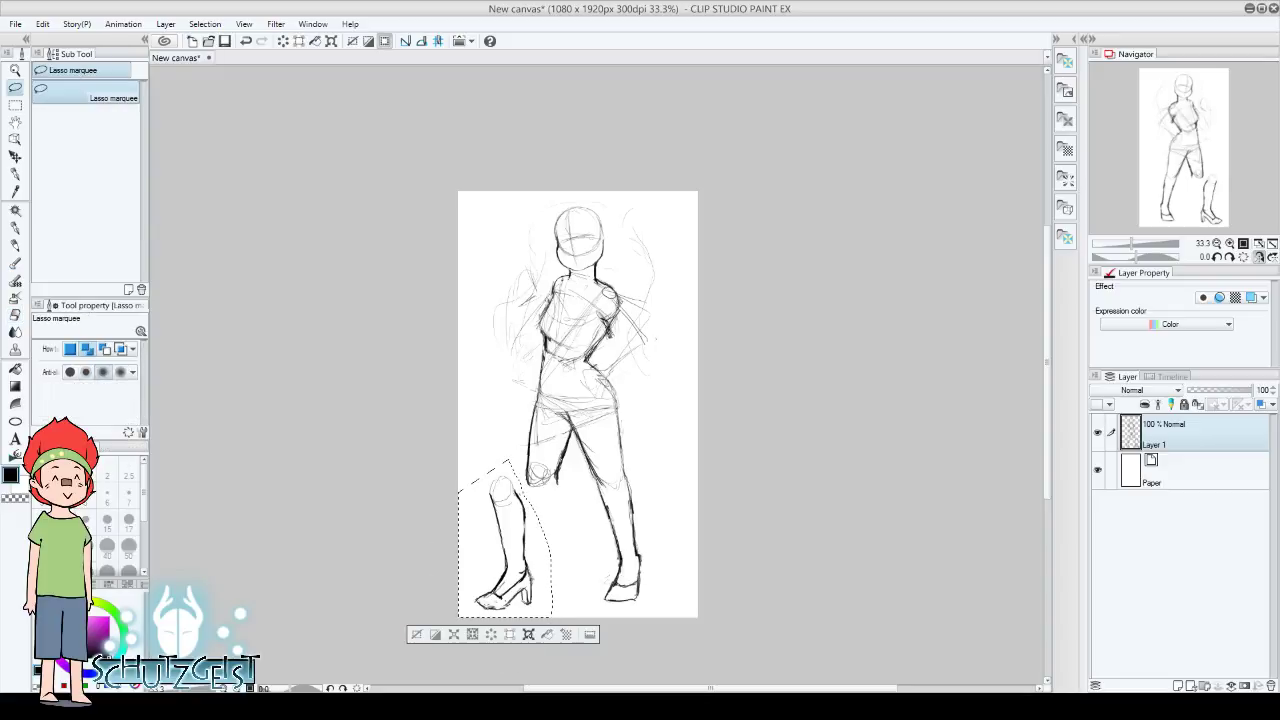
key("ctrl+t")
left_click_drag(505, 540, 545, 525)
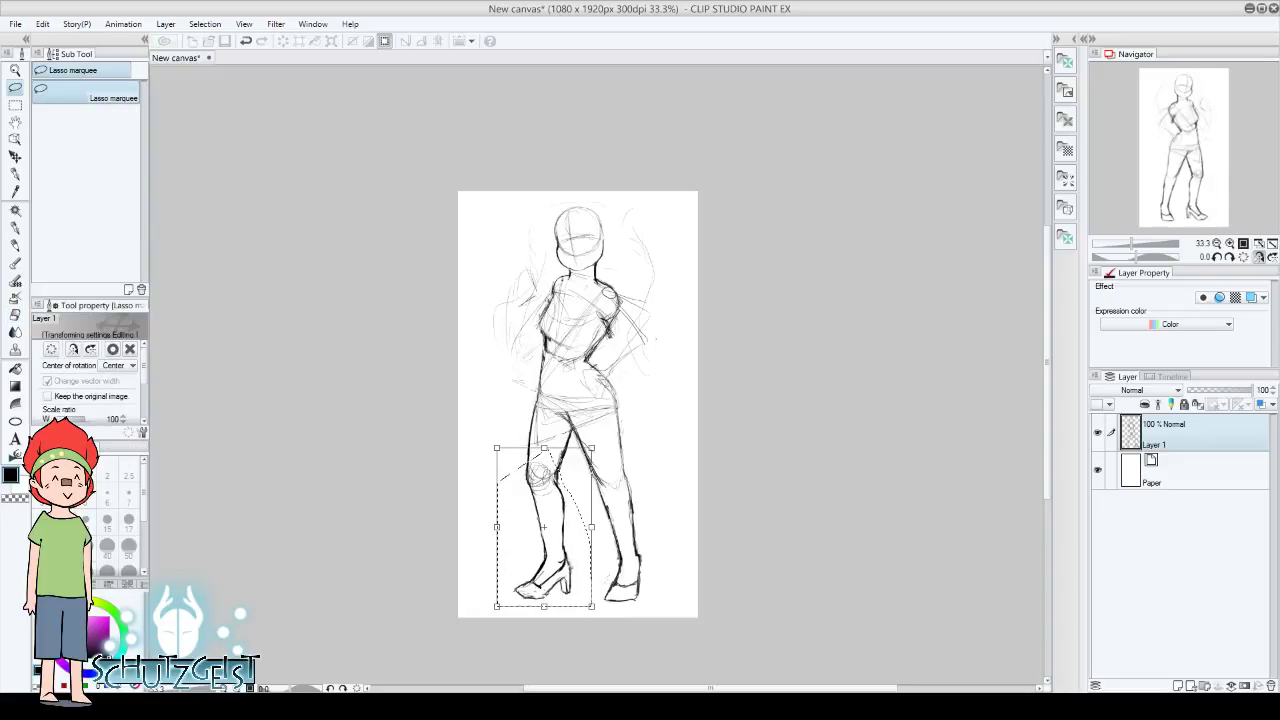
left_click_drag(568, 565, 568, 562)
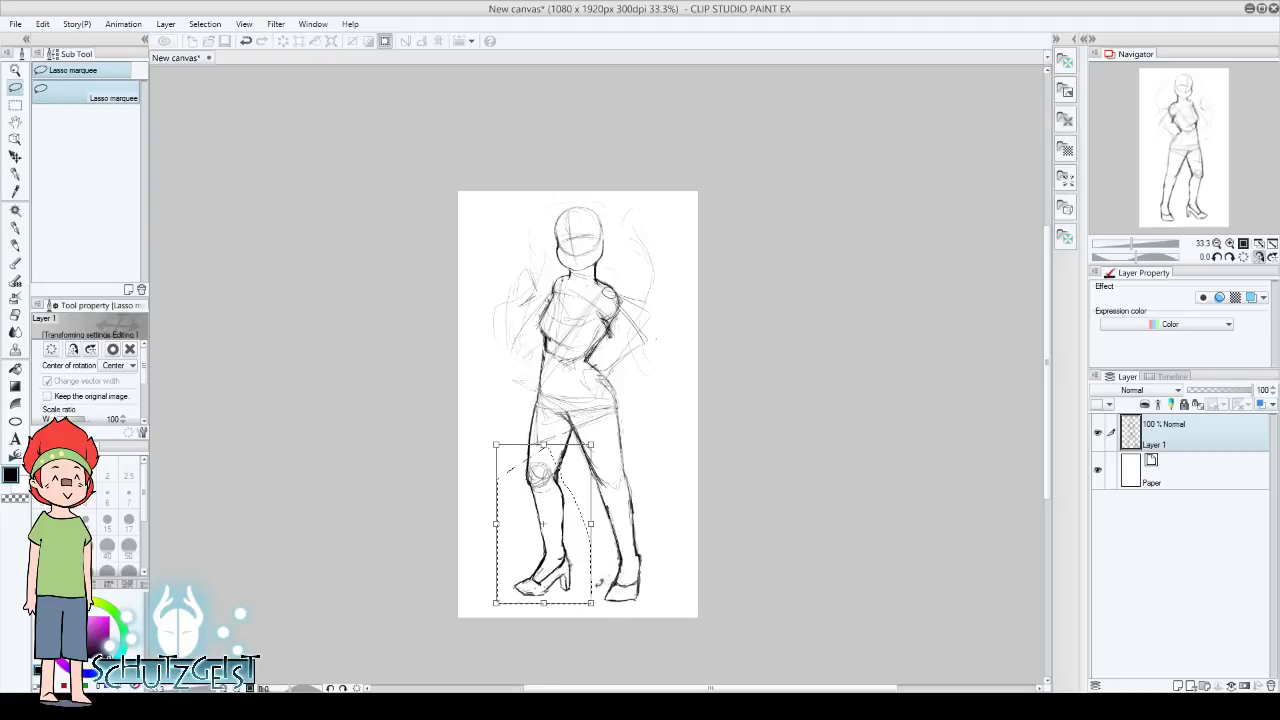
left_click(112, 349)
Erase stray strokes around the left knee with a size-120 Hard eraser
key("e")
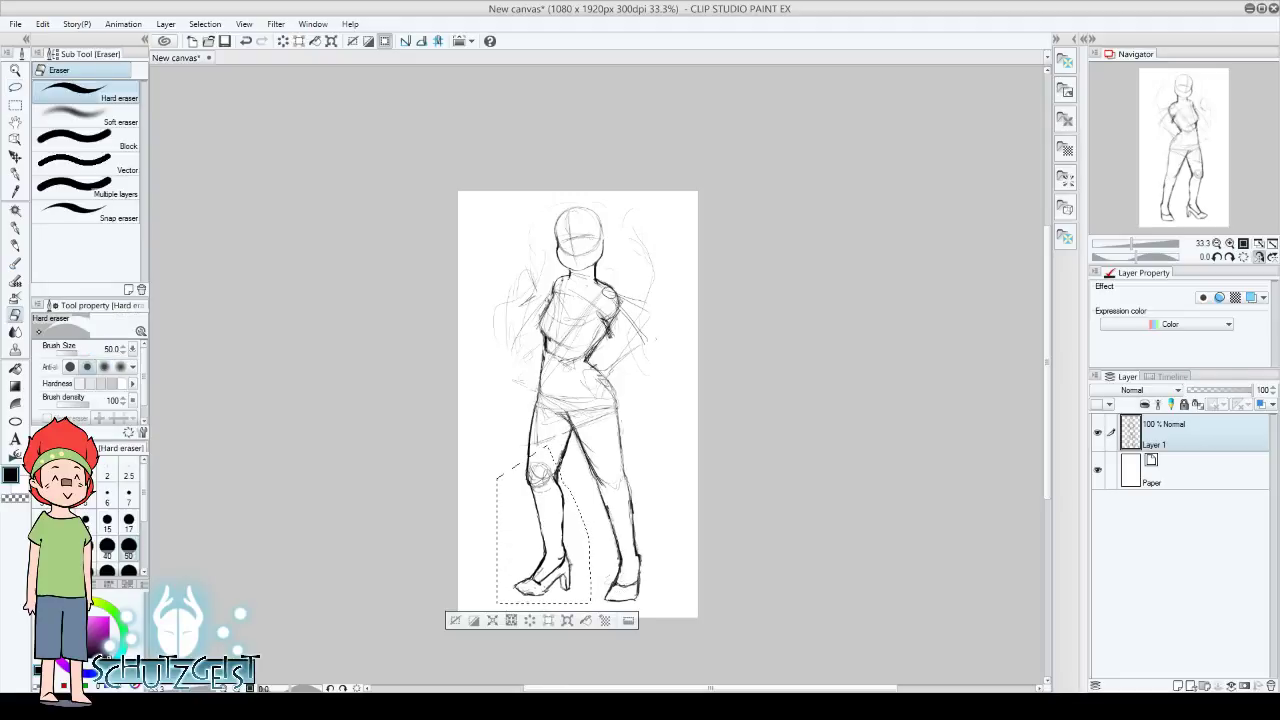
left_click(129, 556)
key("ctrl+d")
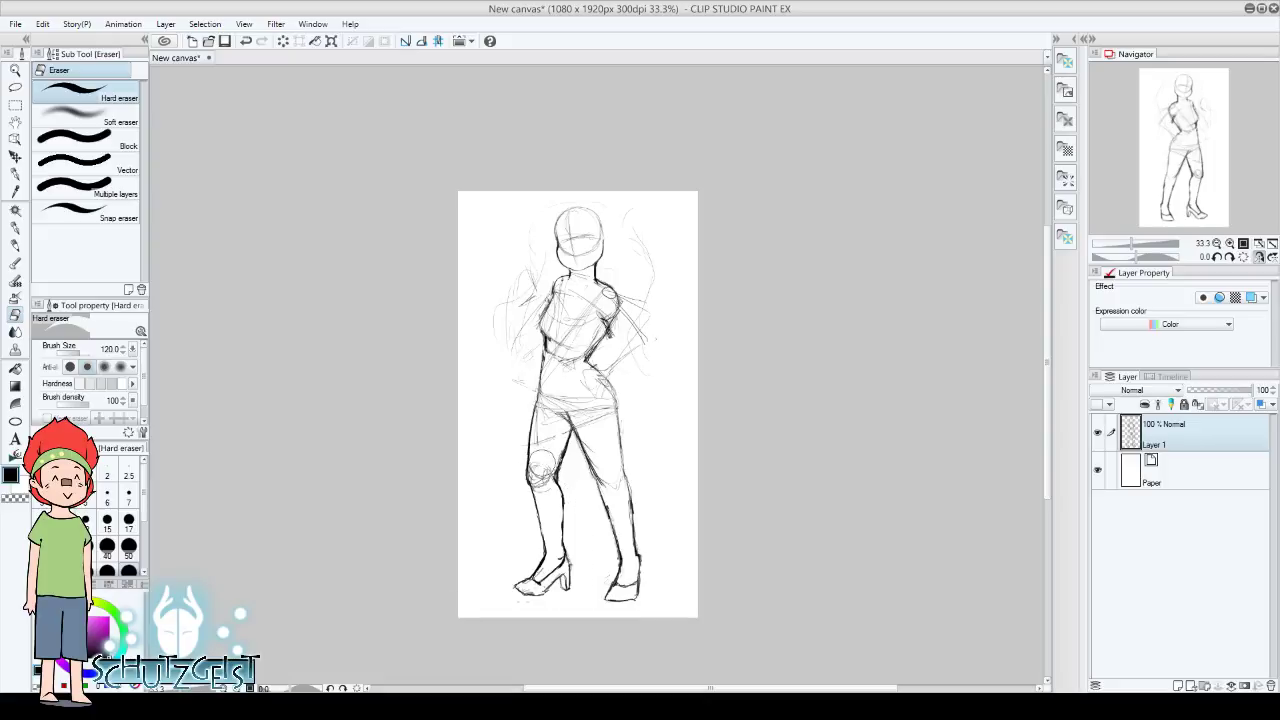
left_click_drag(536, 496, 542, 482)
Darken the inner lower-leg line and outer thigh and knee line, checking with a mirrored view
key("h")
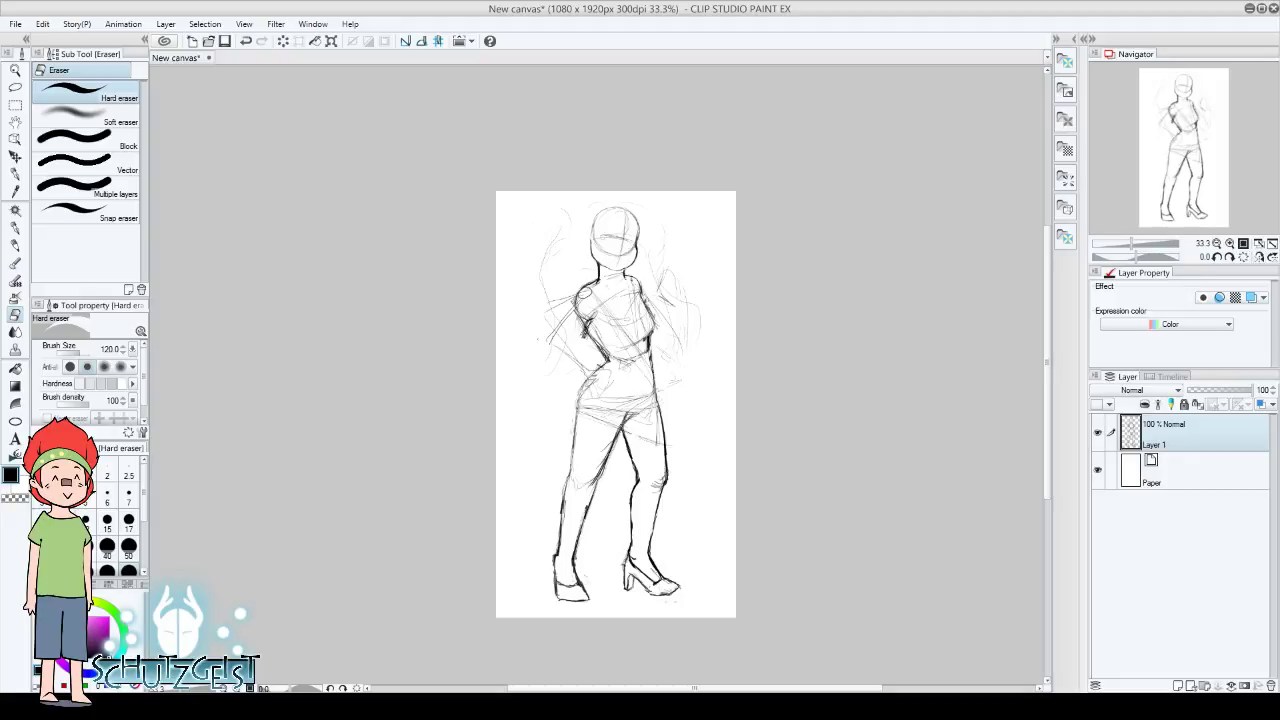
left_click(15, 245)
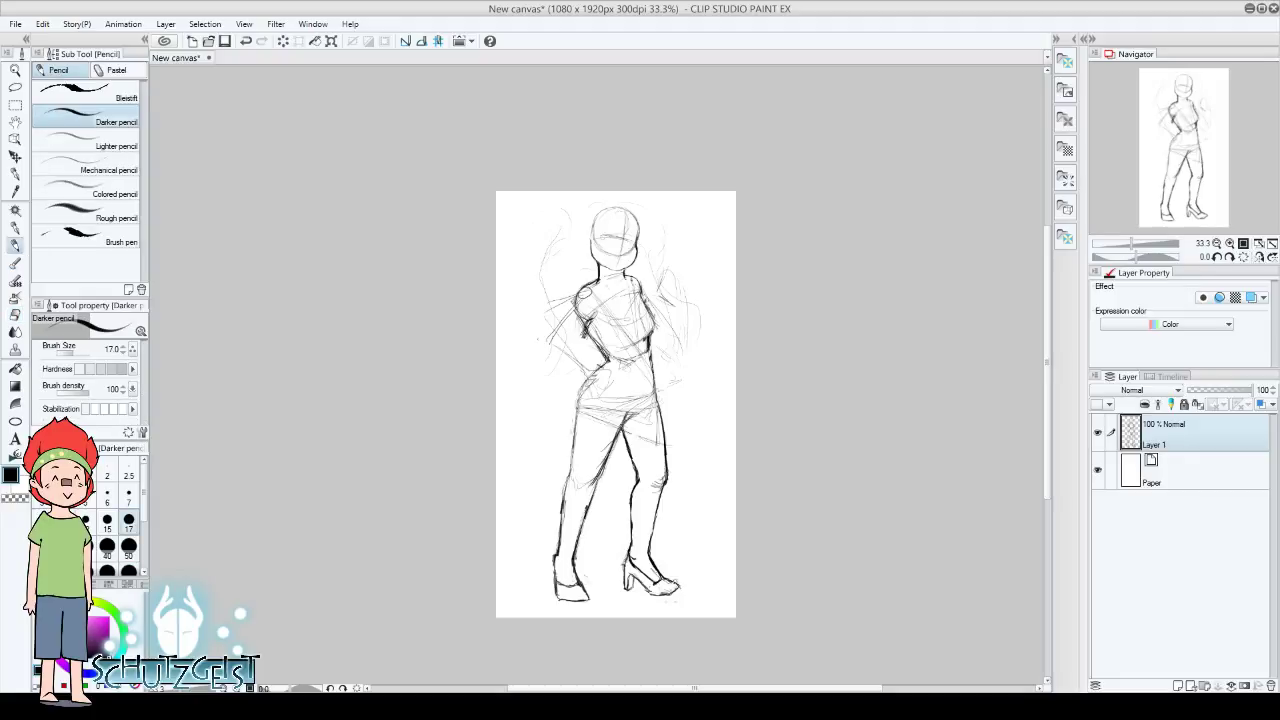
left_click(1256, 257)
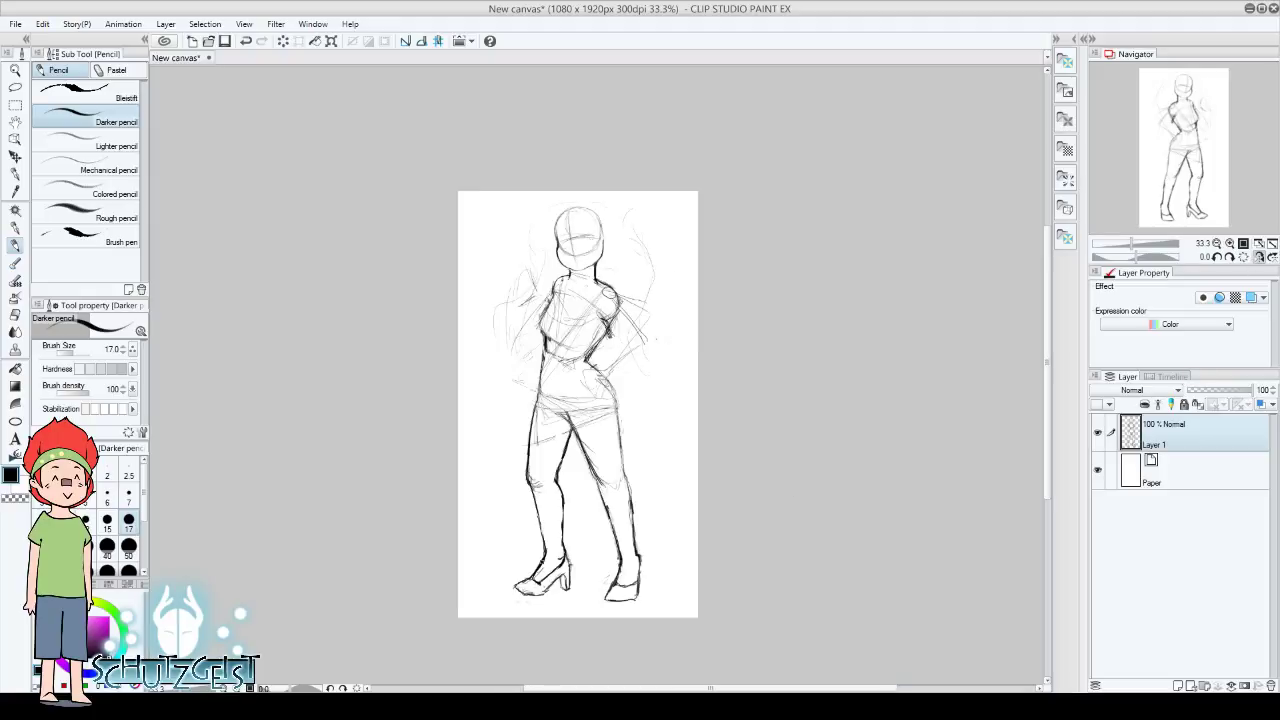
left_click_drag(537, 506, 546, 546)
left_click_drag(537, 461, 528, 503)
Erase the left knee and shin lines and move the left shoe about 30 px left
key("e")
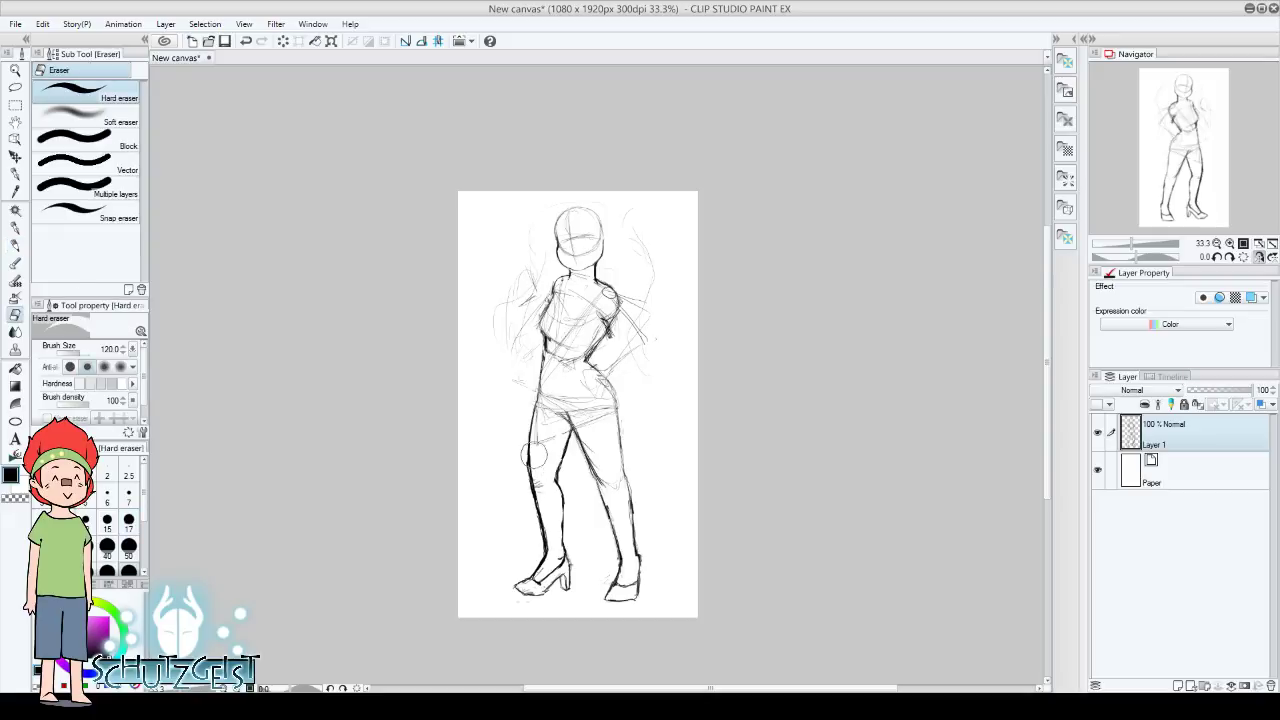
mouse_move(534, 455)
left_mouse_down()
mouse_move(549, 540)
mouse_move(558, 488)
mouse_move(563, 520)
left_mouse_up()
key("m")
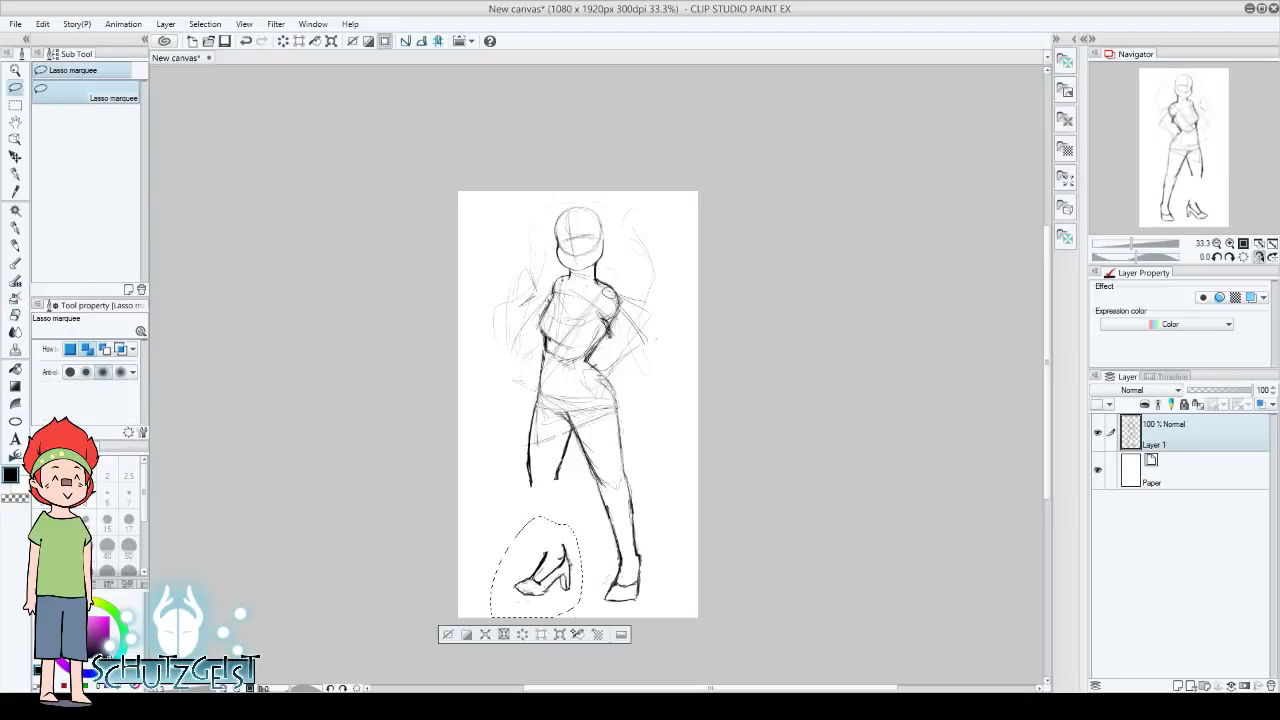
left_click(559, 634)
mouse_move(540, 566)
left_mouse_down()
mouse_move(510, 566)
mouse_move(544, 594)
left_mouse_up()
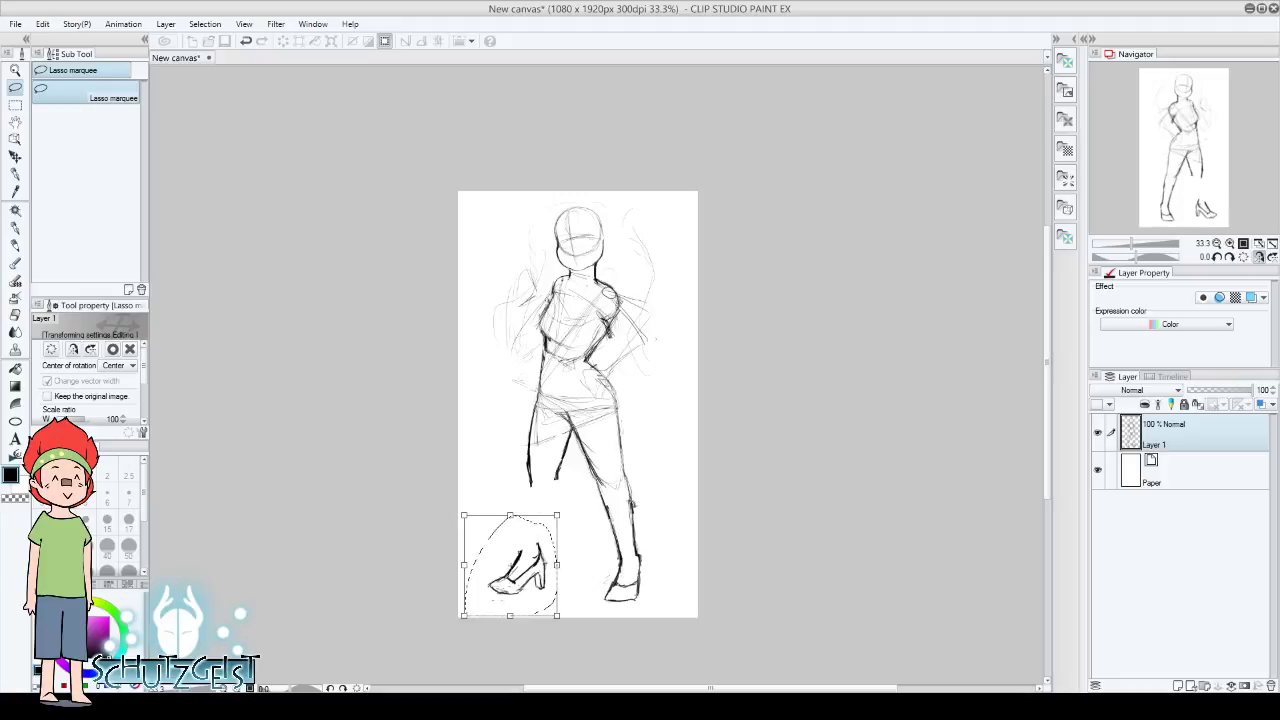
left_click(112, 349)
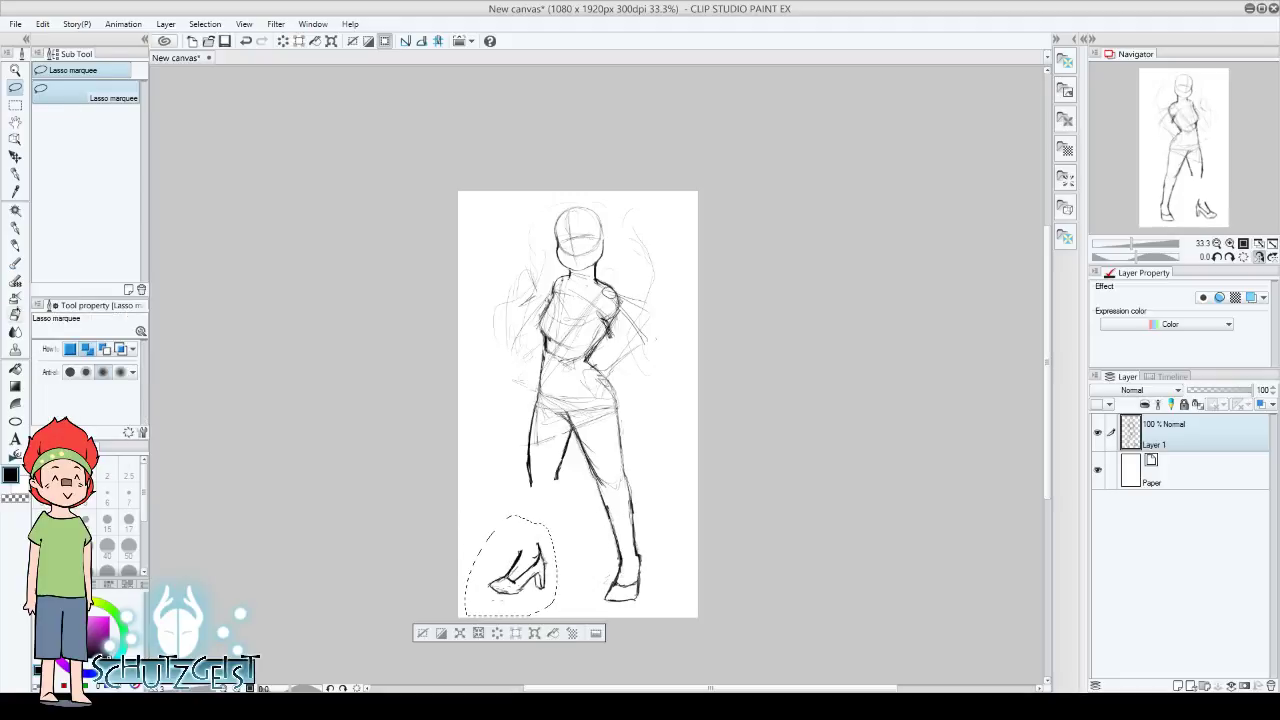
key("e")
key("ctrl+d")
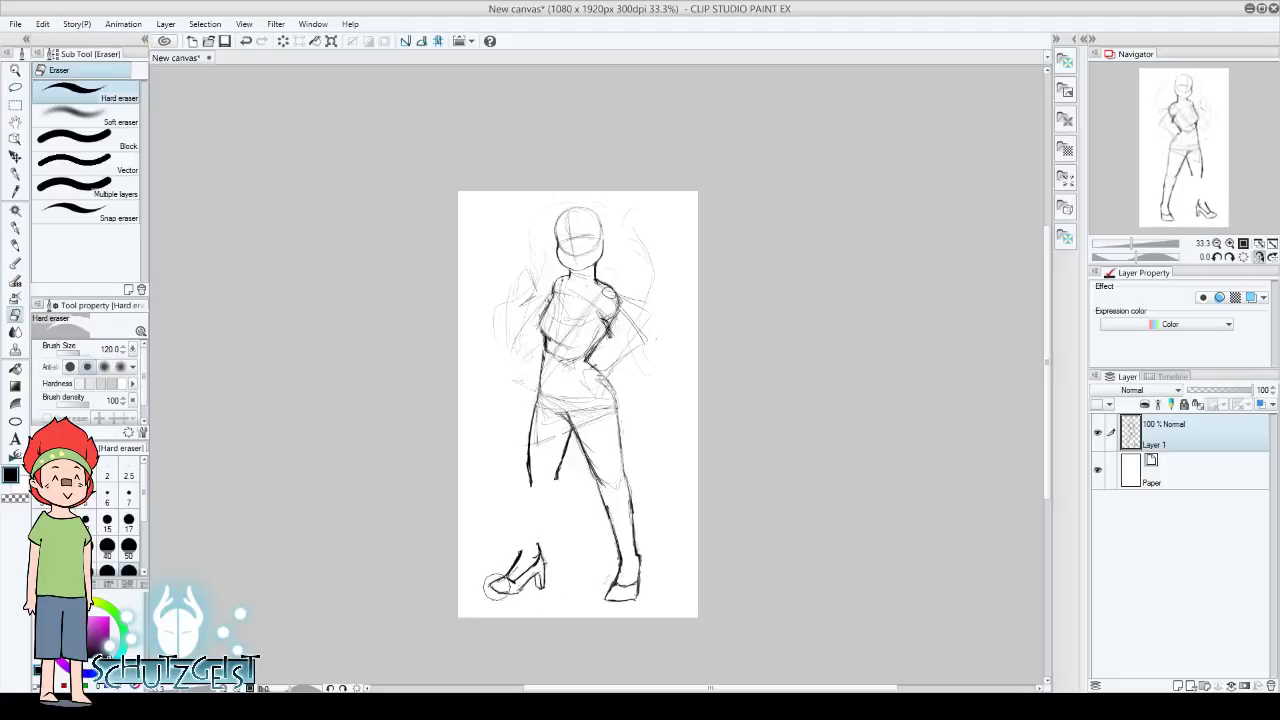
Redraw the lower left leg line and a short left thigh line with the Darker pencil
left_click(15, 245)
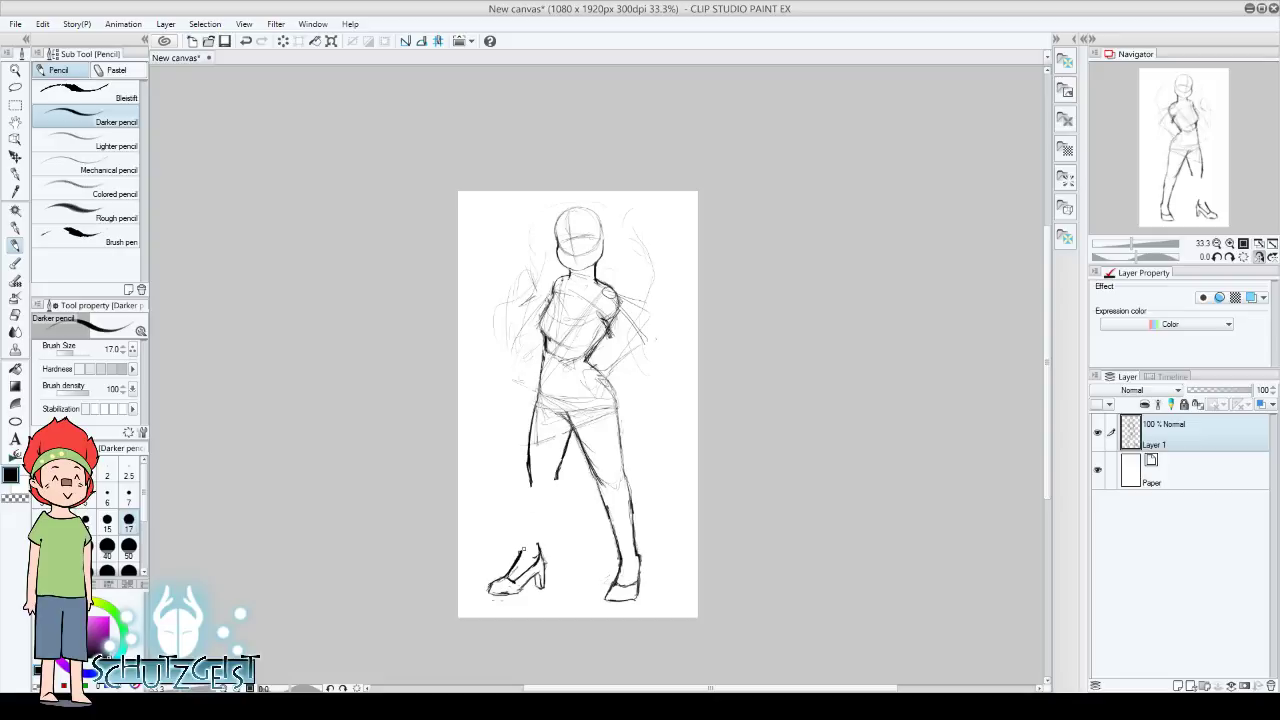
key("e")
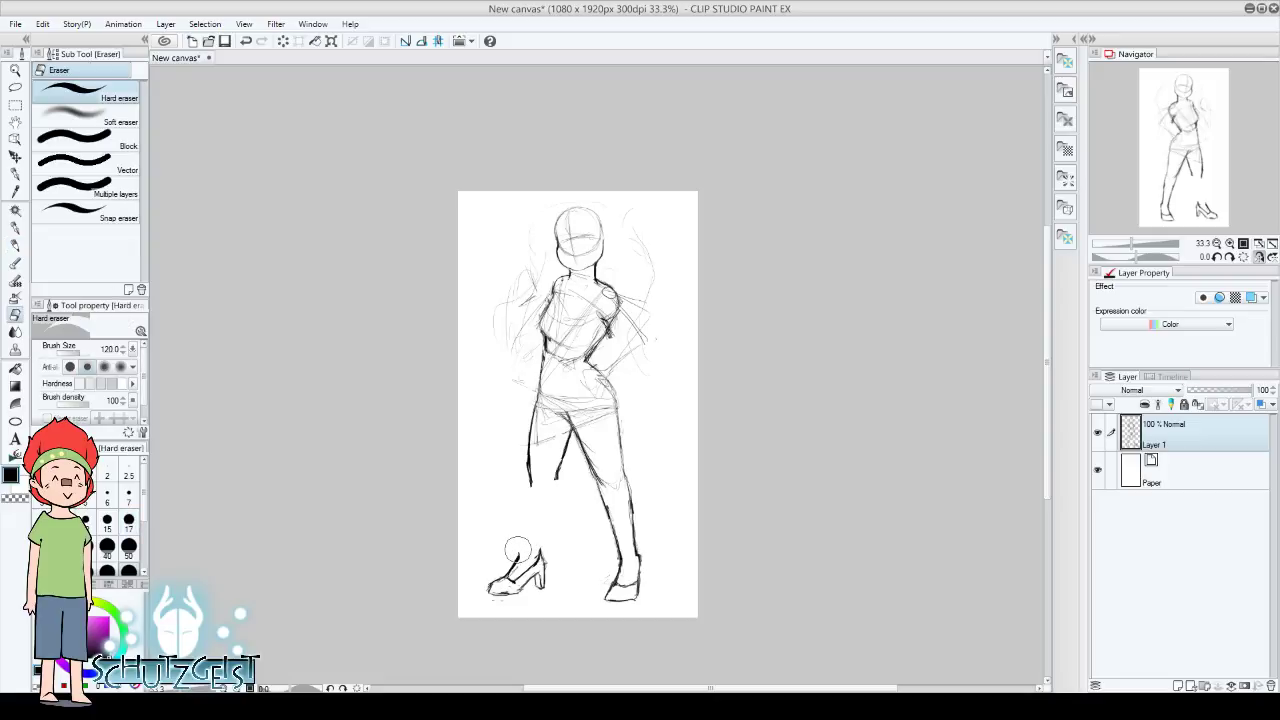
key("p")
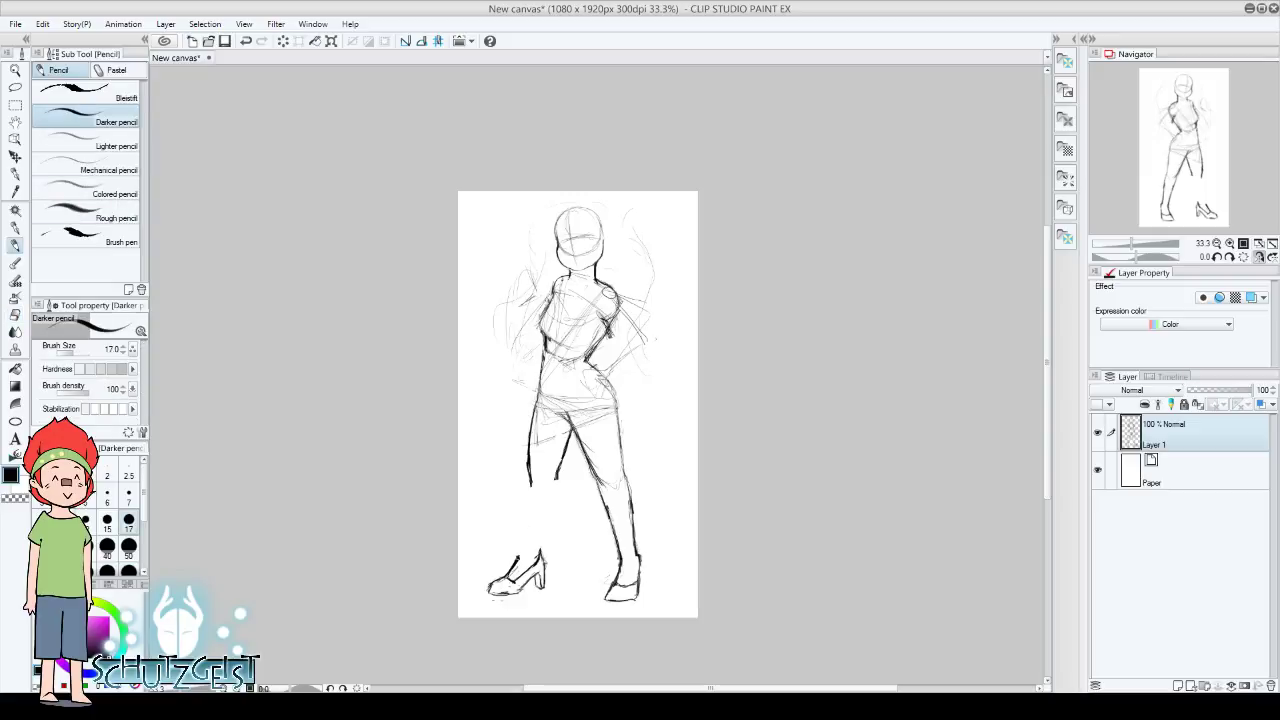
mouse_move(527, 518)
left_mouse_down()
mouse_move(518, 556)
mouse_move(534, 497)
mouse_move(521, 537)
left_mouse_up()
mouse_move(537, 478)
left_mouse_down()
mouse_move(537, 551)
mouse_move(554, 494)
left_mouse_up()
Lasso the lower left leg and tilt it slightly
key("m")
key("m")
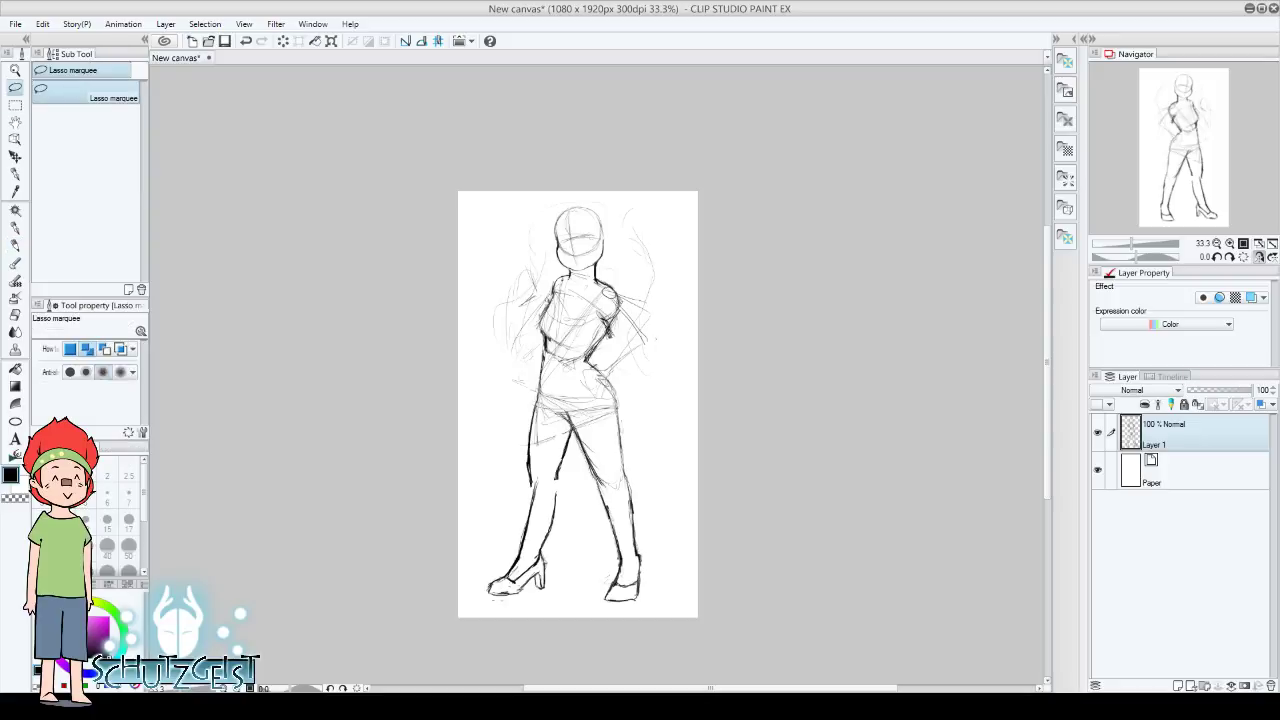
left_click_drag(538, 478, 459, 568)
left_click(537, 634)
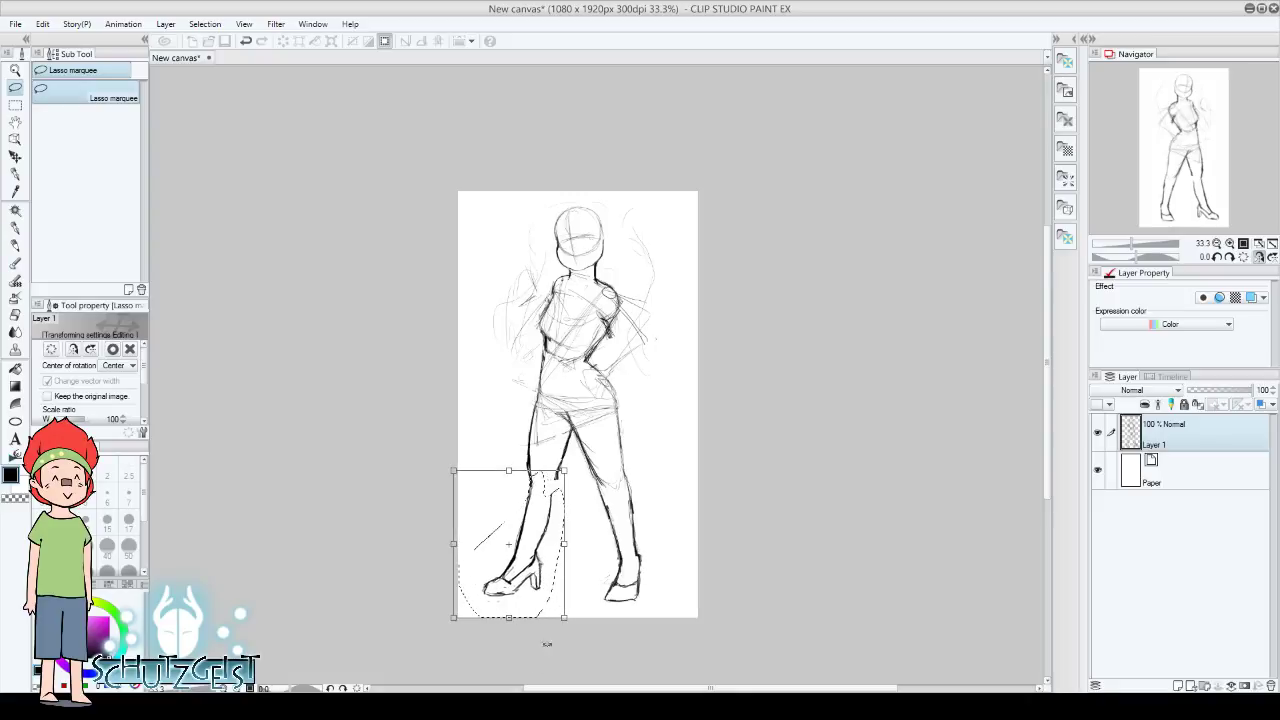
left_click_drag(606, 582, 545, 563)
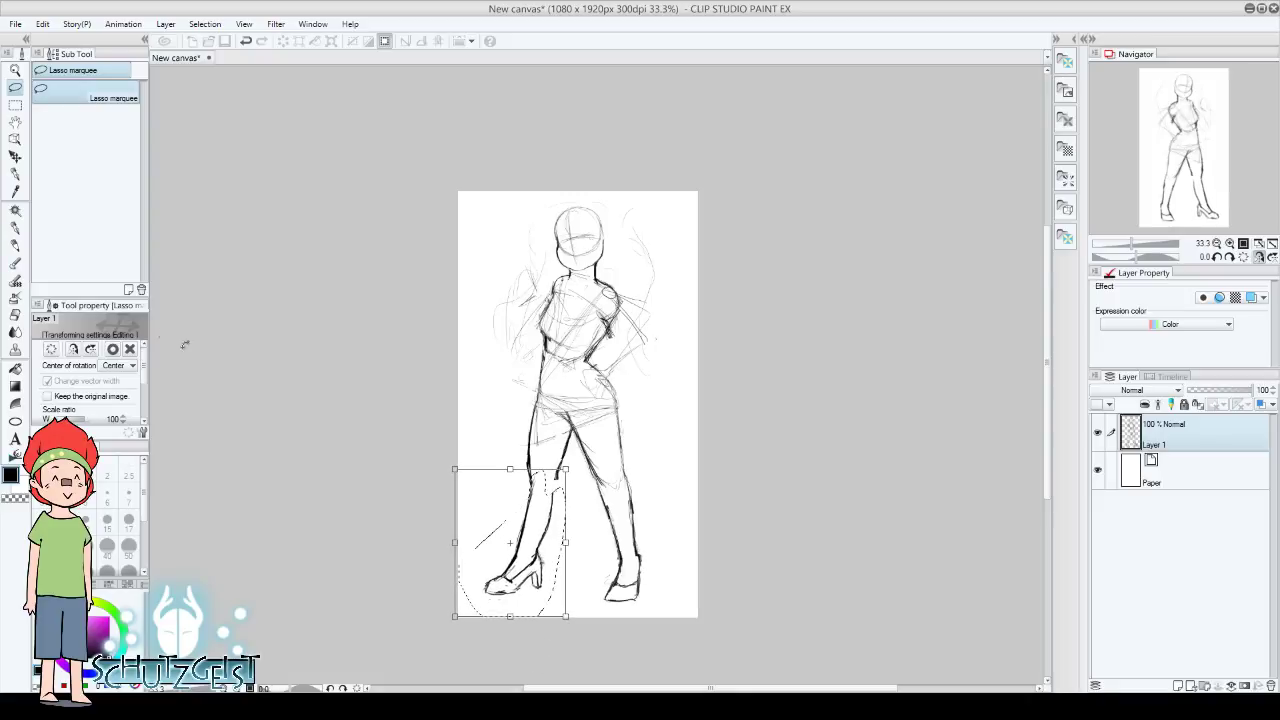
left_click(112, 349)
Erase the doubled line near the left knee with the Hard eraser
key("e")
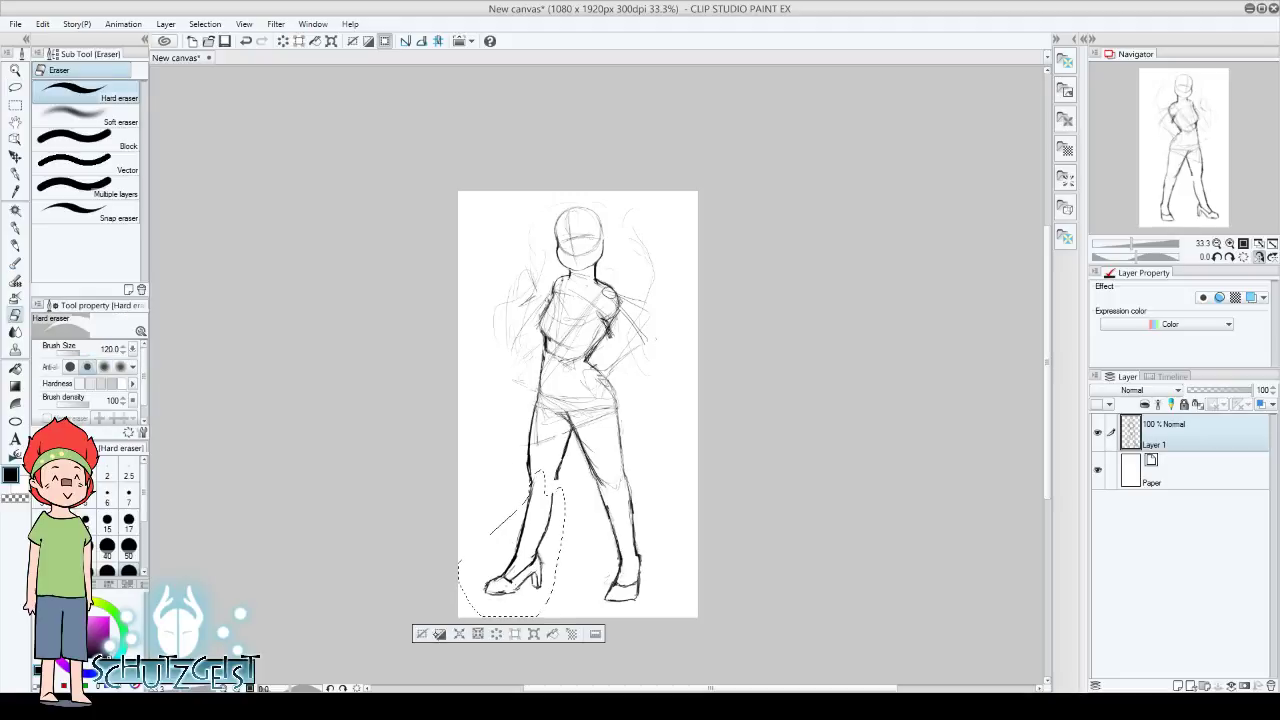
key("ctrl+d")
left_click_drag(536, 508, 528, 472)
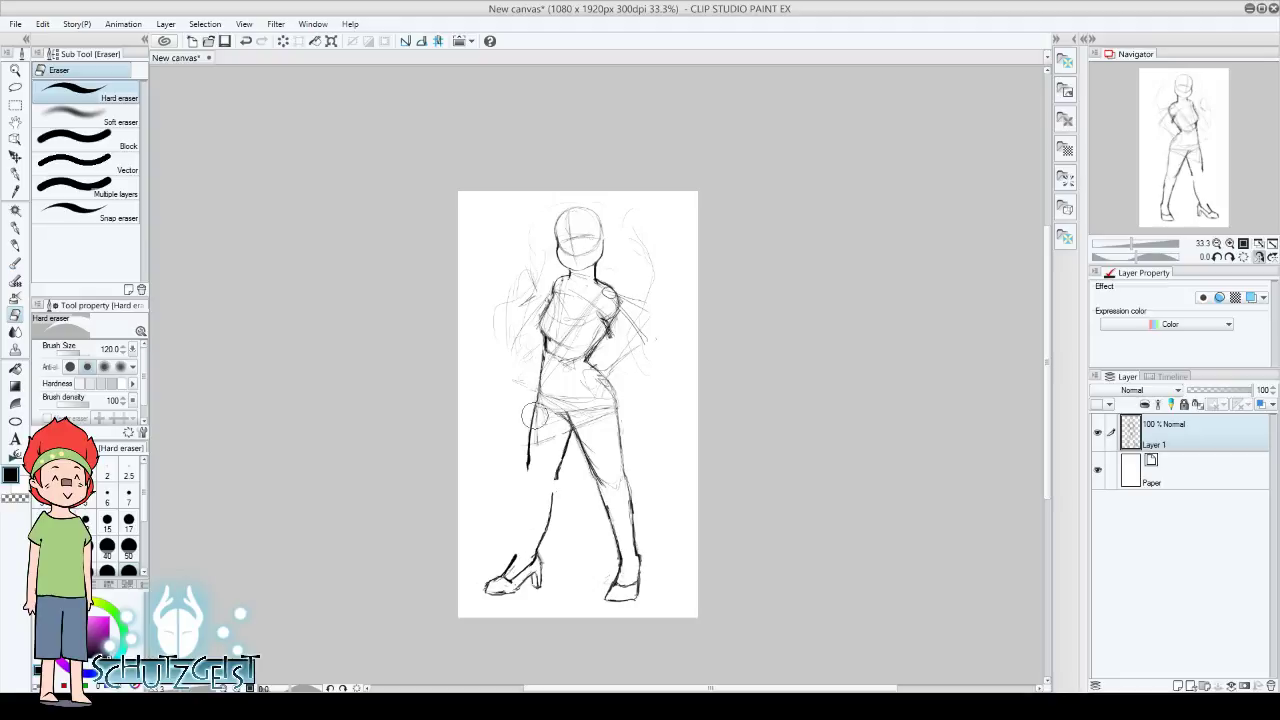
left_click(15, 244)
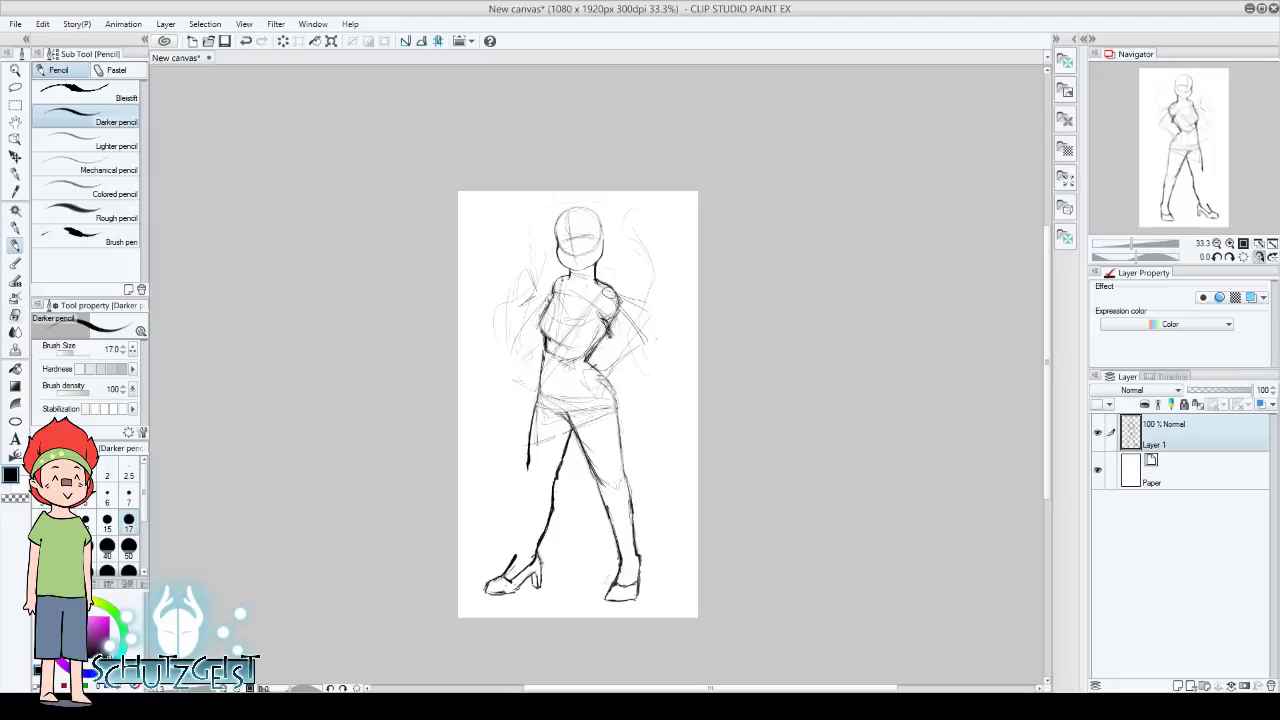
key("e")
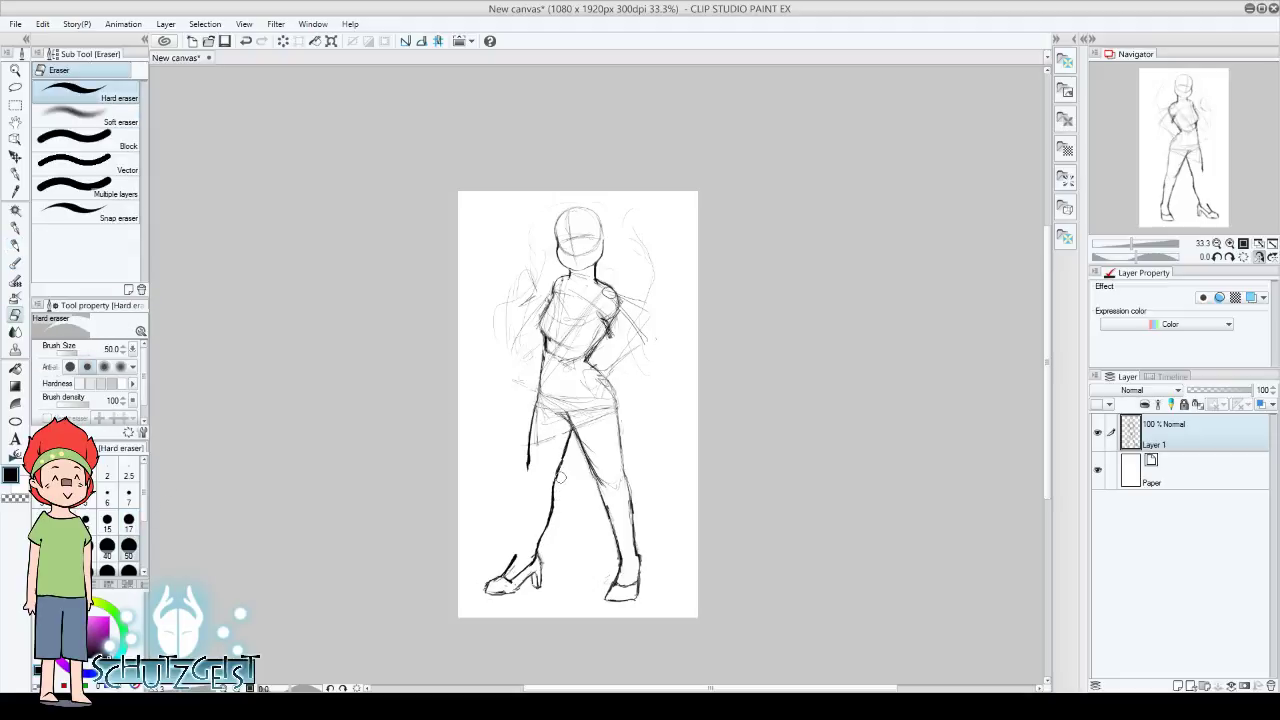
left_click(15, 245)
Mirror the view and darken the right leg's outer contour down to the shoe
left_click(1250, 258)
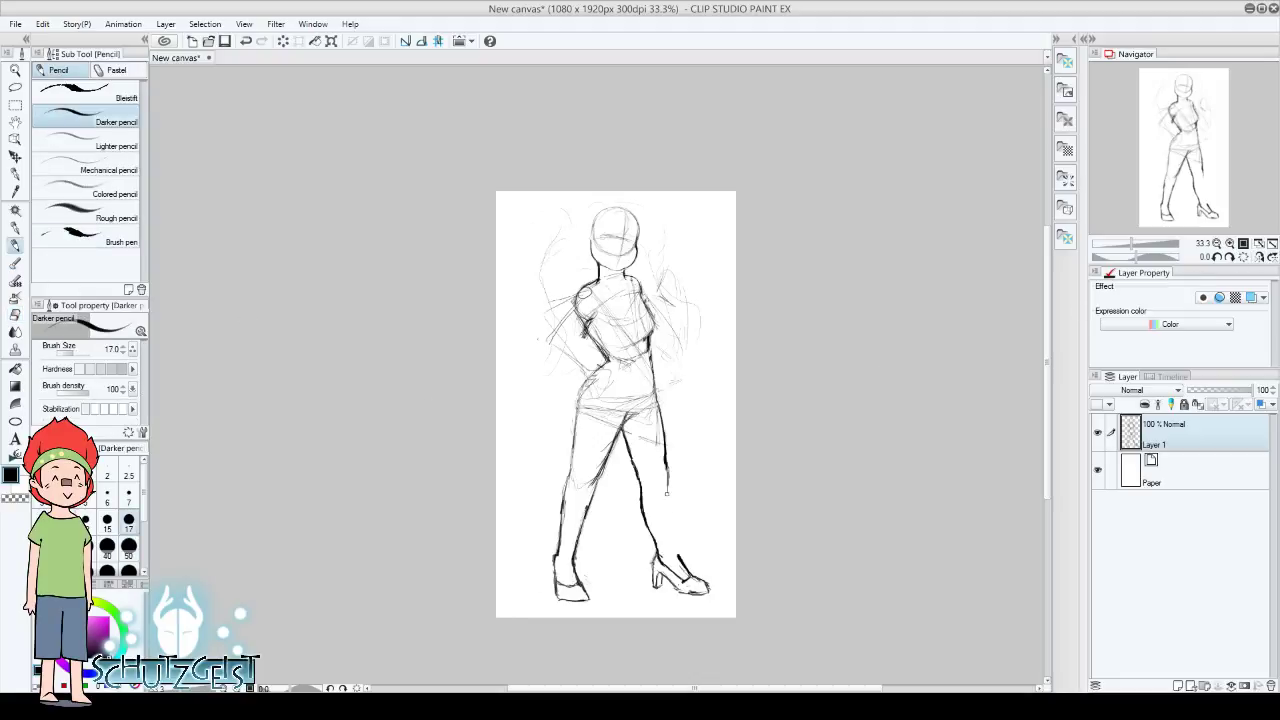
left_click_drag(667, 490, 678, 555)
left_click_drag(668, 508, 680, 554)
left_click_drag(664, 476, 672, 524)
left_click_drag(664, 468, 670, 494)
Lasso the thigh, reposition it with a transform, confirm, and deselect
left_click(15, 87)
mouse_move(560, 440)
left_mouse_down()
mouse_move(700, 500)
mouse_move(548, 447)
left_mouse_up()
left_click(641, 538)
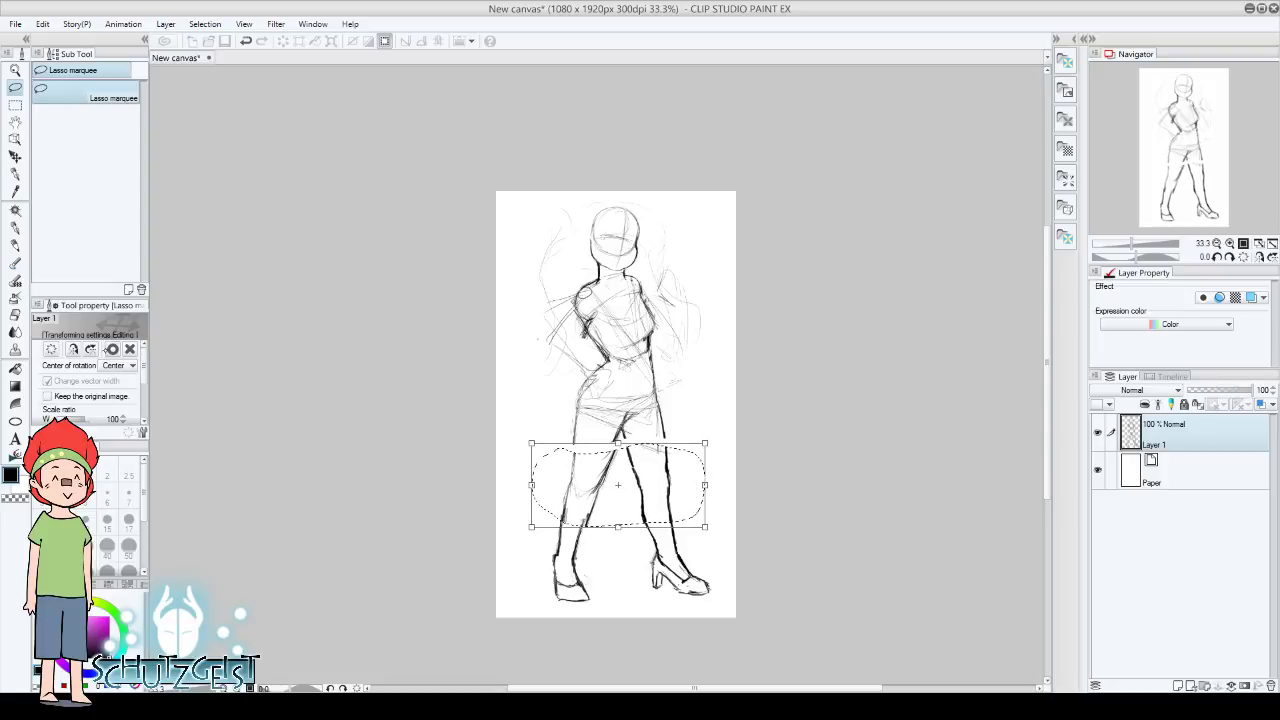
key("Return")
key("ctrl+d")
Pencil the upper thighs and left leg, erase faint strays, and mirror-check the pose
key("p")
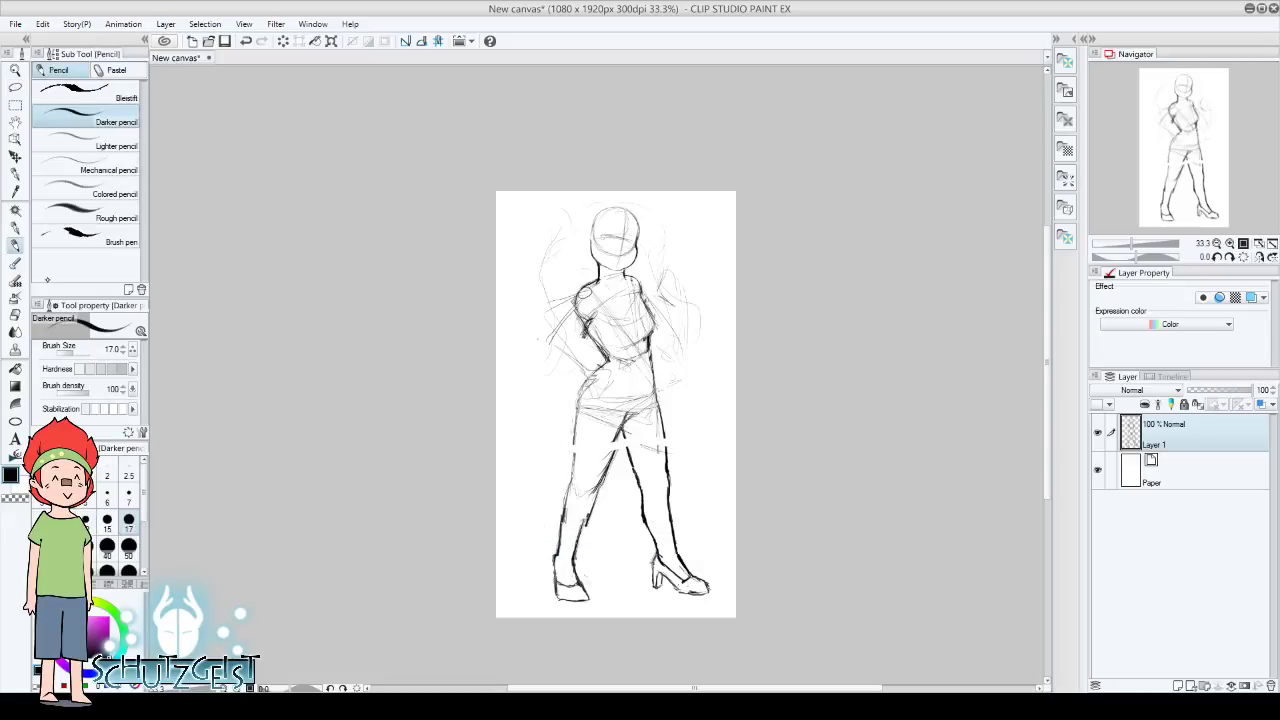
mouse_move(612, 430)
left_mouse_down()
mouse_move(612, 460)
mouse_move(628, 448)
mouse_move(668, 460)
left_mouse_up()
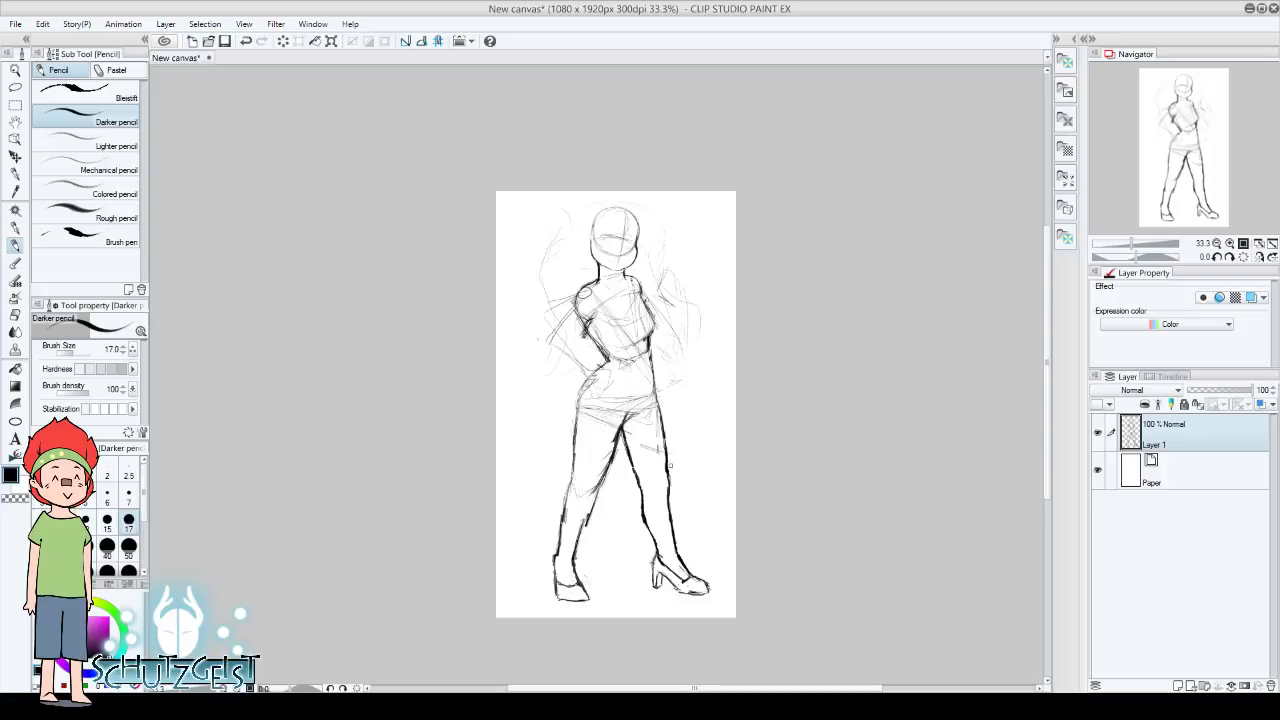
key("e")
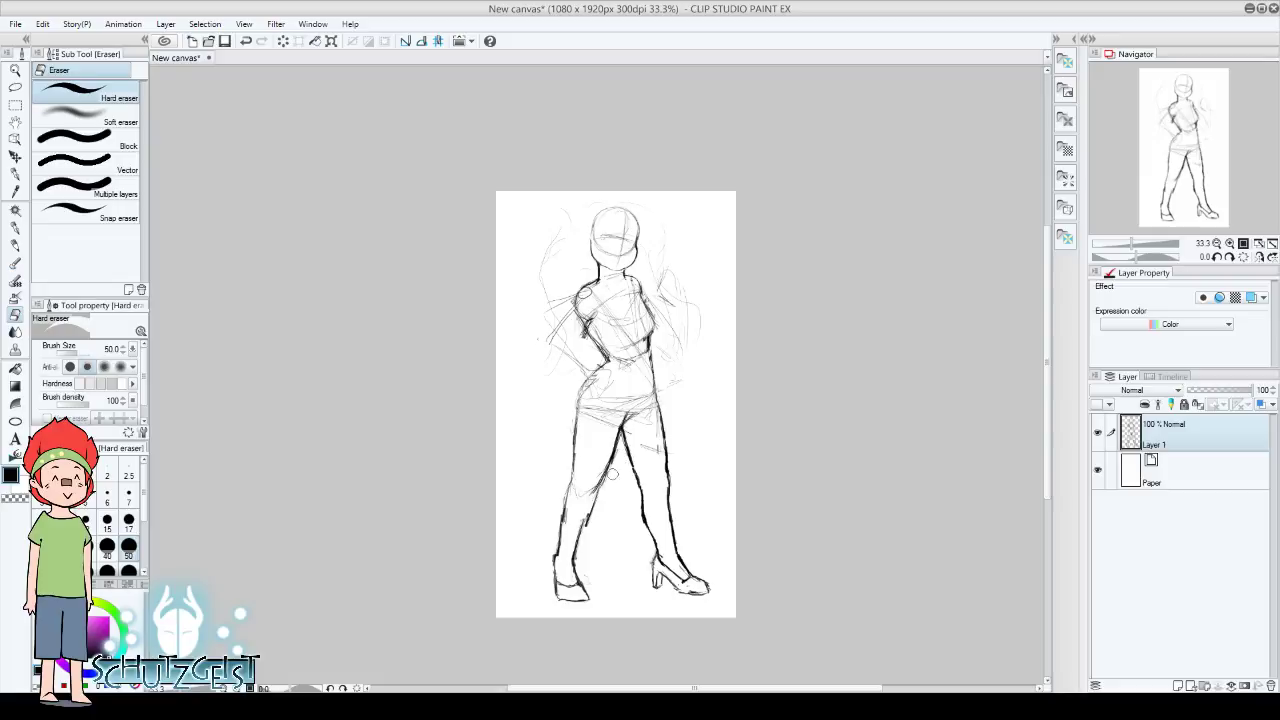
left_click_drag(640, 450, 653, 457)
left_click_drag(590, 520, 568, 515)
key("p")
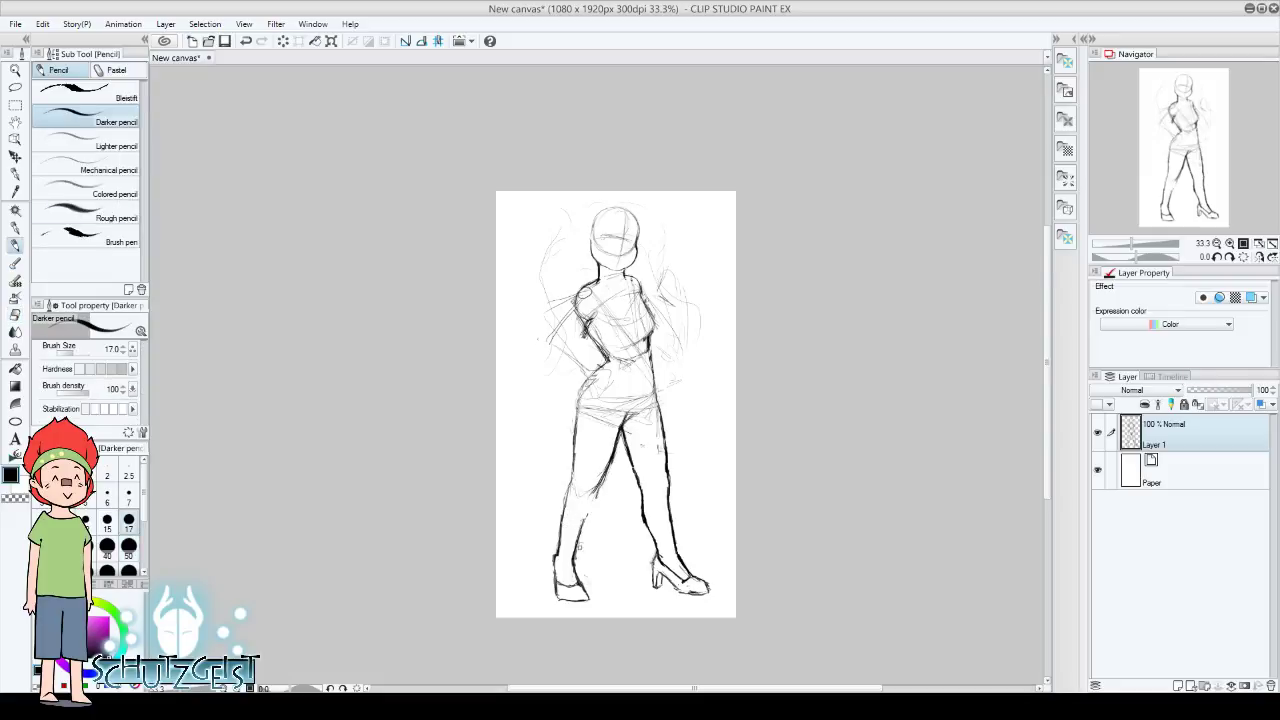
left_click_drag(578, 532, 601, 486)
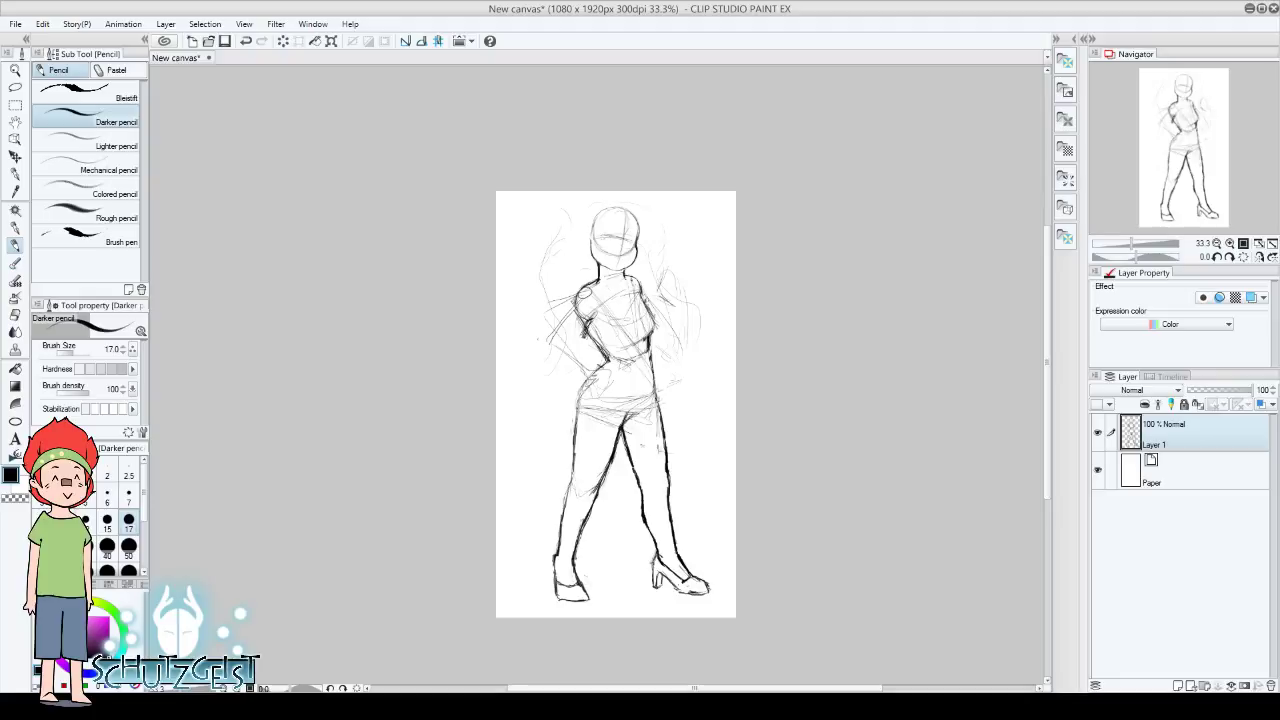
left_click(1258, 257)
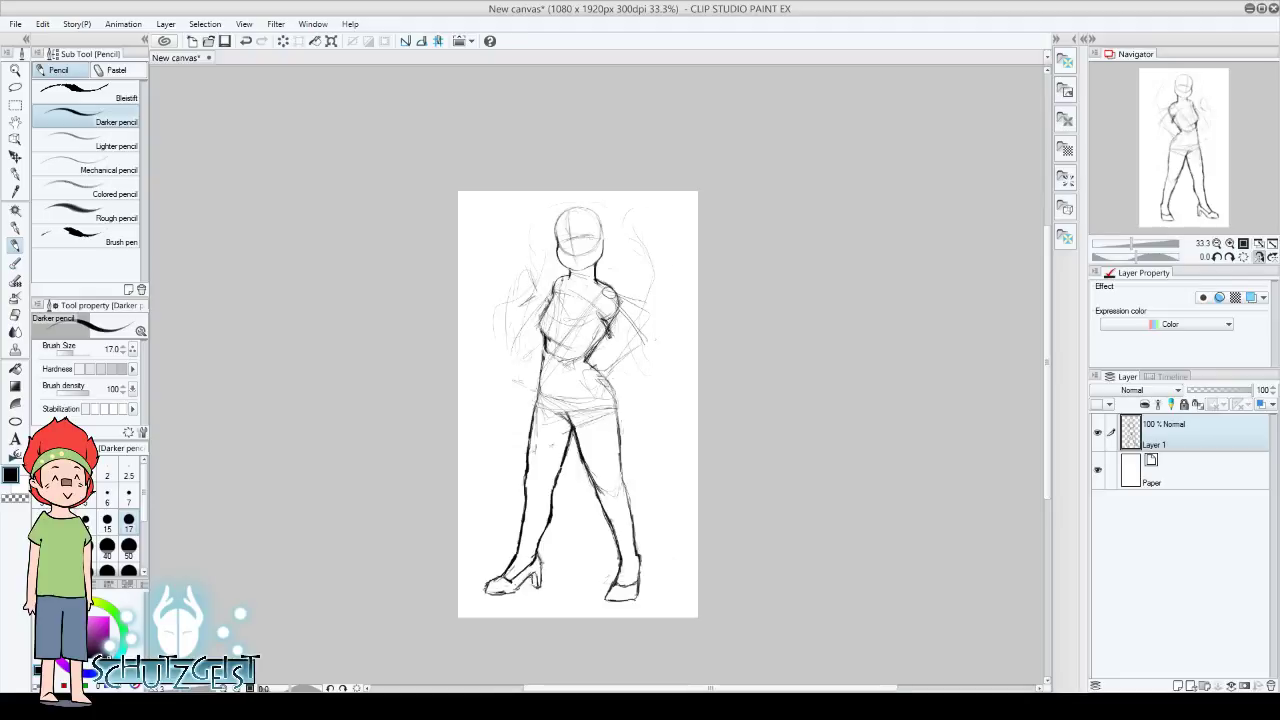
key("h")
key("h")
key("h")
key("h")
key("h")
key("h")
Erase stray marks on the right heel, then thicken and trim the heel
left_click(1272, 256)
left_click(1272, 256)
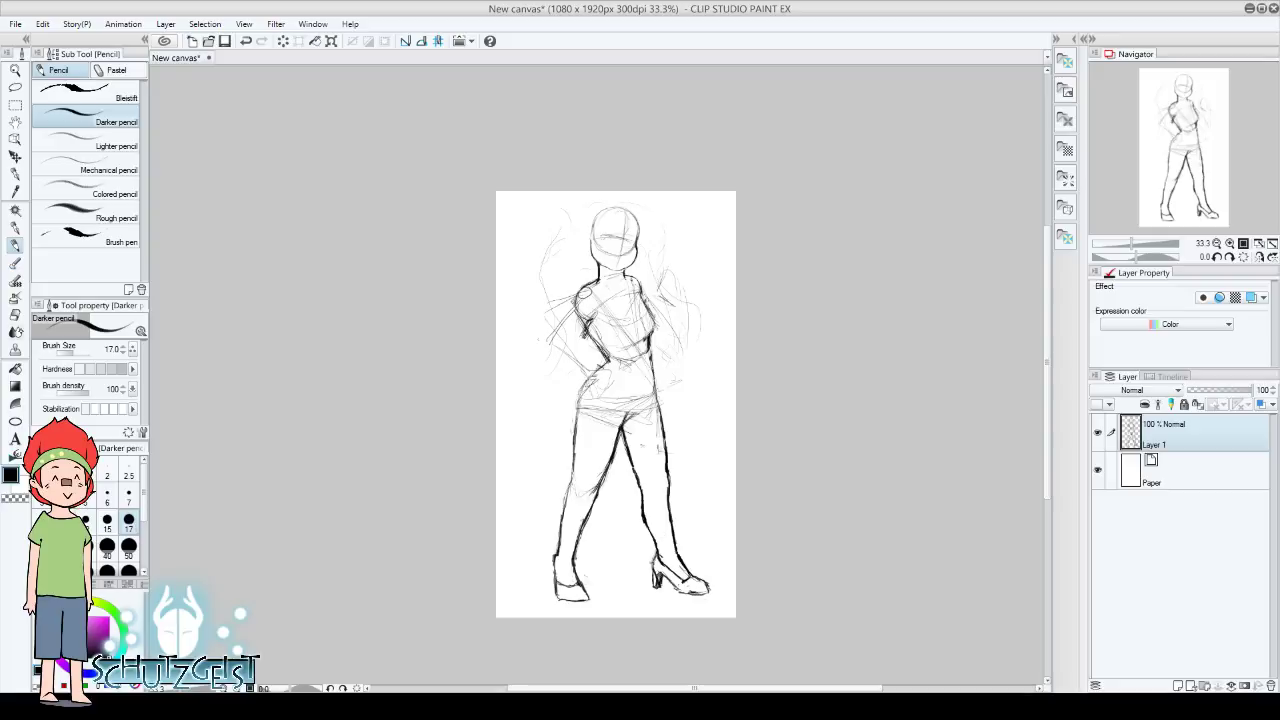
left_click(15, 331)
left_click(15, 314)
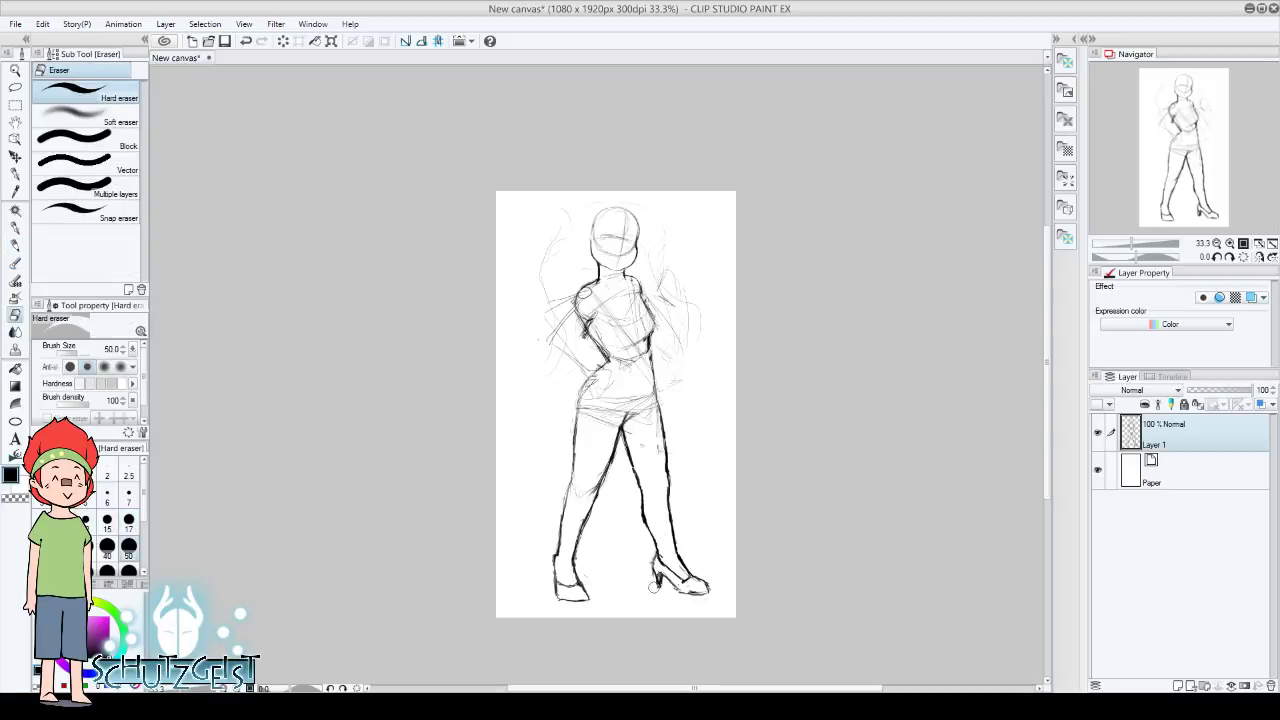
left_click_drag(656, 586, 655, 576)
key("p")
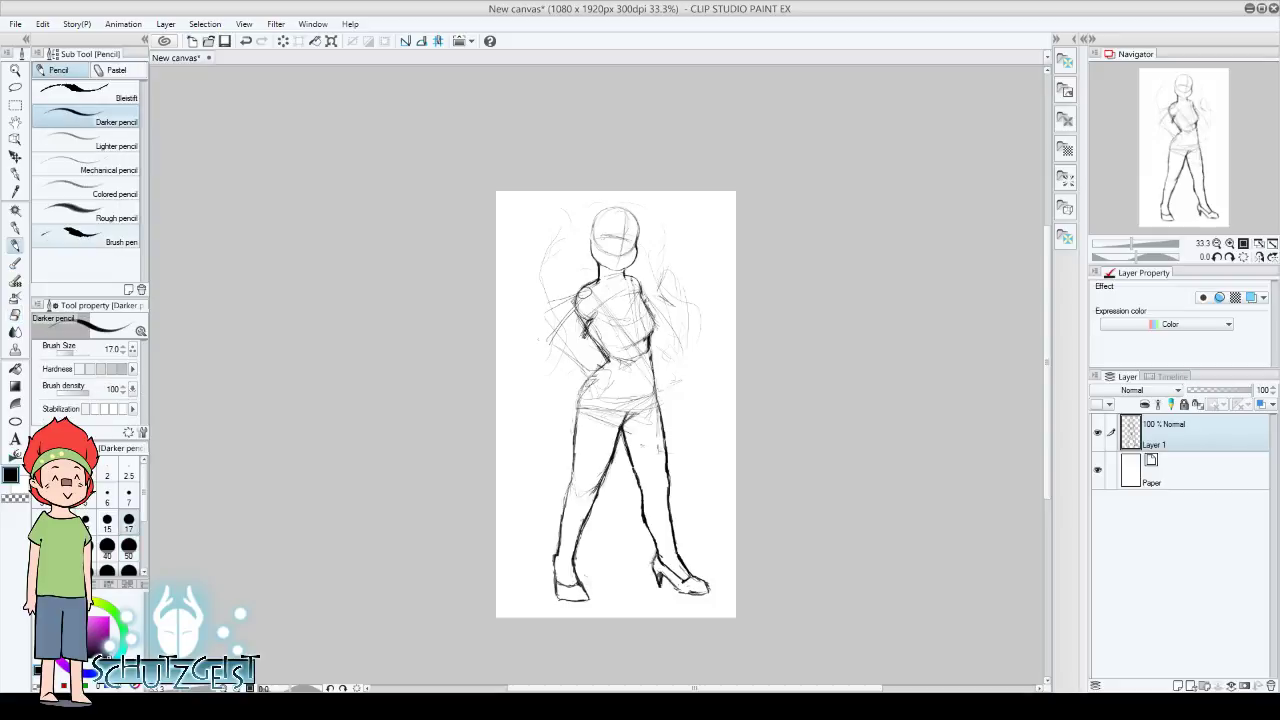
left_click_drag(654, 572, 660, 590)
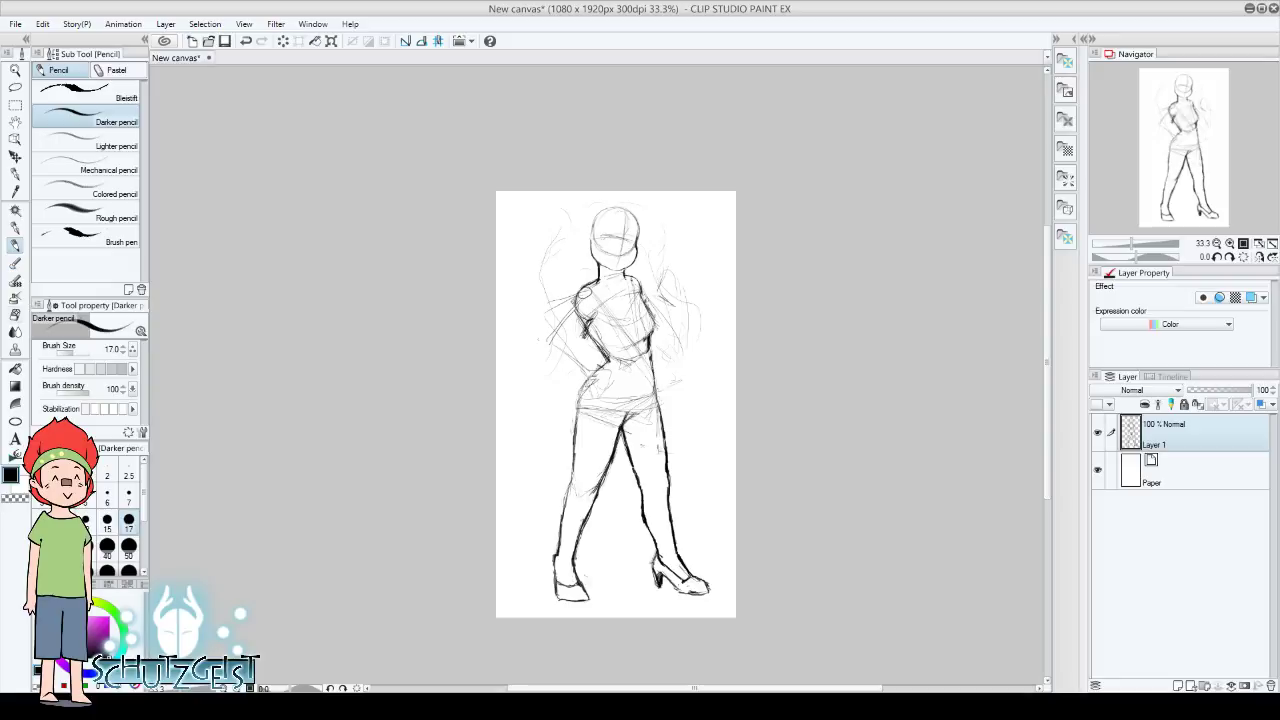
key("e")
left_click_drag(655, 566, 660, 588)
Draw a line down the back of the right leg and flip the view upside down
key("p")
key("e")
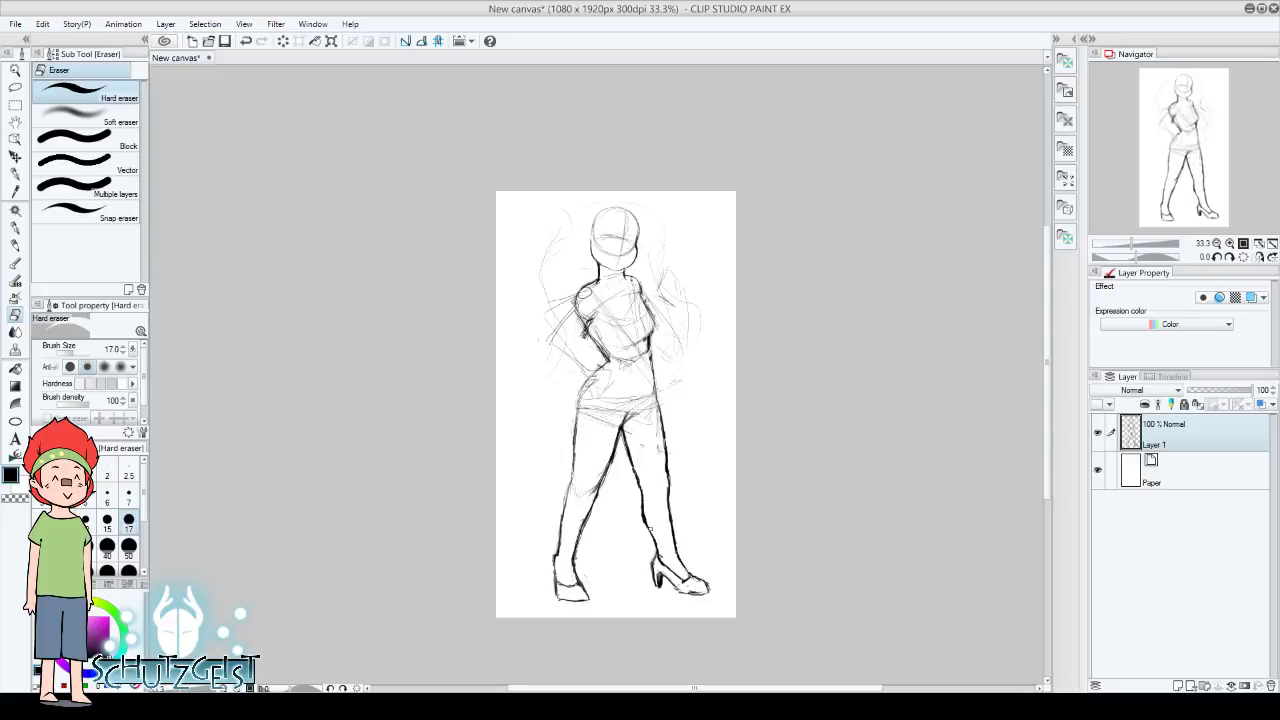
key("p")
left_click_drag(640, 483, 658, 550)
key("e")
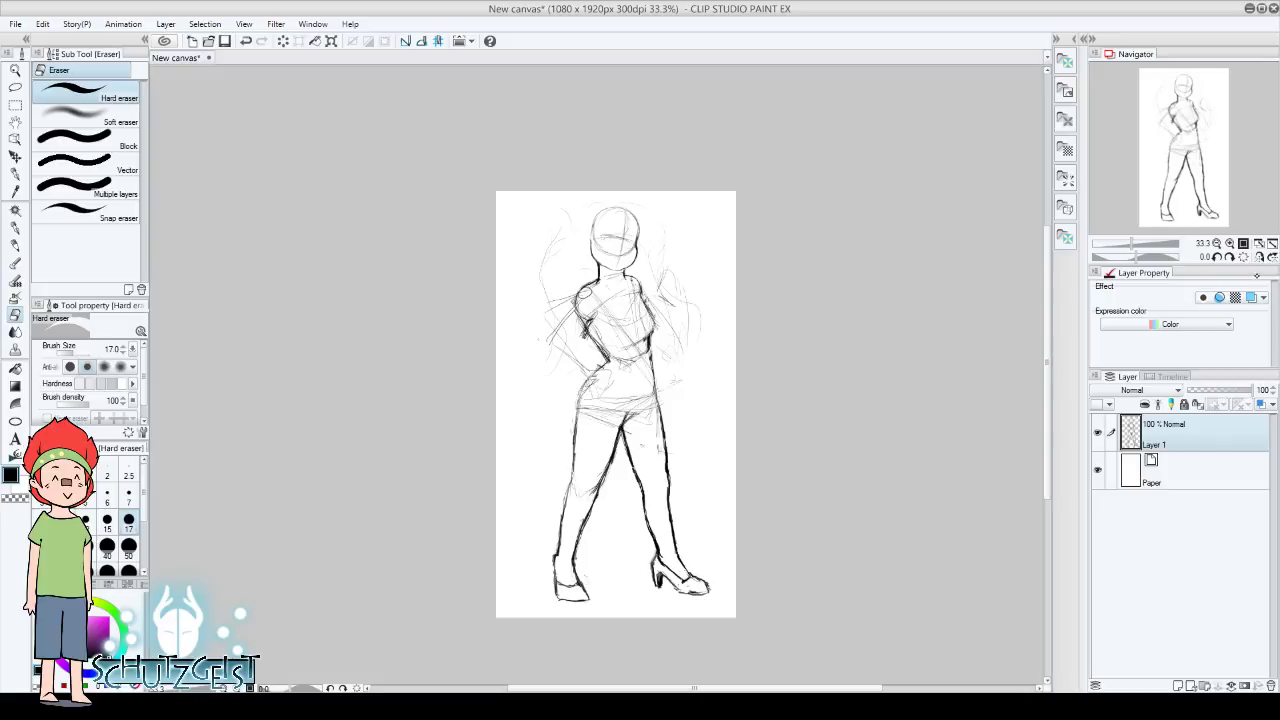
left_click(1260, 257)
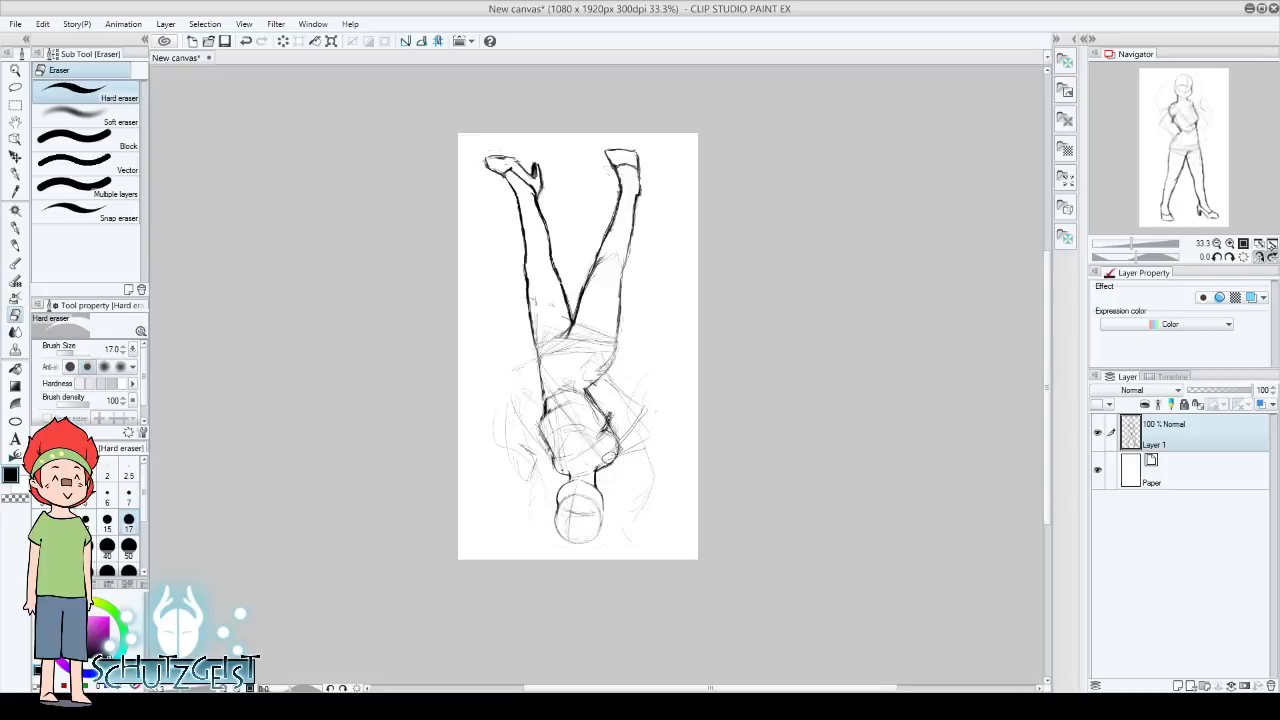
Restore the view, erase faint lines beside the left thigh, and add an inner-thigh line
left_click(1272, 257)
left_click(1272, 257)
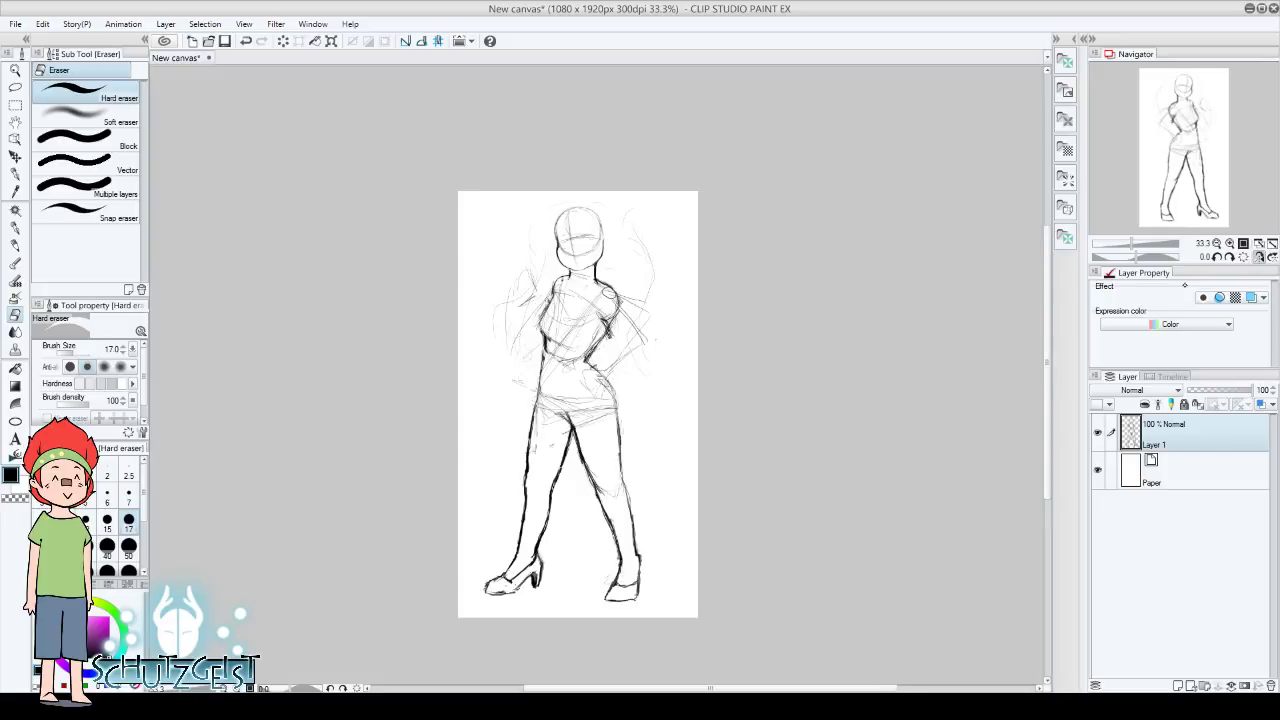
left_click_drag(536, 538, 550, 519)
key("p")
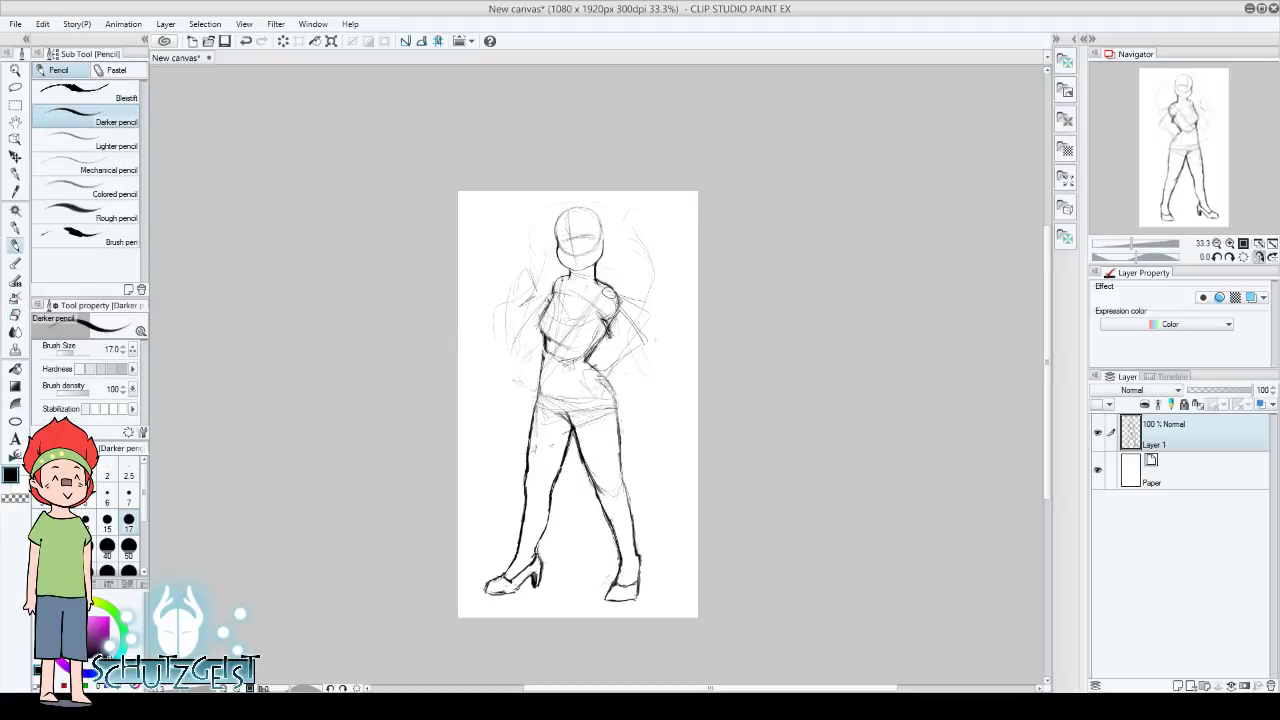
mouse_move(544, 532)
left_mouse_down()
mouse_move(568, 432)
mouse_move(534, 428)
mouse_move(528, 466)
mouse_move(536, 410)
left_mouse_up()
Erase the faint strokes on the outer and inner left thigh
left_click(15, 314)
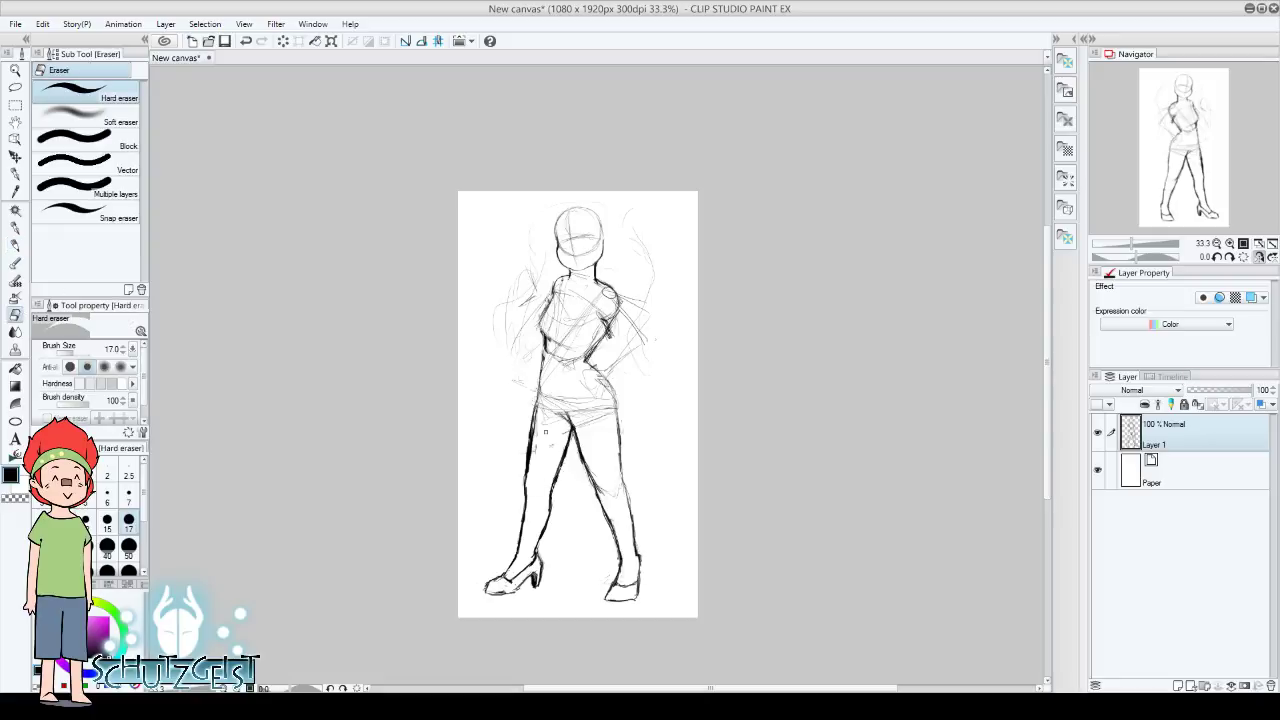
mouse_move(528, 434)
left_mouse_down()
mouse_move(524, 468)
mouse_move(524, 457)
left_mouse_up()
left_click_drag(574, 452, 588, 480)
key("p")
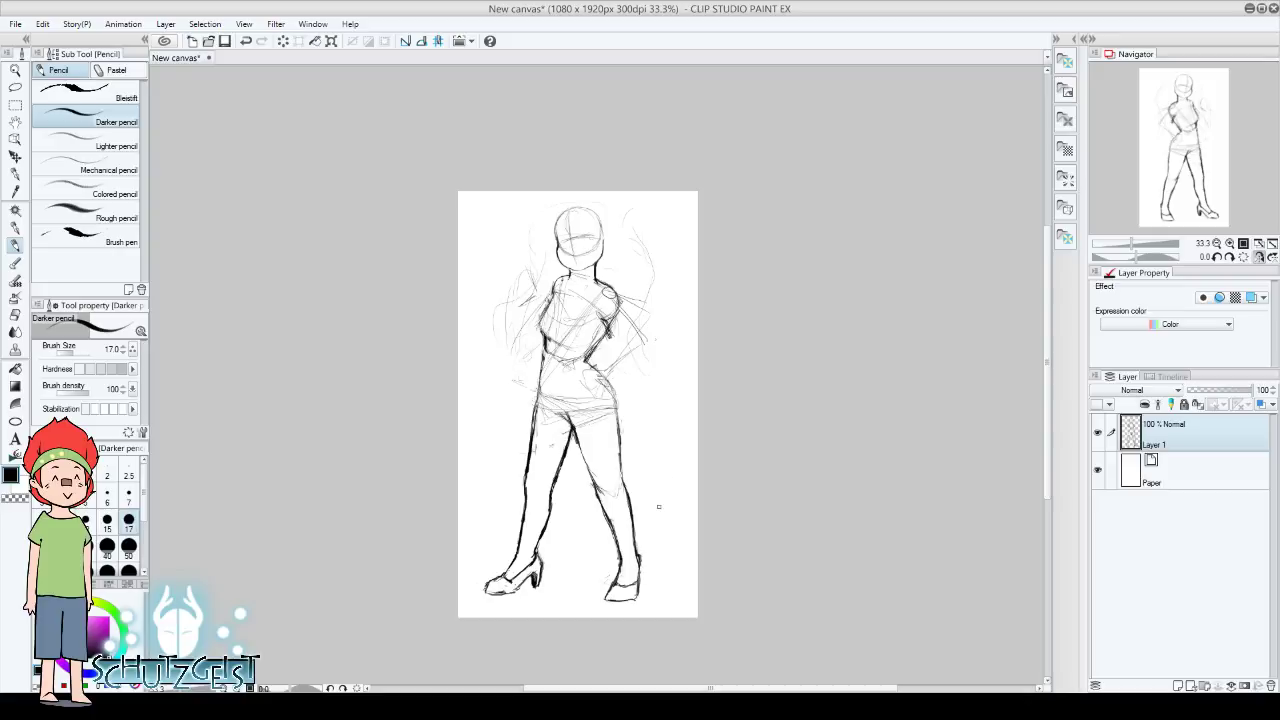
key("e")
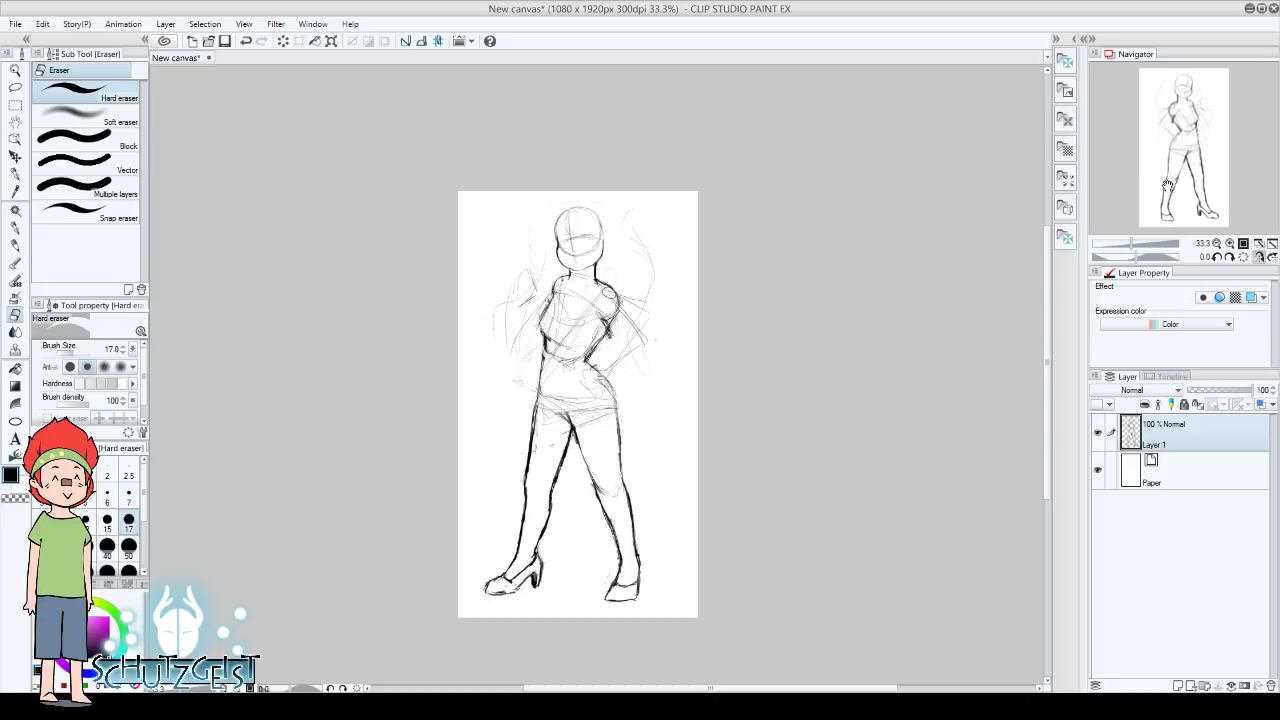
Enlarge the Hard eraser to brush size 50, then toggle between pencil and eraser
left_click_drag(1168, 184, 1165, 167)
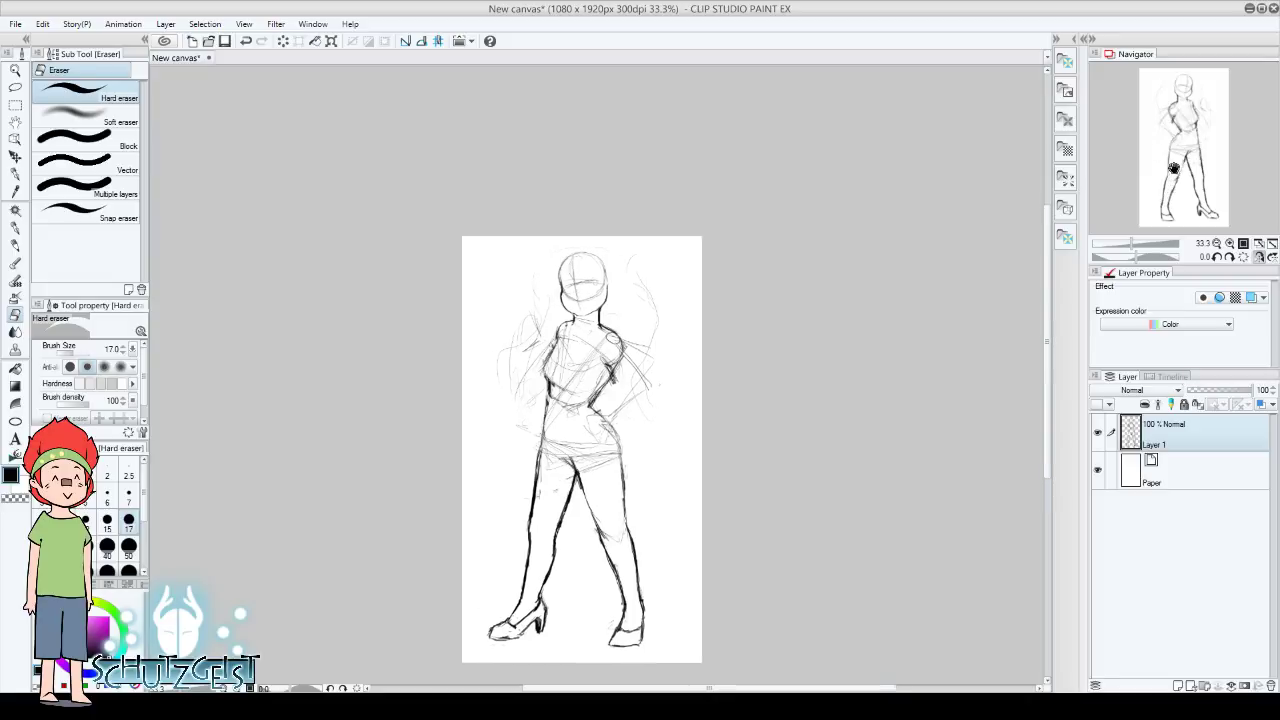
left_click(128, 545)
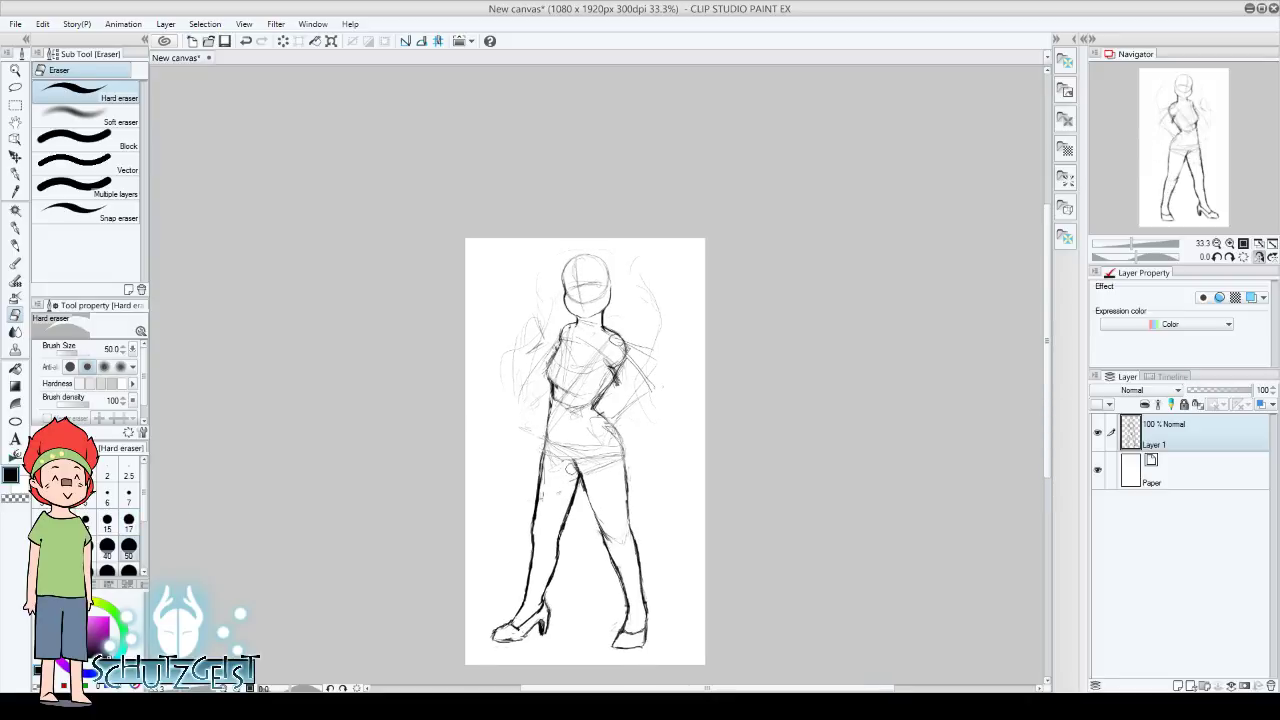
key("p")
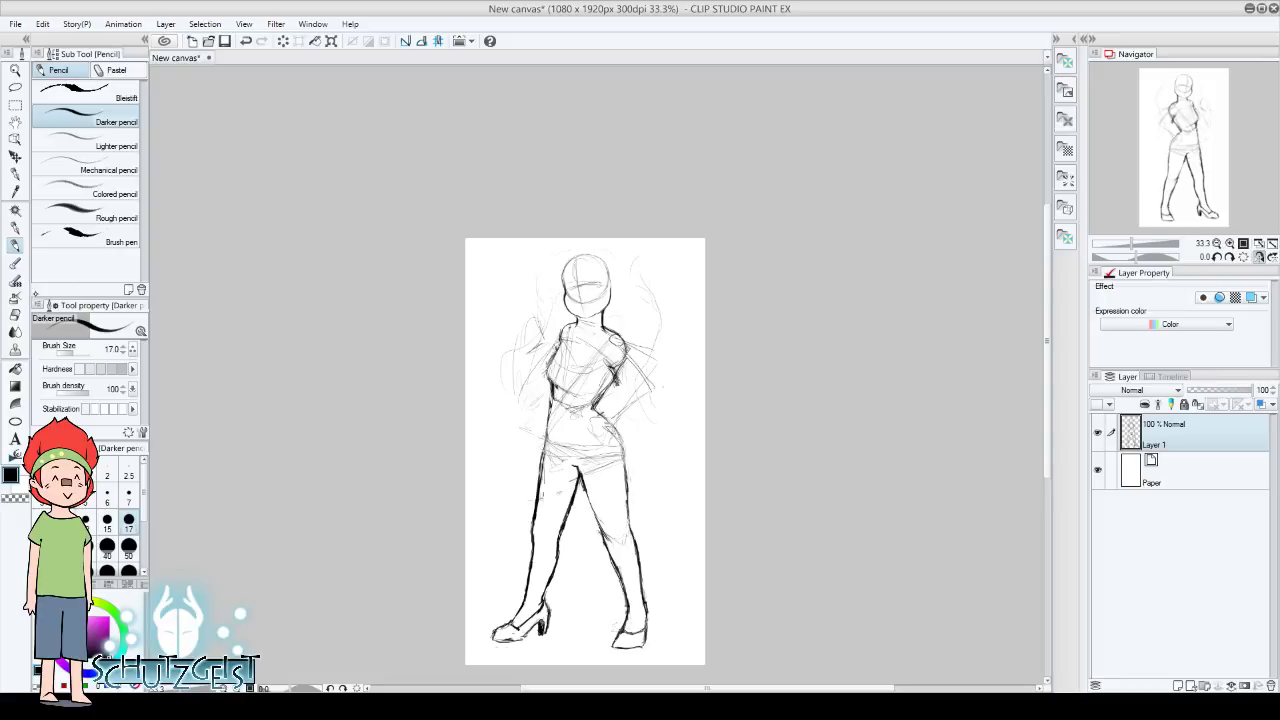
key("e")
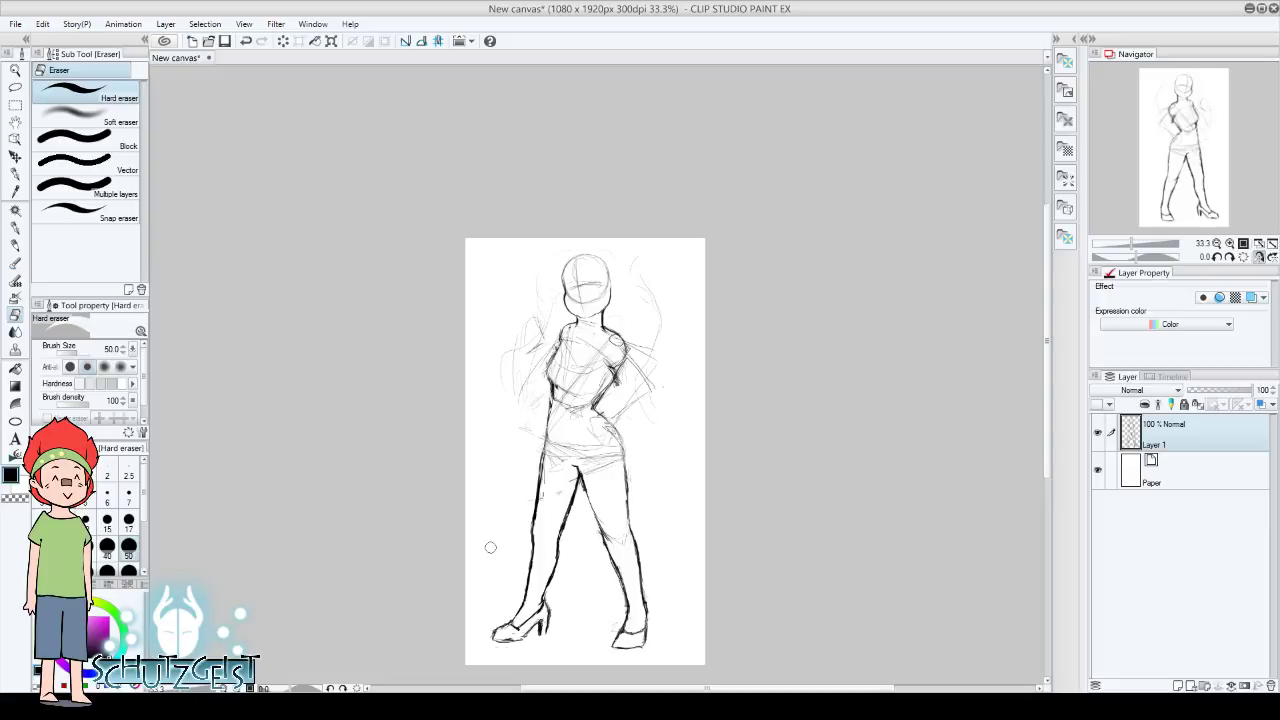
key("p")
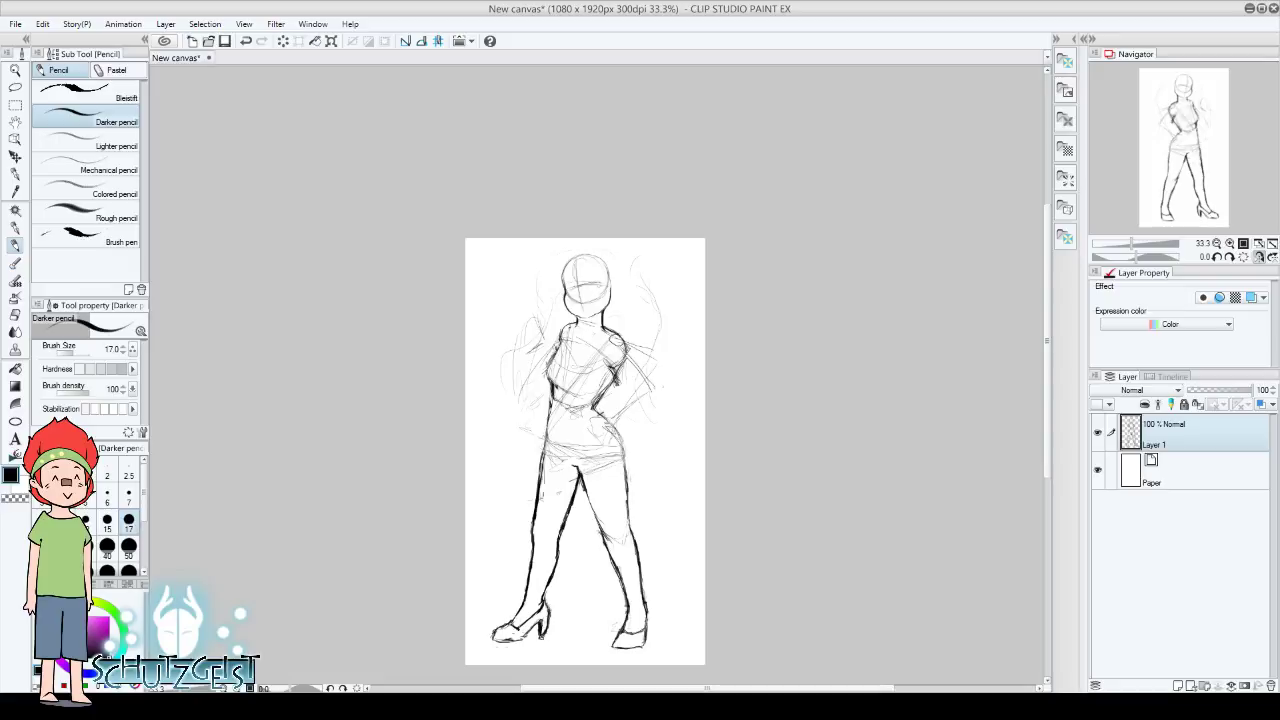
key("e")
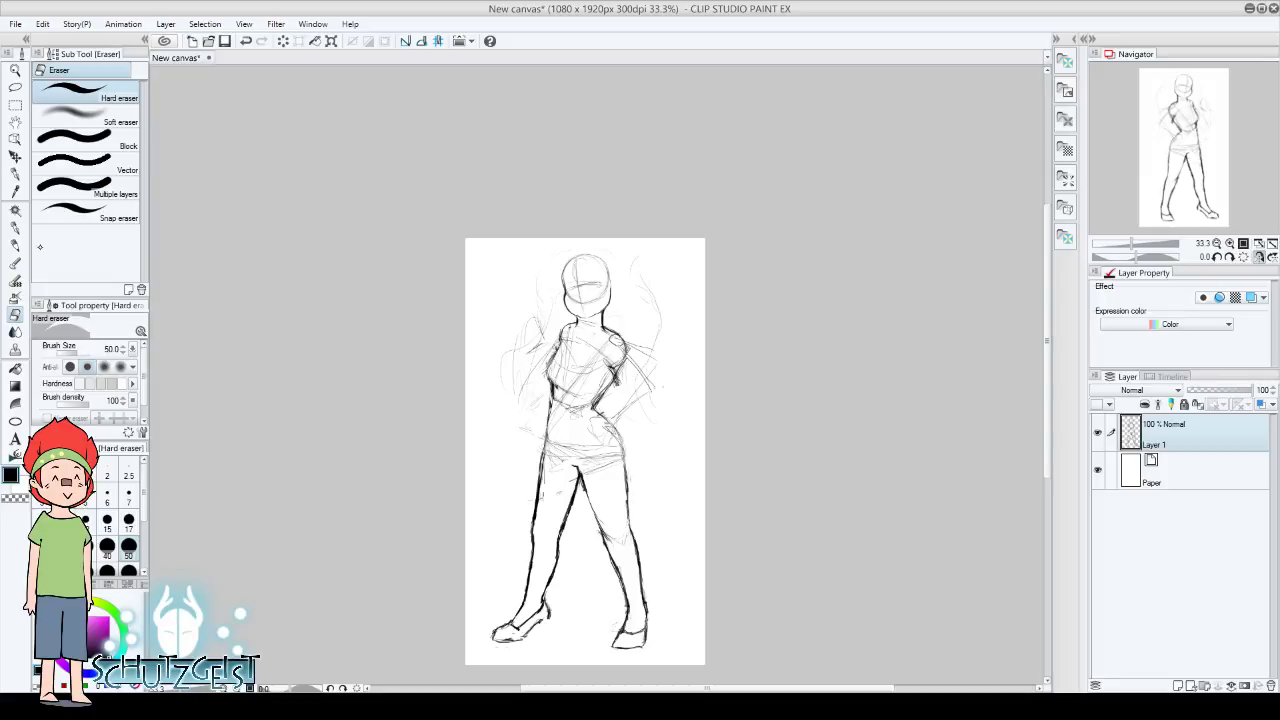
Add a short Darker pencil mark at the front ankle
left_click(15, 245)
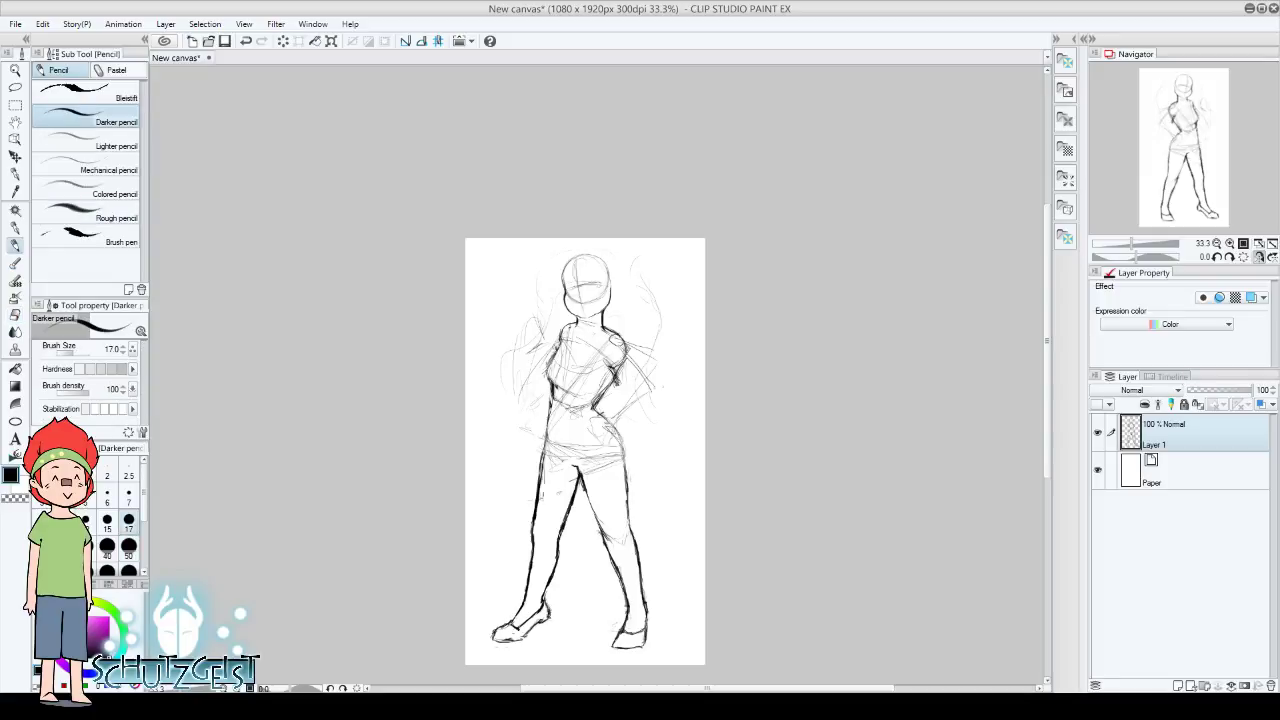
left_click_drag(548, 608, 550, 621)
key("e")
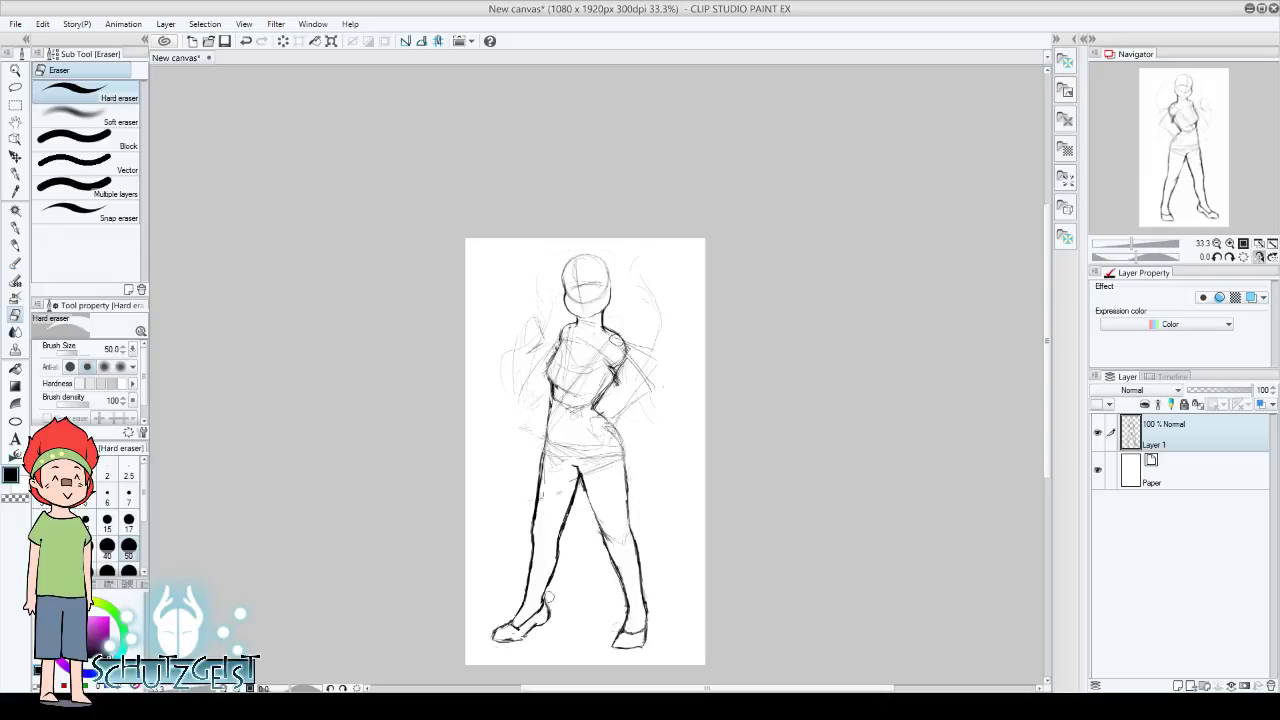
key("p")
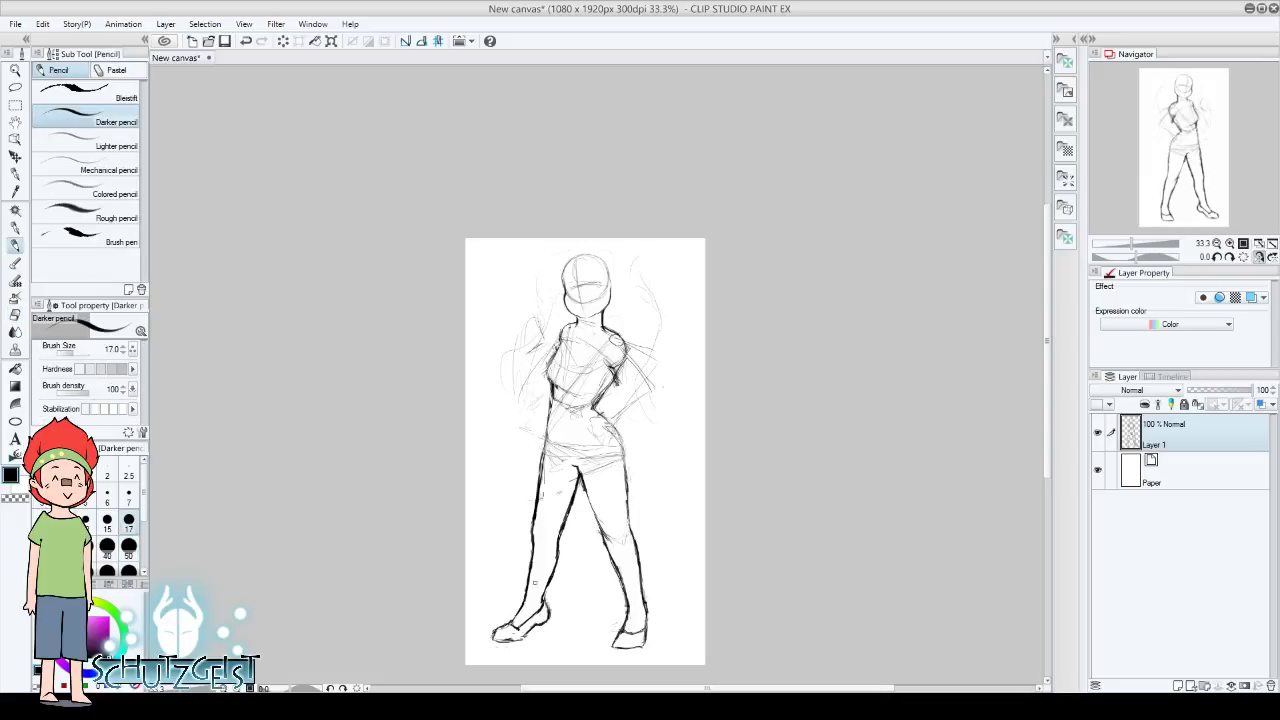
Switch to the eraser and mirror the canvas view left-to-right with Flip horizontal
key("e")
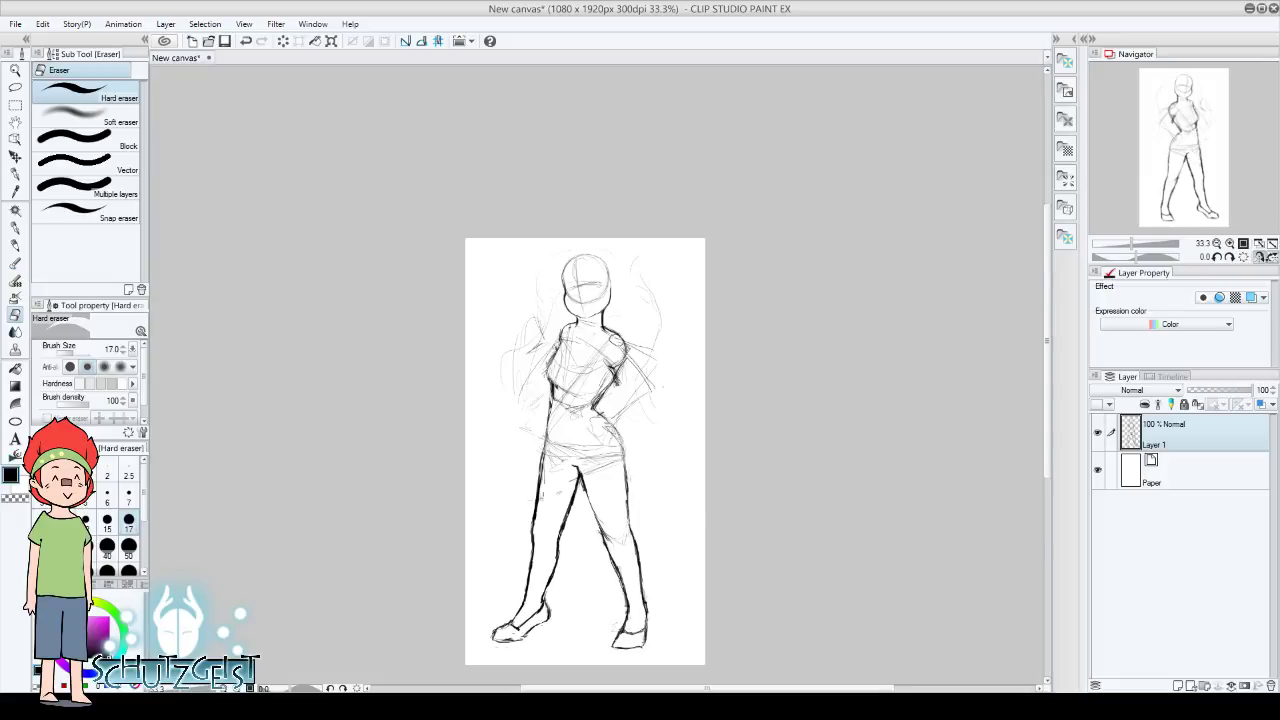
left_click(1271, 256)
left_click(1271, 256)
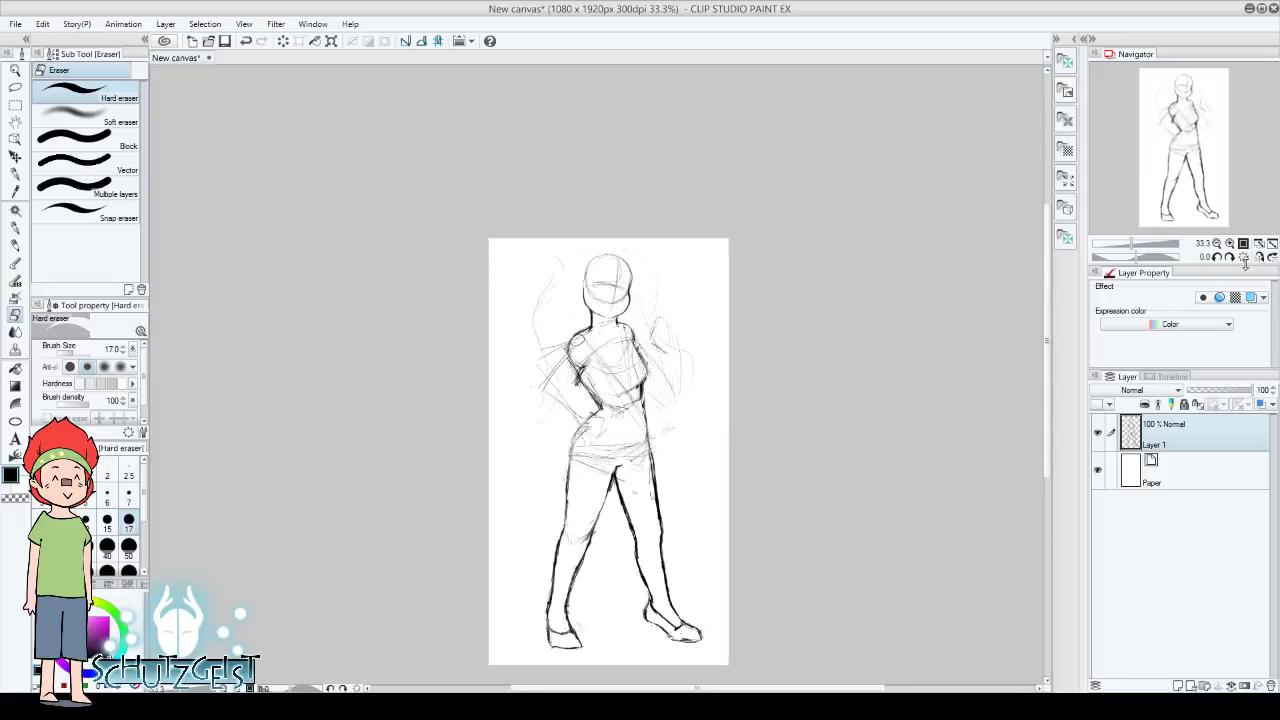
Draw high heels on both shoes with the Darker pencil and Hard eraser
key("p")
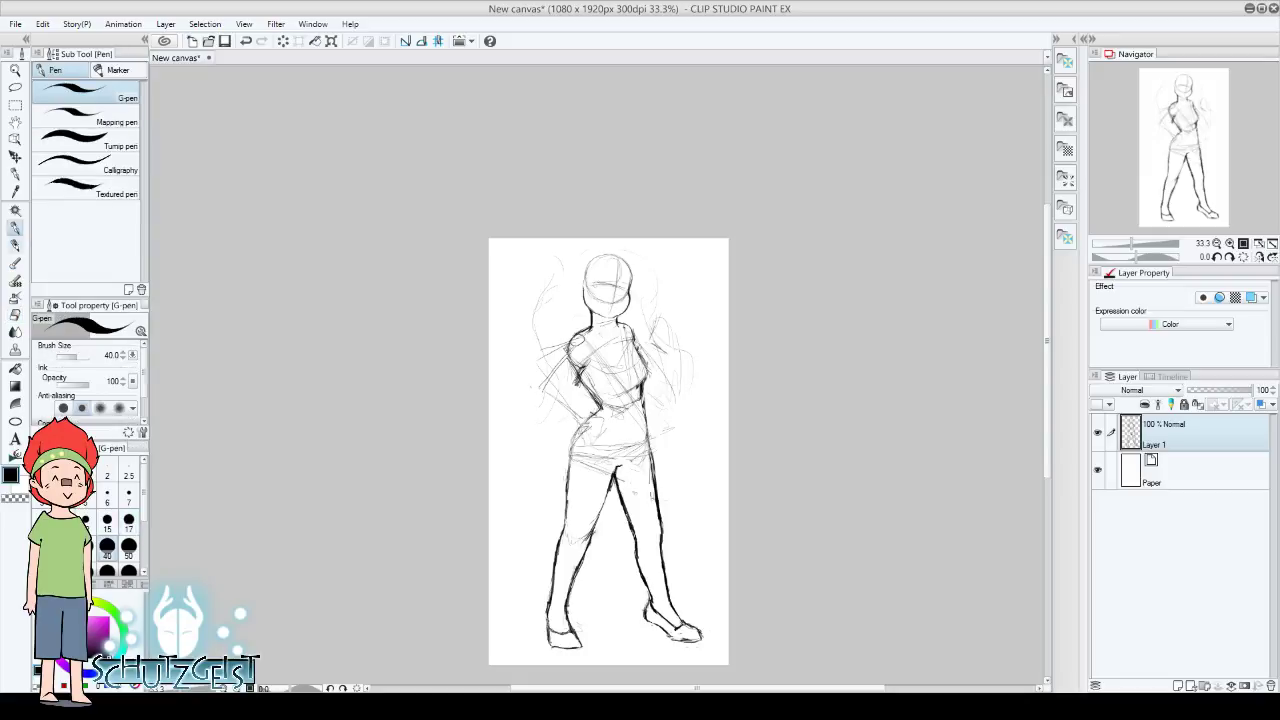
key("p")
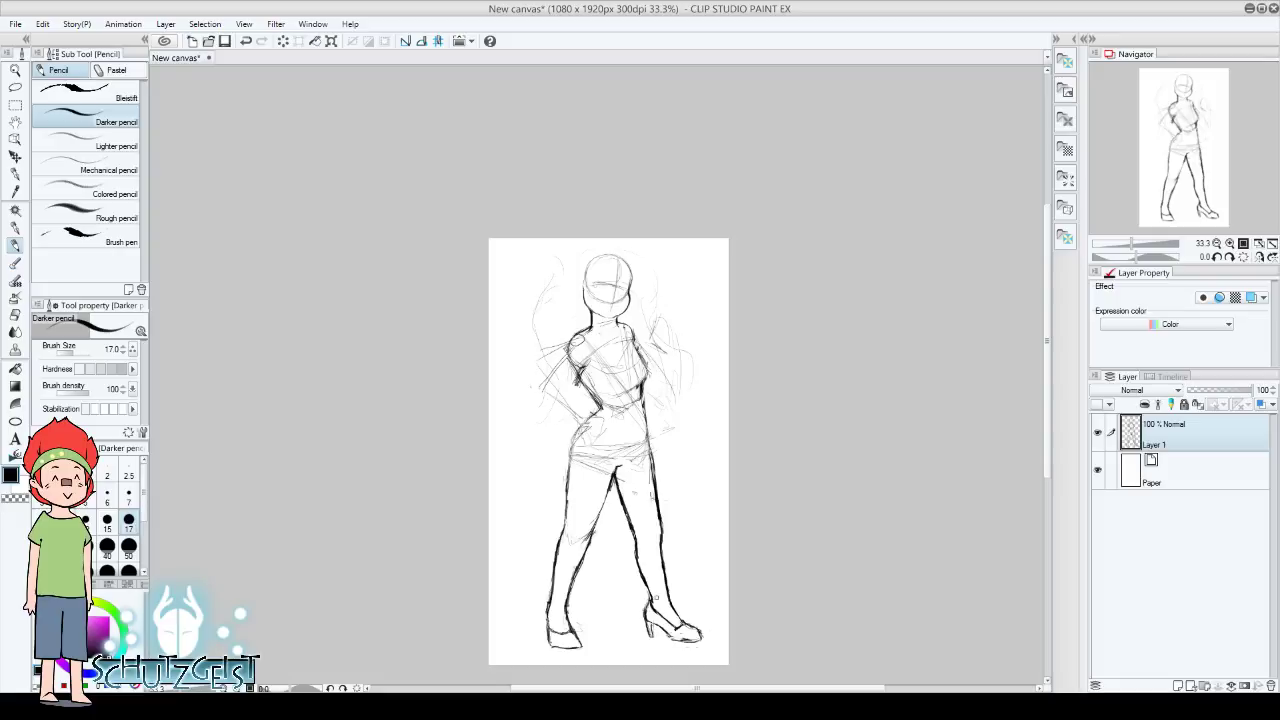
key("e")
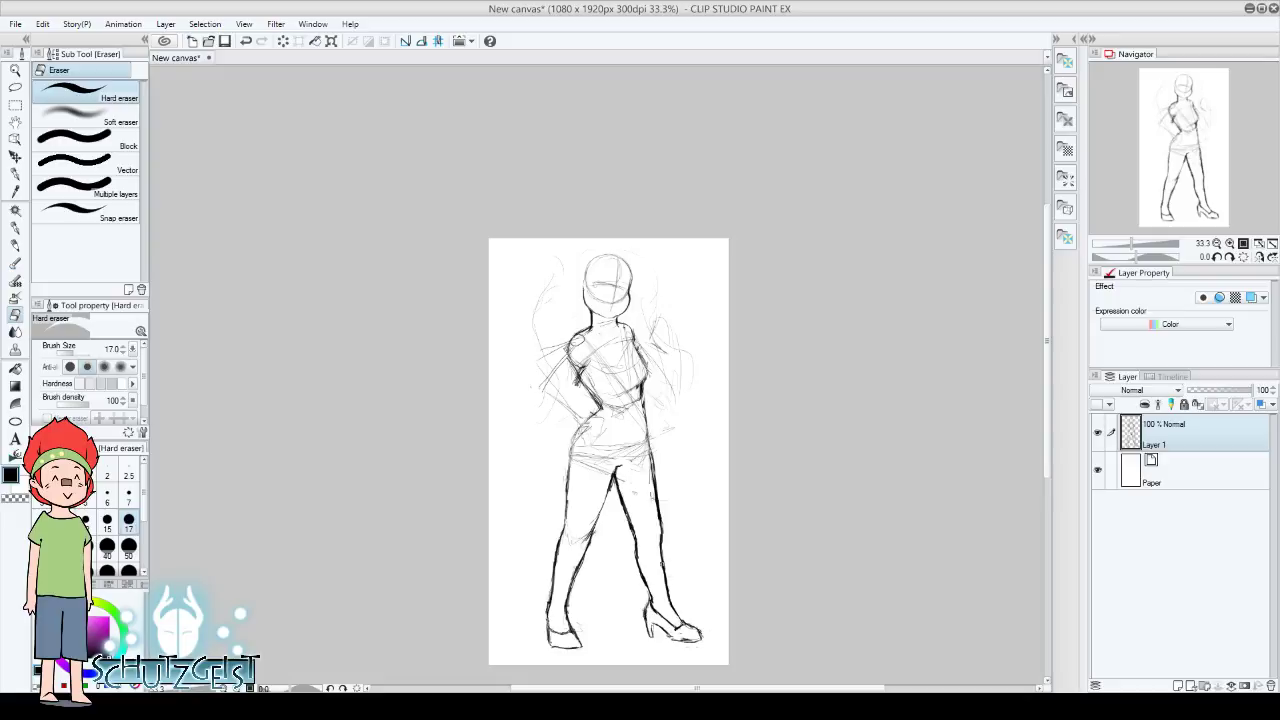
key("p")
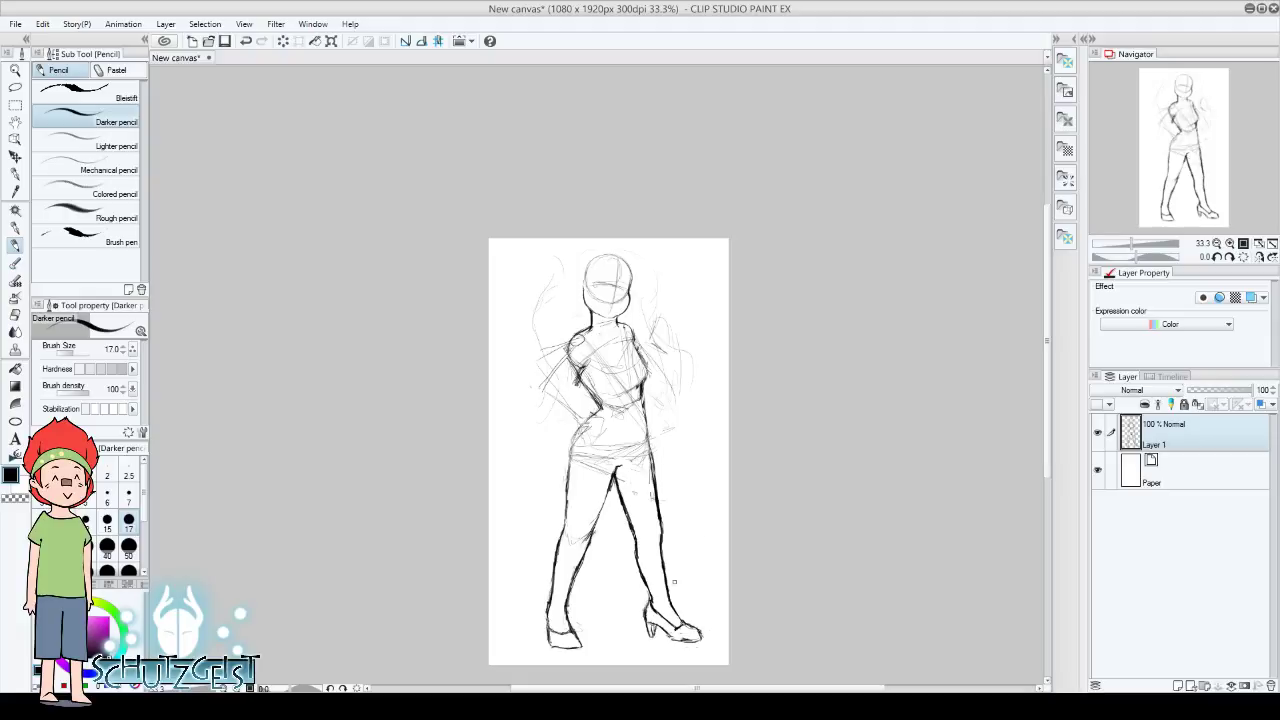
Restore the unmirrored canvas view with the Navigator flip buttons
left_click(1271, 256)
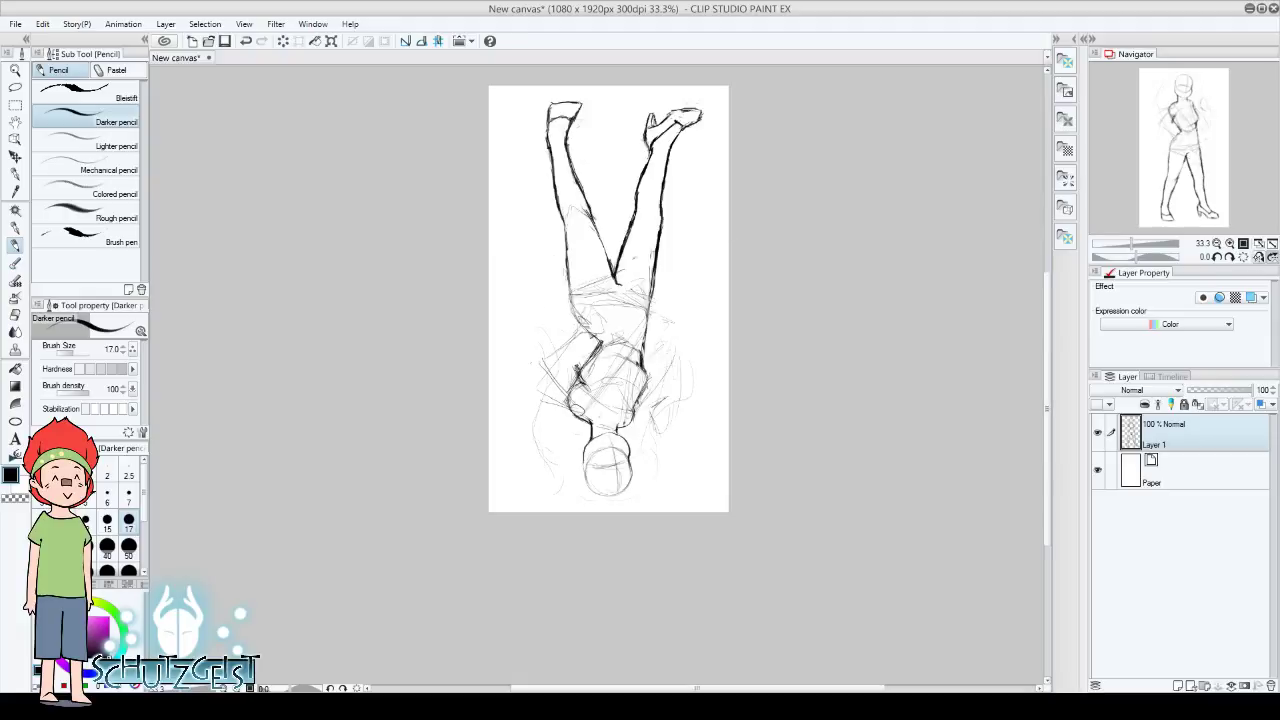
left_click(1271, 256)
left_click(1258, 256)
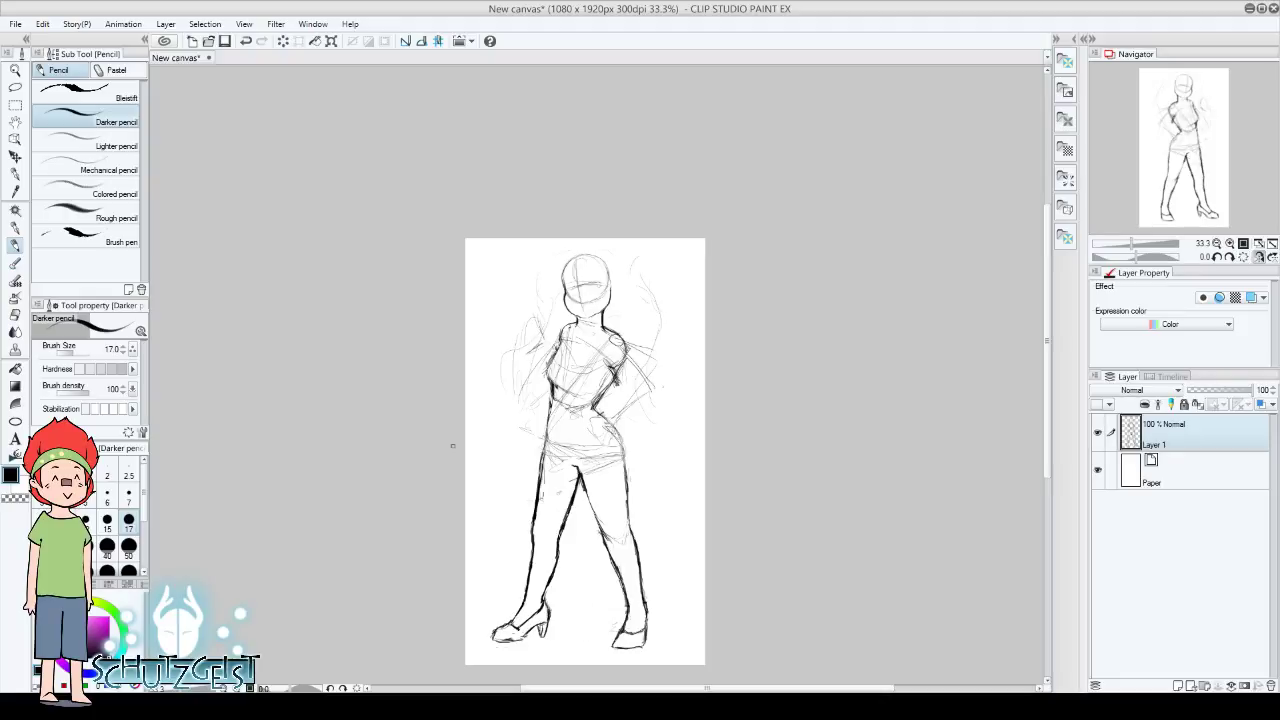
Shade a wedge-like sole under the left shoe, then mirror the view with H
key("e")
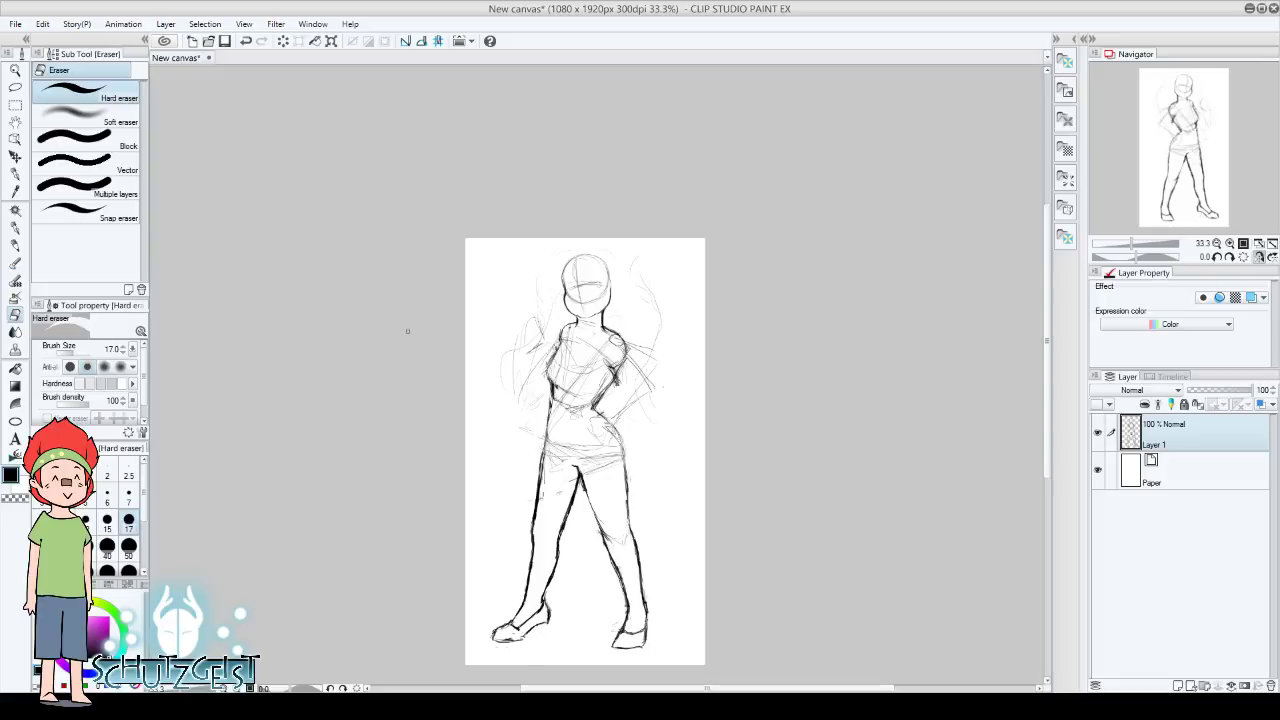
key("p")
mouse_move(528, 636)
left_mouse_down()
mouse_move(548, 622)
mouse_move(533, 641)
mouse_move(544, 638)
left_mouse_up()
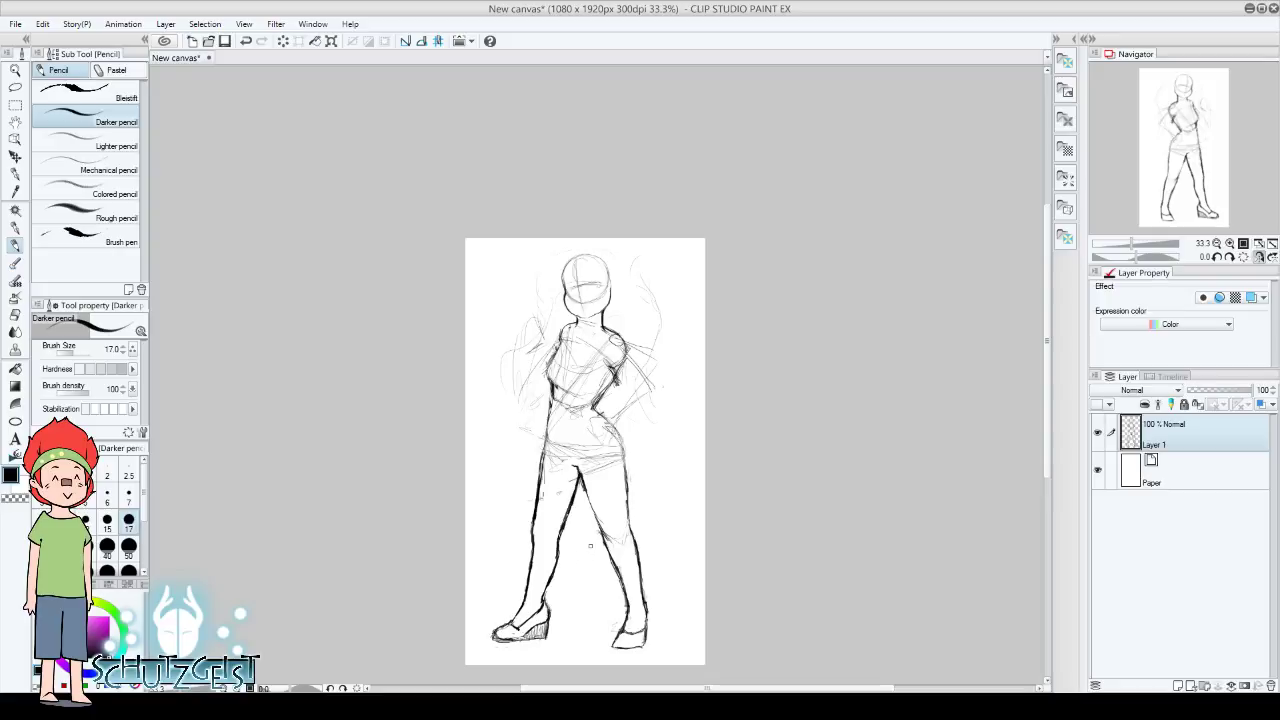
key("h")
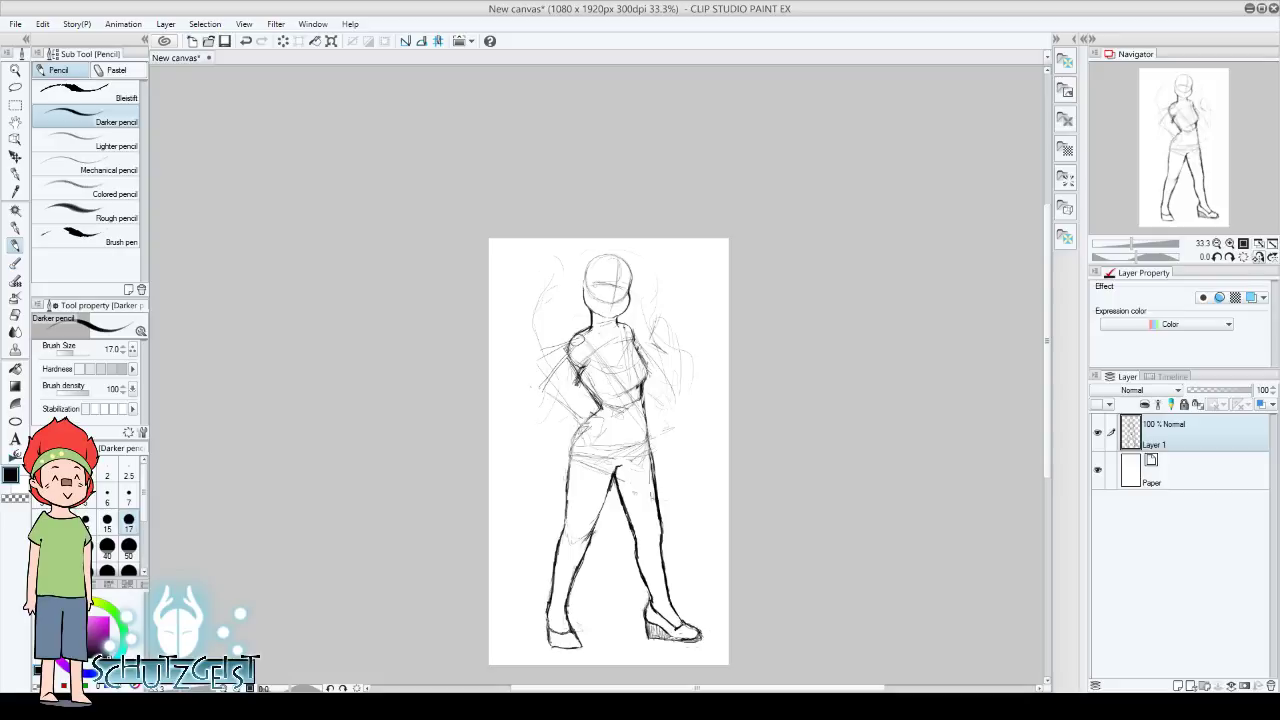
Erase the stray heel lines, redraw a cleaner heel, and unmirror the canvas view
key("e")
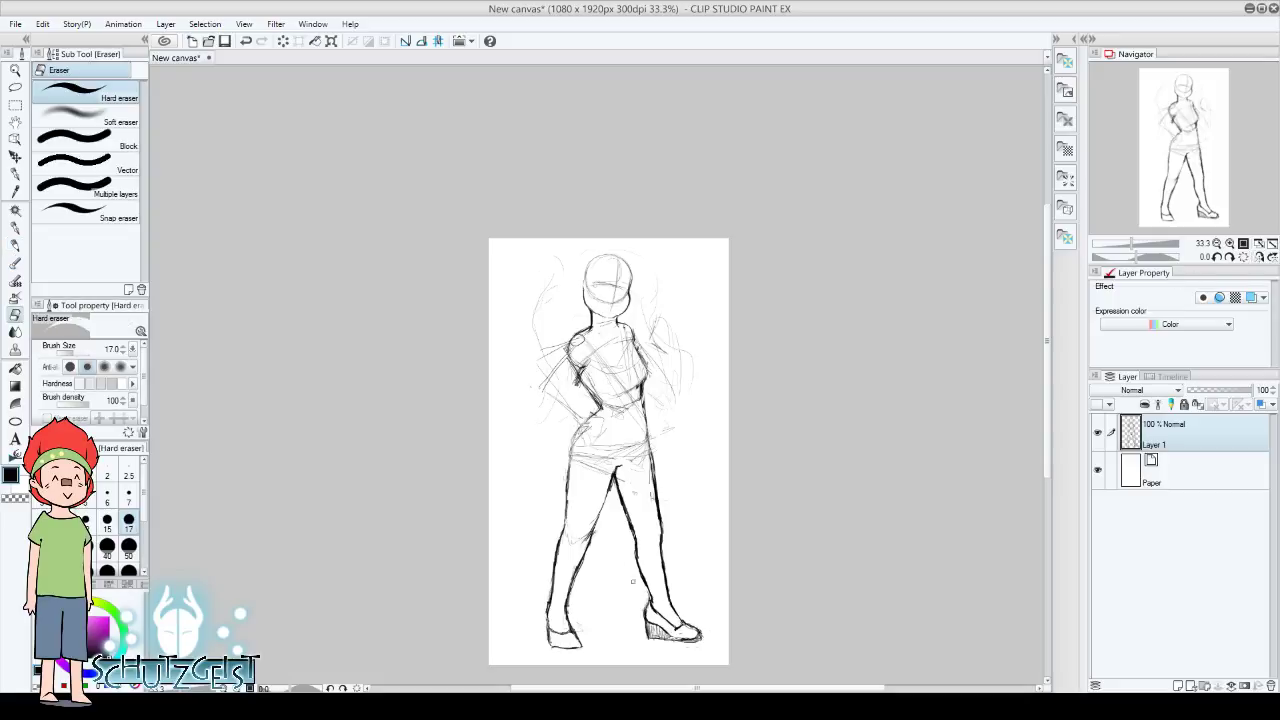
mouse_move(652, 630)
left_mouse_down()
mouse_move(692, 636)
mouse_move(654, 638)
left_mouse_up()
left_click(15, 244)
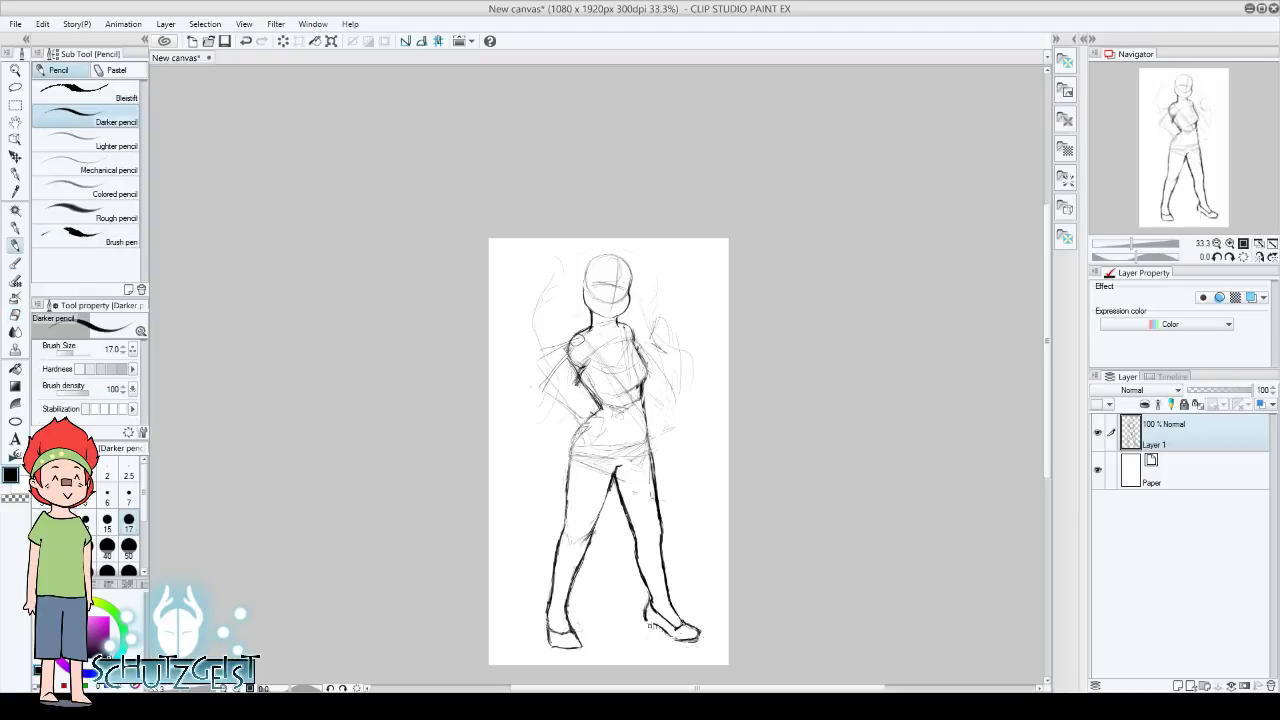
left_click_drag(645, 618, 651, 636)
left_click(1260, 256)
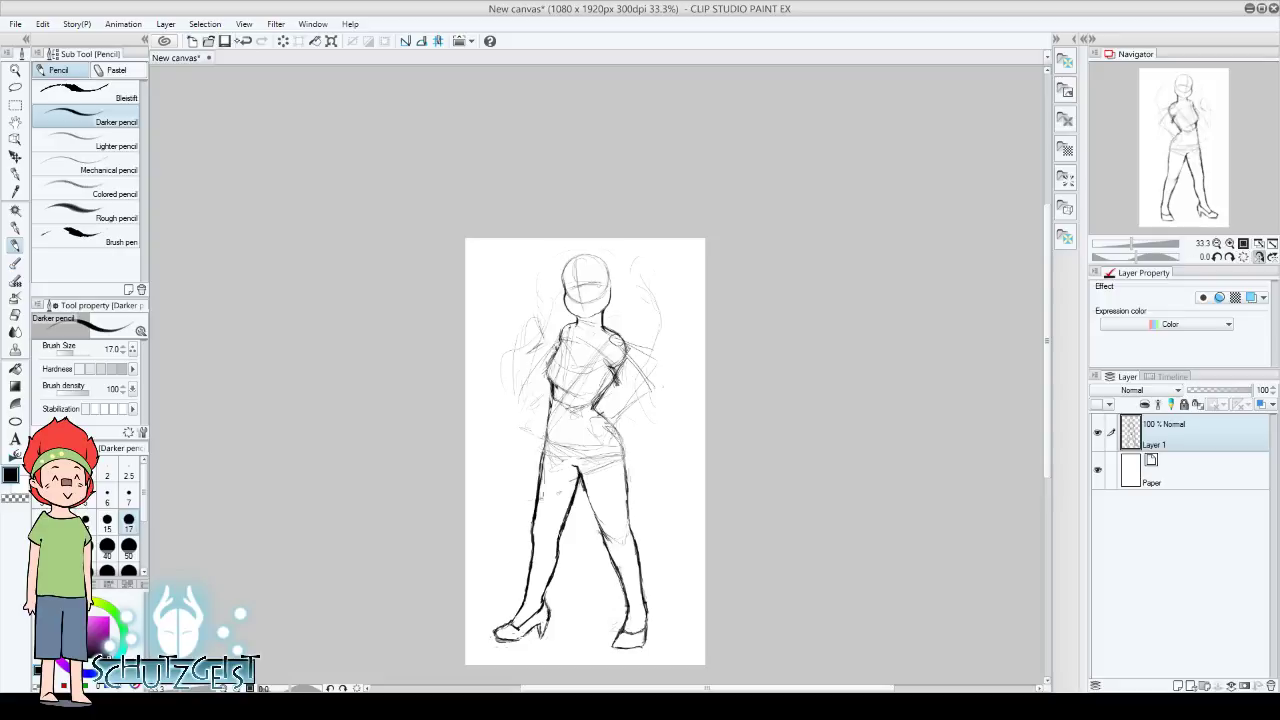
Undo and redraw the left shoe and ankle strokes, lightening marks at the heel and leg
key("ctrl+z")
key("ctrl+z")
left_click_drag(537, 625, 541, 641)
left_click_drag(545, 604, 550, 616)
key("e")
left_click_drag(545, 618, 548, 616)
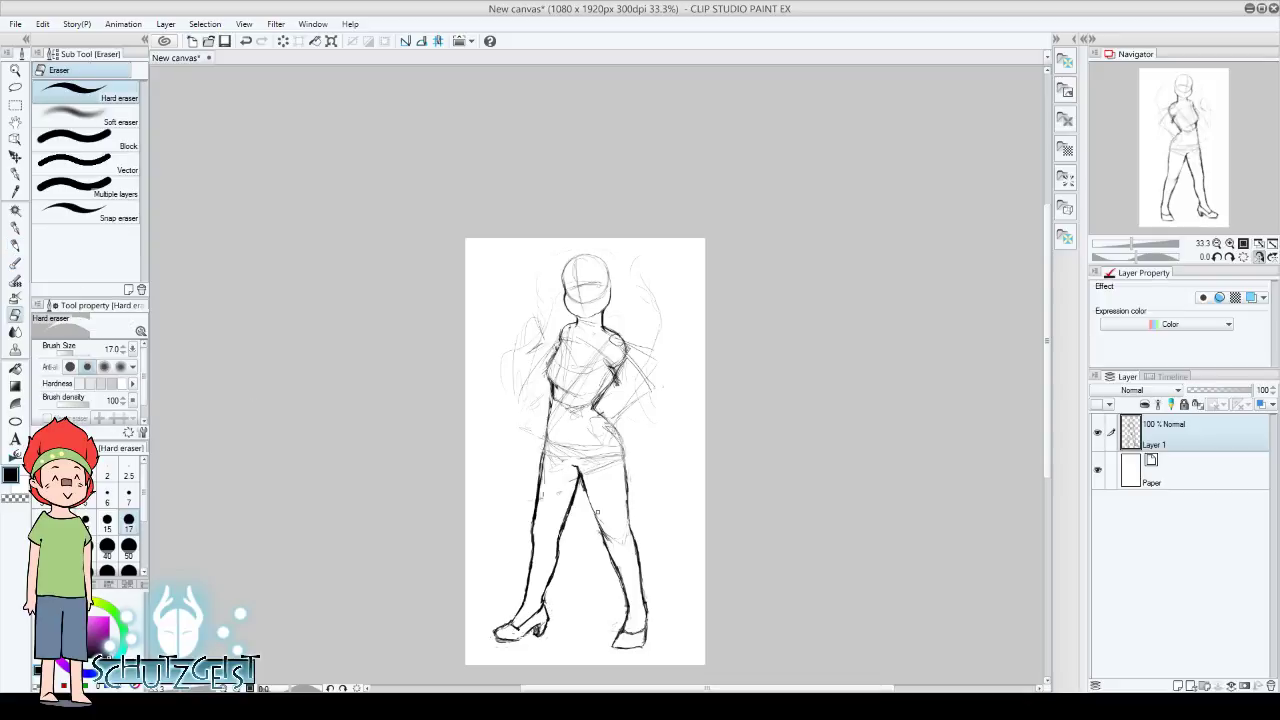
left_click_drag(546, 598, 546, 606)
Darken the right shoe's bottom outline and erase stray marks on top of it
key("p")
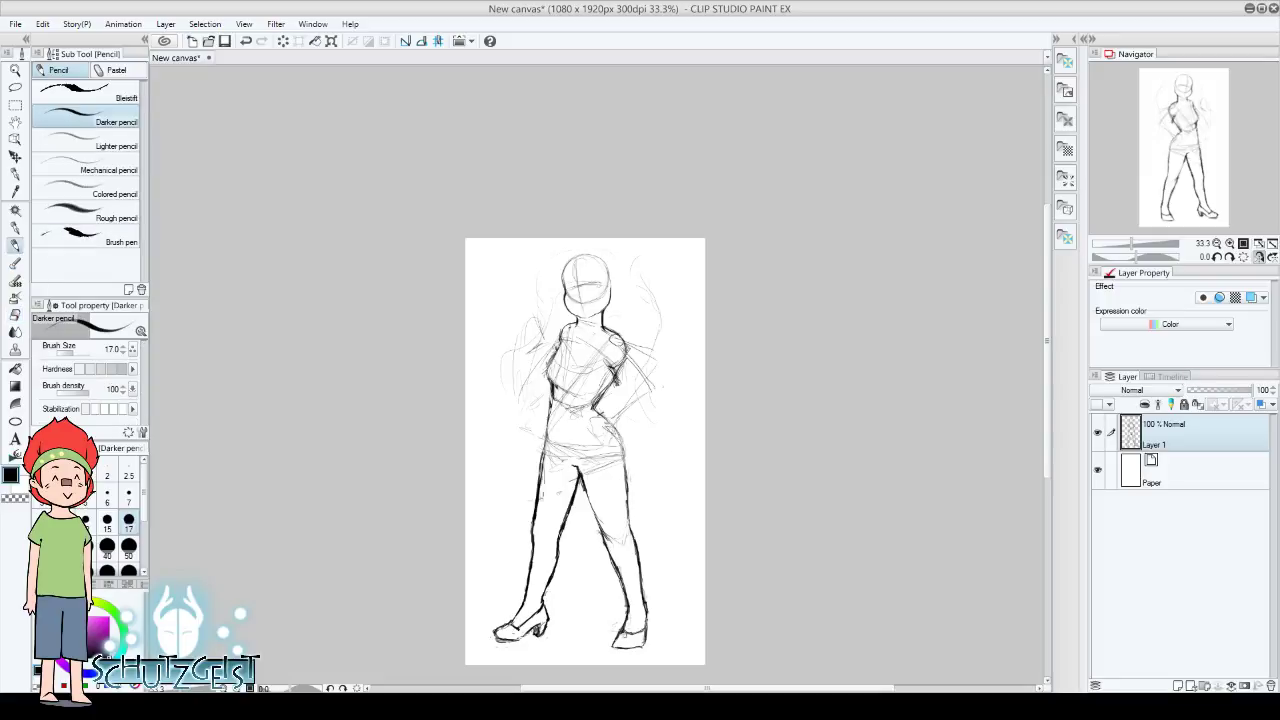
left_click_drag(618, 636, 648, 634)
left_click(15, 316)
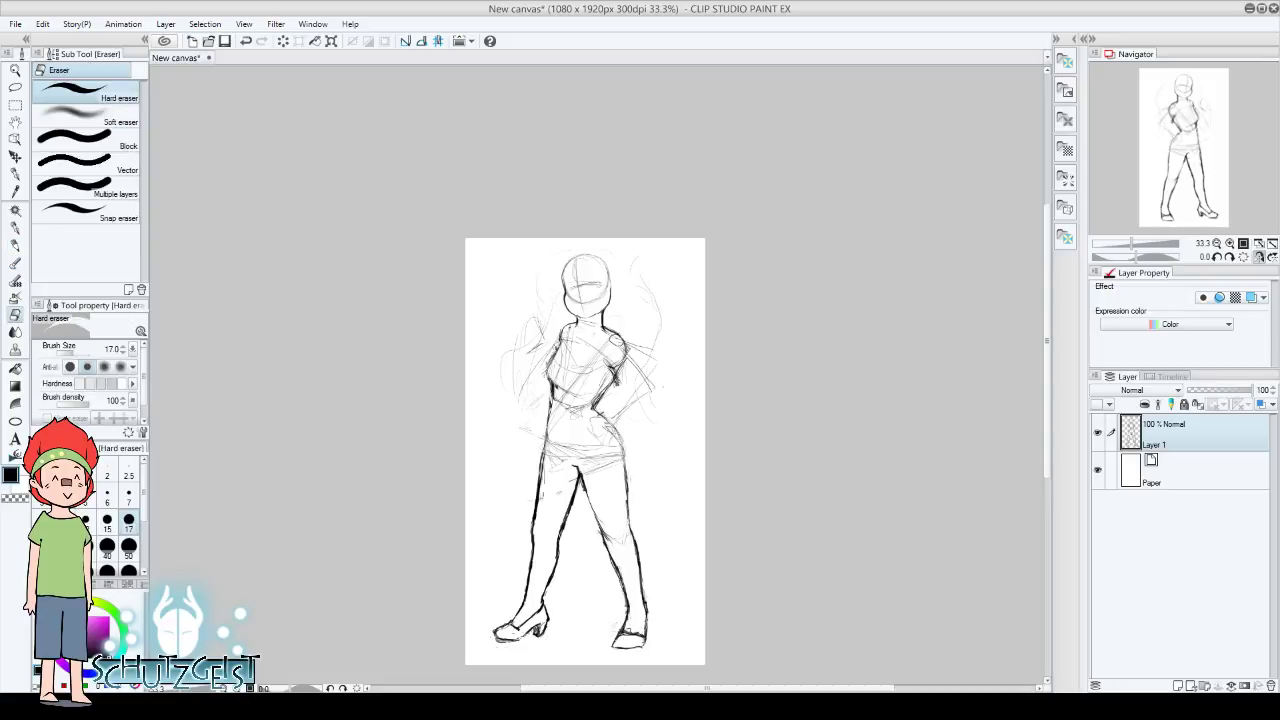
left_click_drag(624, 630, 630, 628)
left_click_drag(1210, 182, 1217, 146)
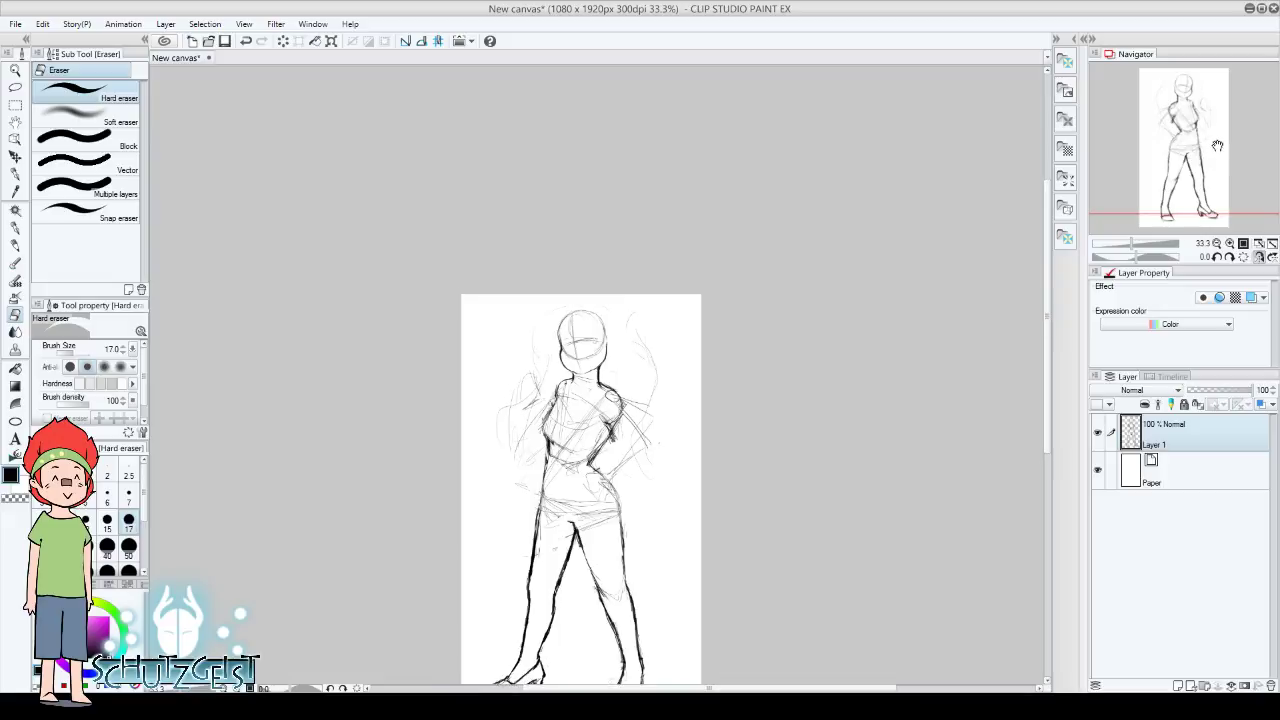
Zoom to 50% and strengthen the right shoulder and arm outline down to the elbow
left_click(1231, 244)
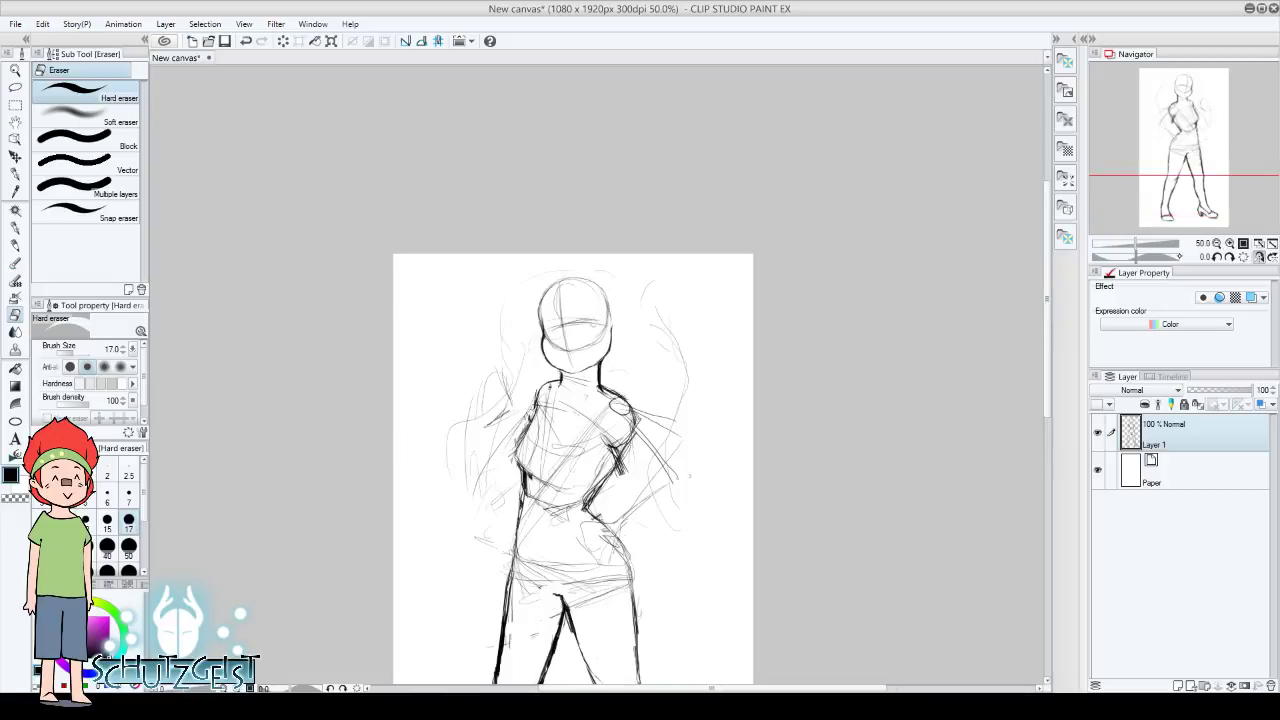
left_click(15, 245)
left_click_drag(598, 438, 666, 468)
left_click_drag(612, 396, 652, 446)
mouse_move(606, 438)
left_mouse_down()
mouse_move(672, 464)
mouse_move(632, 452)
mouse_move(668, 486)
mouse_move(676, 452)
mouse_move(644, 426)
mouse_move(676, 468)
left_mouse_up()
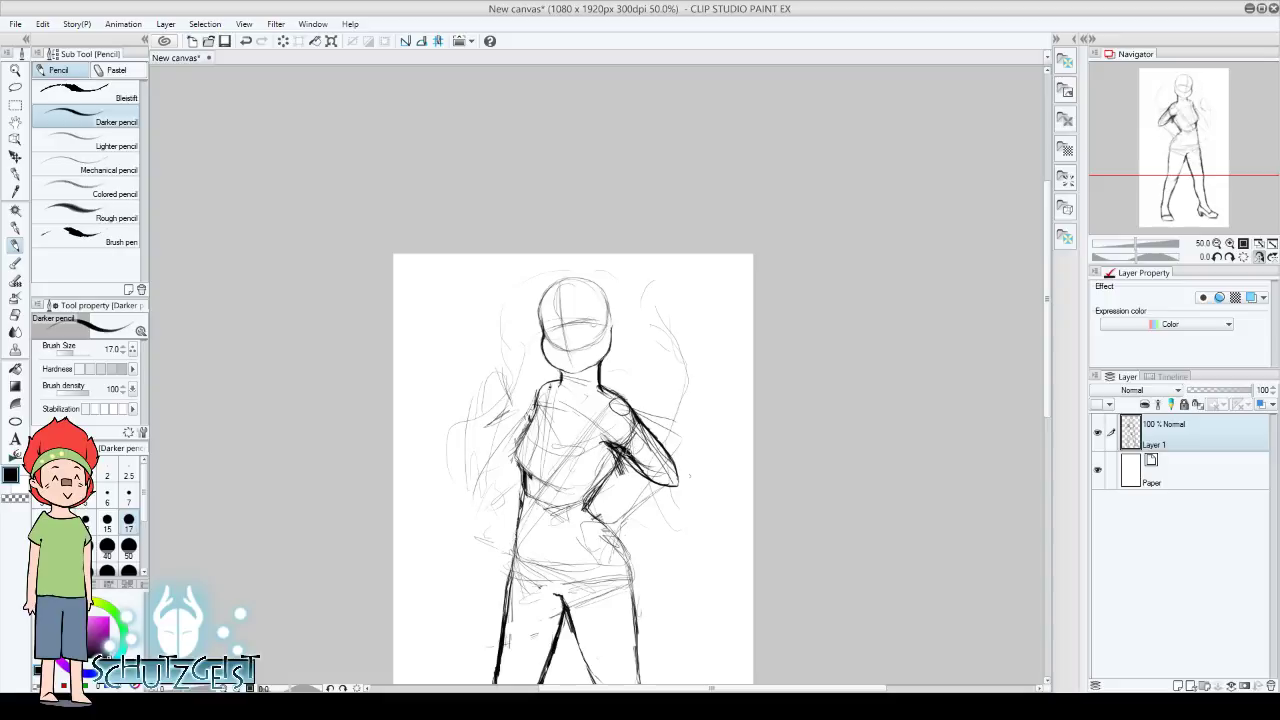
Lighten the hatching on the upper arm, forearm and inner arm, then extend the shoulder line upward
key("e")
mouse_move(624, 434)
left_mouse_down()
mouse_move(650, 468)
mouse_move(608, 398)
left_mouse_up()
mouse_move(645, 437)
left_mouse_down()
mouse_move(662, 460)
mouse_move(645, 449)
left_mouse_up()
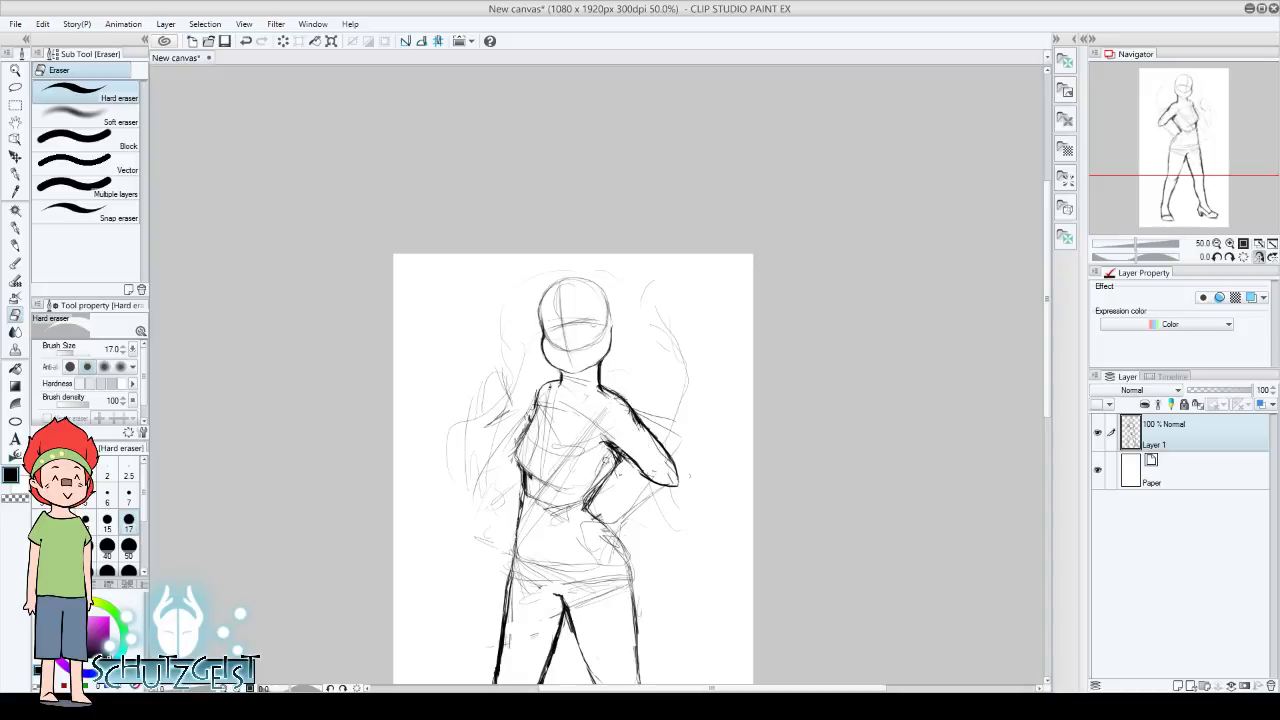
mouse_move(607, 461)
left_mouse_down()
mouse_move(617, 436)
mouse_move(622, 456)
left_mouse_up()
left_click(15, 245)
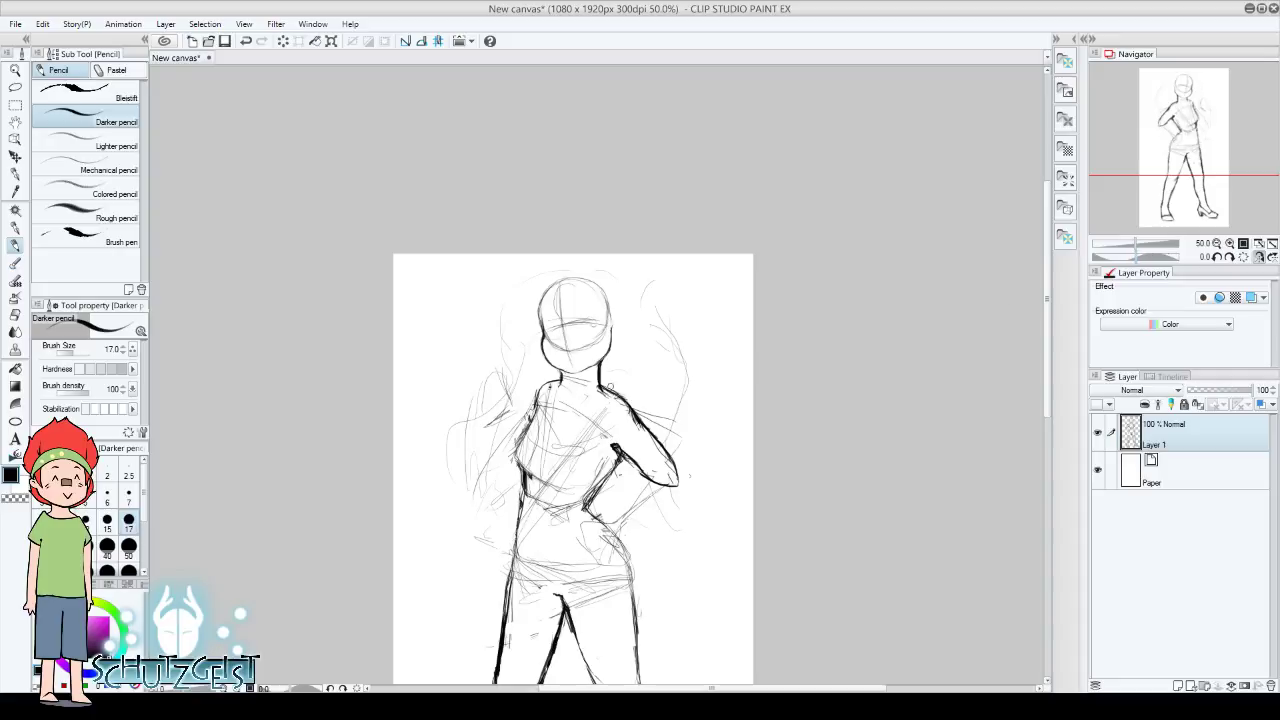
left_click_drag(599, 378, 614, 398)
Tilt the canvas view about −17.9°
key("e")
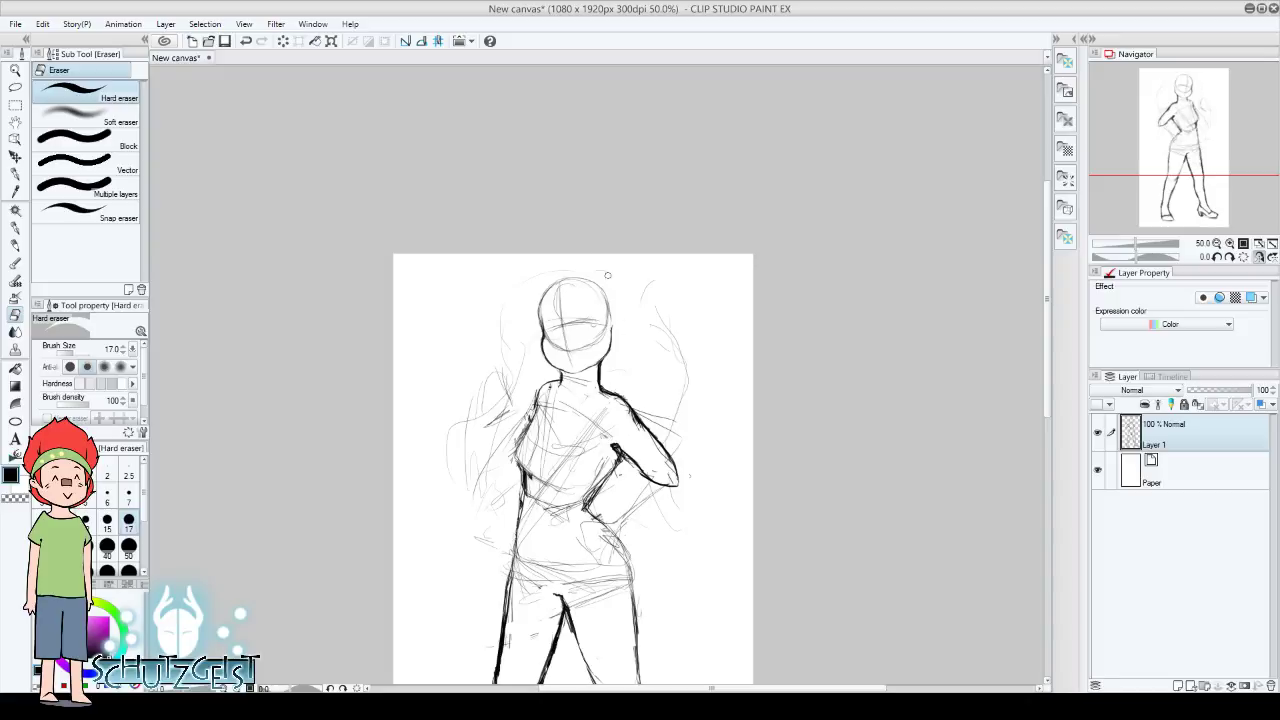
left_click(15, 246)
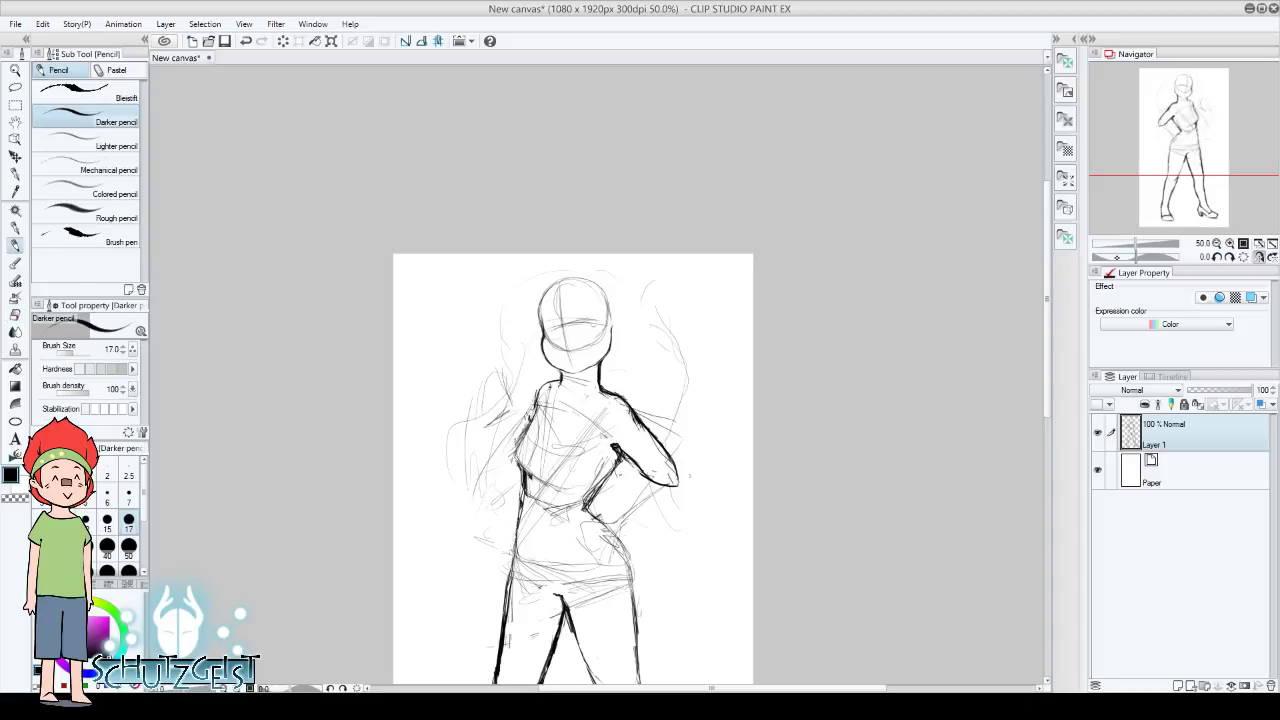
left_click_drag(1117, 257, 1131, 257)
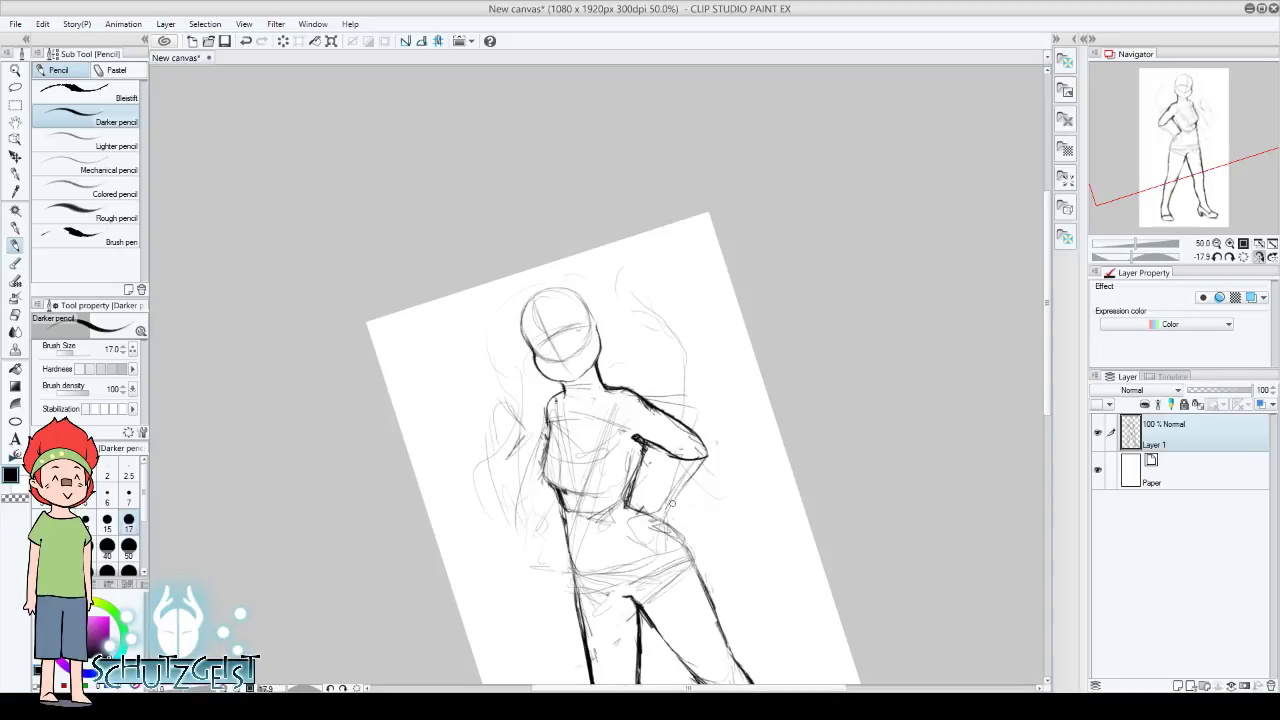
Darken the forearm and hand at the waist, reset the rotation to upright, and mirror the view
left_click_drag(678, 446, 660, 524)
mouse_move(694, 474)
left_mouse_down()
mouse_move(664, 522)
mouse_move(672, 502)
left_mouse_up()
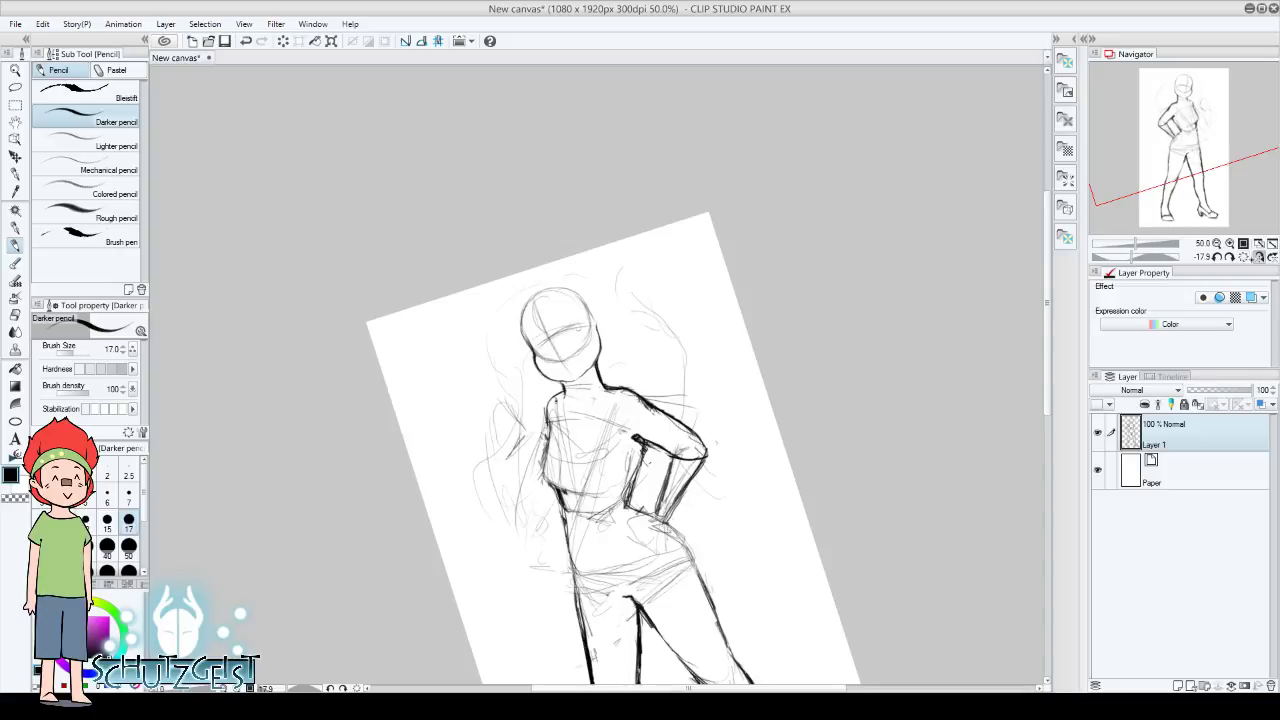
left_click(1245, 257)
left_click(1259, 257)
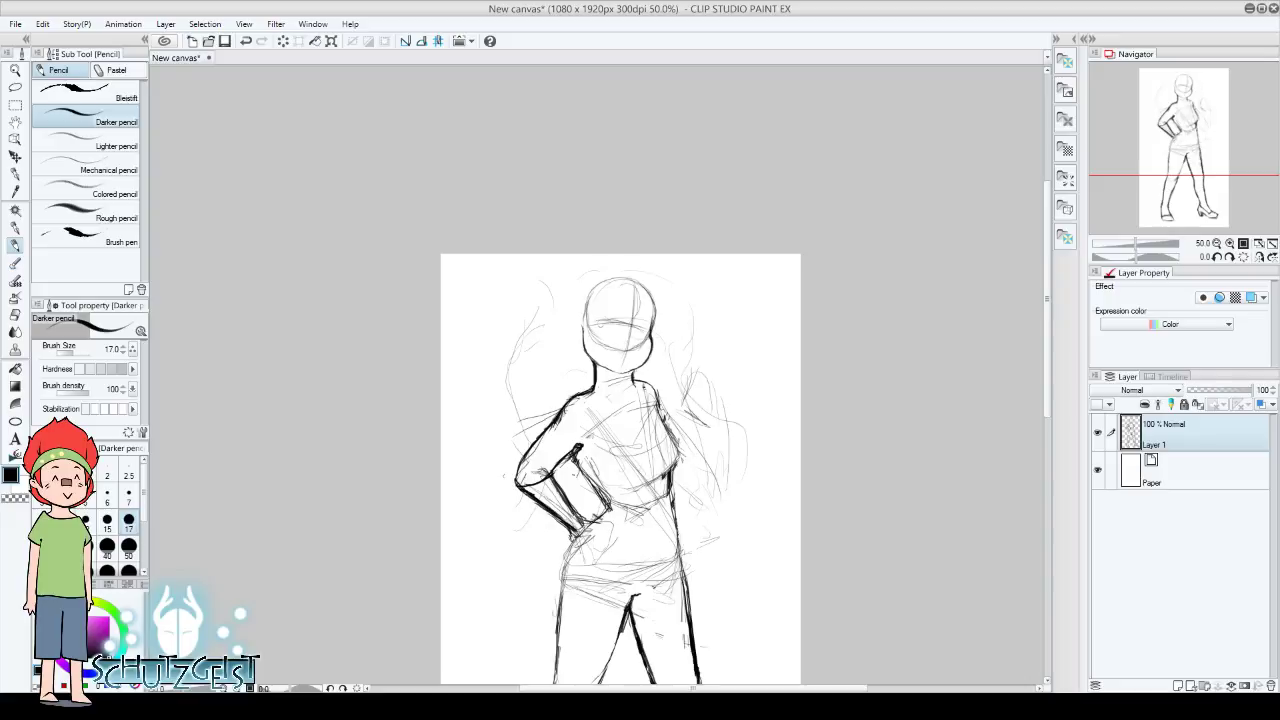
Sketch fingers on the hand at the hip and lighten the inner forearm strokes
mouse_move(570, 532)
left_mouse_down()
mouse_move(582, 552)
mouse_move(612, 530)
mouse_move(600, 545)
mouse_move(580, 541)
left_mouse_up()
key("e")
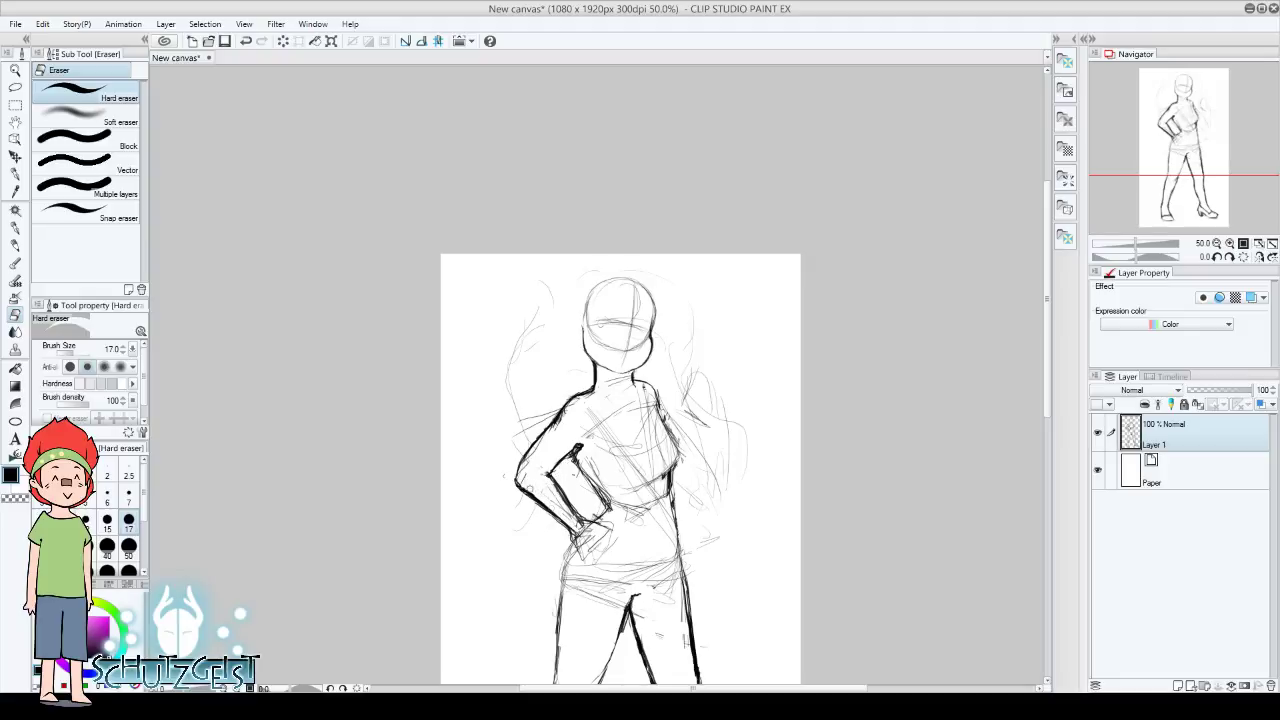
left_click_drag(546, 485, 576, 516)
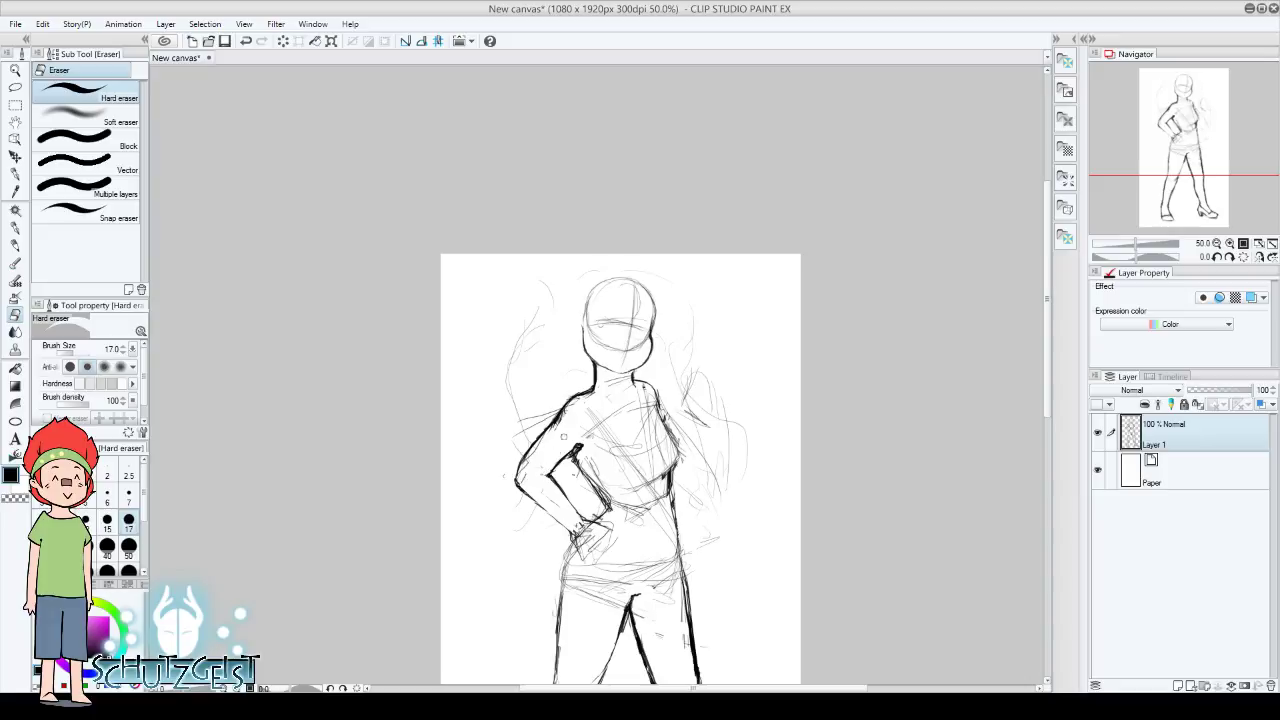
key("p")
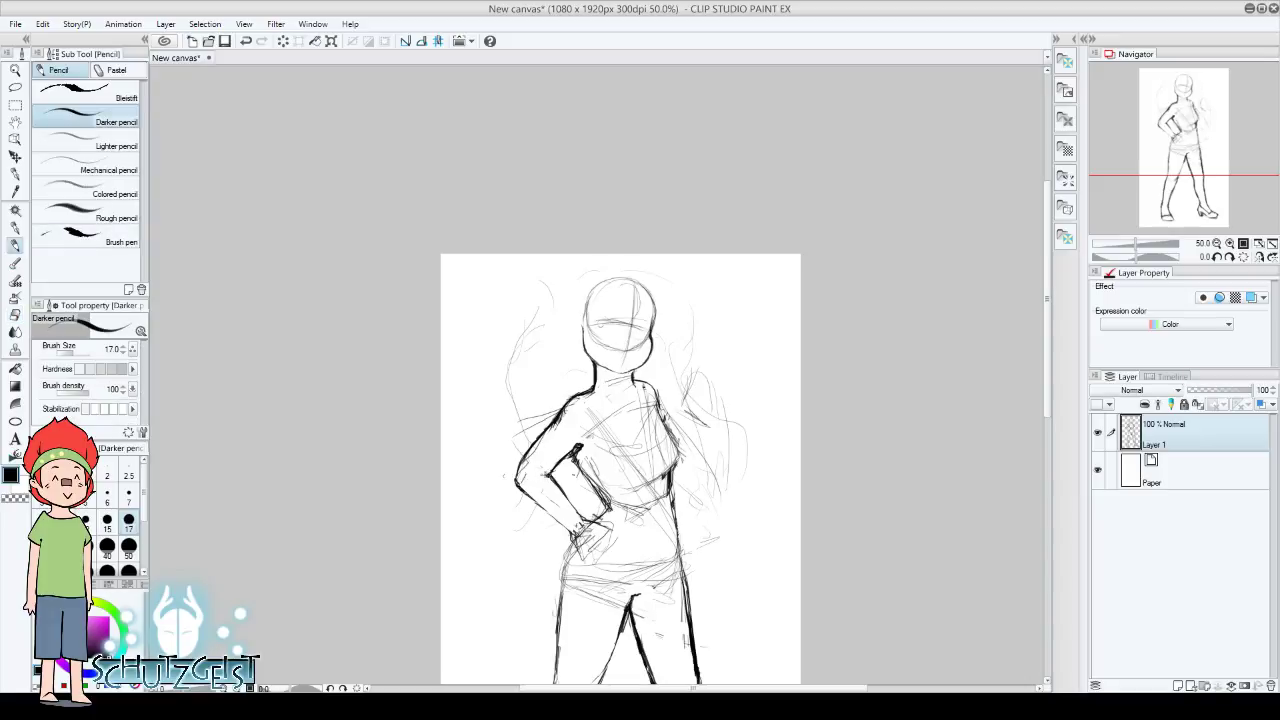
Unmirror the view, lighten the inner elbow line, and reposition the figure in view
left_click(1258, 256)
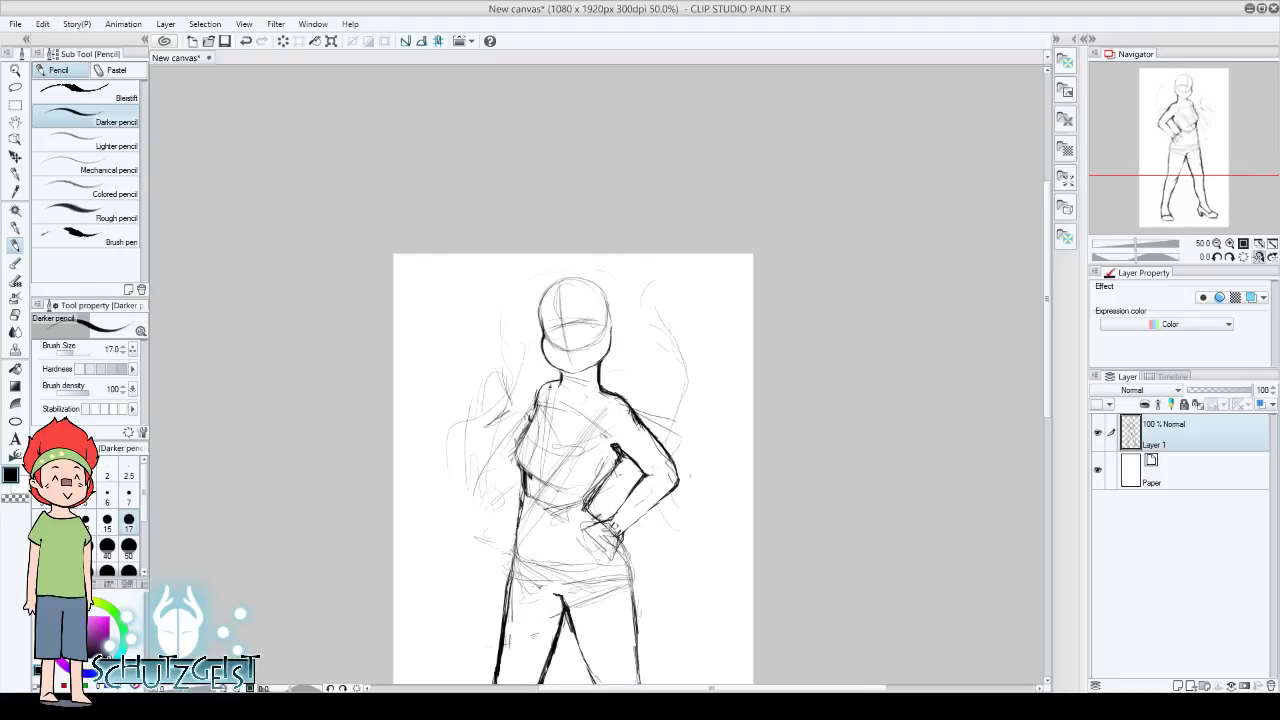
key("e")
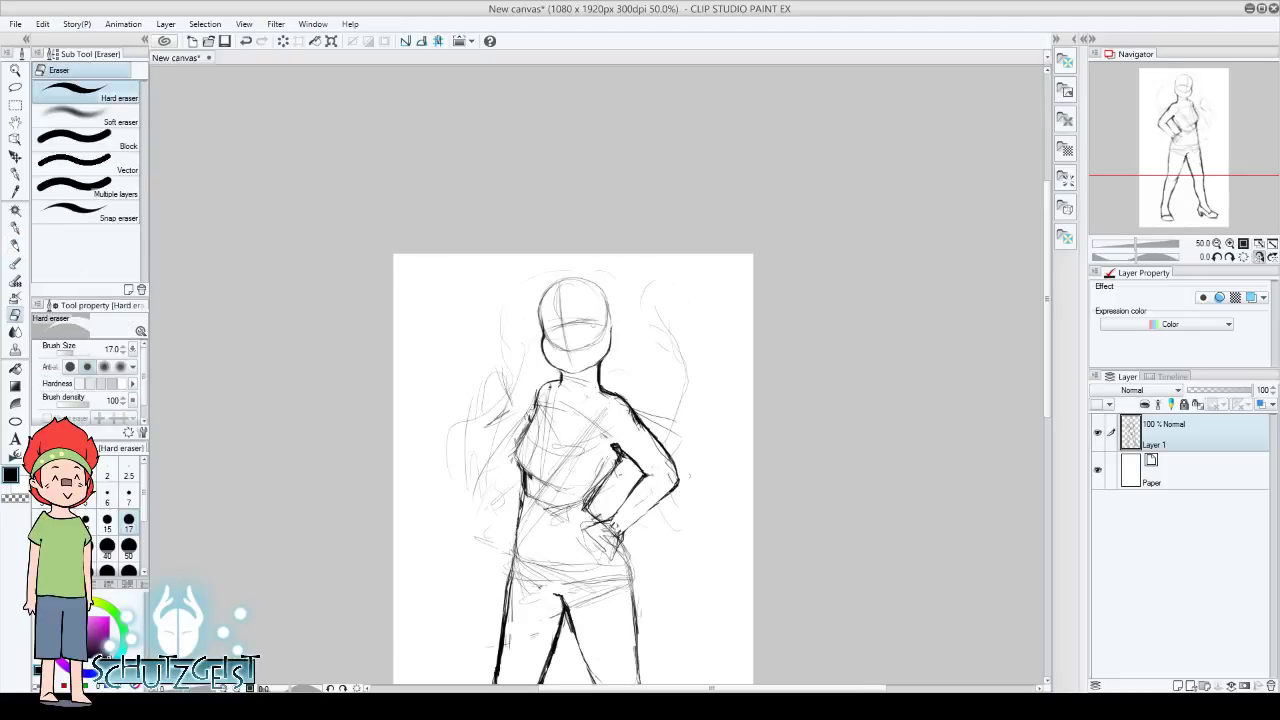
left_click_drag(614, 450, 618, 456)
left_click_drag(1191, 150, 1198, 158)
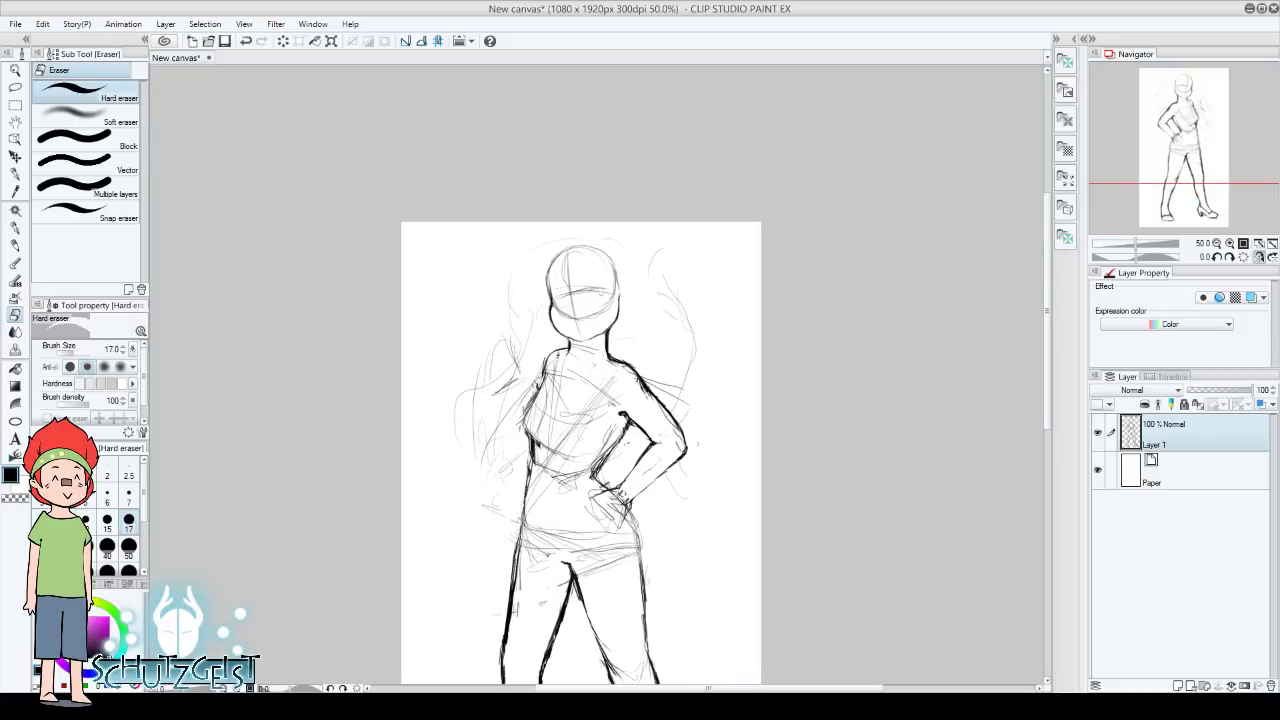
Add a dark stroke near the hand, then erase sketch lines around it
left_click(15, 244)
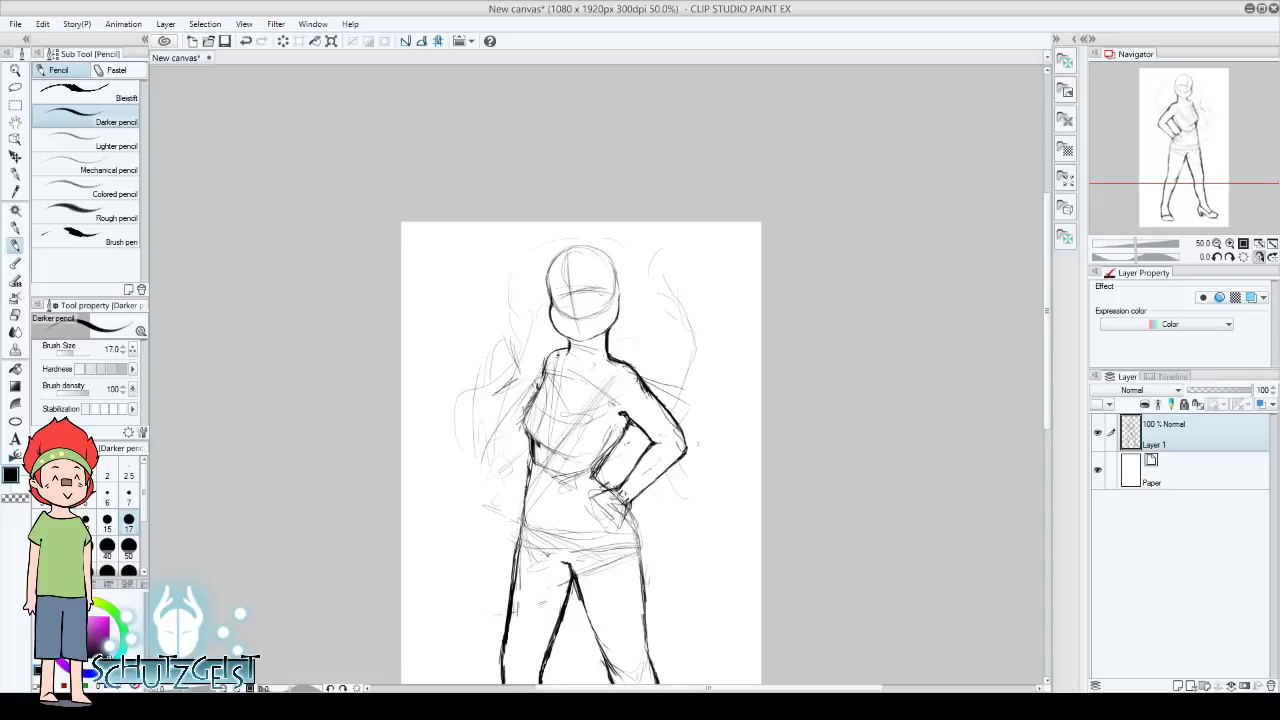
mouse_move(600, 484)
left_mouse_down()
mouse_move(603, 518)
mouse_move(626, 514)
left_mouse_up()
key("e")
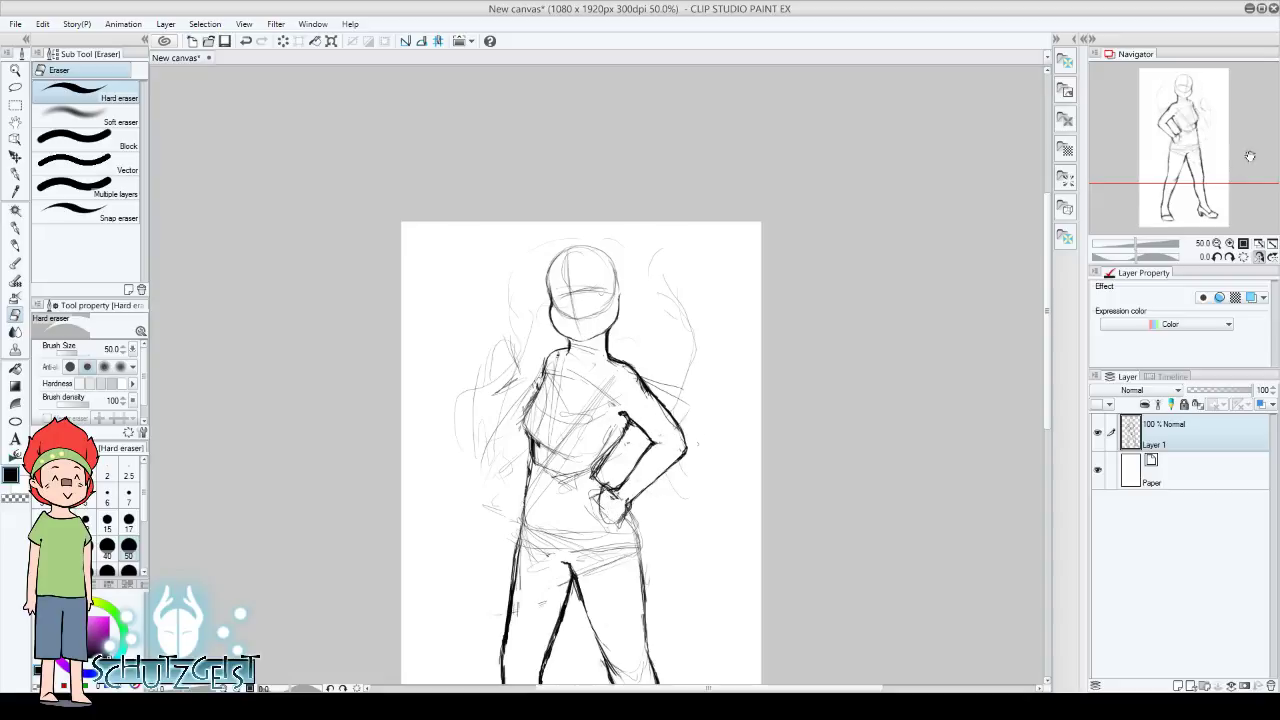
mouse_move(1260, 143)
left_mouse_down()
mouse_move(1233, 179)
mouse_move(1256, 144)
mouse_move(1240, 140)
left_mouse_up()
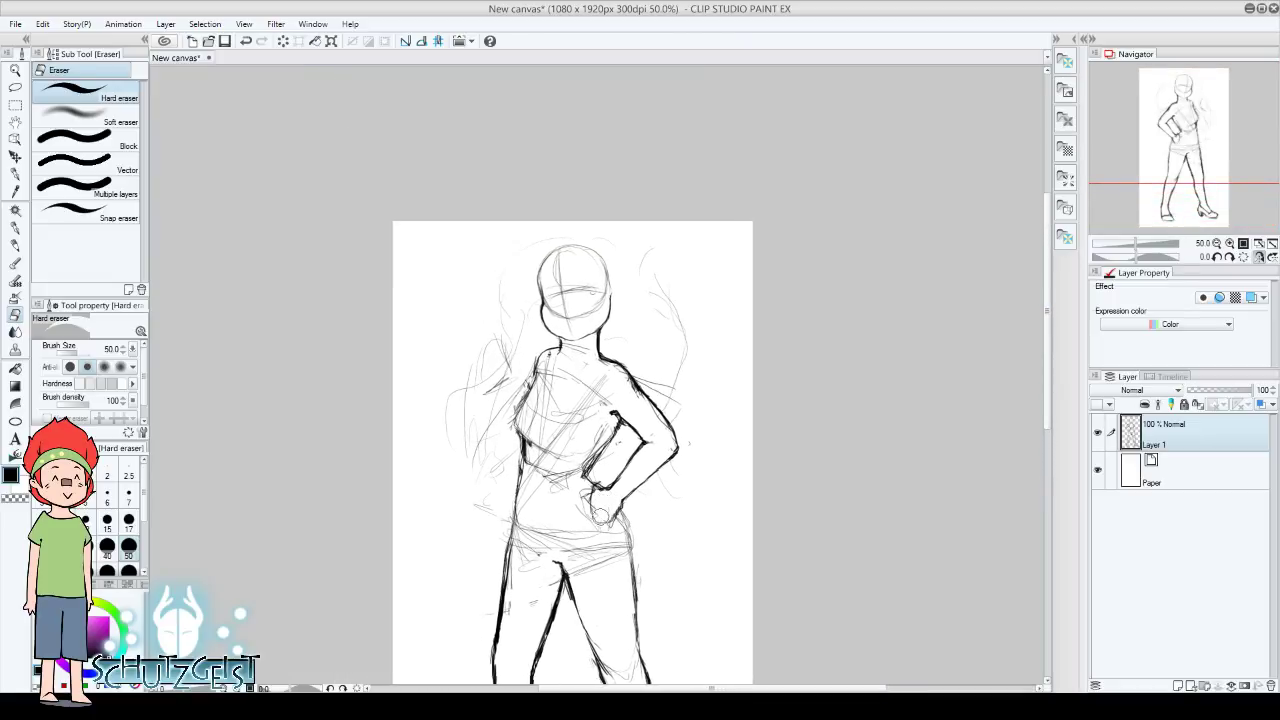
left_click_drag(611, 504, 623, 486)
Add small pencil marks to the hand and mirror the view to check it
key("p")
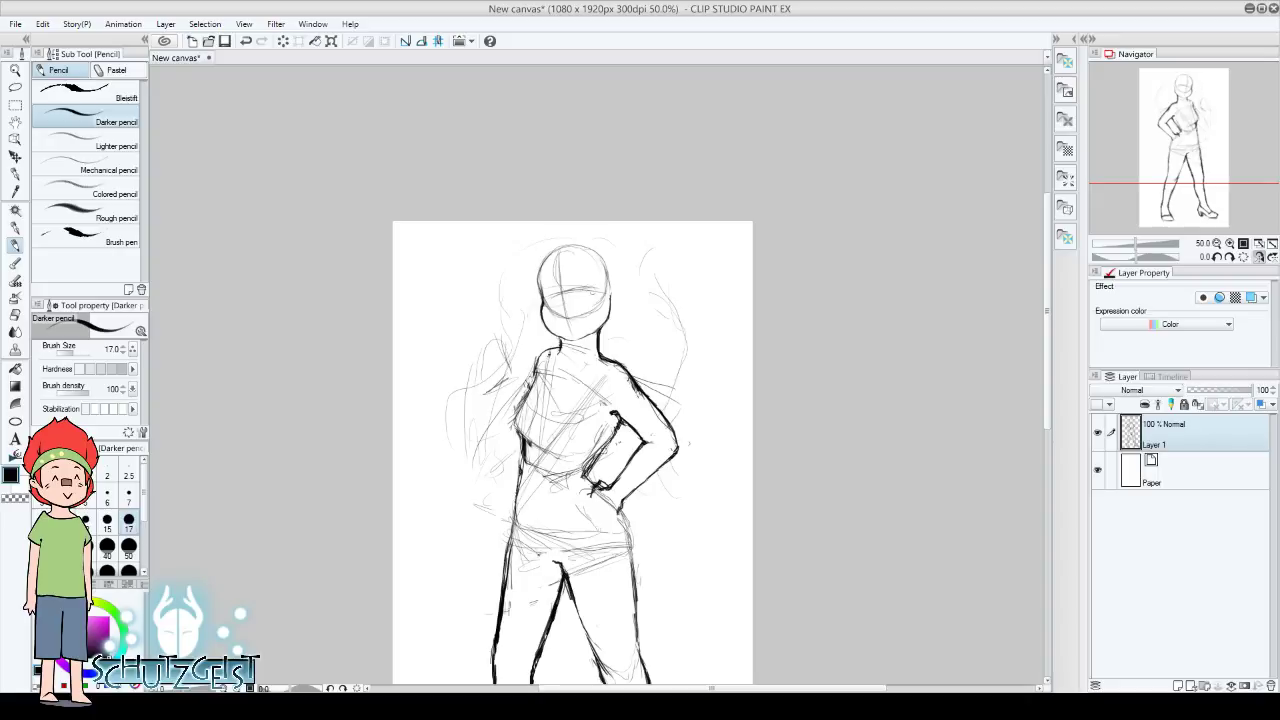
left_click(15, 314)
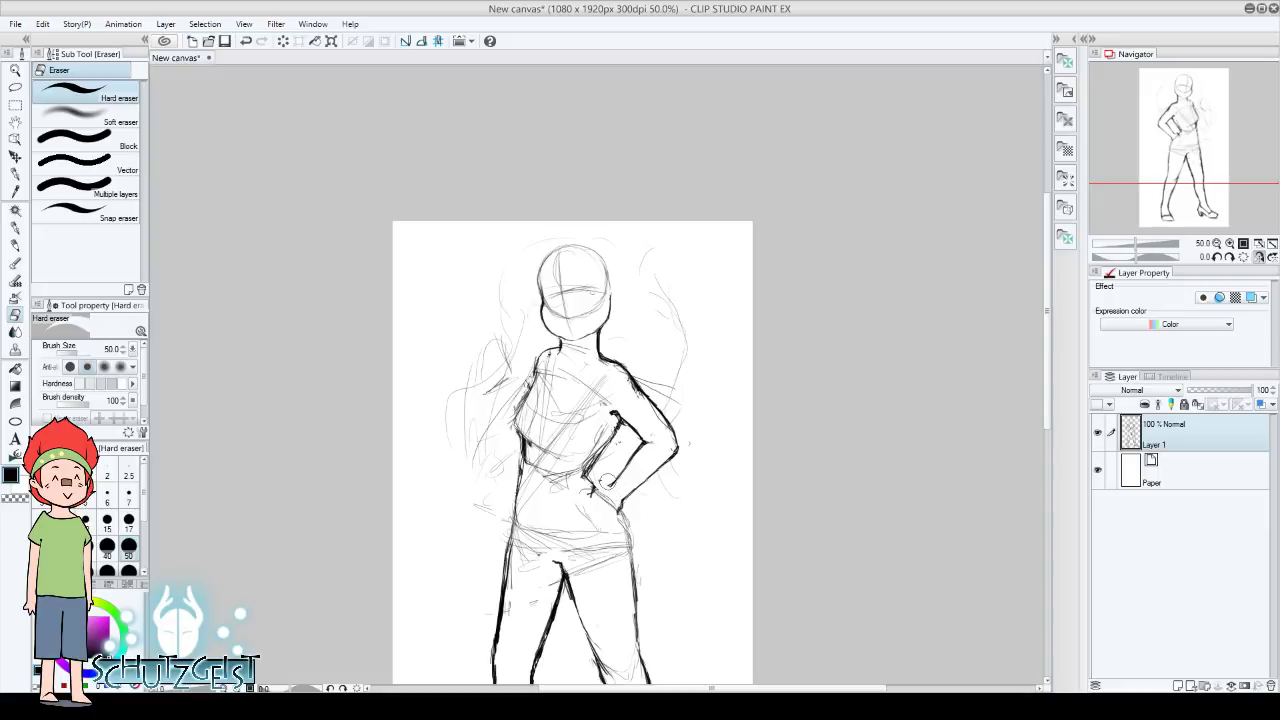
left_click(15, 247)
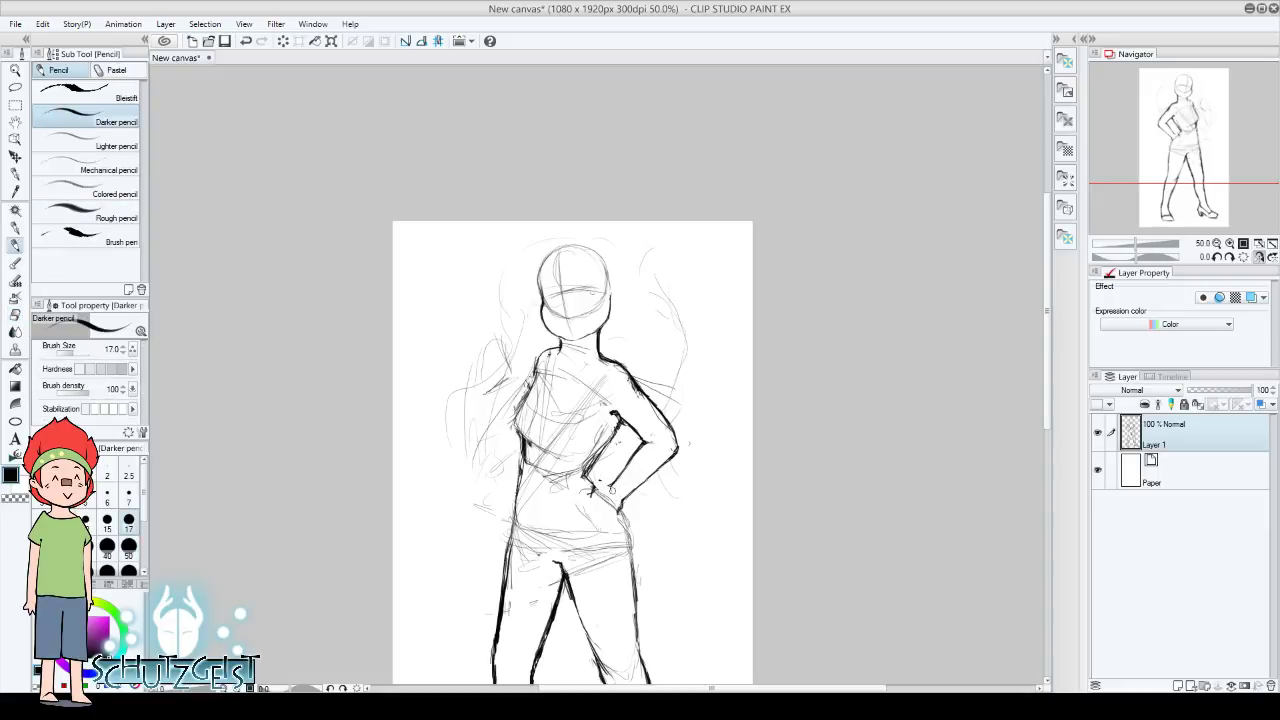
left_click_drag(608, 488, 622, 502)
left_click(1258, 257)
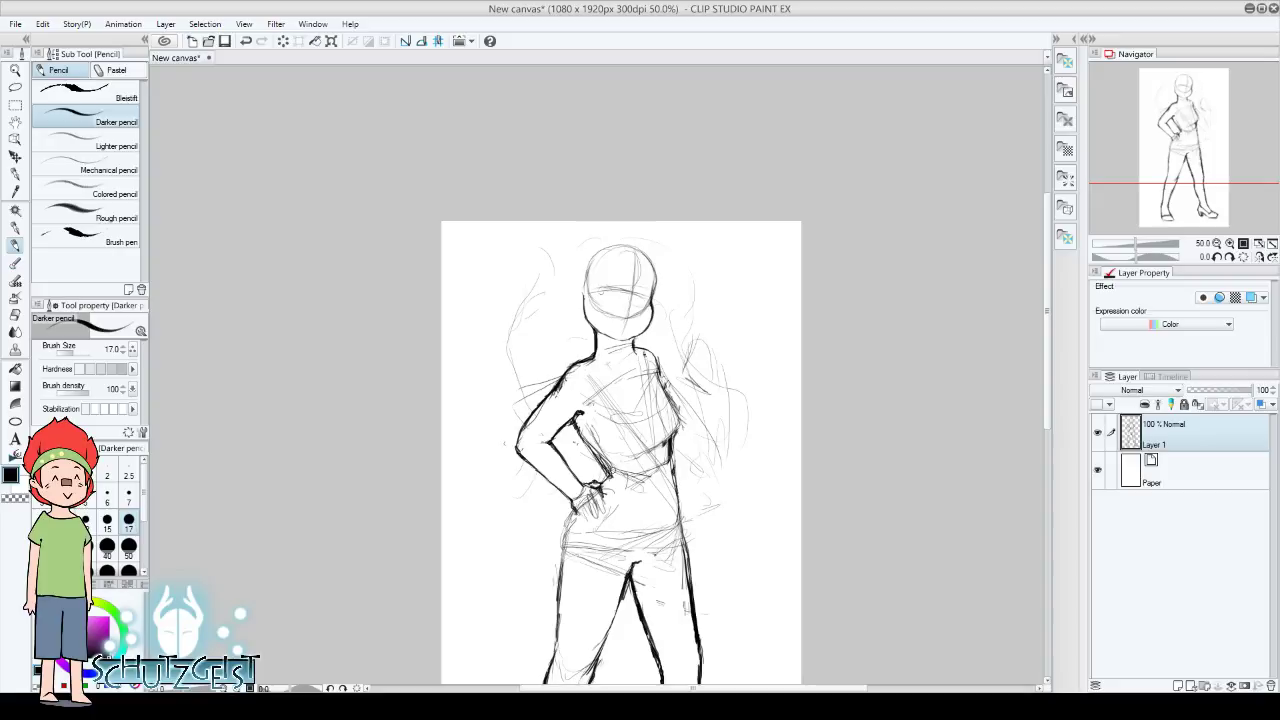
Erase the finger strokes and redraw the fingers with the Darker pencil
left_click(16, 315)
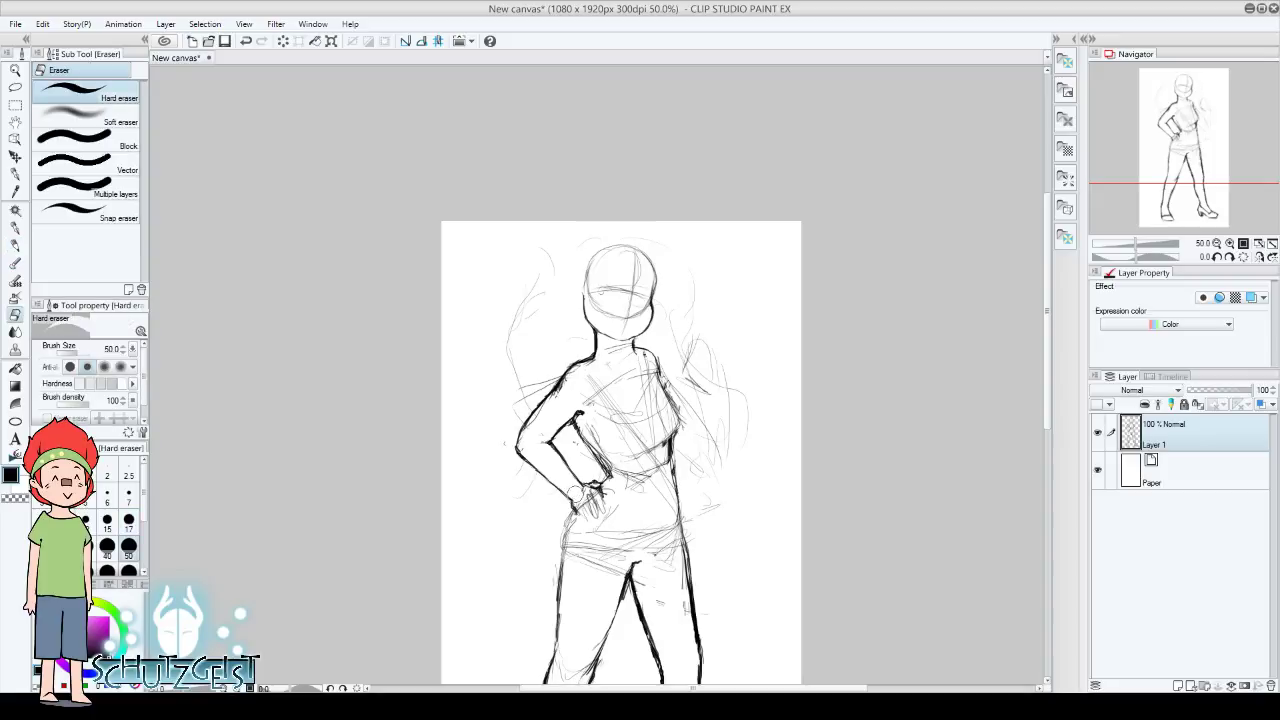
left_click_drag(578, 500, 605, 515)
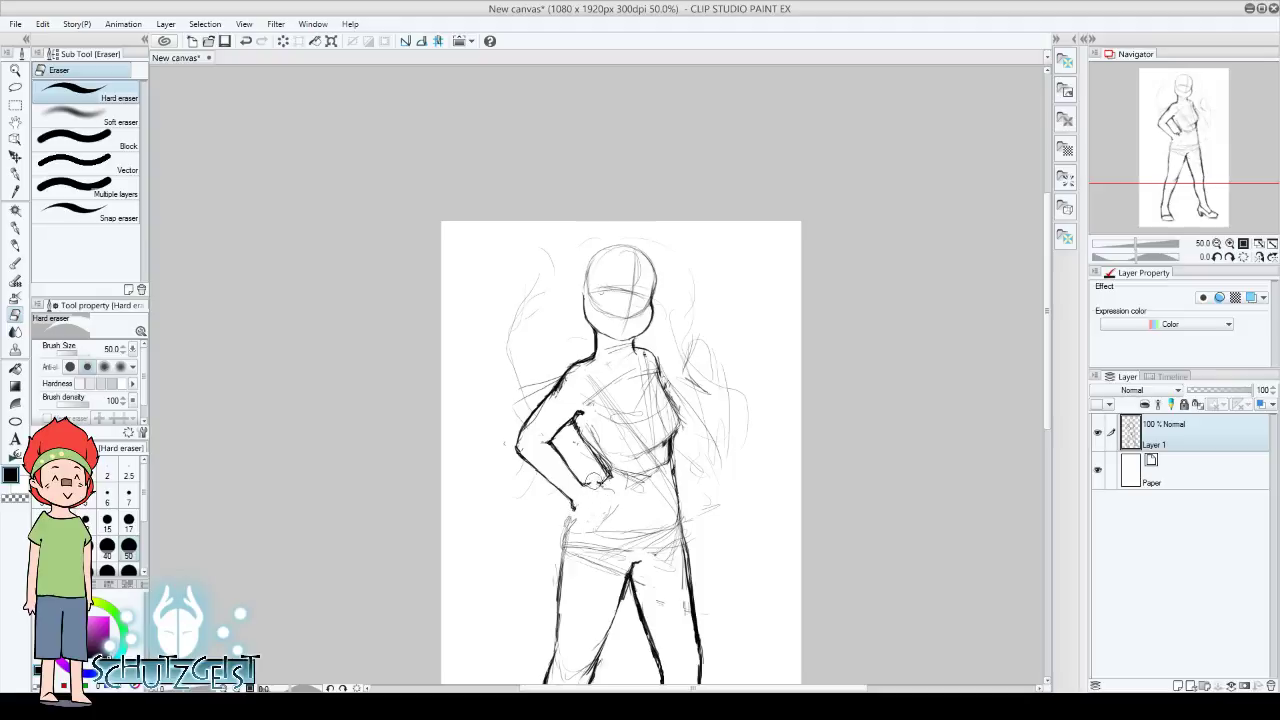
left_click(15, 244)
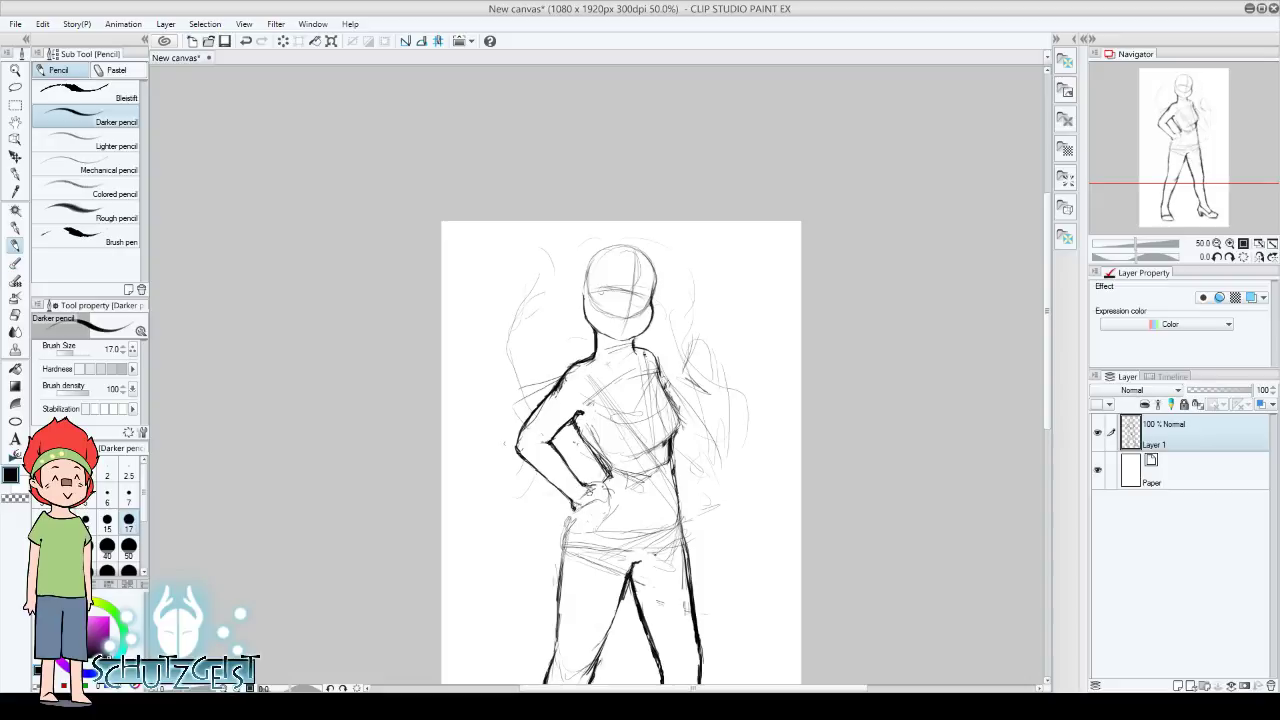
left_click_drag(608, 486, 620, 503)
Add more finger strokes near the hand, then flip the view to check and restore it
left_click_drag(586, 513, 598, 520)
left_click_drag(600, 493, 615, 499)
left_click(1258, 256)
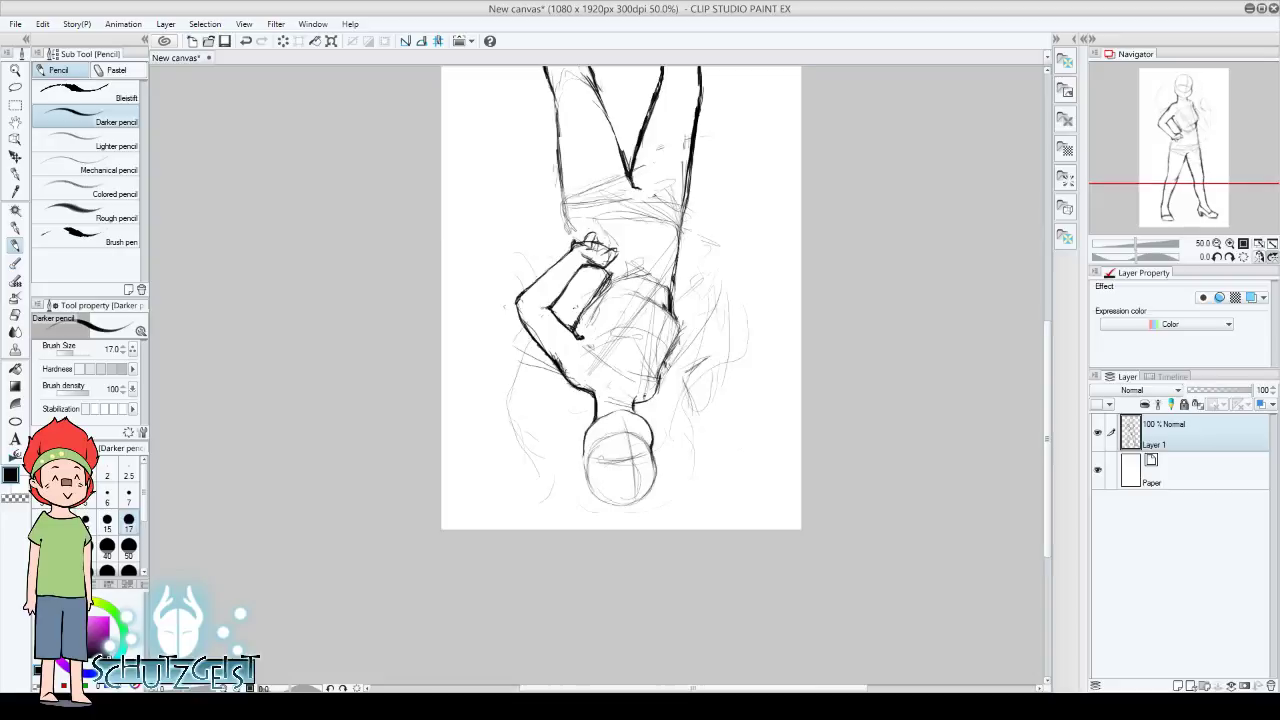
left_click(1272, 256)
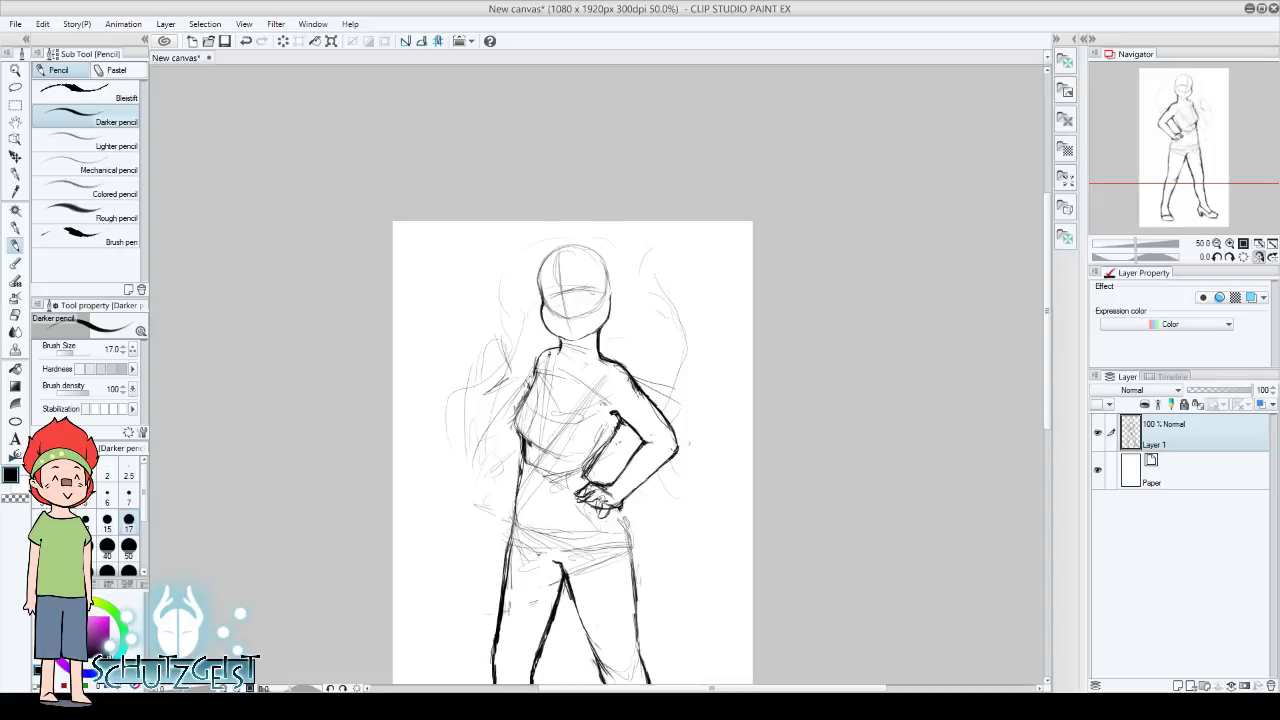
Undo a trial Blend smudge and erase the stray strokes around the hand on the hip
left_click(15, 314)
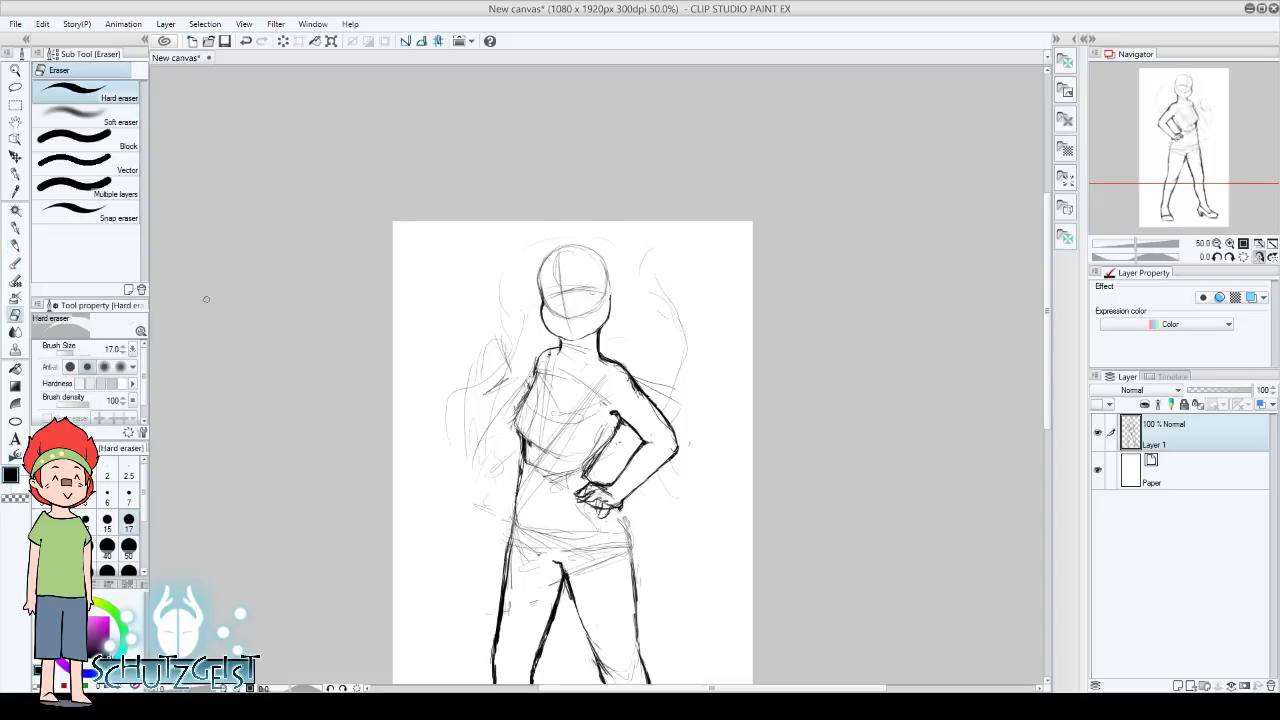
left_click(15, 245)
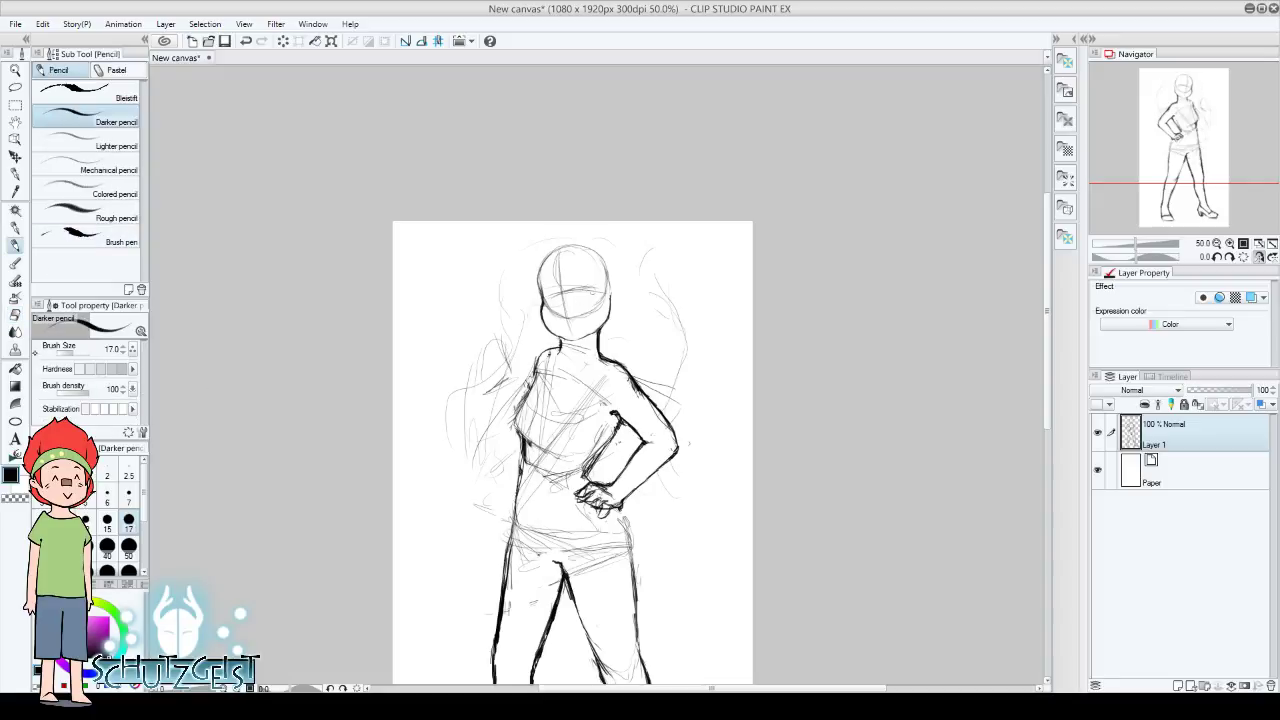
key("j")
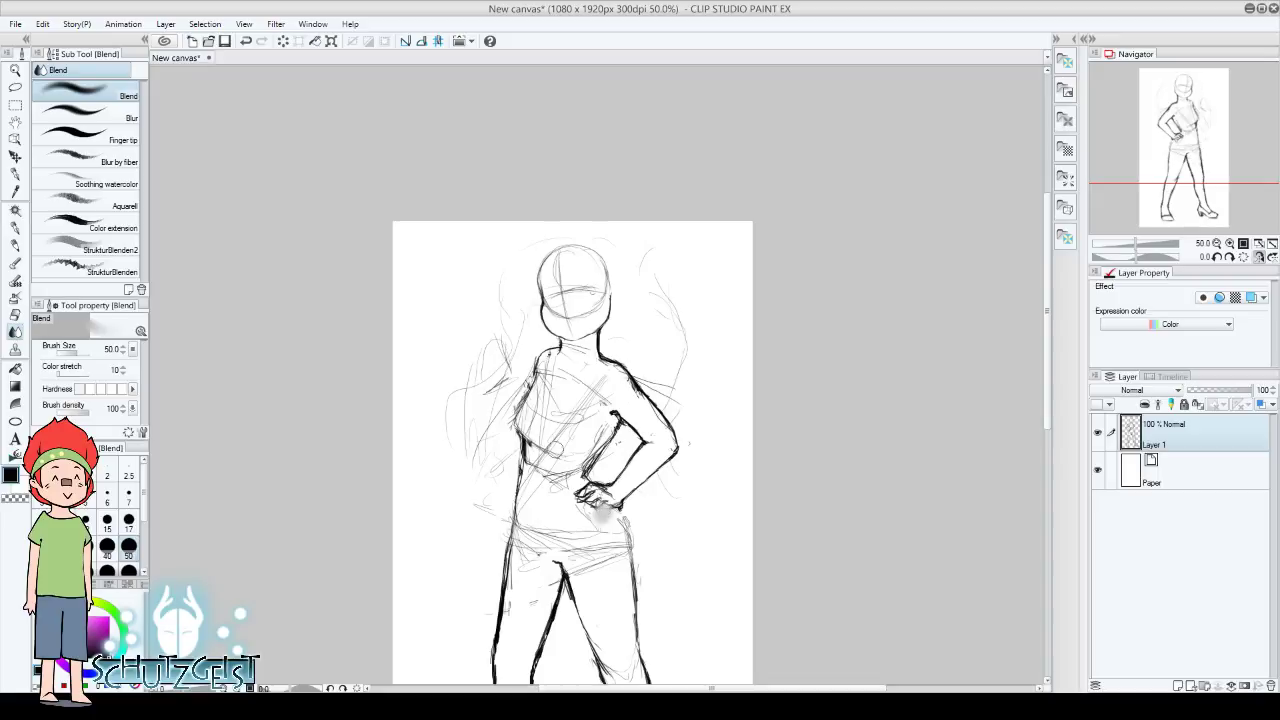
left_click(245, 41)
left_click(15, 314)
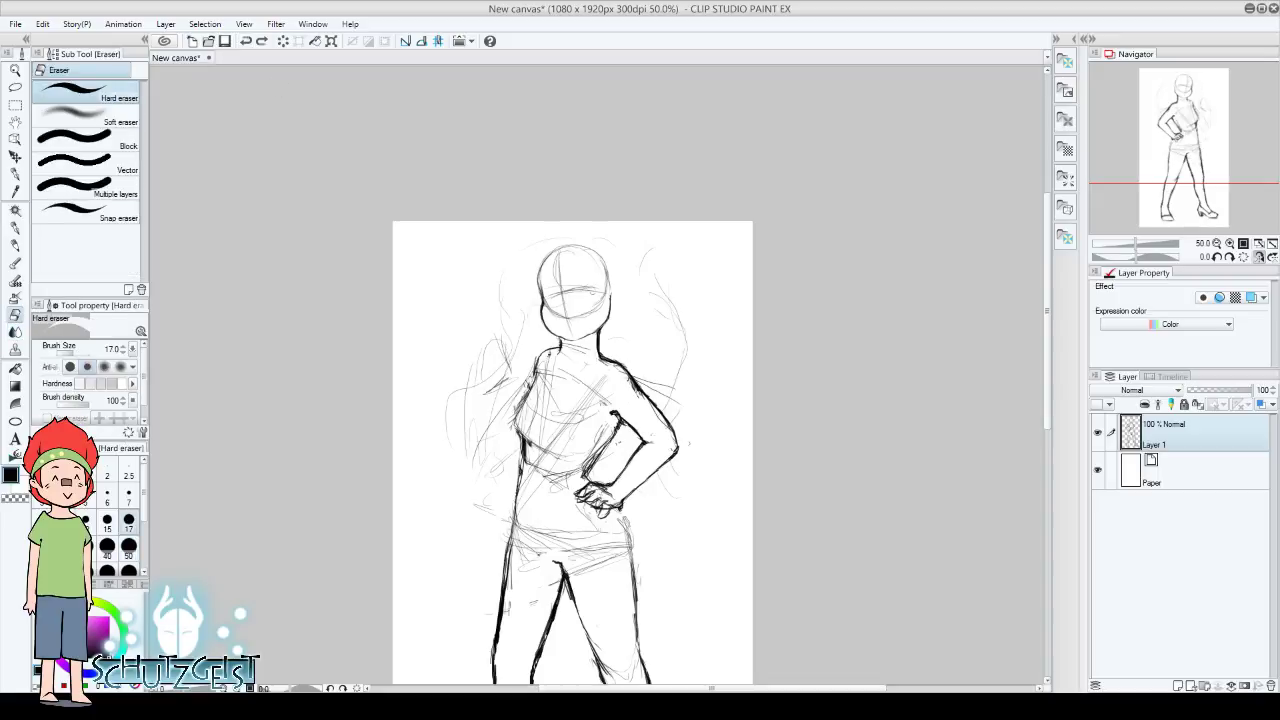
left_click_drag(604, 516, 613, 501)
left_click(15, 245)
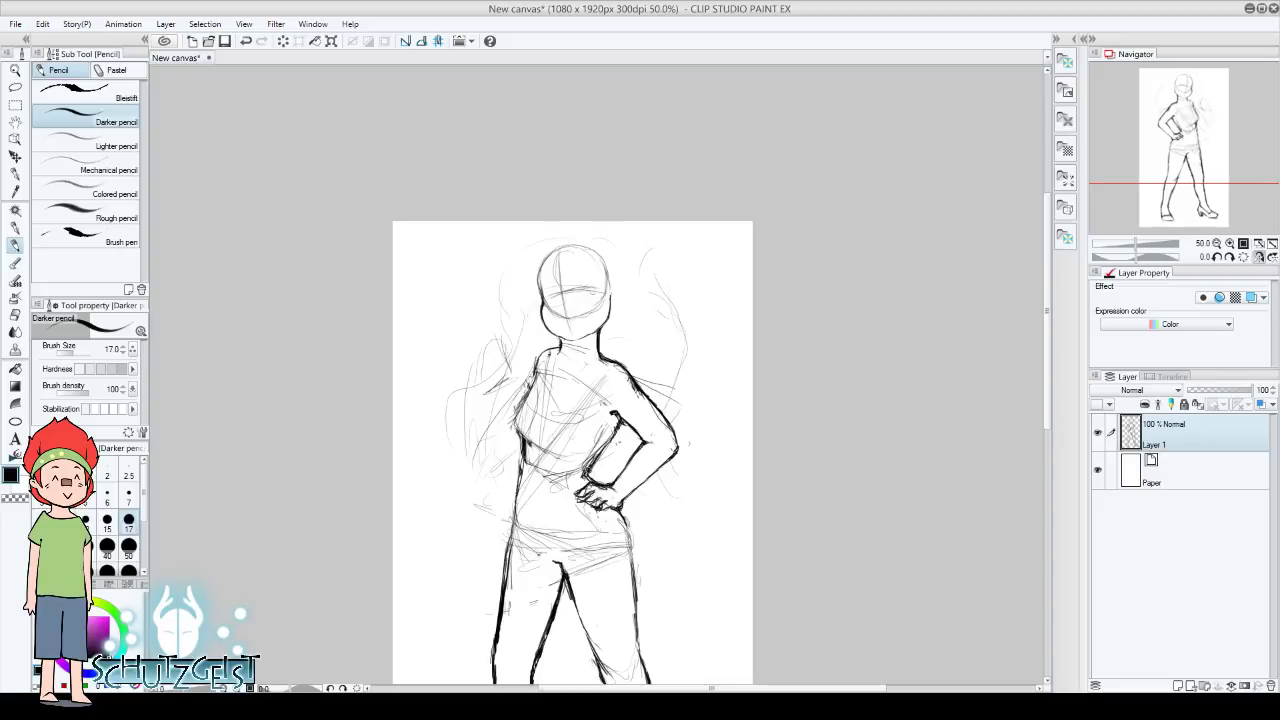
Rework a finger line on the hip hand, then straighten the canvas view back upright
scroll(734, 408, "up", 1)
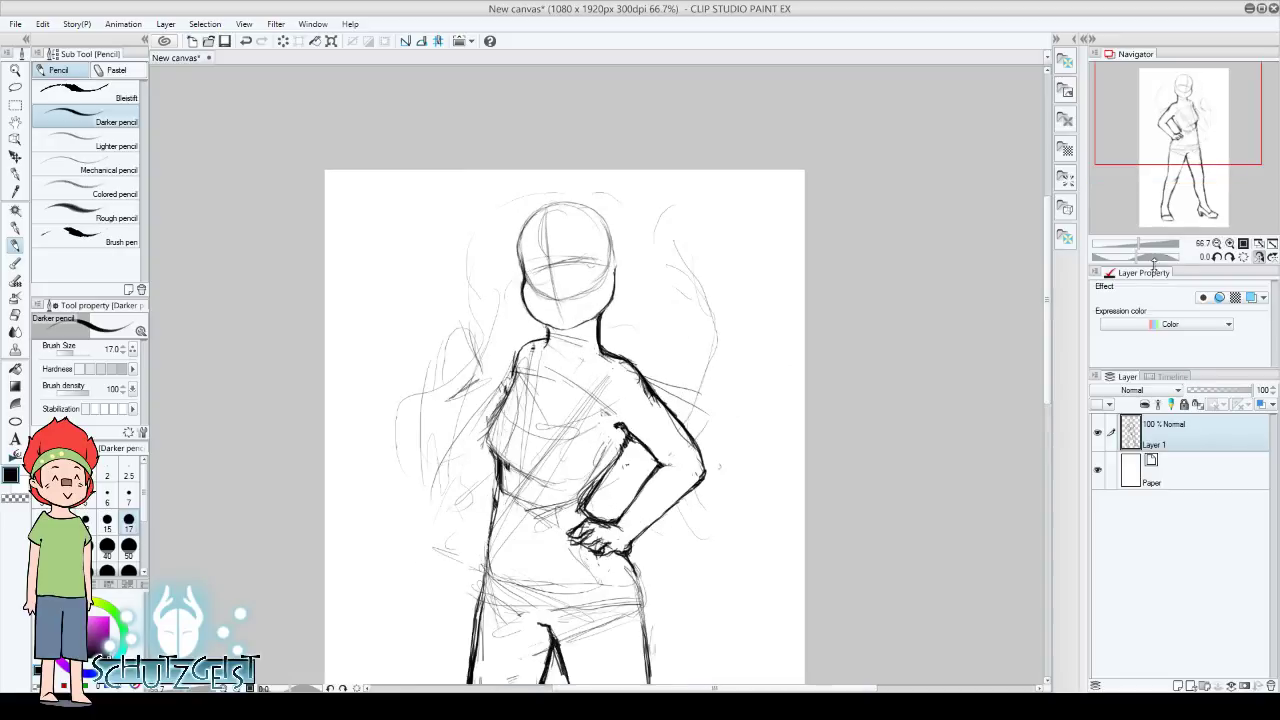
mouse_move(734, 408)
left_mouse_down()
mouse_move(686, 297)
mouse_move(700, 320)
left_mouse_up()
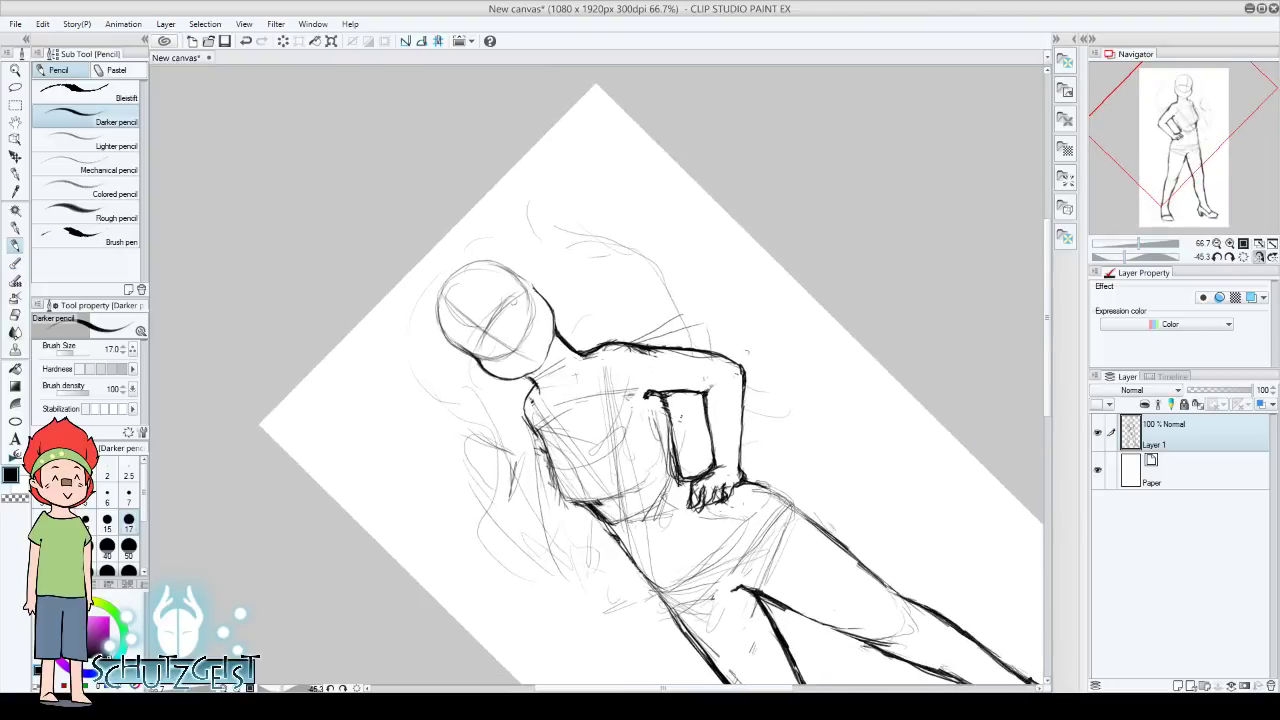
left_click(15, 312)
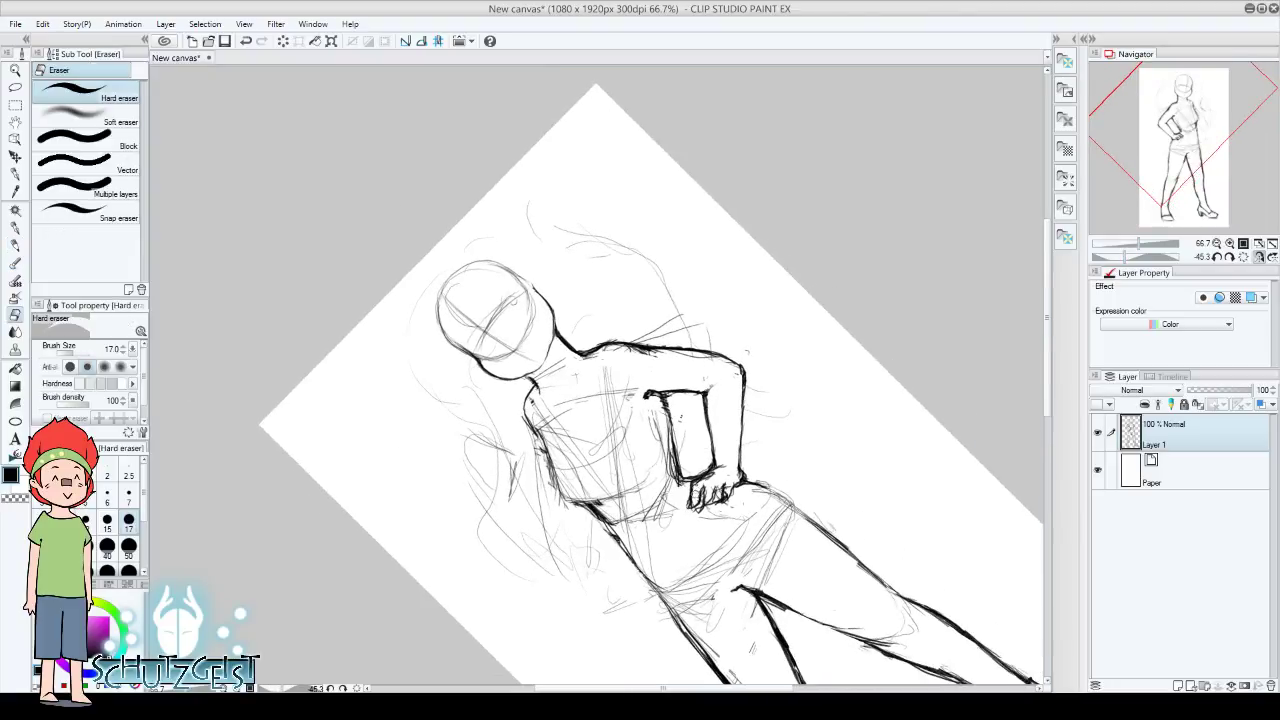
left_click_drag(716, 482, 720, 490)
key("p")
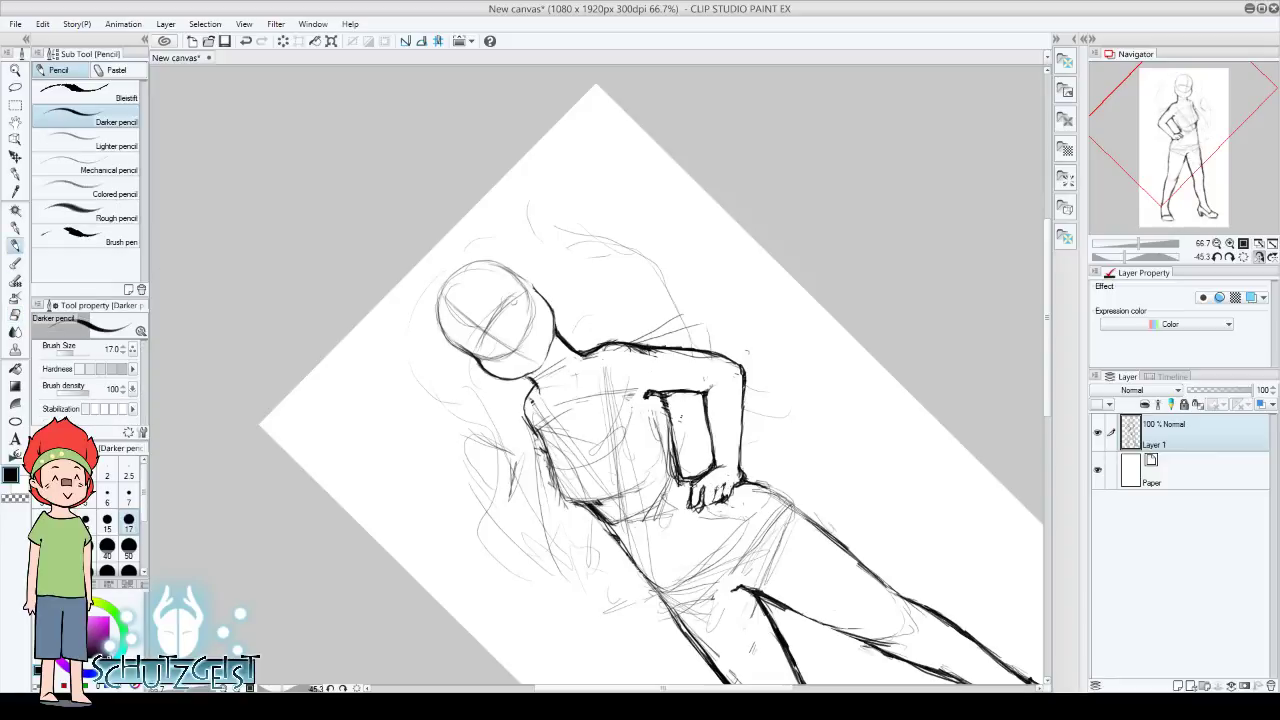
left_click_drag(700, 508, 698, 480)
key("e")
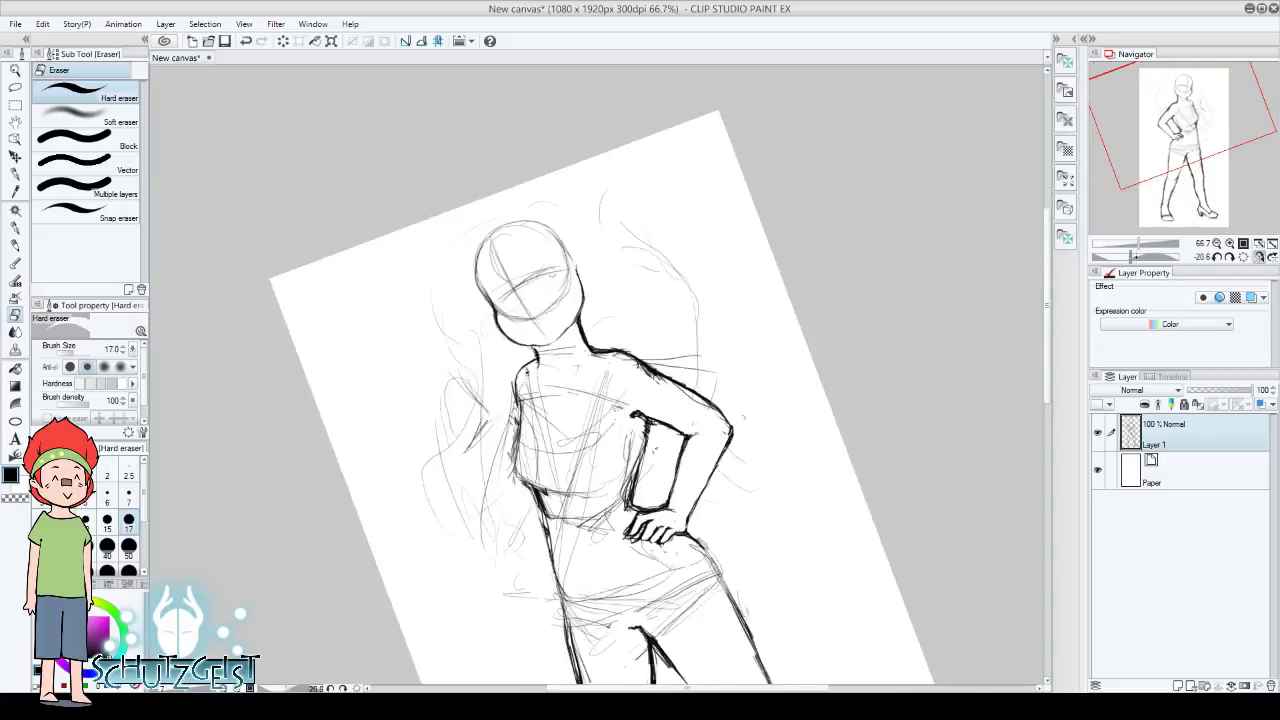
left_click_drag(1124, 257, 1136, 257)
Mirror the canvas view and undo the last pencil stroke
left_click(1258, 257)
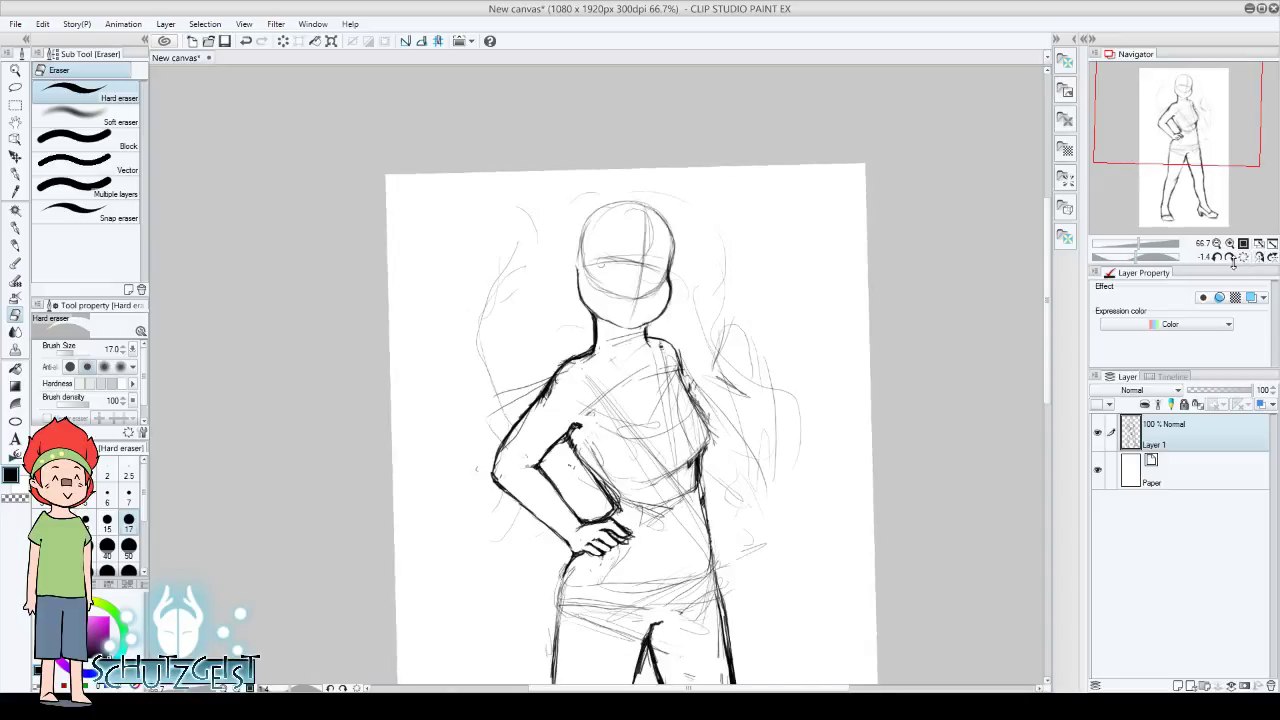
key("p")
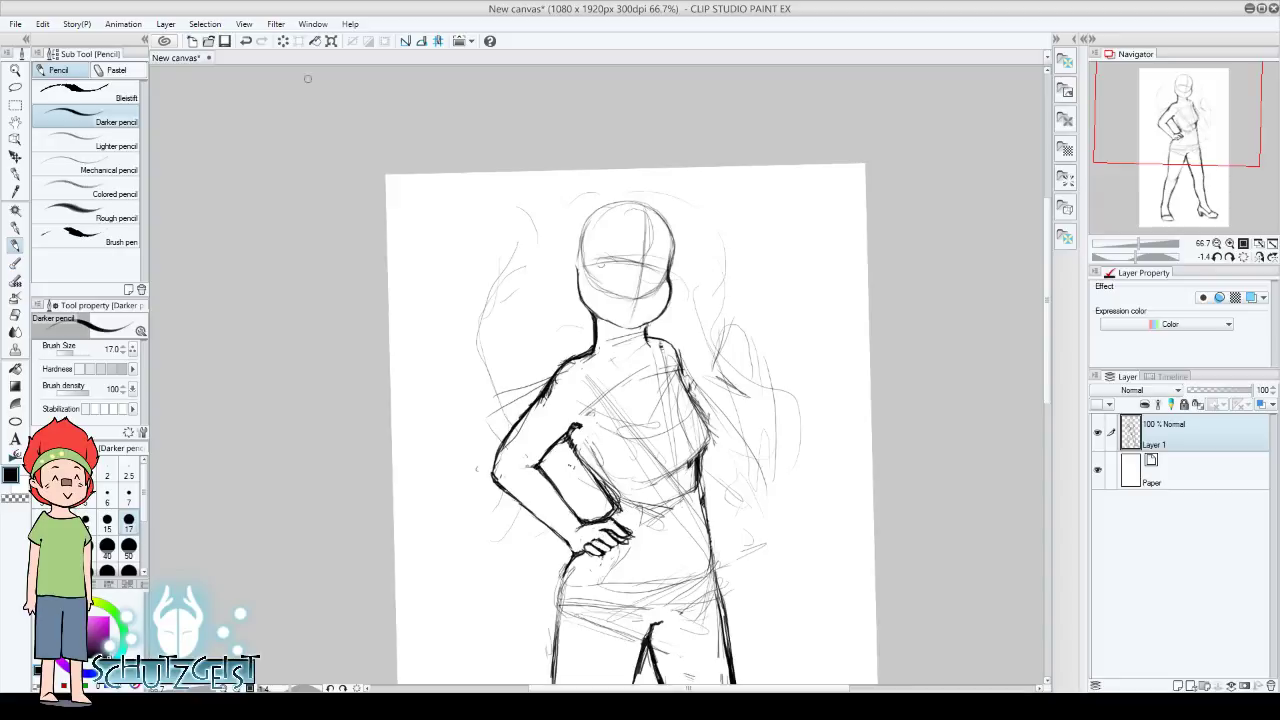
left_click(245, 41)
Lasso the hip hand, transform it with a free-position rotation center, then deselect
left_click(15, 87)
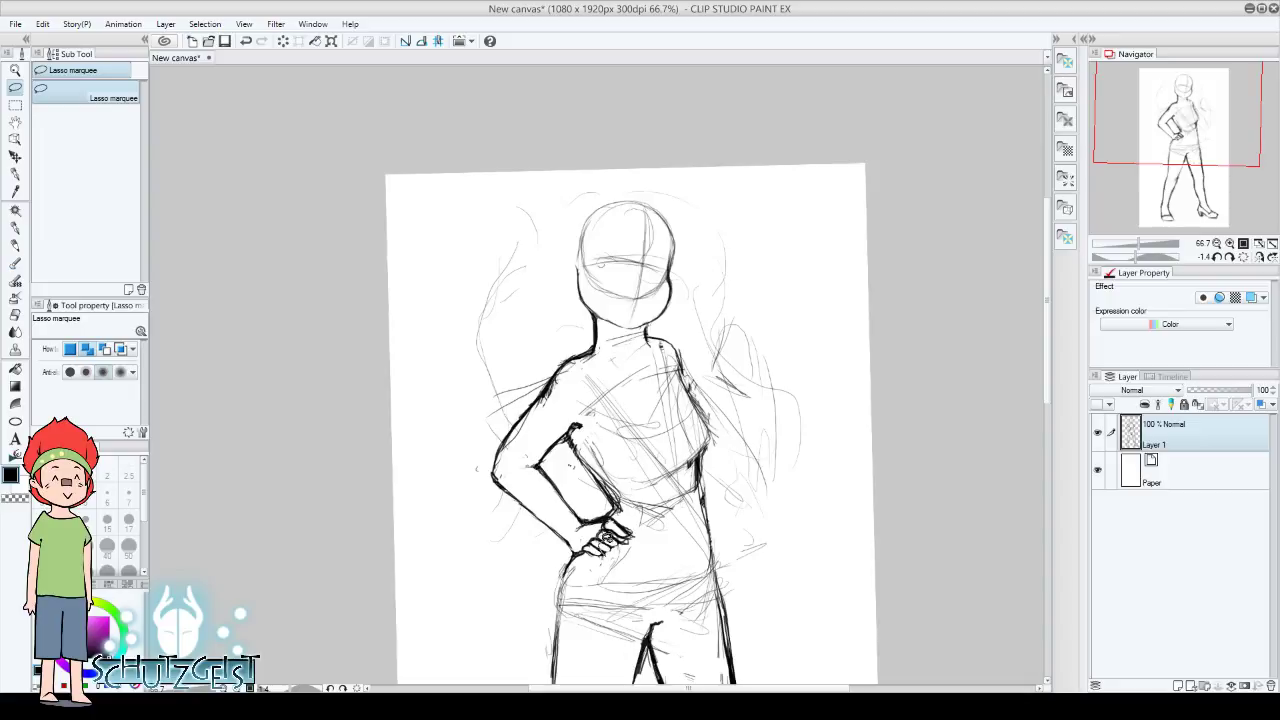
left_click_drag(618, 546, 606, 552)
key("ctrl+t")
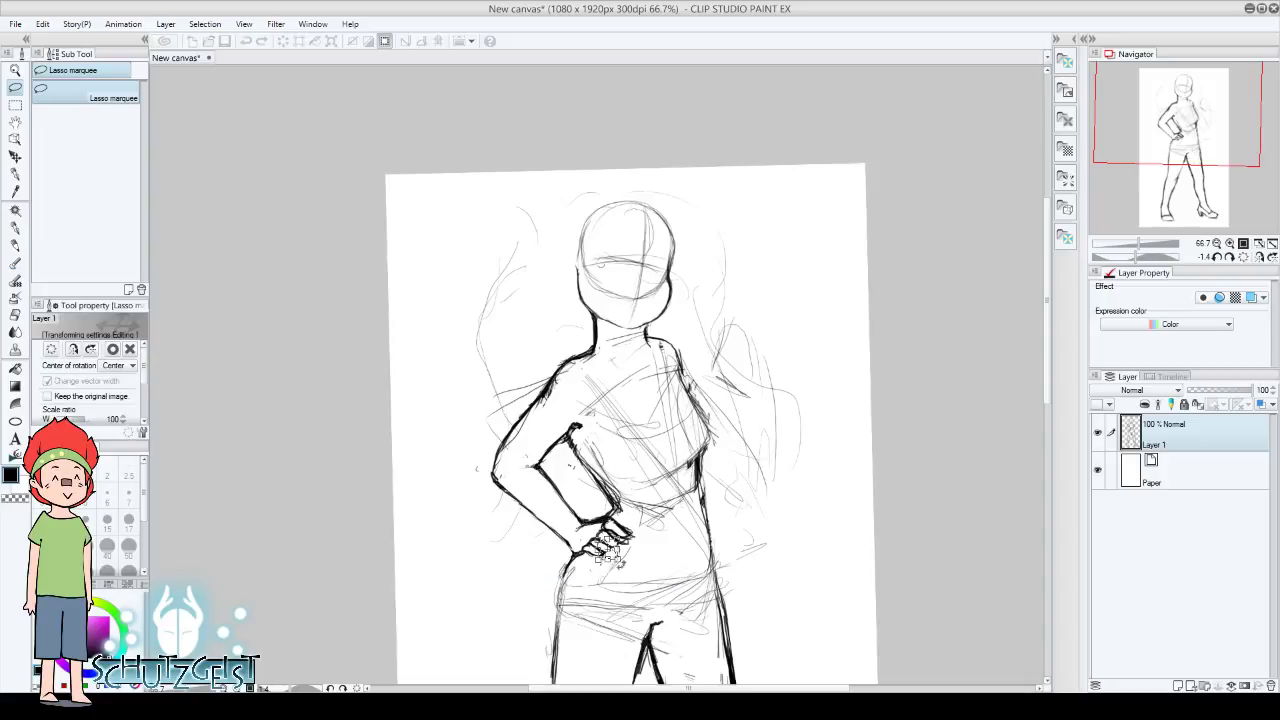
left_click(130, 348)
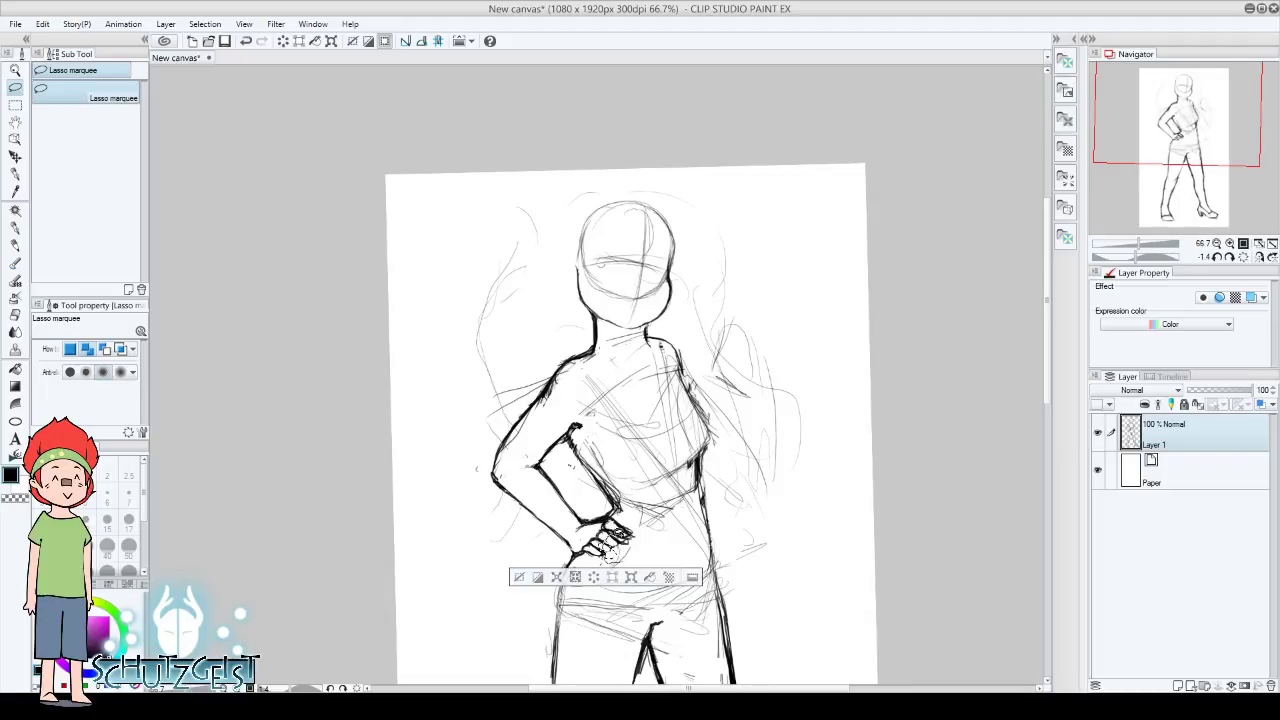
key("ctrl+t")
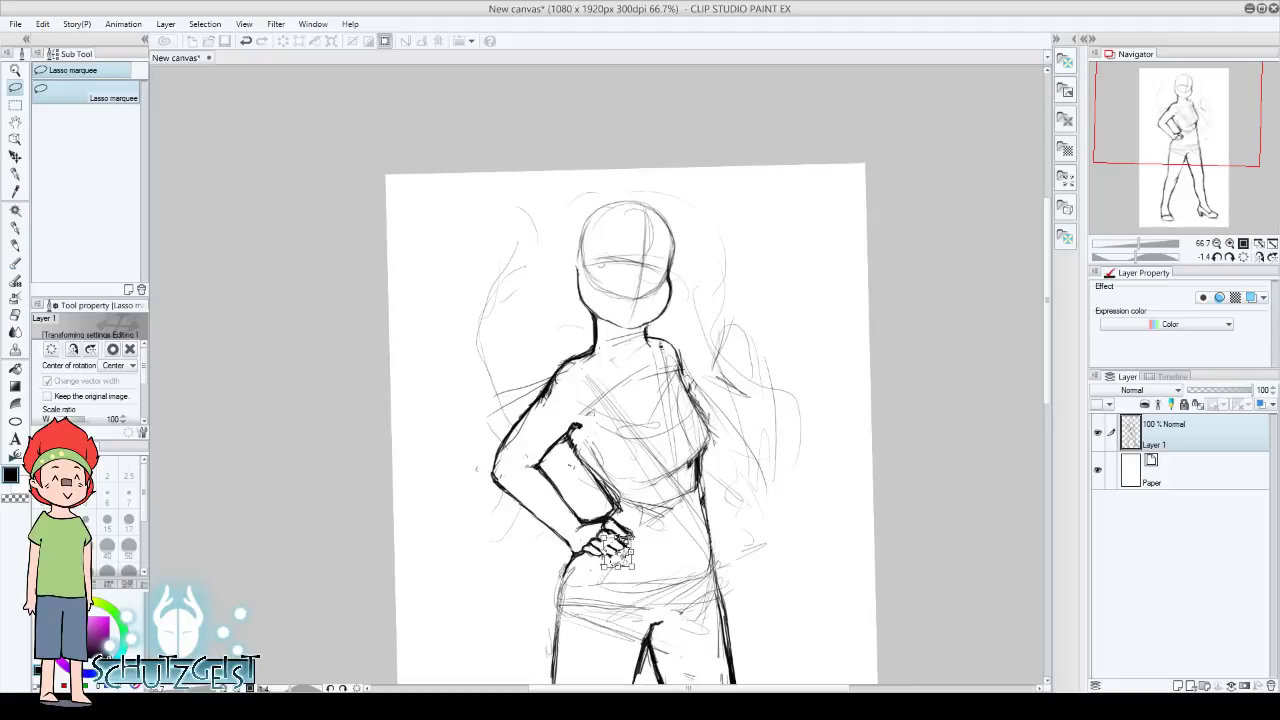
left_click(617, 549)
left_click(112, 349)
key("p")
key("ctrl+d")
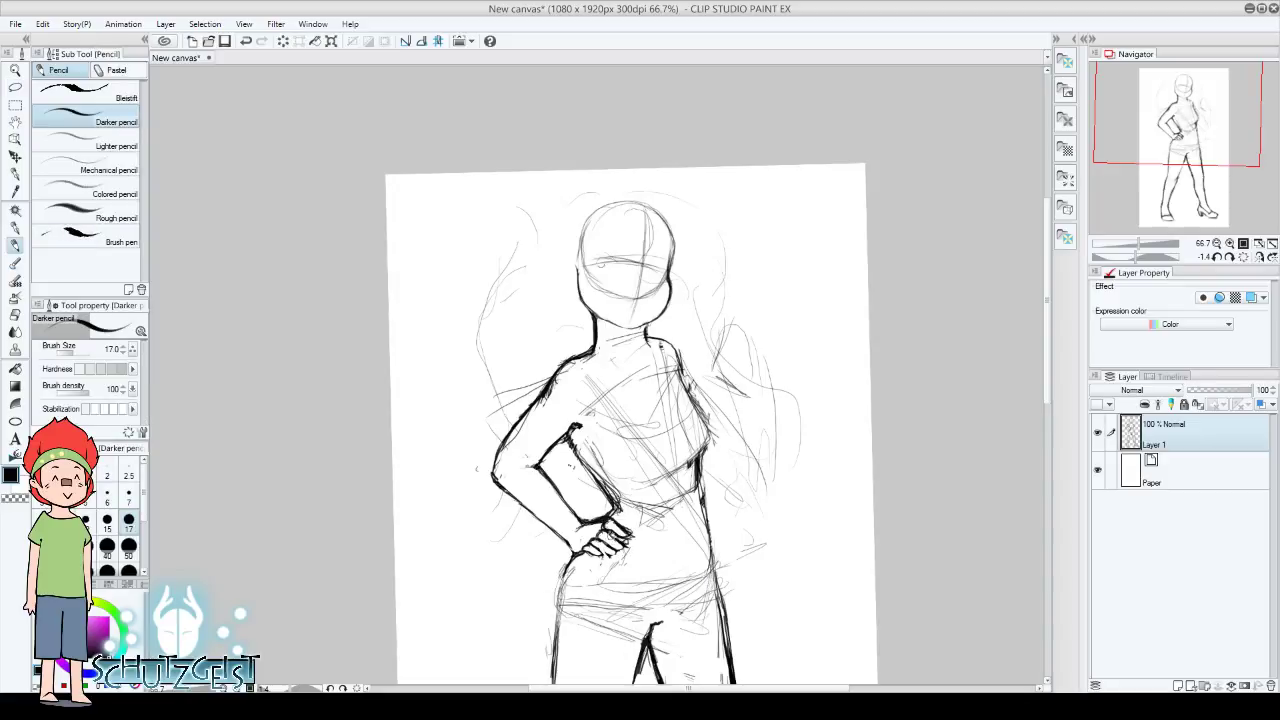
Unmirror the view, erase stray marks beside the hip hand, and zoom out to 33.3%
left_click(1257, 257)
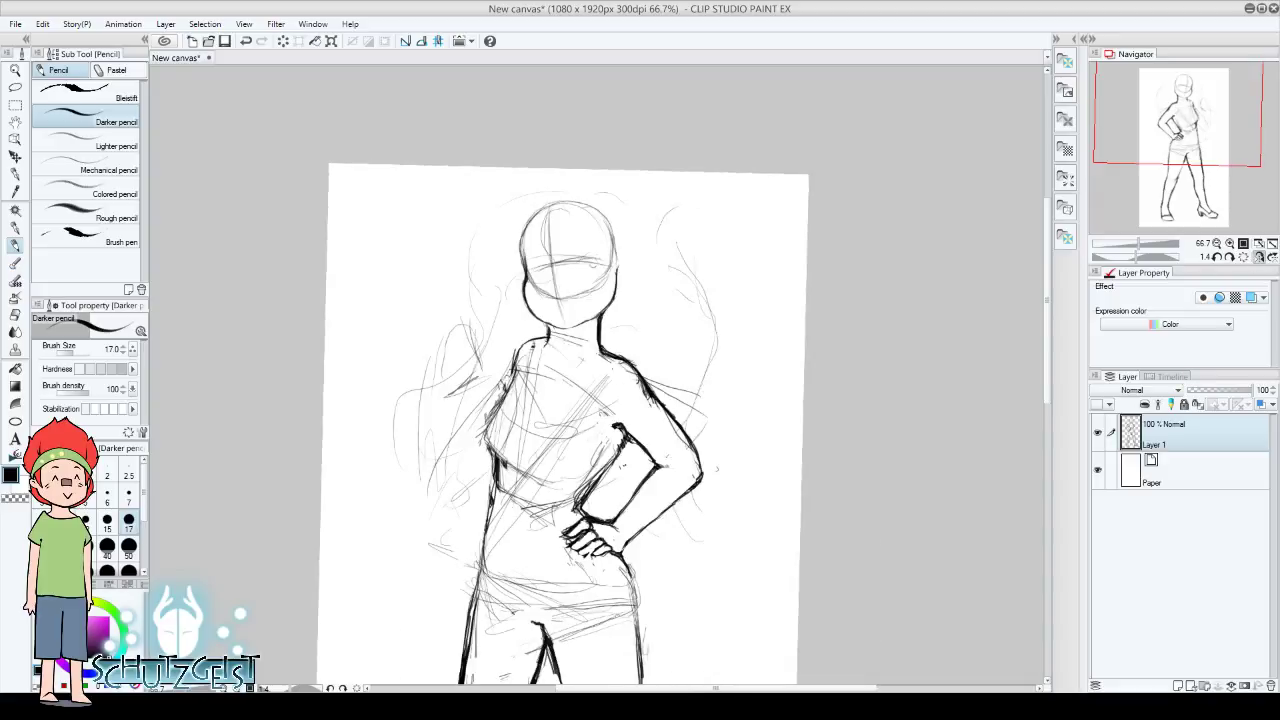
key("e")
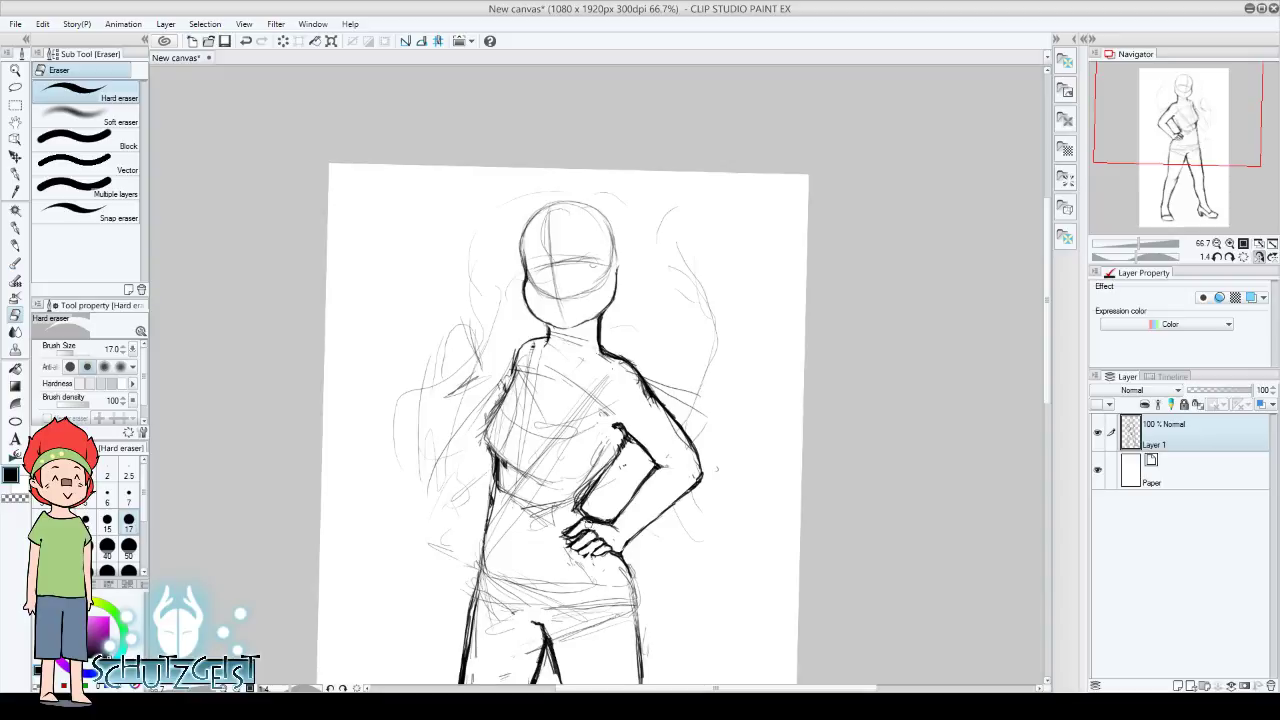
left_click_drag(600, 541, 602, 543)
left_click(15, 246)
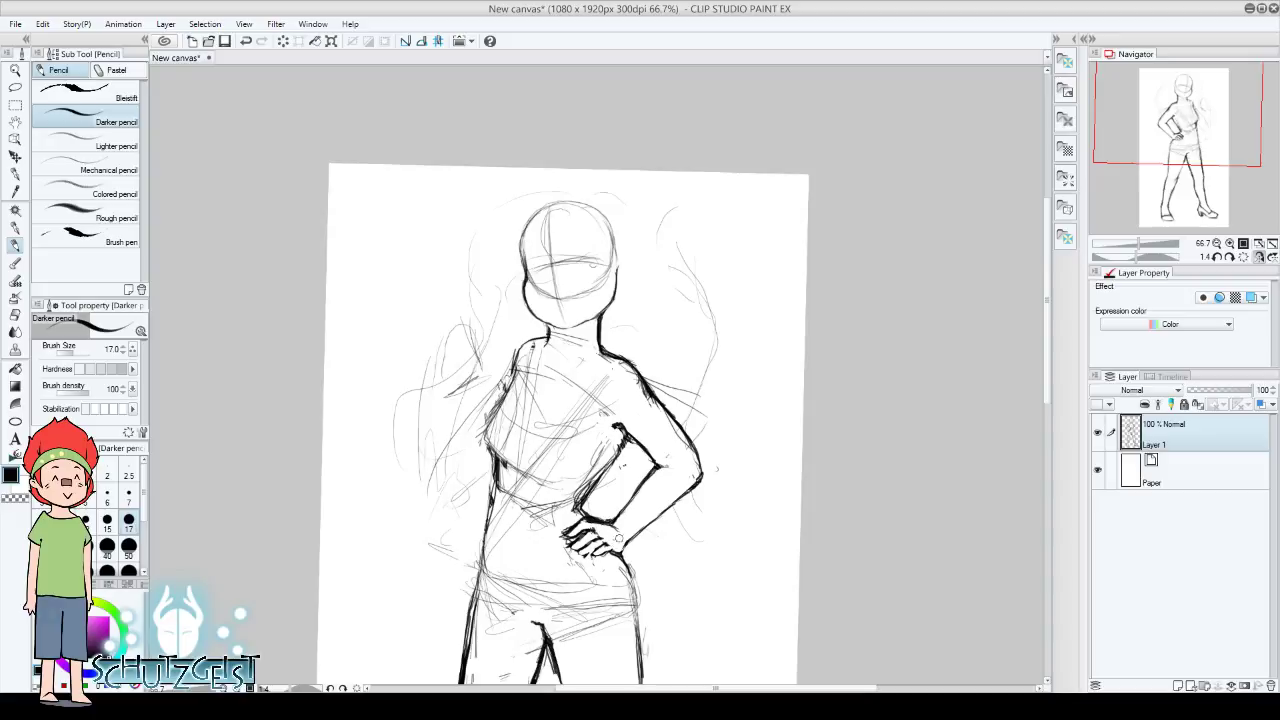
left_click(16, 313)
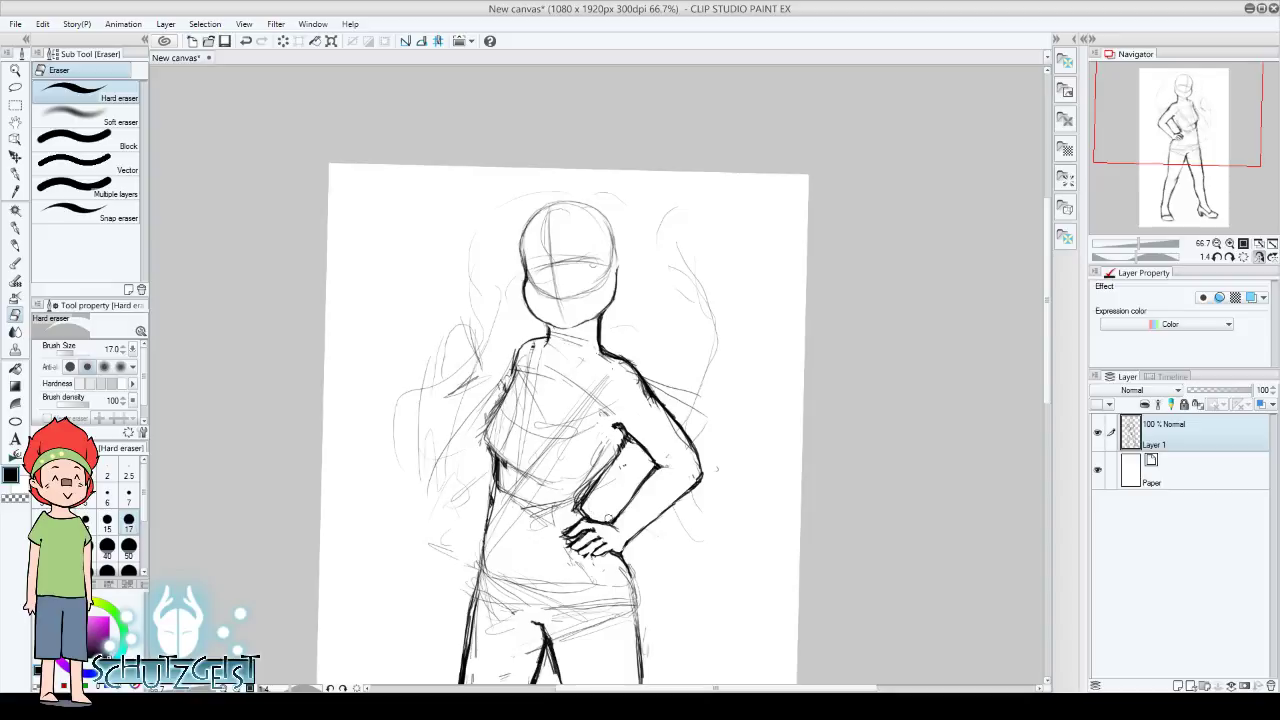
left_click(1216, 243)
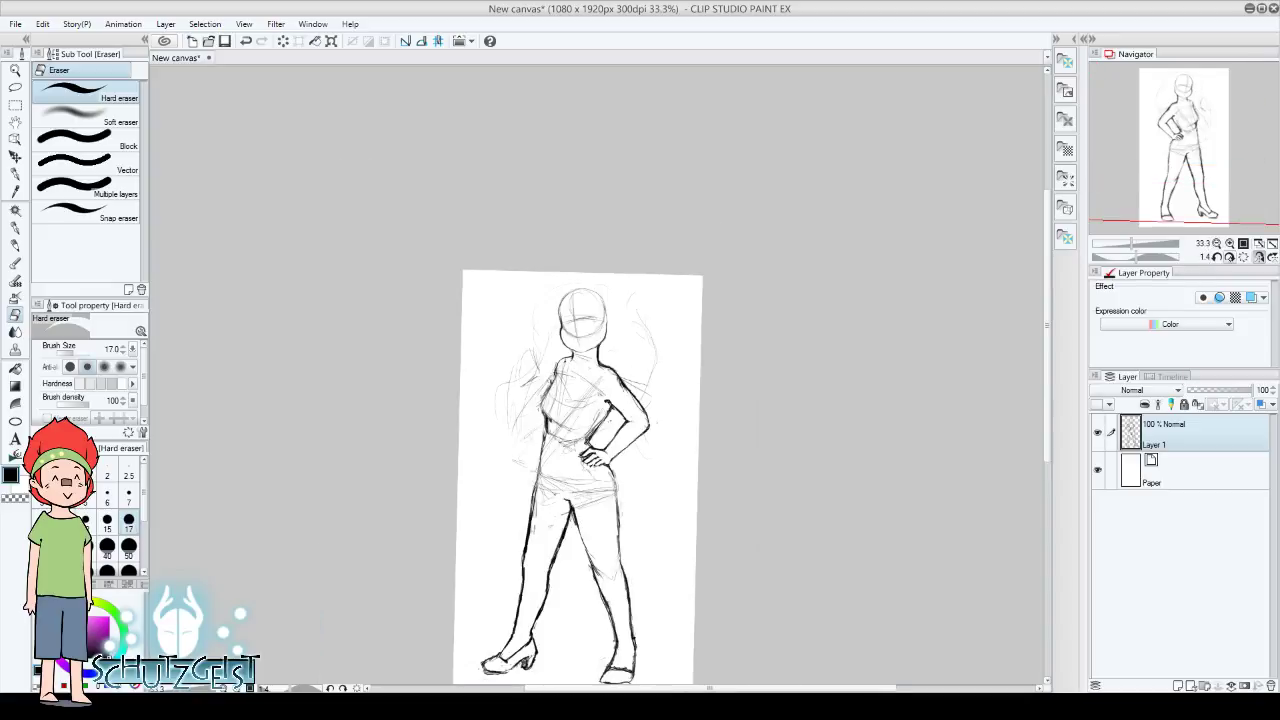
Try pencil strokes on the hip hand at 100% zoom, undoing the trial attempts
left_click(1230, 243)
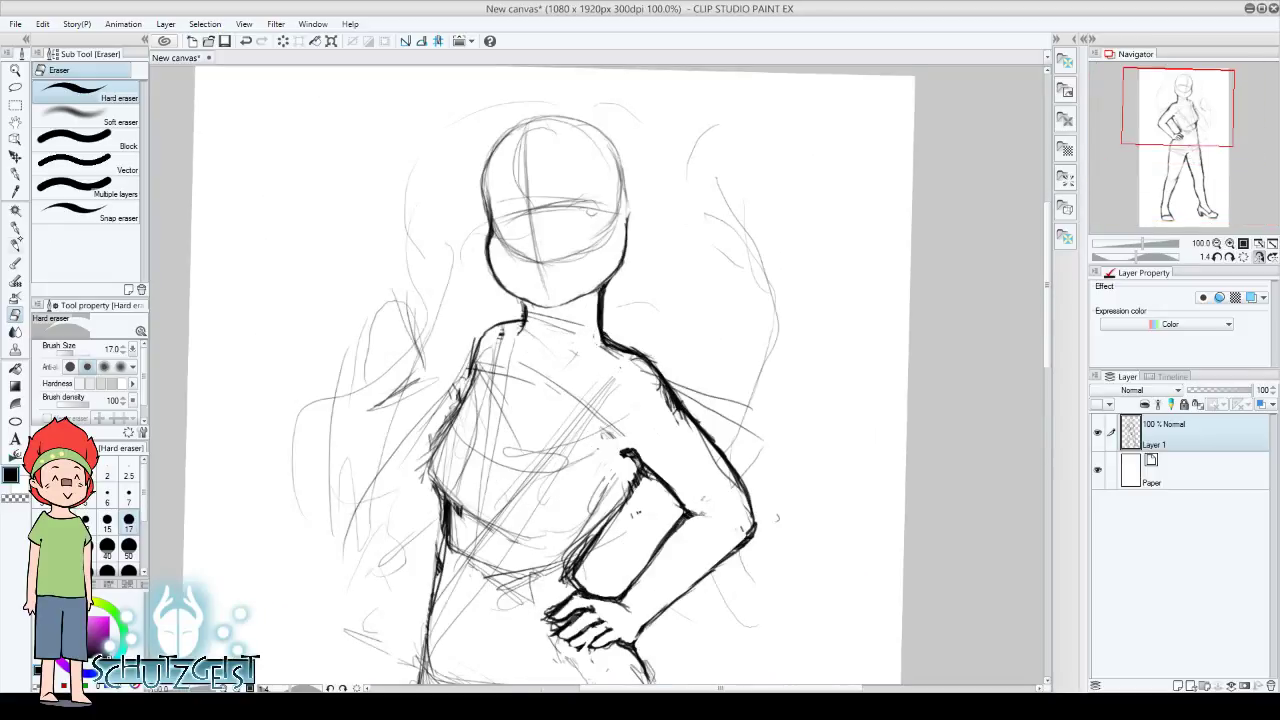
key("p")
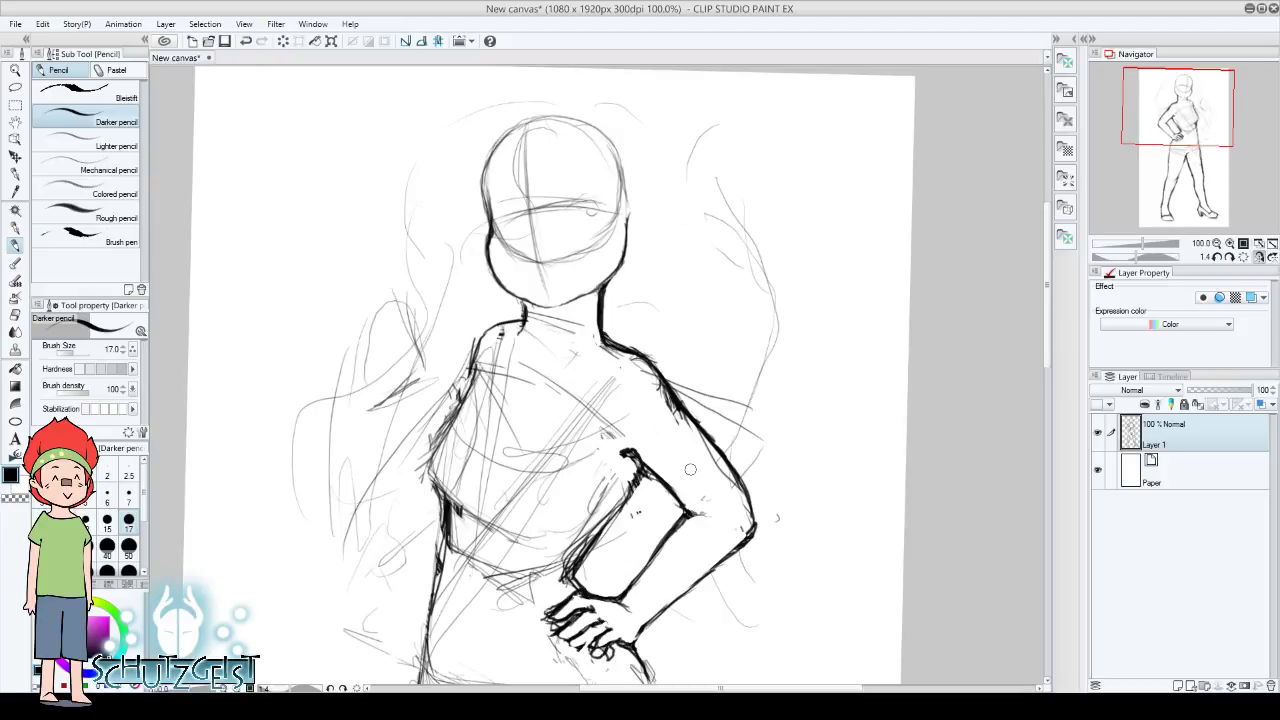
left_click(246, 41)
left_click(614, 628)
left_click(16, 312)
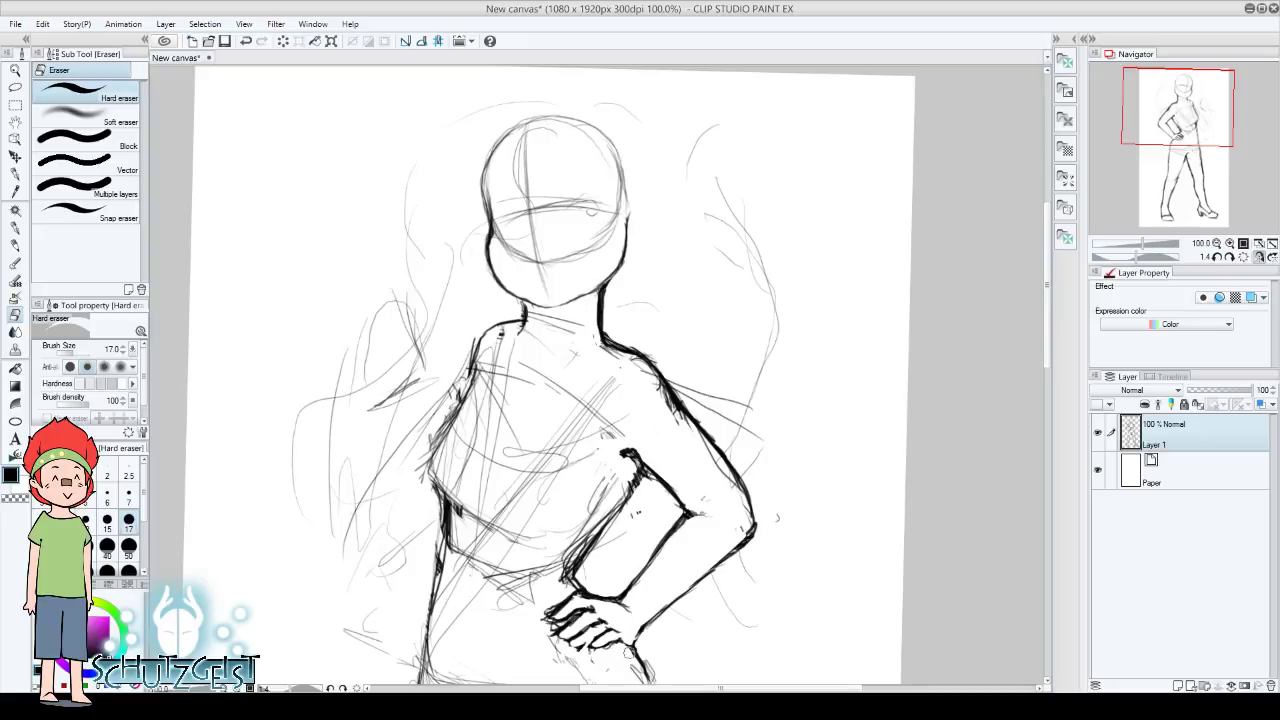
key("p")
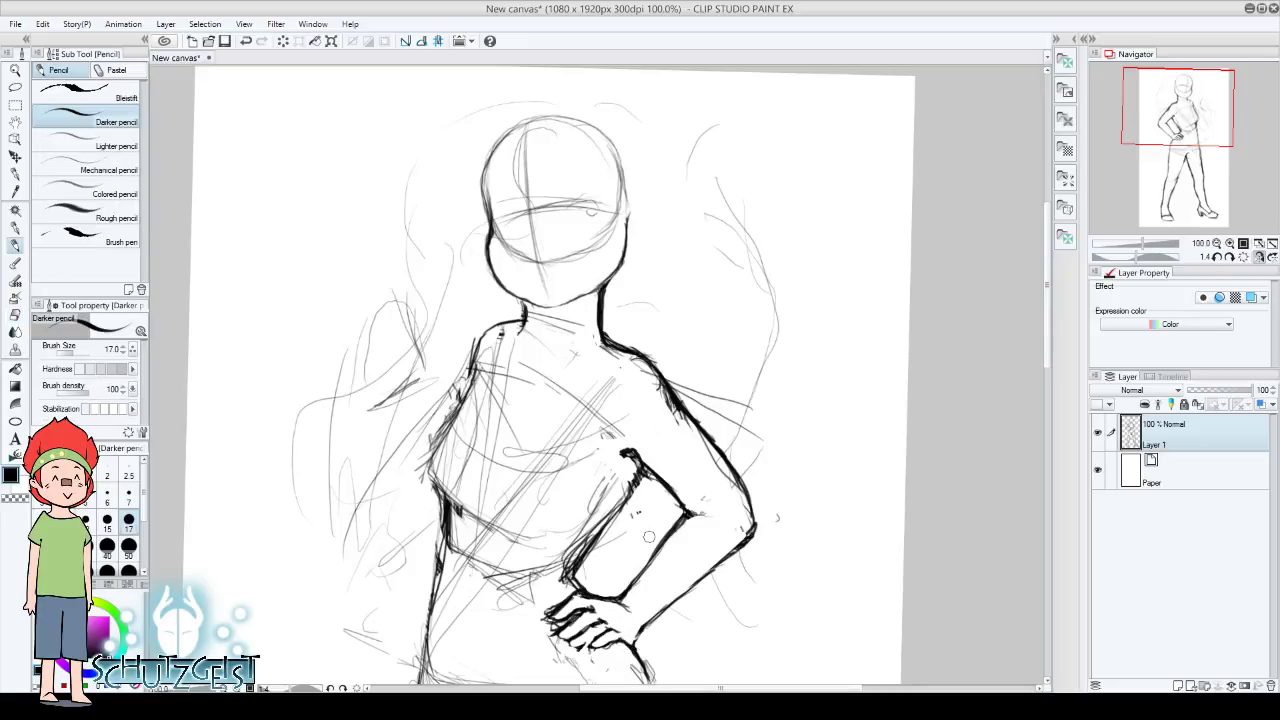
key("ctrl+z")
Add a short pencil stroke to the hand's fingers, then zoom out to 33.3%
key("ctrl+minus")
key("ctrl+minus")
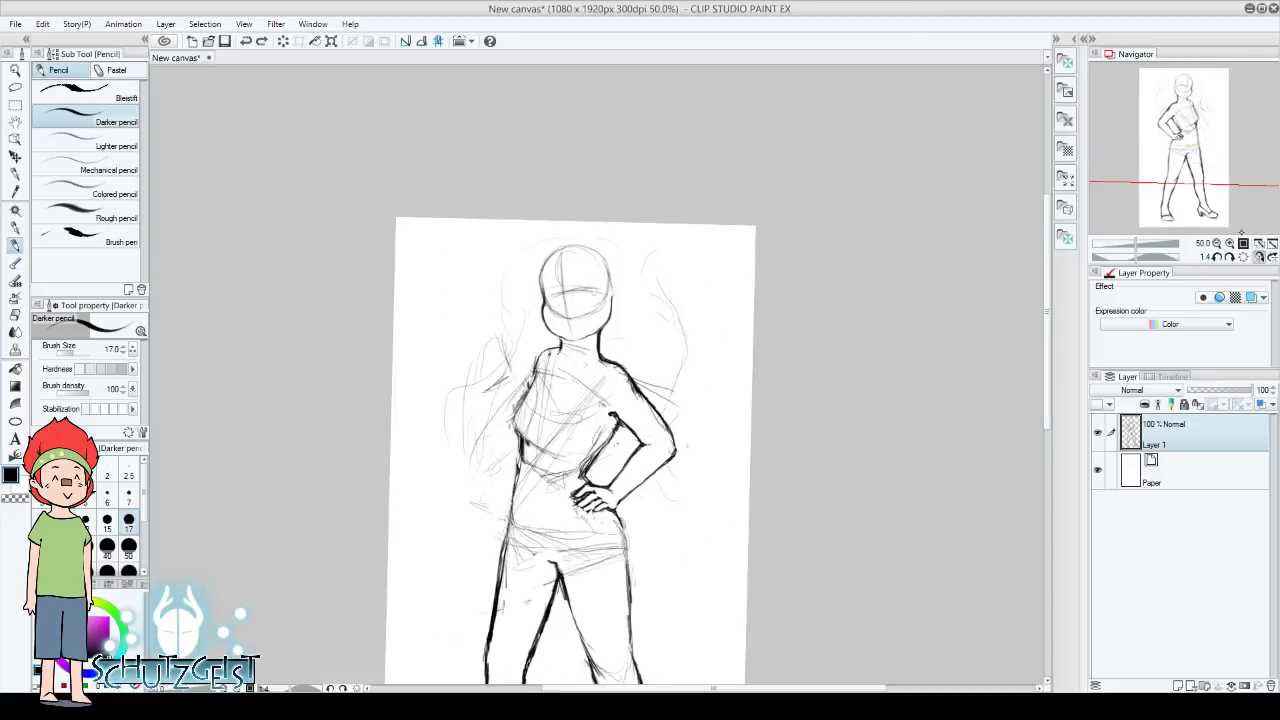
left_click(1230, 243)
left_click_drag(594, 648, 580, 638)
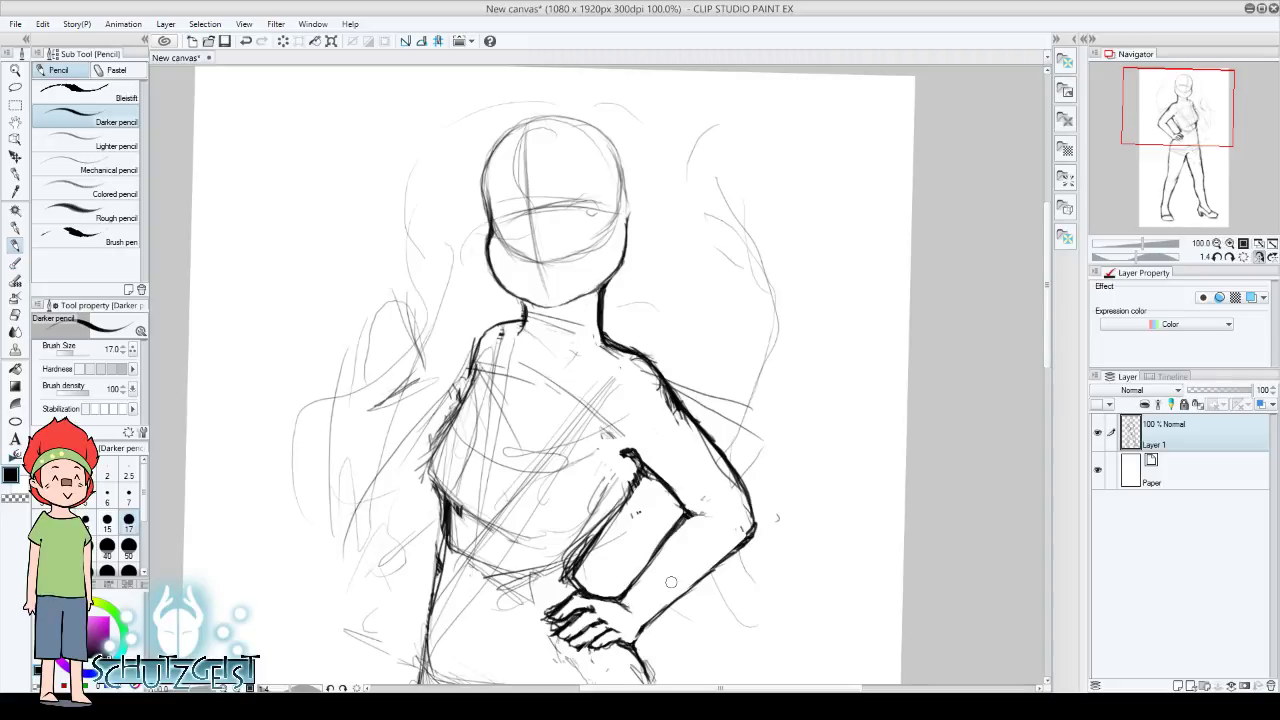
left_click(1217, 243)
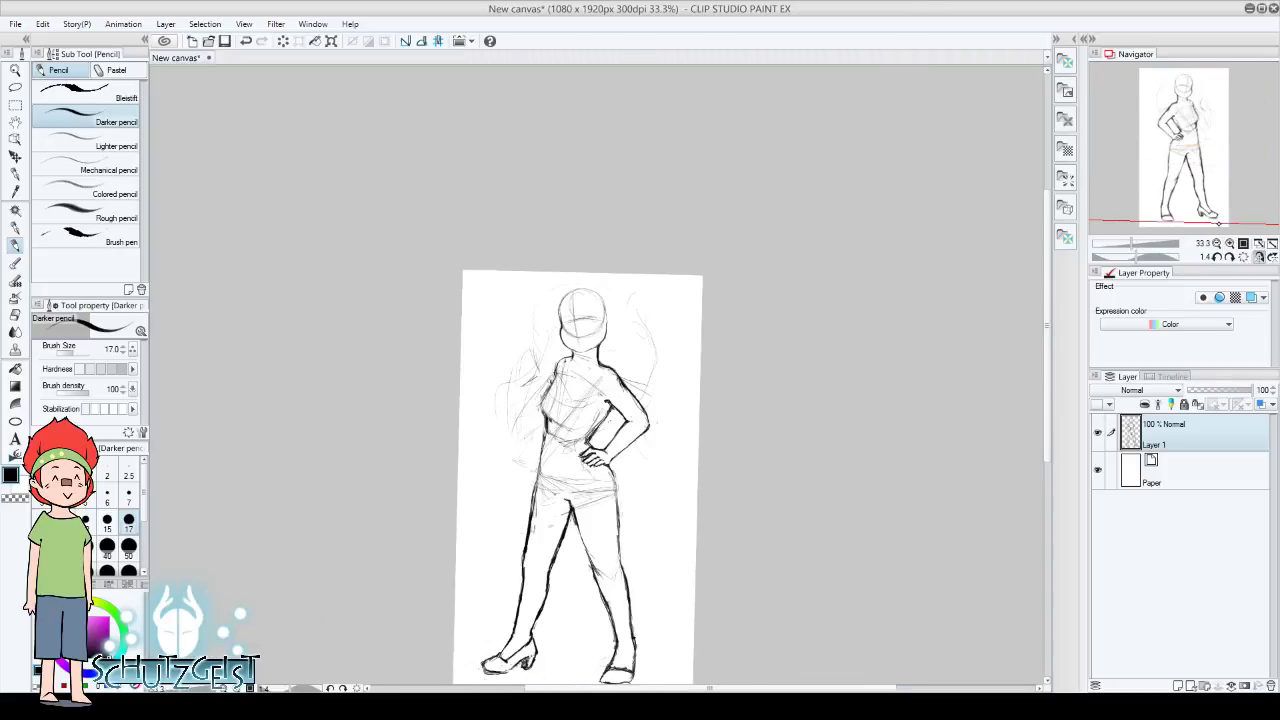
Mirror the view, zoom to 100%, and lasso-select the hand on the hip
left_click(1259, 256)
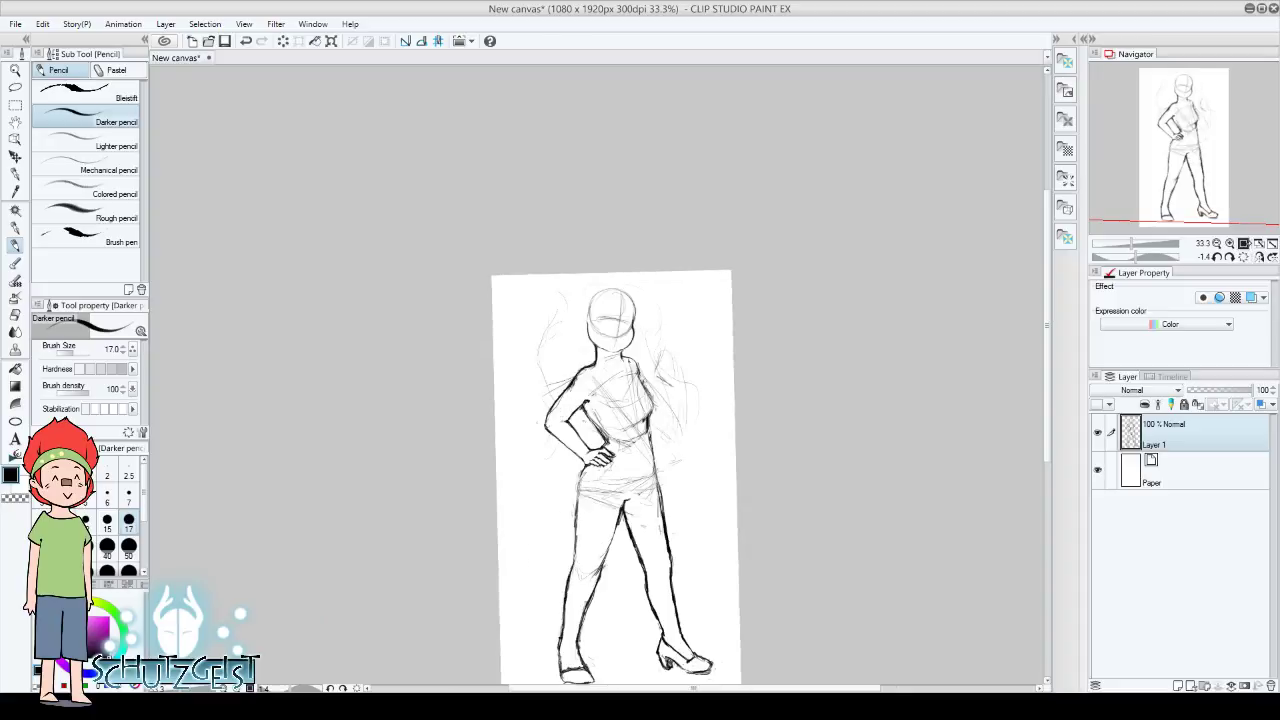
left_click(1230, 243)
left_click(1230, 243)
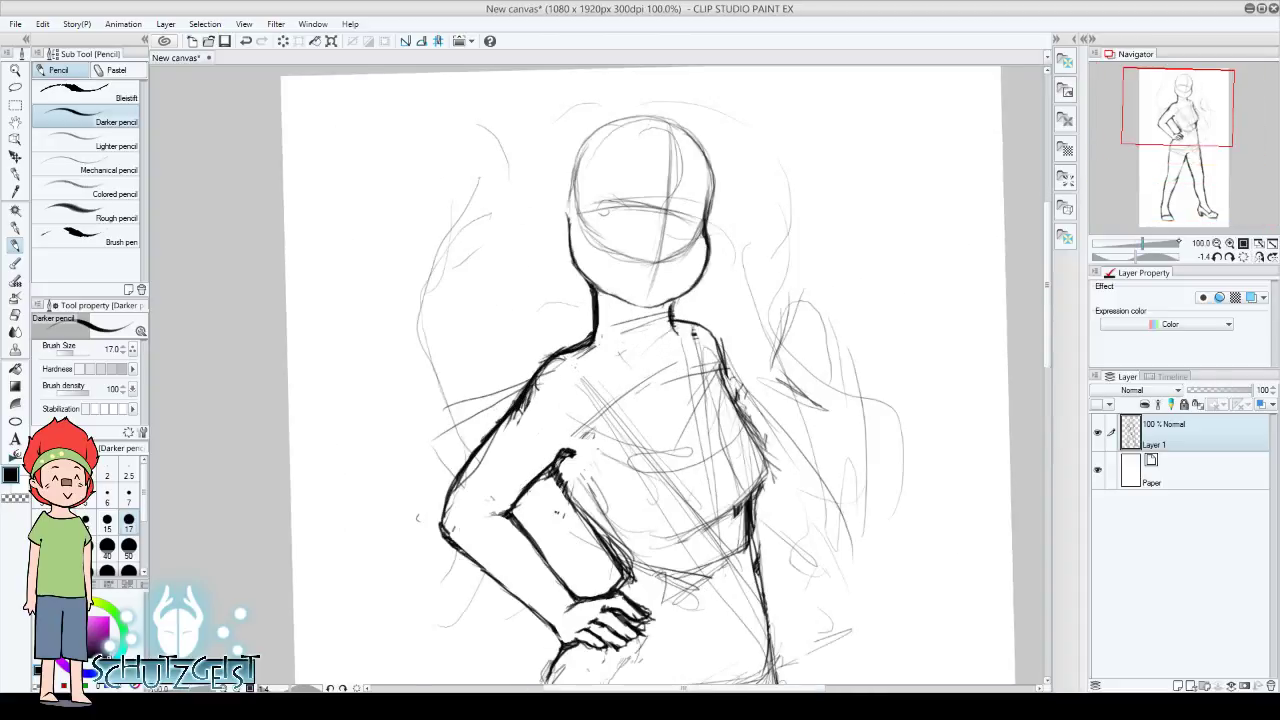
left_click(15, 88)
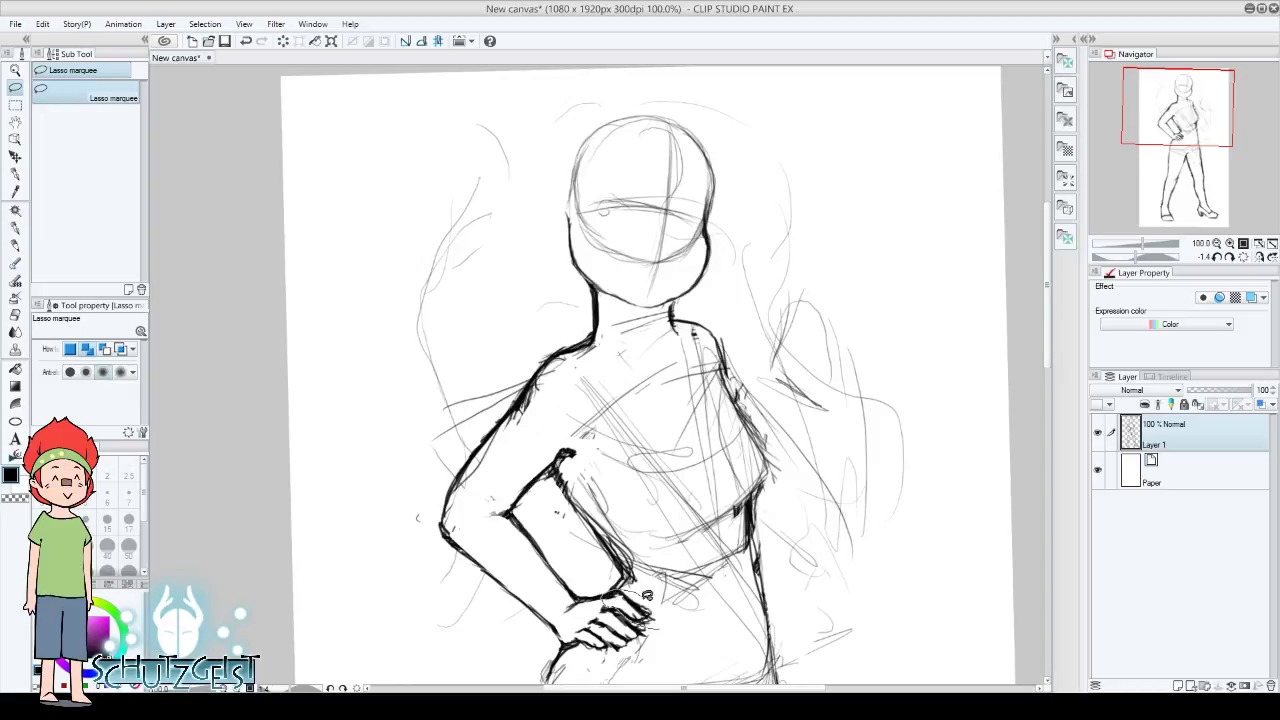
left_click_drag(604, 597, 655, 628)
Rotate the hand slightly and nudge it upward, commit, deselect, and zoom out
key("ctrl+t")
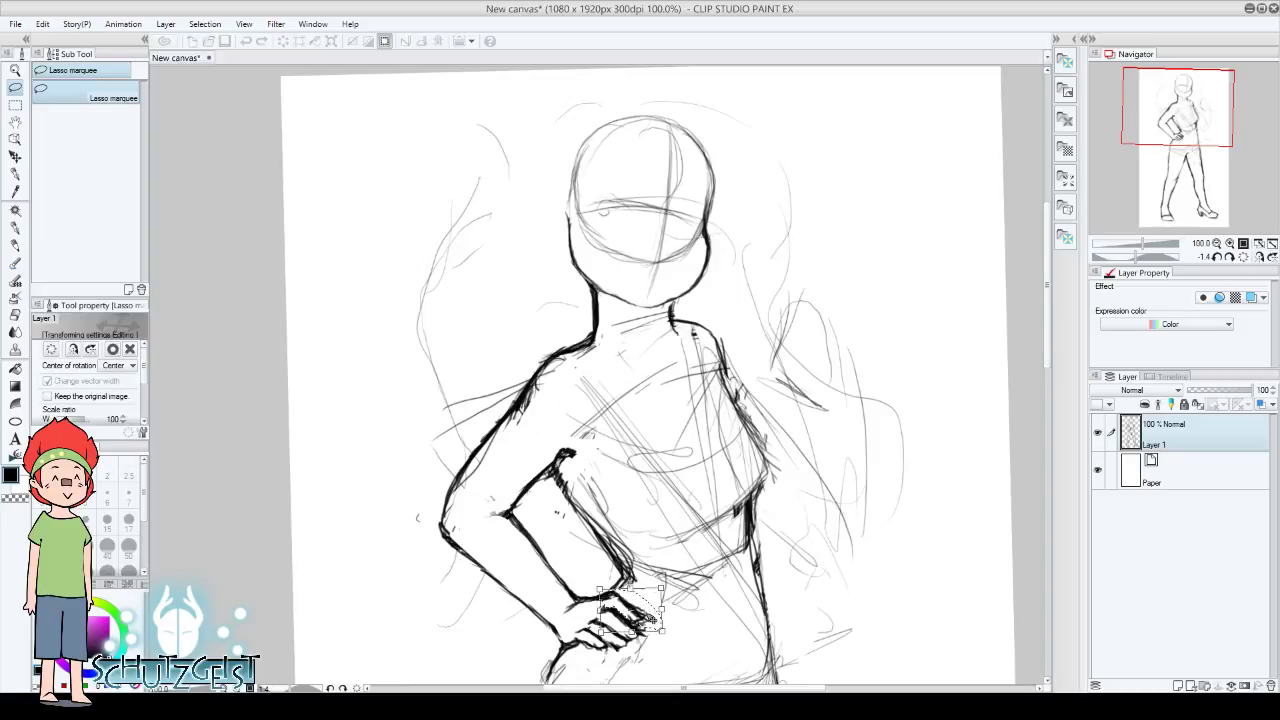
left_click_drag(654, 612, 649, 603)
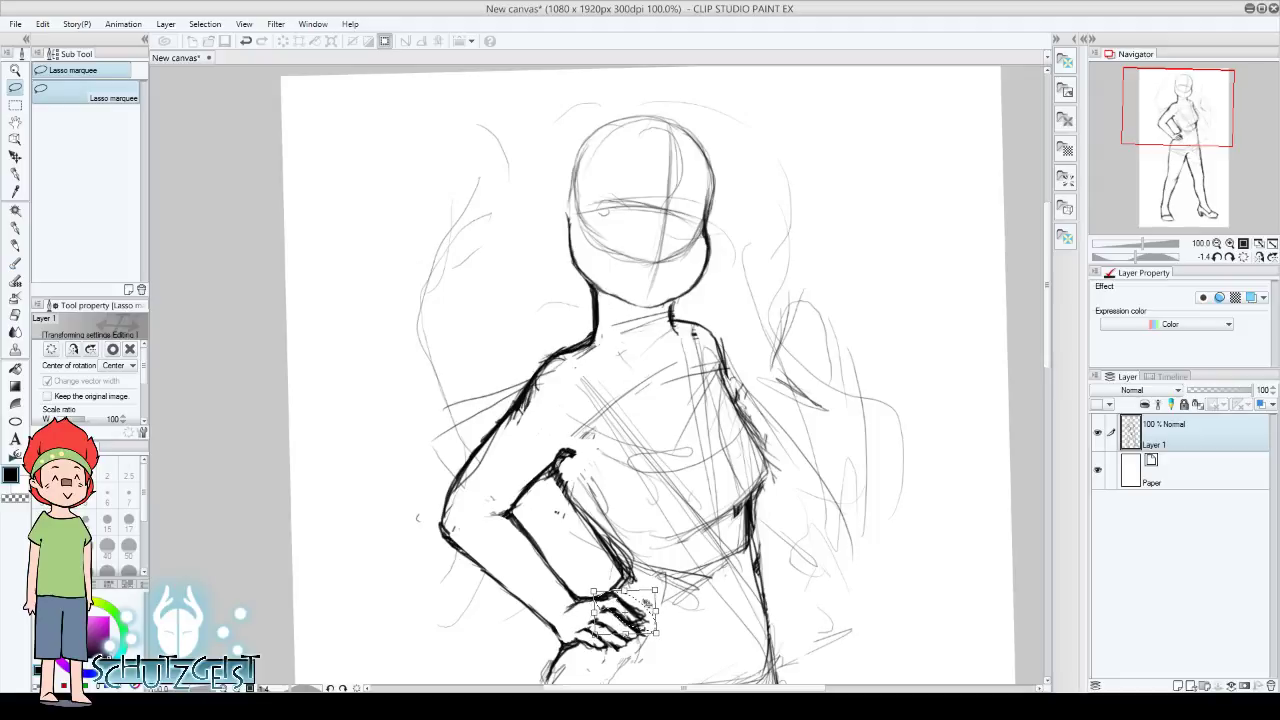
left_click_drag(654, 610, 650, 603)
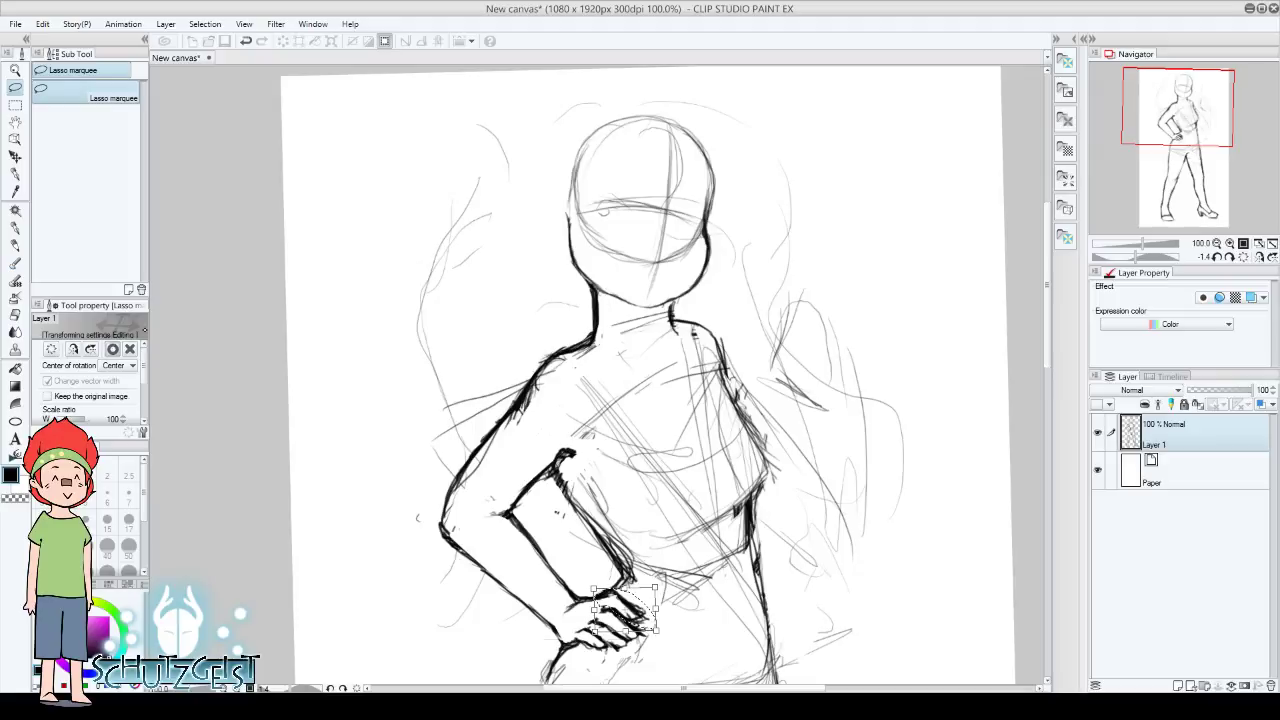
key("Return")
key("ctrl+d")
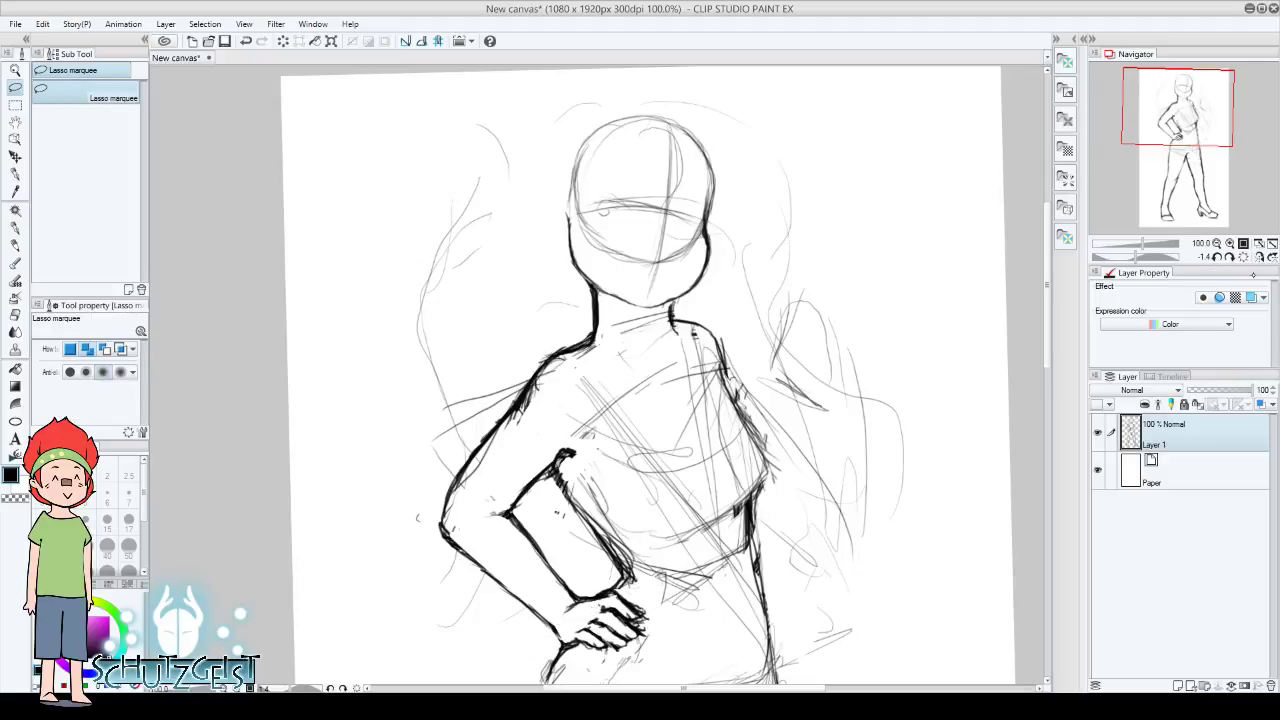
left_click(1216, 243)
left_click(1216, 243)
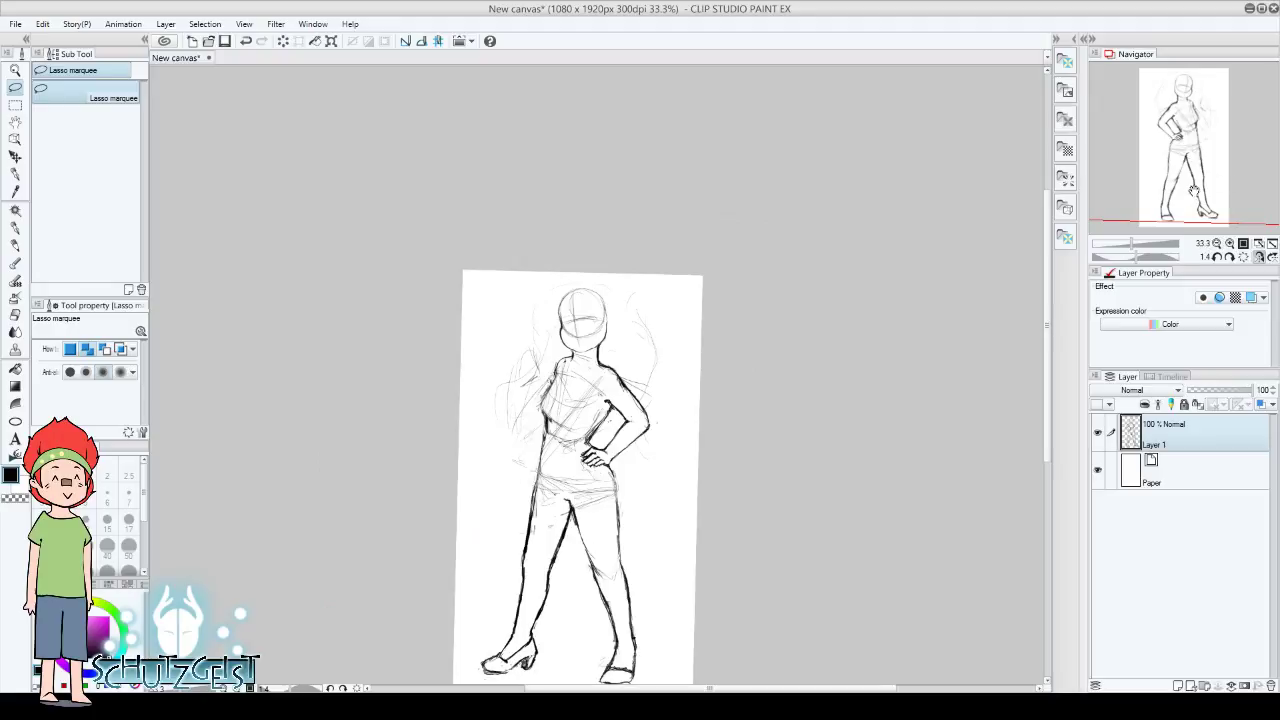
At 66.7% zoom, sketch the raised fist's shape and sides with the Darker pencil
left_click_drag(1194, 191, 1193, 175)
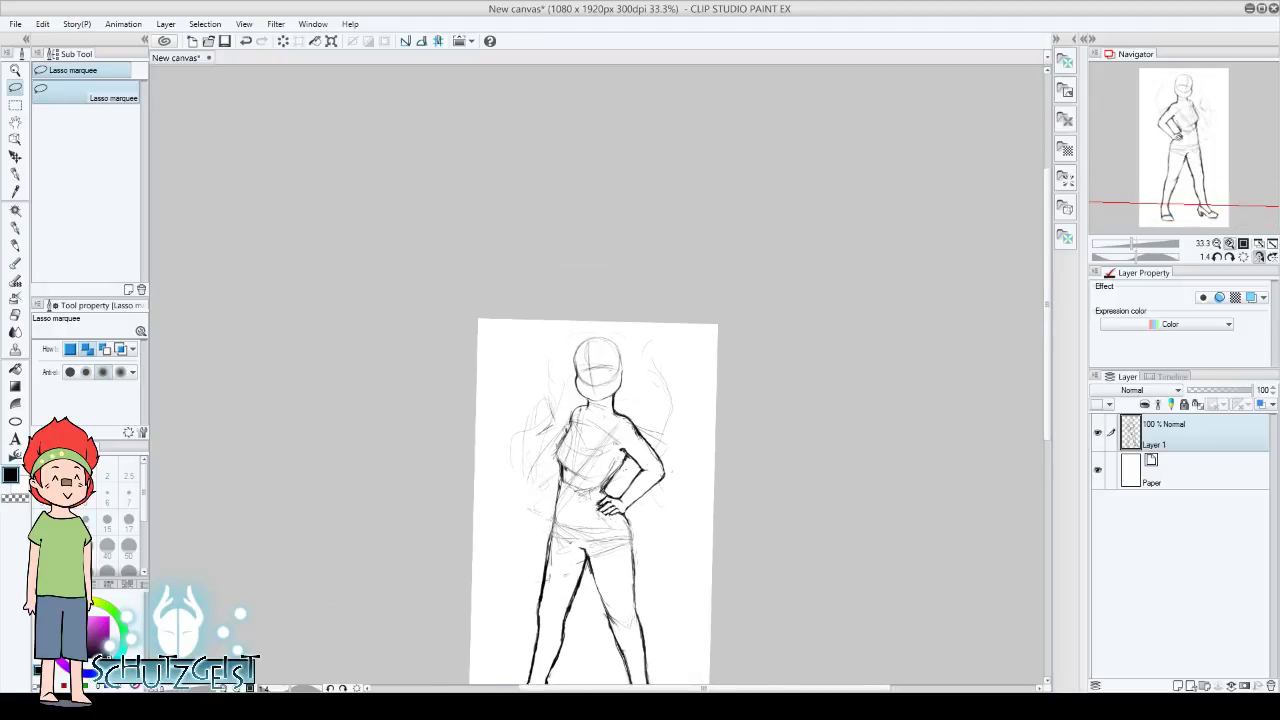
left_click(1230, 243)
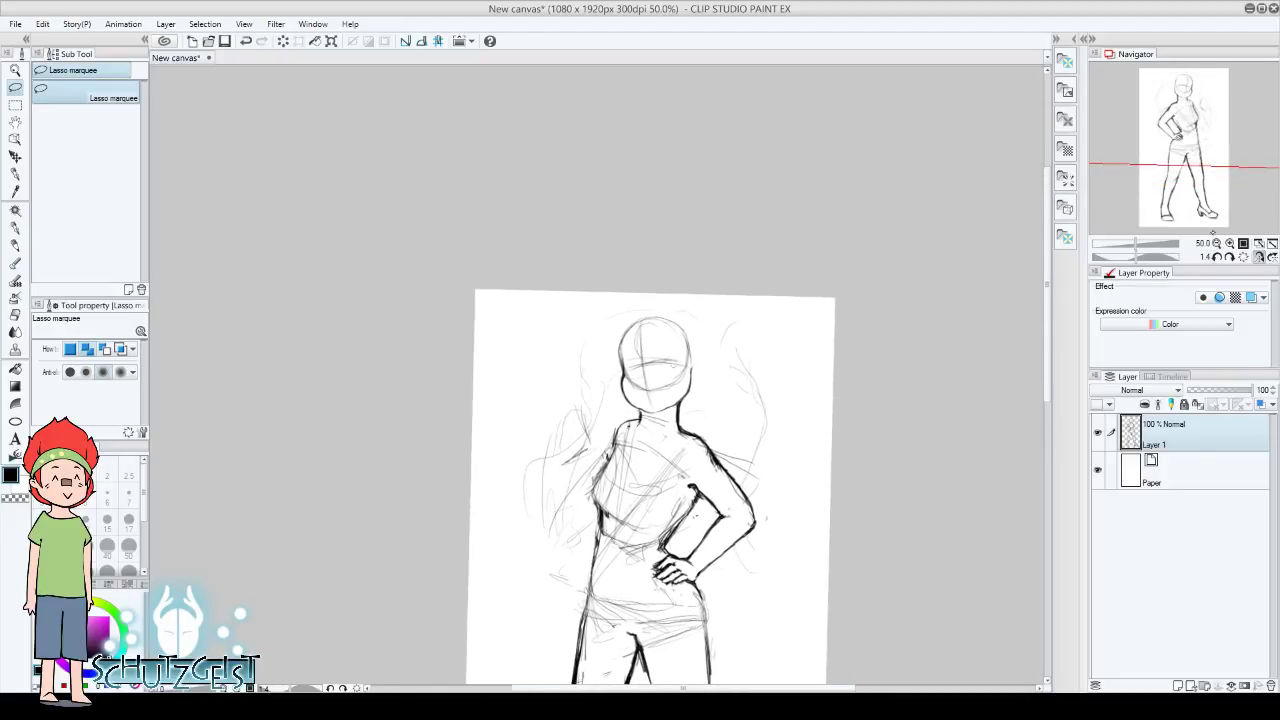
left_click(1230, 243)
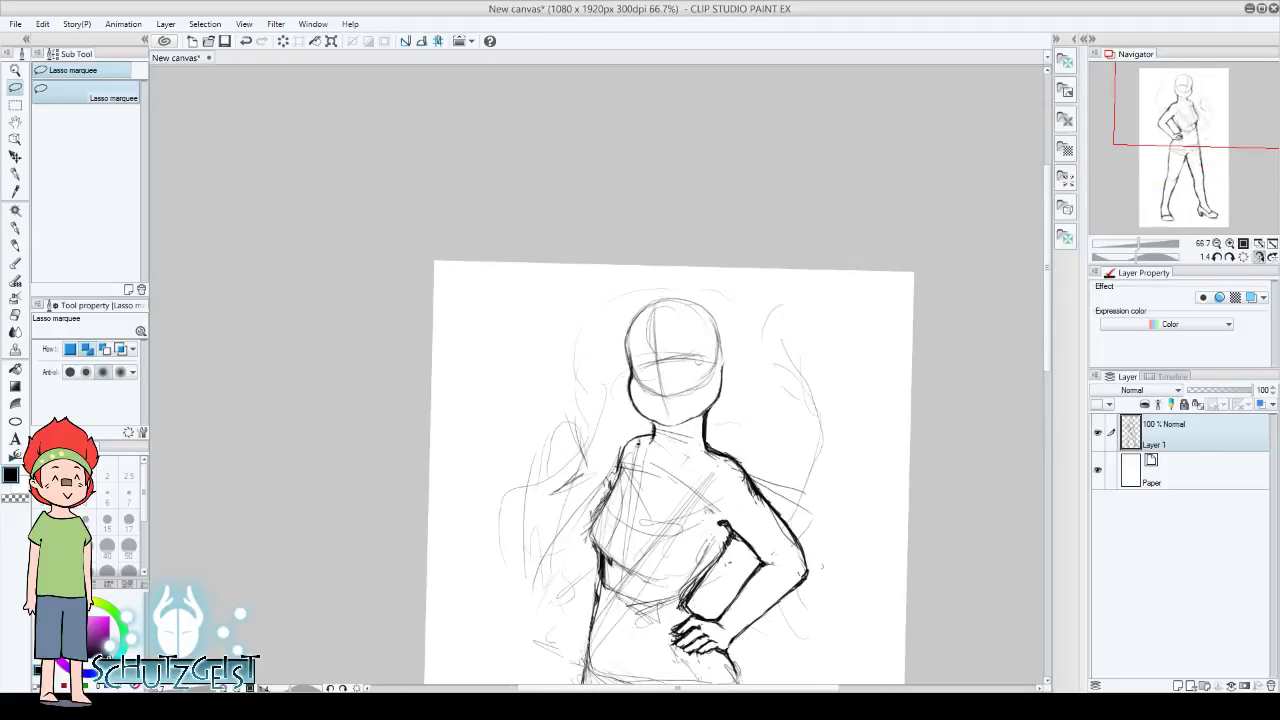
left_click(15, 245)
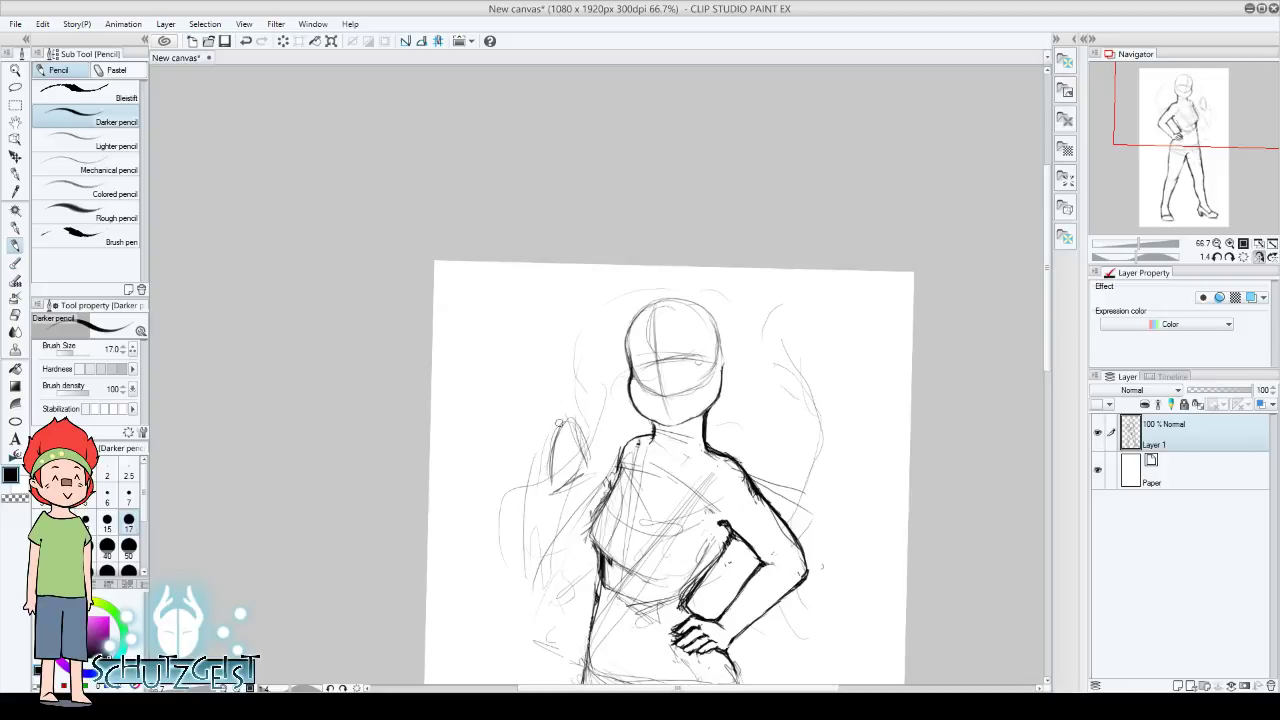
mouse_move(556, 420)
left_mouse_down()
mouse_move(576, 462)
mouse_move(542, 486)
left_mouse_up()
mouse_move(562, 424)
left_mouse_down()
mouse_move(544, 458)
mouse_move(562, 478)
mouse_move(584, 450)
mouse_move(566, 432)
mouse_move(596, 440)
mouse_move(574, 470)
left_mouse_up()
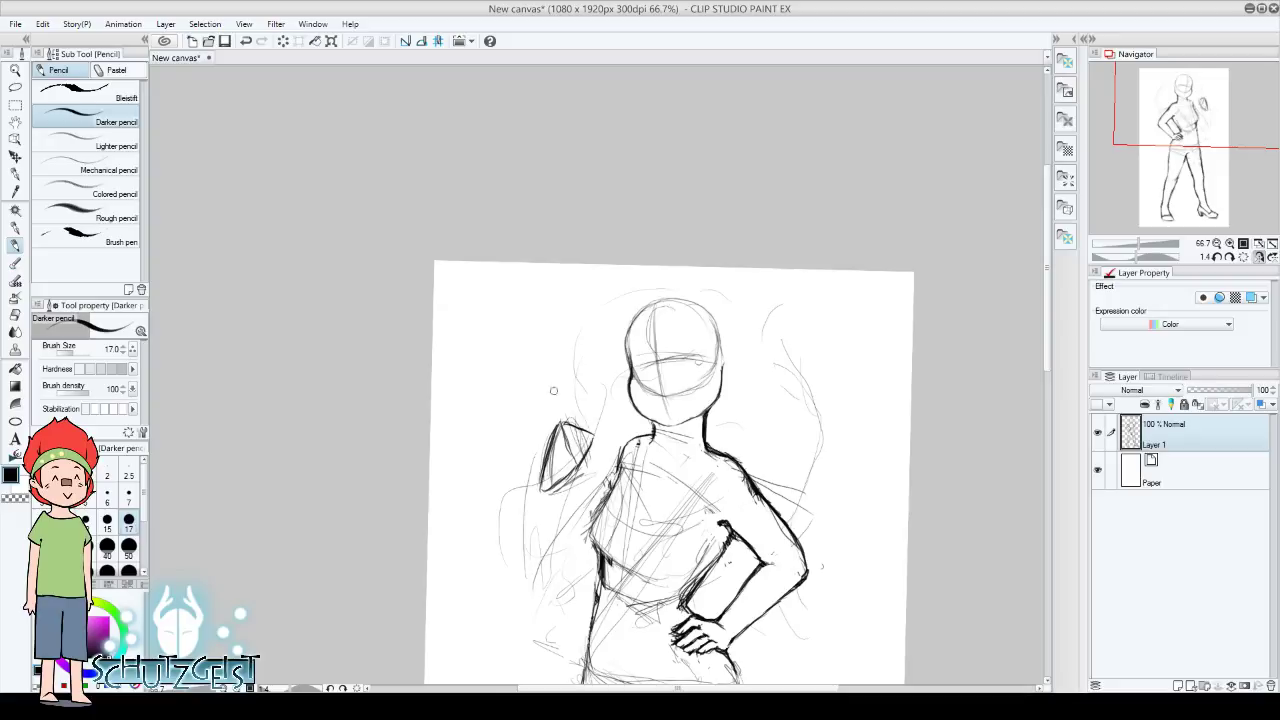
mouse_move(566, 436)
left_mouse_down()
mouse_move(579, 469)
mouse_move(590, 462)
mouse_move(582, 470)
mouse_move(594, 442)
left_mouse_up()
Mirror the view, erase stray lines below the fist, and add its bottom edge
left_click(1258, 256)
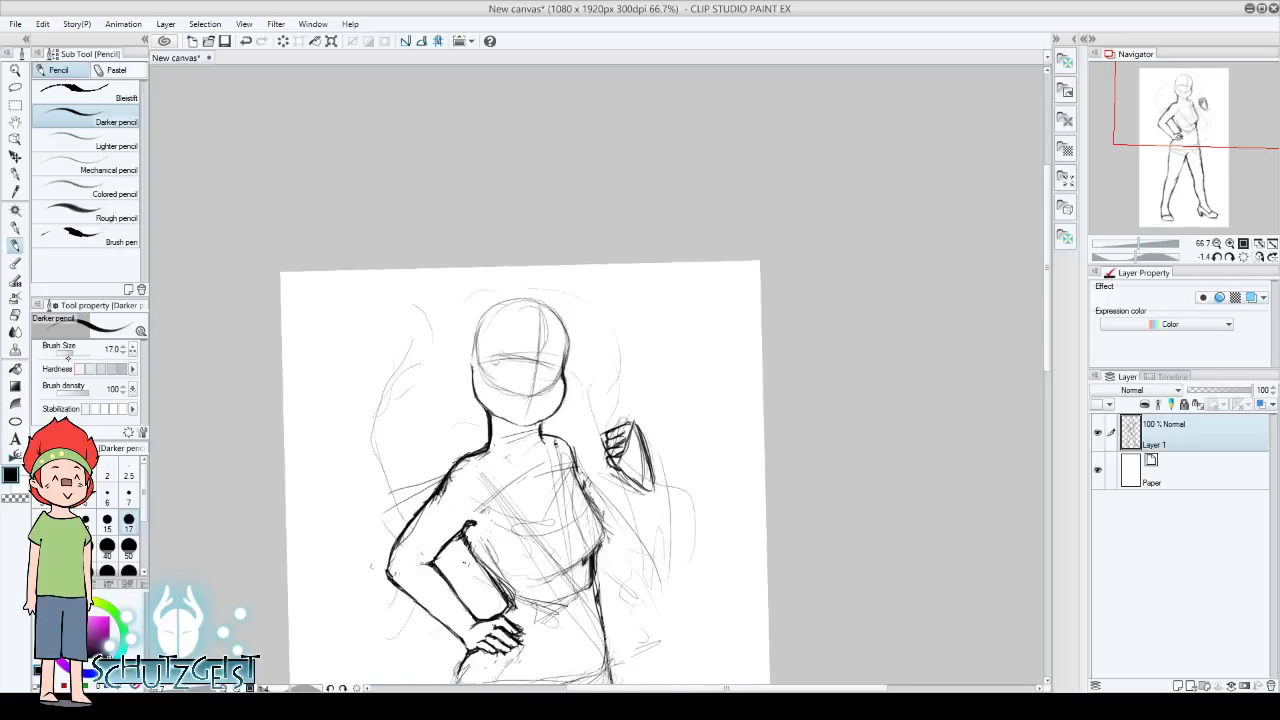
left_click(16, 314)
mouse_move(622, 452)
left_mouse_down()
mouse_move(618, 462)
mouse_move(634, 422)
left_mouse_up()
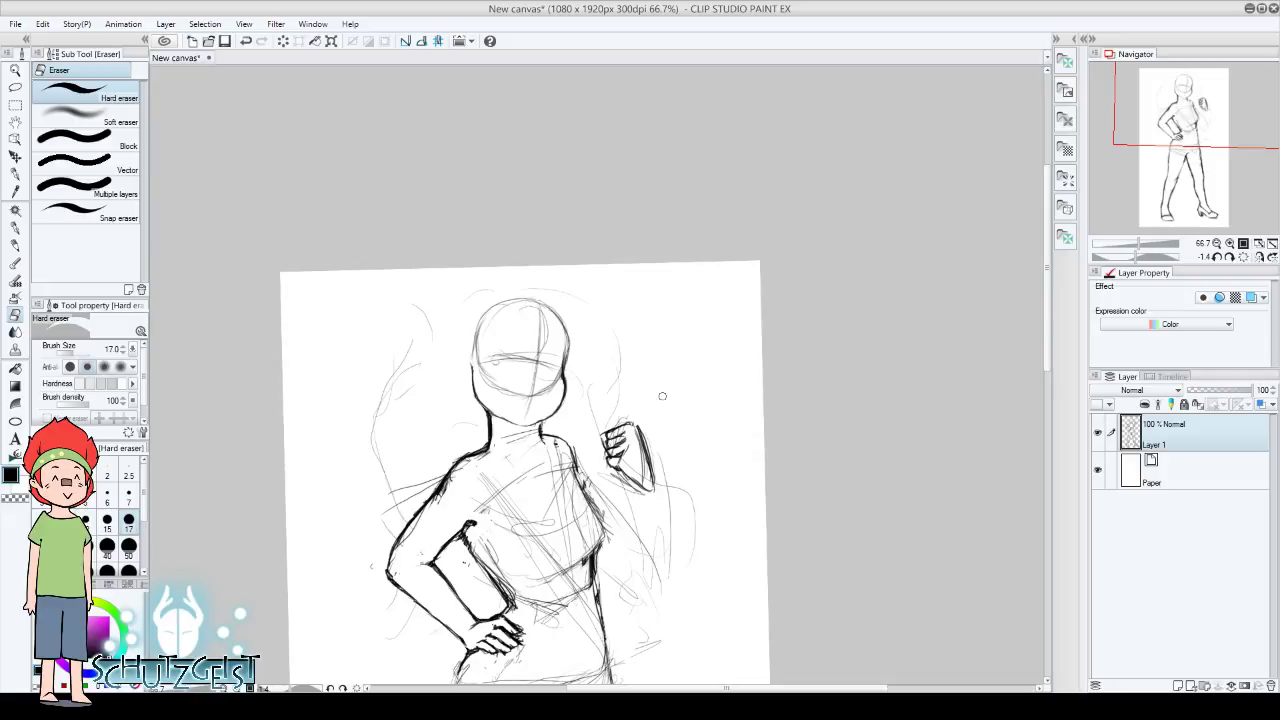
key("p")
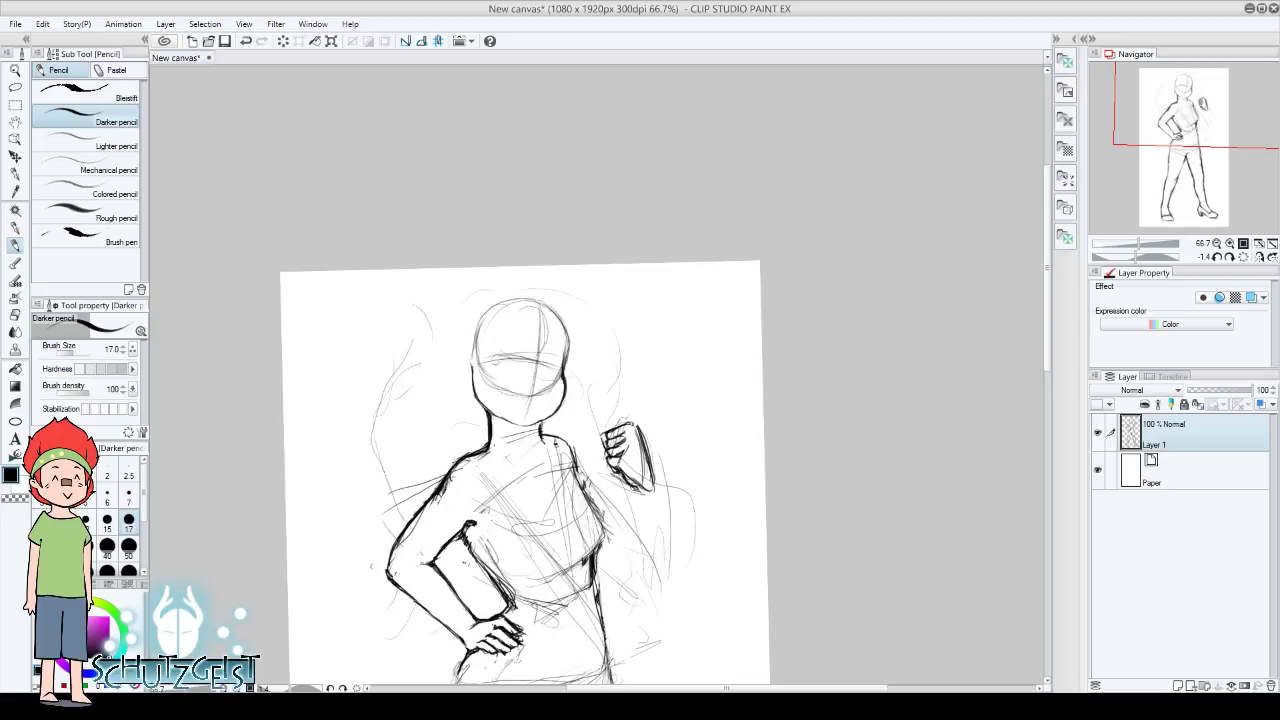
left_click_drag(631, 488, 655, 479)
Thin the fist's outer outline, redraw its bottom and outer edge, and check the flipped view
key("e")
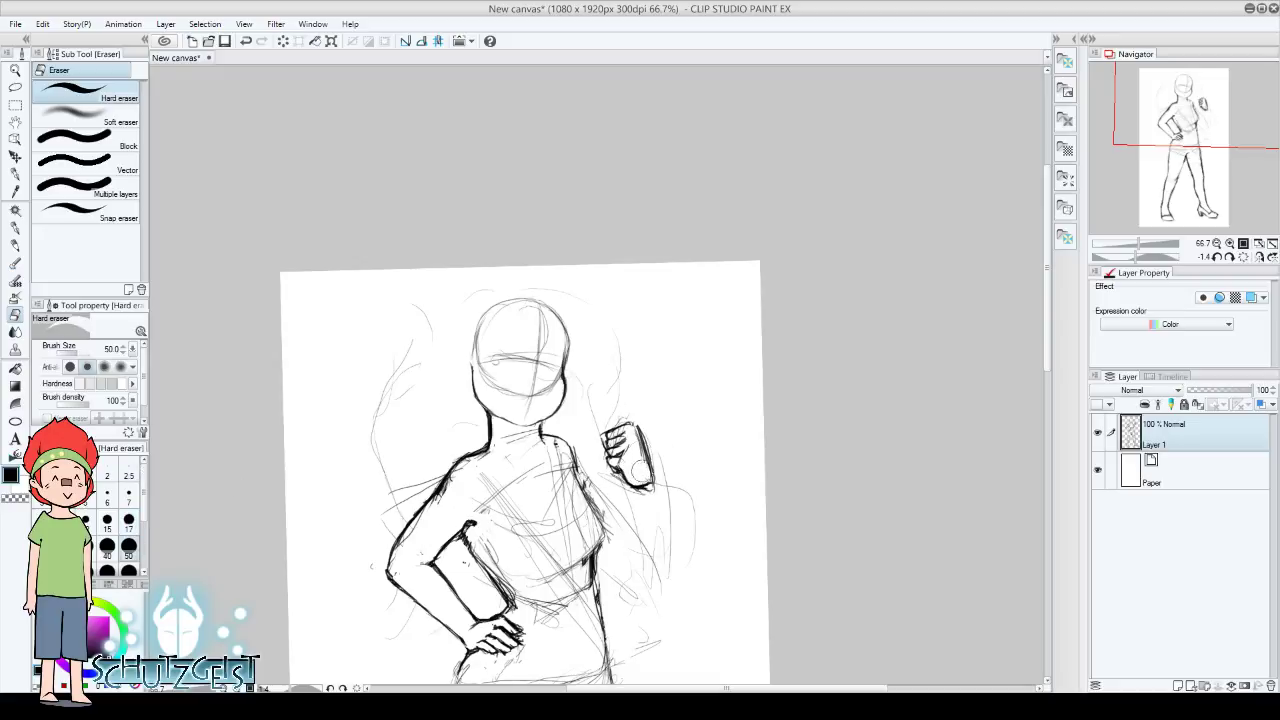
mouse_move(648, 440)
left_mouse_down()
mouse_move(662, 486)
mouse_move(646, 437)
left_mouse_up()
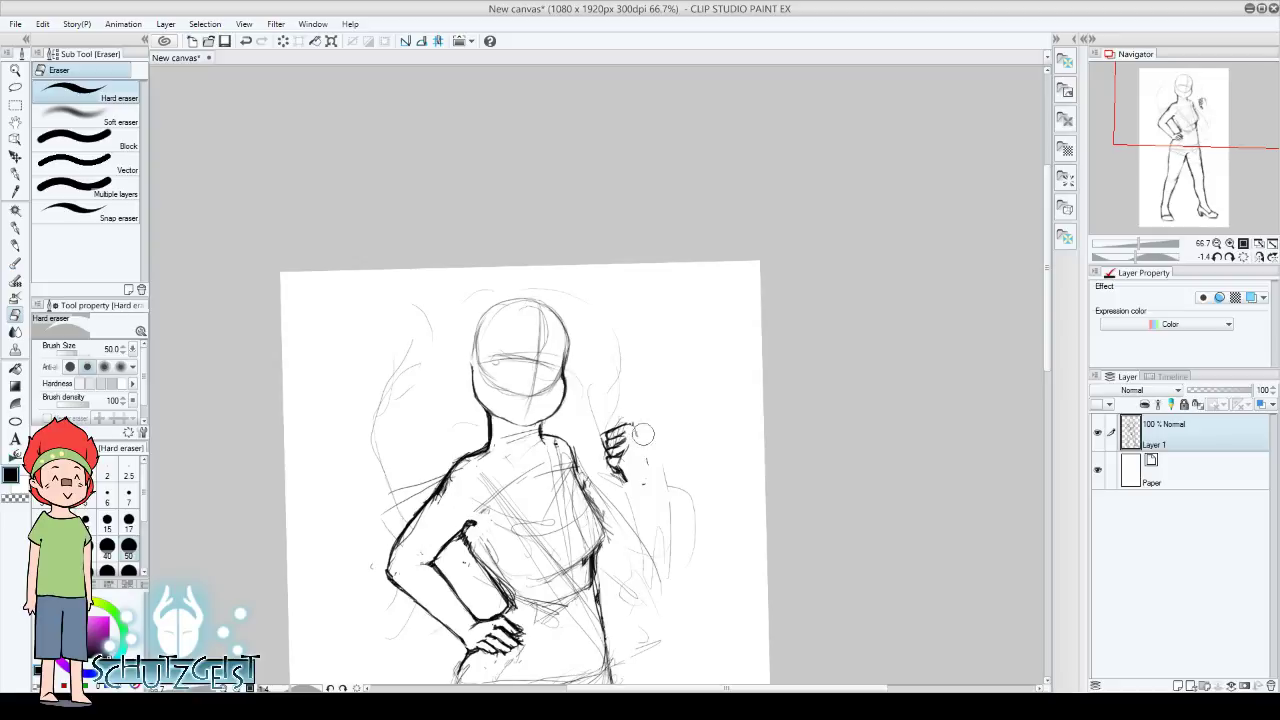
key("p")
mouse_move(619, 462)
left_mouse_down()
mouse_move(642, 449)
mouse_move(652, 478)
left_mouse_up()
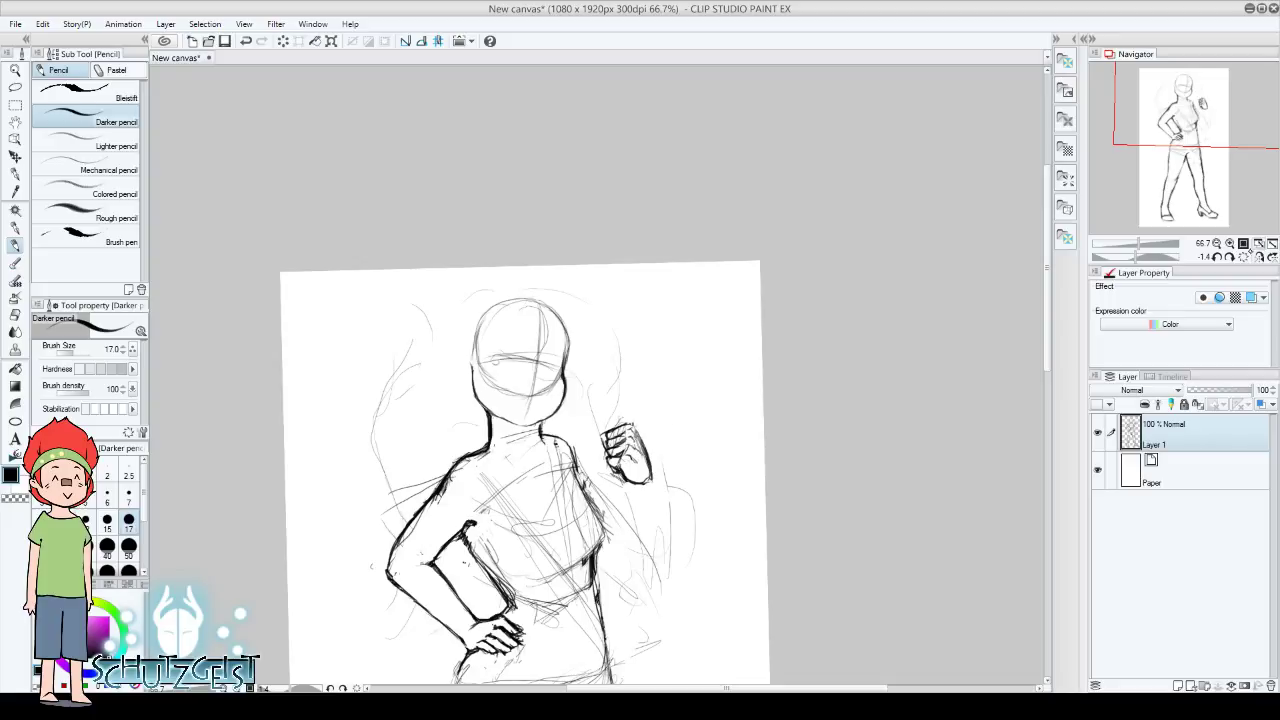
left_click(1261, 257)
left_click(1258, 257)
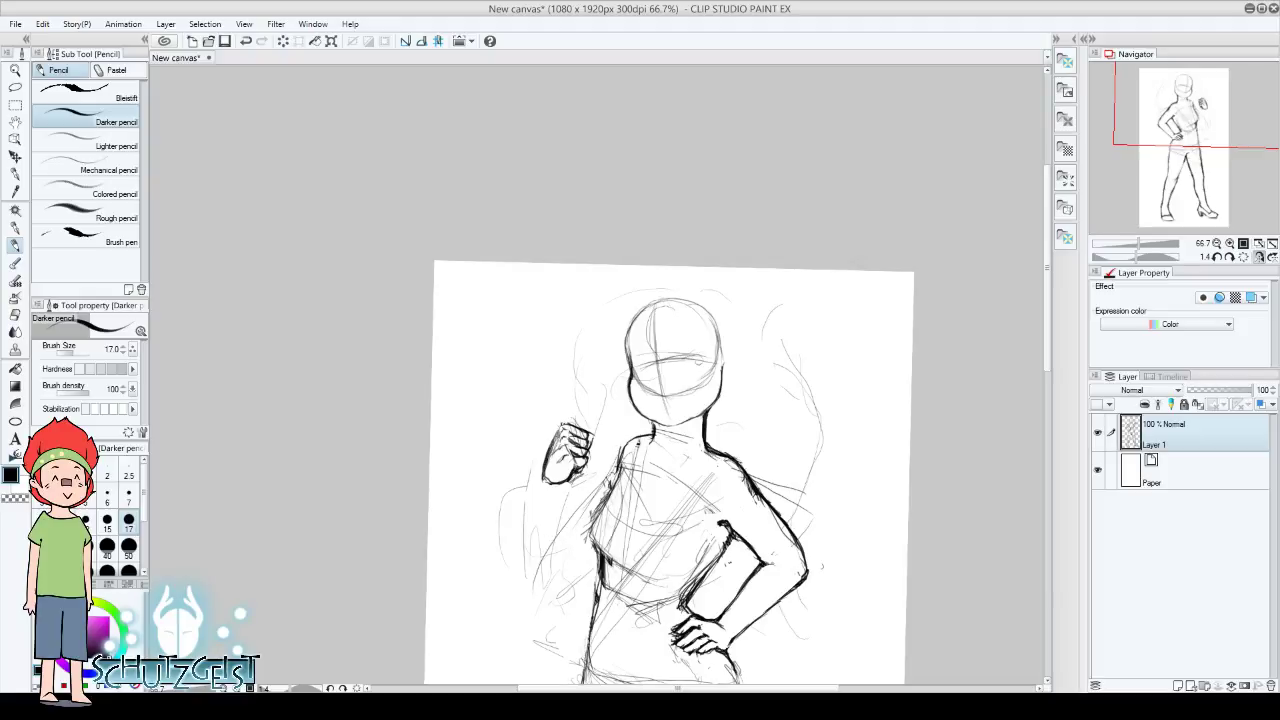
Sketch the forearm from the fist down to the elbow with the Darker pencil
left_click_drag(1183, 131, 1183, 140)
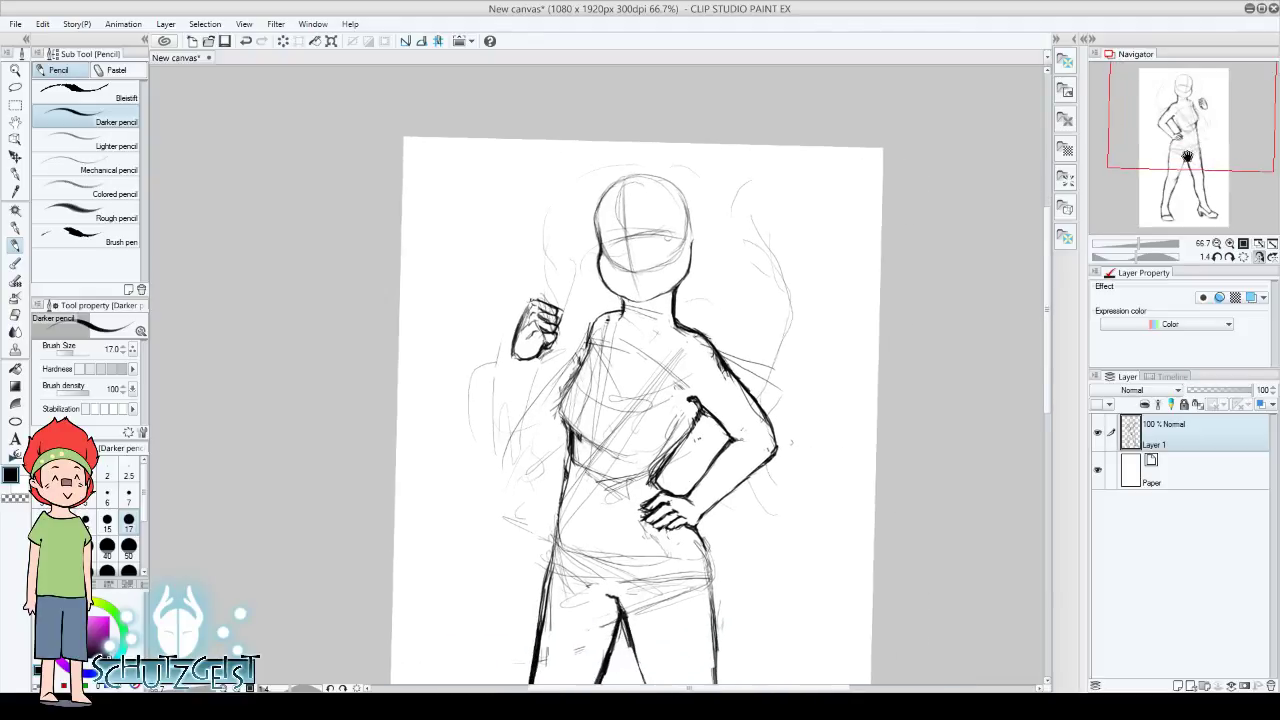
left_click_drag(548, 398, 527, 505)
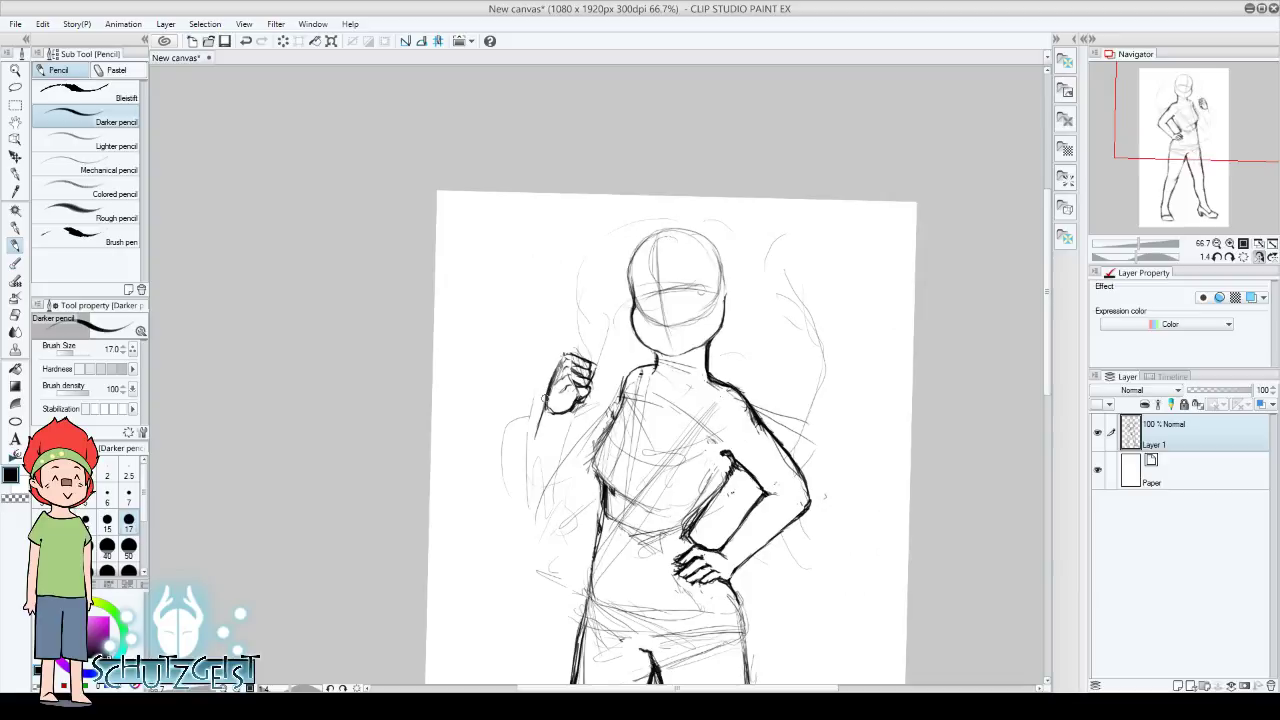
mouse_move(528, 455)
left_mouse_down()
mouse_move(540, 545)
mouse_move(562, 490)
mouse_move(557, 430)
left_mouse_up()
left_click_drag(562, 474, 560, 427)
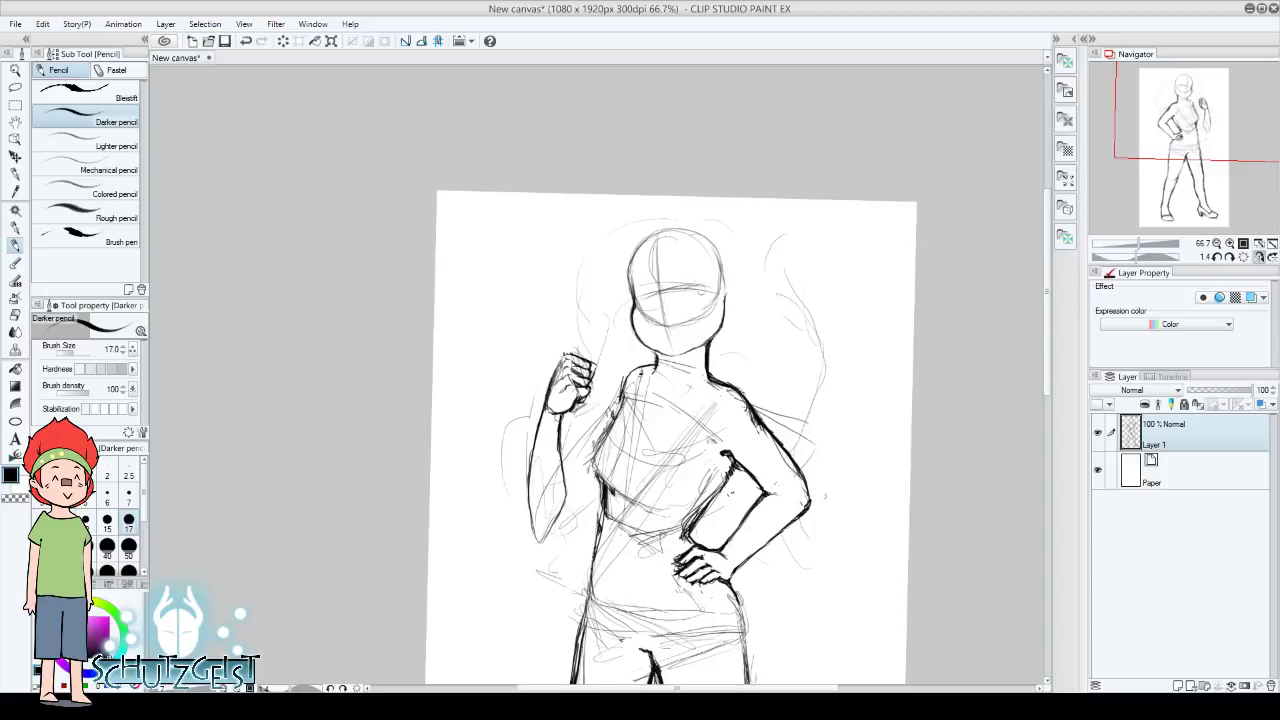
Soften the fist and forearm lines with the Blend tool
left_click(15, 331)
mouse_move(560, 422)
left_mouse_down()
mouse_move(545, 402)
mouse_move(552, 418)
left_mouse_up()
left_click(15, 314)
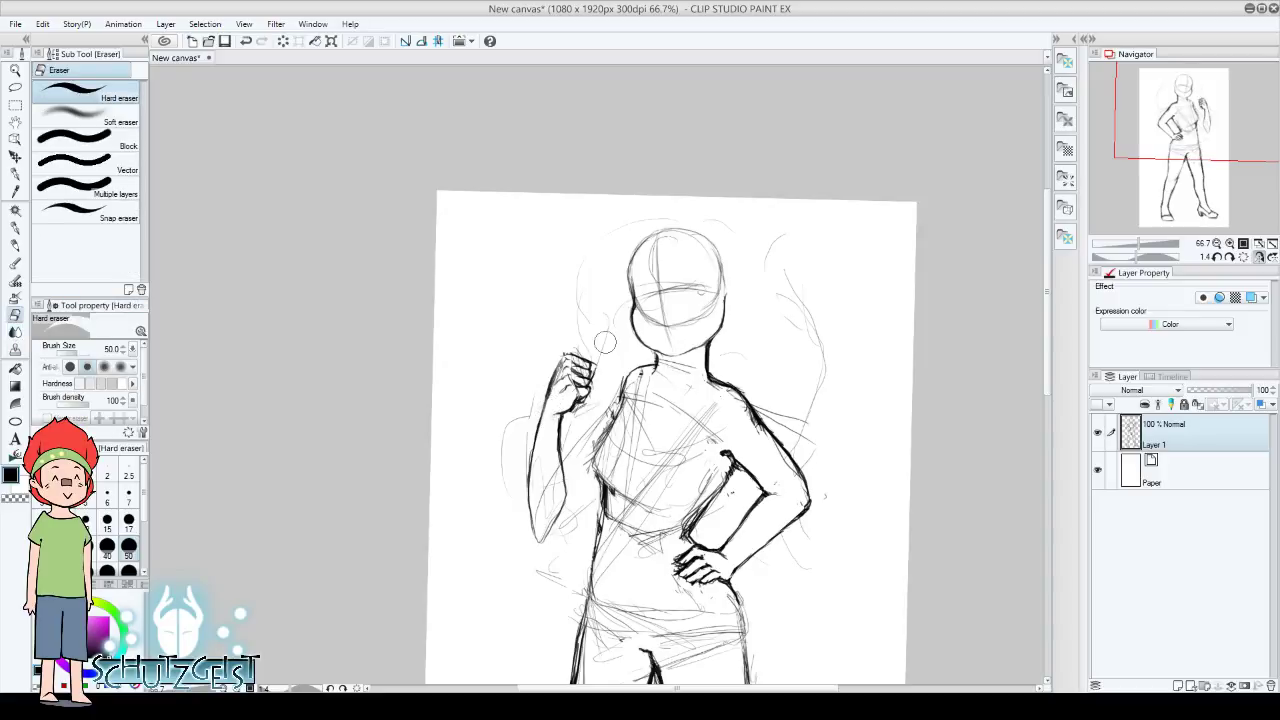
left_click_drag(1188, 141, 1176, 136)
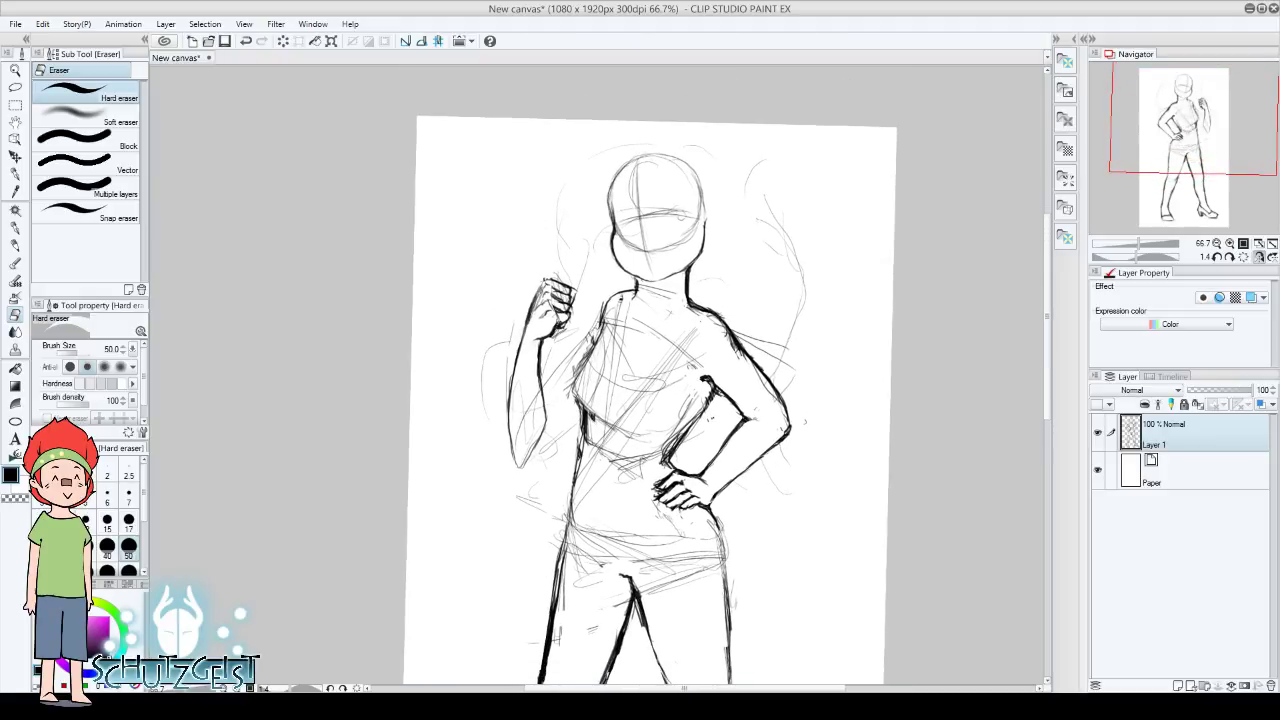
left_click(15, 87)
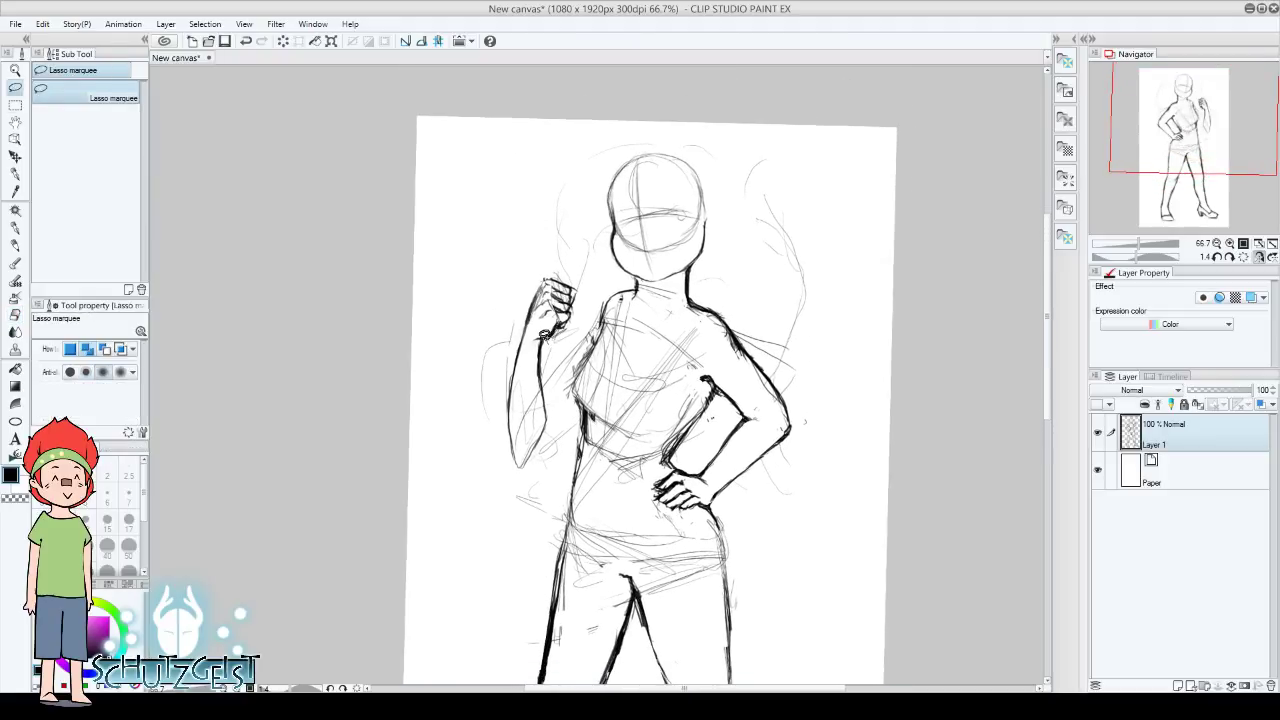
Lasso the raised arm, shrink it, move it beside the torso and rotate it nearly upright
left_click_drag(496, 332, 558, 338)
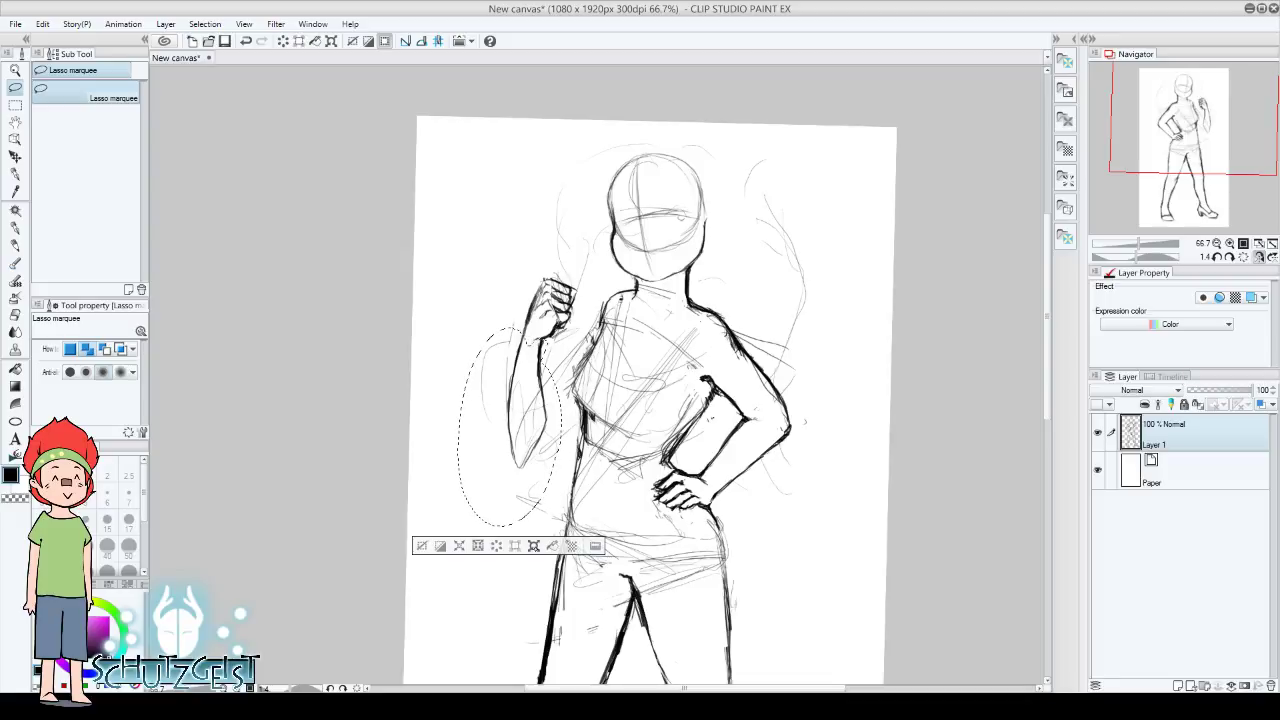
left_click(534, 546)
mouse_move(564, 528)
left_mouse_down()
mouse_move(563, 503)
mouse_move(514, 430)
mouse_move(832, 420)
mouse_move(813, 425)
mouse_move(868, 407)
left_mouse_up()
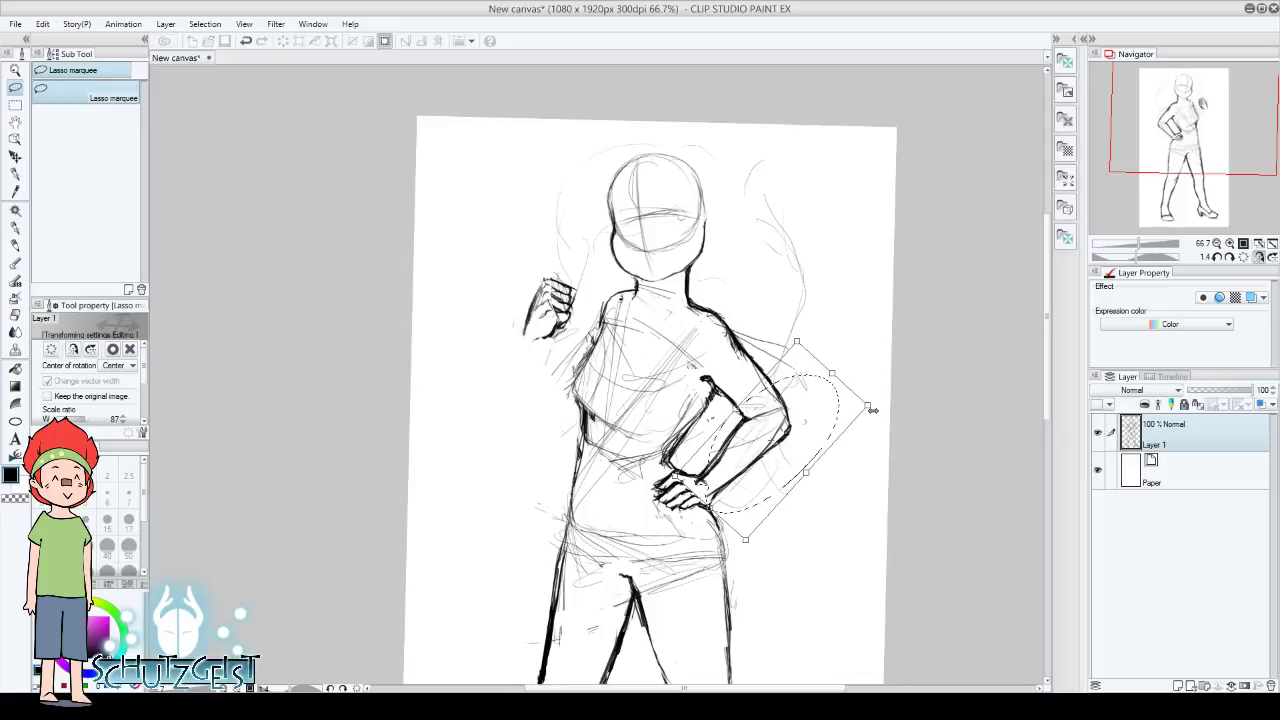
left_click_drag(800, 440, 540, 425)
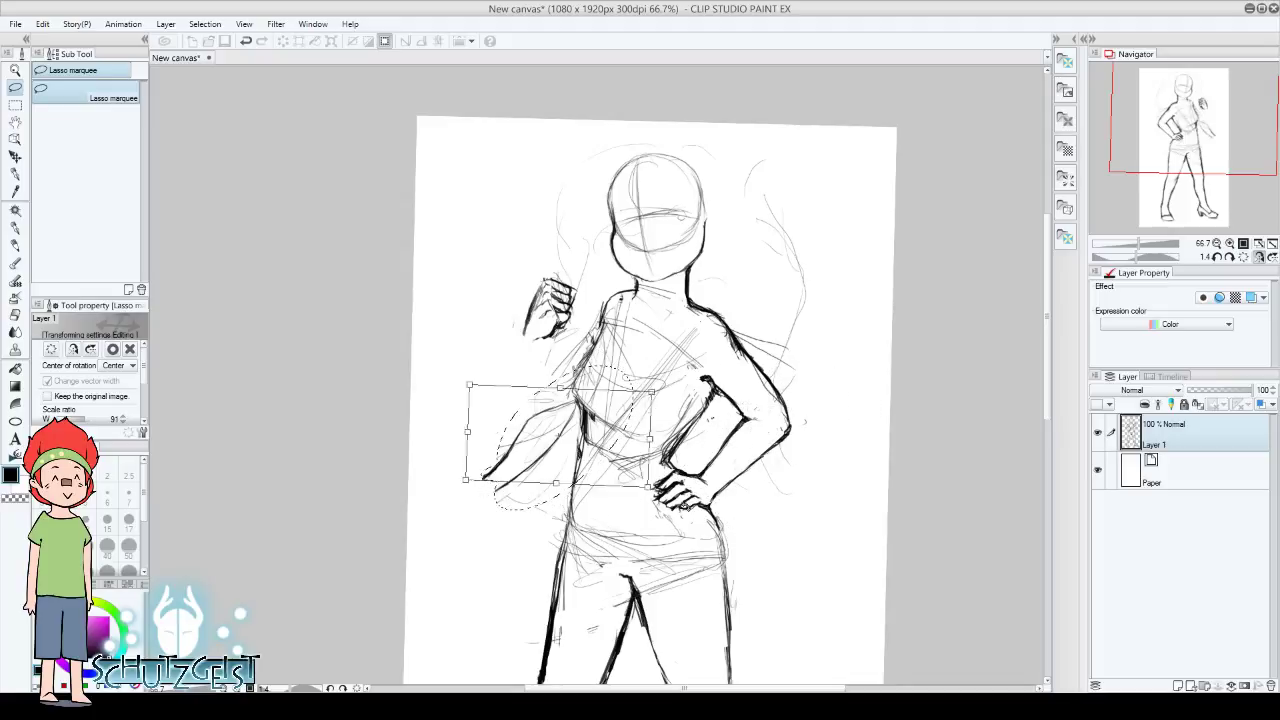
mouse_move(625, 490)
left_mouse_down()
mouse_move(643, 440)
mouse_move(560, 432)
mouse_move(559, 456)
left_mouse_up()
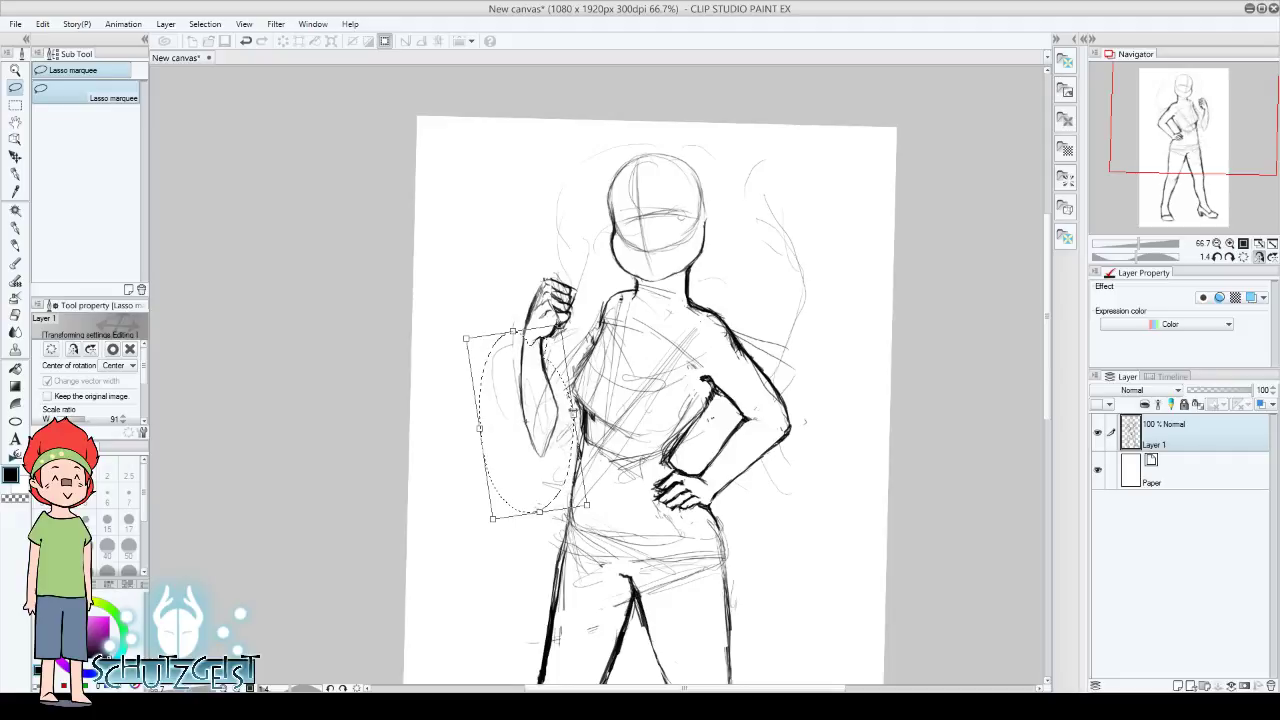
left_click_drag(588, 504, 598, 503)
left_click_drag(566, 440, 558, 440)
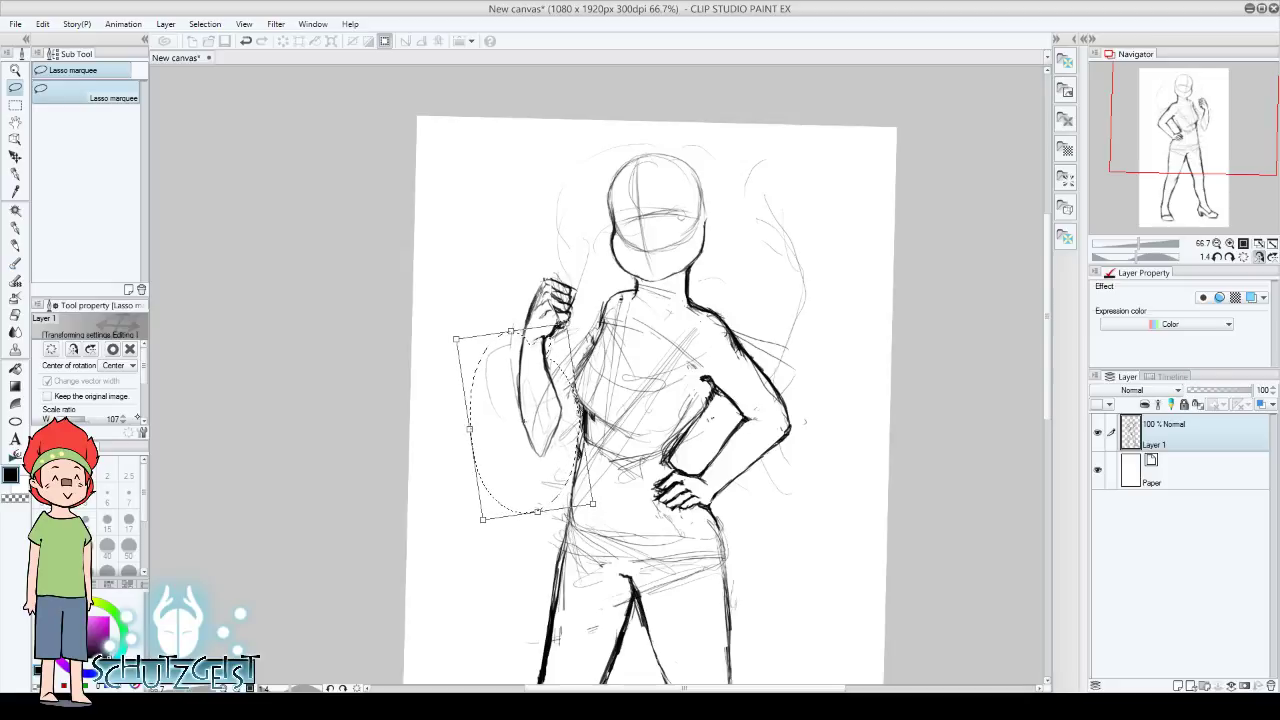
left_click(113, 349)
Redraw the forearm and elbow with the Darker pencil, then mirror the canvas to check the pose
key("ctrl+d")
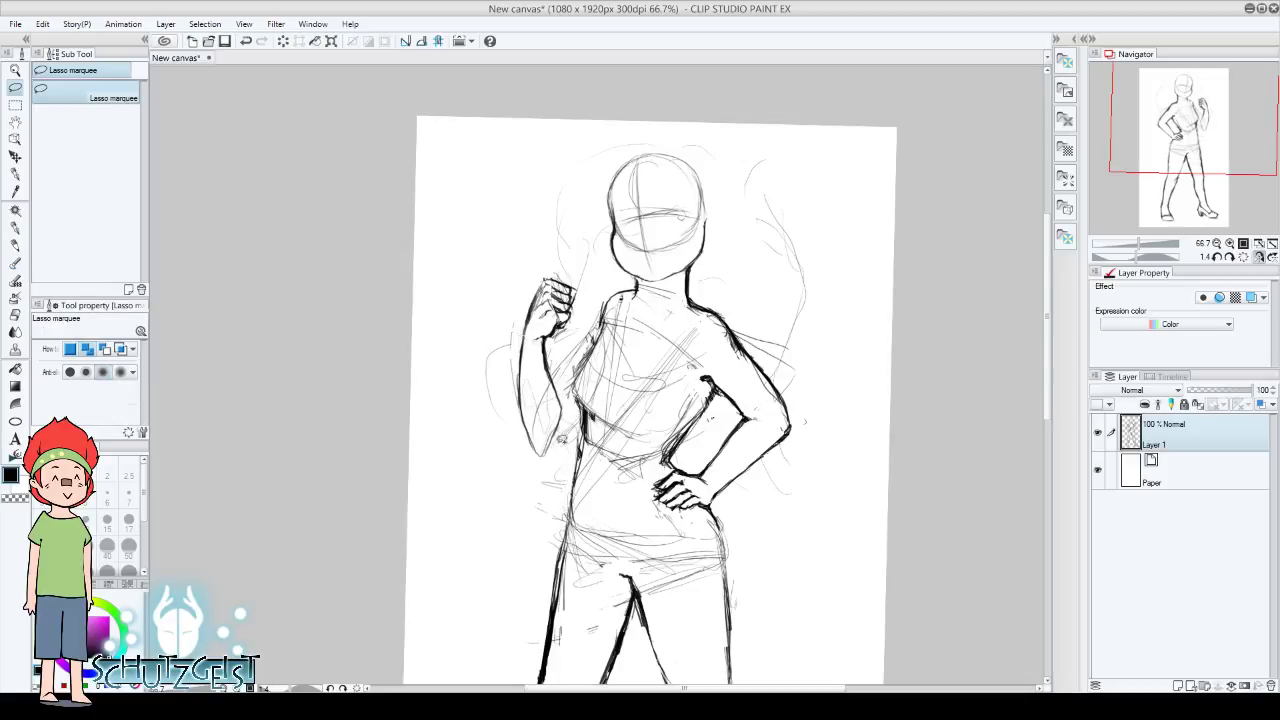
mouse_move(588, 325)
left_mouse_down()
mouse_move(500, 483)
mouse_move(530, 474)
left_mouse_up()
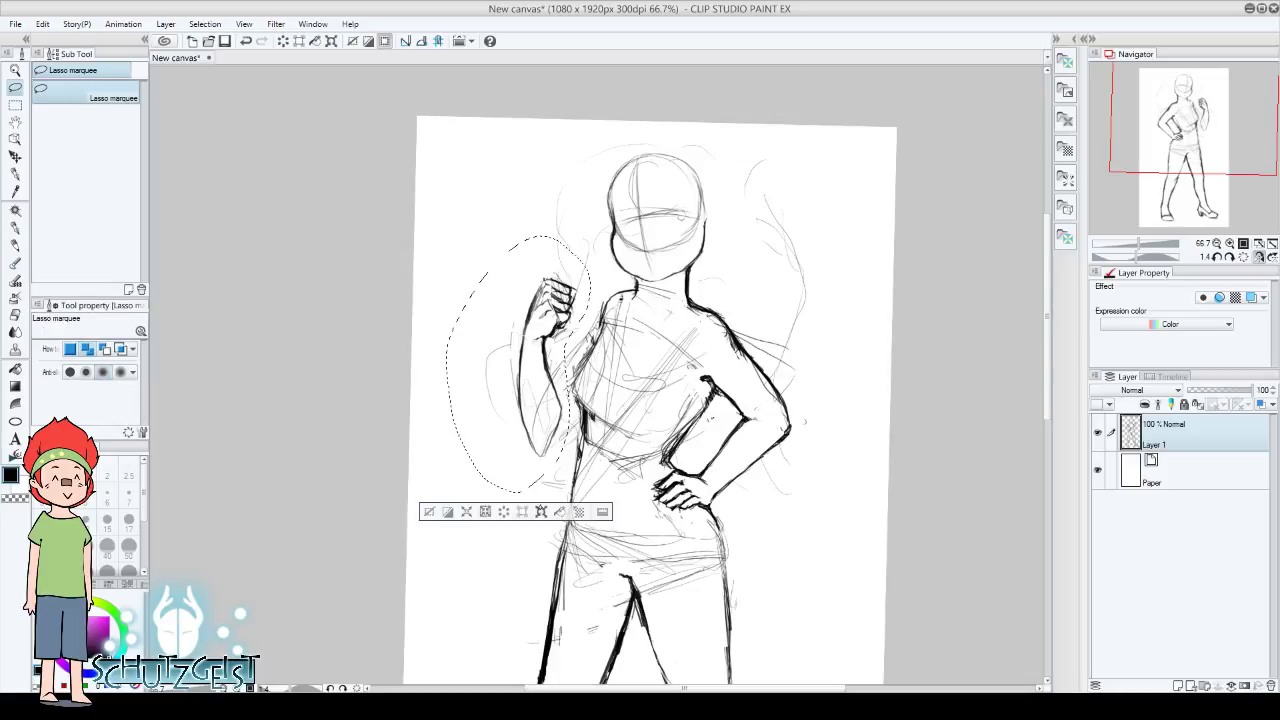
key("ctrl+t")
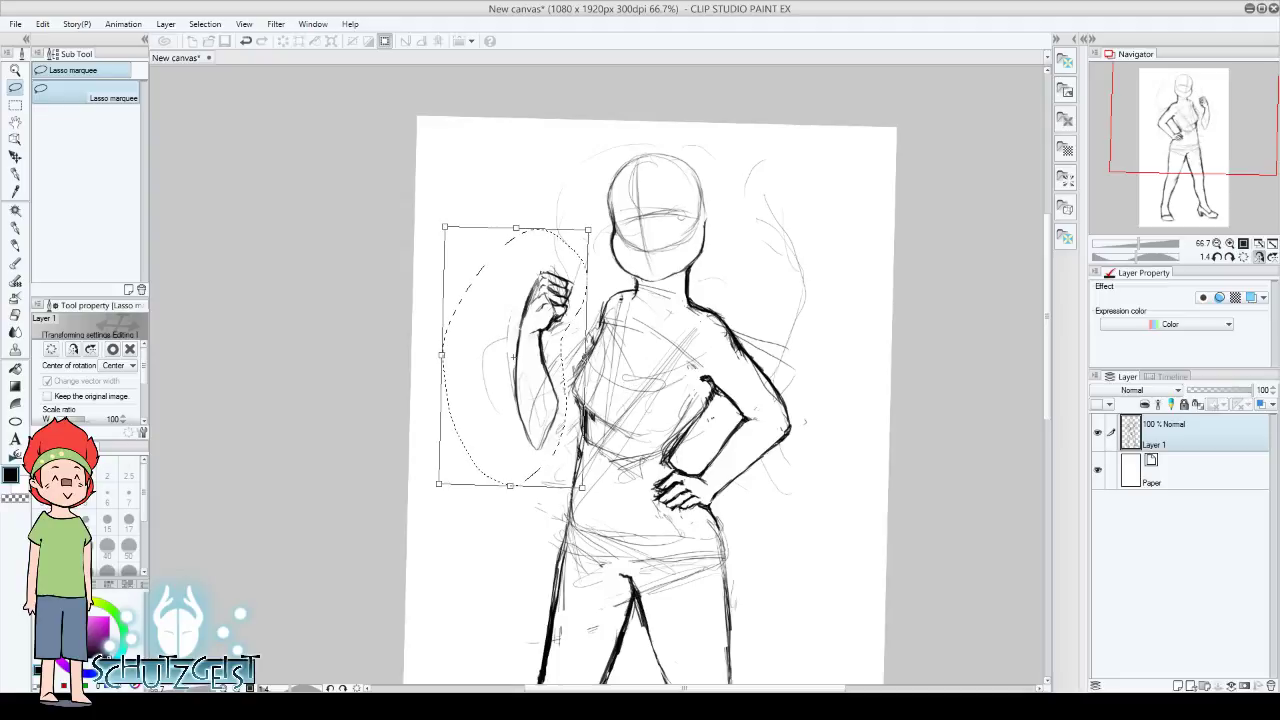
key("Return")
key("p")
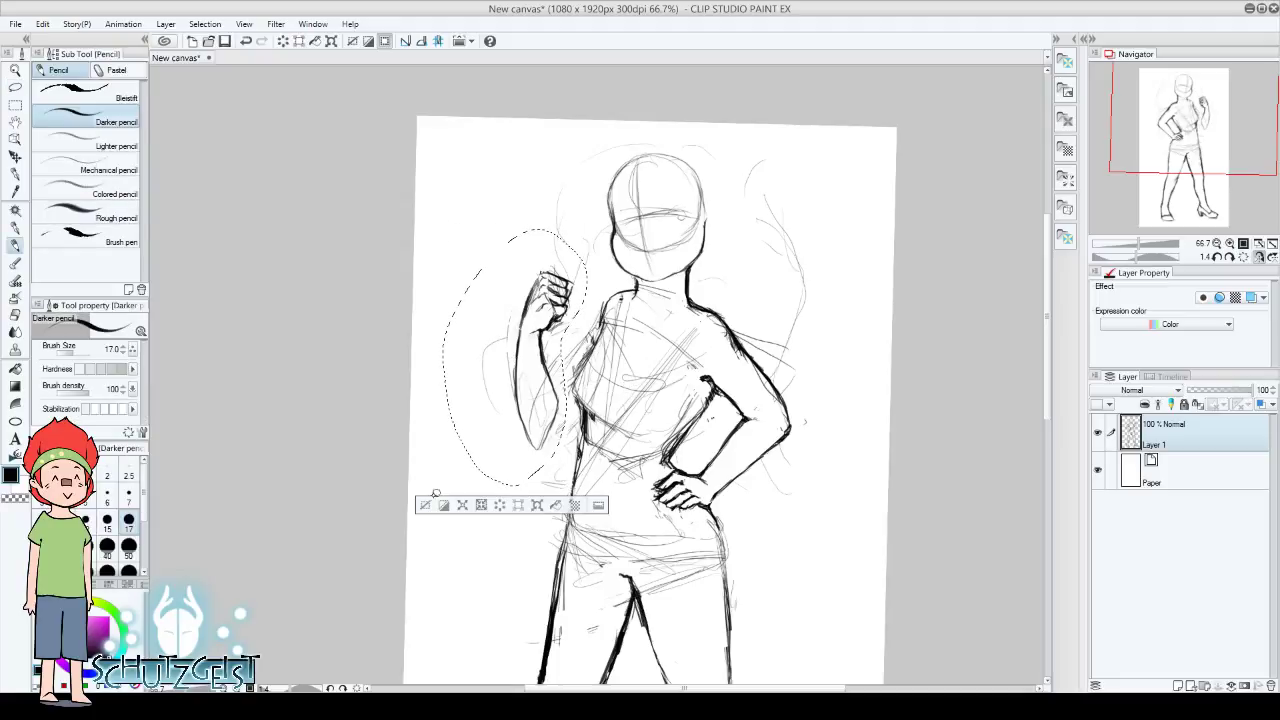
key("ctrl+d")
mouse_move(545, 445)
left_mouse_down()
mouse_move(582, 416)
mouse_move(550, 390)
mouse_move(604, 318)
left_mouse_up()
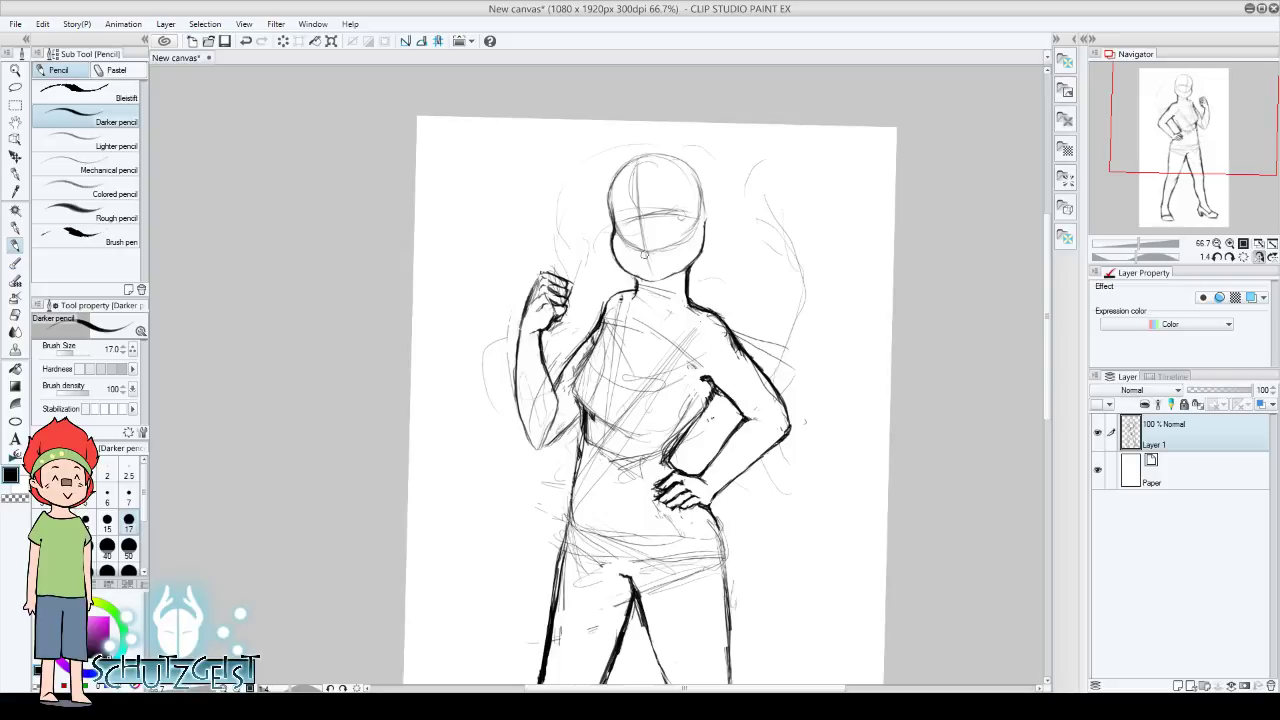
key("h")
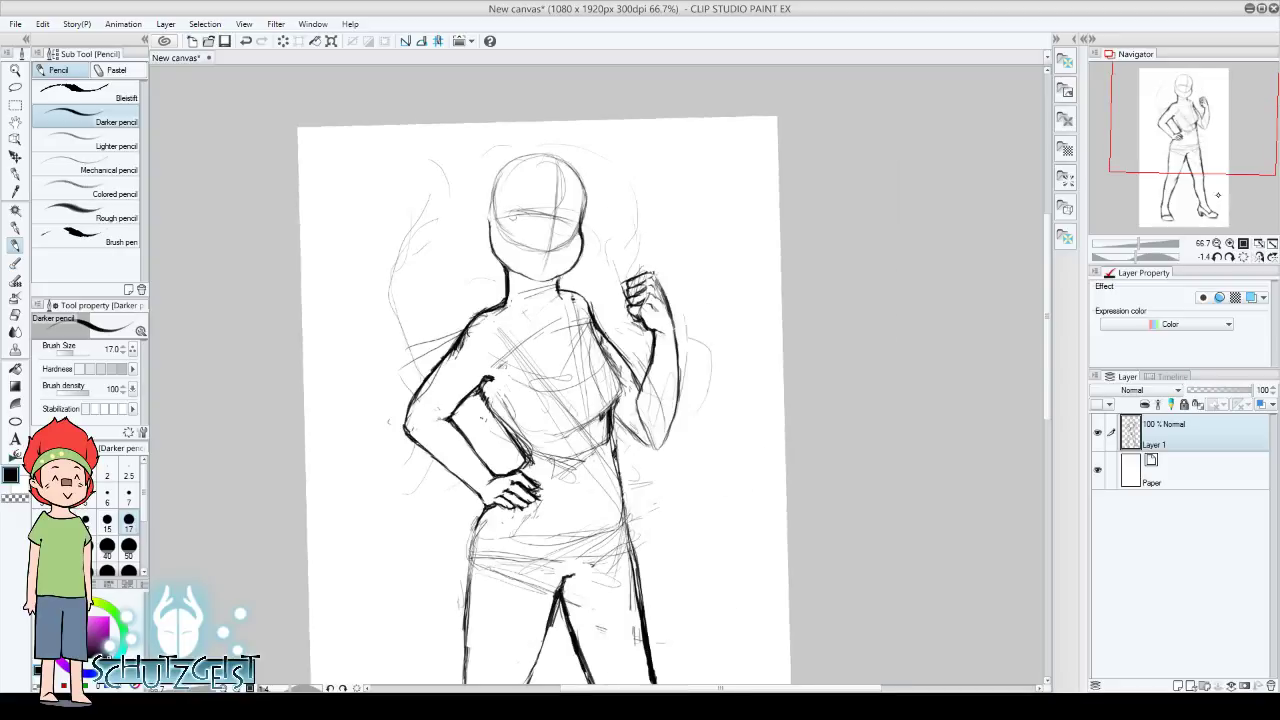
Lasso the raised arm and nudge it slightly up and left, then commit and deselect
left_click(1217, 243)
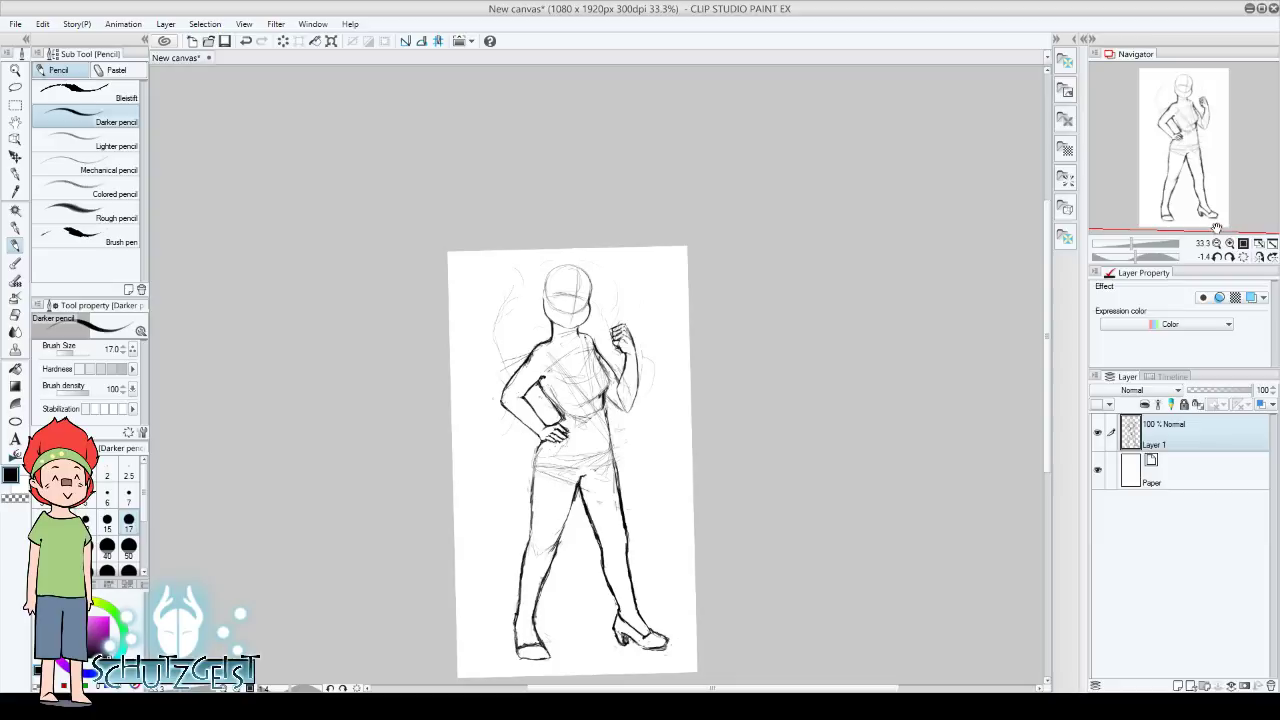
left_click(1230, 243)
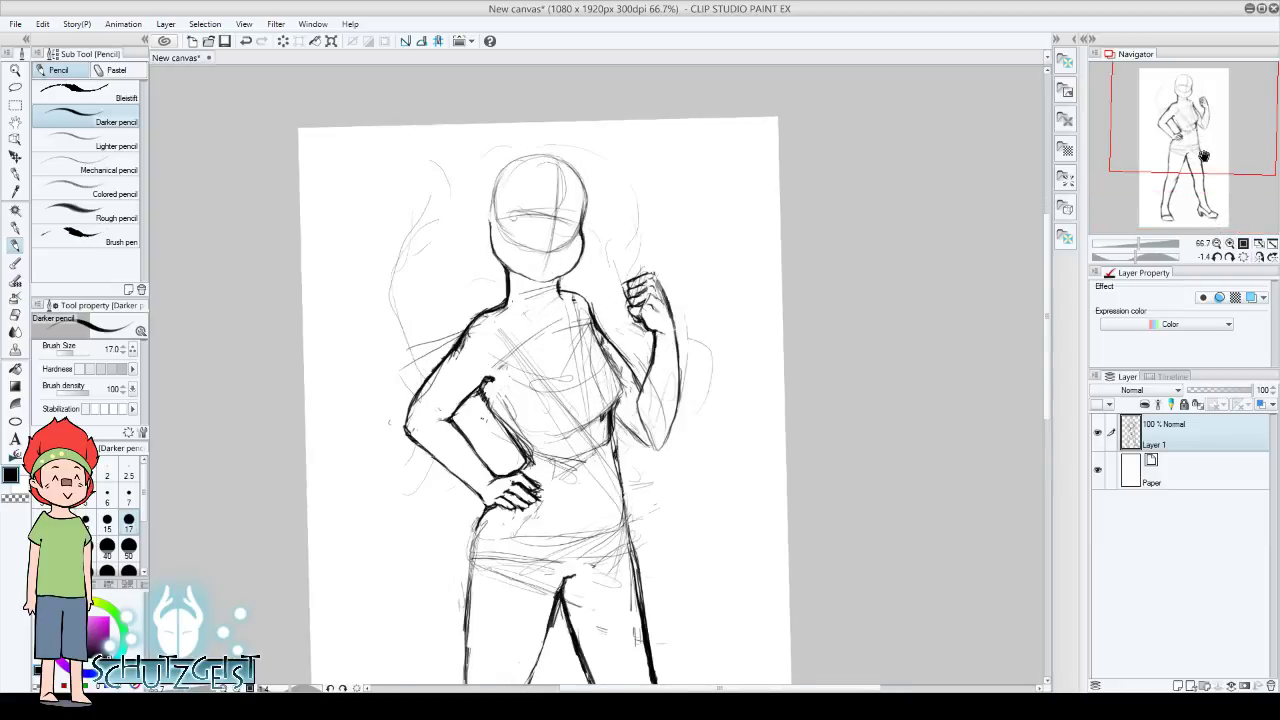
left_click_drag(1204, 156, 1206, 143)
key("m")
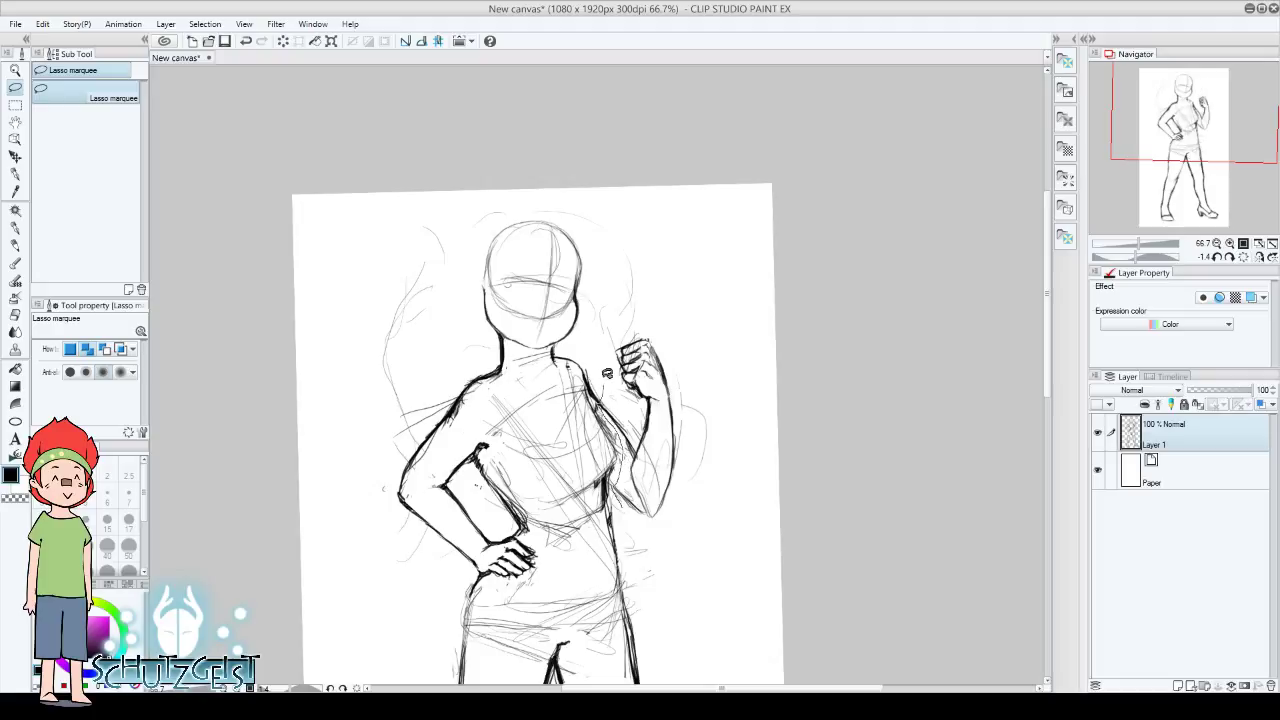
left_click_drag(607, 373, 630, 555)
left_click(677, 582)
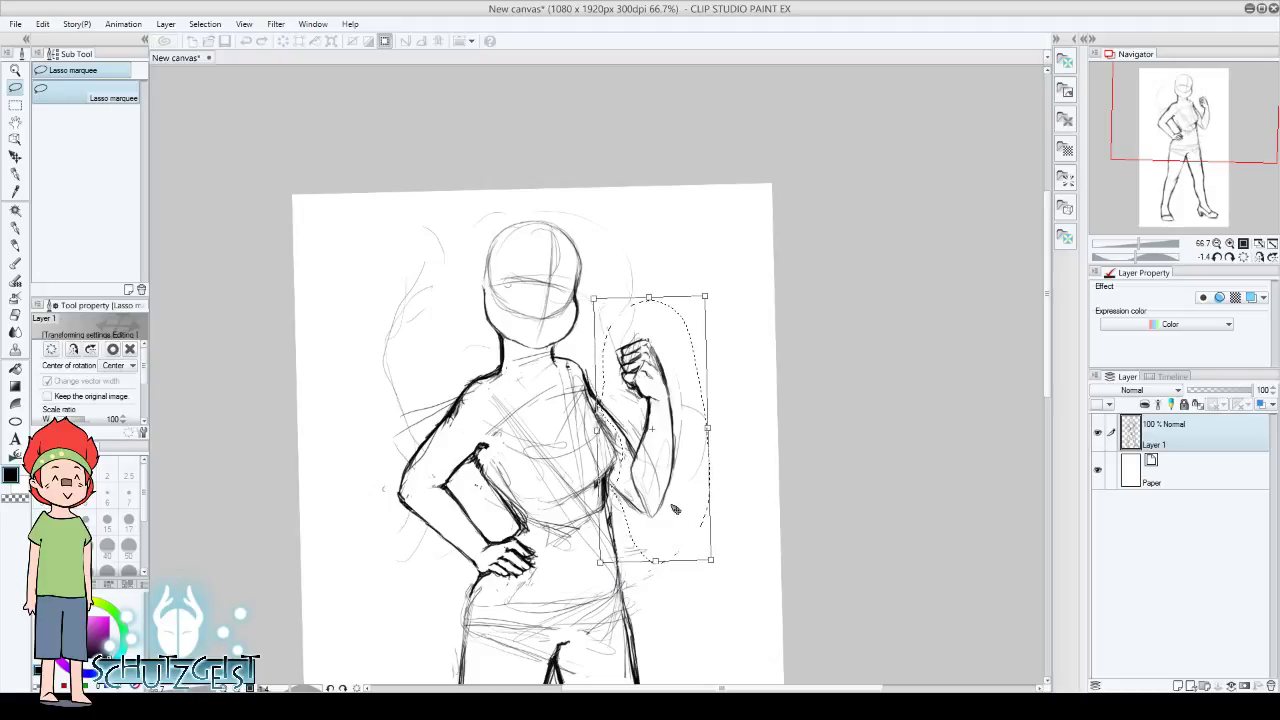
left_click_drag(675, 510, 670, 501)
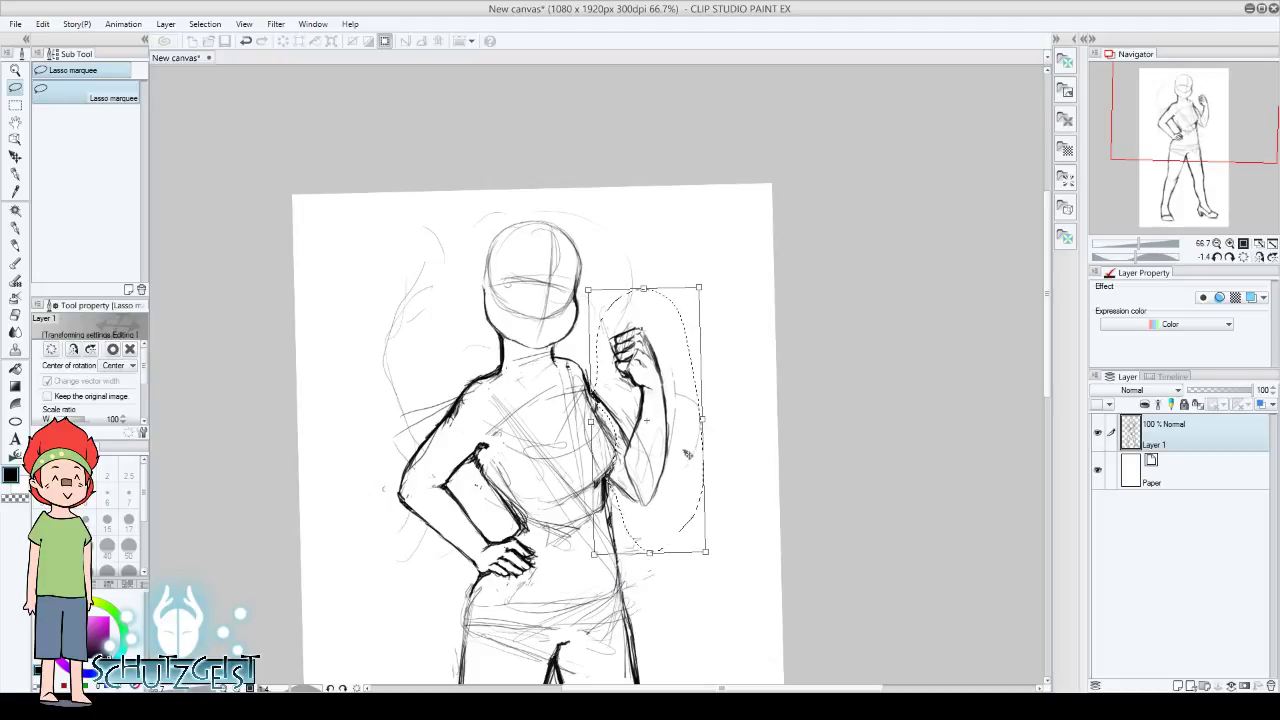
left_click(1259, 256)
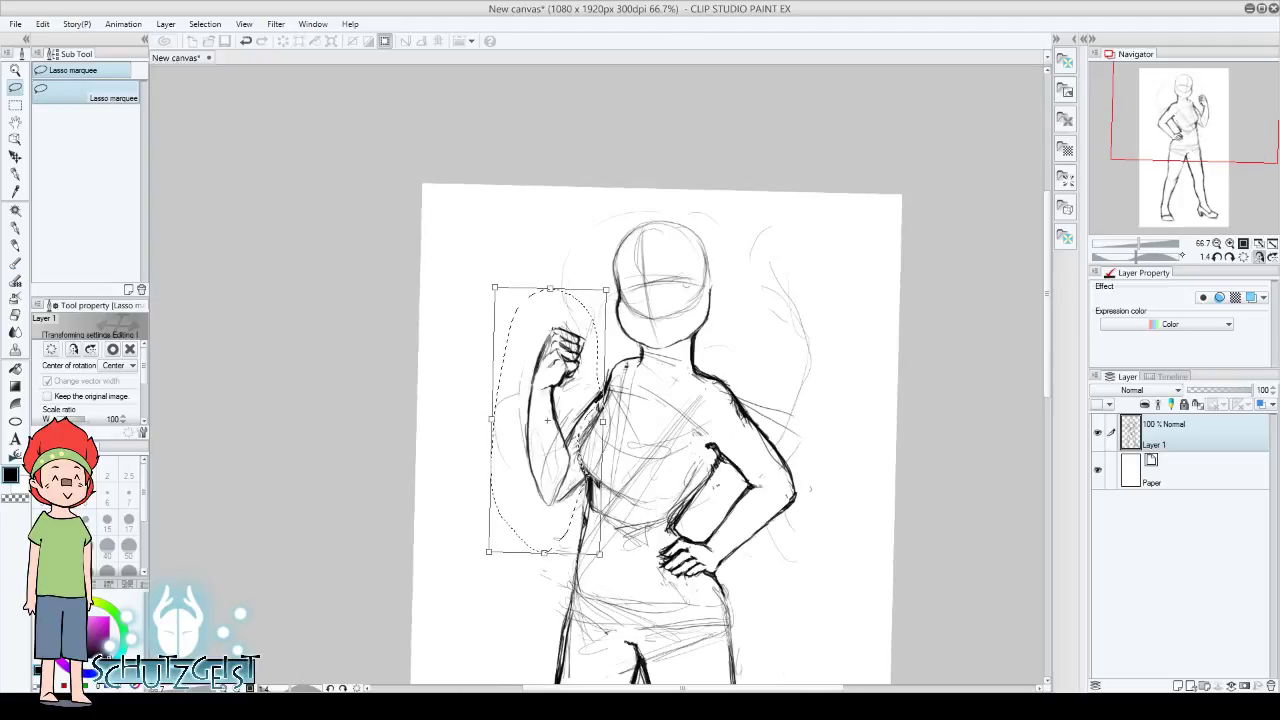
left_click(112, 349)
left_click(460, 573)
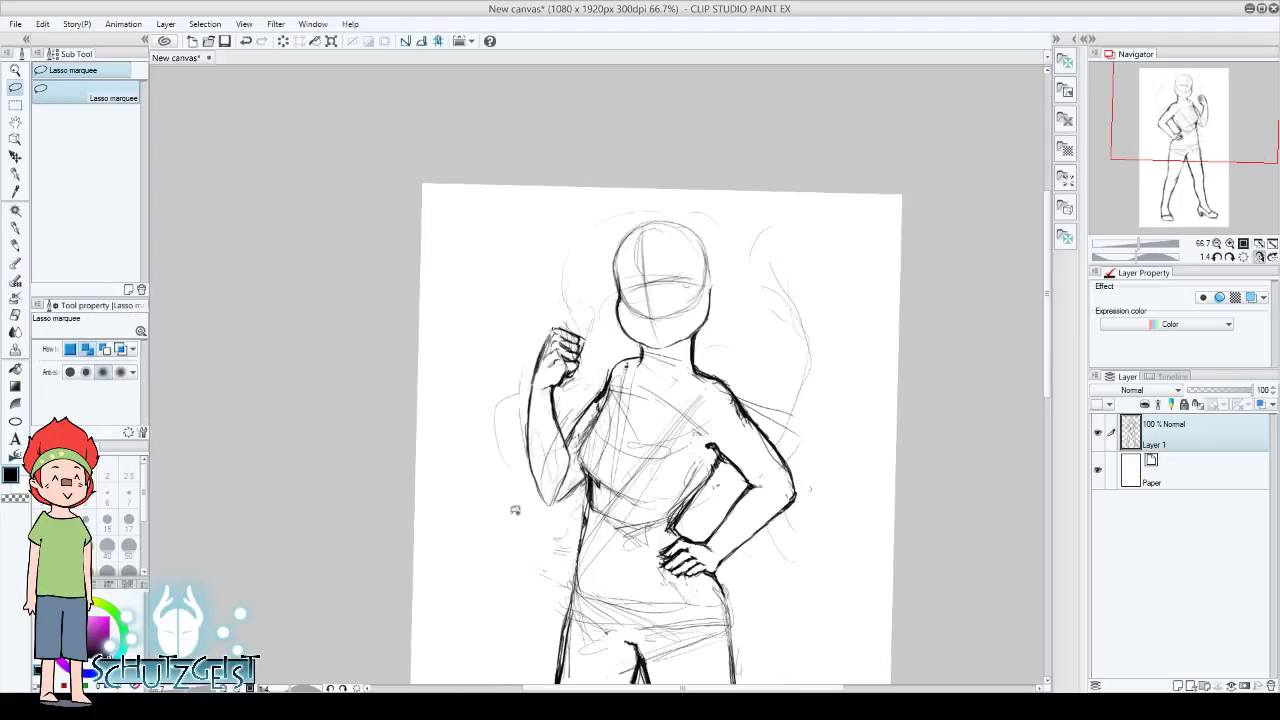
Retrace the raised upper arm's outer outline with the Darker pencil
key("e")
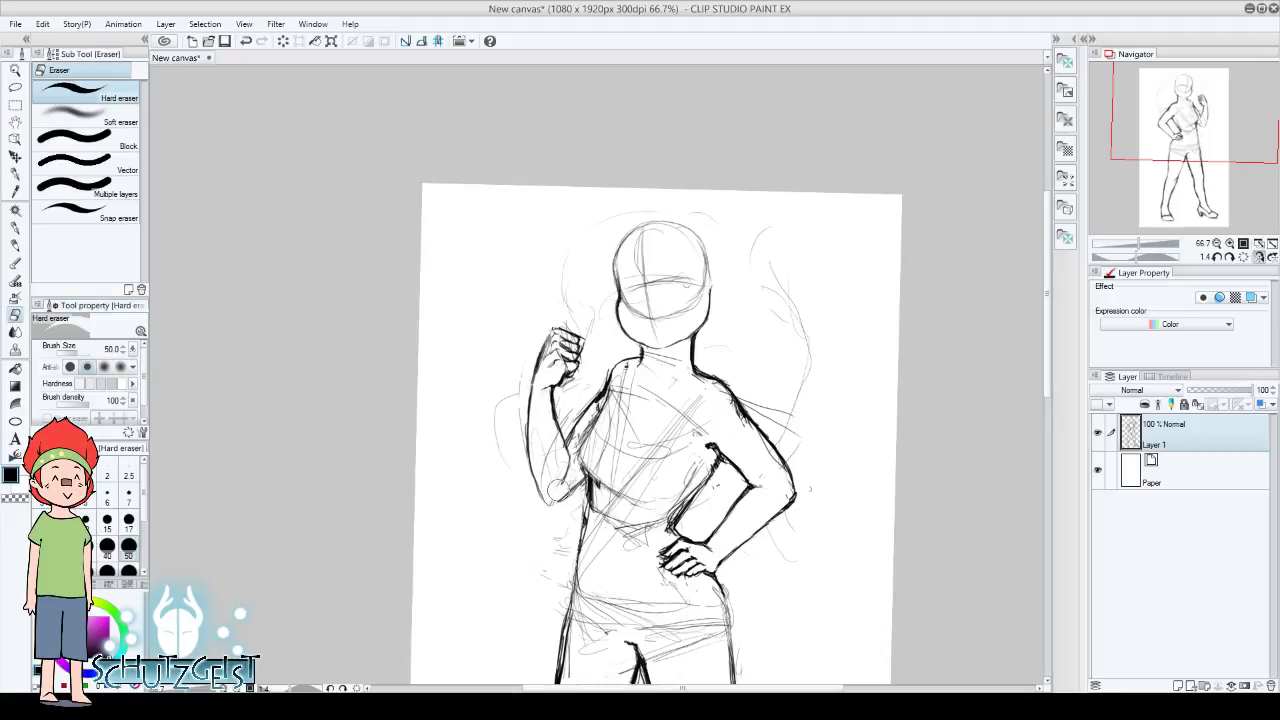
key("p")
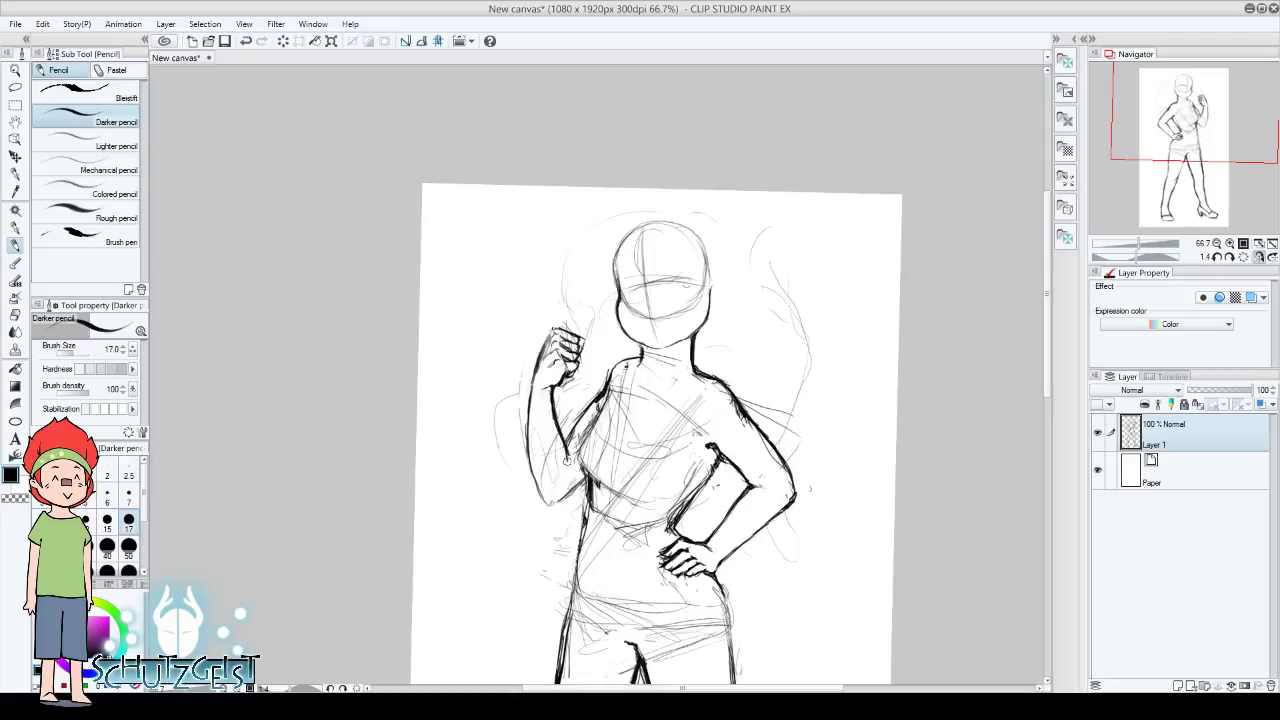
left_click_drag(530, 408, 548, 505)
left_click(1217, 243)
left_click(1217, 243)
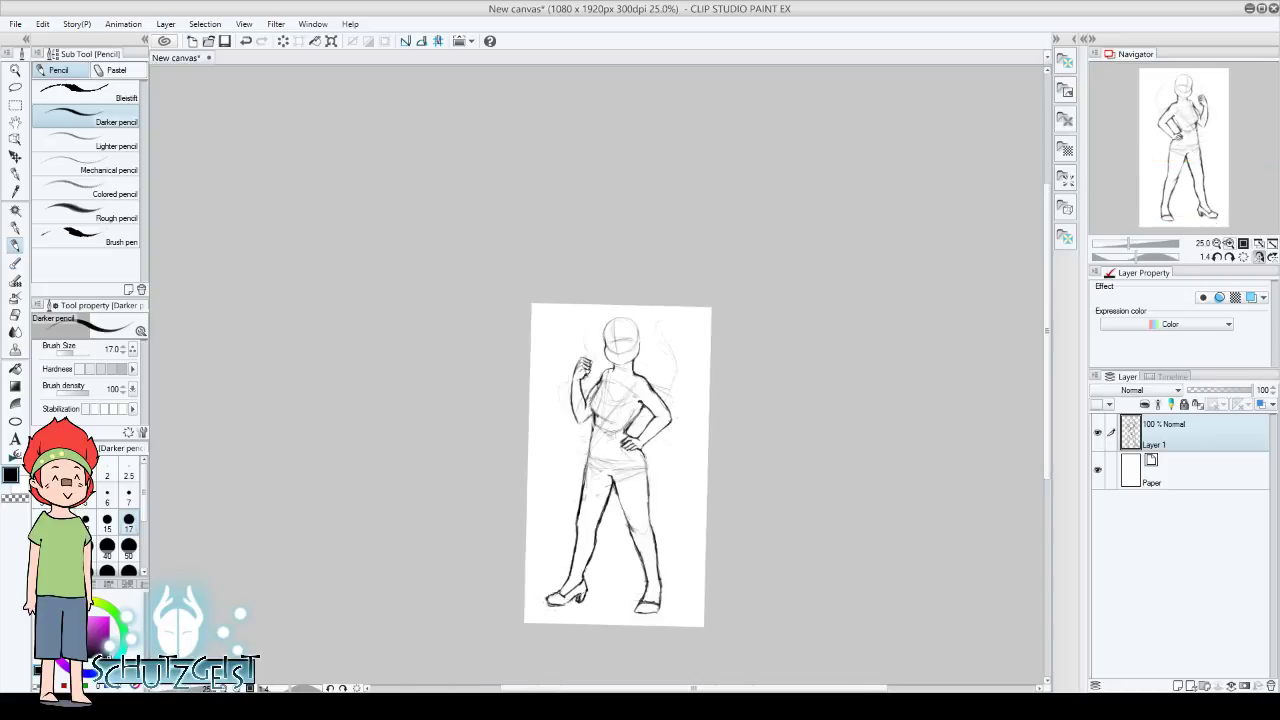
Add short dark pencil strokes at the neckline, lower forearm, shoulder and torso
left_click(1229, 243)
left_click(1229, 243)
key("e")
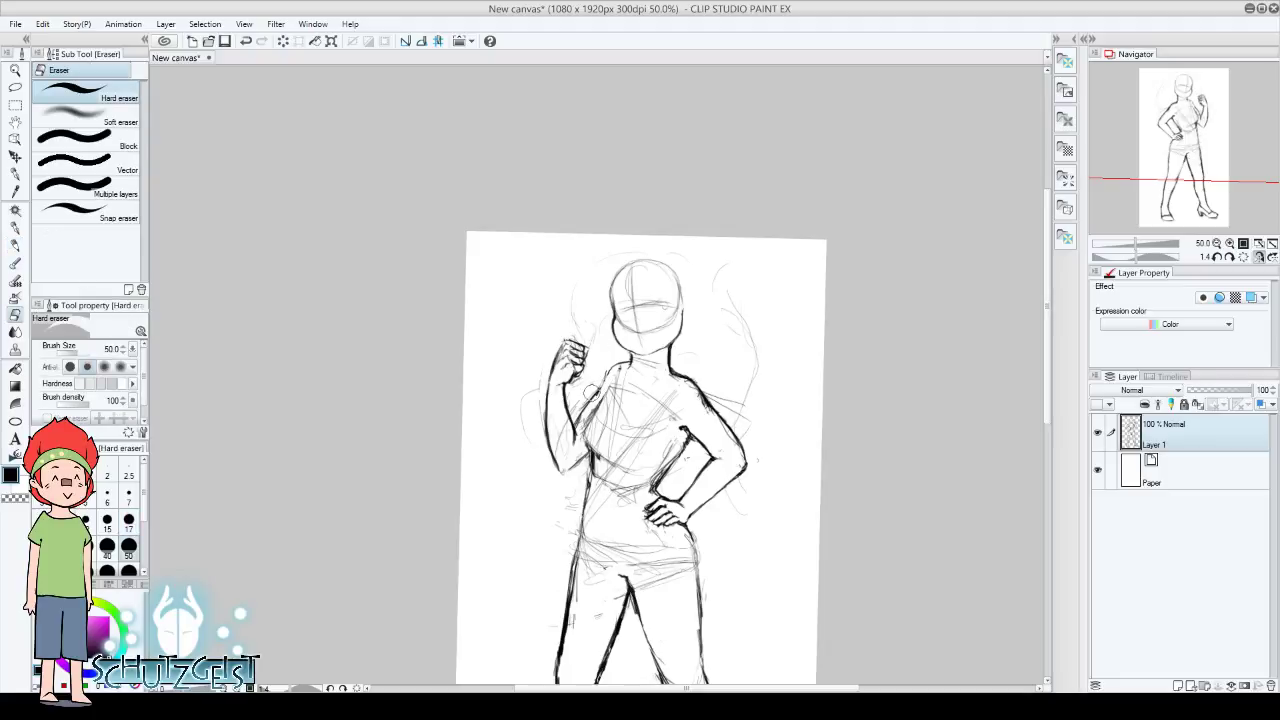
left_click(16, 247)
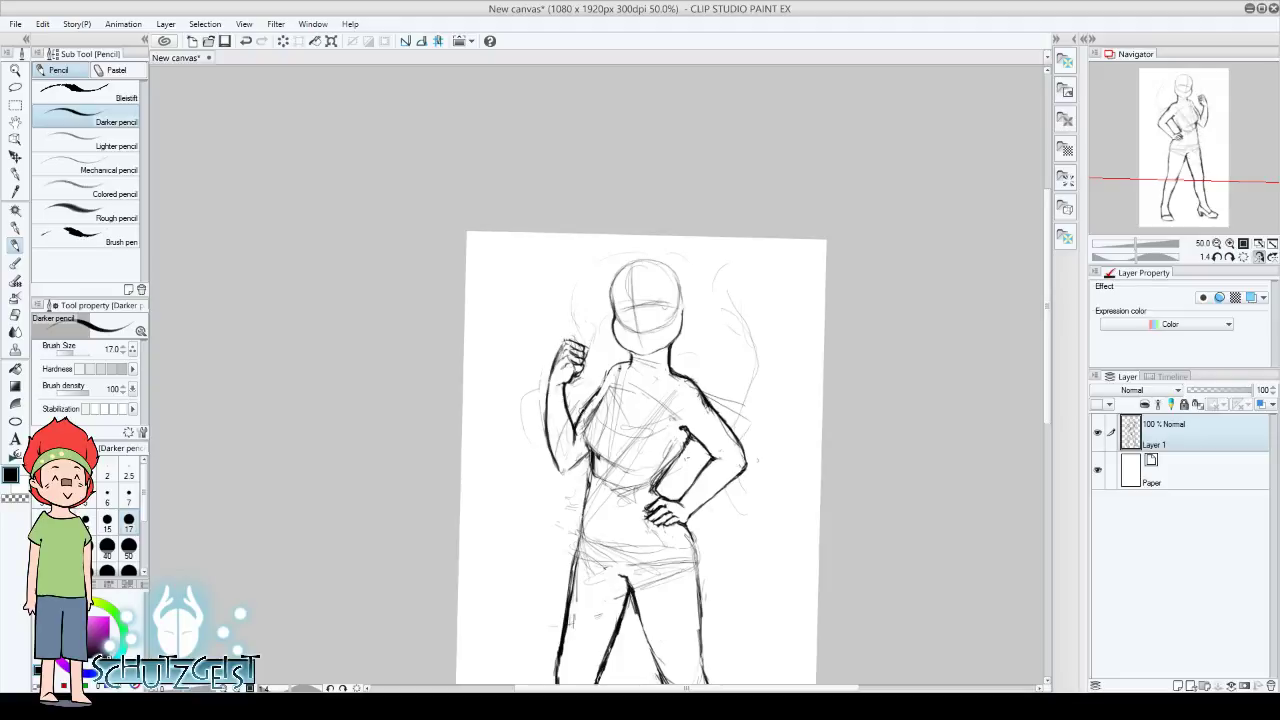
left_click_drag(603, 372, 605, 393)
key("h")
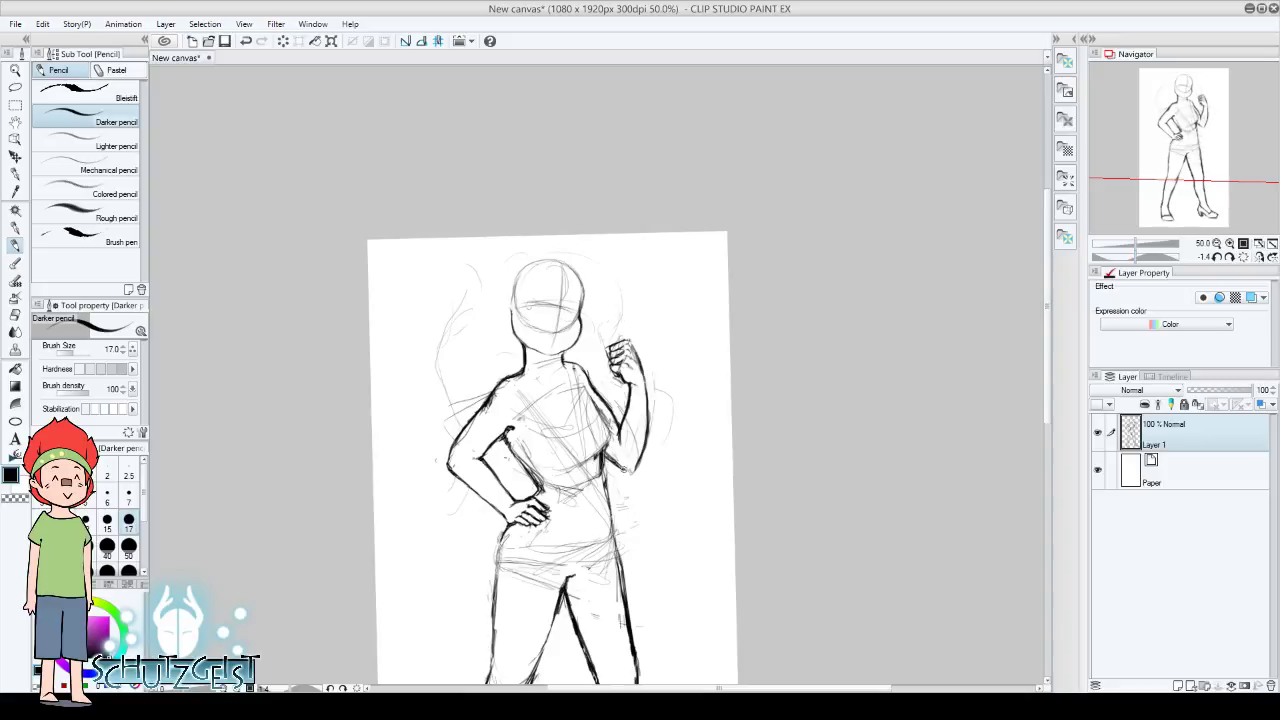
left_click_drag(626, 468, 634, 469)
scroll(630, 452, "down", 2)
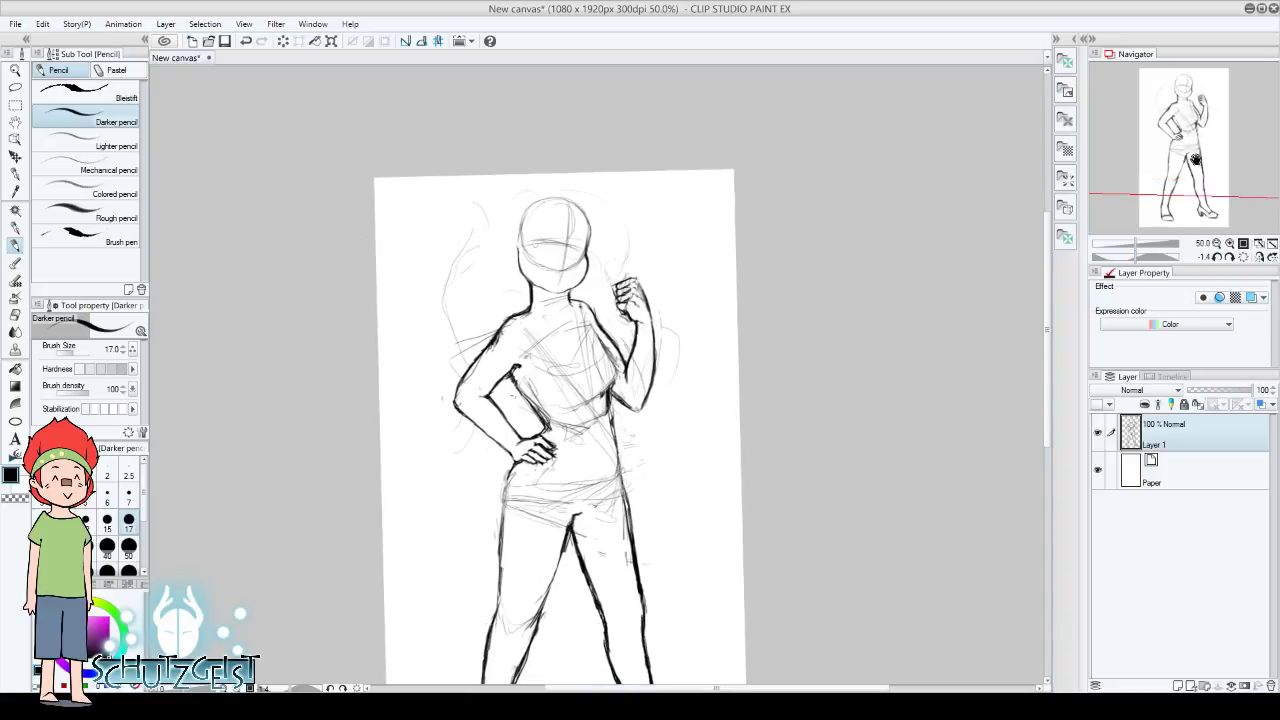
left_click_drag(591, 336, 591, 333)
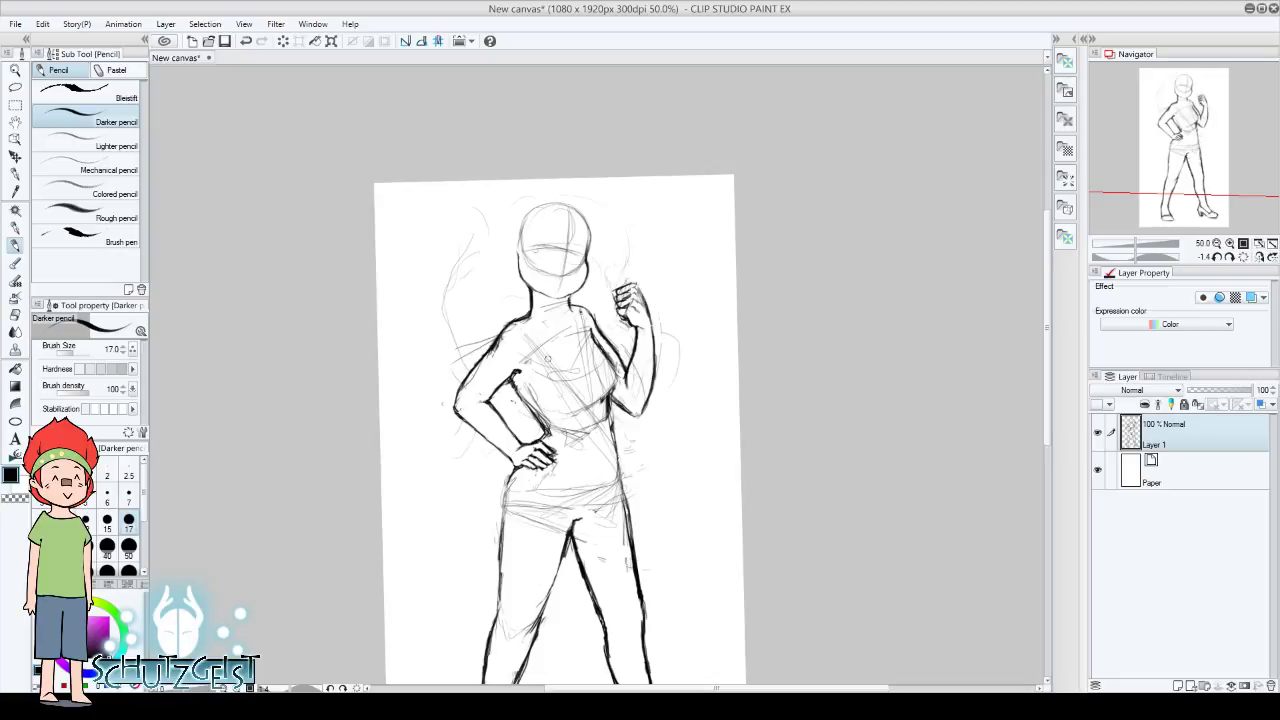
left_click_drag(530, 392, 573, 419)
left_click(1258, 256)
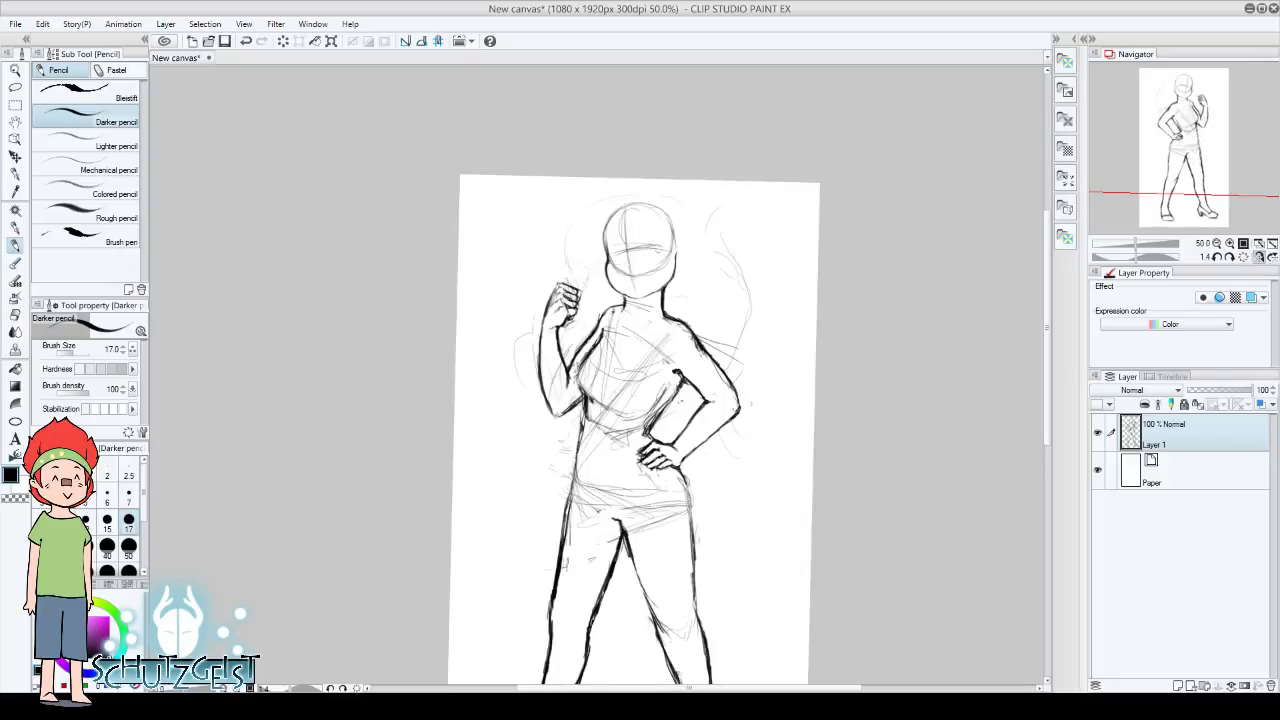
Erase stray lines near the raised fist, then undo two eraser strokes to keep them
left_click_drag(1184, 153, 1159, 171)
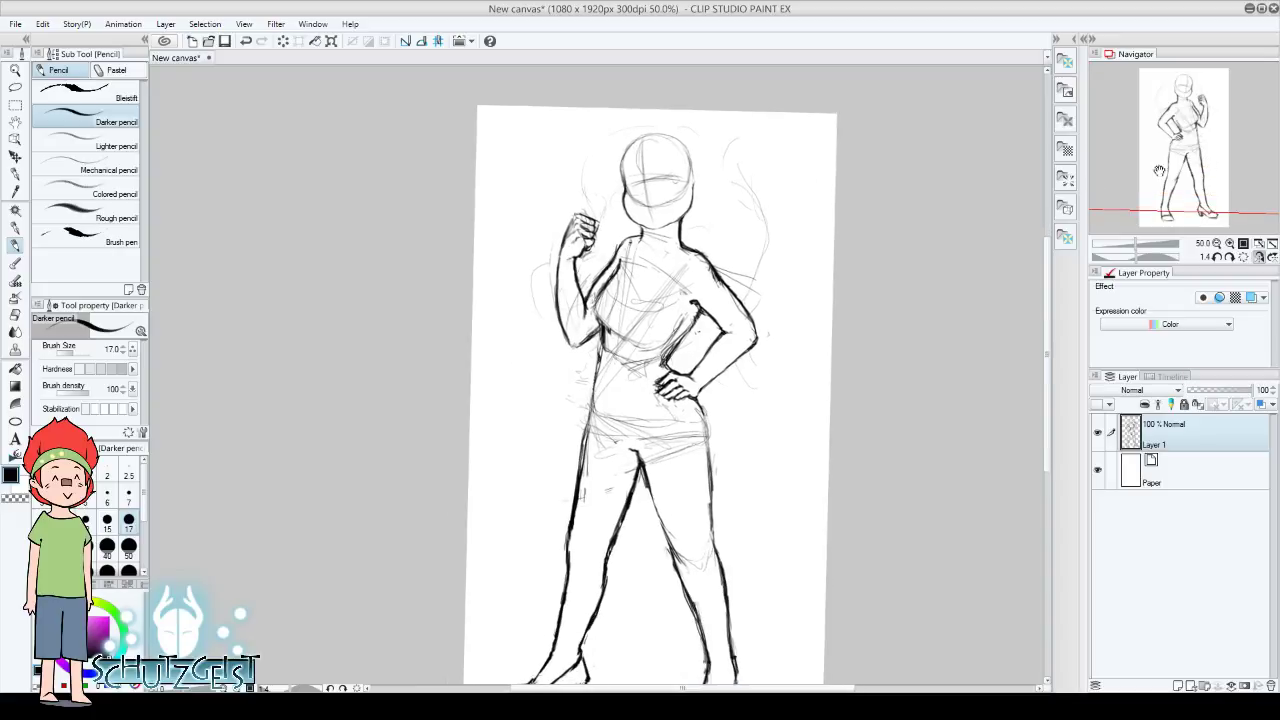
key("e")
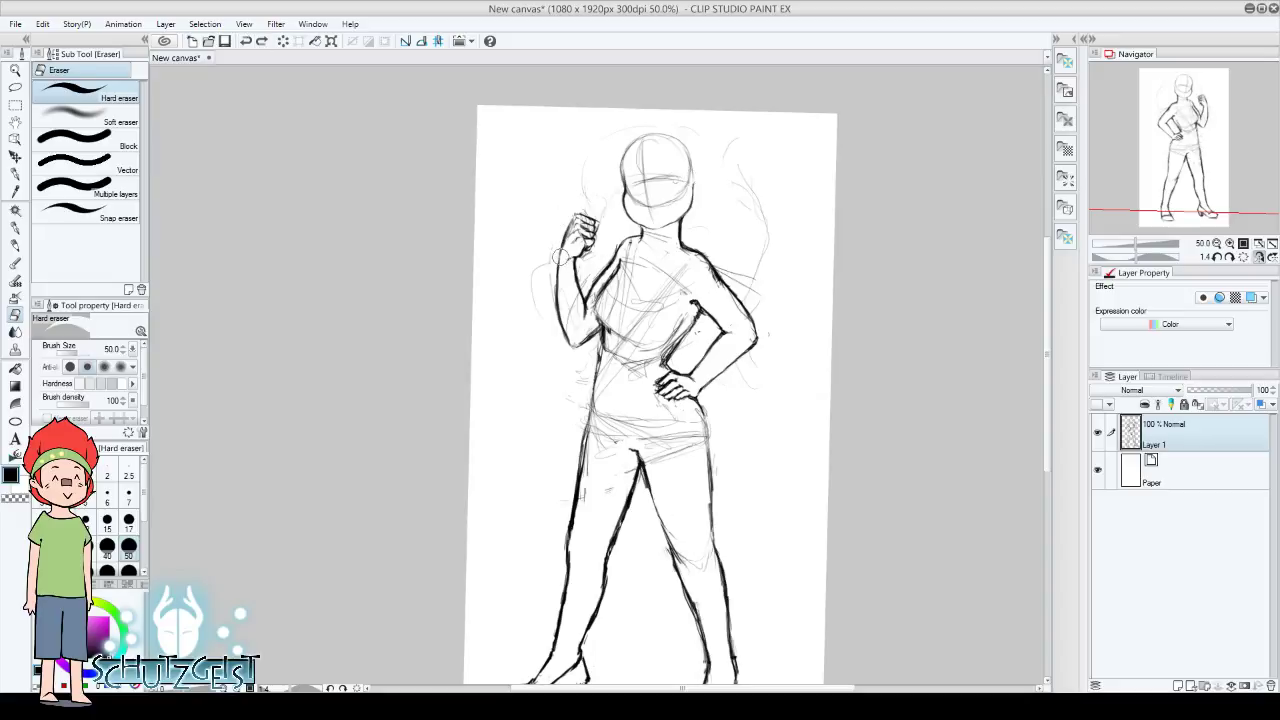
left_click_drag(561, 250, 562, 262)
left_click(246, 41)
left_click(246, 41)
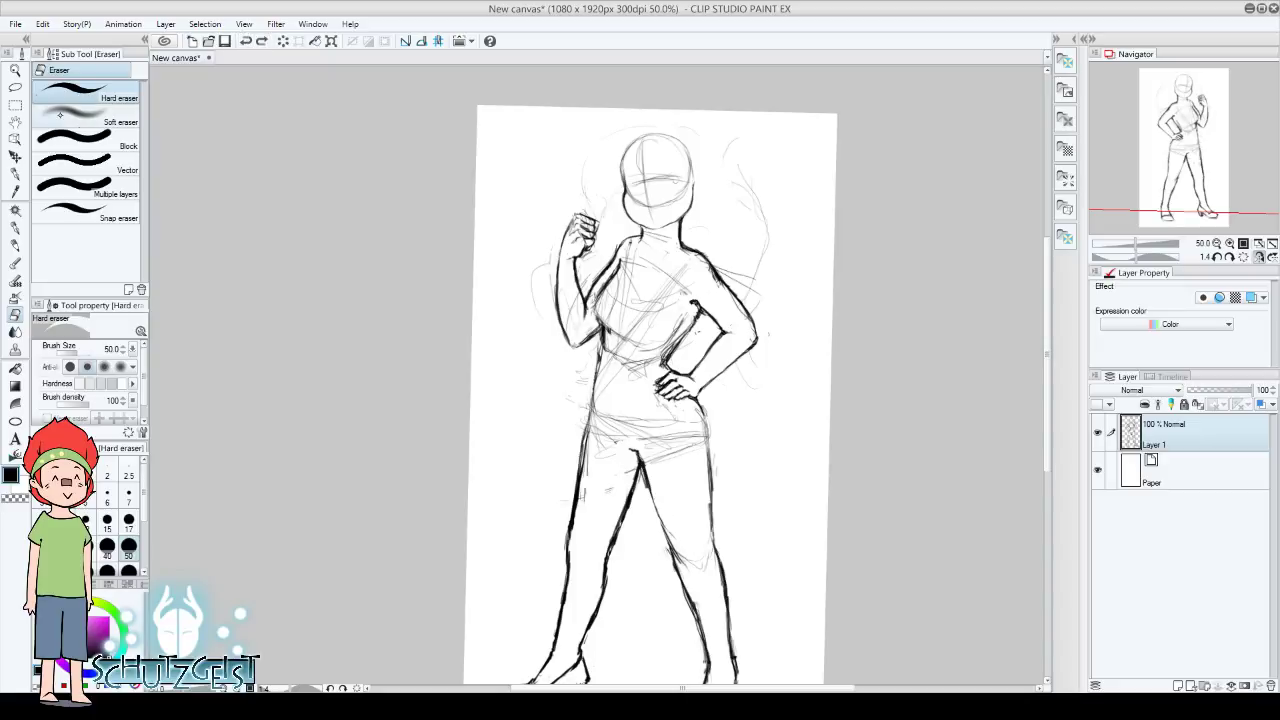
left_click(15, 87)
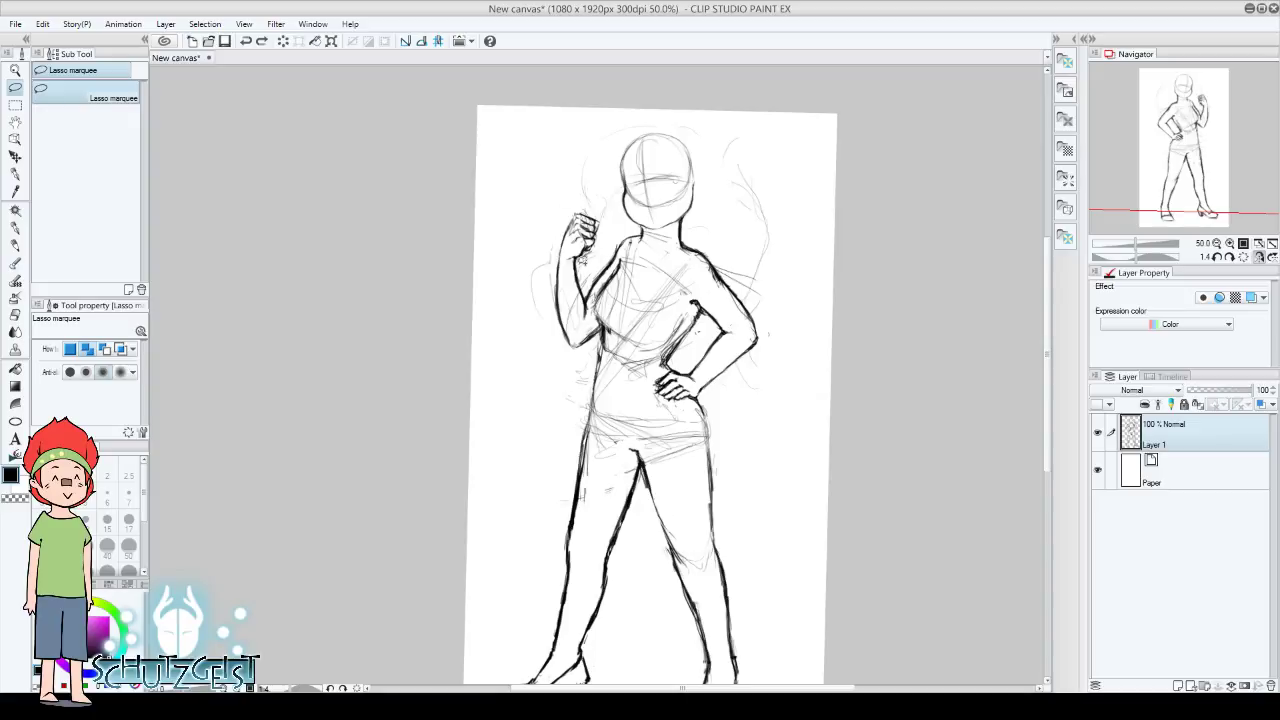
Lasso the raised fist and move it slightly up and right
mouse_move(567, 242)
left_mouse_down()
mouse_move(618, 215)
mouse_move(590, 265)
left_mouse_up()
left_click(610, 280)
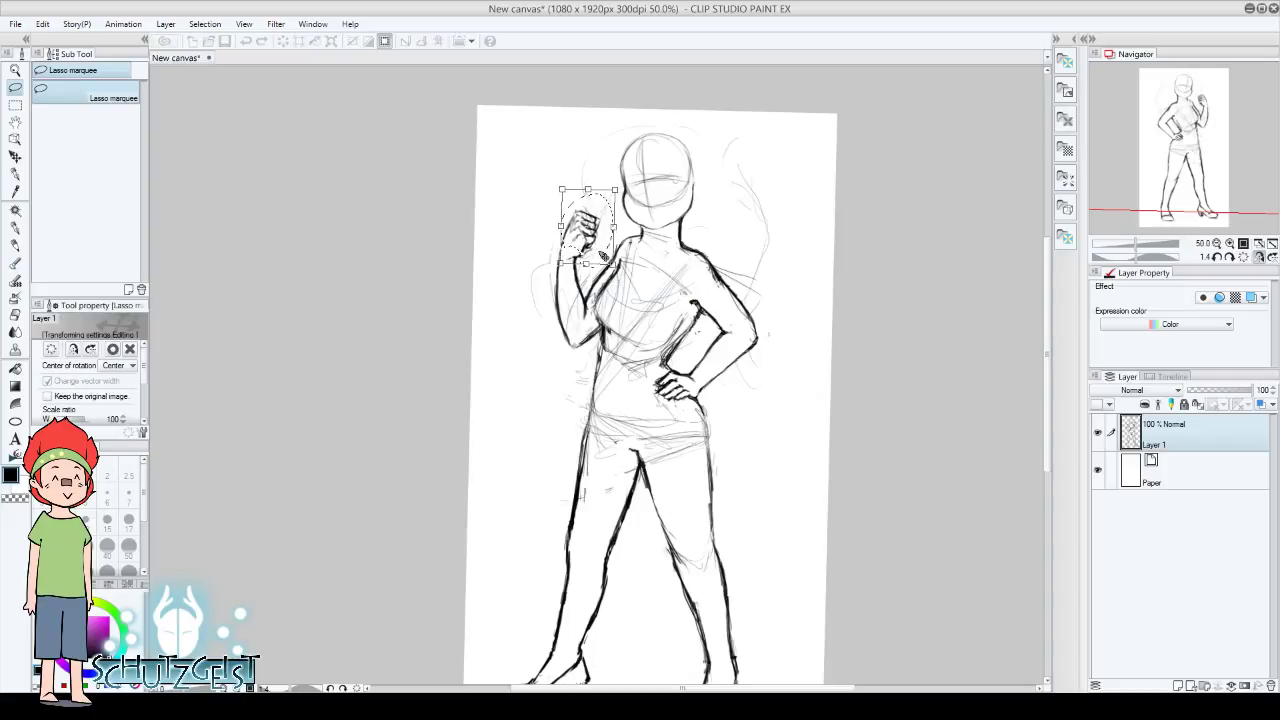
left_click_drag(605, 246, 608, 243)
key("Return")
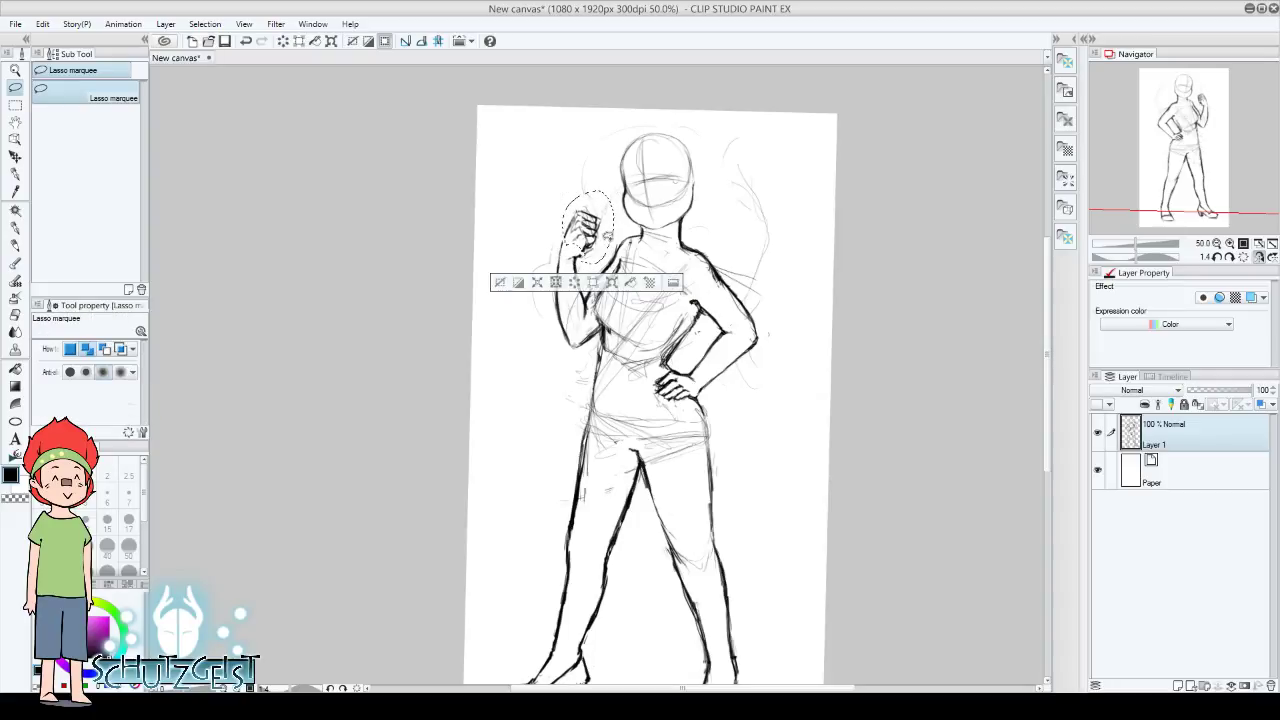
key("ctrl+d")
key("p")
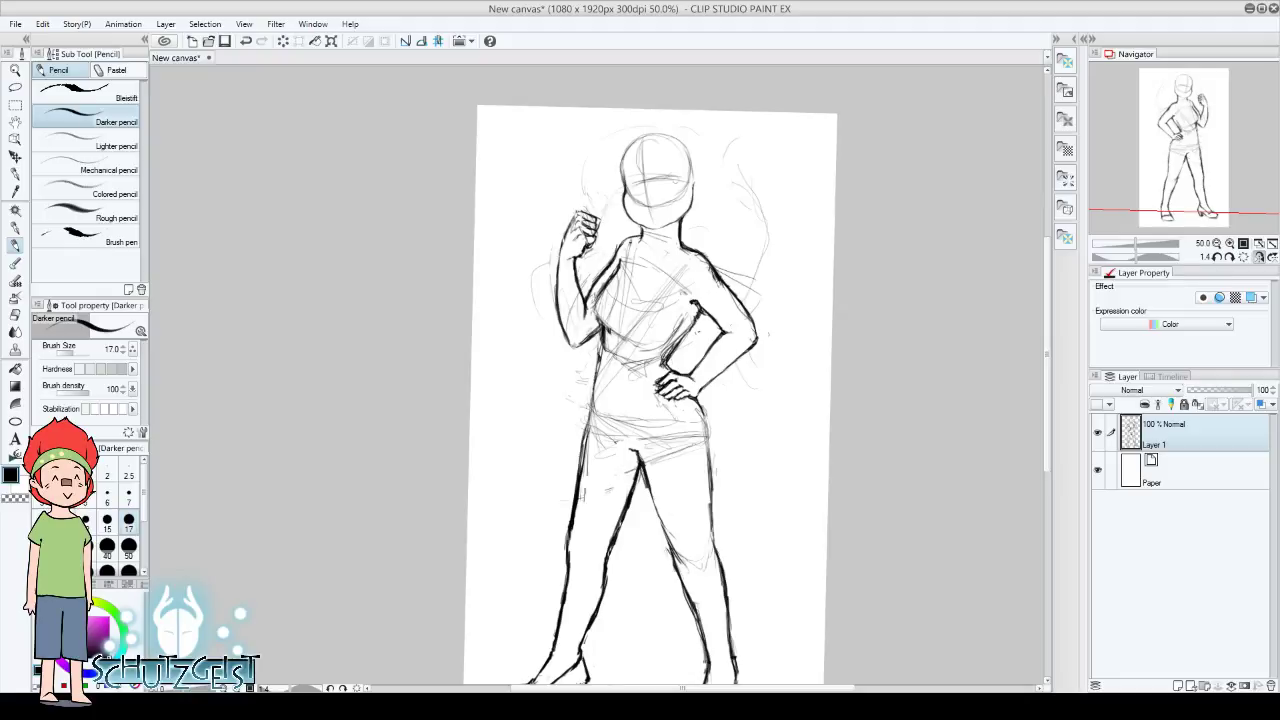
Lasso and transform the bent arm and the hand resting on the hip
left_click(15, 87)
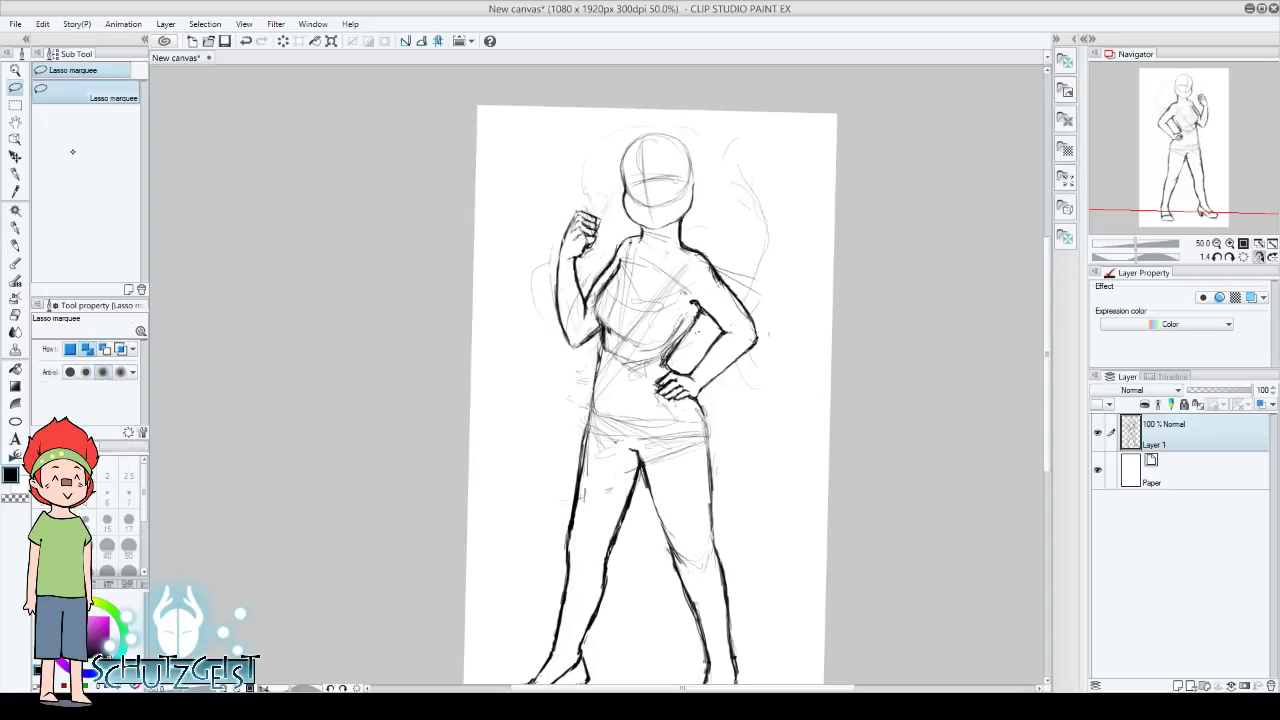
mouse_move(771, 287)
left_mouse_down()
mouse_move(765, 375)
mouse_move(765, 360)
left_mouse_up()
key("ctrl+t")
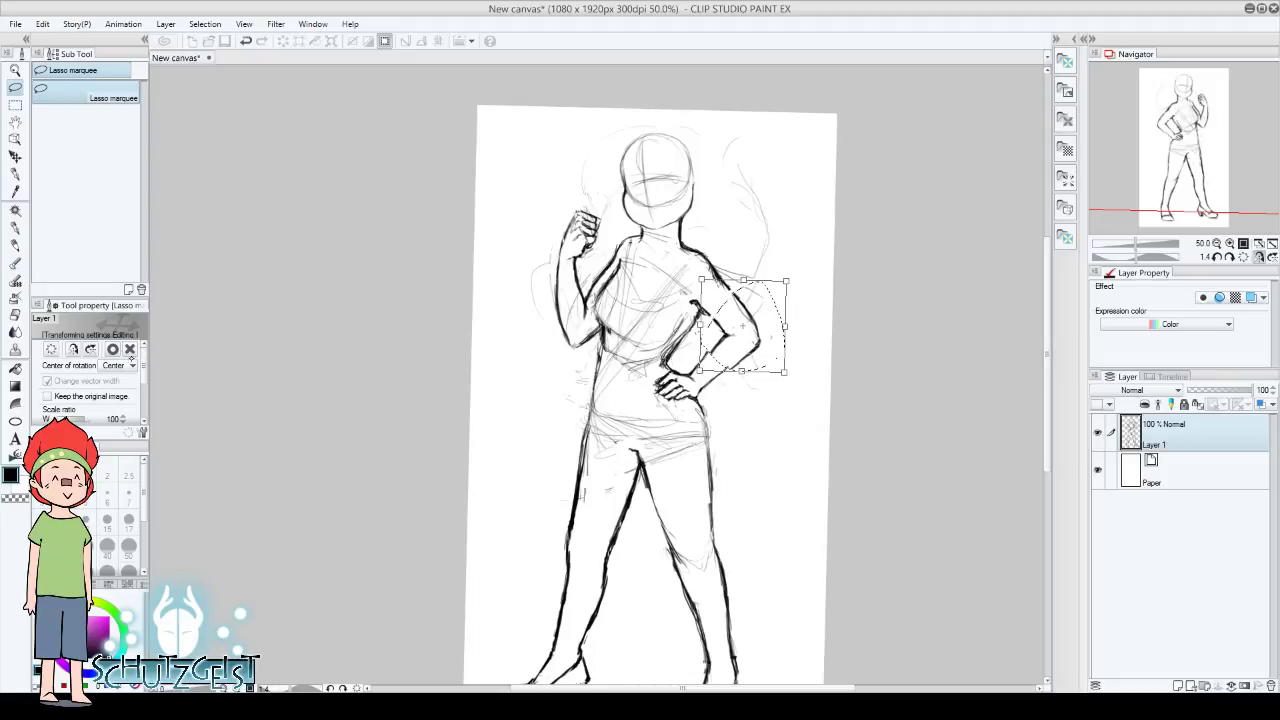
left_click(112, 349)
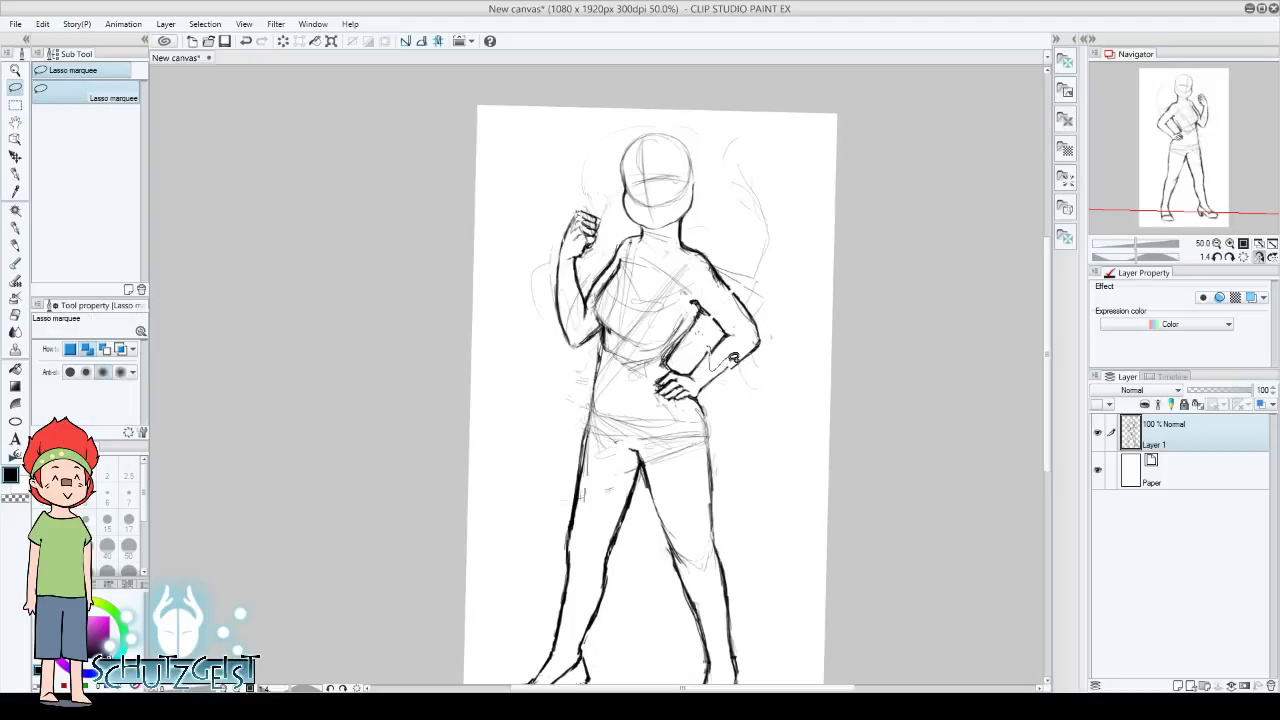
left_click_drag(734, 368, 710, 393)
left_click_drag(690, 346, 688, 343)
key("ctrl+t")
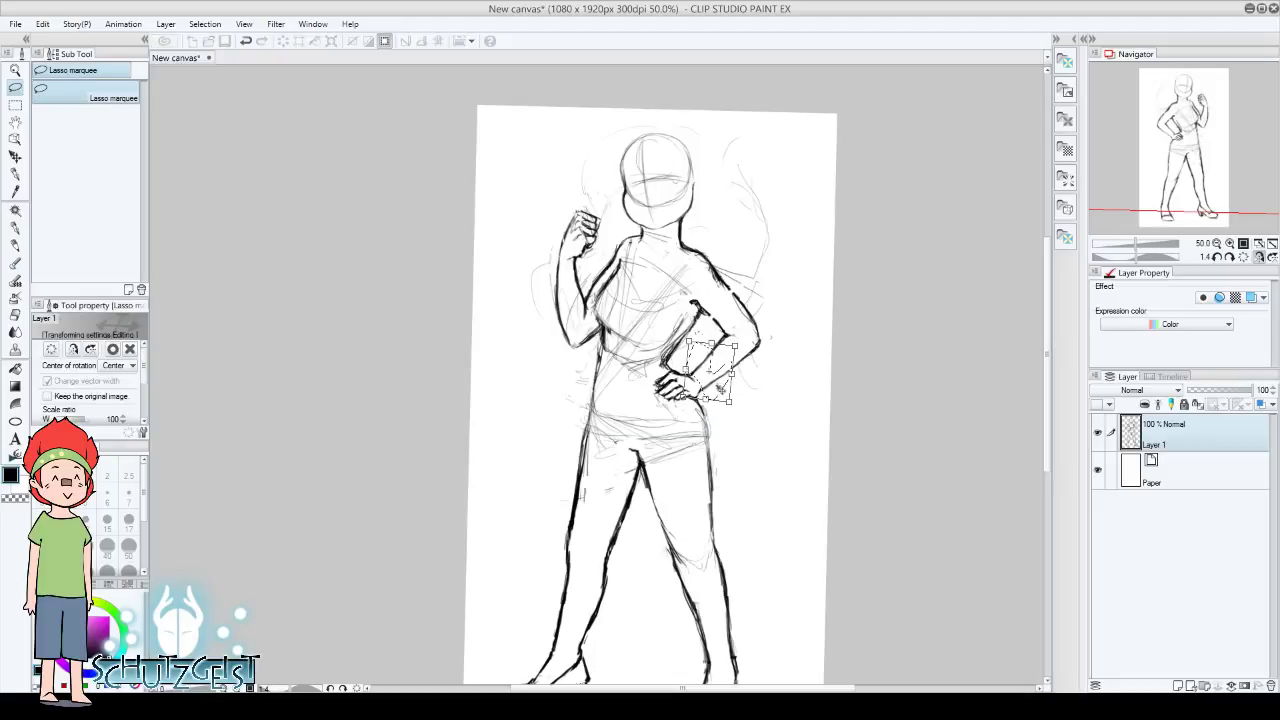
key("Return")
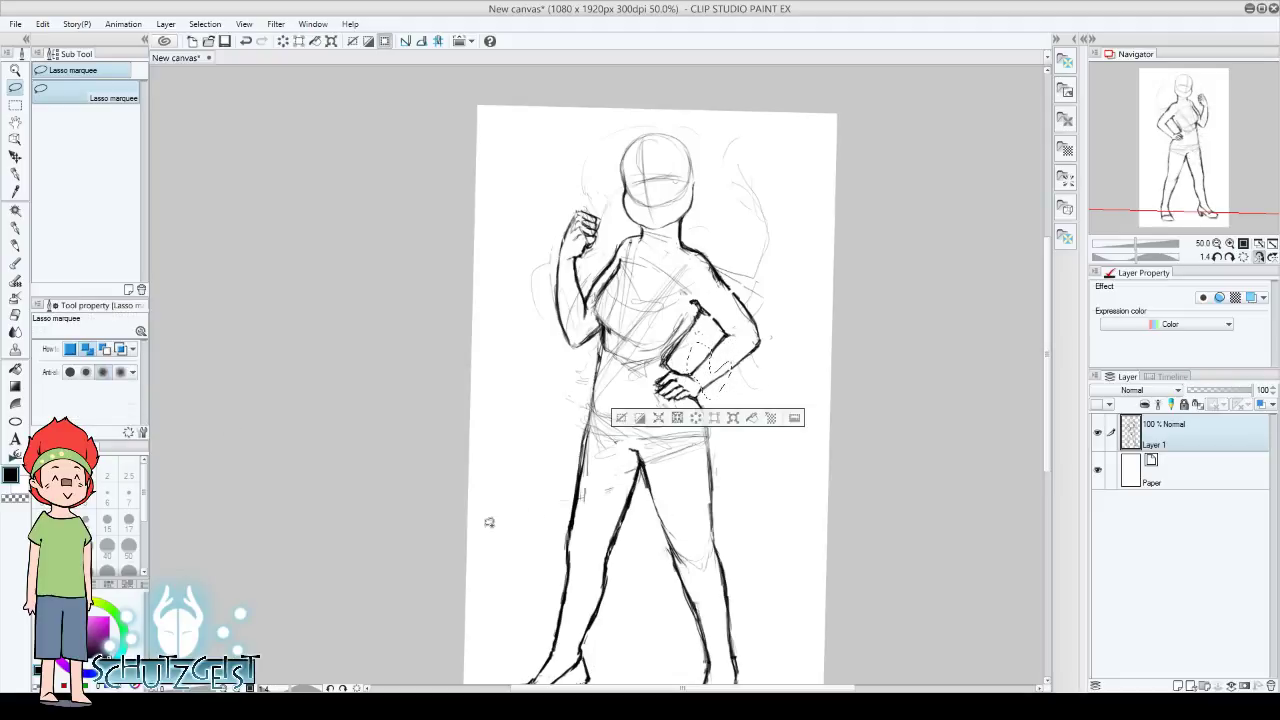
left_click(622, 416)
At 66.7% zoom, clean up the arm lines with the Hard eraser and Darker pencil
left_click(1218, 243)
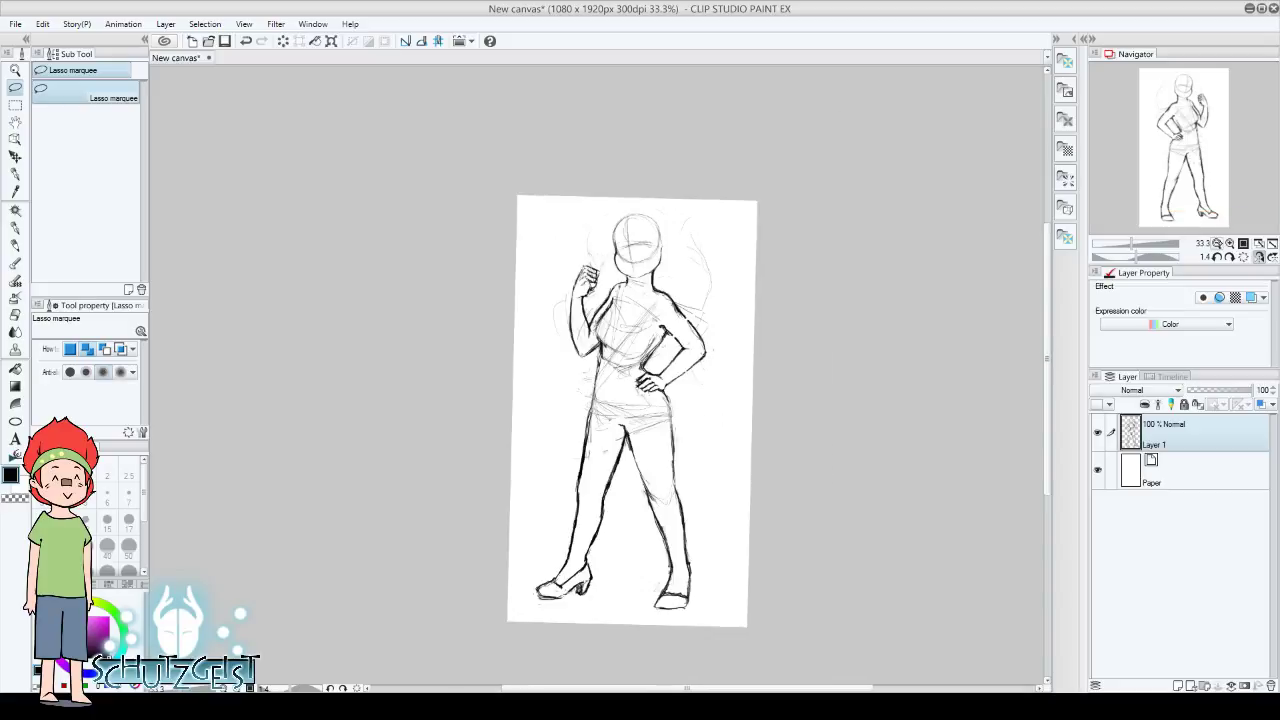
left_click(15, 243)
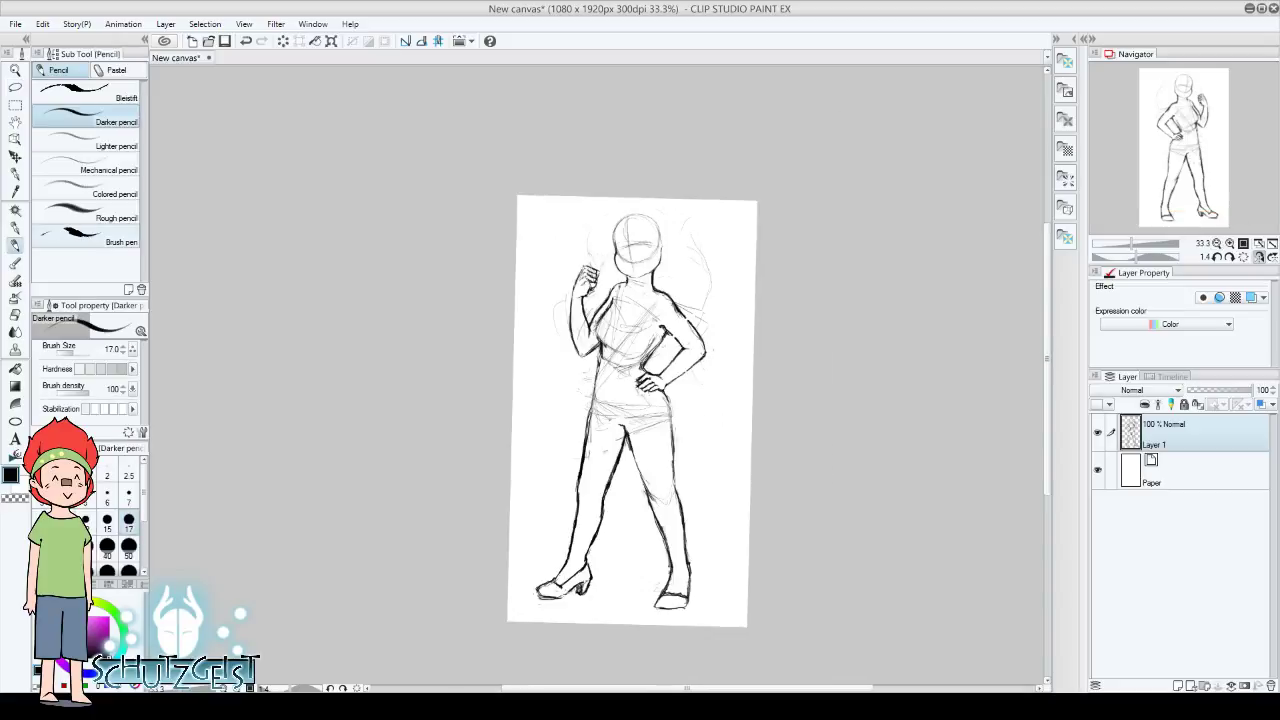
left_click(1230, 243)
left_click(1230, 243)
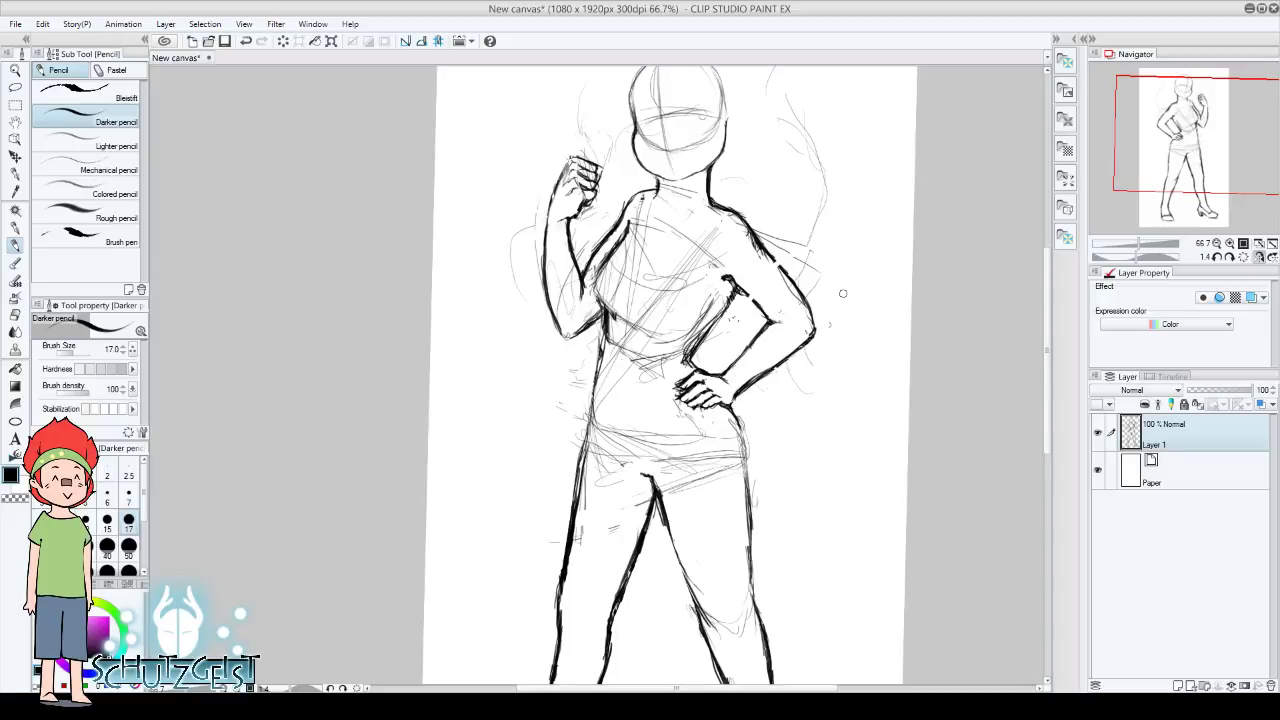
left_click(15, 313)
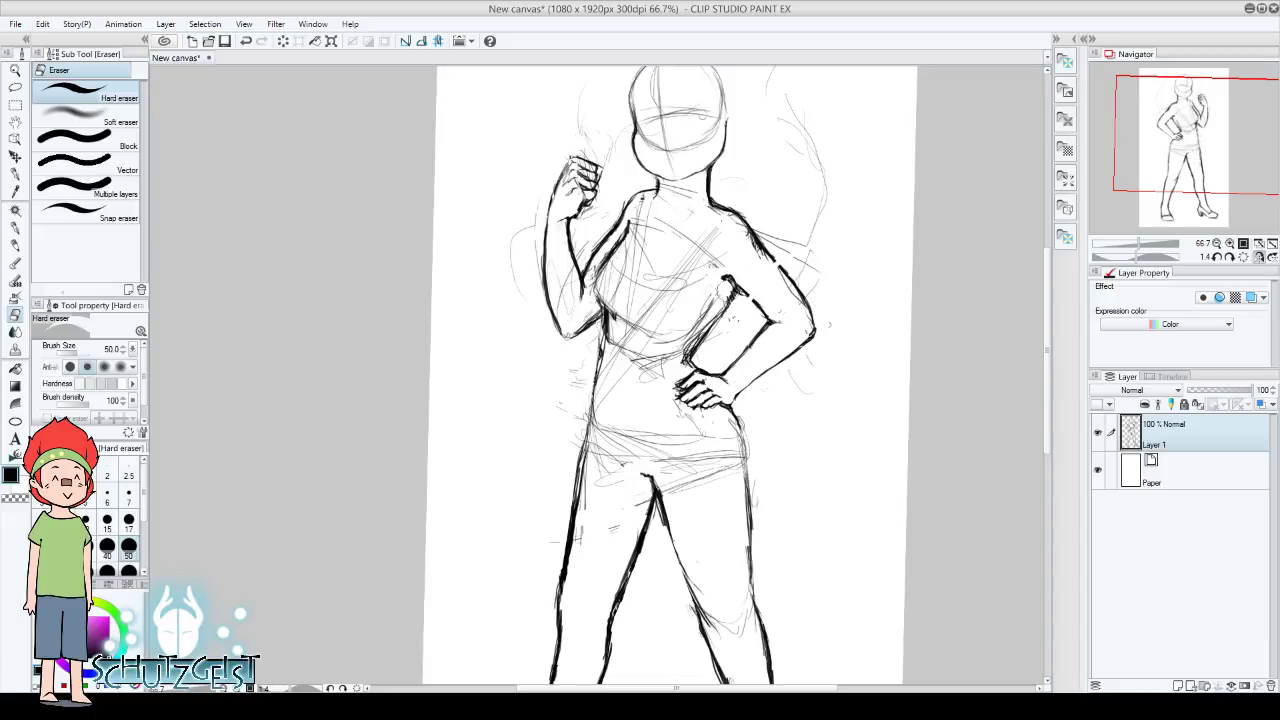
left_click(15, 245)
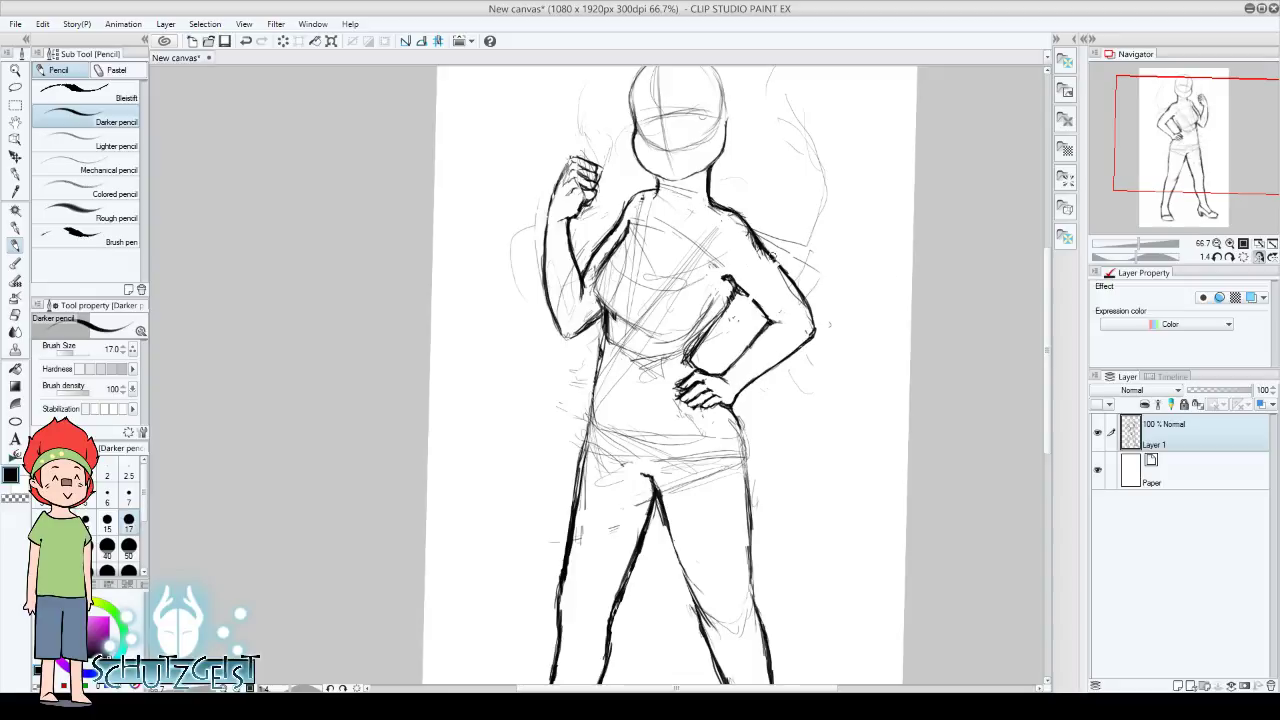
left_click(1216, 243)
left_click(1216, 243)
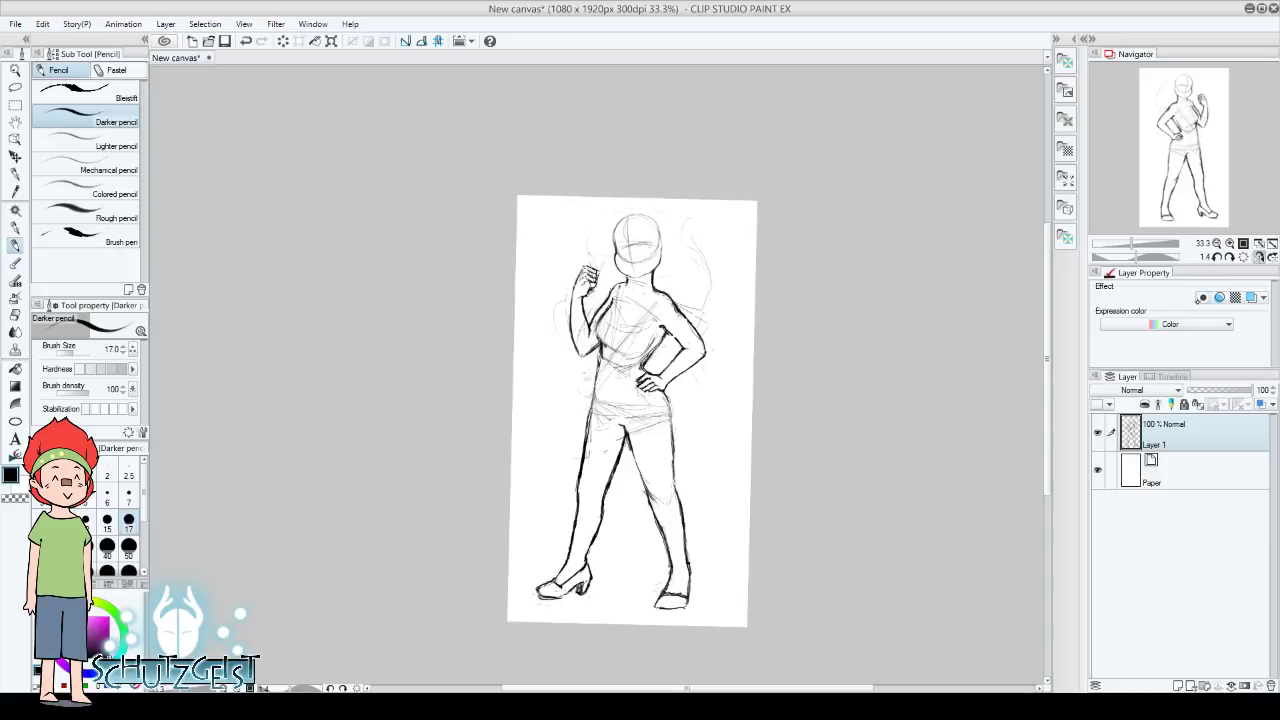
left_click(15, 87)
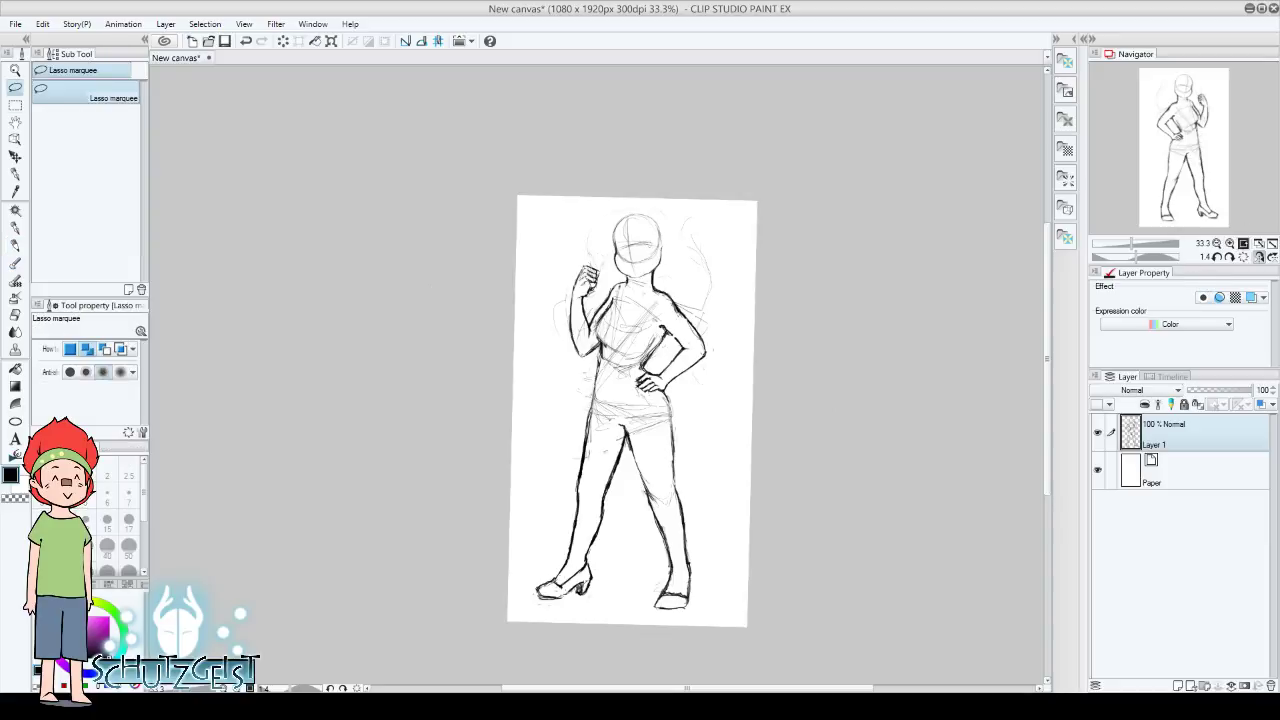
Scale the hip-resting hand to about 111%, shift it up-left, then commit and deselect
left_click(1230, 243)
left_click(1230, 243)
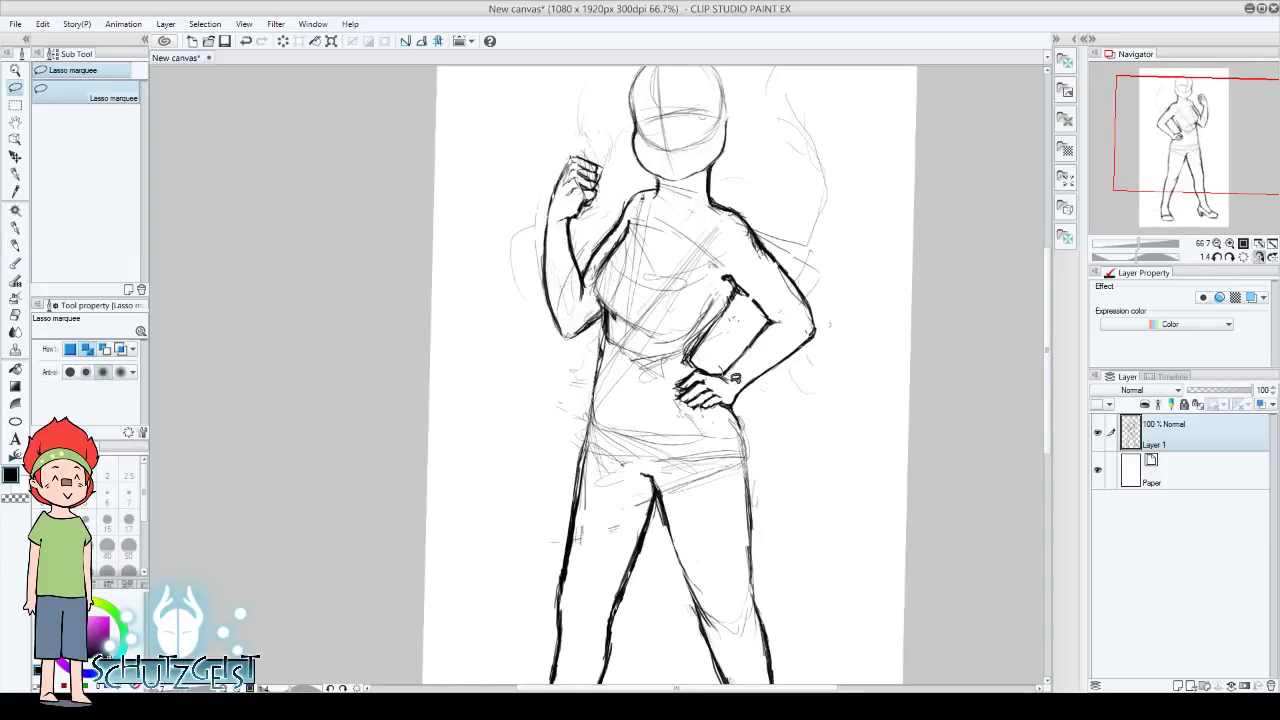
mouse_move(739, 389)
left_mouse_down()
mouse_move(688, 369)
mouse_move(700, 358)
left_mouse_up()
left_click(725, 441)
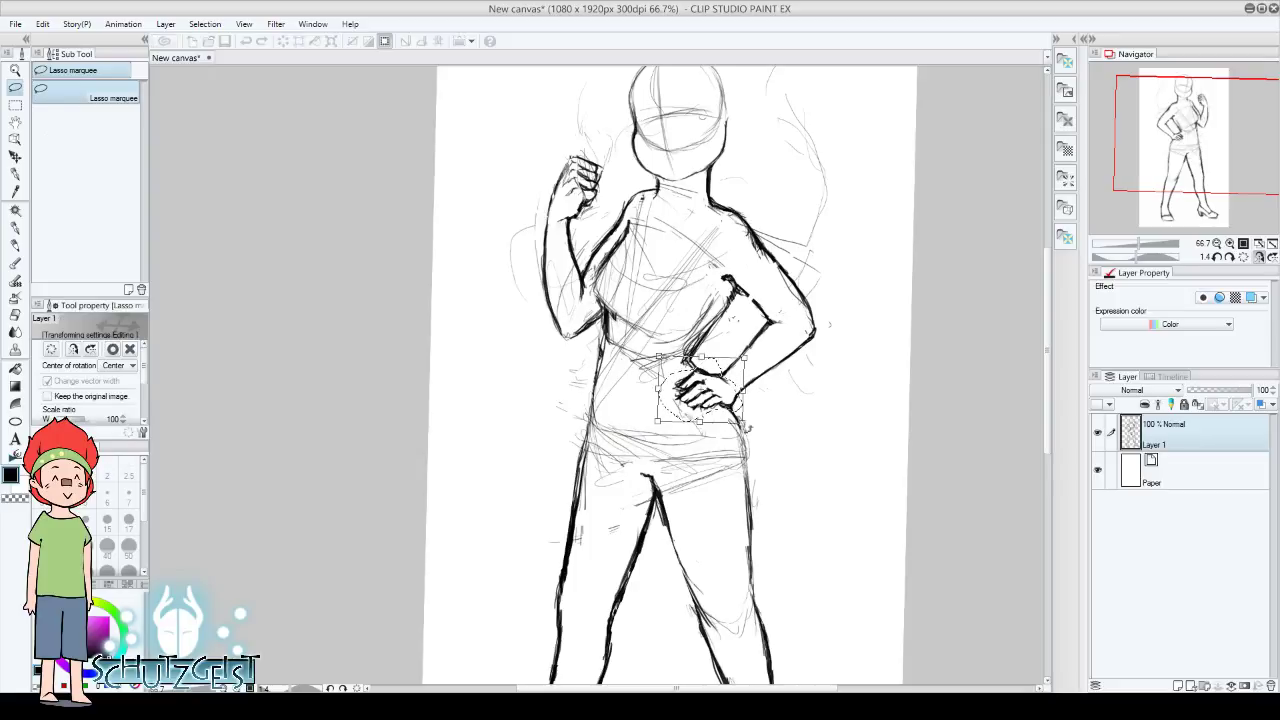
left_click_drag(747, 428, 741, 421)
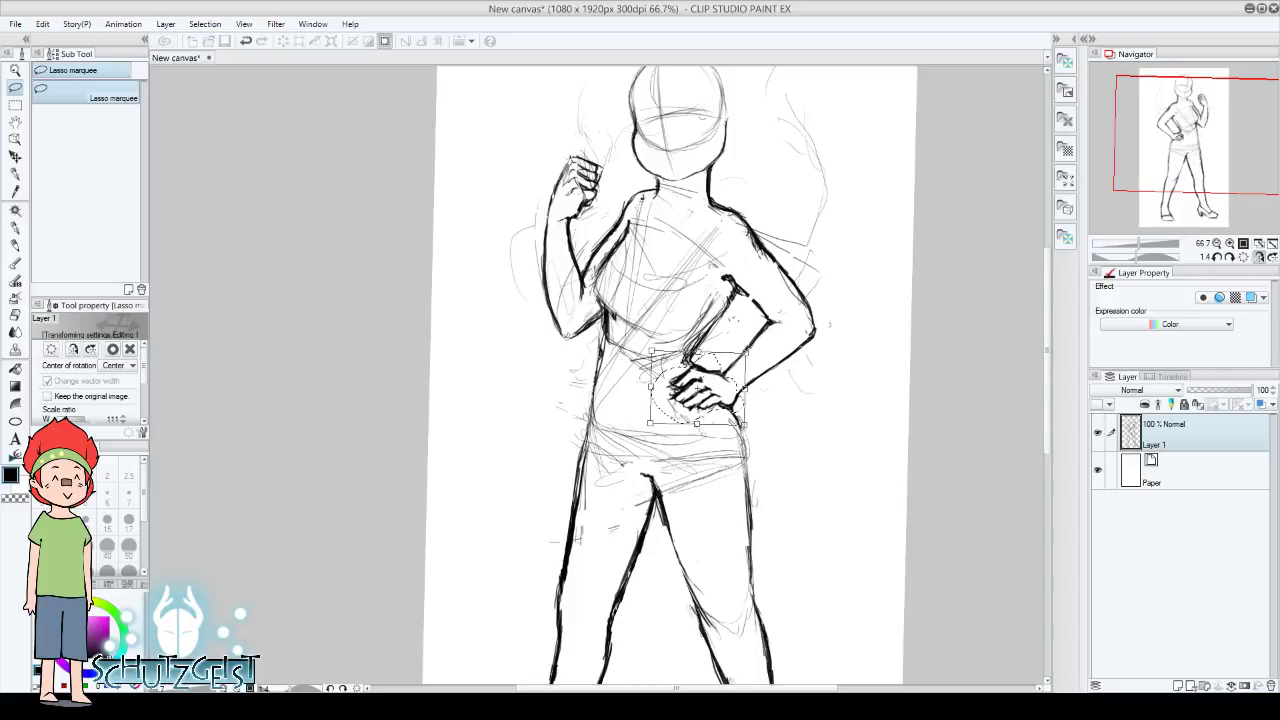
key("Return")
key("ctrl+d")
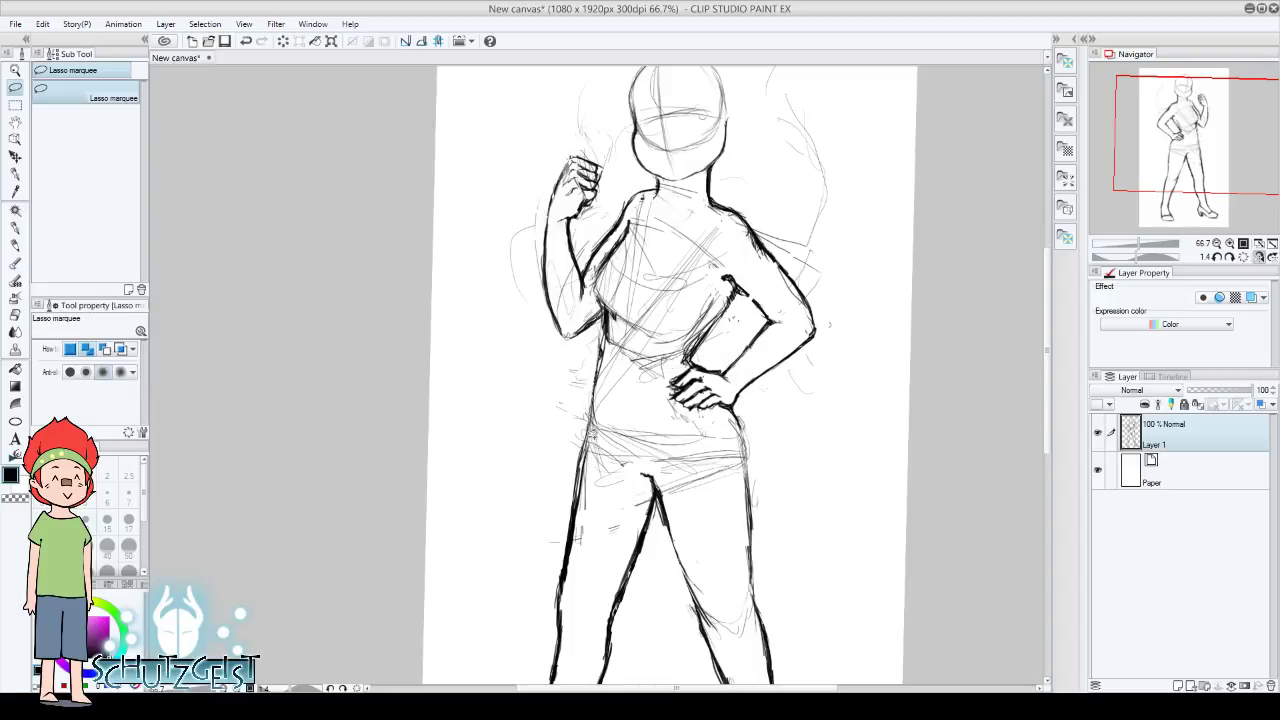
key("e")
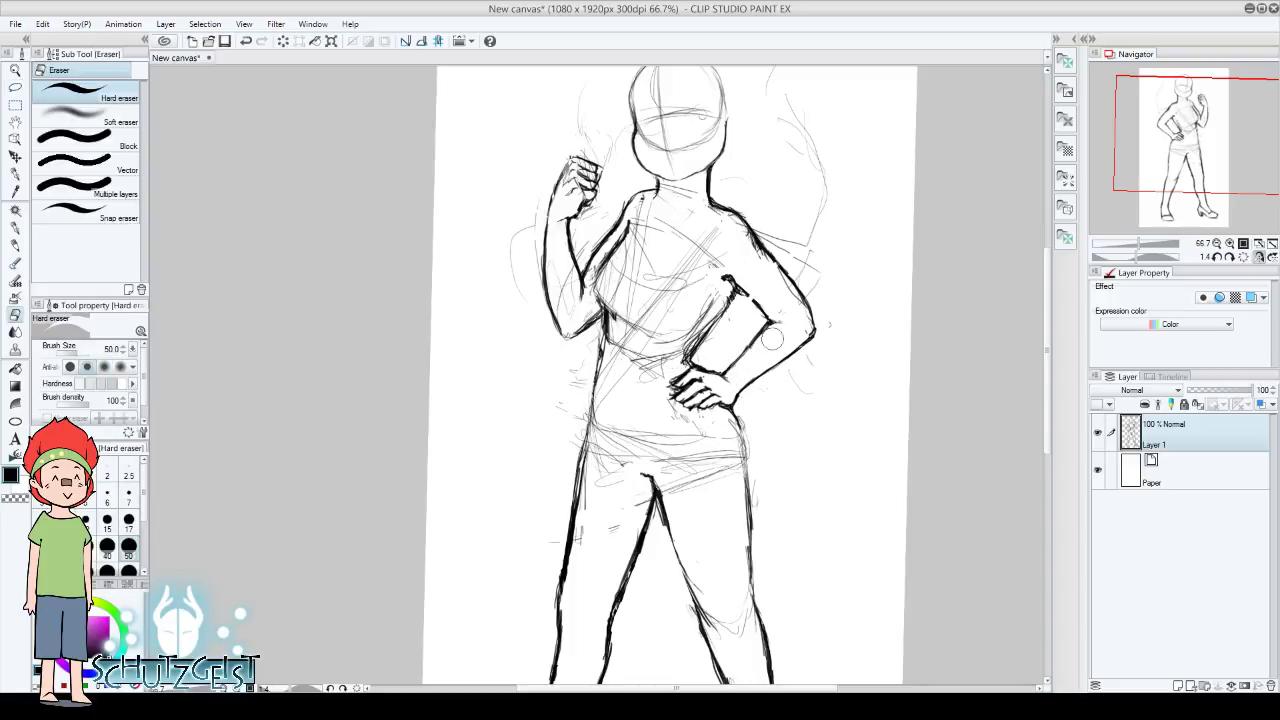
mouse_move(1186, 152)
left_mouse_down()
mouse_move(1186, 190)
mouse_move(1186, 108)
left_mouse_up()
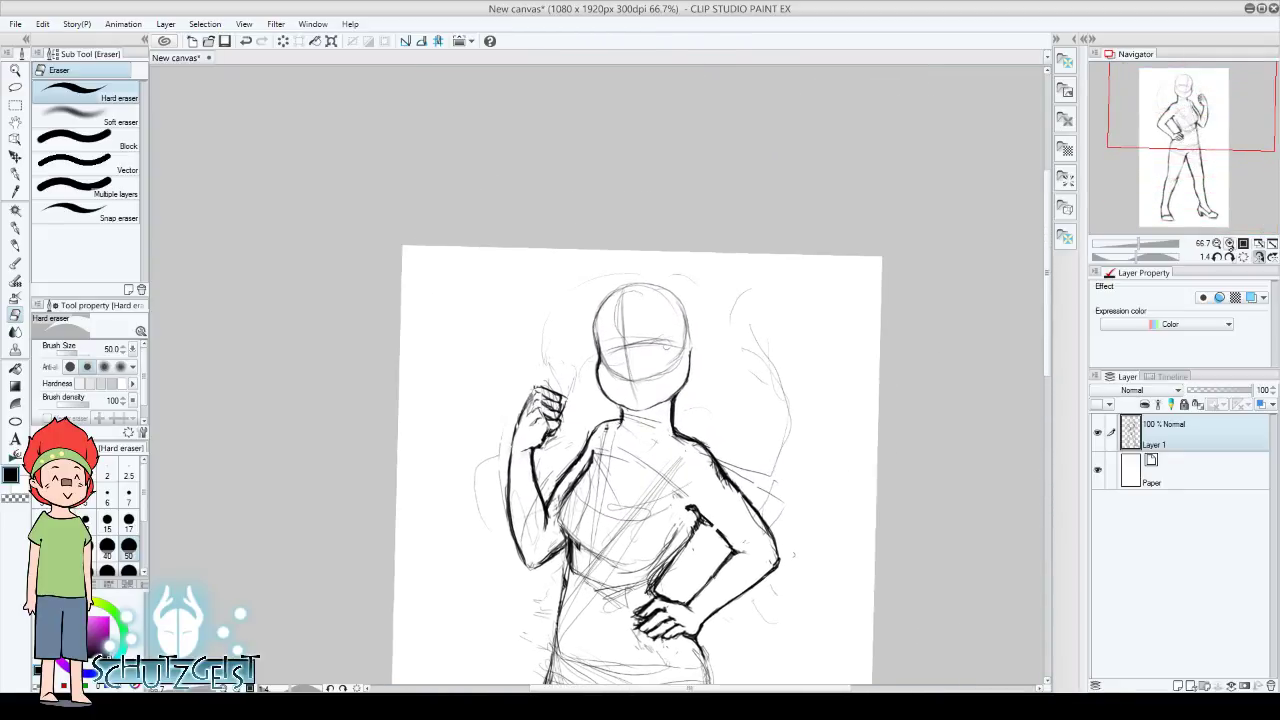
Zoom in on the head and draw both eyes with lashes in Darker pencil
left_click(1229, 243)
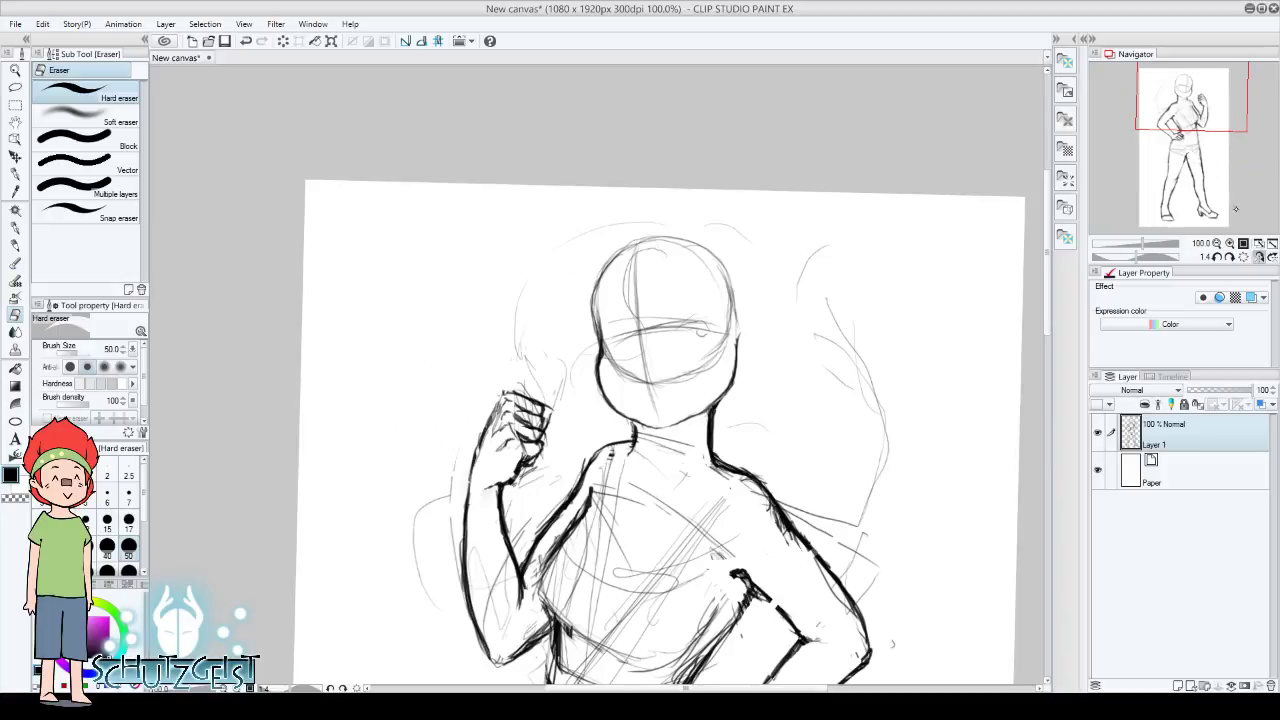
left_click(1229, 243)
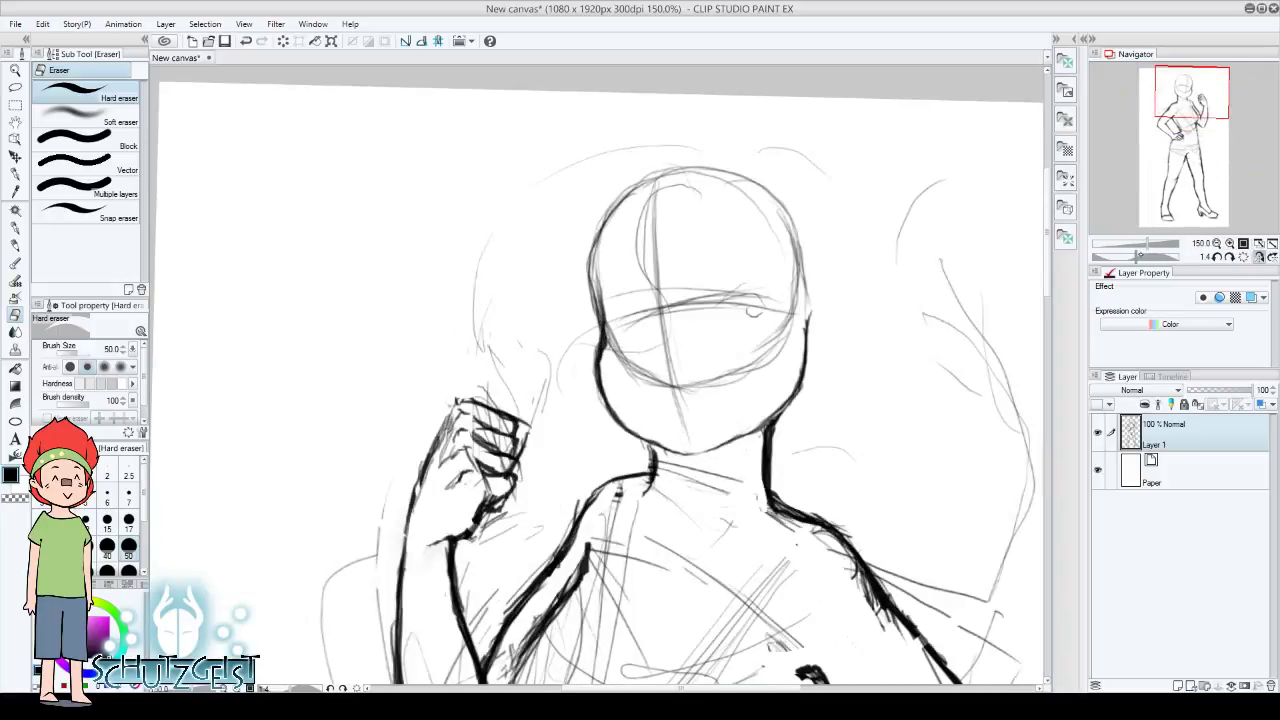
left_click_drag(1140, 256, 1133, 257)
left_click(15, 245)
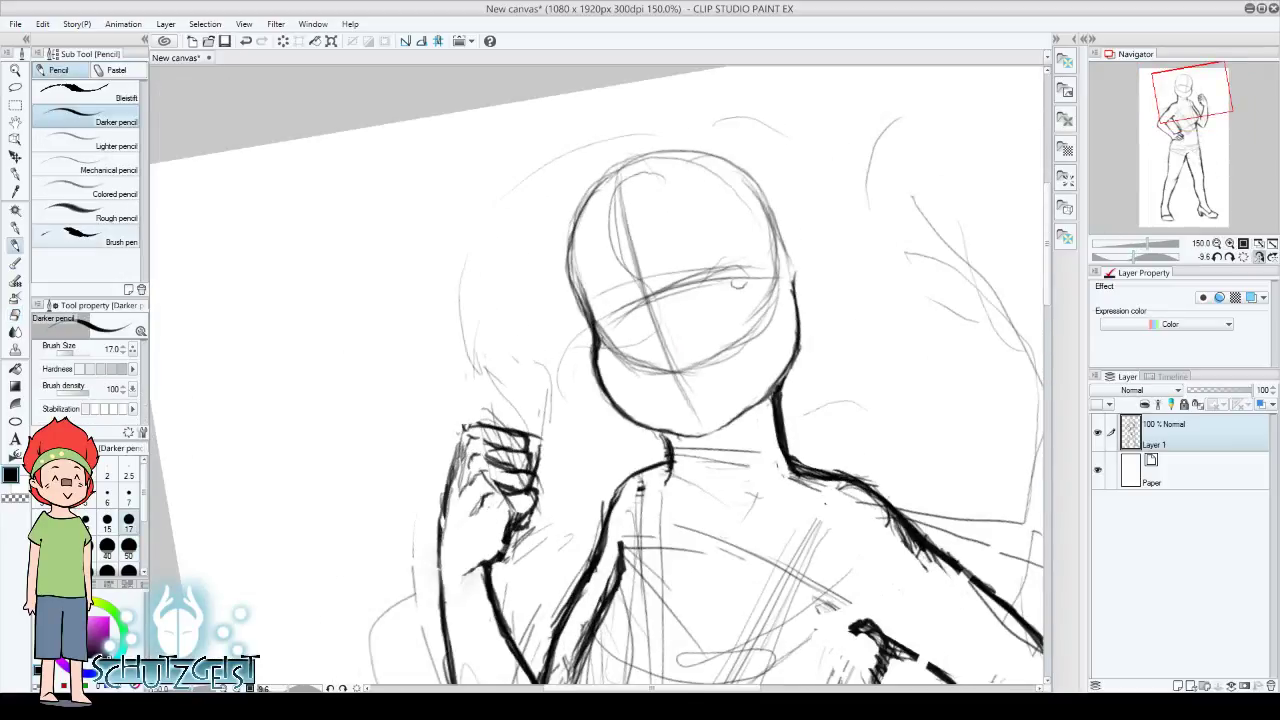
mouse_move(700, 290)
left_mouse_down()
mouse_move(762, 266)
mouse_move(736, 300)
left_mouse_up()
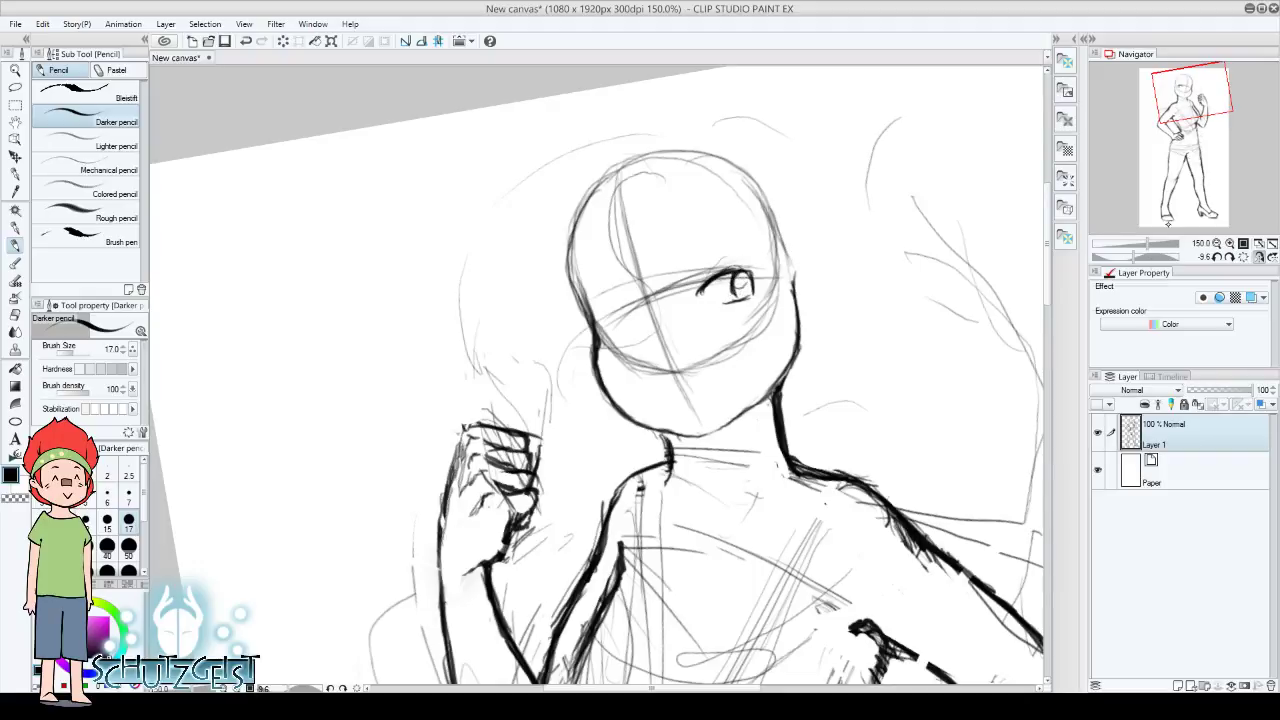
left_click(1241, 256)
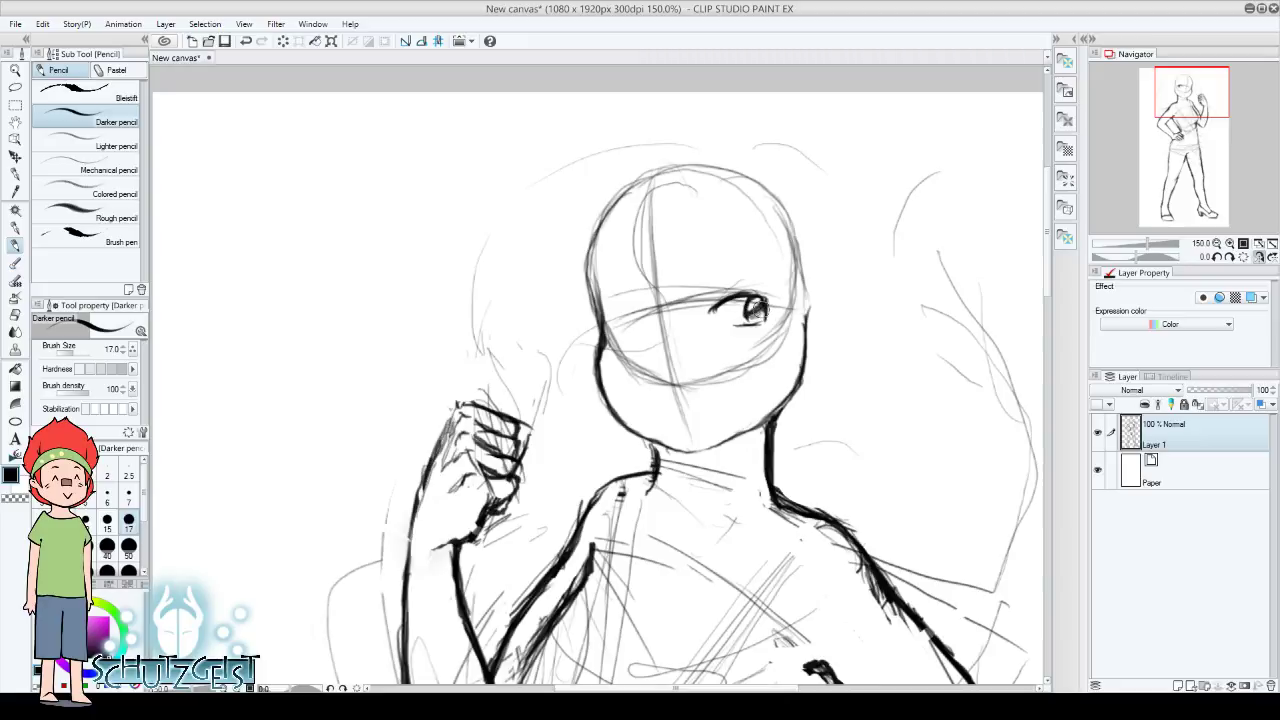
mouse_move(741, 303)
left_mouse_down()
mouse_move(709, 311)
mouse_move(762, 334)
left_mouse_up()
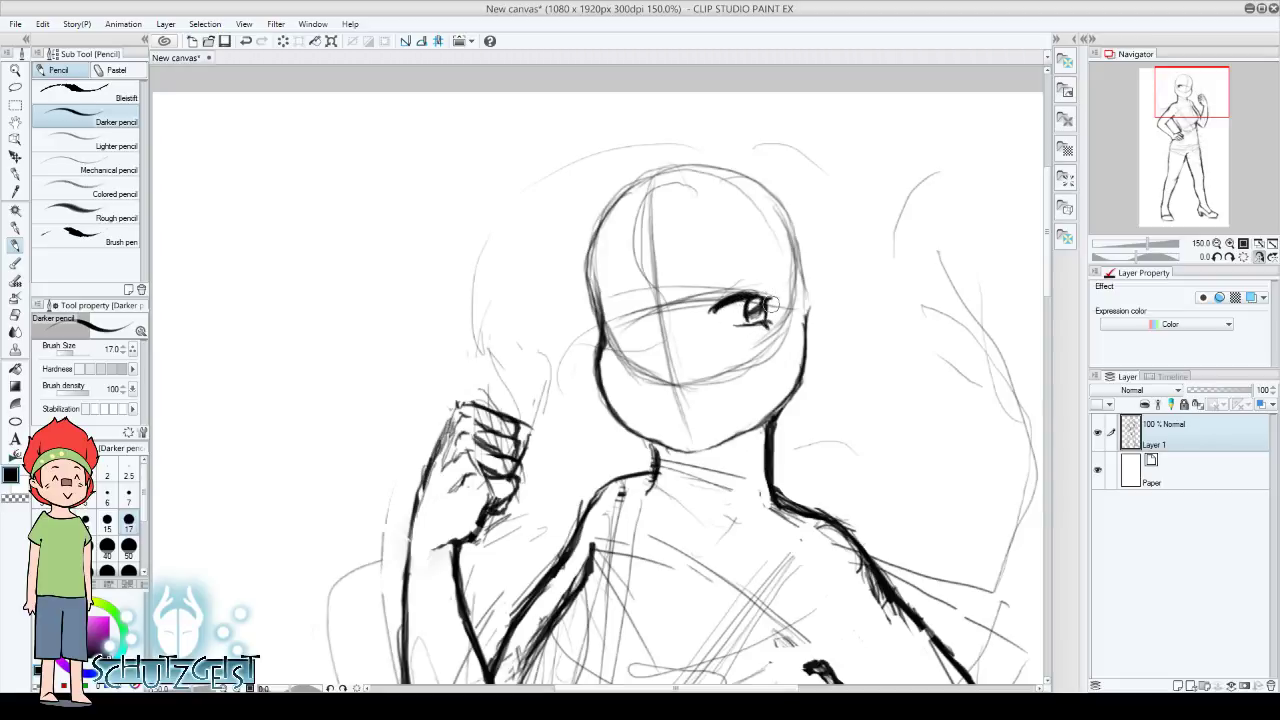
left_click(1245, 257)
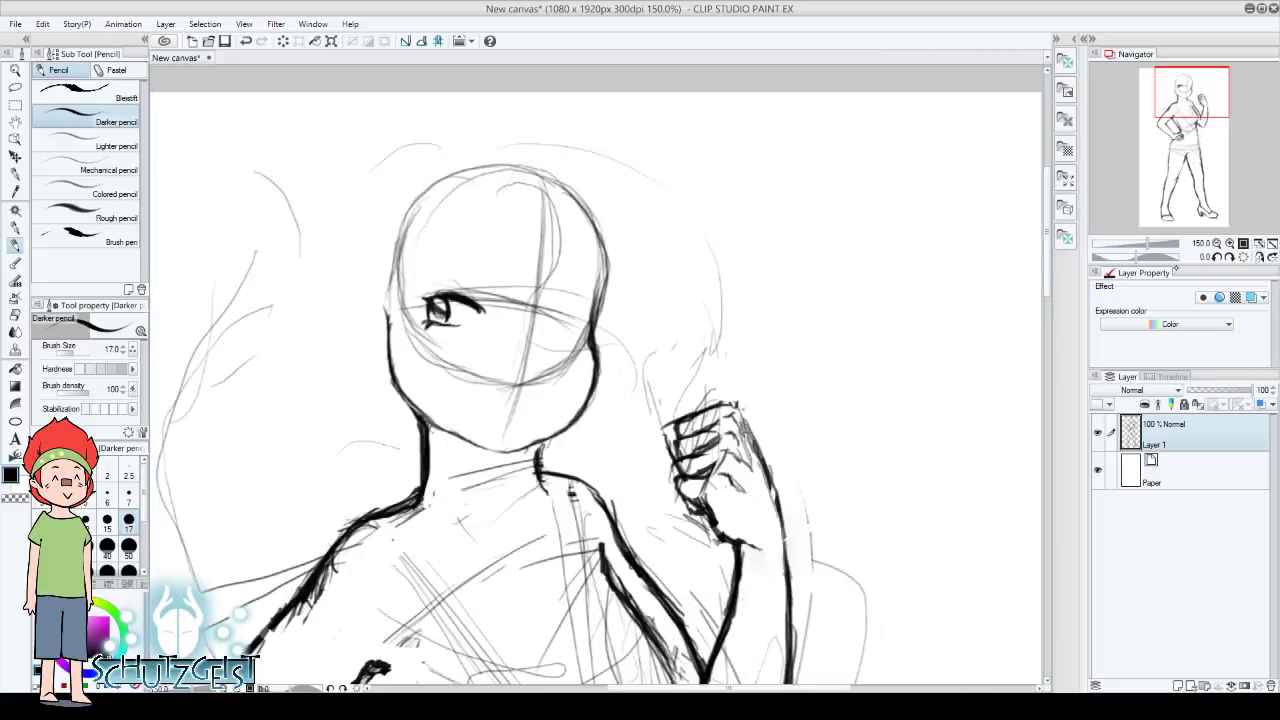
mouse_move(544, 318)
left_mouse_down()
mouse_move(572, 312)
mouse_move(584, 330)
mouse_move(557, 319)
mouse_move(552, 336)
mouse_move(556, 312)
mouse_move(562, 330)
left_mouse_up()
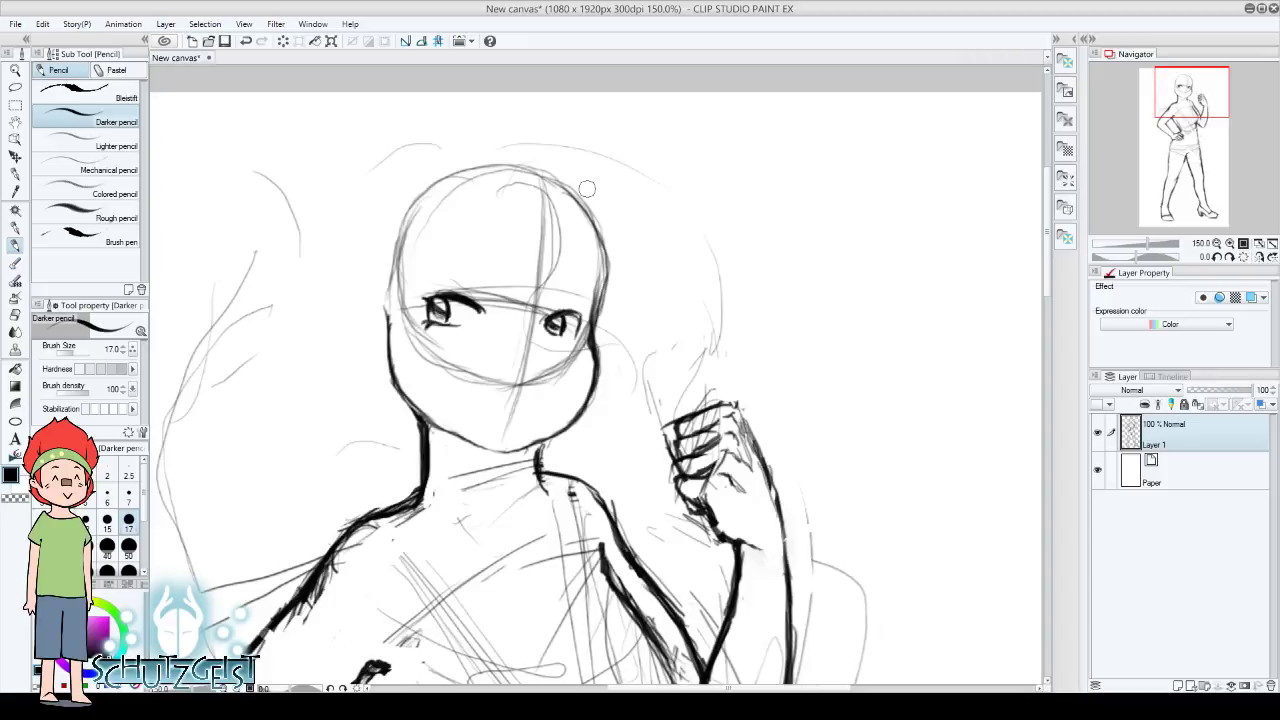
Lasso both eyes and tilt them slightly clockwise
left_click(15, 87)
mouse_move(420, 299)
left_mouse_down()
mouse_move(520, 338)
mouse_move(412, 305)
left_mouse_up()
key("ctrl+t")
mouse_move(566, 337)
left_mouse_down()
mouse_move(637, 325)
mouse_move(577, 335)
mouse_move(584, 345)
mouse_move(639, 317)
mouse_move(631, 295)
left_mouse_up()
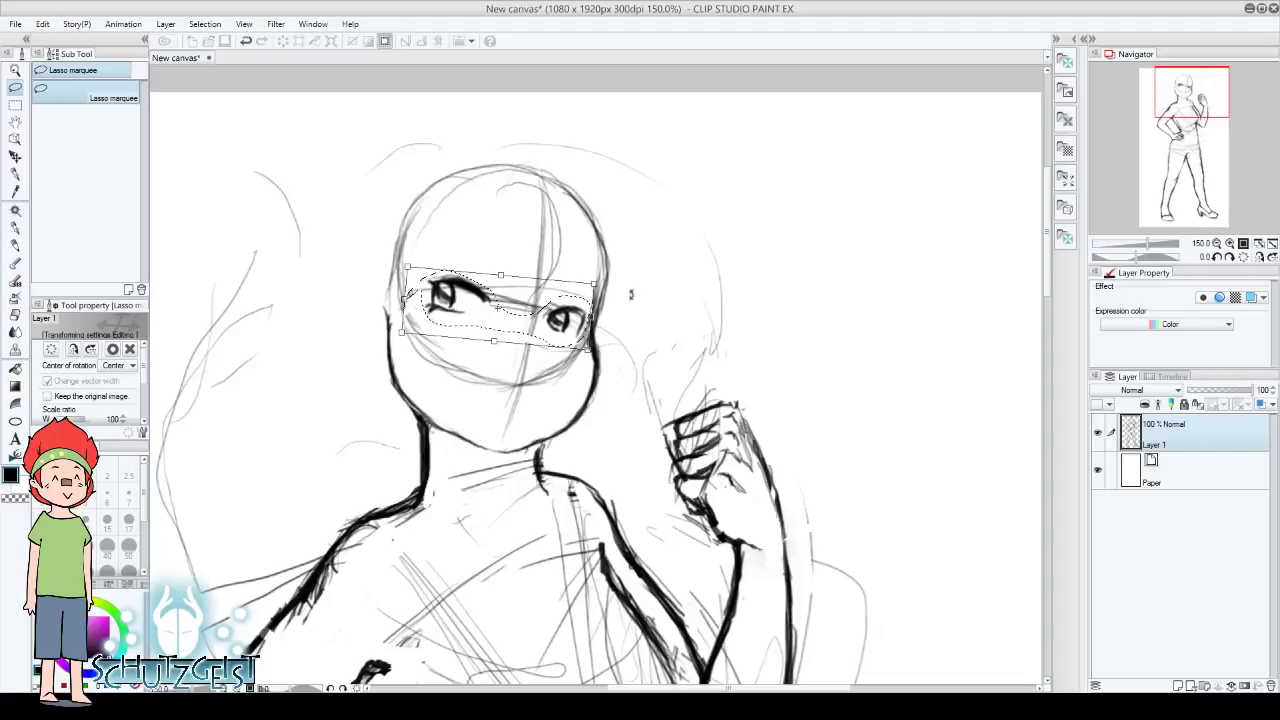
Commit the eye tilt, unflip the canvas and draw a short nose line
left_click(112, 349)
left_click(15, 246)
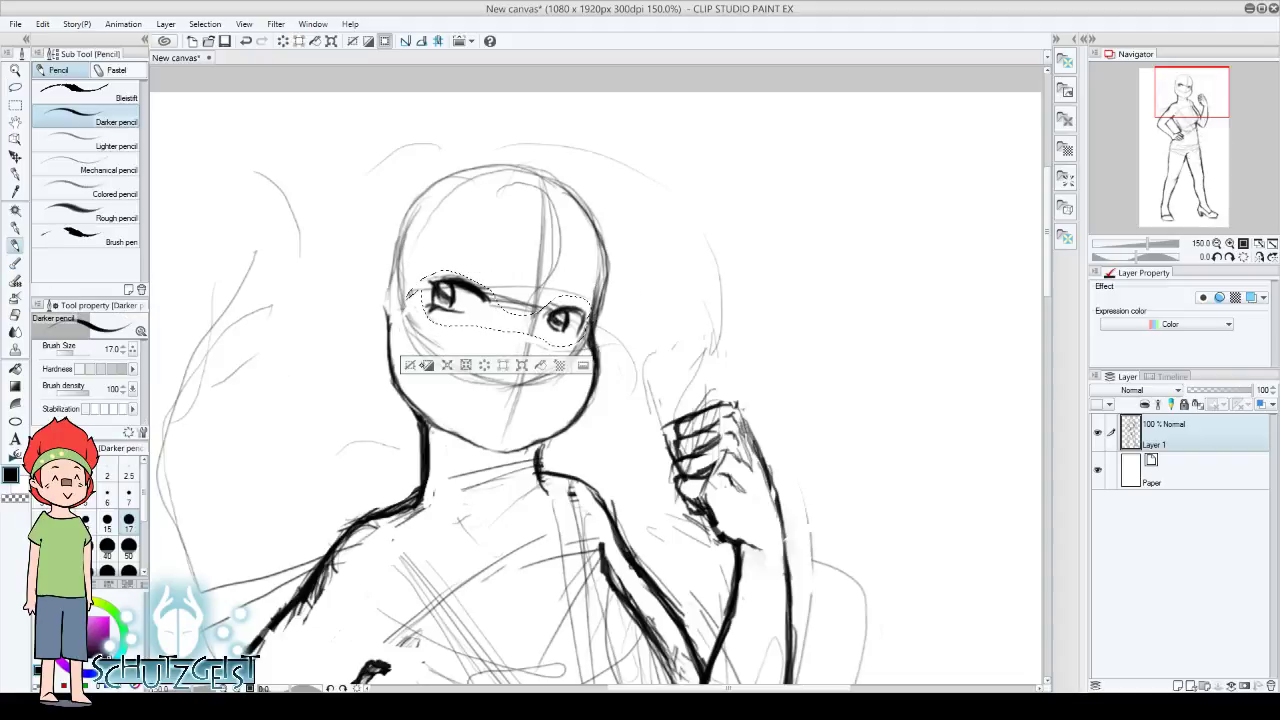
key("ctrl+d")
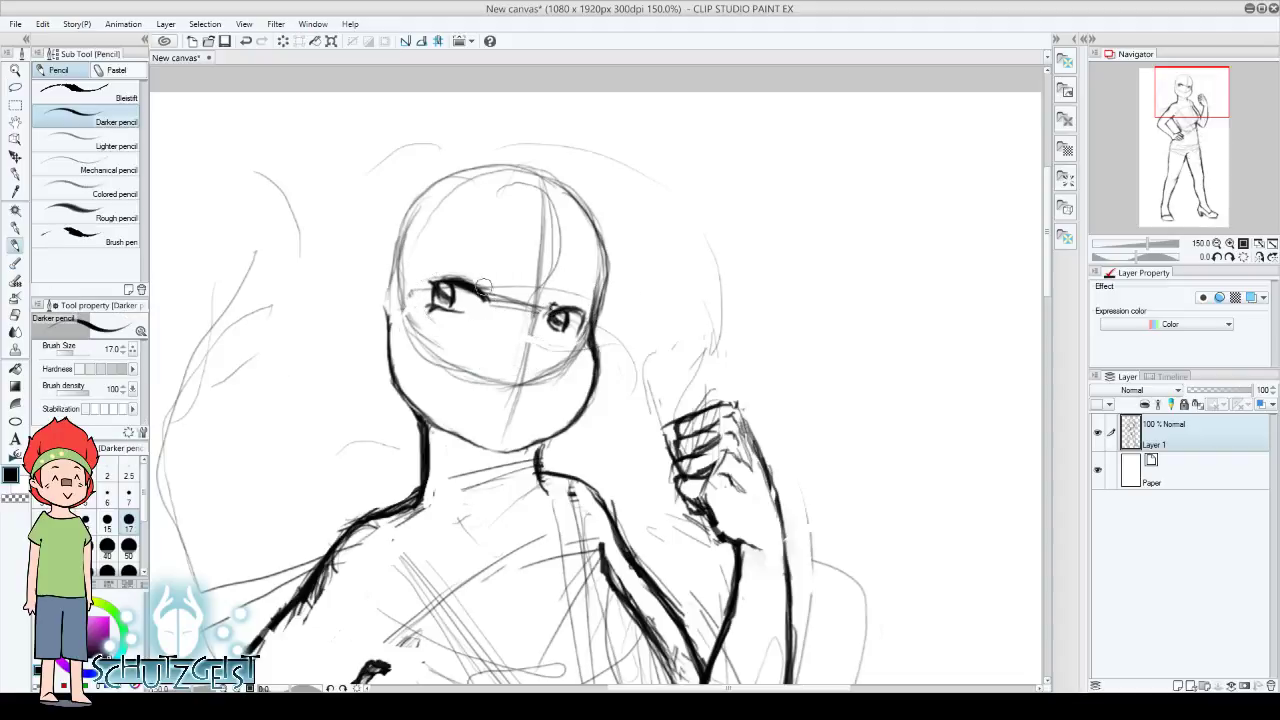
left_click(1259, 257)
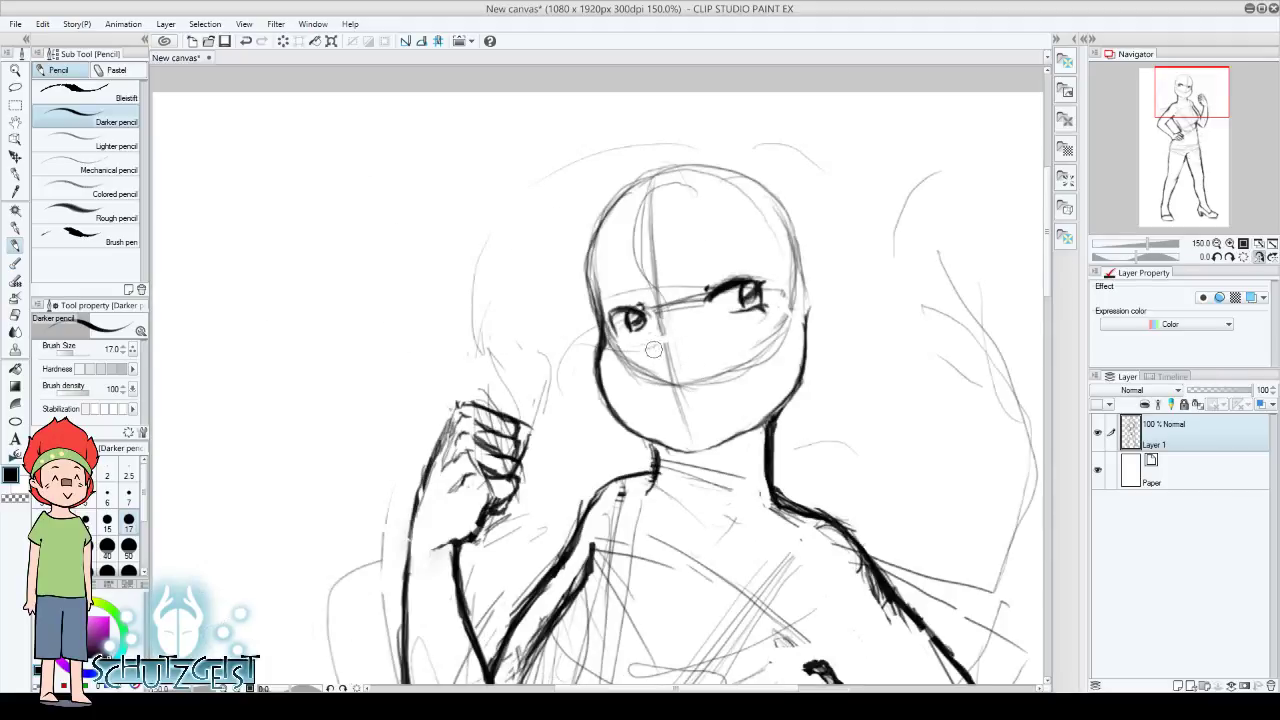
left_click_drag(652, 322, 655, 358)
key("e")
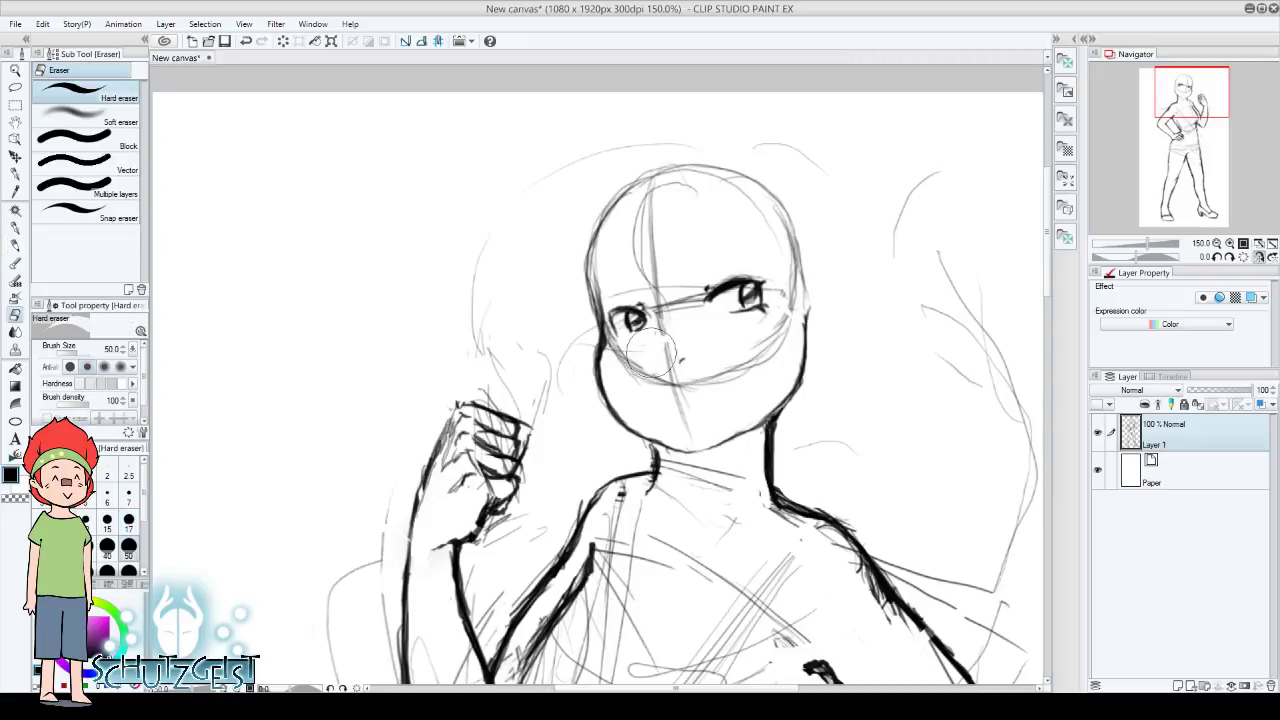
key("p")
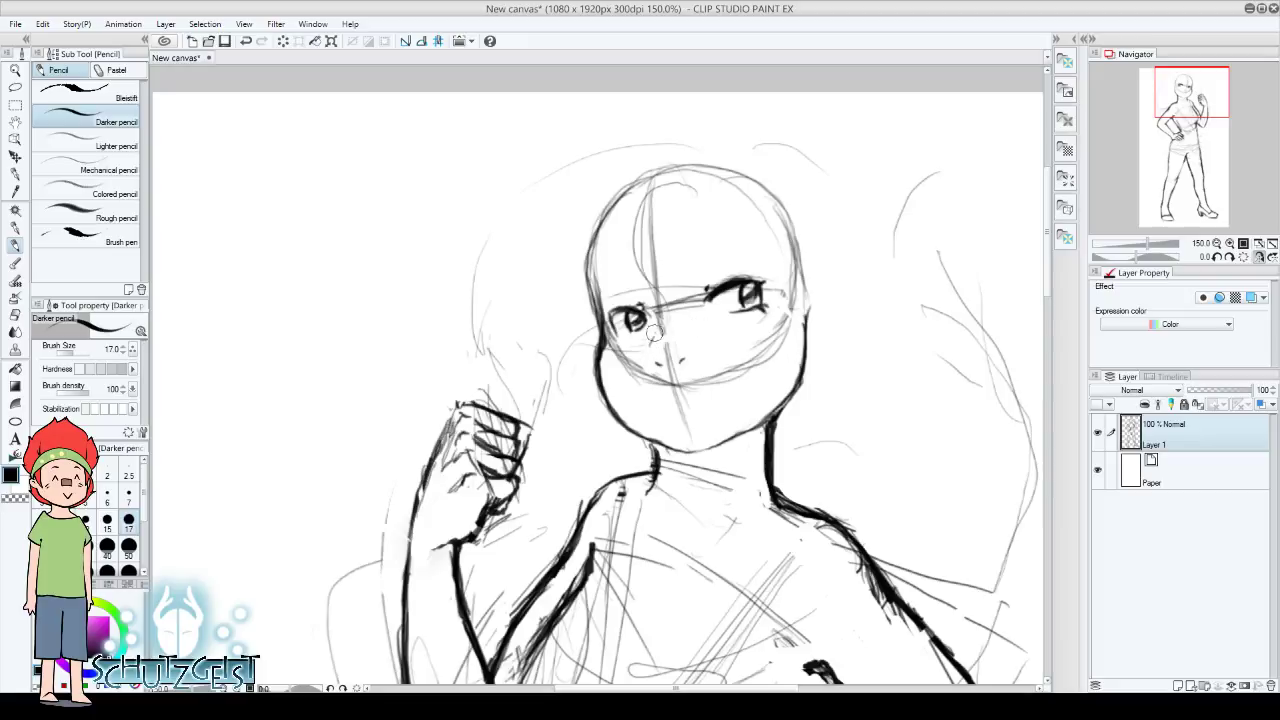
left_click_drag(658, 329, 656, 343)
Draw a flat frowning mouth and short furrowed brow strokes beside the eye
left_click_drag(658, 396, 690, 393)
left_click_drag(720, 260, 595, 458)
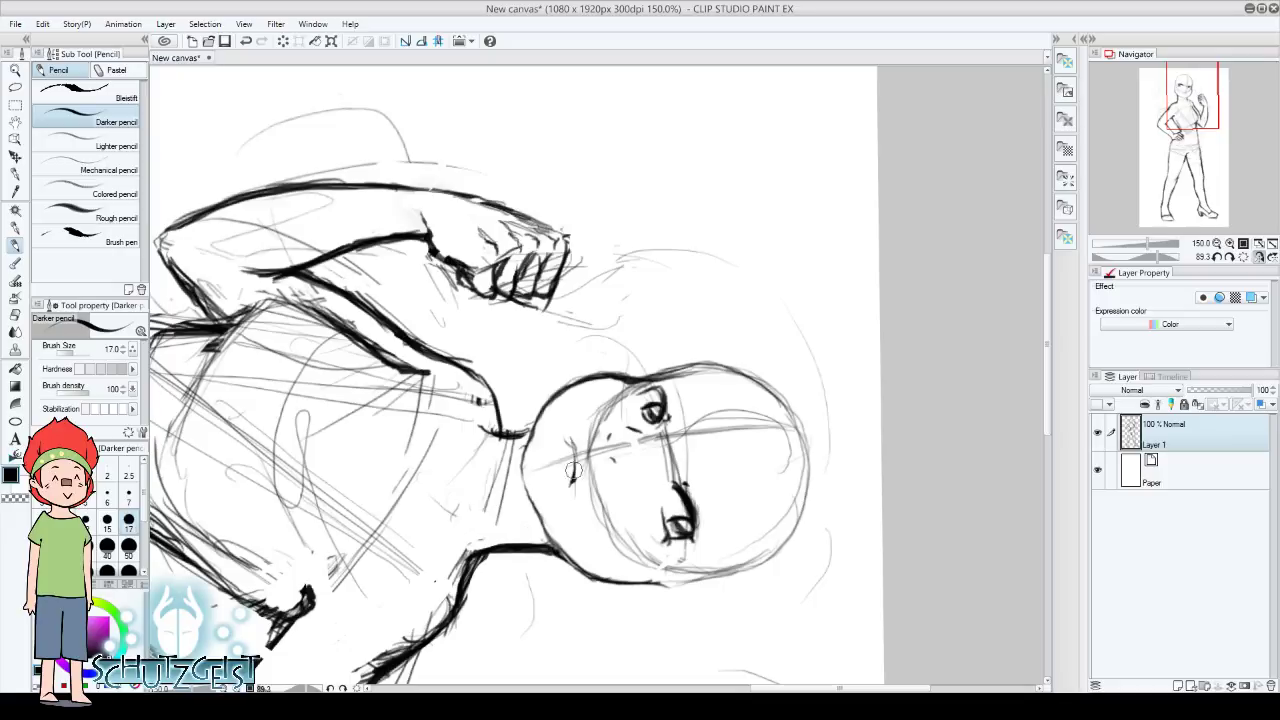
left_click_drag(574, 450, 575, 485)
left_click_drag(566, 440, 571, 456)
left_click(1244, 256)
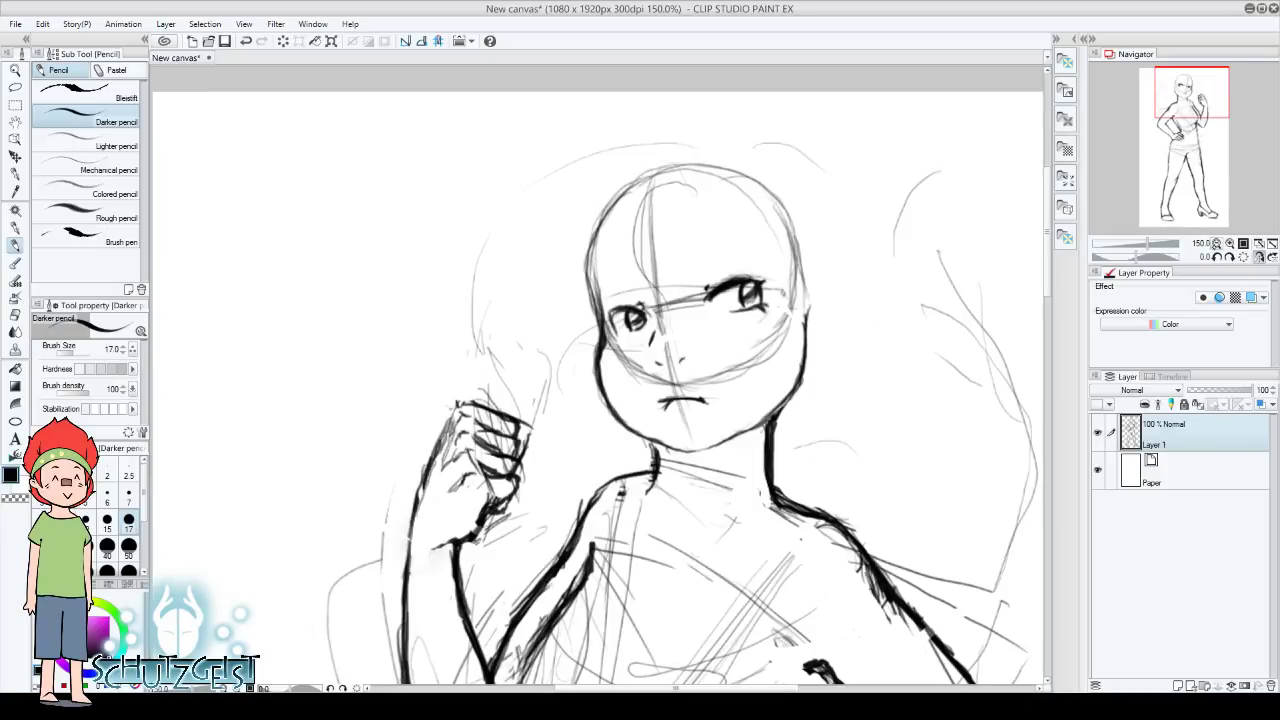
left_click(1216, 243)
left_click(1216, 243)
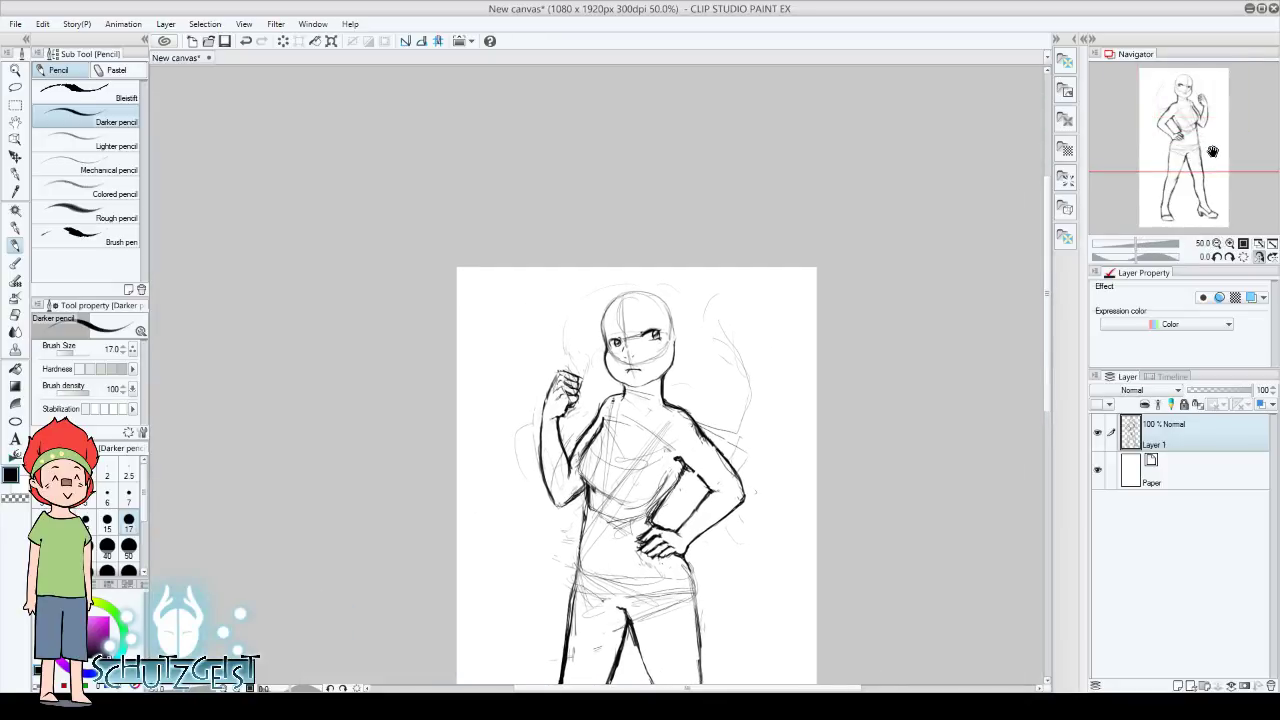
Draw the frowning brow above the right eye and darken its lower lid
left_click_drag(1208, 149, 1222, 155)
scroll(1223, 155, "up", 1)
scroll(1223, 155, "up", 1)
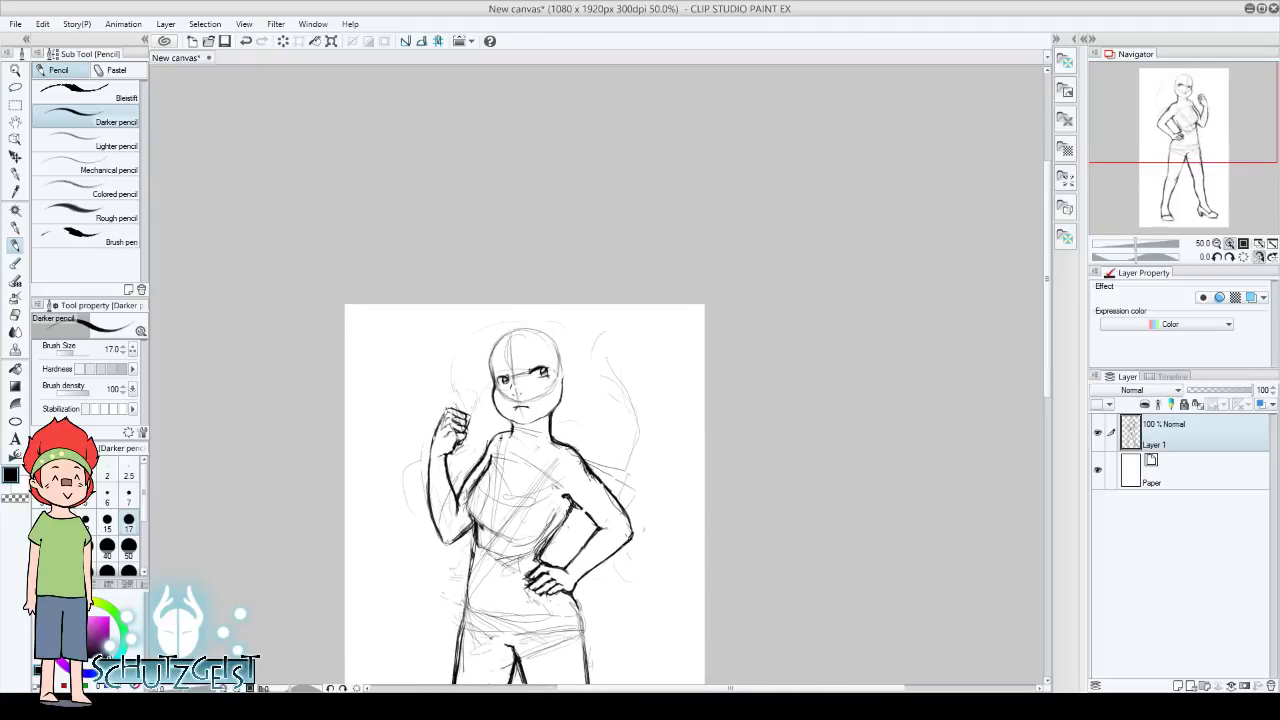
left_click(1243, 243)
left_click_drag(1176, 113, 1200, 107)
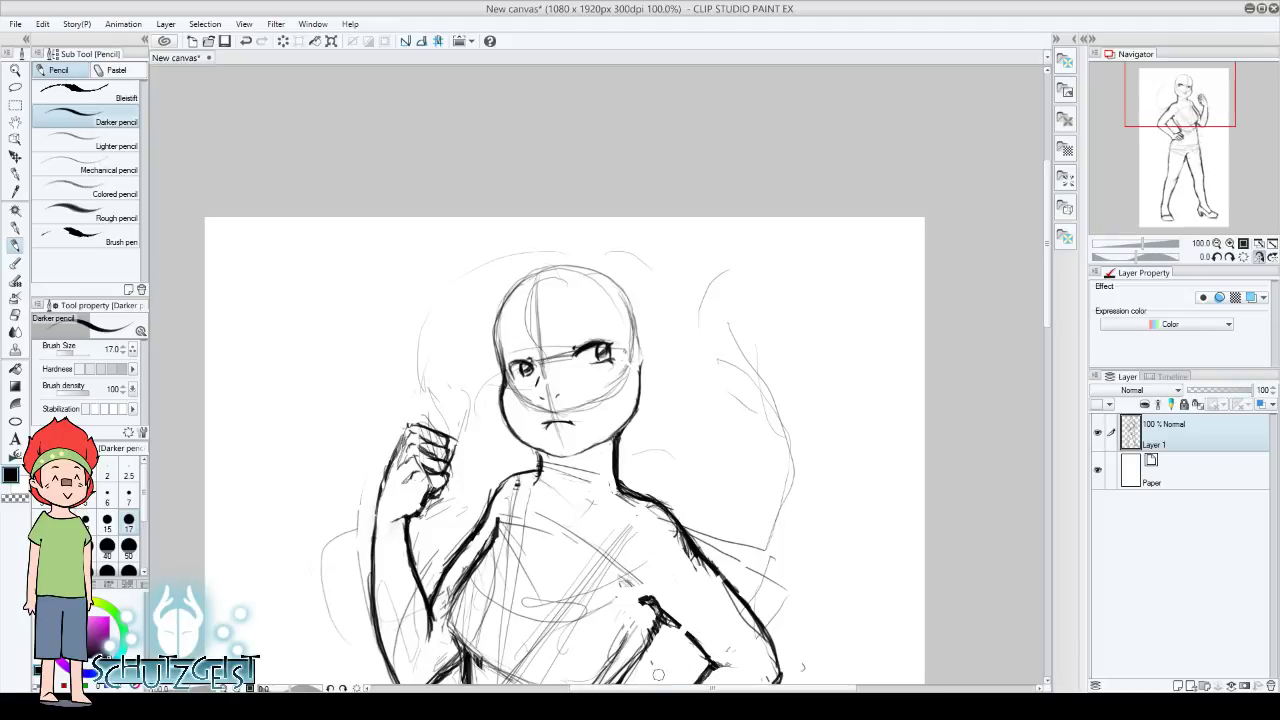
key("ctrl+plus")
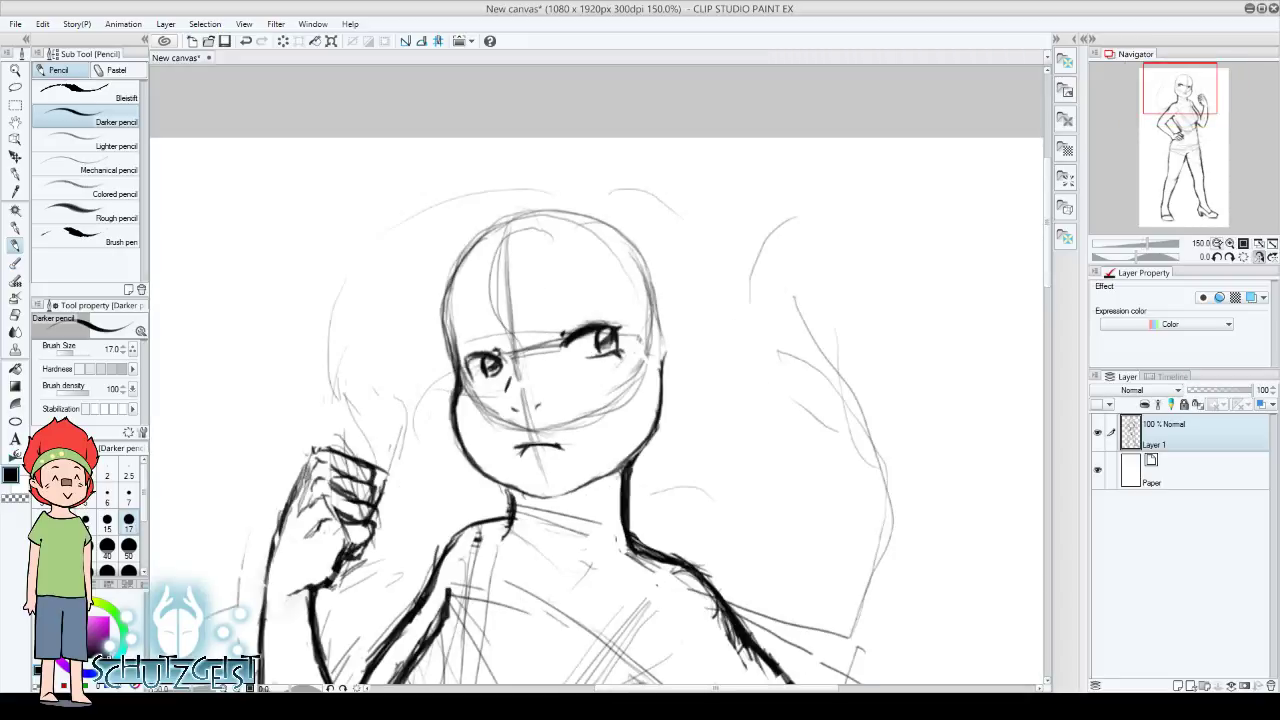
left_click_drag(540, 315, 604, 294)
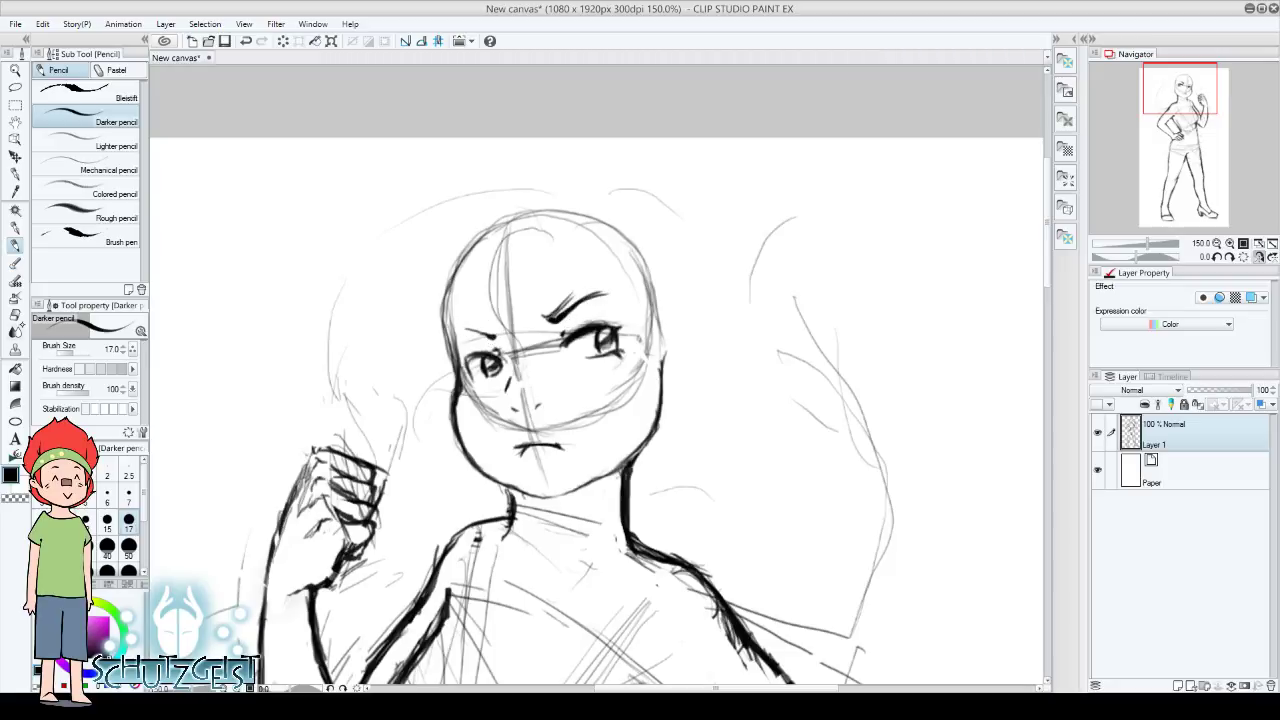
key("e")
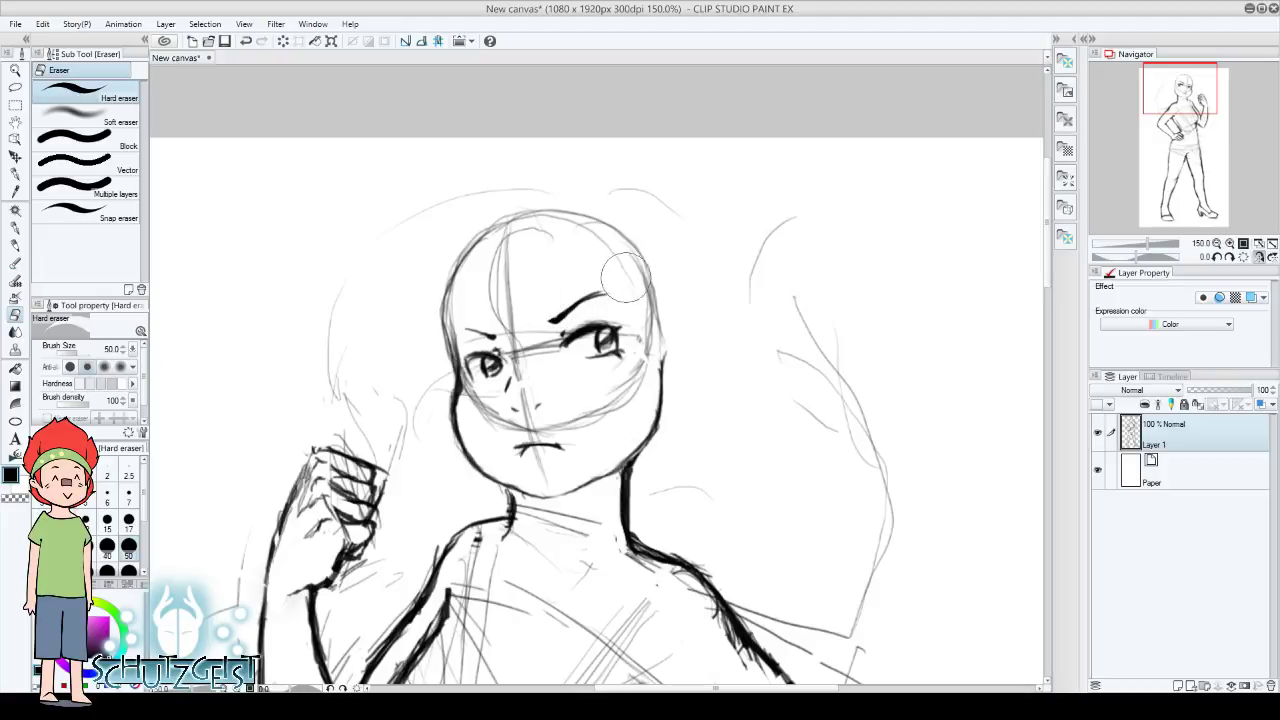
left_click(15, 245)
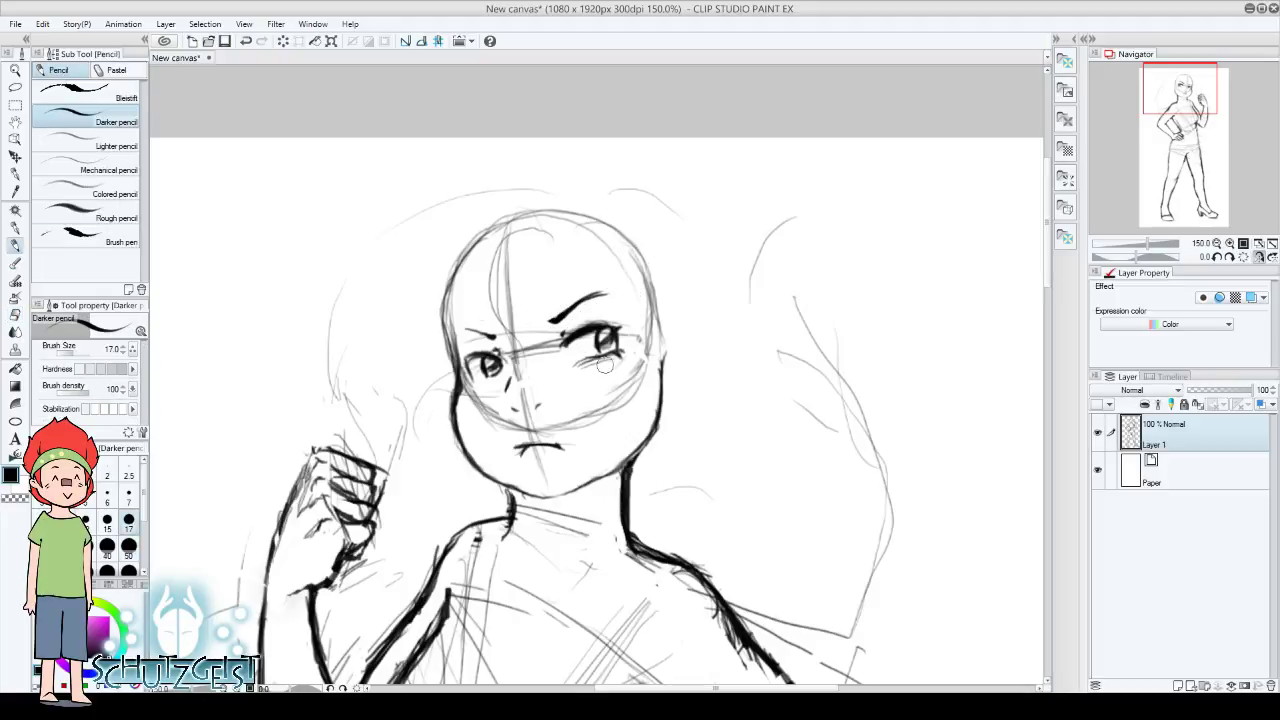
left_click_drag(462, 390, 500, 374)
Erase the vertical and oval construction guidelines from the face
key("e")
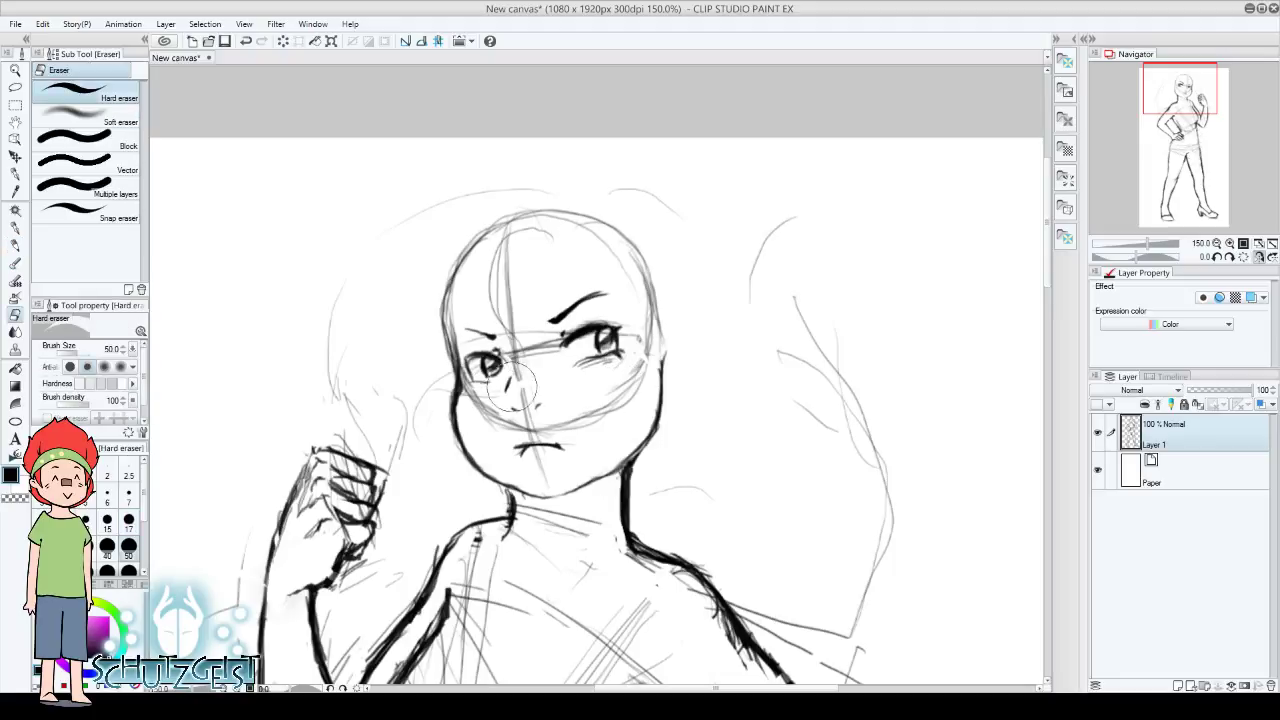
mouse_move(515, 383)
left_mouse_down()
mouse_move(530, 420)
mouse_move(505, 245)
left_mouse_up()
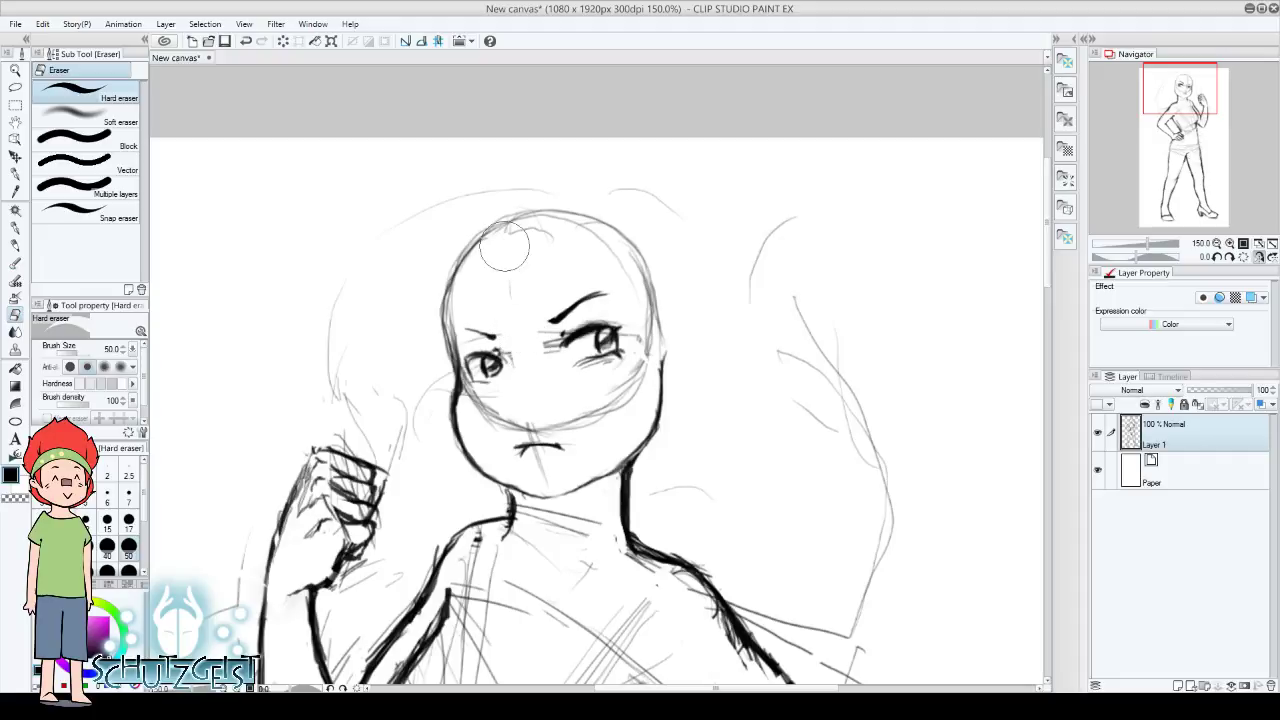
mouse_move(460, 395)
left_mouse_down()
mouse_move(485, 418)
mouse_move(610, 403)
left_mouse_up()
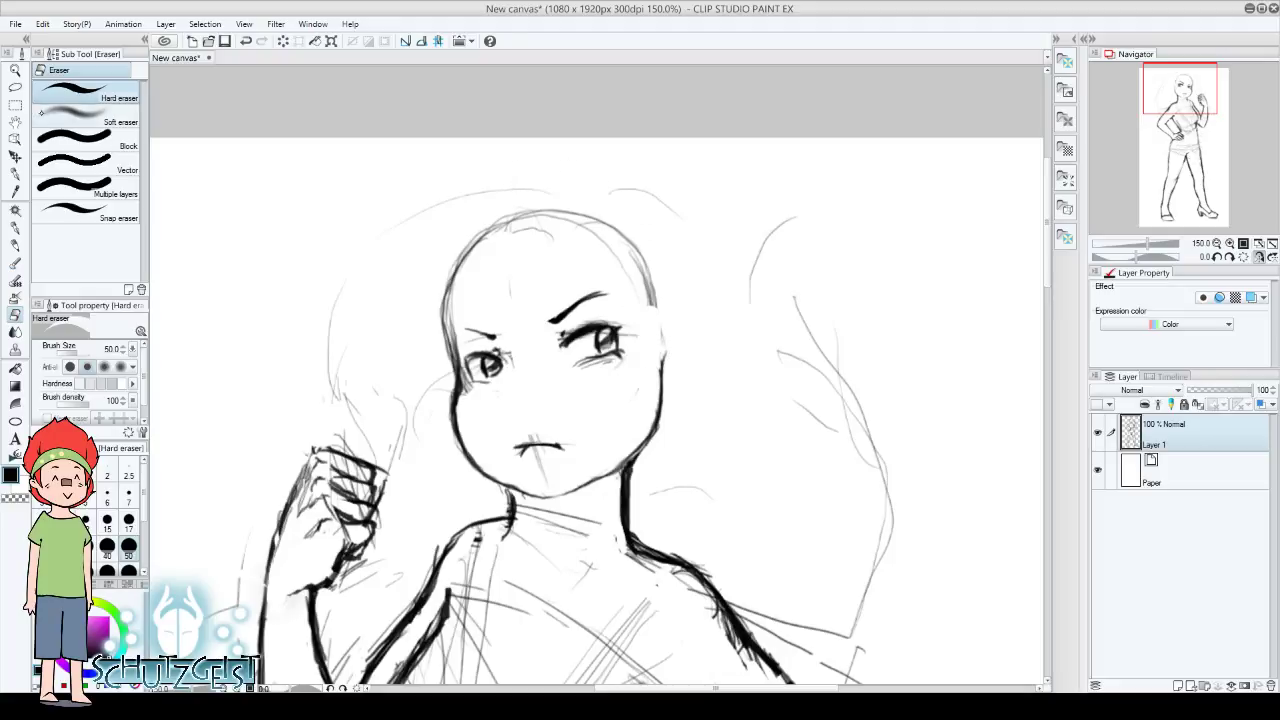
key("m")
left_click_drag(570, 278, 640, 322)
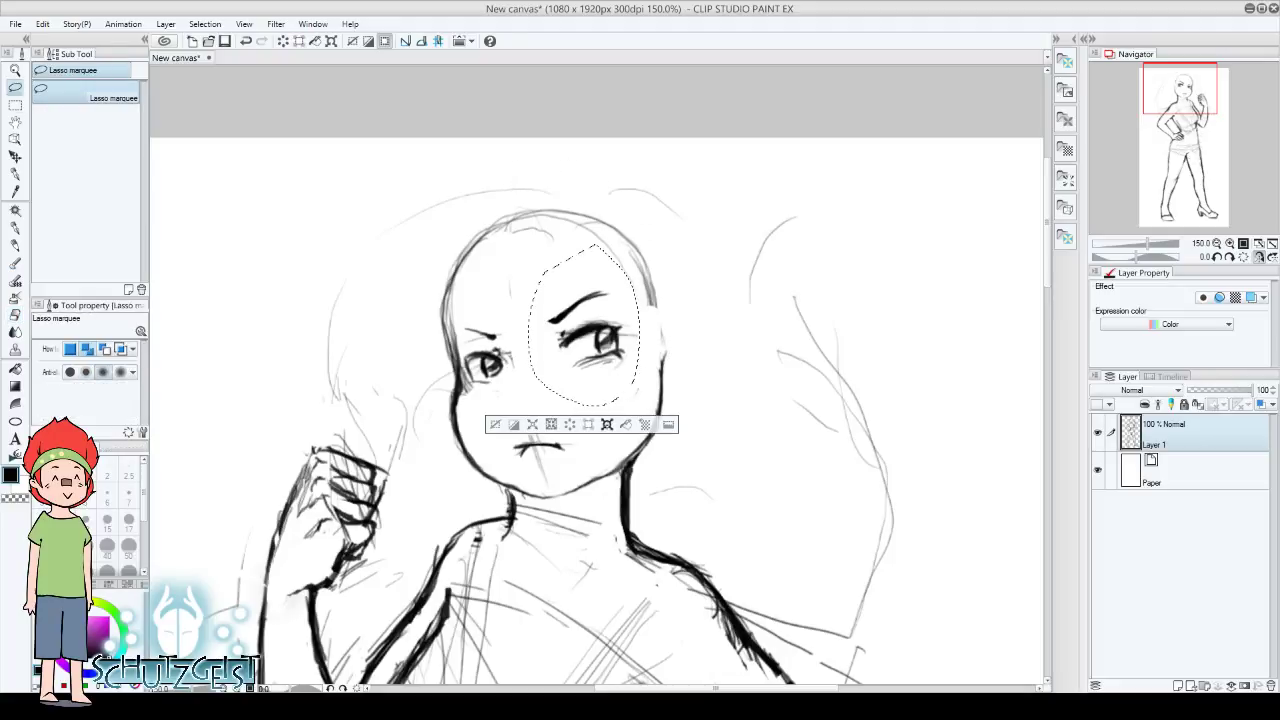
Shift the right eye and brow slightly right, then add a short stroke under the left eye
left_click(606, 424)
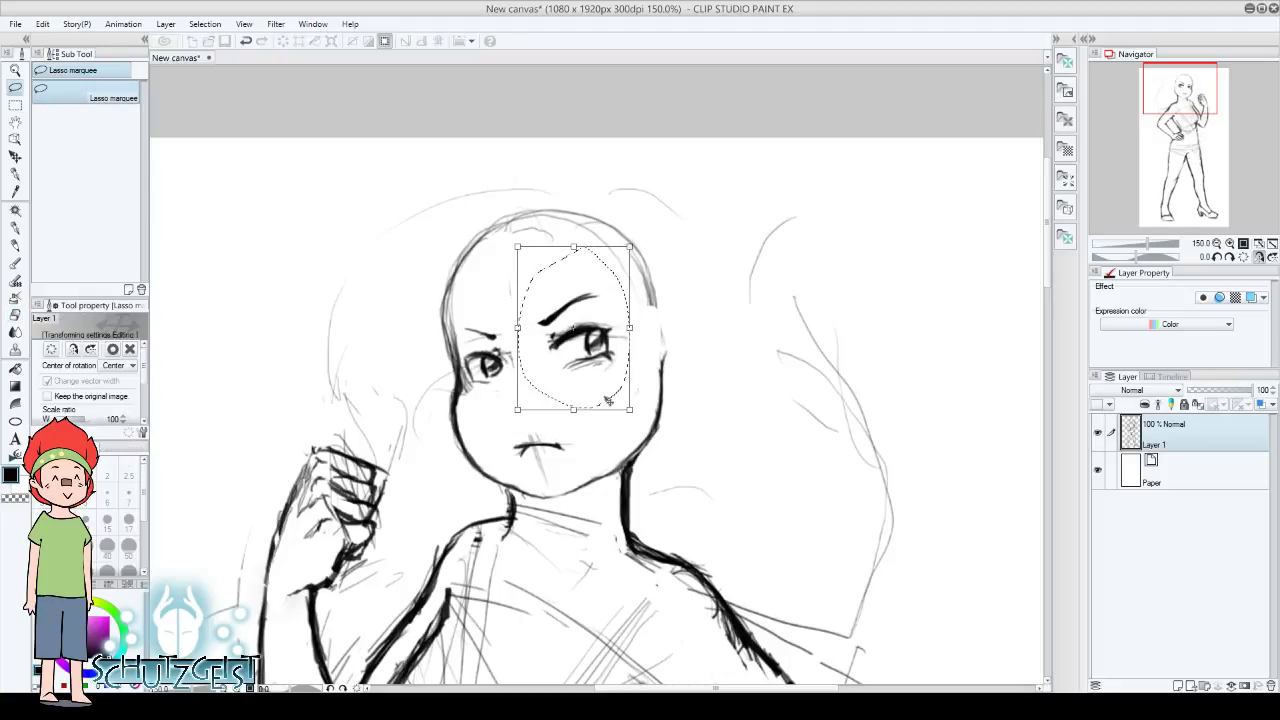
left_click_drag(607, 400, 613, 402)
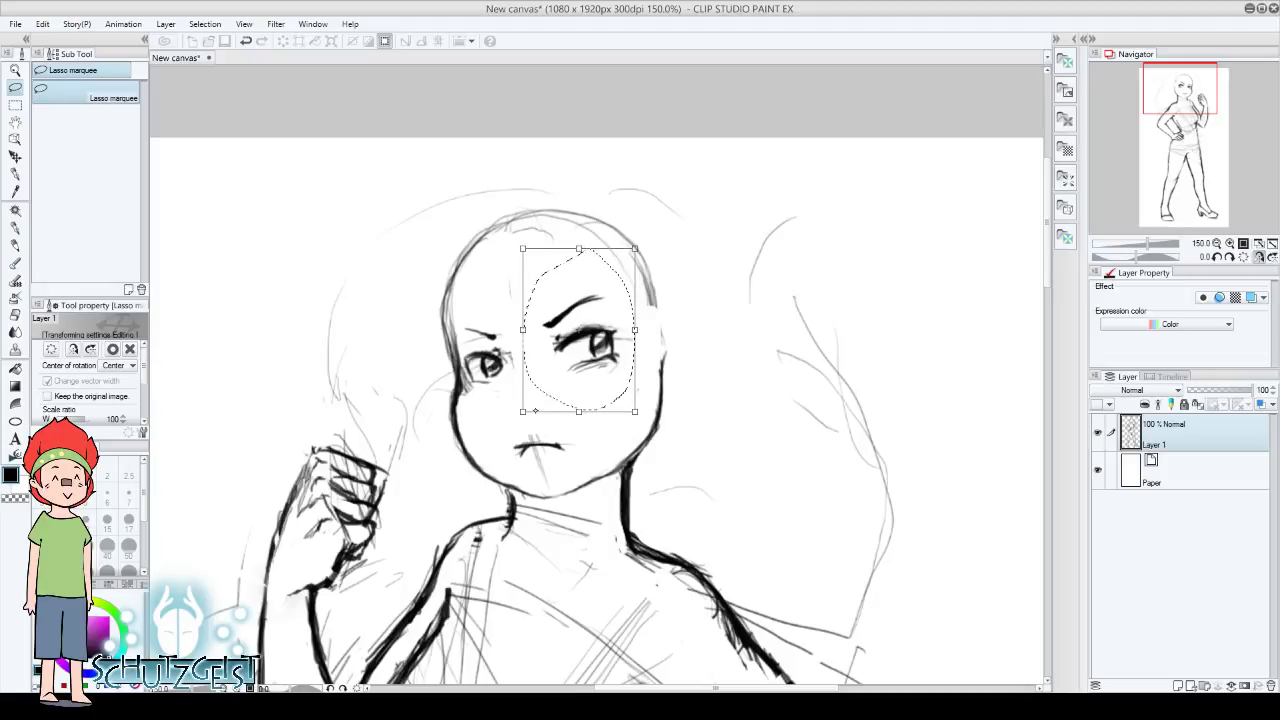
left_click(112, 349)
left_click(490, 428)
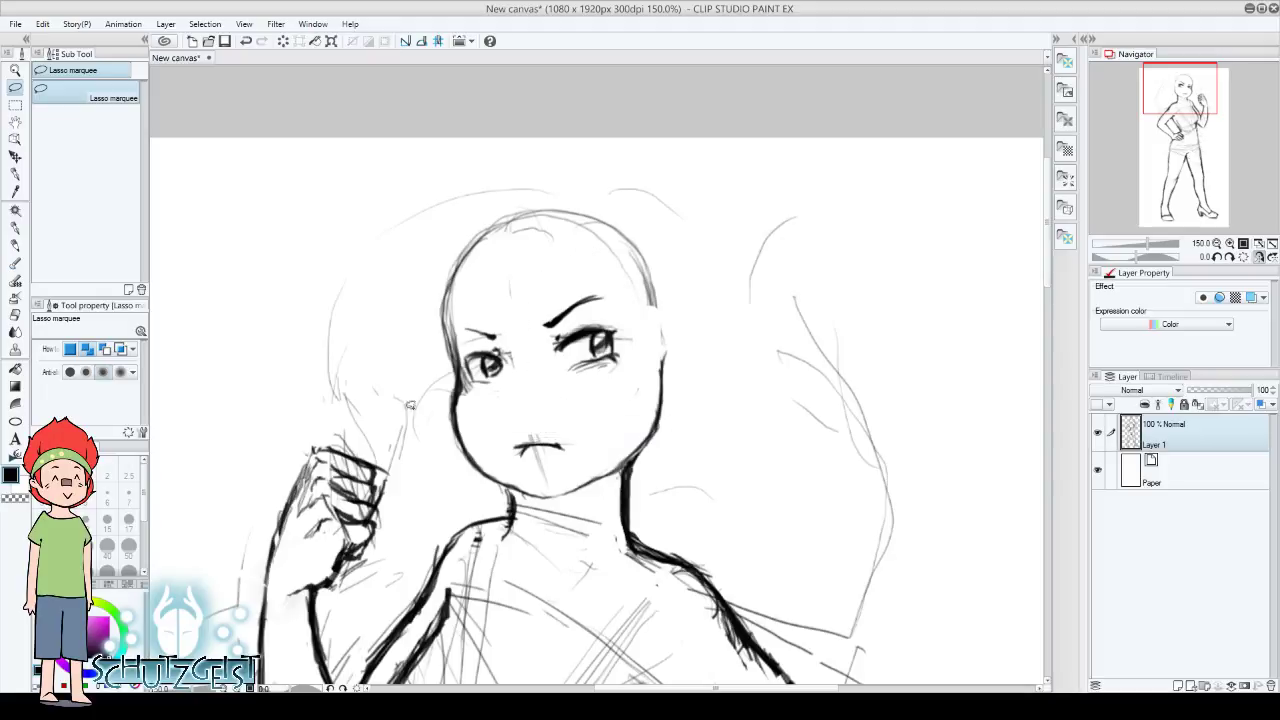
key("e")
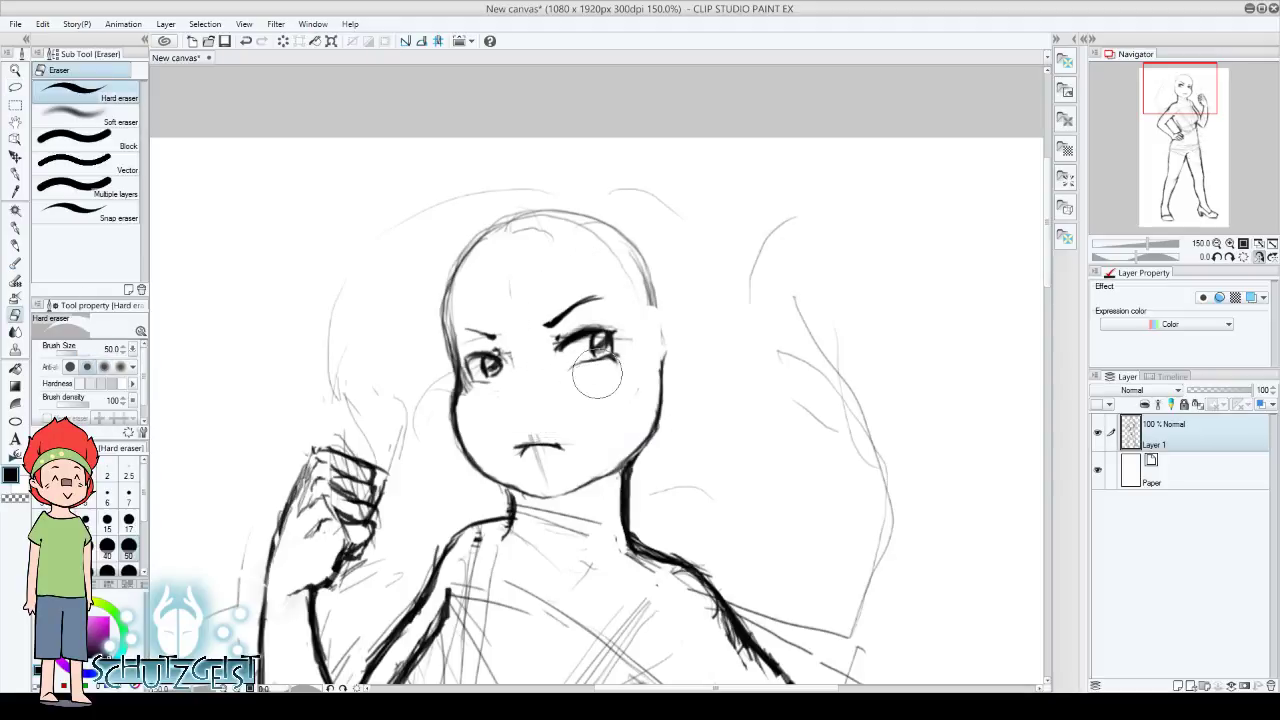
left_click(15, 245)
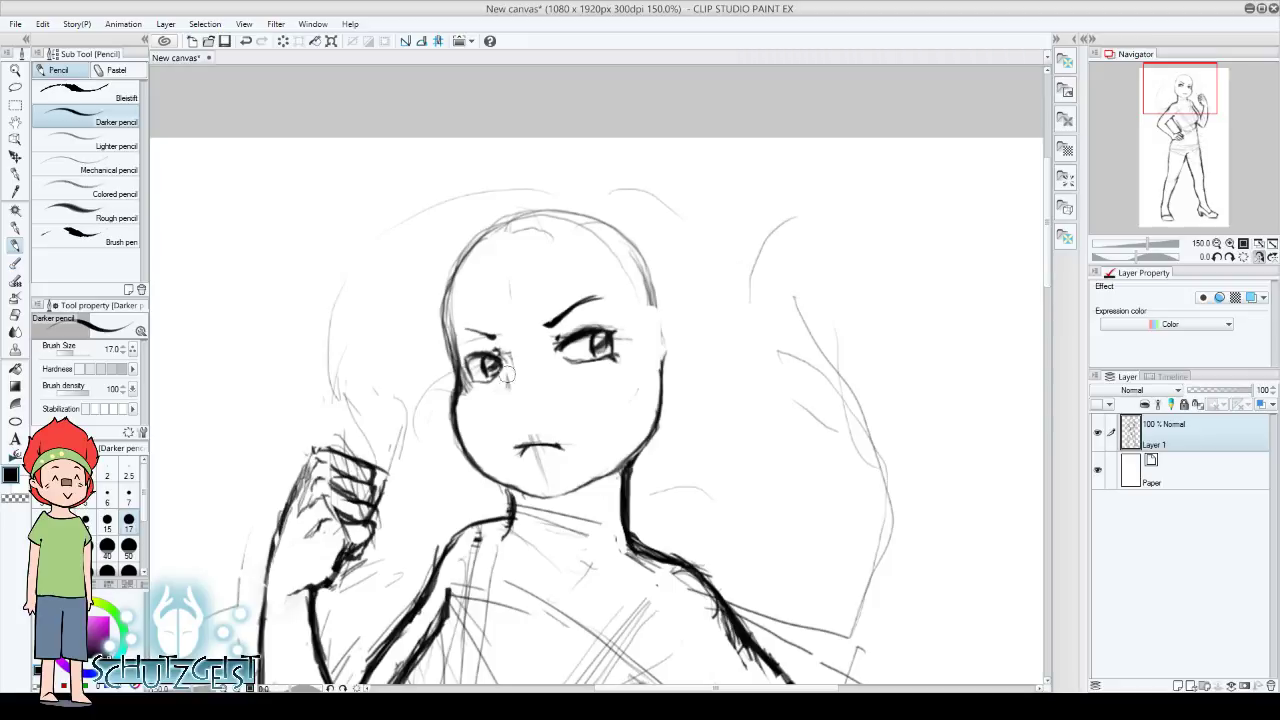
left_click_drag(500, 394, 505, 382)
With eraser size 30, lighten the mouth's left part, then redraw the mouth and lower lip darker
key("e")
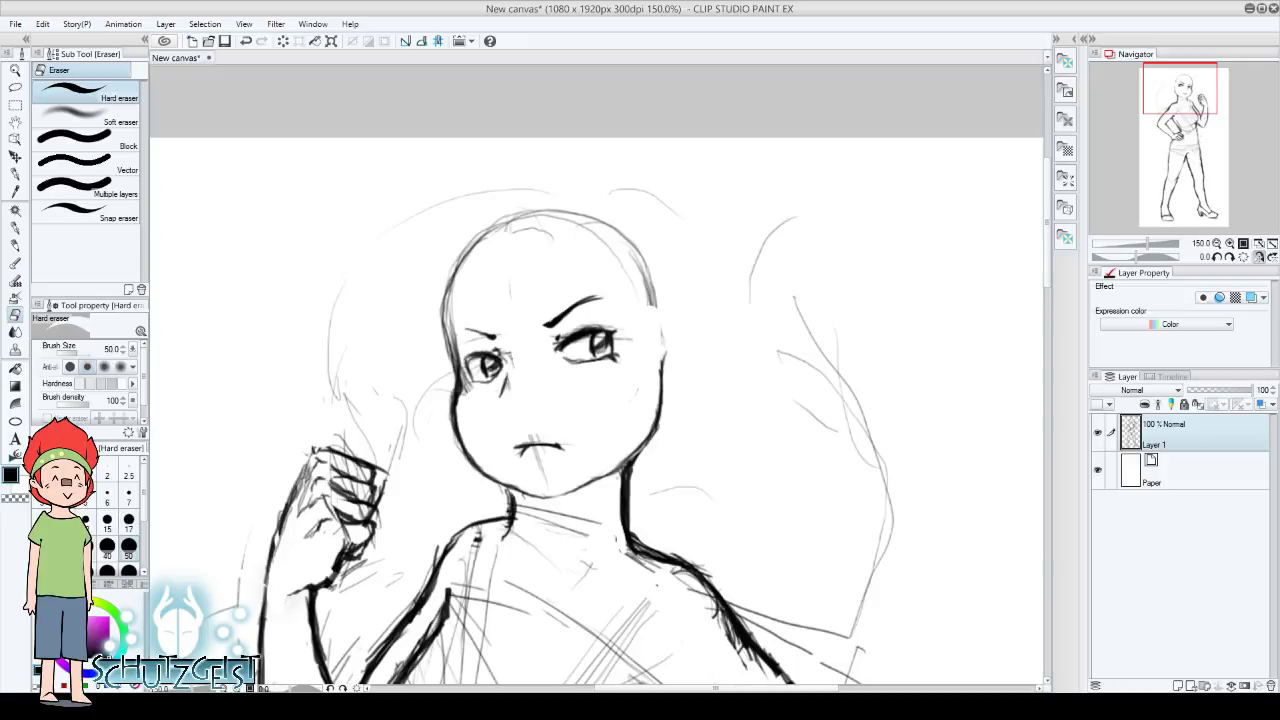
left_click(85, 545)
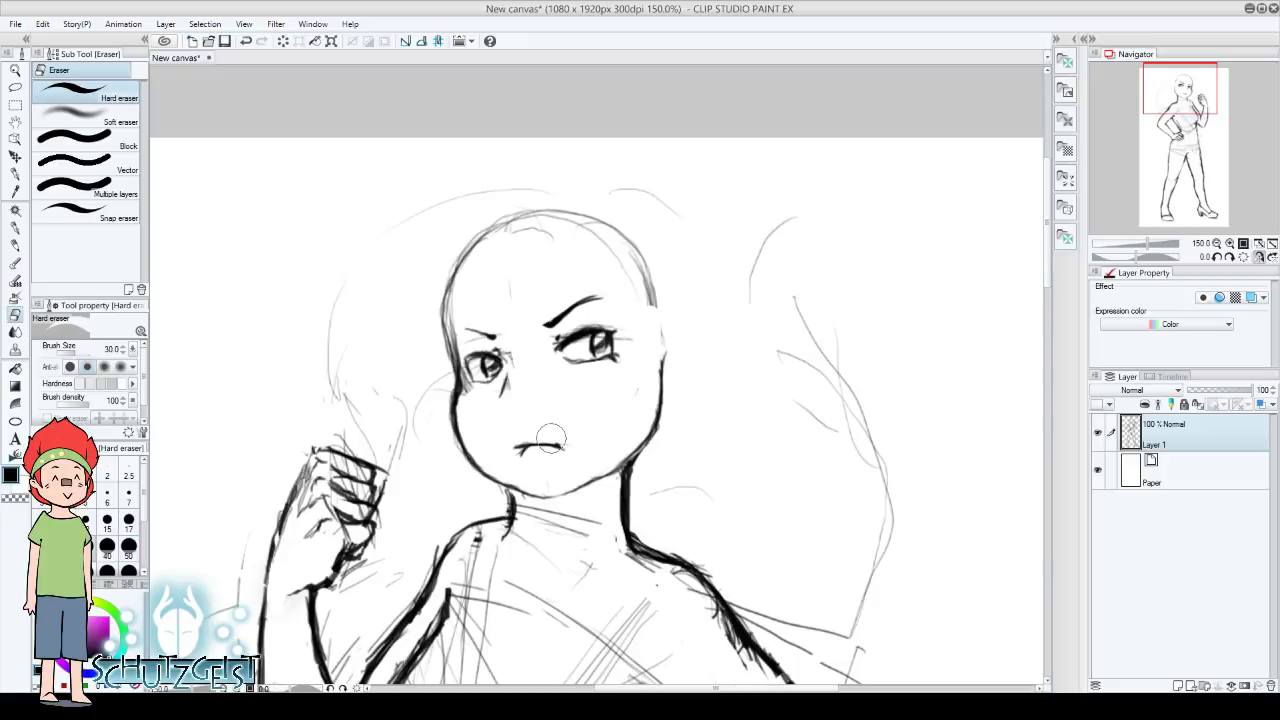
left_click_drag(525, 448, 515, 450)
key("p")
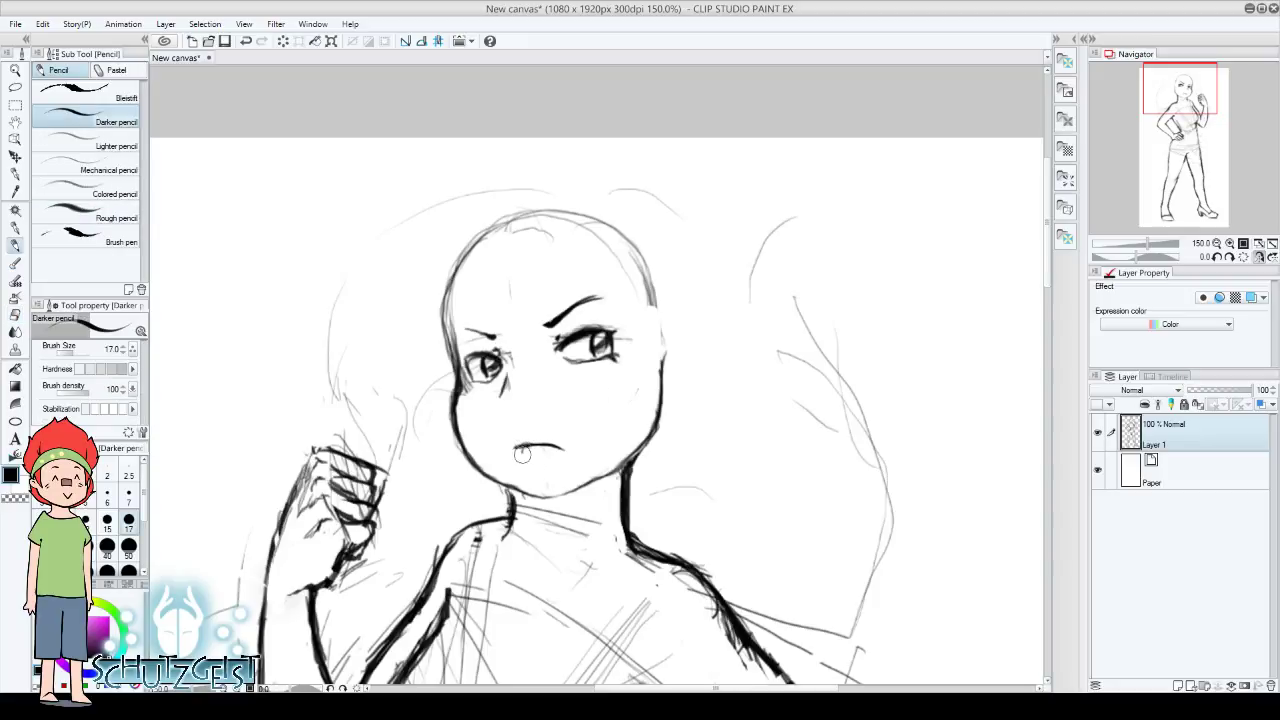
left_click_drag(535, 462, 544, 461)
left_click_drag(516, 444, 558, 447)
key("e")
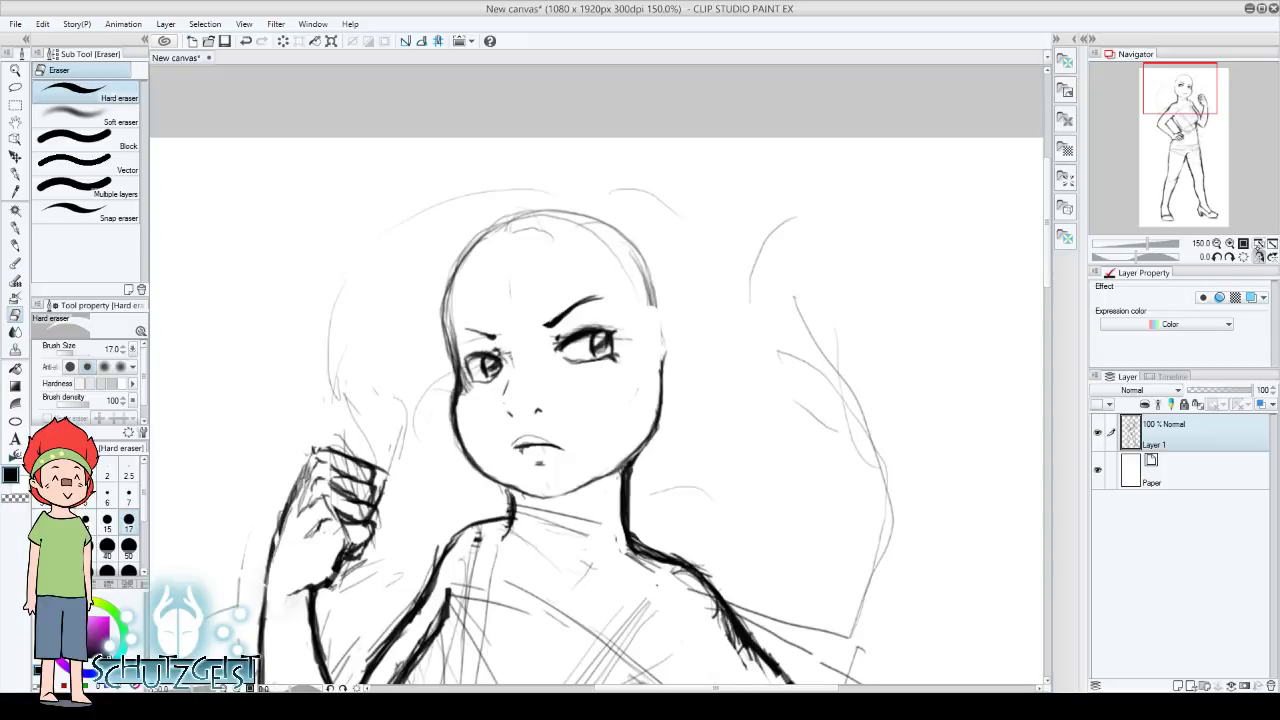
left_click(1259, 244)
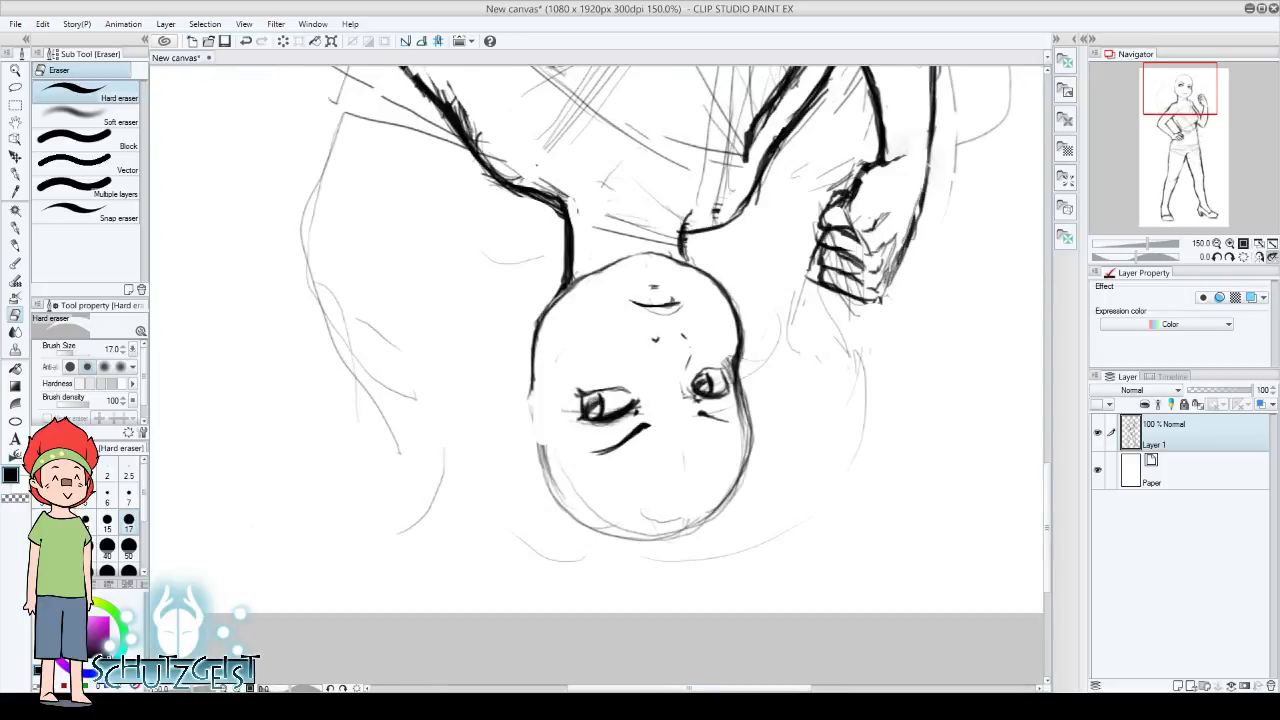
Restore the upright view, zoom out to check the whole figure, then return to 100%
left_click(1271, 256)
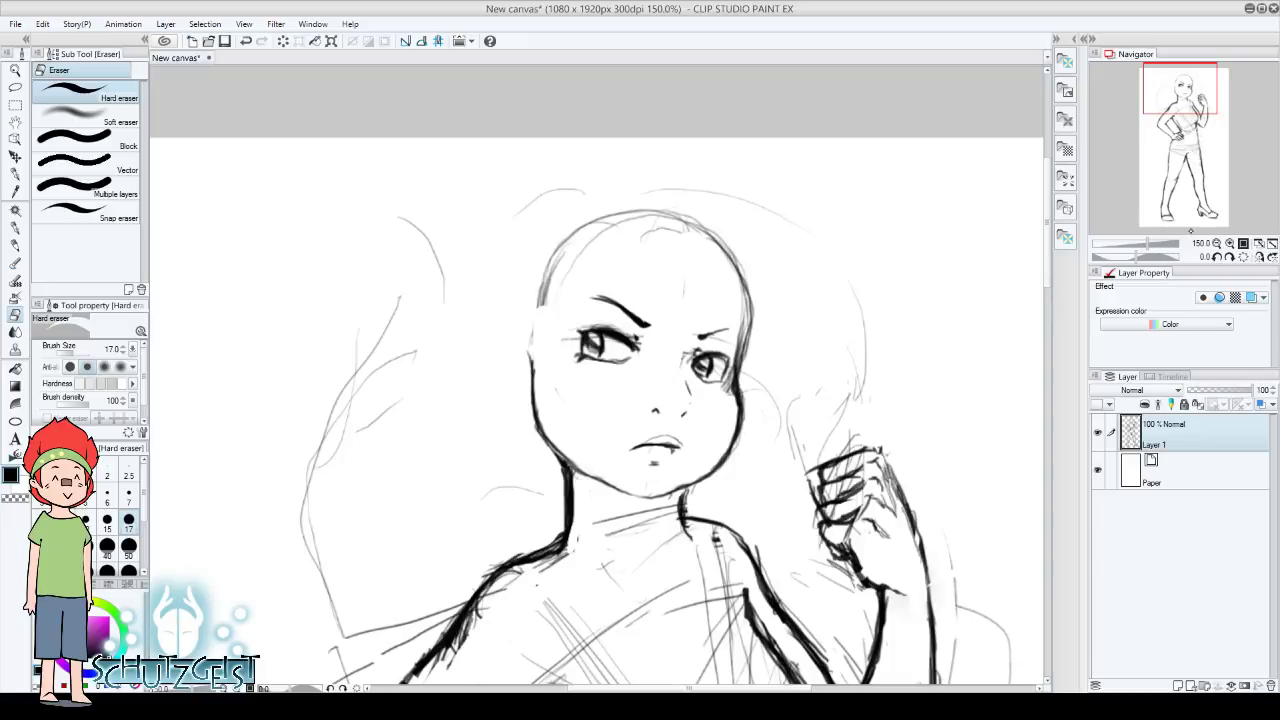
left_click(1230, 243)
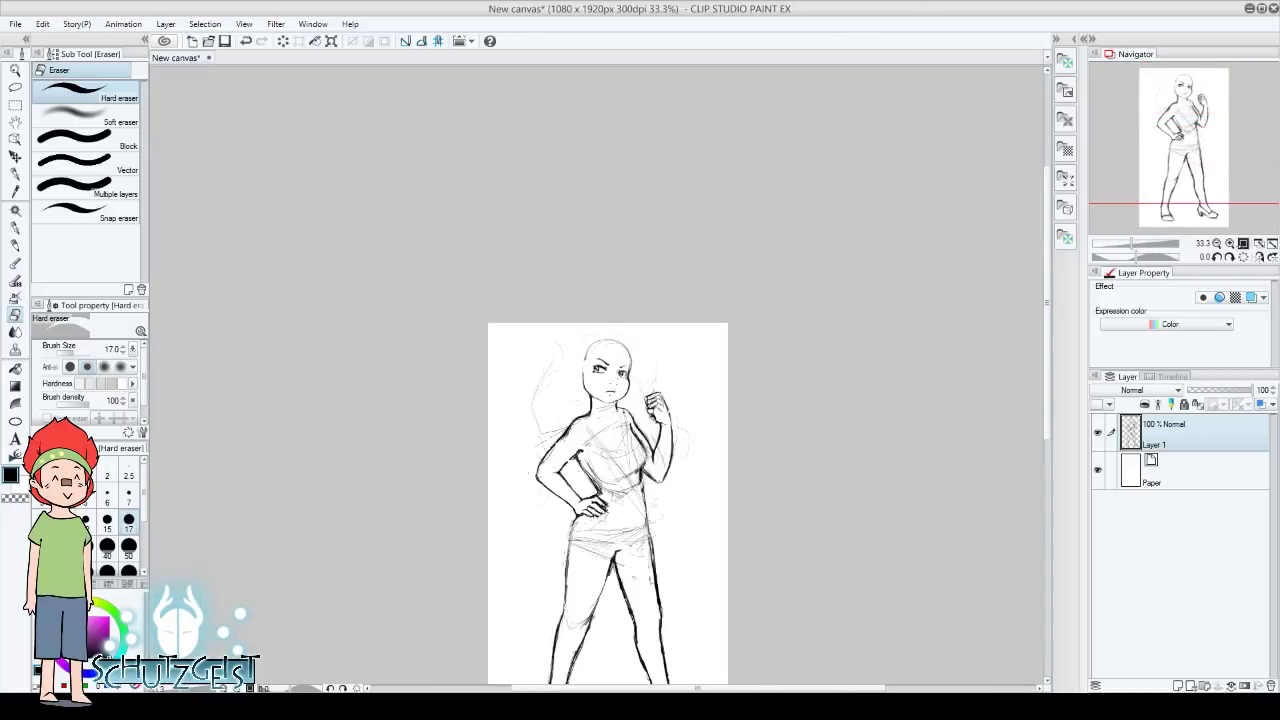
left_click(1243, 243)
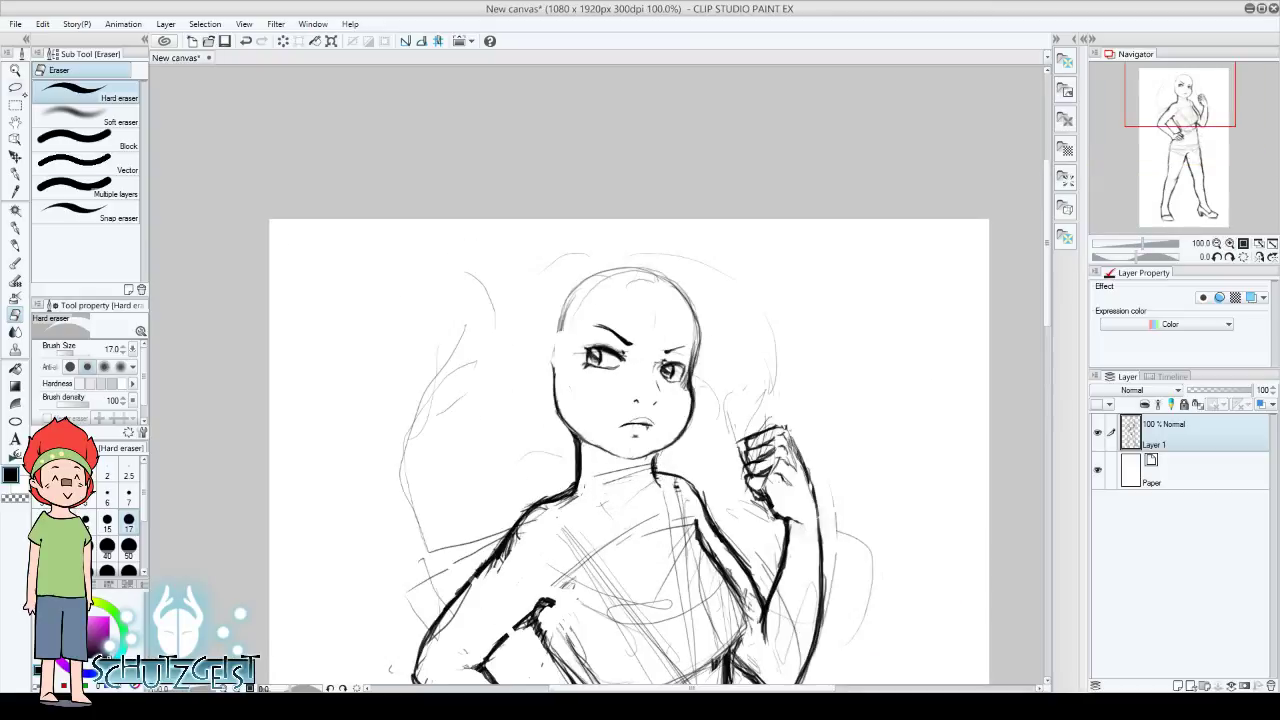
Lasso the head and nudge it slightly right and up, then clear the selection
key("m")
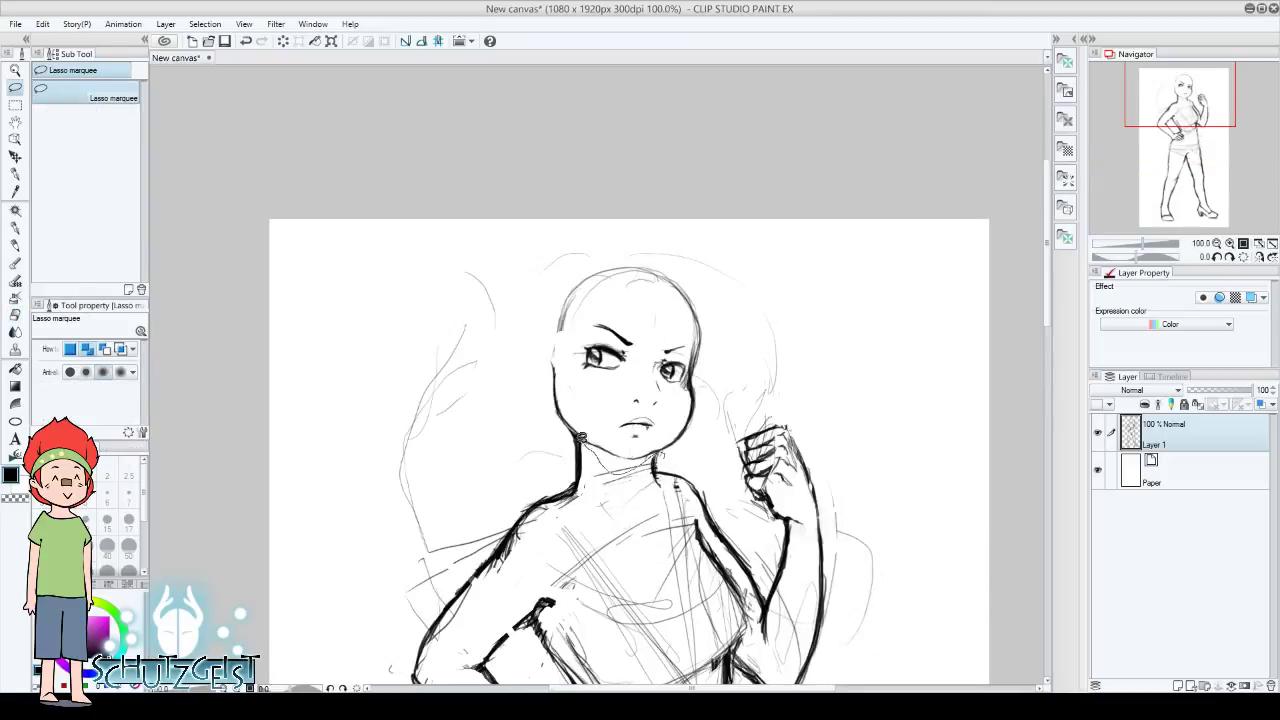
mouse_move(580, 437)
left_mouse_down()
mouse_move(703, 194)
mouse_move(703, 443)
mouse_move(660, 458)
left_mouse_up()
key("ctrl+t")
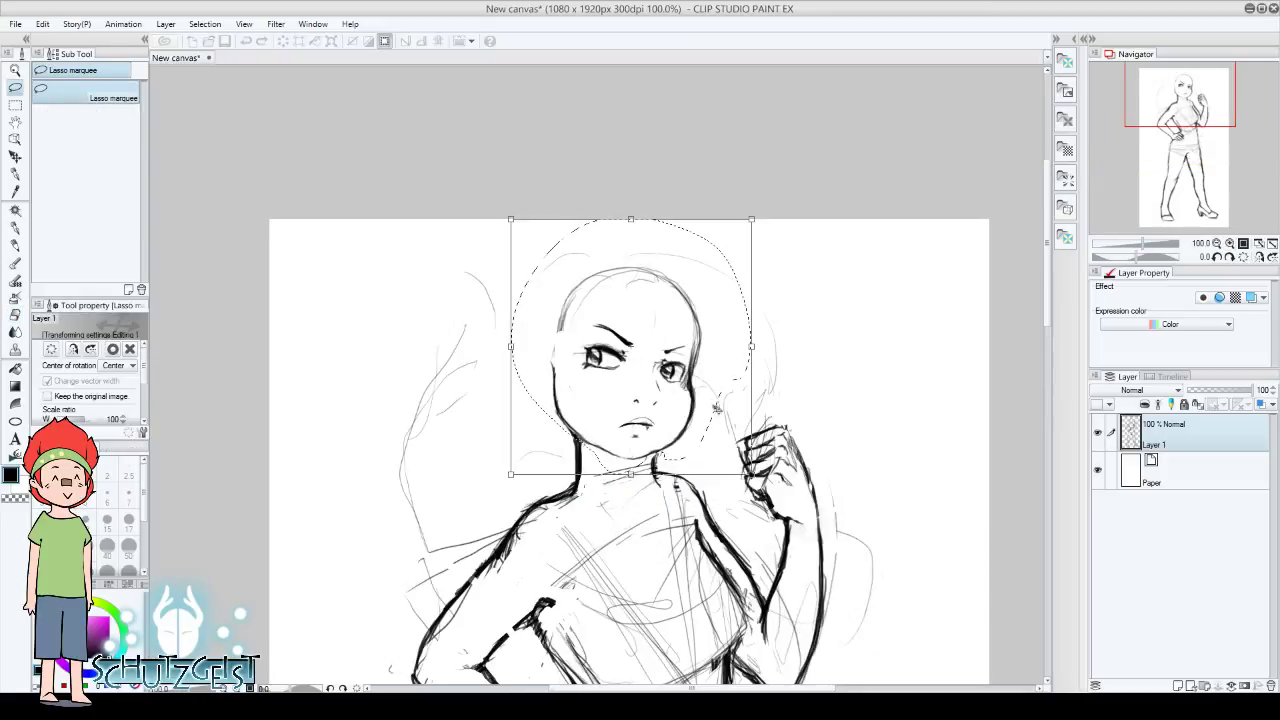
left_click_drag(716, 408, 720, 405)
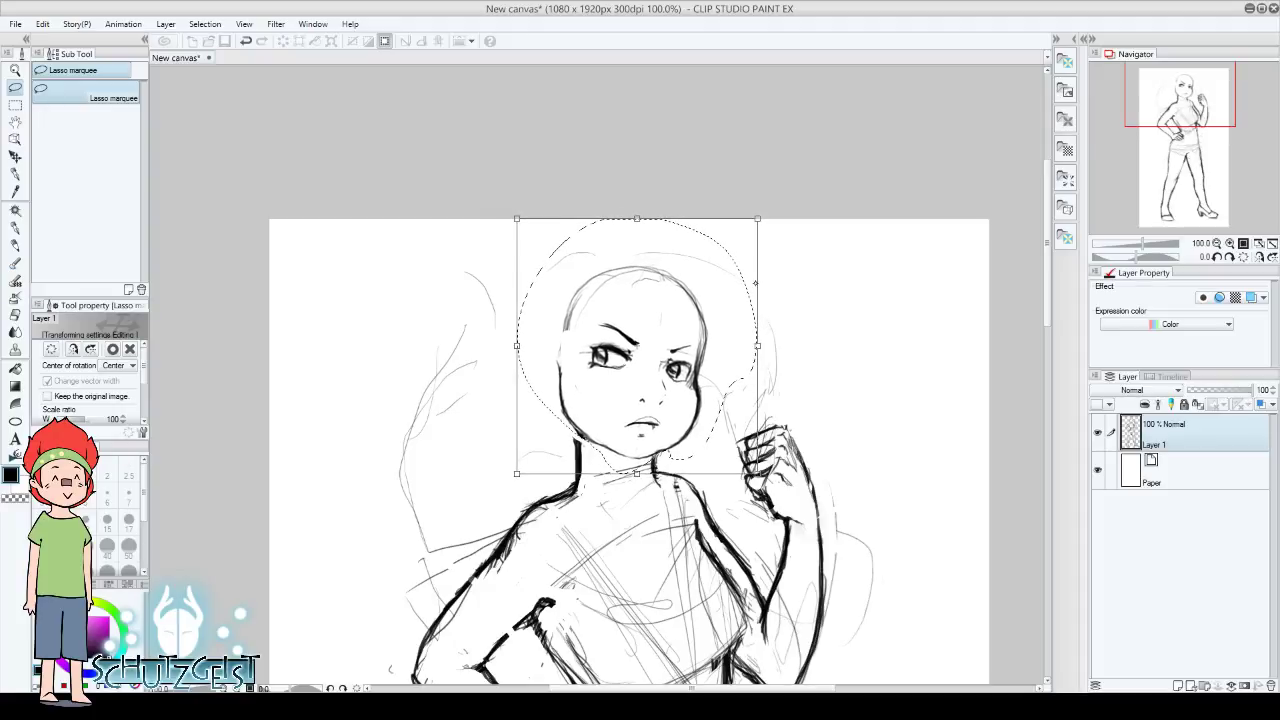
left_click(112, 349)
left_click(433, 537)
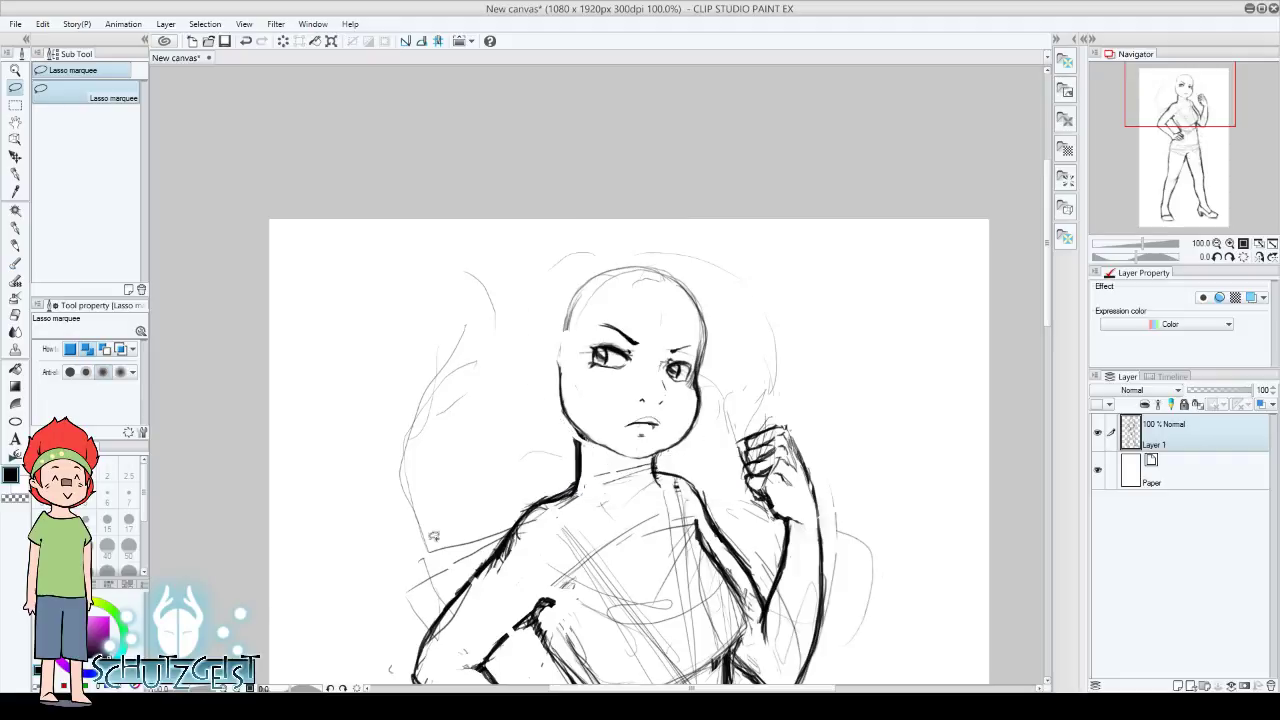
key("j")
key("e")
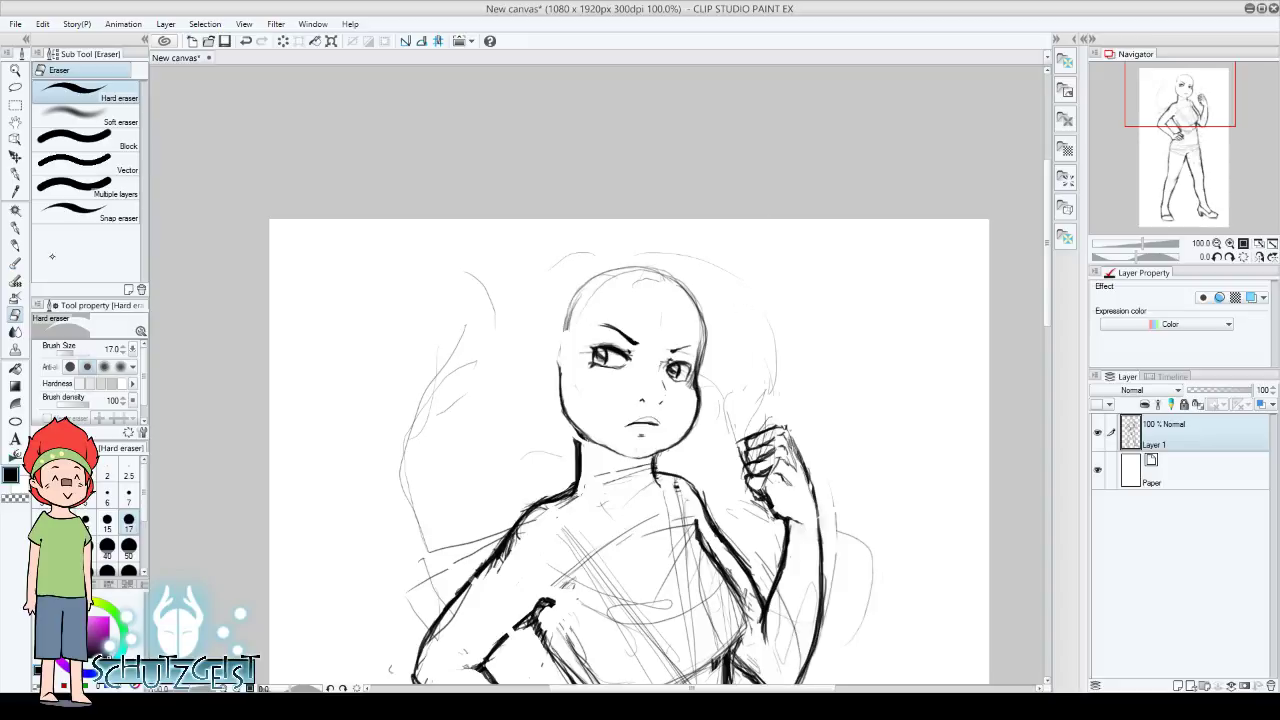
key("p")
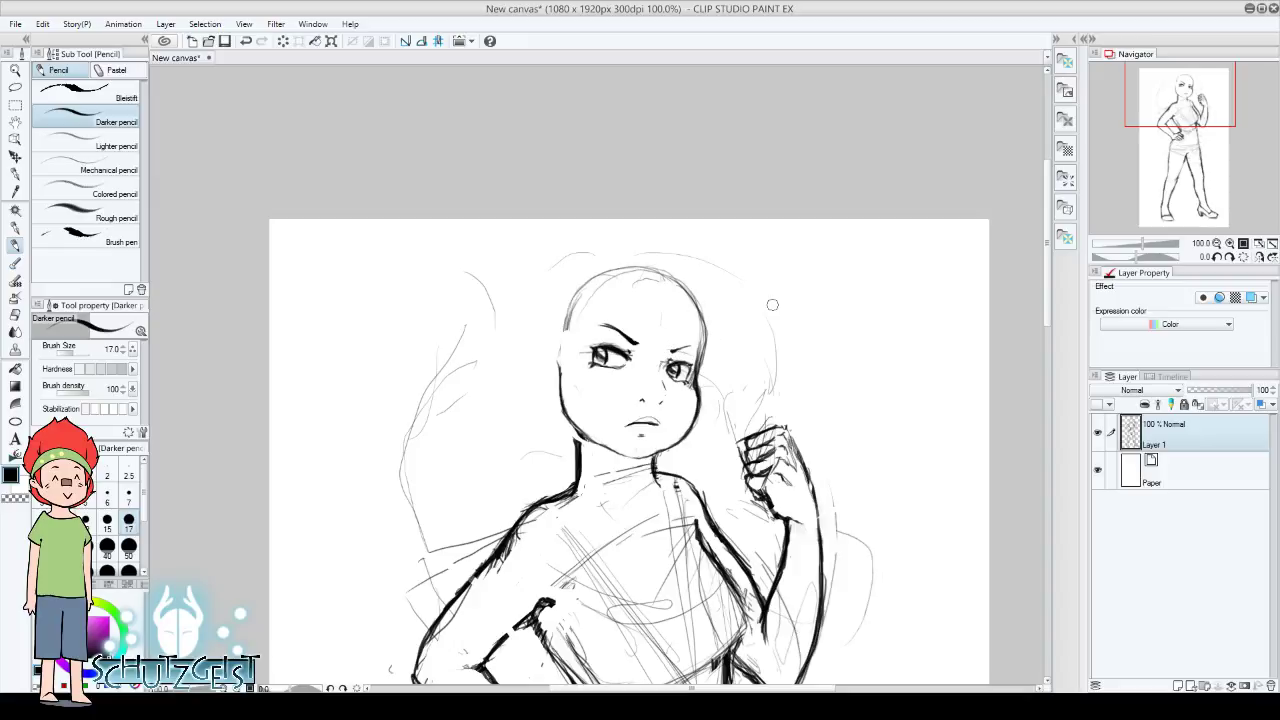
Draw three hair strands across the forehead, toward the eye, and down the face
left_click_drag(1185, 105, 1186, 110)
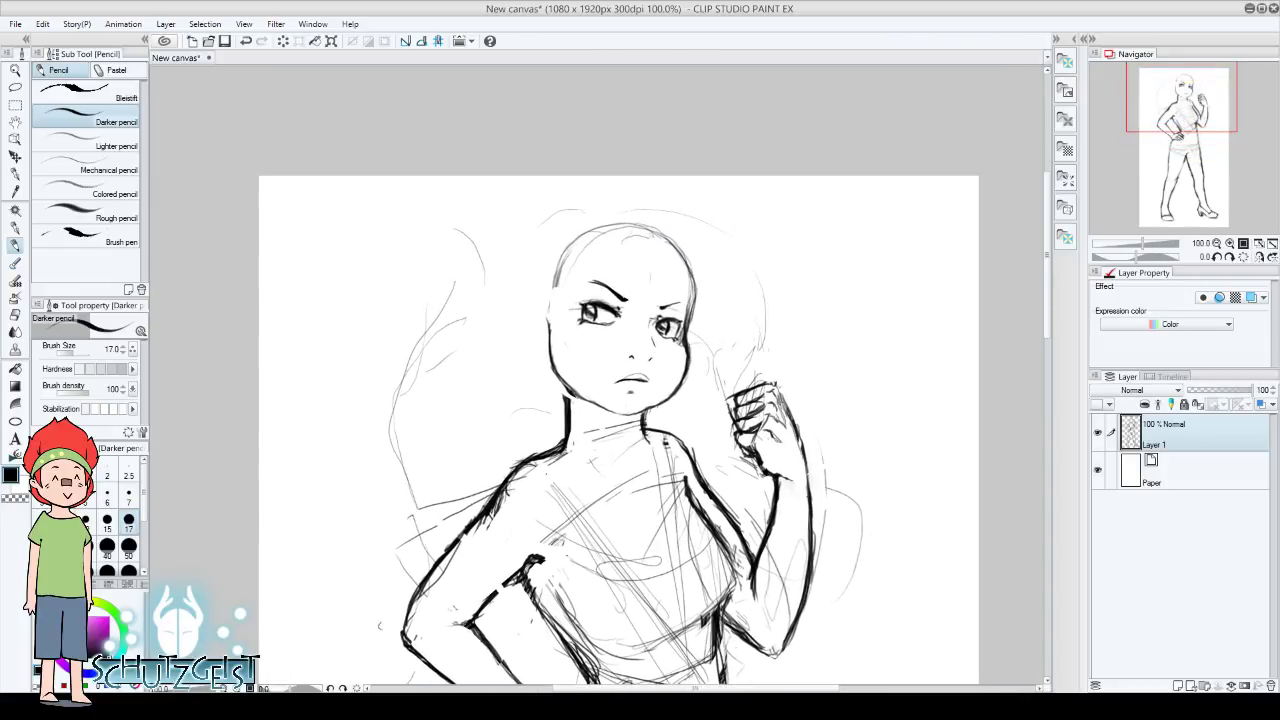
left_click_drag(651, 250, 558, 350)
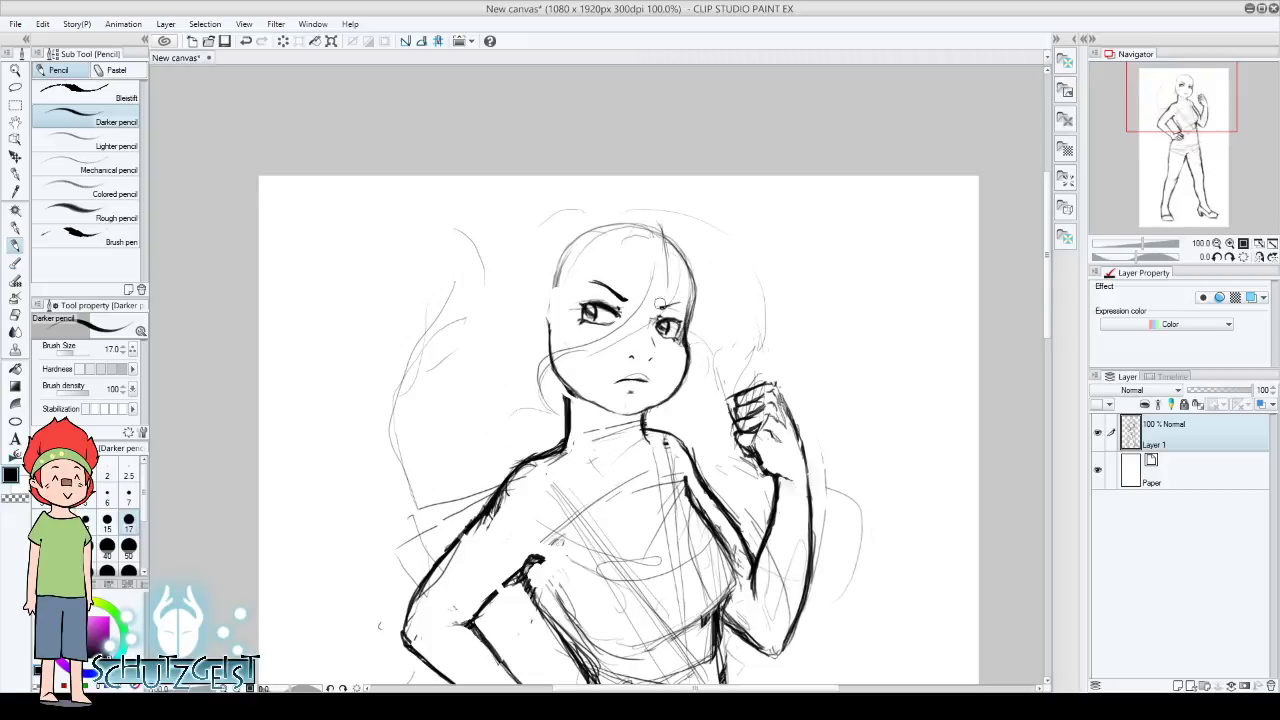
left_click_drag(660, 232, 605, 330)
left_click_drag(662, 276, 566, 414)
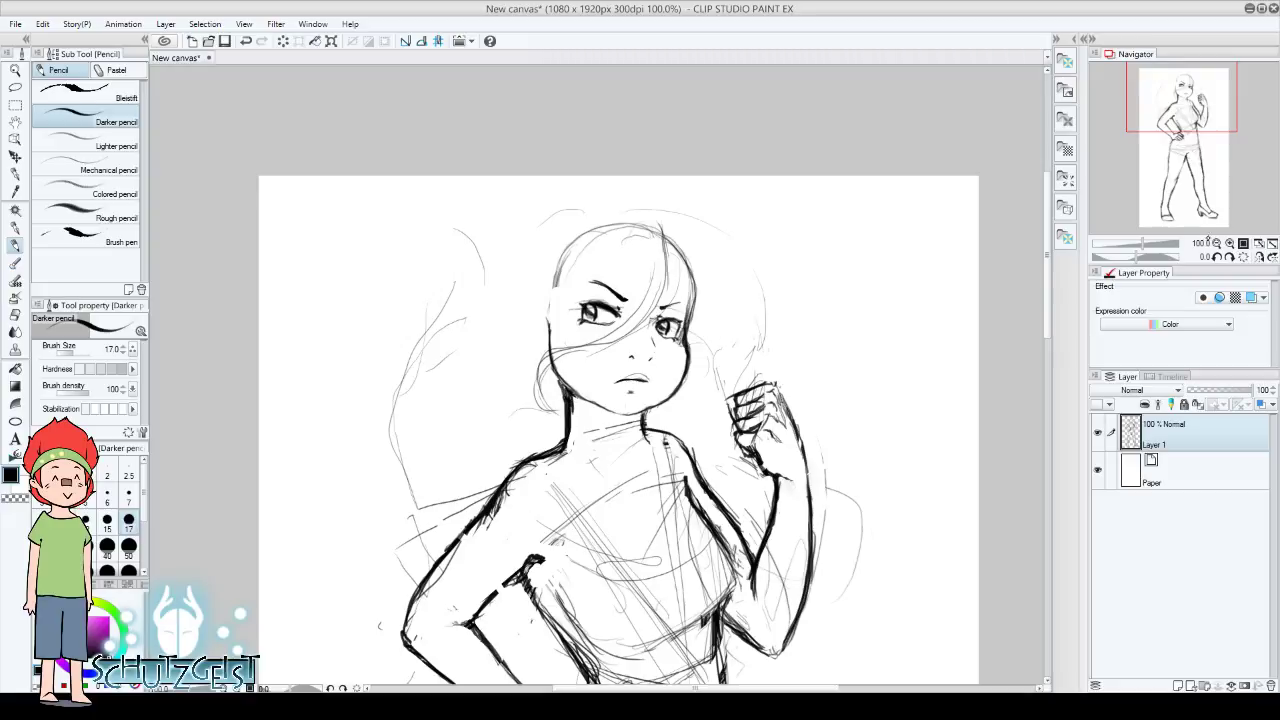
Show the whole figure, add a short neck line, and mirror the view to check
scroll(618, 430, "down", 4)
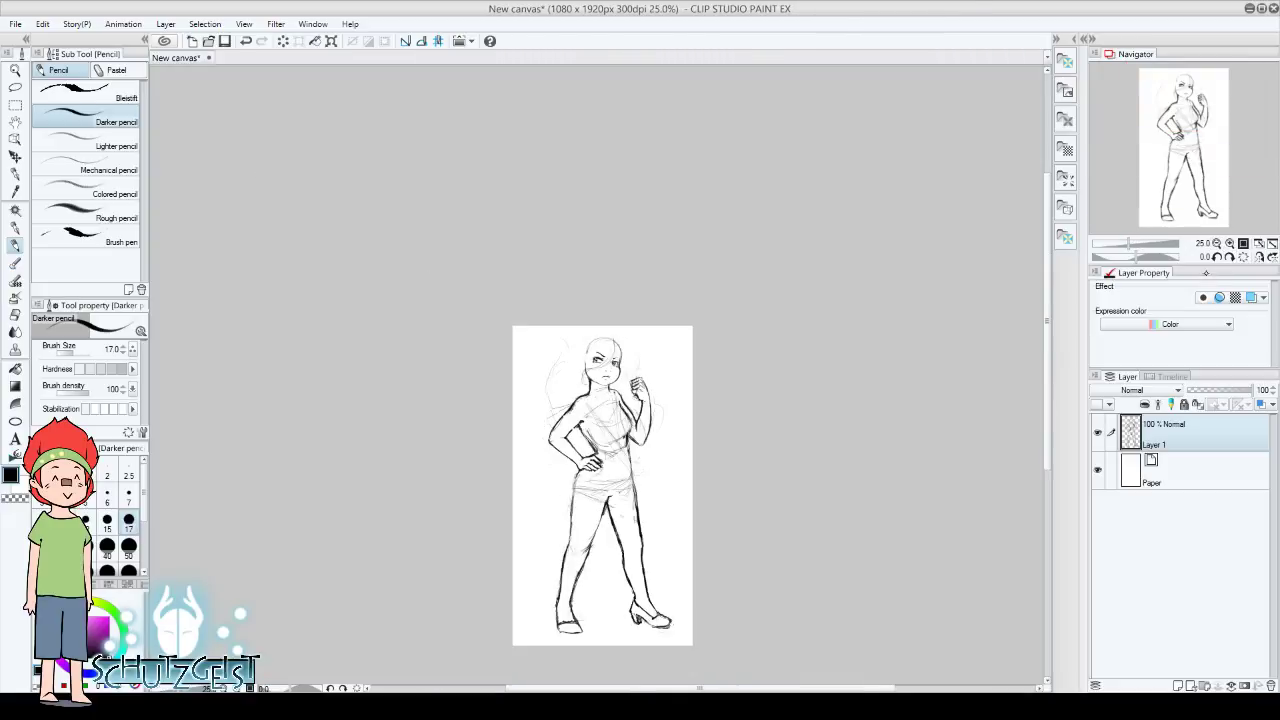
left_click(1222, 243)
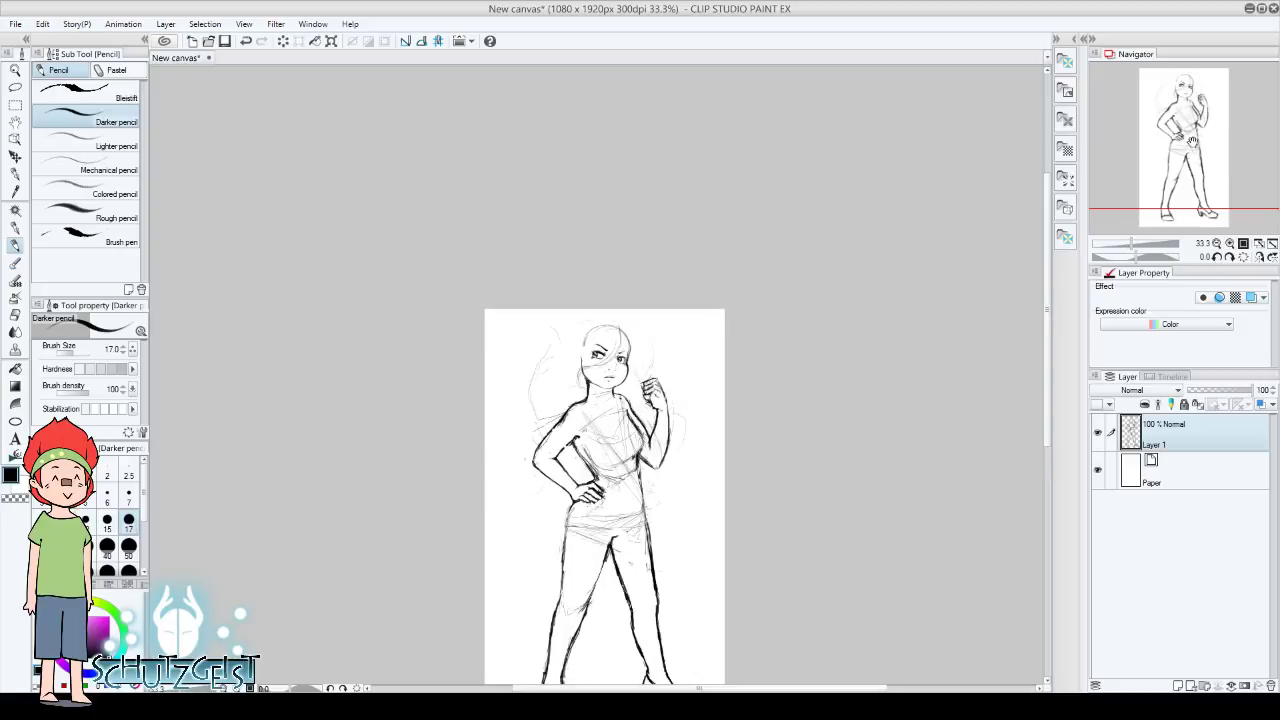
left_click_drag(1192, 142, 1192, 153)
key("m")
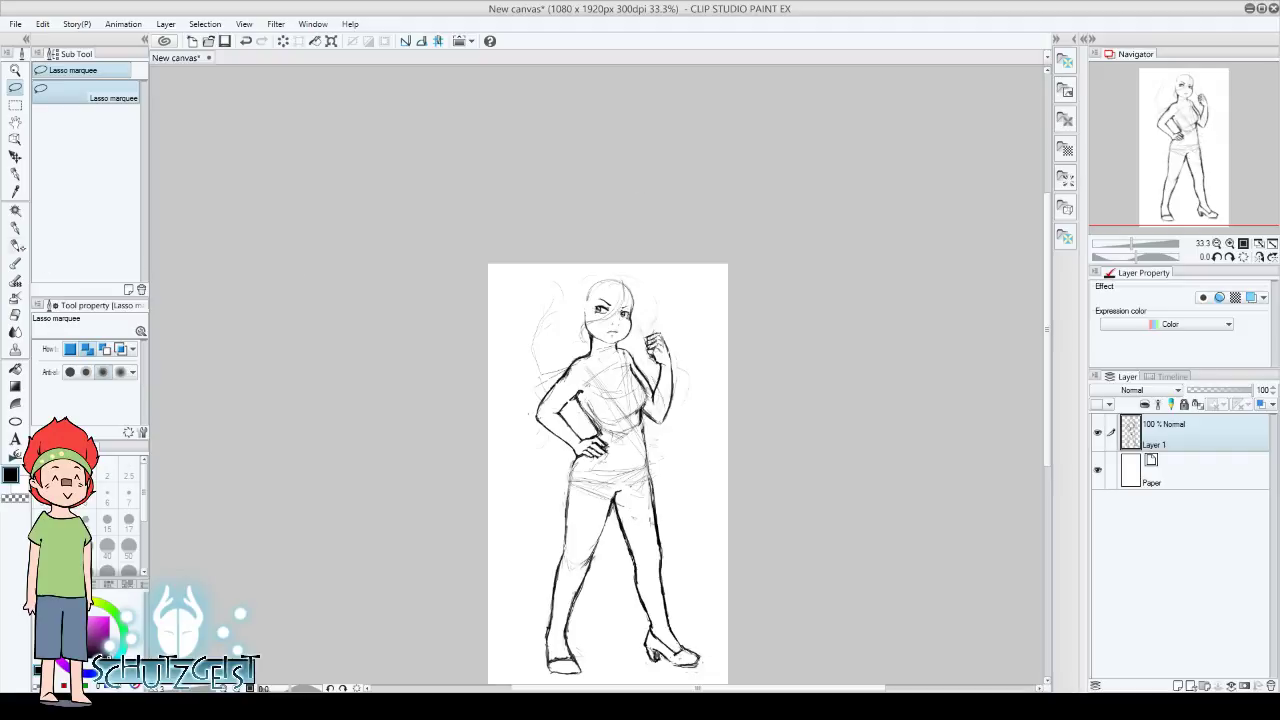
key("p")
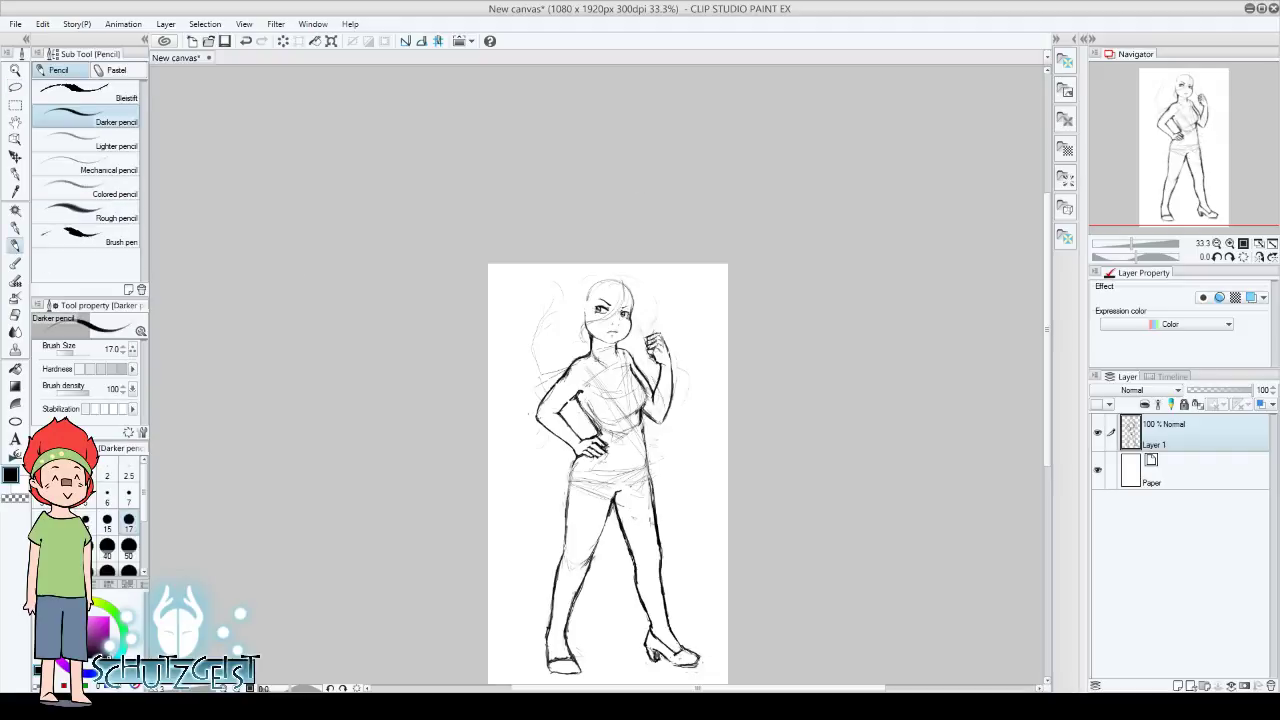
left_click_drag(620, 352, 616, 378)
left_click(1205, 257)
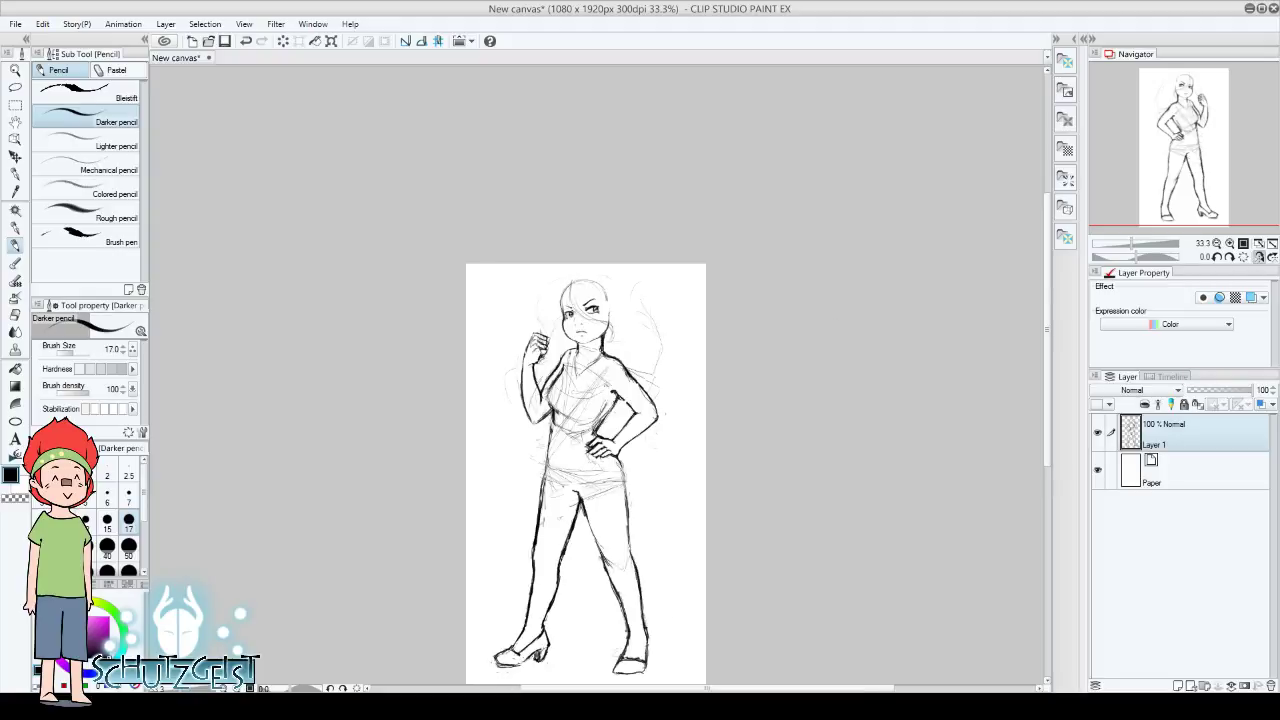
key("e")
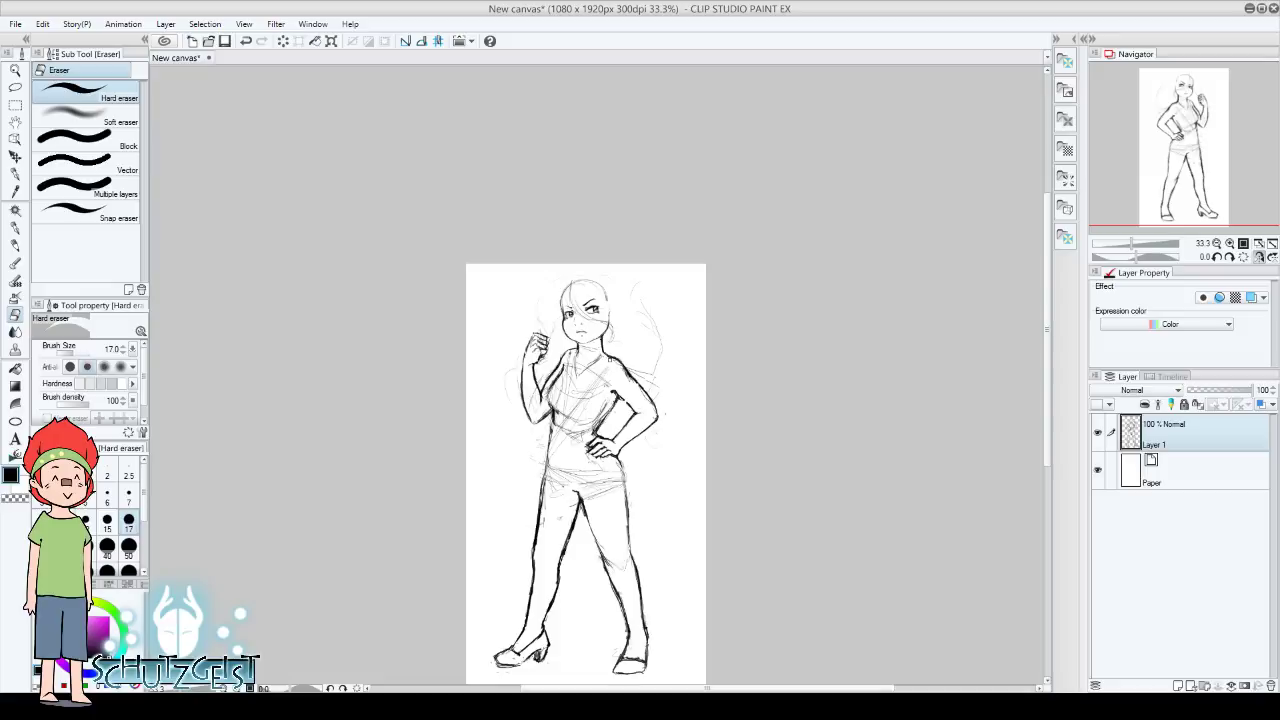
left_click(1230, 243)
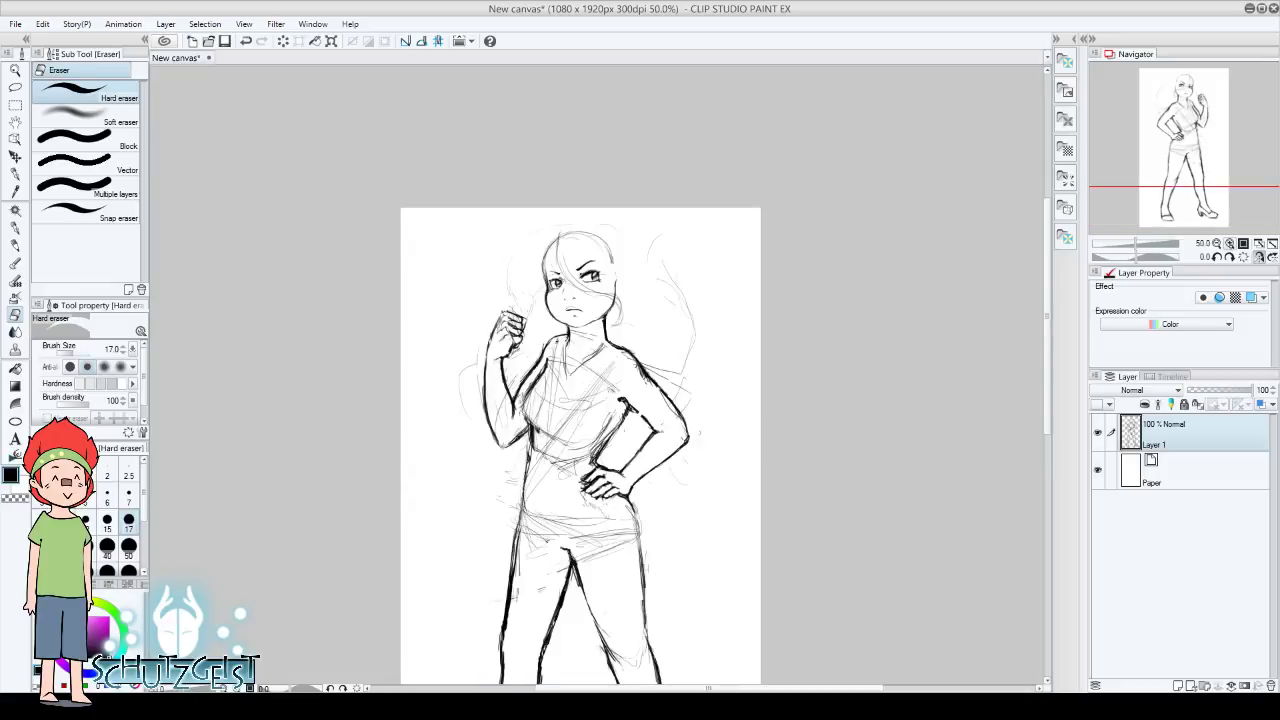
key("p")
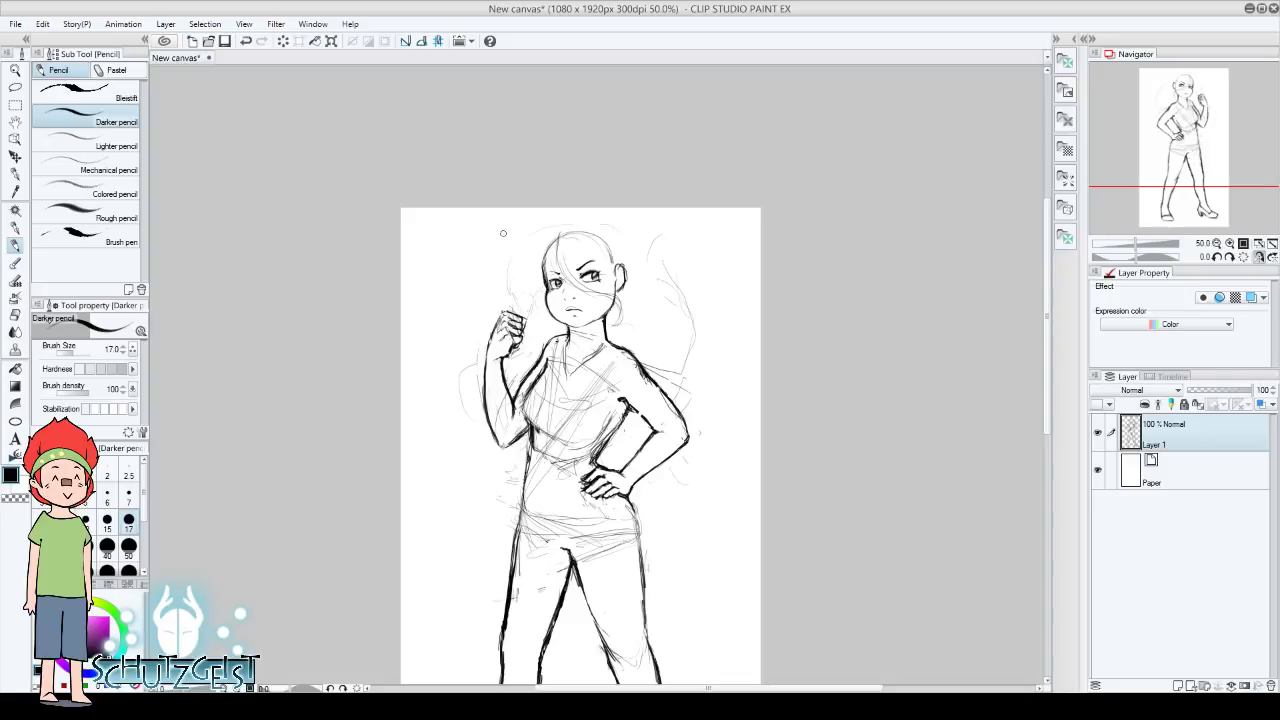
key("e")
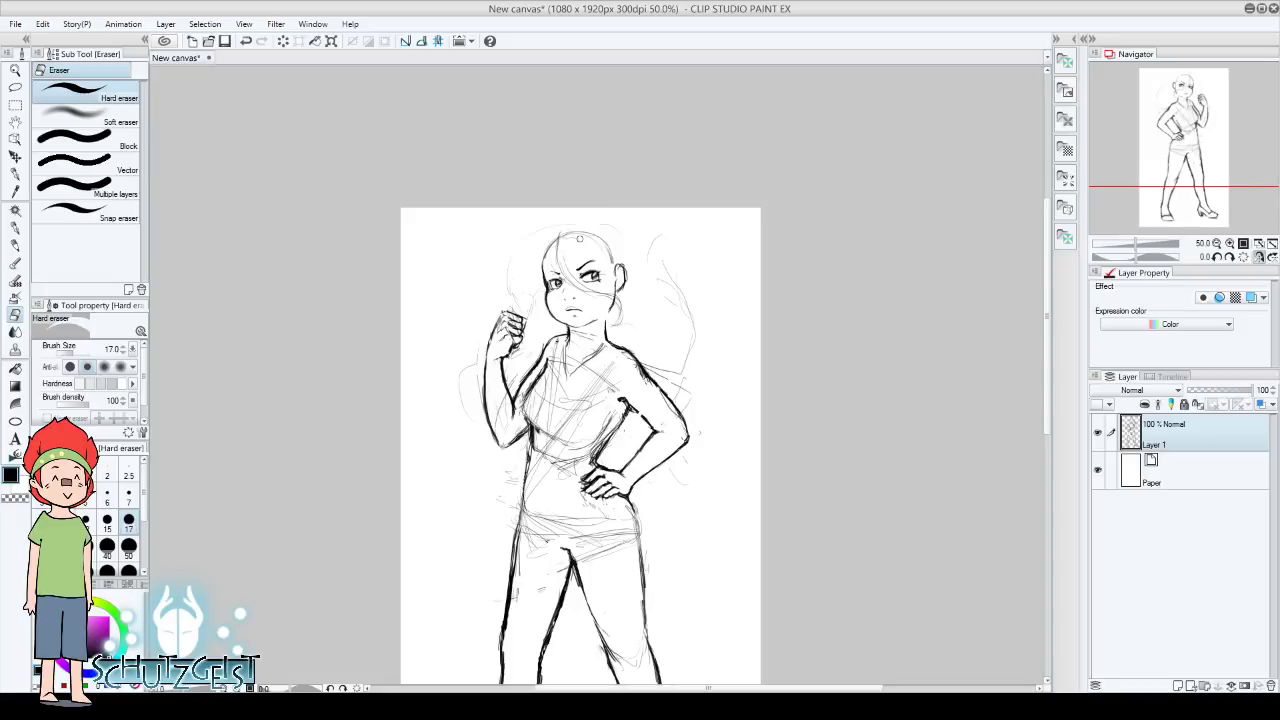
key("p")
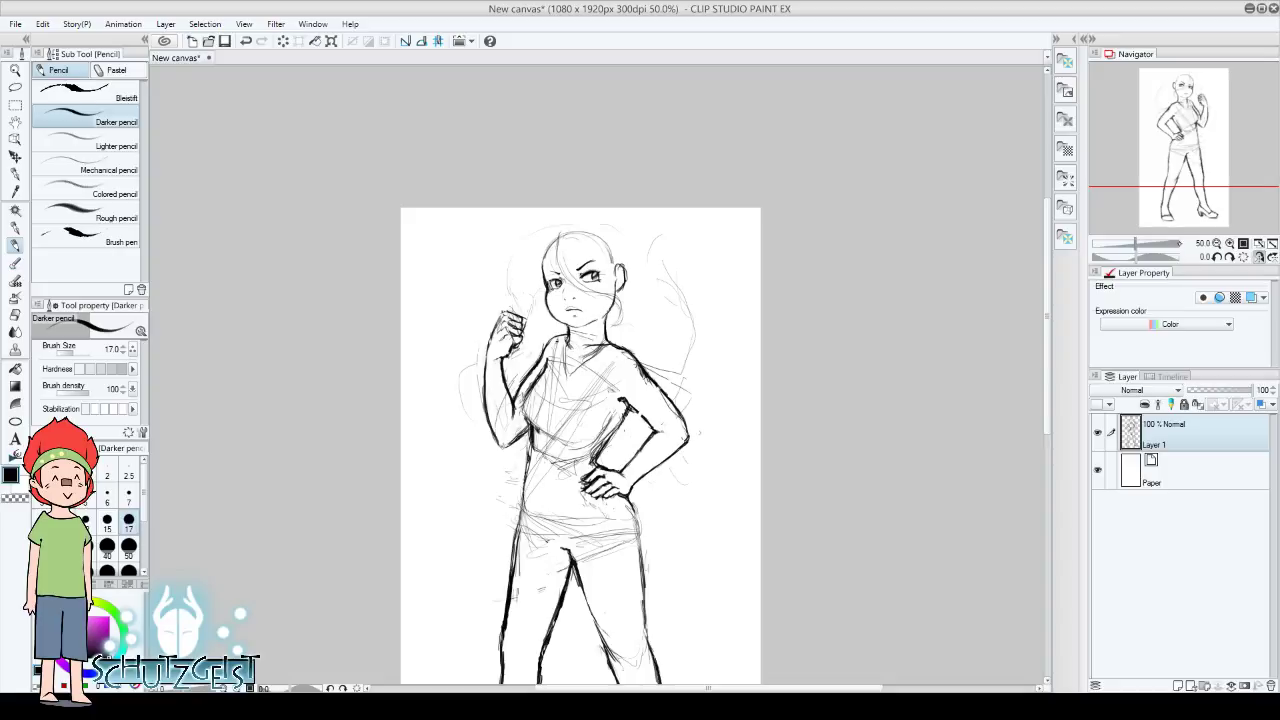
left_click(1217, 243)
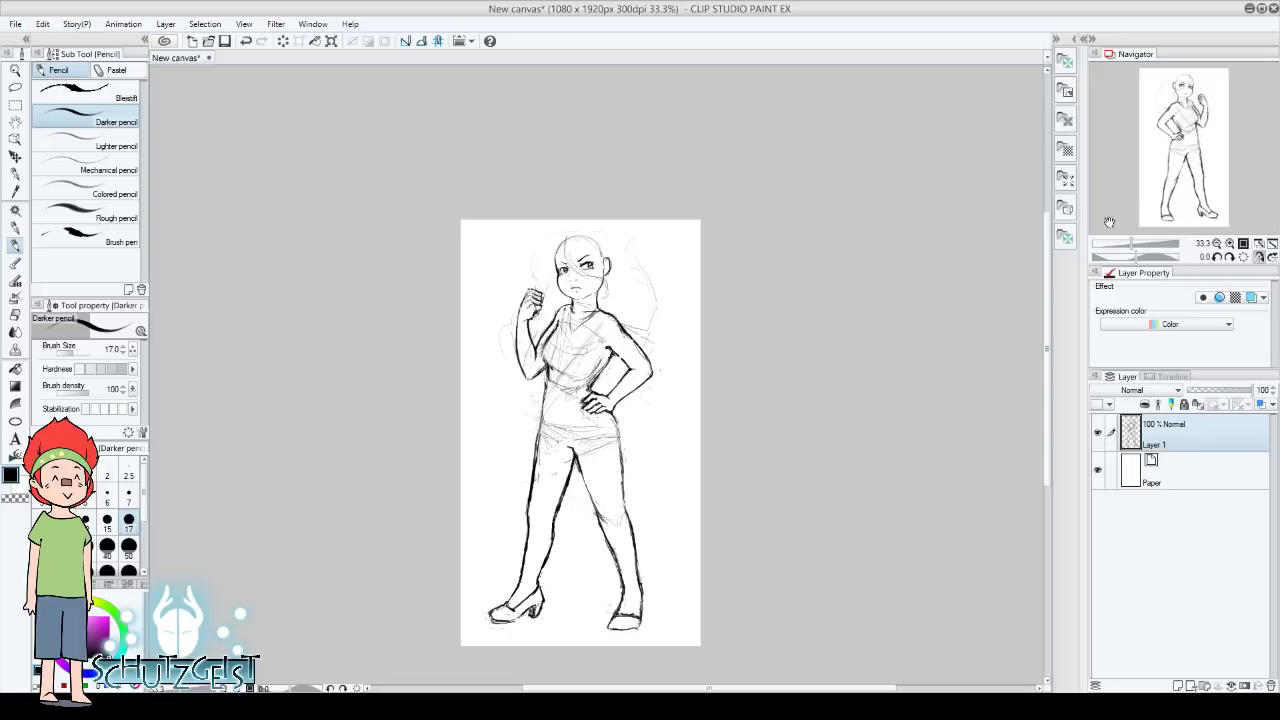
key("e")
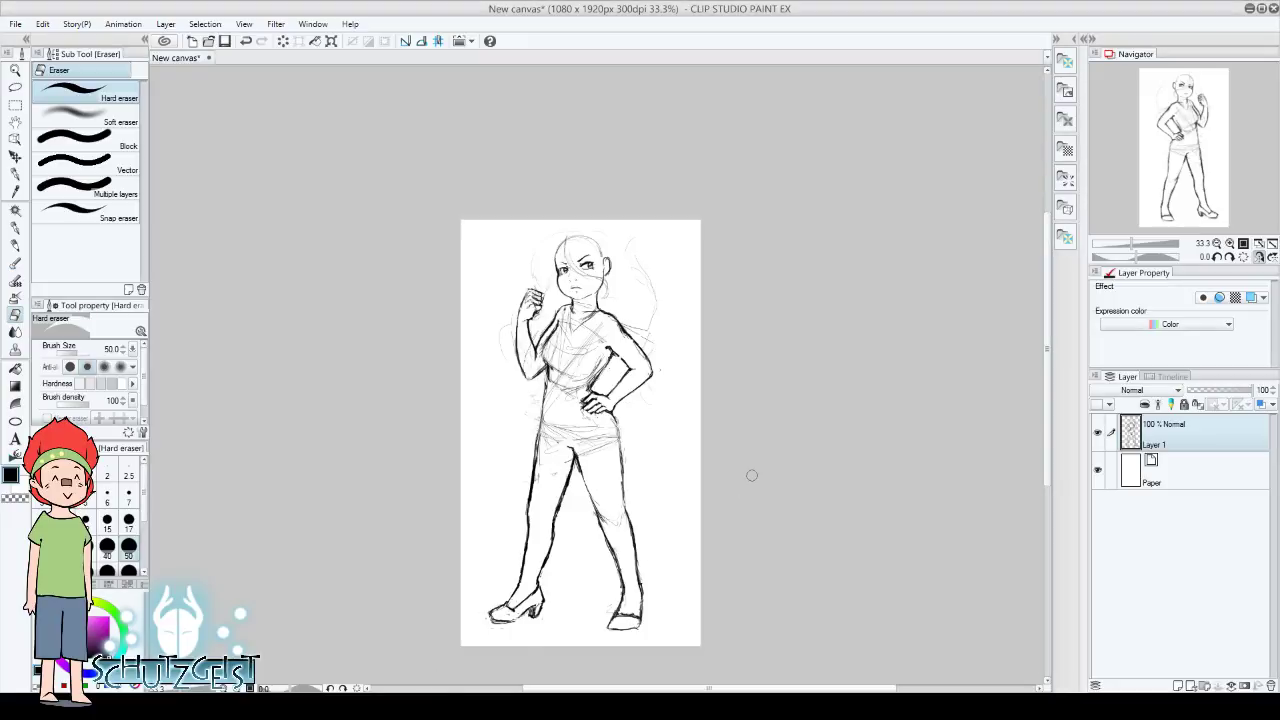
left_click(1216, 243)
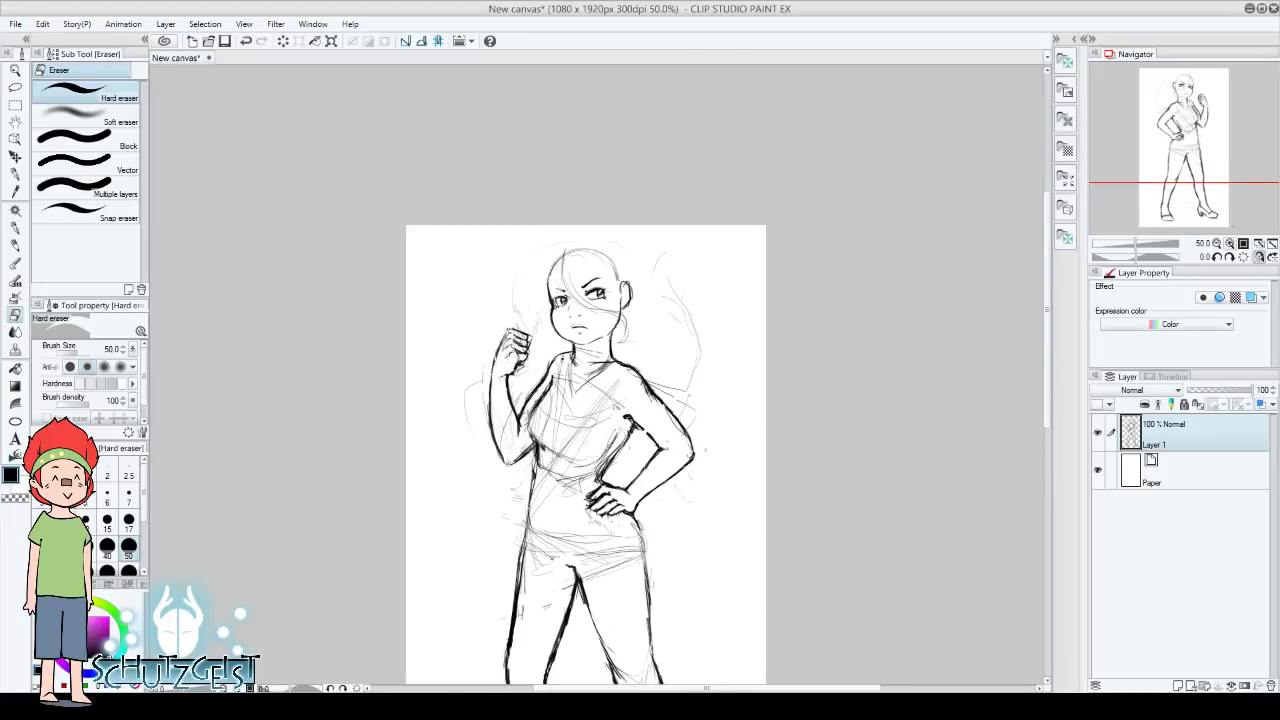
Replace the heart pendant with a small pendant and chain, lightening the neck strokes
left_click(1216, 243)
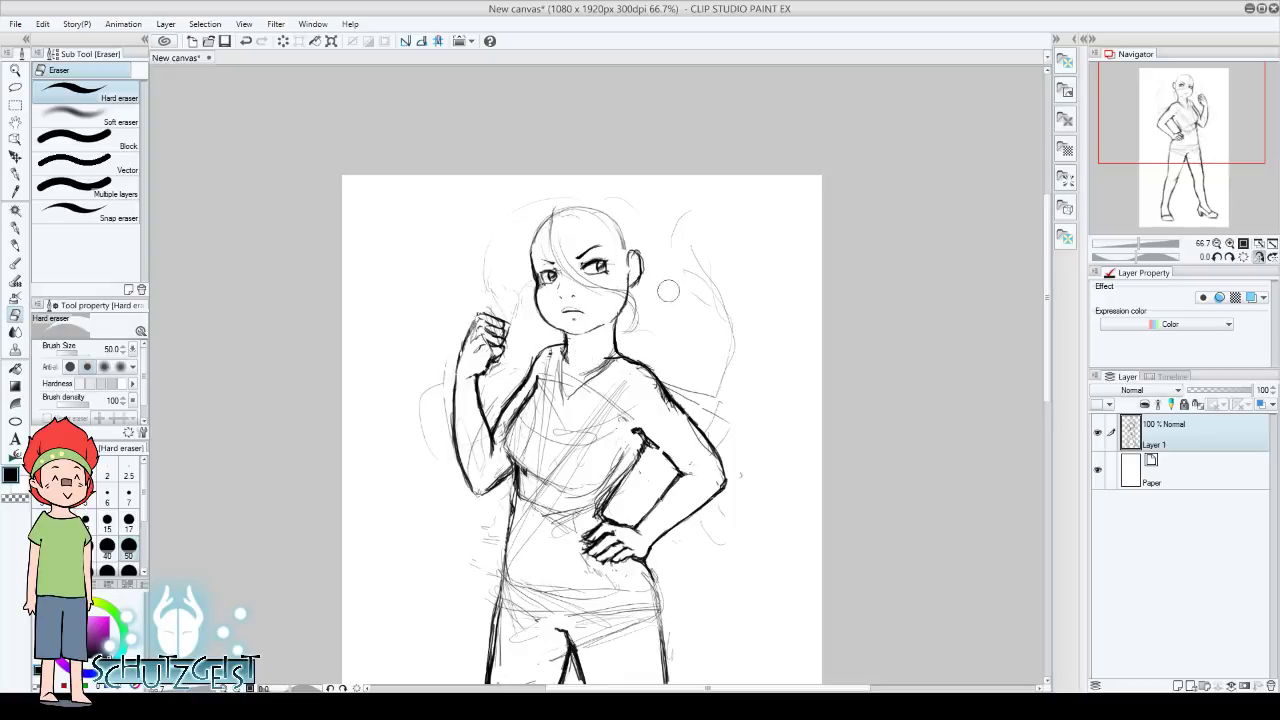
left_click_drag(592, 368, 582, 384)
key("p")
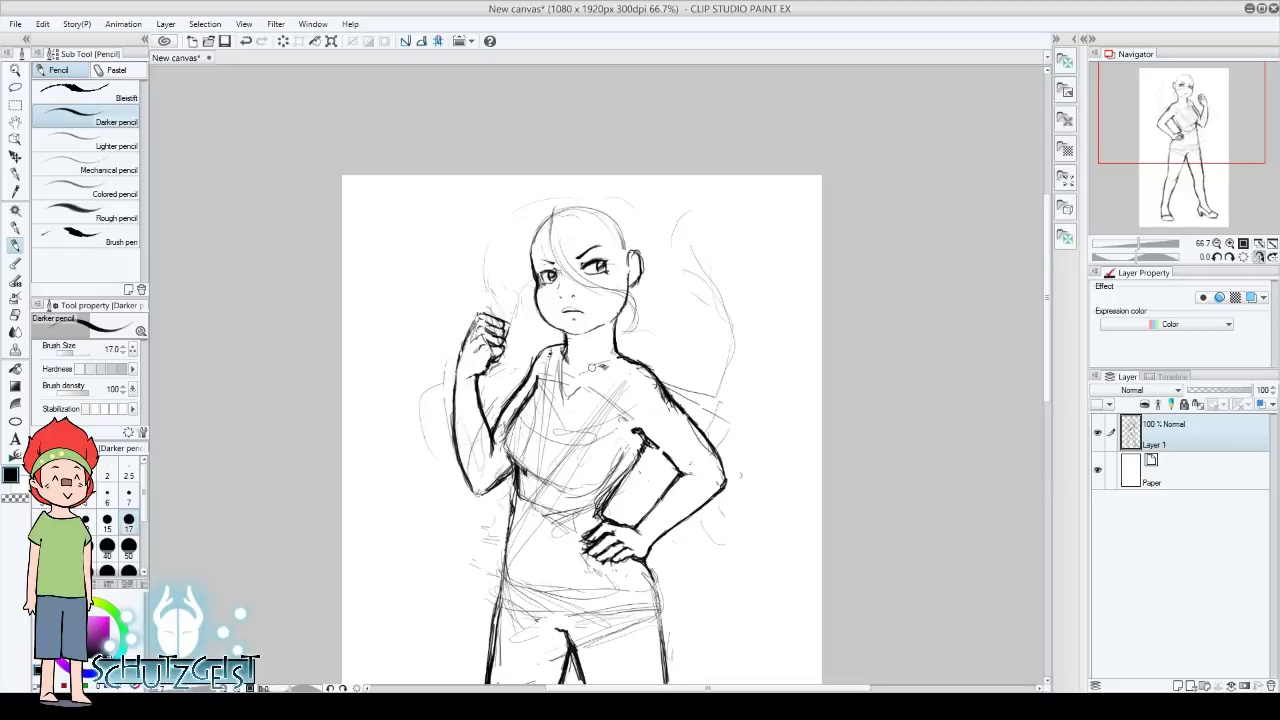
mouse_move(592, 368)
left_mouse_down()
mouse_move(628, 358)
mouse_move(592, 366)
left_mouse_up()
mouse_move(600, 364)
left_mouse_down()
mouse_move(590, 374)
mouse_move(636, 358)
left_mouse_up()
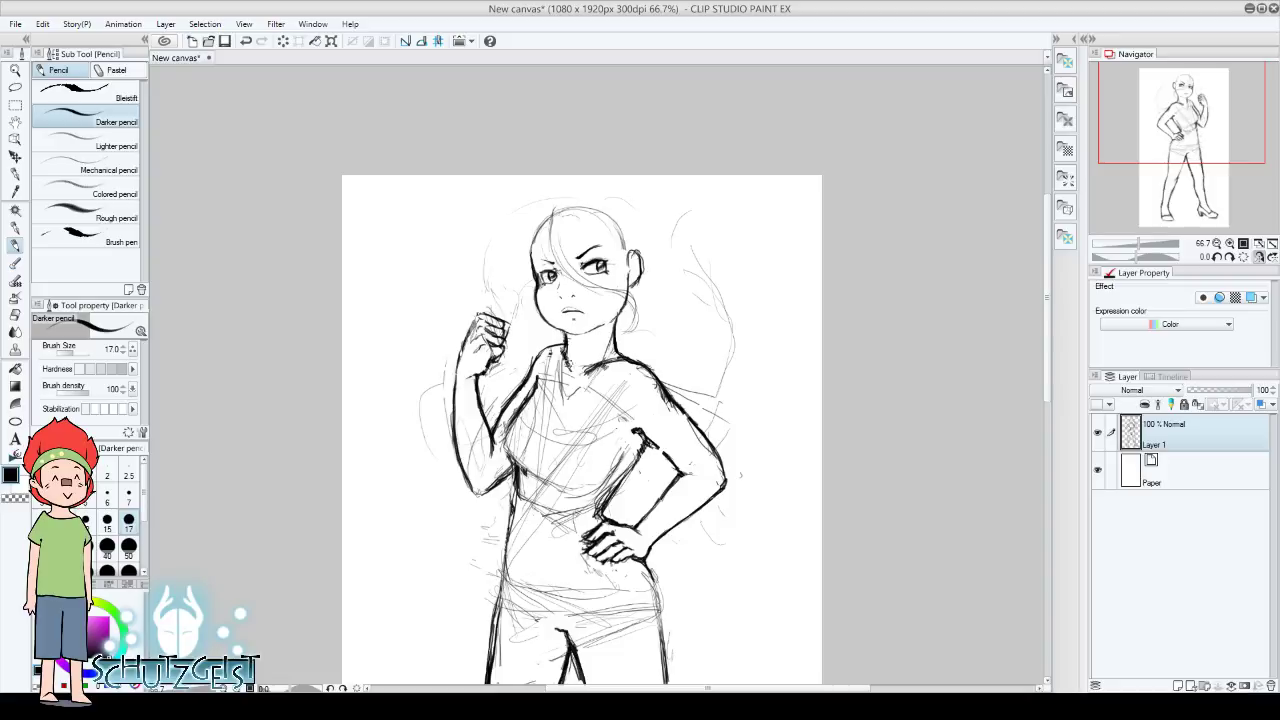
key("e")
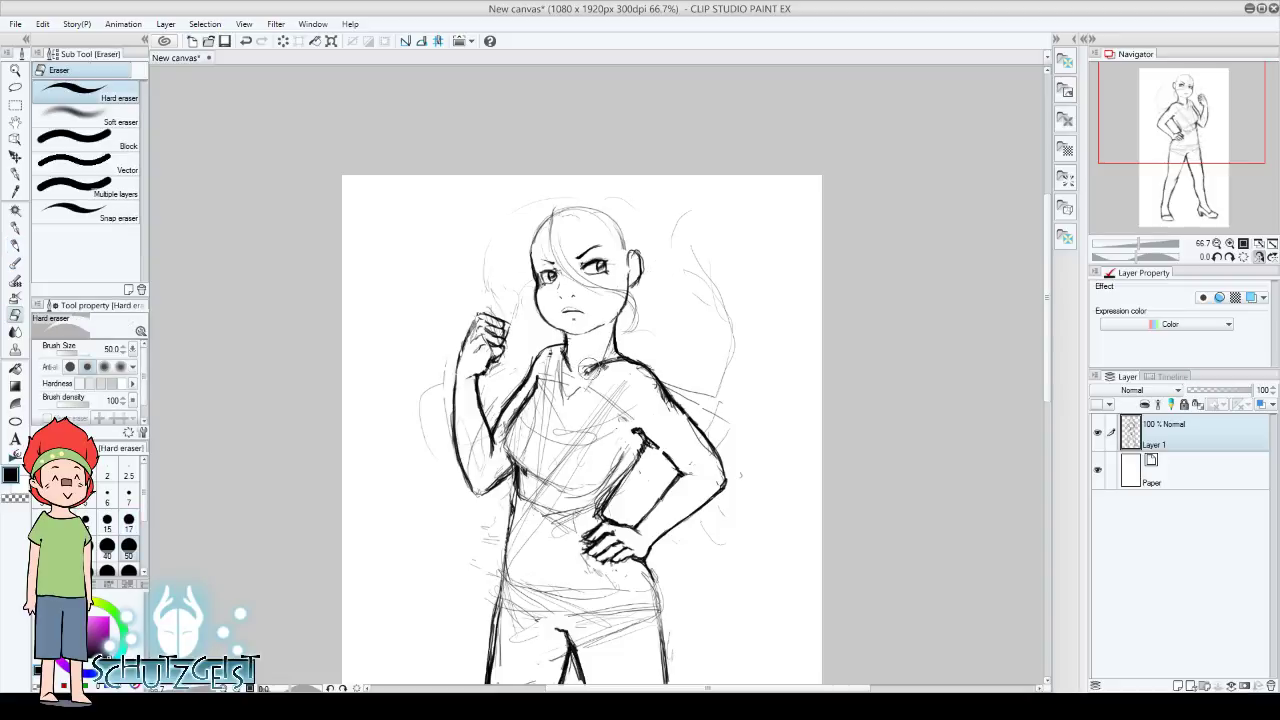
left_click_drag(590, 370, 604, 350)
left_click(16, 245)
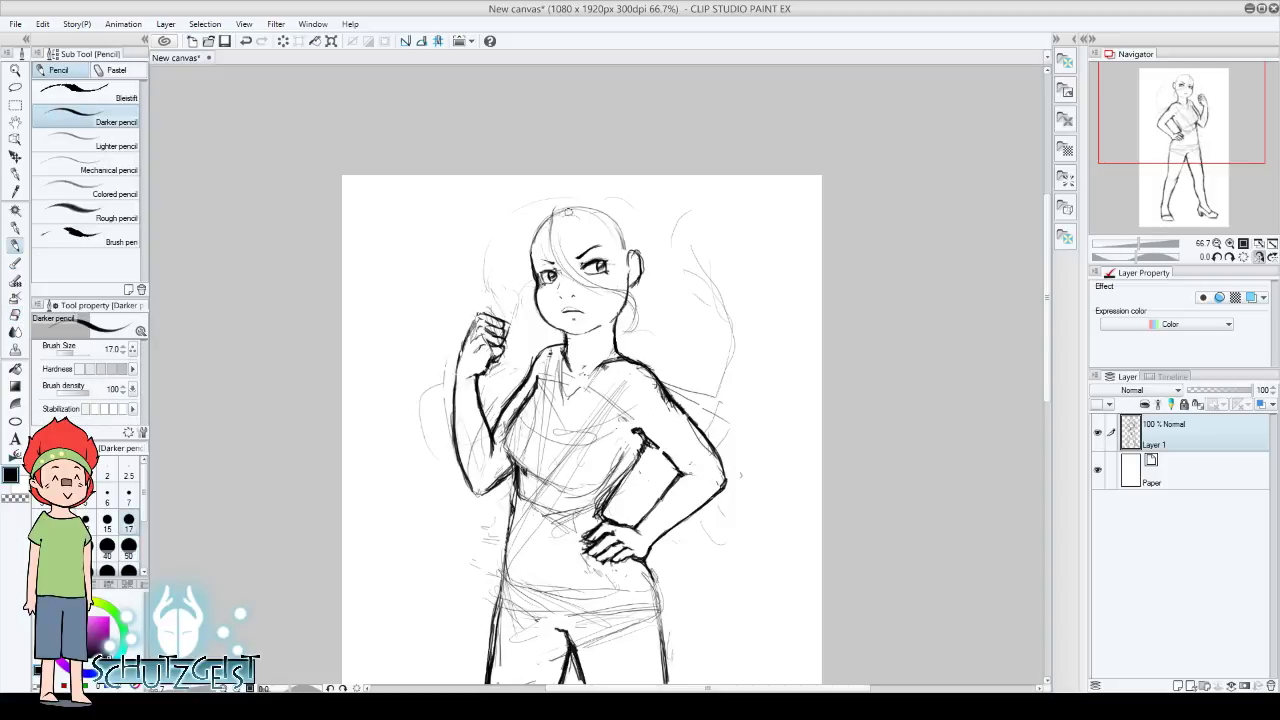
Sketch hair arcs over the head and long strands flowing past the arm and hip
mouse_move(568, 212)
left_mouse_down()
mouse_move(625, 250)
mouse_move(612, 262)
mouse_move(640, 260)
mouse_move(635, 297)
mouse_move(668, 341)
left_mouse_up()
left_click_drag(545, 222, 510, 300)
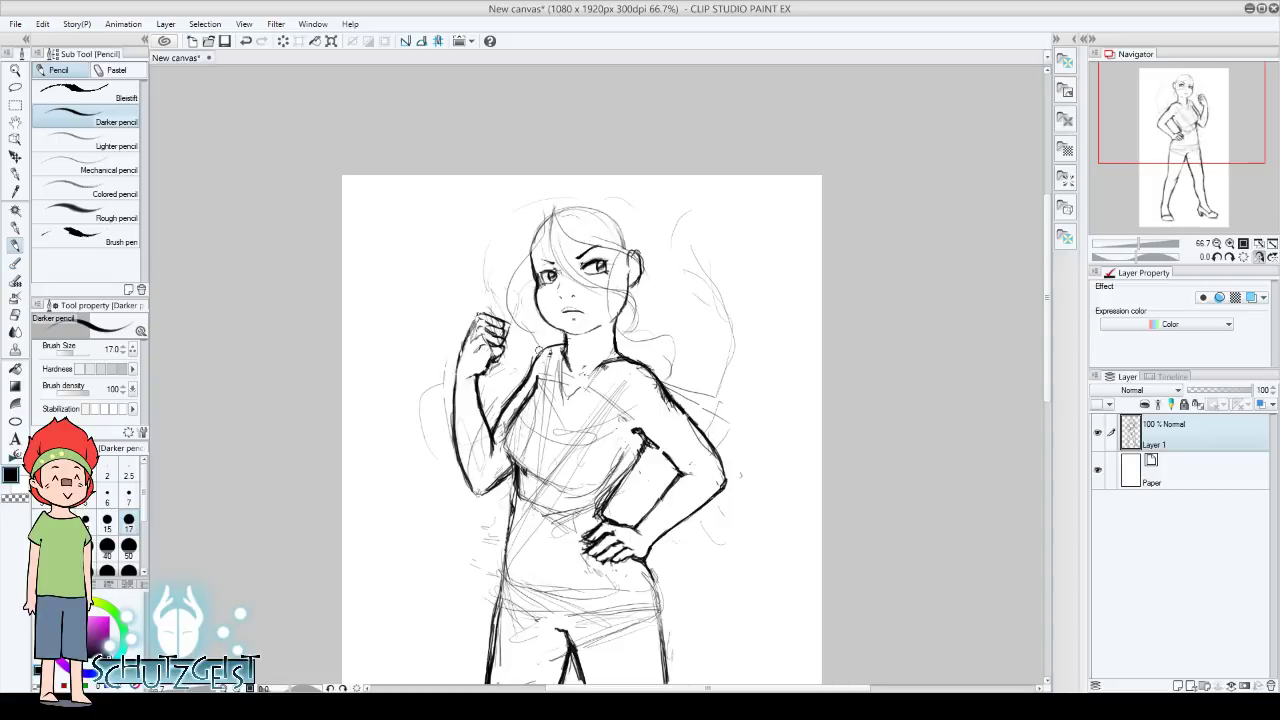
left_click_drag(550, 200, 700, 232)
mouse_move(540, 208)
left_mouse_down()
mouse_move(620, 192)
mouse_move(638, 202)
mouse_move(710, 290)
mouse_move(716, 366)
left_mouse_up()
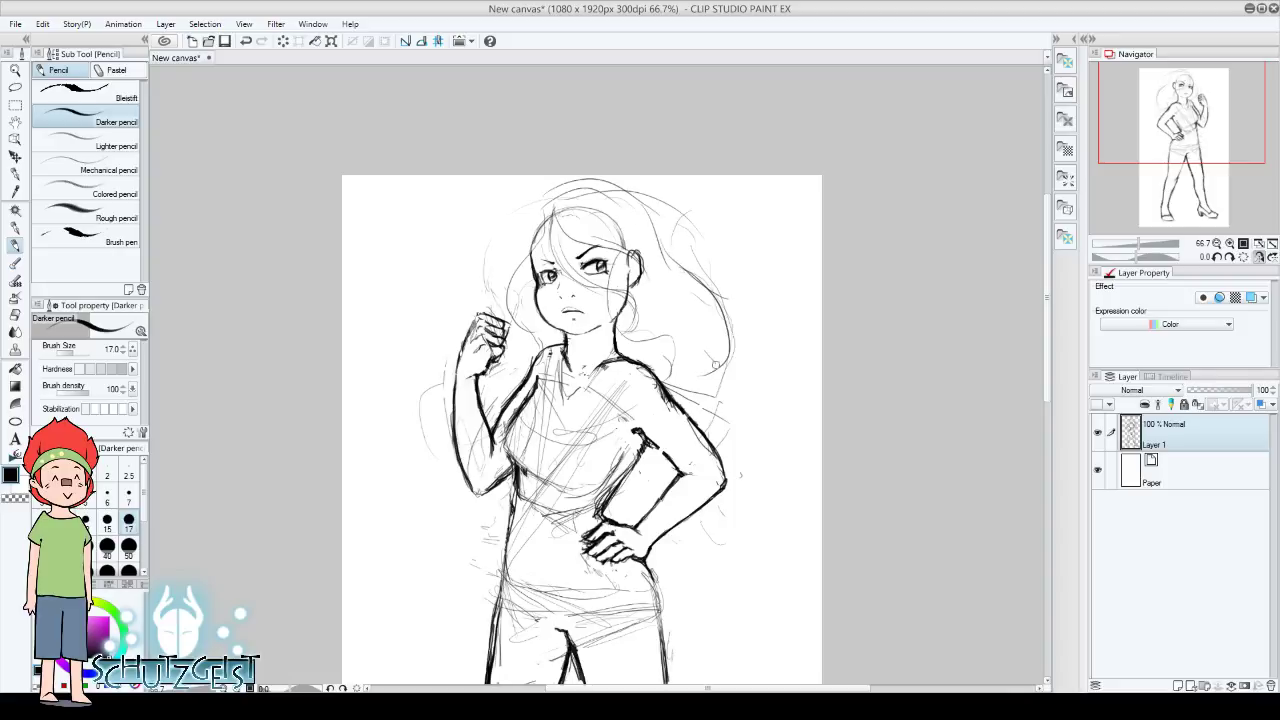
left_click_drag(522, 209, 500, 300)
mouse_move(446, 367)
left_mouse_down()
mouse_move(410, 512)
mouse_move(440, 528)
mouse_move(394, 582)
mouse_move(470, 552)
left_mouse_up()
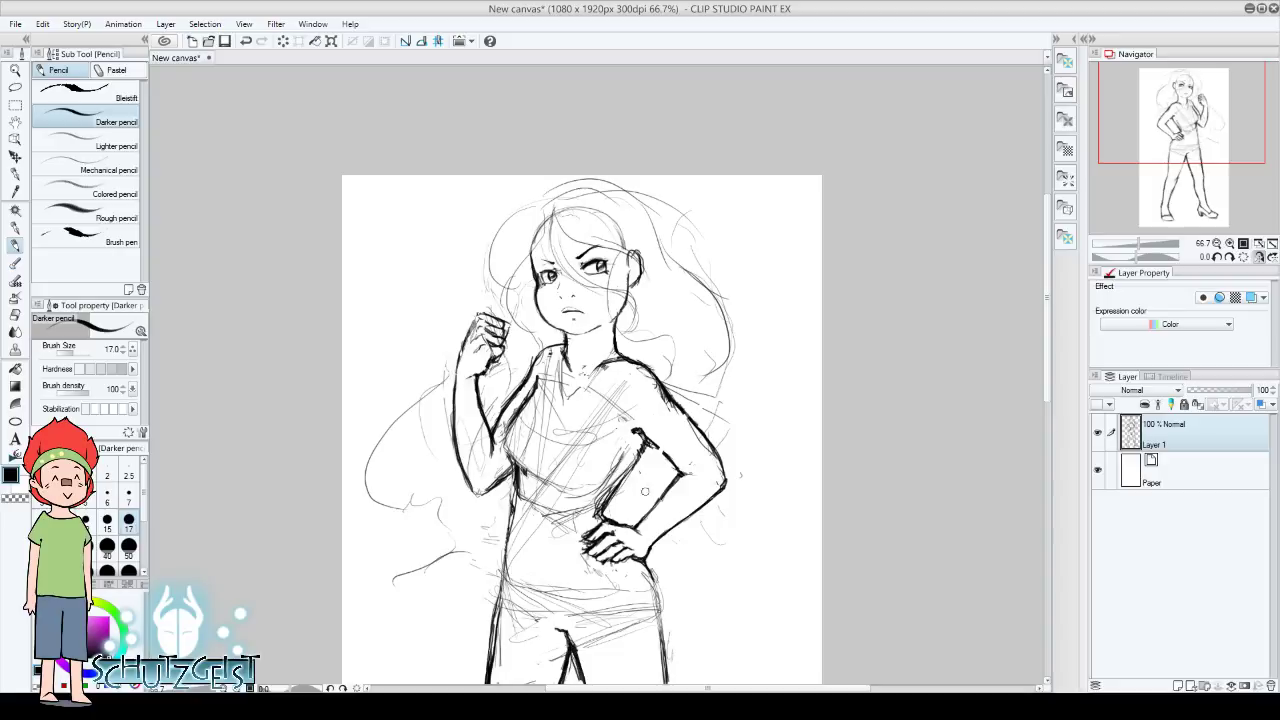
mouse_move(666, 566)
left_mouse_down()
mouse_move(750, 530)
mouse_move(728, 482)
left_mouse_up()
left_click(1216, 243)
mouse_move(1212, 144)
left_mouse_down()
mouse_move(1211, 187)
mouse_move(1212, 150)
left_mouse_up()
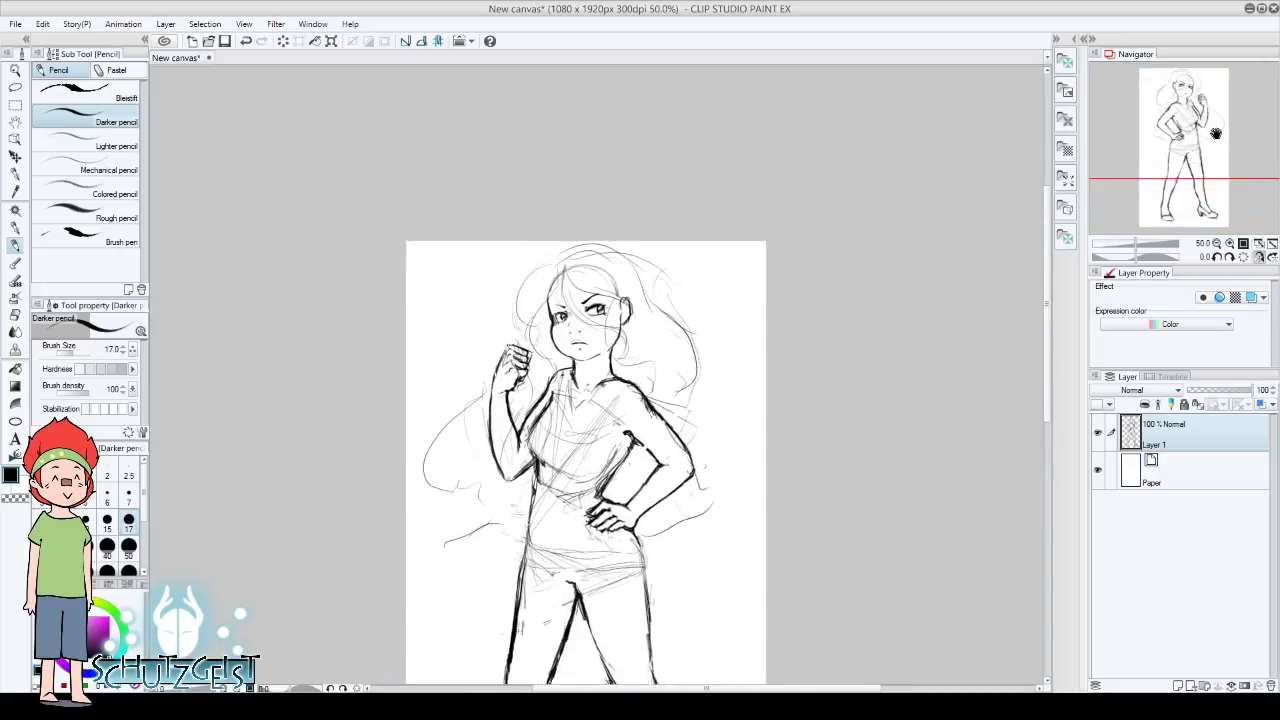
left_click(1230, 243)
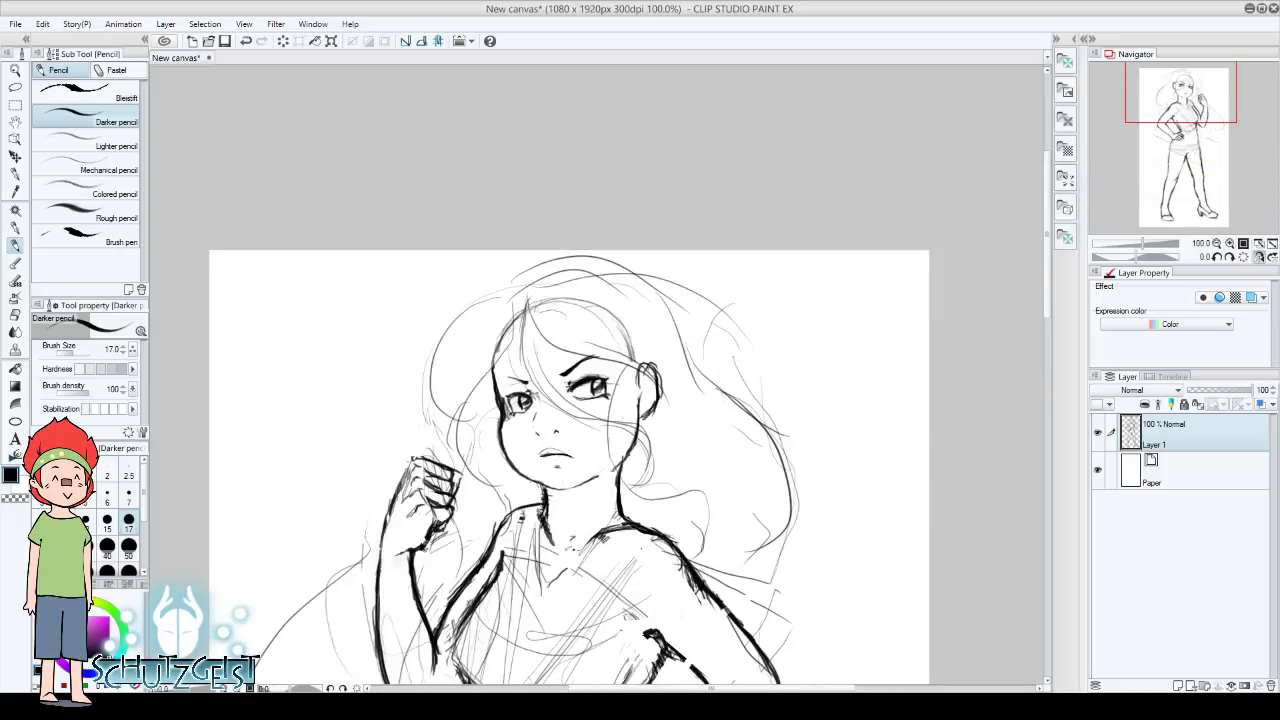
Try a darker mouth line, undo it, set brush size 17, and unflip the view
left_click_drag(546, 453, 573, 452)
left_click(15, 313)
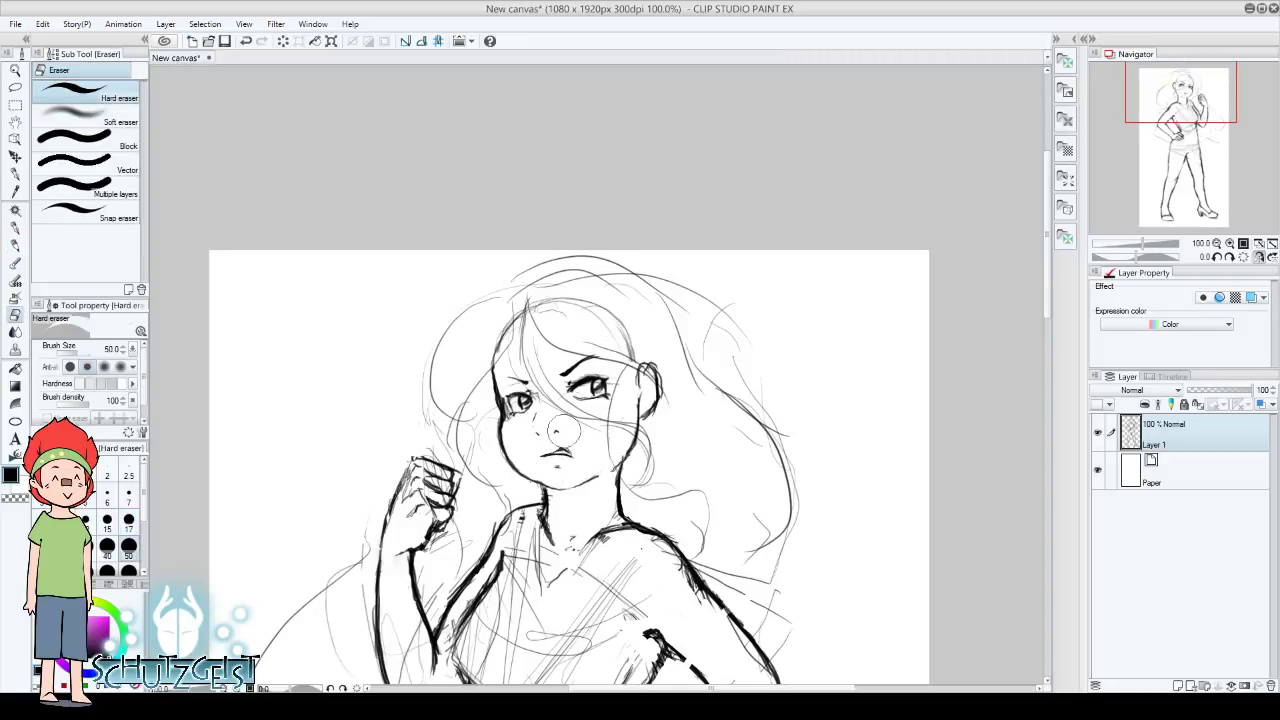
left_click(246, 41)
key("bracketleft")
key("bracketleft")
key("bracketleft")
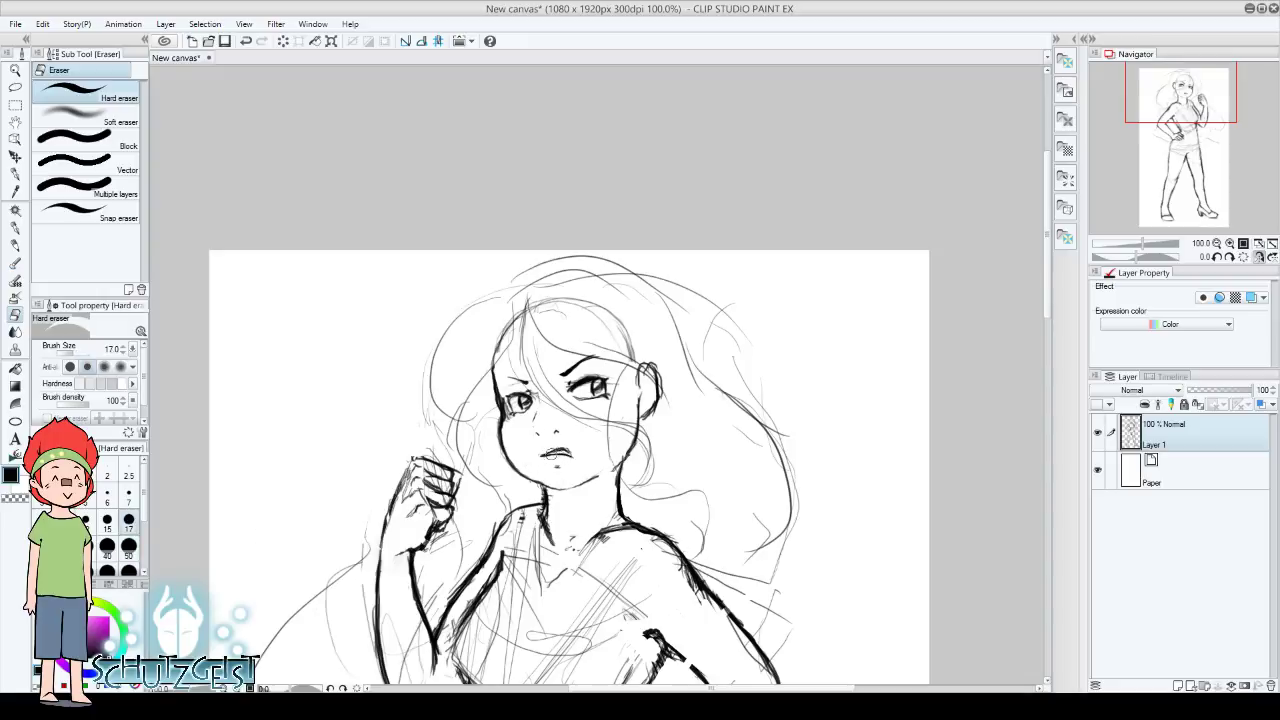
key("p")
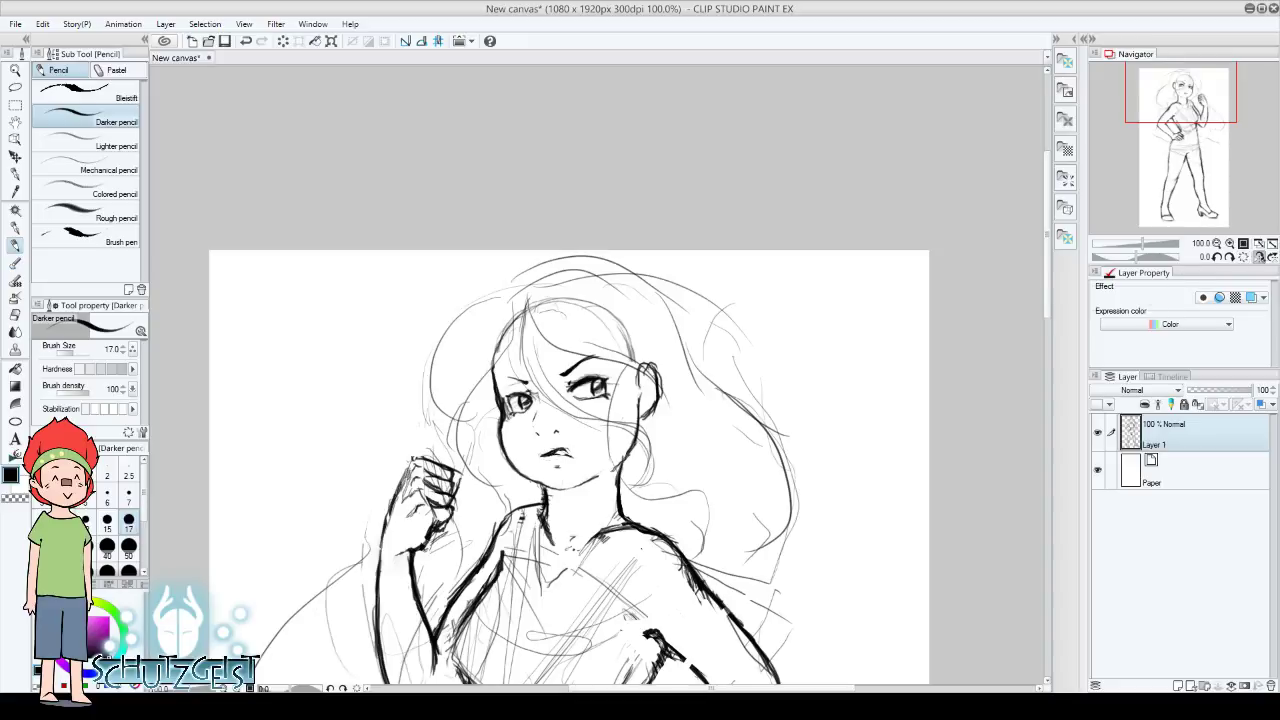
left_click(1258, 256)
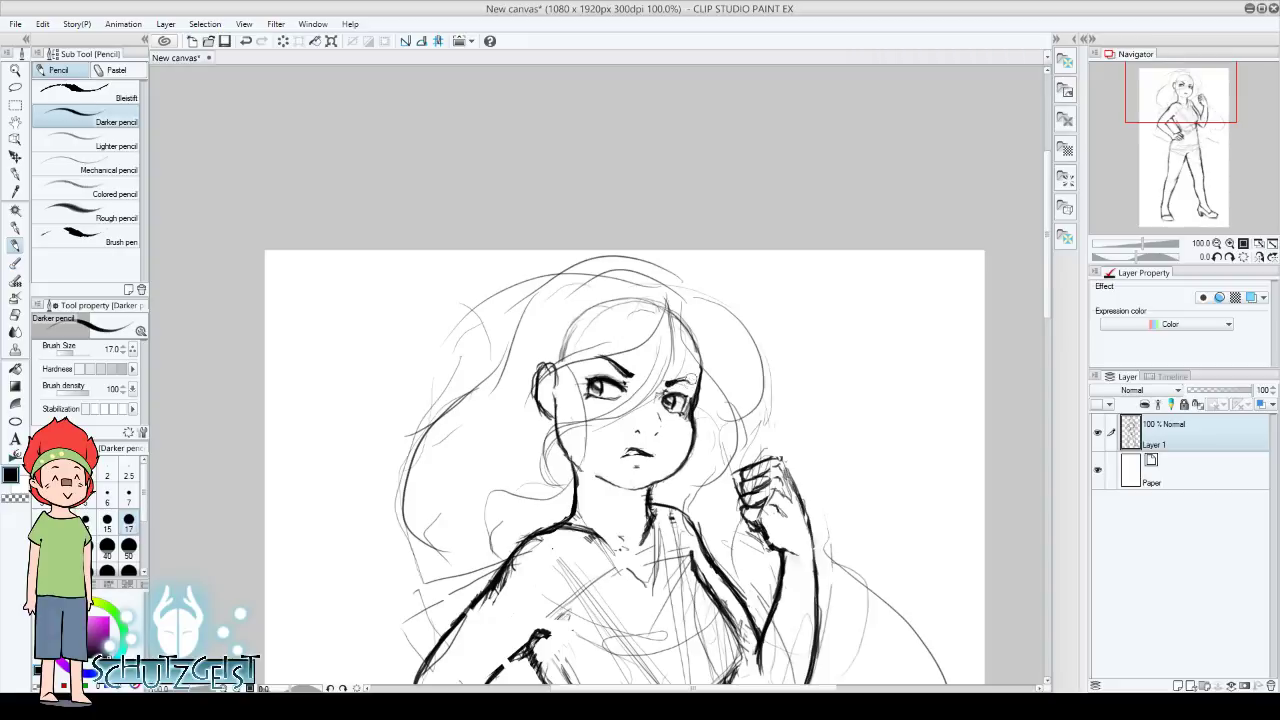
Erase and redraw the girl's mouth as a short Darker pencil stroke
key("e")
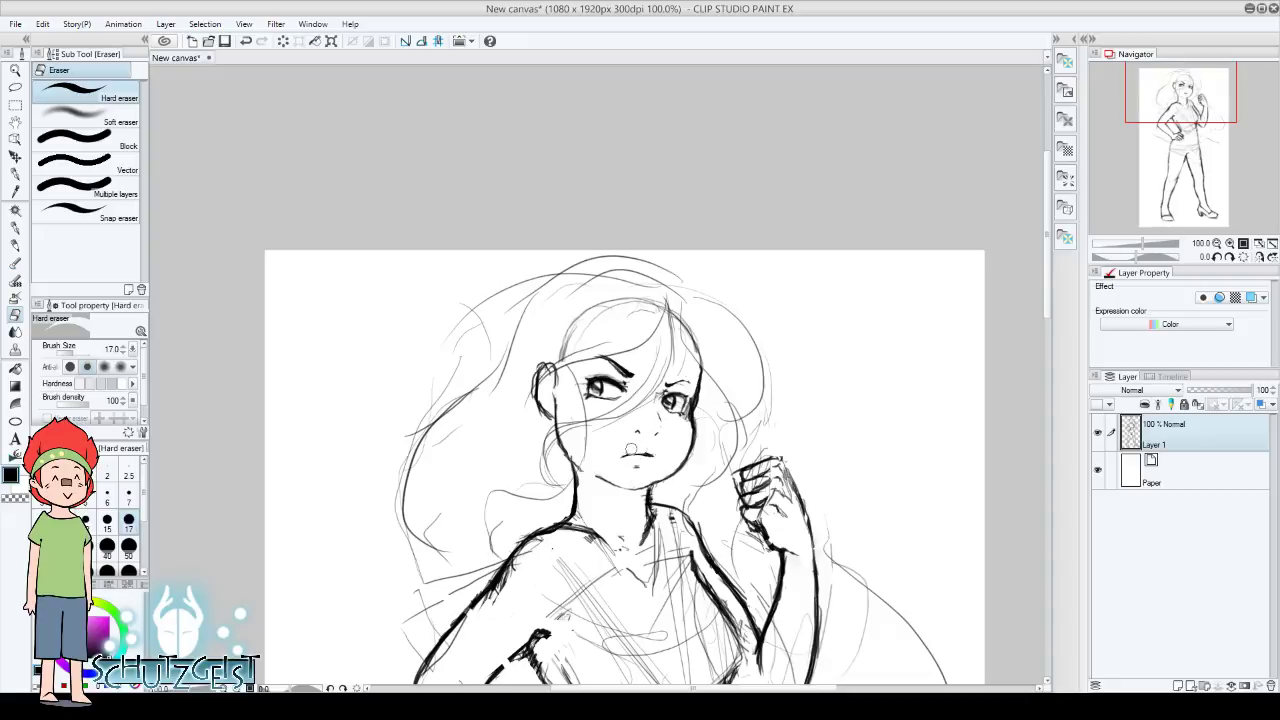
key("p")
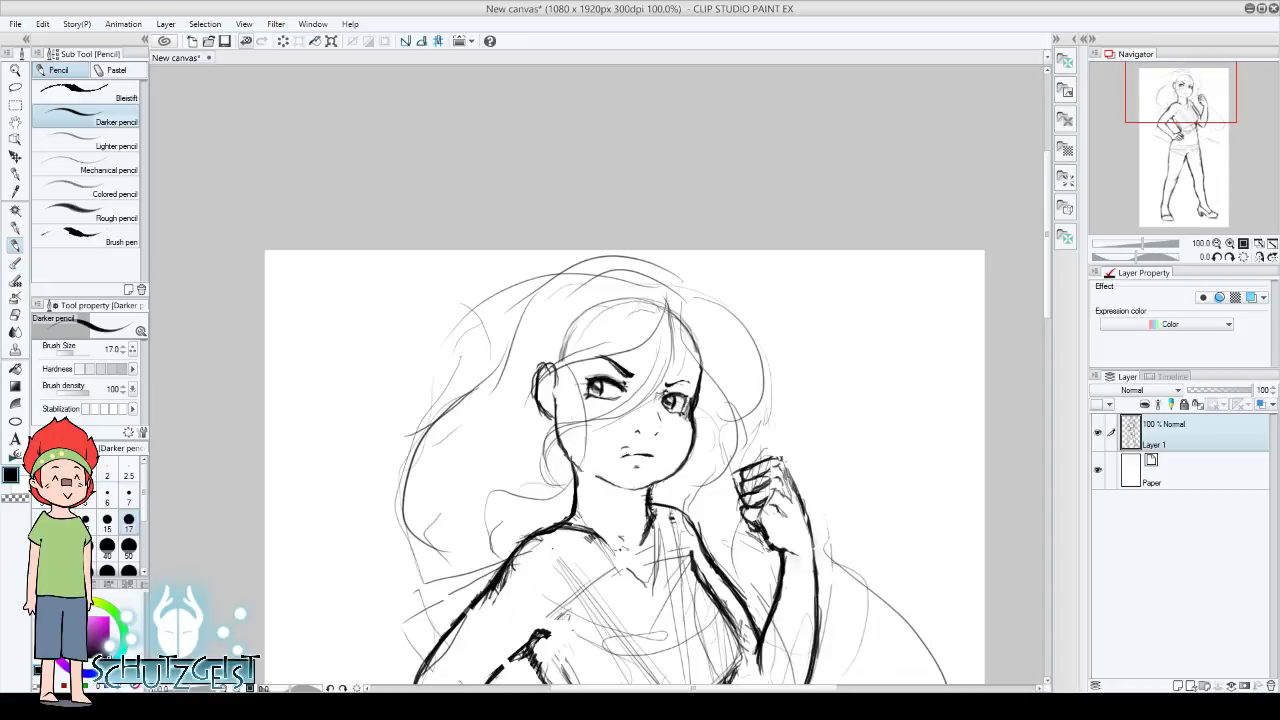
left_click(246, 41)
left_click_drag(616, 458, 626, 456)
Mirror the canvas view horizontally so the raised fist appears on the left
left_click(1271, 257)
left_click(1258, 257)
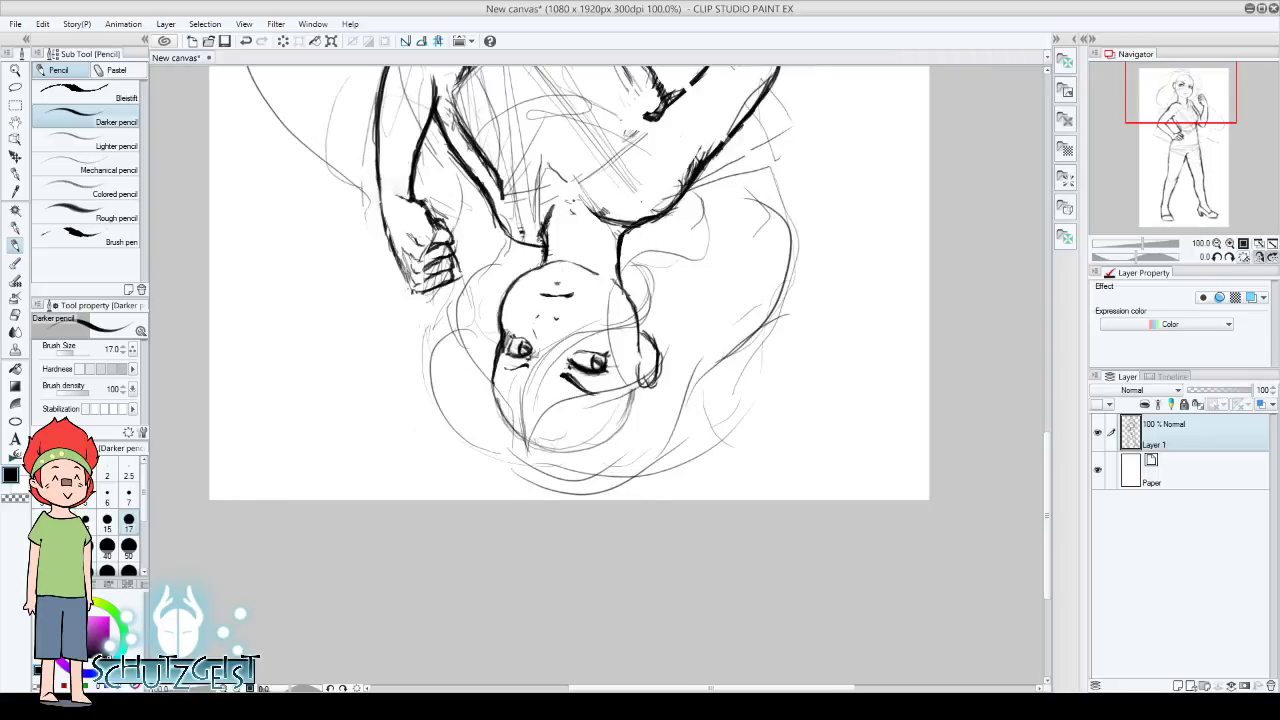
left_click(1271, 257)
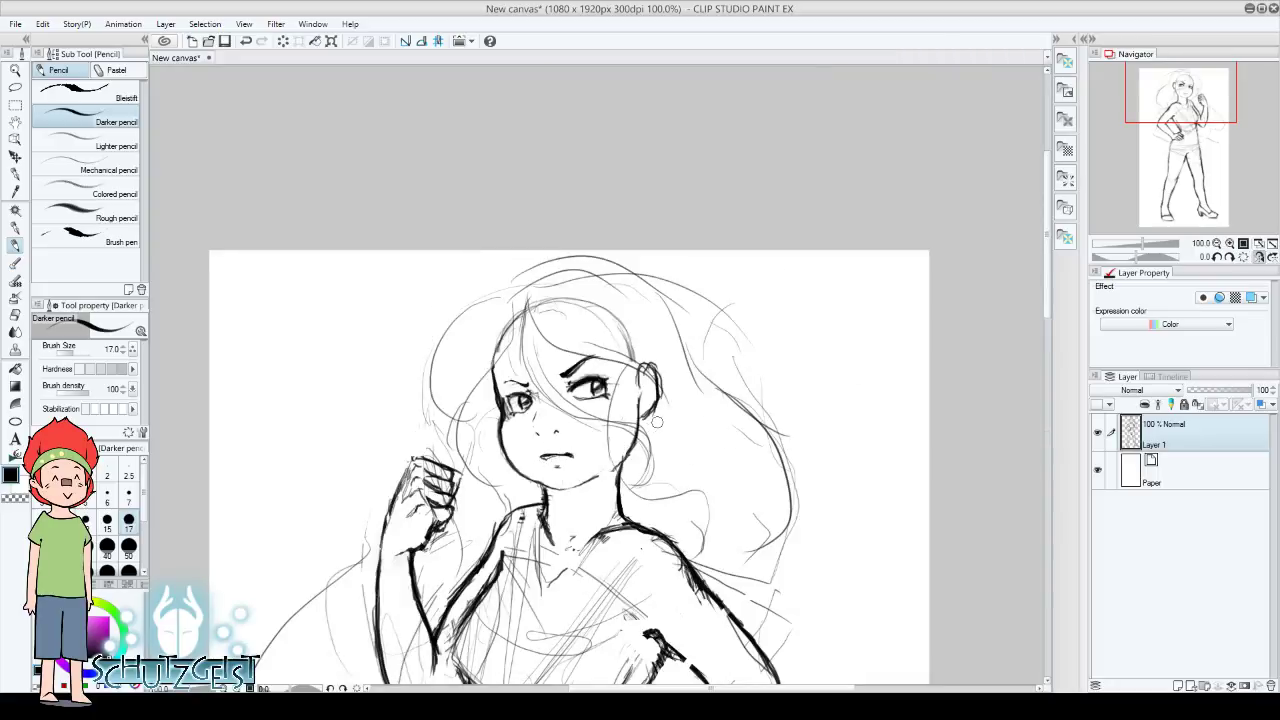
Refine the left hair, left side of the face and jaw line with darker strokes
key("ctrl+z")
left_click_drag(520, 302, 453, 434)
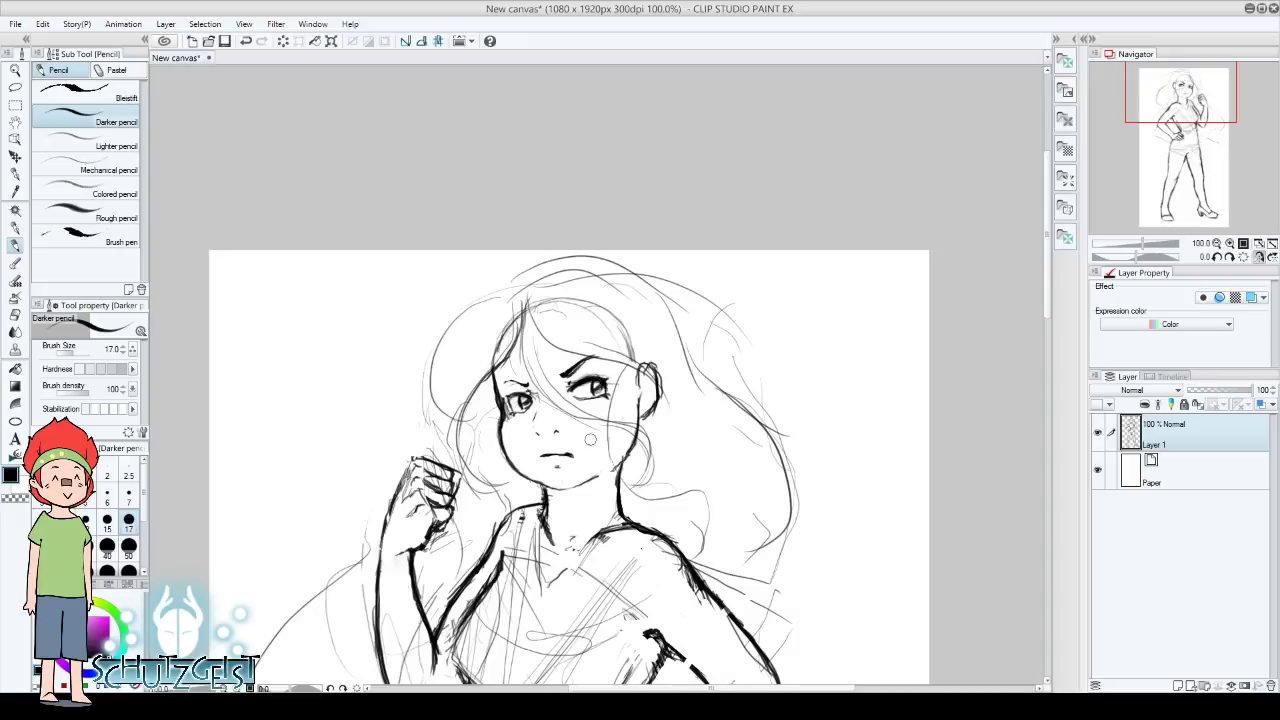
left_click_drag(490, 373, 492, 489)
left_click(246, 41)
left_click_drag(496, 363, 495, 380)
left_click_drag(496, 470, 533, 490)
Darken the neck, outline the ear and add hair strands over the forehead
left_click_drag(618, 492, 646, 530)
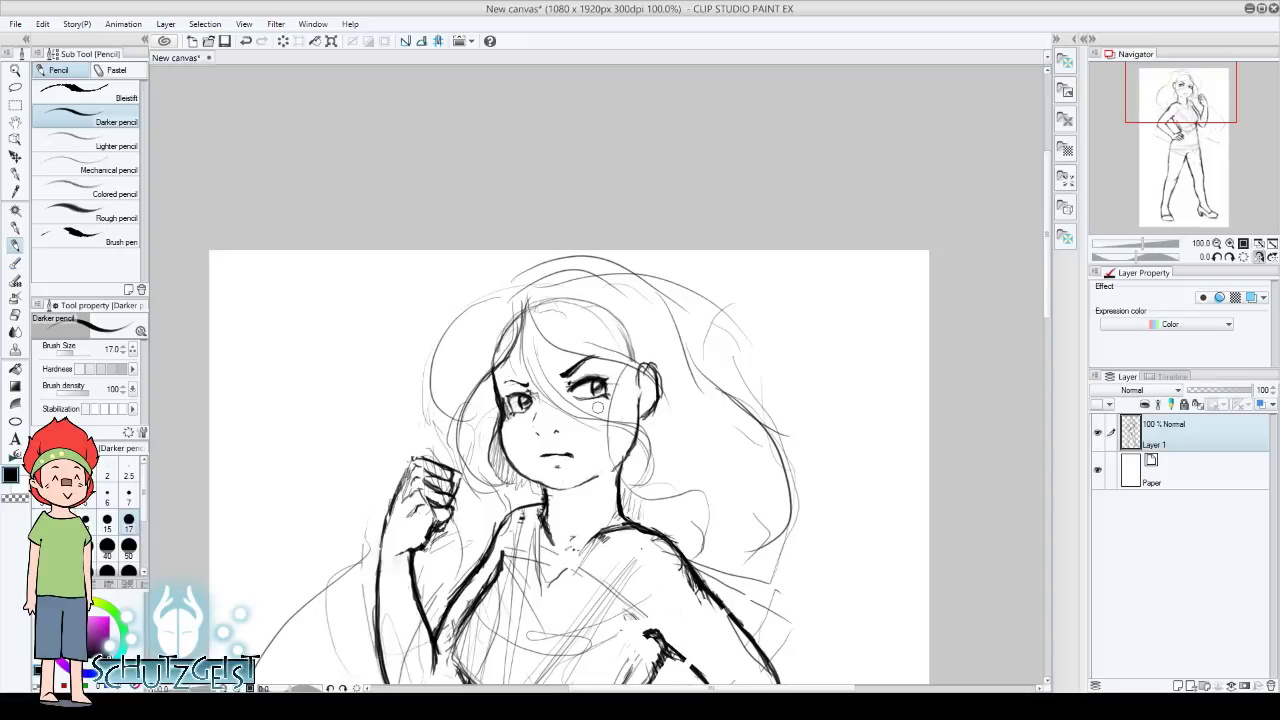
left_click_drag(628, 360, 624, 490)
left_click_drag(640, 444, 622, 502)
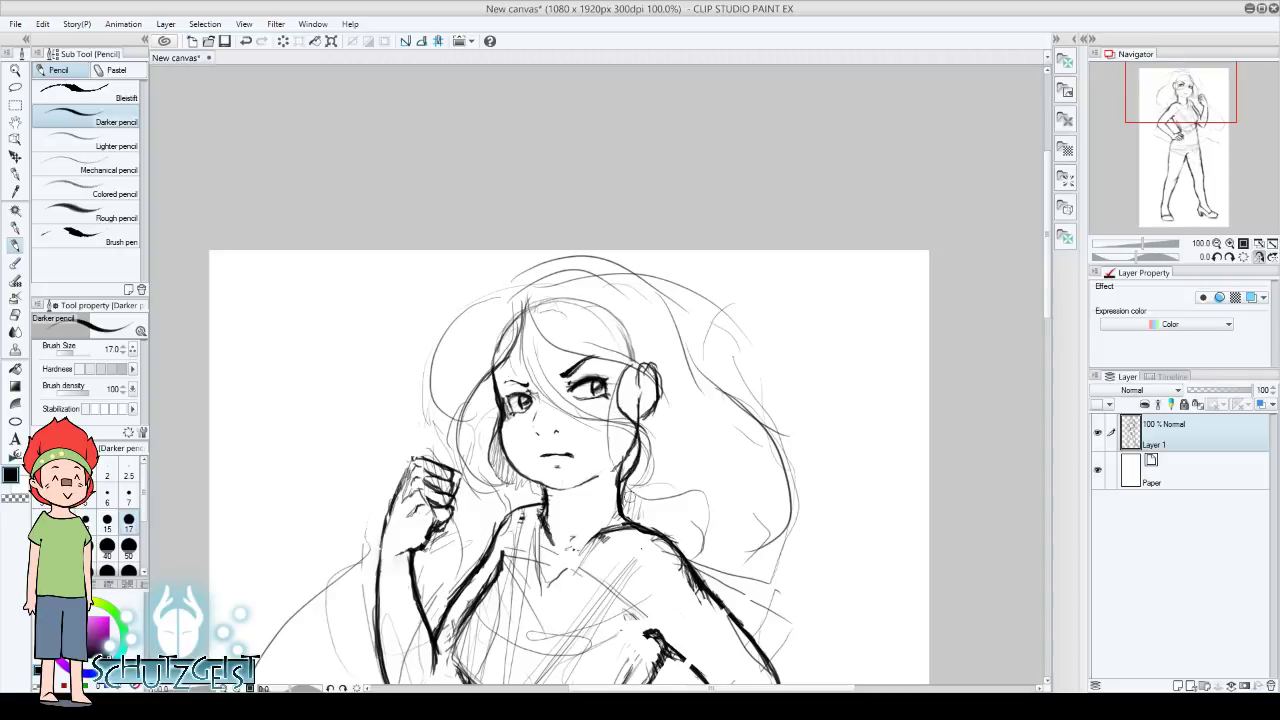
left_click_drag(654, 408, 648, 420)
left_click_drag(540, 326, 546, 388)
mouse_move(526, 305)
left_mouse_down()
mouse_move(538, 386)
mouse_move(560, 410)
left_mouse_up()
mouse_move(542, 354)
left_mouse_down()
mouse_move(558, 400)
mouse_move(634, 430)
mouse_move(646, 458)
left_mouse_up()
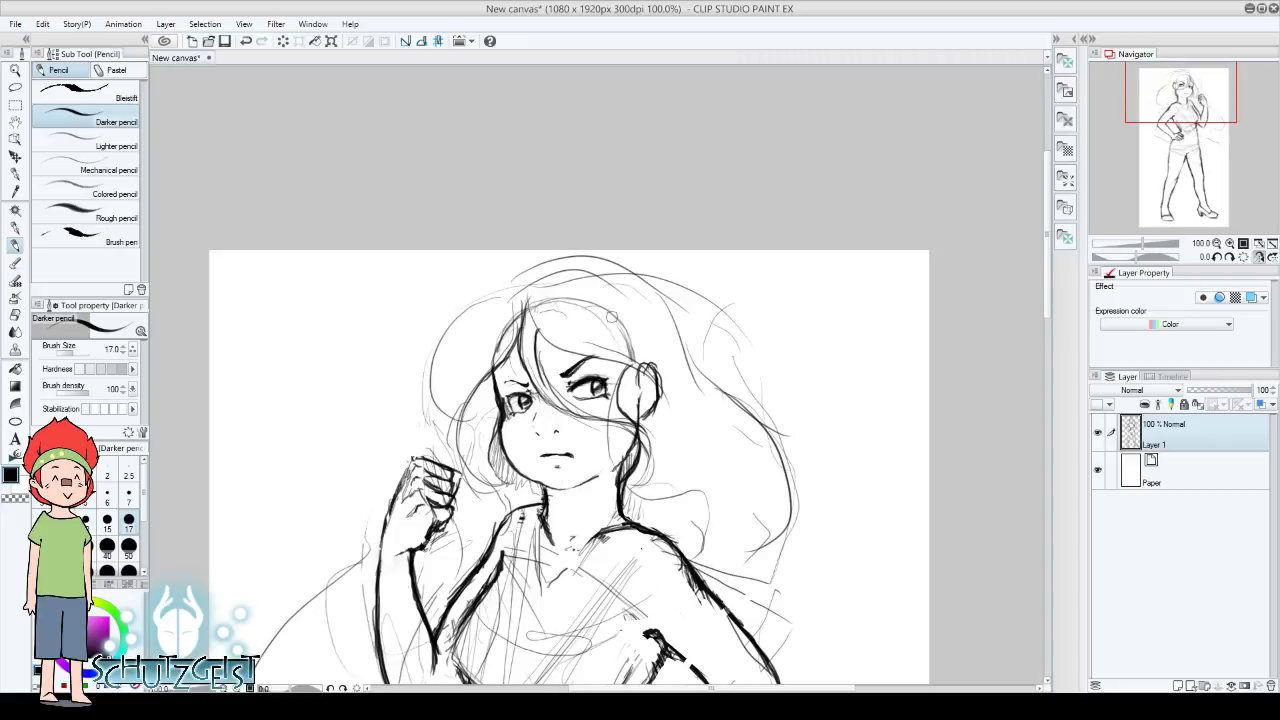
Erase the headphone beside the right cheek and faint marks atop the head
key("e")
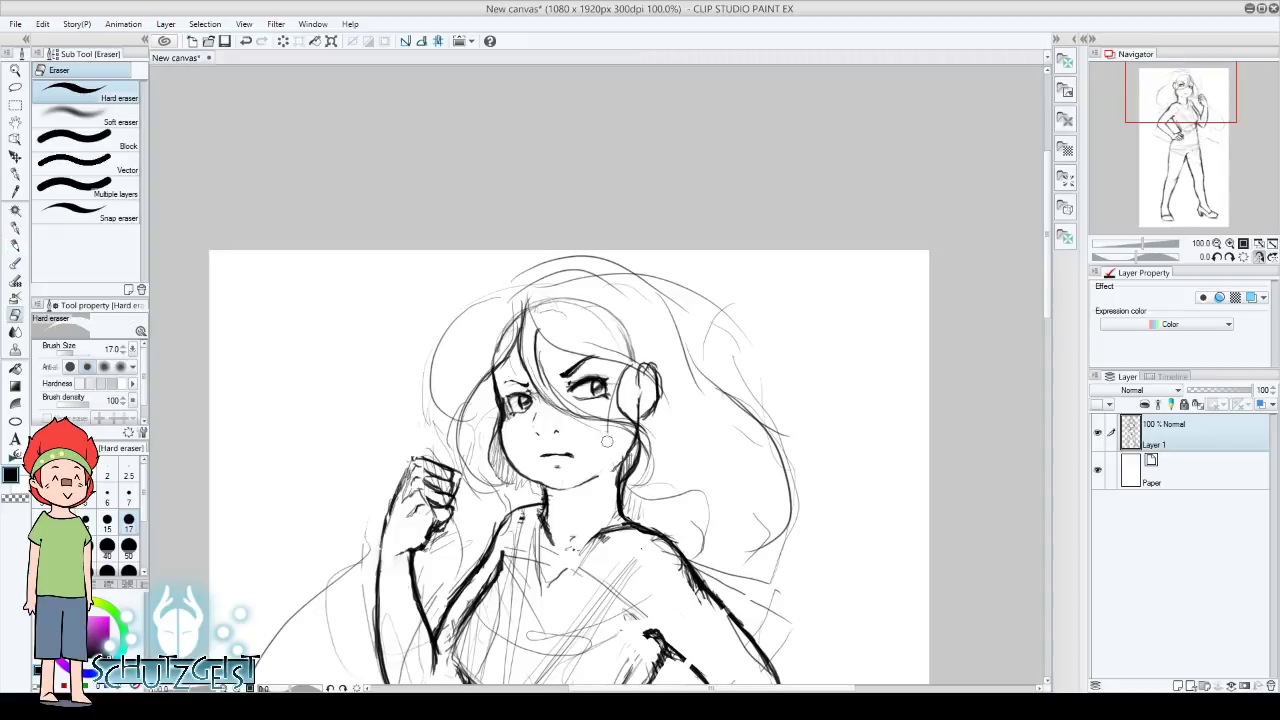
left_click_drag(609, 410, 609, 405)
mouse_move(595, 316)
left_mouse_down()
mouse_move(530, 312)
mouse_move(526, 326)
mouse_move(566, 311)
left_mouse_up()
mouse_move(634, 376)
left_mouse_down()
mouse_move(648, 358)
mouse_move(666, 405)
left_mouse_up()
Rework the hair strand right of the face and the hair line above the right eye
key("p")
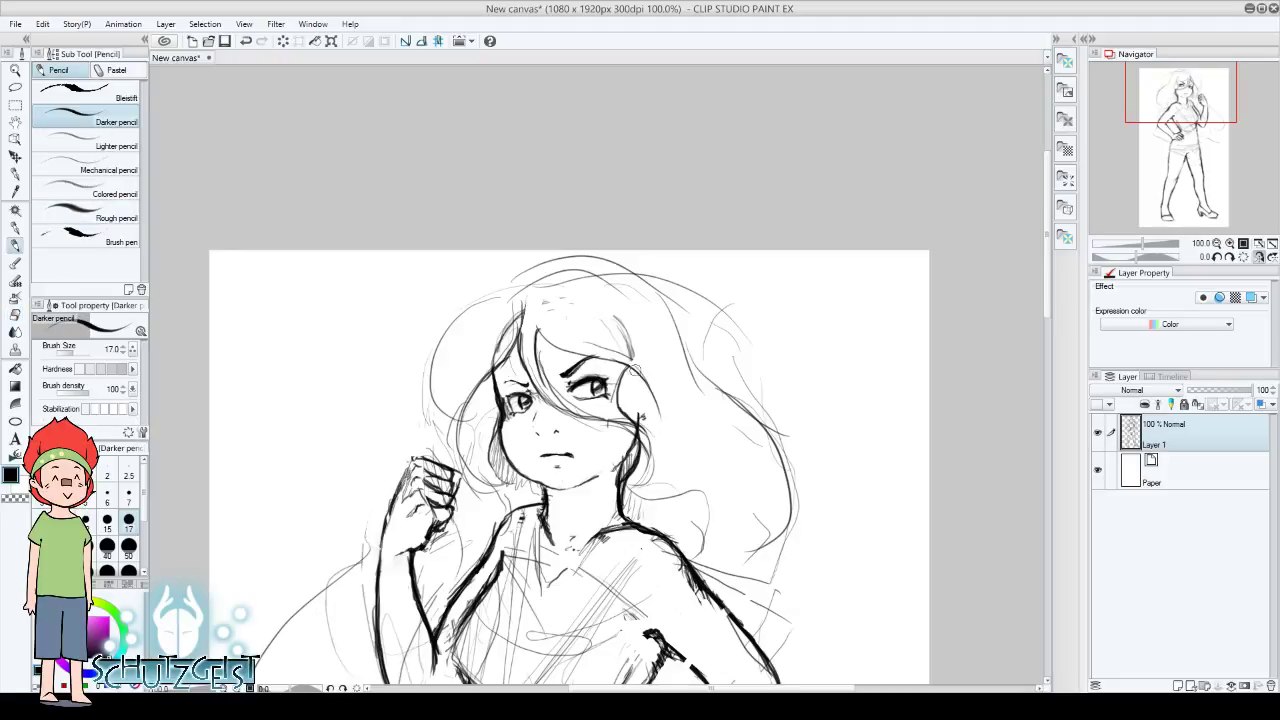
left_click_drag(615, 316, 630, 378)
key("e")
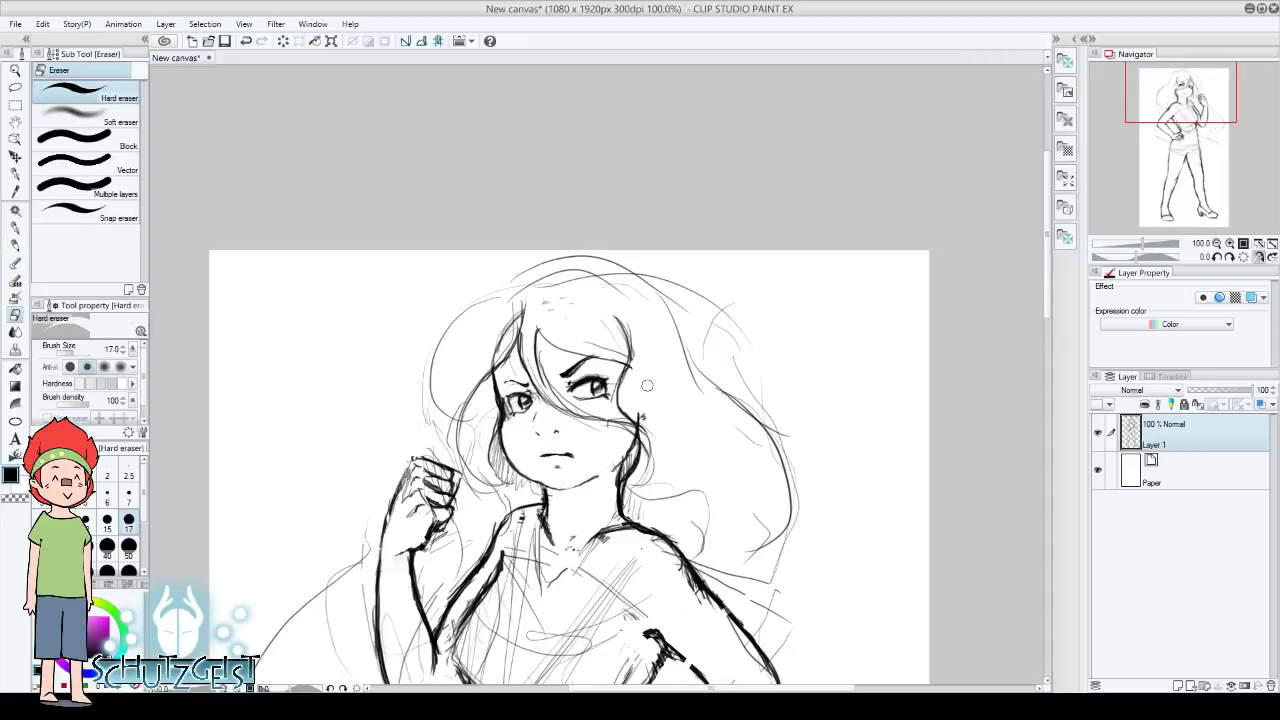
left_click_drag(647, 385, 629, 359)
key("p")
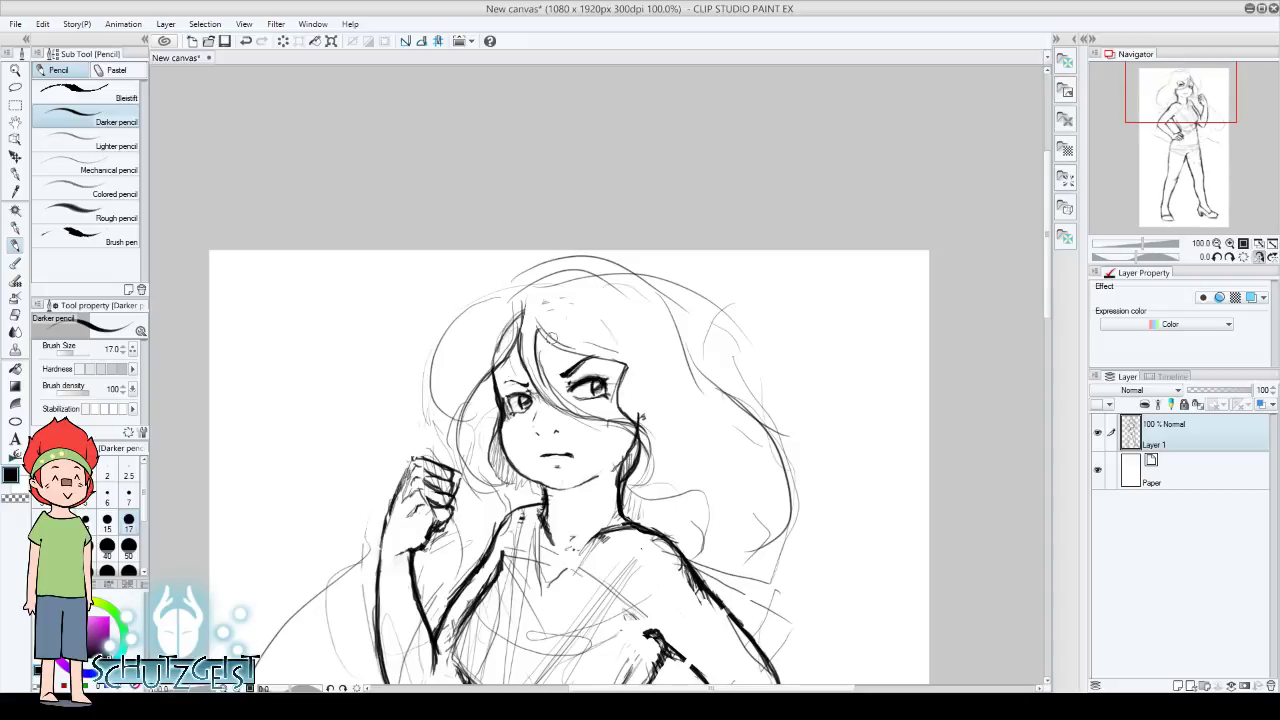
mouse_move(550, 372)
left_mouse_down()
mouse_move(634, 379)
mouse_move(648, 410)
mouse_move(634, 484)
left_mouse_up()
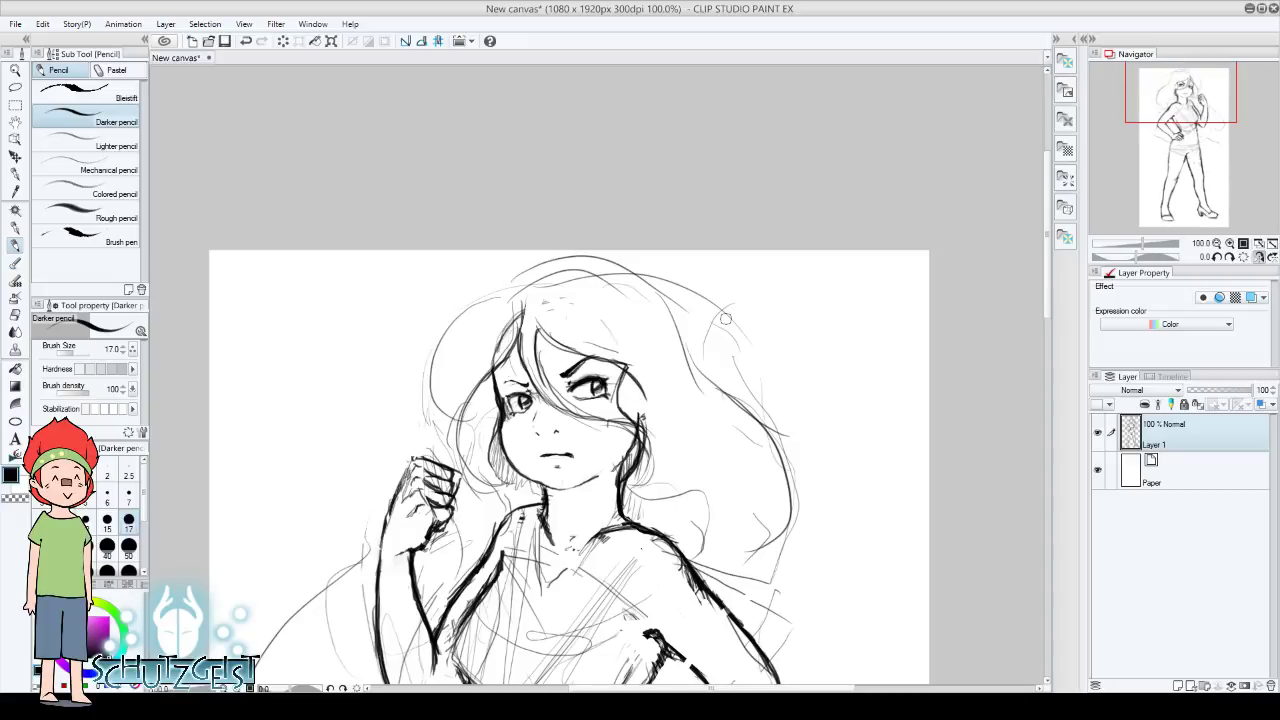
key("e")
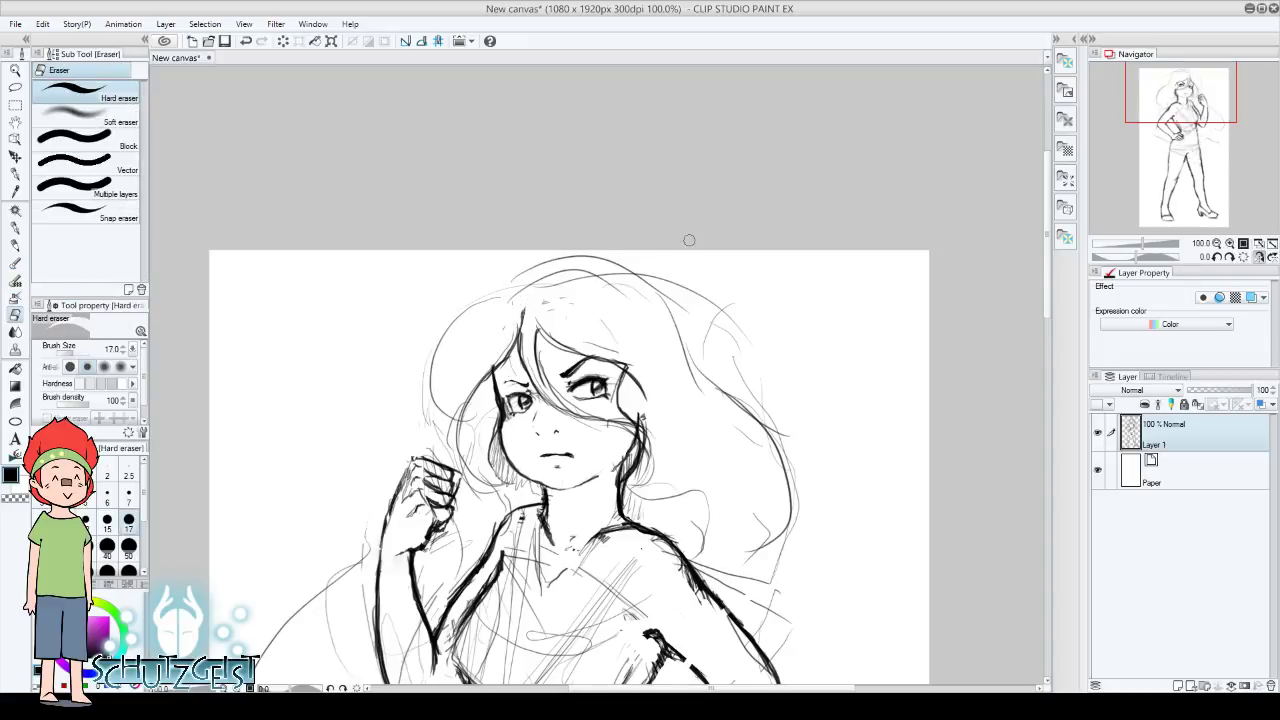
left_click(1217, 243)
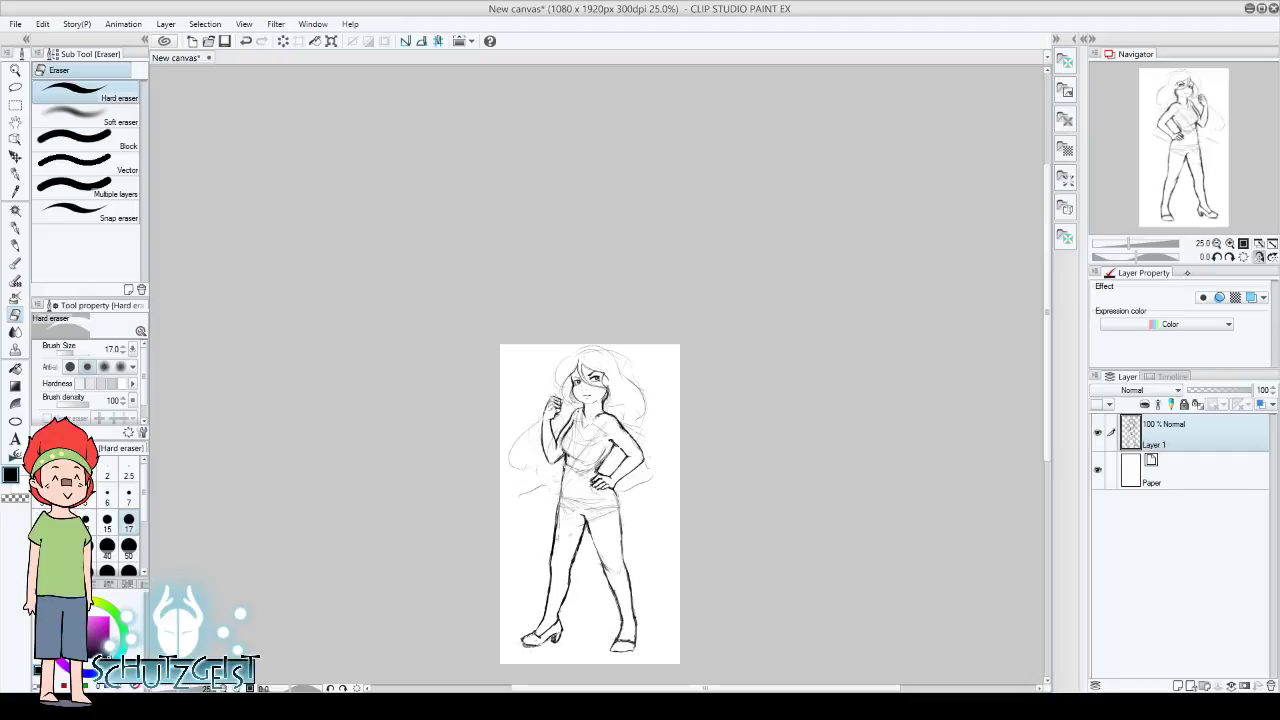
At 50% zoom, sketch flowing hair strands on both sides and darken the hair edge above the fist
left_click(1230, 243)
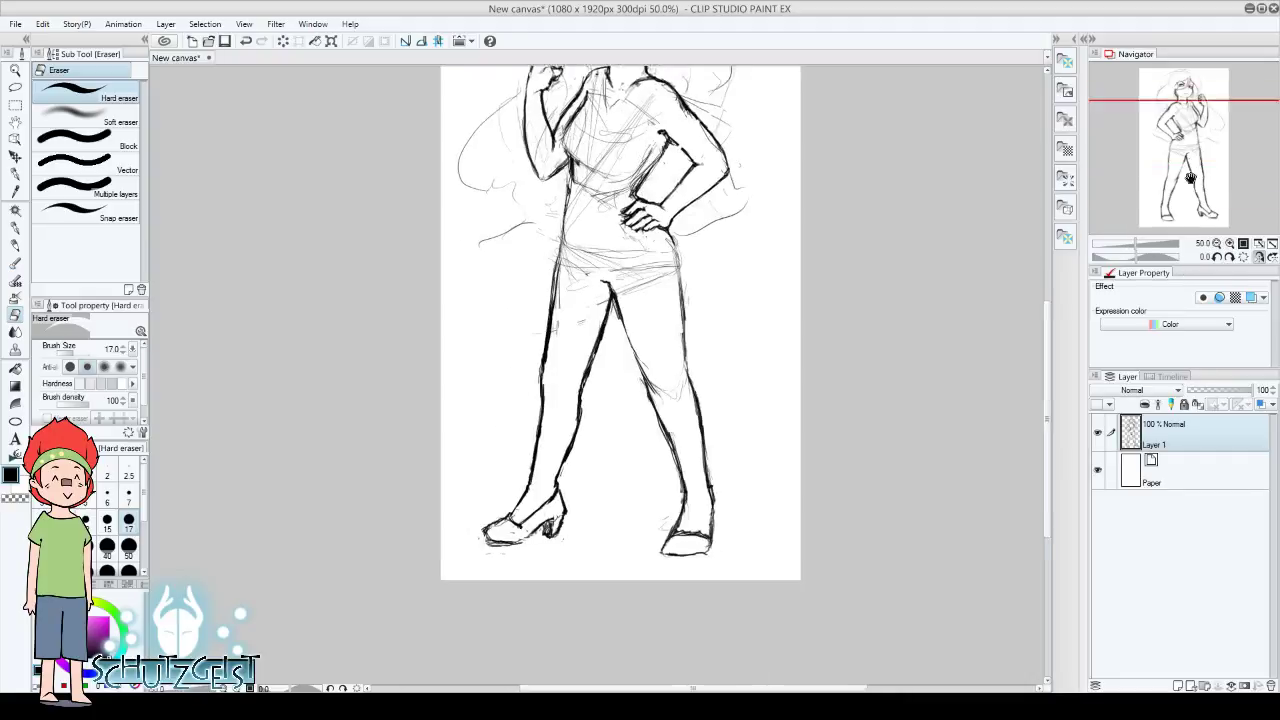
left_click(1183, 137)
mouse_move(1183, 137)
left_mouse_down()
mouse_move(1192, 161)
mouse_move(1152, 135)
left_mouse_up()
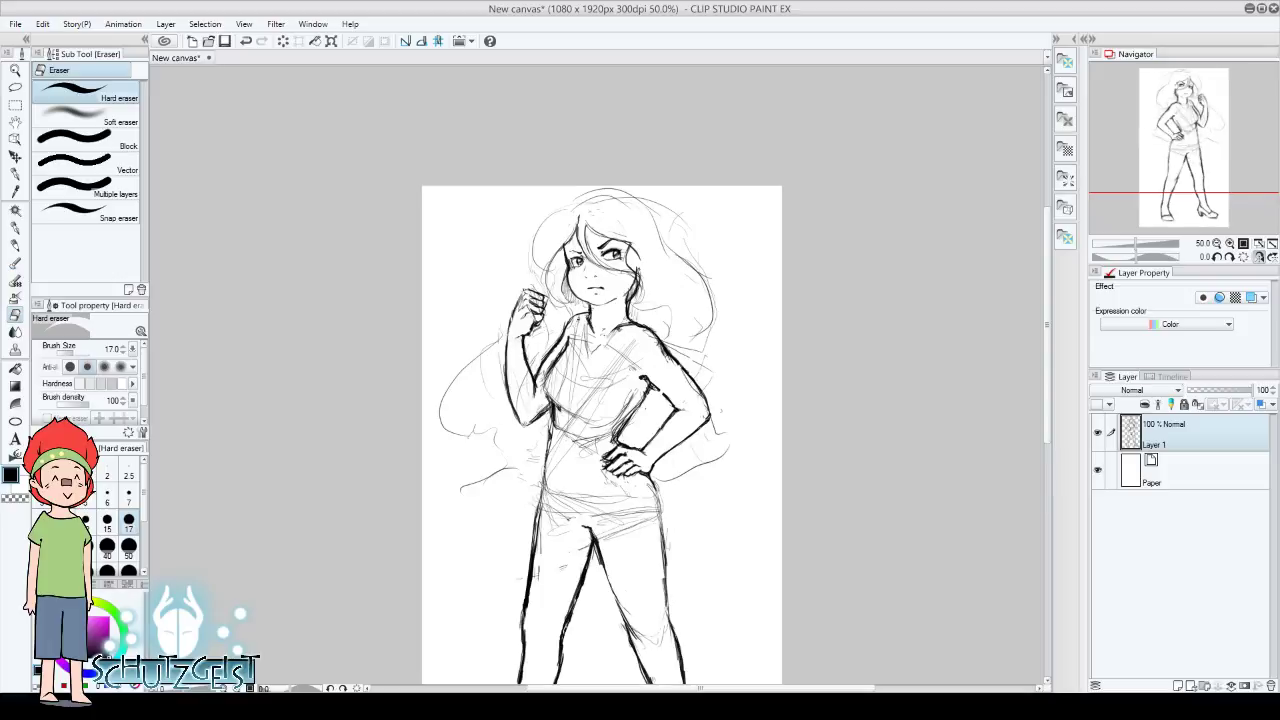
key("p")
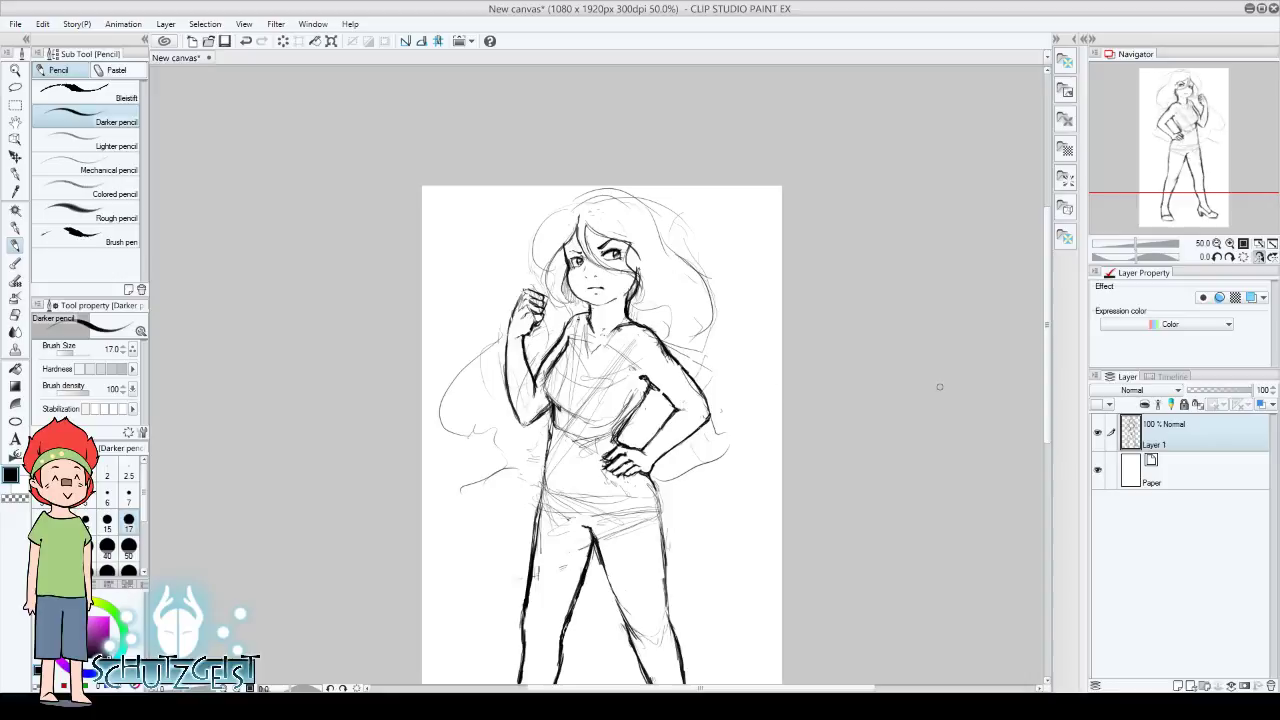
left_click_drag(1196, 152, 1197, 160)
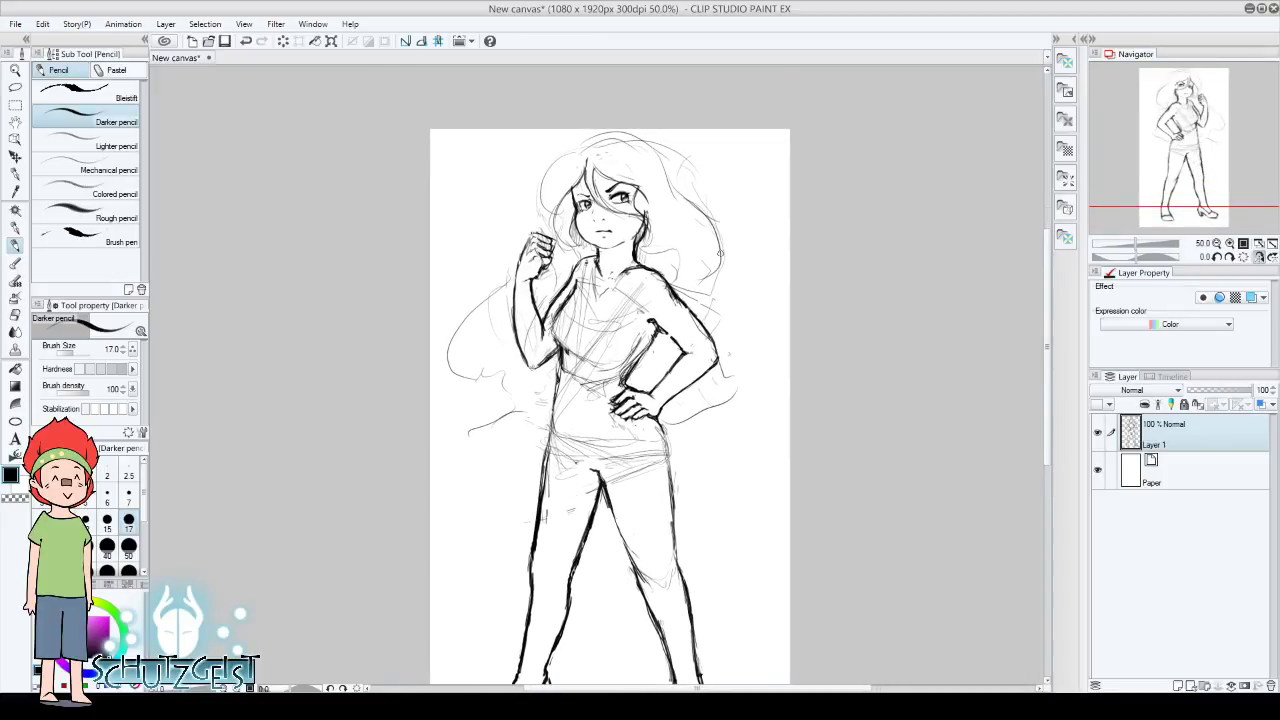
mouse_move(720, 253)
left_mouse_down()
mouse_move(712, 320)
mouse_move(746, 364)
mouse_move(736, 332)
mouse_move(758, 390)
mouse_move(730, 412)
left_mouse_up()
left_click_drag(748, 366, 670, 450)
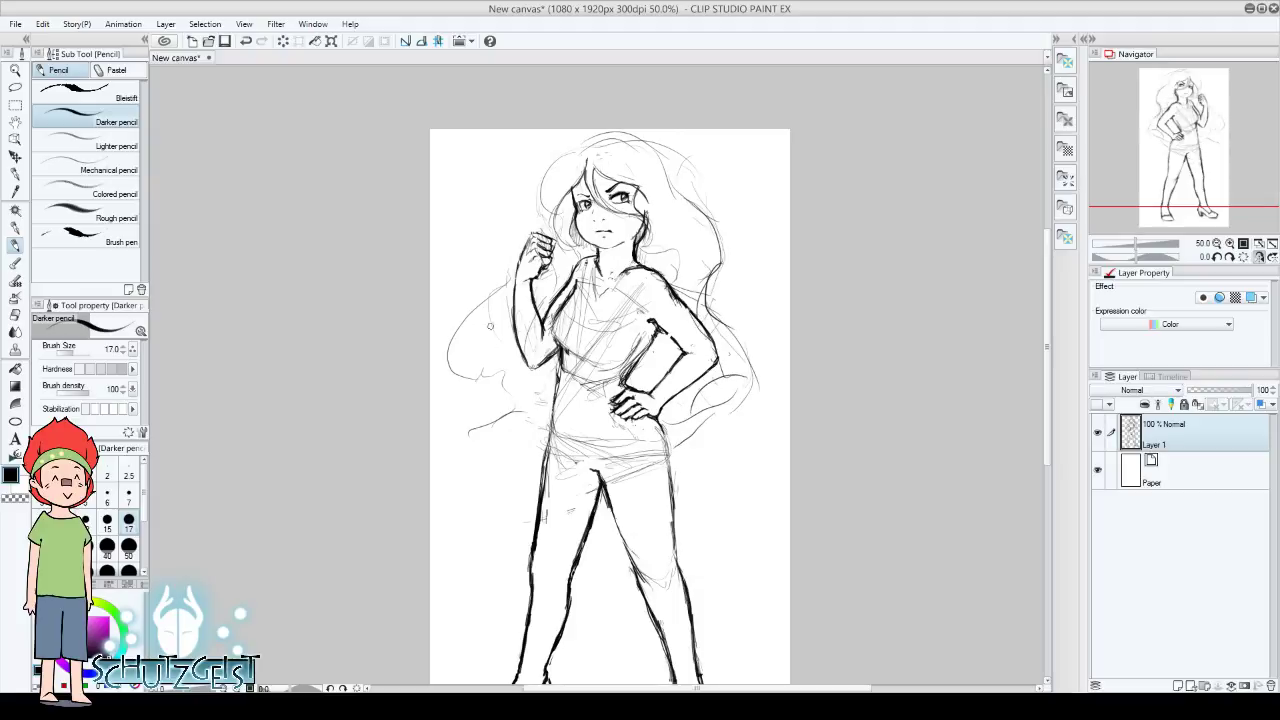
mouse_move(488, 314)
left_mouse_down()
mouse_move(484, 408)
mouse_move(516, 424)
left_mouse_up()
left_click_drag(530, 428, 530, 400)
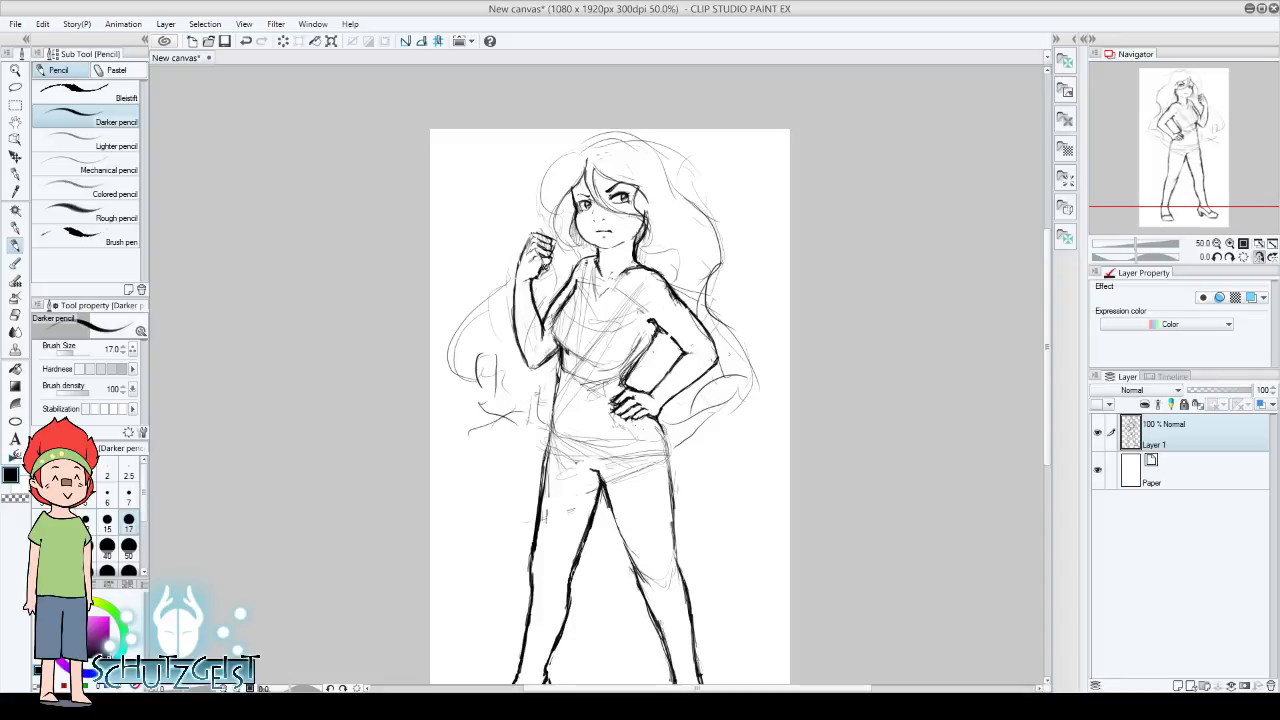
left_click_drag(544, 190, 548, 244)
left_click_drag(1189, 152, 1191, 148)
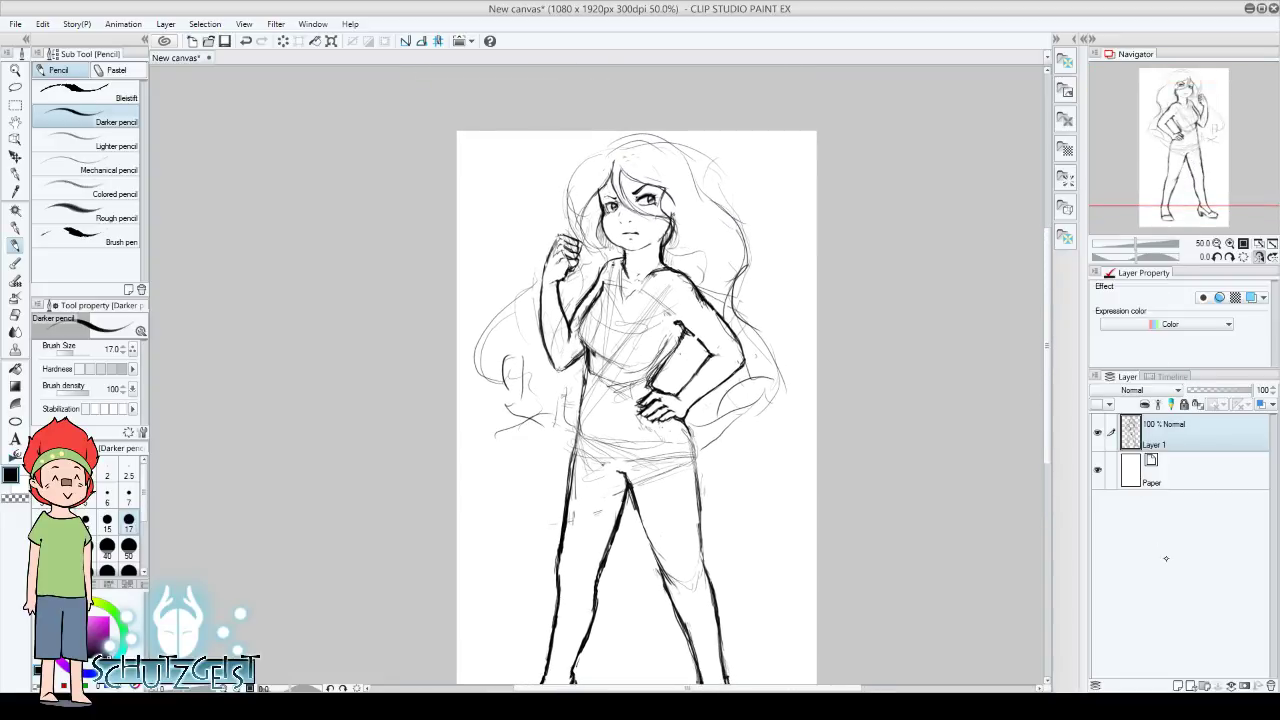
Add Layer 2 above the sketch and tint Layer 1 blue with Layer colour
left_click(1178, 686)
left_click(1203, 465)
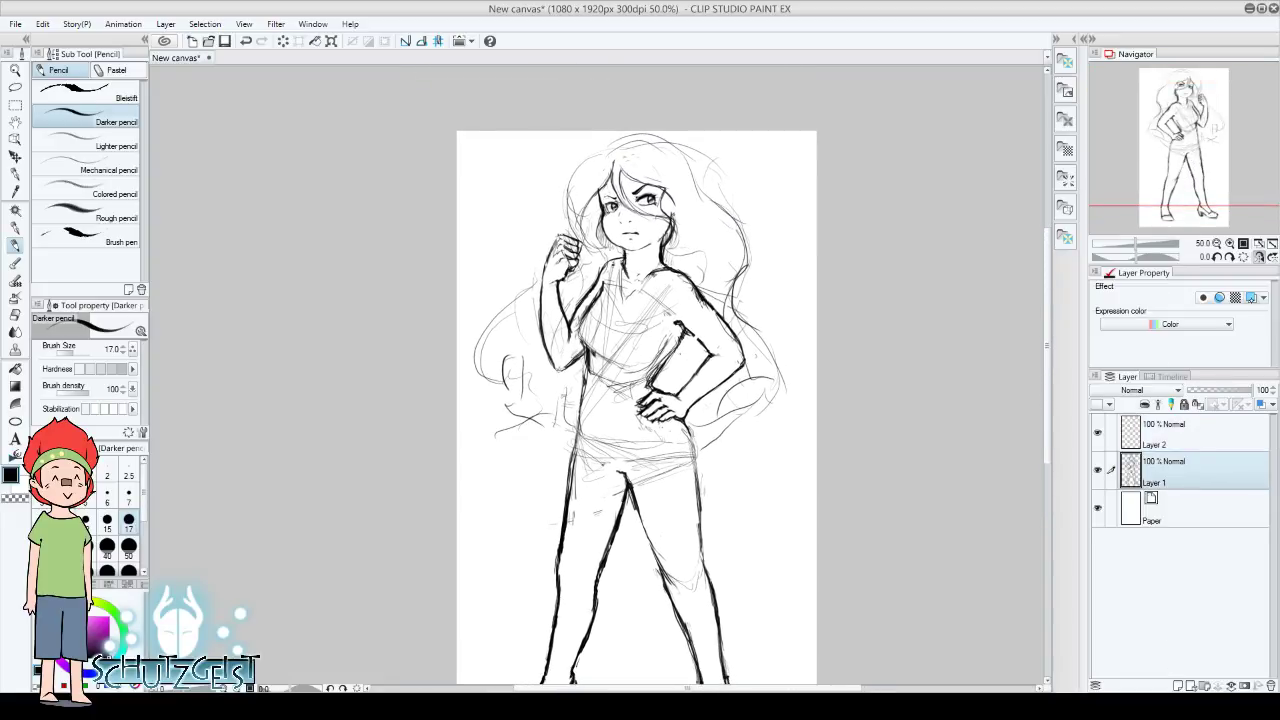
left_click(1251, 297)
left_click(1192, 437)
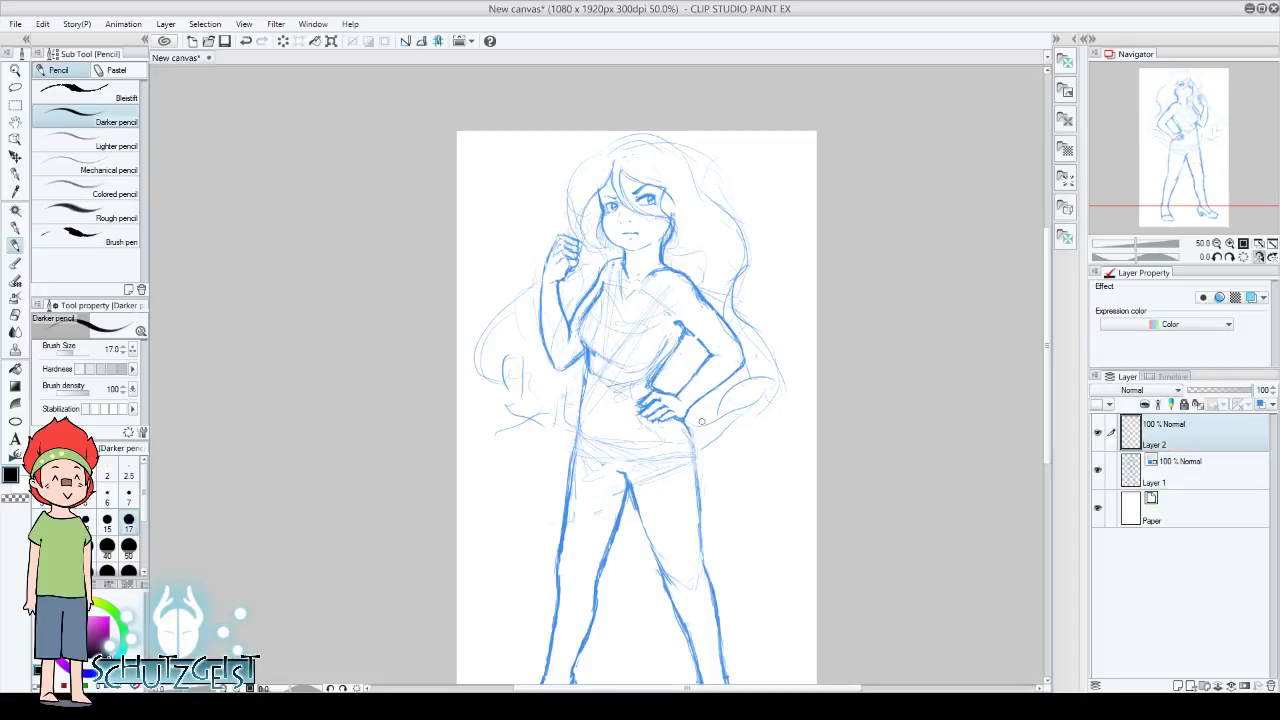
On Layer 2, draw the waistband and both leg openings of the briefs
mouse_move(626, 484)
left_mouse_down()
mouse_move(676, 440)
mouse_move(688, 452)
left_mouse_up()
mouse_move(573, 435)
left_mouse_down()
mouse_move(626, 487)
mouse_move(658, 446)
mouse_move(688, 436)
left_mouse_up()
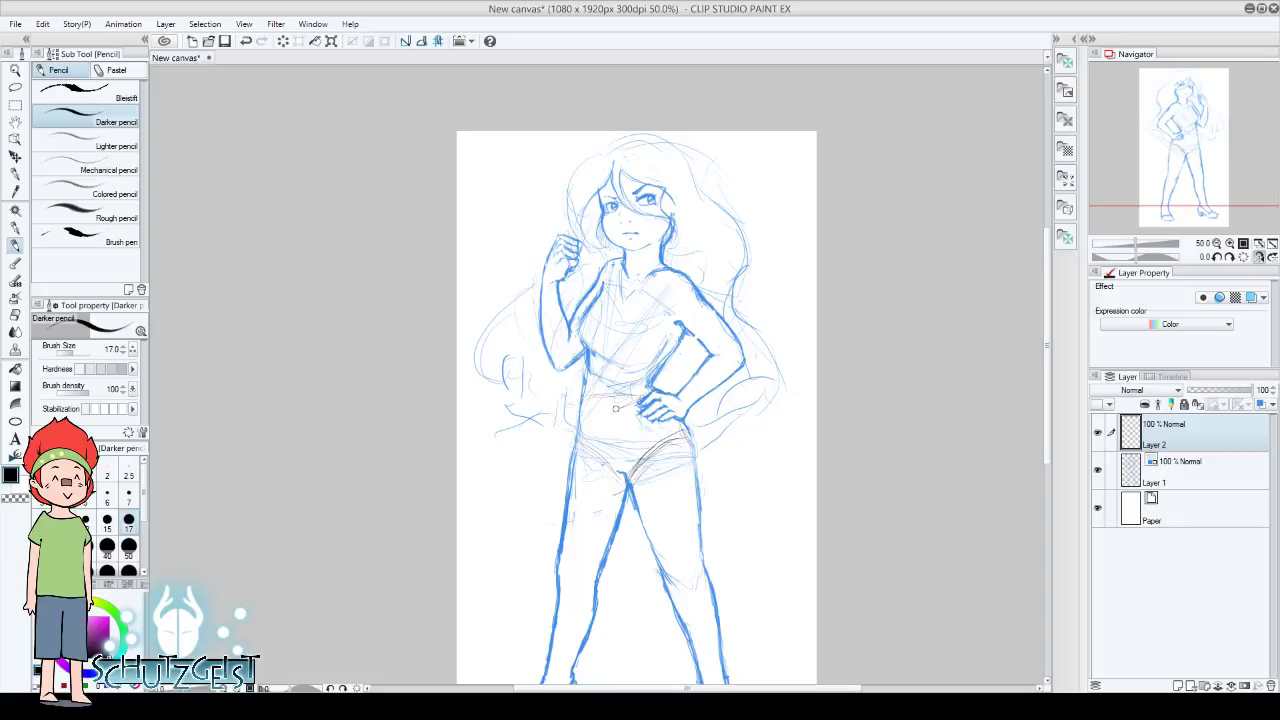
mouse_move(640, 402)
left_mouse_down()
mouse_move(585, 398)
mouse_move(600, 418)
mouse_move(582, 420)
mouse_move(575, 446)
mouse_move(584, 418)
left_mouse_up()
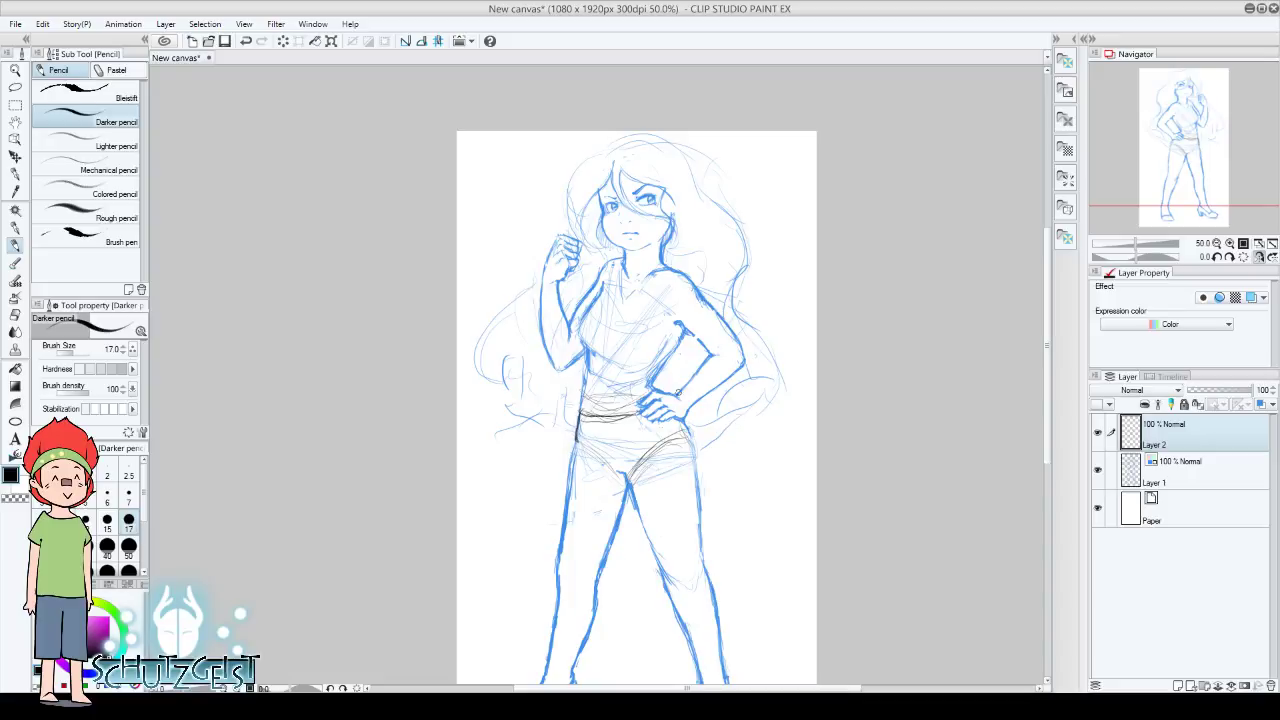
mouse_move(626, 480)
left_mouse_down()
mouse_move(694, 426)
mouse_move(684, 432)
left_mouse_up()
left_click_drag(576, 440, 612, 468)
left_click_drag(678, 440, 692, 436)
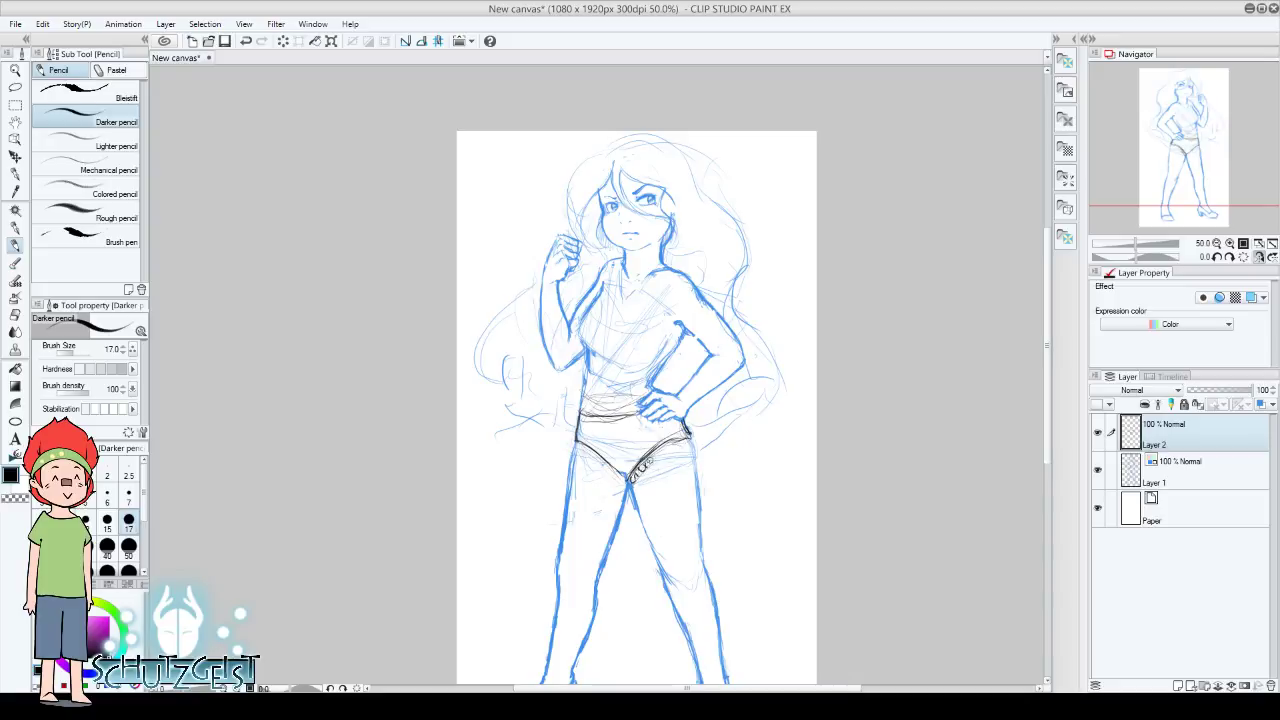
Add lace loops along the leg openings, then undo them to leave a plain outline
left_click_drag(652, 462, 698, 444)
left_click_drag(572, 440, 594, 452)
mouse_move(1164, 147)
left_mouse_down()
mouse_move(1172, 155)
mouse_move(1182, 112)
left_mouse_up()
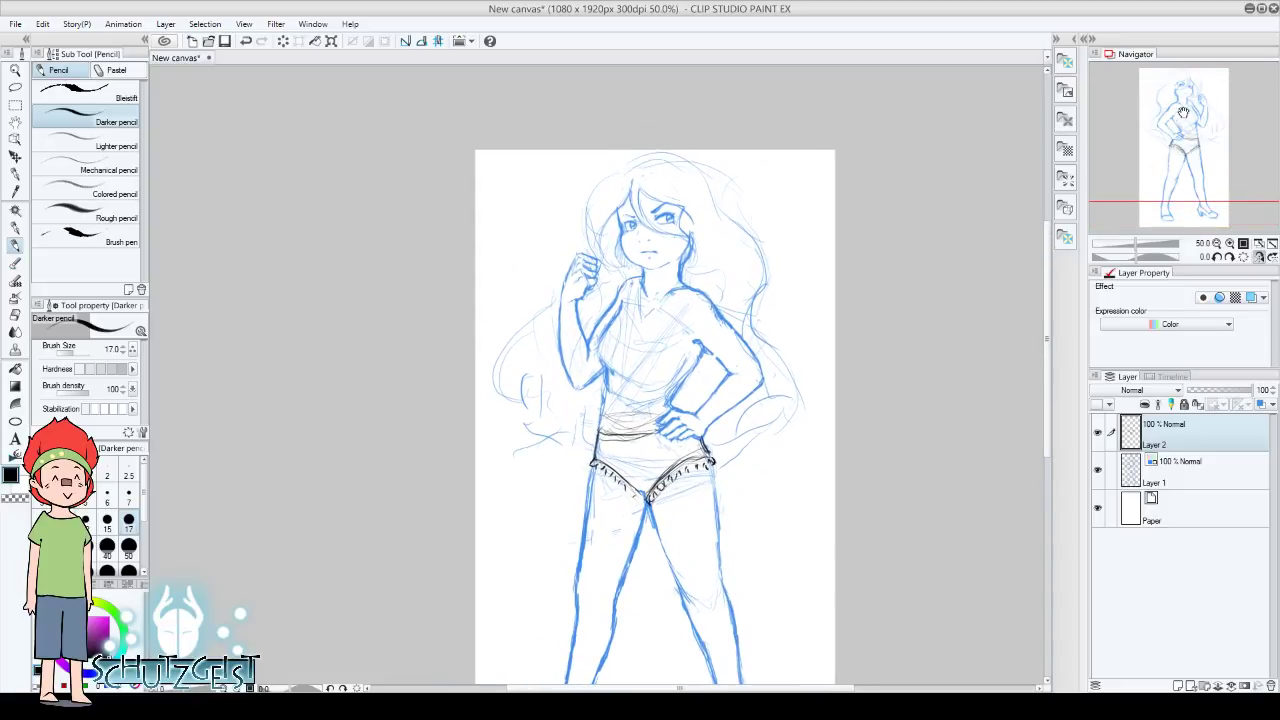
left_click(246, 41)
left_click(246, 41)
left_click(246, 41)
left_click(246, 41)
left_click(261, 41)
left_click_drag(1190, 167, 1188, 167)
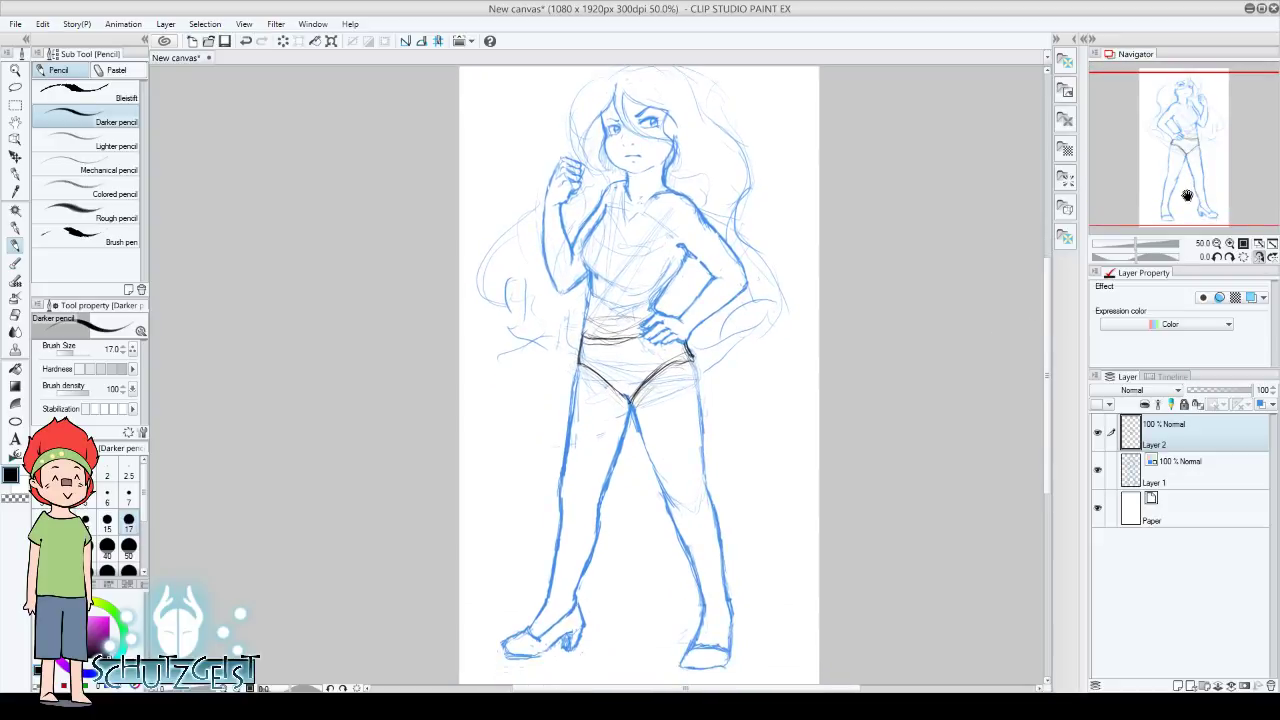
Erase faint lines above the waistband and draw a dark line along the left torso
left_click(15, 315)
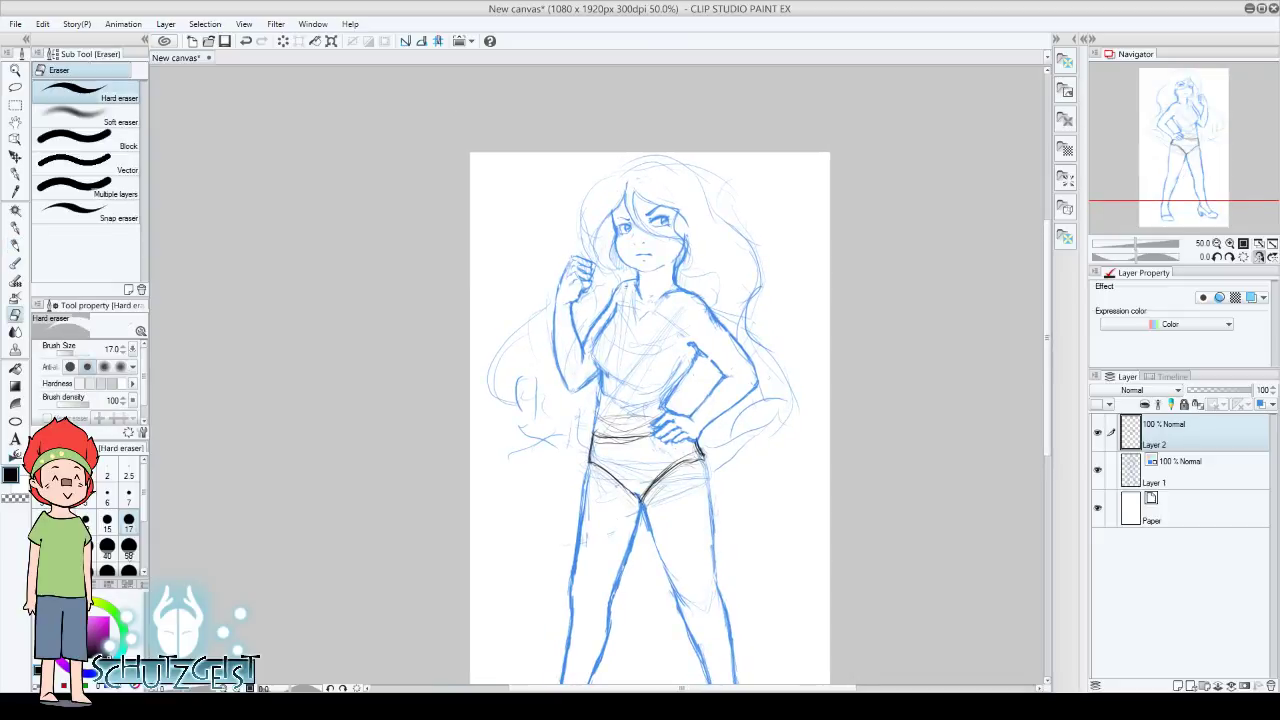
mouse_move(602, 438)
left_mouse_down()
mouse_move(648, 434)
mouse_move(678, 405)
left_mouse_up()
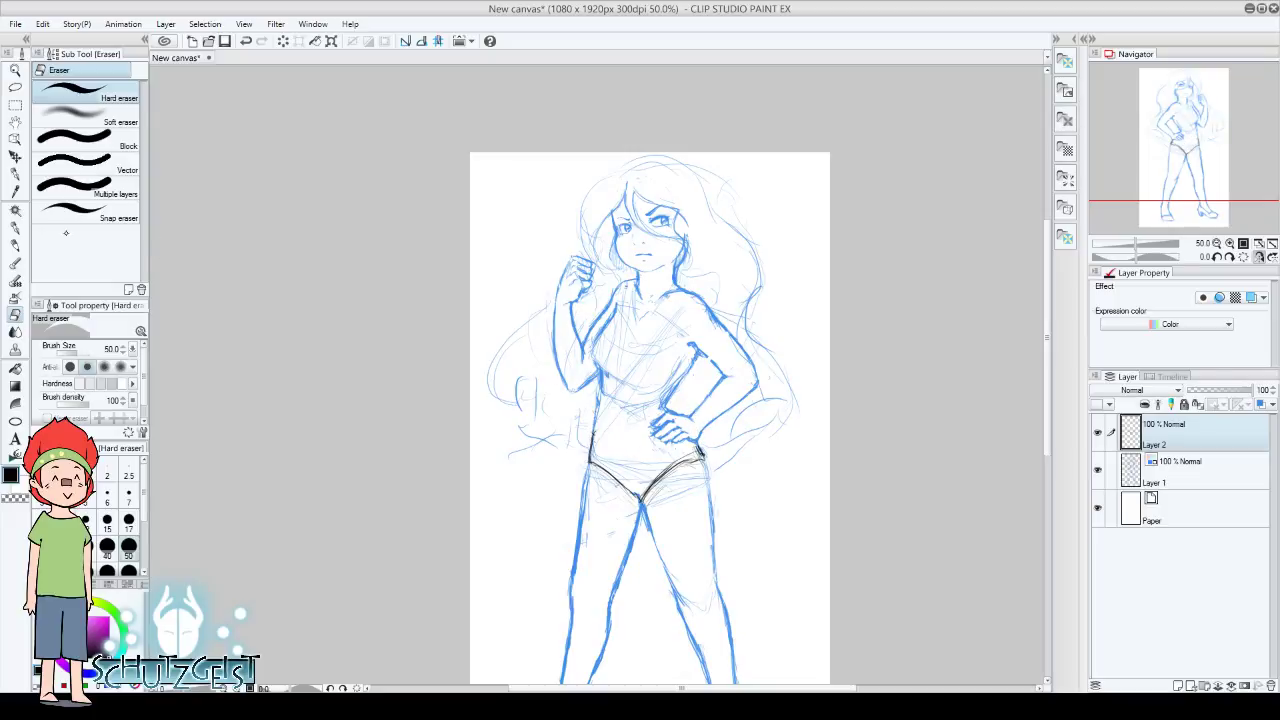
left_click(15, 244)
left_click_drag(589, 454, 600, 379)
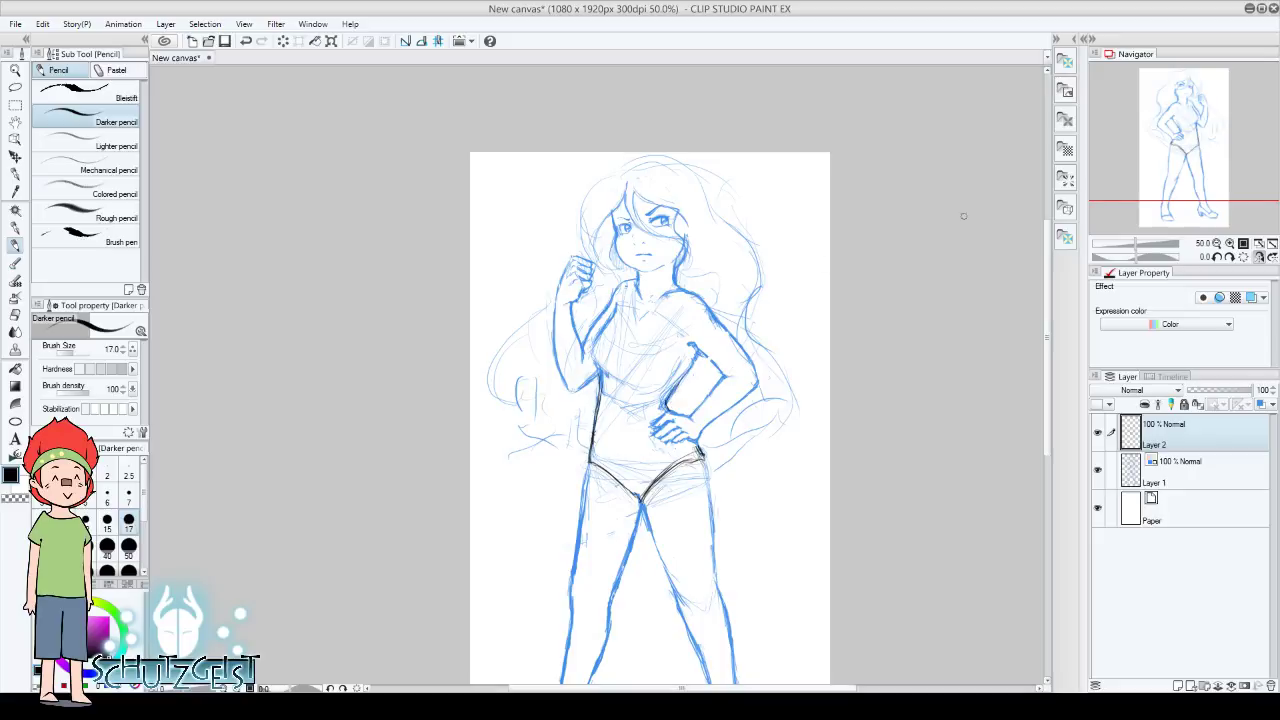
mouse_move(1235, 162)
left_mouse_down()
mouse_move(1209, 193)
mouse_move(1192, 143)
left_mouse_up()
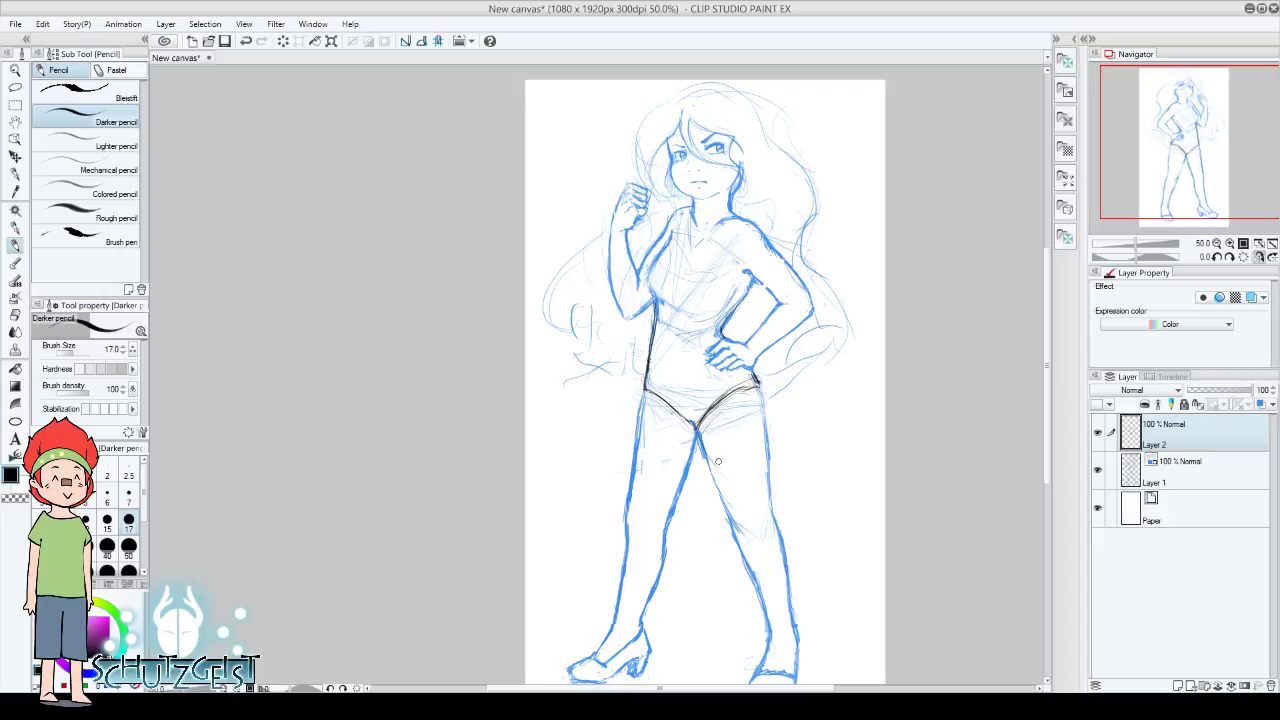
Darken the thigh lines and outer thigh contour, checking them in a mirrored view
mouse_move(706, 455)
left_mouse_down()
mouse_move(760, 462)
mouse_move(758, 390)
left_mouse_up()
left_click_drag(640, 456, 682, 450)
left_click(1258, 256)
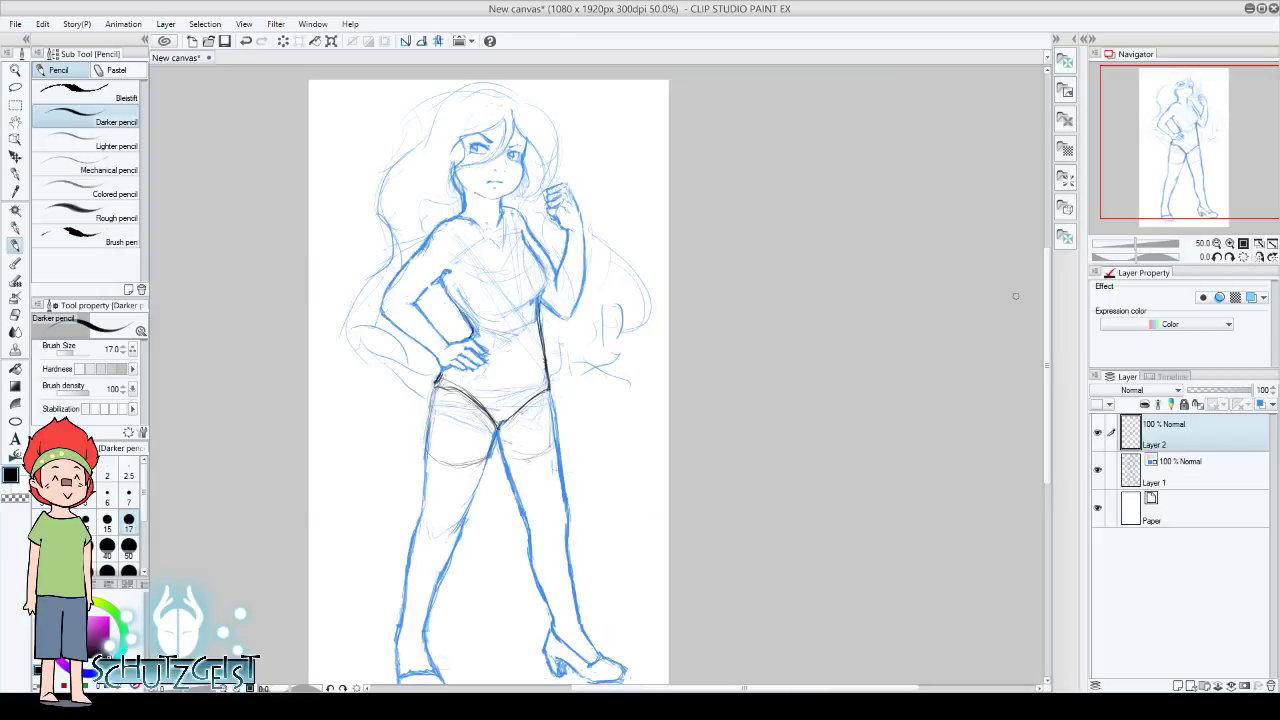
left_click_drag(500, 453, 555, 458)
mouse_move(548, 398)
left_mouse_down()
mouse_move(558, 448)
mouse_move(544, 468)
mouse_move(560, 462)
mouse_move(532, 400)
mouse_move(545, 404)
left_mouse_up()
left_click(15, 315)
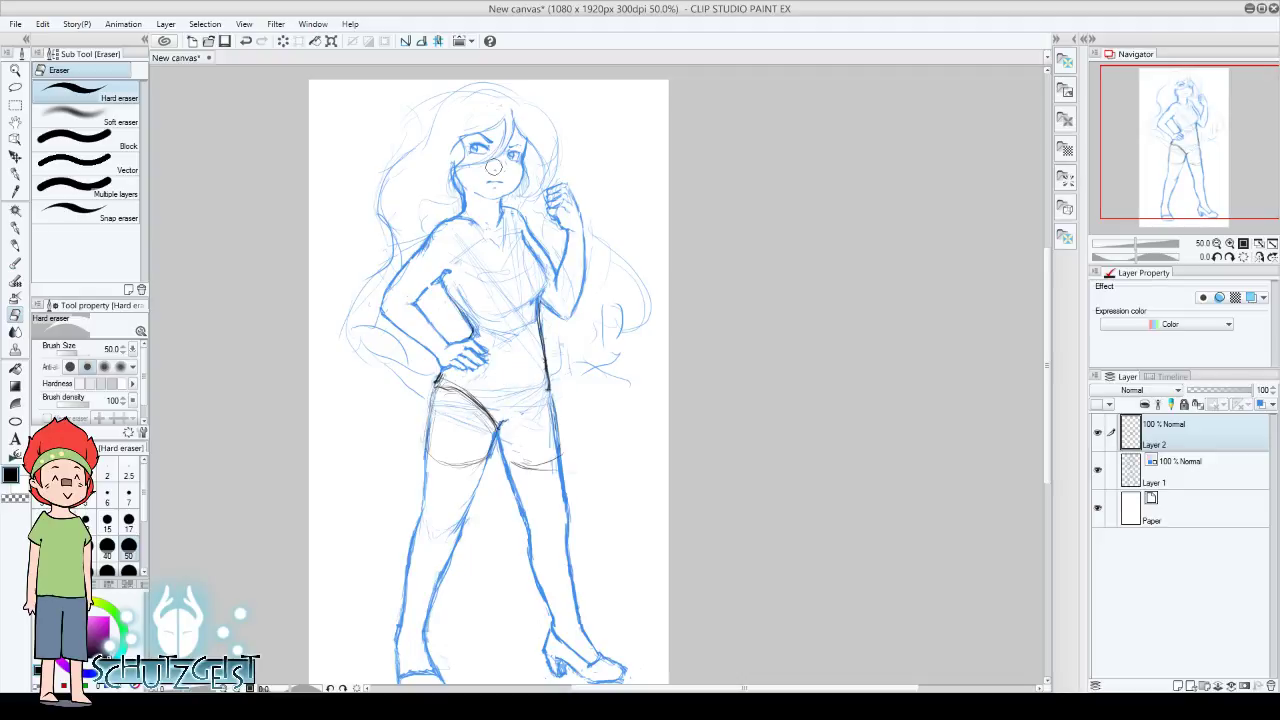
left_click(245, 41)
left_click(1259, 257)
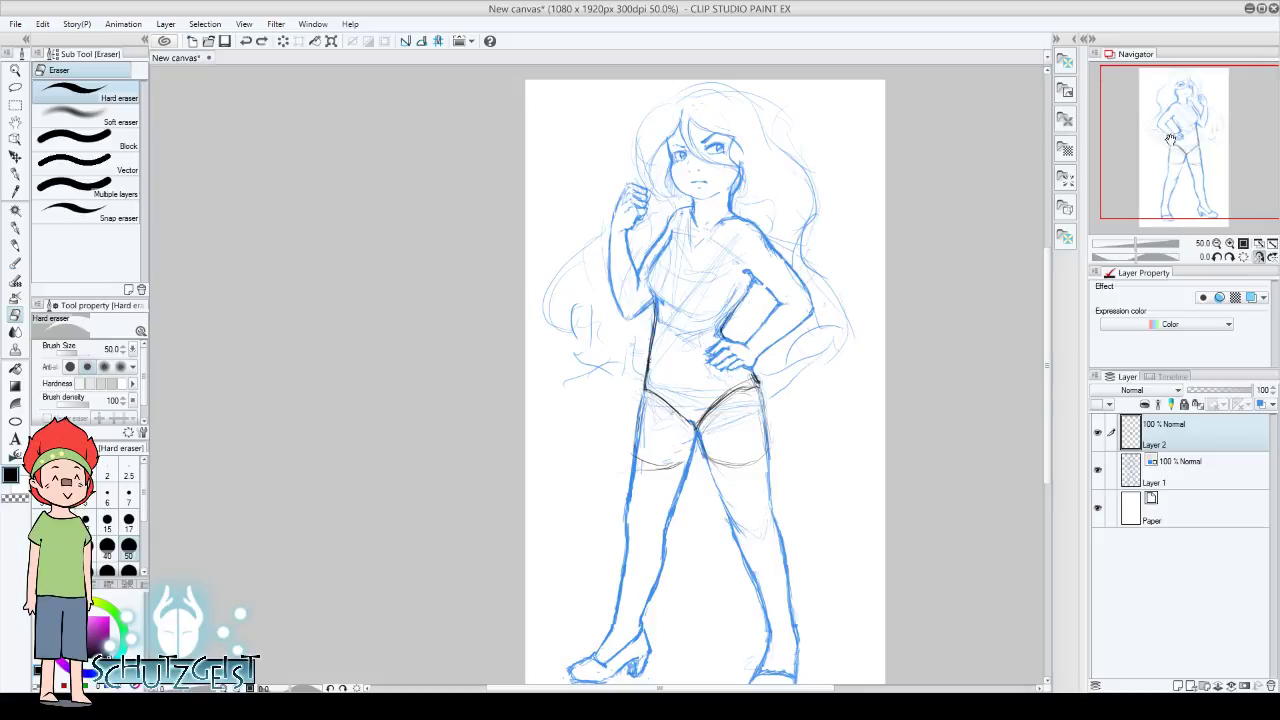
mouse_move(1170, 139)
left_mouse_down()
mouse_move(1195, 127)
mouse_move(1180, 120)
left_mouse_up()
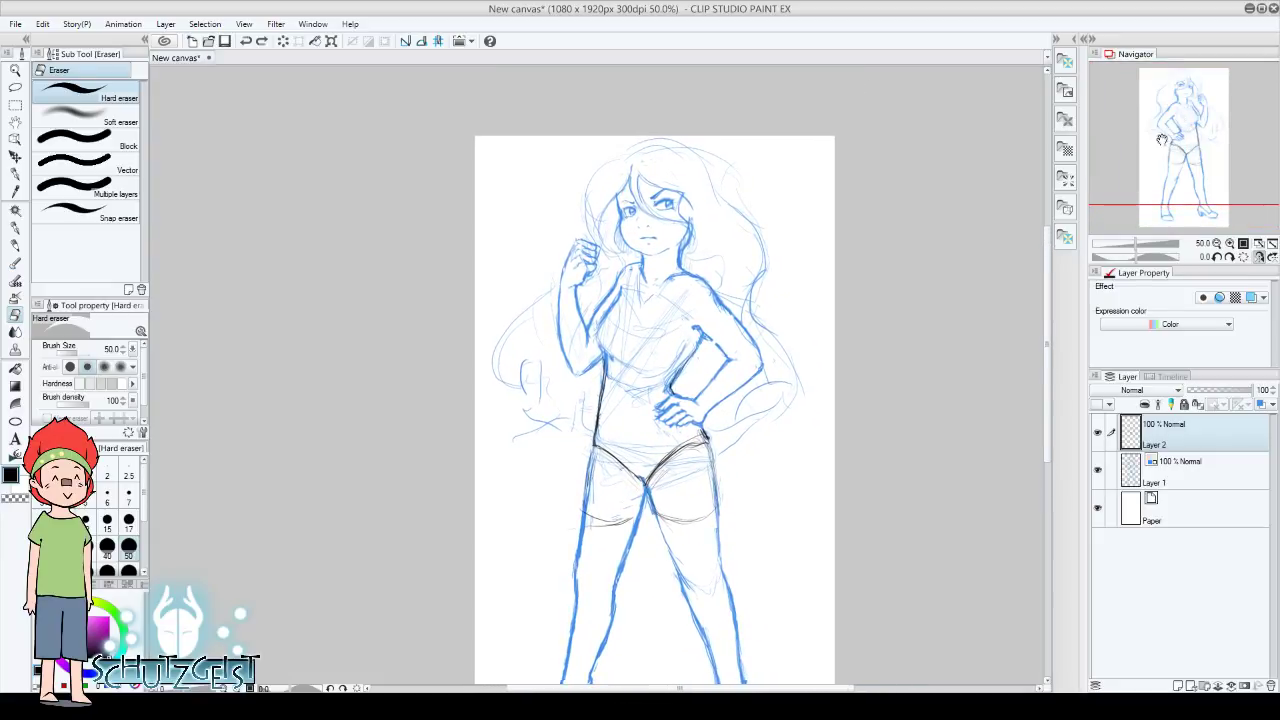
Erase the dark lines across the upper thighs
left_click_drag(657, 508, 711, 513)
left_click_drag(615, 494, 646, 506)
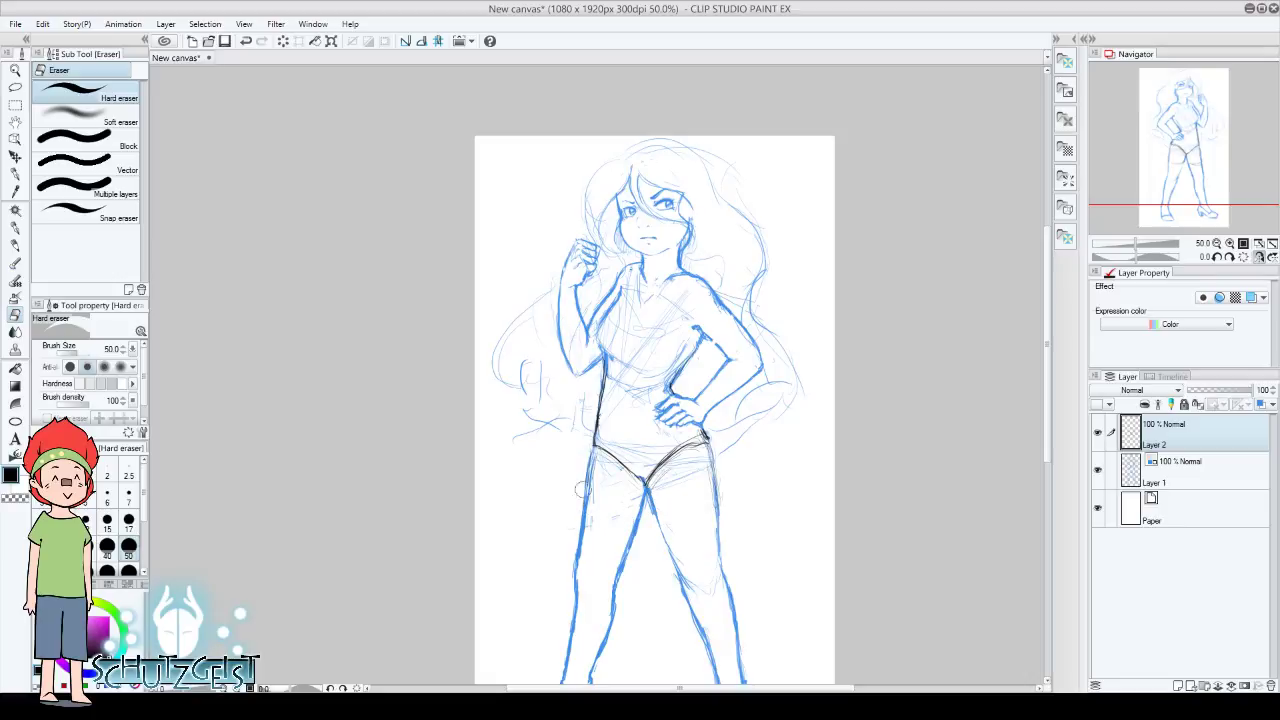
left_click_drag(1170, 145, 1174, 144)
key("p")
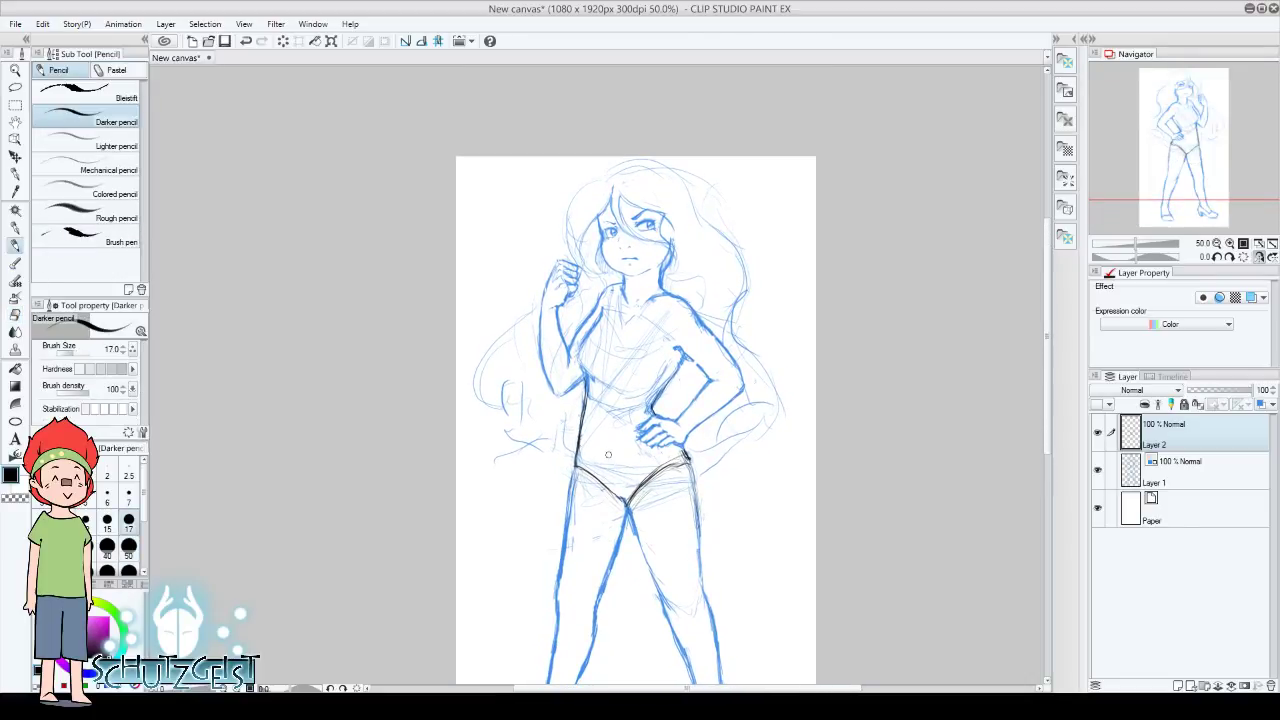
Sketch a V-shaped line on the belly and mark the navel
mouse_move(600, 424)
left_mouse_down()
mouse_move(606, 456)
mouse_move(616, 401)
mouse_move(596, 426)
mouse_move(615, 468)
left_mouse_up()
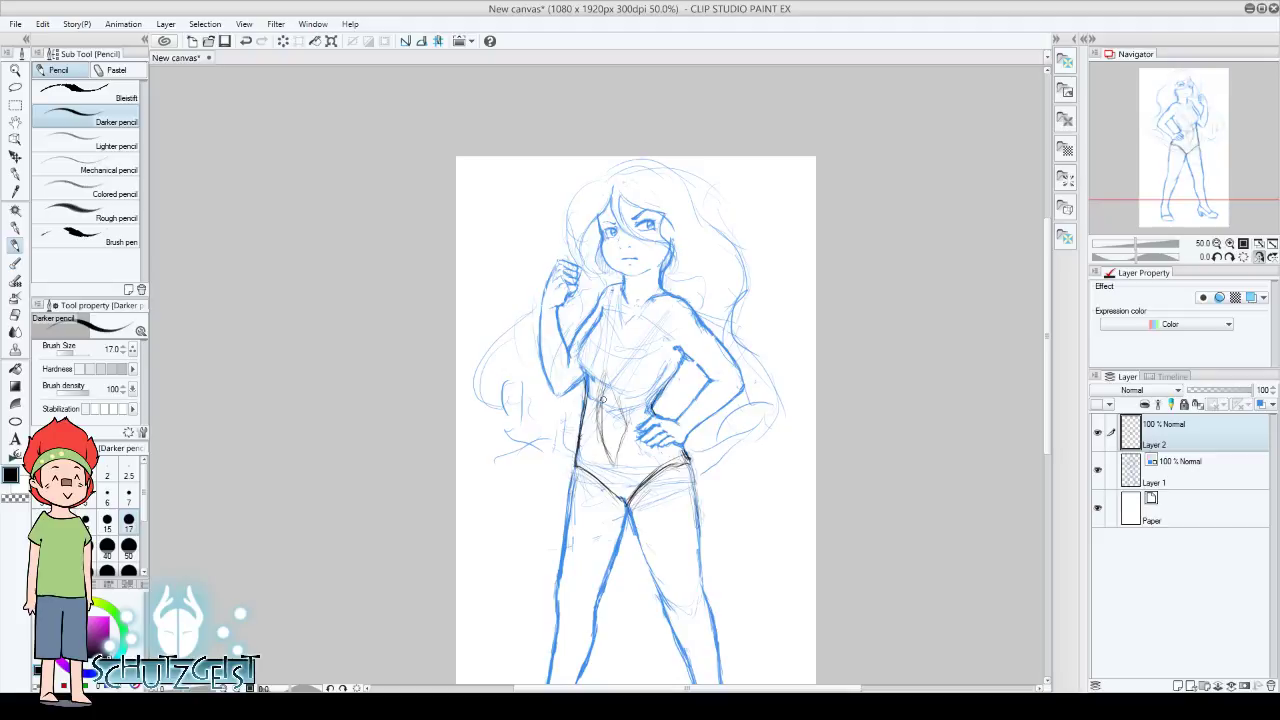
mouse_move(604, 386)
left_mouse_down()
mouse_move(596, 428)
mouse_move(598, 416)
left_mouse_up()
left_click(15, 313)
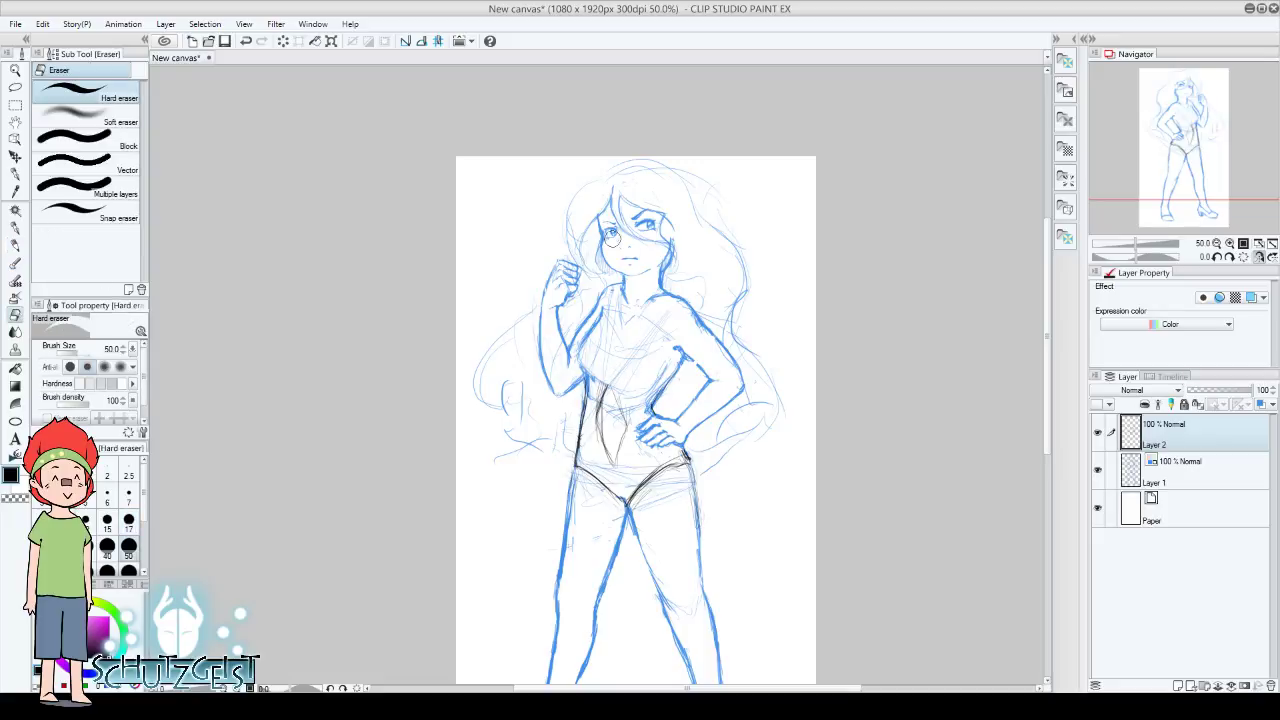
key("p")
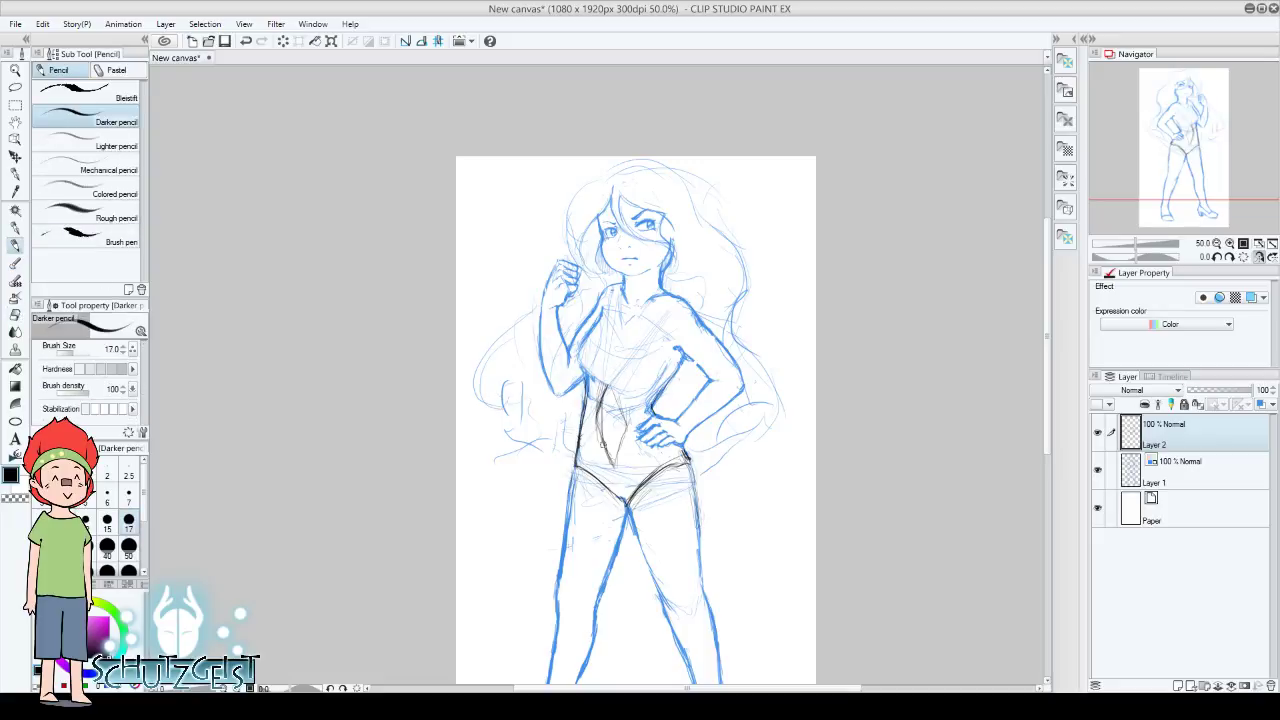
left_click_drag(611, 422, 609, 436)
left_click_drag(1205, 149, 1204, 160)
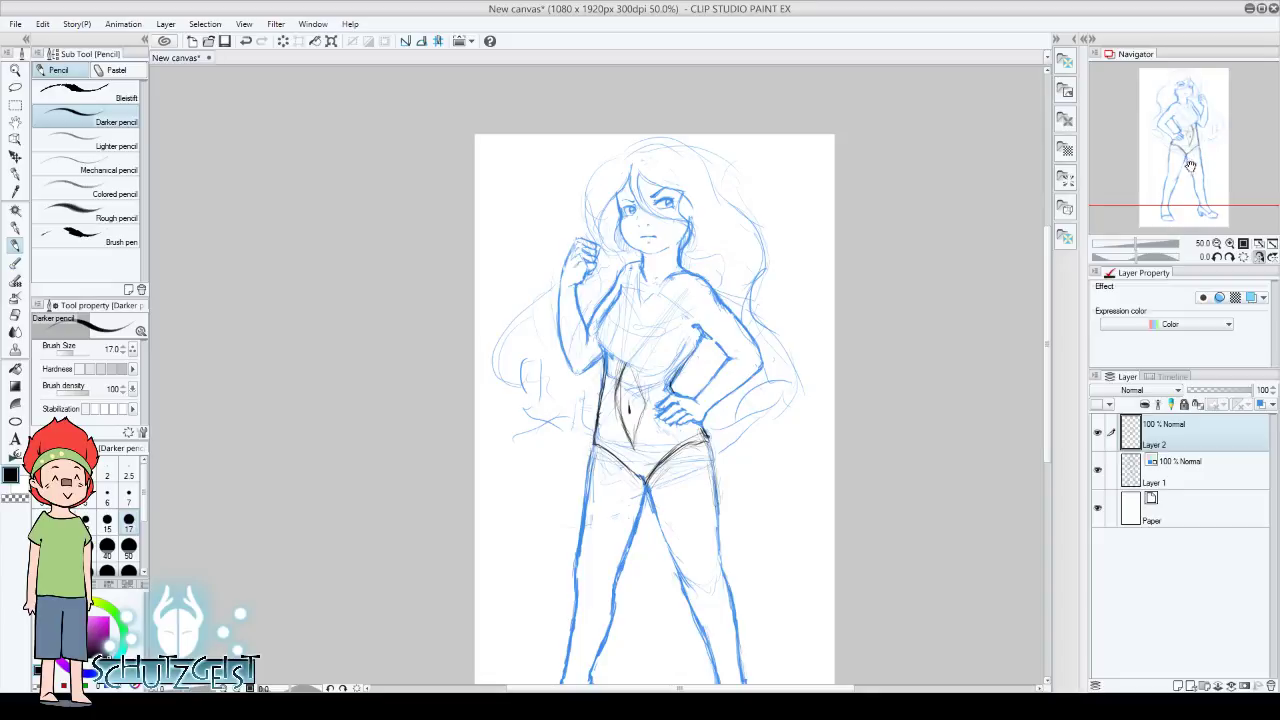
left_click_drag(1188, 166, 1176, 146)
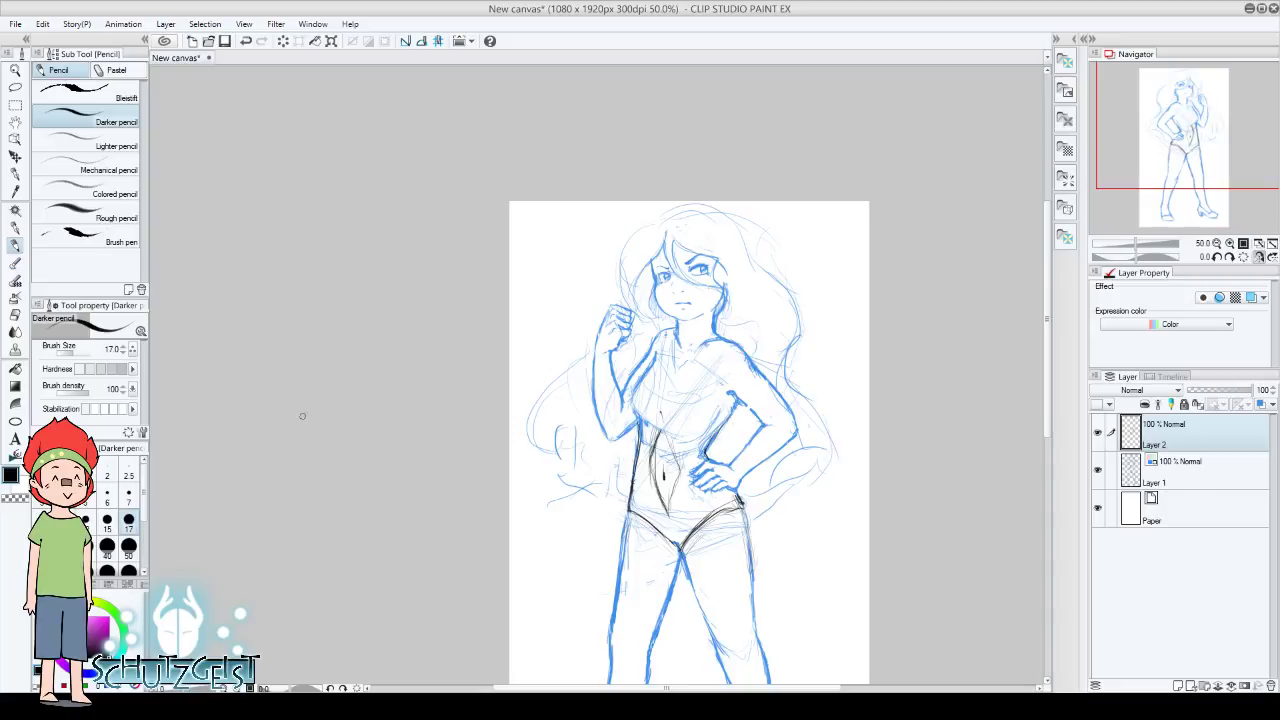
key("e")
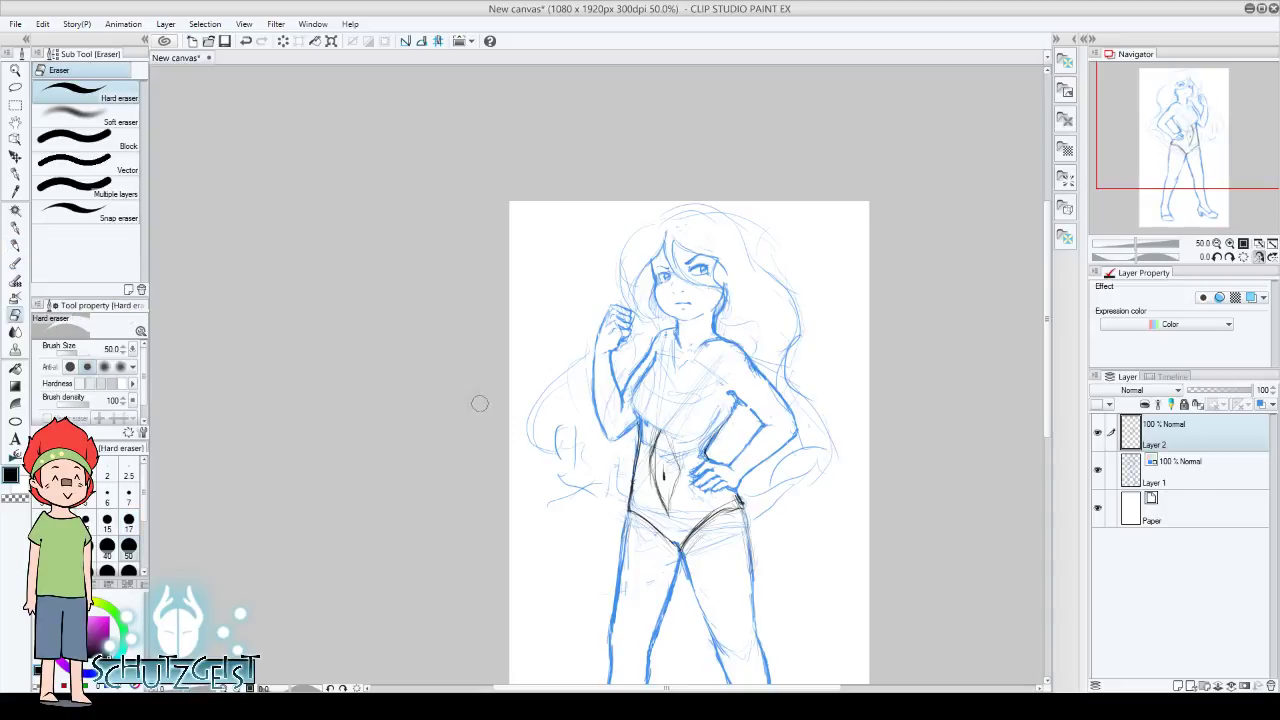
key("p")
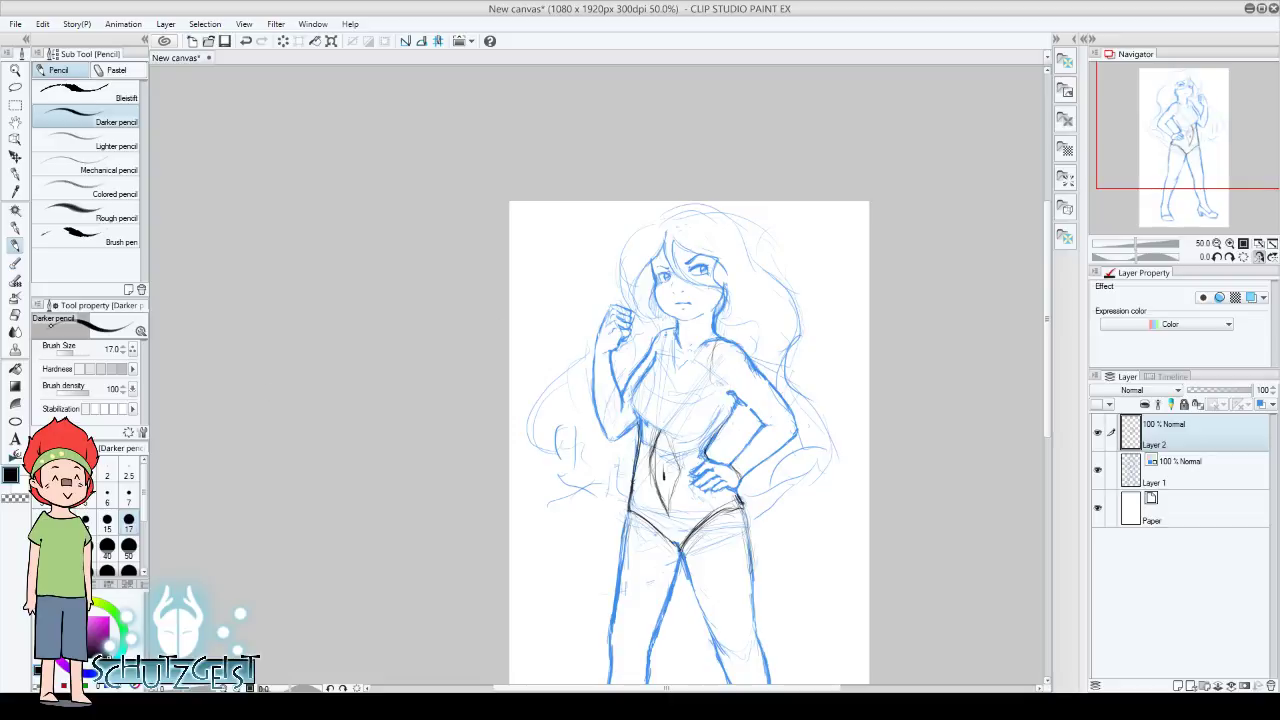
Erase the belly lines and navel, then draw the chest contour and underarm lines
key("e")
left_click_drag(658, 430, 666, 505)
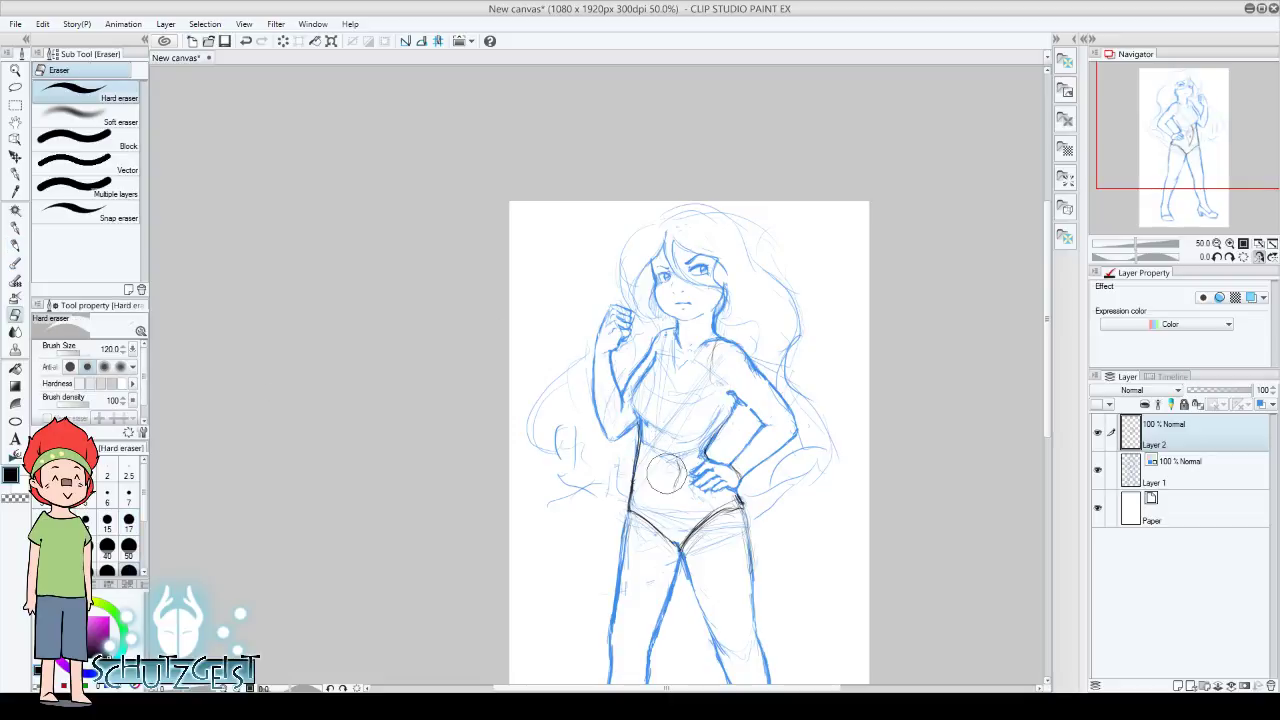
key("p")
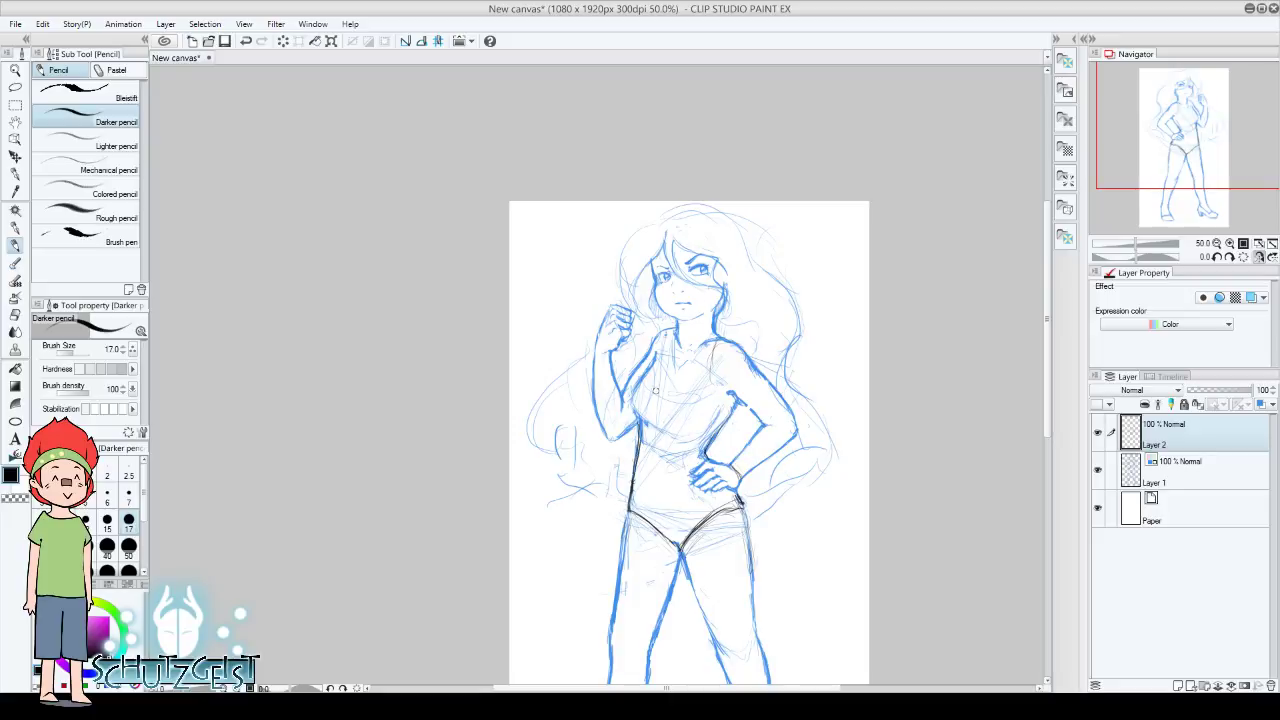
left_click_drag(664, 370, 719, 418)
left_click_drag(653, 365, 702, 393)
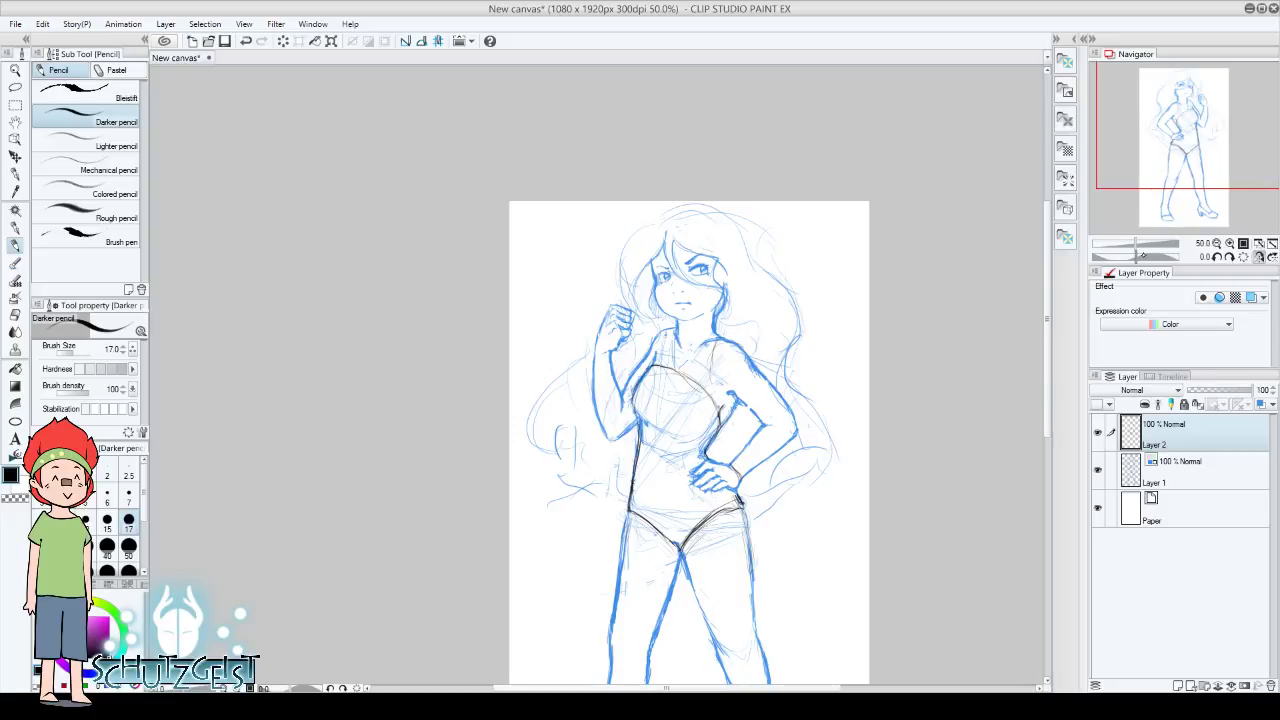
In a mirrored view, draw the under-bust line, torso edge and neckline strap
left_click(1258, 243)
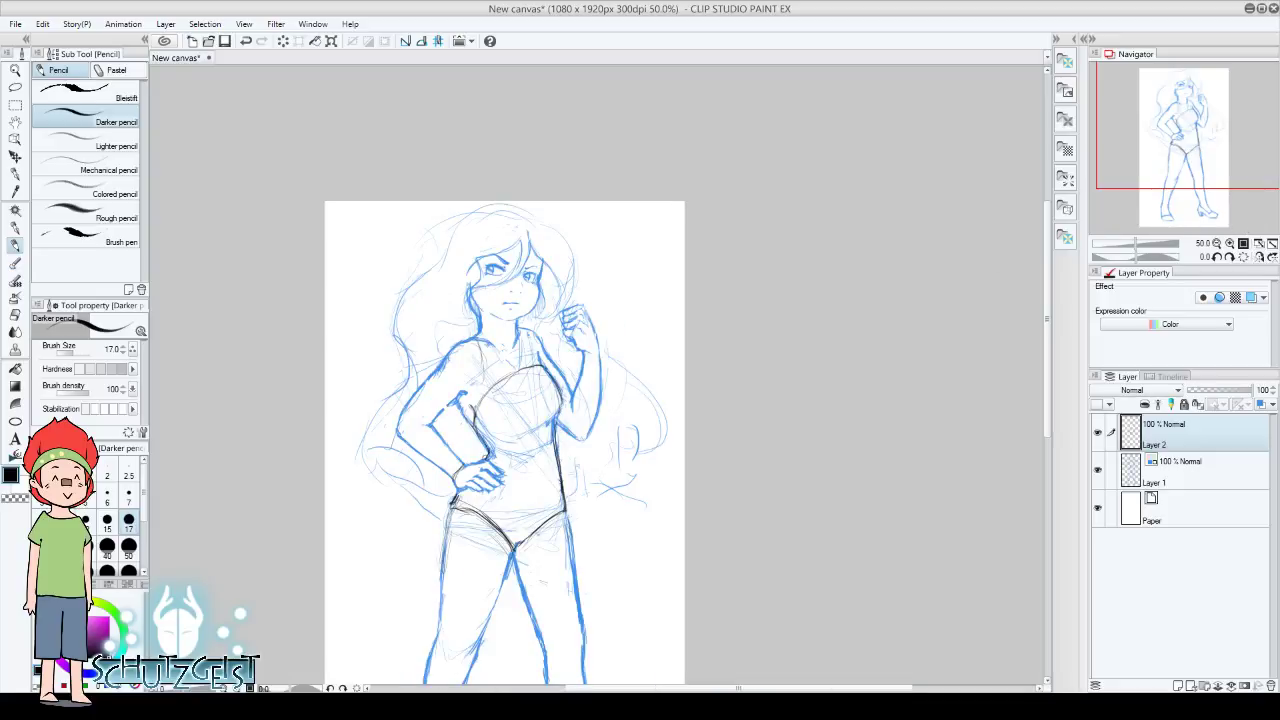
left_click_drag(484, 456, 550, 440)
left_click(1259, 257)
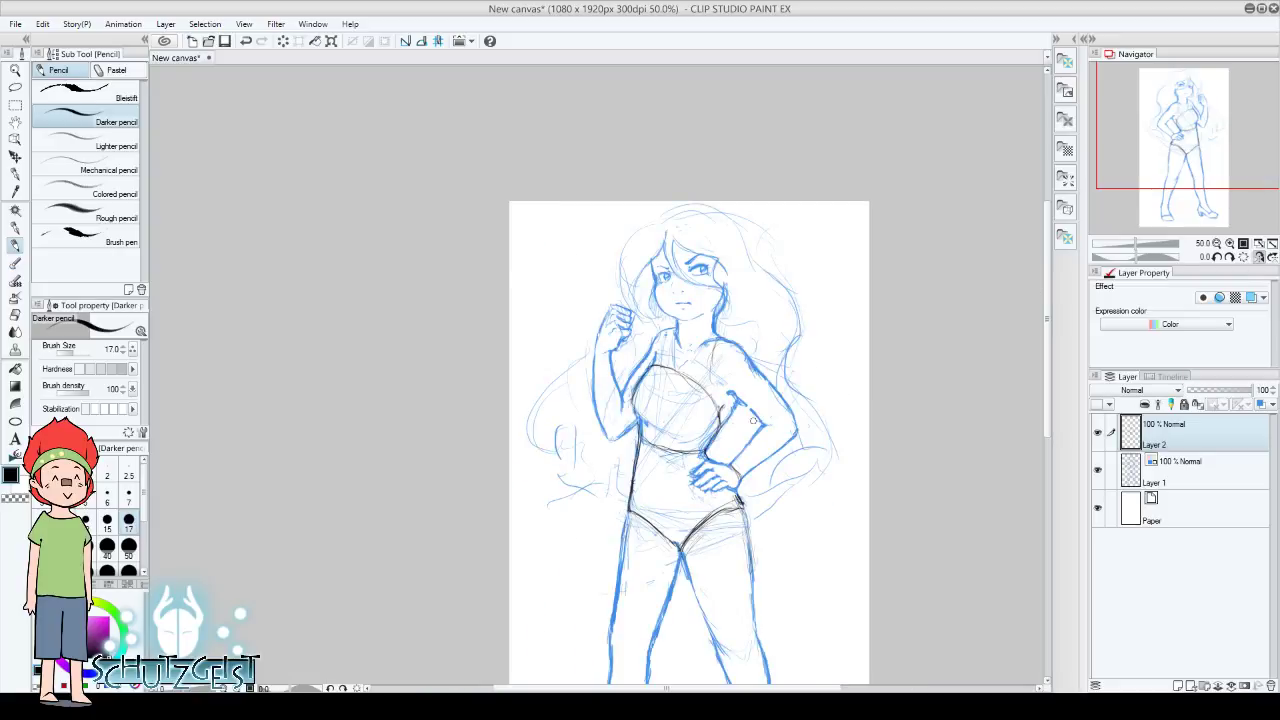
key("e")
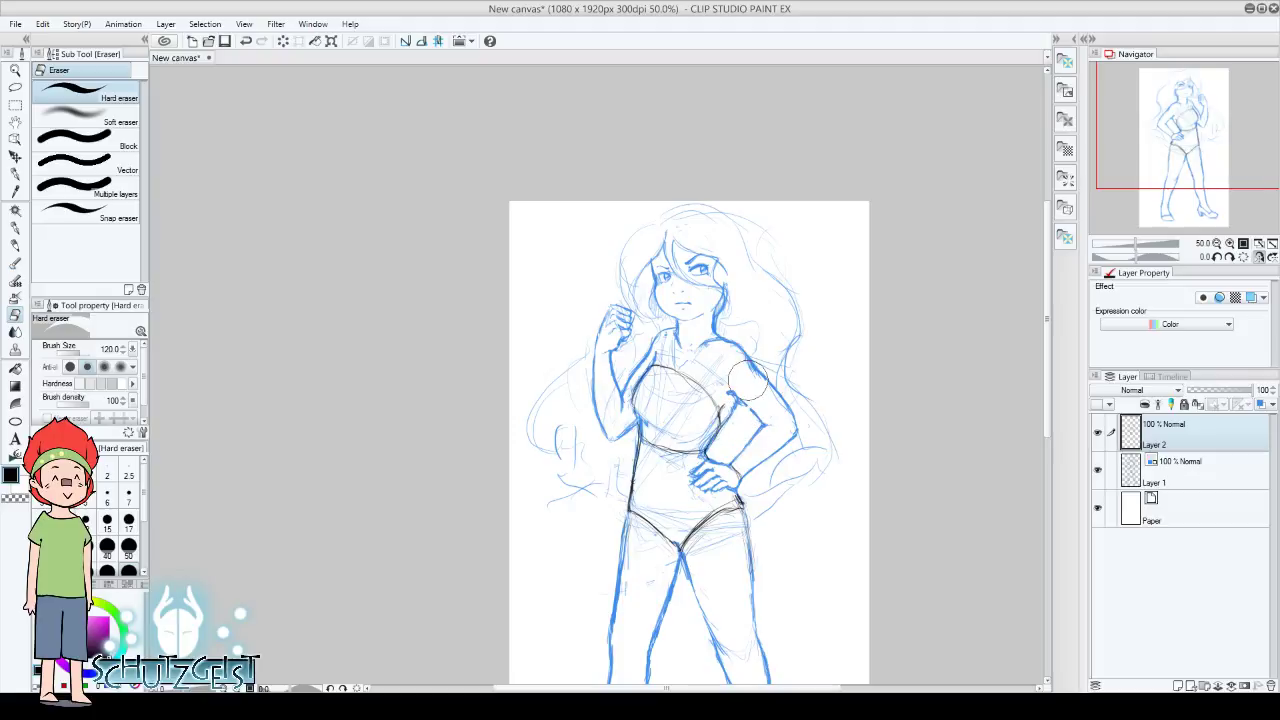
key("p")
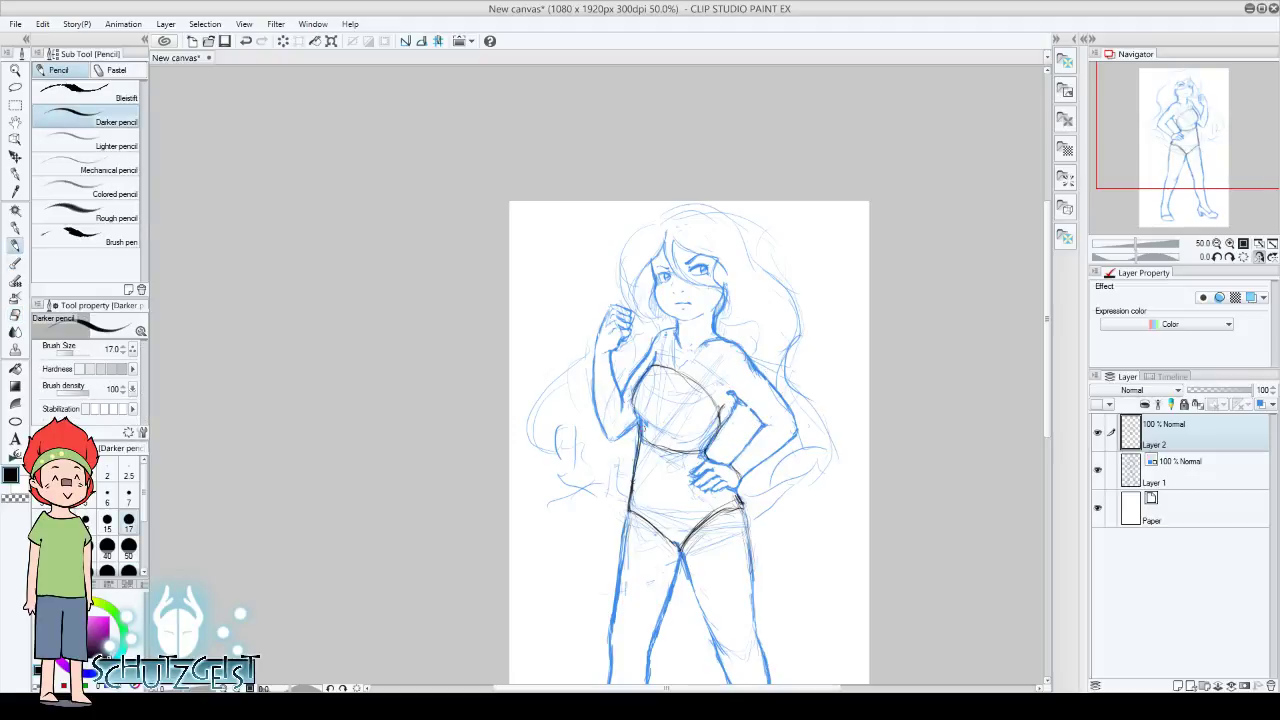
mouse_move(640, 420)
left_mouse_down()
mouse_move(640, 438)
mouse_move(691, 454)
left_mouse_up()
left_click_drag(692, 350, 726, 336)
mouse_move(642, 356)
left_mouse_down()
mouse_move(676, 330)
mouse_move(680, 352)
left_mouse_up()
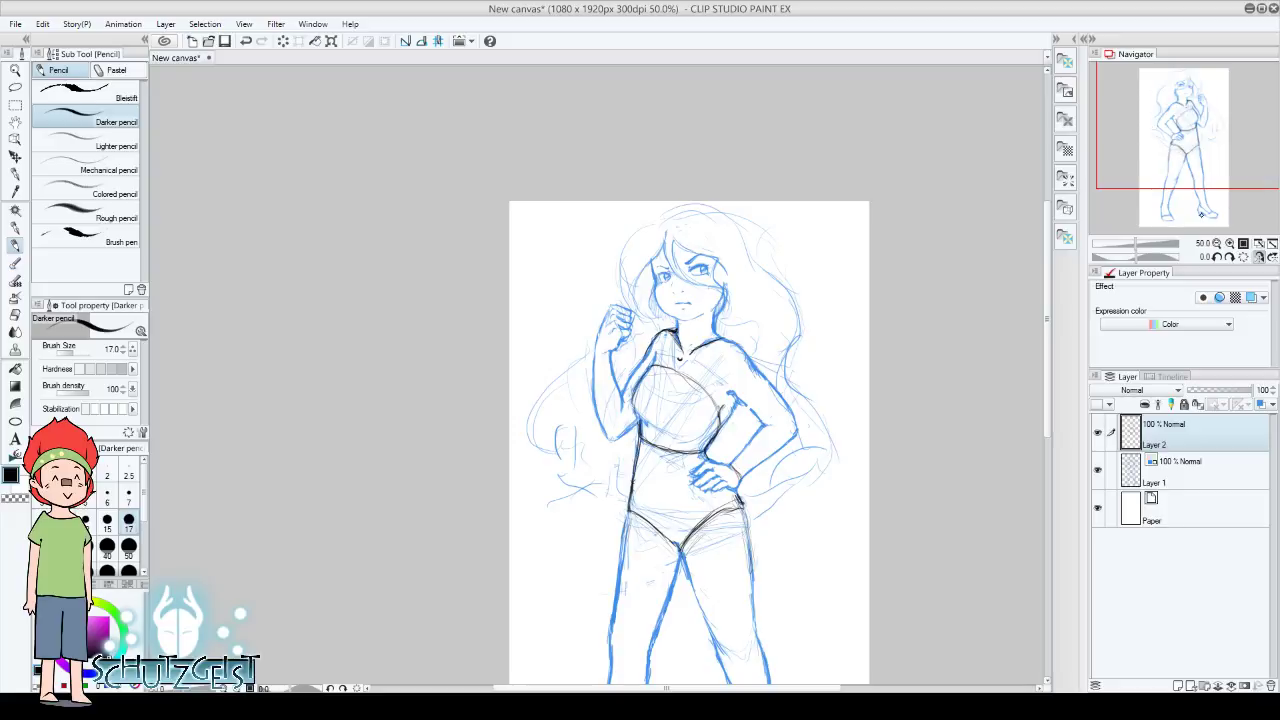
left_click(1259, 256)
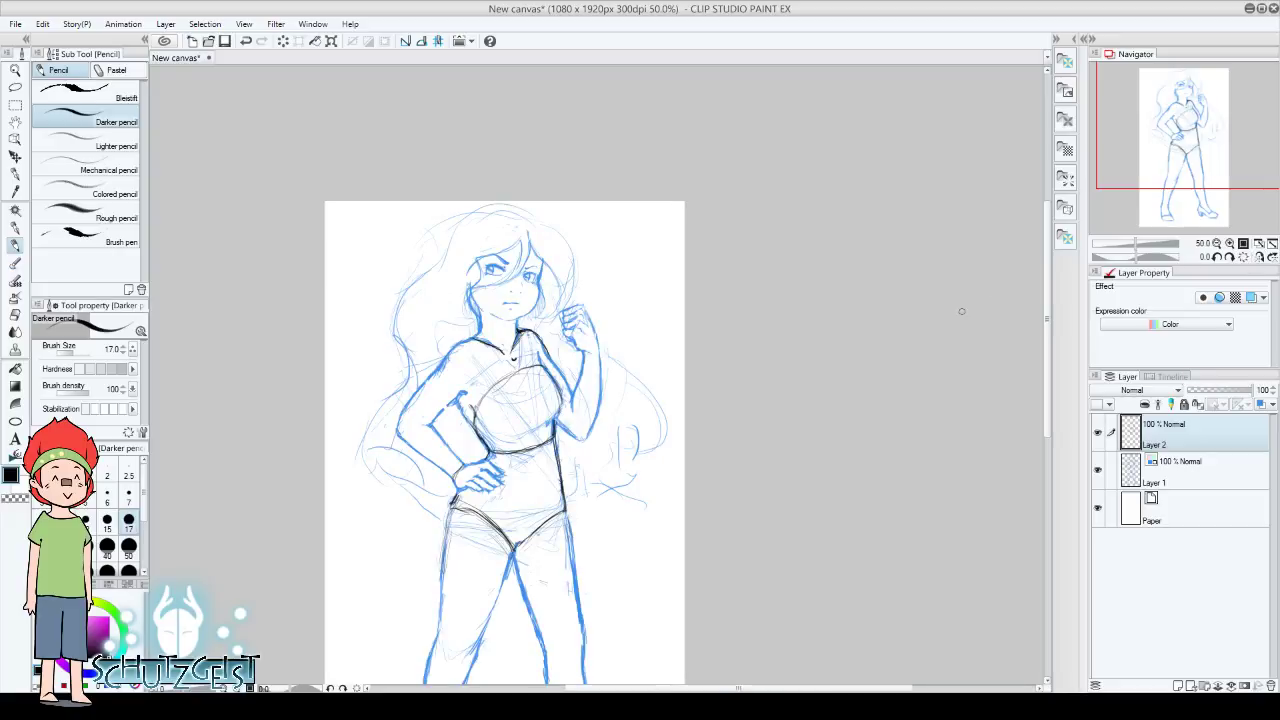
Trace the second neckline strap and the waistline in dark pencil, then select Layer 1
mouse_move(520, 330)
left_mouse_down()
mouse_move(550, 354)
mouse_move(562, 400)
left_mouse_up()
key("e")
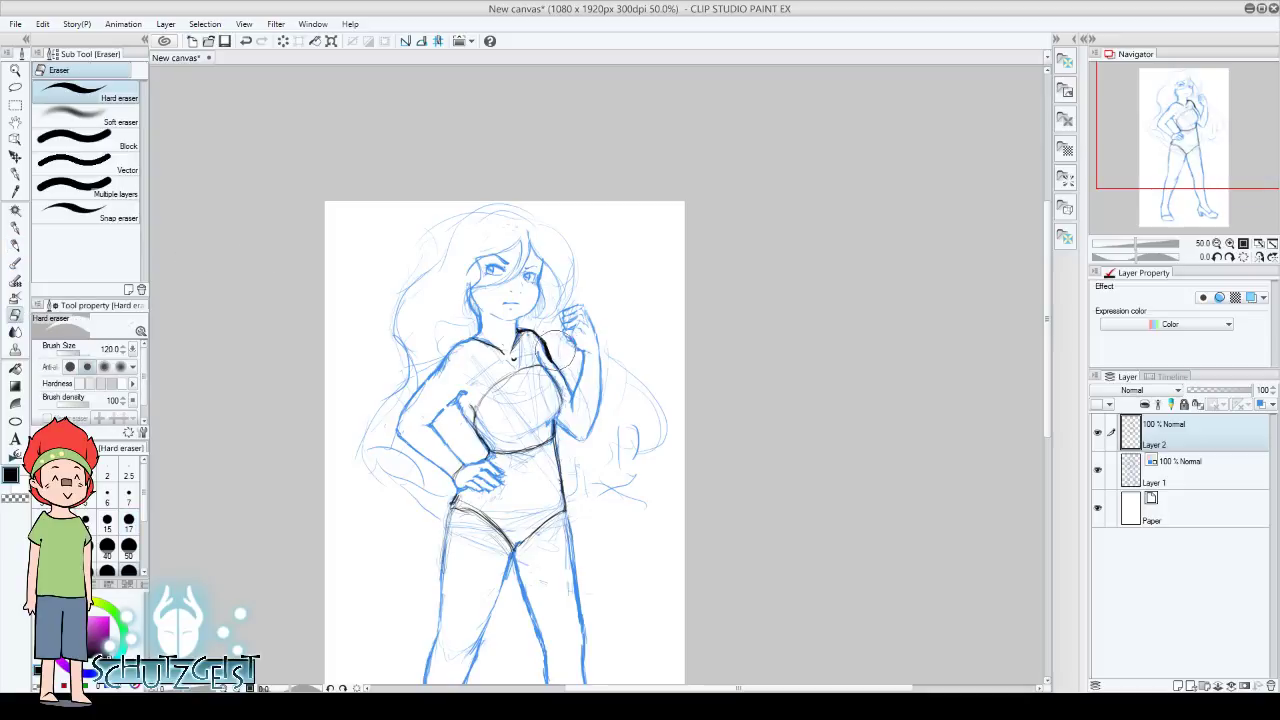
left_click(1258, 243)
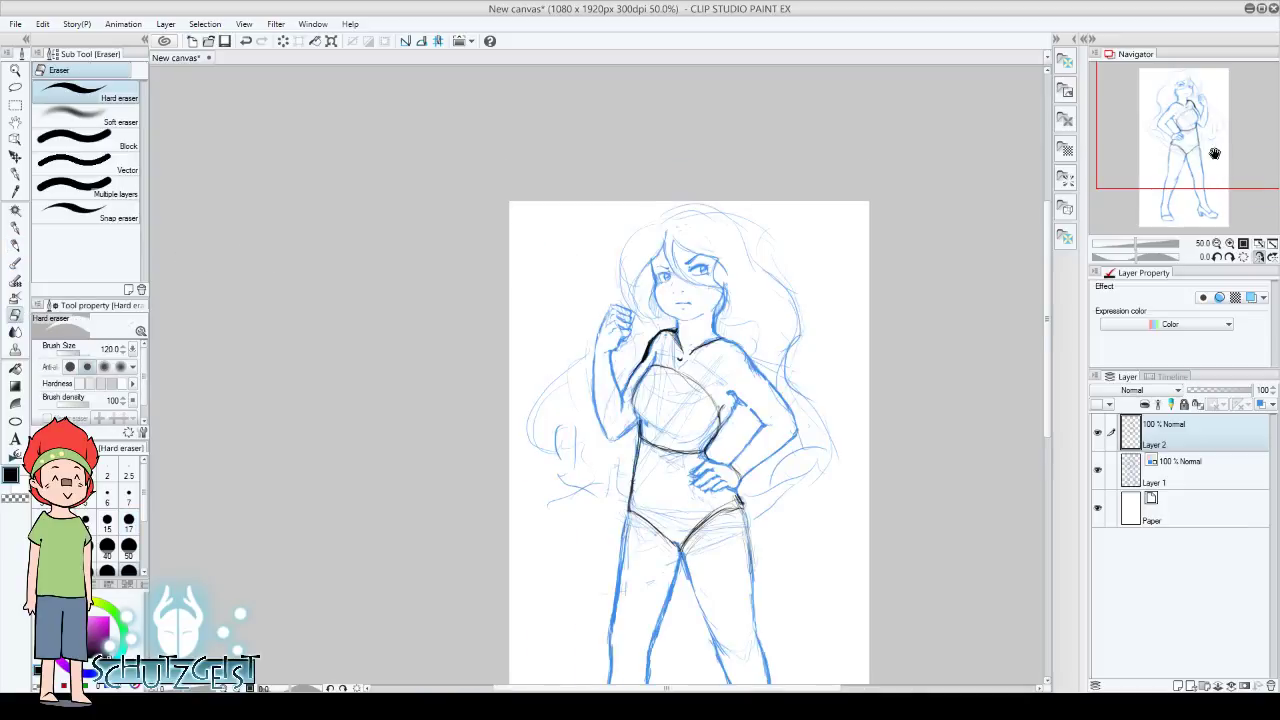
mouse_move(1214, 153)
left_mouse_down()
mouse_move(1210, 172)
mouse_move(1212, 150)
left_mouse_up()
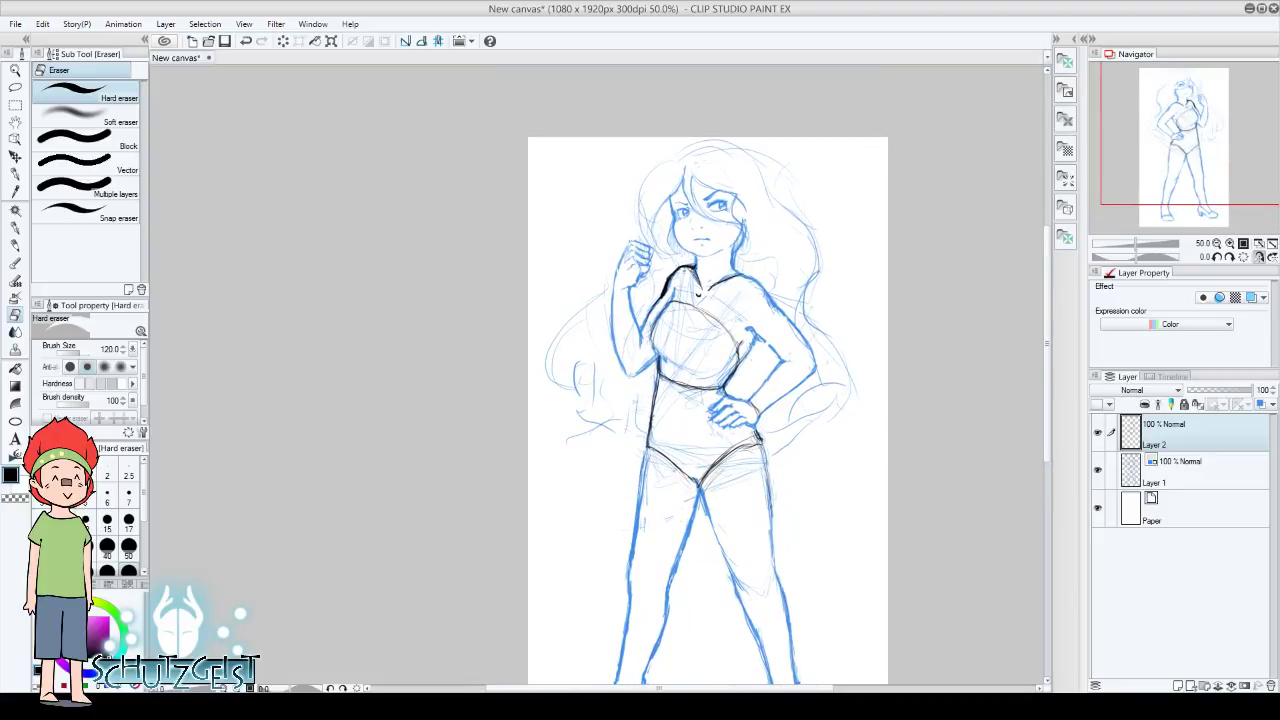
left_click(16, 245)
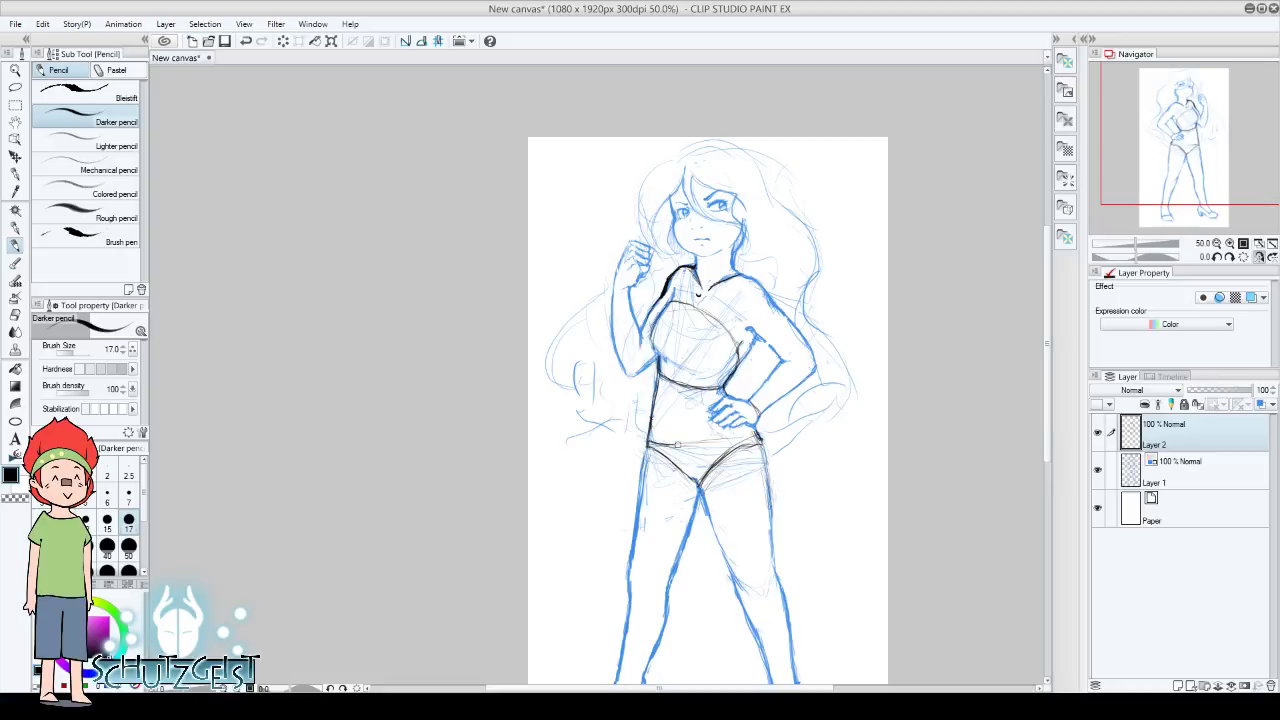
left_click_drag(652, 446, 751, 440)
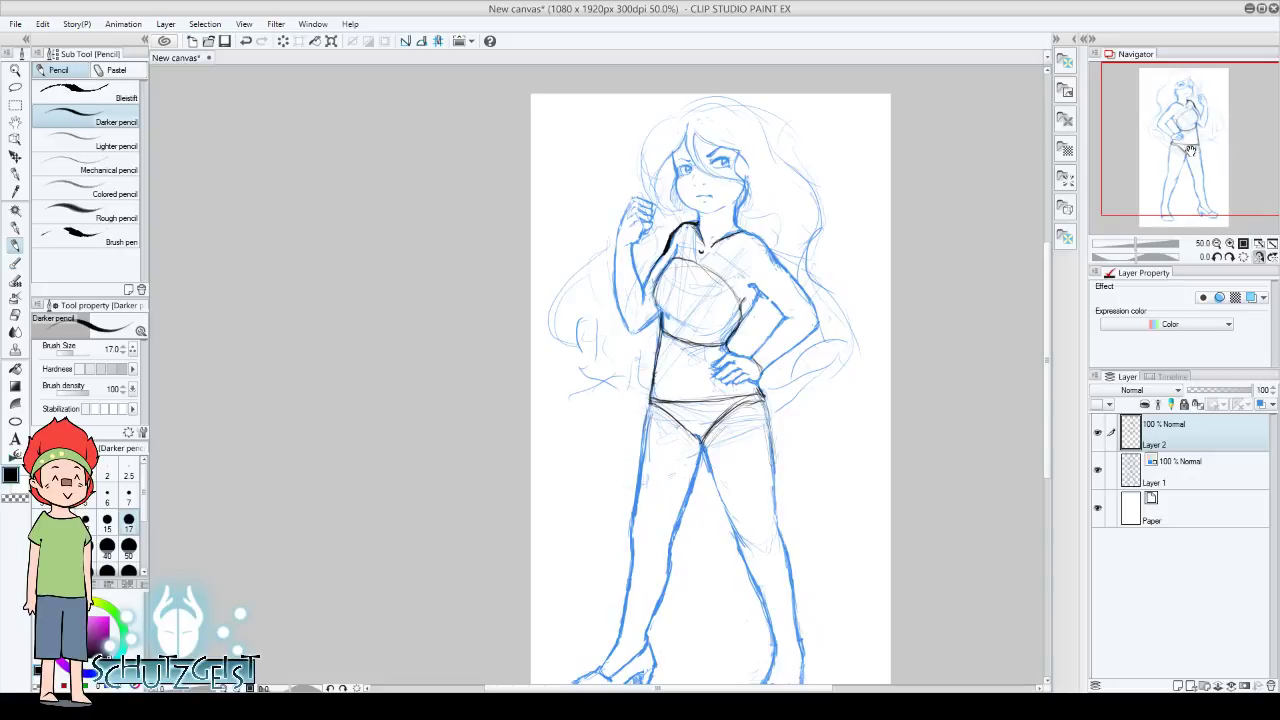
left_click(1165, 472)
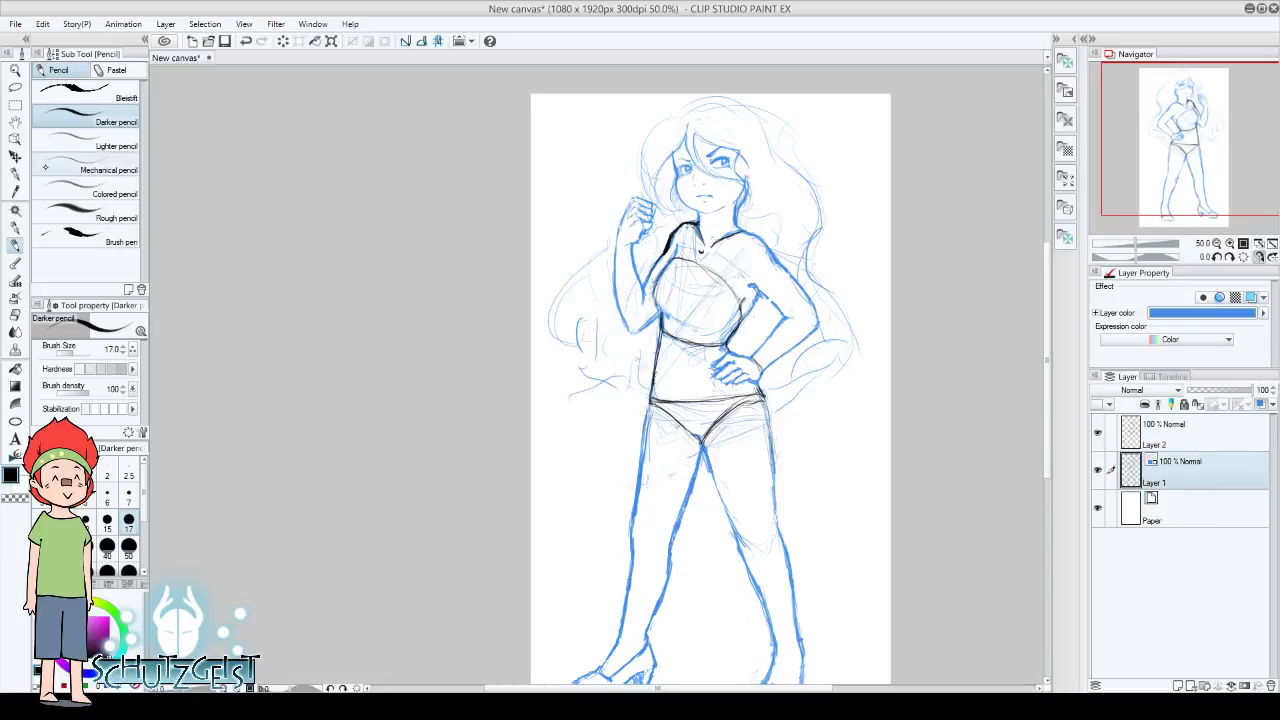
Lasso the raised arm, nudge it up and right, commit, deselect, and return to Layer 2
key("m")
mouse_move(664, 314)
left_mouse_down()
mouse_move(700, 228)
mouse_move(611, 308)
mouse_move(630, 345)
mouse_move(681, 336)
left_mouse_up()
key("ctrl+t")
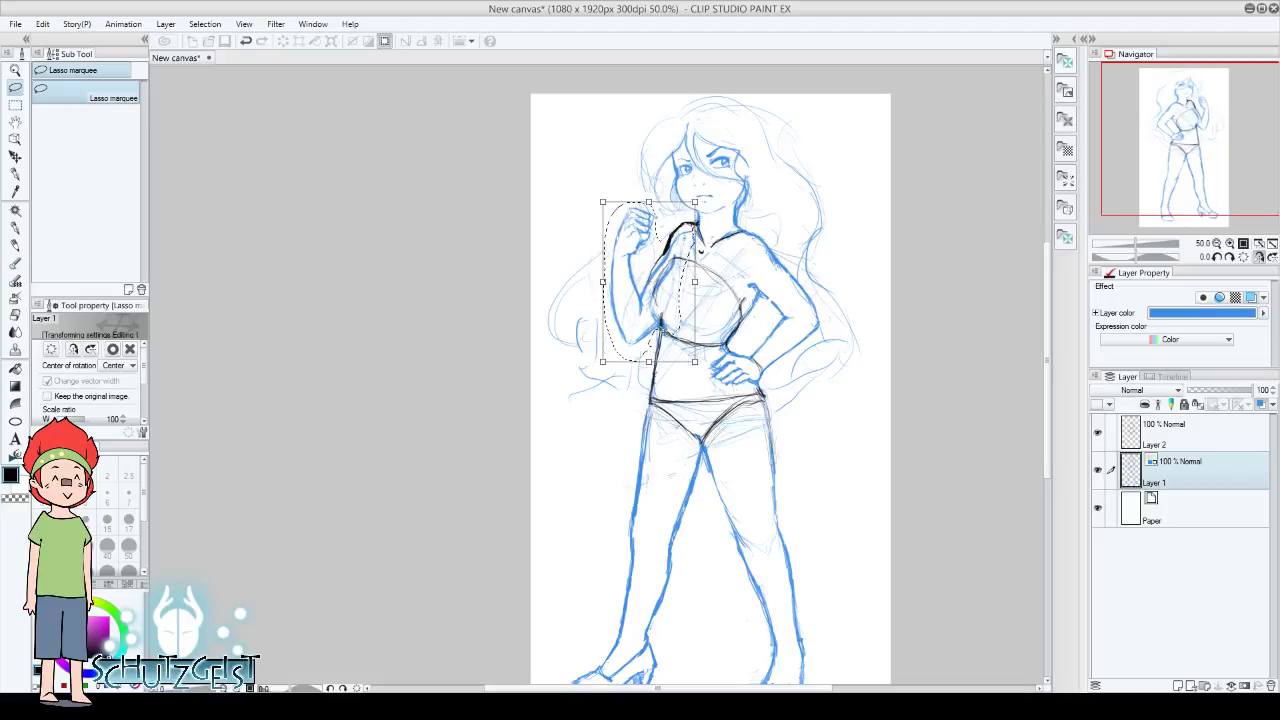
mouse_move(665, 337)
left_mouse_down()
mouse_move(680, 303)
mouse_move(674, 325)
left_mouse_up()
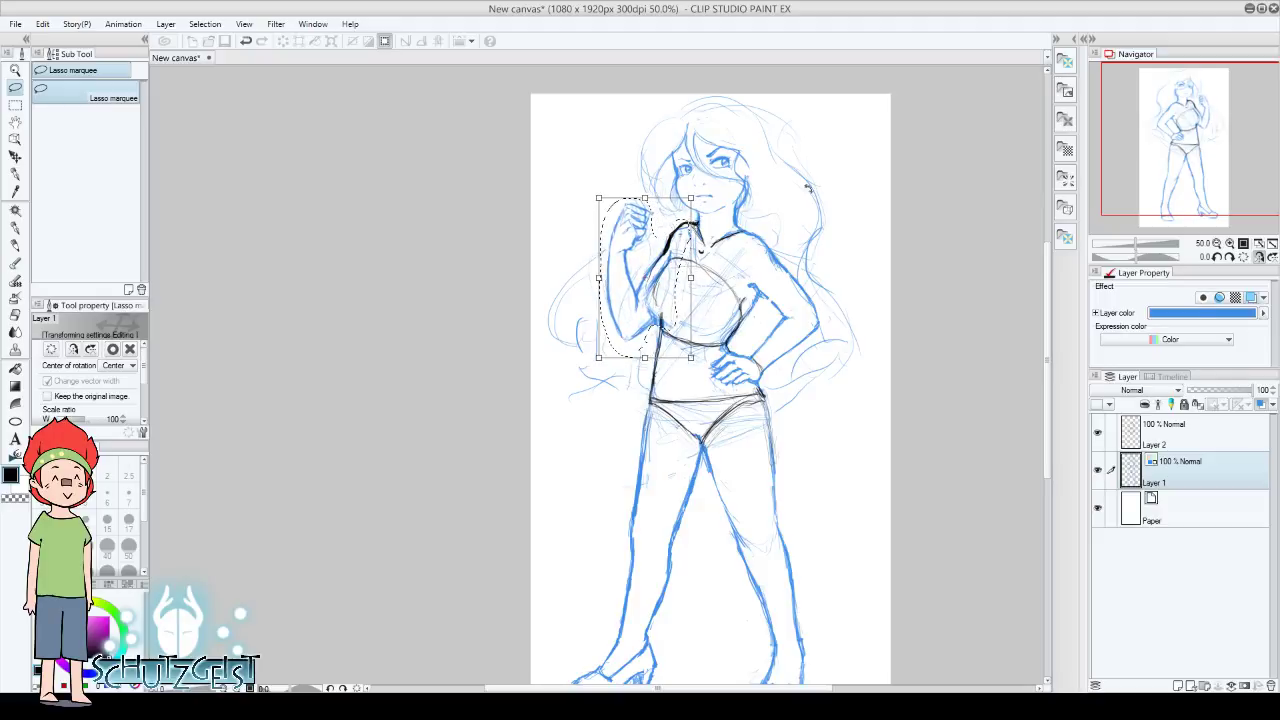
left_click(112, 349)
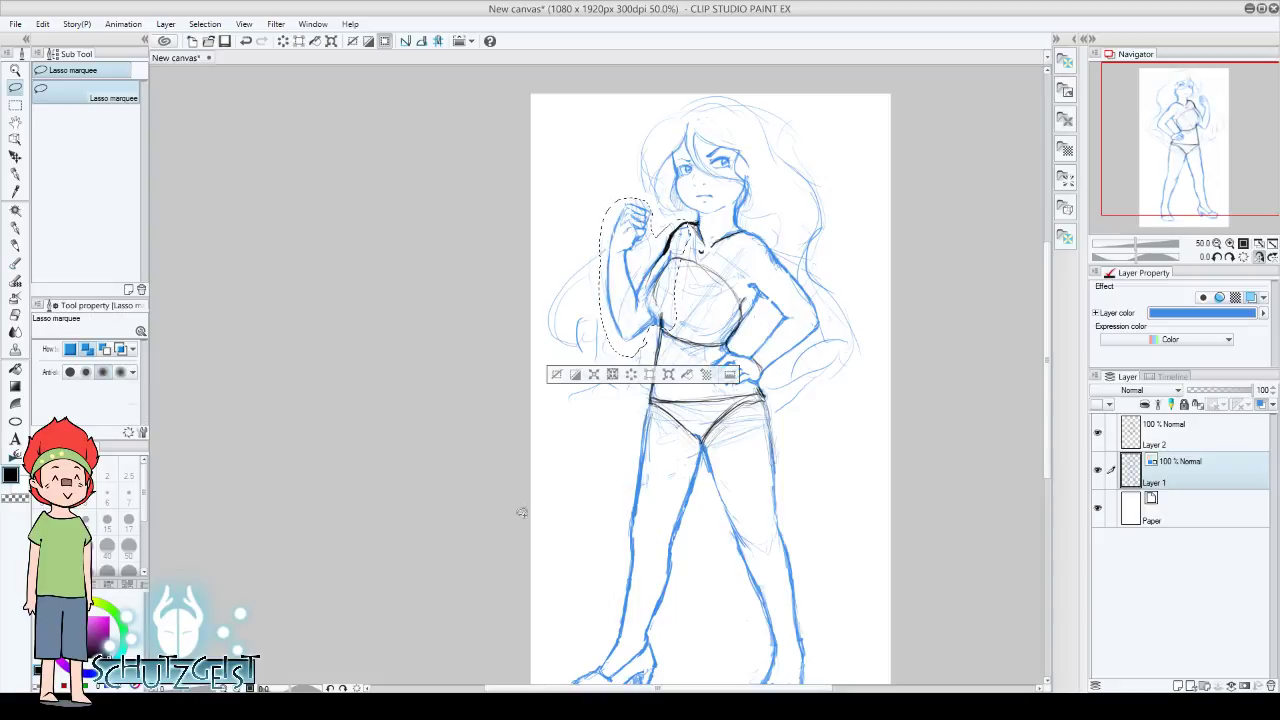
key("ctrl+d")
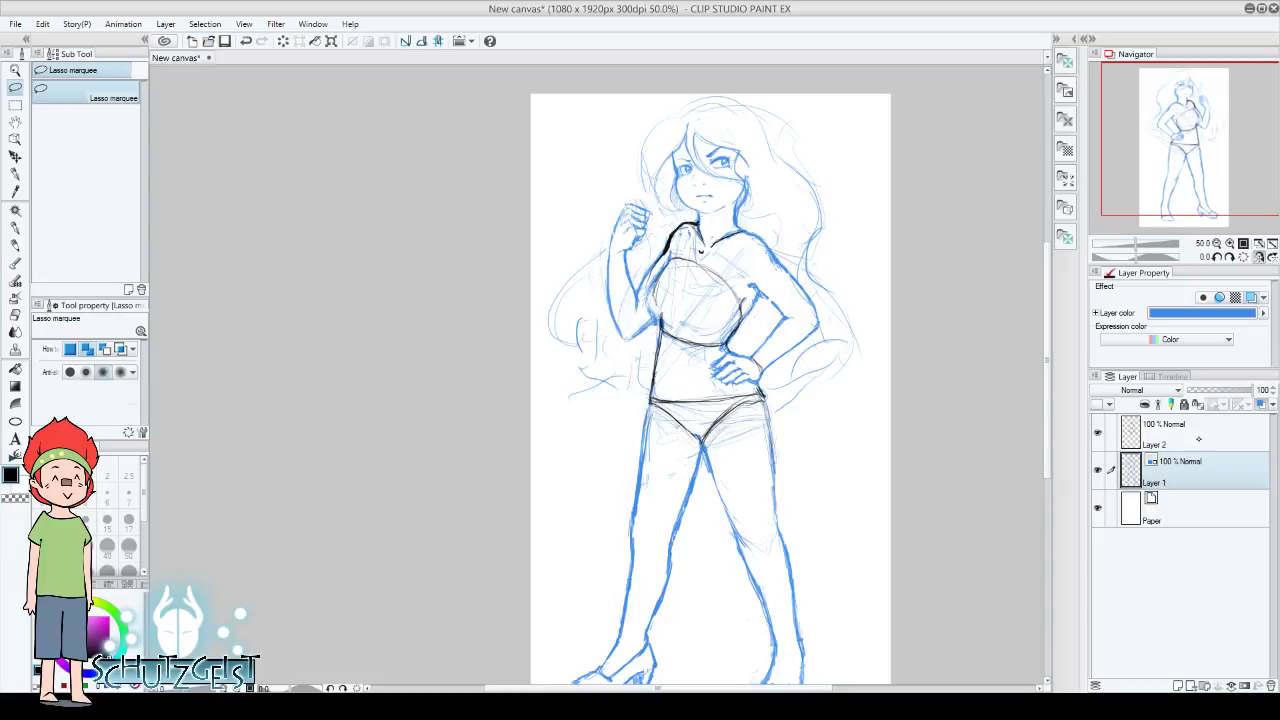
left_click(1198, 439)
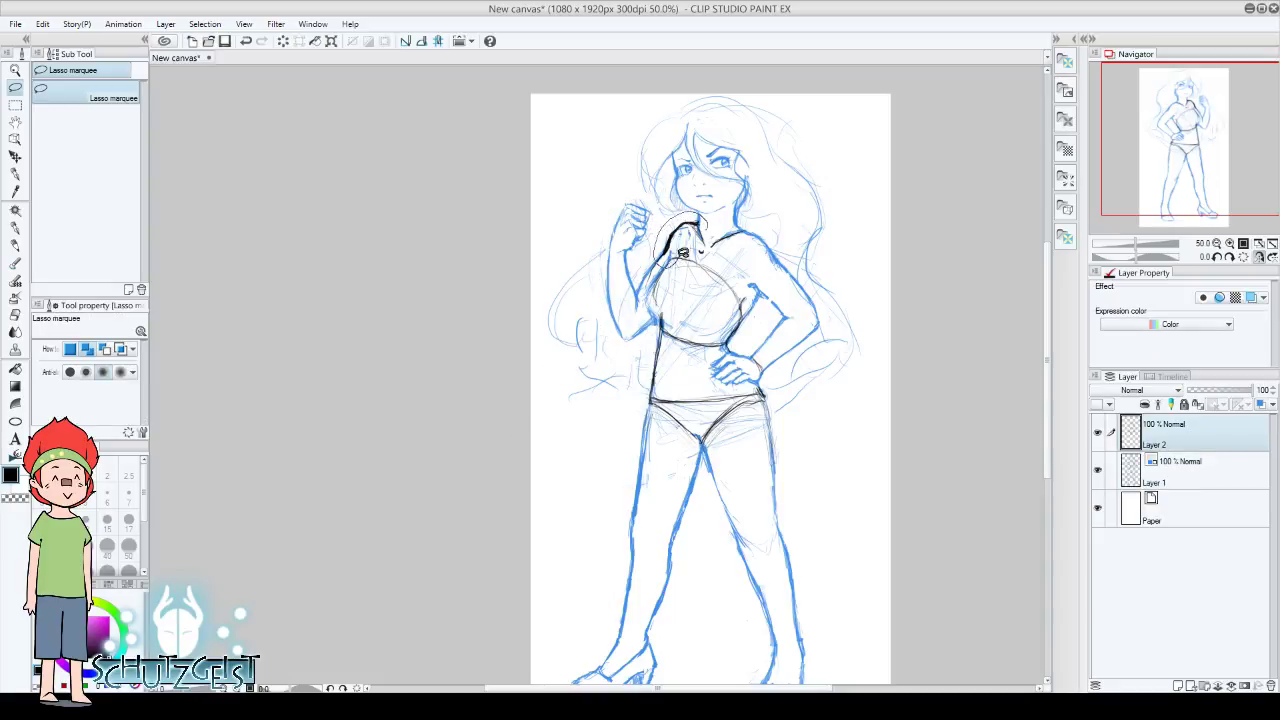
Redraw the neckline beside the neck and darken the bust and under-bust curve
key("e")
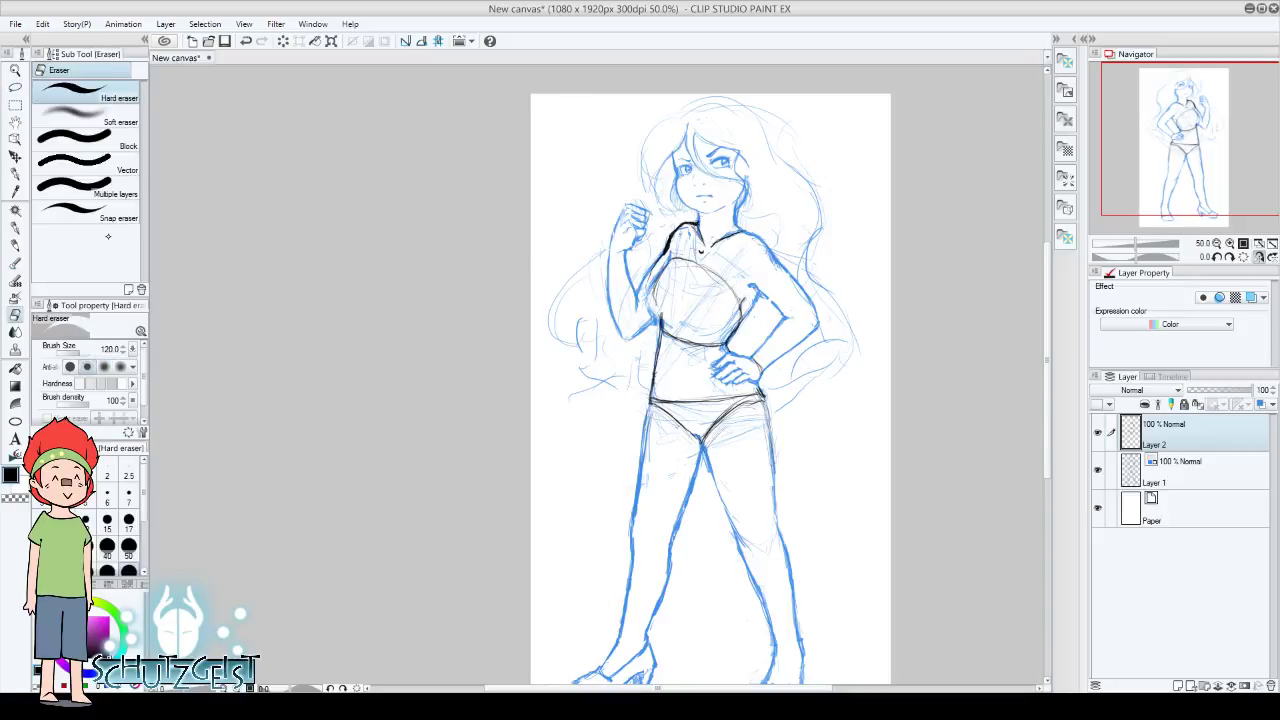
left_click_drag(697, 228, 660, 245)
key("p")
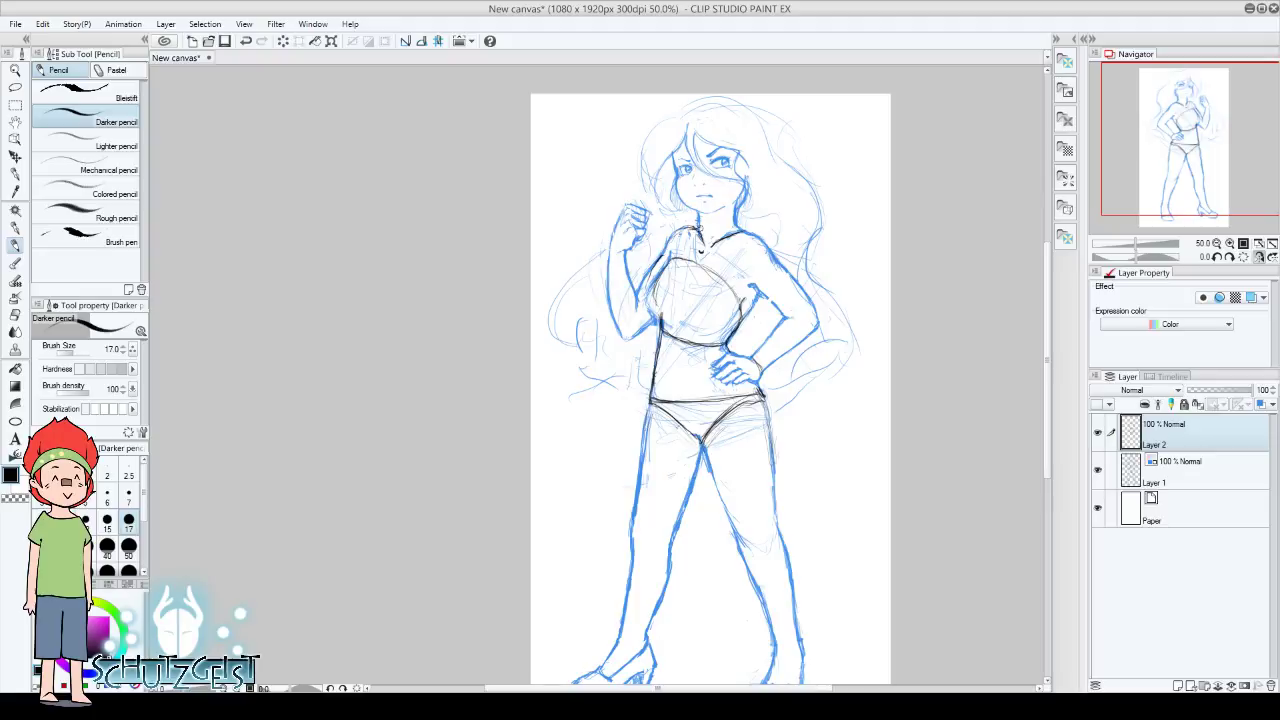
left_click_drag(702, 232, 691, 238)
left_click_drag(658, 275, 665, 326)
left_click_drag(686, 326, 728, 320)
left_click_drag(652, 312, 728, 336)
In a mirrored view, draw the chest band's bottom edge and redraw the shoulder strap lines
key("e")
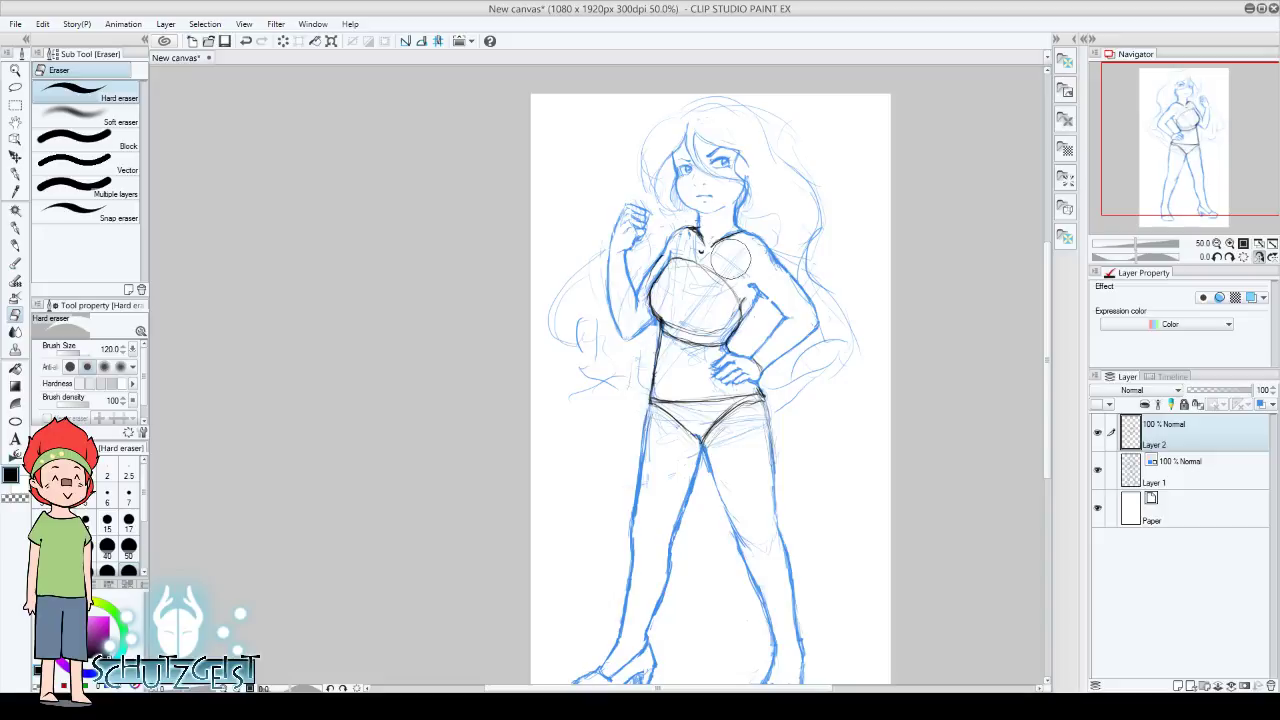
key("h")
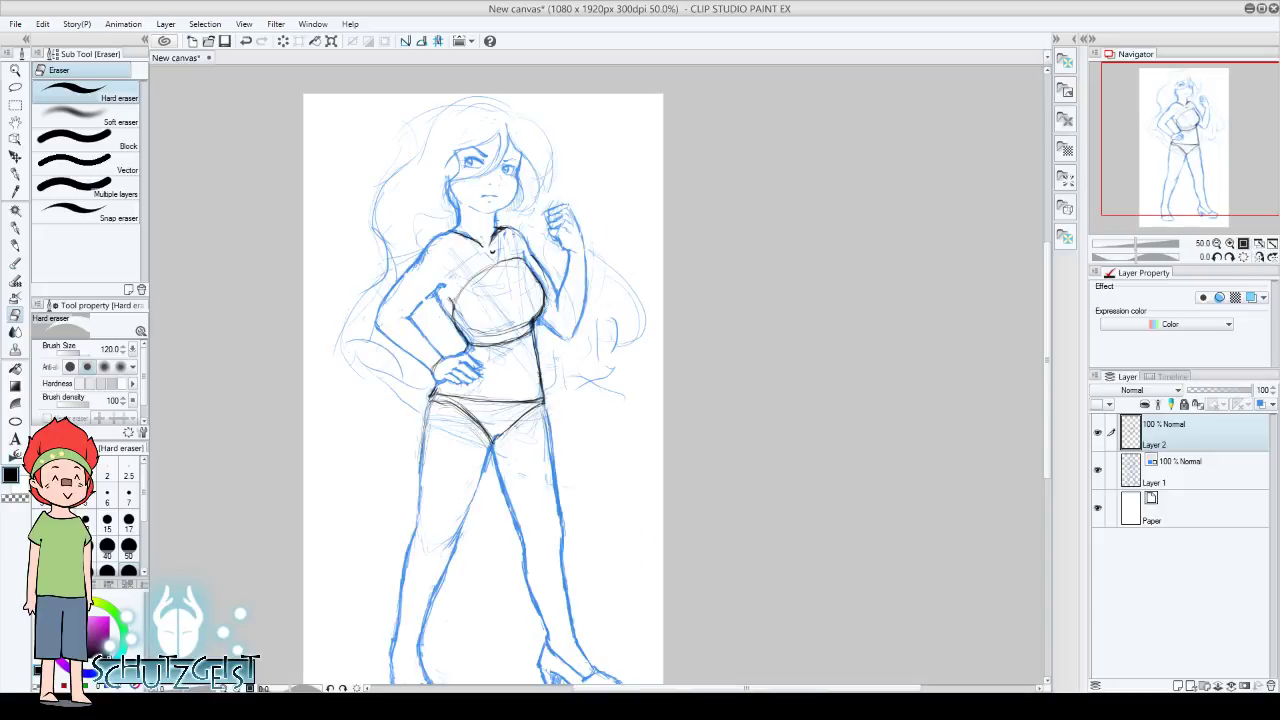
key("p")
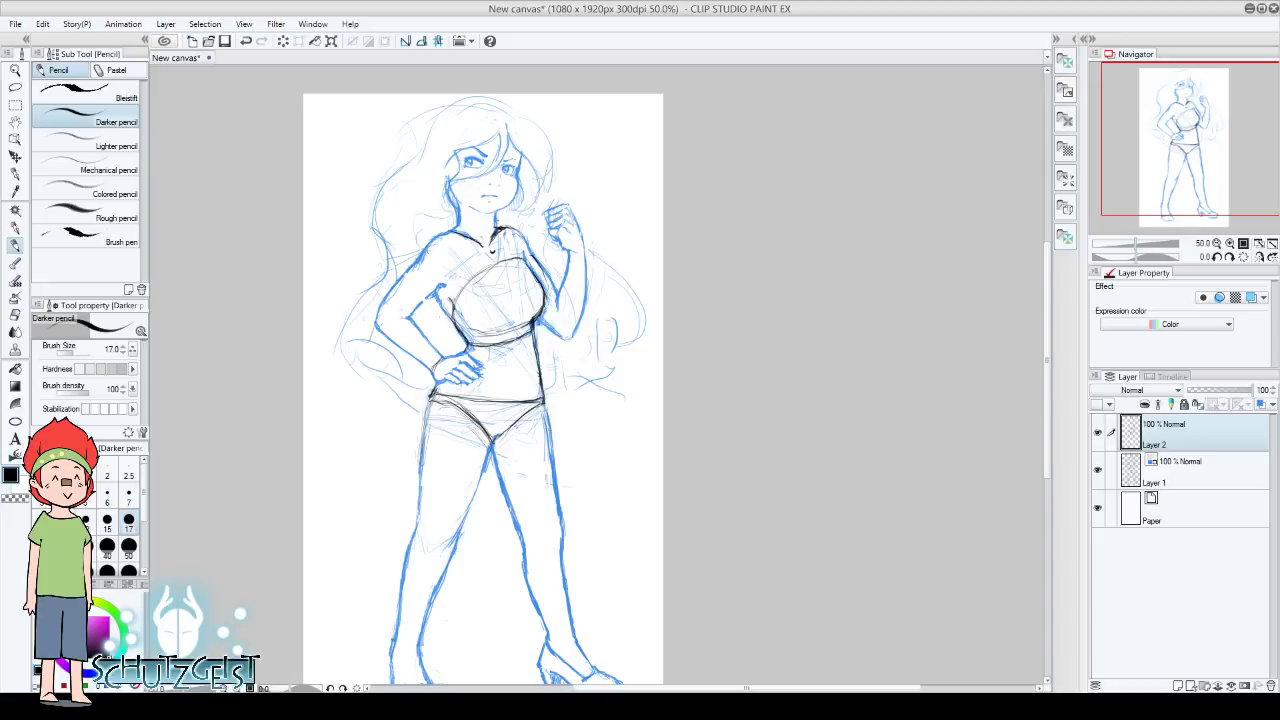
mouse_move(462, 334)
left_mouse_down()
mouse_move(490, 334)
mouse_move(460, 316)
left_mouse_up()
left_click(245, 40)
left_click(245, 40)
mouse_move(405, 275)
left_mouse_down()
mouse_move(450, 255)
mouse_move(407, 275)
mouse_move(416, 268)
left_mouse_up()
left_click_drag(502, 234, 523, 249)
key("e")
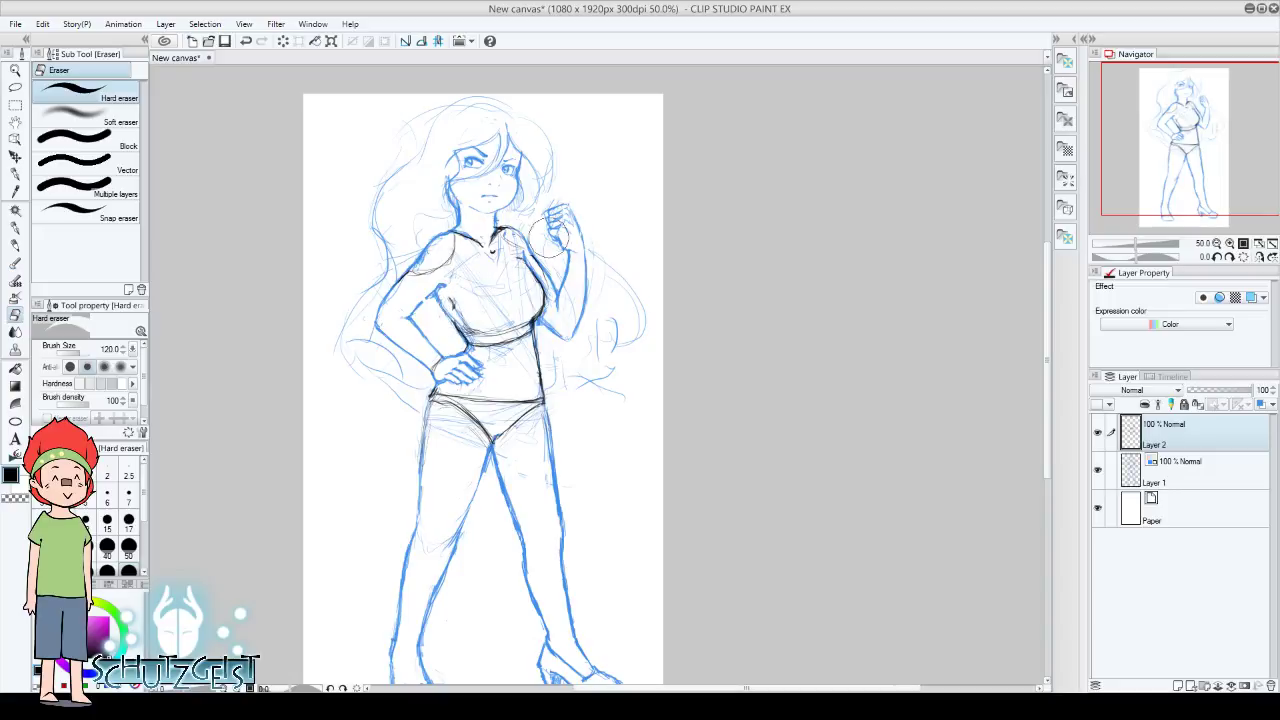
left_click(1258, 256)
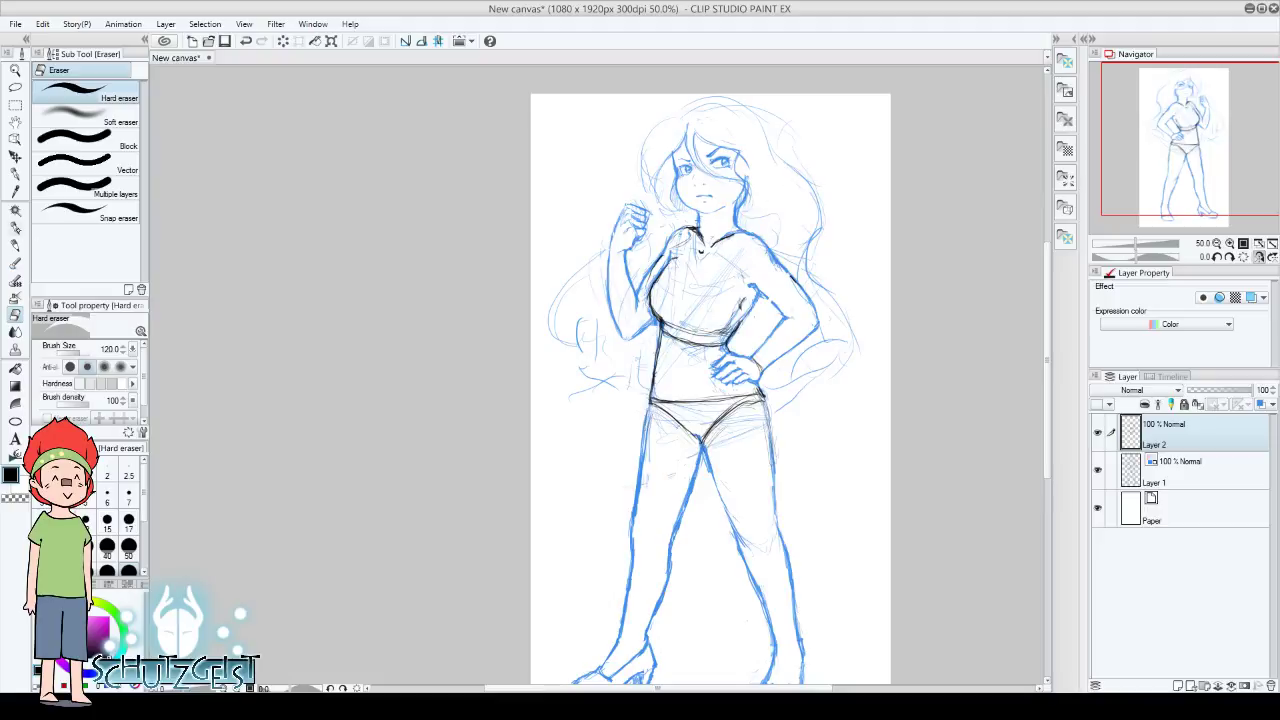
left_click(15, 245)
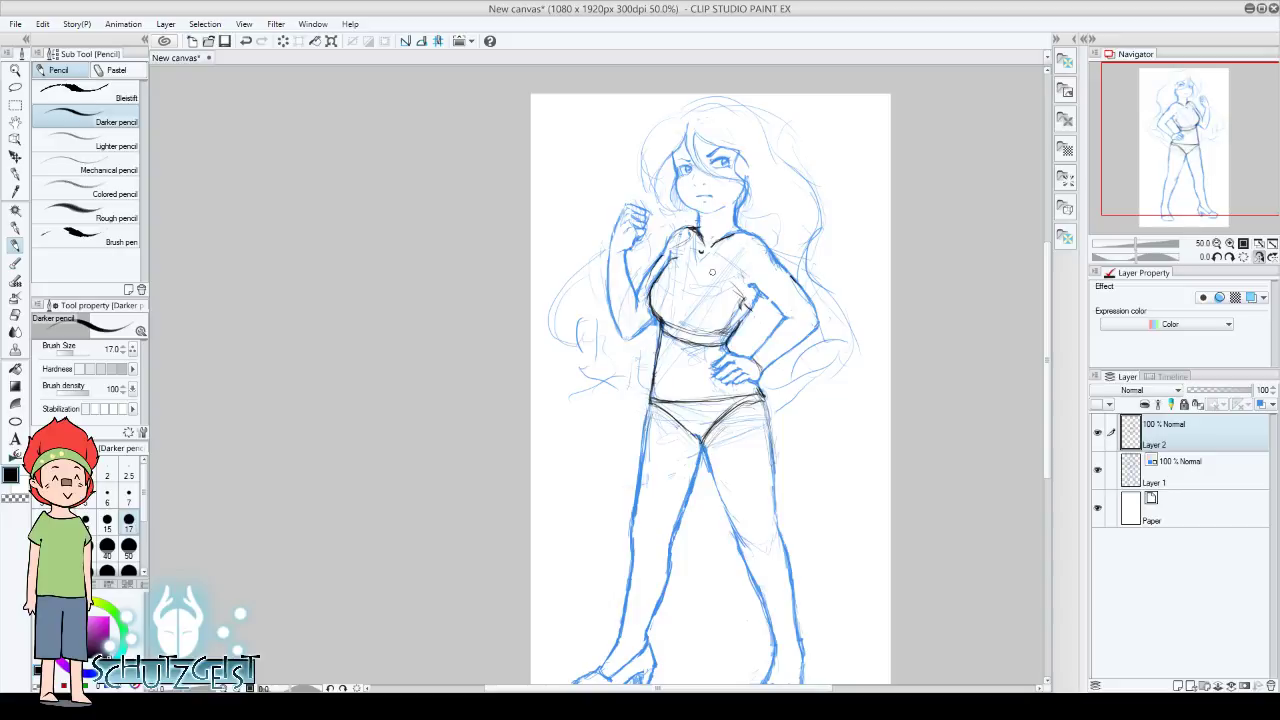
Add dark strokes across the chest and sketch a small hip bow with ribbon tails
mouse_move(668, 266)
left_mouse_down()
mouse_move(716, 264)
mouse_move(744, 301)
left_mouse_up()
left_click_drag(700, 281, 689, 302)
left_click_drag(738, 298, 733, 320)
mouse_move(734, 404)
left_mouse_down()
mouse_move(746, 440)
mouse_move(722, 418)
mouse_move(737, 442)
mouse_move(730, 434)
left_mouse_up()
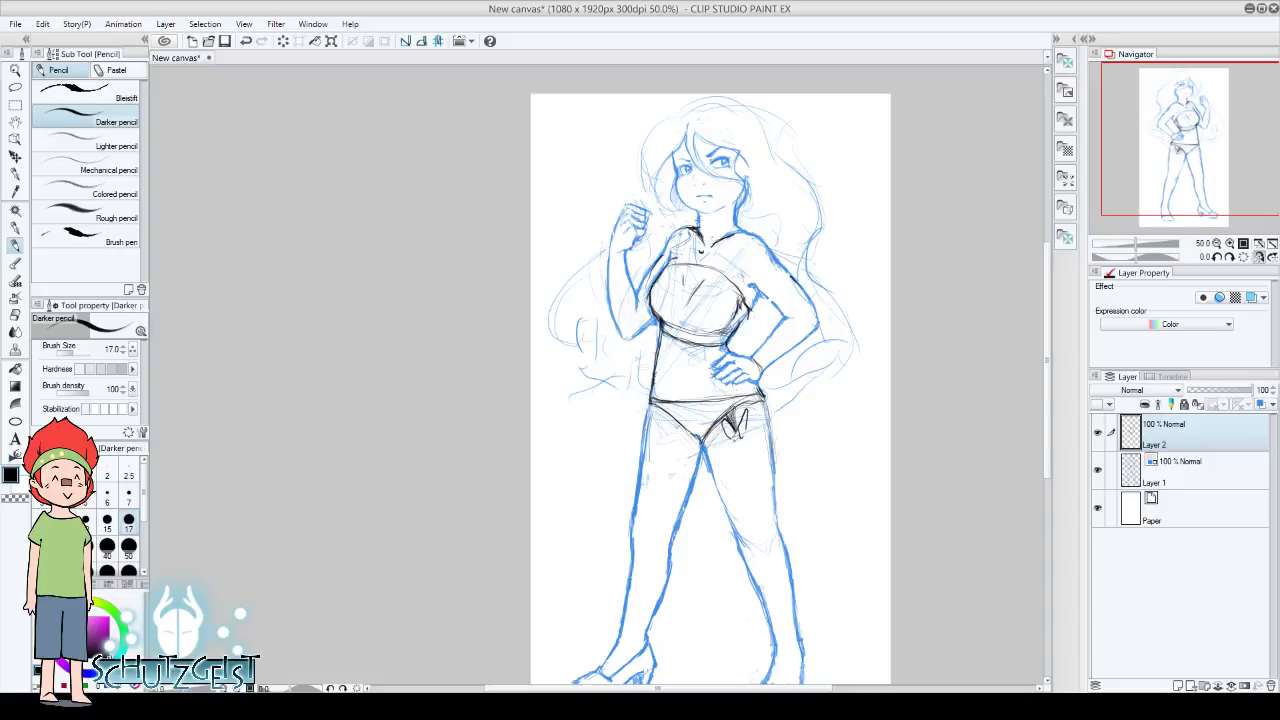
mouse_move(734, 434)
left_mouse_down()
mouse_move(750, 488)
mouse_move(728, 488)
mouse_move(756, 488)
left_mouse_up()
mouse_move(1217, 150)
left_mouse_down()
mouse_move(1239, 157)
mouse_move(1268, 142)
left_mouse_up()
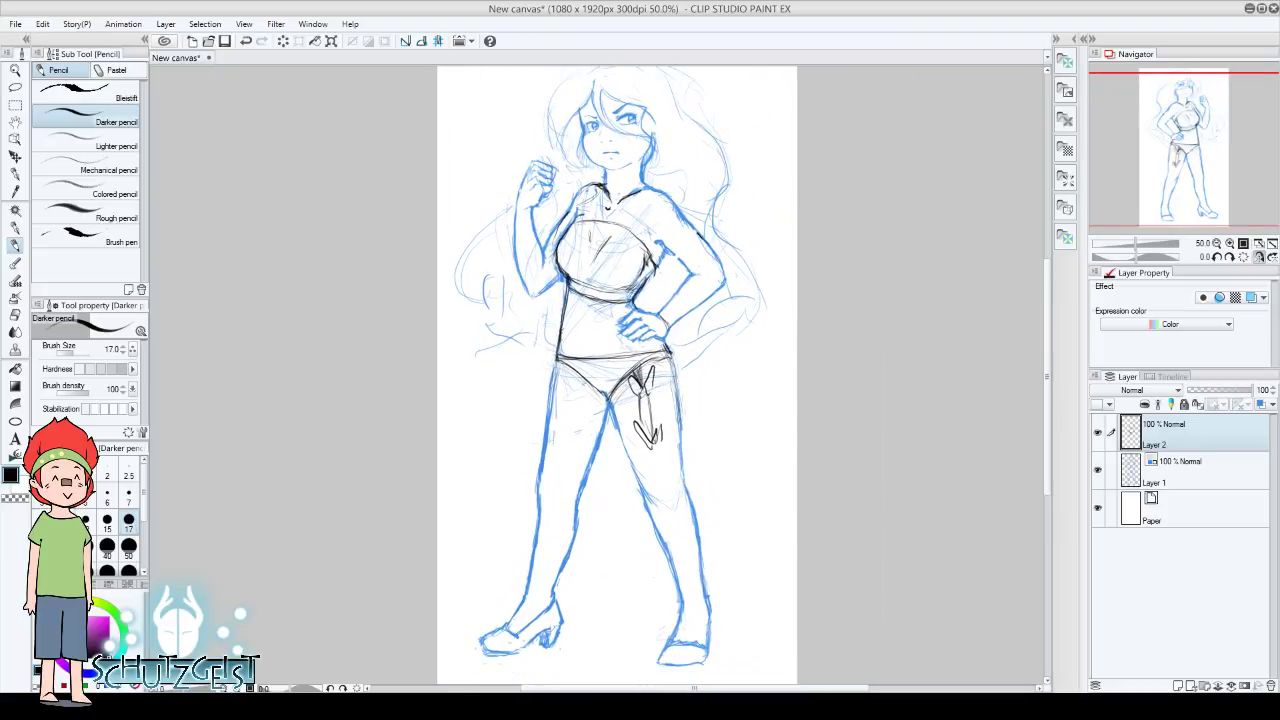
Erase the hip bow, ribbon and bikini-bottom lines with the Hard eraser
left_click(15, 314)
left_click_drag(636, 380, 651, 443)
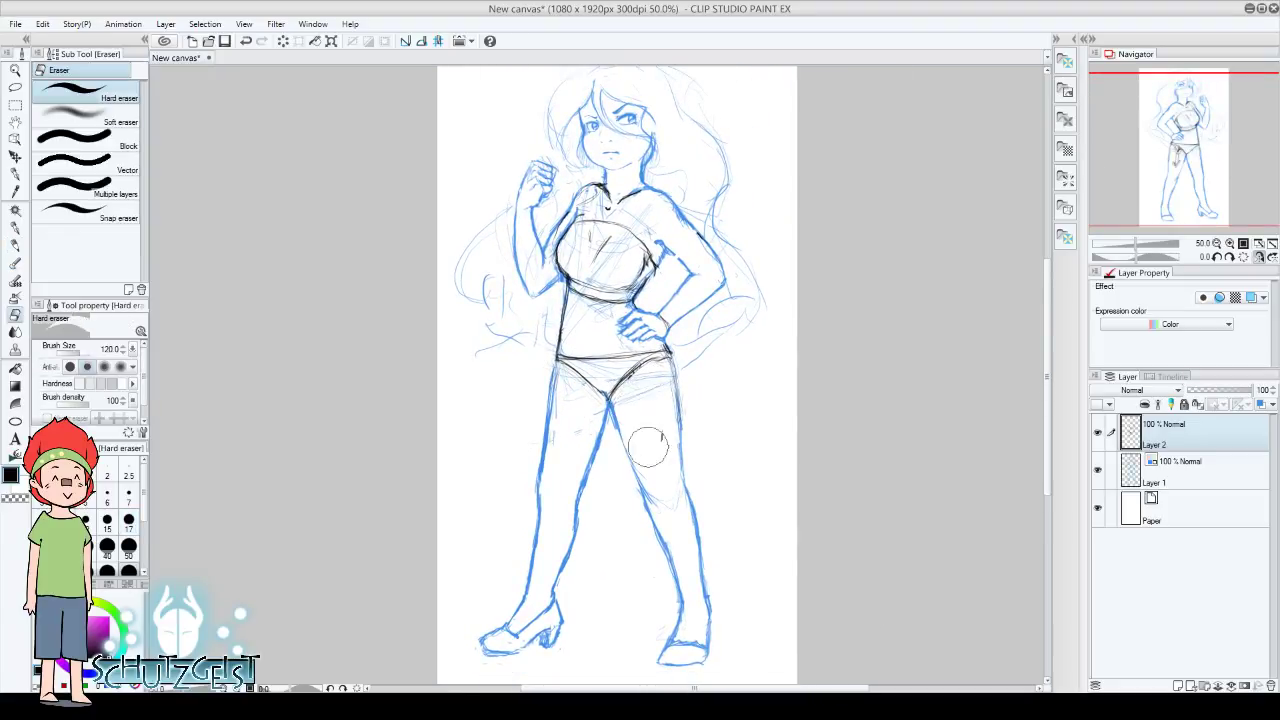
mouse_move(637, 378)
left_mouse_down()
mouse_move(630, 392)
mouse_move(572, 381)
left_mouse_up()
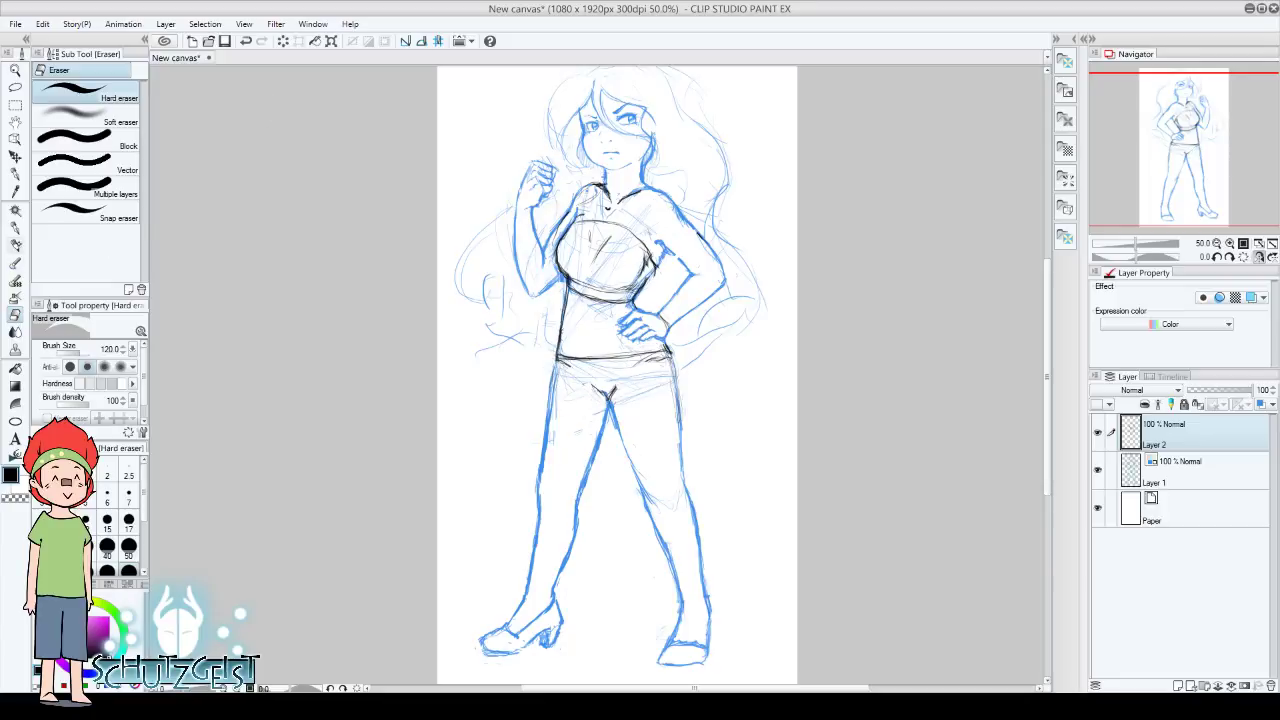
Outline the right hip and thigh and the inner left thigh with the Darker pencil
left_click(15, 245)
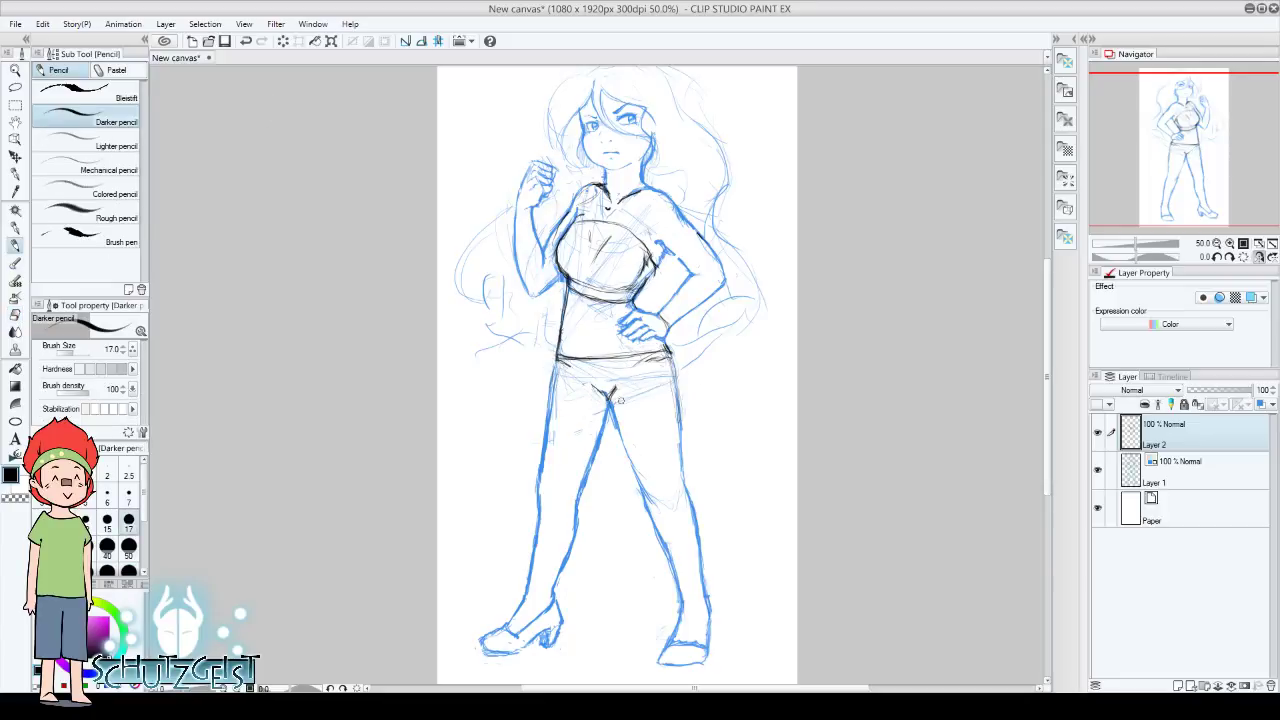
left_click_drag(650, 386, 664, 434)
left_click_drag(650, 364, 666, 430)
left_click_drag(586, 394, 572, 460)
left_click_drag(646, 368, 674, 458)
left_click_drag(658, 394, 680, 476)
Reinforce the outer right thigh, right hip and inner left thigh lines
left_click_drag(588, 400, 581, 451)
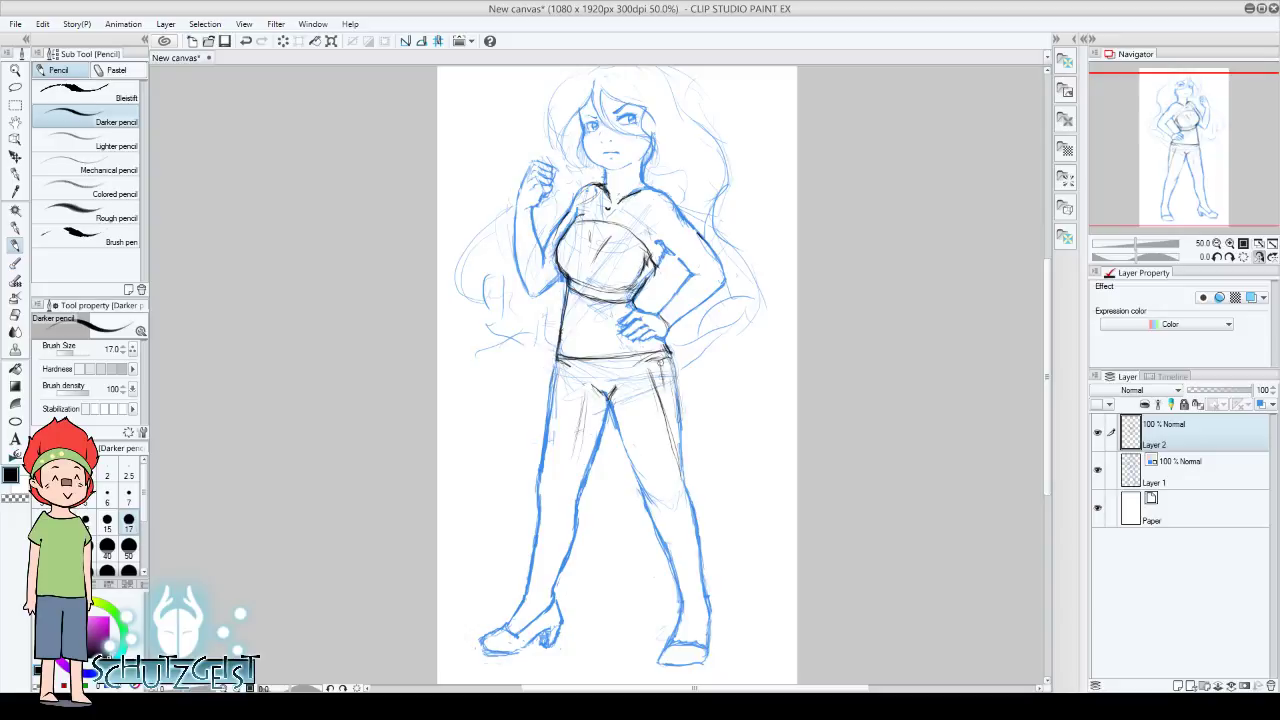
left_click_drag(660, 364, 670, 430)
left_click_drag(648, 362, 680, 468)
left_click_drag(666, 418, 688, 482)
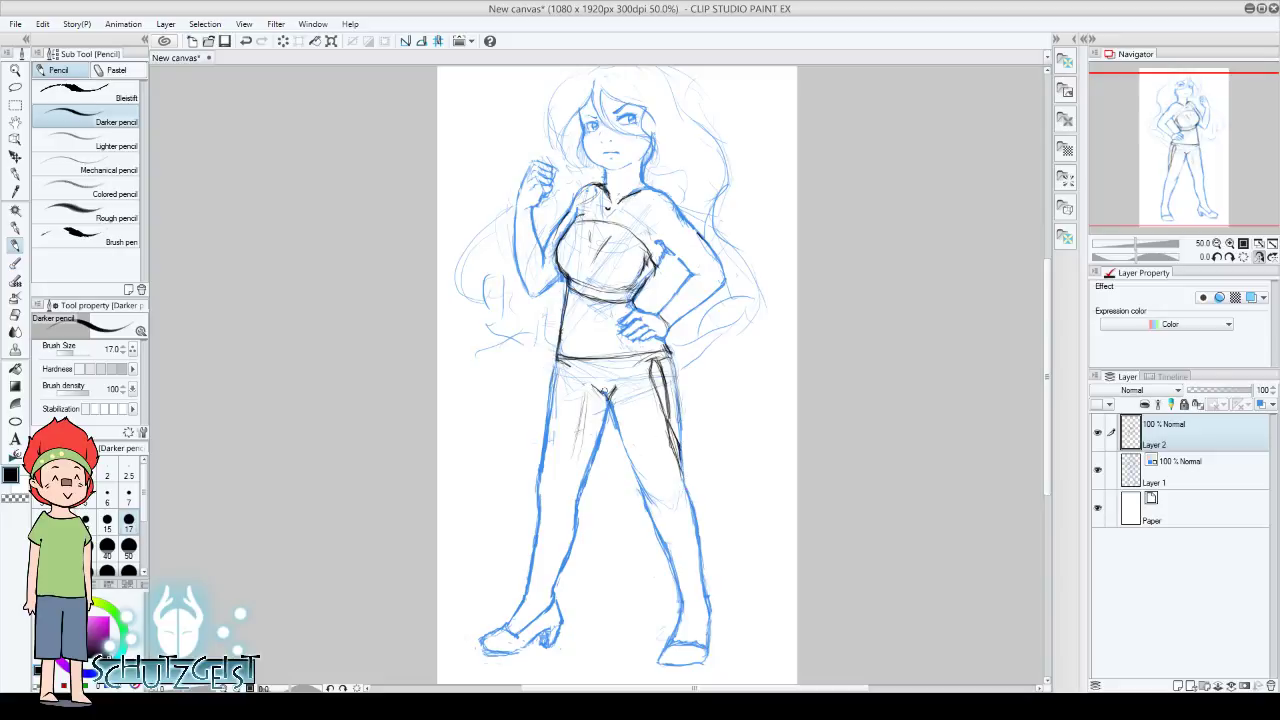
mouse_move(590, 392)
left_mouse_down()
mouse_move(574, 460)
mouse_move(590, 412)
left_mouse_up()
Extend the left leg line down the calf to an ankle hem and refine the crotch
left_click_drag(575, 456, 568, 502)
mouse_move(570, 497)
left_mouse_down()
mouse_move(578, 462)
mouse_move(548, 592)
mouse_move(564, 556)
left_mouse_up()
mouse_move(516, 594)
left_mouse_down()
mouse_move(550, 586)
mouse_move(561, 565)
mouse_move(526, 580)
left_mouse_up()
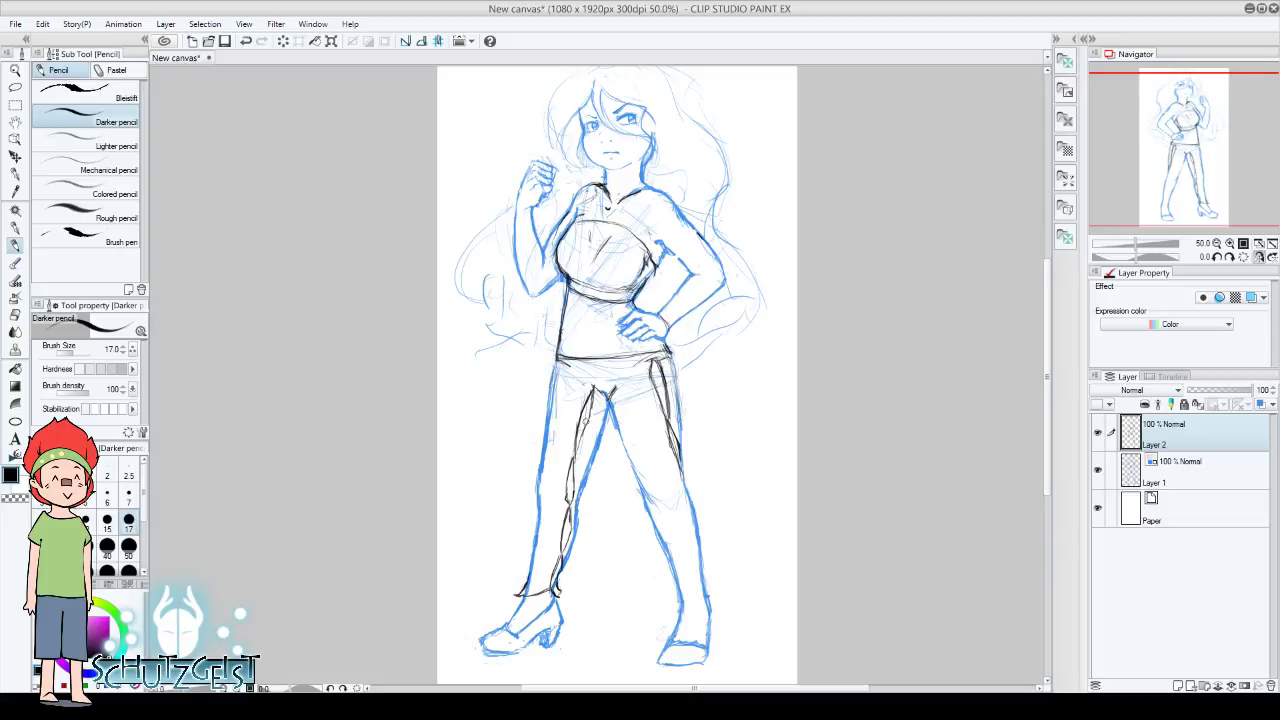
mouse_move(598, 410)
left_mouse_down()
mouse_move(574, 452)
mouse_move(584, 432)
left_mouse_up()
left_click_drag(598, 386, 592, 414)
Erase the long line down the left leg and the lines at the ankle
key("e")
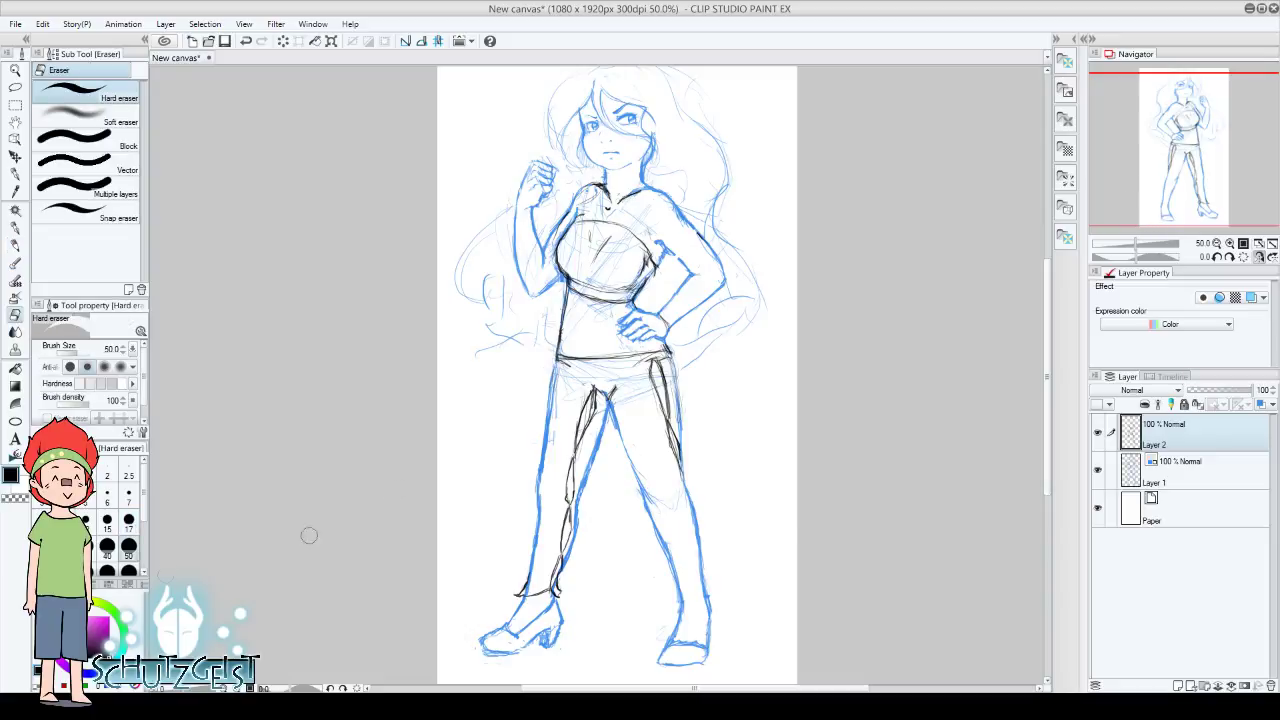
mouse_move(565, 555)
left_mouse_down()
mouse_move(568, 445)
mouse_move(588, 398)
mouse_move(627, 403)
mouse_move(652, 372)
mouse_move(683, 468)
left_mouse_up()
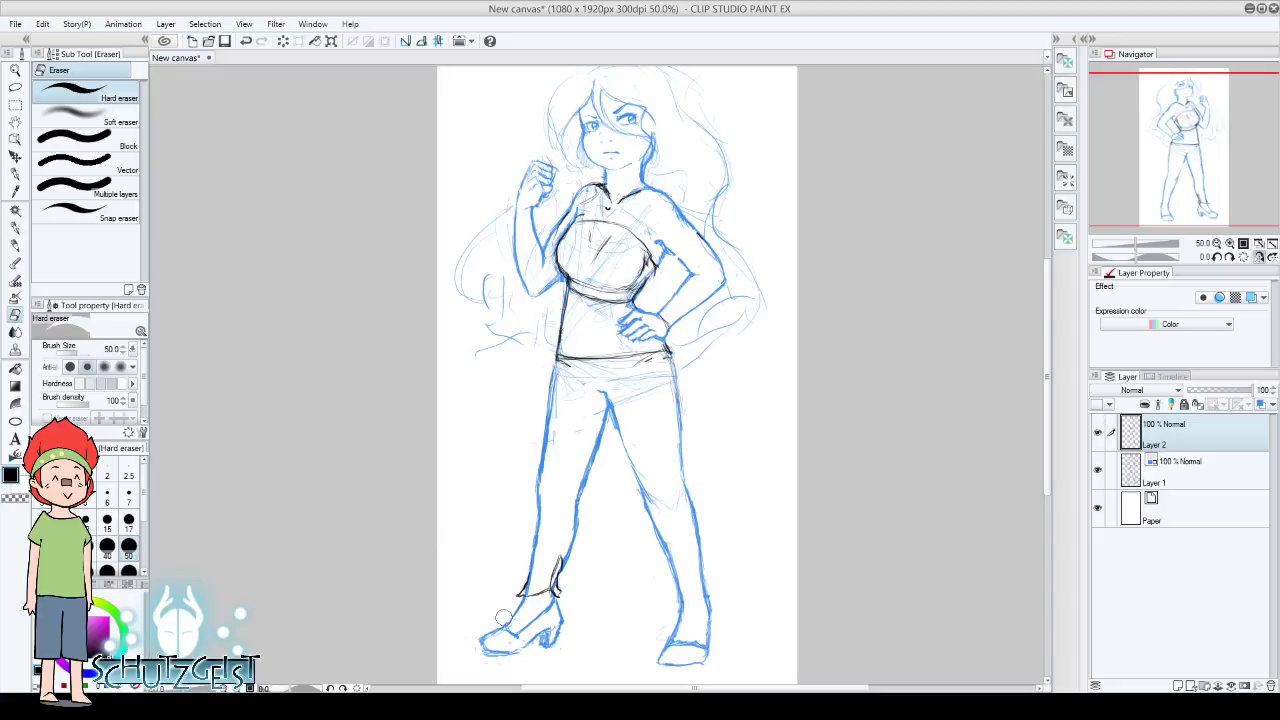
left_click_drag(504, 617, 559, 565)
Draw both shorts hems, a pocket curve and the right hip outline
key("p")
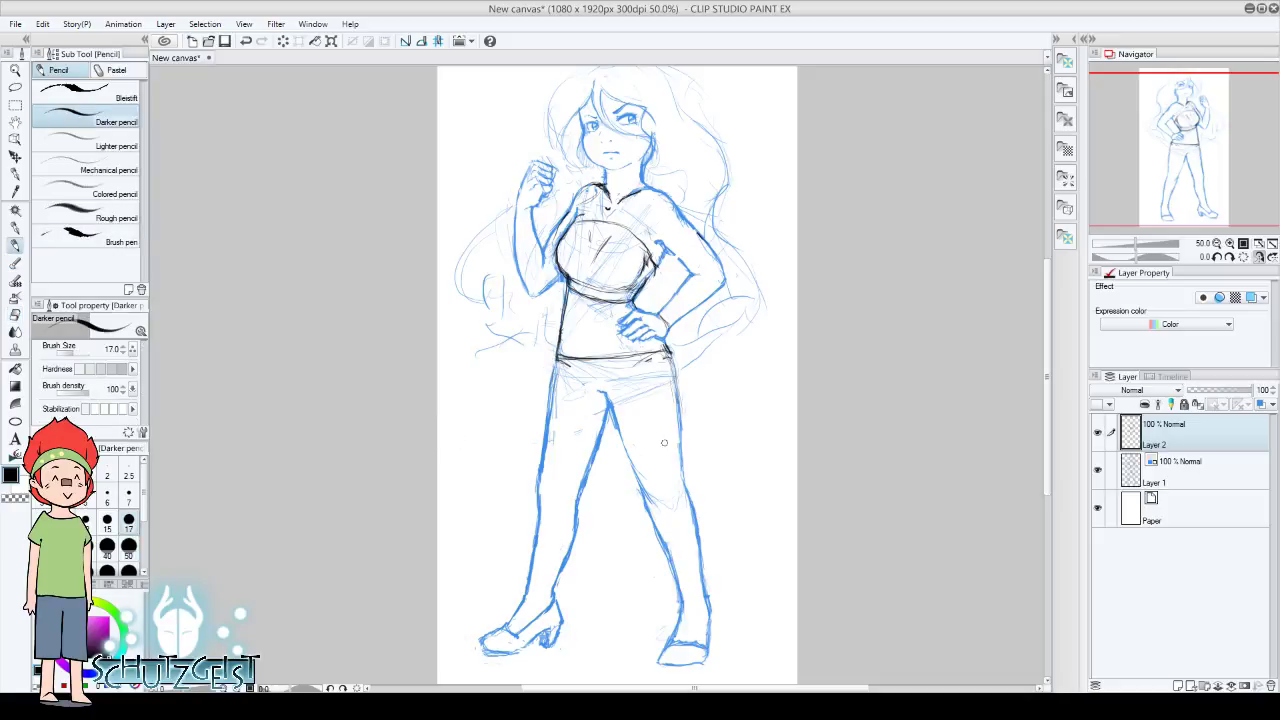
left_click_drag(662, 404, 640, 428)
left_click_drag(555, 406, 600, 430)
mouse_move(670, 400)
left_mouse_down()
mouse_move(653, 372)
mouse_move(668, 398)
left_mouse_up()
mouse_move(655, 354)
left_mouse_down()
mouse_move(666, 386)
mouse_move(680, 376)
left_mouse_up()
Add a stroke at the shorts' right hip and redraw the crotch line
key("e")
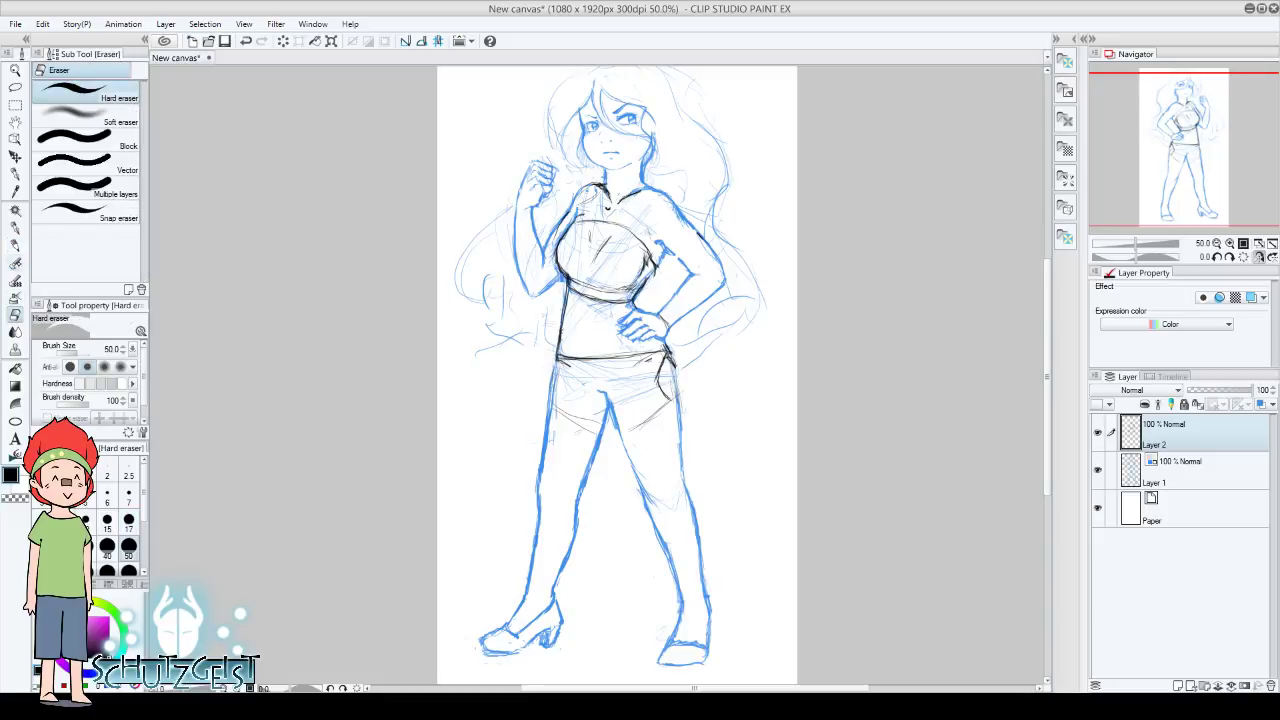
left_click(15, 245)
mouse_move(664, 389)
left_mouse_down()
mouse_move(678, 401)
mouse_move(625, 429)
mouse_move(648, 421)
mouse_move(598, 403)
mouse_move(603, 392)
left_mouse_up()
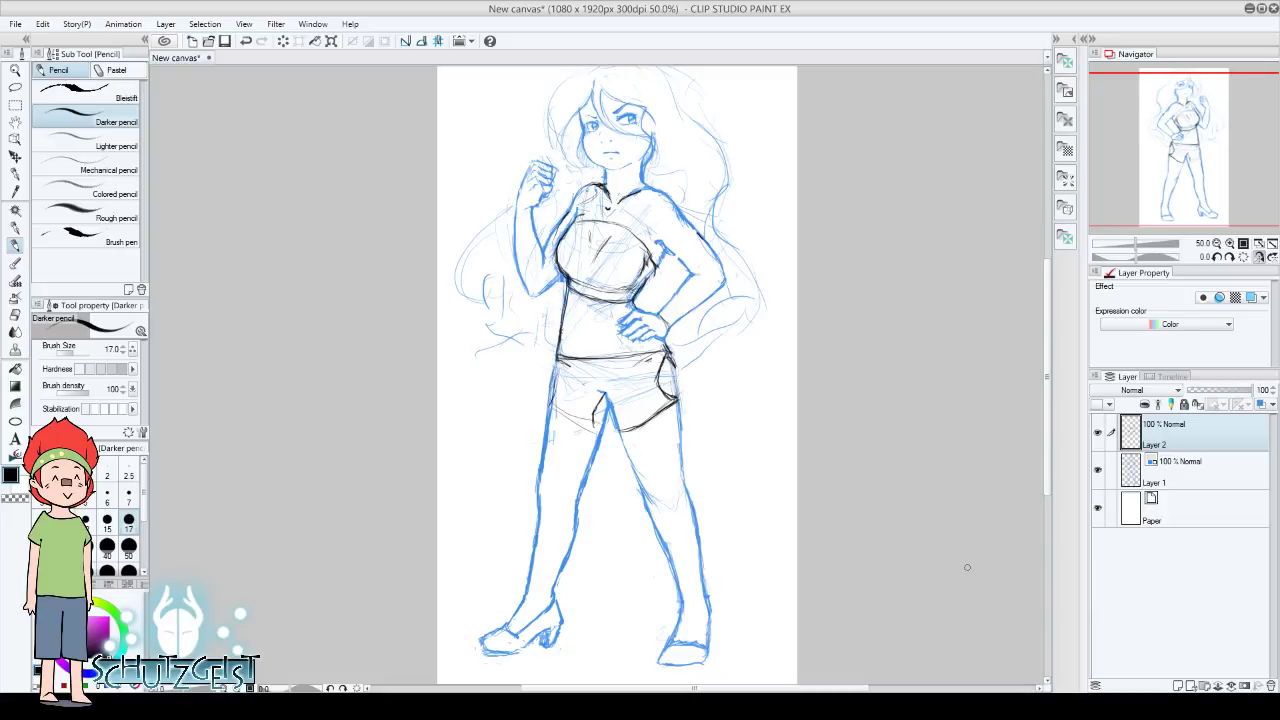
left_click_drag(598, 414, 593, 432)
key("ctrl+z")
left_click_drag(598, 410, 614, 388)
Erase the dark crotch lines, then draw the left shorts hem and a small hip bow
key("e")
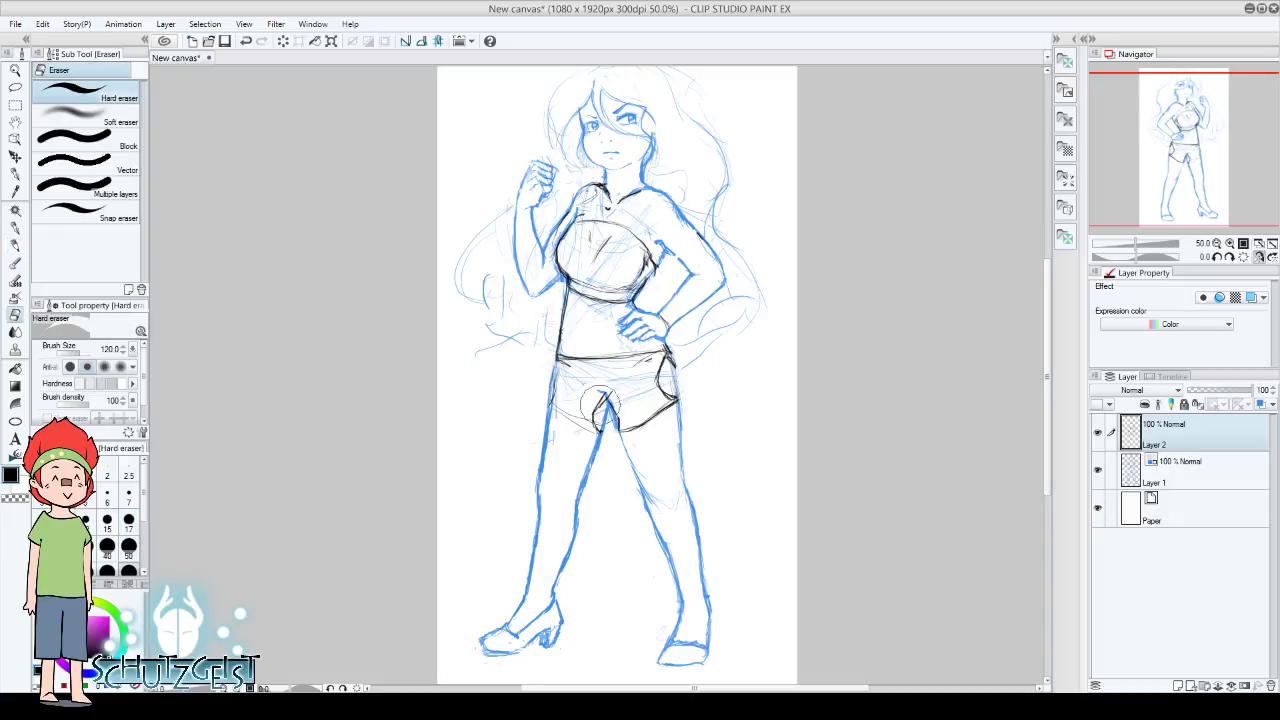
mouse_move(600, 405)
left_mouse_down()
mouse_move(600, 422)
mouse_move(642, 422)
mouse_move(674, 403)
left_mouse_up()
key("p")
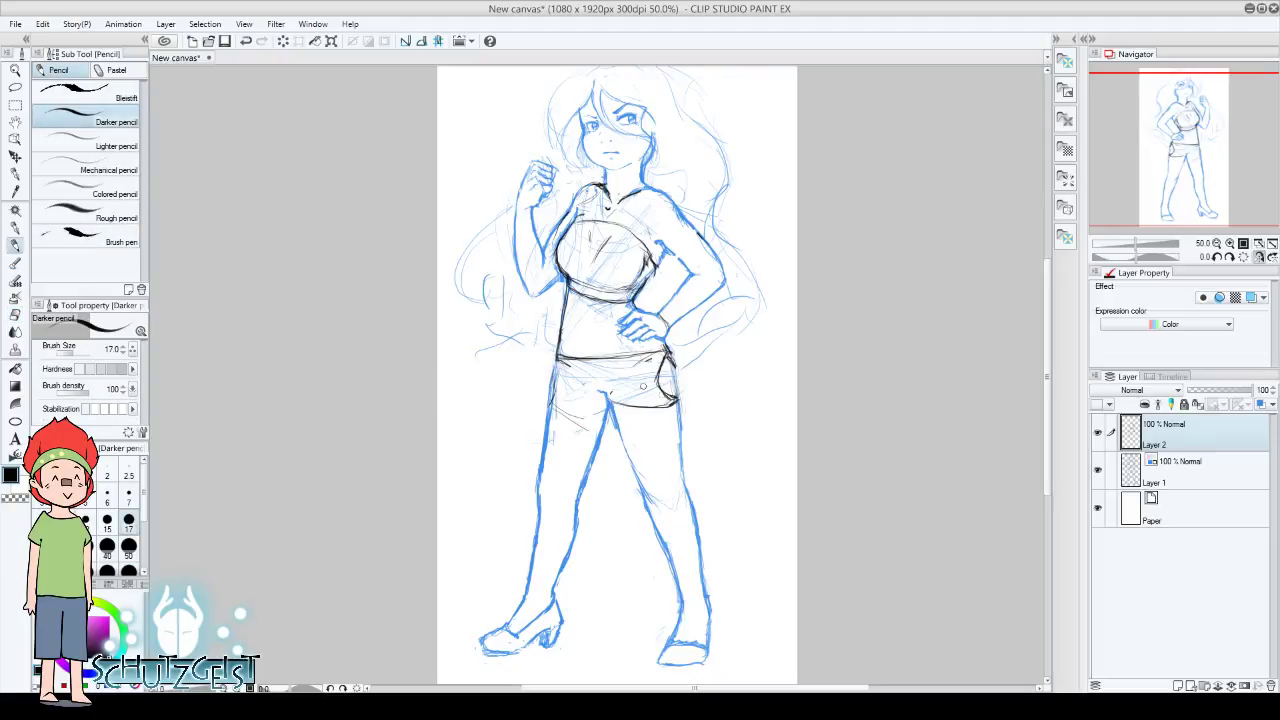
left_click_drag(550, 415, 612, 401)
left_click_drag(688, 384, 674, 409)
key("e")
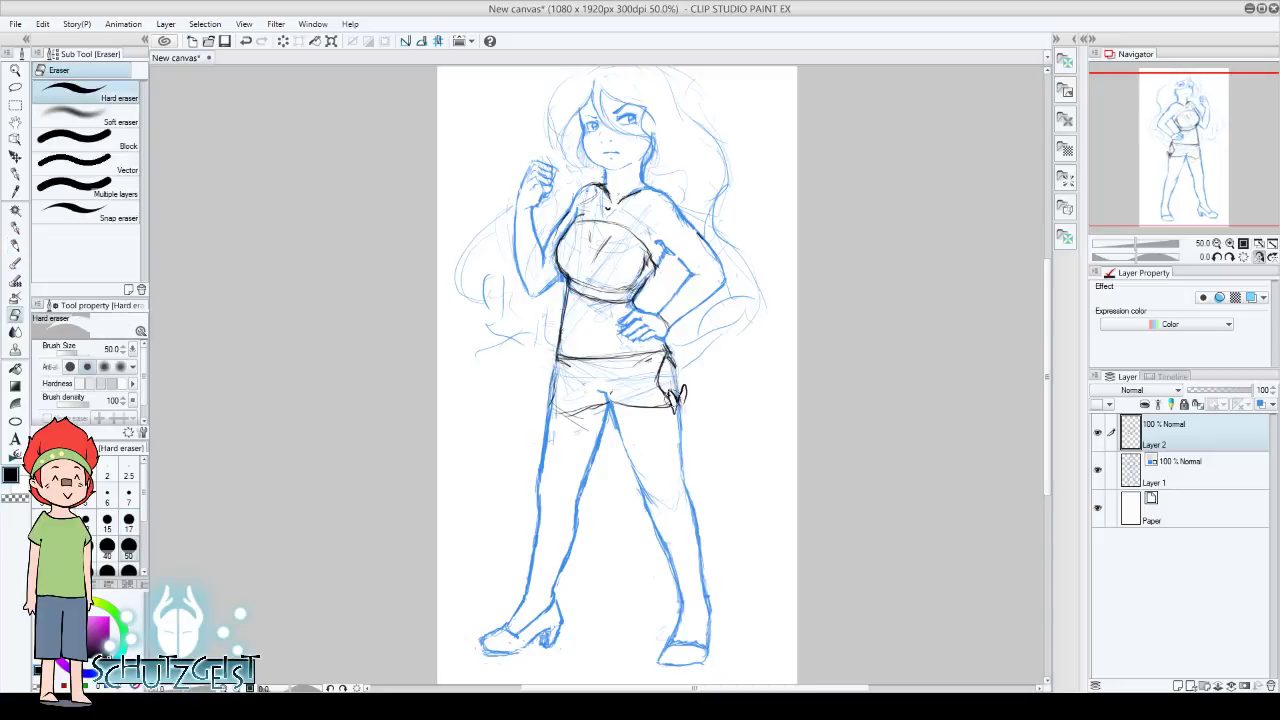
Draw a bow at the shorts' lower-left corner and darken the shorts' left side and waist
key("p")
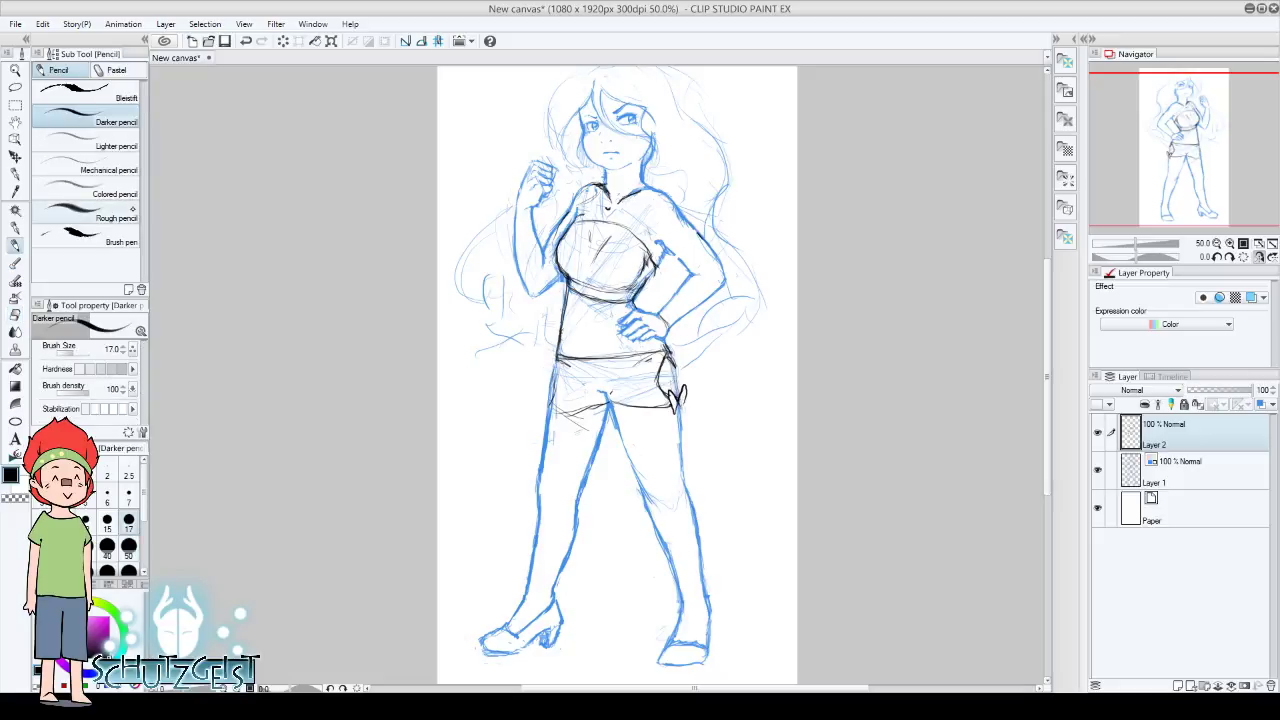
mouse_move(556, 391)
left_mouse_down()
mouse_move(546, 410)
mouse_move(561, 416)
mouse_move(608, 400)
mouse_move(541, 394)
mouse_move(544, 420)
left_mouse_up()
left_click_drag(543, 399, 551, 393)
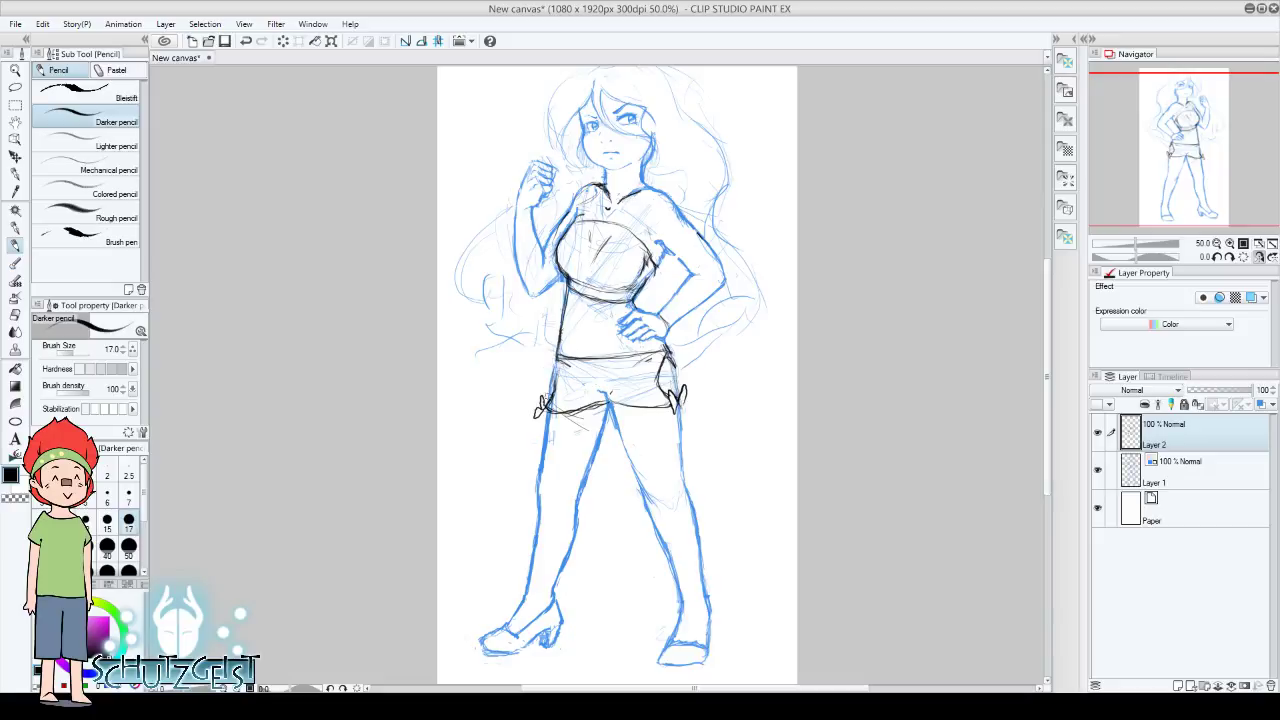
left_click(246, 41)
left_click(261, 41)
left_click_drag(550, 376, 545, 406)
left_click_drag(552, 368, 546, 404)
left_click_drag(1136, 256, 1168, 256)
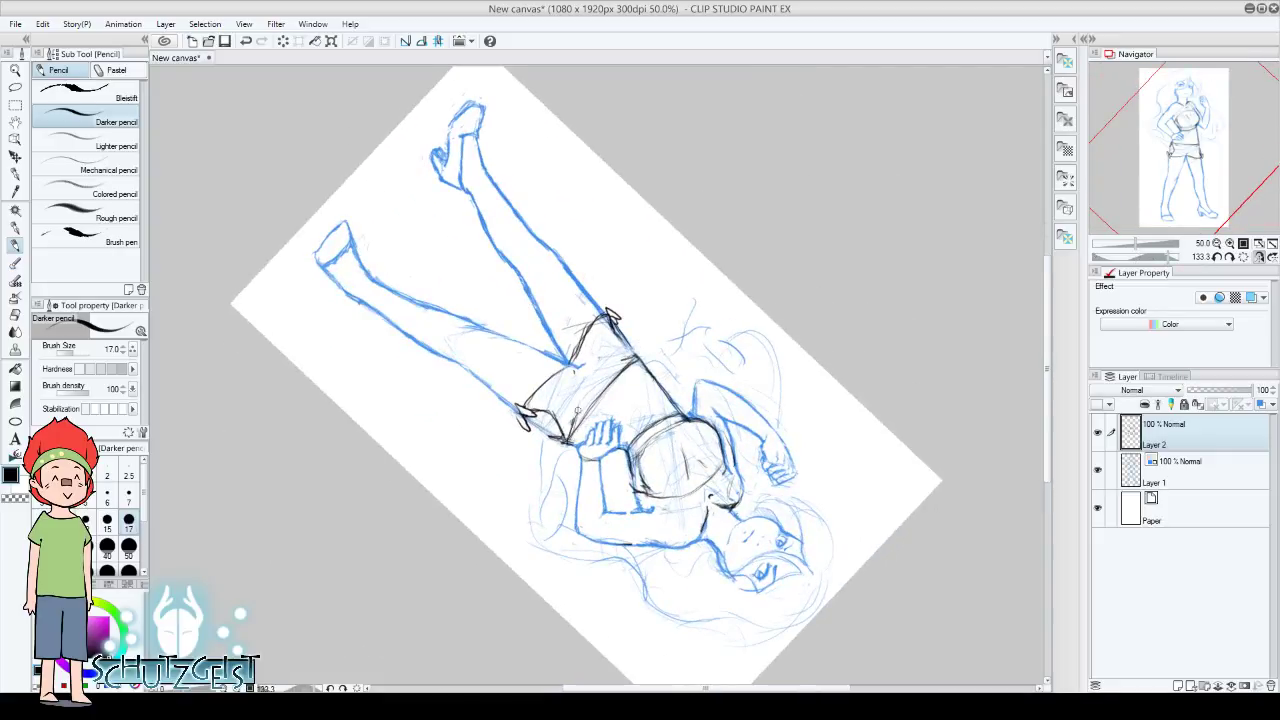
mouse_move(578, 409)
left_mouse_down()
mouse_move(565, 448)
mouse_move(592, 390)
mouse_move(630, 358)
left_mouse_up()
Erase stray waist strokes, straighten the view, and wipe out the black shorts and hip lines
key("e")
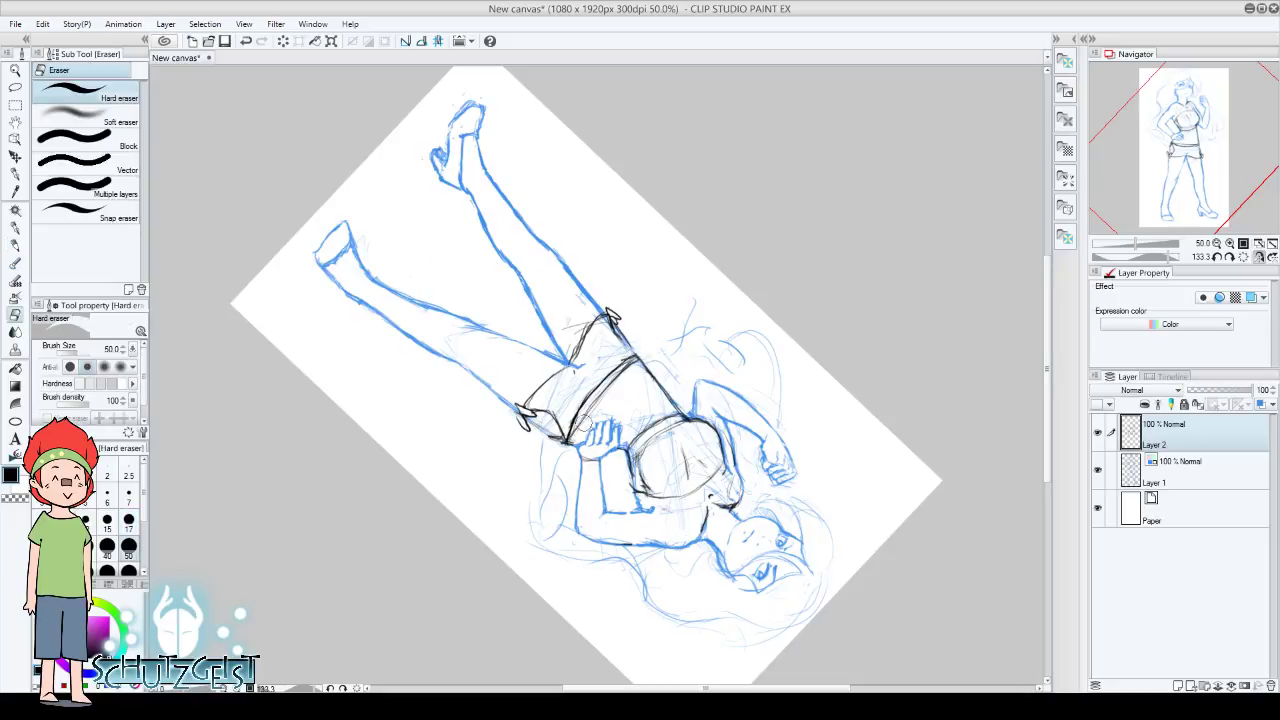
left_click_drag(572, 440, 608, 388)
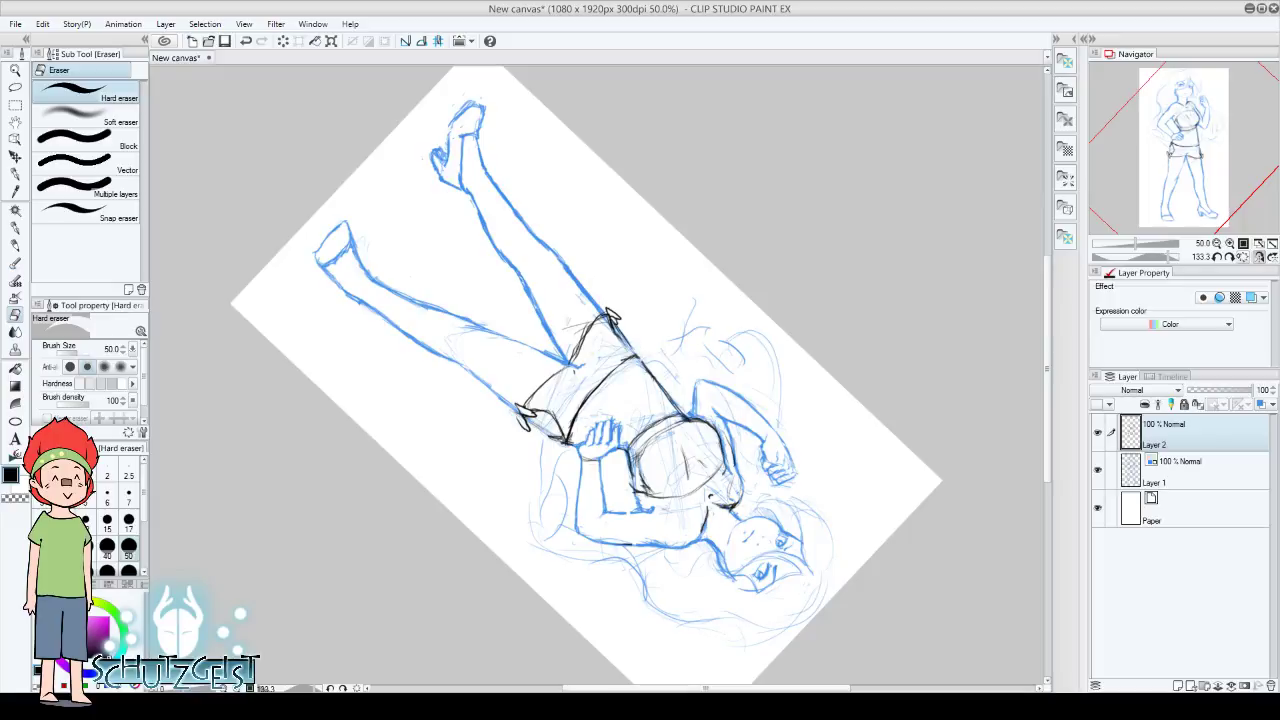
left_click(1242, 256)
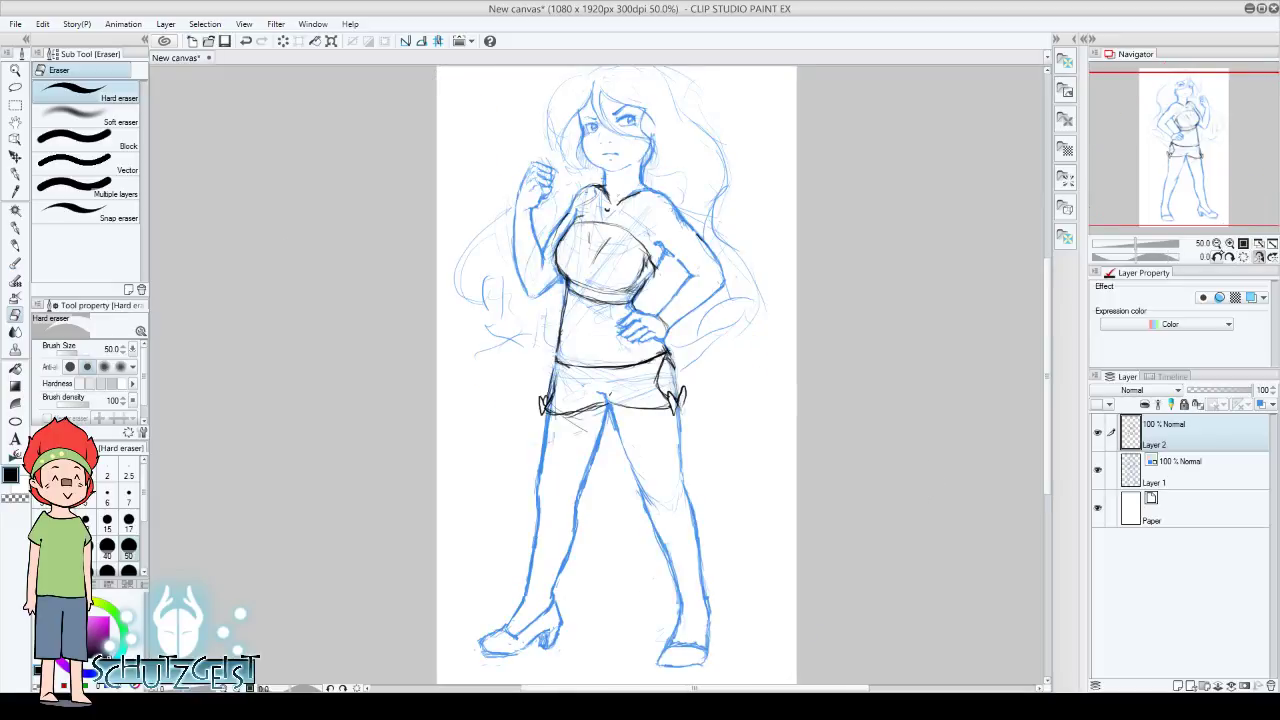
left_click_drag(1204, 162, 1192, 142)
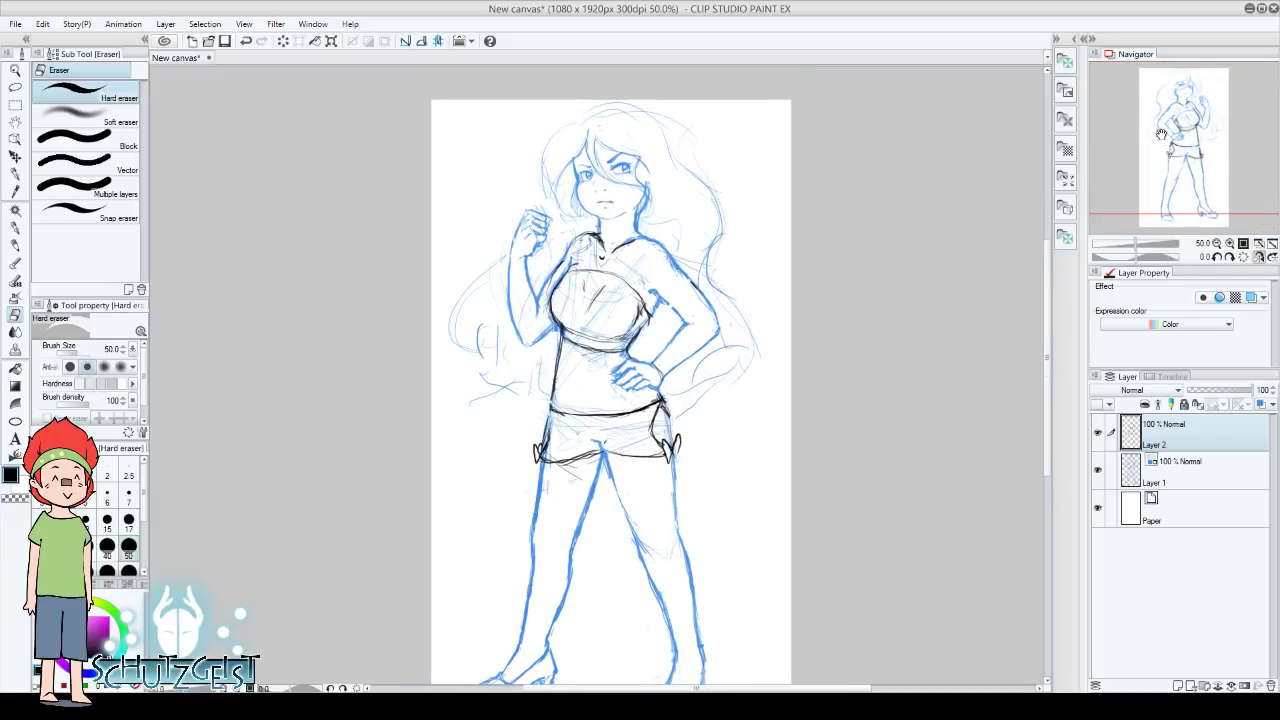
left_click_drag(533, 441, 670, 445)
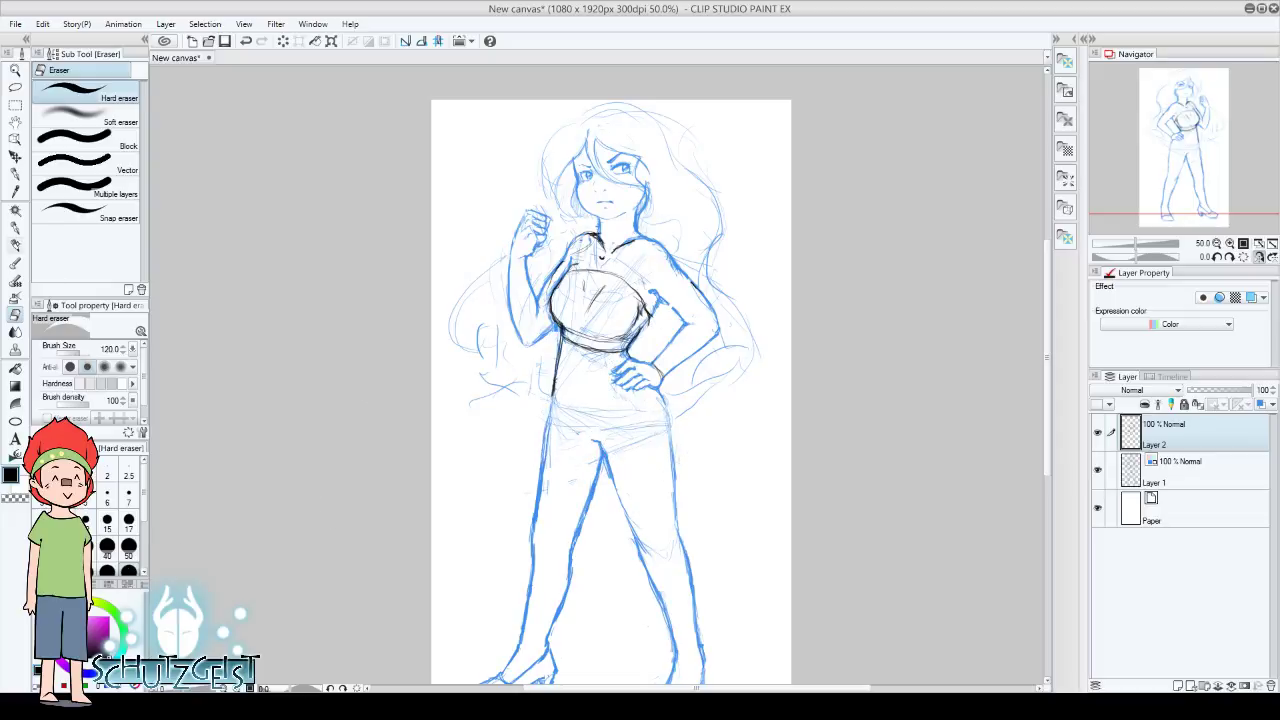
Draw the bikini bottom's leg openings, a line across the waist and the hand on the hip
left_click(15, 244)
left_click_drag(554, 418, 603, 451)
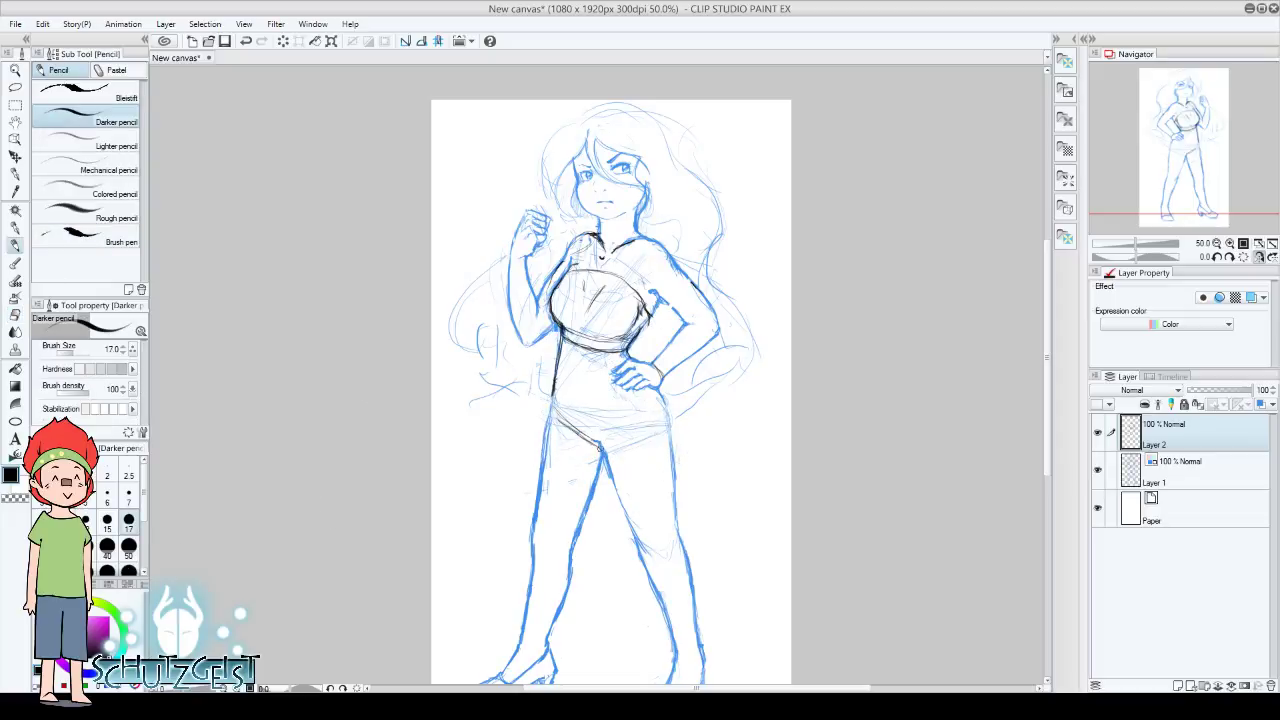
mouse_move(550, 404)
left_mouse_down()
mouse_move(660, 410)
mouse_move(612, 416)
mouse_move(604, 448)
left_mouse_up()
mouse_move(658, 410)
left_mouse_down()
mouse_move(592, 454)
mouse_move(666, 402)
left_mouse_up()
mouse_move(545, 410)
left_mouse_down()
mouse_move(668, 400)
mouse_move(548, 408)
mouse_move(594, 442)
left_mouse_up()
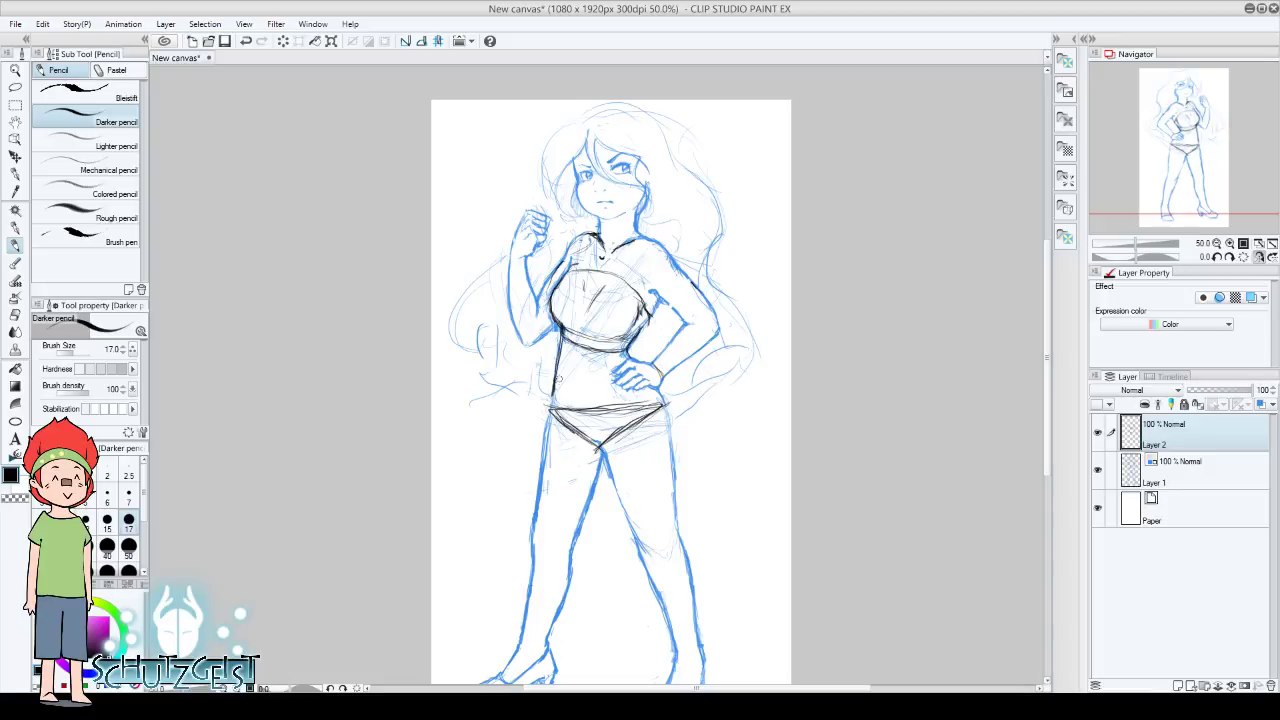
mouse_move(552, 372)
left_mouse_down()
mouse_move(646, 380)
mouse_move(662, 408)
left_mouse_up()
left_click_drag(634, 372, 662, 400)
mouse_move(556, 372)
left_mouse_down()
mouse_move(550, 408)
mouse_move(570, 378)
mouse_move(588, 380)
left_mouse_up()
Lighten the waist strokes and redraw the waistband line
key("e")
mouse_move(575, 430)
left_mouse_down()
mouse_move(560, 400)
mouse_move(640, 404)
left_mouse_up()
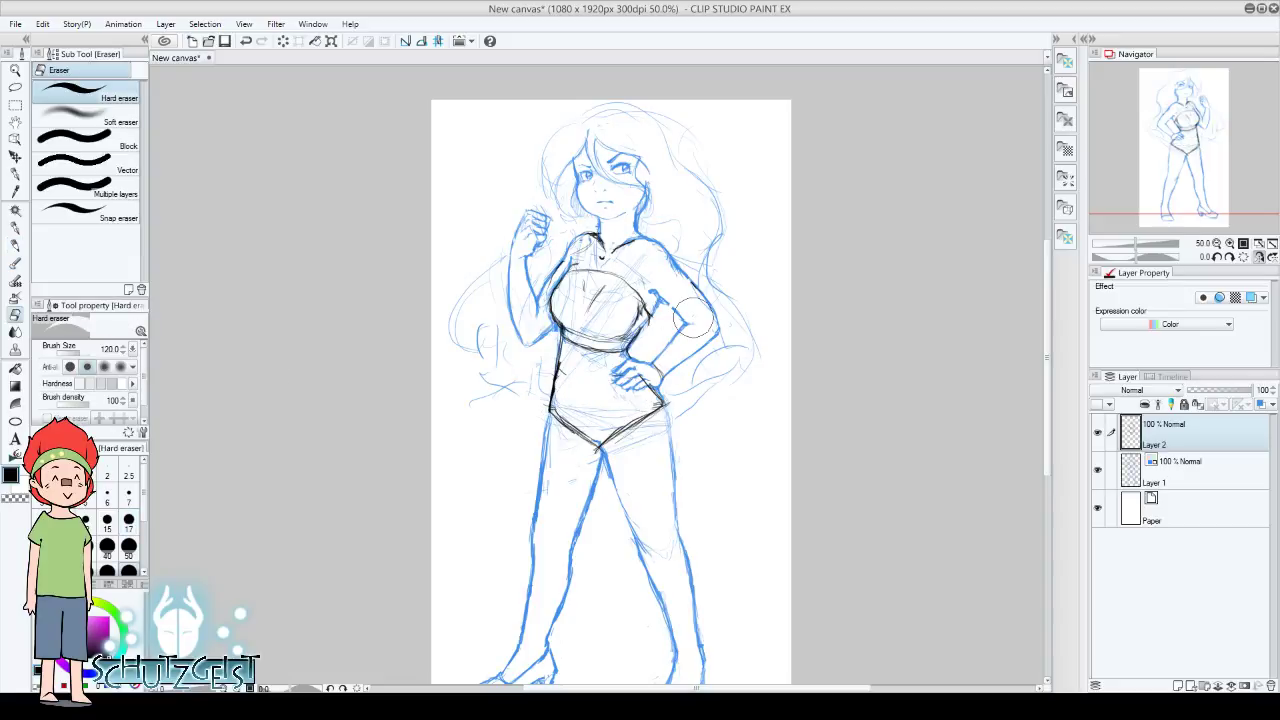
key("p")
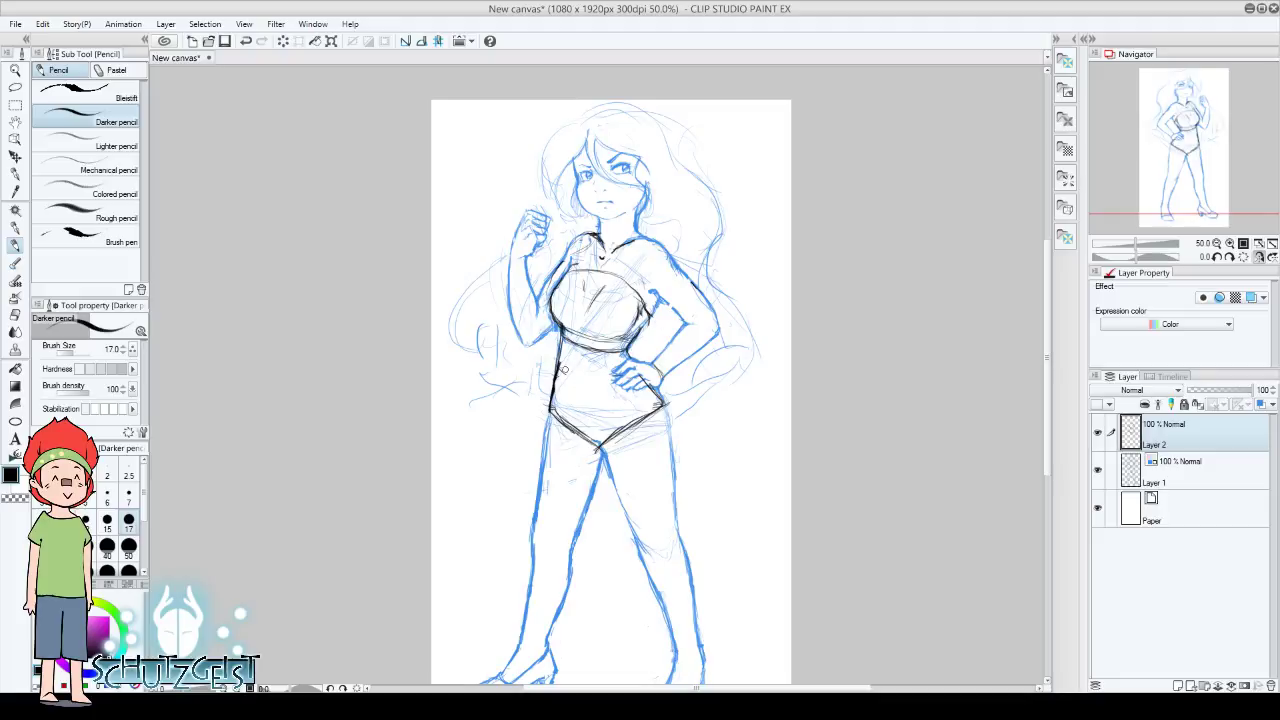
left_click_drag(562, 369, 636, 376)
Clean up stray lines around the crotch and retrace the crotch line darker
key("e")
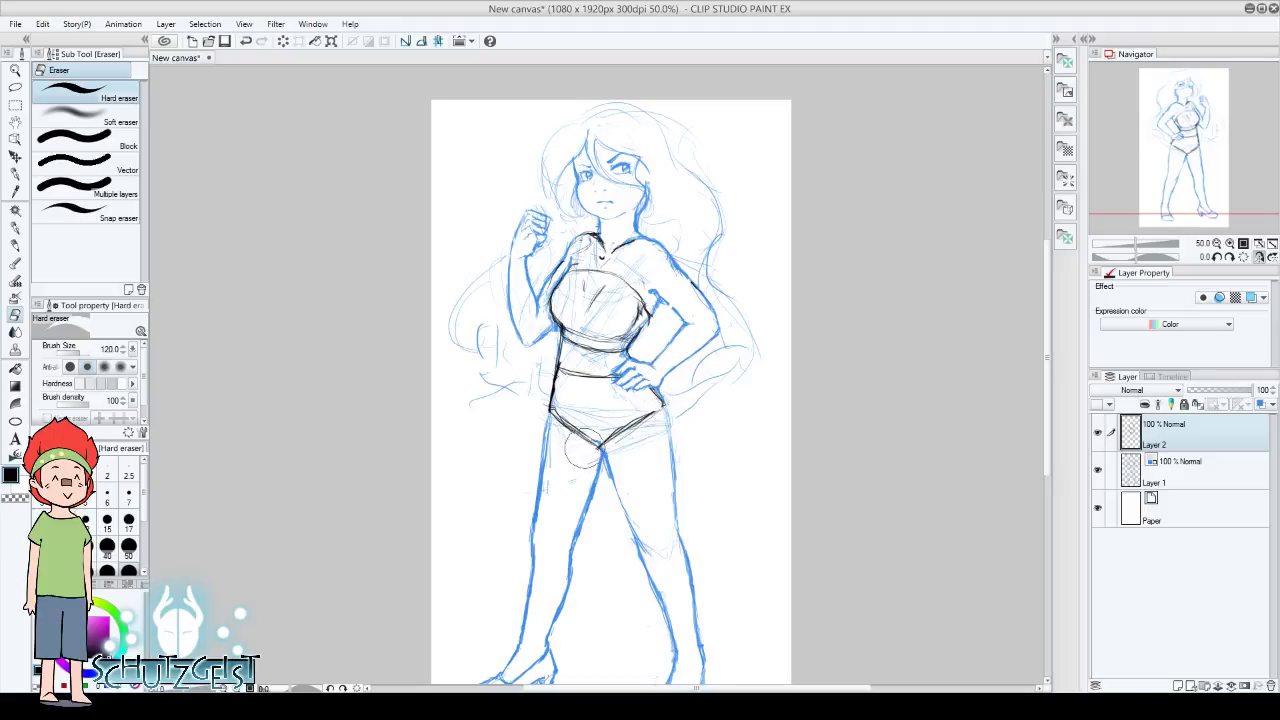
left_click_drag(581, 448, 612, 382)
key("p")
mouse_move(548, 406)
left_mouse_down()
mouse_move(600, 448)
mouse_move(668, 404)
left_mouse_up()
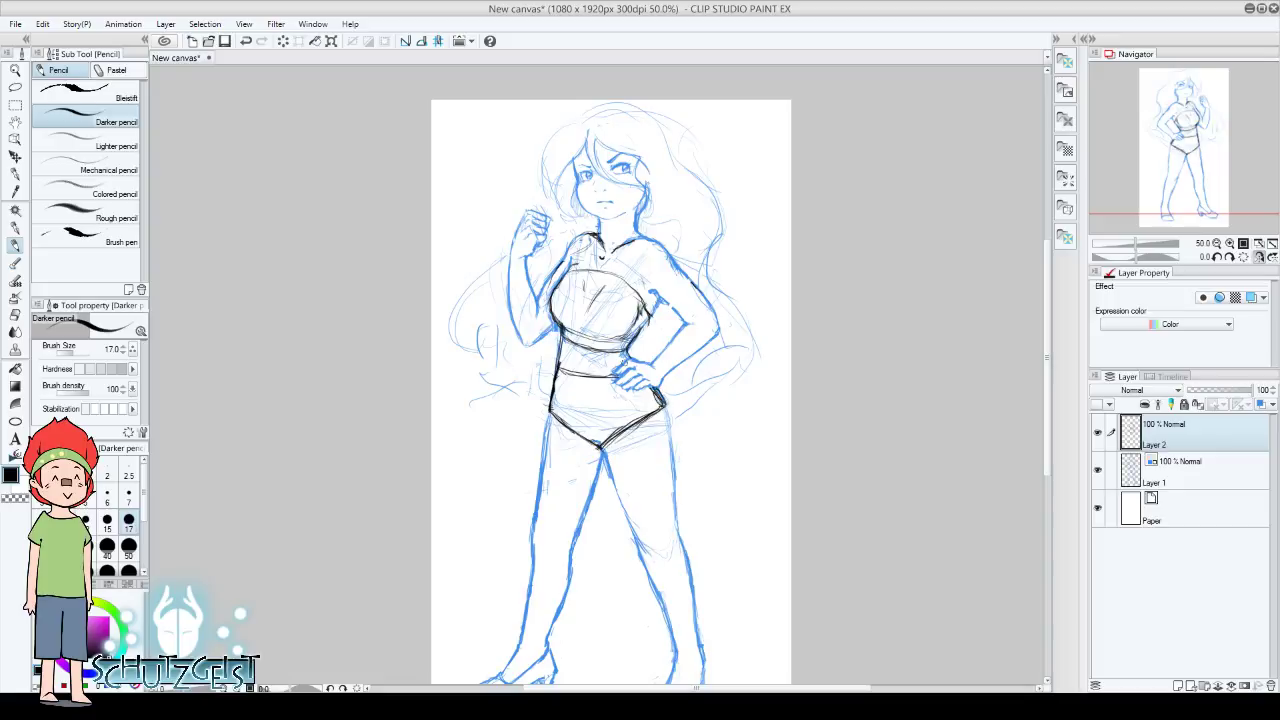
key("e")
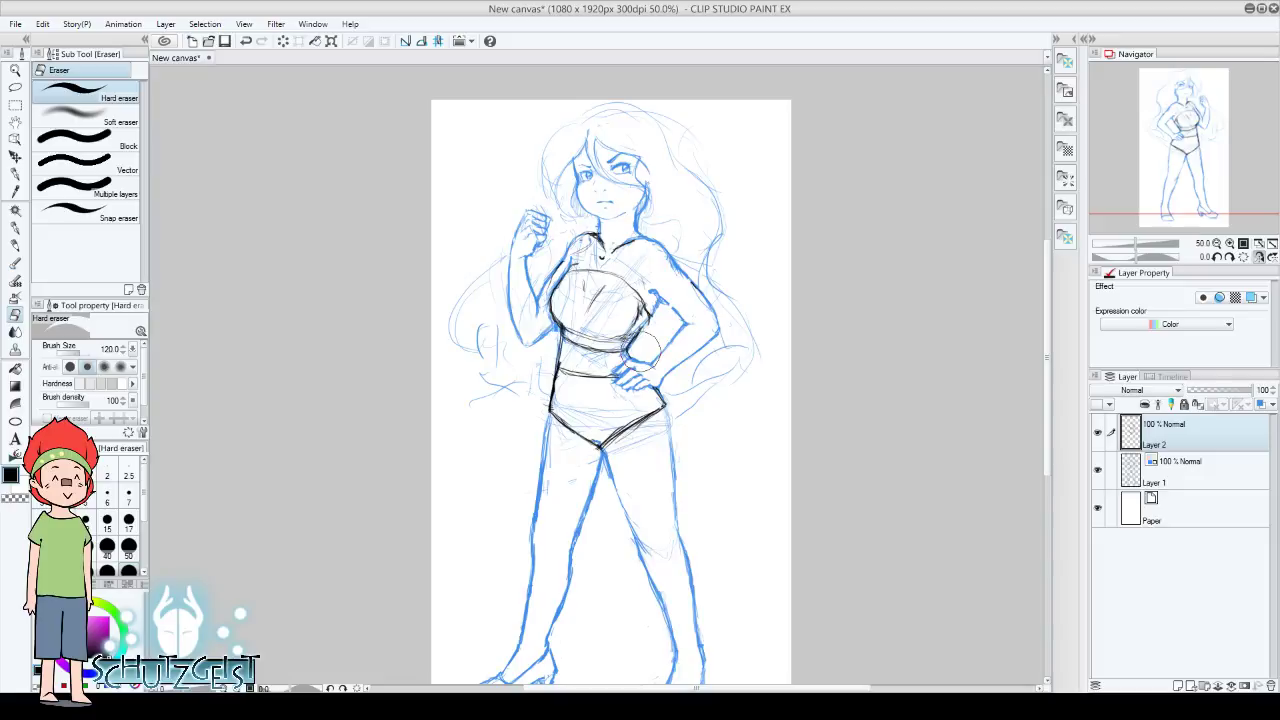
left_click_drag(1195, 125, 1197, 142)
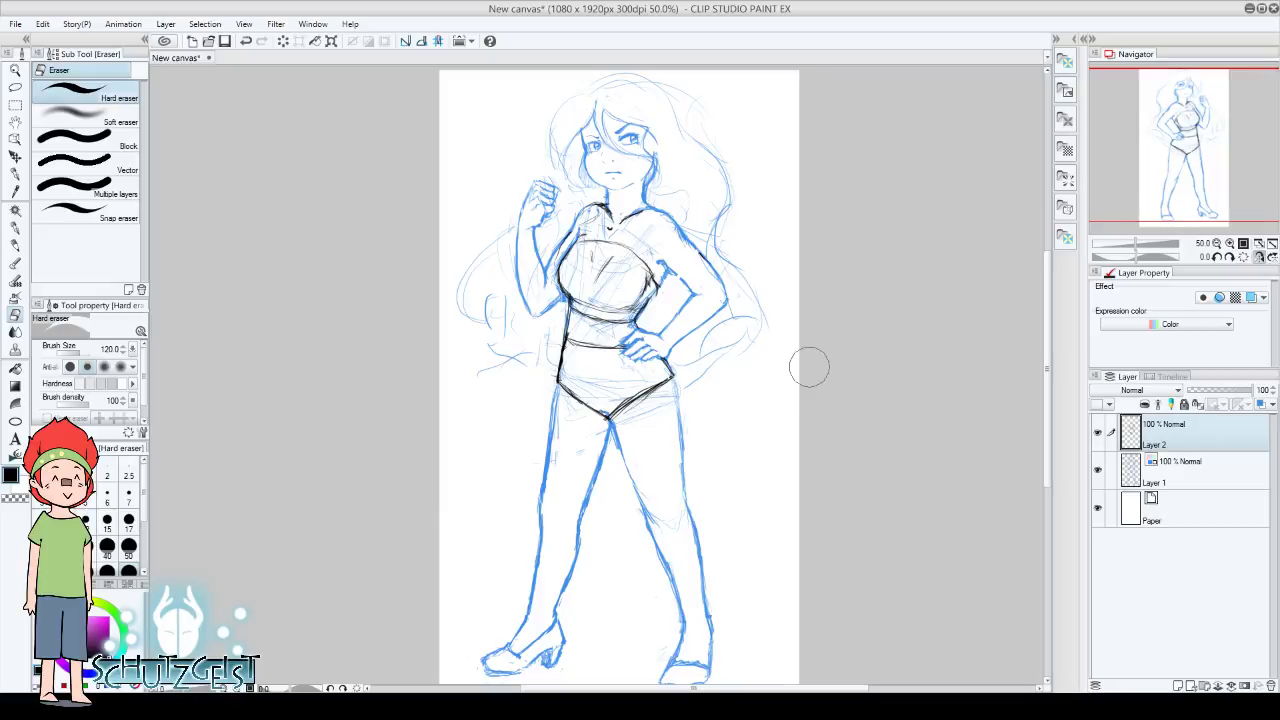
Sketch lines on the left thigh and erase the stray sketch lines on the right thigh
key("p")
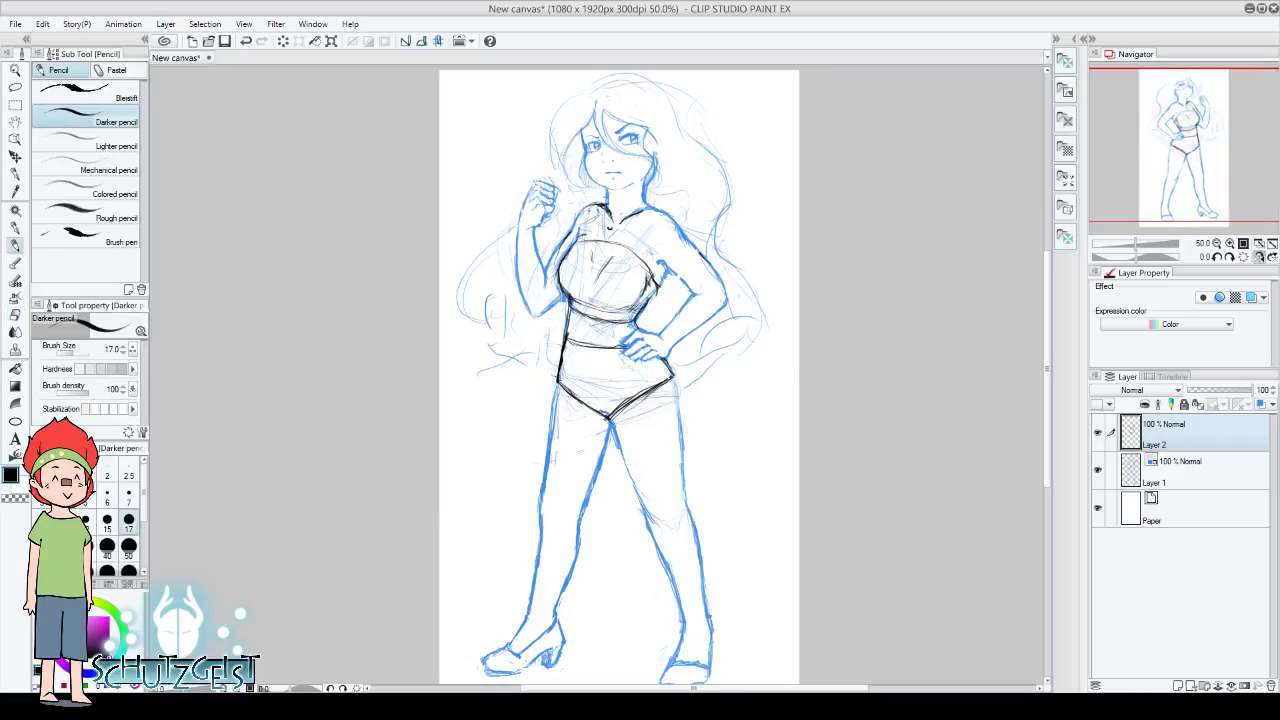
left_click_drag(1205, 169, 1201, 171)
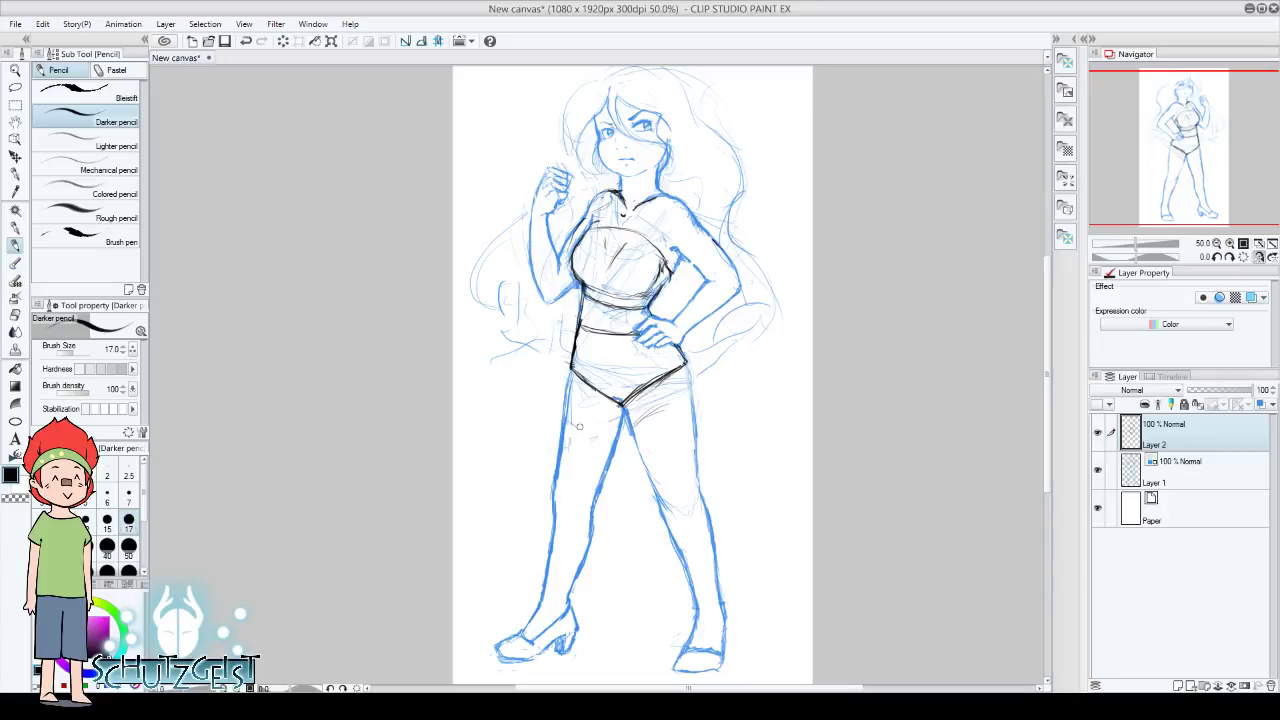
mouse_move(562, 410)
left_mouse_down()
mouse_move(610, 438)
mouse_move(692, 412)
left_mouse_up()
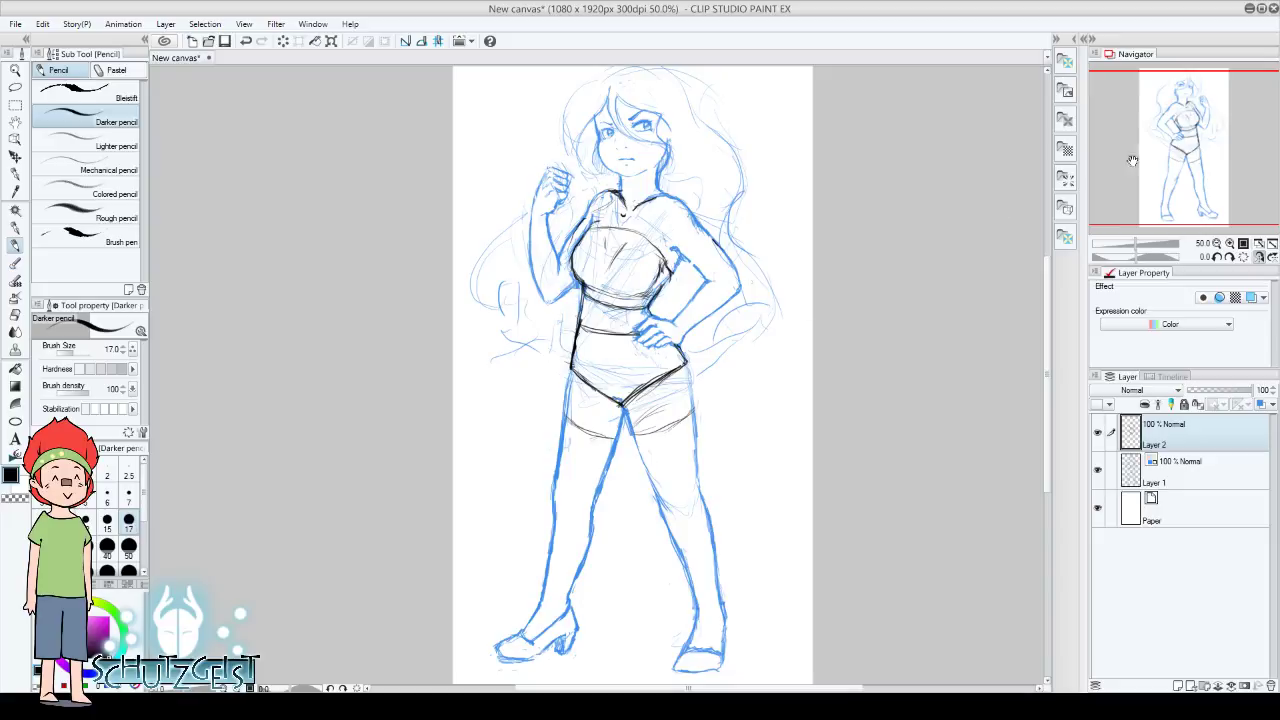
left_click_drag(1160, 145, 1179, 146)
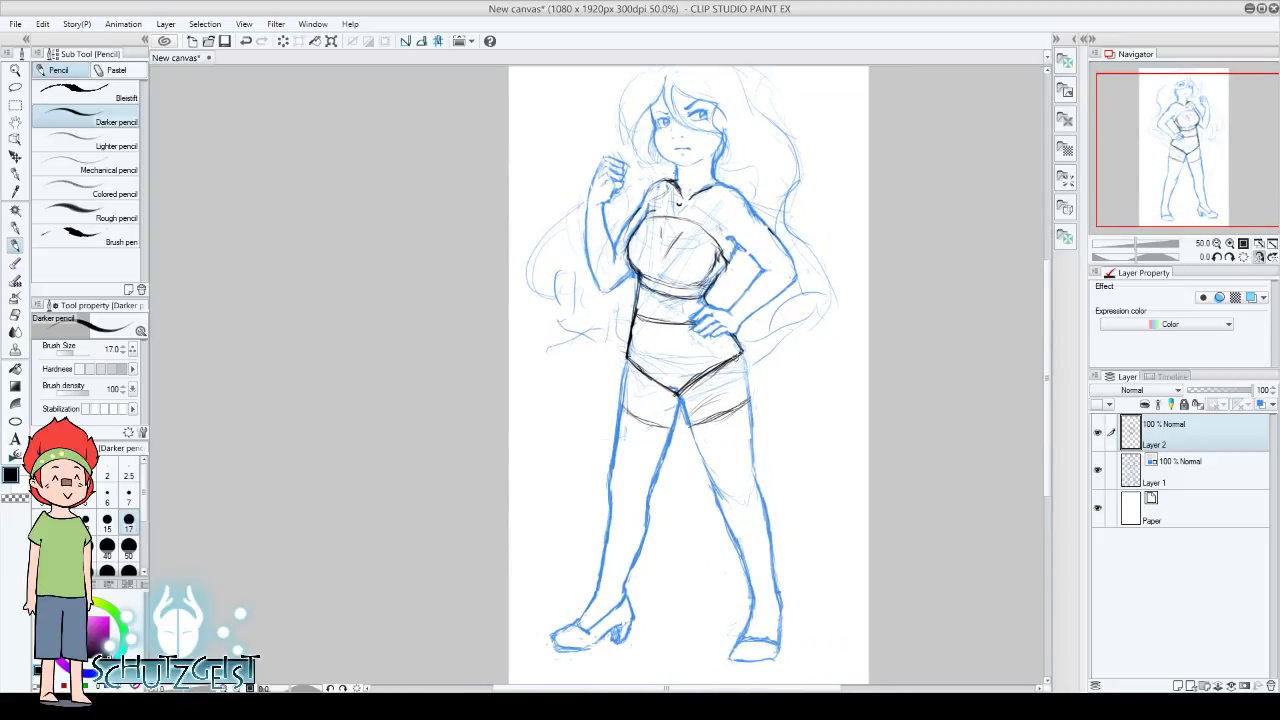
key("e")
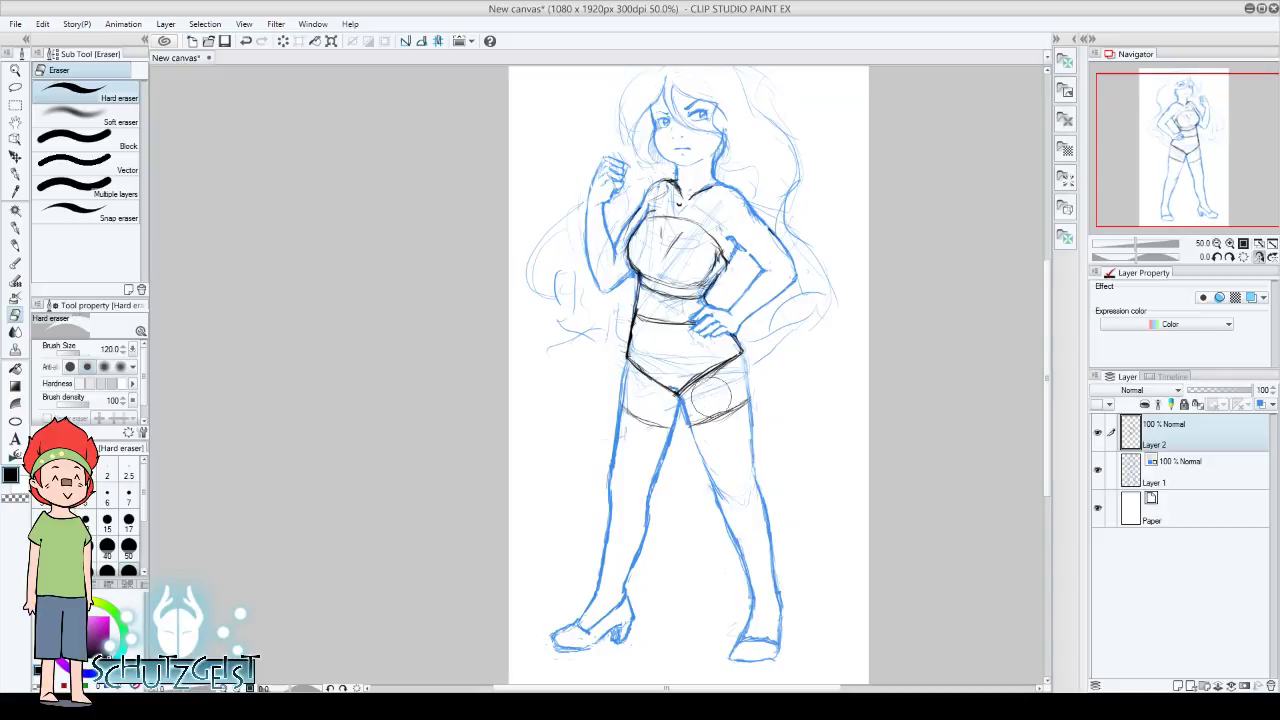
mouse_move(1157, 117)
left_mouse_down()
mouse_move(1135, 104)
mouse_move(1151, 85)
left_mouse_up()
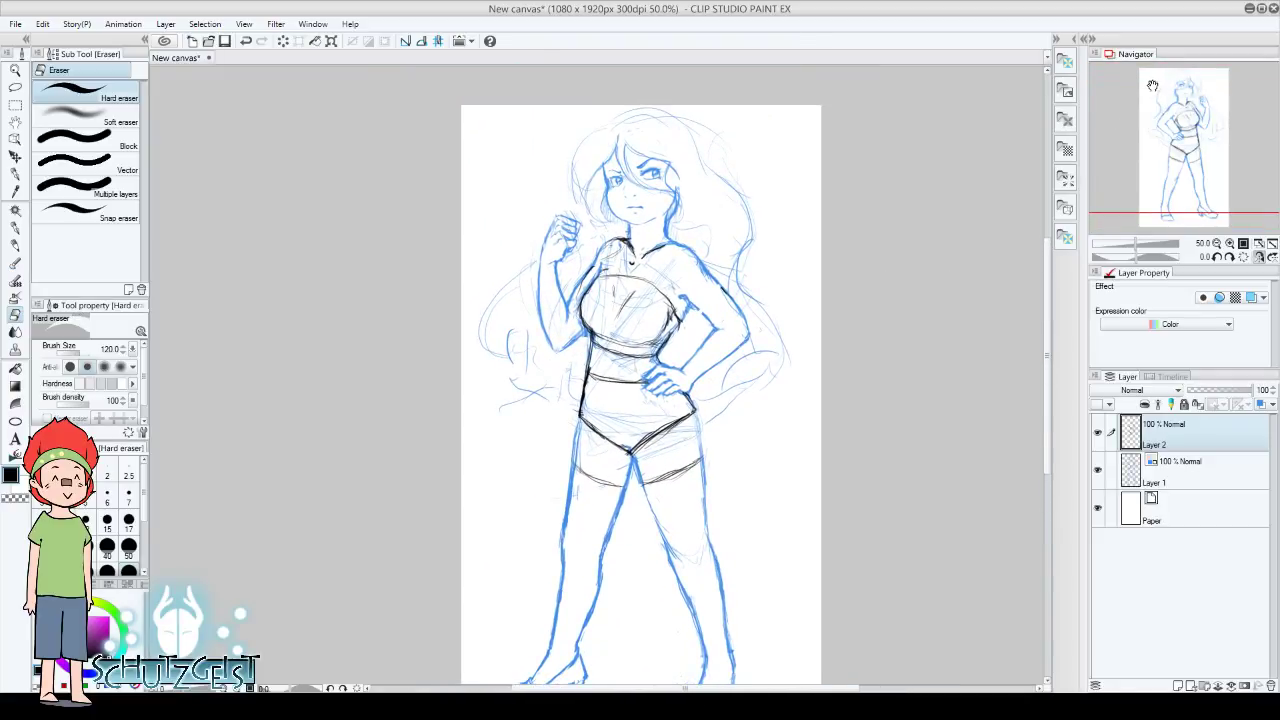
mouse_move(672, 478)
left_mouse_down()
mouse_move(692, 466)
mouse_move(656, 450)
mouse_move(698, 436)
mouse_move(694, 412)
left_mouse_up()
Outline the bikini bottom's lower-left edge and hatch its right half
key("p")
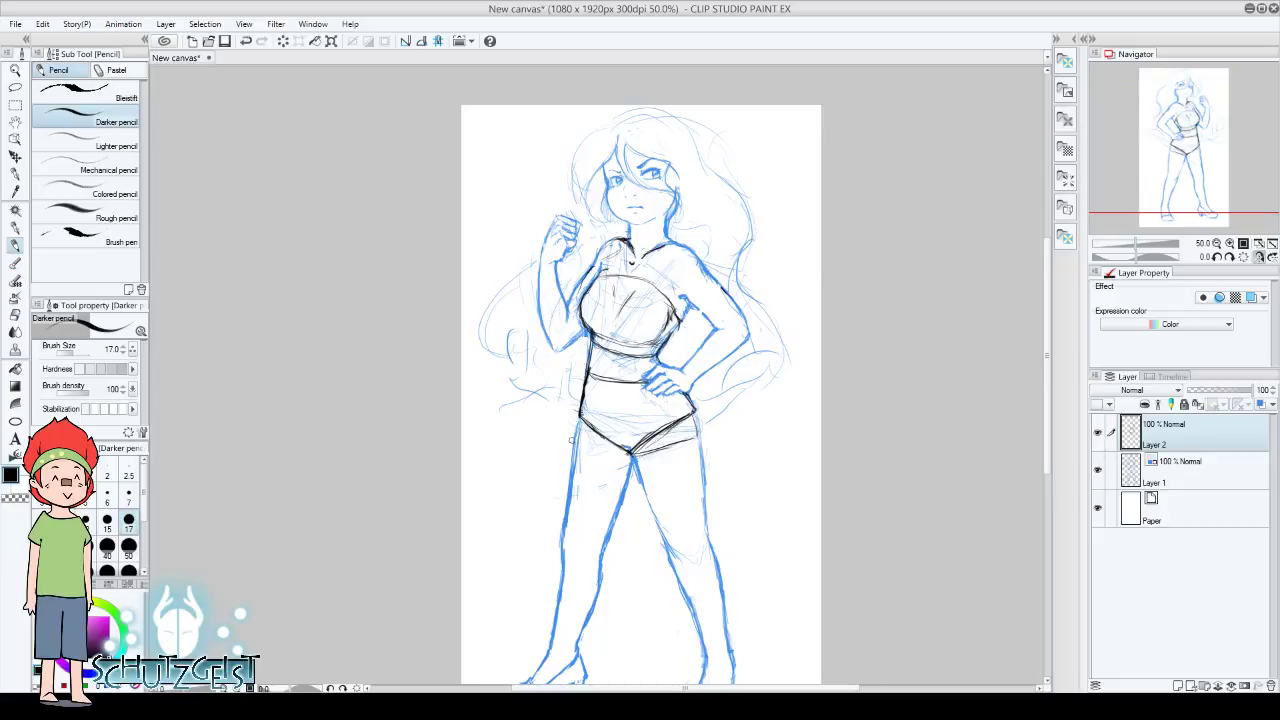
mouse_move(570, 440)
left_mouse_down()
mouse_move(628, 456)
mouse_move(576, 420)
left_mouse_up()
left_click_drag(636, 456, 694, 420)
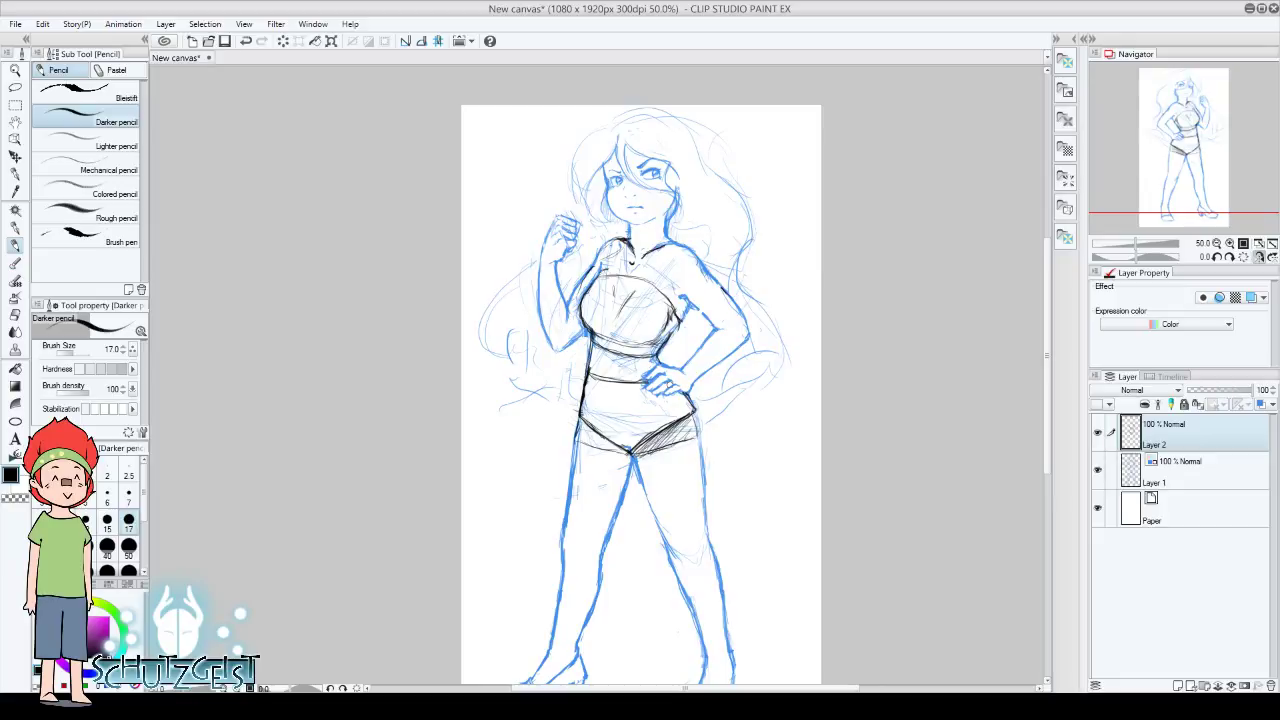
Hatch the bikini bottom's left half and waistband, and draw two stacked buttons on the belly
mouse_move(578, 446)
left_mouse_down()
mouse_move(586, 422)
mouse_move(614, 426)
left_mouse_up()
mouse_move(590, 379)
left_mouse_down()
mouse_move(612, 350)
mouse_move(650, 358)
mouse_move(616, 420)
left_mouse_up()
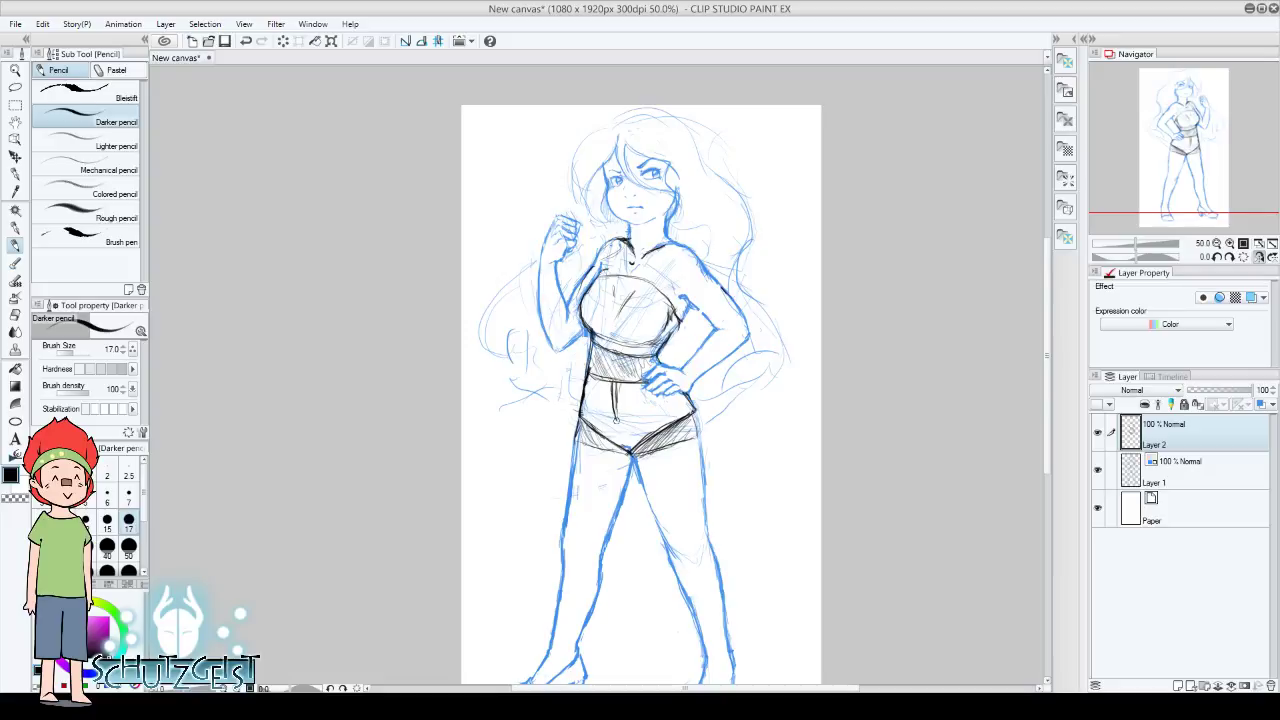
key("e")
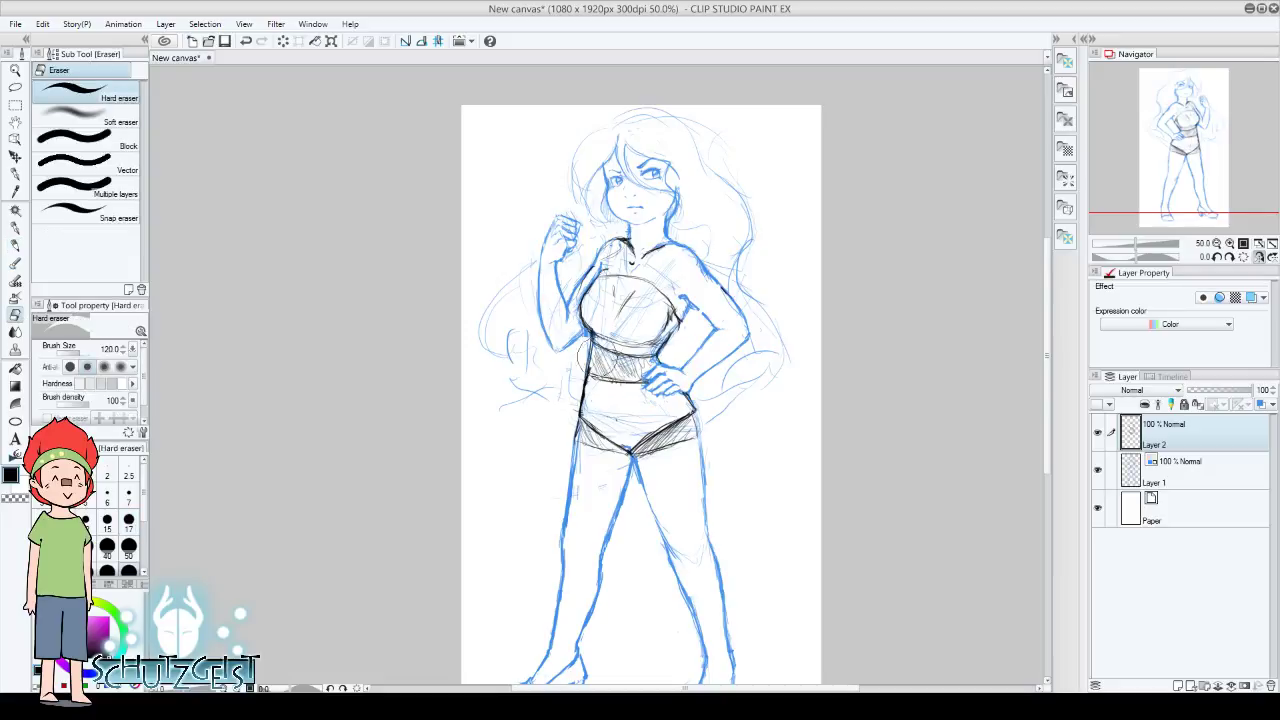
key("p")
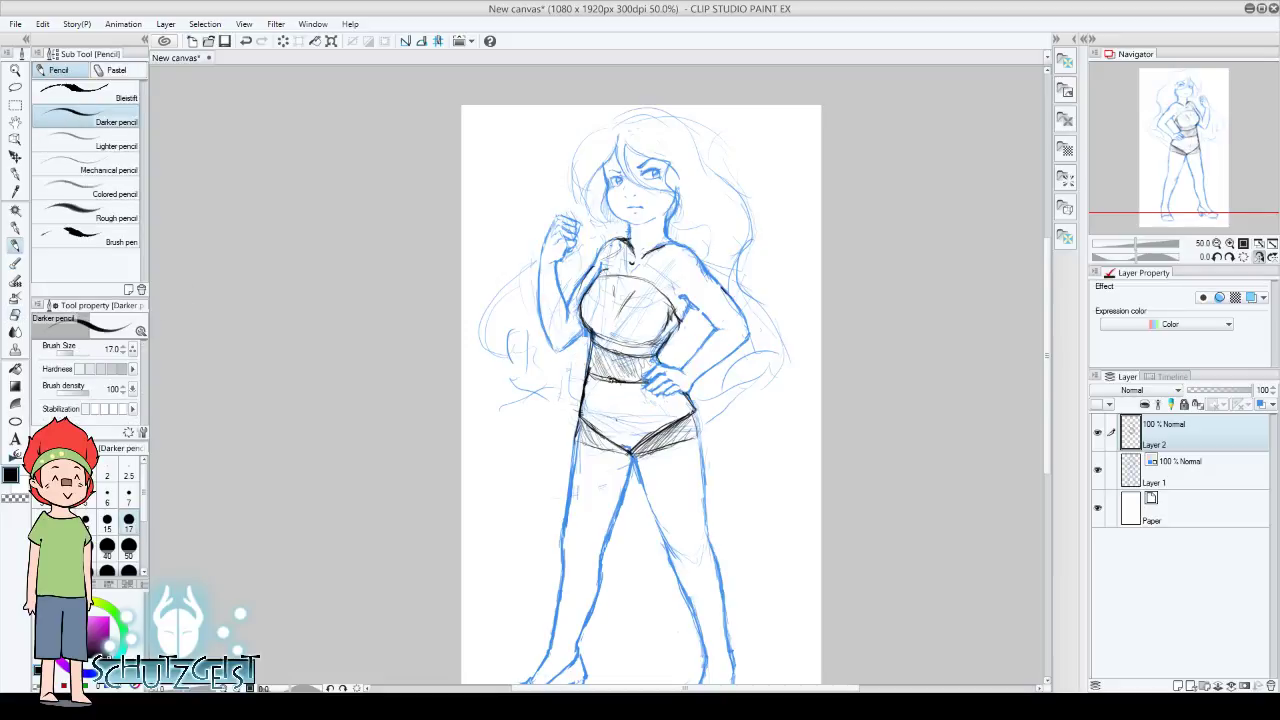
left_click_drag(612, 384, 613, 392)
left_click_drag(614, 397, 614, 407)
mouse_move(1176, 154)
left_mouse_down()
mouse_move(1184, 140)
mouse_move(1162, 122)
left_mouse_up()
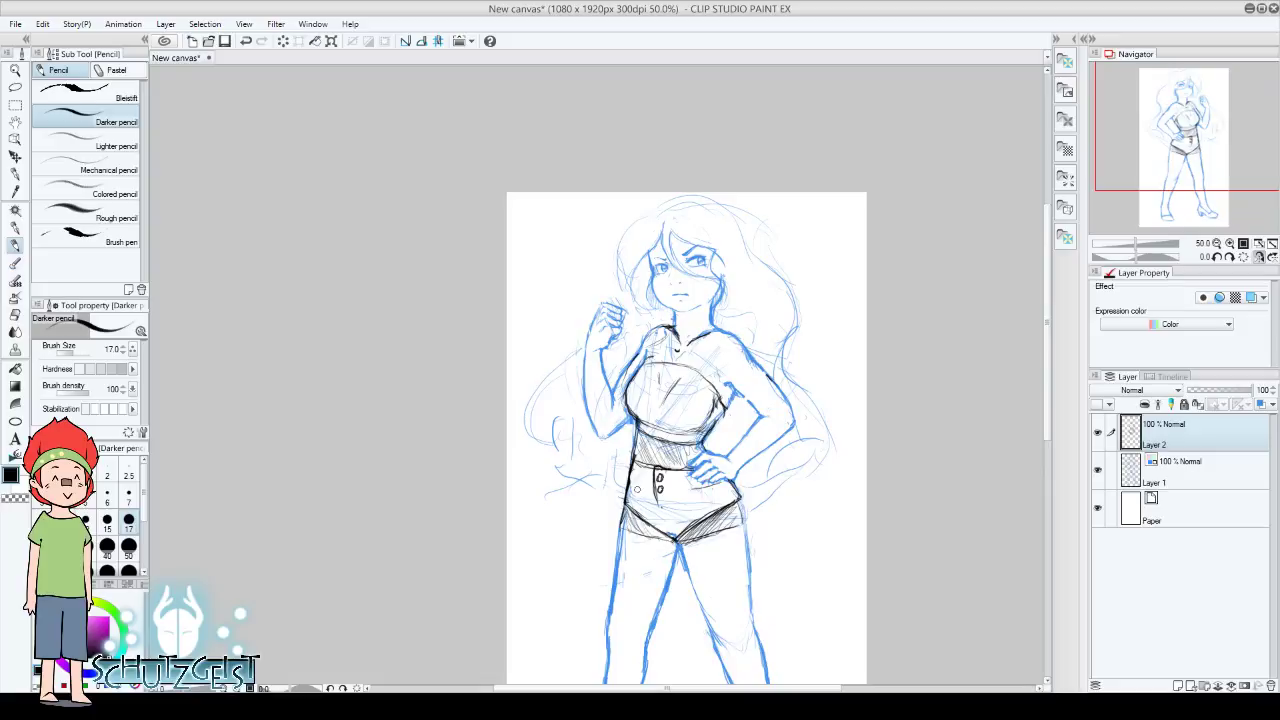
Reinforce the shorts' left edge, then undo the stray waist and button strokes
left_click_drag(630, 498, 626, 478)
scroll(683, 400, "down", 3)
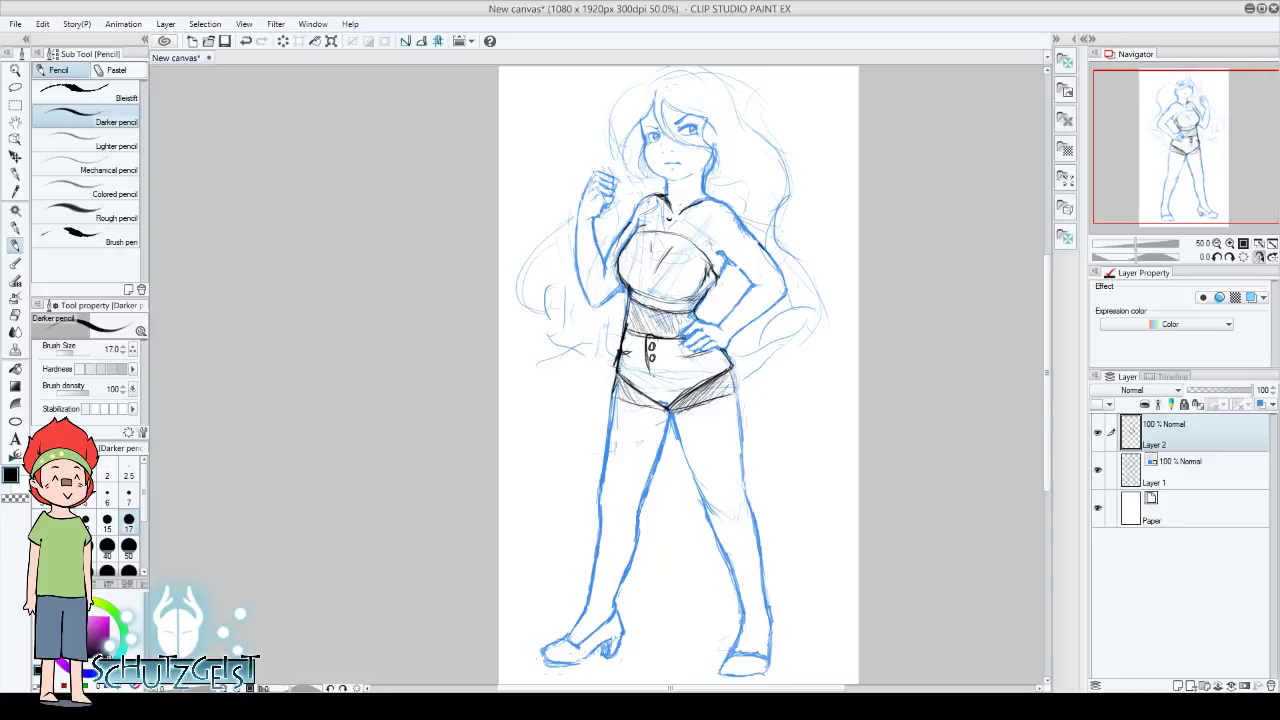
key("ctrl+z")
key("ctrl+z")
key("ctrl+z")
key("ctrl+z")
left_click_drag(664, 350, 662, 362)
left_click(245, 41)
Darken the right chest outline and hatch the gap beside the right arm
mouse_move(712, 252)
left_mouse_down()
mouse_move(722, 276)
mouse_move(732, 252)
mouse_move(726, 268)
mouse_move(746, 276)
left_mouse_up()
left_click_drag(734, 322, 724, 340)
left_click_drag(742, 298, 727, 334)
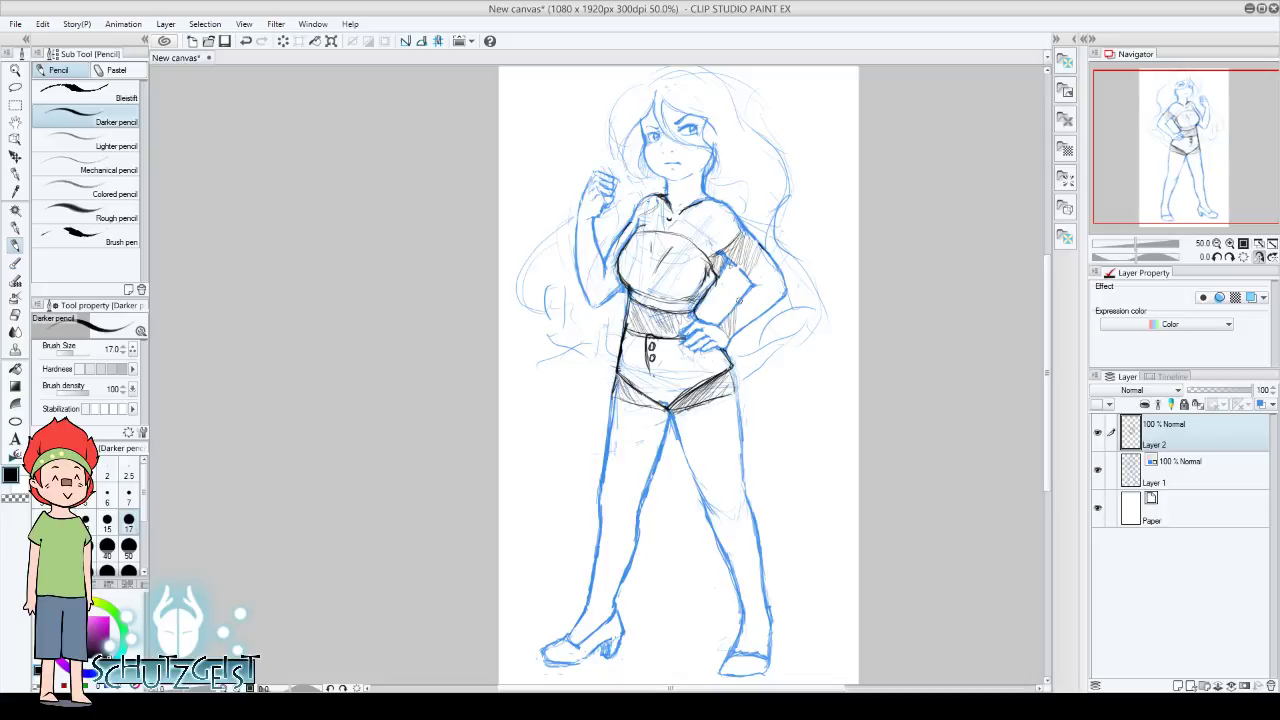
mouse_move(752, 274)
left_mouse_down()
mouse_move(740, 326)
mouse_move(779, 296)
left_mouse_up()
Outline and hatch the left torso and arm, then hatch the right sleeve and chest
mouse_move(641, 206)
left_mouse_down()
mouse_move(606, 298)
mouse_move(592, 302)
left_mouse_up()
mouse_move(604, 254)
left_mouse_down()
mouse_move(586, 300)
mouse_move(576, 272)
left_mouse_up()
mouse_move(598, 222)
left_mouse_down()
mouse_move(576, 266)
mouse_move(578, 242)
left_mouse_up()
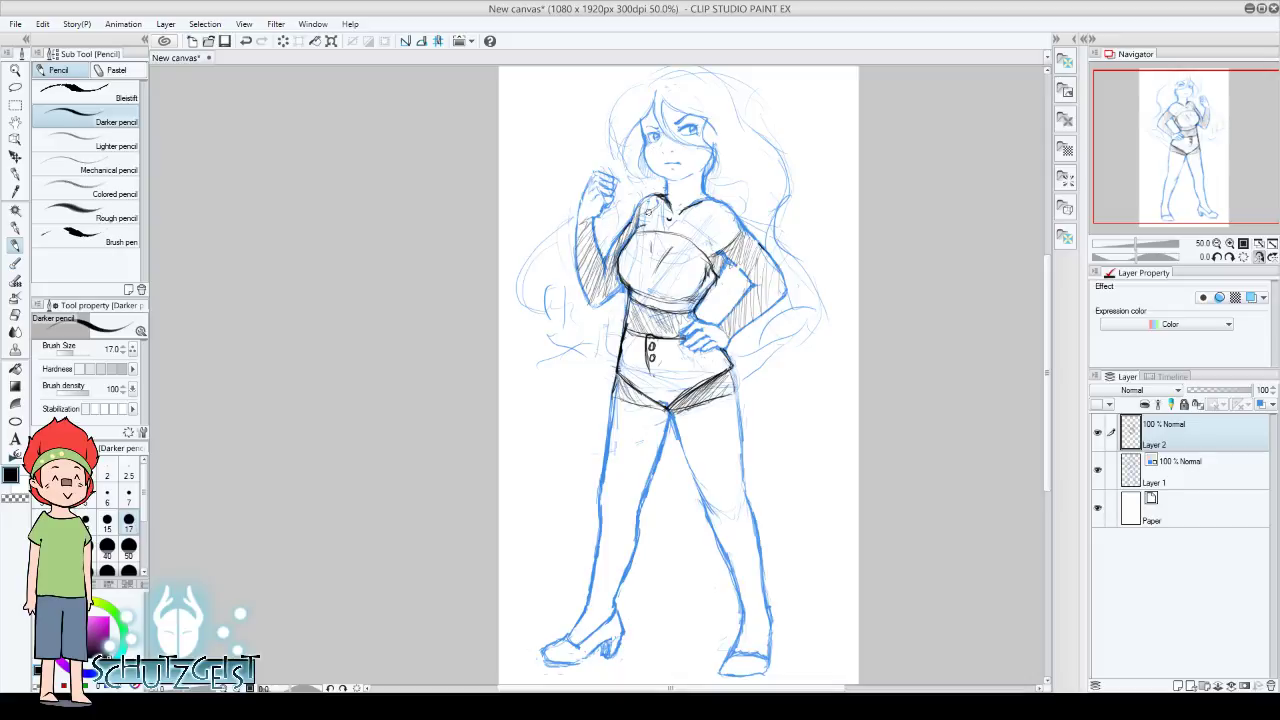
left_click_drag(646, 212, 636, 230)
mouse_move(732, 246)
left_mouse_down()
mouse_move(712, 262)
mouse_move(748, 222)
left_mouse_up()
mouse_move(718, 249)
left_mouse_down()
mouse_move(700, 256)
mouse_move(698, 238)
left_mouse_up()
Erase the dark hair strokes on the forehead and remove a sketched neck choker
key("e")
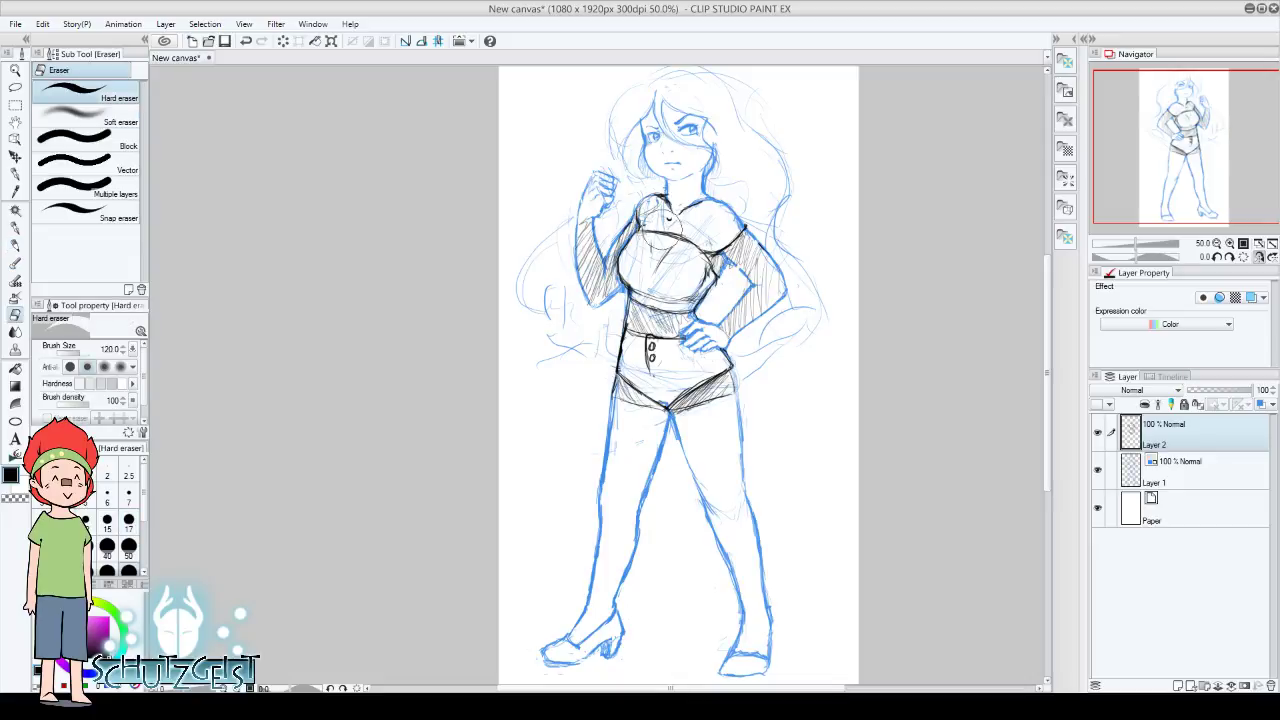
left_click_drag(672, 130, 672, 107)
key("p")
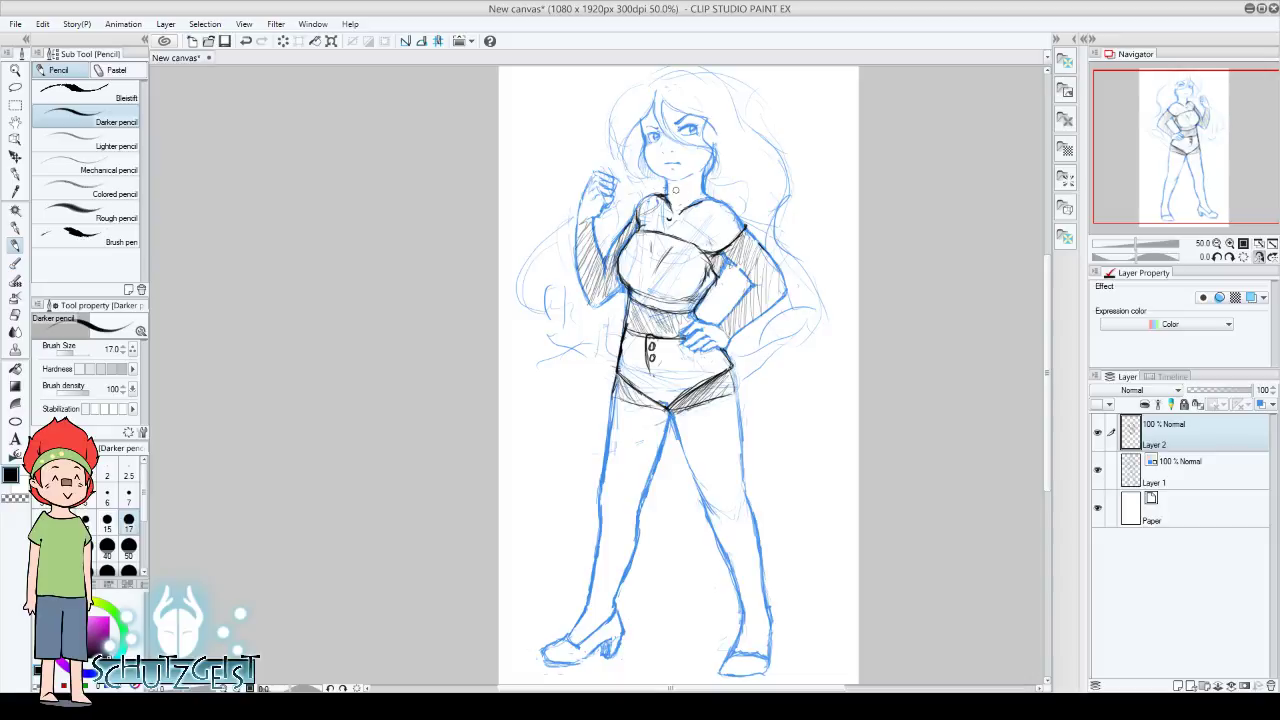
mouse_move(675, 190)
left_mouse_down()
mouse_move(708, 188)
mouse_move(704, 200)
left_mouse_up()
left_click(246, 41)
left_click(246, 41)
Hatch both shoes and outline the fingers of the hand on the hip
left_click_drag(546, 652, 621, 621)
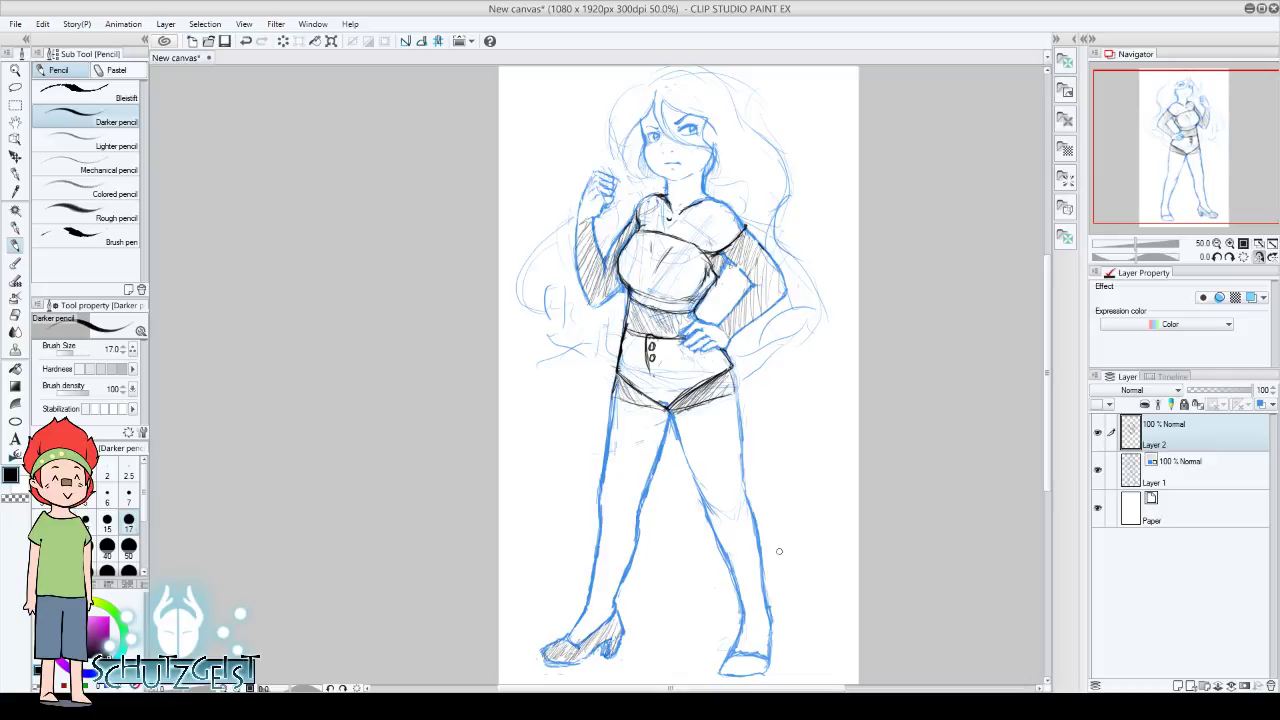
mouse_move(722, 674)
left_mouse_down()
mouse_move(746, 650)
mouse_move(768, 656)
left_mouse_up()
mouse_move(712, 344)
left_mouse_down()
mouse_move(686, 365)
mouse_move(616, 370)
left_mouse_up()
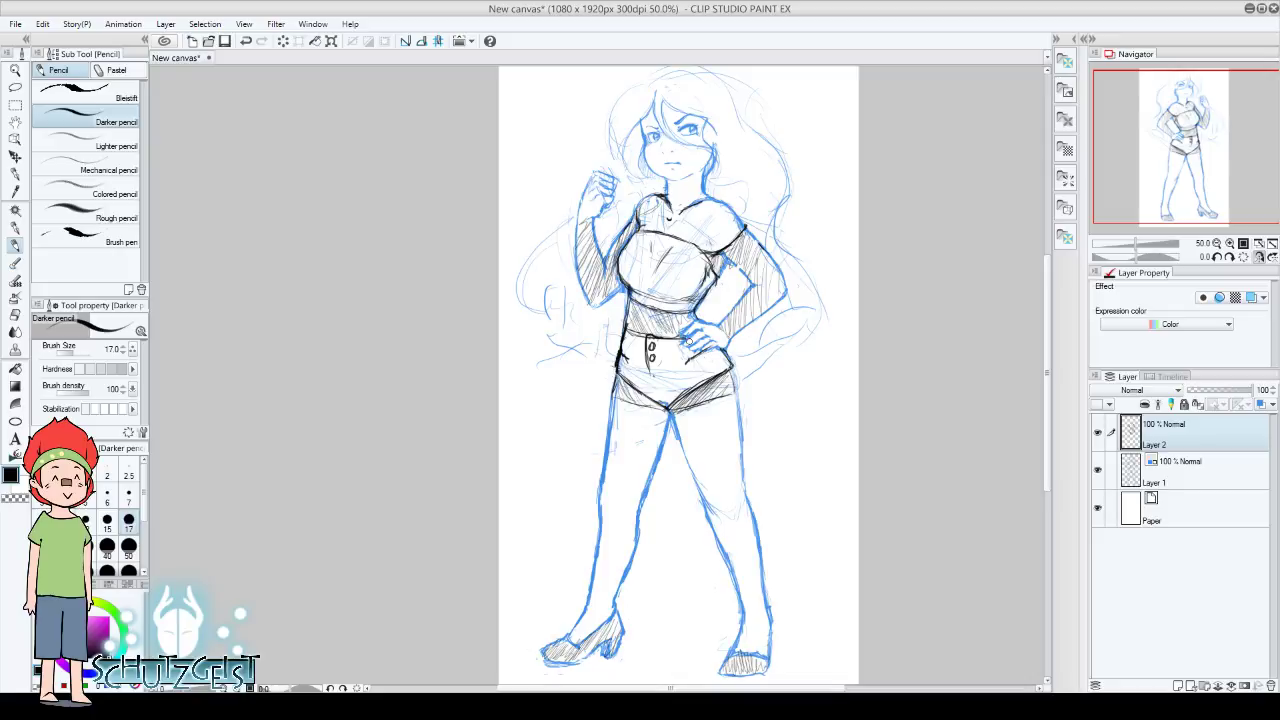
Trace darker lines on the right hip and both sides of the shorts
left_click_drag(686, 361, 690, 372)
left_click_drag(683, 340, 686, 375)
left_click_drag(630, 336, 632, 388)
left_click_drag(1237, 183, 1224, 184)
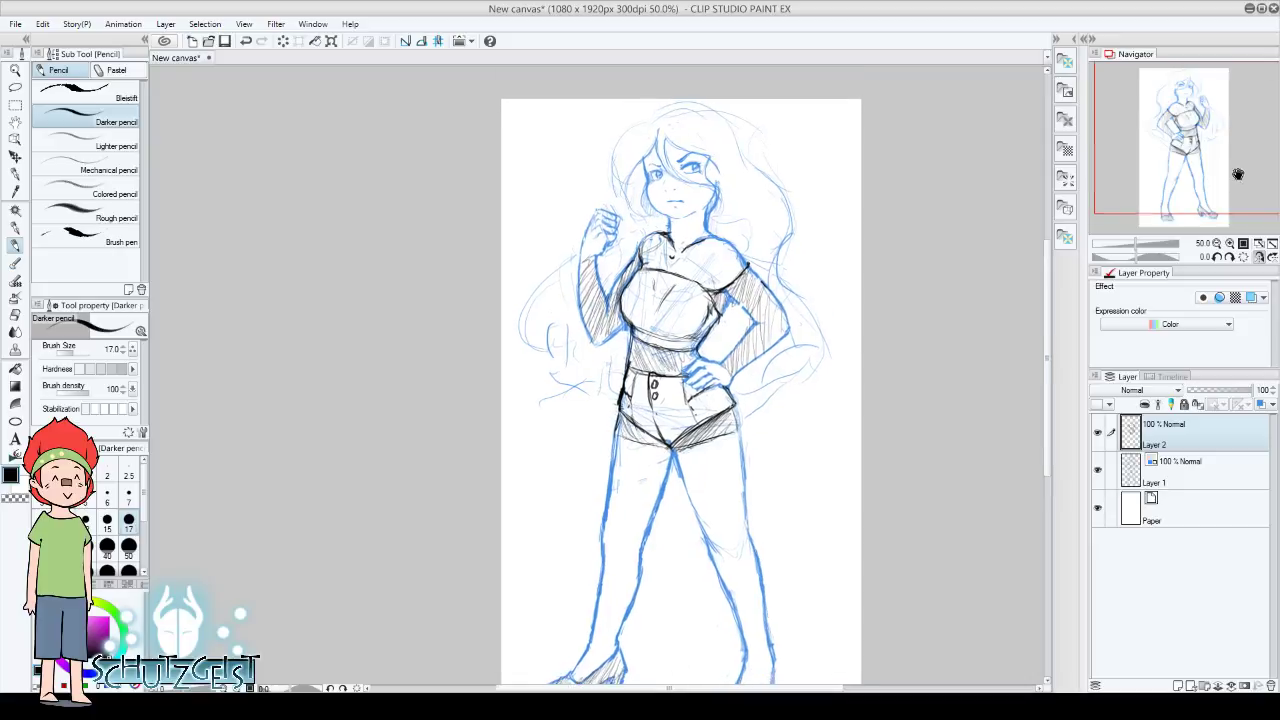
Nudge Layer 1 and Layer 2 together slightly right and down, then commit the transform
left_click(1217, 243)
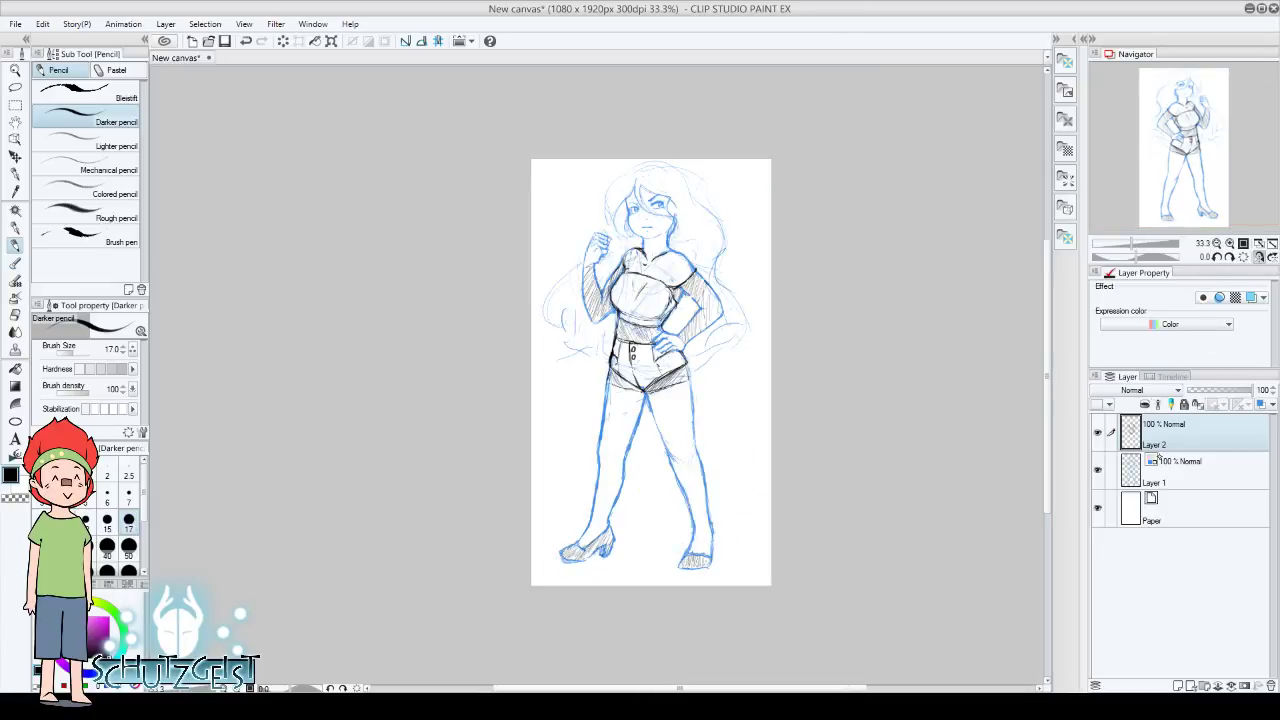
left_click(1172, 468, "ctrl")
key("k")
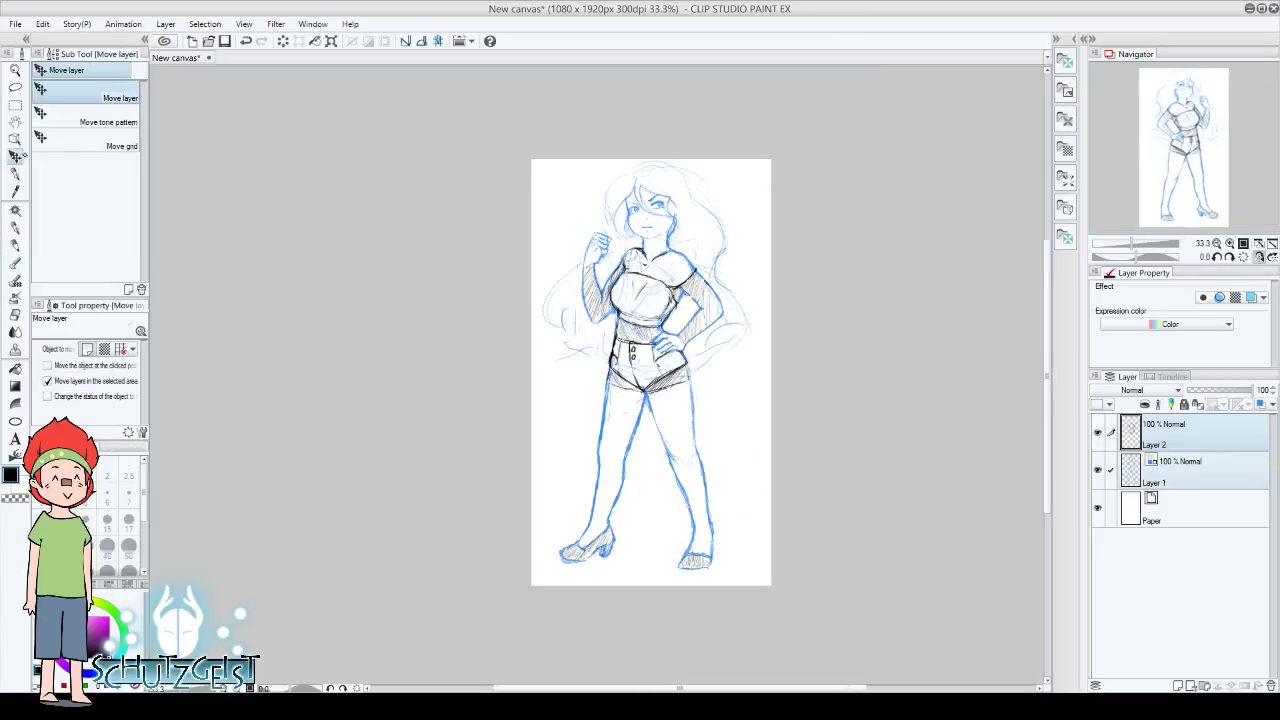
mouse_move(836, 497)
left_mouse_down()
mouse_move(861, 508)
mouse_move(857, 492)
left_mouse_up()
key("ctrl+t")
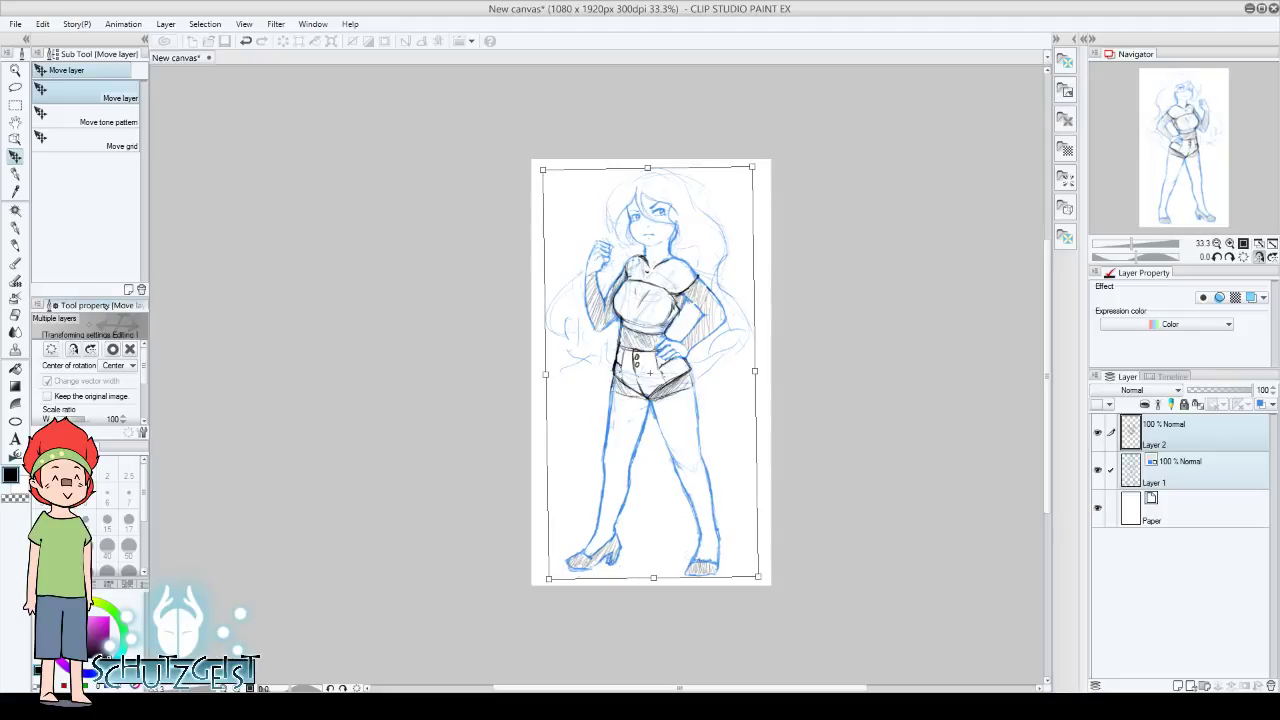
left_click(112, 348)
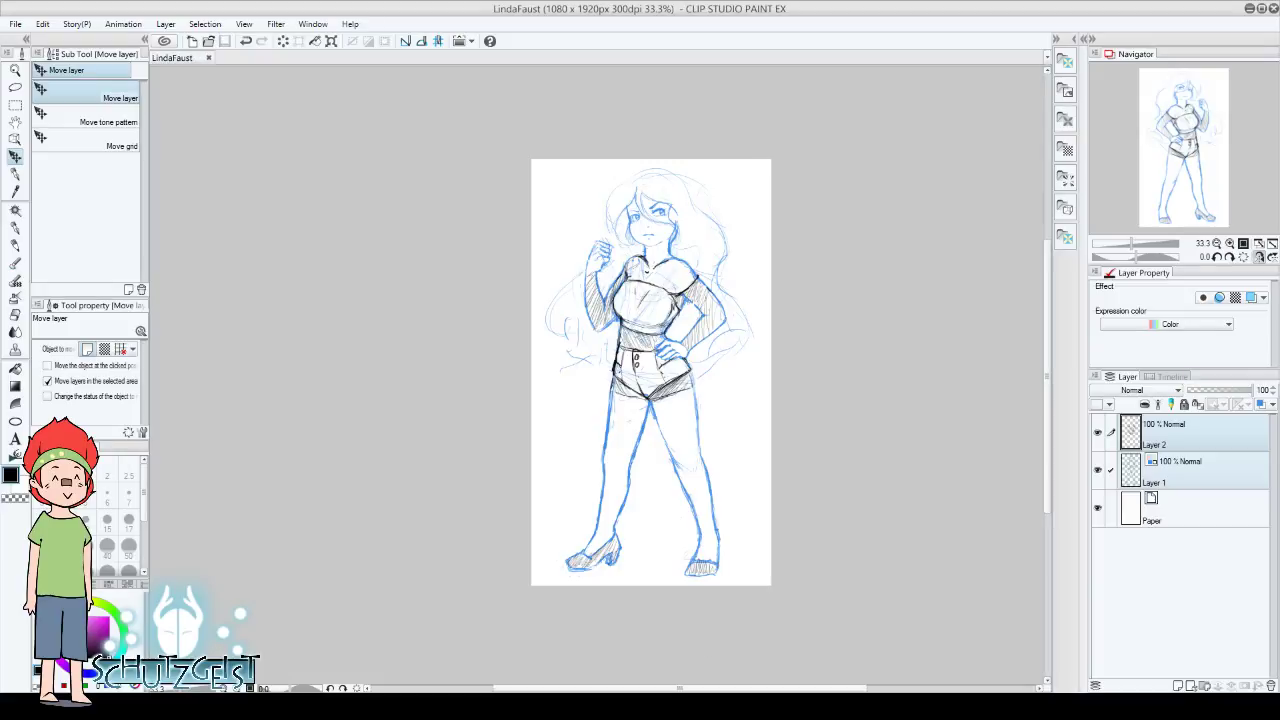
Check the figure with mirrored and upside-down views, then turn on Layer colour for Layer 2
left_click(1258, 257)
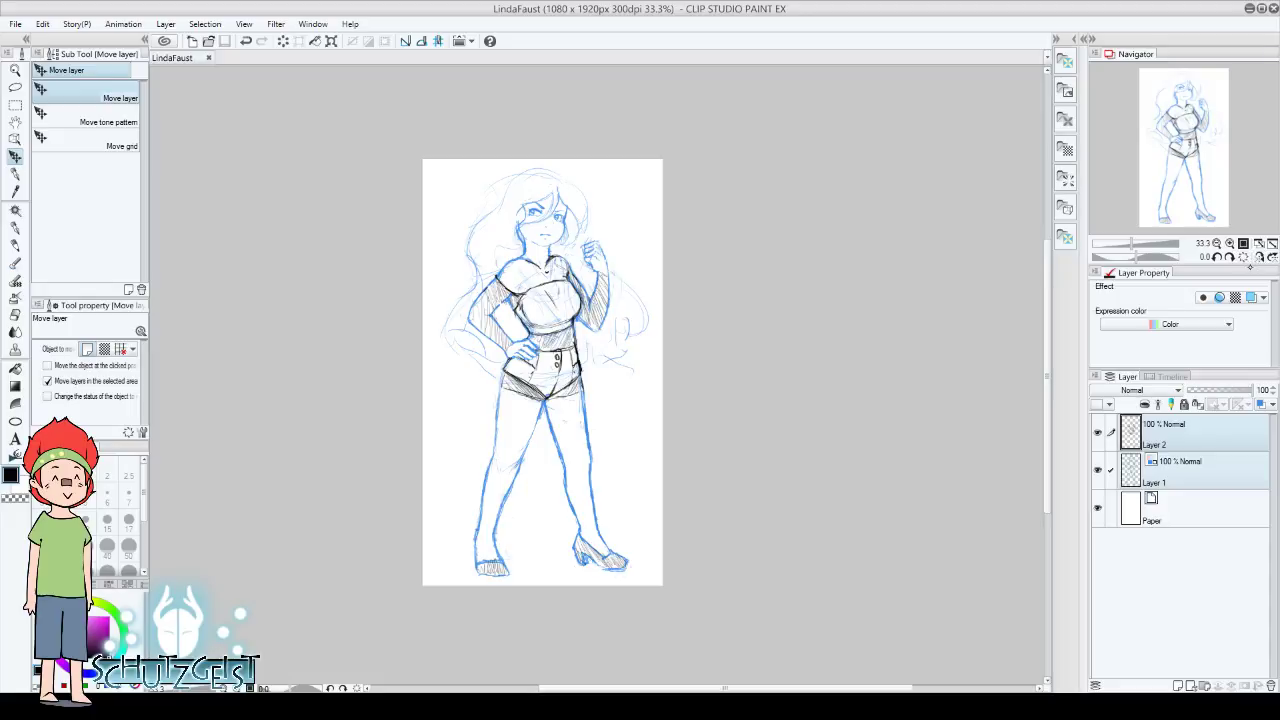
left_click(1268, 257)
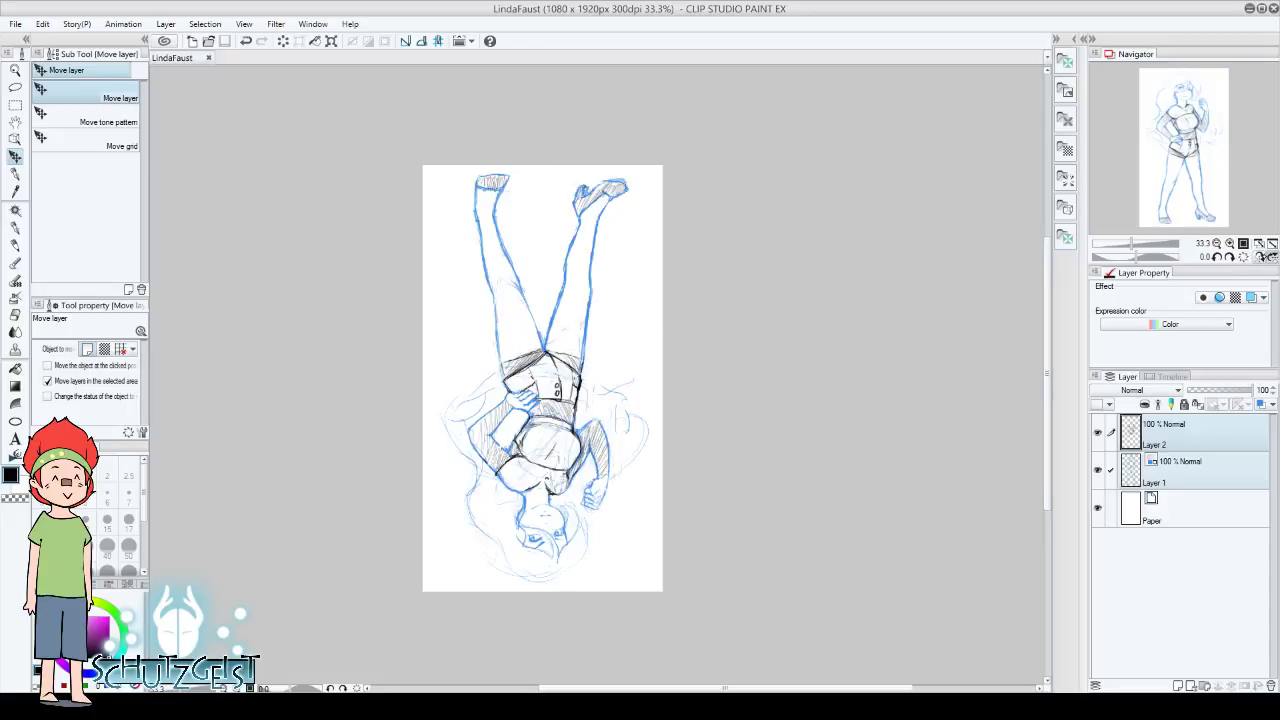
left_click(1268, 257)
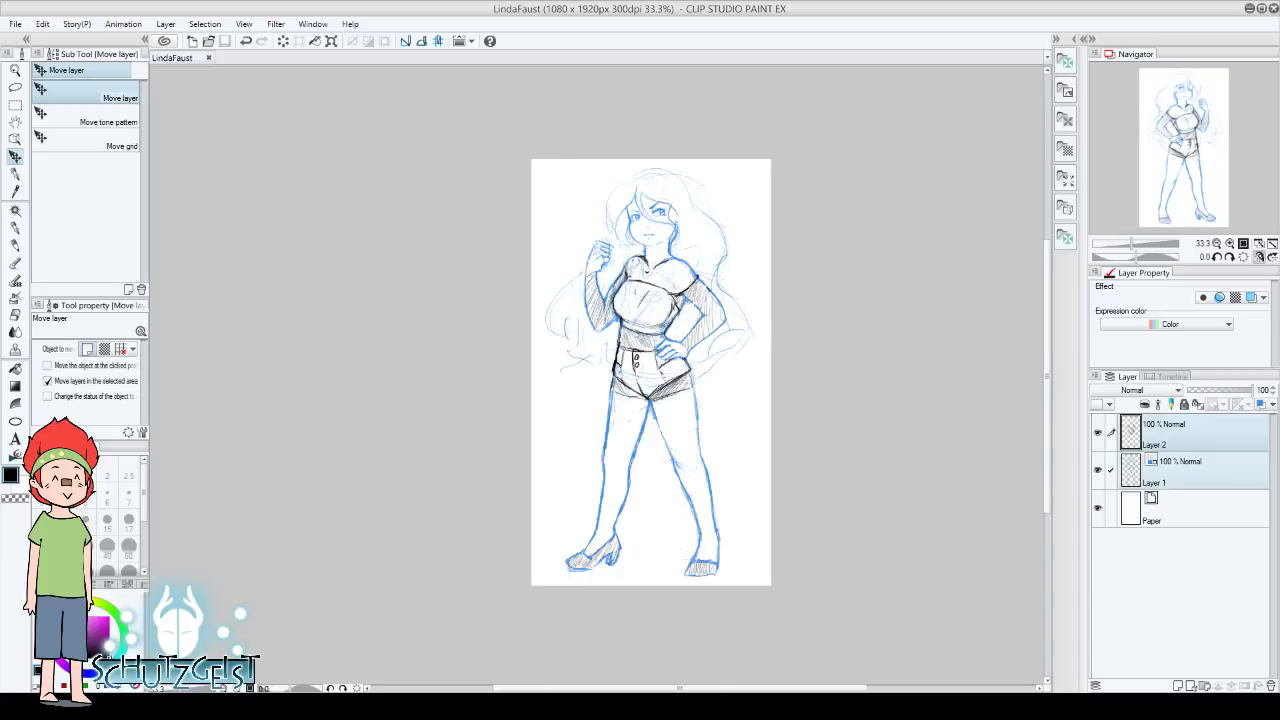
left_click(1259, 257)
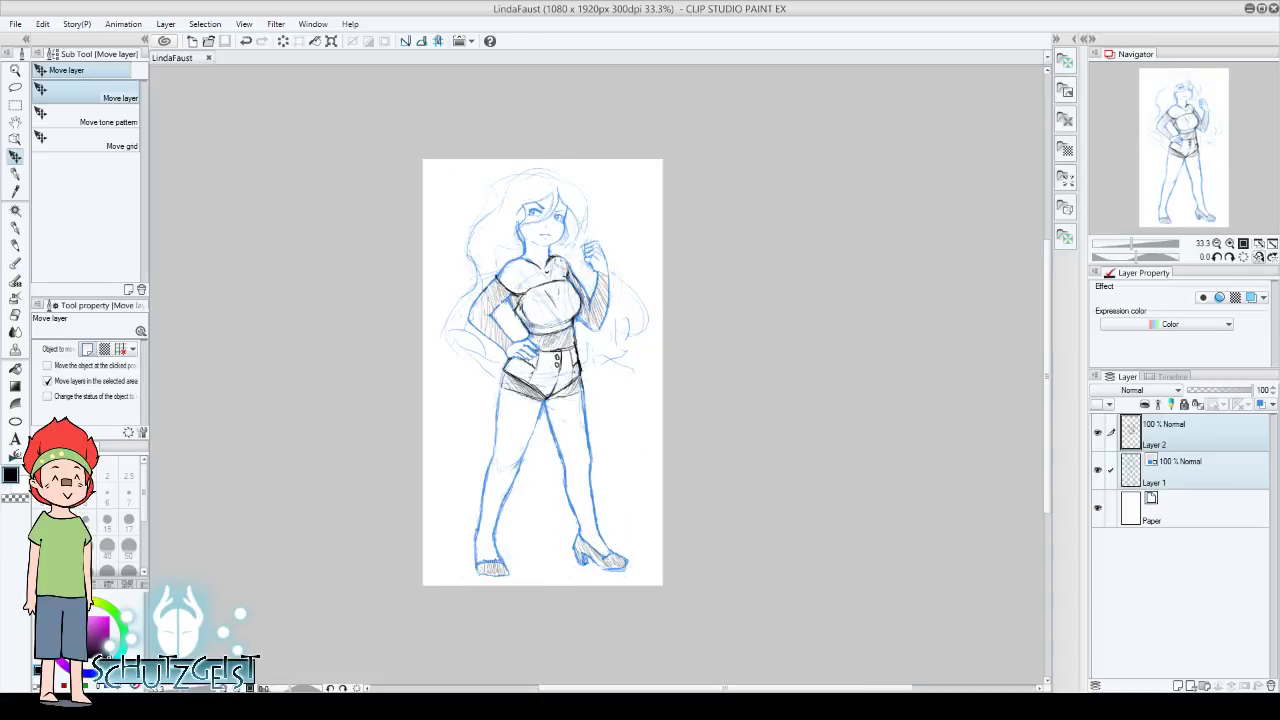
left_click(1188, 430)
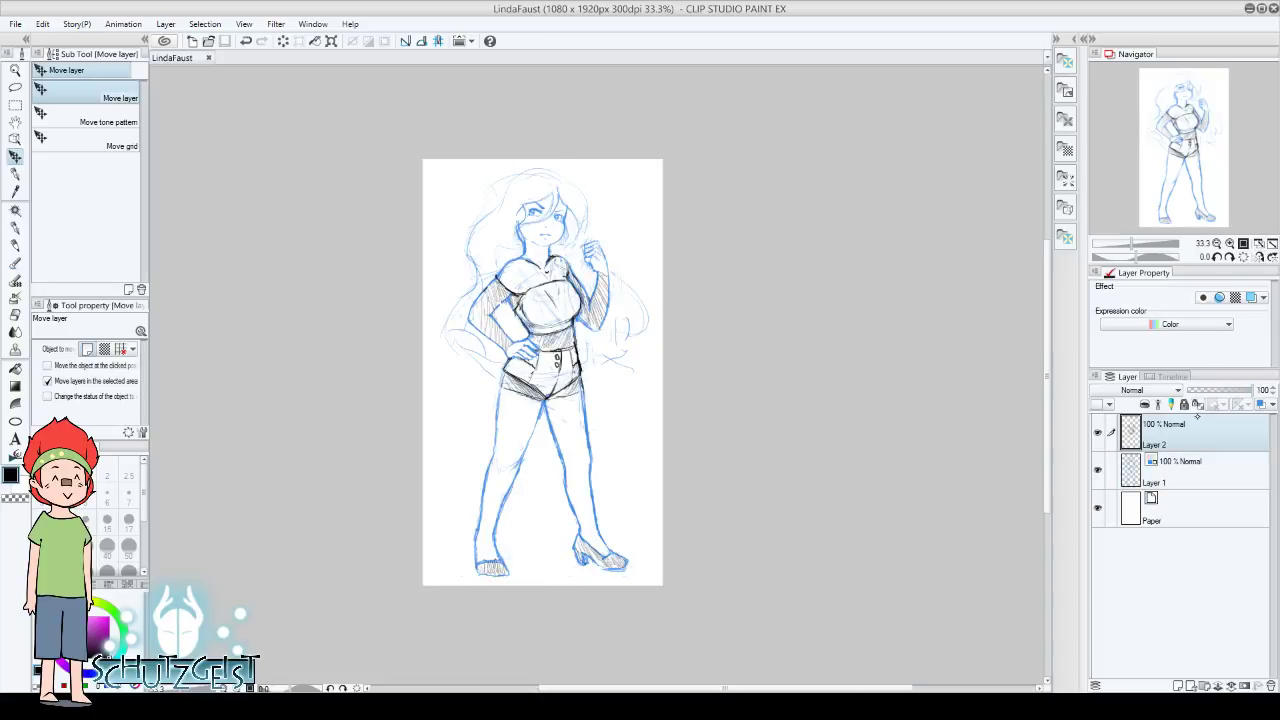
left_click(1250, 297)
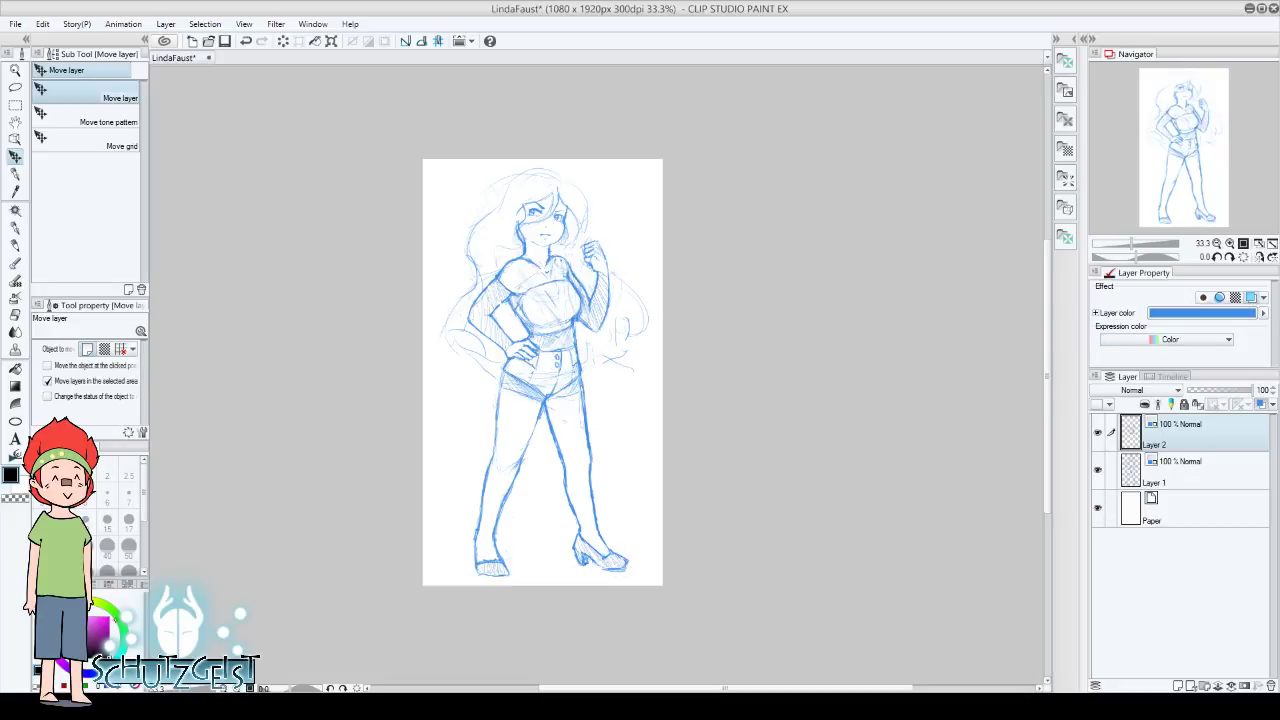
Set Layer 2's layer colour to dark red and lower its opacity to 76%
left_click(111, 615)
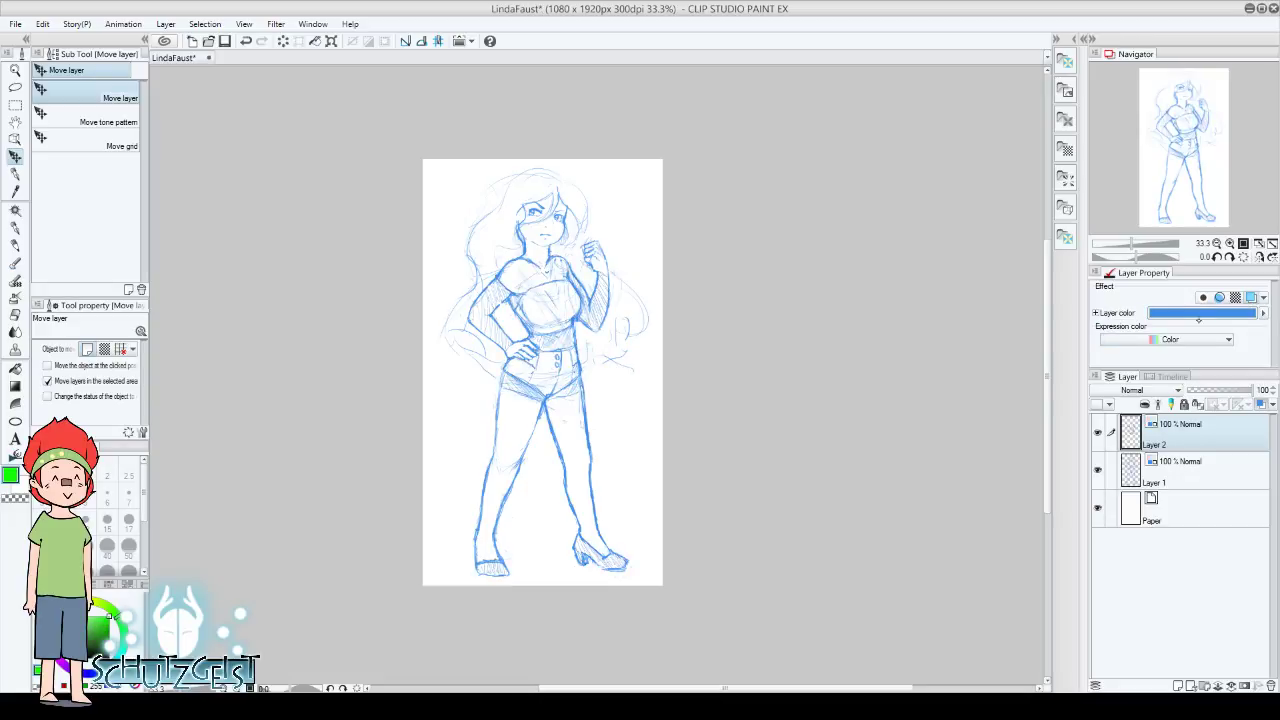
left_click(1206, 312)
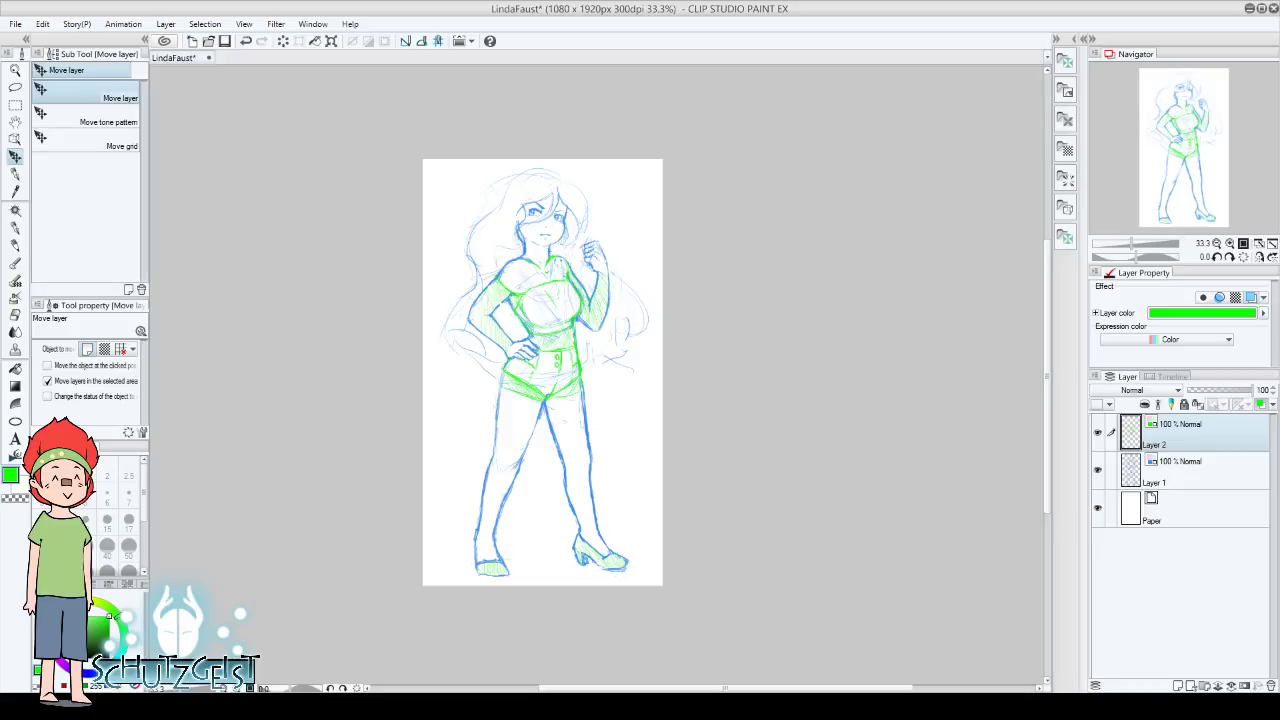
left_click(98, 634)
left_click(1200, 313)
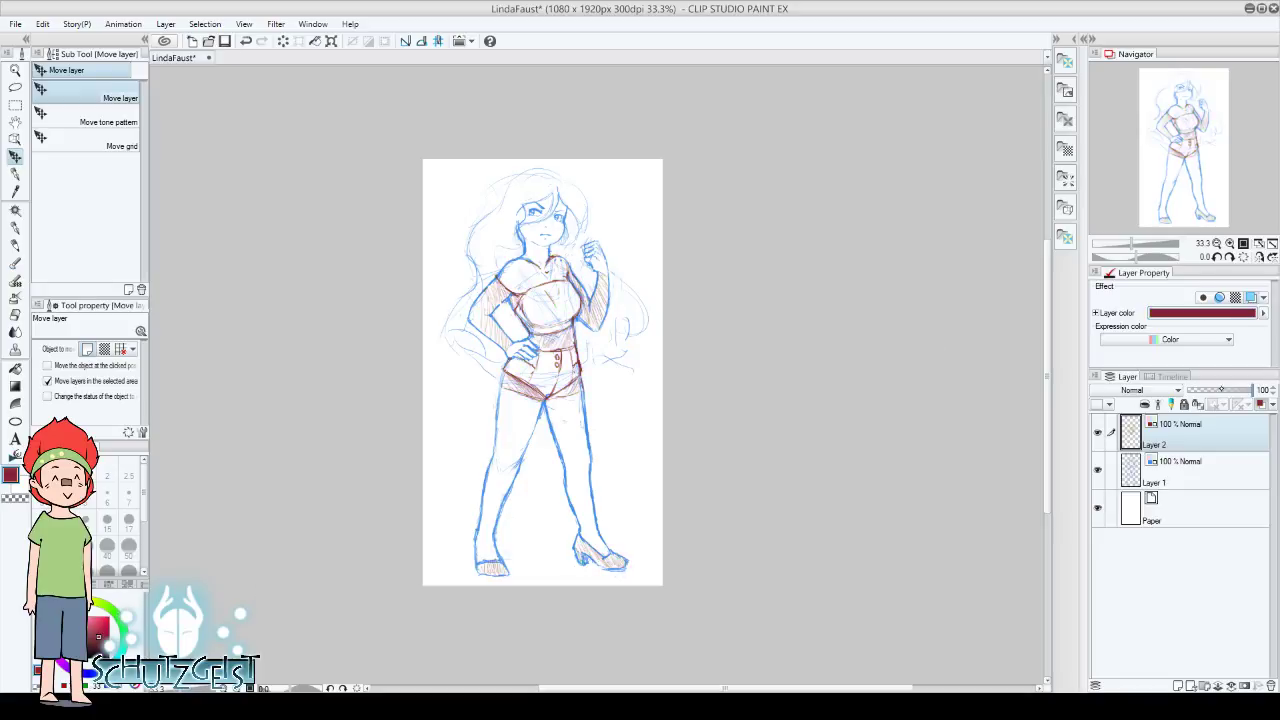
left_click_drag(1221, 390, 1237, 390)
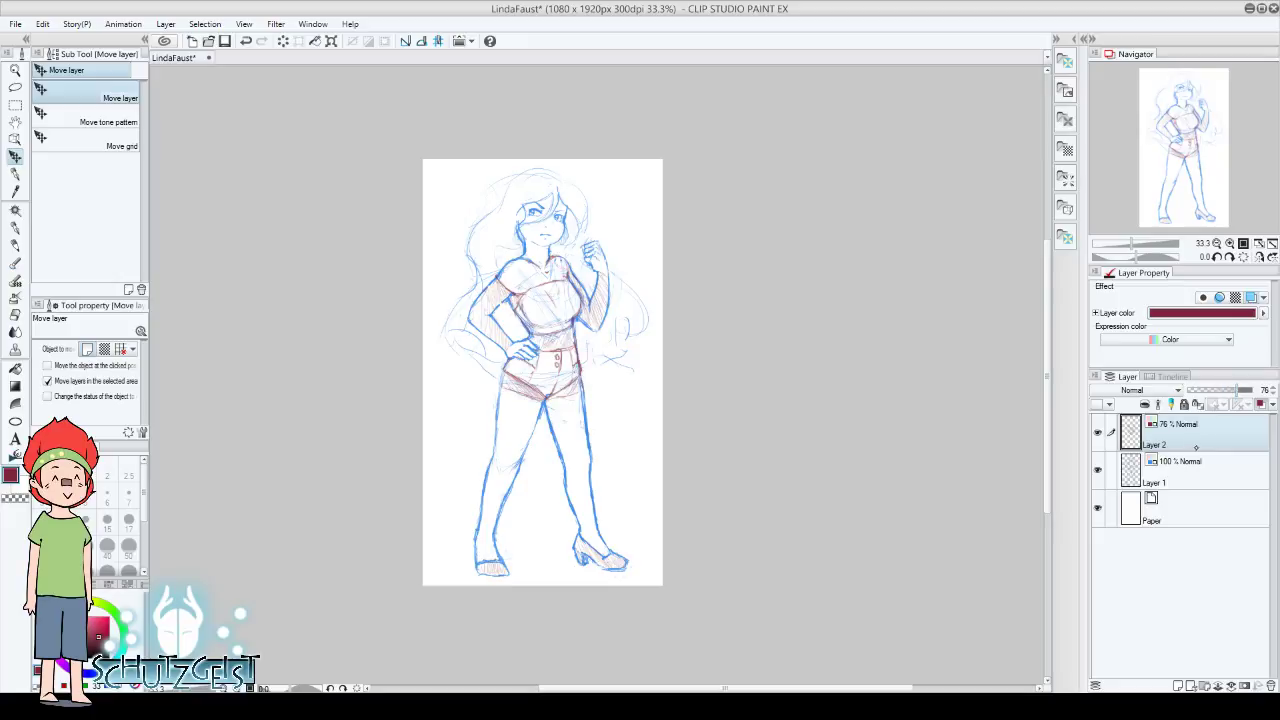
Add empty Layer 3 above Layer 2 and try G-pen test strokes, undoing them
left_click(1178, 686)
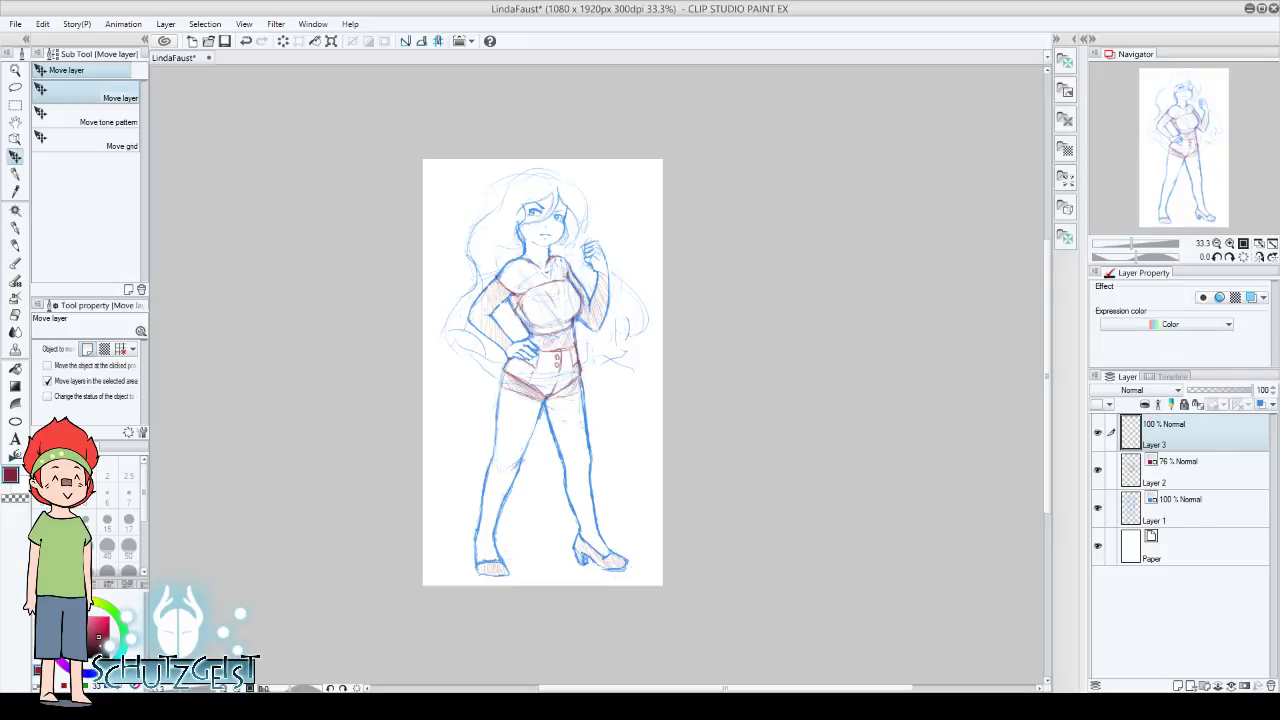
left_click(15, 228)
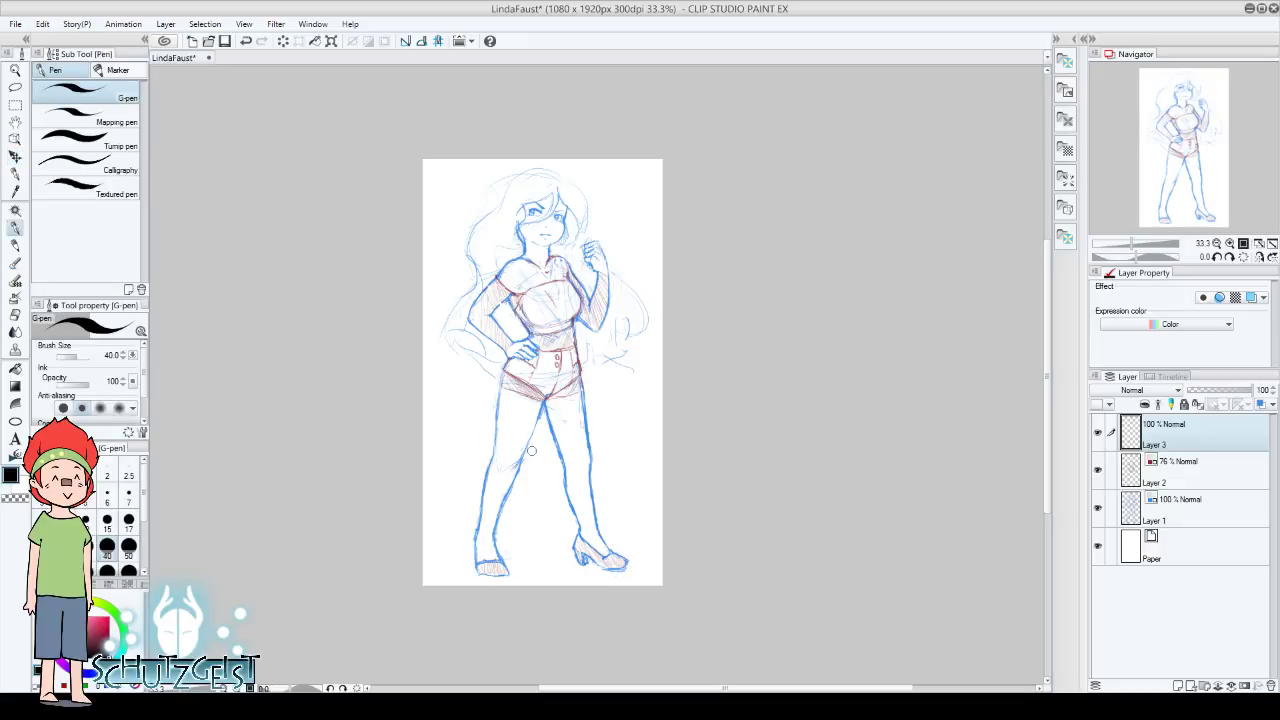
left_click_drag(491, 466, 566, 457)
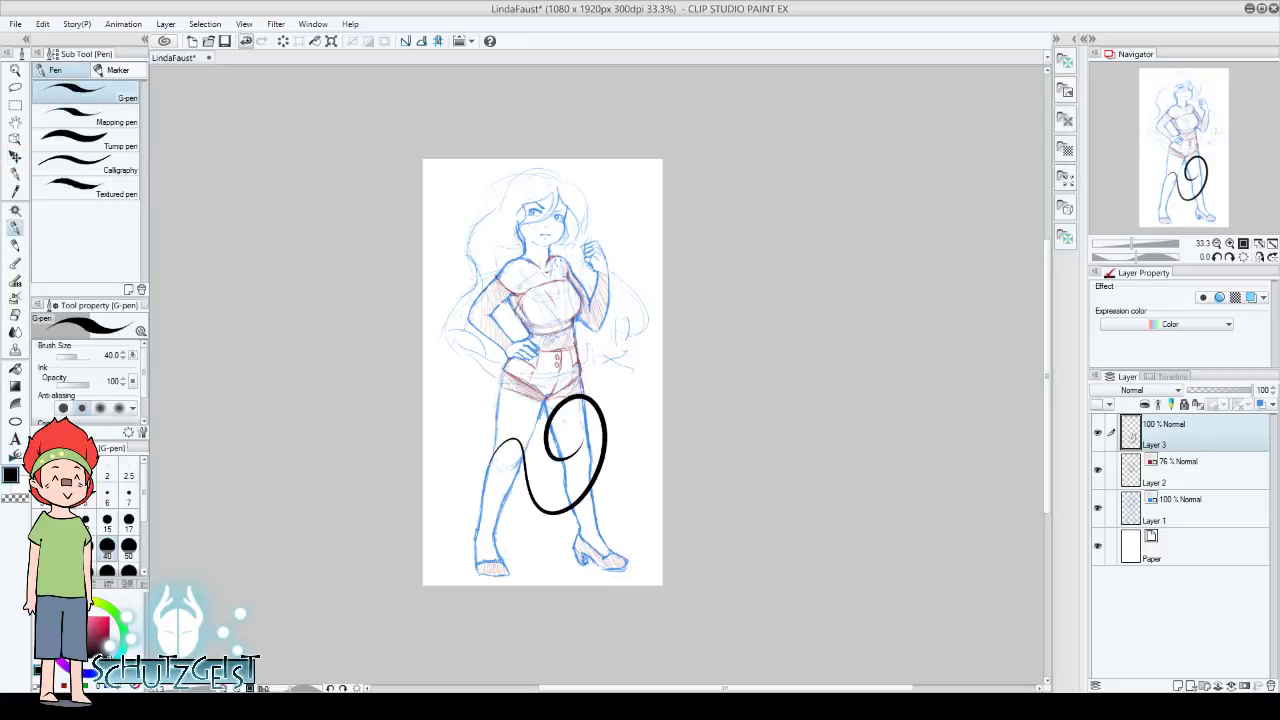
key("ctrl+z")
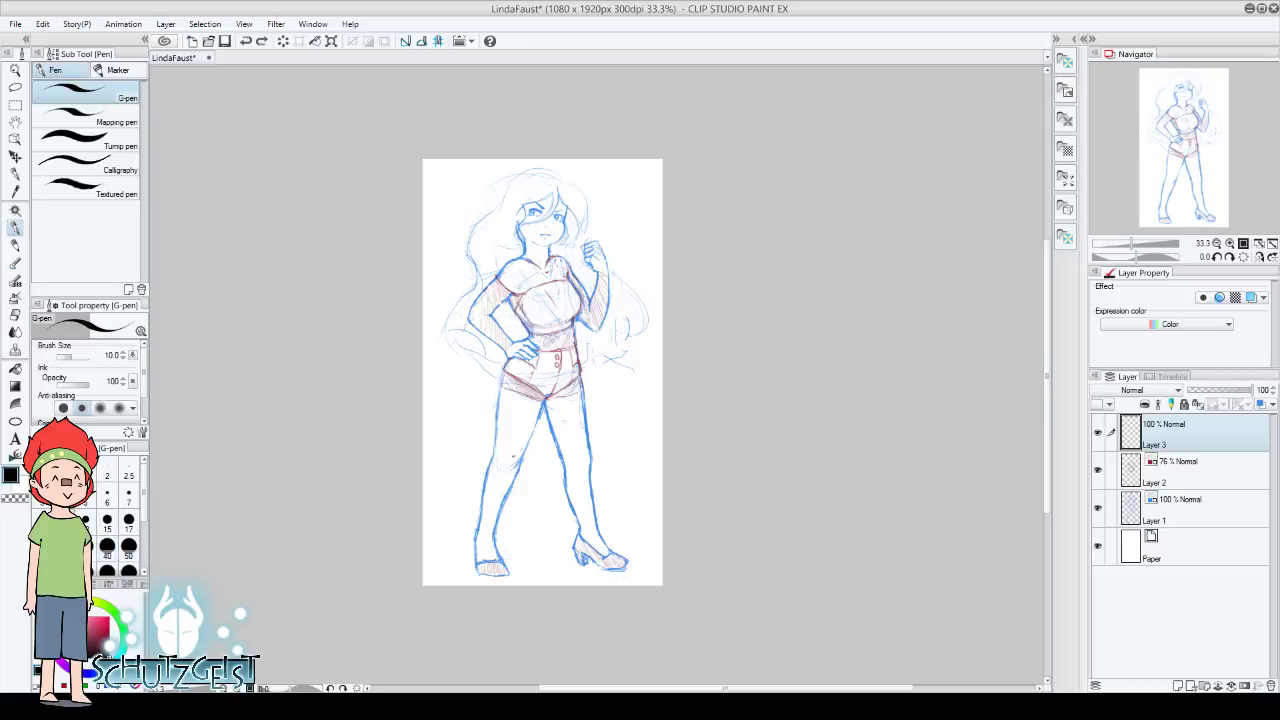
left_click_drag(513, 457, 550, 465)
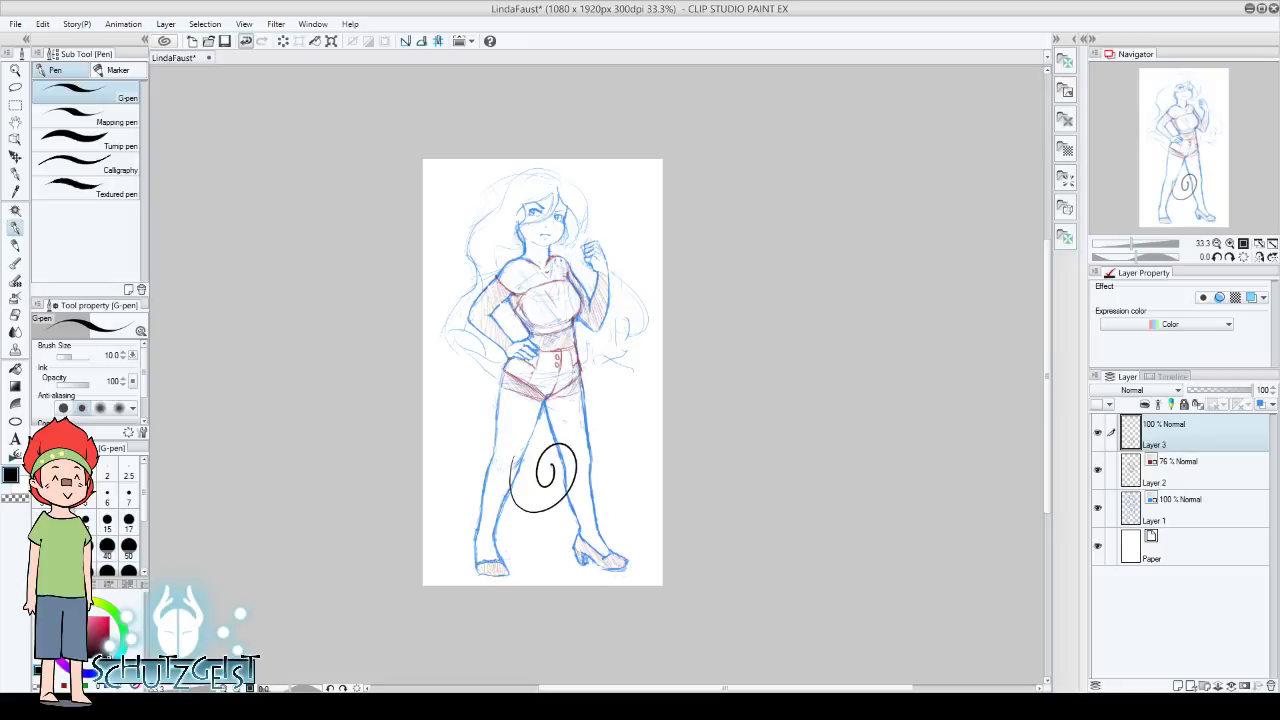
left_click(245, 41)
left_click(1259, 244)
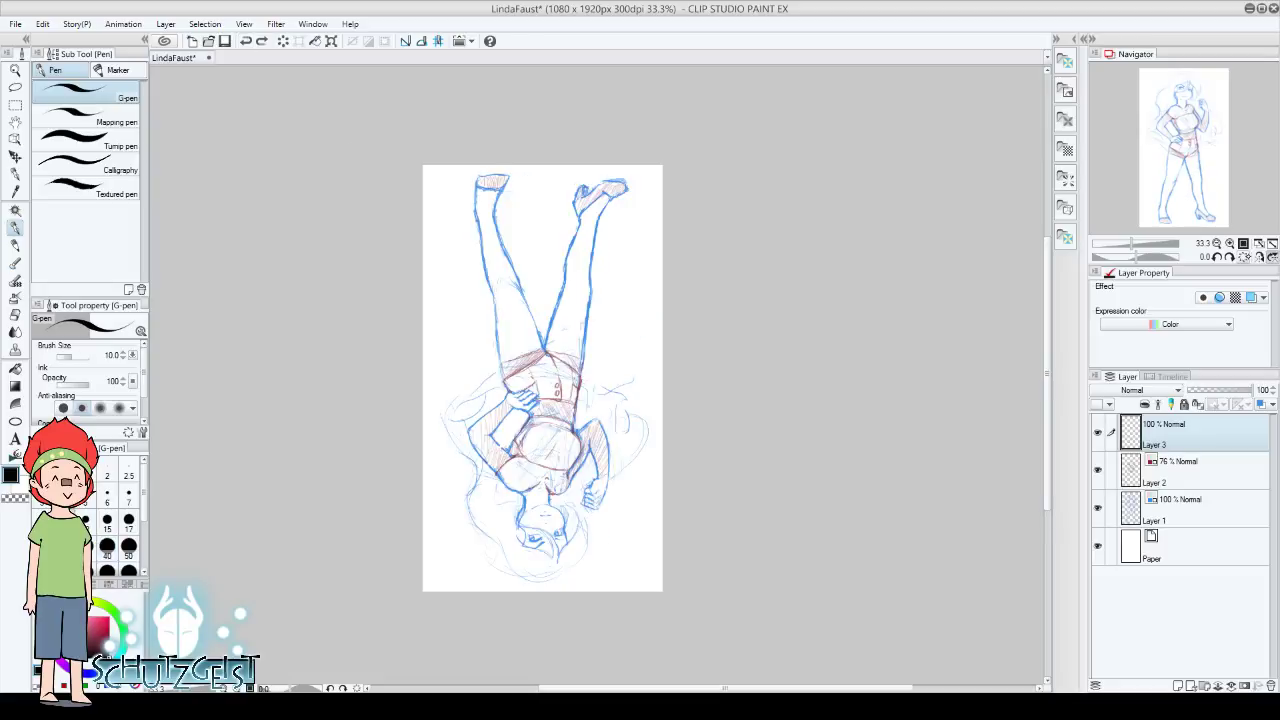
left_click(1259, 244)
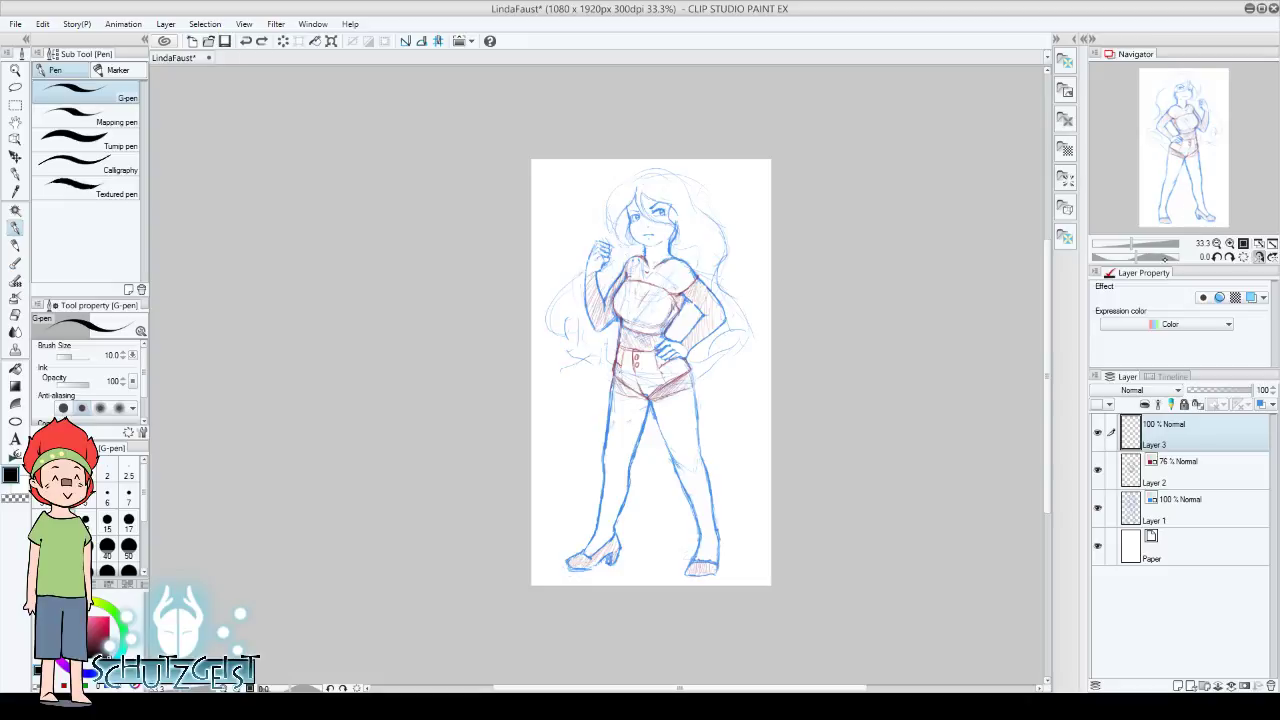
Zoom to 150% on the face and fade Layer 1 to 53% and Layer 2 to 52%
left_click_drag(1208, 161, 1227, 243)
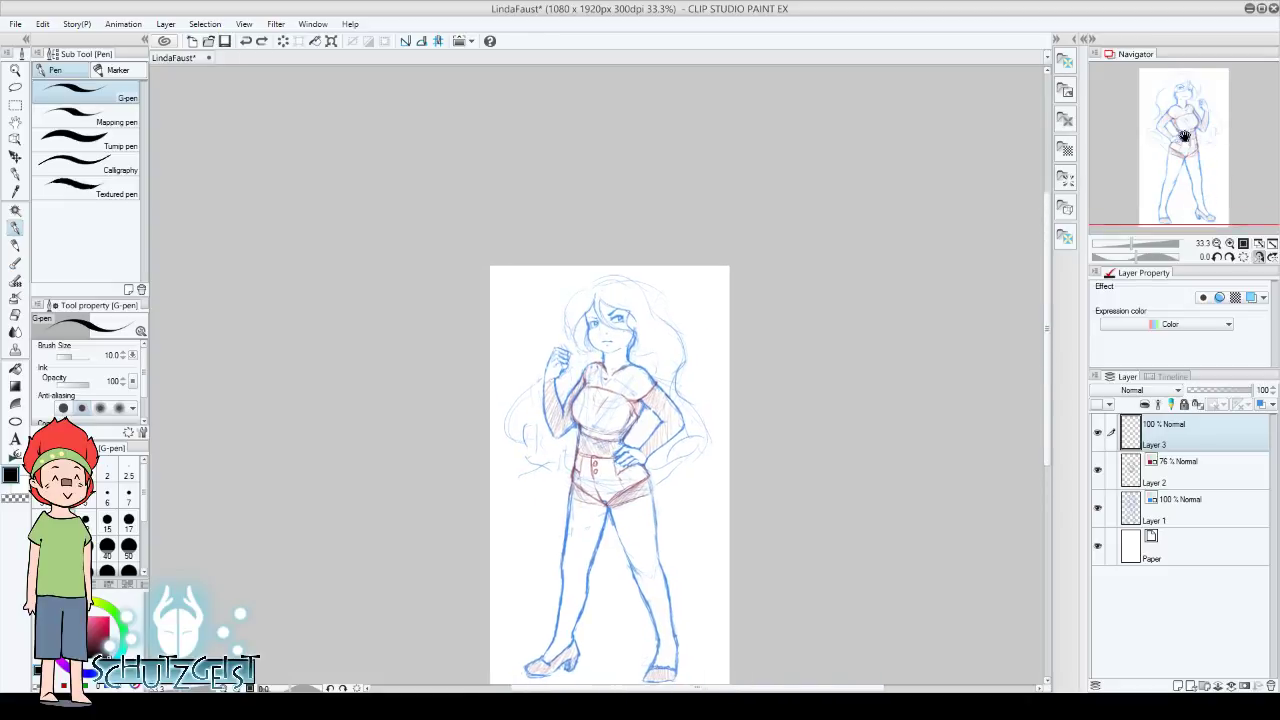
left_click(1228, 243)
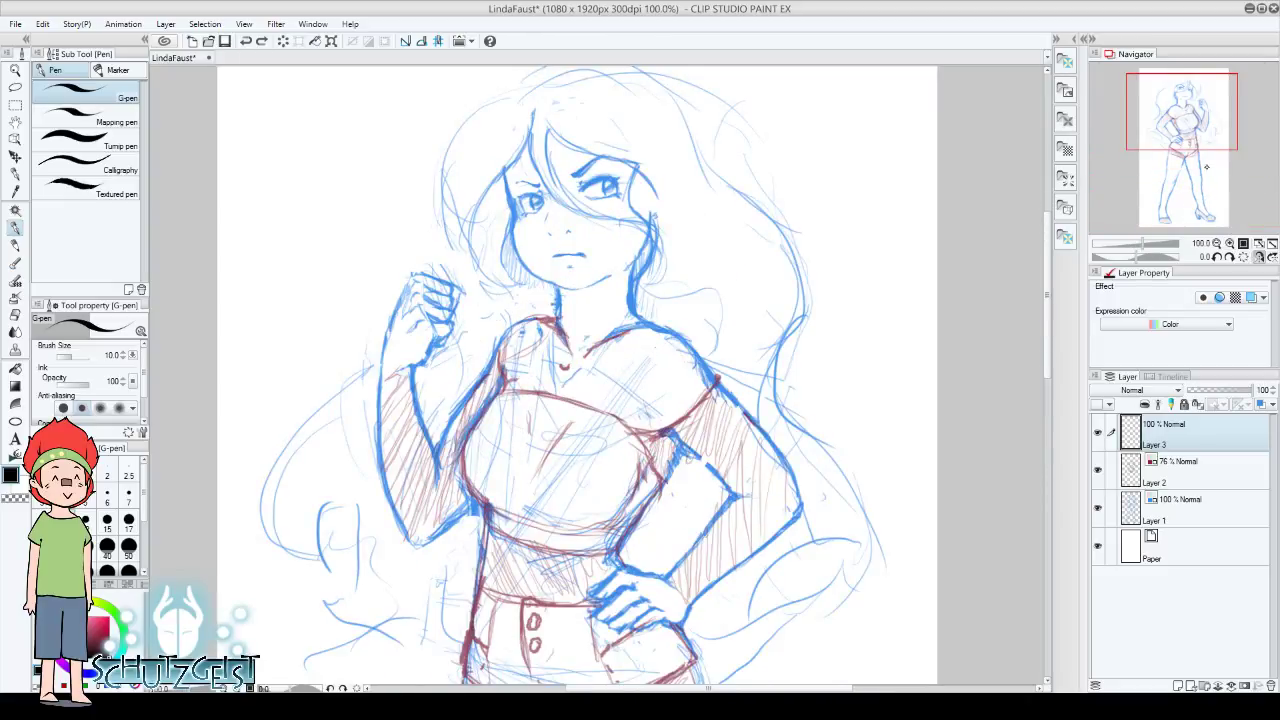
left_click_drag(1195, 136, 1195, 128)
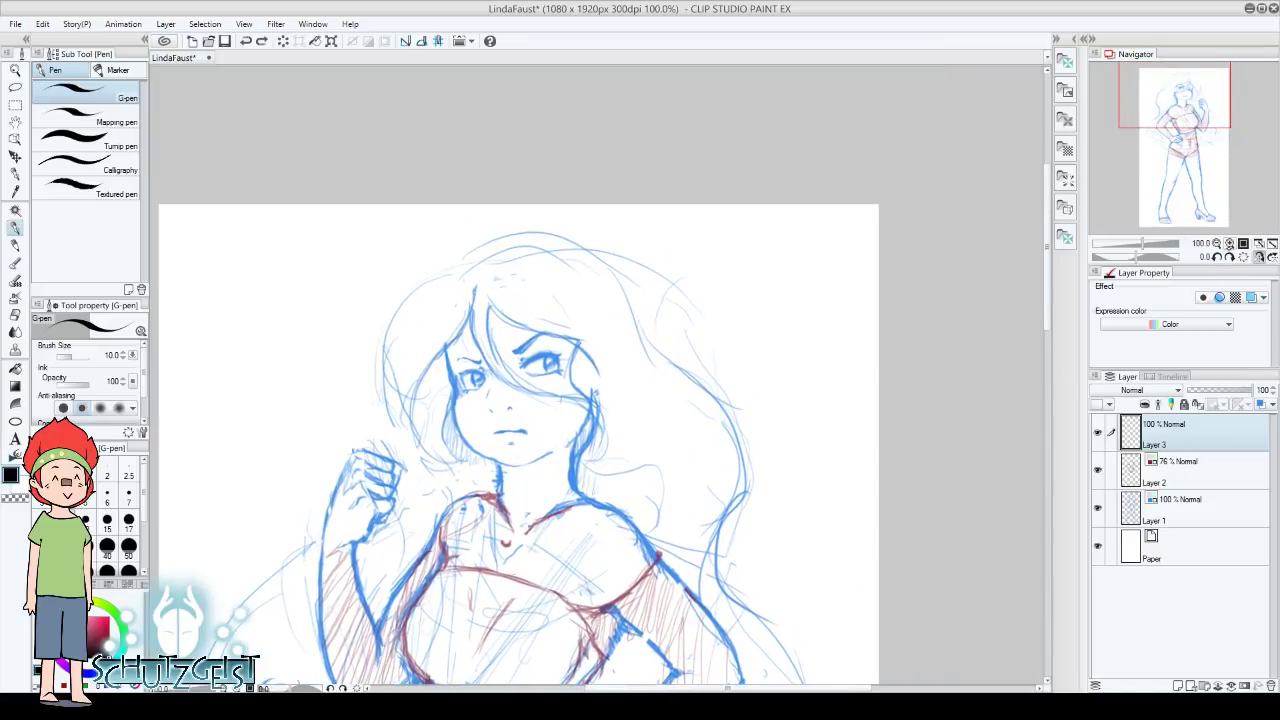
left_click(1230, 243)
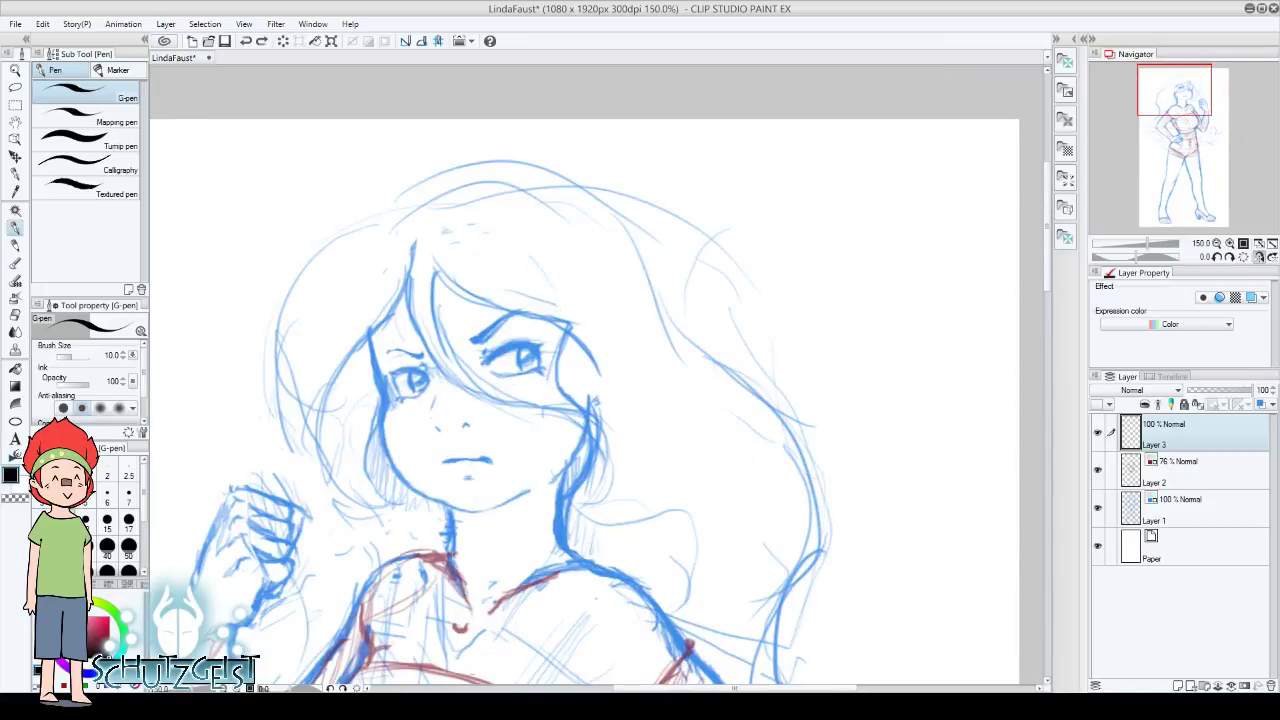
left_click(1160, 510)
left_click(1219, 297)
left_click_drag(1255, 390, 1221, 390)
left_click(1191, 481)
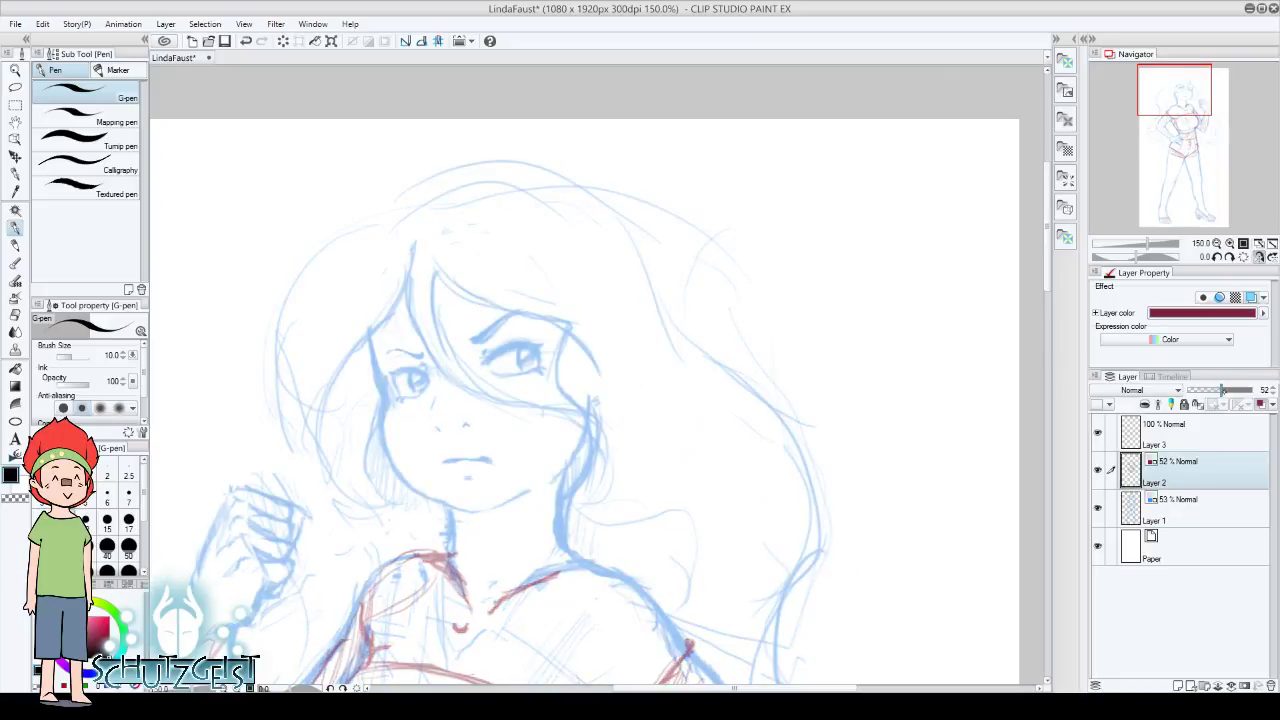
Reselect Layer 3, undo a test hair stroke, and rotate the view to about 37°
left_click(1205, 437)
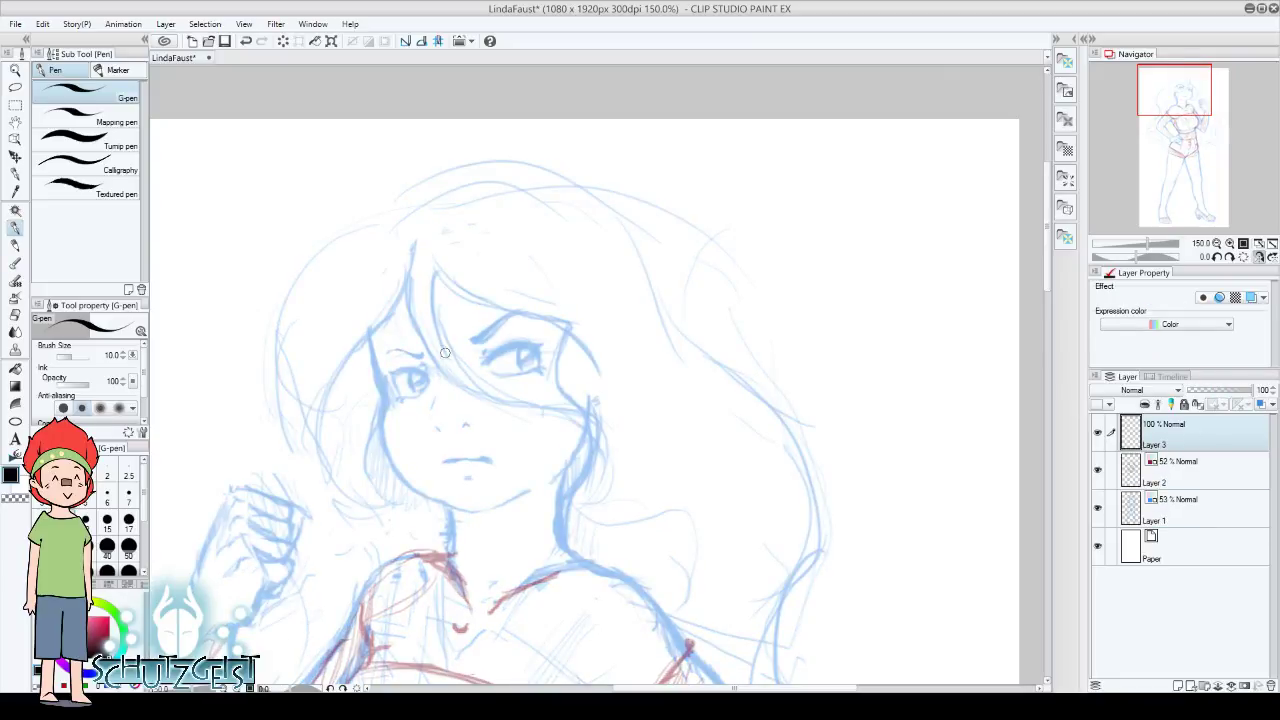
left_click_drag(373, 363, 397, 476)
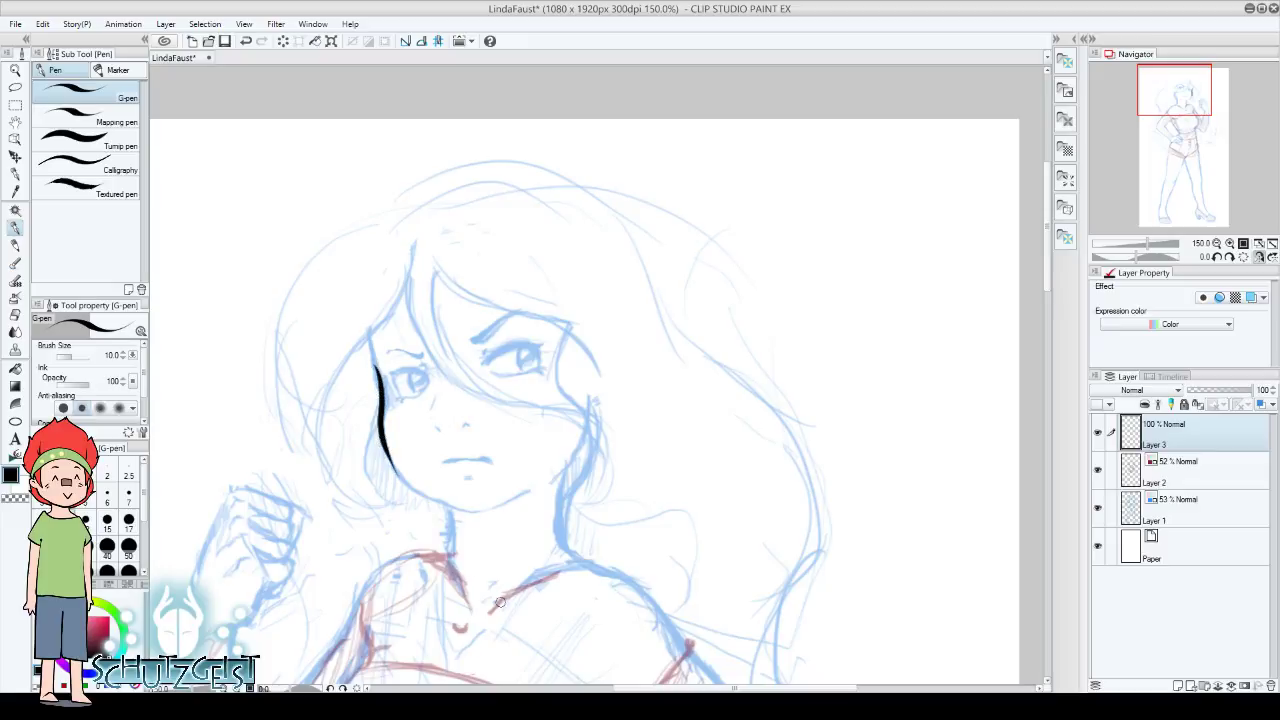
left_click(245, 41)
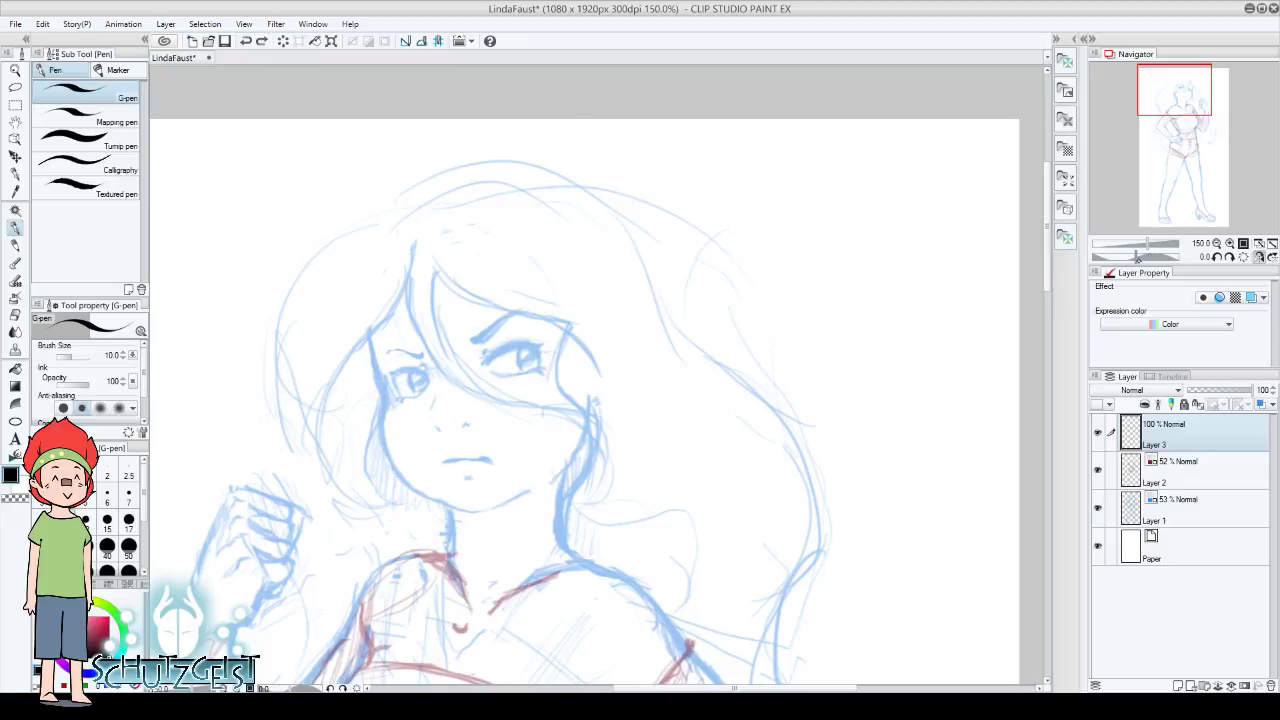
left_click(1137, 257)
left_click_drag(1140, 257, 1150, 257)
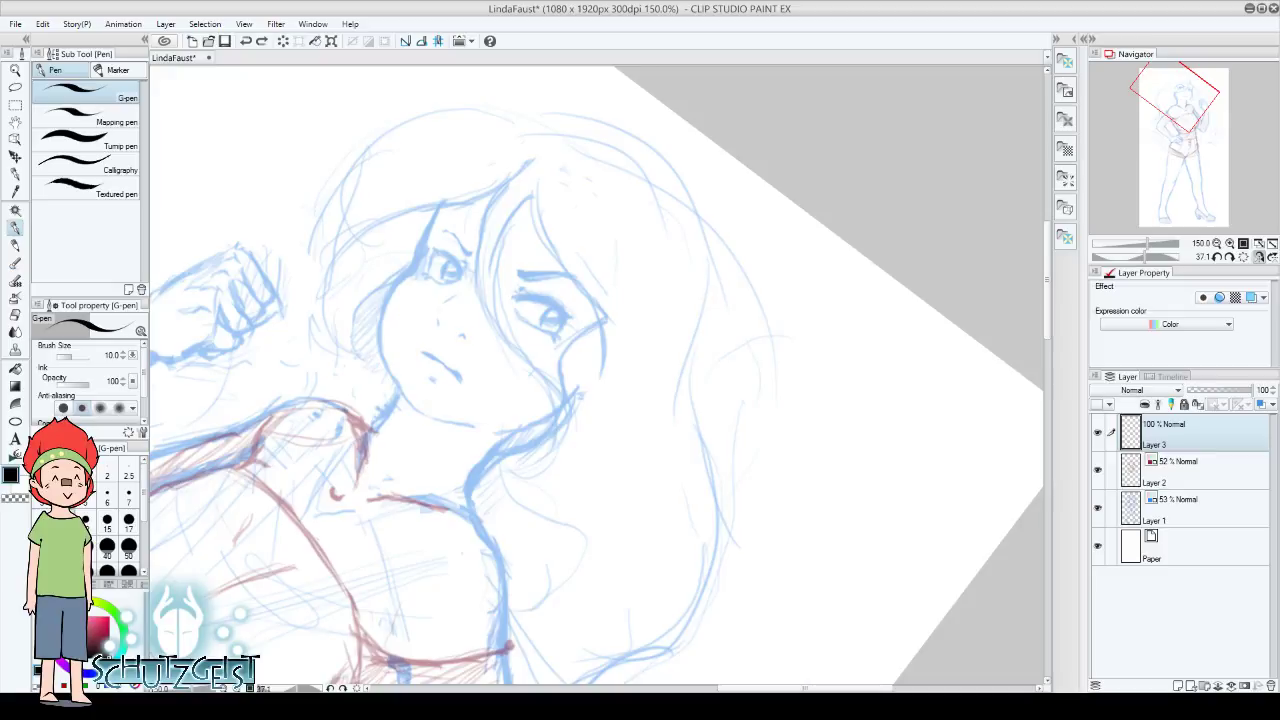
Ink the first cheek line from the chin up toward the eye, redrawing it after undos
left_click(1007, 186)
left_click_drag(1183, 107, 1205, 106)
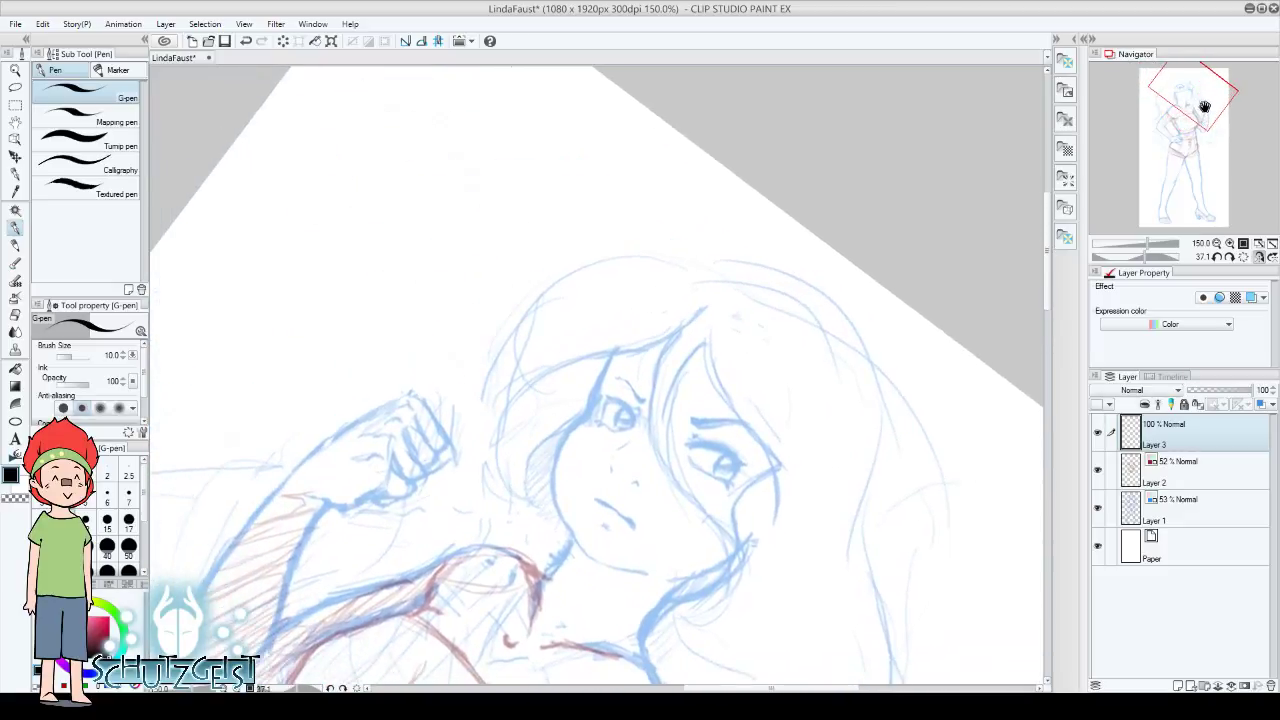
left_click_drag(1148, 257, 1142, 257)
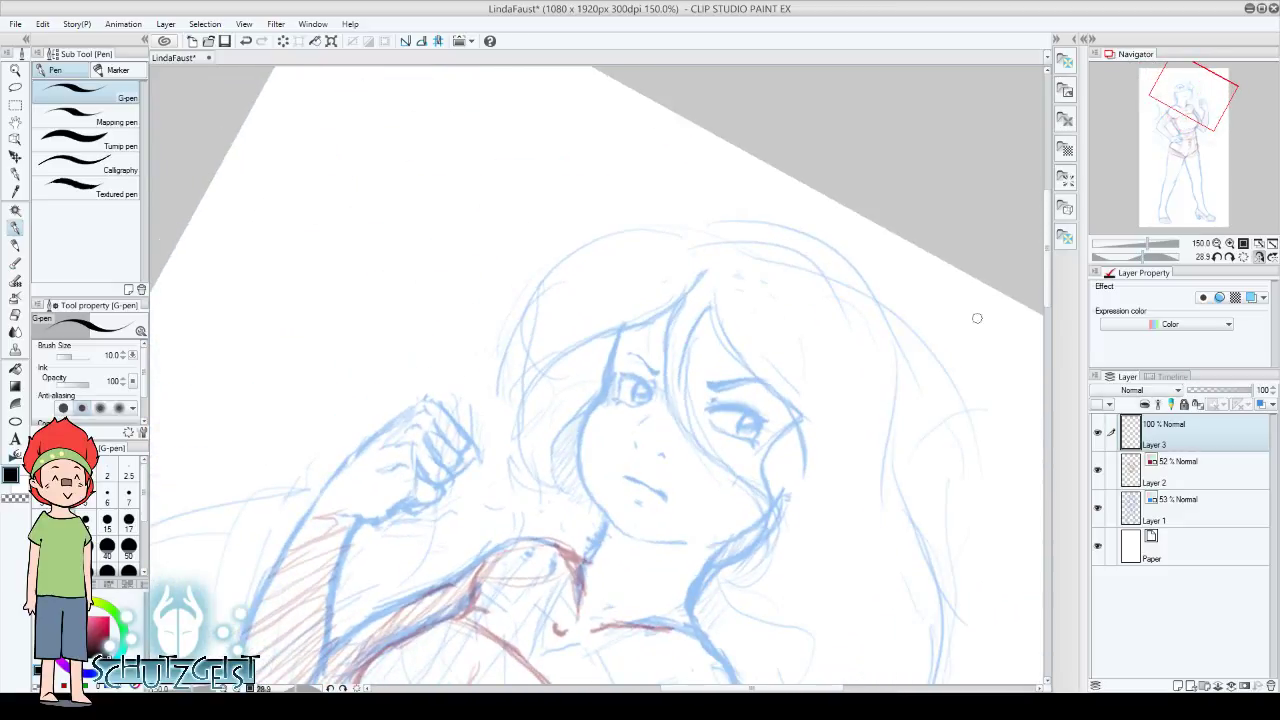
mouse_move(615, 527)
left_mouse_down()
mouse_move(605, 380)
mouse_move(618, 335)
left_mouse_up()
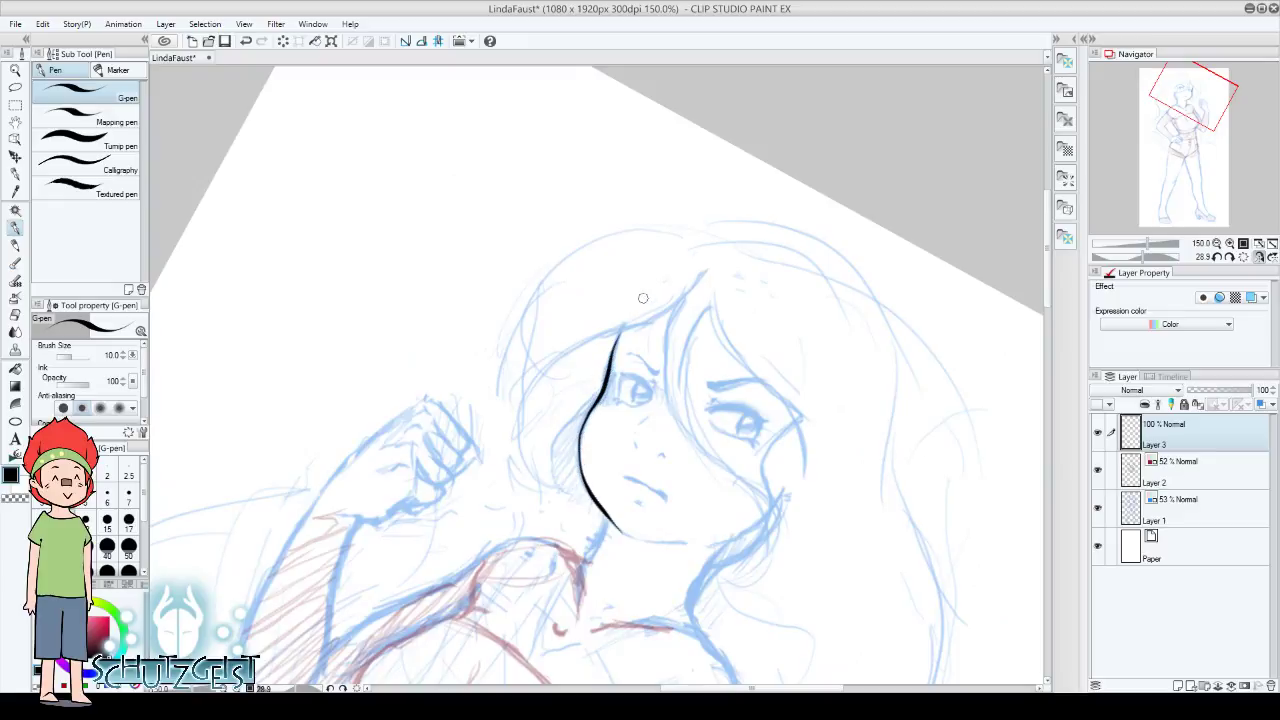
left_click(246, 40)
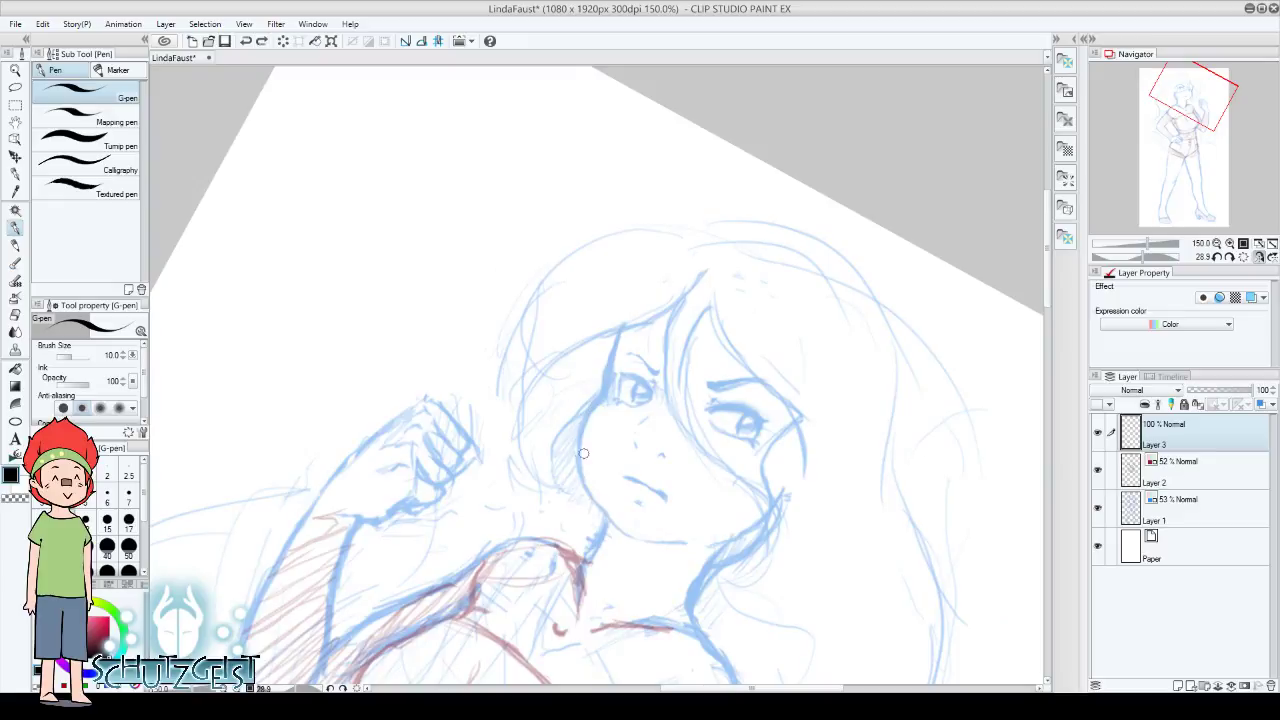
left_click_drag(579, 466, 622, 330)
key("ctrl+z")
left_click_drag(579, 444, 616, 337)
Ink the upper cheek and short jaw line, then fill the gap in the cheek line
key("ctrl+z")
left_click_drag(595, 401, 622, 330)
mouse_move(594, 502)
left_mouse_down()
mouse_move(626, 537)
mouse_move(578, 455)
mouse_move(618, 338)
left_mouse_up()
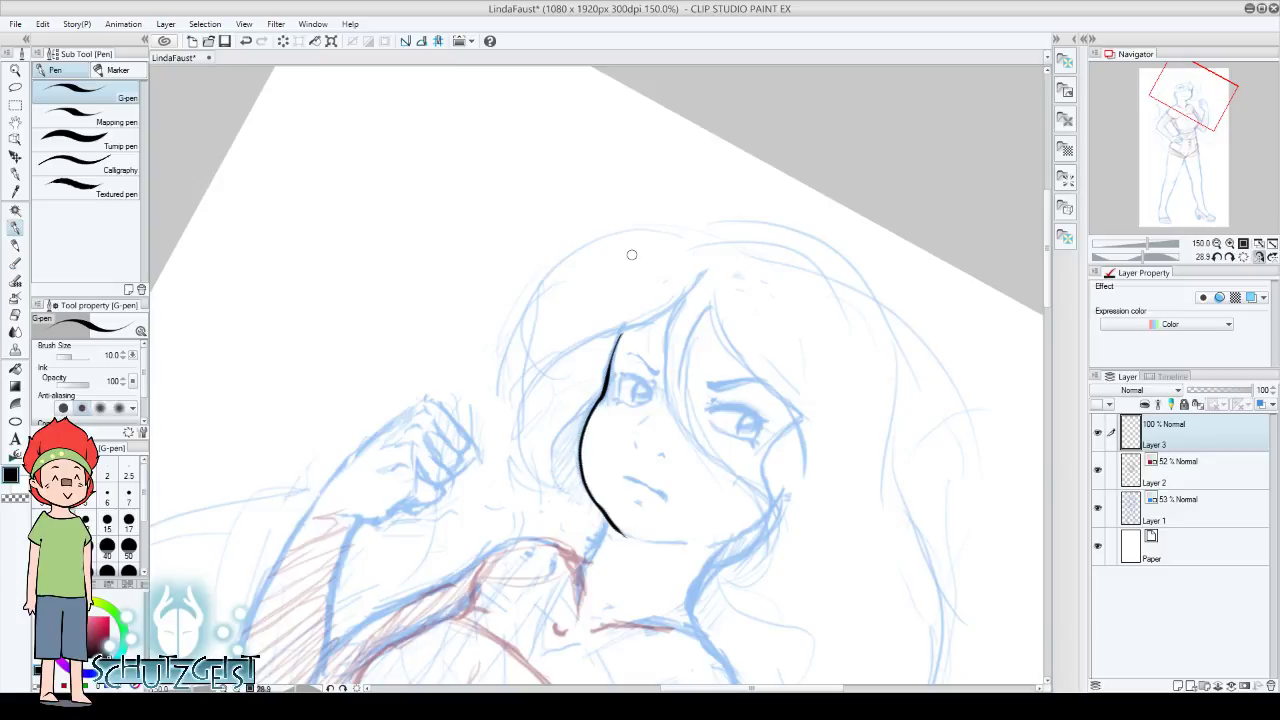
key("ctrl+z")
left_click_drag(577, 461, 604, 396)
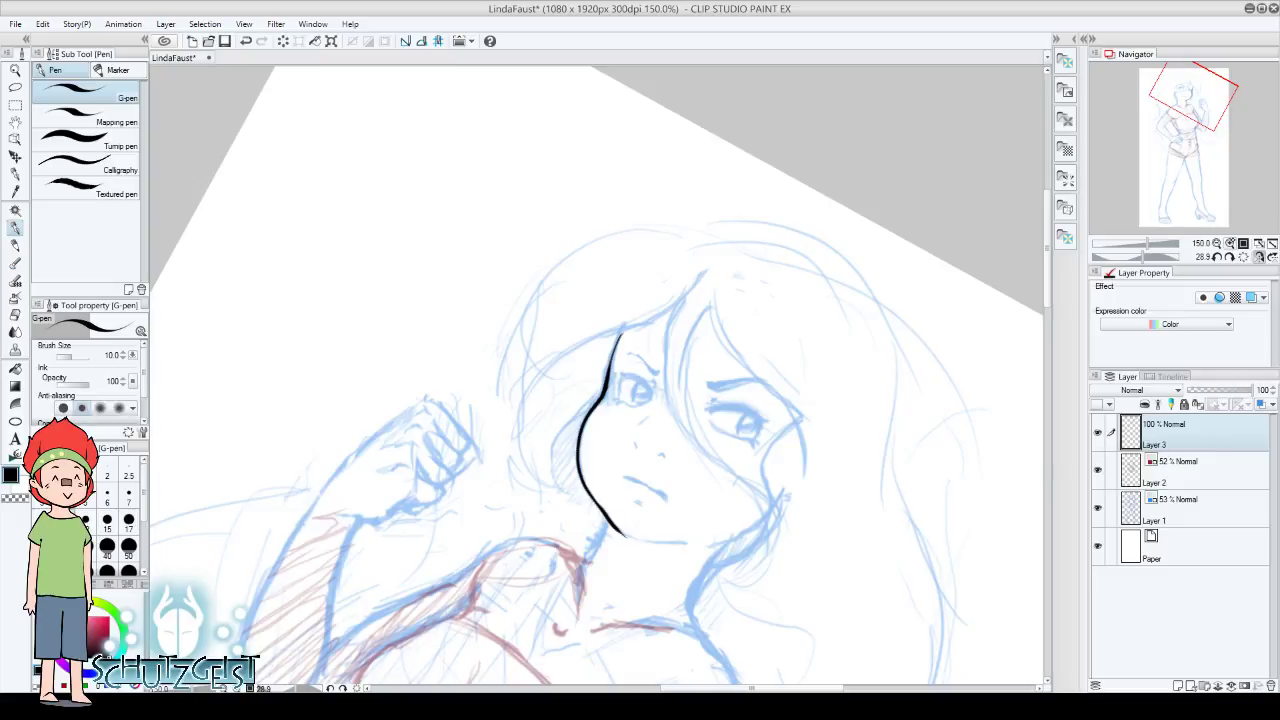
With the view upright and mirrored, ink the jawline to the chin and up the other cheek
left_click(1243, 256)
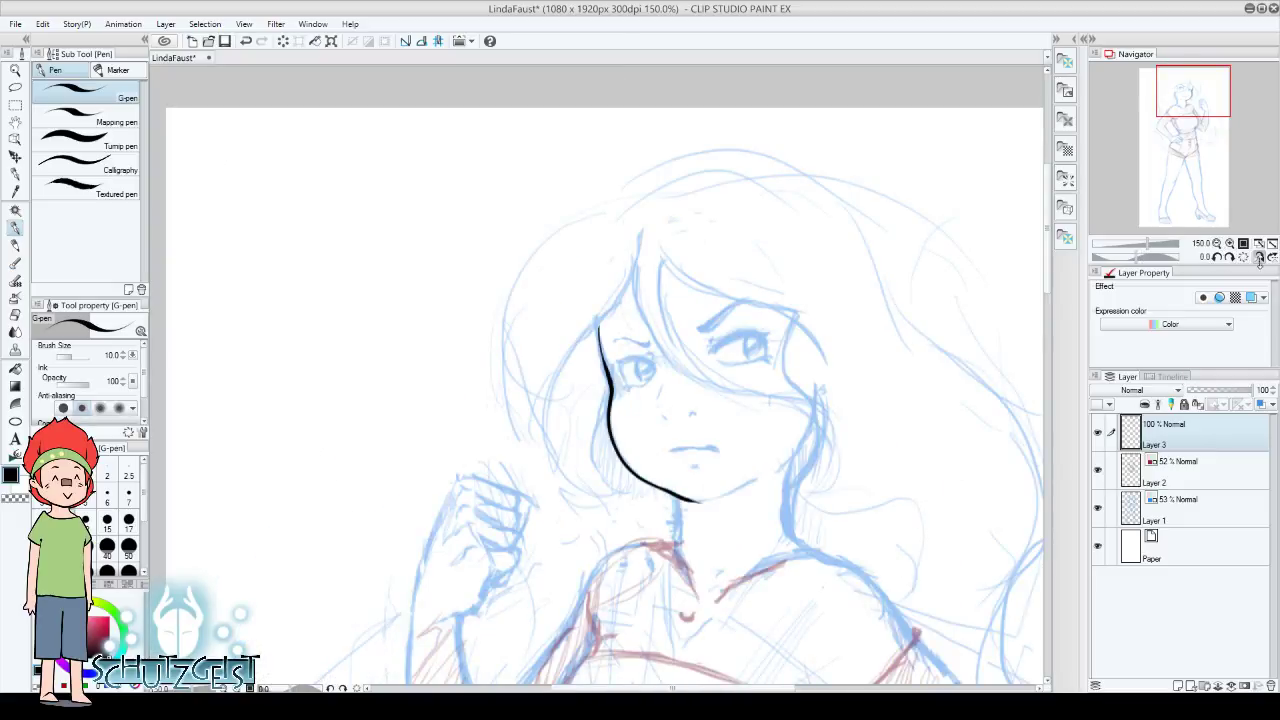
left_click(1258, 256)
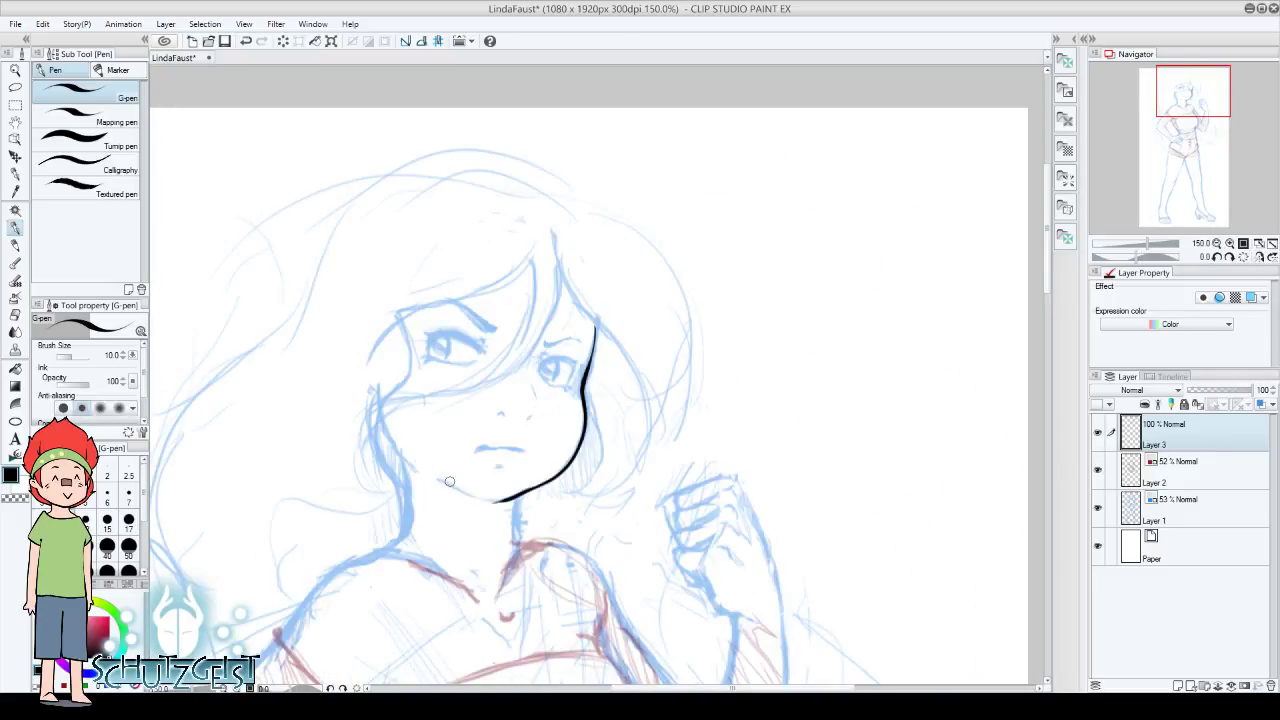
left_click_drag(434, 480, 512, 500)
key("ctrl+z")
left_click_drag(438, 480, 512, 498)
left_click_drag(414, 469, 379, 398)
Check the face outline with the view upside down, then restore it upright and unmirrored
left_click(1271, 256)
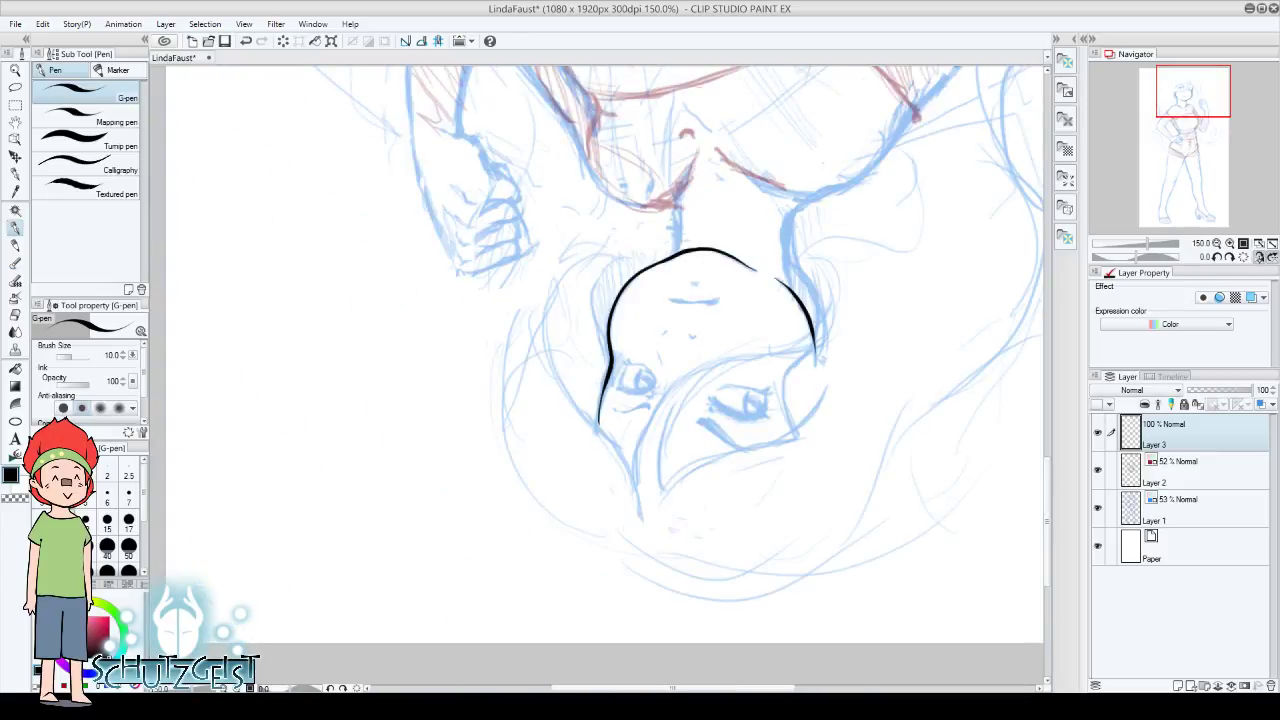
left_click(1259, 256)
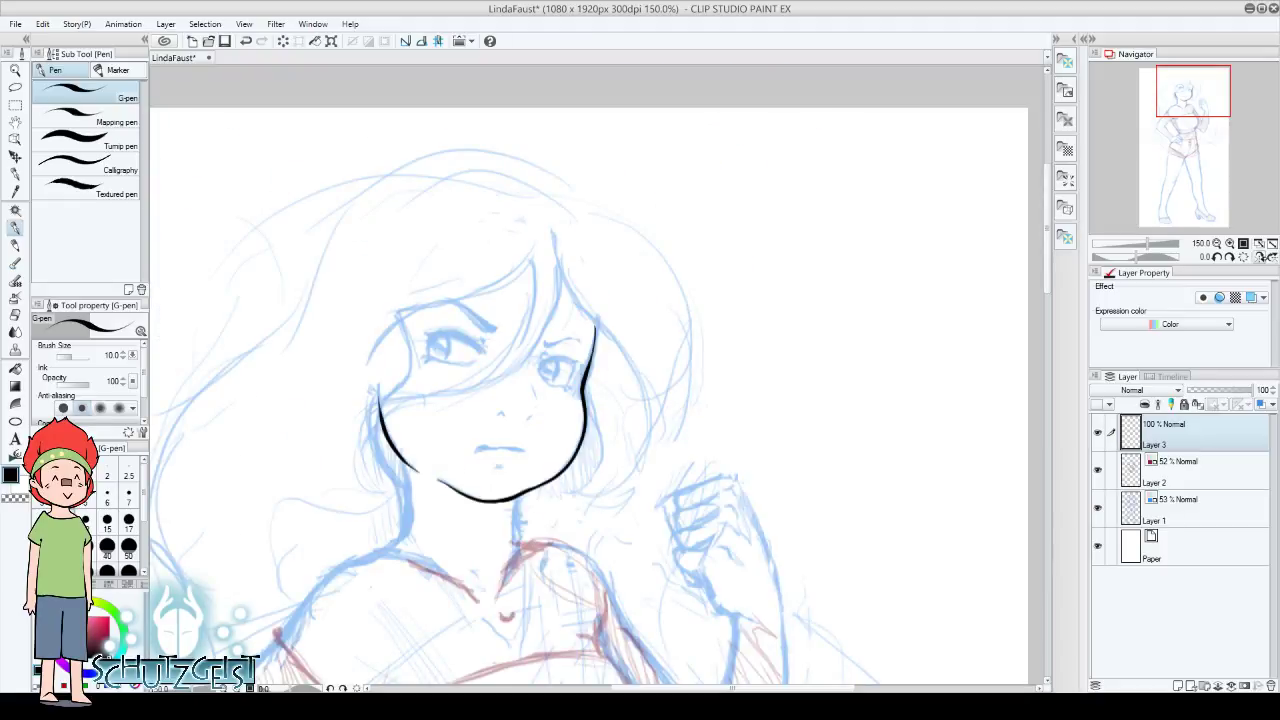
left_click(1259, 256)
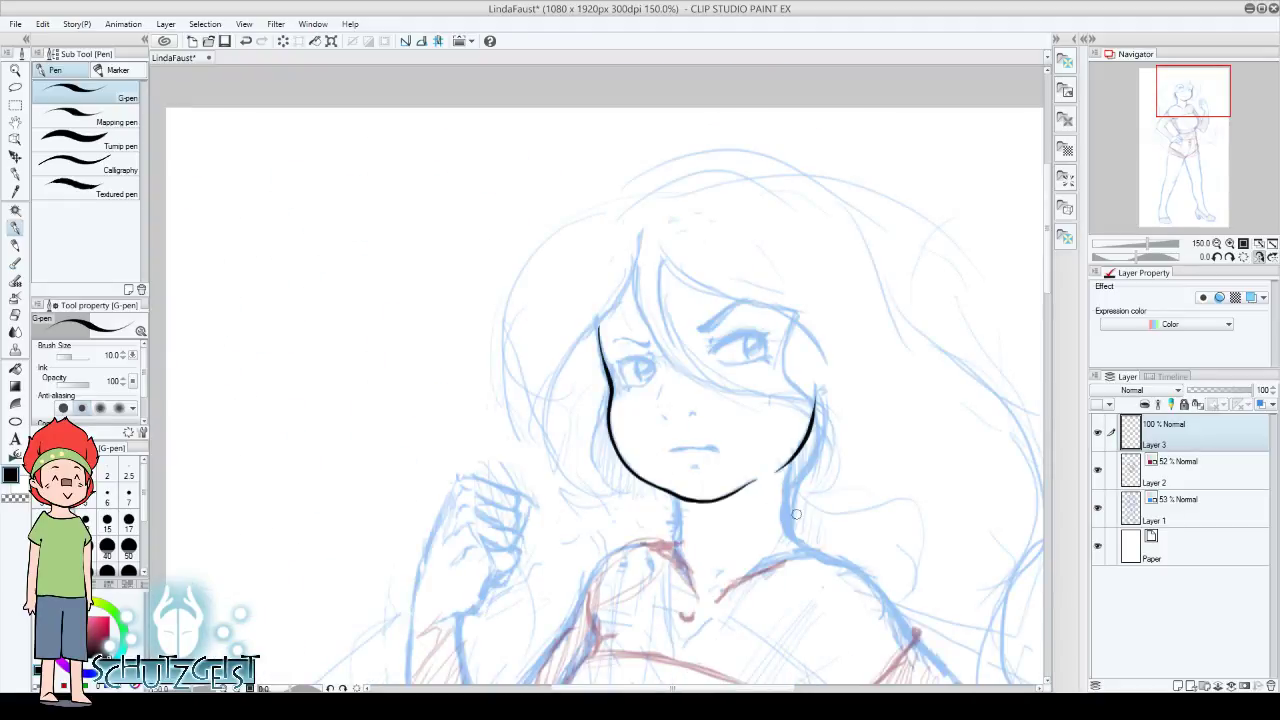
Ink a line down each side of the neck below the jaw
mouse_move(808, 551)
left_mouse_down()
mouse_move(786, 521)
mouse_move(791, 460)
left_mouse_up()
left_click_drag(672, 550, 676, 498)
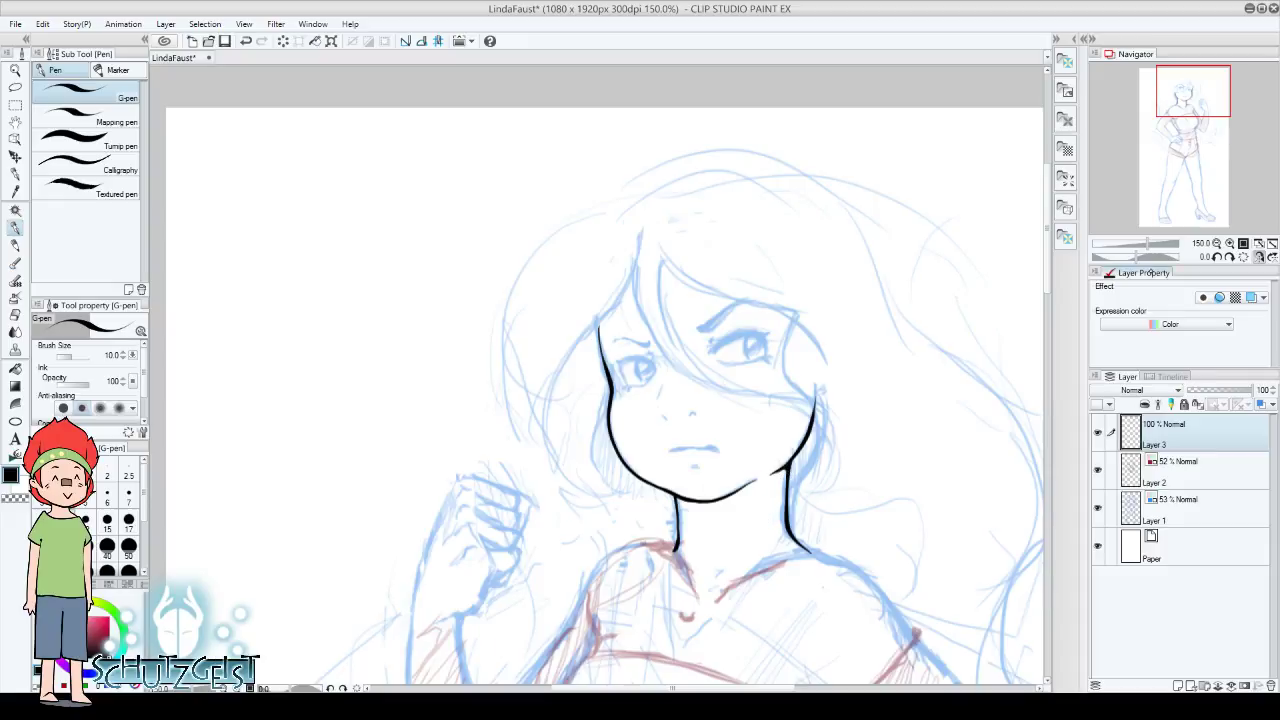
left_click_drag(1136, 256, 1162, 257)
Trim the neck line joins with the Hard eraser at size 17, then view the face upright at 200%
left_click(15, 315)
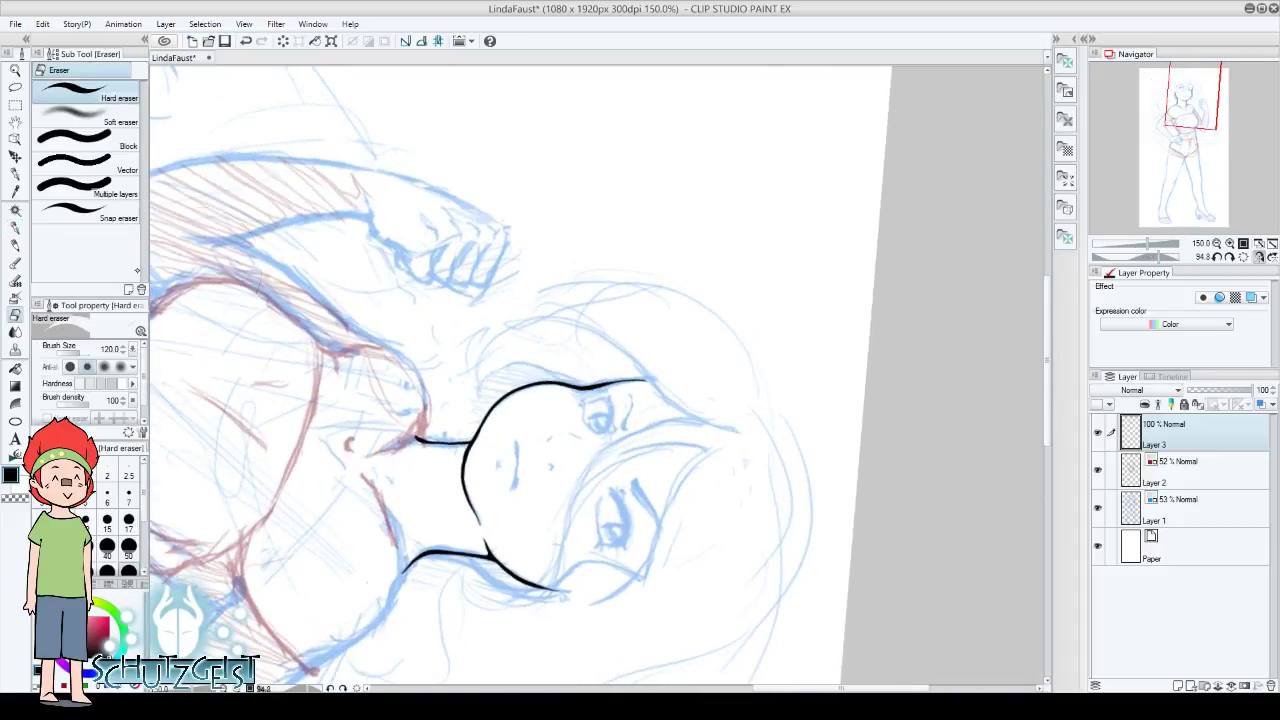
left_click(128, 520)
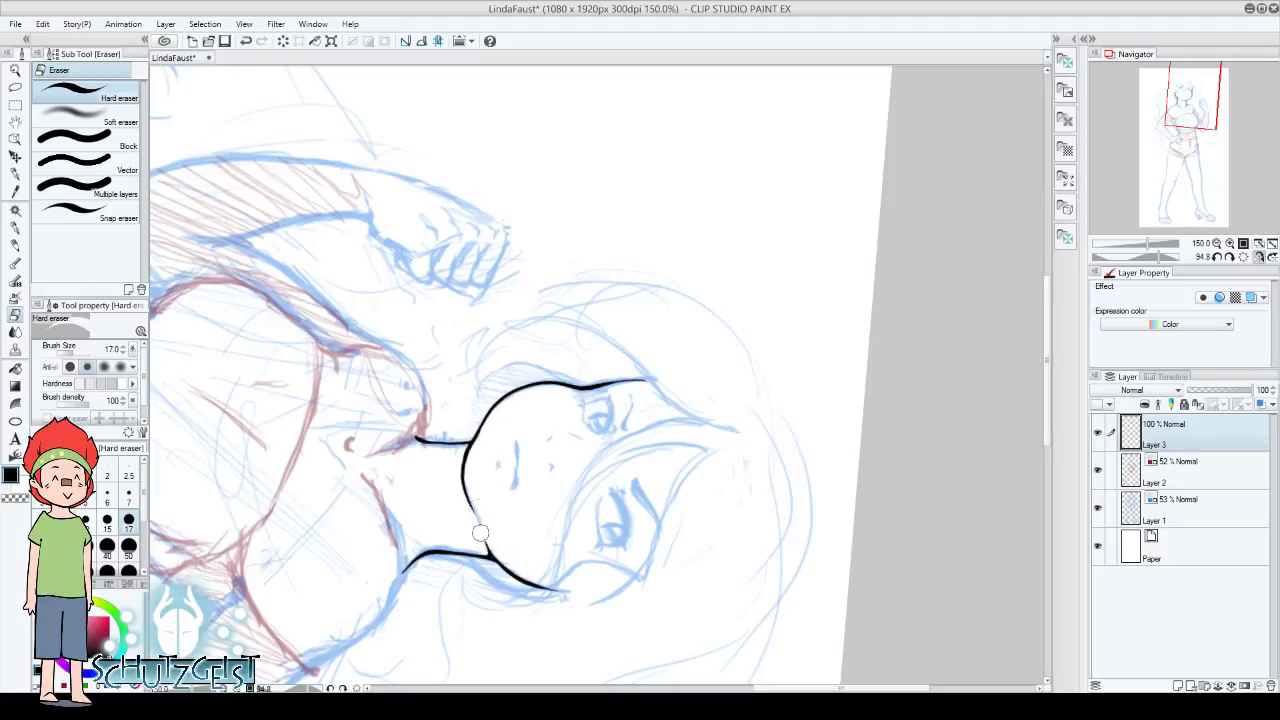
left_click(15, 228)
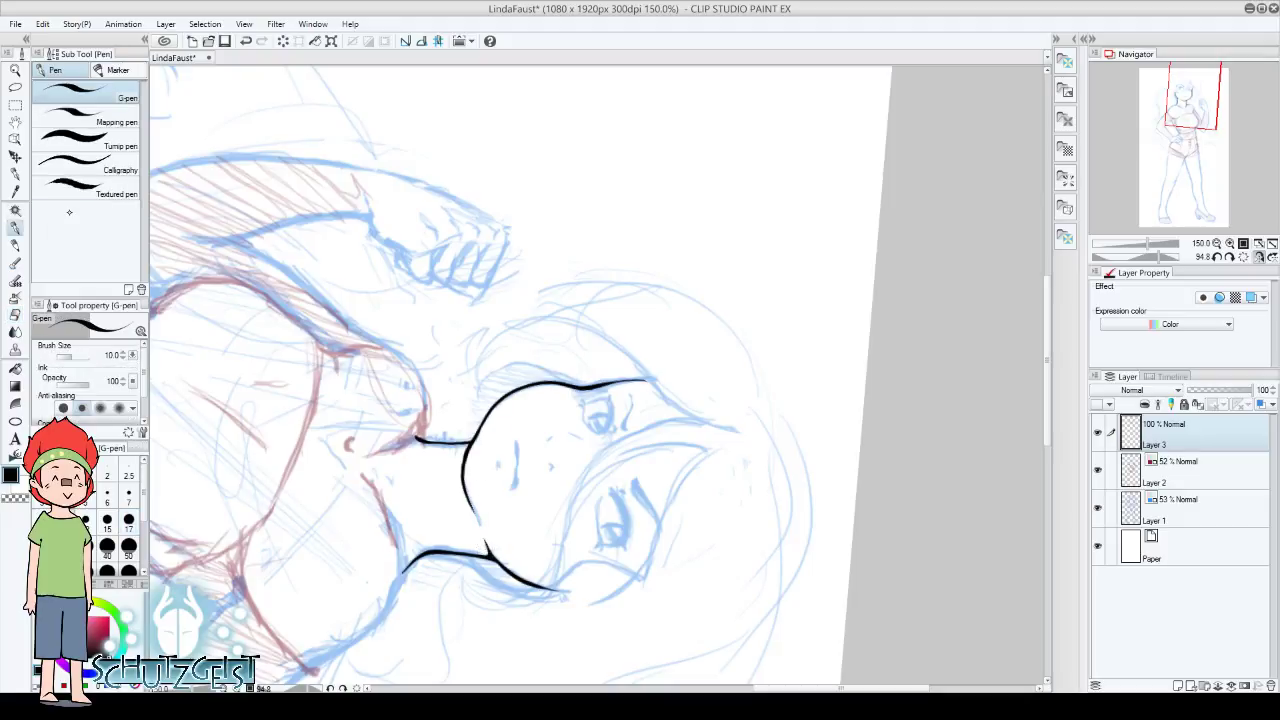
left_click(1243, 256)
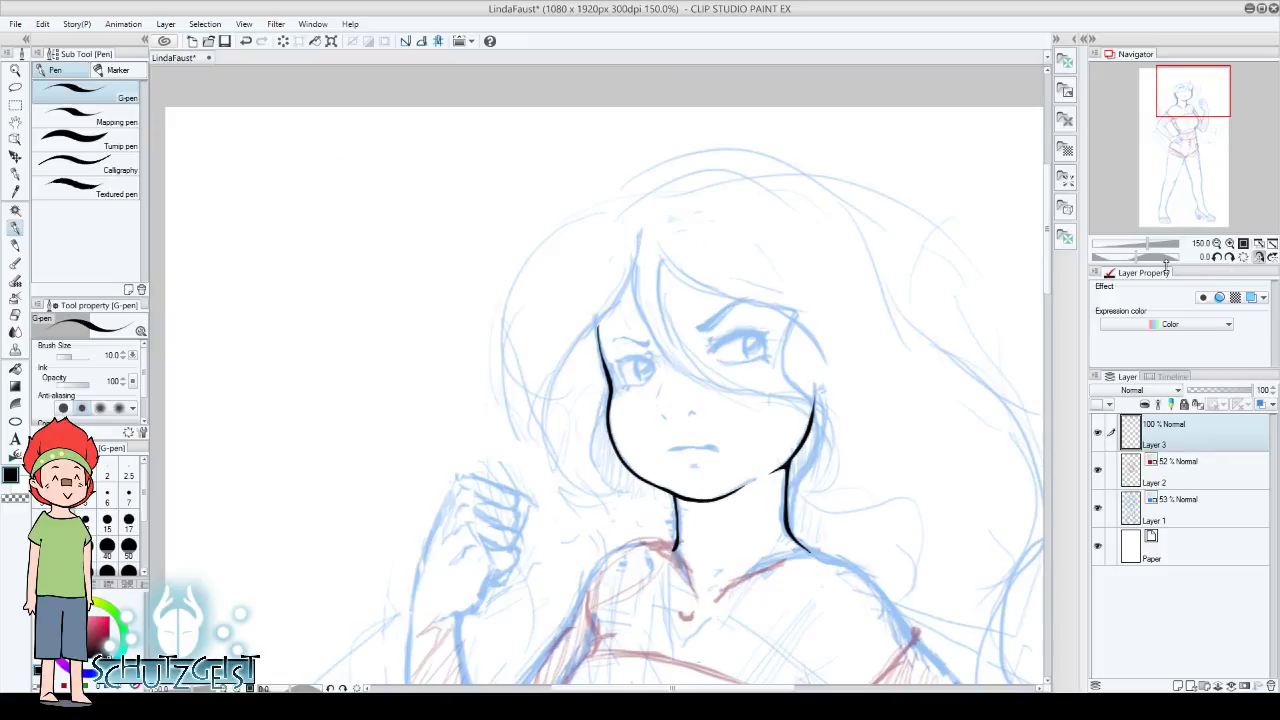
left_click(1229, 243)
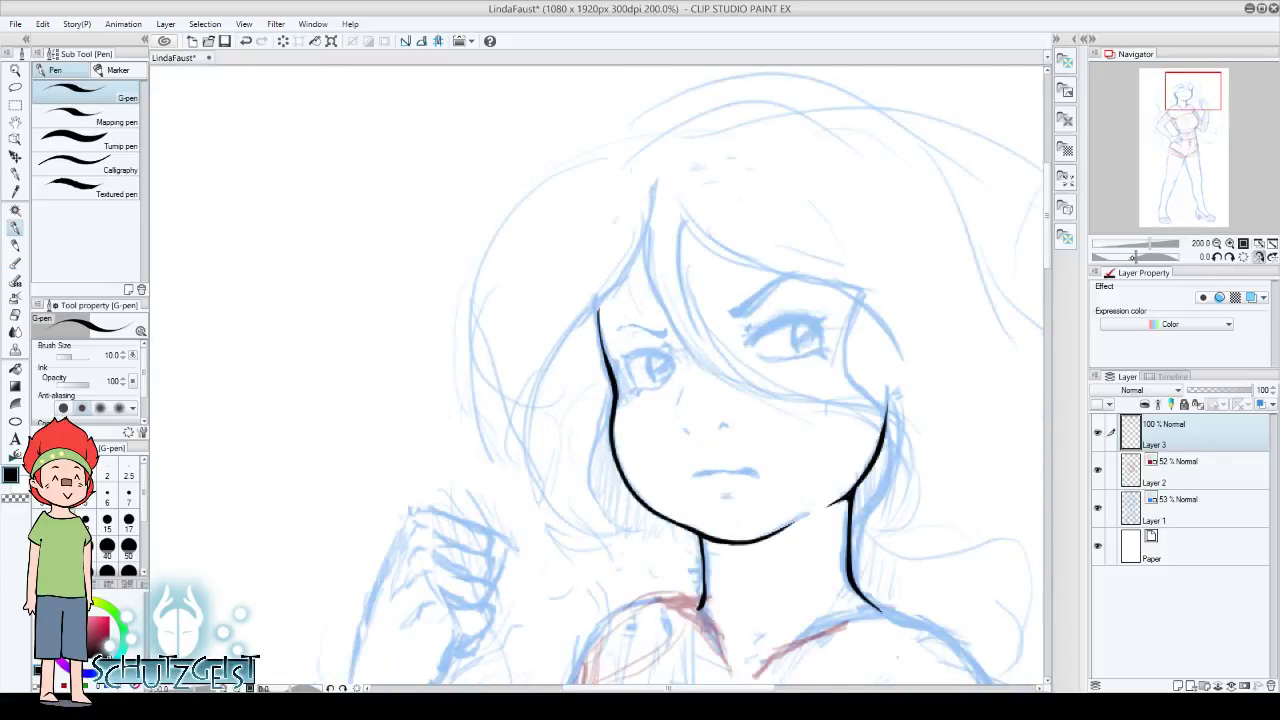
At pen size 7, ink the thin nose line and a short nose stroke
left_click_drag(1133, 256, 1088, 254)
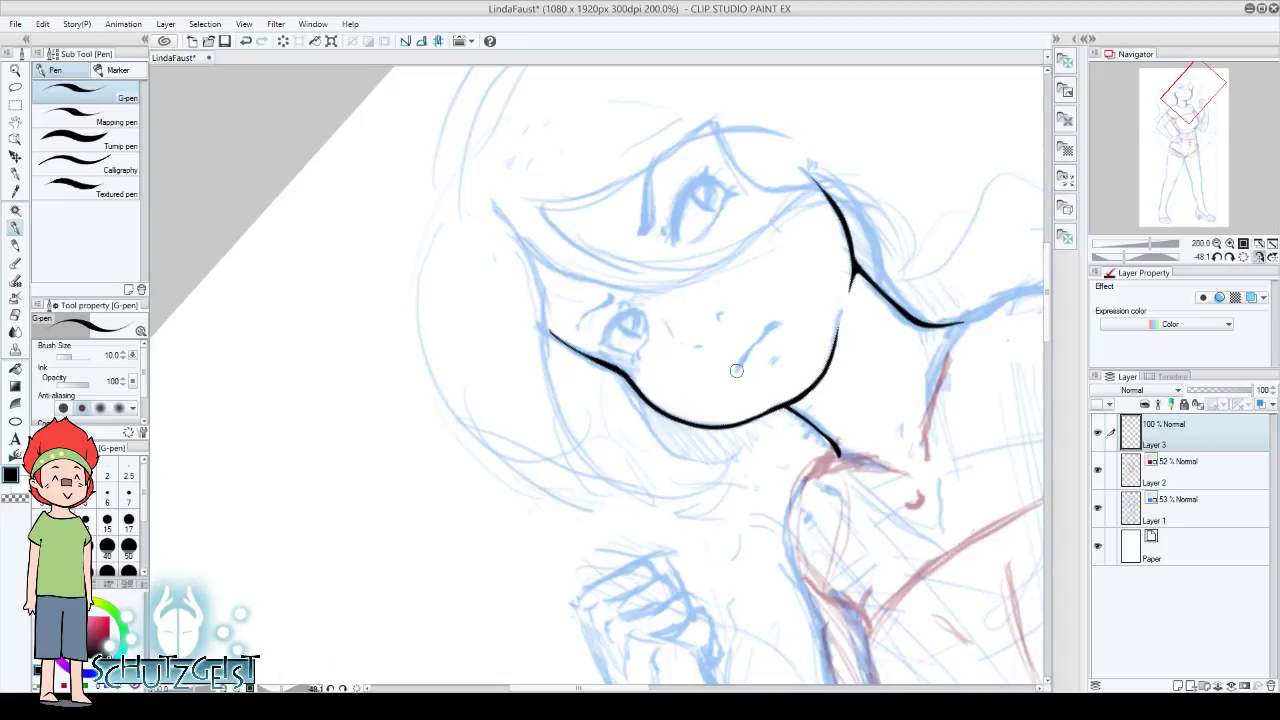
left_click(128, 497)
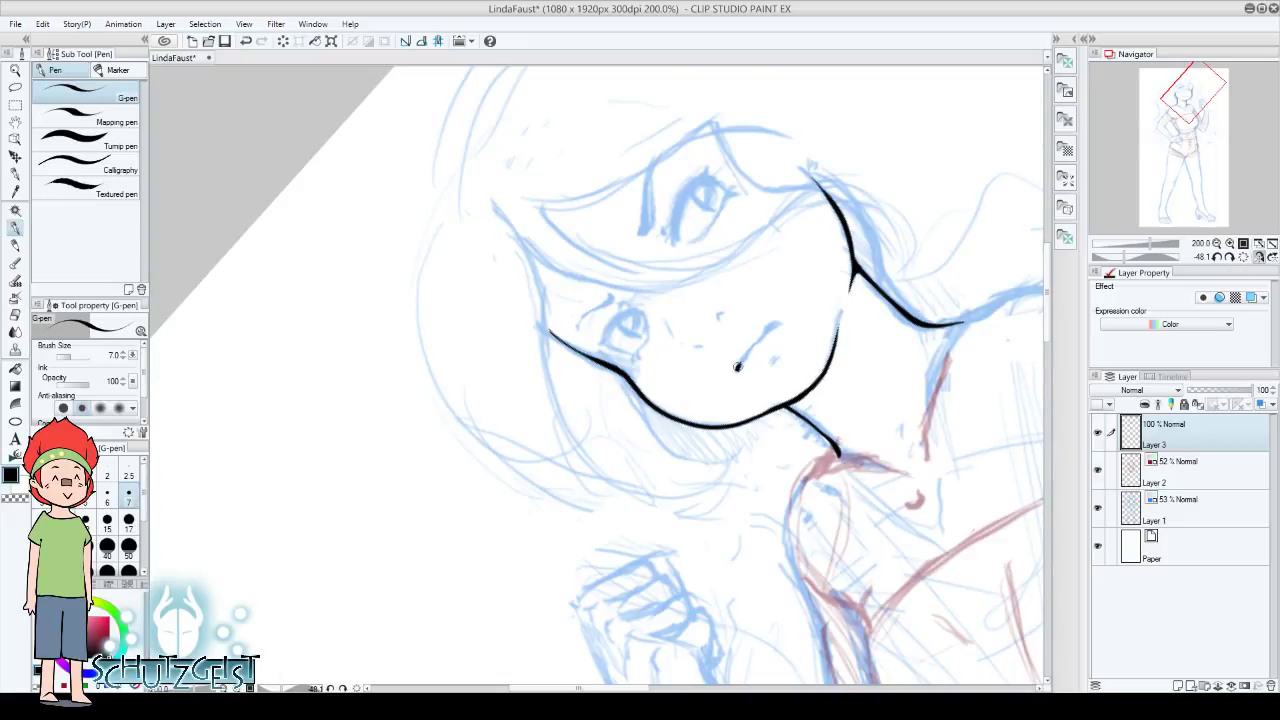
left_click_drag(737, 367, 777, 324)
left_click(1229, 256)
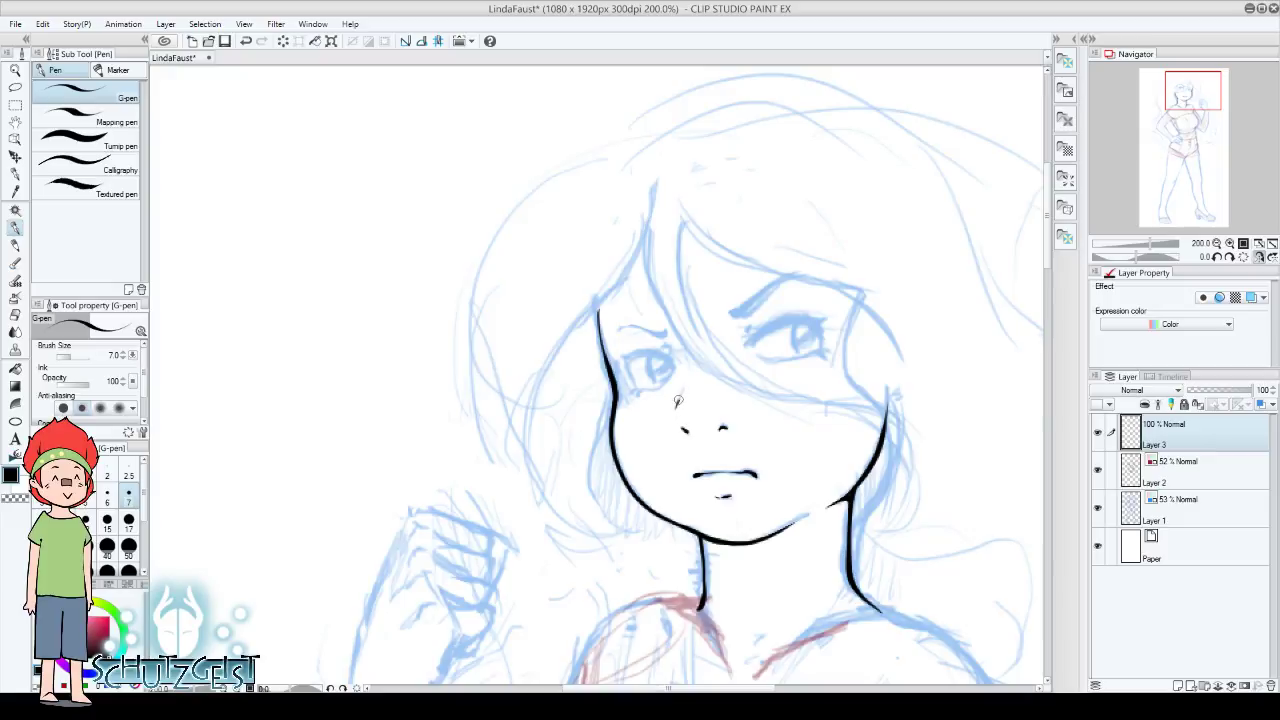
left_click_drag(682, 390, 676, 407)
Erase part of the nose stroke and extend the nose shape below the line
key("e")
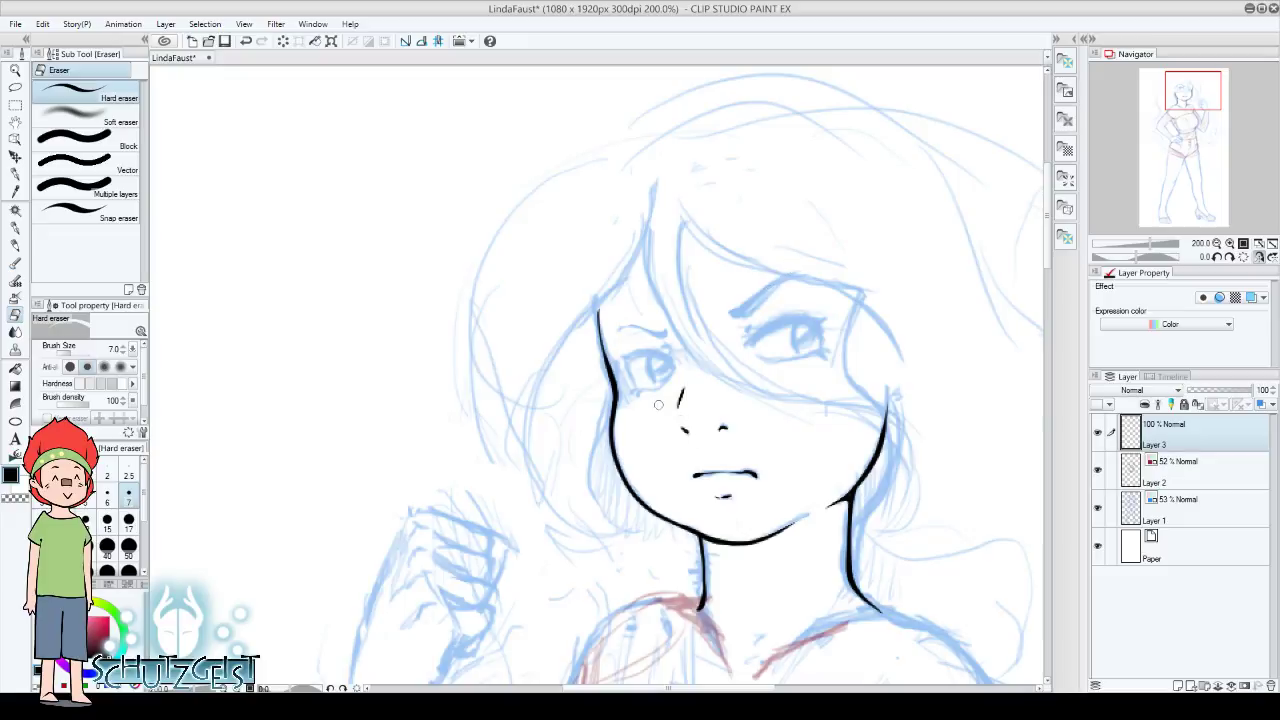
left_click(17, 229)
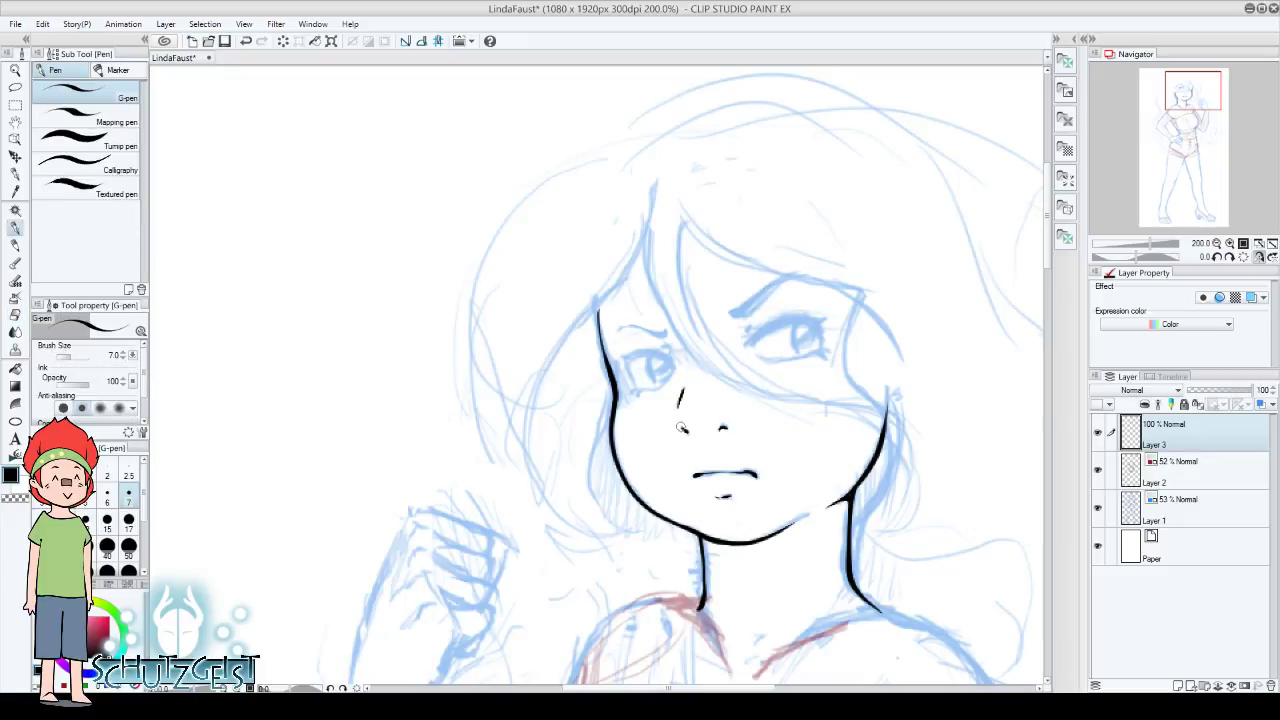
left_click_drag(679, 420, 687, 432)
Check the face mirrored and upside down, then return the view upright
left_click(1258, 256)
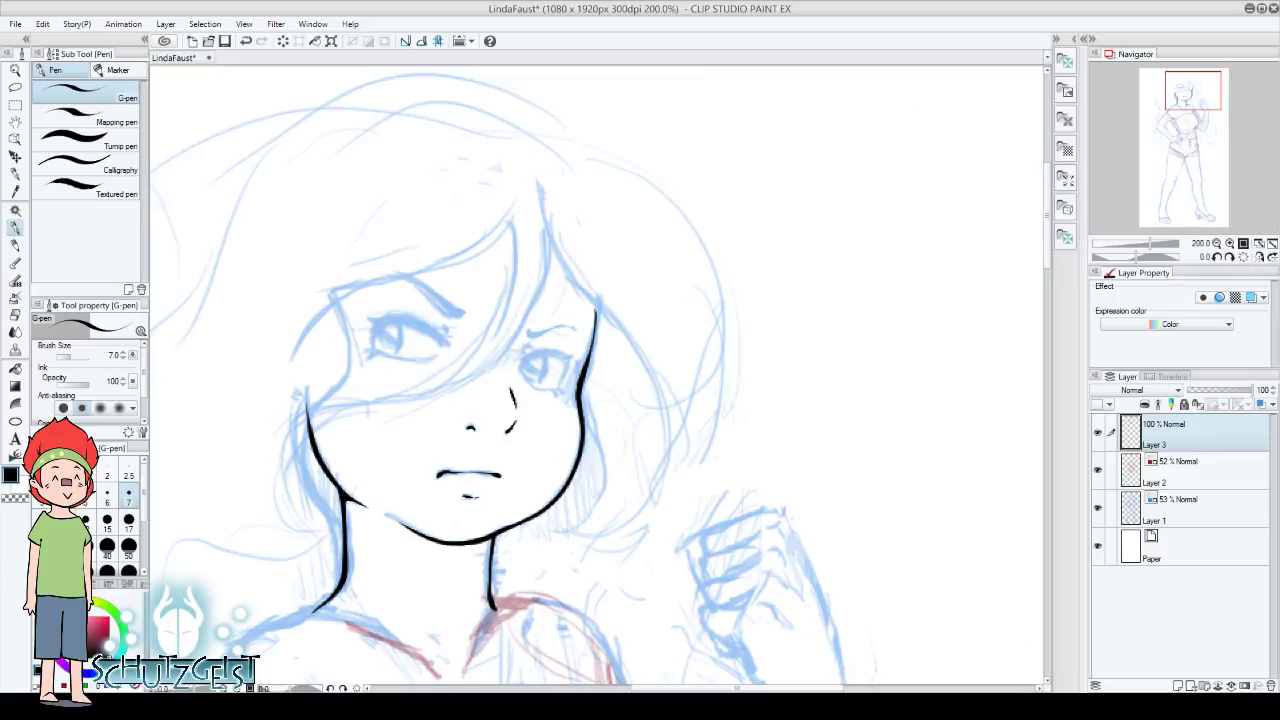
key("e")
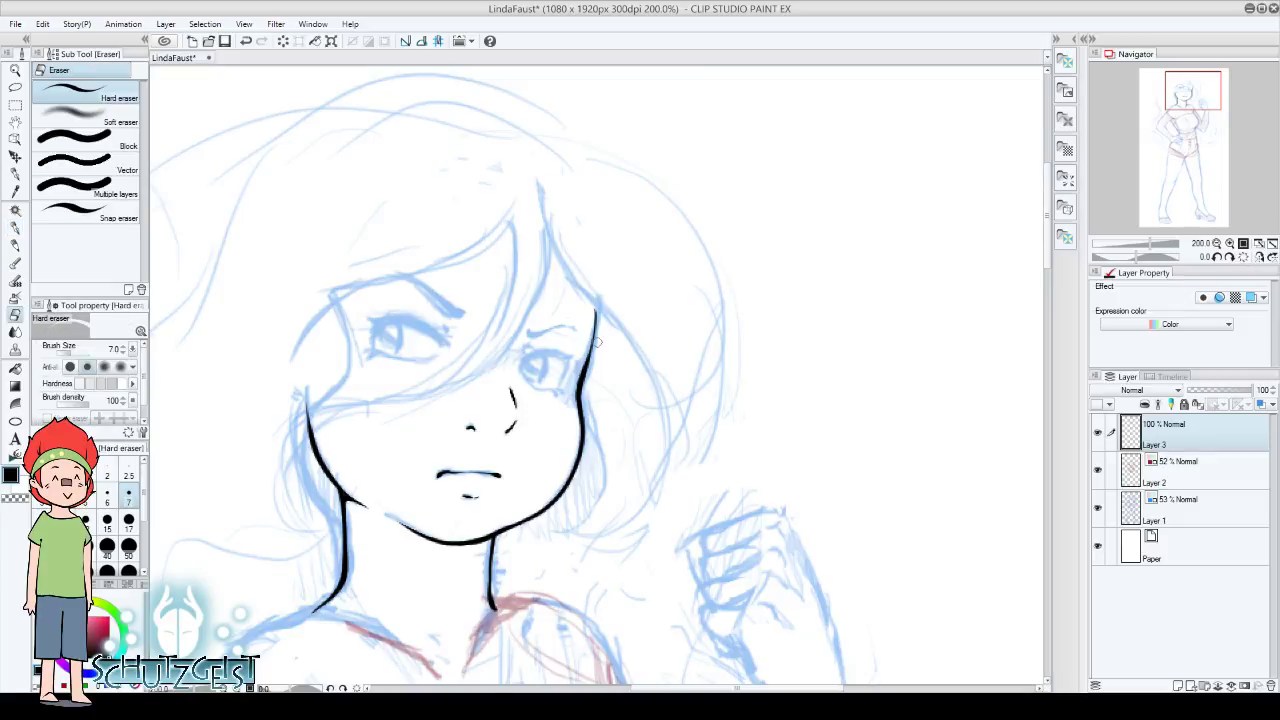
left_click(1271, 256)
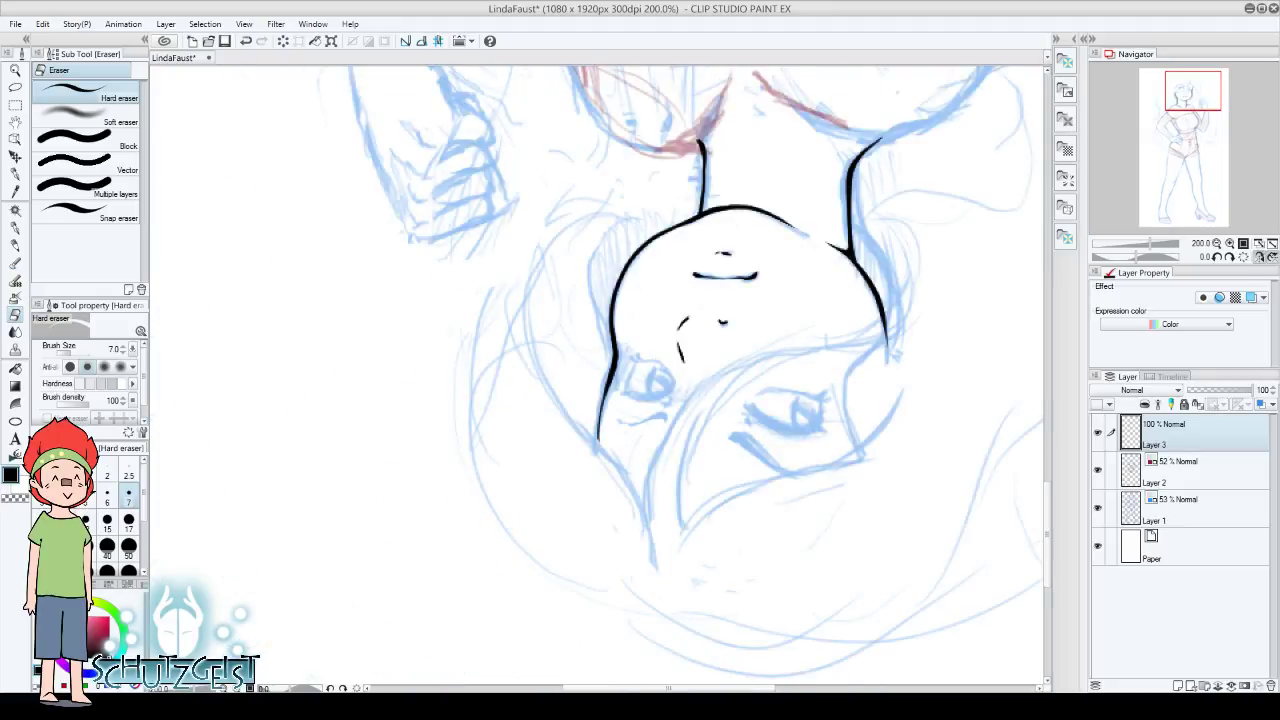
left_click(1270, 256)
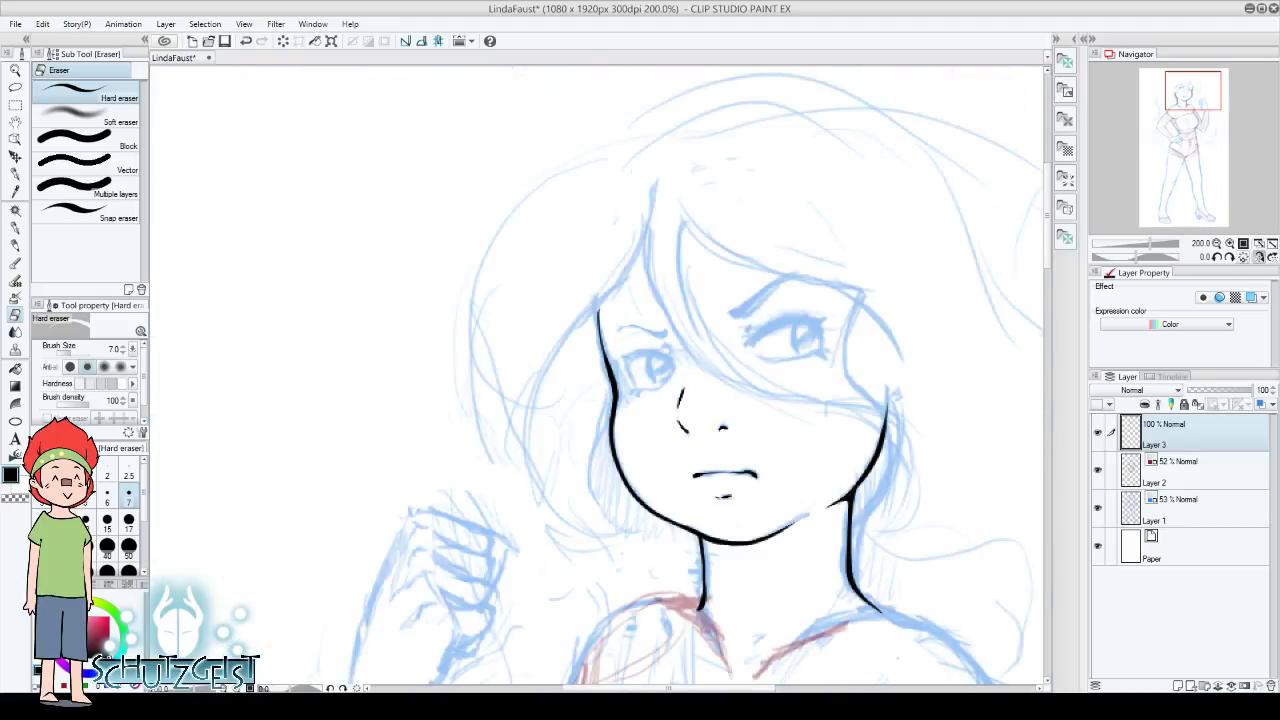
key("p")
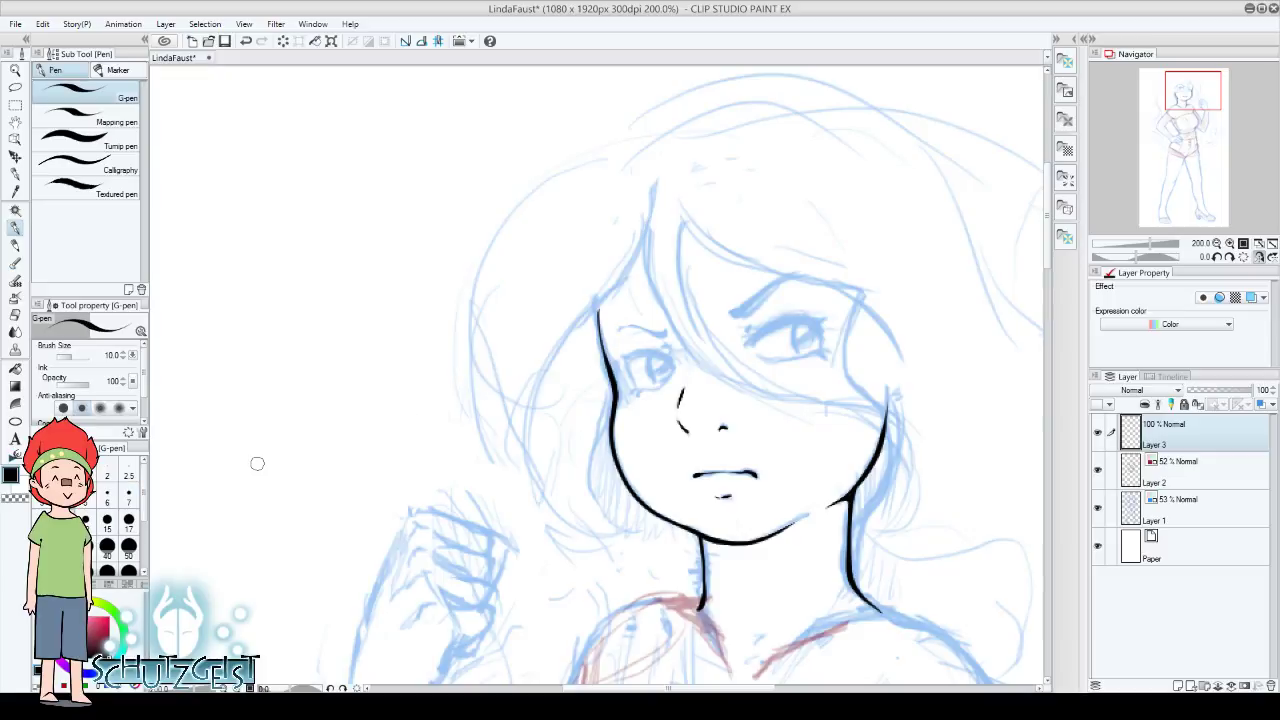
Undo the stray hair stroke across the face and set the pen to size 7
left_click_drag(1191, 101, 1186, 98)
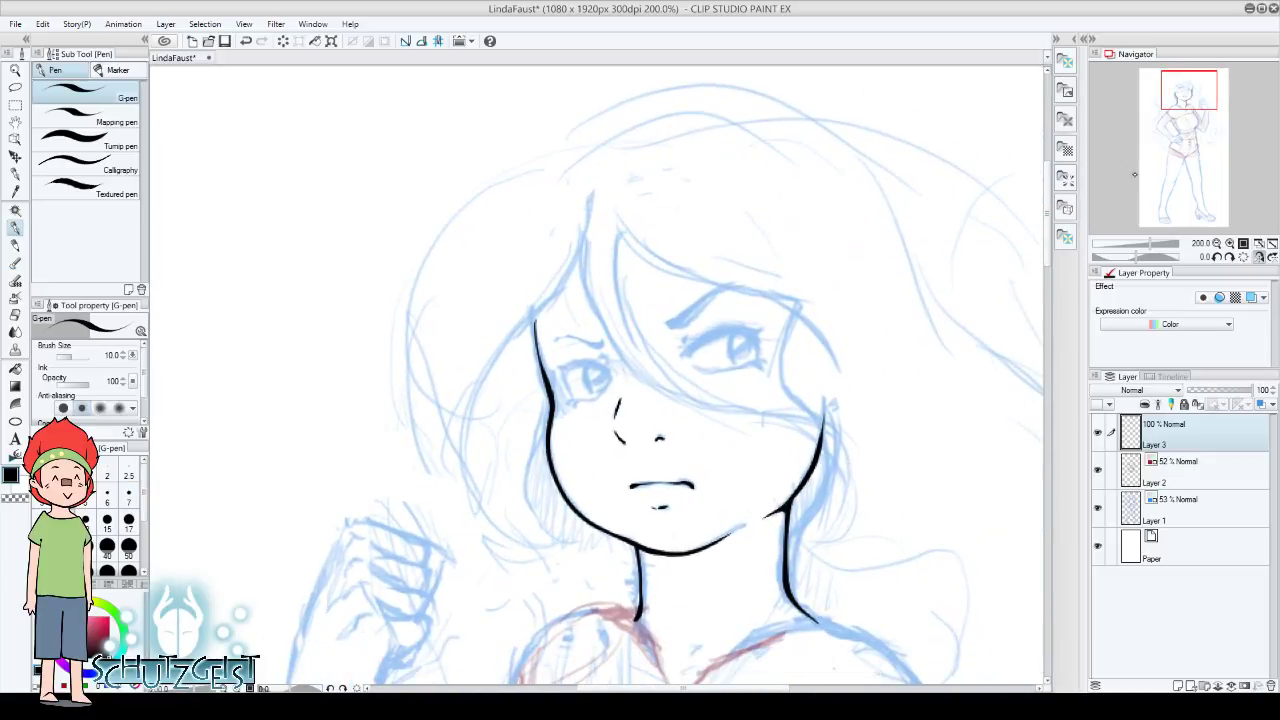
left_click_drag(579, 240, 842, 478)
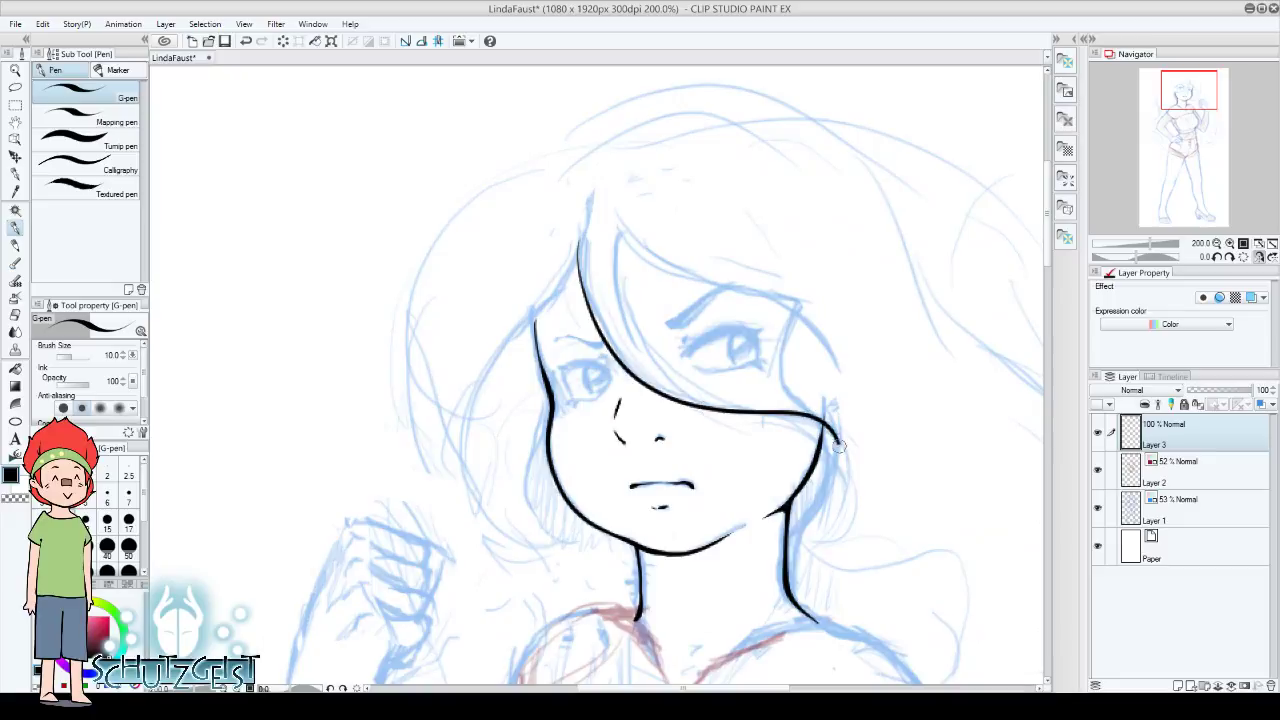
left_click(246, 41)
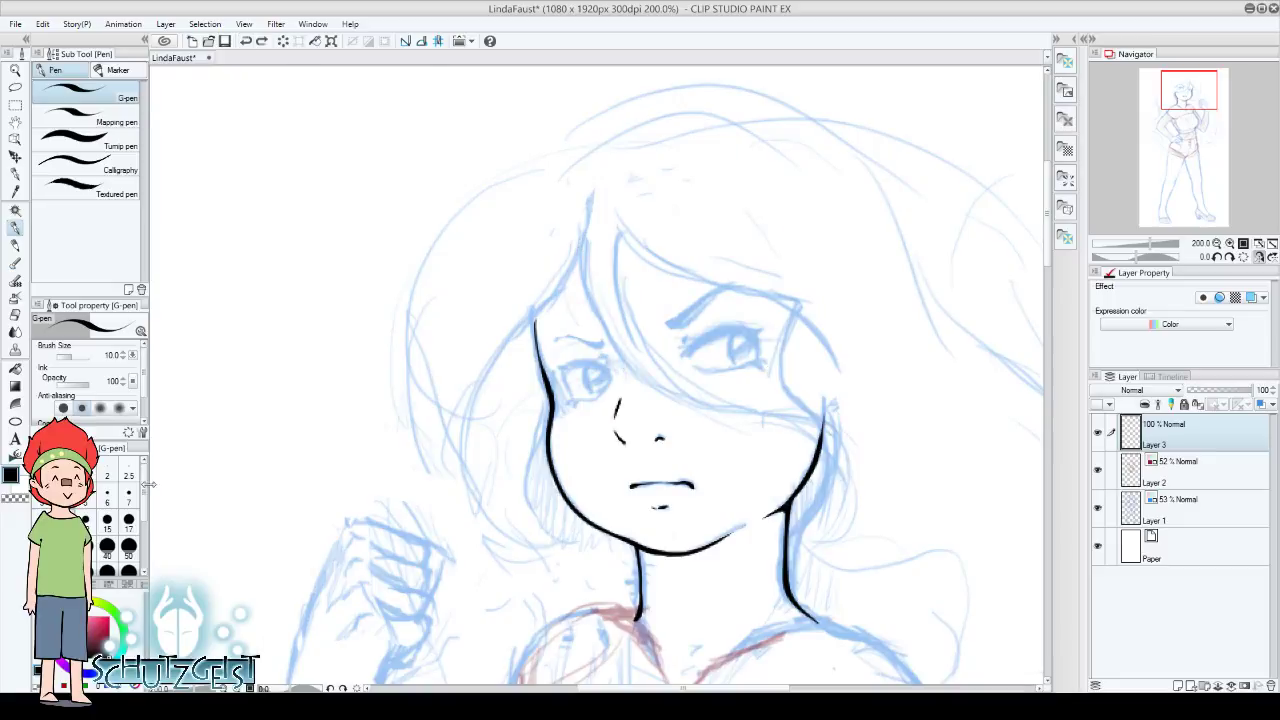
left_click(128, 495)
On a tilted canvas, ink the right eye's upper outline with the pen at size 10
left_click_drag(1150, 256, 1133, 256)
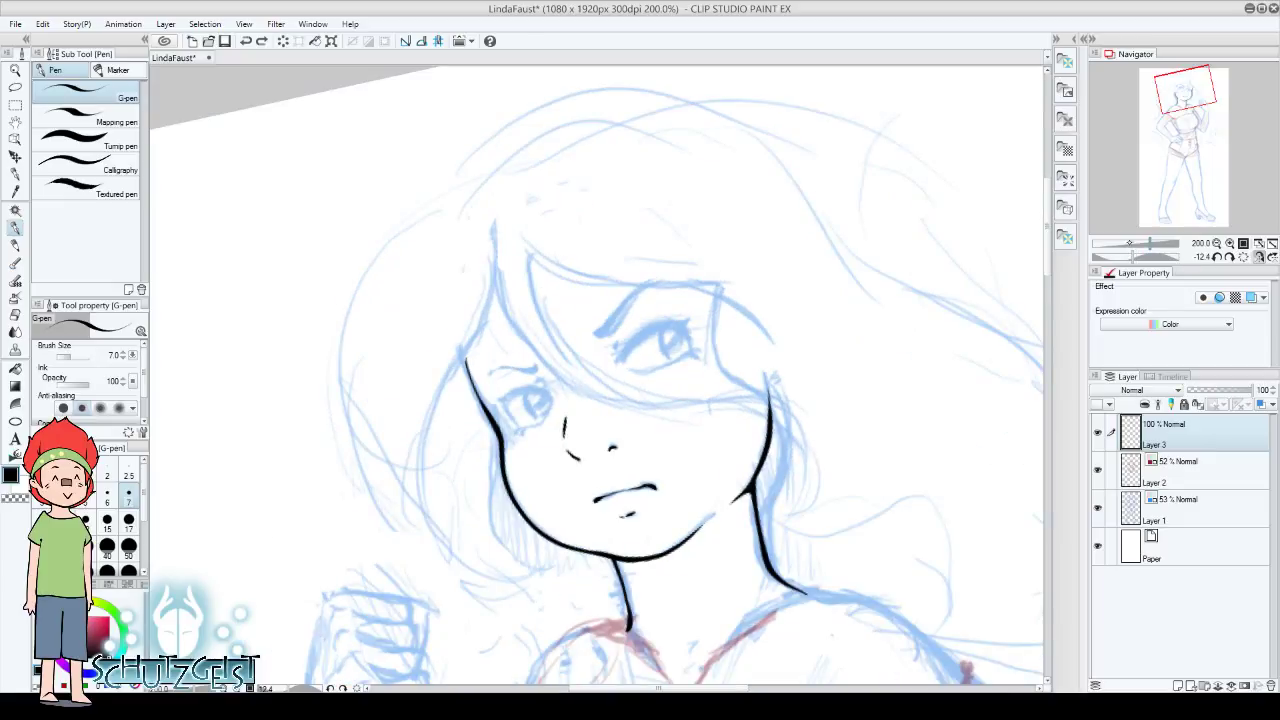
left_click_drag(1133, 256, 1129, 256)
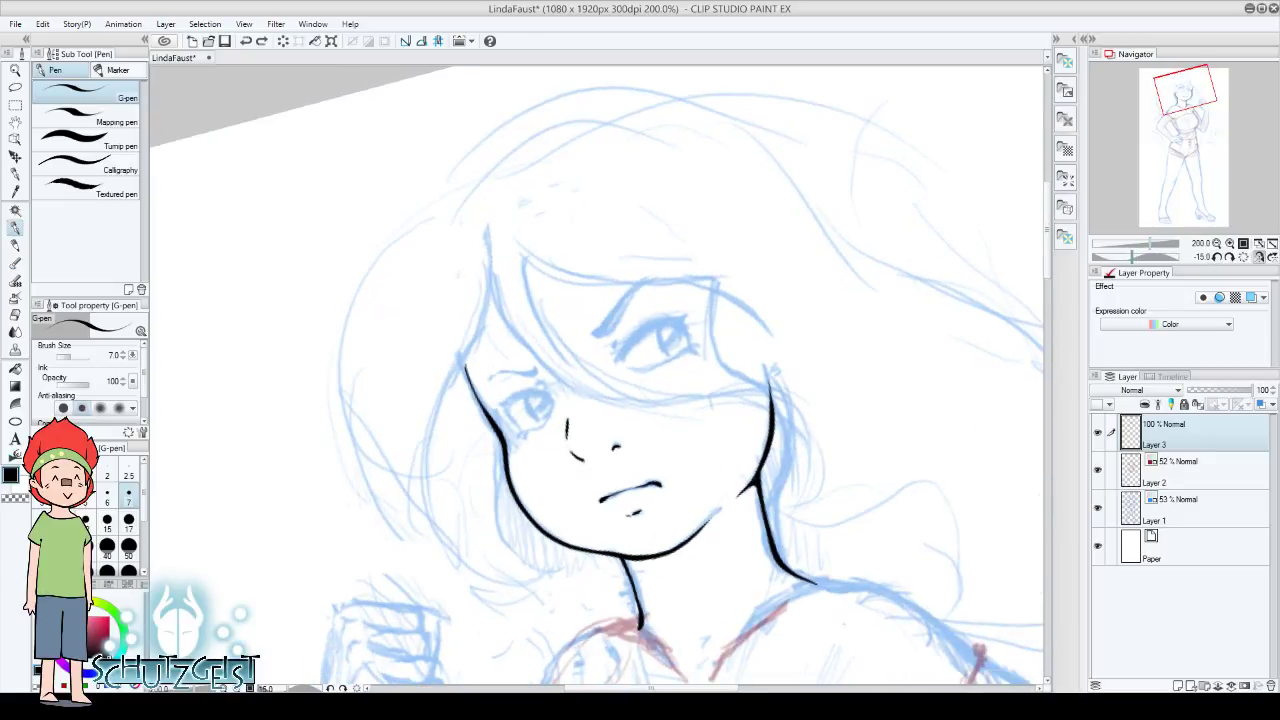
left_click(62, 520)
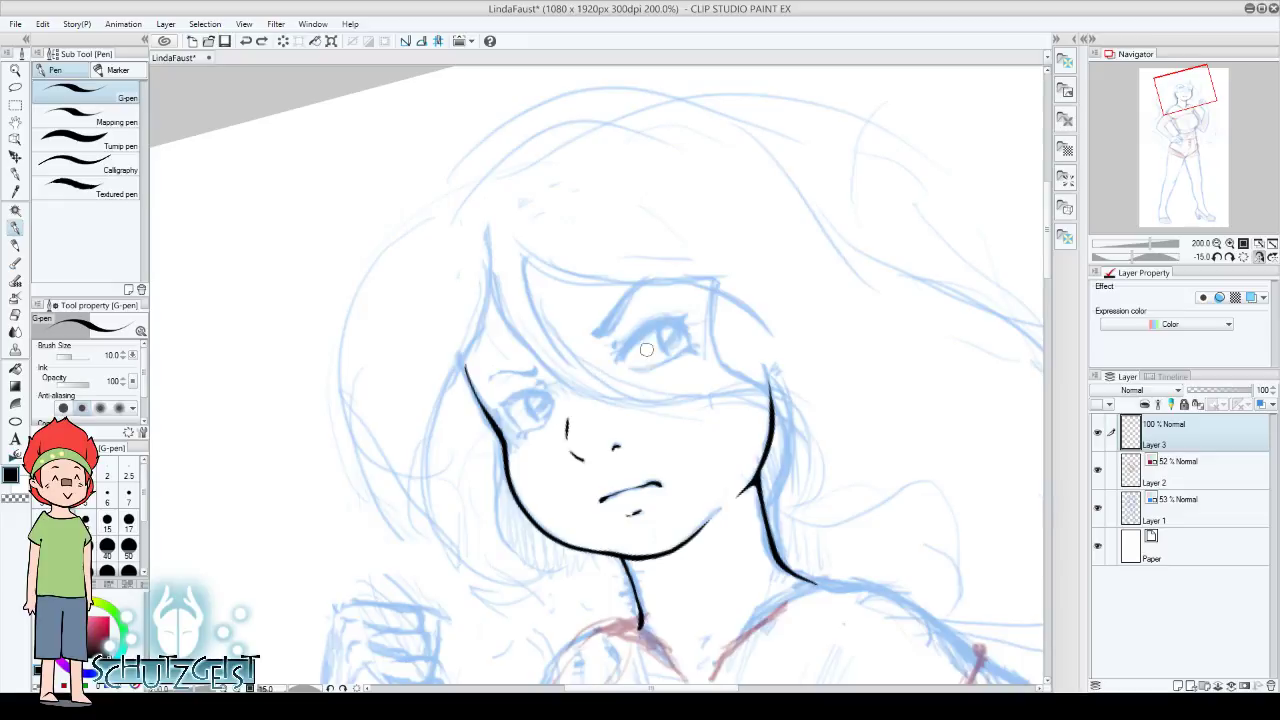
mouse_move(617, 360)
left_mouse_down()
mouse_move(683, 307)
mouse_move(671, 320)
mouse_move(690, 338)
mouse_move(620, 358)
mouse_move(660, 368)
mouse_move(705, 356)
mouse_move(690, 318)
left_mouse_up()
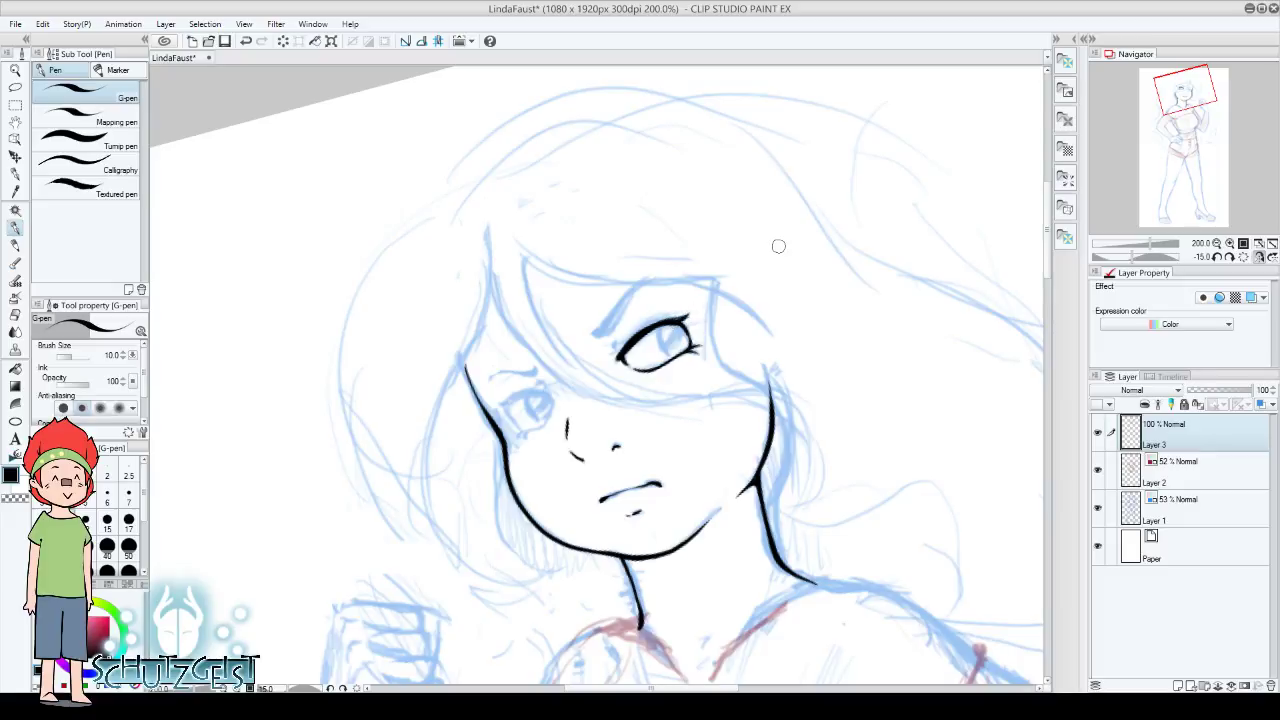
Draw the right eyebrow on the upright canvas, redrawing it and thickening its inner end
left_click(1243, 257)
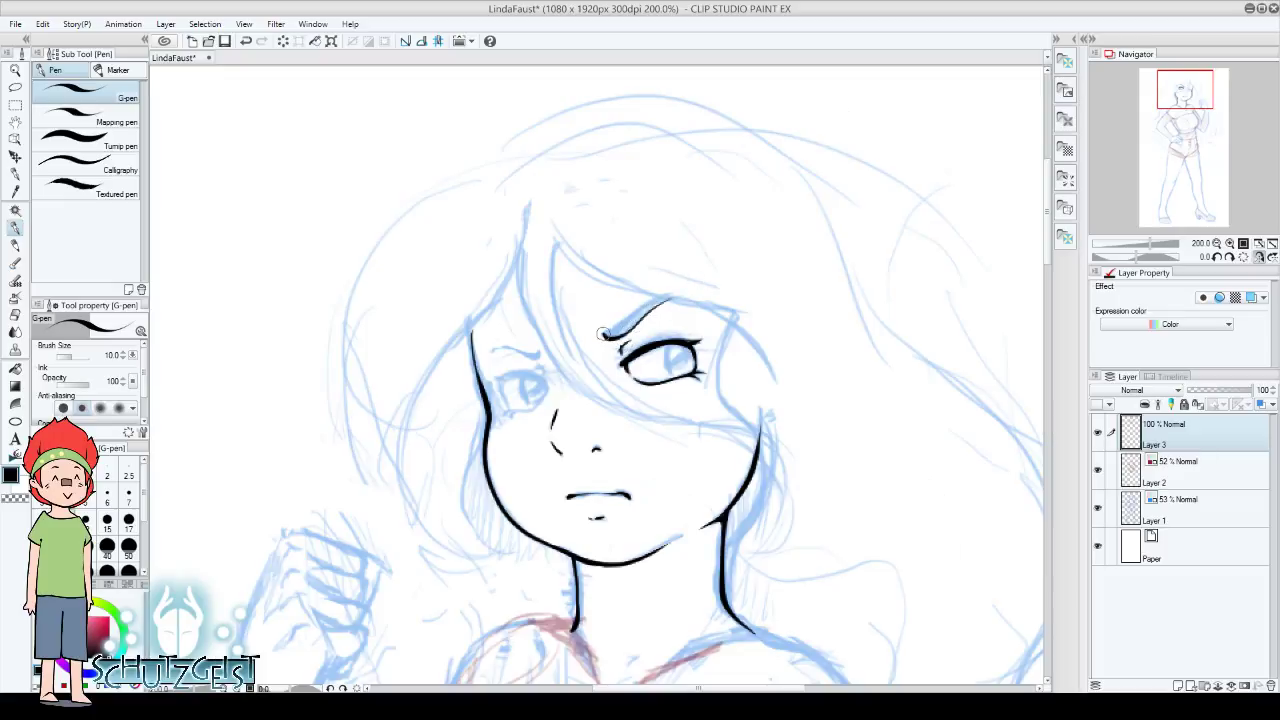
left_click_drag(604, 337, 648, 312)
left_click(245, 41)
left_click_drag(608, 332, 684, 304)
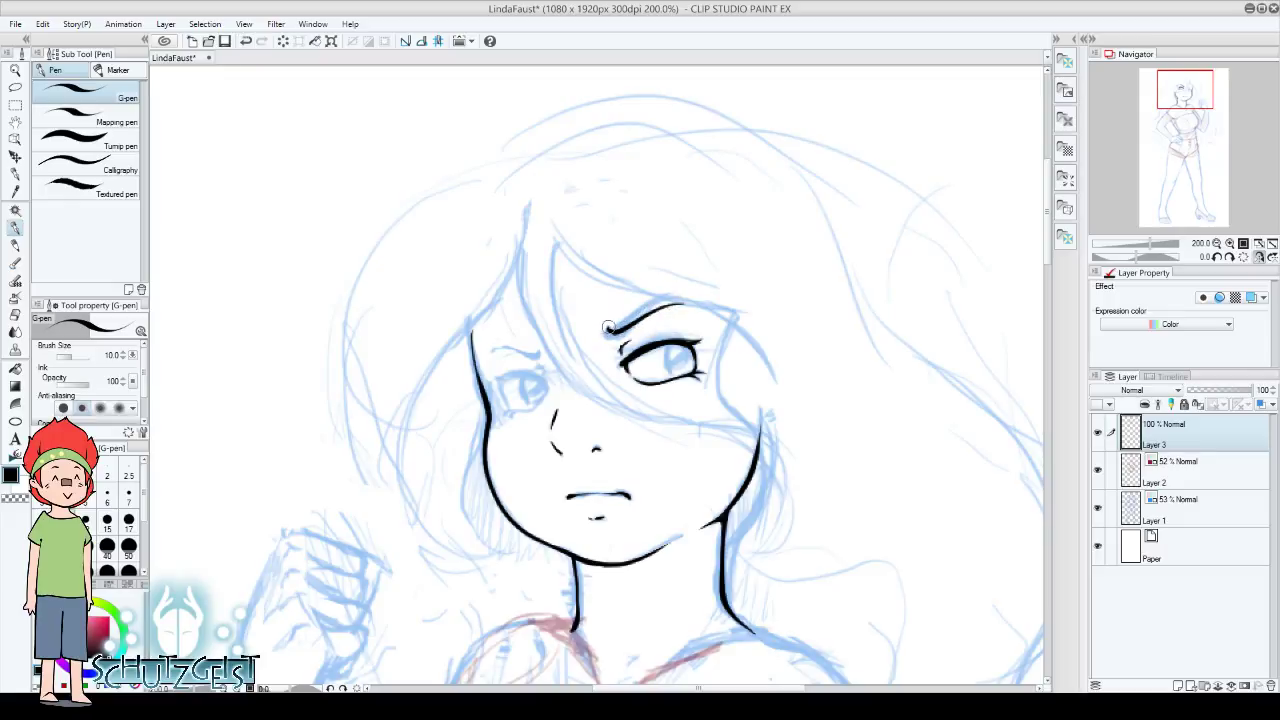
left_click_drag(602, 334, 650, 310)
Toggle the red and blue sketch layers to check the face inks
left_click(1217, 243)
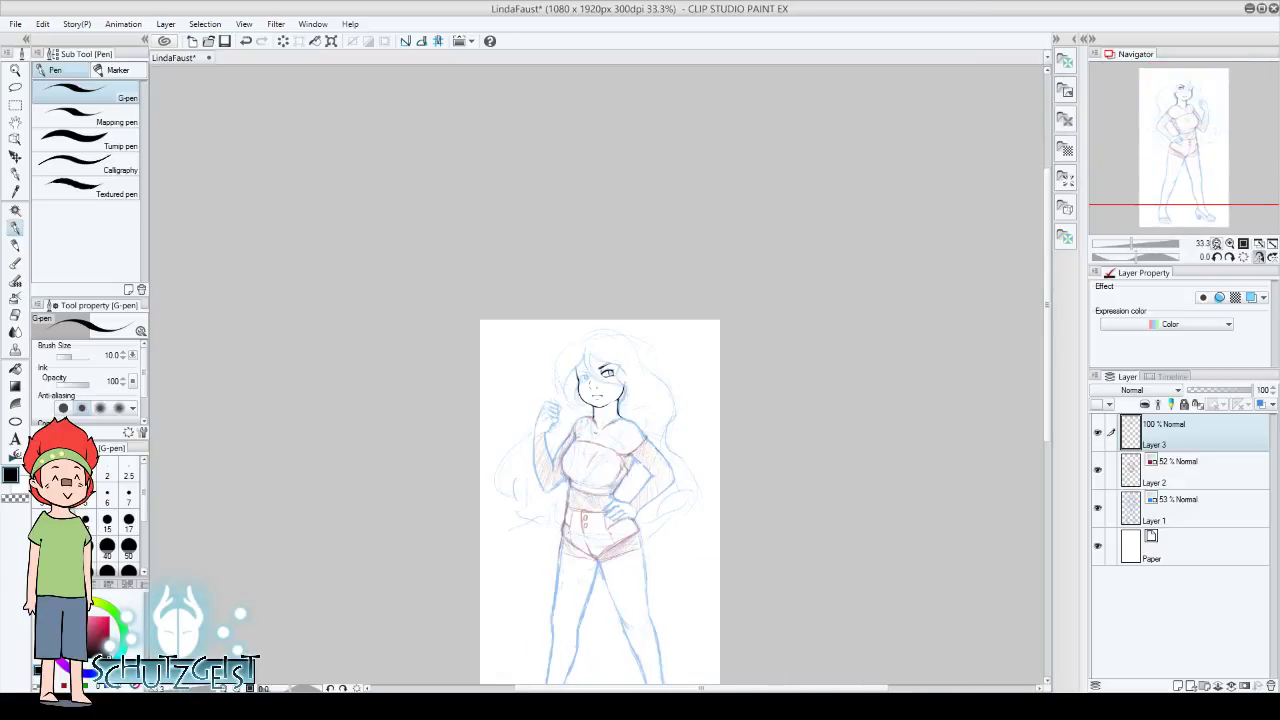
left_click(1097, 470)
left_click(1097, 508)
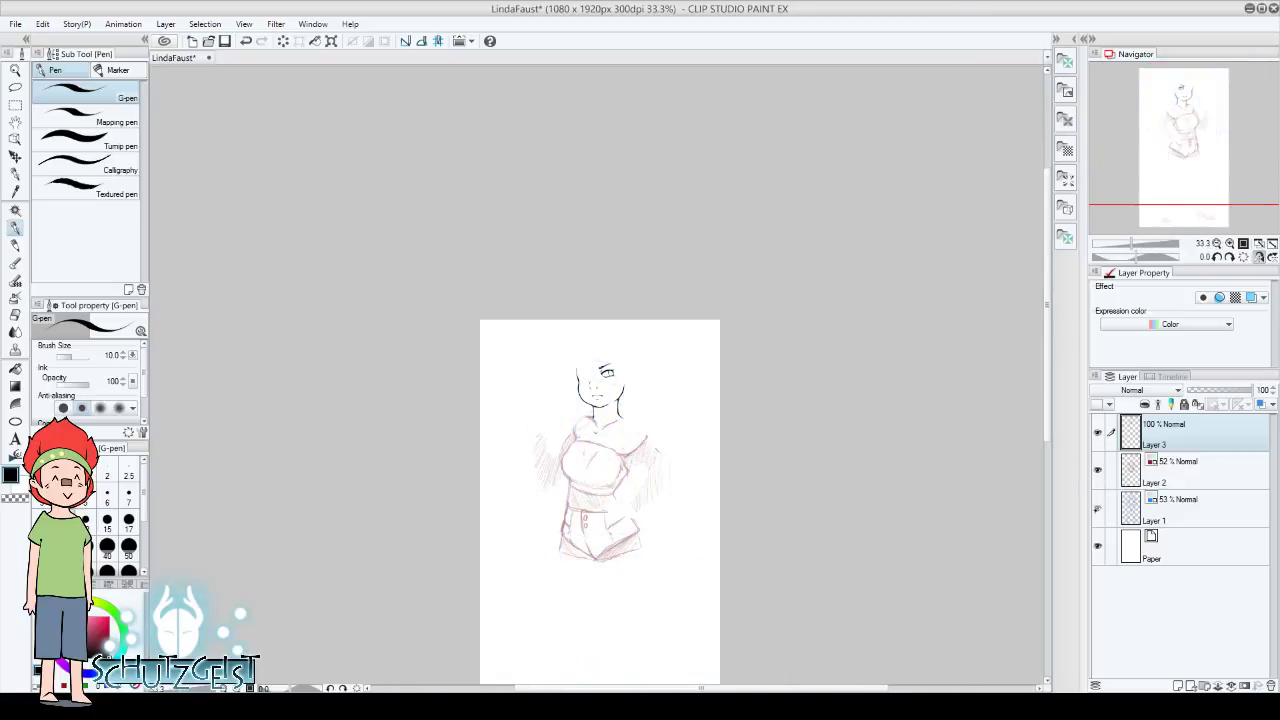
left_click(1097, 508)
left_click(1230, 243)
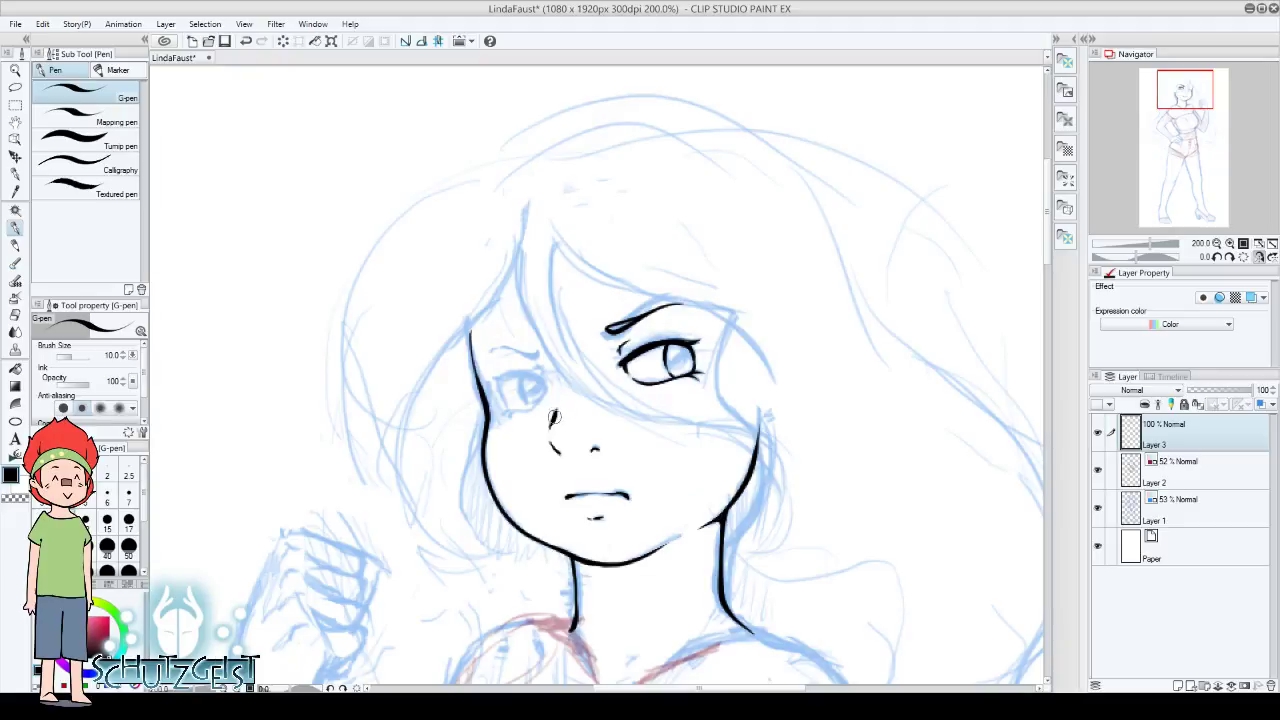
Touch up the face with the eraser while viewing it mirrored at 150%
key("e")
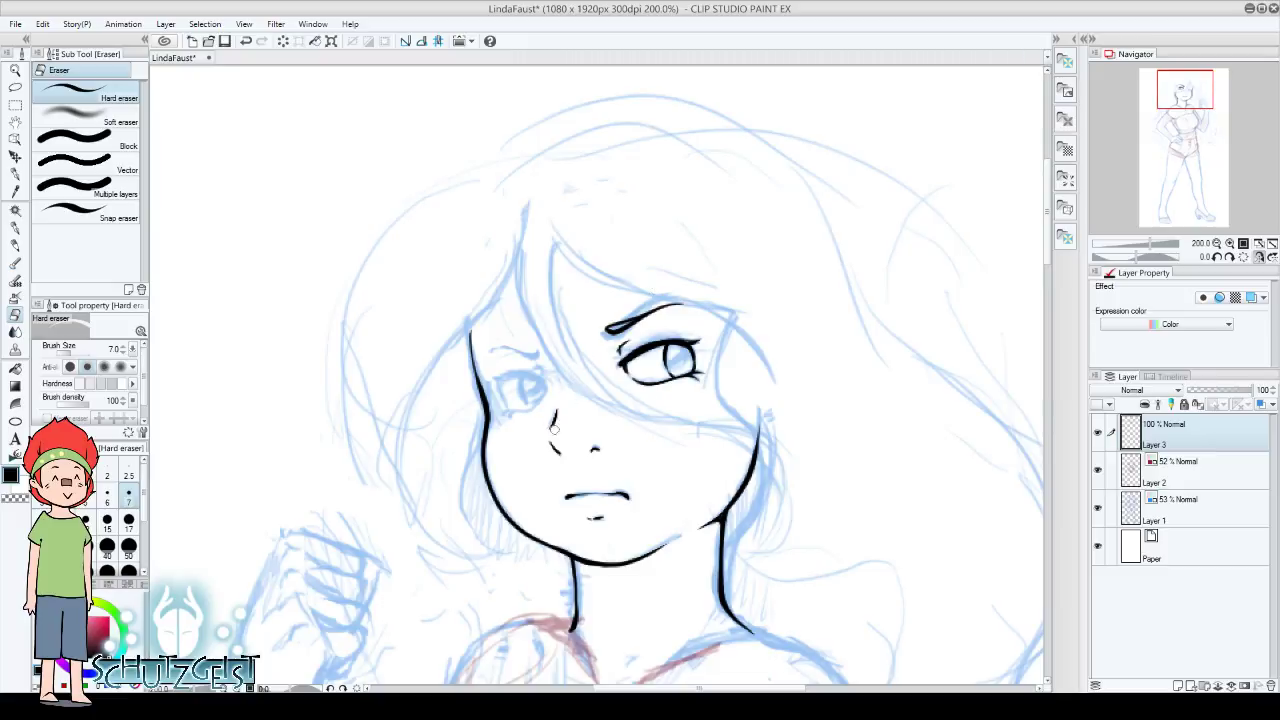
key("p")
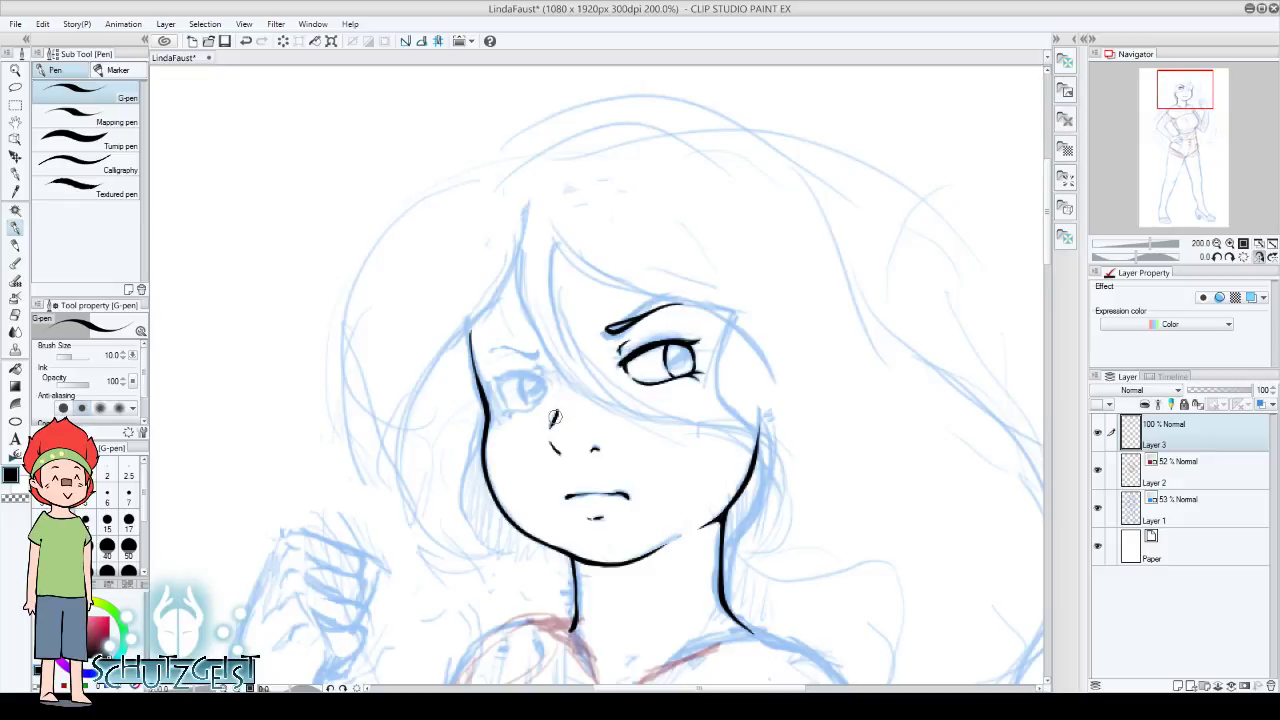
left_click(1216, 243)
left_click(1258, 256)
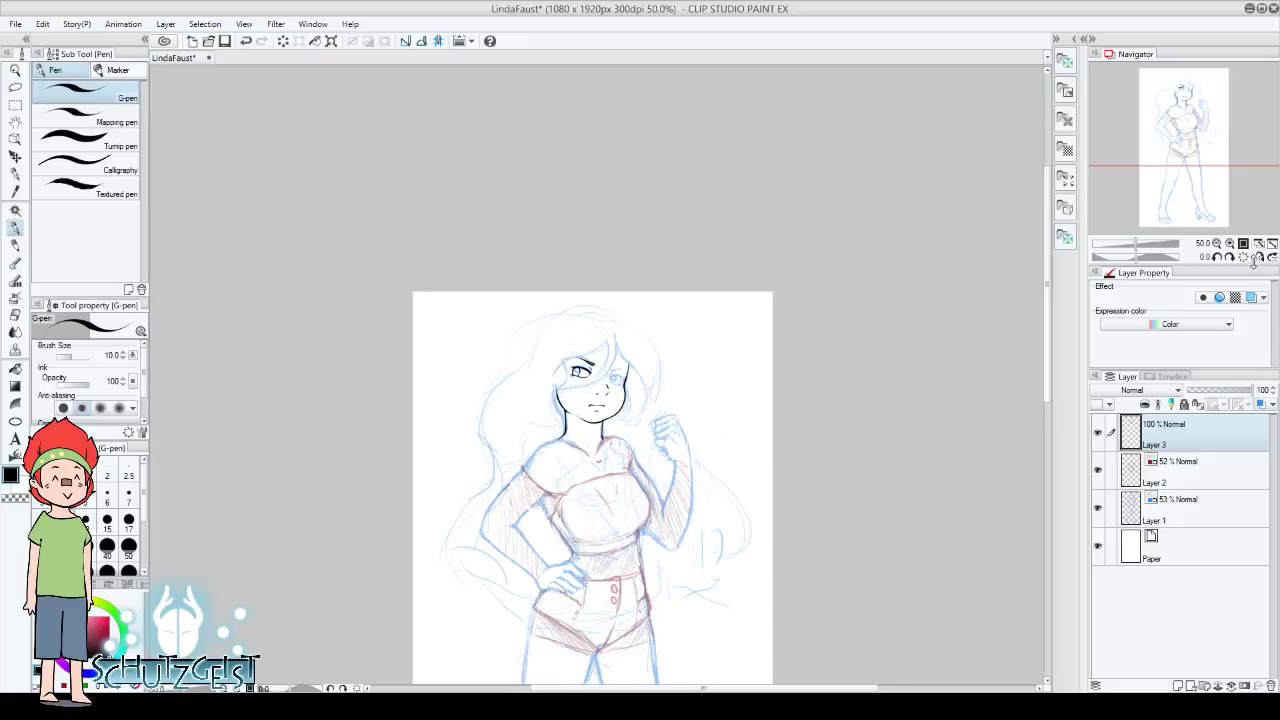
left_click(1230, 243)
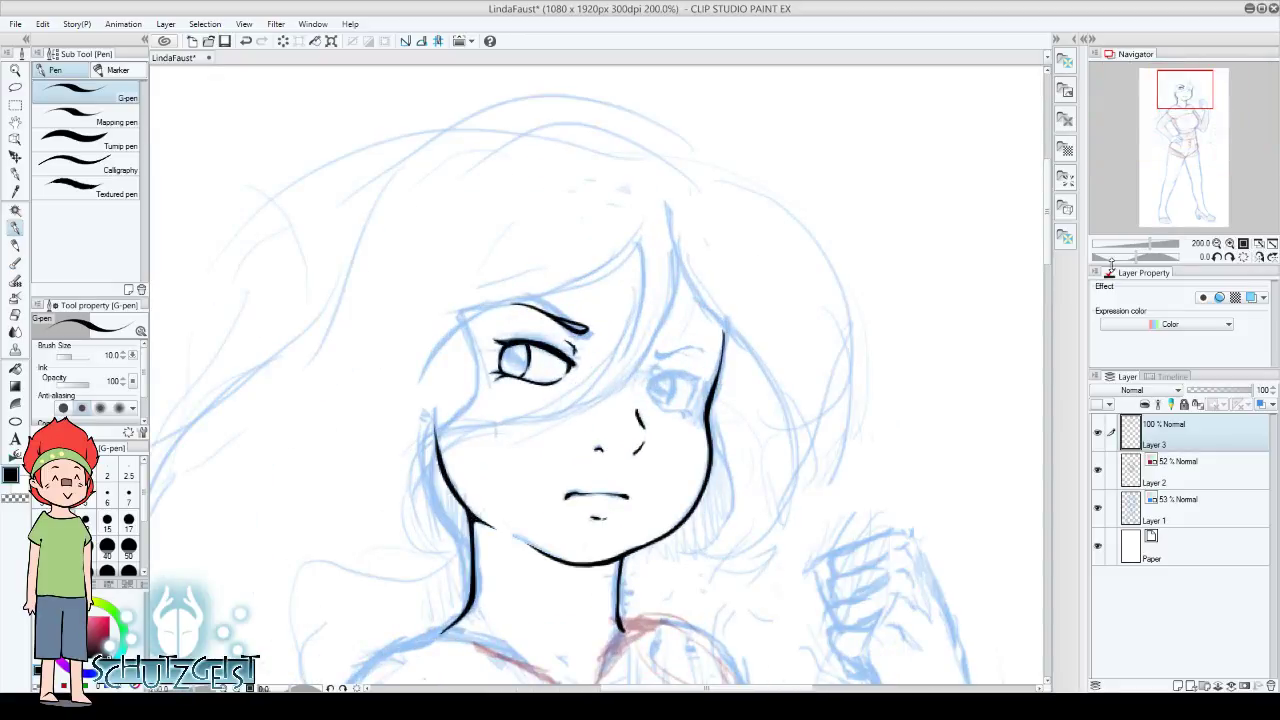
key("e")
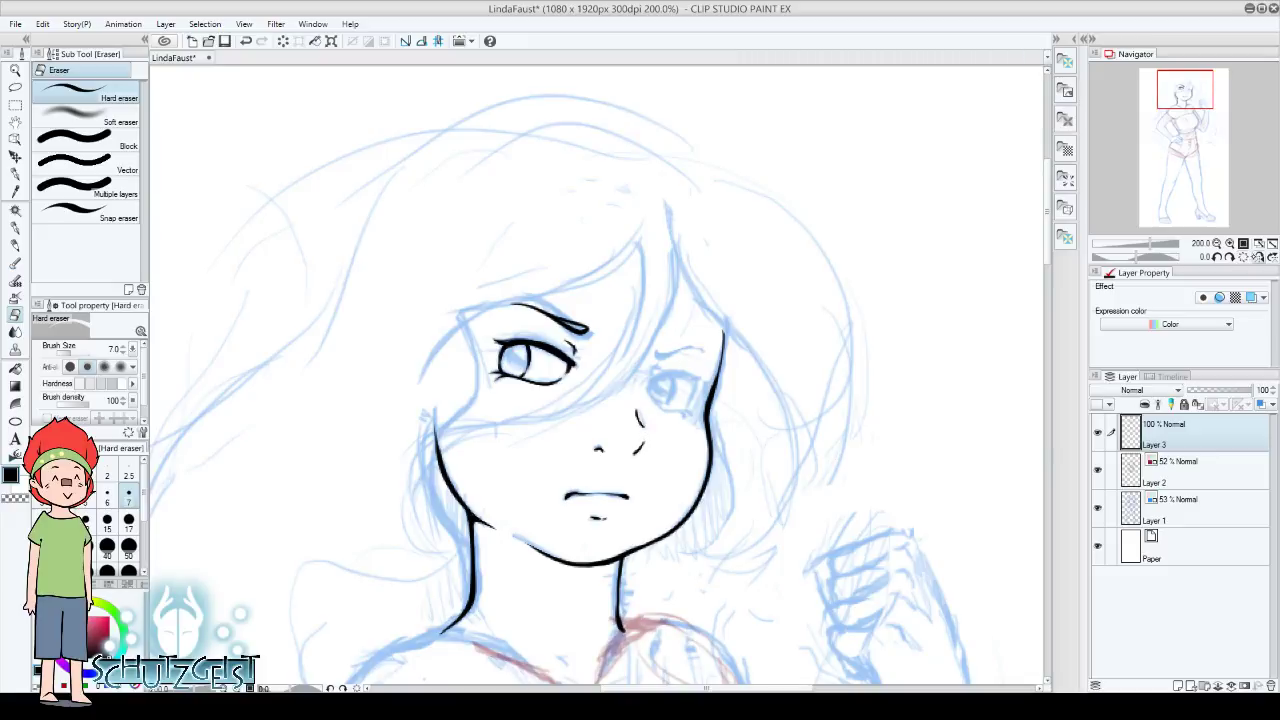
left_click(1258, 256)
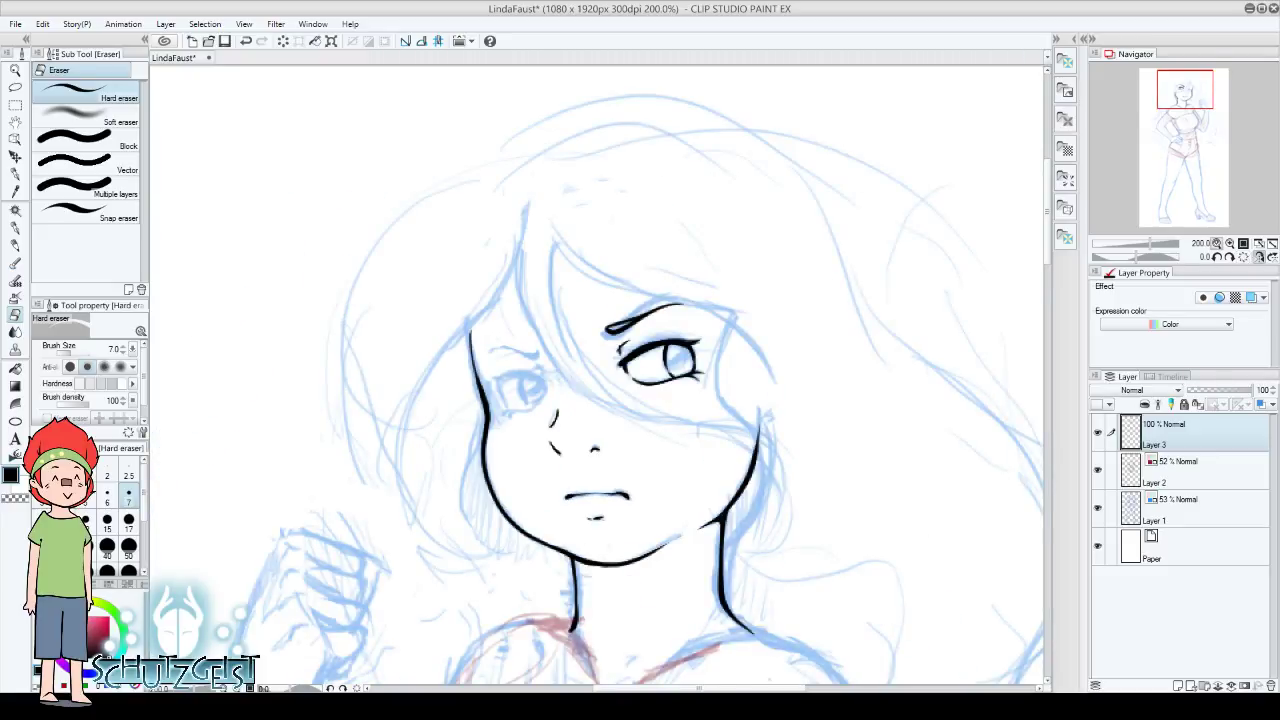
With the blue sketch shown at 200%, erase and redraw the small stroke beside the nose
left_click(1215, 243)
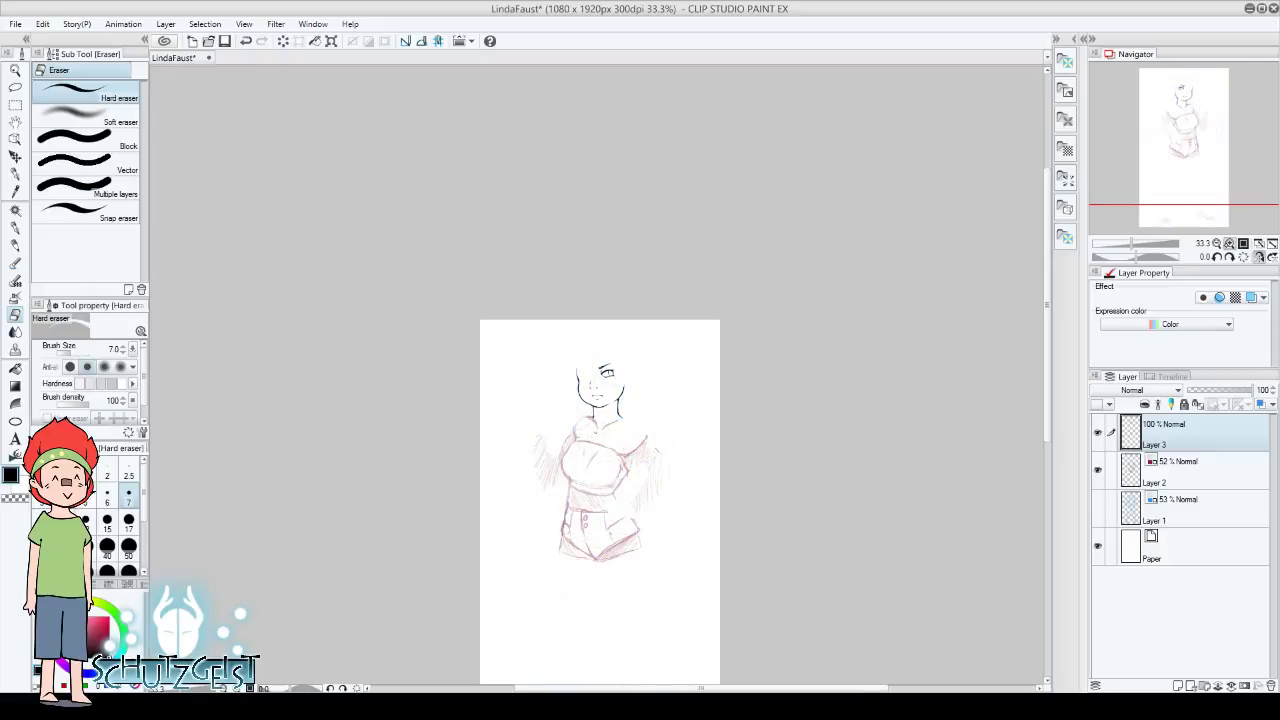
left_click(1230, 244)
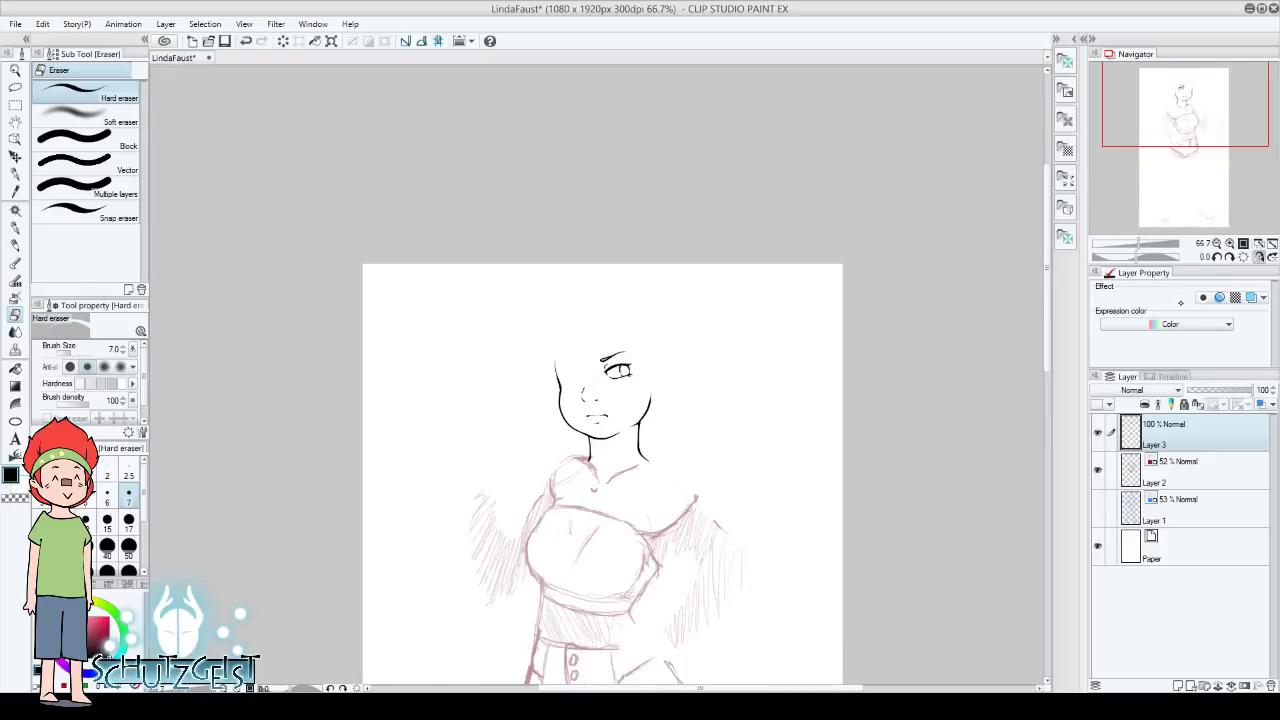
left_click(1098, 508)
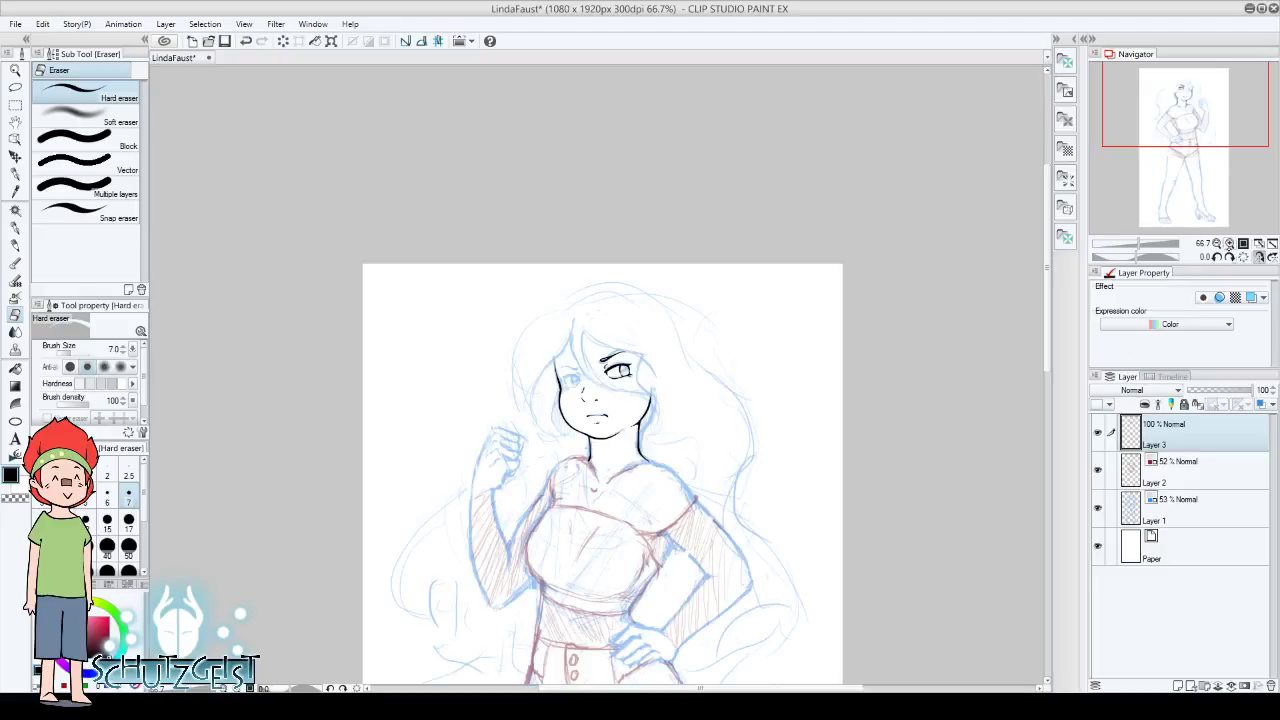
left_click(1230, 244)
left_click_drag(556, 410, 553, 424)
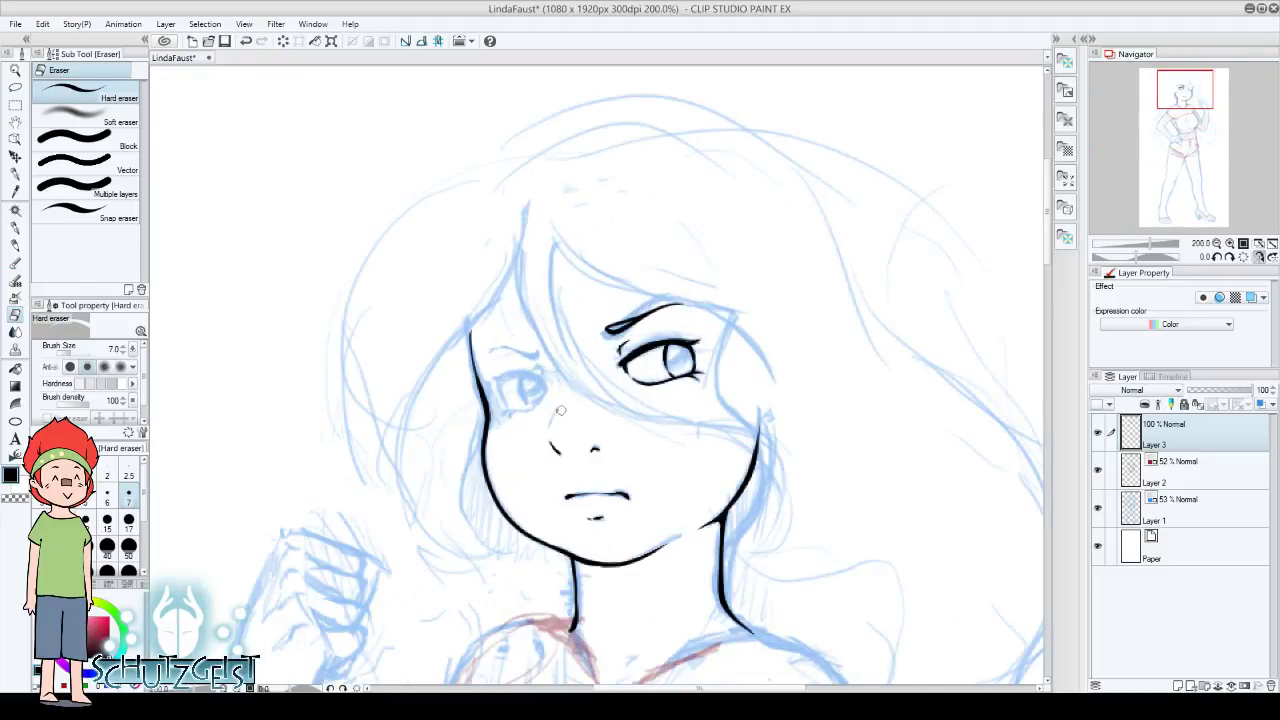
left_click(15, 228)
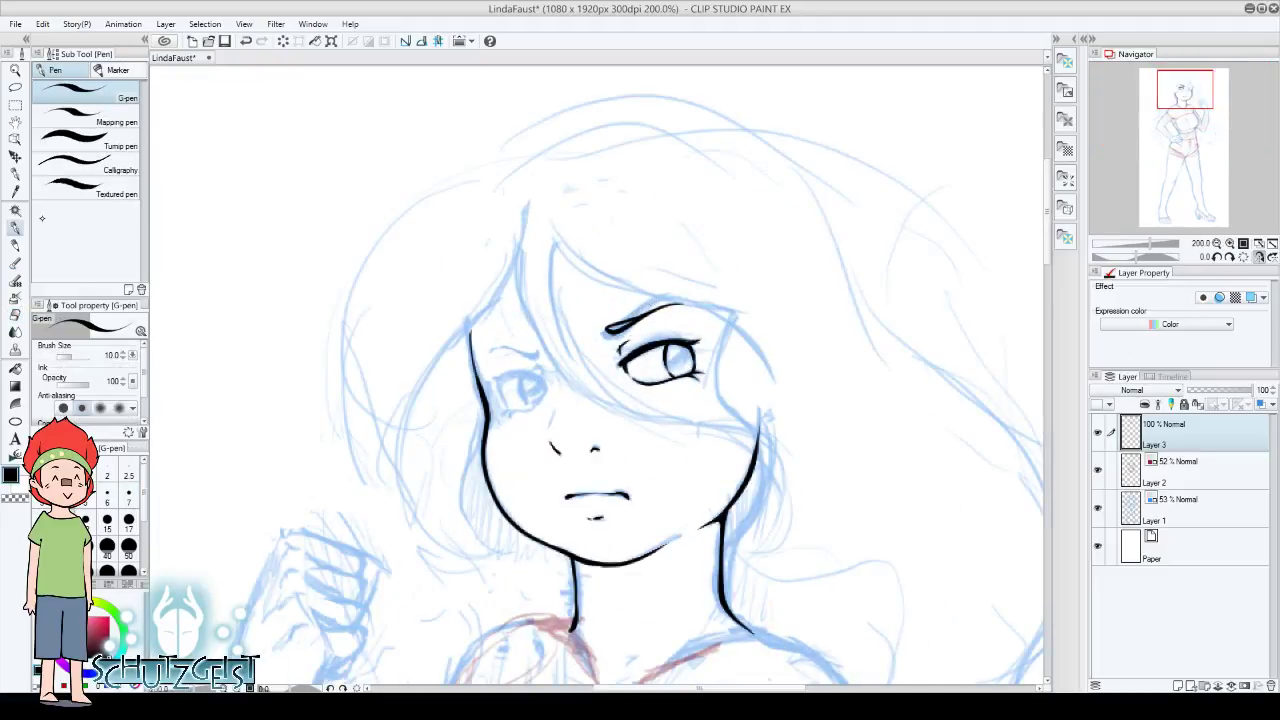
left_click_drag(556, 408, 553, 446)
Check the whole figure, then trim the end of the new nose line at 200%
key("ctrl+minus")
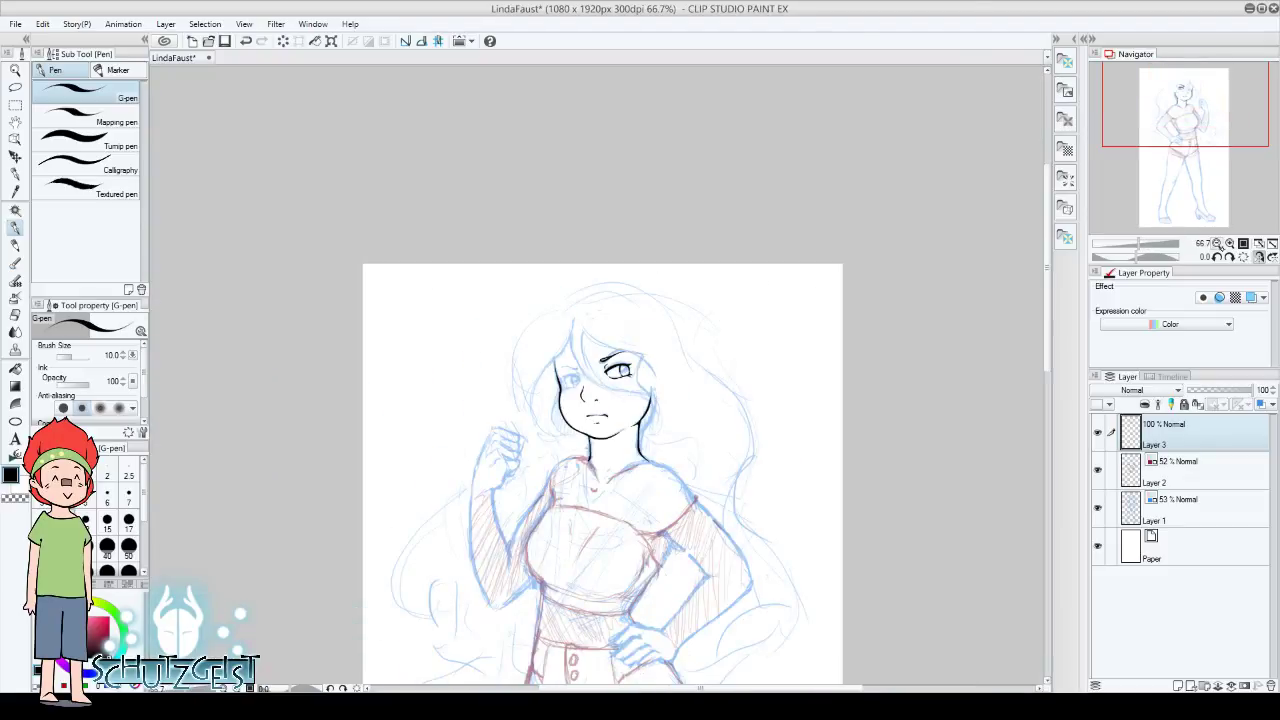
key("ctrl+plus")
key("ctrl+minus")
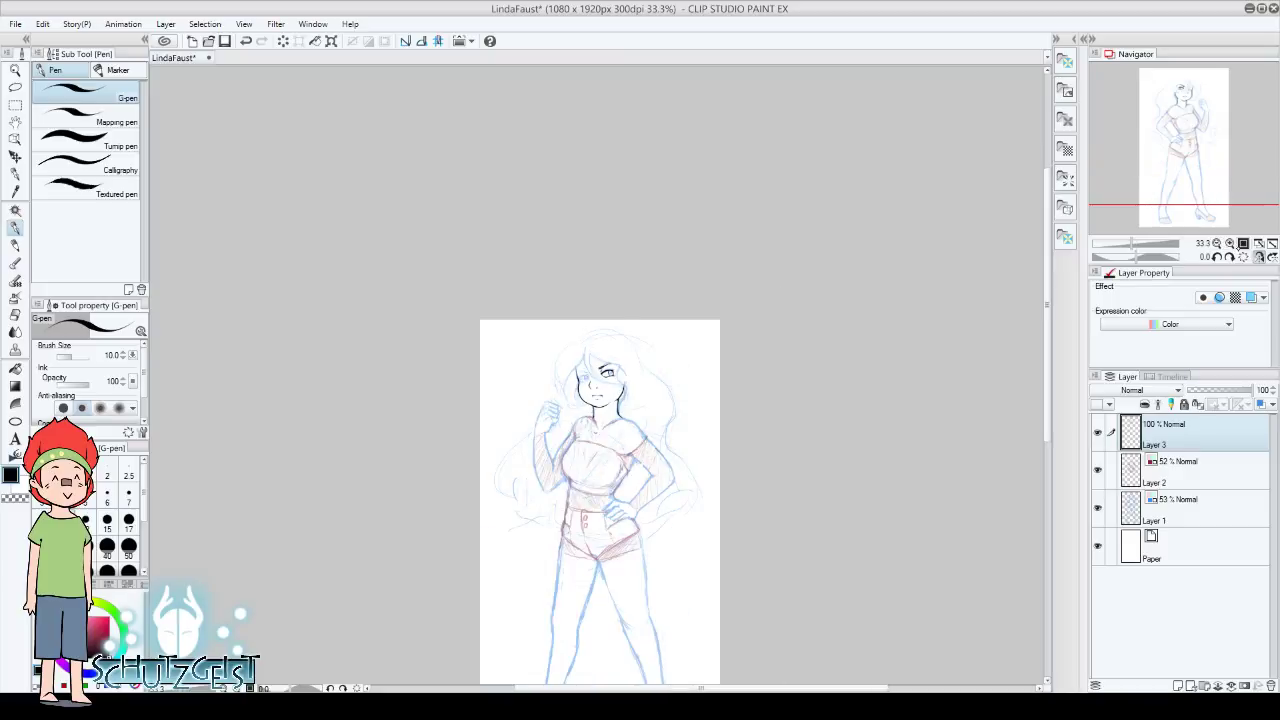
left_click(1243, 244)
left_click(1231, 243)
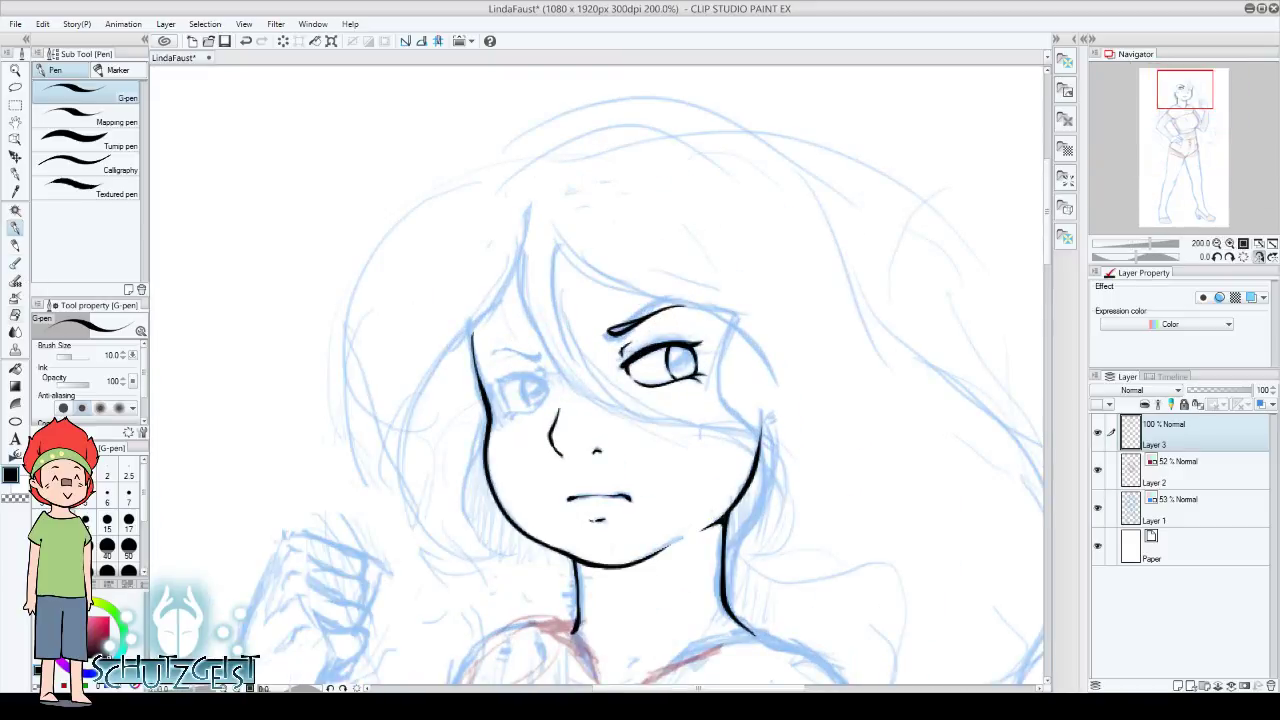
key("e")
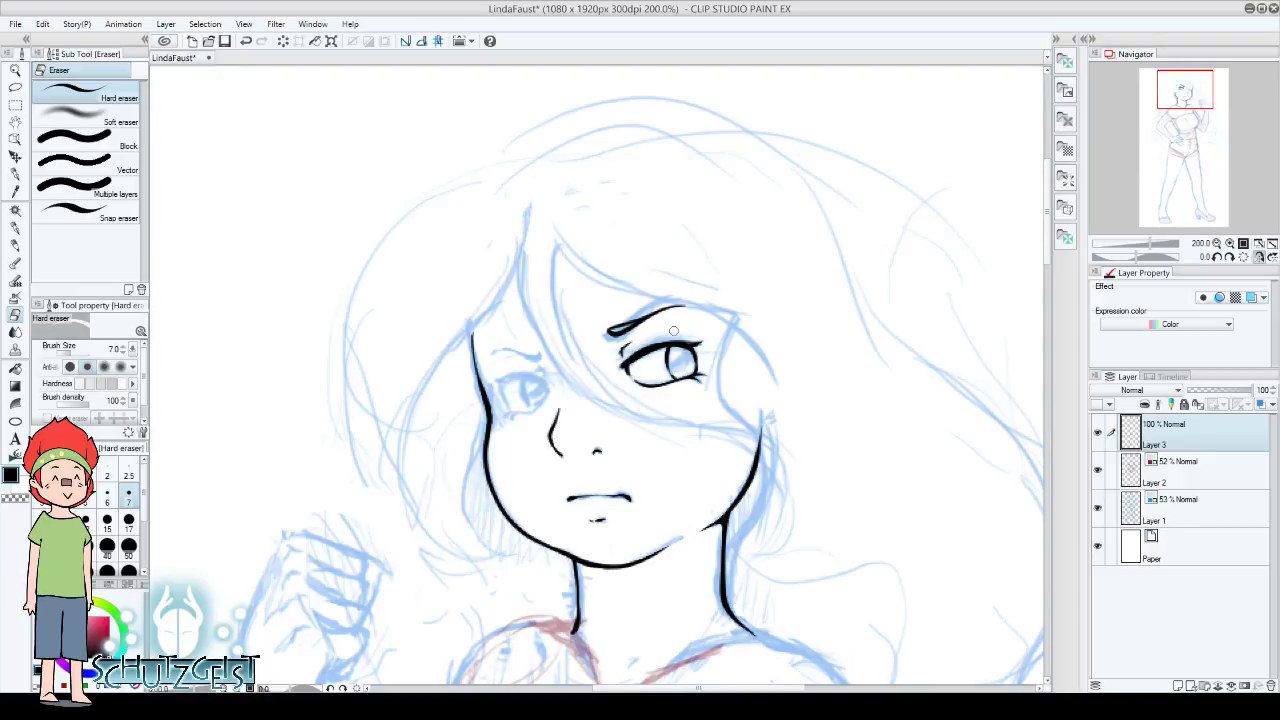
left_click_drag(553, 432, 558, 440)
Ink a small eyebrow mark above the left eye in mirrored view, then check it at 150%
key("p")
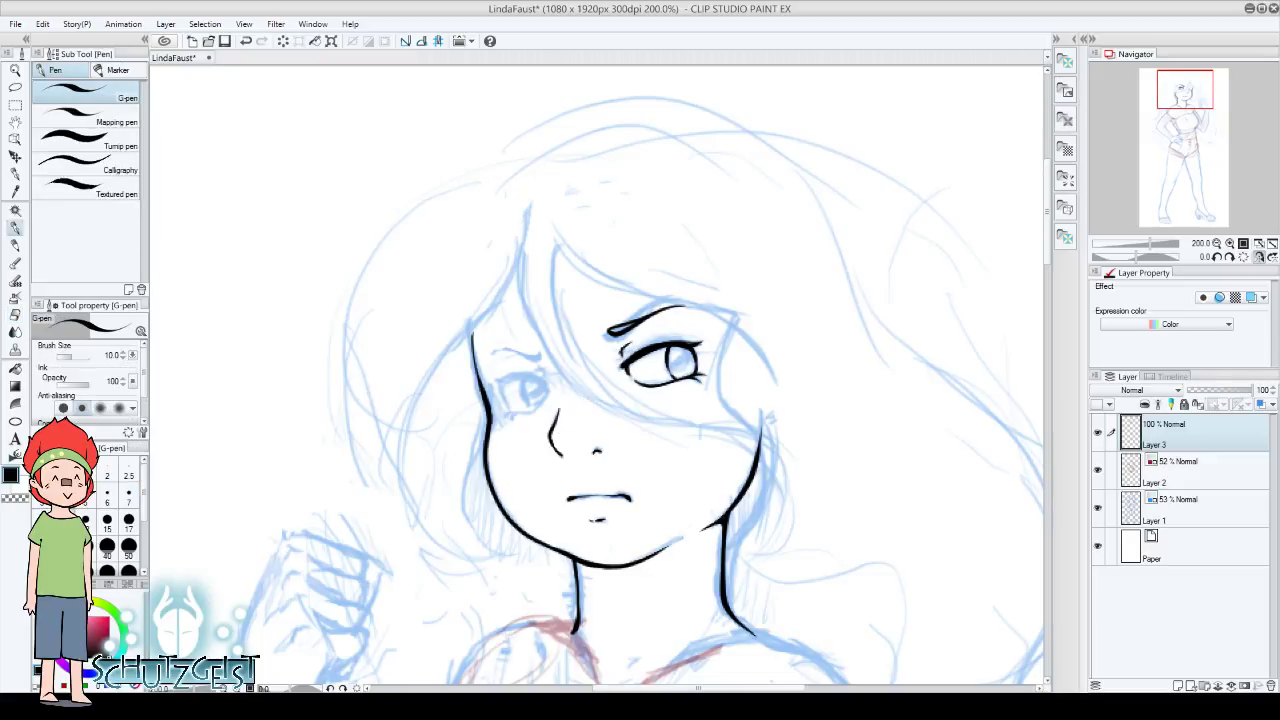
left_click(1258, 257)
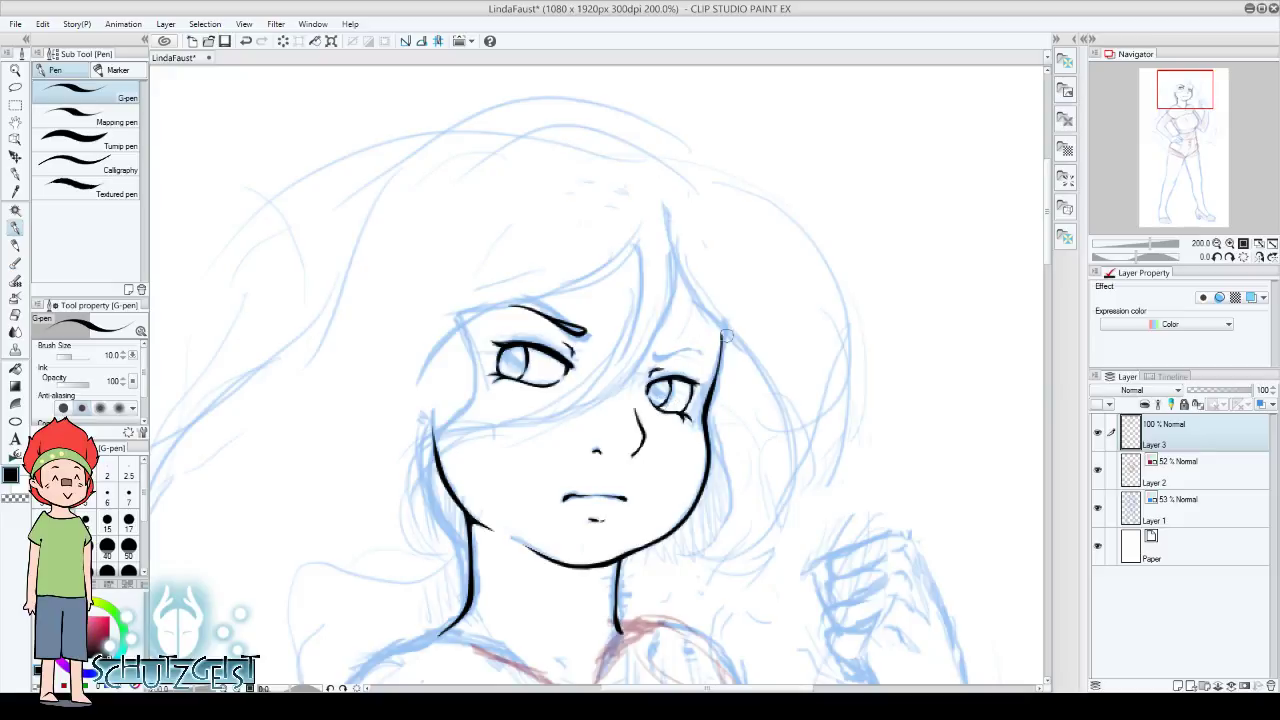
left_click_drag(650, 360, 702, 350)
left_click(1259, 257)
left_click(1217, 243)
left_click(1217, 243)
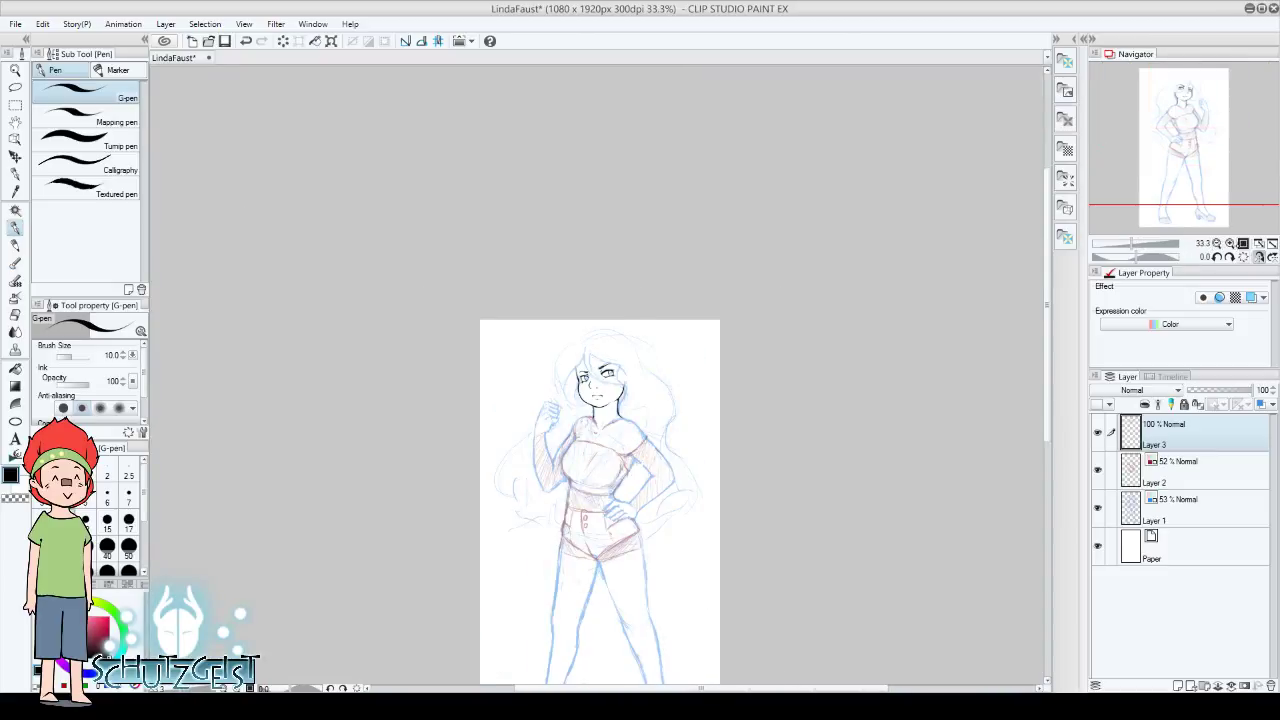
left_click(1230, 243)
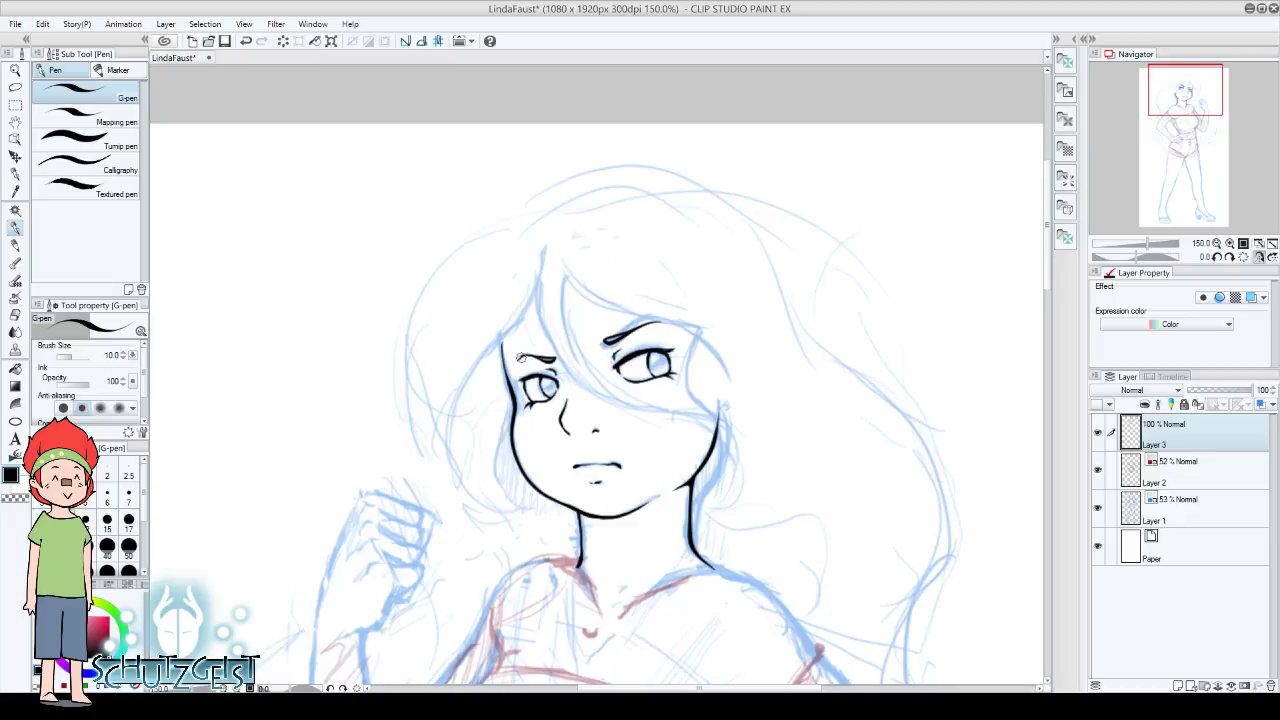
Redraw the left eyebrow stroke on a tilted canvas, with the eraser set to size 7
left_click_drag(520, 357, 555, 358)
key("ctrl+z")
key("e")
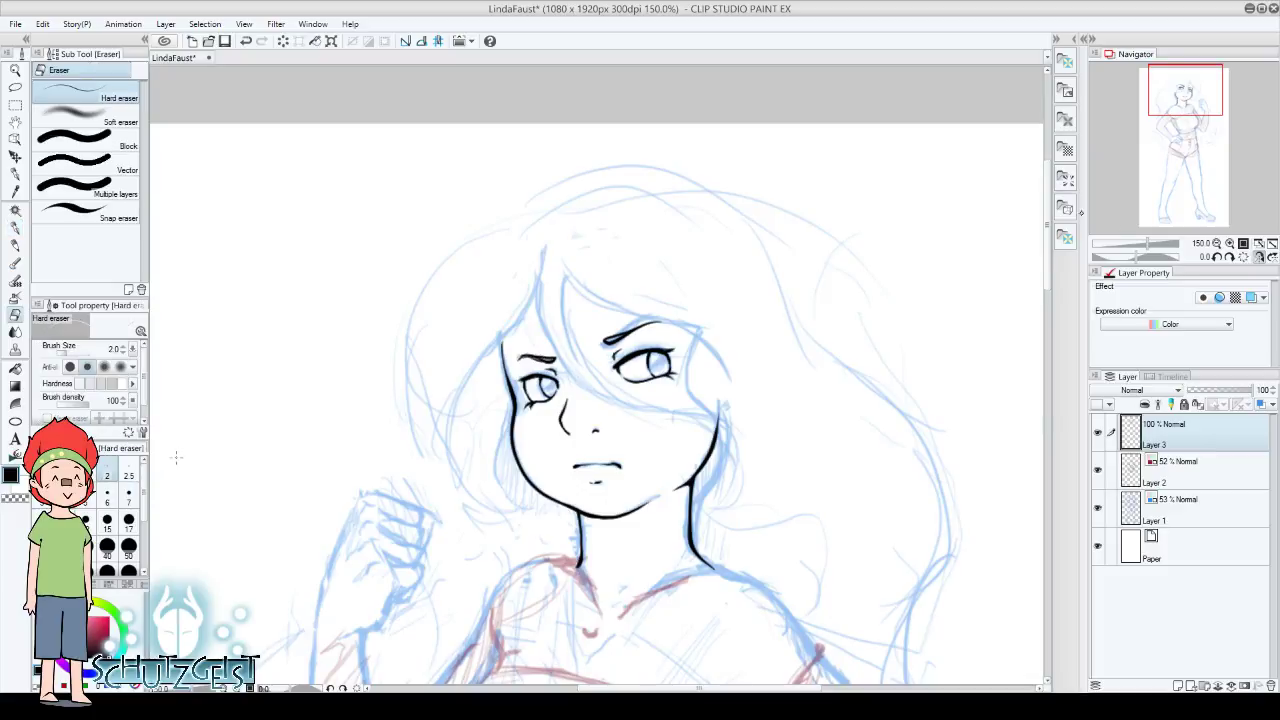
left_click_drag(700, 300, 760, 380)
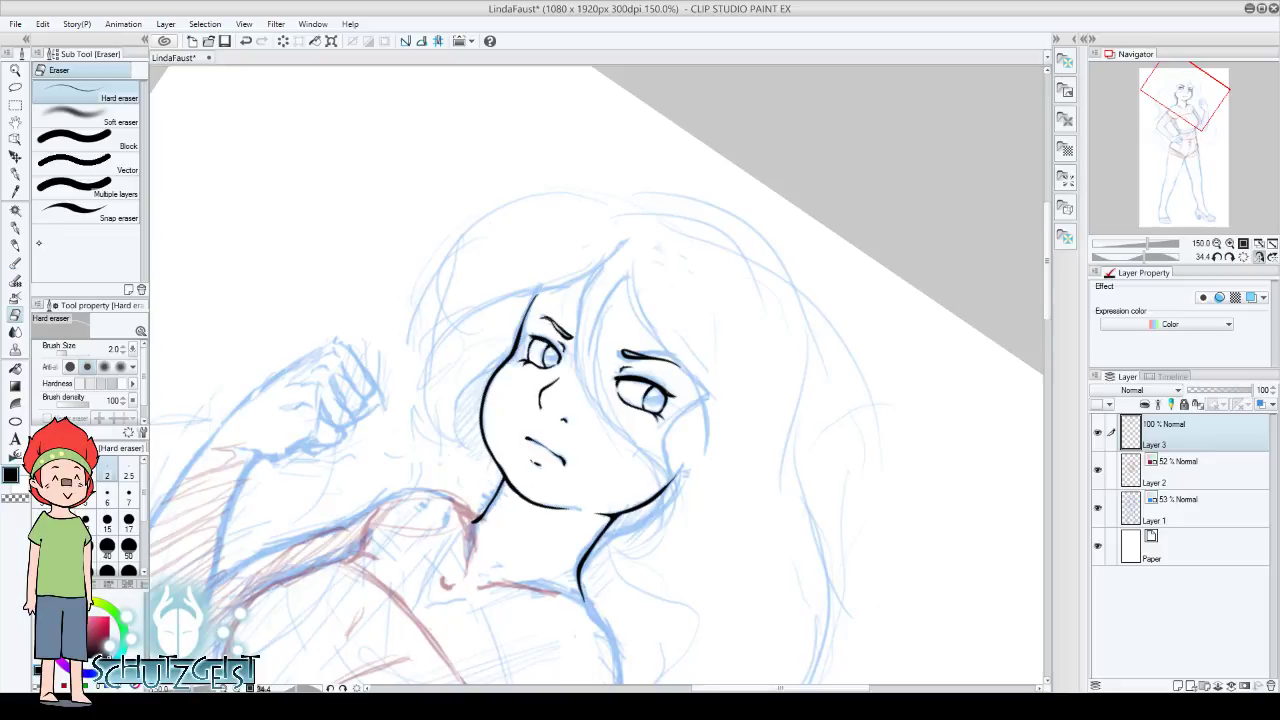
key("p")
left_click_drag(549, 318, 570, 341)
key("e")
left_click(128, 488)
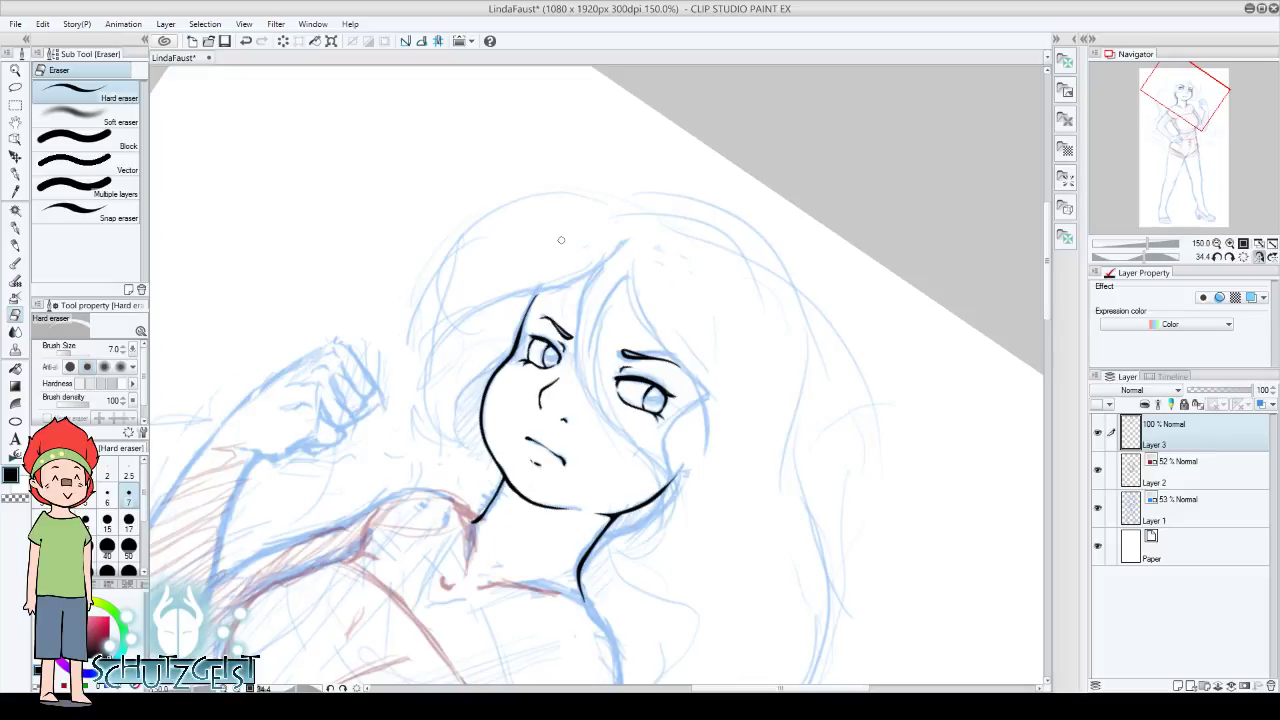
left_click(1244, 256)
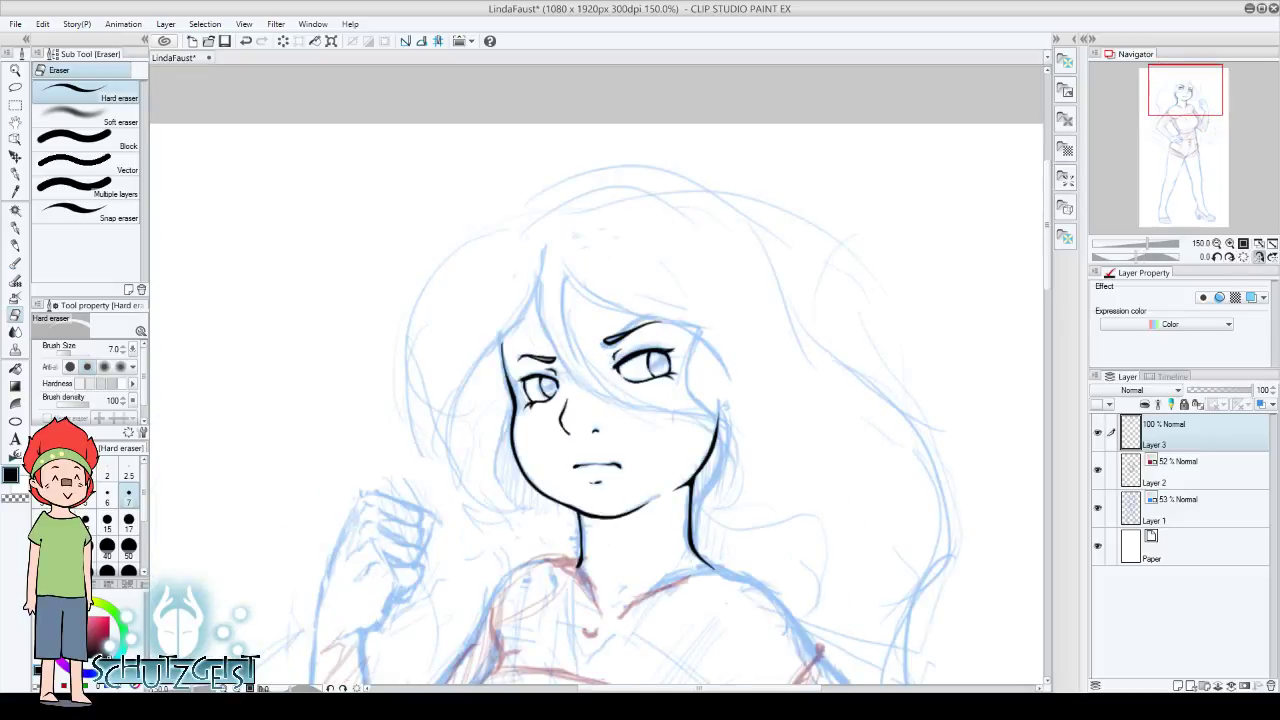
key("p")
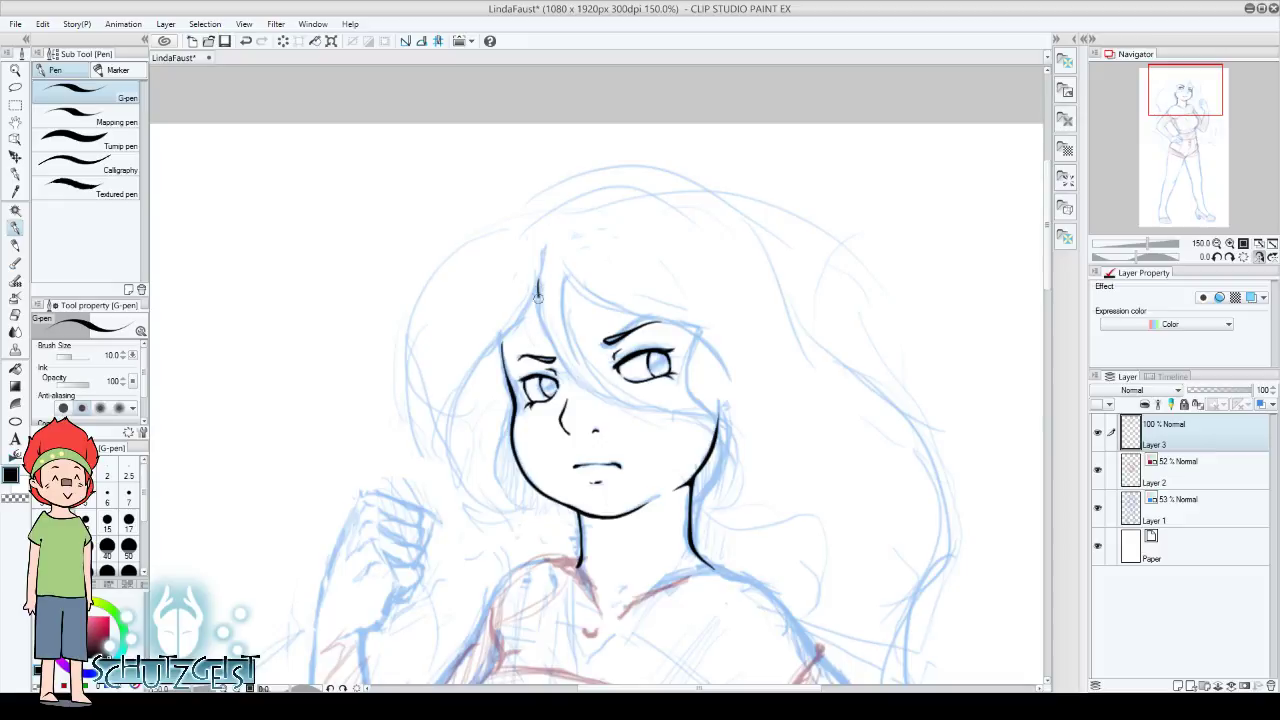
Try several hair strands across the face at pen size 7, undoing each one
left_click_drag(538, 280, 741, 441)
left_click(245, 41)
mouse_move(537, 278)
left_mouse_down()
mouse_move(606, 400)
mouse_move(706, 408)
left_mouse_up()
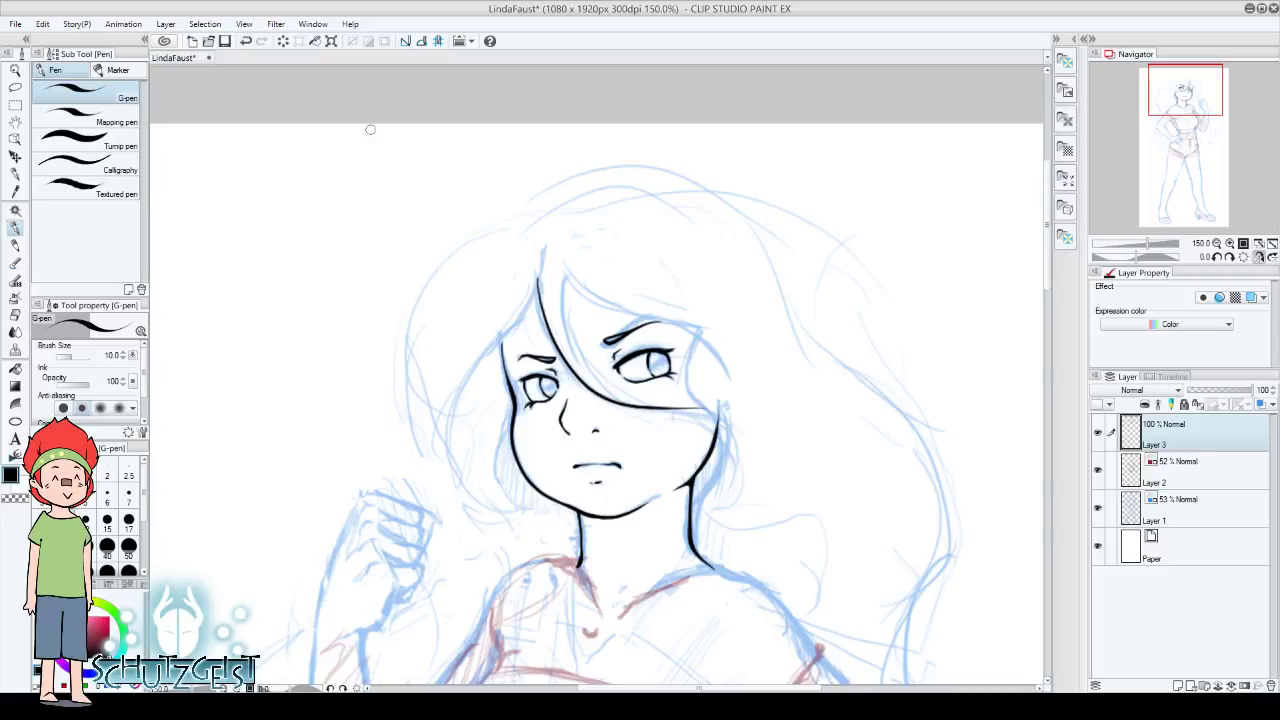
left_click(246, 41)
left_click(128, 491)
mouse_move(533, 272)
left_mouse_down()
mouse_move(540, 334)
mouse_move(716, 408)
mouse_move(748, 437)
left_mouse_up()
left_click(246, 41)
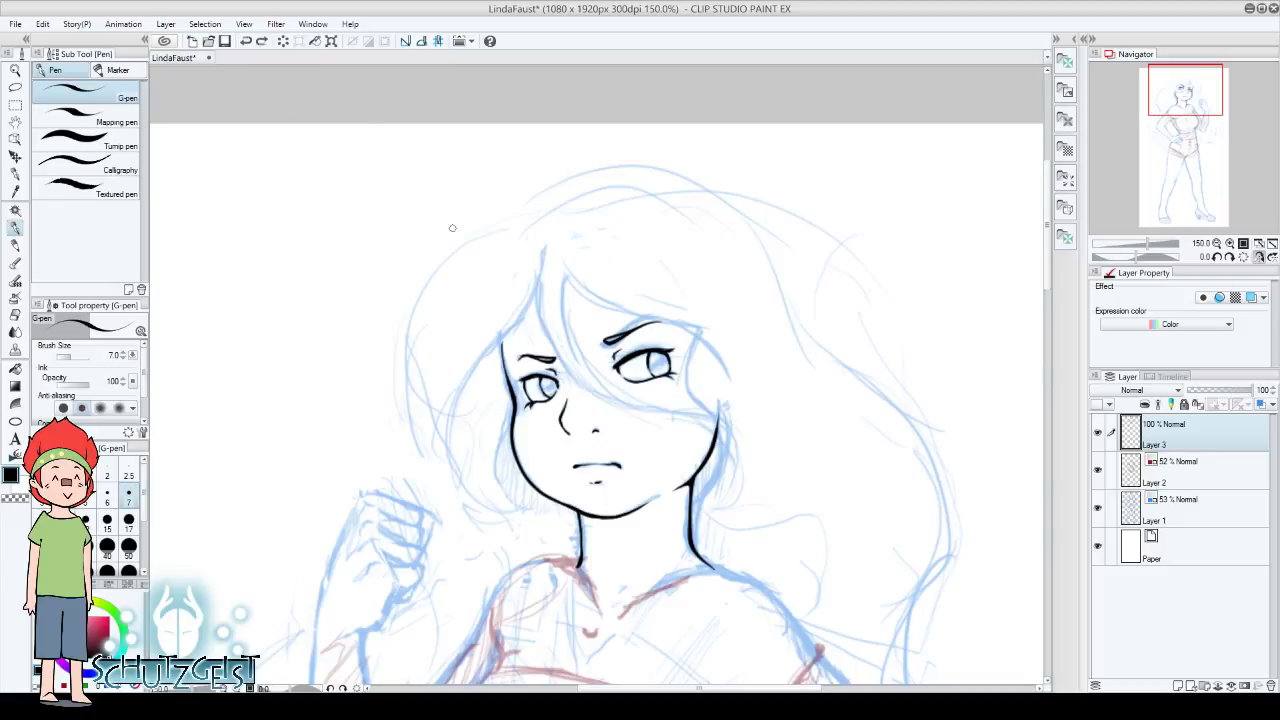
mouse_move(534, 265)
left_mouse_down()
mouse_move(652, 404)
mouse_move(735, 458)
left_mouse_up()
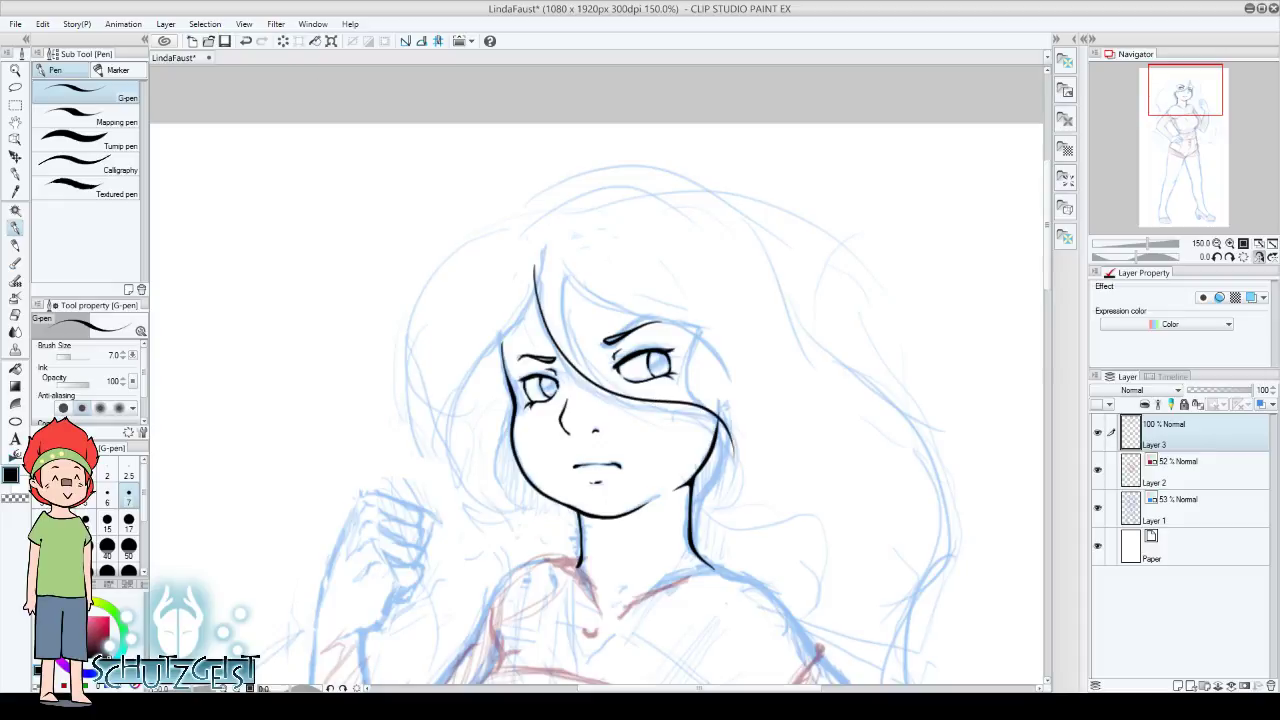
left_click(246, 41)
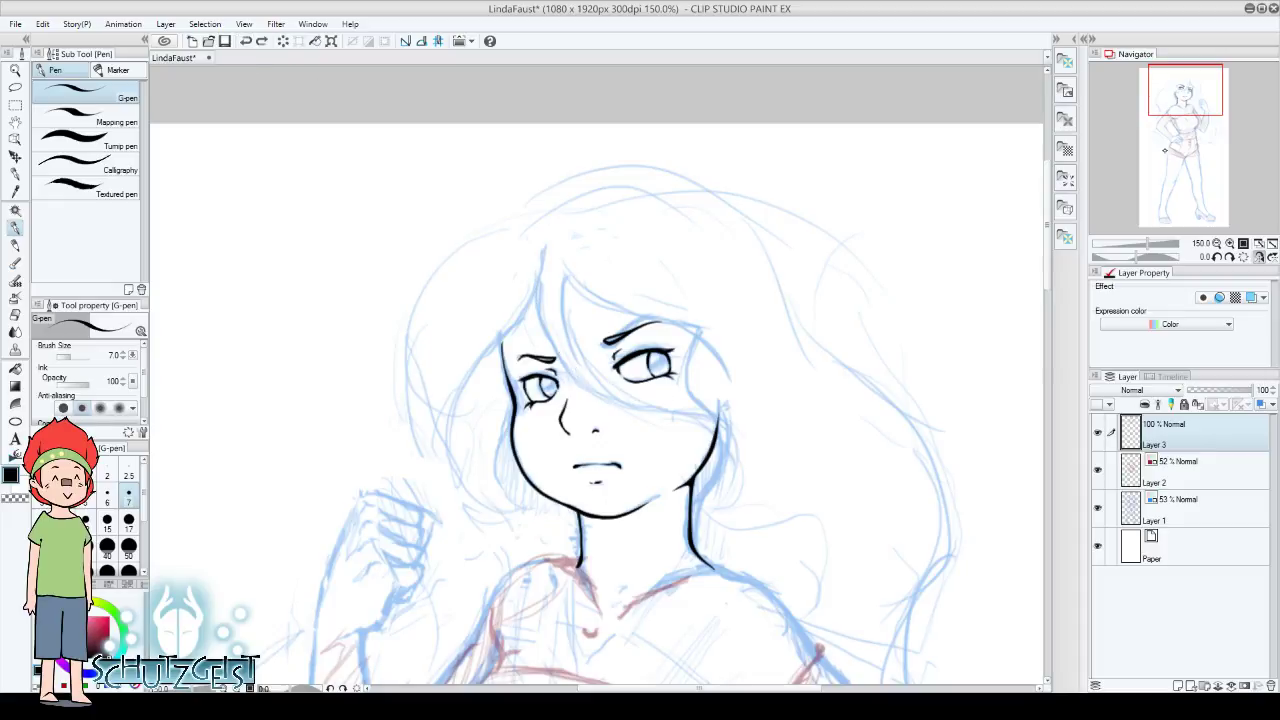
left_click_drag(1181, 99, 1179, 123)
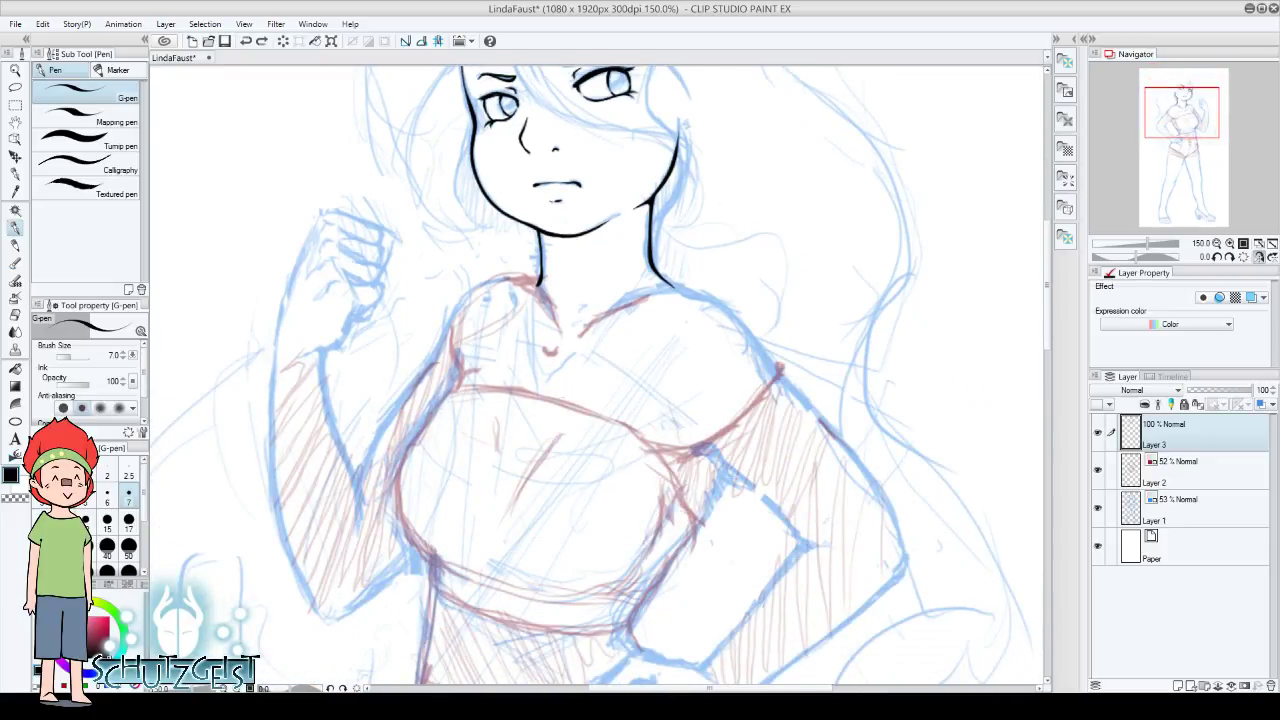
Set the G-pen back to size 10 and ink the tube top's left chest curve
left_click(84, 514)
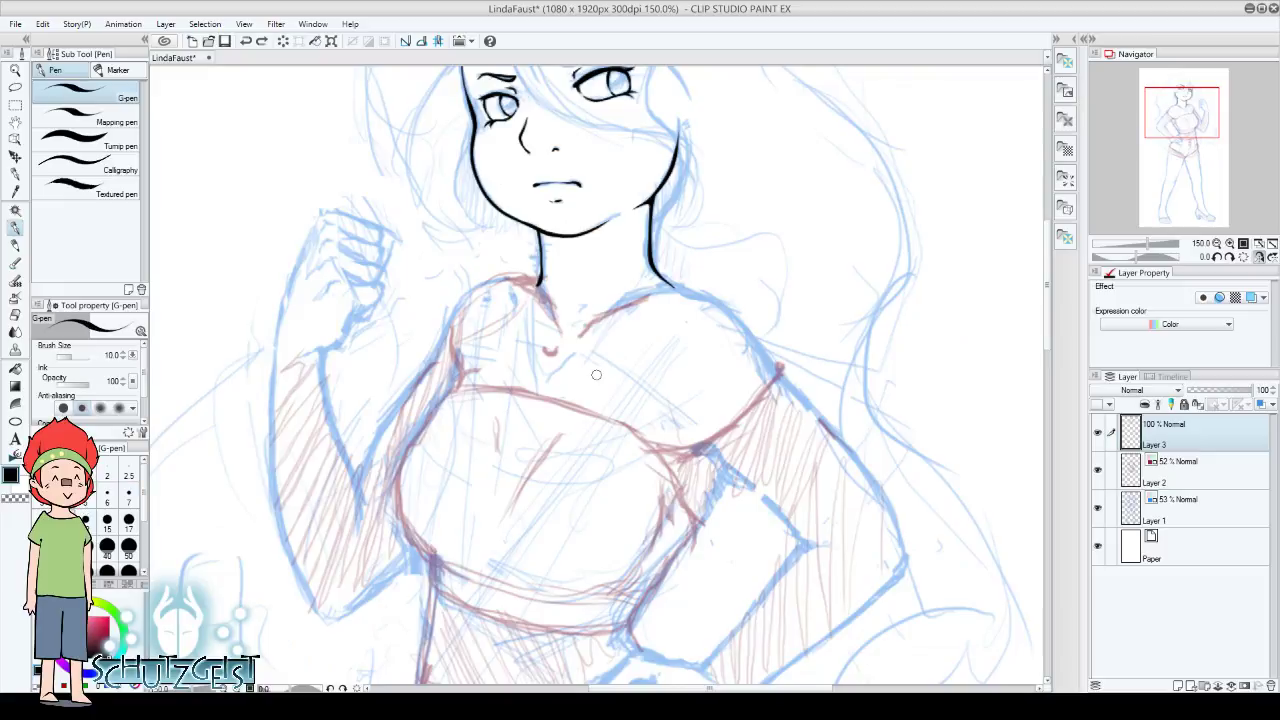
left_click_drag(436, 563, 478, 367)
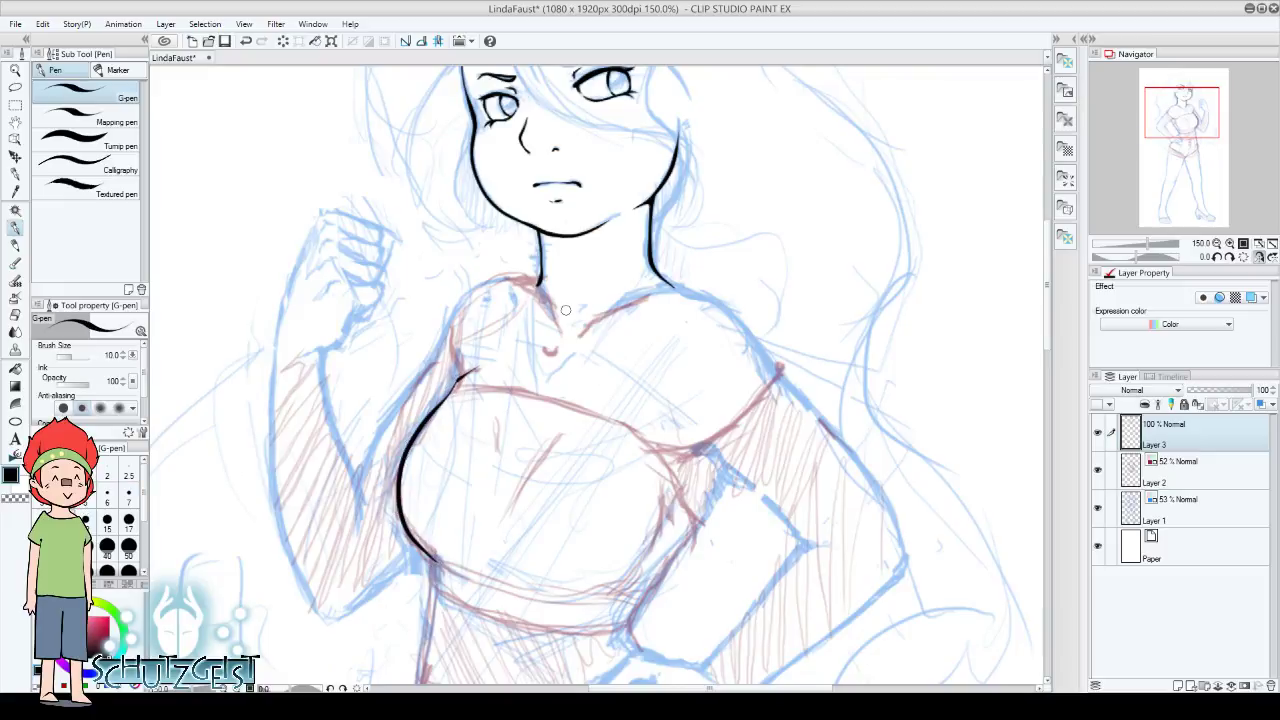
left_click(246, 44)
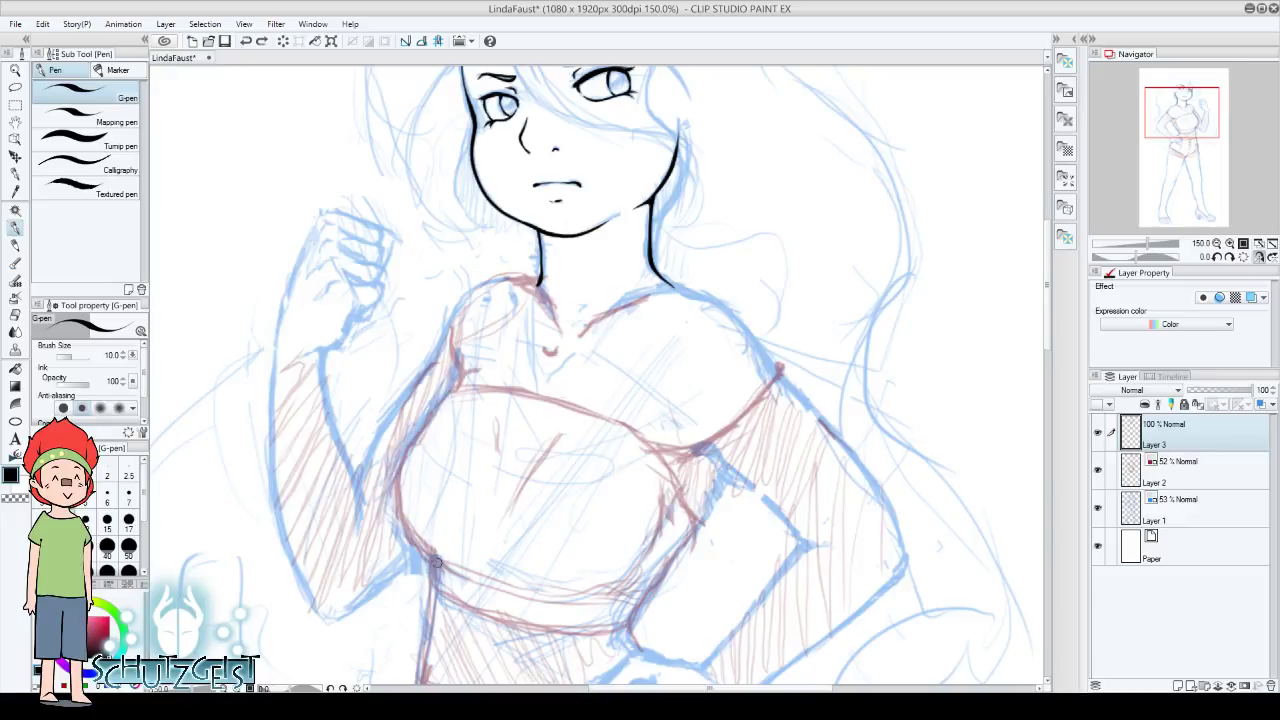
left_click_drag(436, 563, 455, 388)
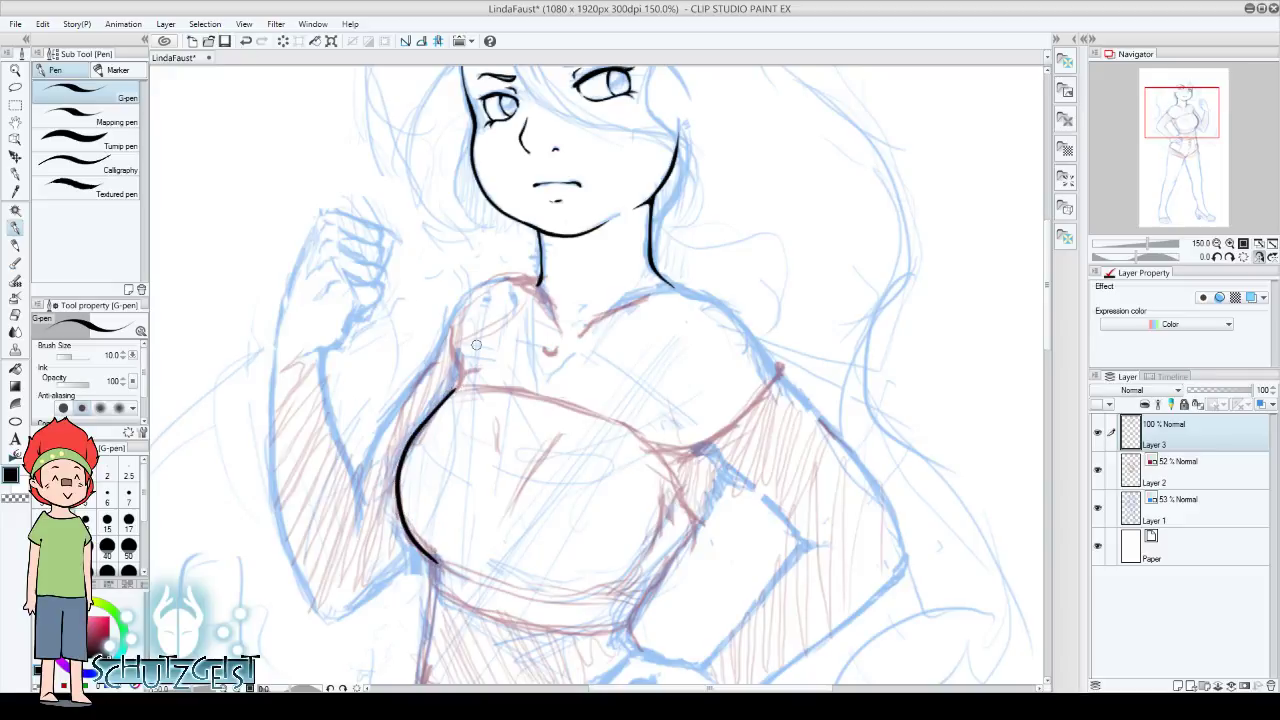
mouse_move(614, 575)
left_mouse_down()
mouse_move(400, 414)
mouse_move(375, 290)
mouse_move(438, 175)
left_mouse_up()
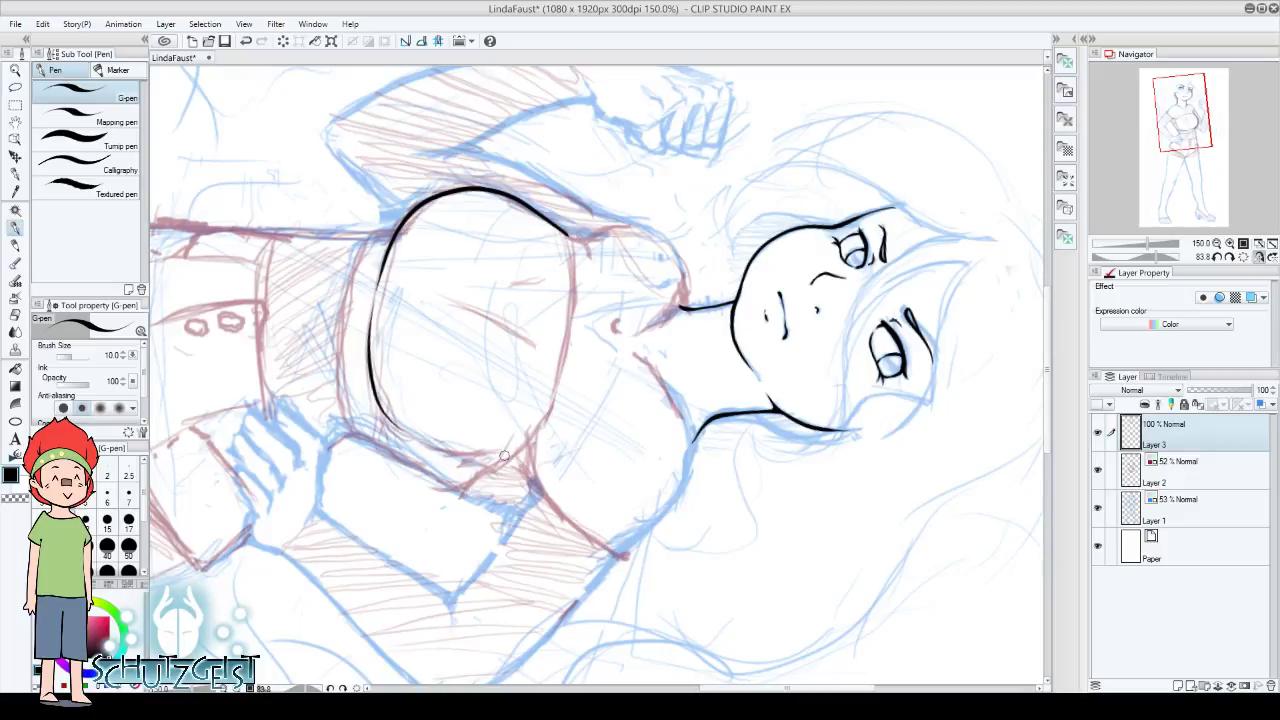
left_click(1244, 257)
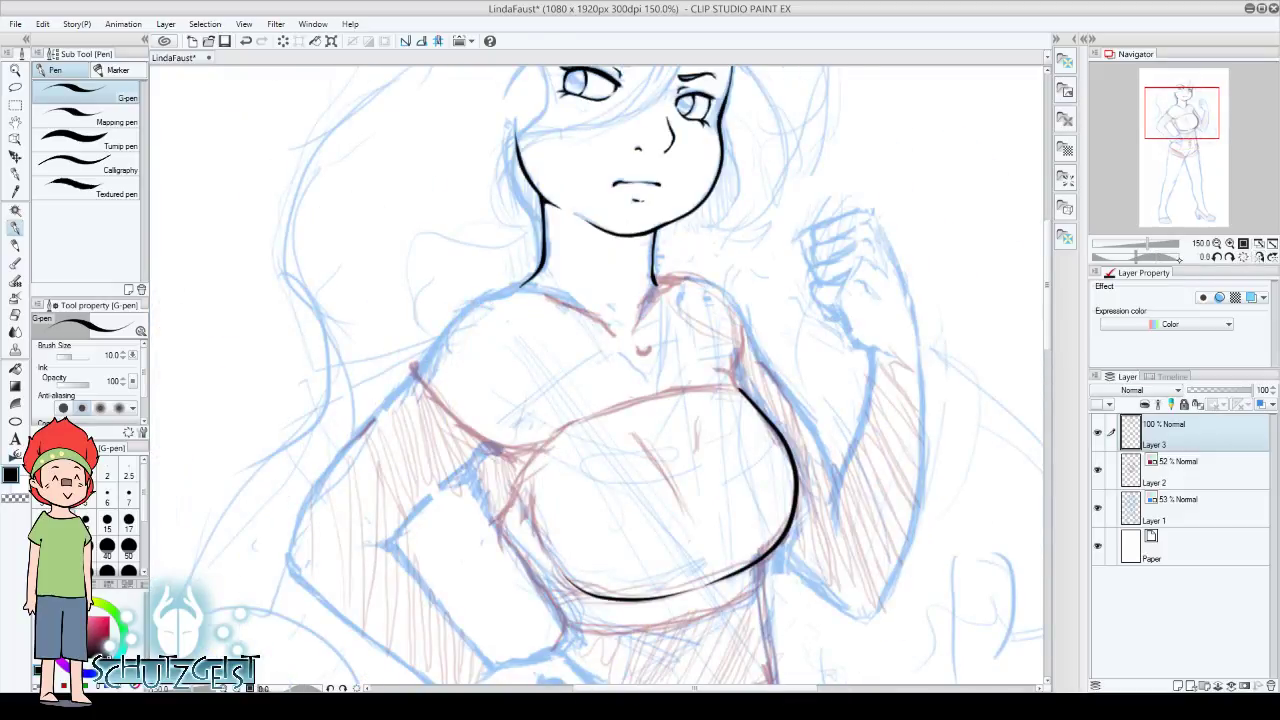
Ink the lower chest curve in a mirrored view, erase stray strokes, and ink the right side
left_click_drag(530, 478, 572, 588)
left_click_drag(636, 434, 694, 514)
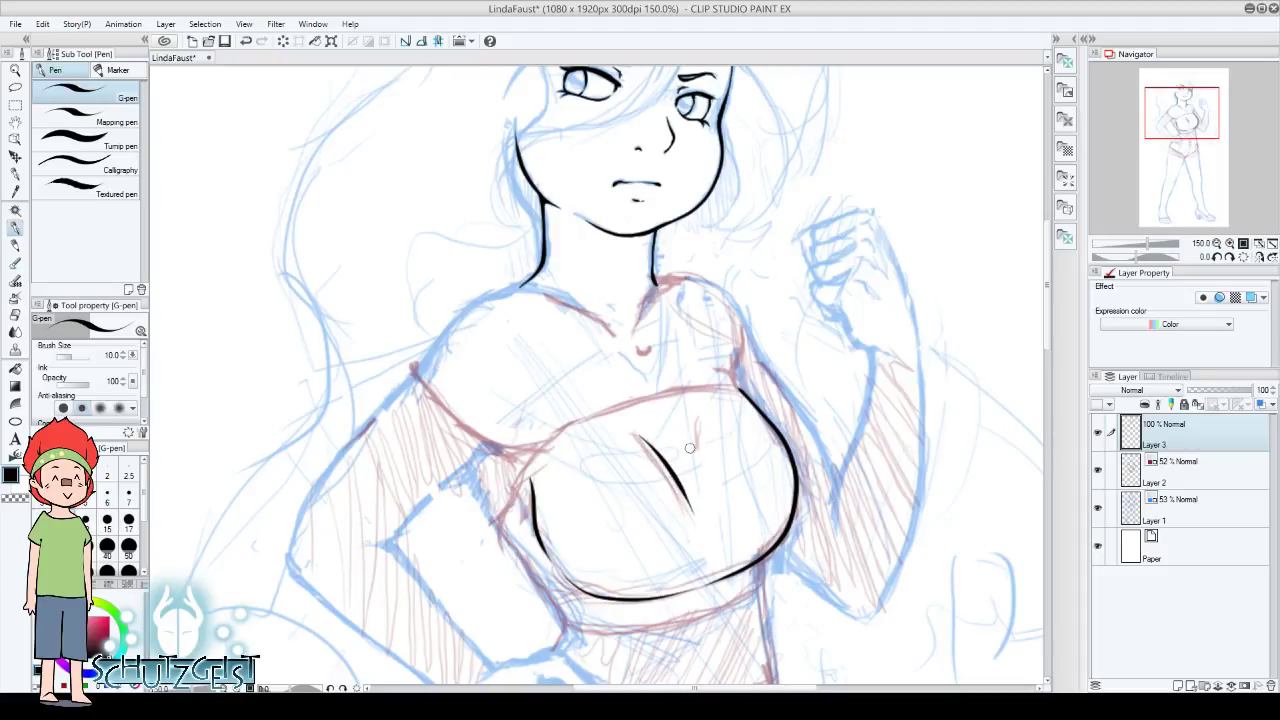
left_click_drag(694, 420, 690, 478)
left_click(1259, 256)
key("e")
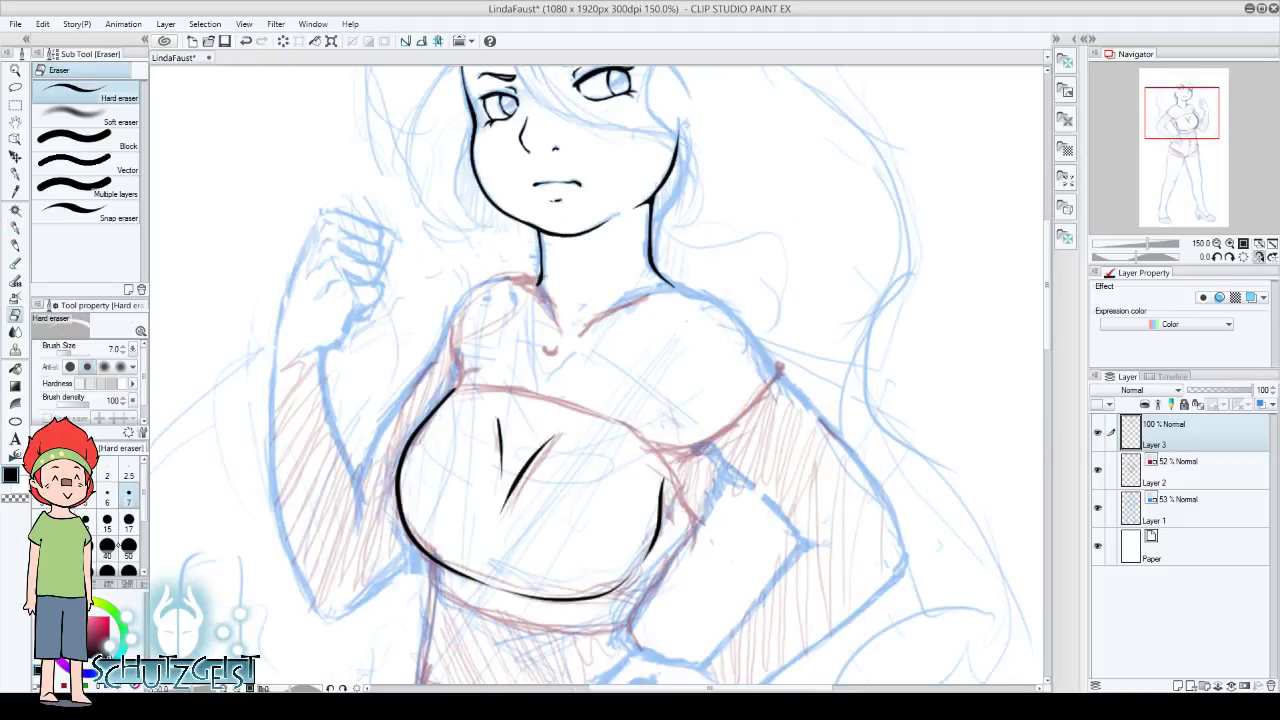
left_click_drag(500, 430, 540, 470)
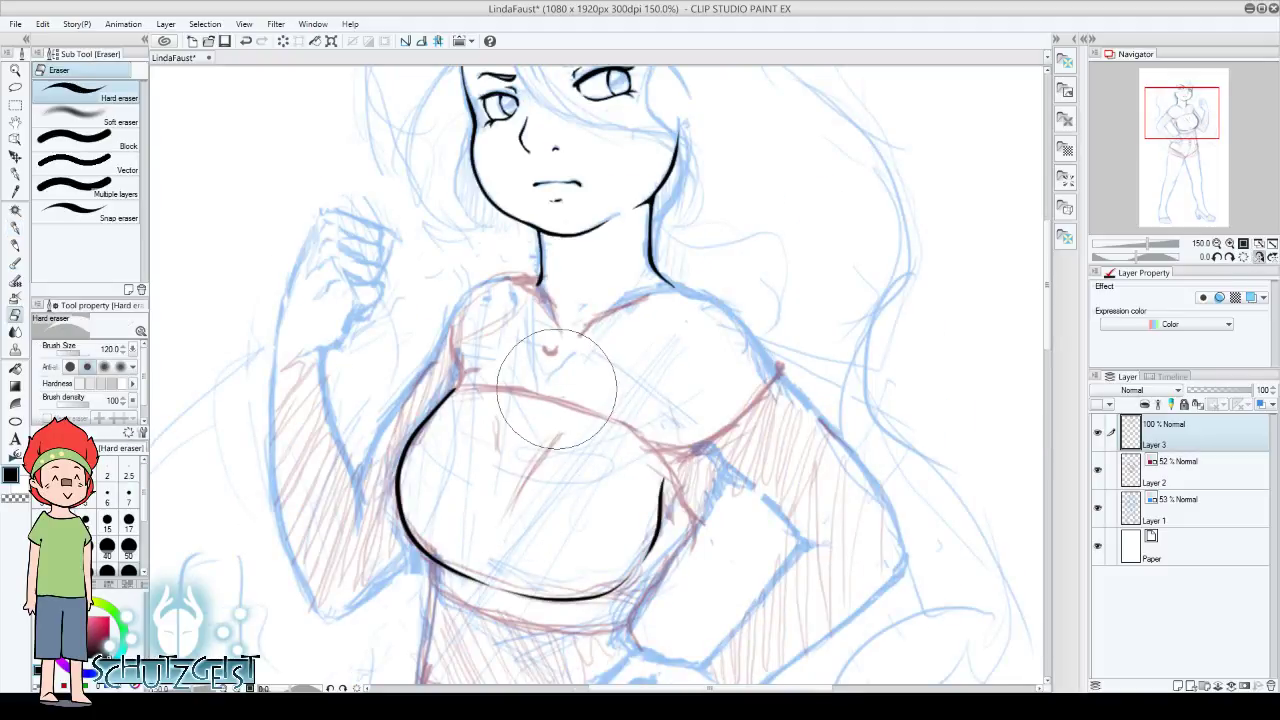
key("p")
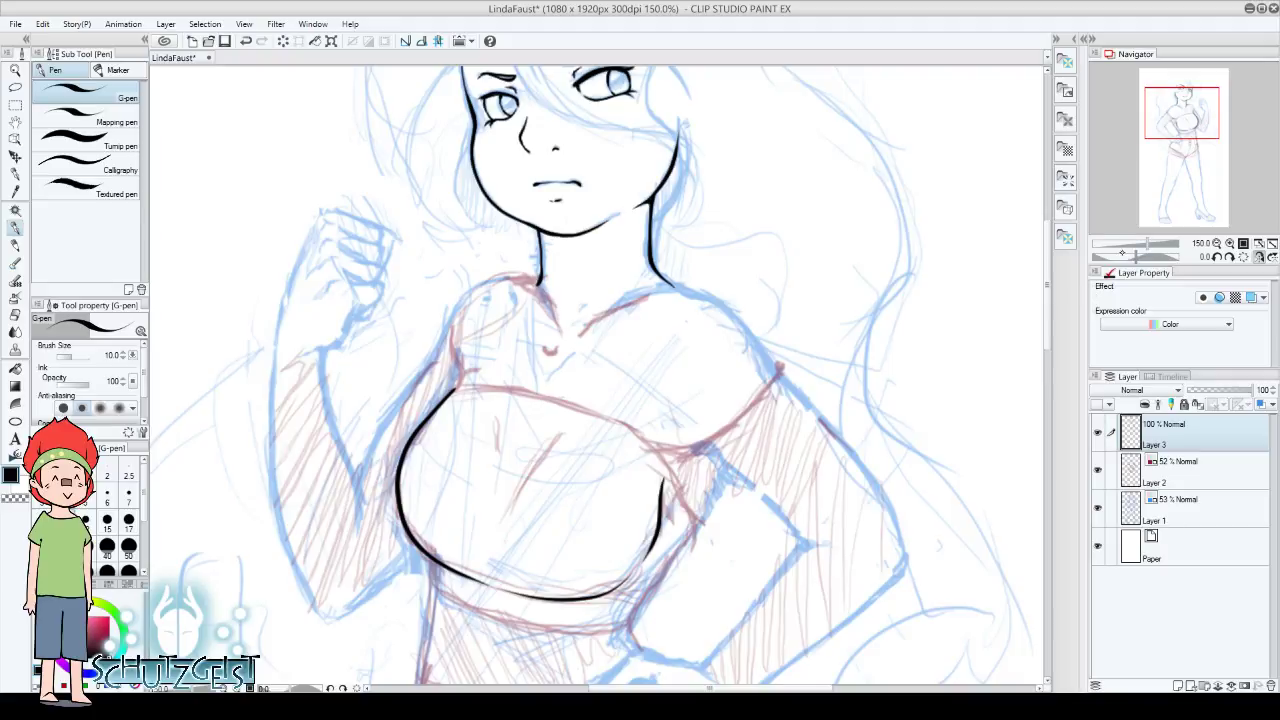
left_click_drag(664, 462, 693, 530)
With the canvas rotated, ink the tube top's other side, then add a short edge stroke upright
left_click_drag(1136, 255, 1111, 255)
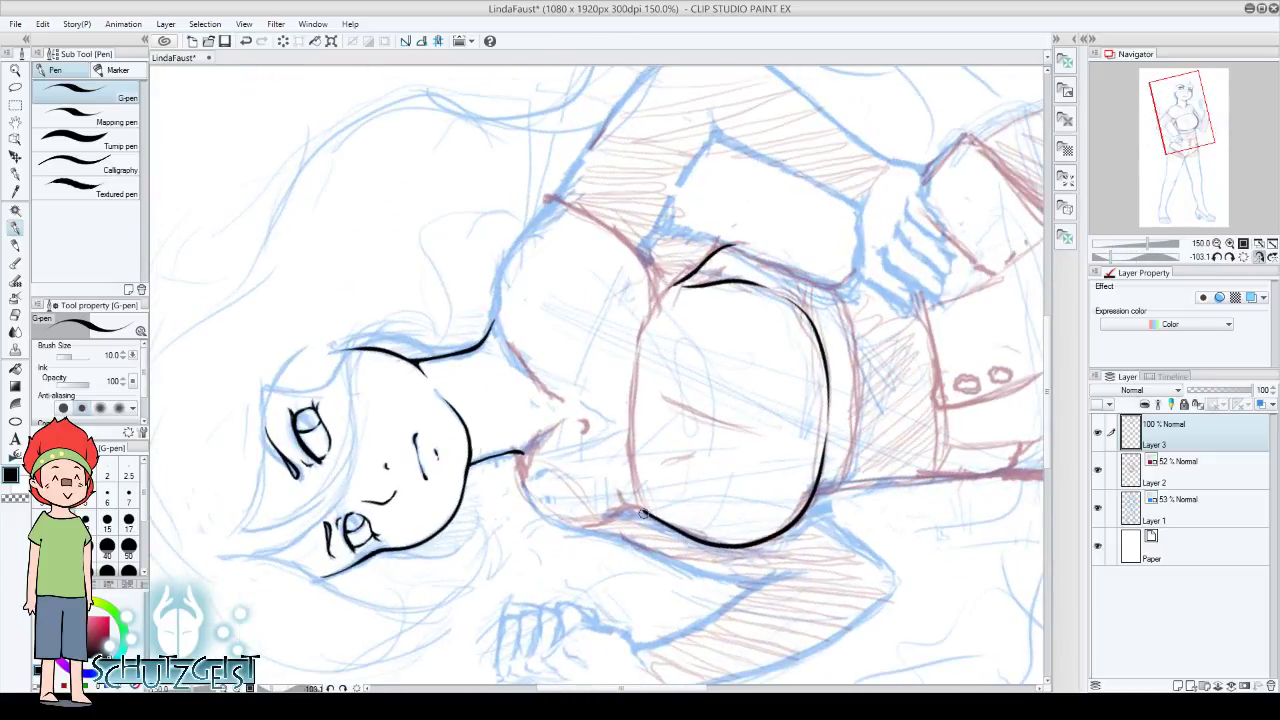
left_click_drag(643, 511, 712, 250)
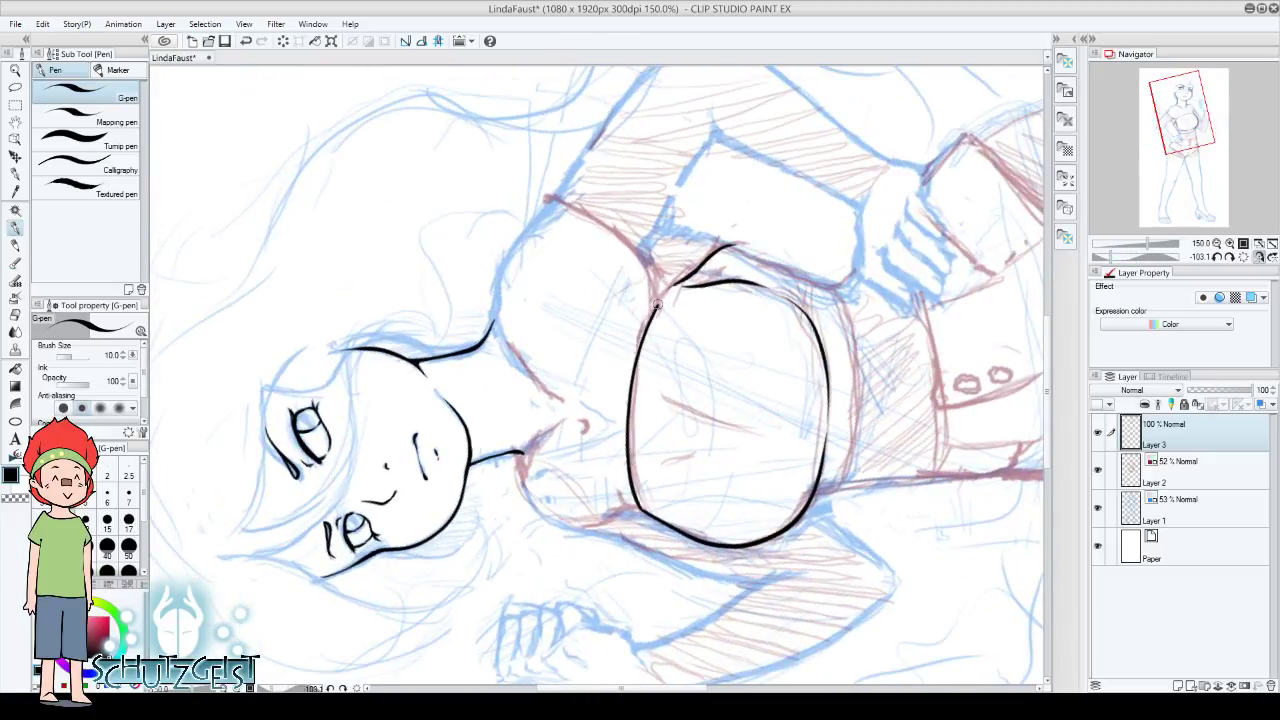
left_click(245, 40)
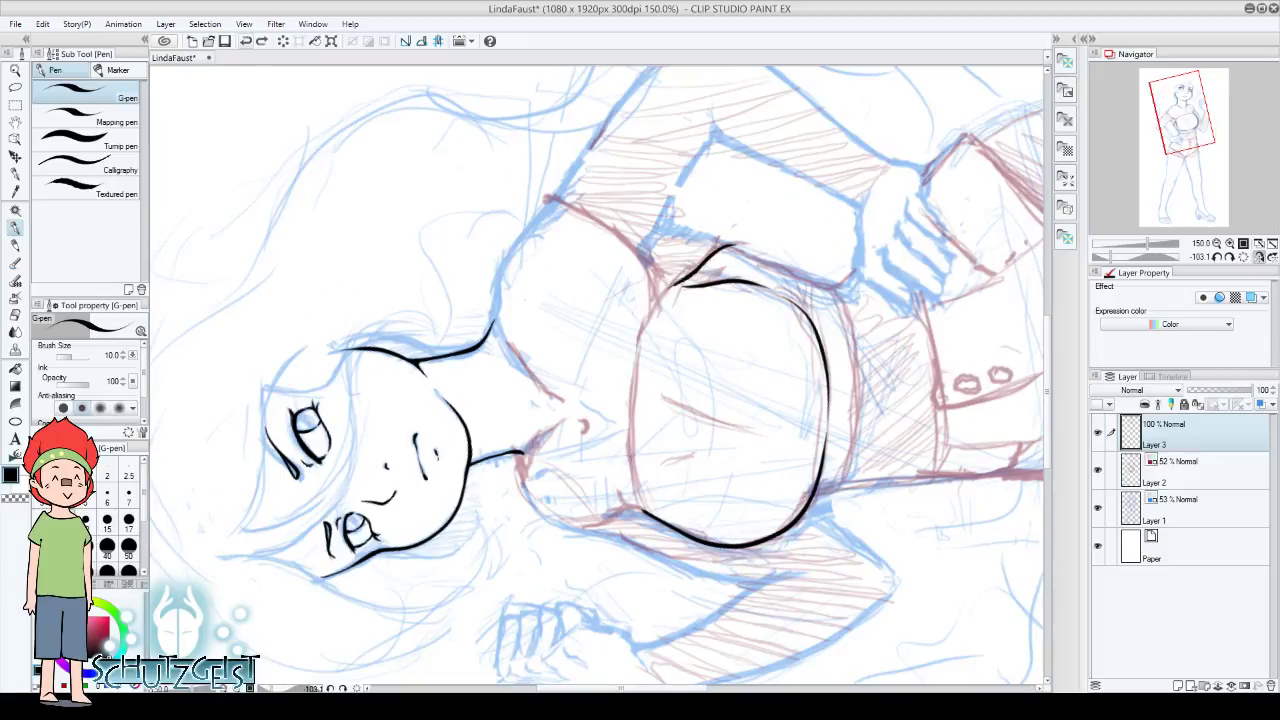
left_click_drag(640, 508, 735, 245)
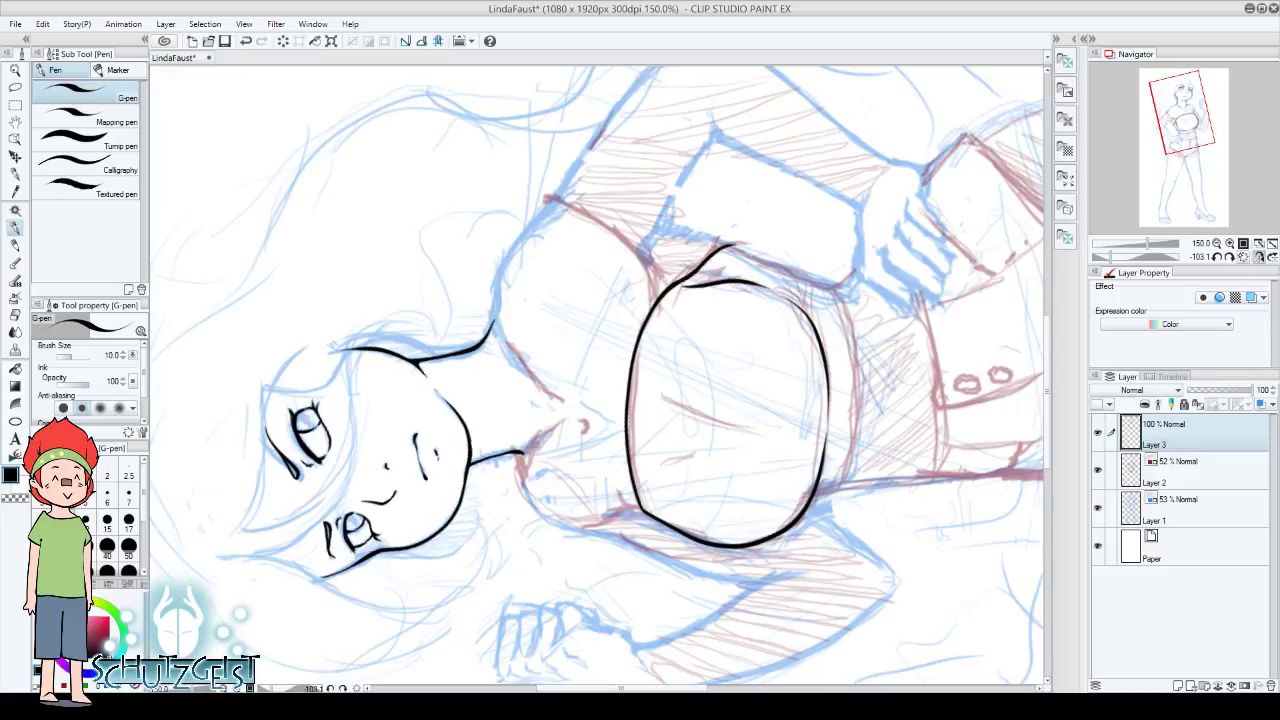
left_click(1244, 257)
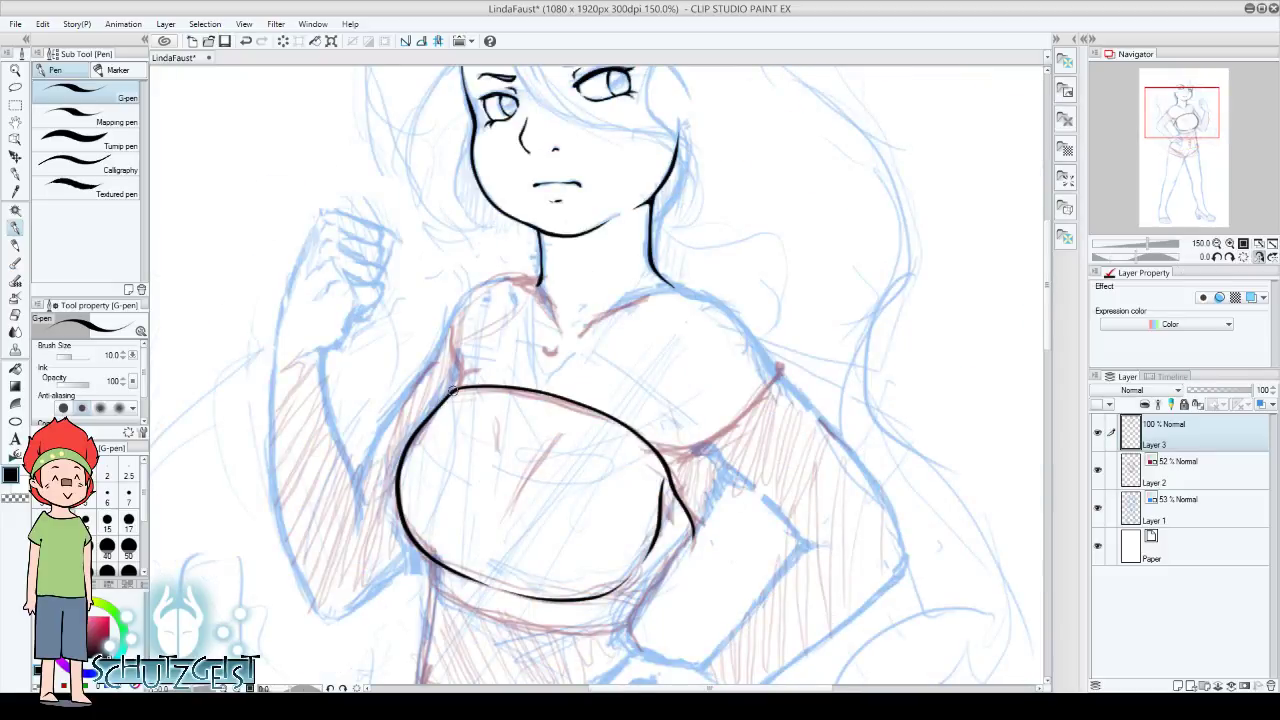
left_click_drag(455, 387, 460, 355)
key("ctrl+z")
left_click_drag(458, 388, 462, 366)
left_click_drag(1207, 94, 1213, 108)
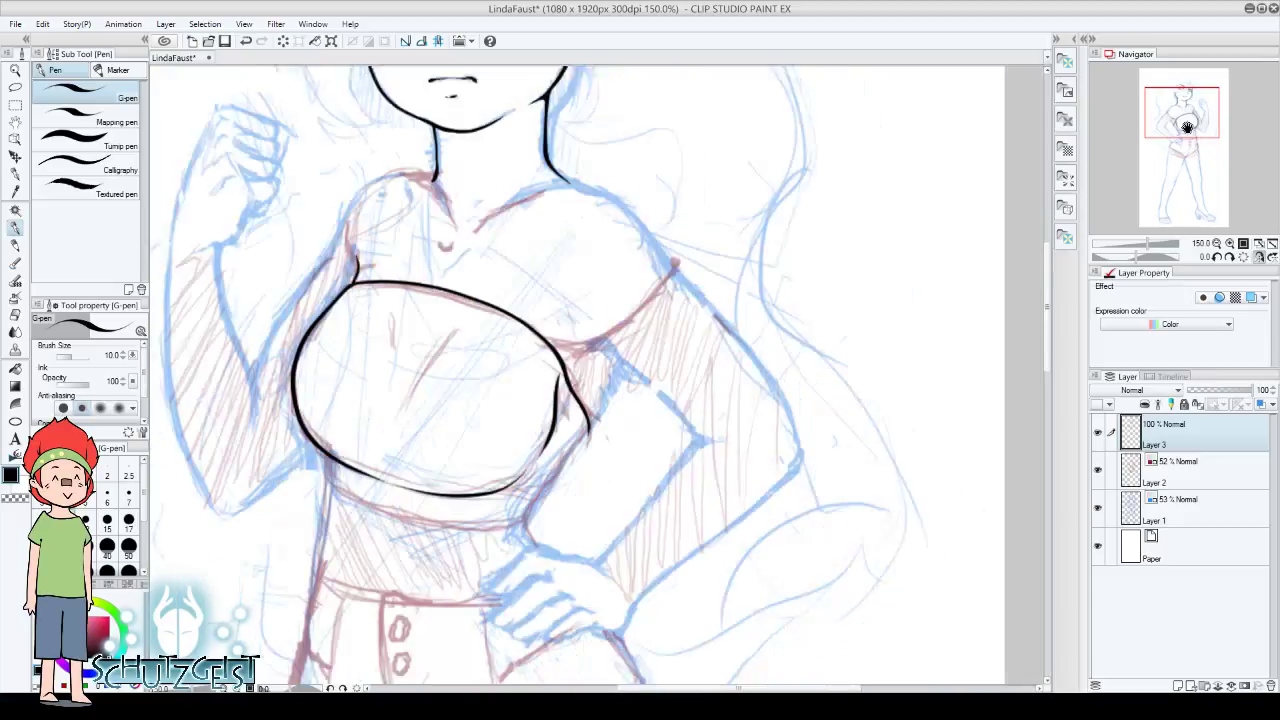
Ink the torso's right side, the lower-left band line and the side outline, then return upright
left_click_drag(612, 455, 676, 338)
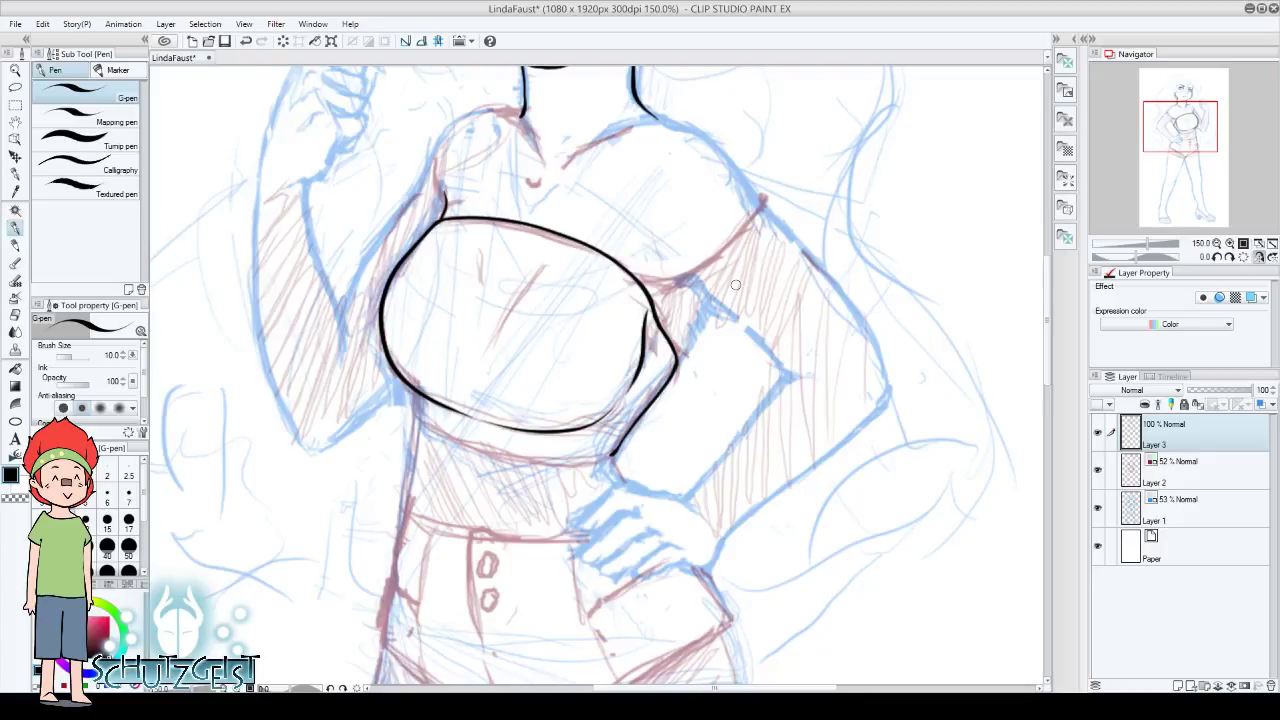
key("e")
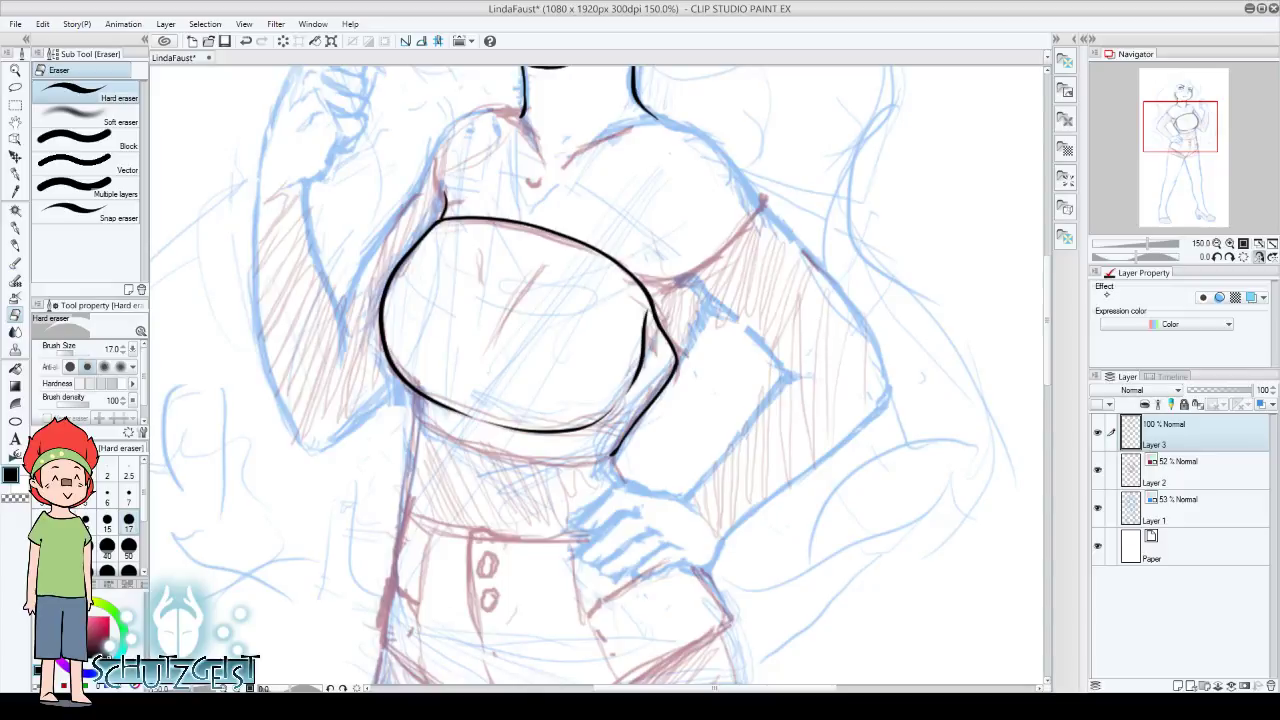
key("p")
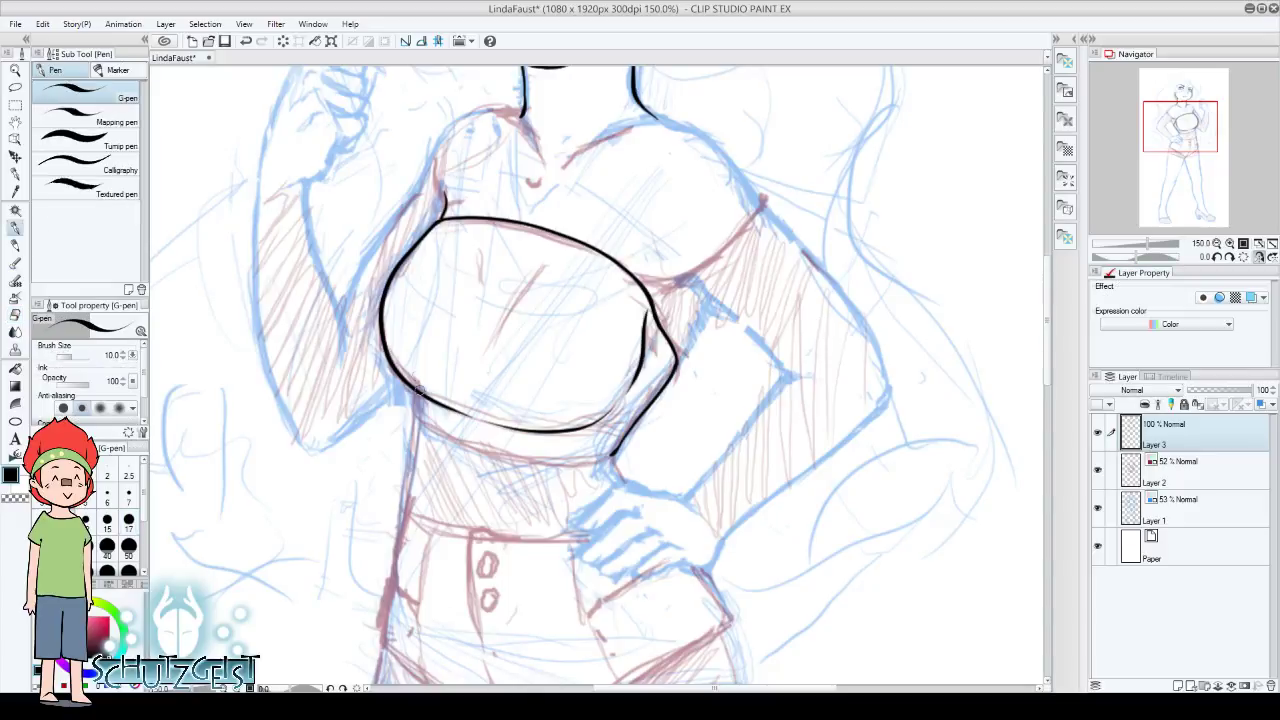
left_click_drag(413, 392, 413, 415)
mouse_move(612, 453)
left_mouse_down()
mouse_move(519, 390)
mouse_move(566, 188)
left_mouse_up()
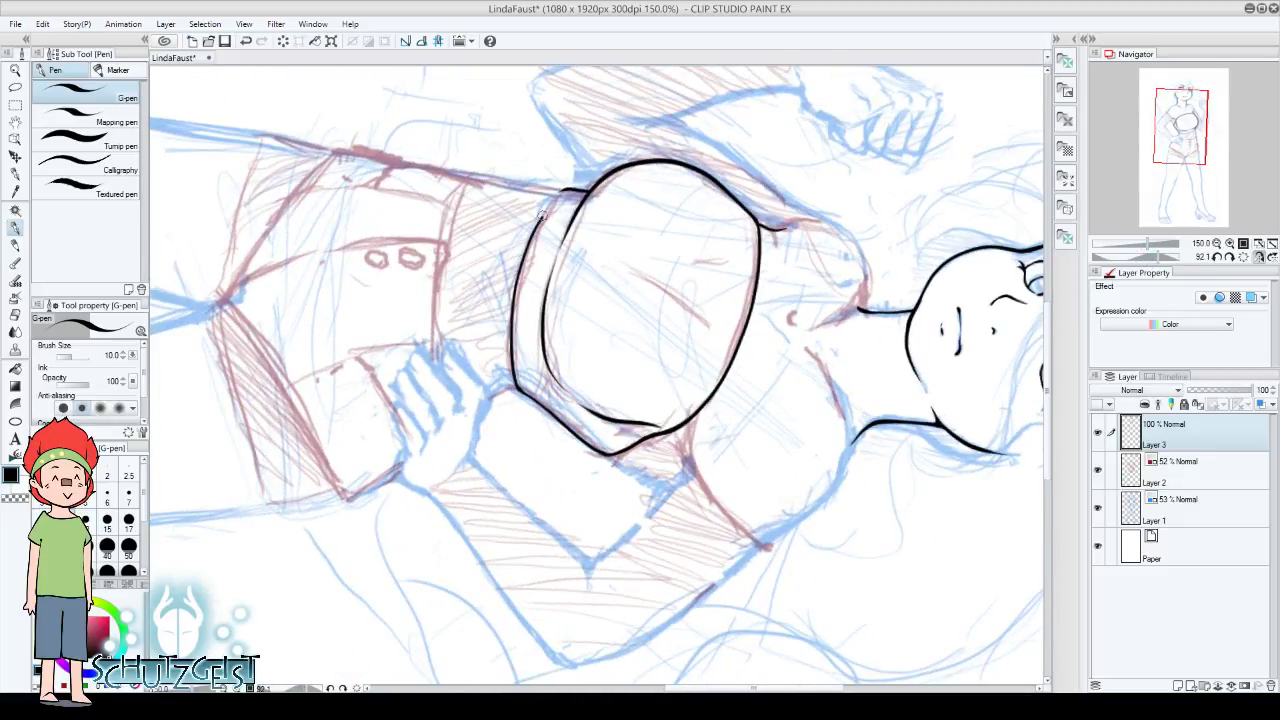
left_click(245, 41)
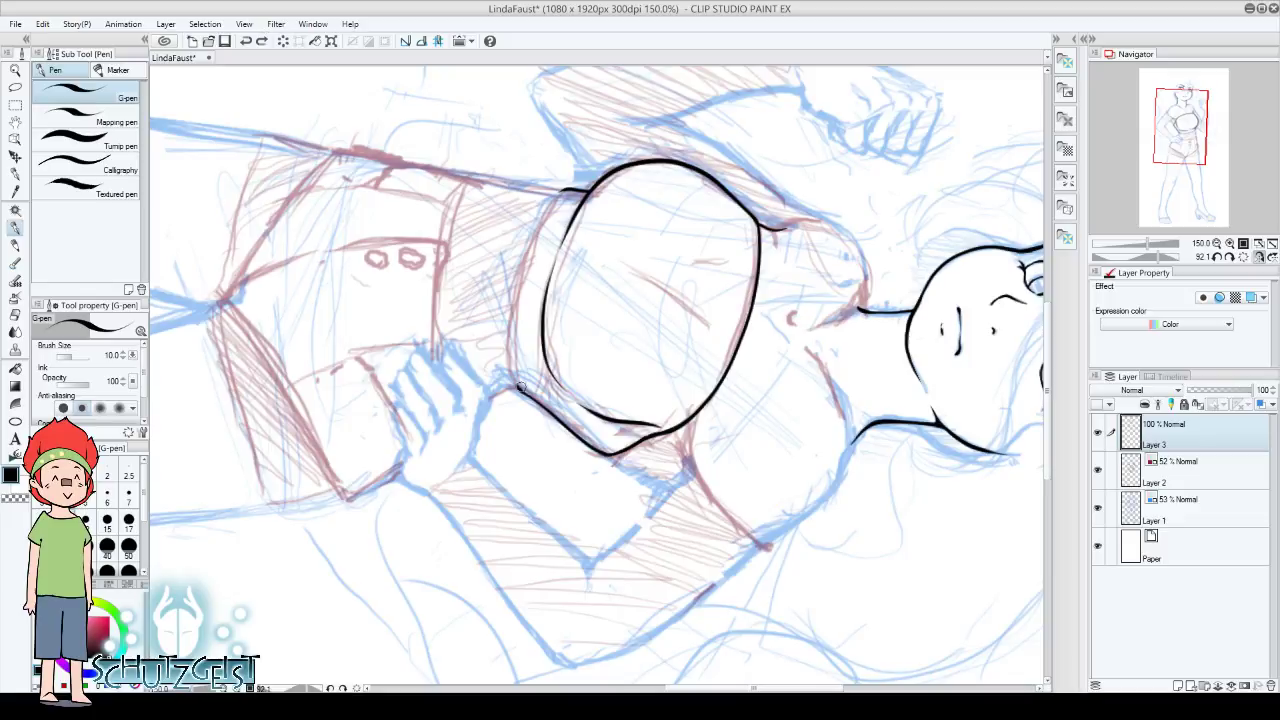
left_click_drag(519, 390, 568, 186)
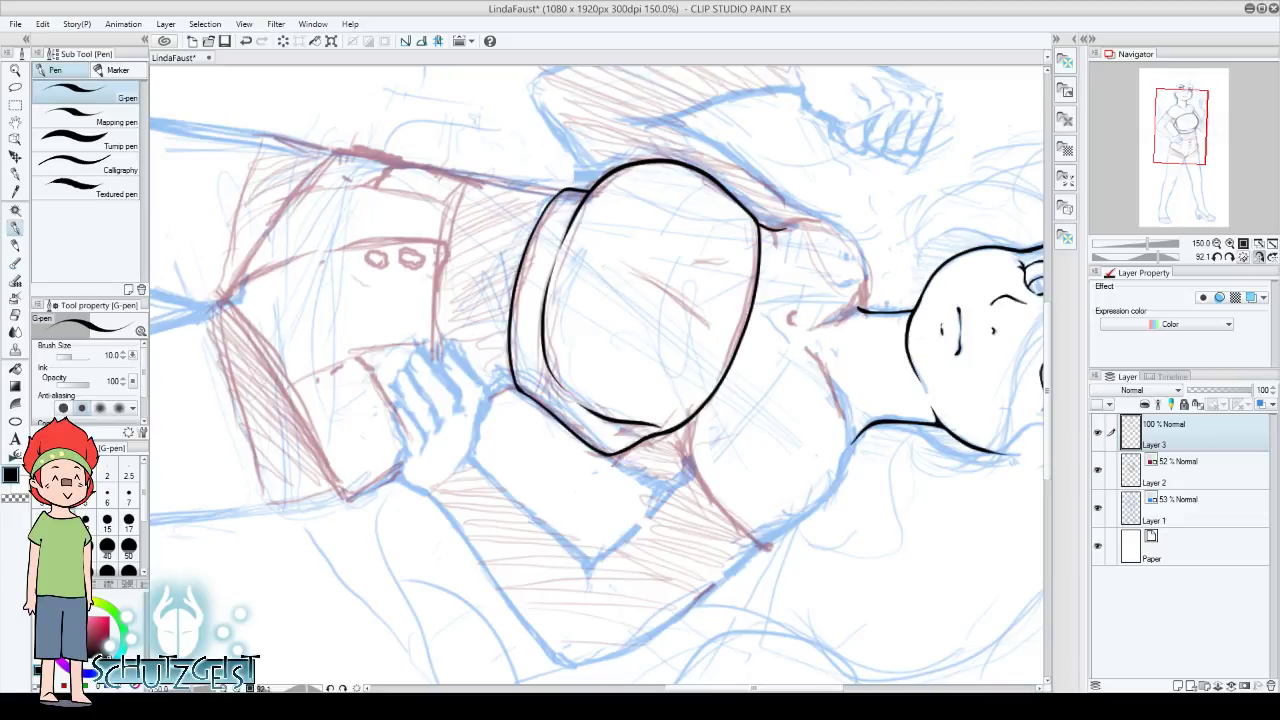
key("ctrl+@")
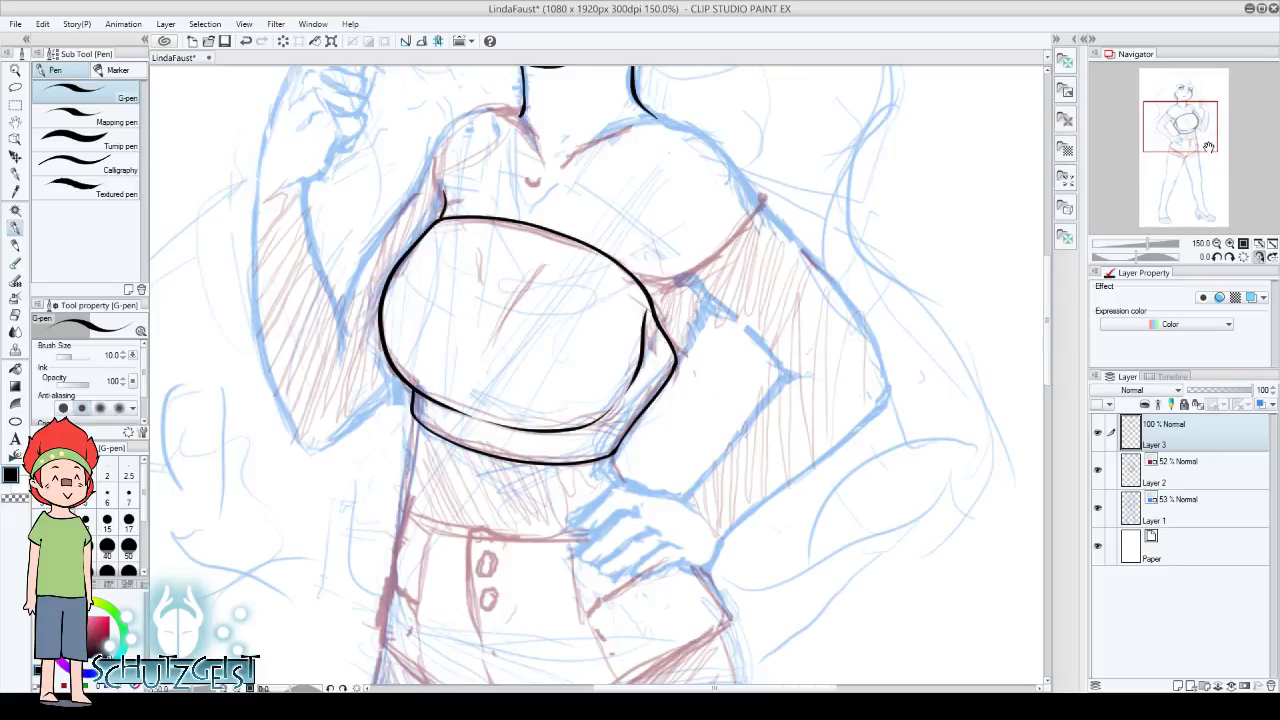
mouse_move(1182, 130)
left_mouse_down()
mouse_move(1181, 116)
mouse_move(1180, 139)
left_mouse_up()
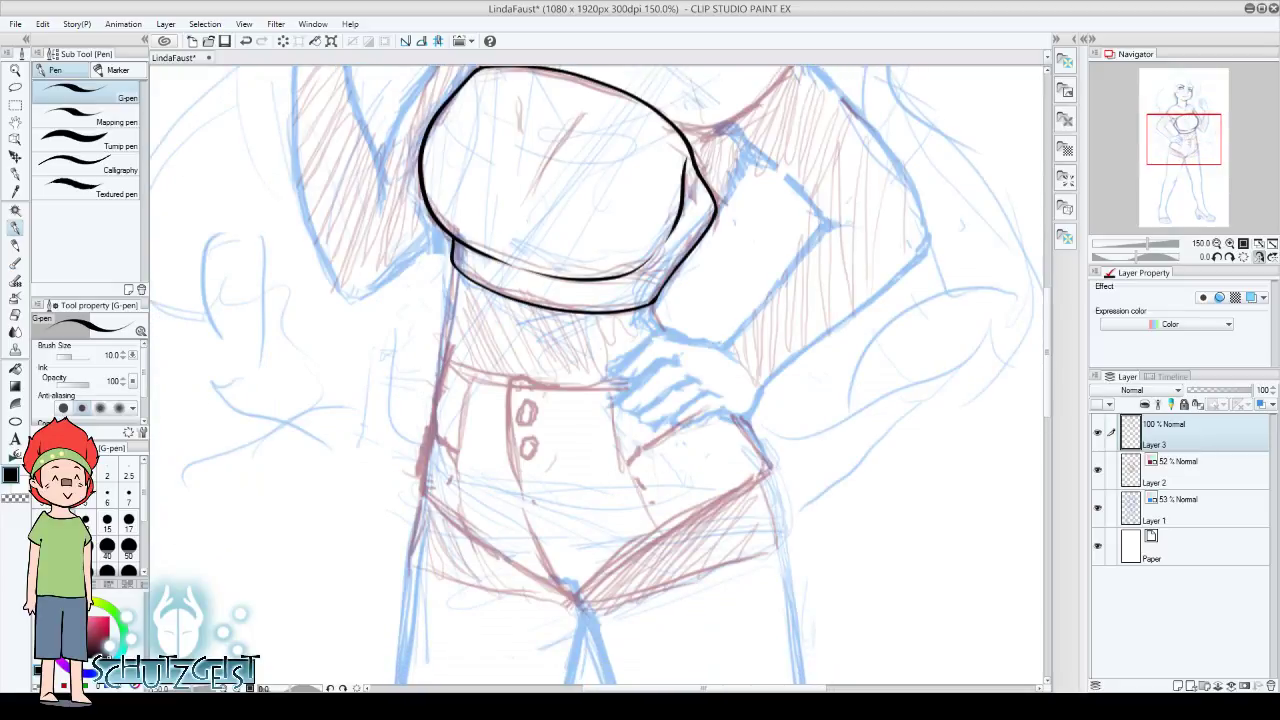
Ink the shorts' leg edge and both side edges up to the hips
mouse_move(579, 597)
left_mouse_down()
mouse_move(751, 448)
mouse_move(735, 412)
left_mouse_up()
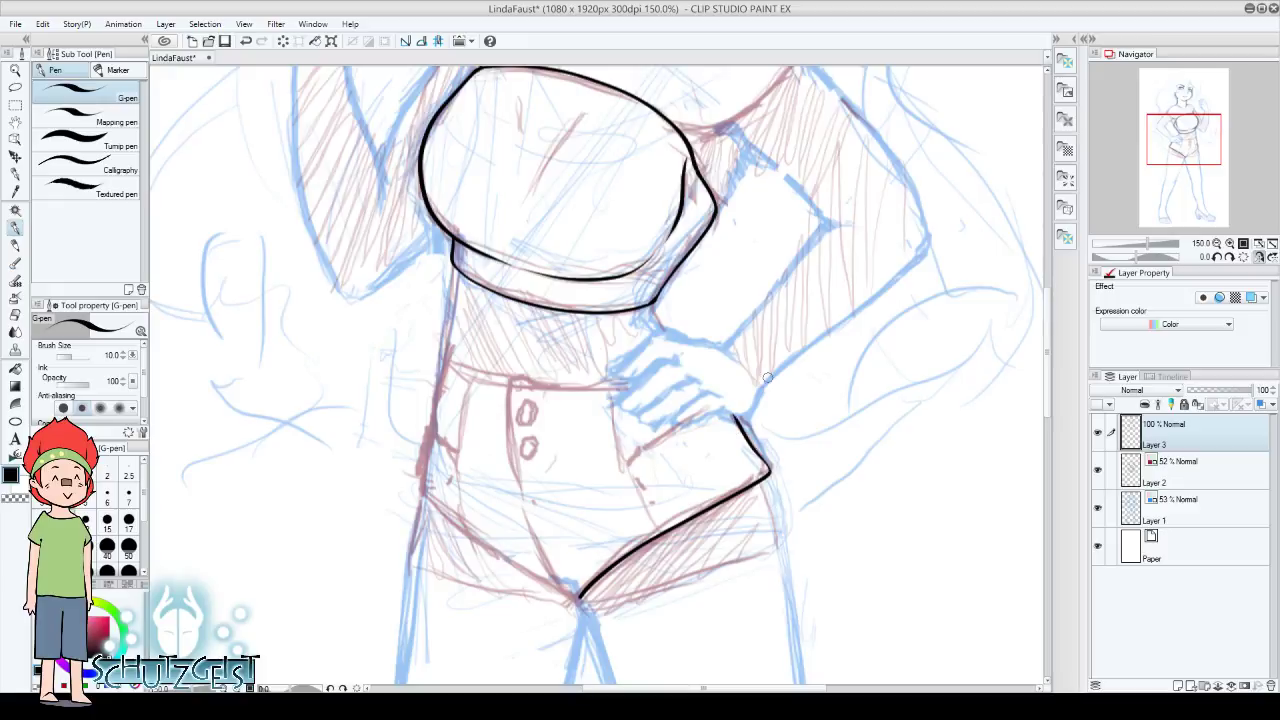
left_click(246, 41)
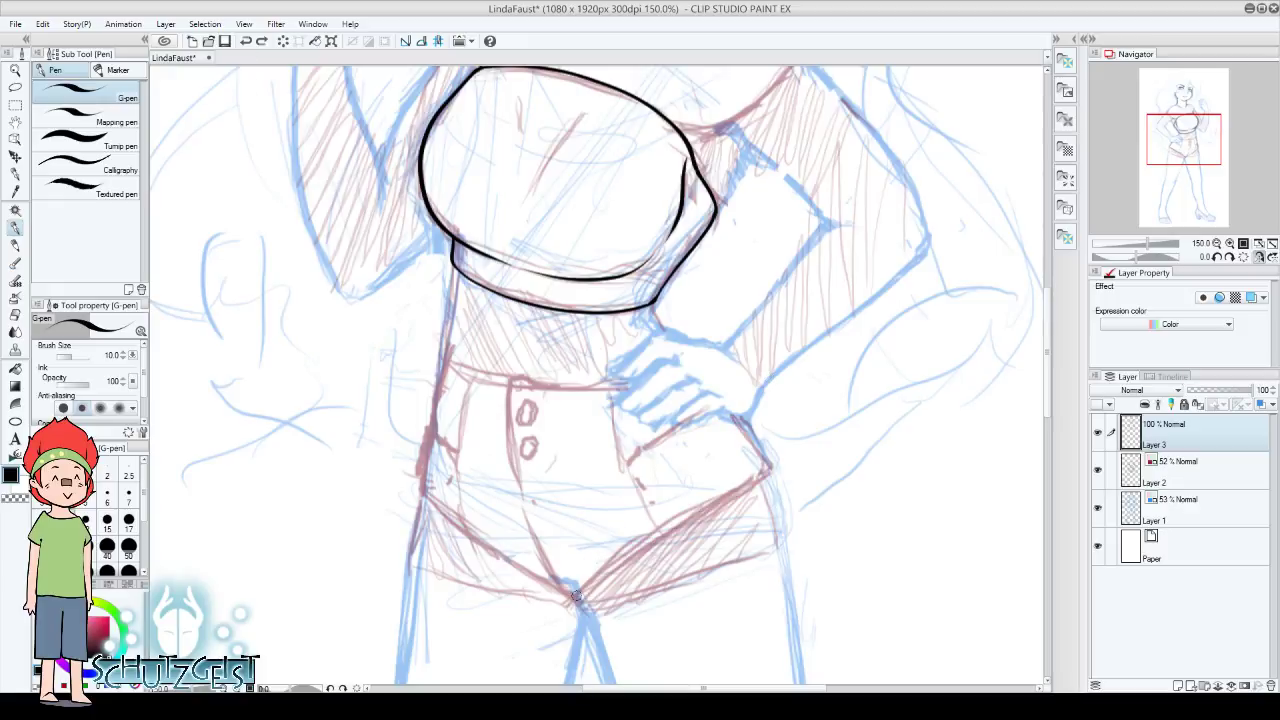
mouse_move(576, 596)
left_mouse_down()
mouse_move(770, 472)
mouse_move(736, 399)
mouse_move(383, 383)
mouse_move(380, 358)
mouse_move(460, 218)
left_mouse_up()
left_click(1244, 257)
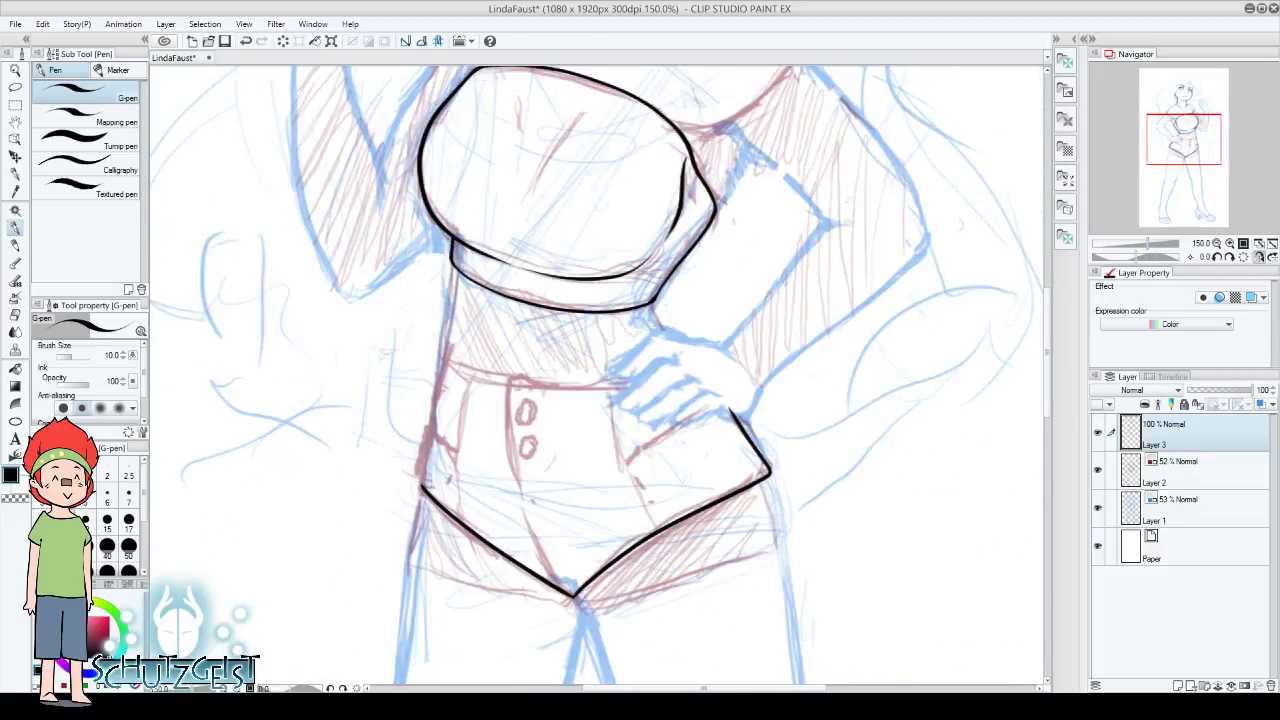
left_click_drag(420, 488, 440, 360)
left_click_drag(1146, 255, 1165, 256)
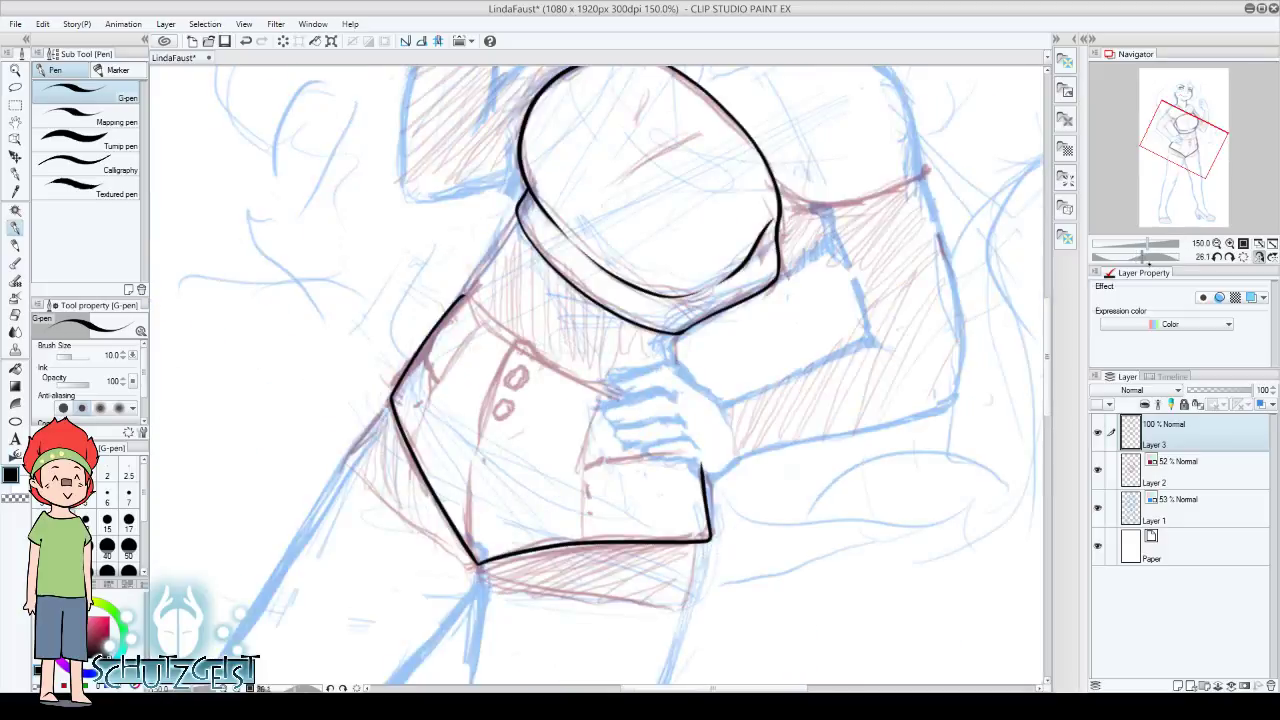
mouse_move(585, 421)
left_mouse_down()
mouse_move(605, 292)
mouse_move(590, 284)
mouse_move(629, 212)
left_mouse_up()
left_click(1243, 256)
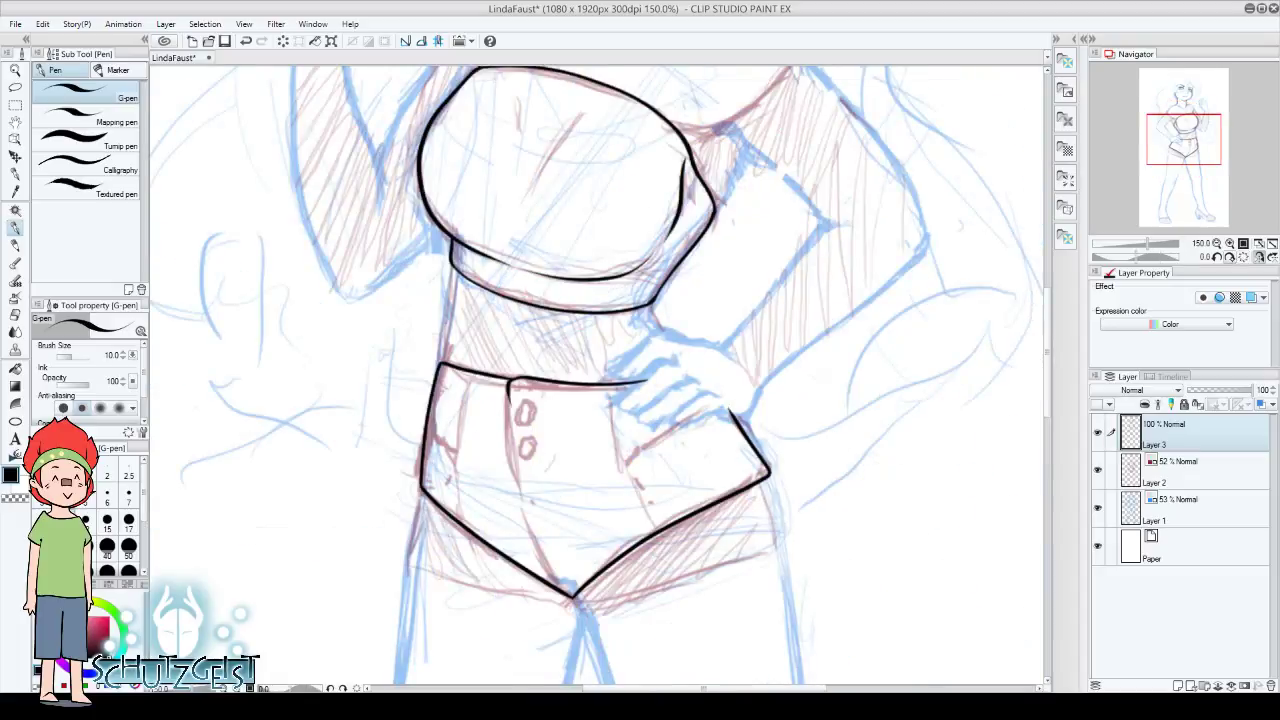
Ink the shorts' fly line from the waistband down to the crotch point
left_click_drag(508, 381, 516, 490)
left_click(15, 312)
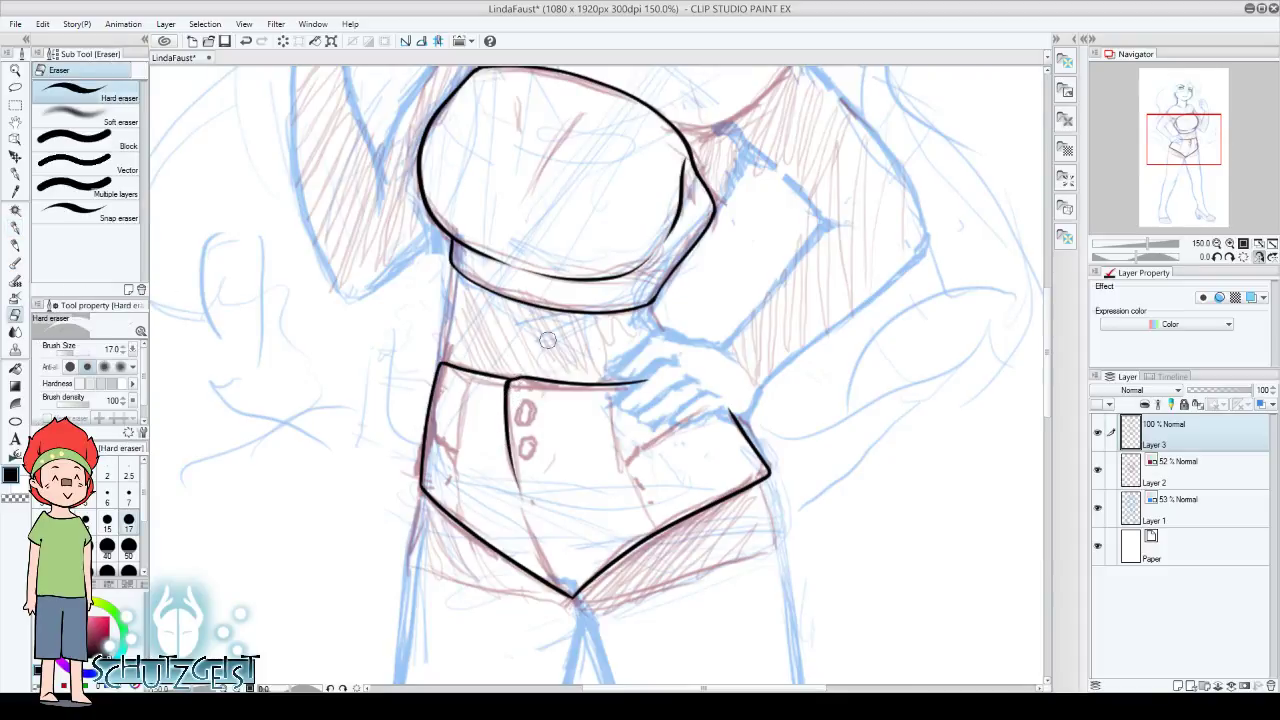
key("p")
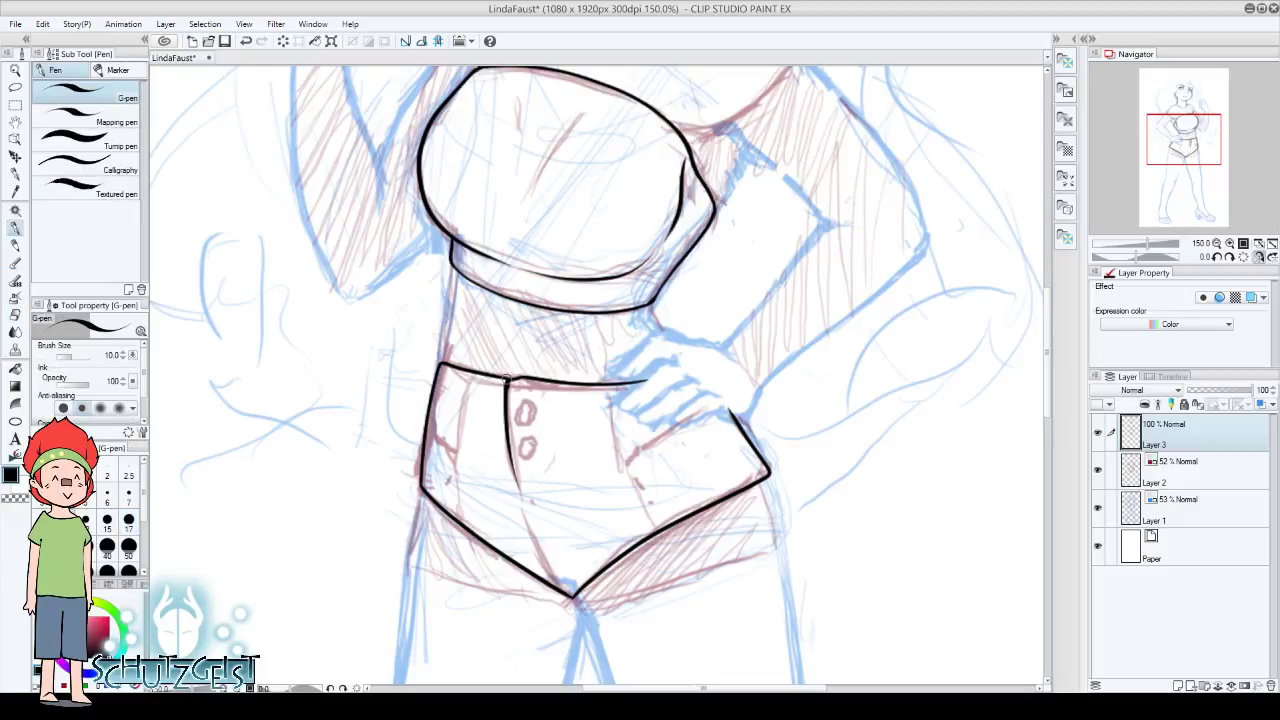
key("e")
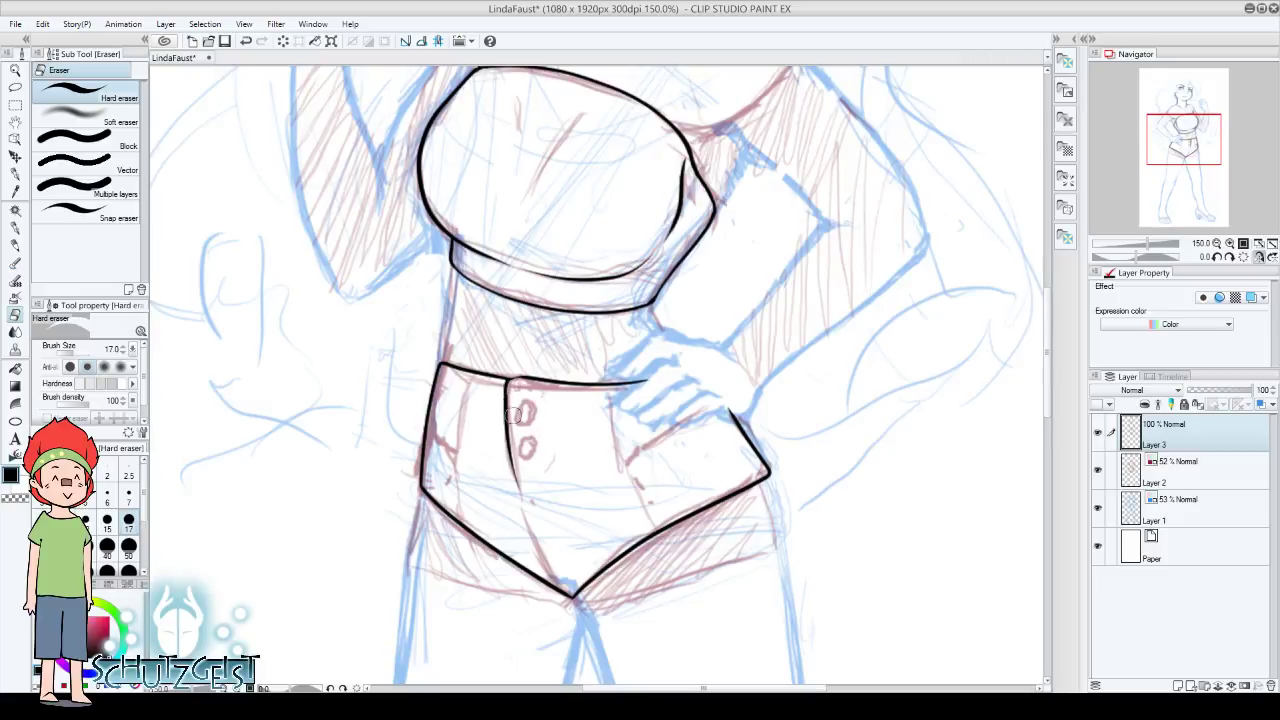
key("p")
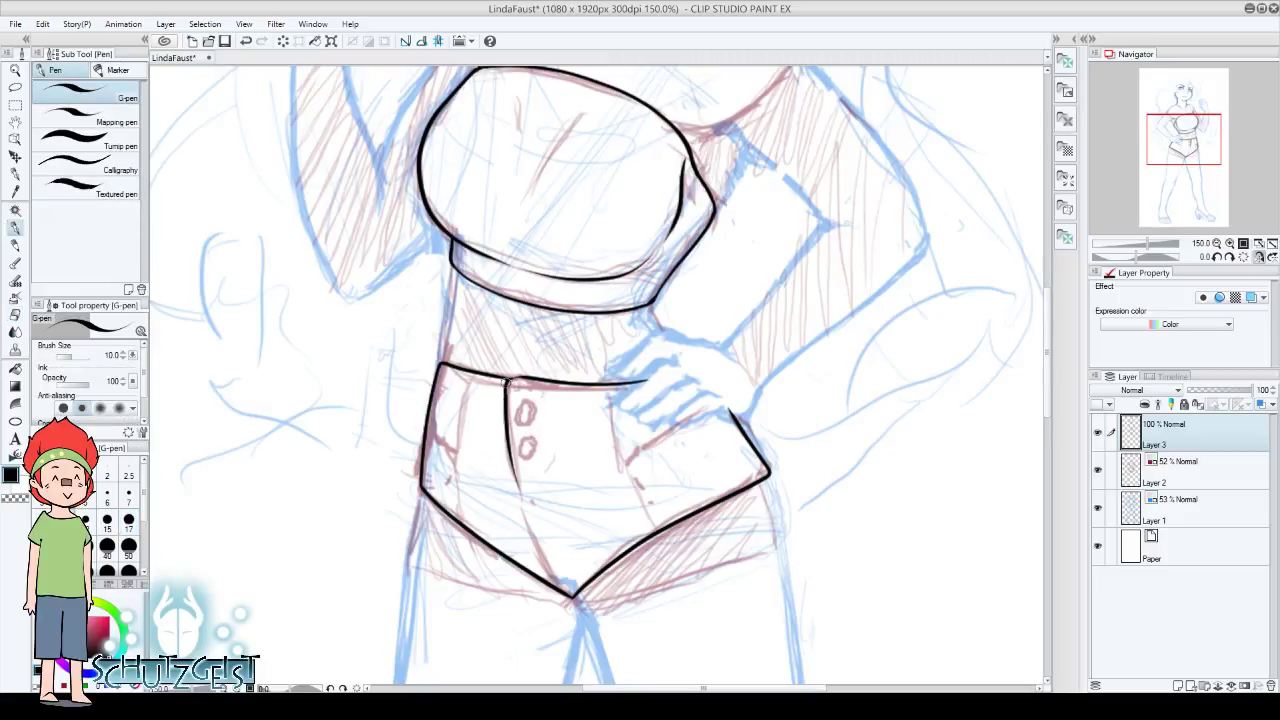
left_click_drag(506, 382, 522, 377)
mouse_move(522, 510)
left_mouse_down()
mouse_move(566, 590)
mouse_move(542, 536)
left_mouse_up()
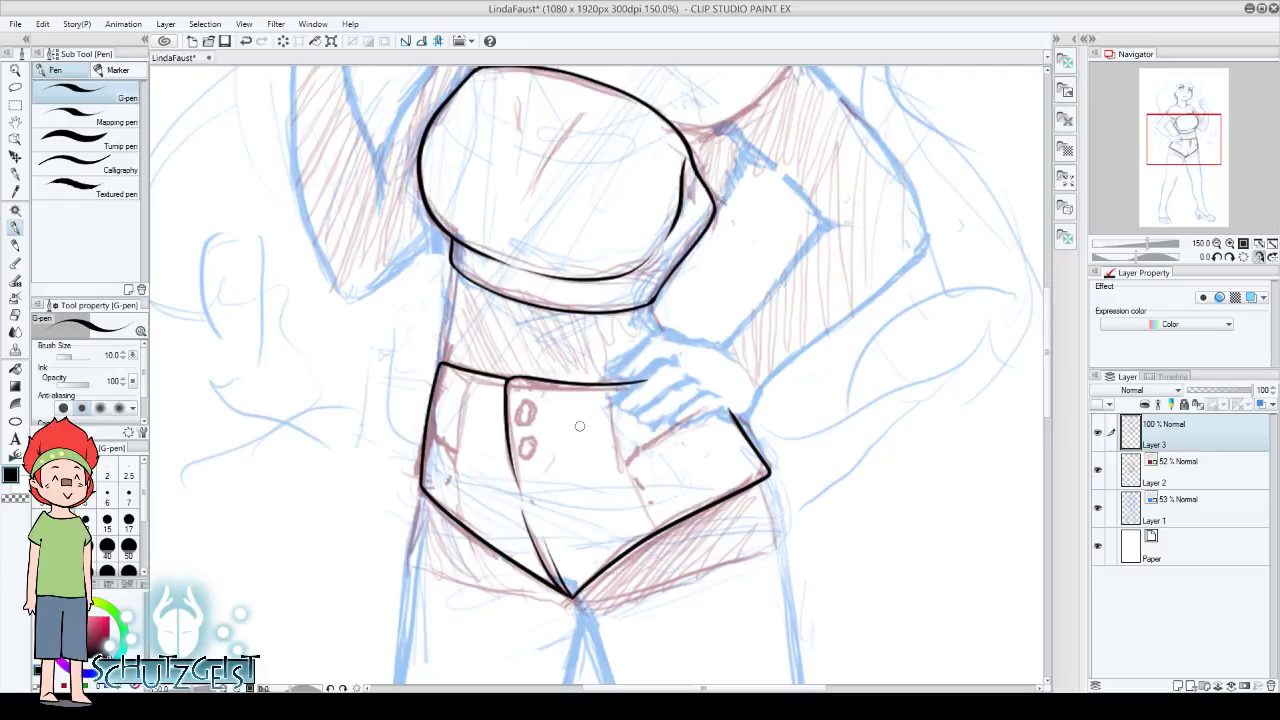
key("ctrl+z")
left_click_drag(574, 596, 543, 540)
Add the top button, left and right creases, pocket opening and a left fold line
left_click_drag(527, 404, 531, 447)
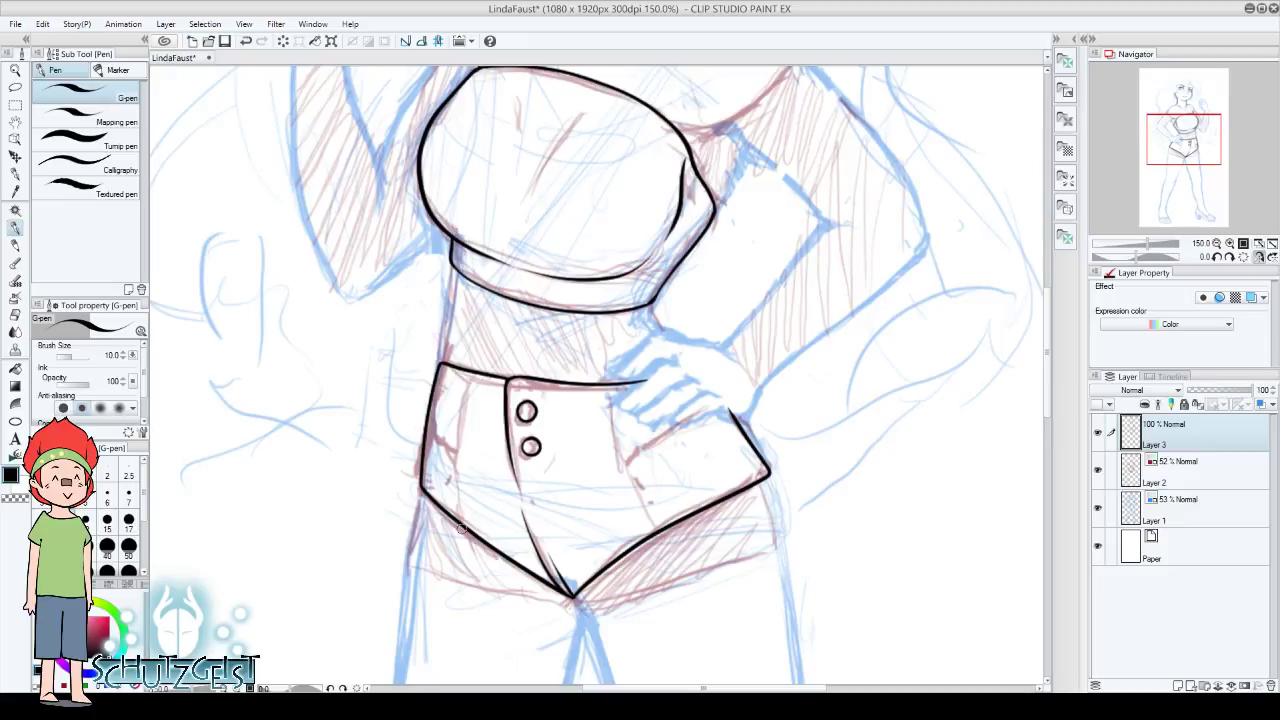
left_click_drag(461, 527, 453, 460)
left_click_drag(625, 462, 657, 523)
left_click_drag(623, 457, 607, 392)
left_click_drag(624, 458, 724, 405)
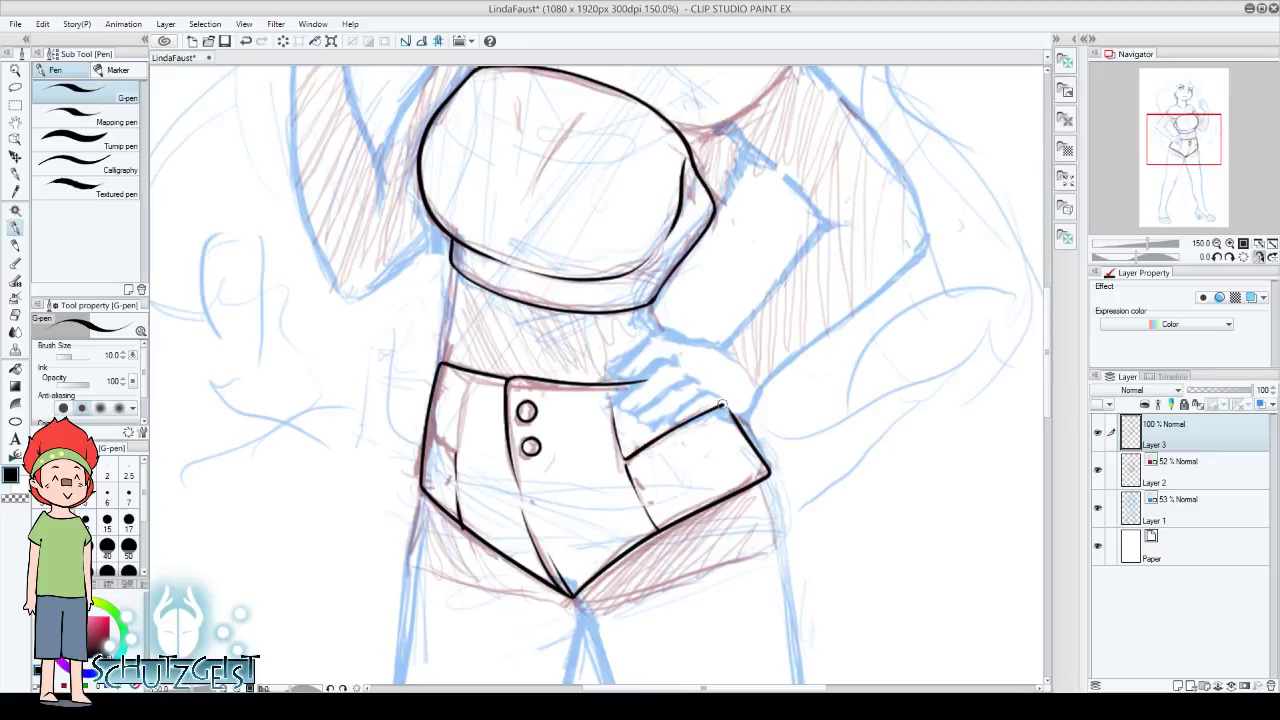
mouse_move(425, 426)
left_mouse_down()
mouse_move(457, 448)
mouse_move(466, 377)
left_mouse_up()
Hide the red and blue sketch layers to check the inks, then show them again
left_click(1097, 469)
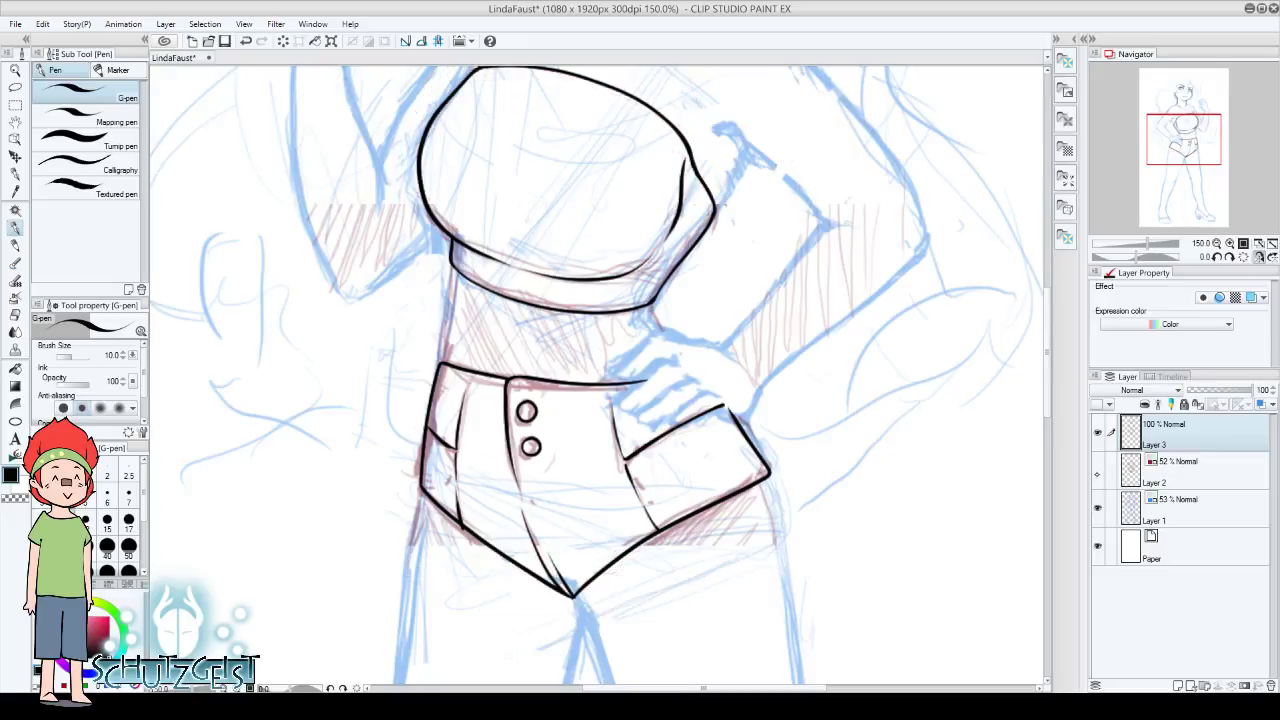
left_click(1097, 507)
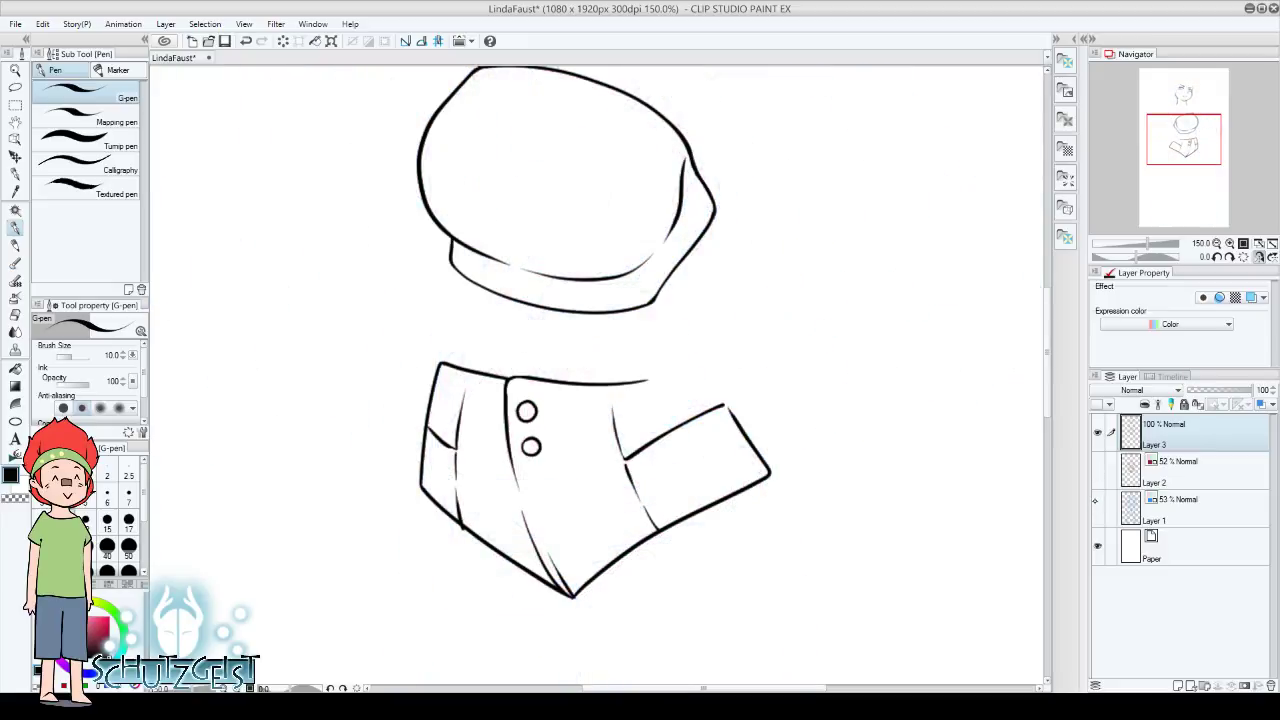
left_click(1097, 507)
left_click(1097, 469)
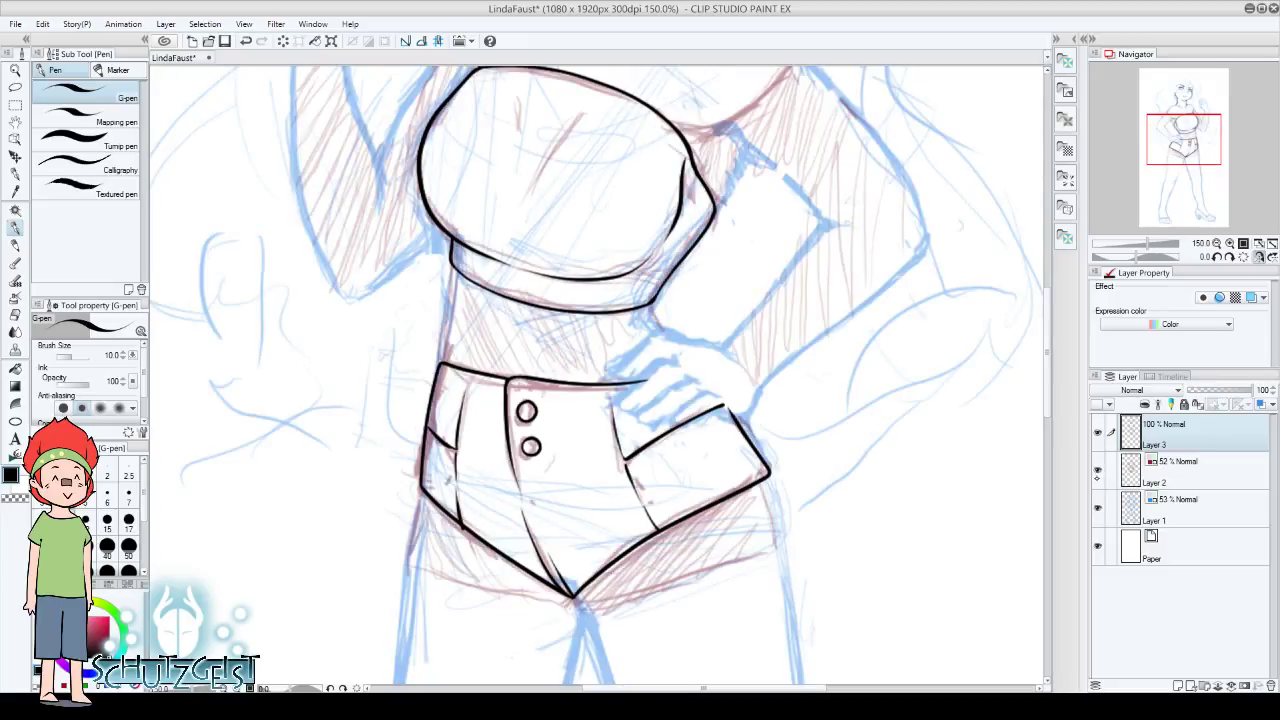
Switch to the eraser and move the view down to zoom in on the feet
key("e")
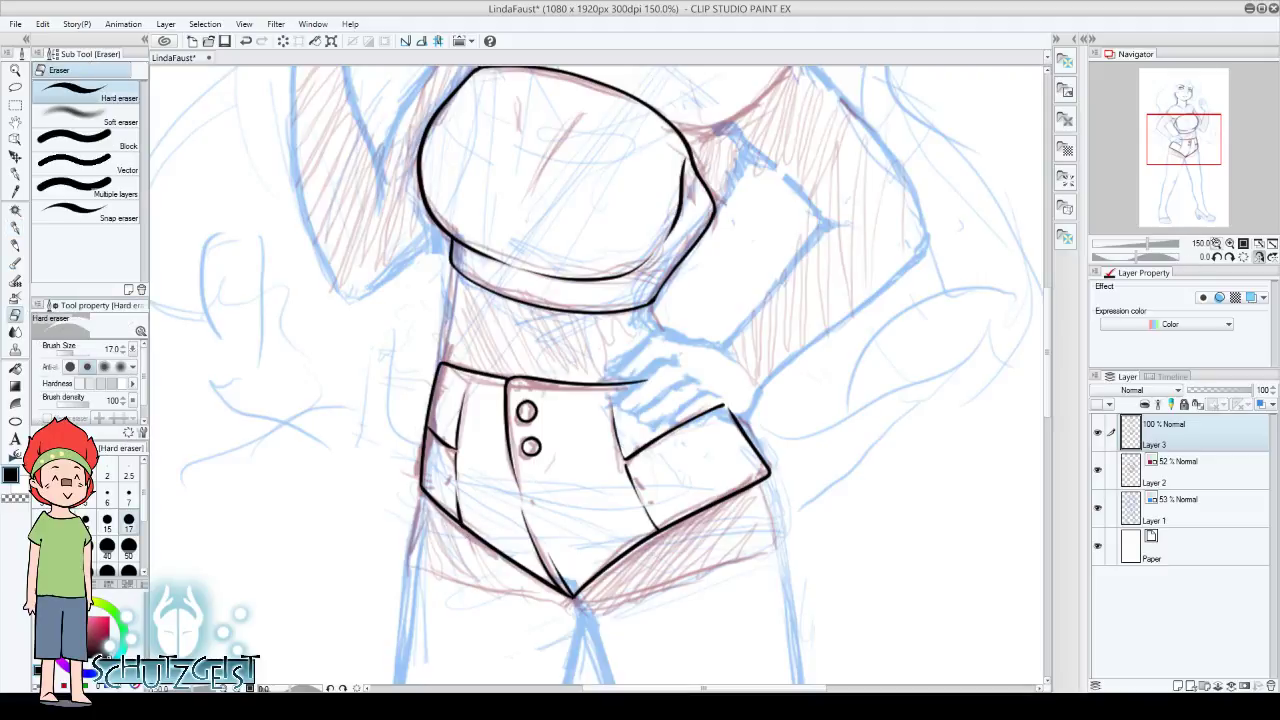
scroll(594, 380, "down", 3)
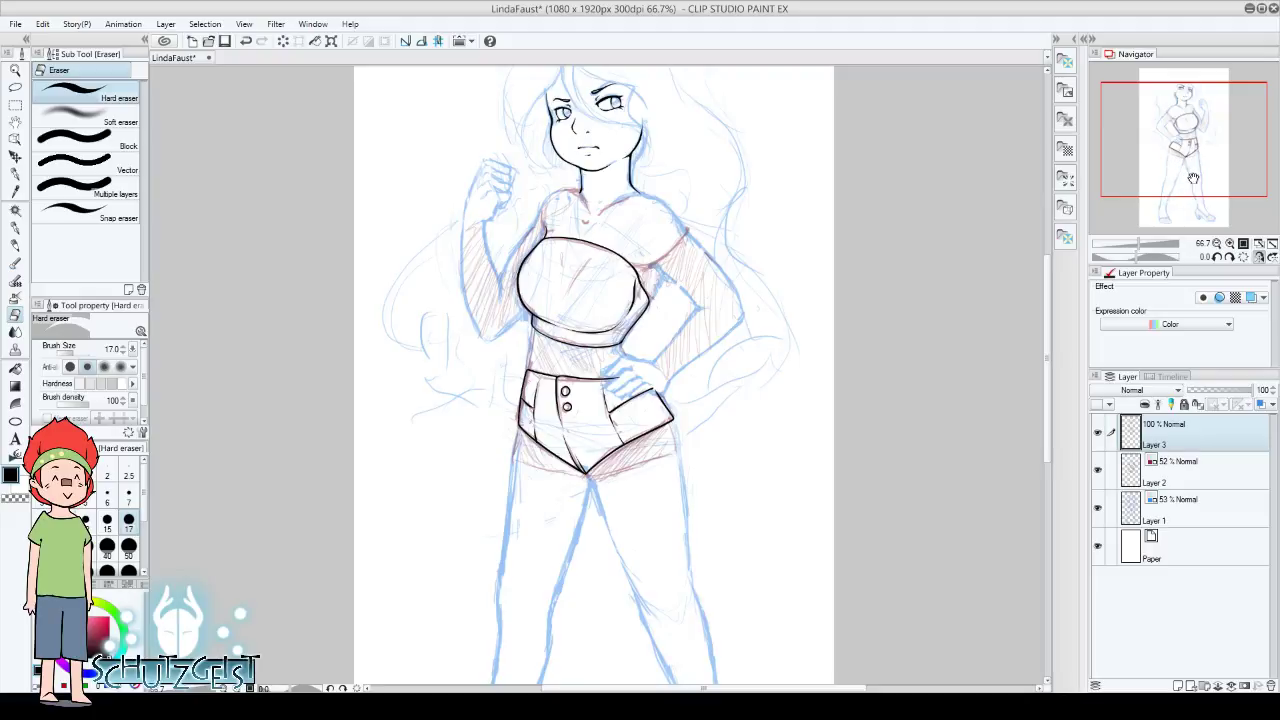
mouse_move(1214, 177)
left_mouse_down()
mouse_move(1220, 162)
mouse_move(1196, 220)
left_mouse_up()
scroll(1196, 220, "up", 2)
scroll(1196, 220, "up", 1)
scroll(1196, 220, "up", 1)
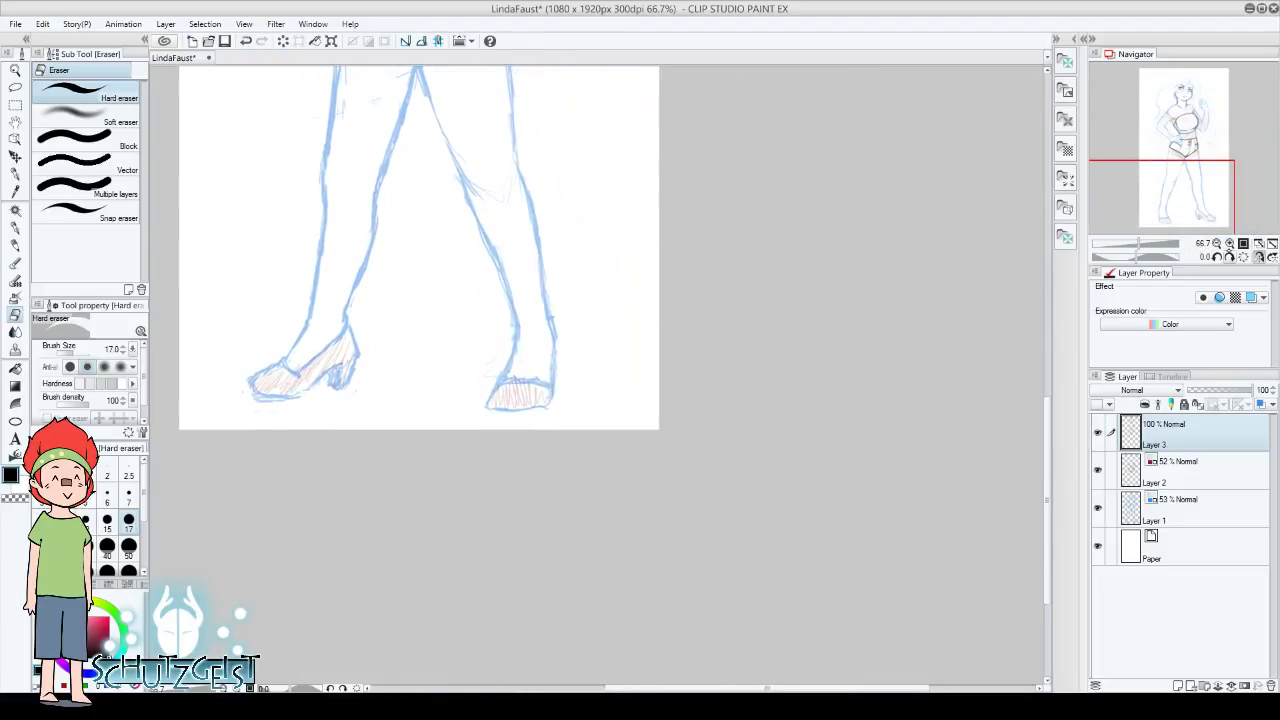
Ink the shoe's rounded toe shape, thicken its left side, and erase stray ink
left_click(15, 227)
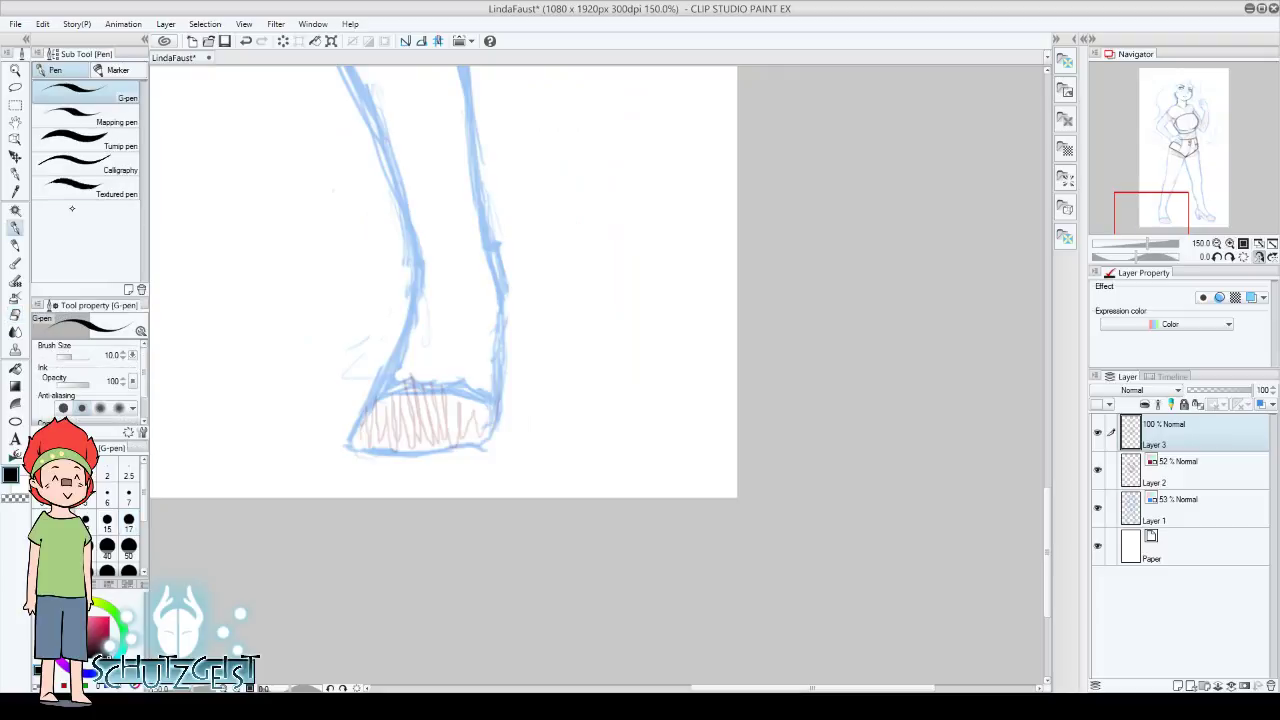
mouse_move(348, 444)
left_mouse_down()
mouse_move(375, 395)
mouse_move(465, 388)
mouse_move(490, 412)
left_mouse_up()
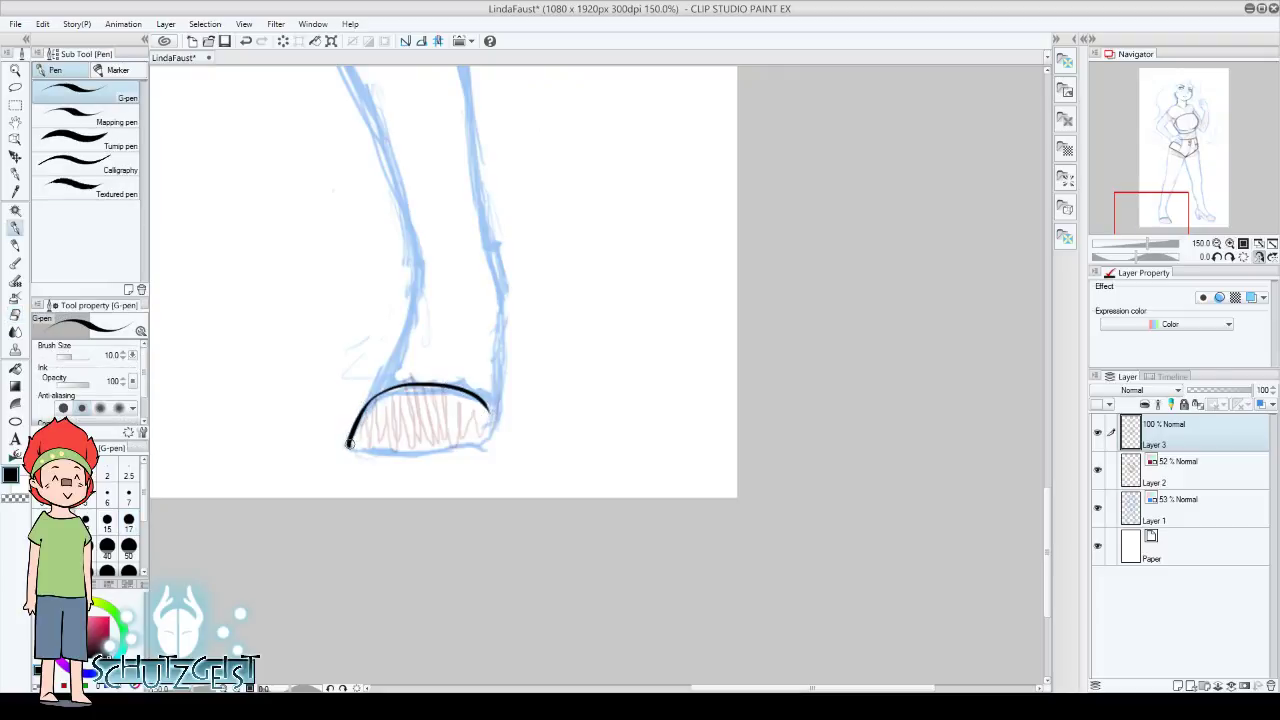
mouse_move(349, 444)
left_mouse_down()
mouse_move(440, 456)
mouse_move(490, 416)
mouse_move(497, 428)
mouse_move(498, 402)
mouse_move(565, 451)
left_mouse_up()
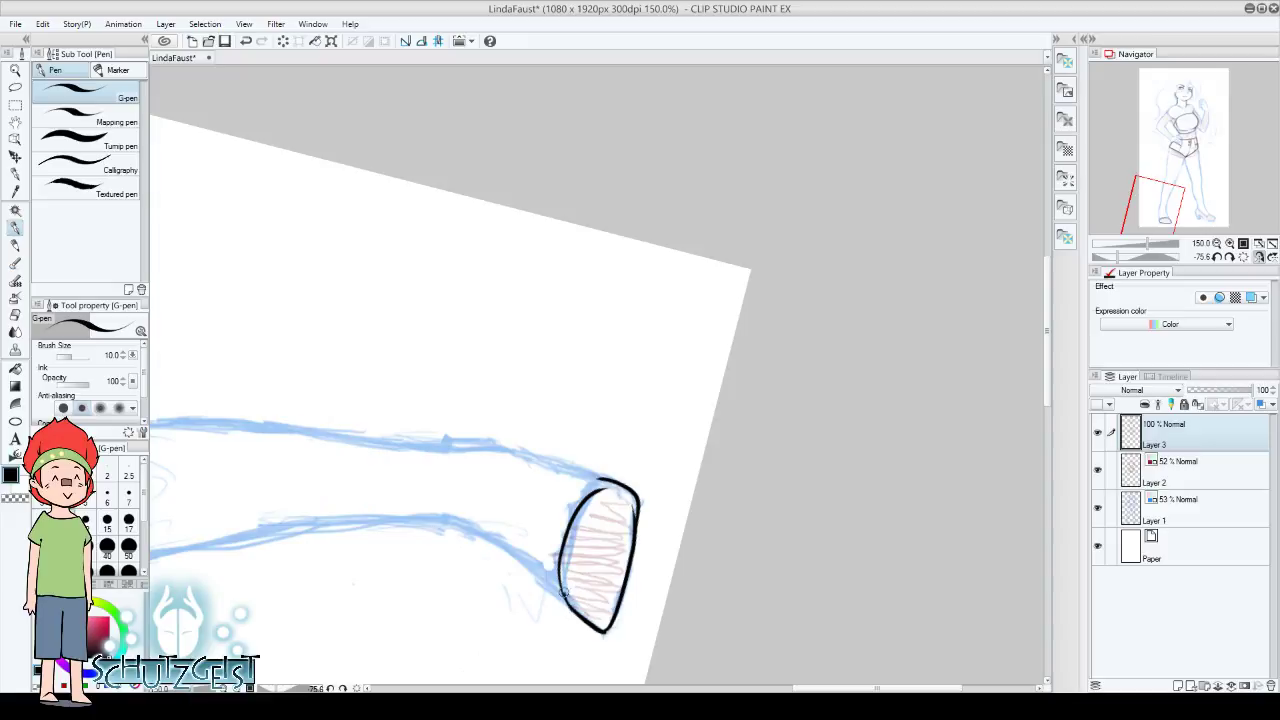
left_click_drag(574, 614, 603, 476)
key("e")
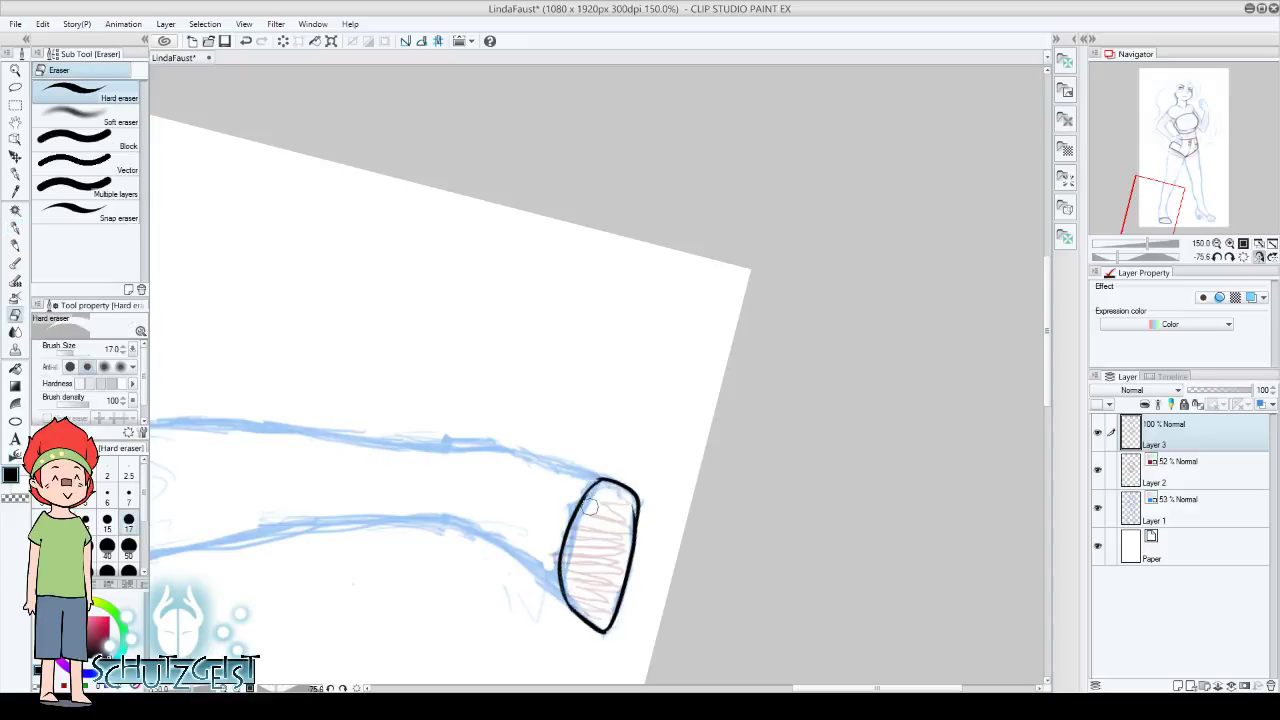
left_click_drag(626, 504, 611, 491)
key("p")
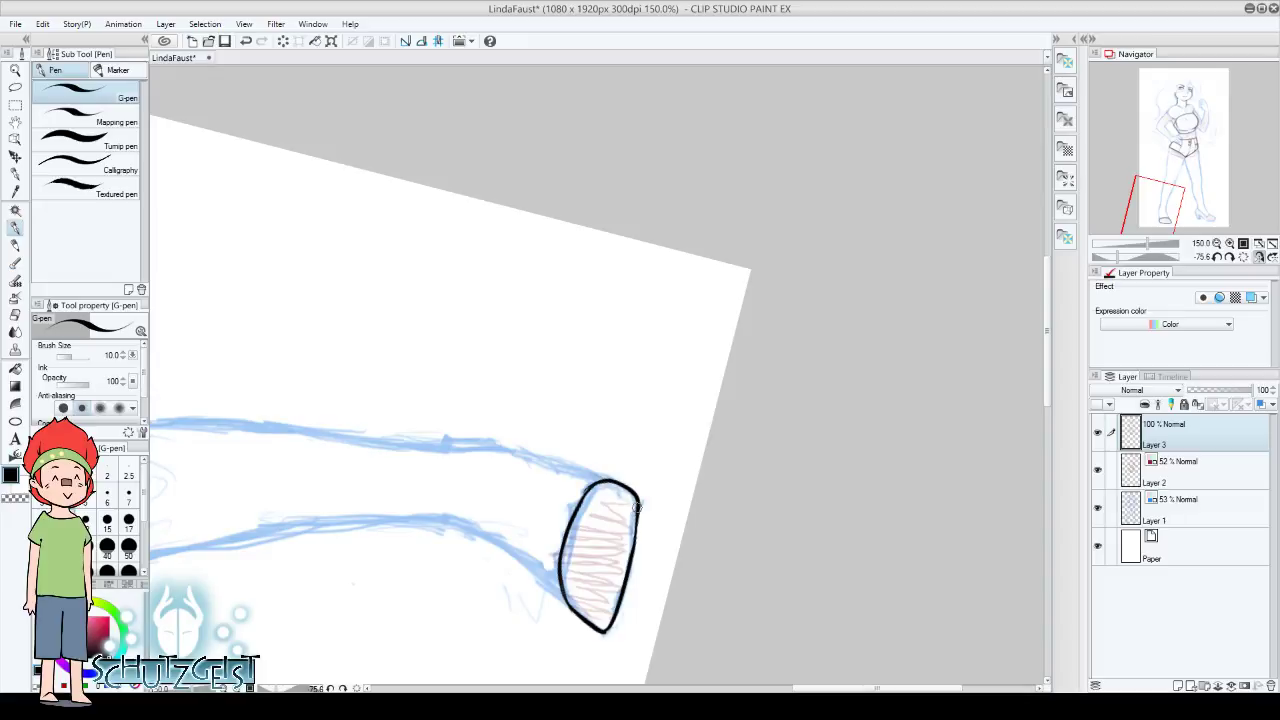
key("e")
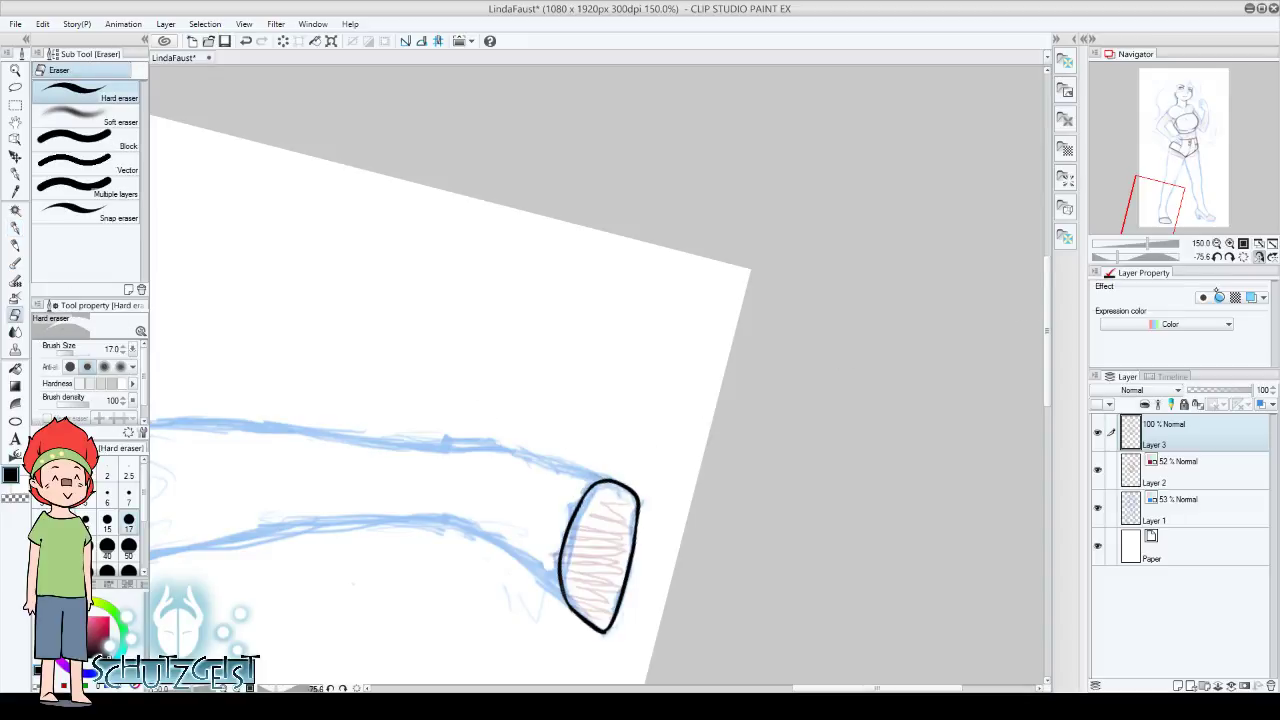
Tidy the outline's left end and draw pointed spikes at both top corners
left_click(1244, 257)
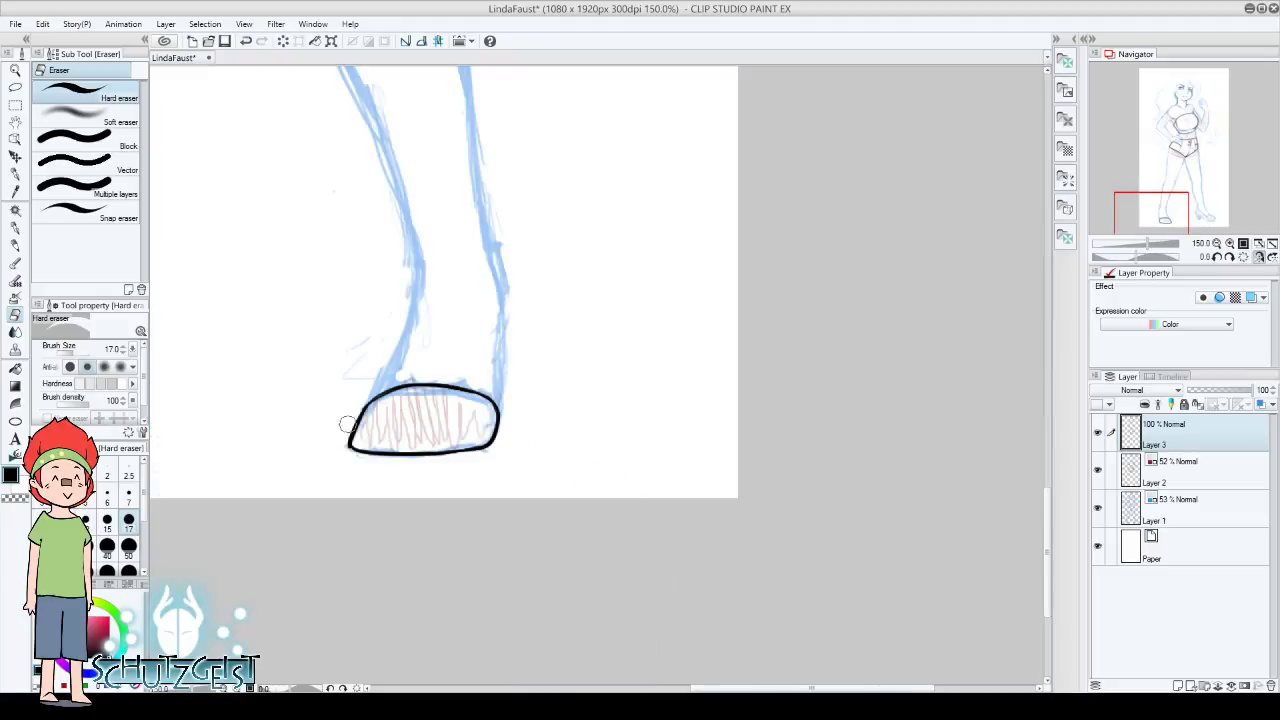
left_click_drag(349, 423, 358, 424)
left_click(15, 228)
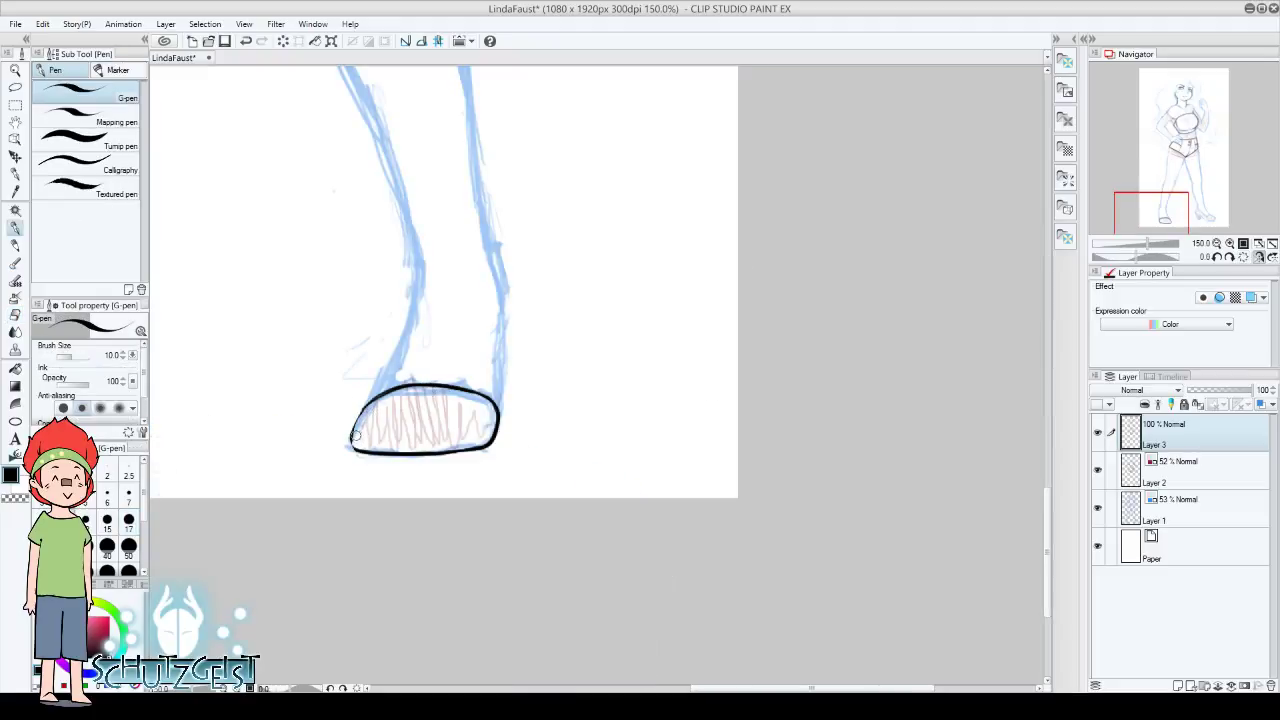
left_click_drag(354, 436, 351, 442)
mouse_move(1160, 216)
left_mouse_down()
mouse_move(1191, 218)
mouse_move(1100, 209)
left_mouse_up()
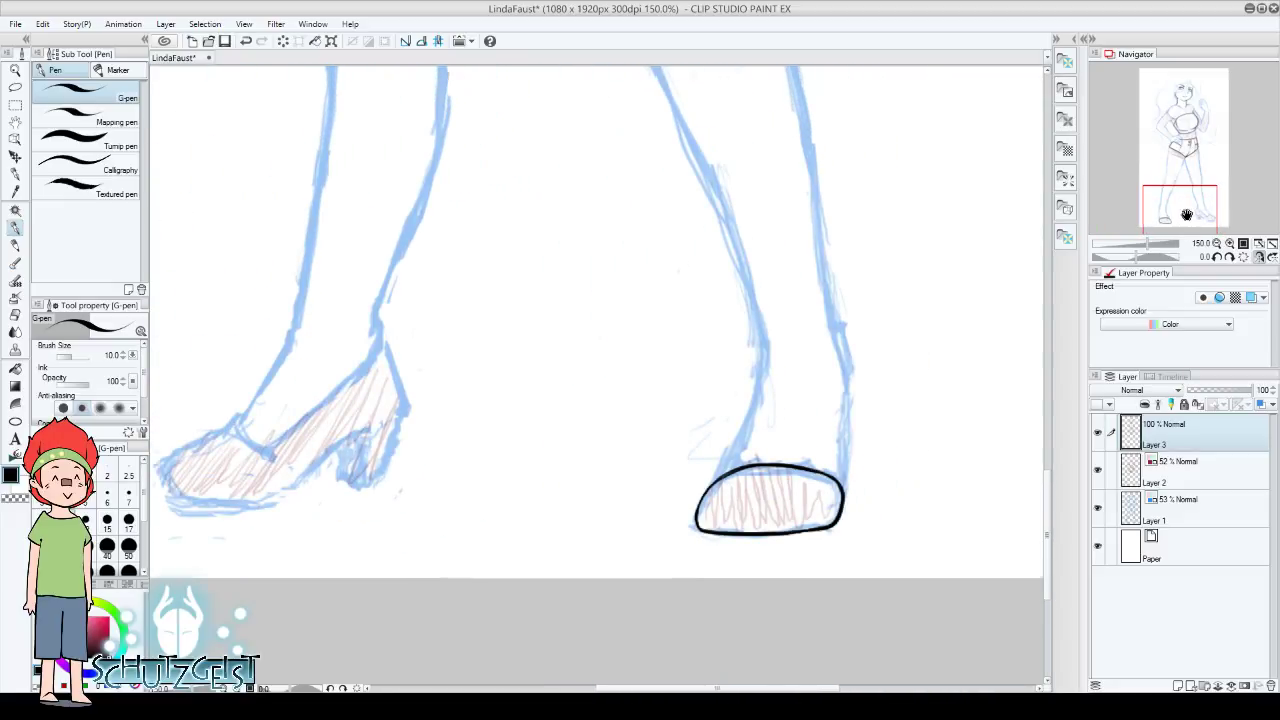
mouse_move(732, 457)
left_mouse_down()
mouse_move(714, 440)
mouse_move(700, 466)
left_mouse_up()
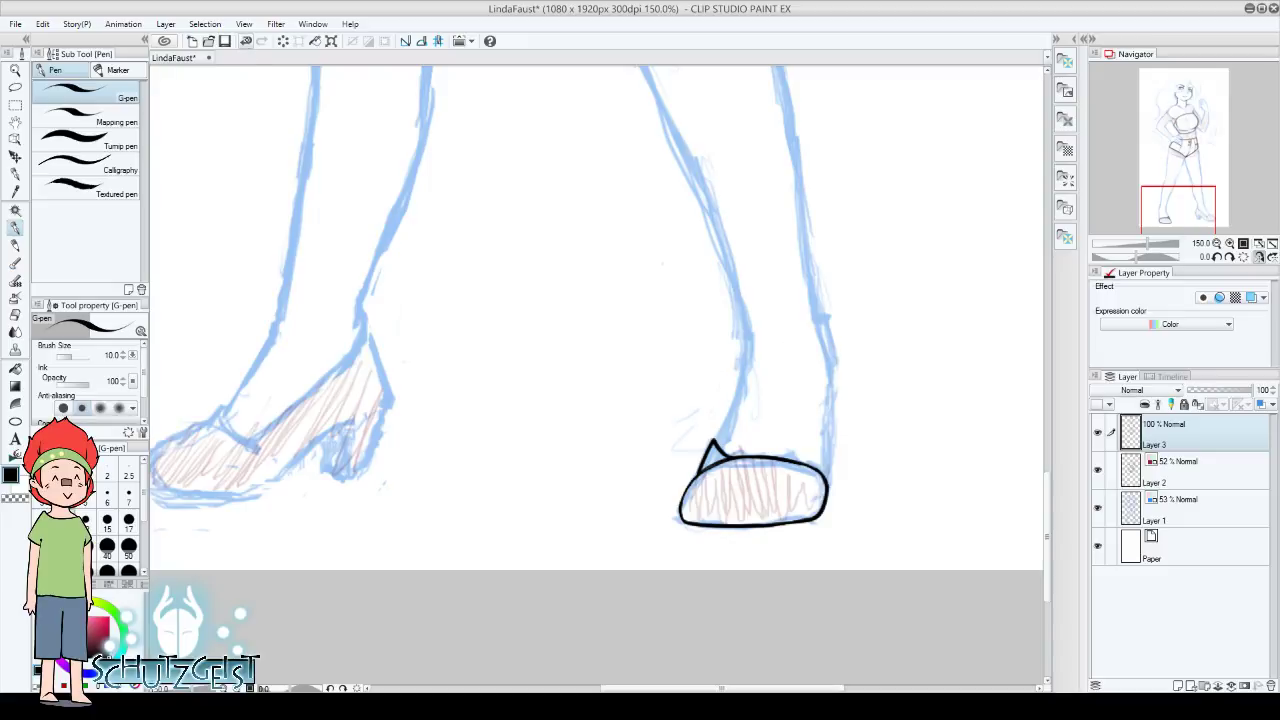
left_click(245, 40)
left_click_drag(687, 487, 723, 428)
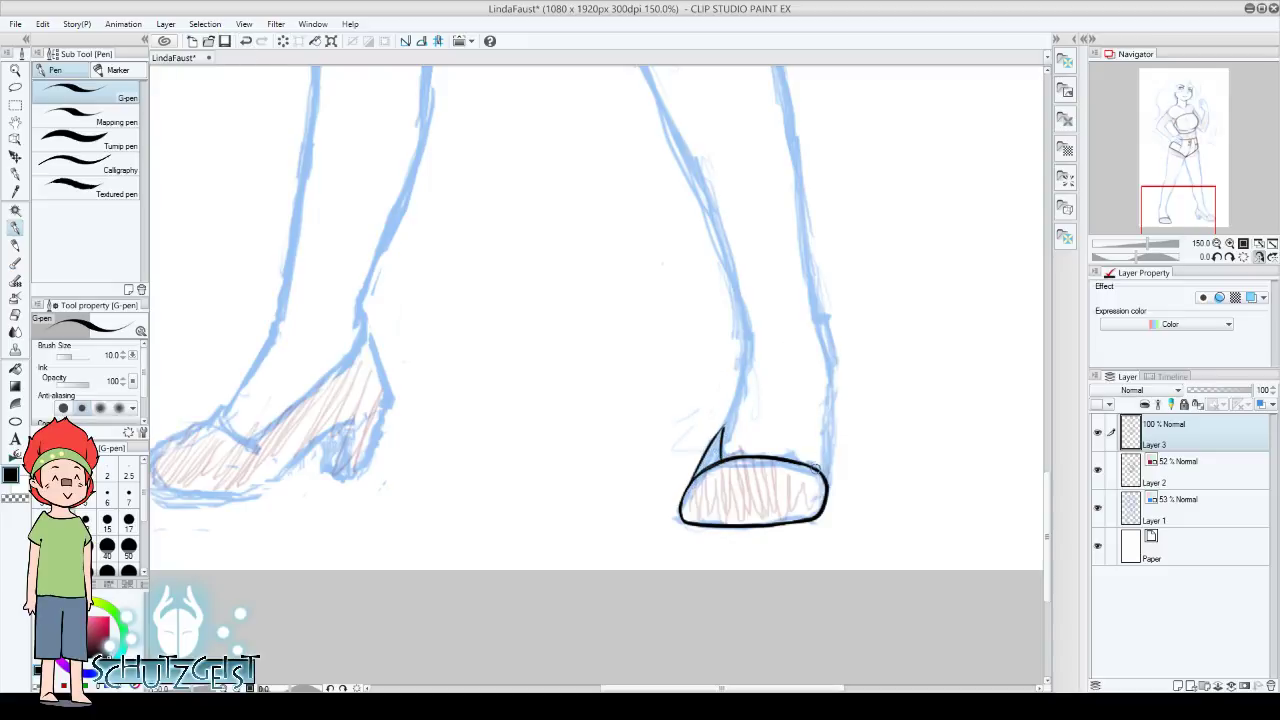
mouse_move(818, 468)
left_mouse_down()
mouse_move(830, 428)
mouse_move(826, 486)
left_mouse_up()
key("e")
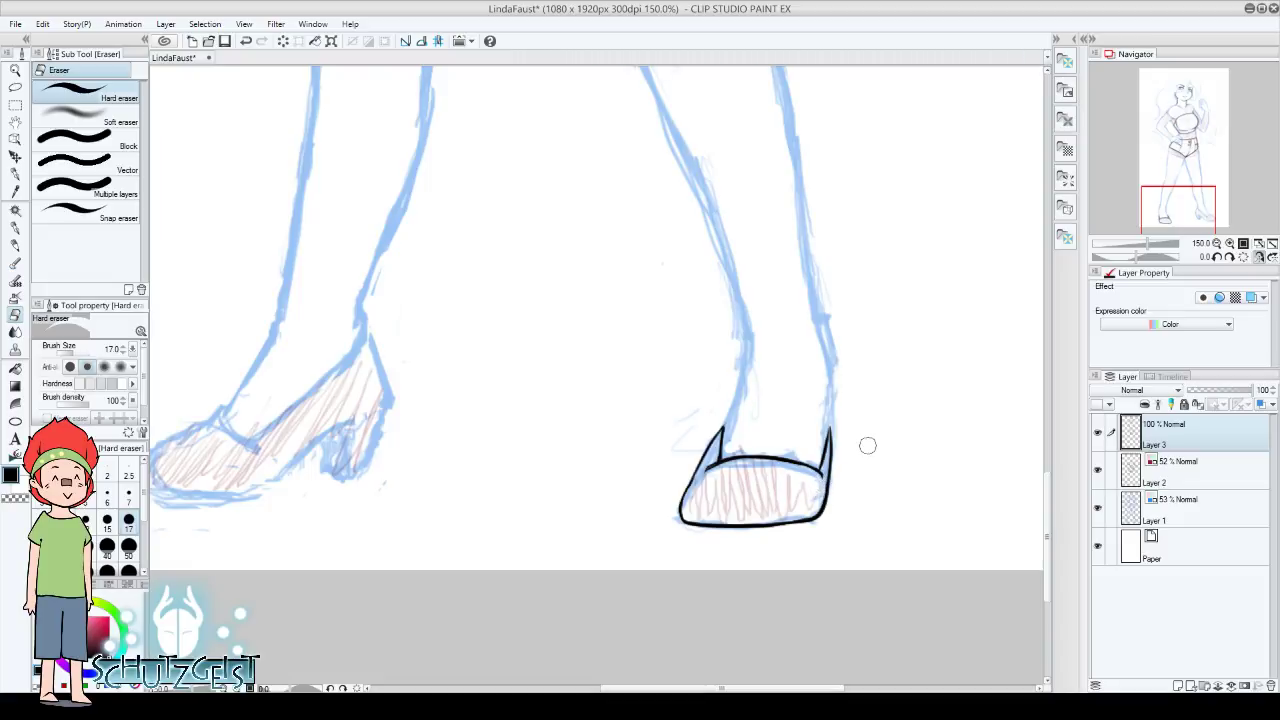
Erase the right shoe's spikes and black outline with the eraser enlarged to size 50
left_click(1217, 244)
left_click(1217, 244)
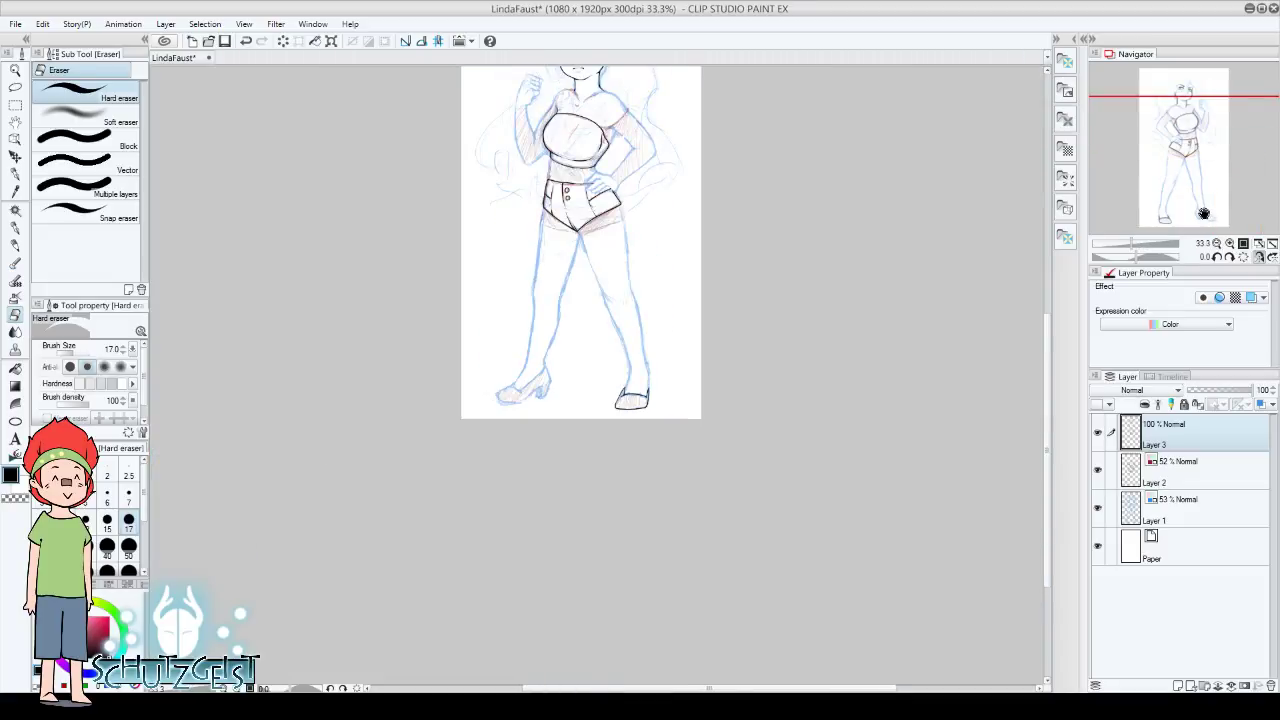
left_click(1229, 243)
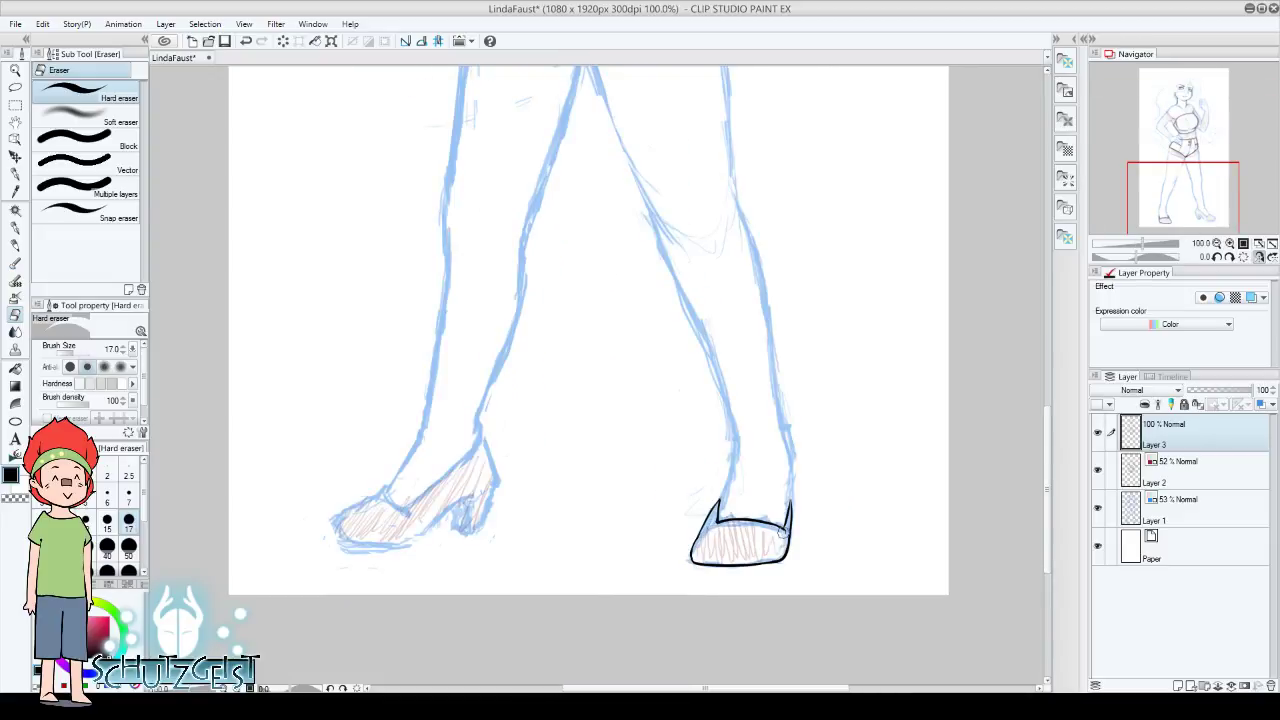
left_click_drag(720, 498, 712, 515)
left_click_drag(716, 520, 791, 530)
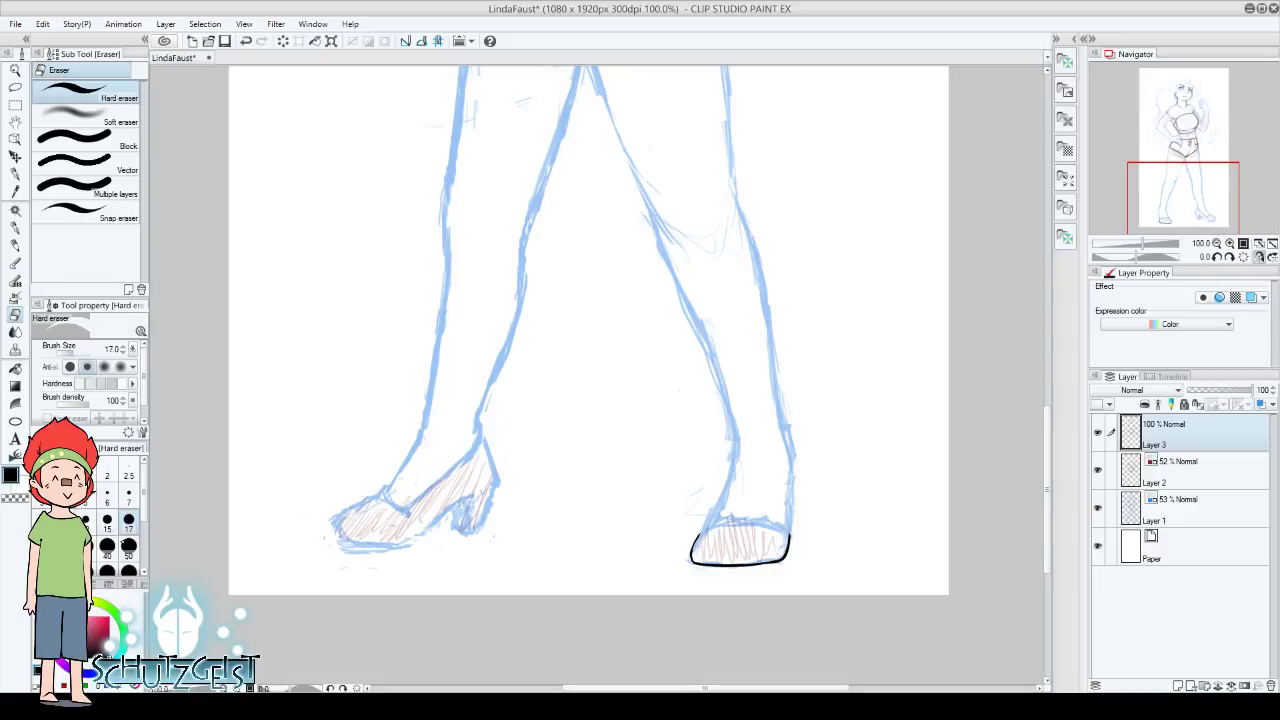
left_click(128, 545)
left_click_drag(705, 522, 786, 542)
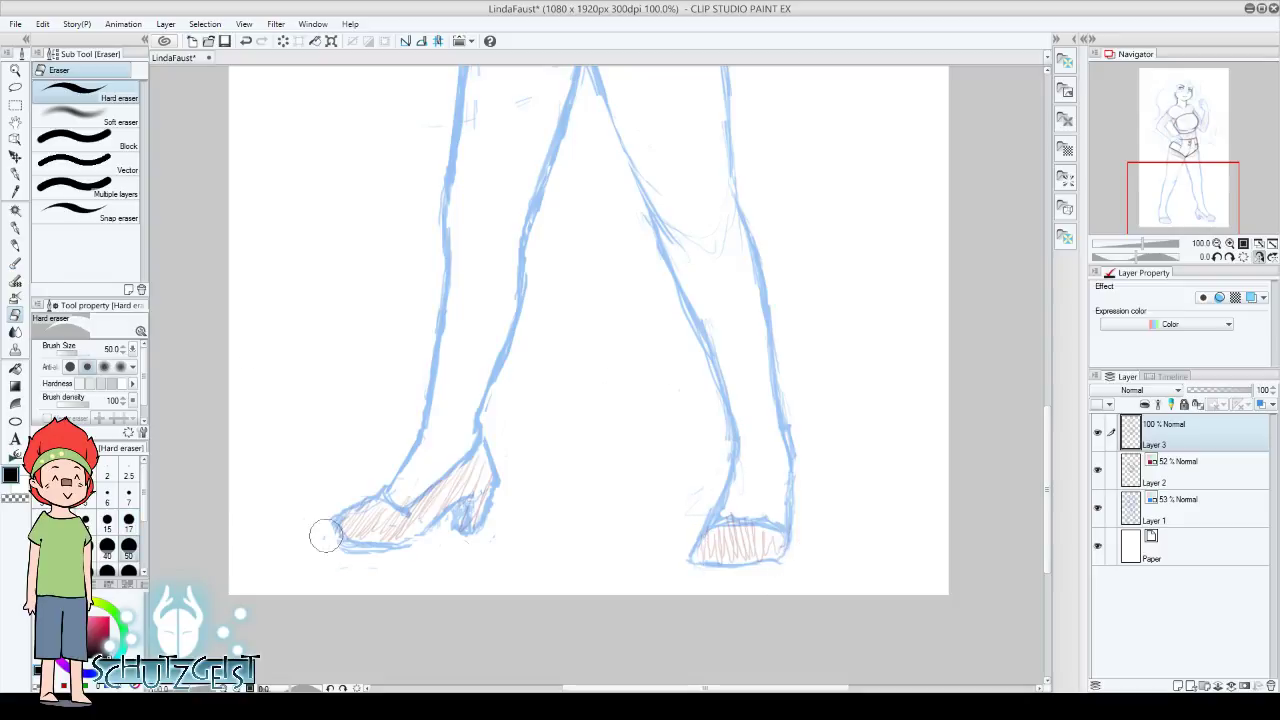
key("p")
Ink the left high heel's instep, sole and heel front edge
left_click(1230, 243)
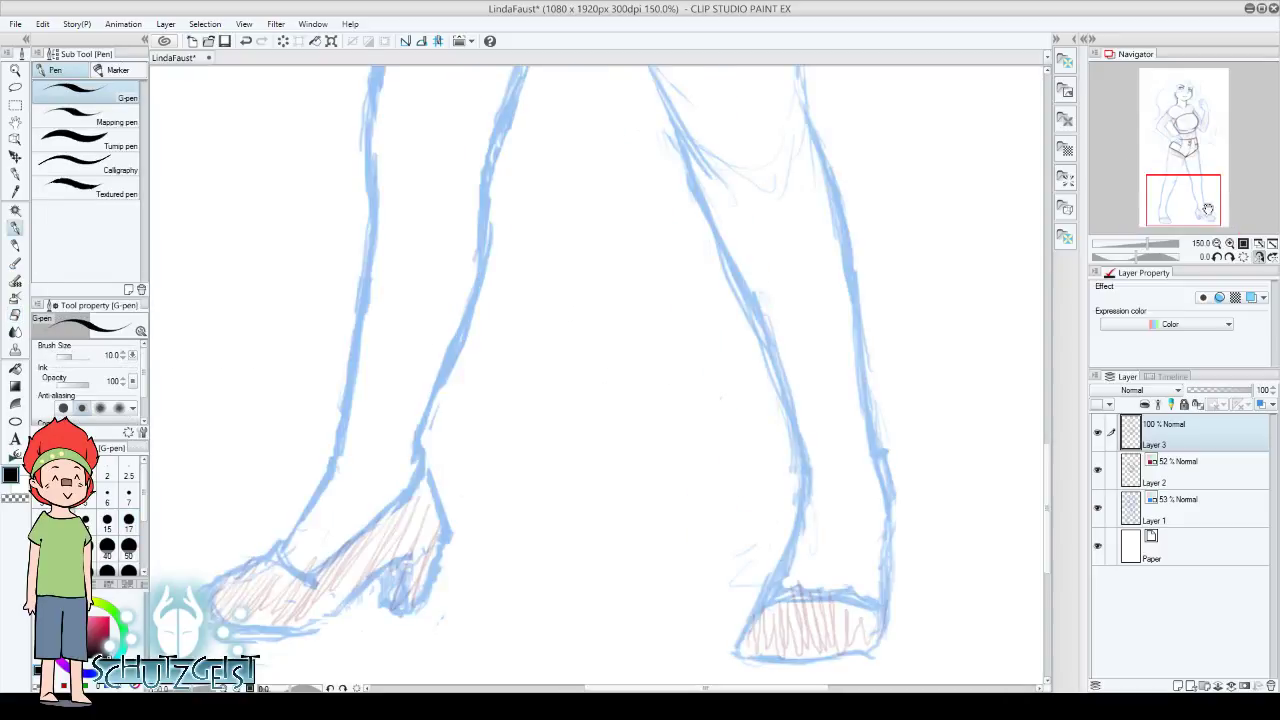
left_click_drag(1208, 209, 1215, 212)
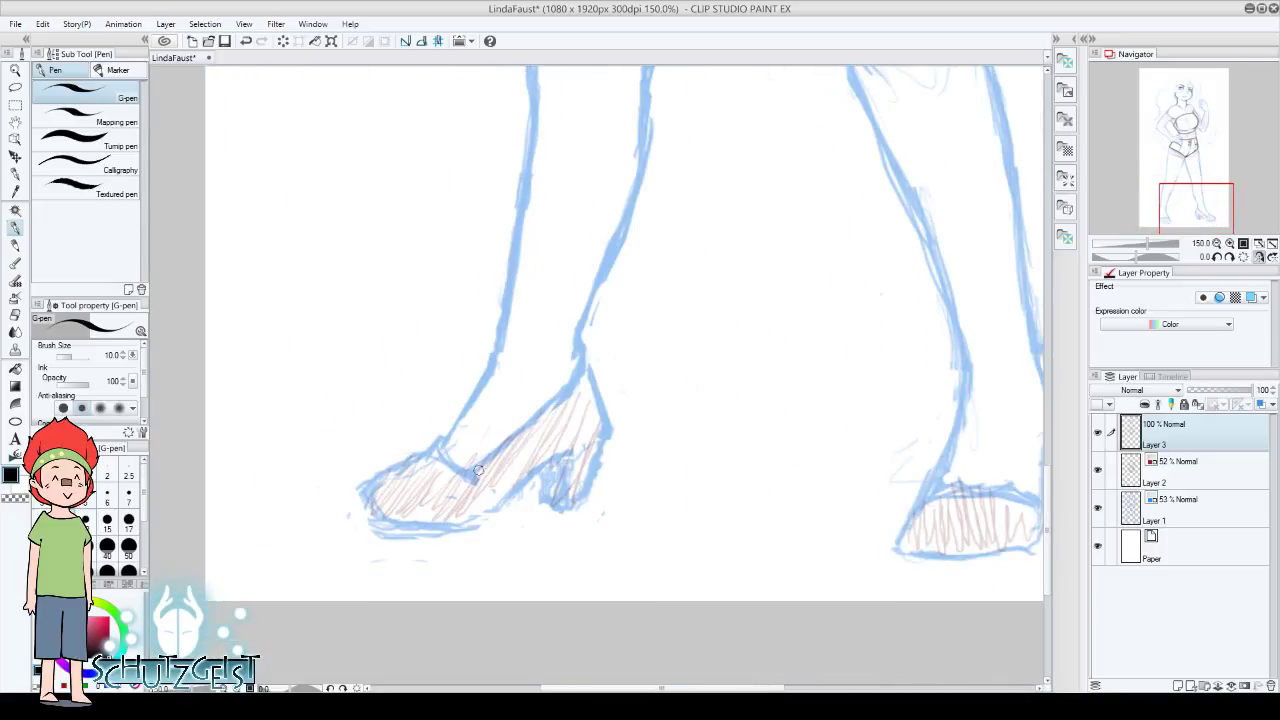
left_click_drag(470, 474, 583, 368)
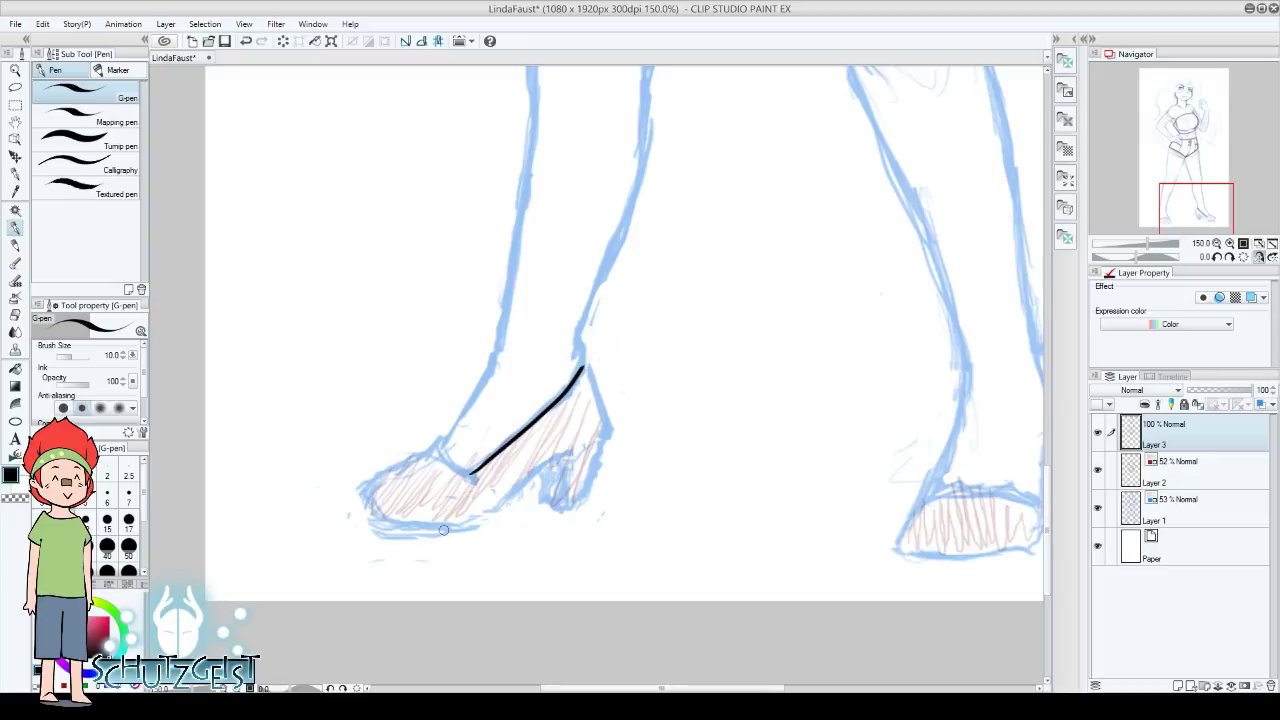
mouse_move(392, 524)
left_mouse_down()
mouse_move(446, 524)
mouse_move(574, 453)
mouse_move(567, 511)
mouse_move(585, 502)
mouse_move(606, 400)
mouse_move(588, 366)
left_mouse_up()
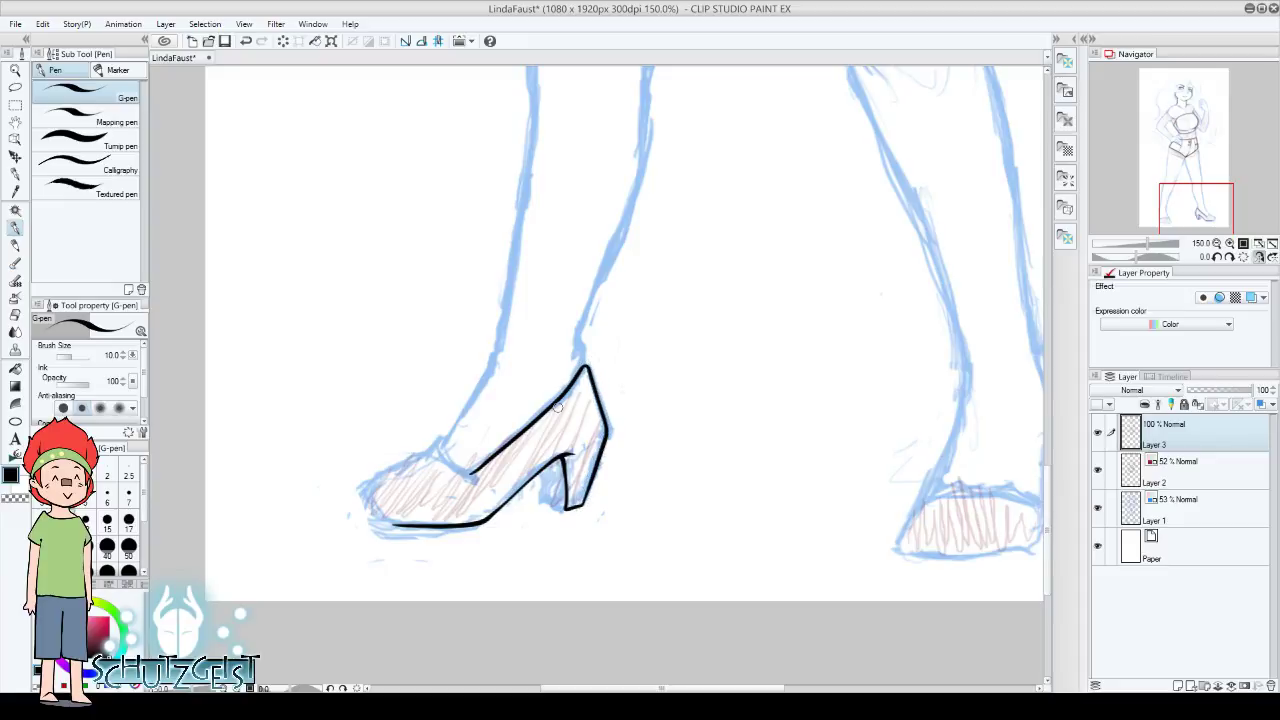
mouse_move(543, 500)
left_mouse_down()
mouse_move(566, 510)
mouse_move(546, 468)
left_mouse_up()
key("ctrl+z")
left_click_drag(548, 500, 546, 466)
key("e")
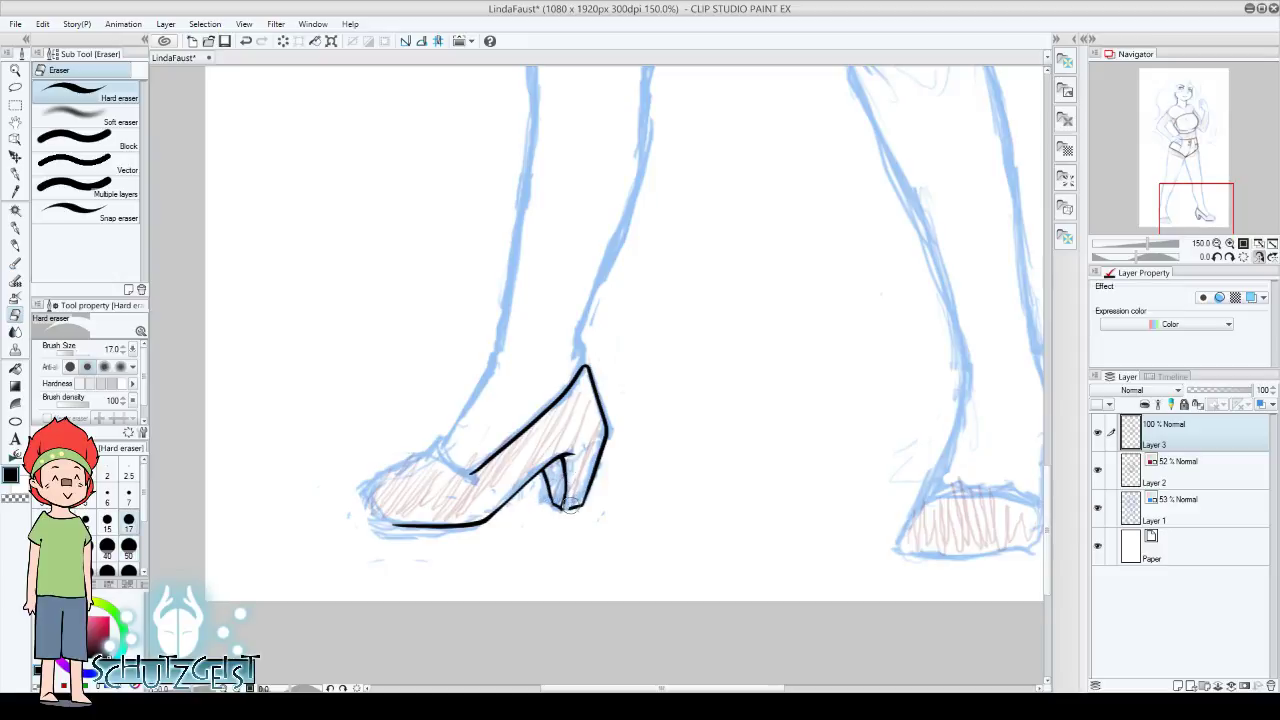
key("p")
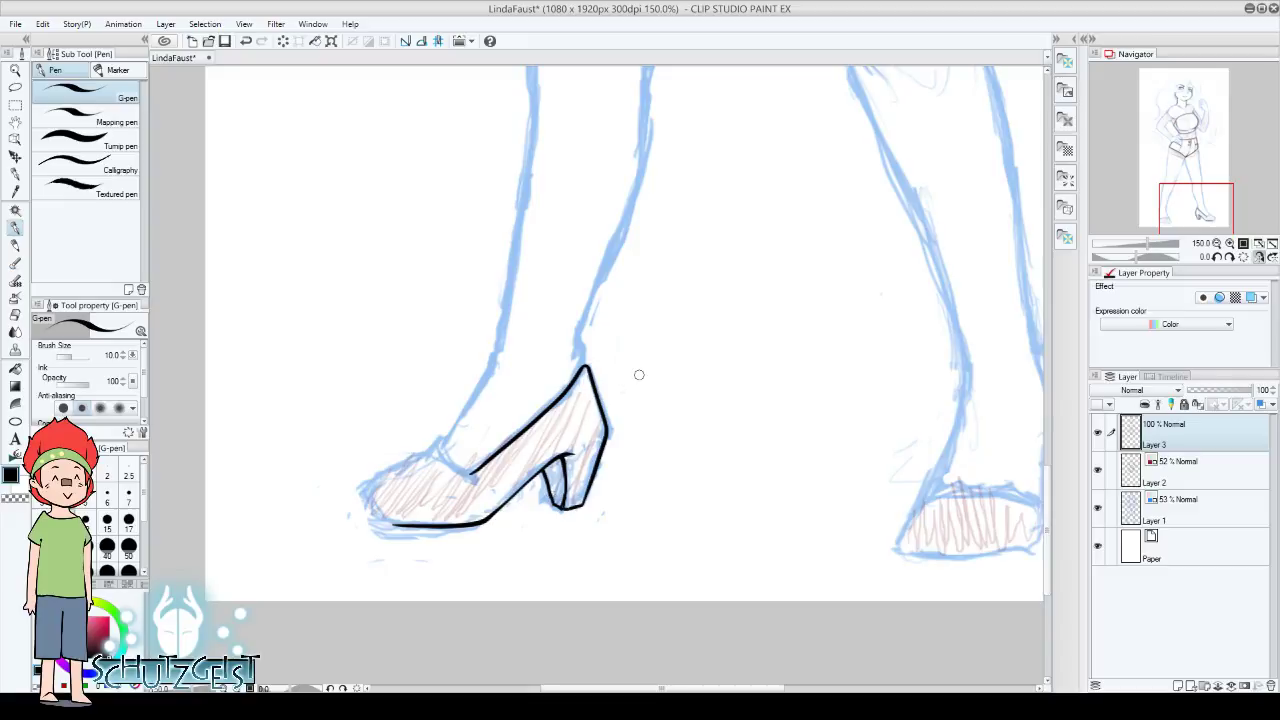
scroll(1169, 231, "down", 6)
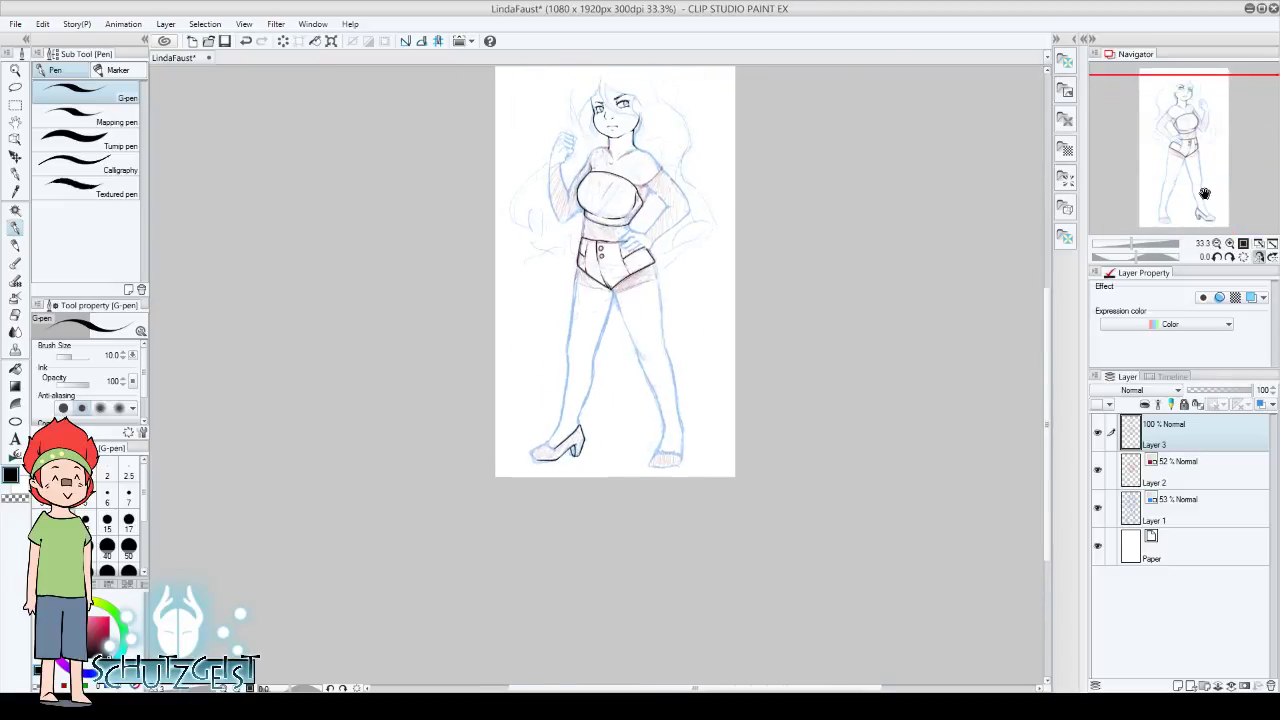
Toggle both sketch layers off and on to check the inks, then center on the high heel
left_click(1097, 470)
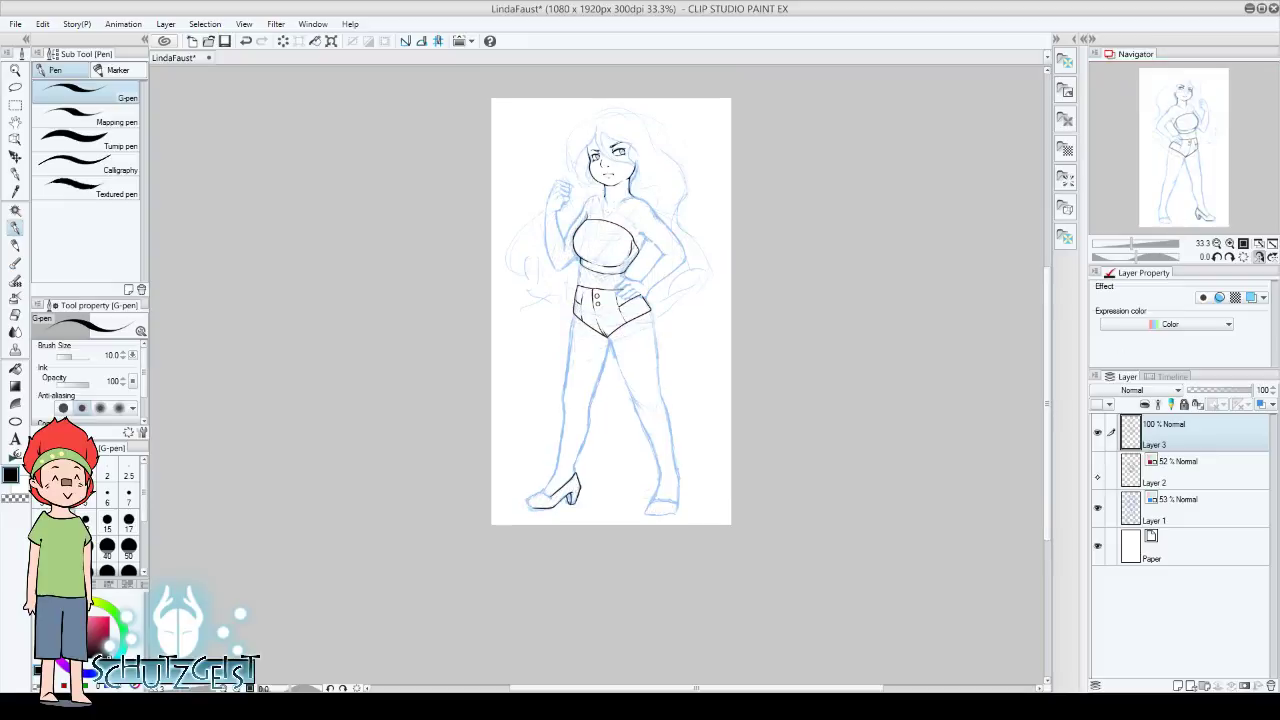
left_click(1097, 508)
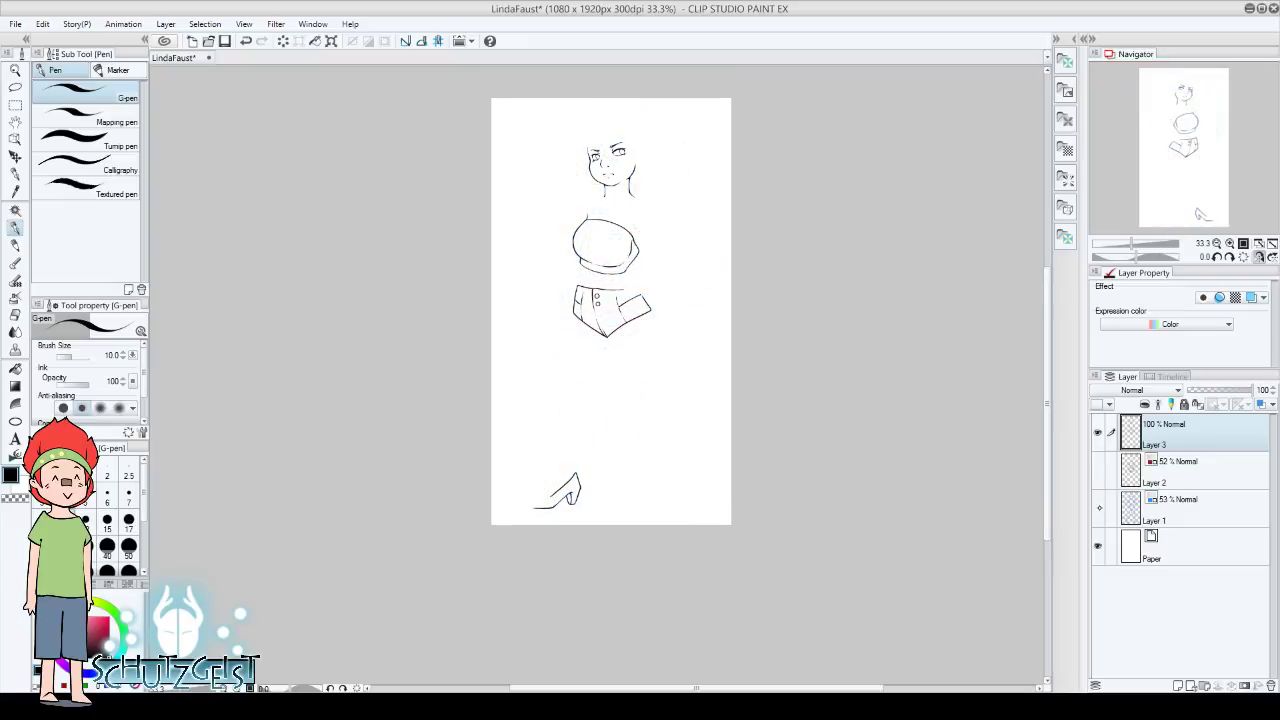
left_click(1097, 508)
left_click(1097, 470)
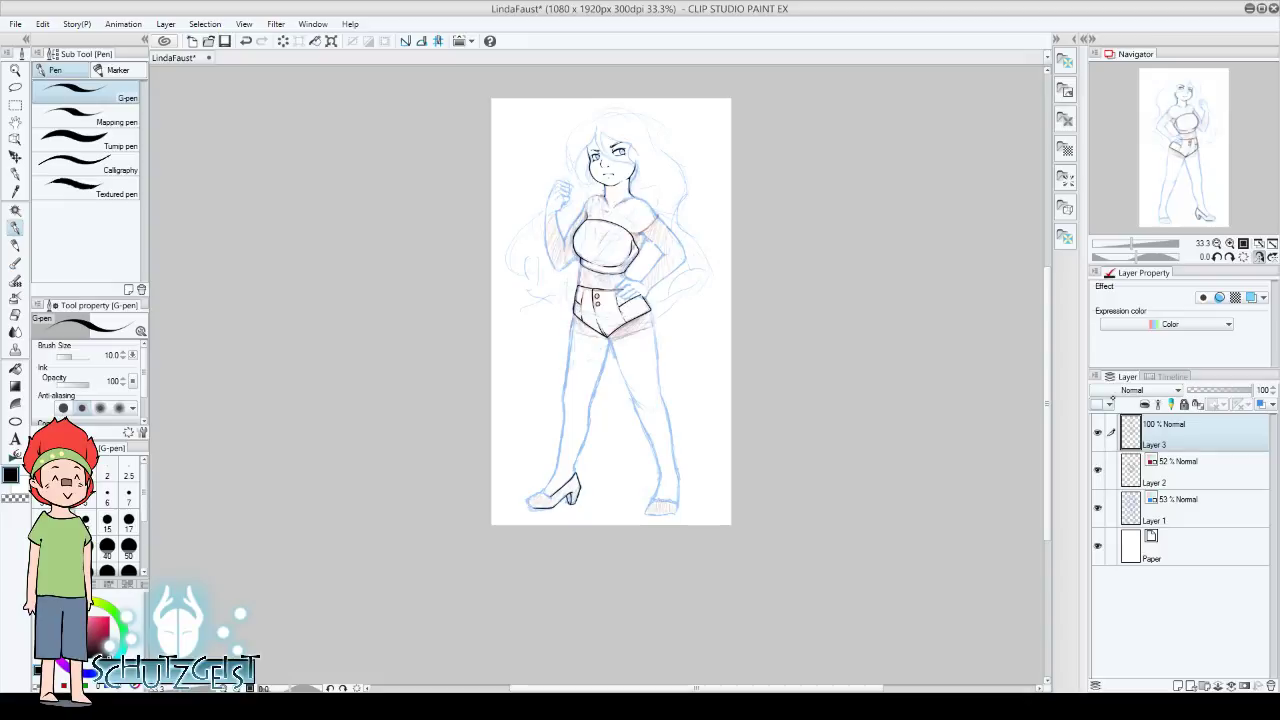
left_click(1205, 193)
scroll(1205, 193, "up", 5)
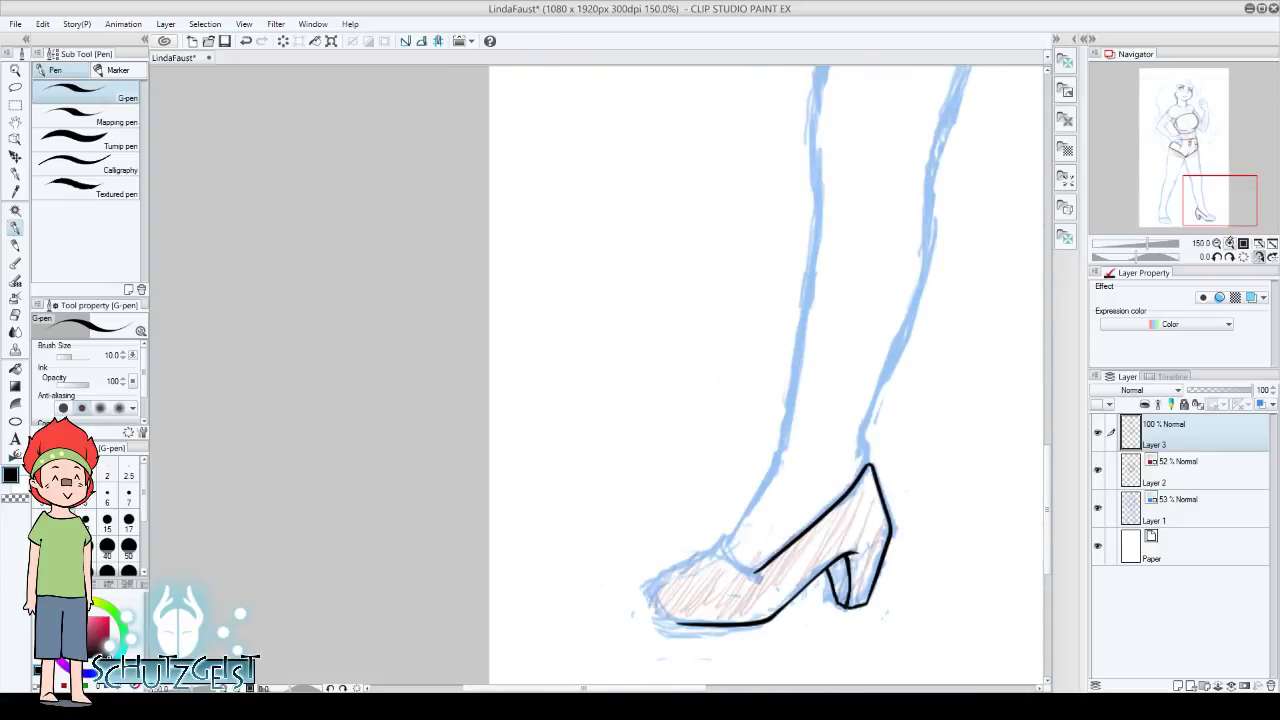
left_click_drag(1206, 204, 1202, 206)
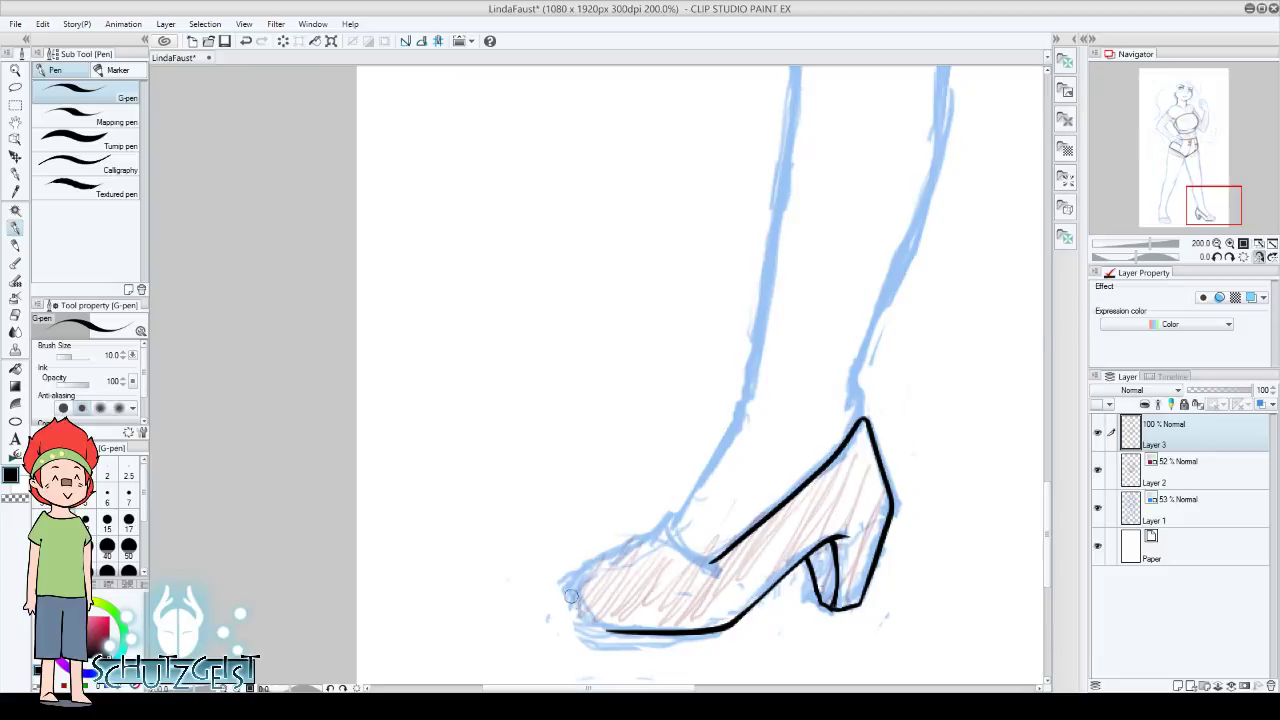
Ink the shoe's toe line down to the sole, redrawing it until clean
left_click_drag(569, 592, 606, 632)
key("ctrl+z")
left_click_drag(565, 597, 615, 632)
left_click(246, 40)
left_click_drag(565, 589, 618, 632)
left_click(593, 604, "alt")
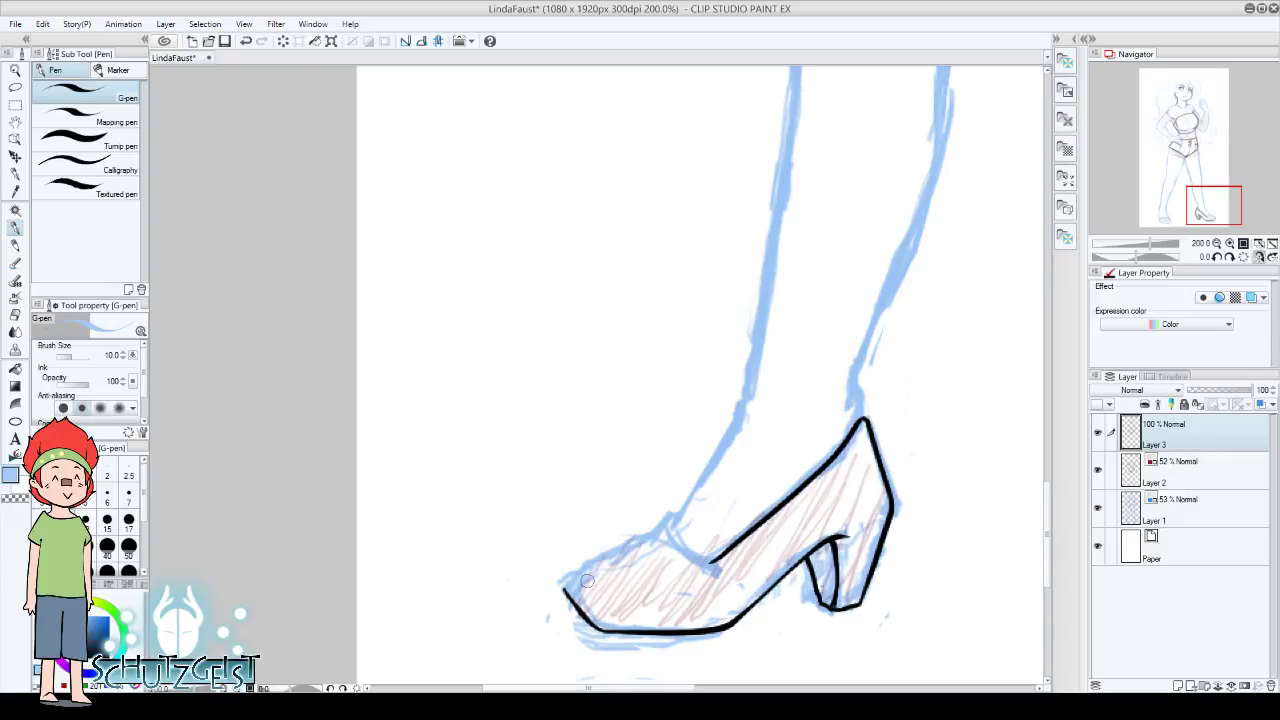
left_click_drag(1138, 257, 1164, 262)
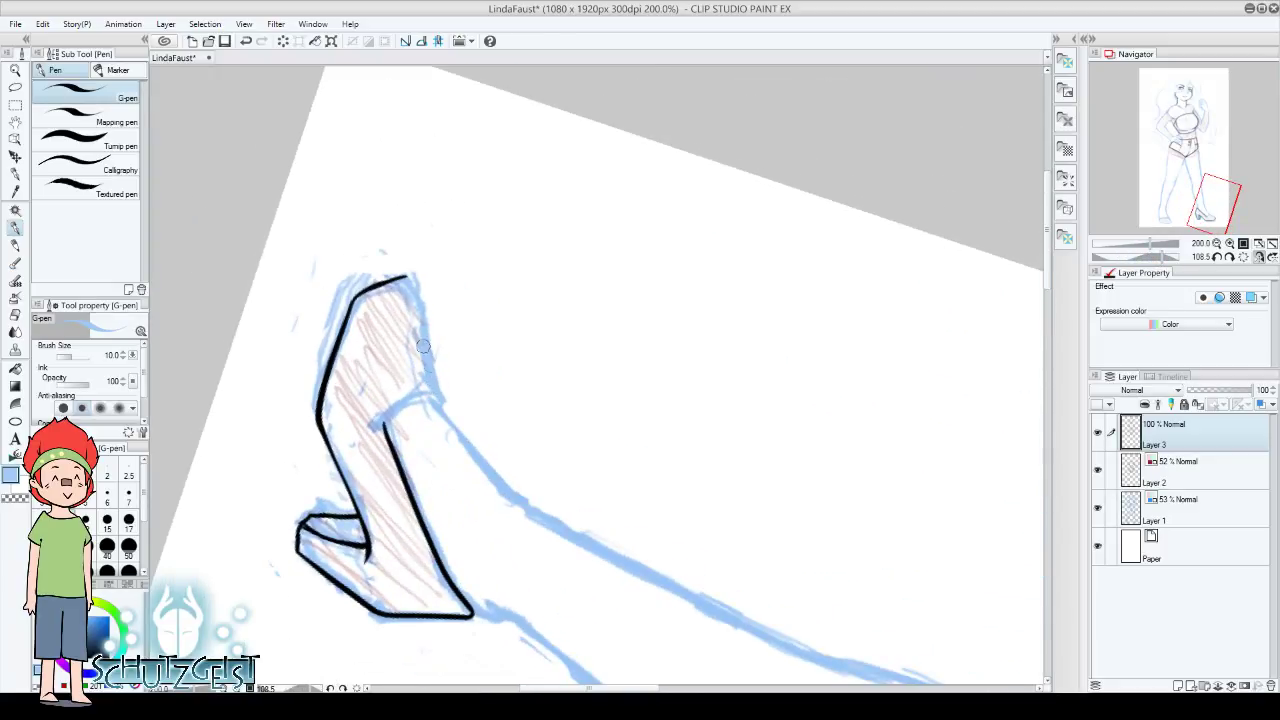
key("x")
left_click(246, 41)
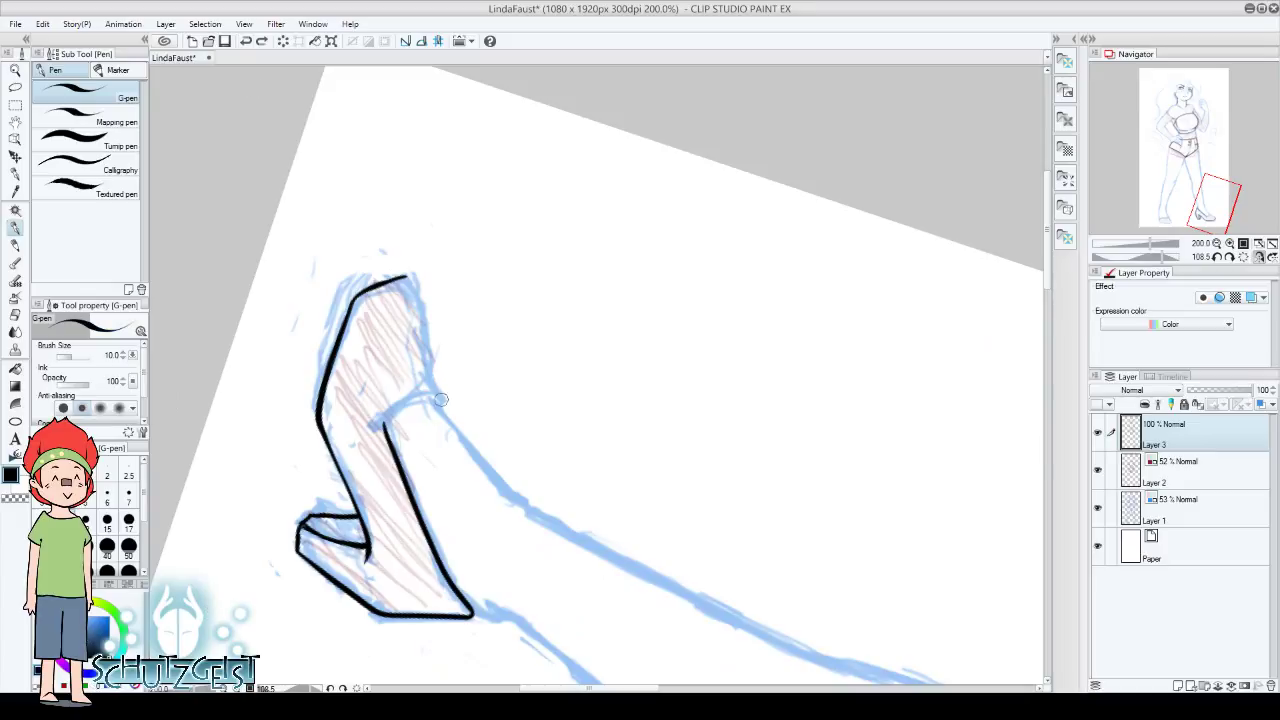
Ink the heel's right edge and the shoe's crease, then reset rotation to 0°
mouse_move(441, 401)
left_mouse_down()
mouse_move(408, 280)
mouse_move(418, 292)
left_mouse_up()
left_click(1243, 257)
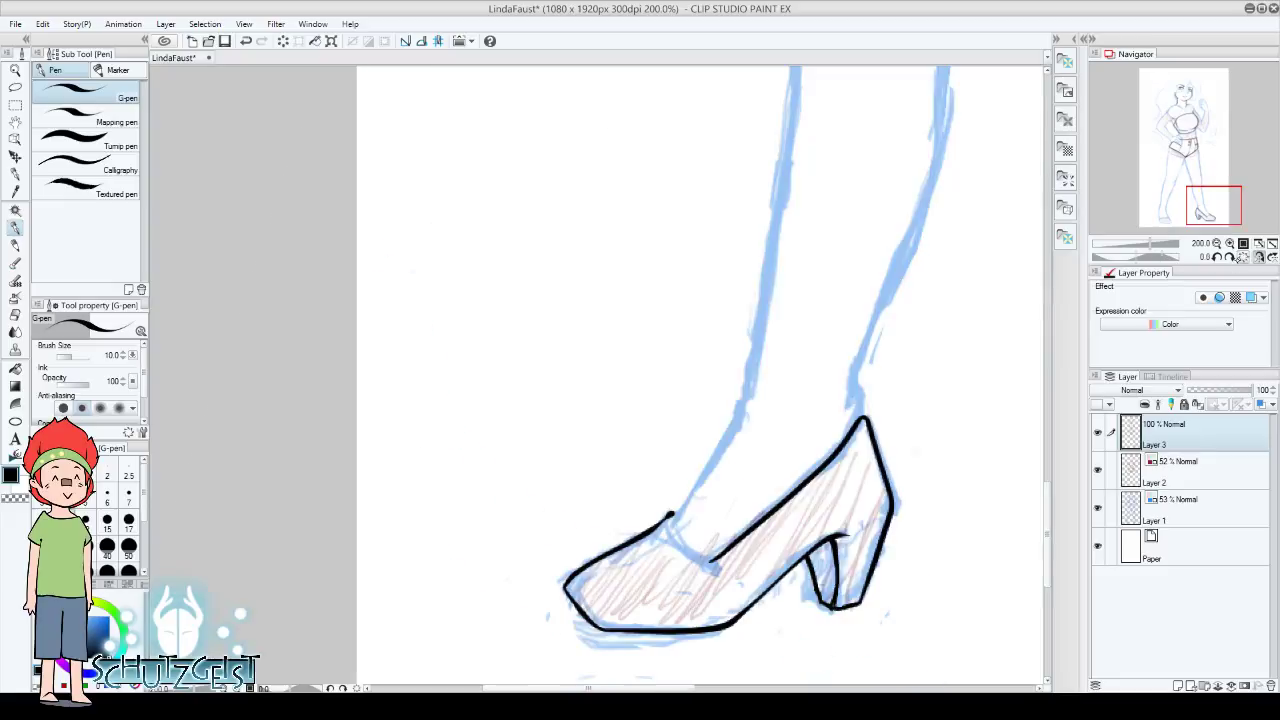
left_click_drag(600, 480, 497, 578)
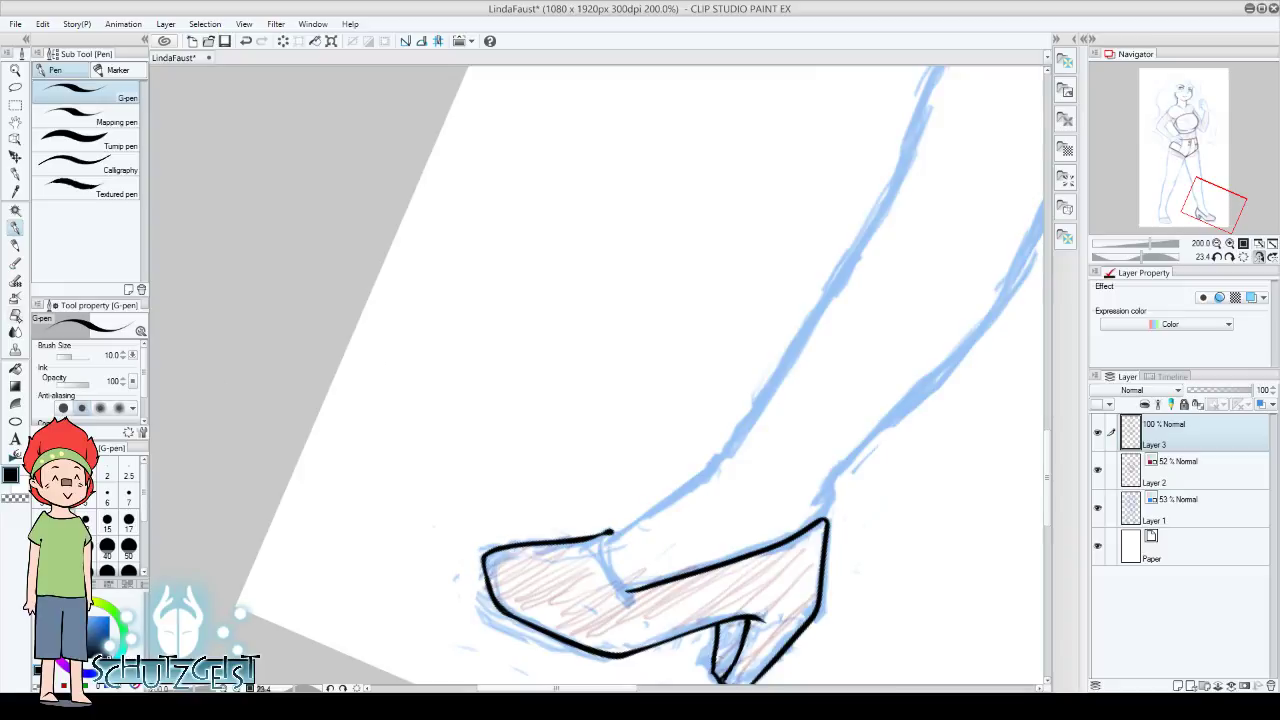
key("e")
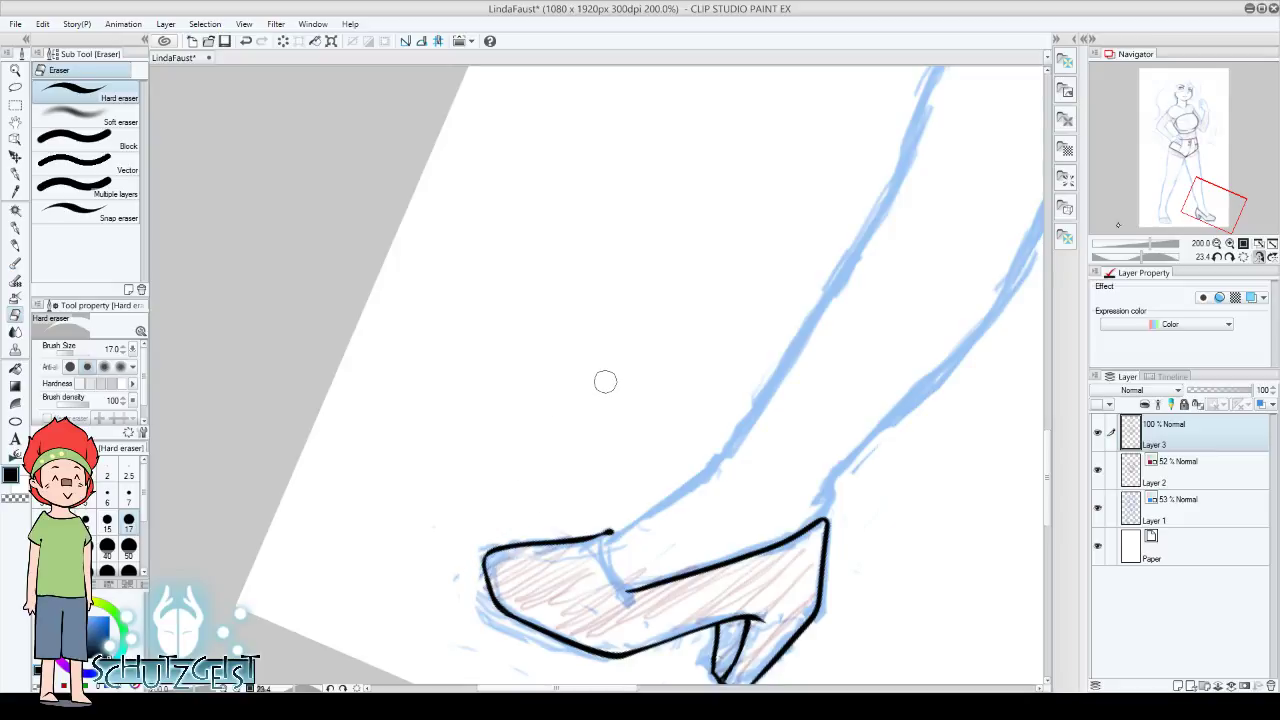
key("p")
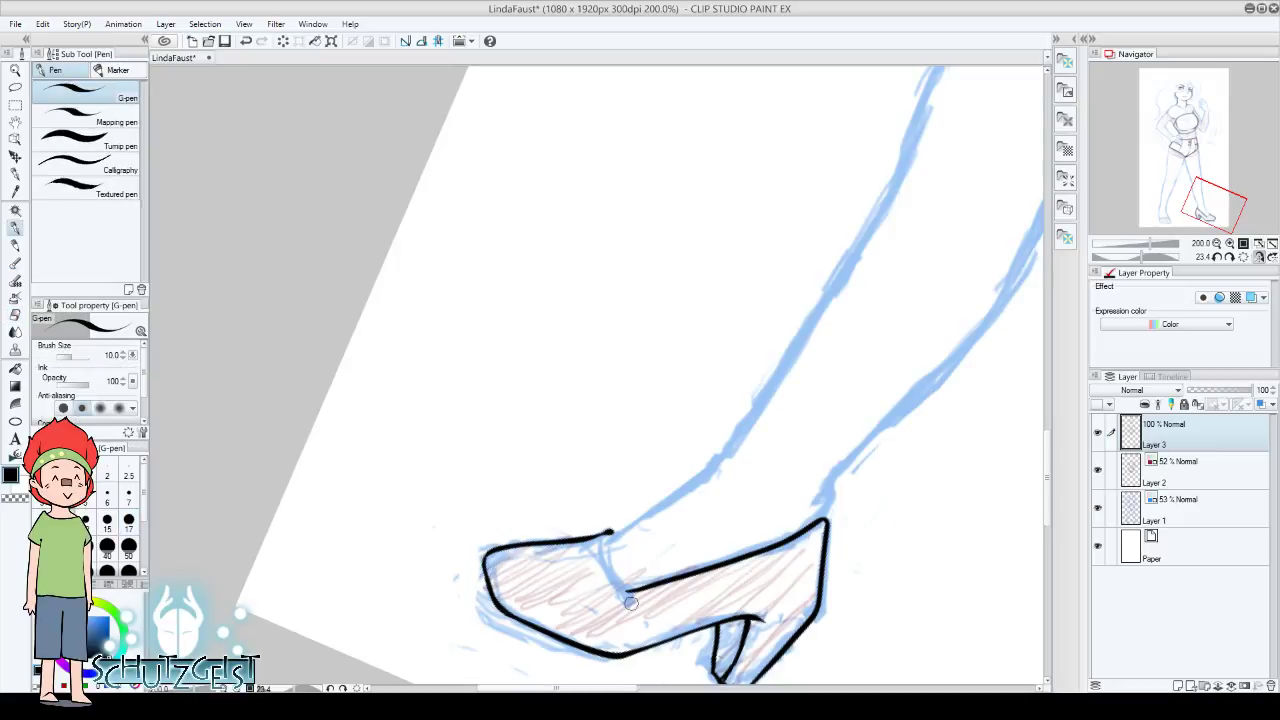
left_click_drag(630, 598, 607, 530)
left_click(1243, 257)
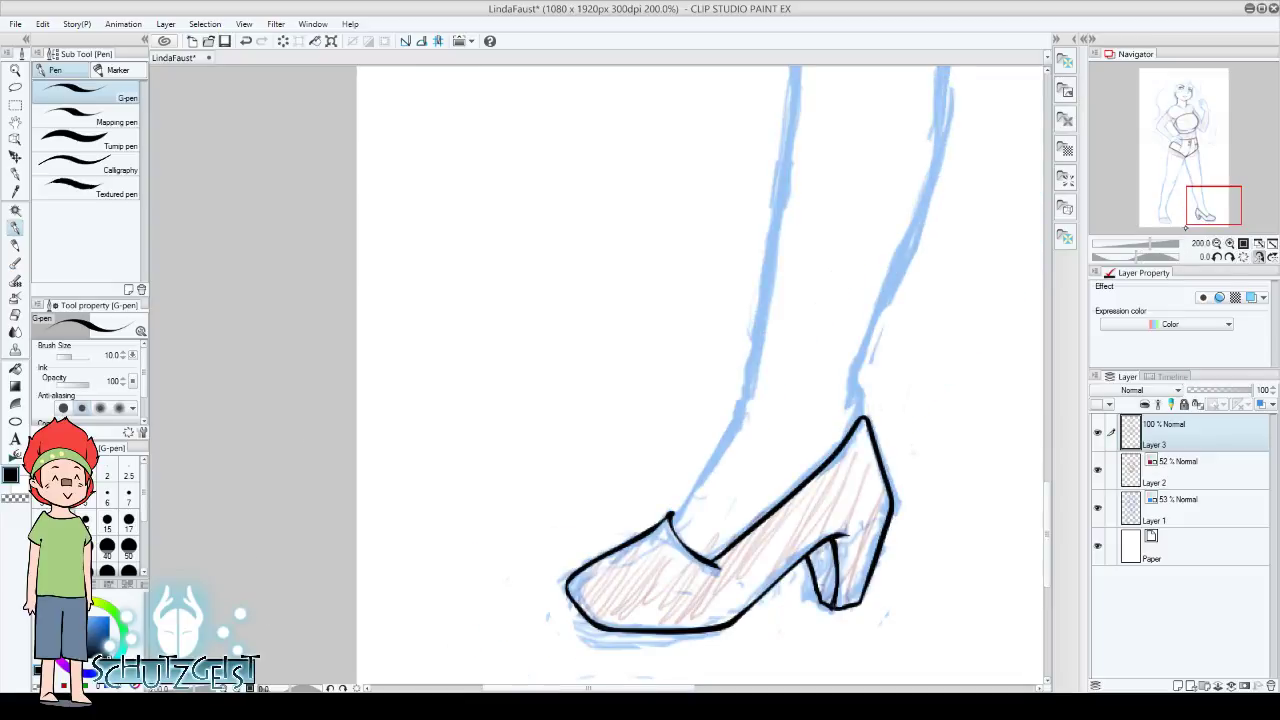
mouse_move(1199, 206)
left_mouse_down()
mouse_move(1163, 209)
mouse_move(1176, 208)
left_mouse_up()
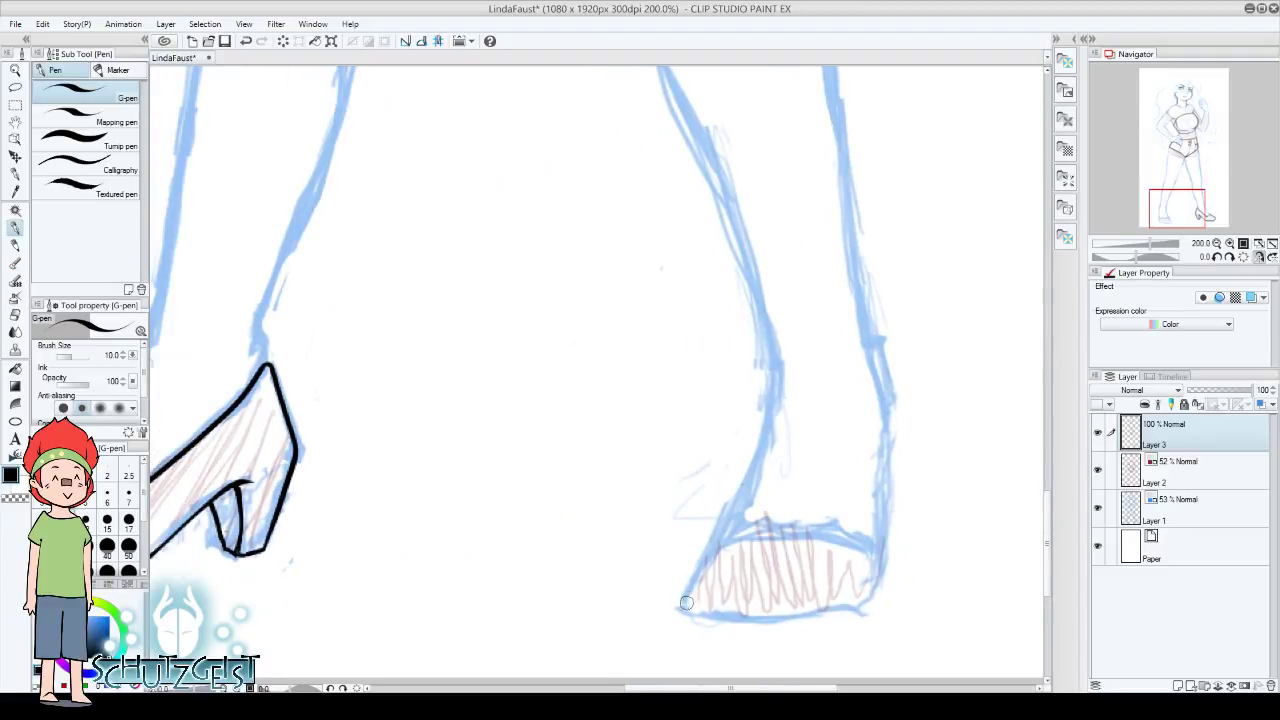
Ink the top arc and redrawn bottom edge of the right shoe's front
mouse_move(680, 610)
left_mouse_down()
mouse_move(720, 540)
mouse_move(826, 520)
mouse_move(876, 546)
left_mouse_up()
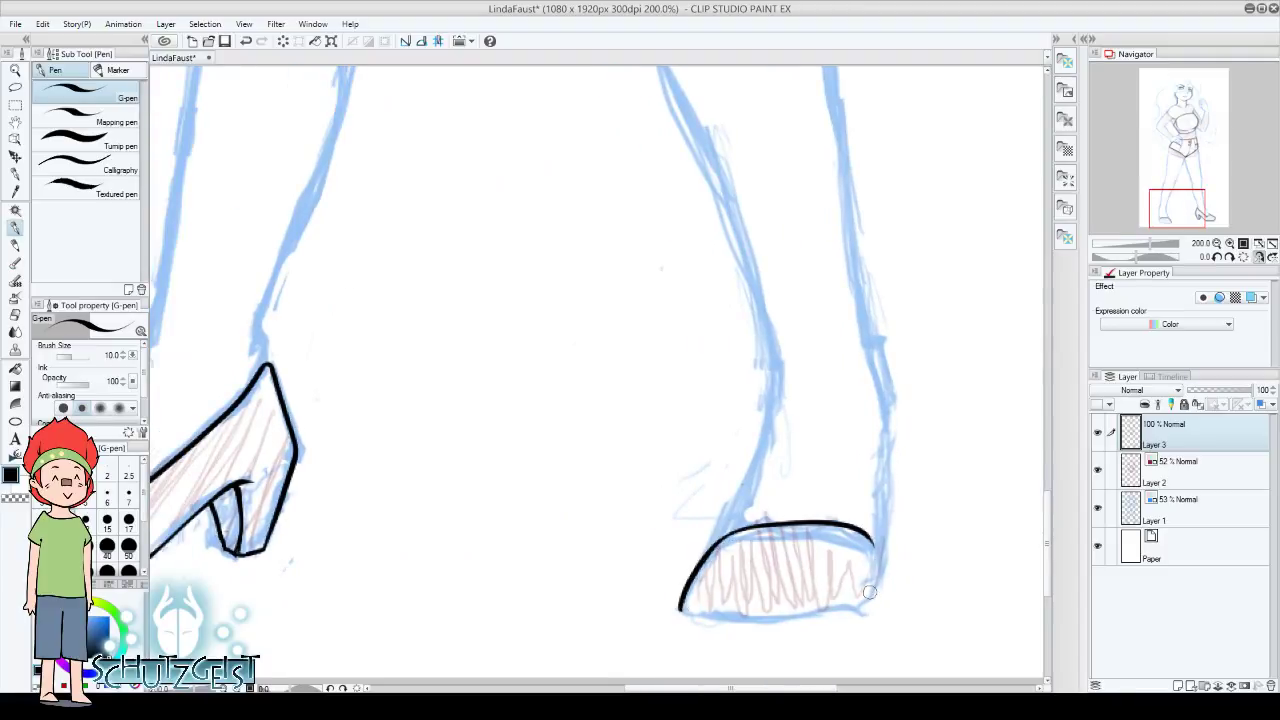
mouse_move(678, 600)
left_mouse_down()
mouse_move(692, 616)
mouse_move(772, 626)
mouse_move(876, 578)
left_mouse_up()
key("ctrl+z")
mouse_move(680, 604)
left_mouse_down()
mouse_move(768, 626)
mouse_move(873, 583)
left_mouse_up()
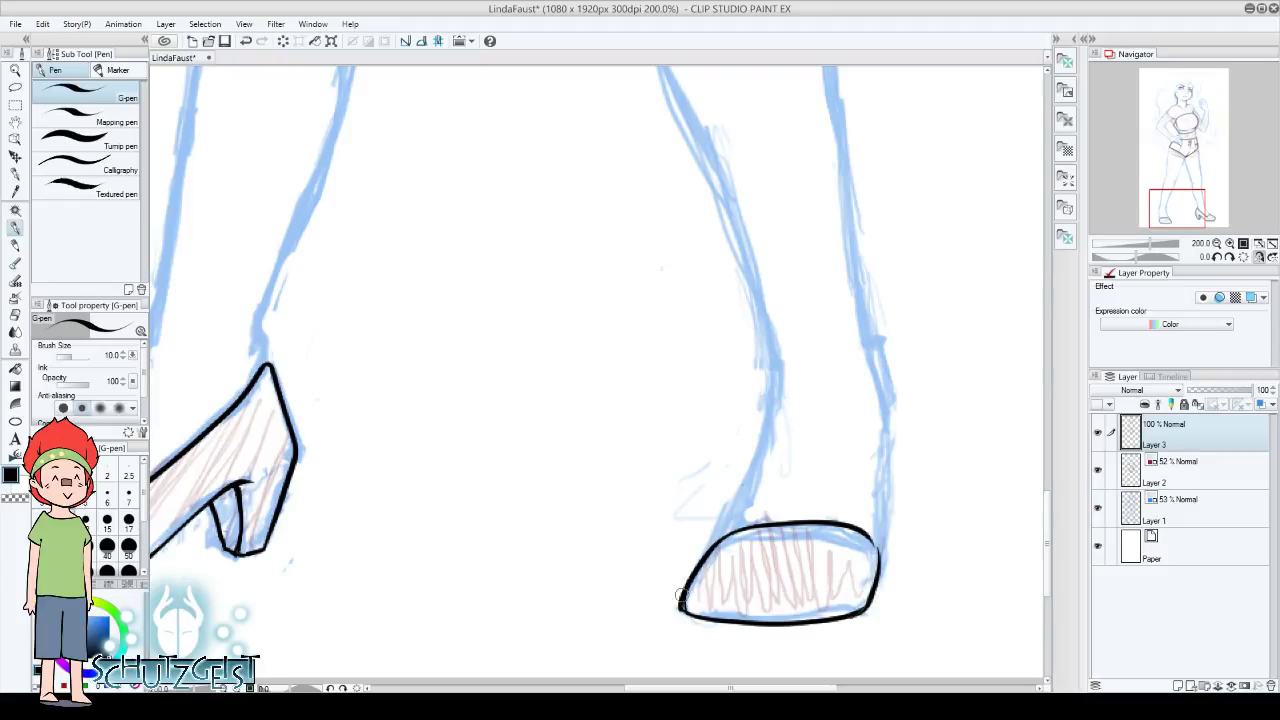
key("e")
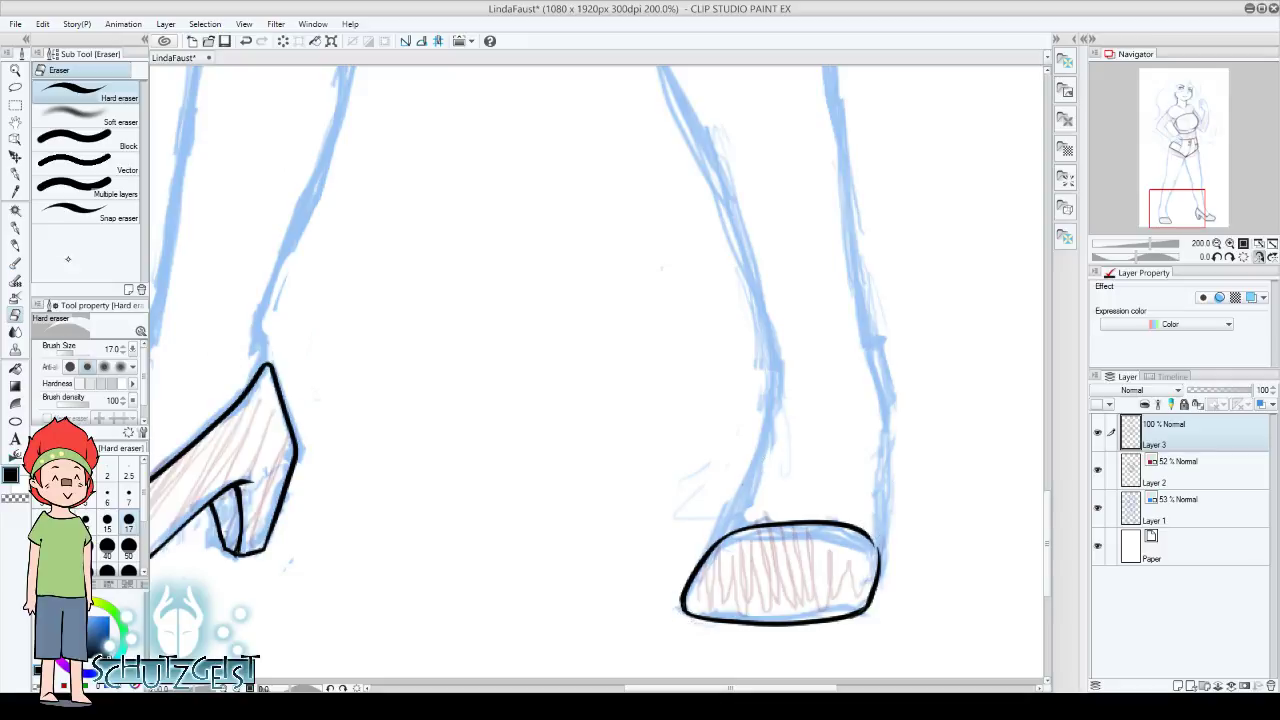
key("p")
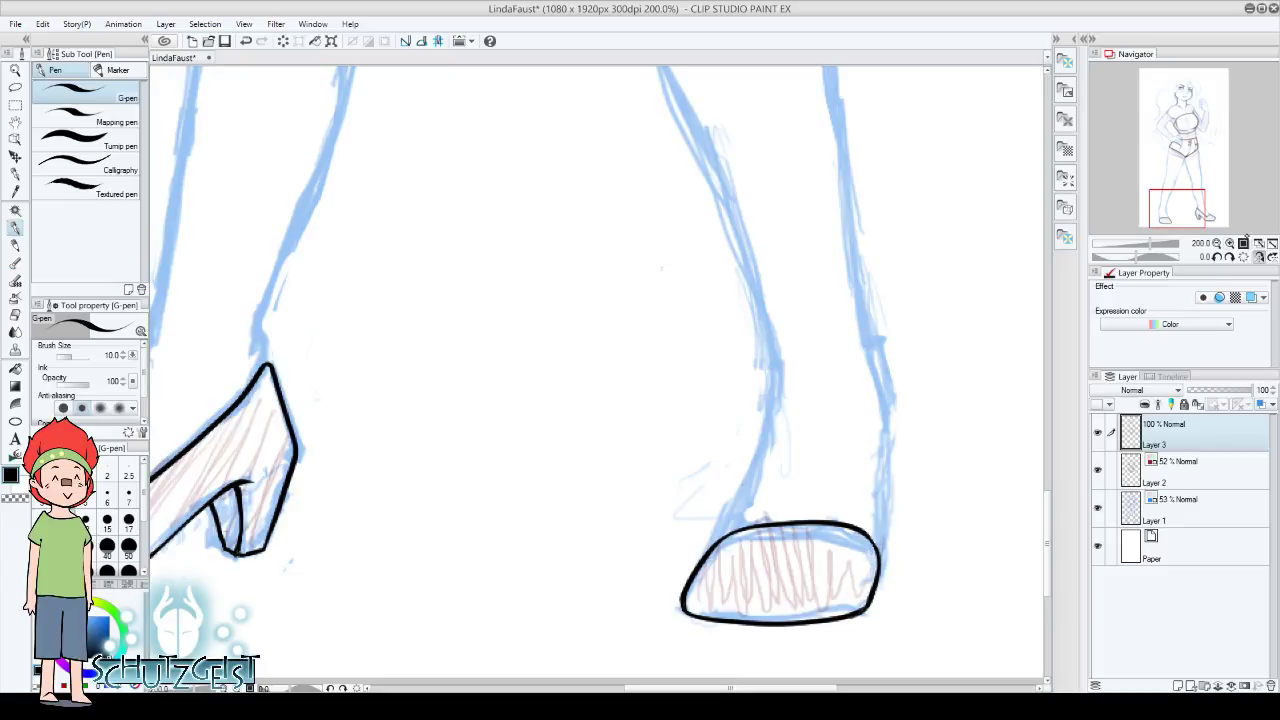
Refocus the view on the feet and lasso-select the area around the right shoe
left_click(1217, 244)
left_click(1217, 244)
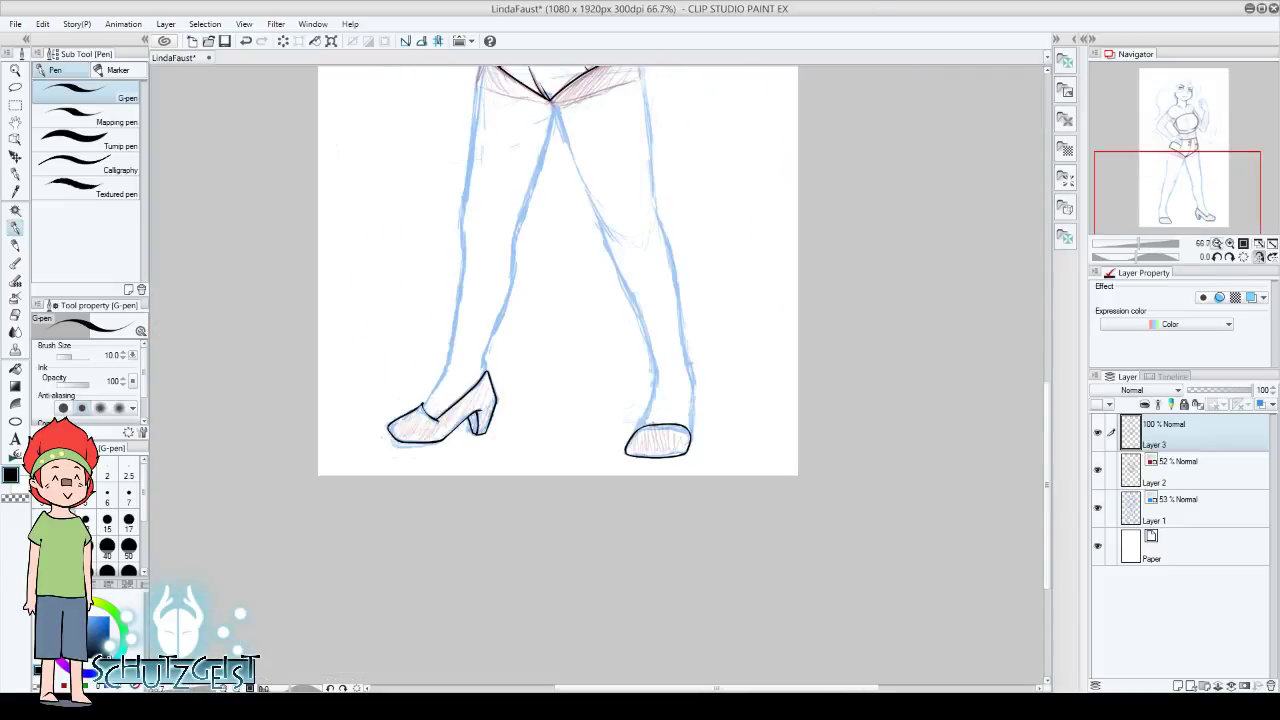
mouse_move(1194, 205)
left_mouse_down()
mouse_move(1191, 186)
mouse_move(1181, 212)
left_mouse_up()
left_click(1230, 244)
left_click(1230, 244)
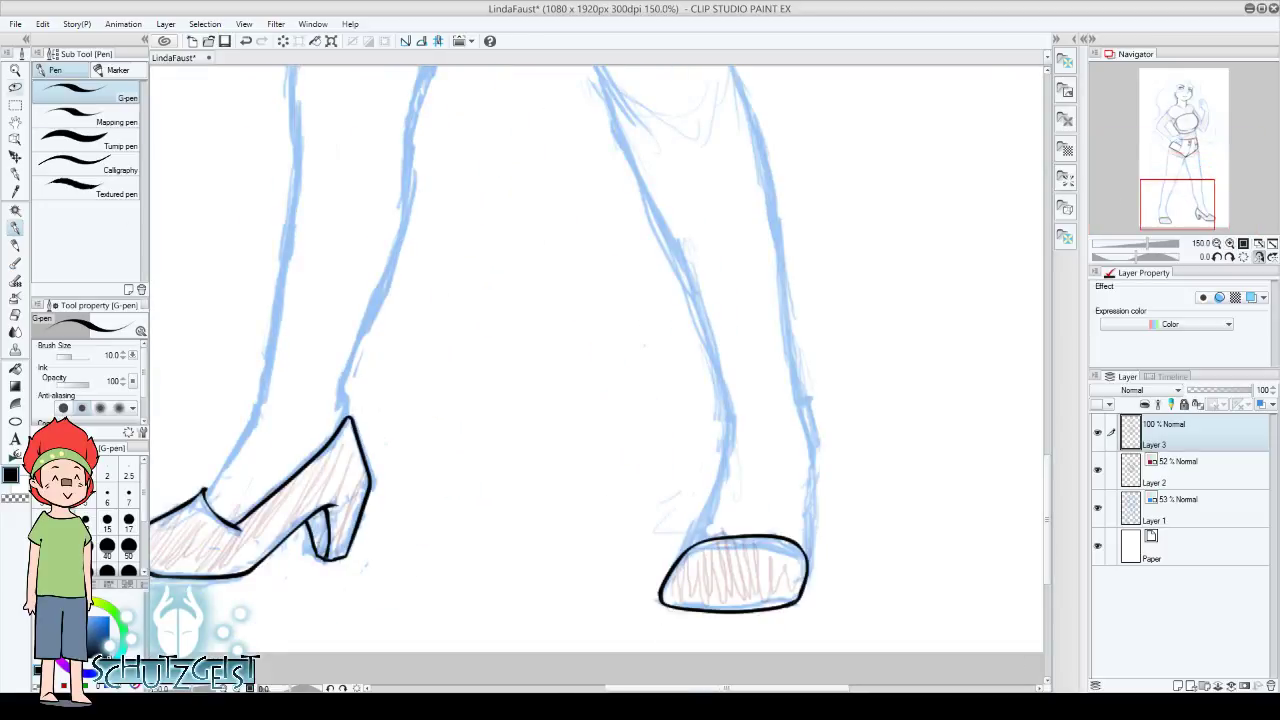
left_click(15, 87)
mouse_move(678, 558)
left_mouse_down()
mouse_move(823, 486)
mouse_move(752, 571)
left_mouse_up()
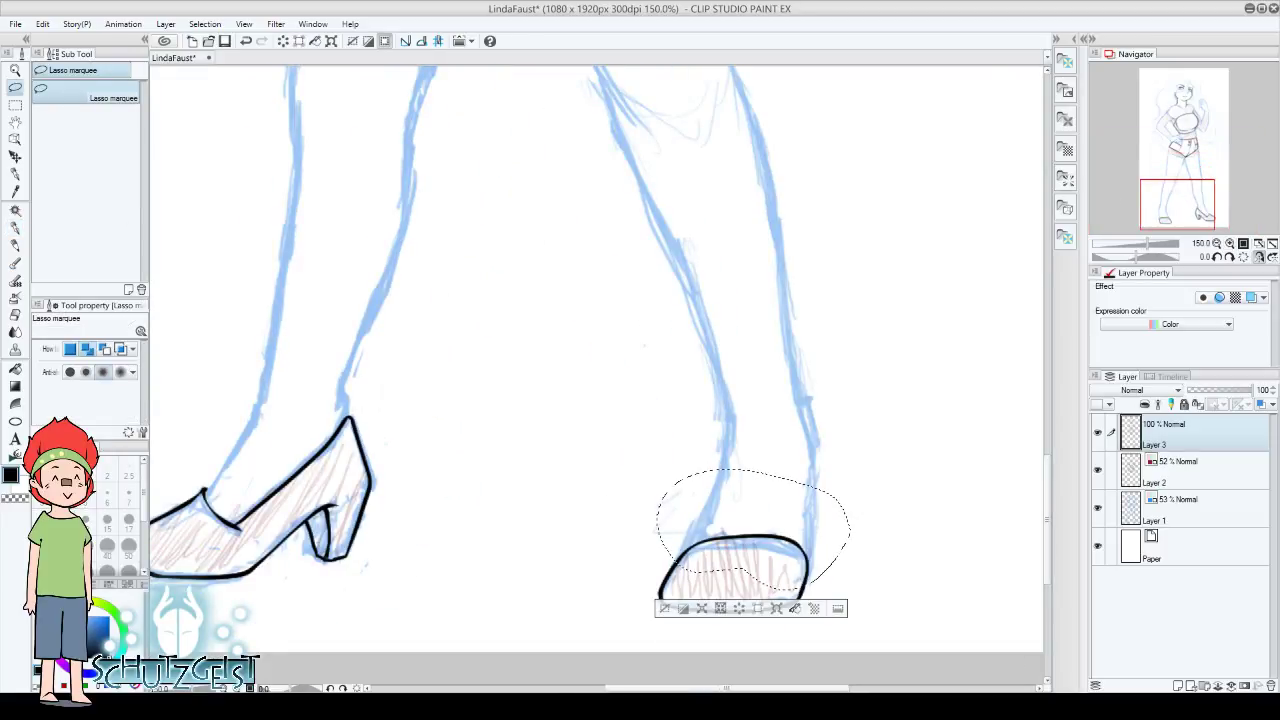
Nudge the lassoed right shoe outline slightly down and clear the selection
key("alt+BackSpace")
key("ctrl+z")
left_click(776, 608)
mouse_move(818, 545)
left_mouse_down()
mouse_move(824, 557)
mouse_move(874, 545)
left_mouse_up()
key("Return")
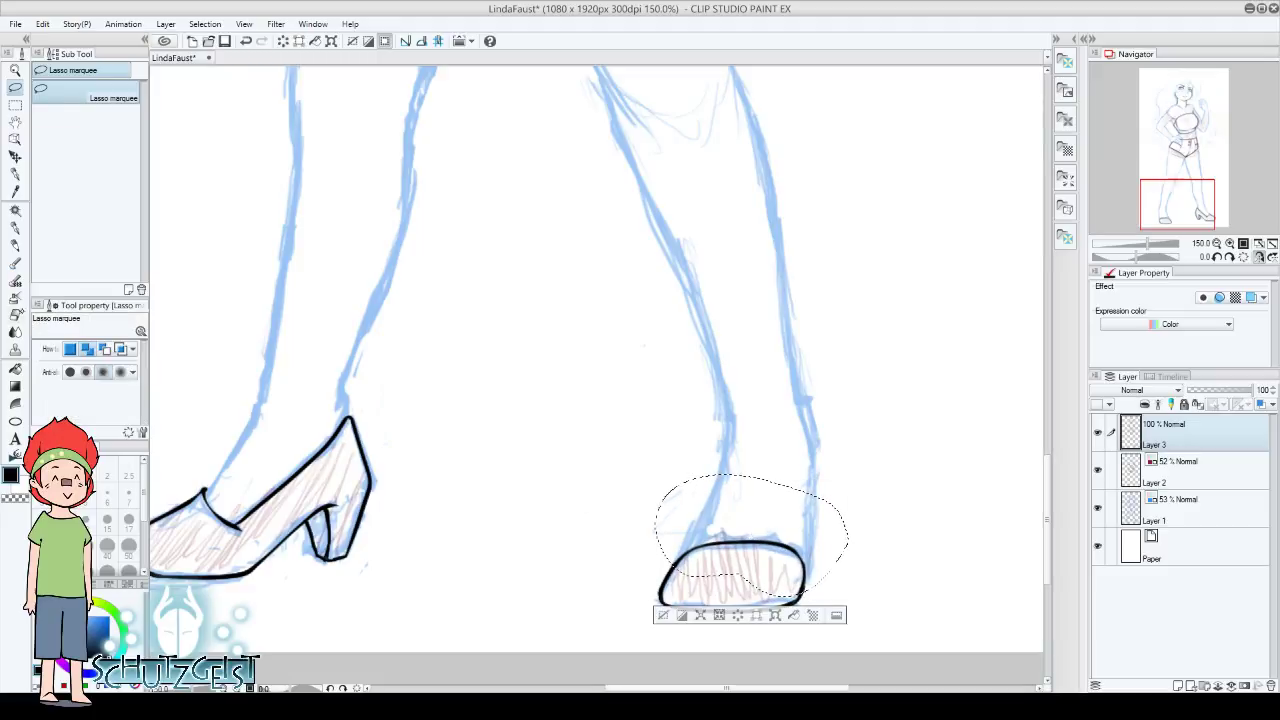
key("e")
key("ctrl+d")
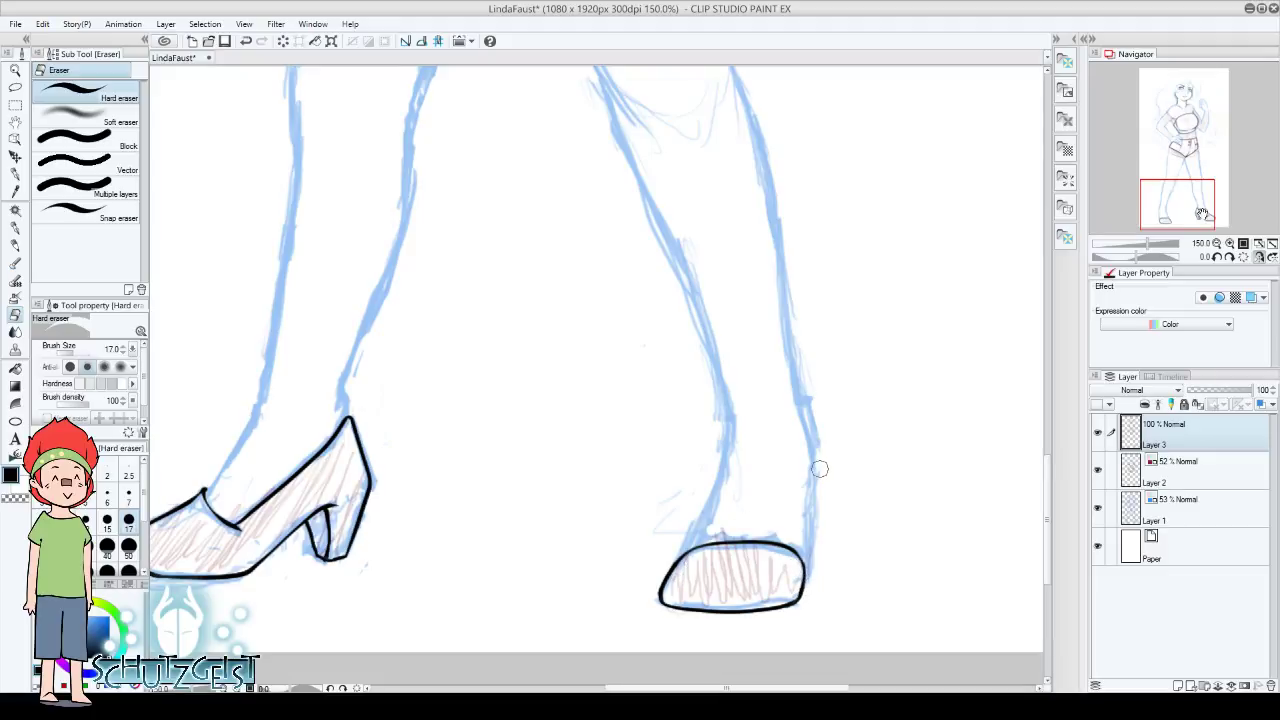
Ink a pointed back edge on the right shoe
left_click(1217, 244)
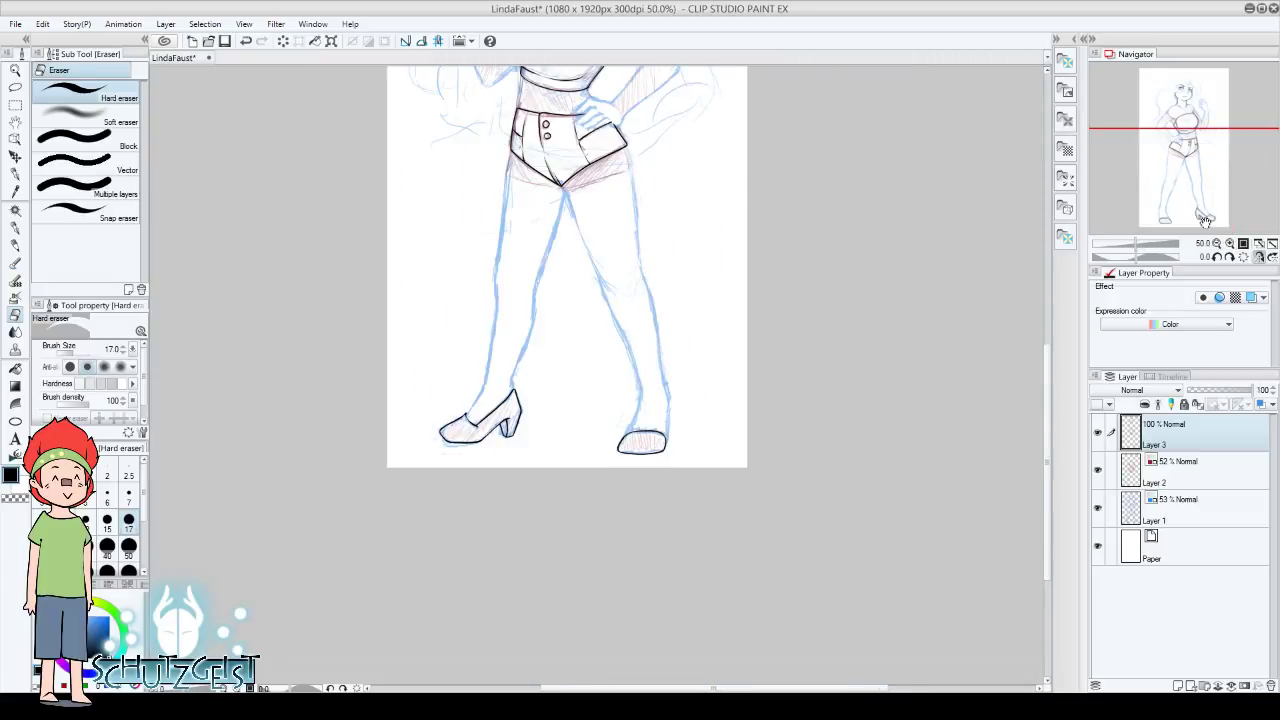
mouse_move(1207, 172)
left_mouse_down()
mouse_move(1207, 190)
mouse_move(1171, 210)
left_mouse_up()
left_click(1230, 244)
left_click(1230, 244)
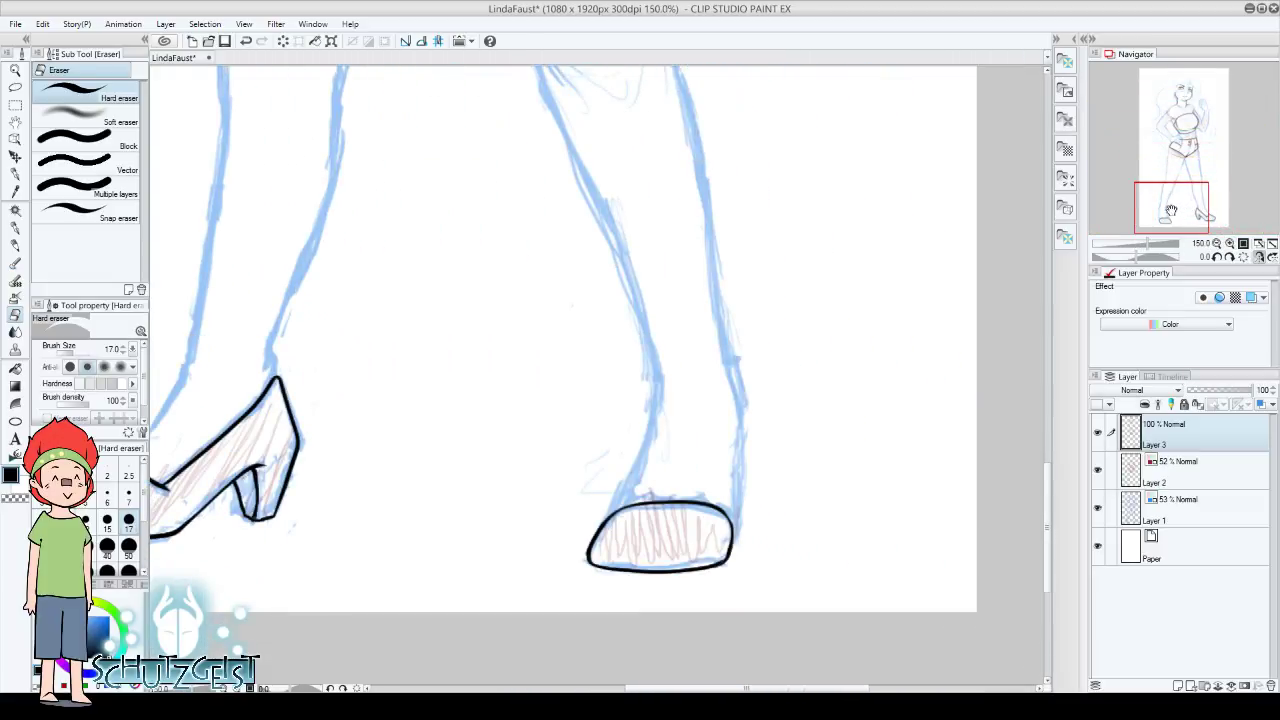
key("p")
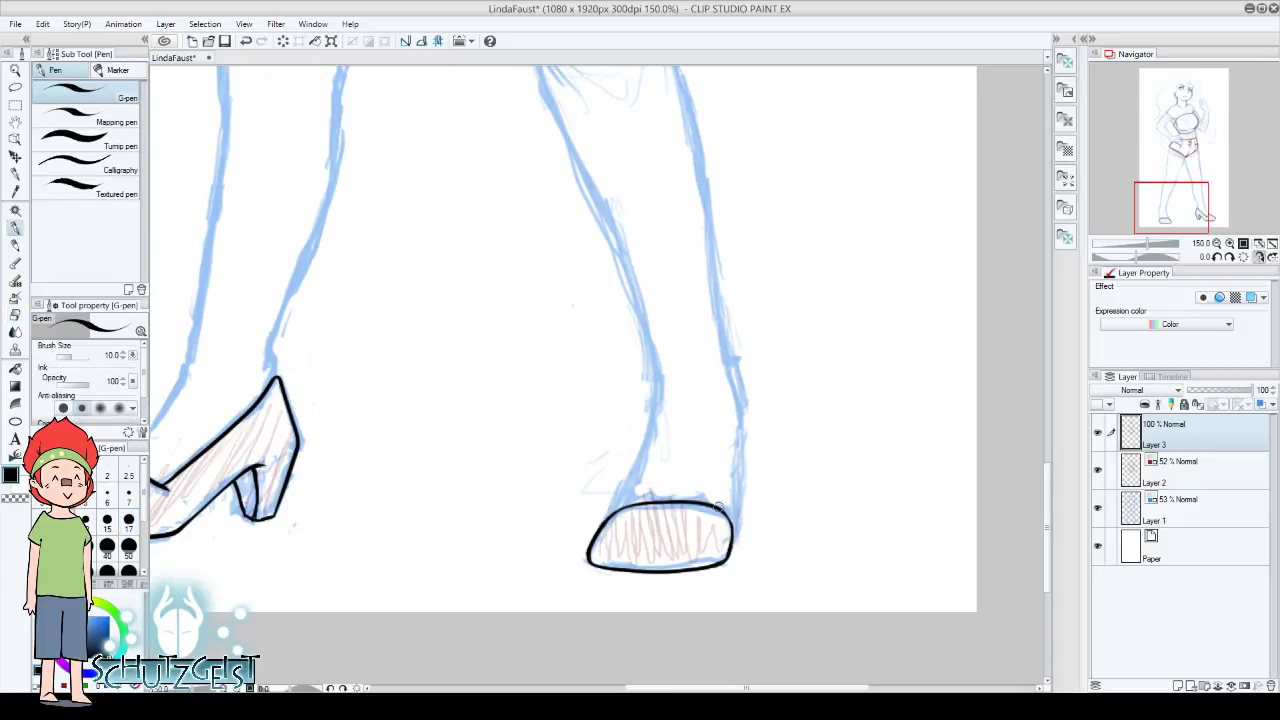
left_click_drag(731, 505, 727, 558)
Ink a pointed inner edge on the right shoe
key("e")
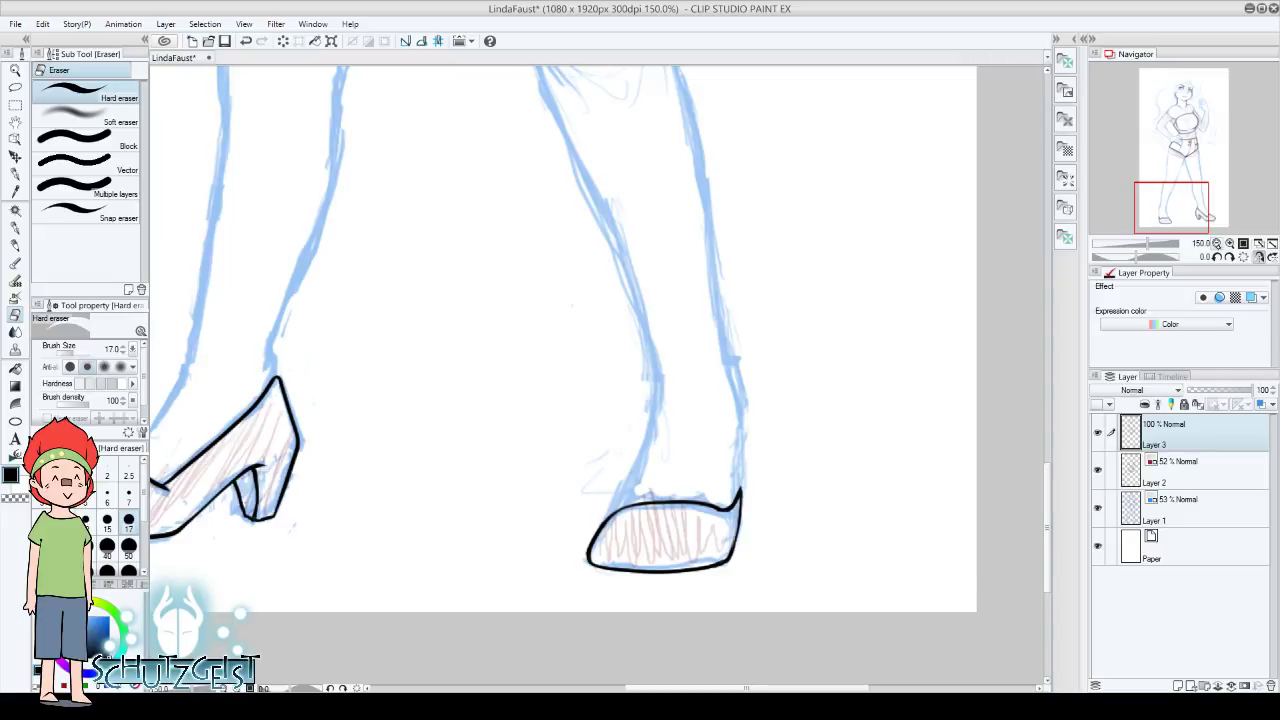
scroll(1216, 244, "down", 3)
mouse_move(1208, 215)
left_mouse_down()
mouse_move(1208, 179)
mouse_move(1205, 205)
left_mouse_up()
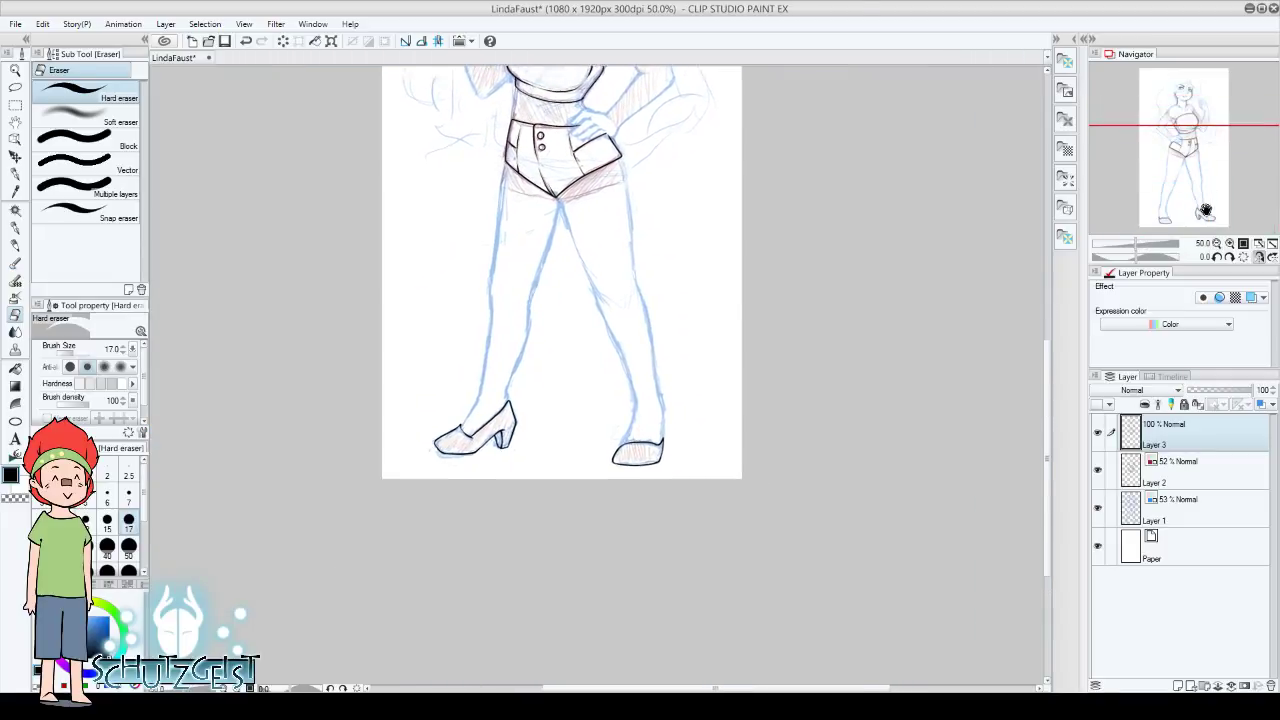
scroll(1230, 243, "up", 3)
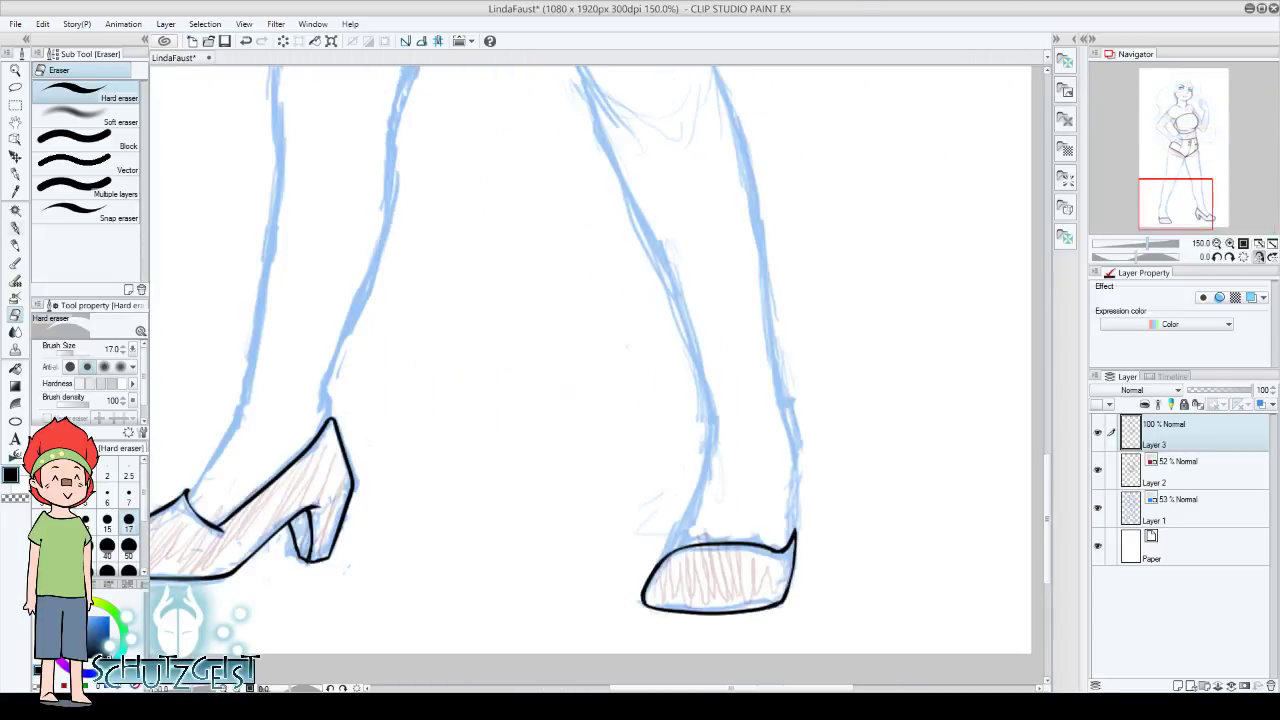
key("p")
left_click_drag(654, 568, 684, 518)
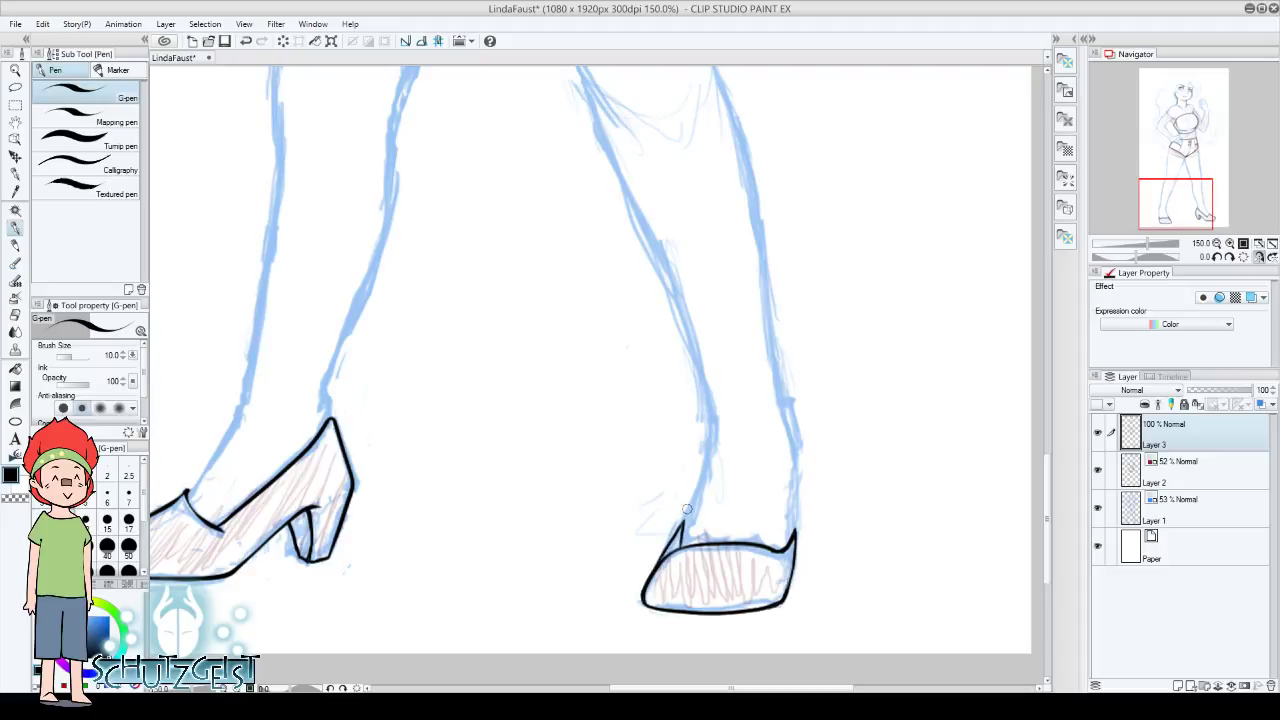
Zoom out to review the whole figure, then frame the head and torso
left_click(1217, 243)
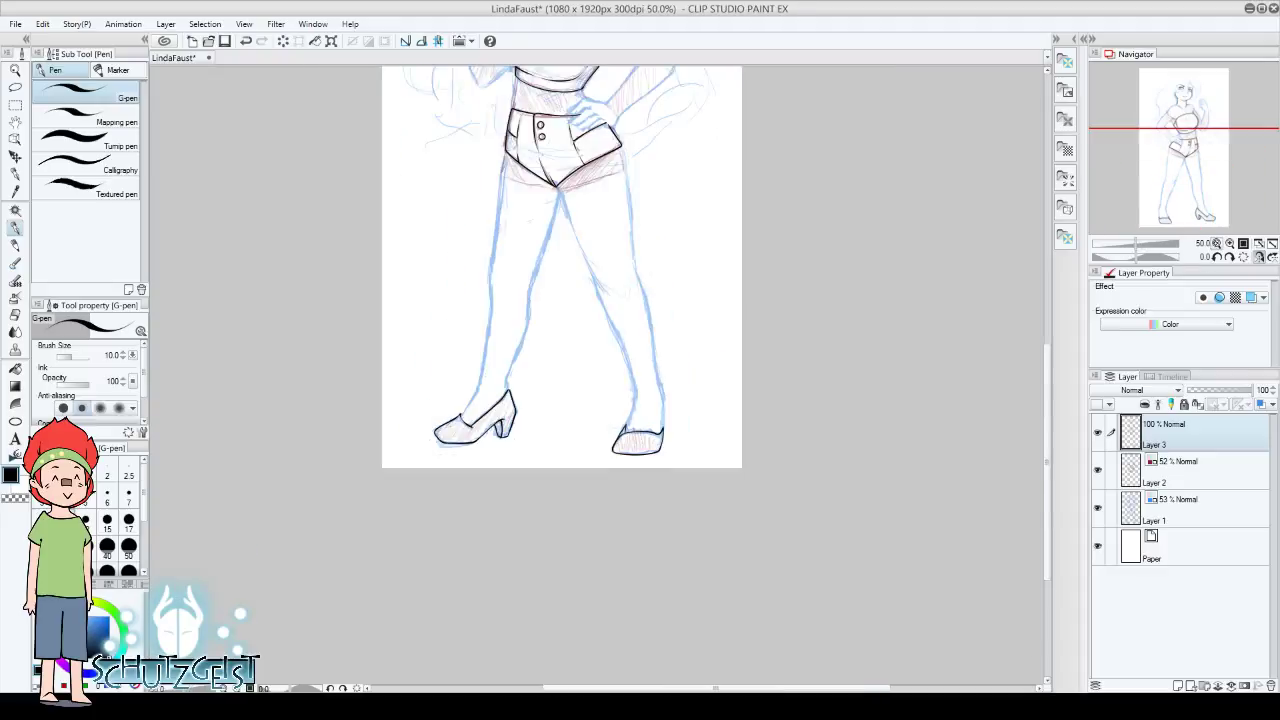
left_click_drag(1209, 215, 1209, 191)
left_click(1231, 244)
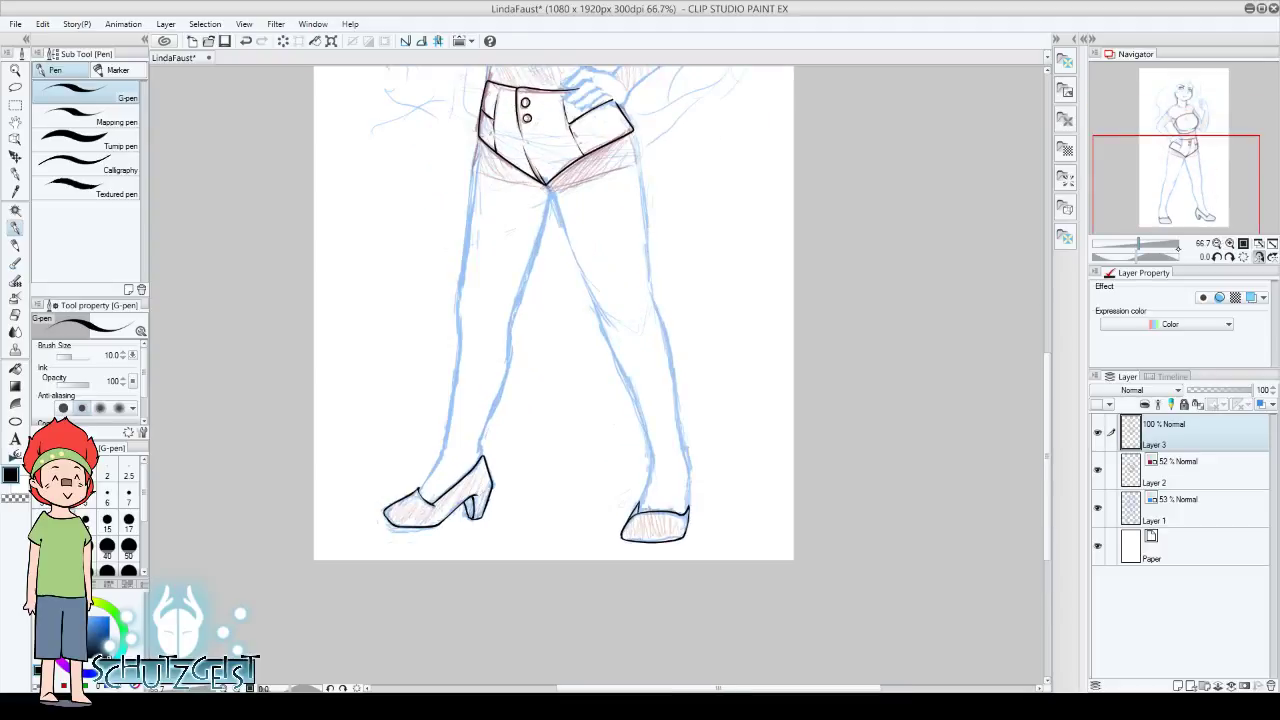
left_click(15, 314)
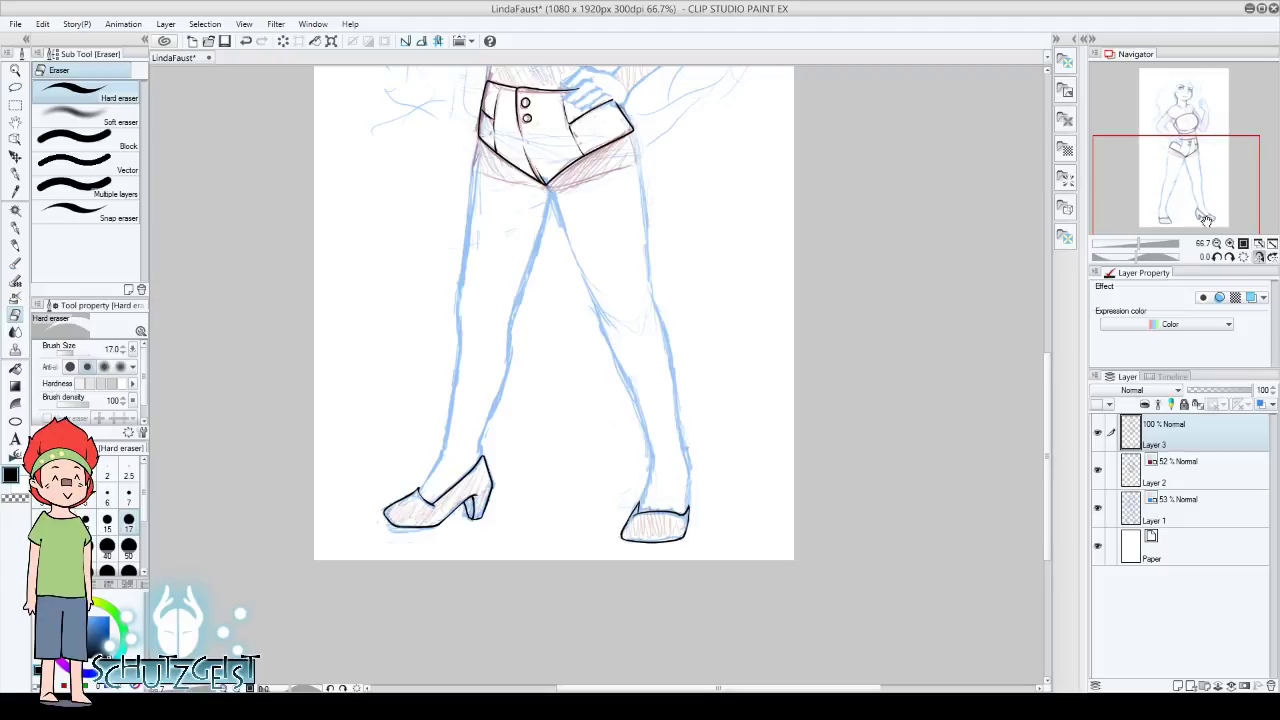
left_click_drag(1208, 212, 1222, 133)
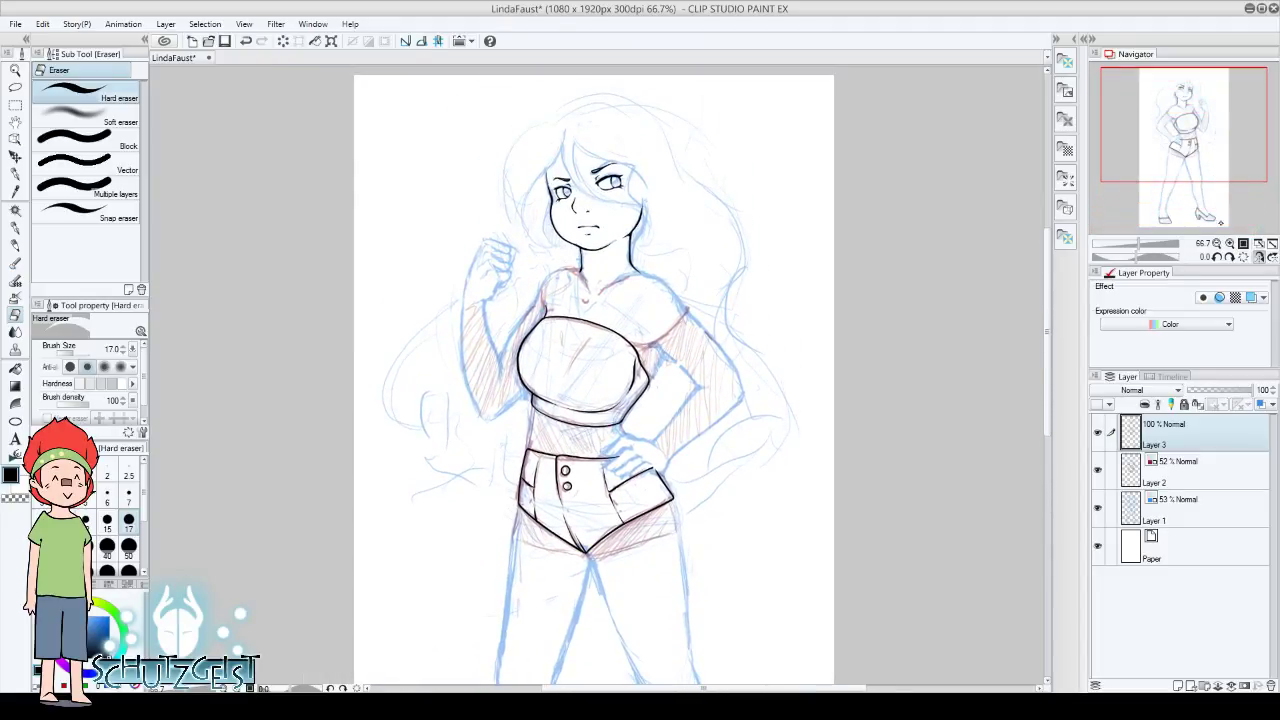
Ink the left waist line from the shorts up to the tube top, redrawing it once
left_click(1230, 243)
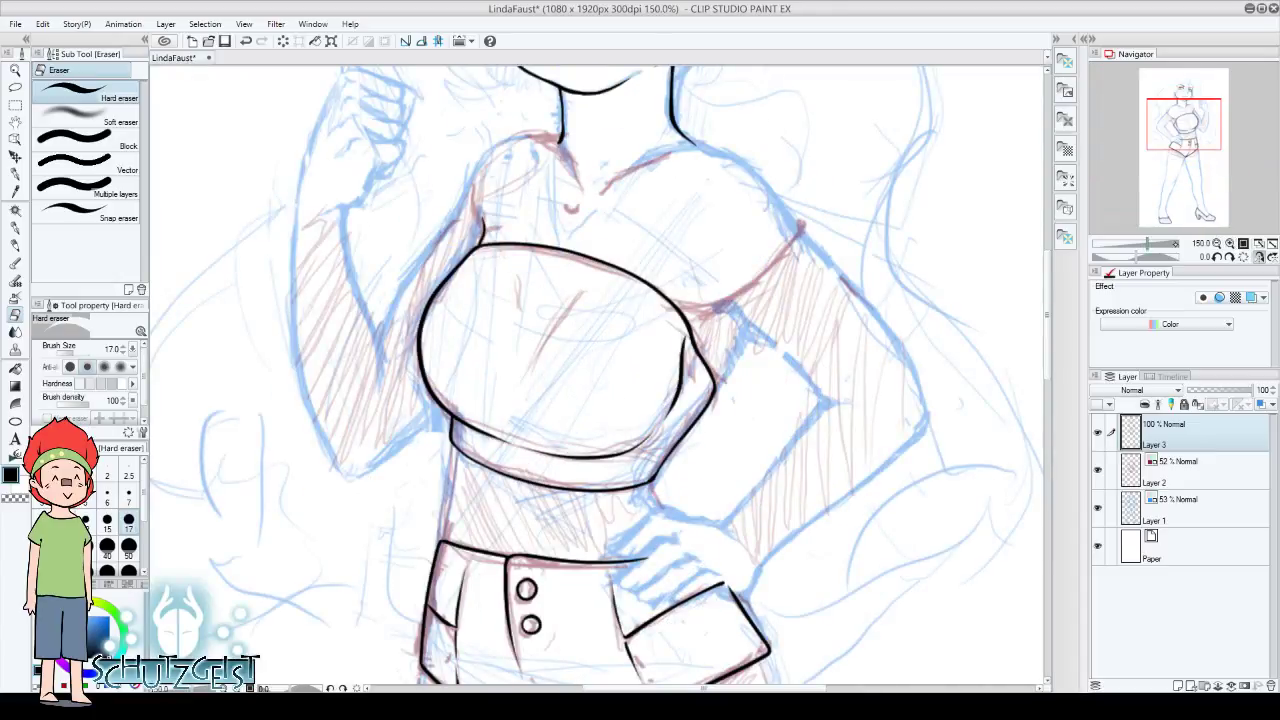
key("p")
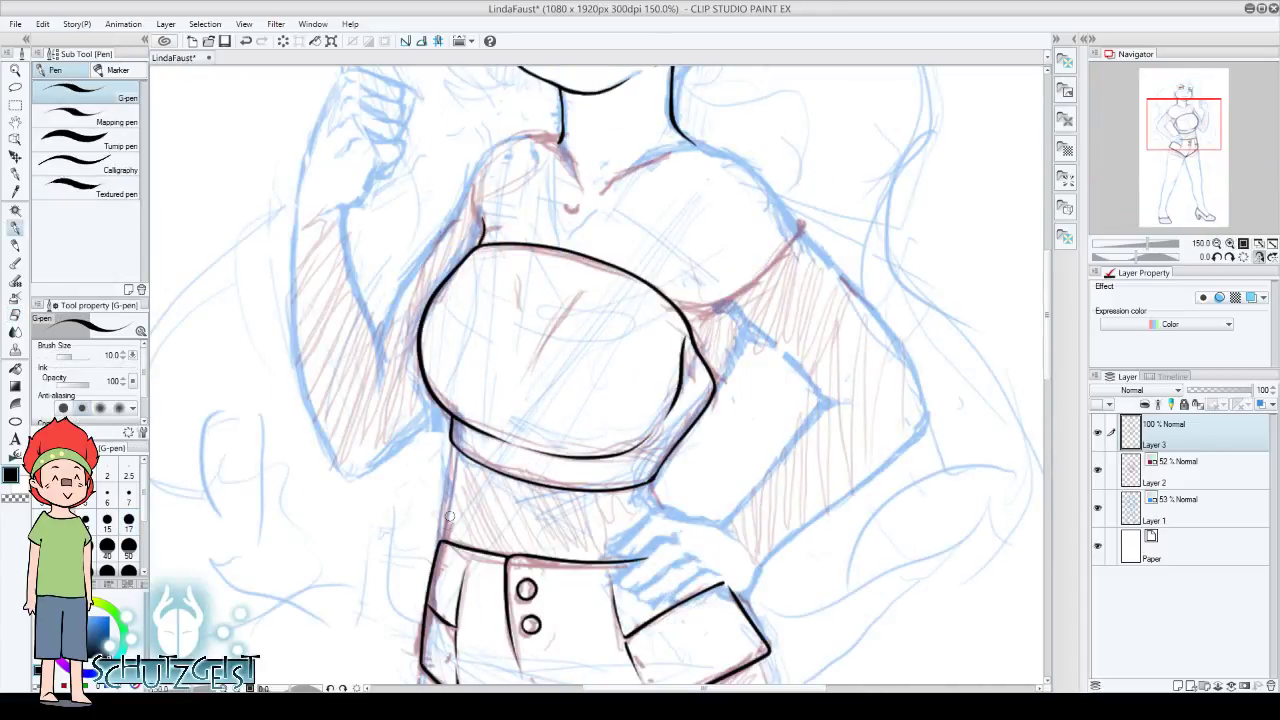
left_click_drag(440, 540, 450, 457)
key("ctrl+z")
left_click_drag(441, 540, 451, 444)
left_click_drag(1194, 124, 1194, 140)
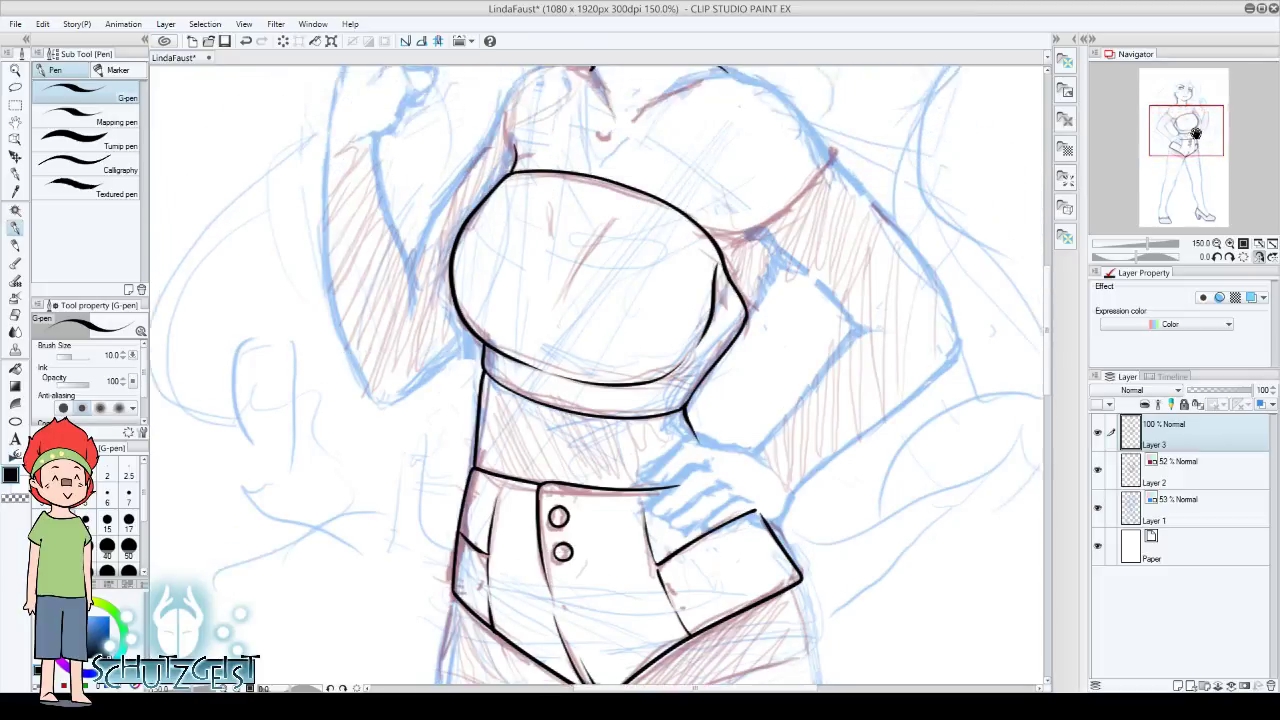
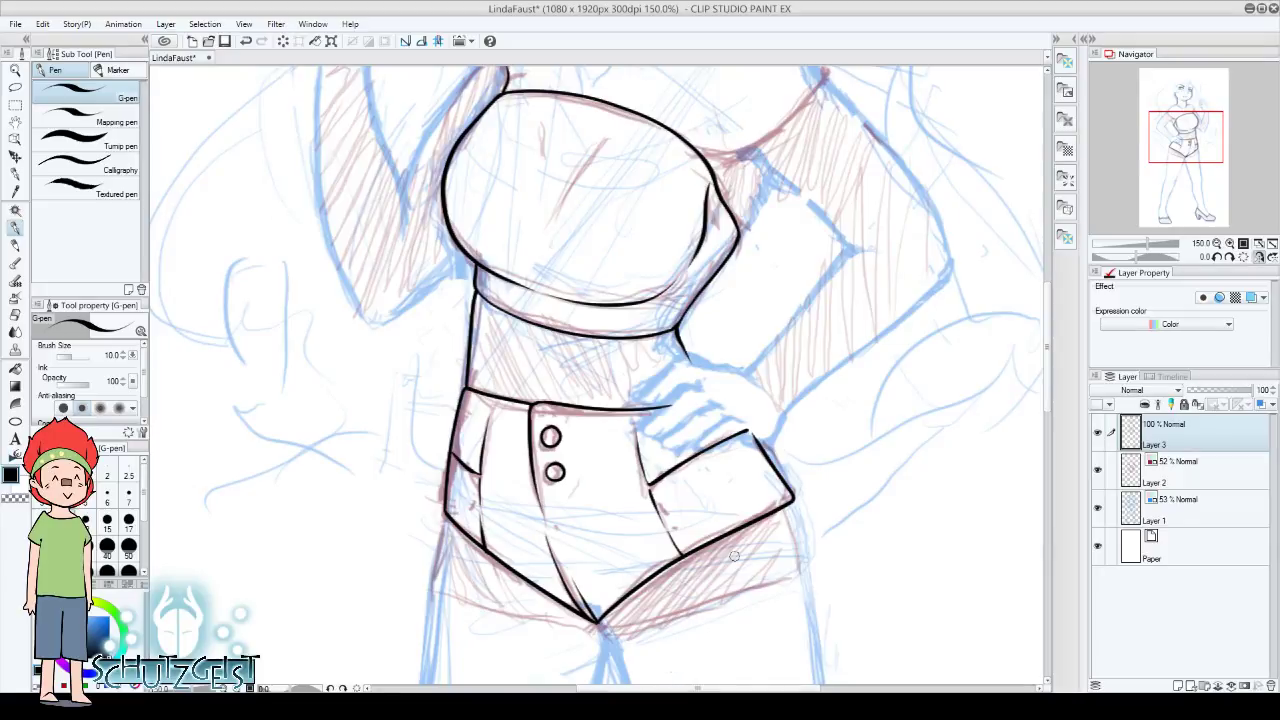
Ink the left leg's outer line and the left edge of the shorts in black
left_click_drag(1176, 124, 1172, 135)
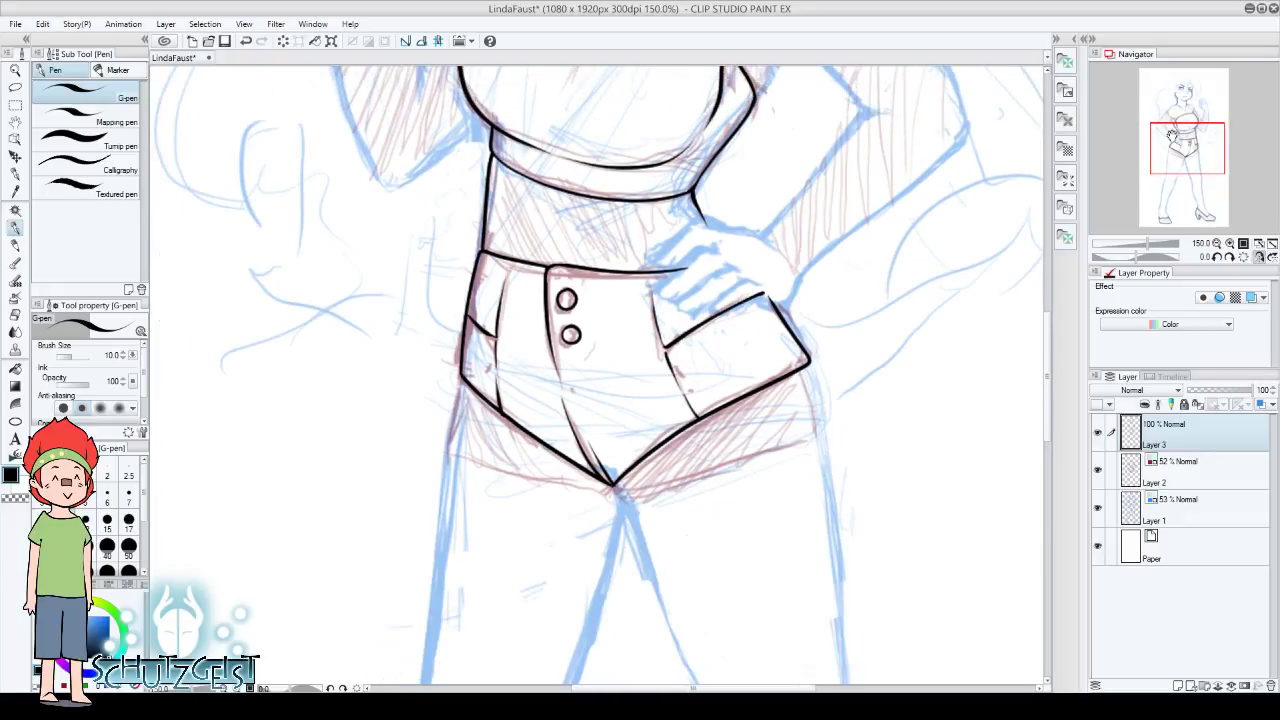
left_click_drag(1137, 256, 1151, 256)
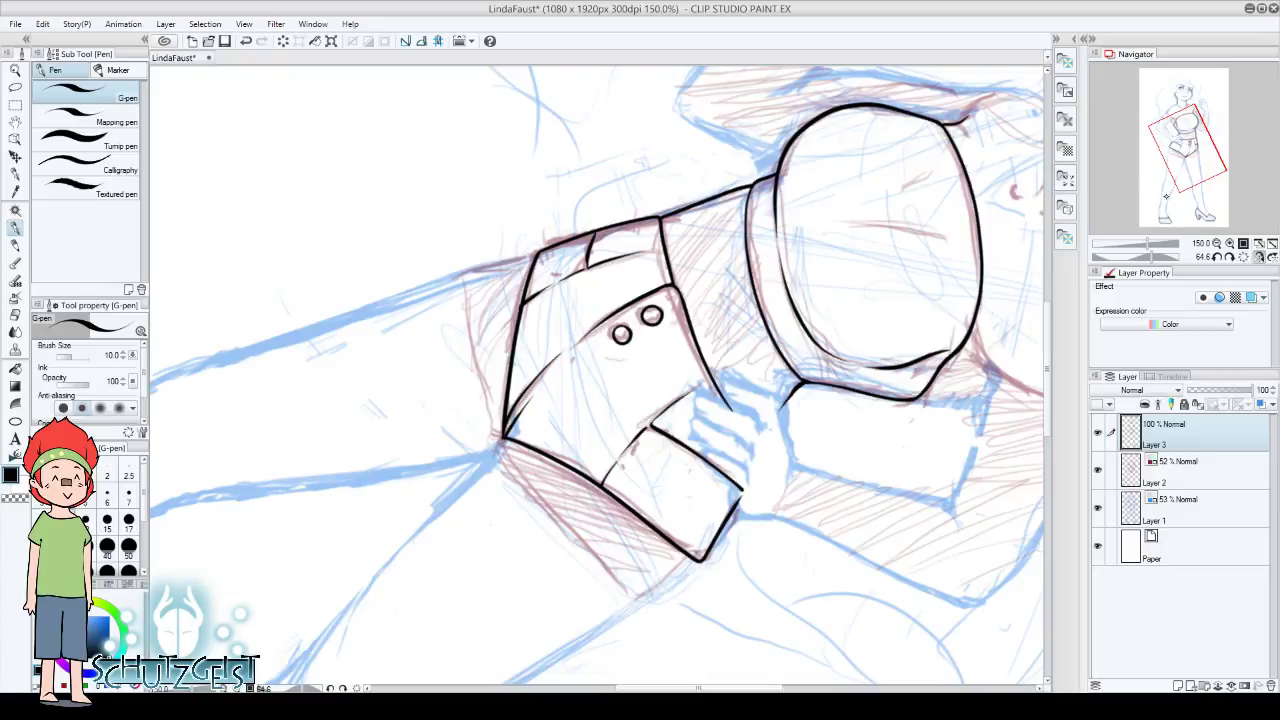
left_click(1245, 256)
left_click_drag(1172, 150, 1150, 157)
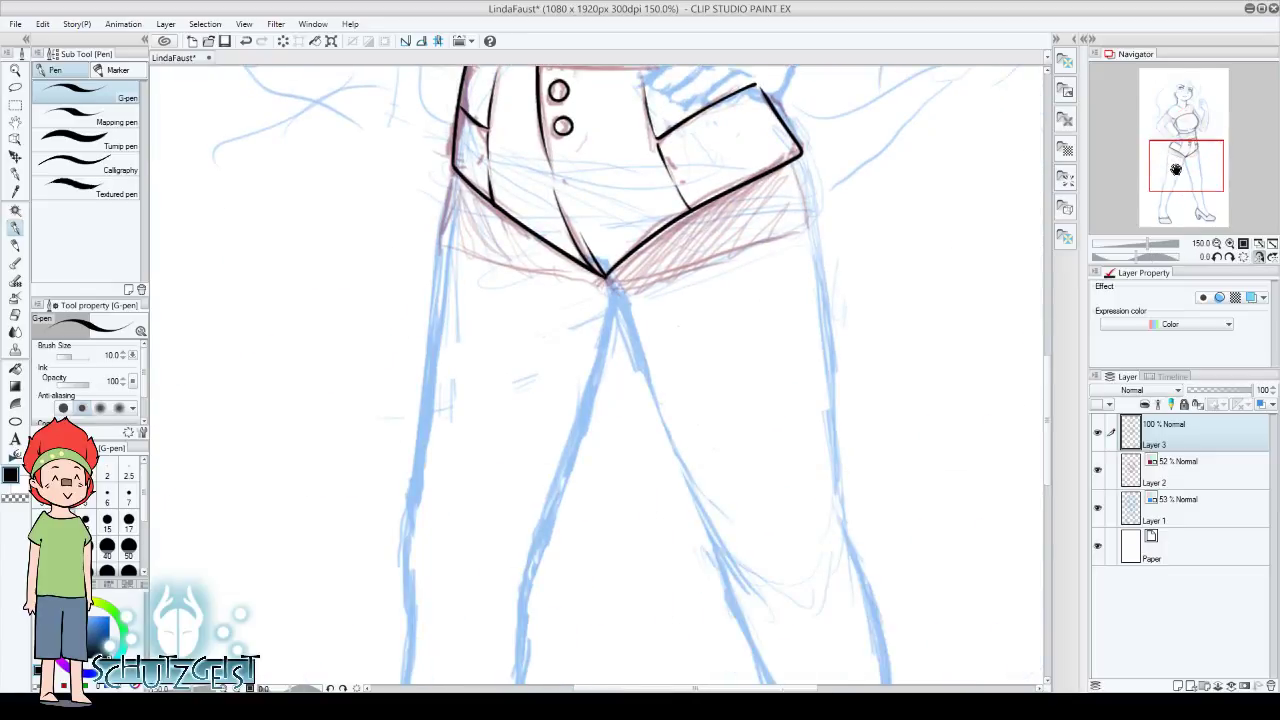
left_click_drag(406, 672, 455, 224)
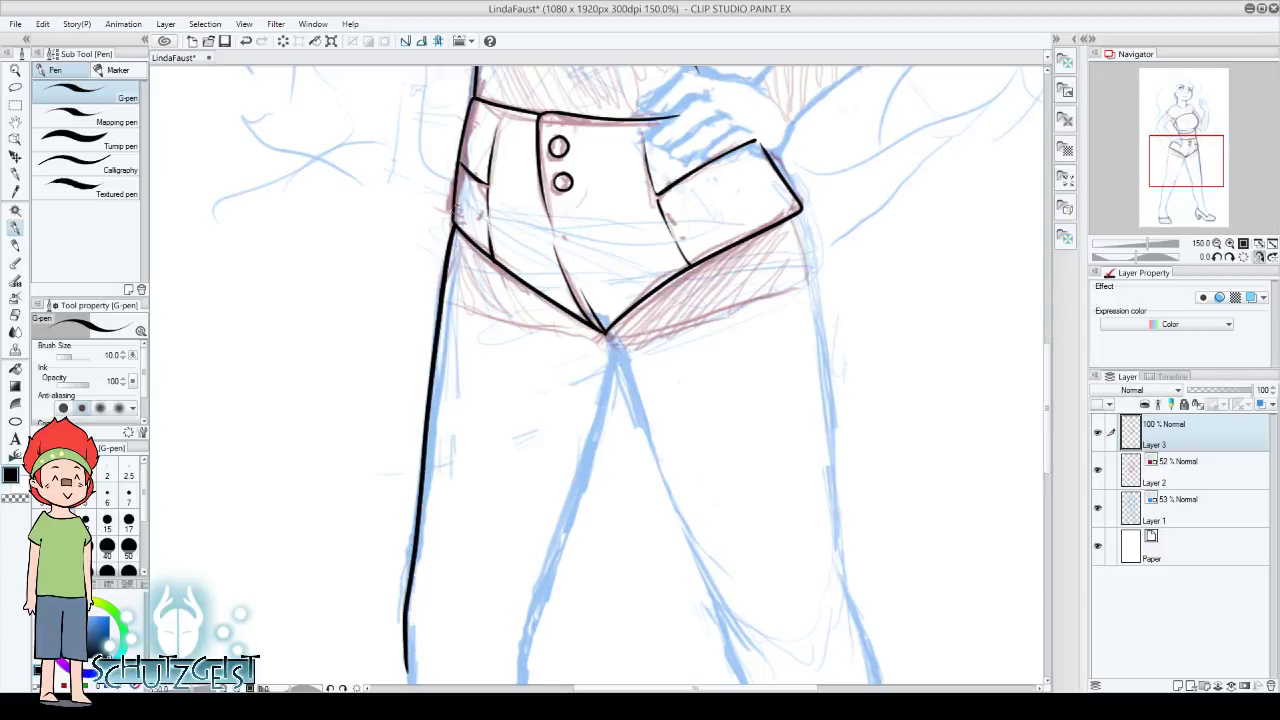
key("ctrl+z")
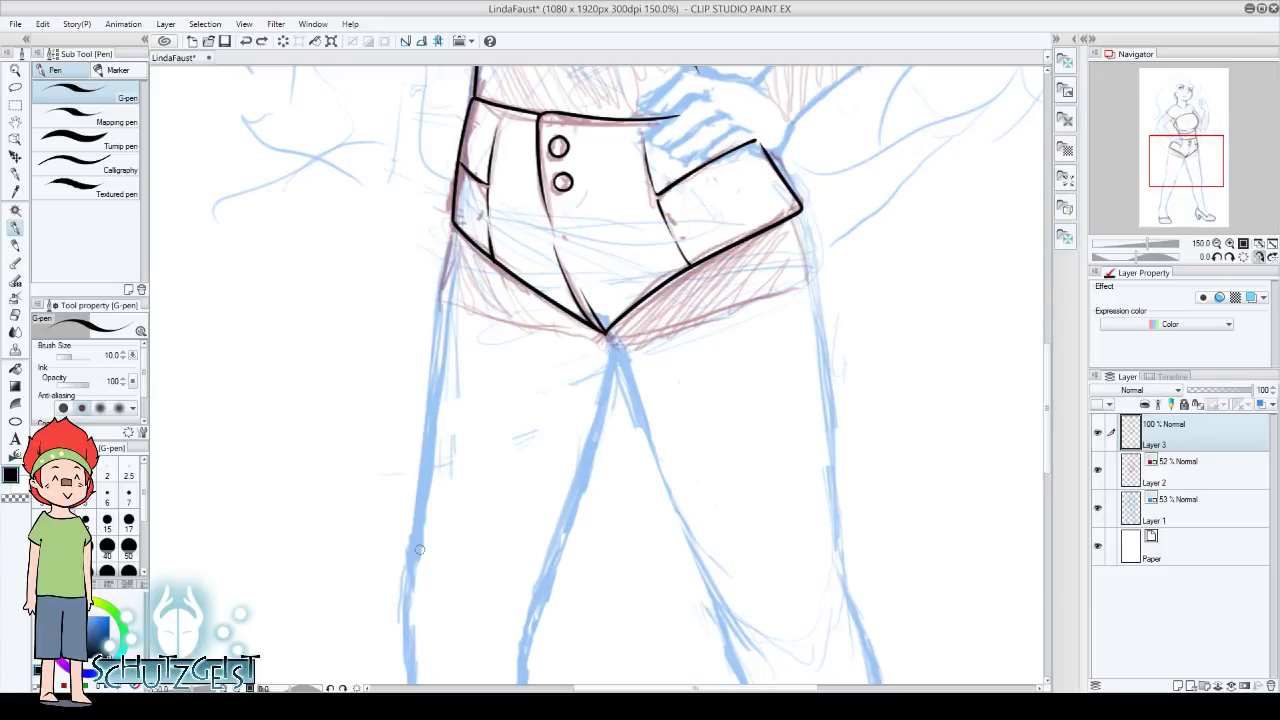
left_click_drag(406, 672, 449, 210)
left_click_drag(404, 640, 452, 217)
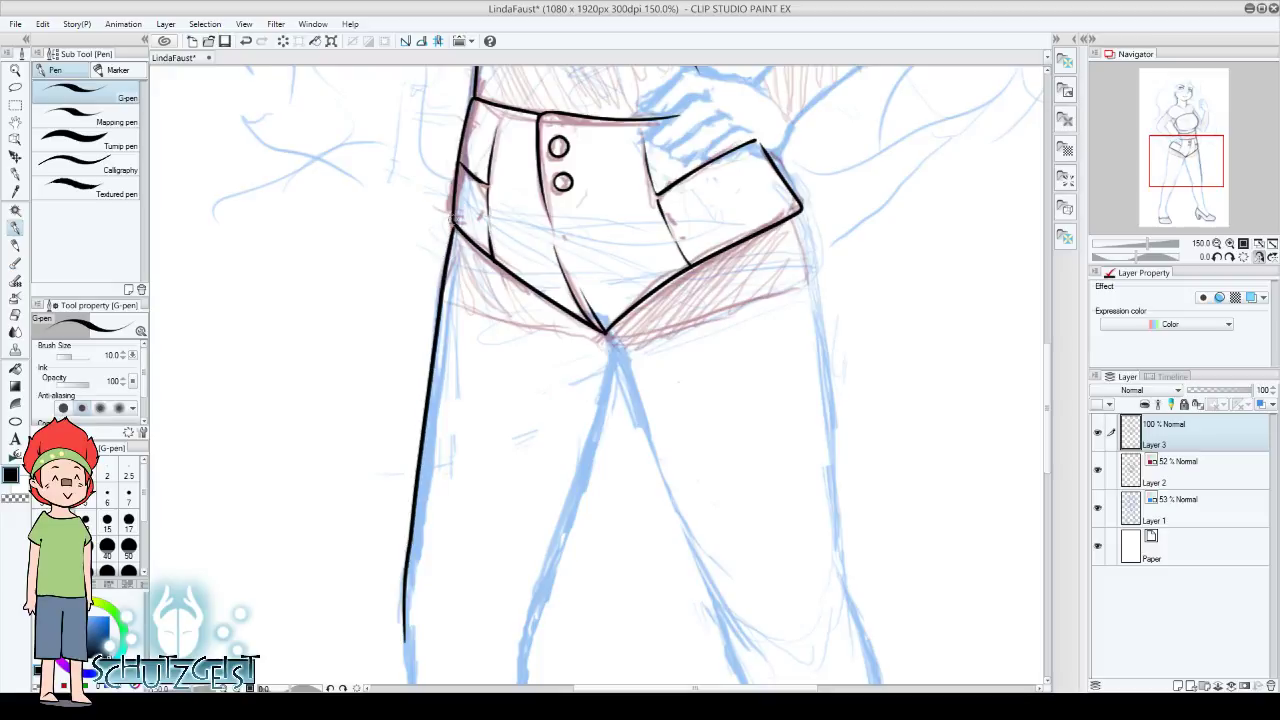
left_click_drag(474, 108, 453, 205)
Ink the left leg's inner line up to the crotch, redrawing it on a mirrored canvas
left_click_drag(526, 665, 610, 345)
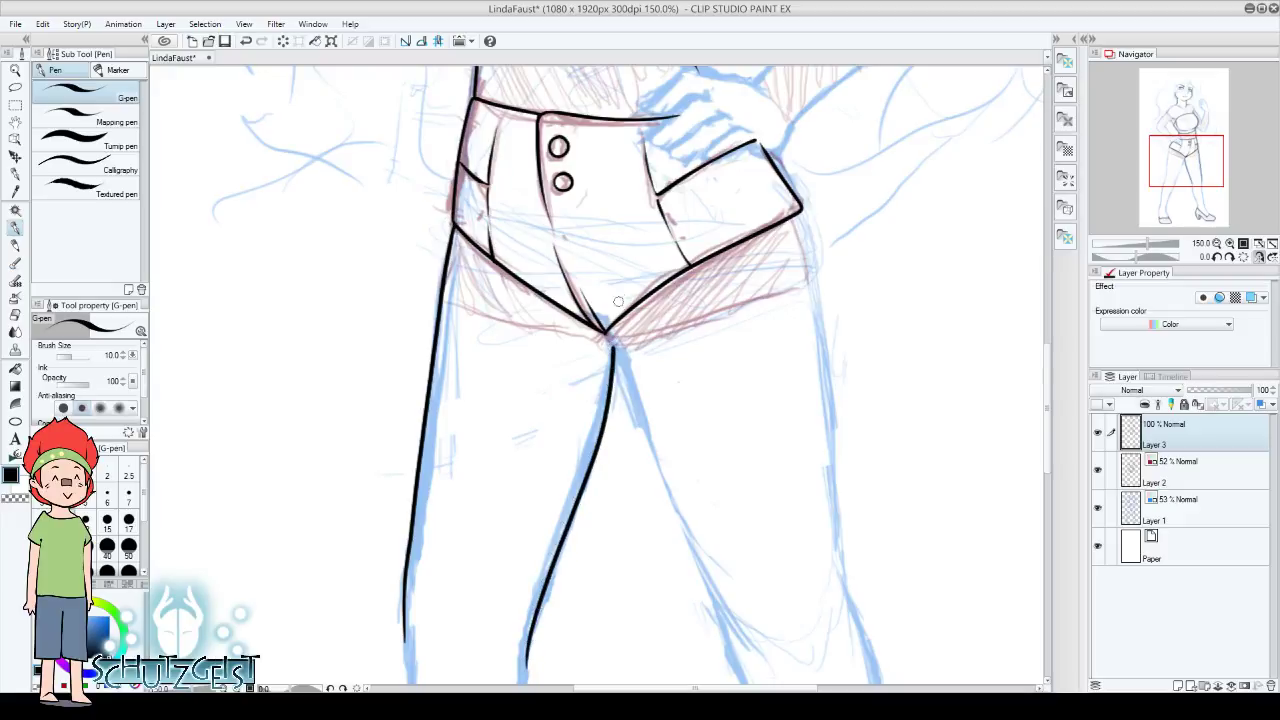
left_click(246, 41)
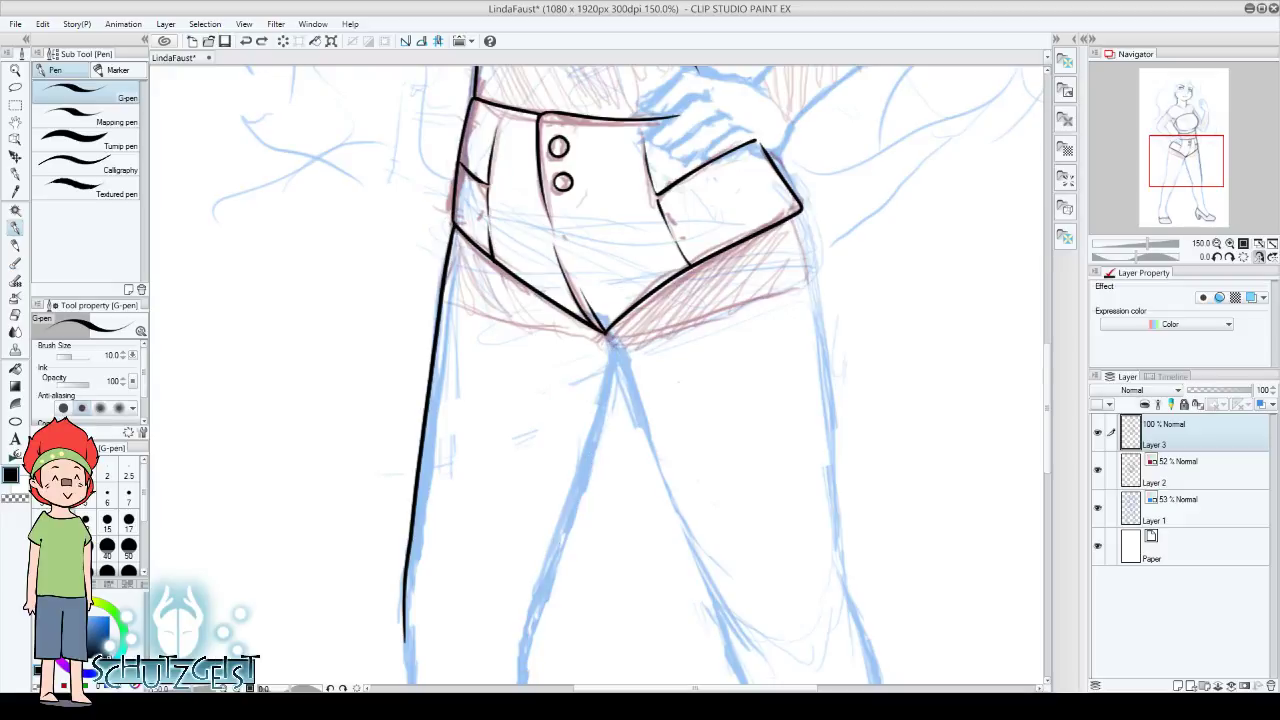
left_click_drag(527, 655, 609, 328)
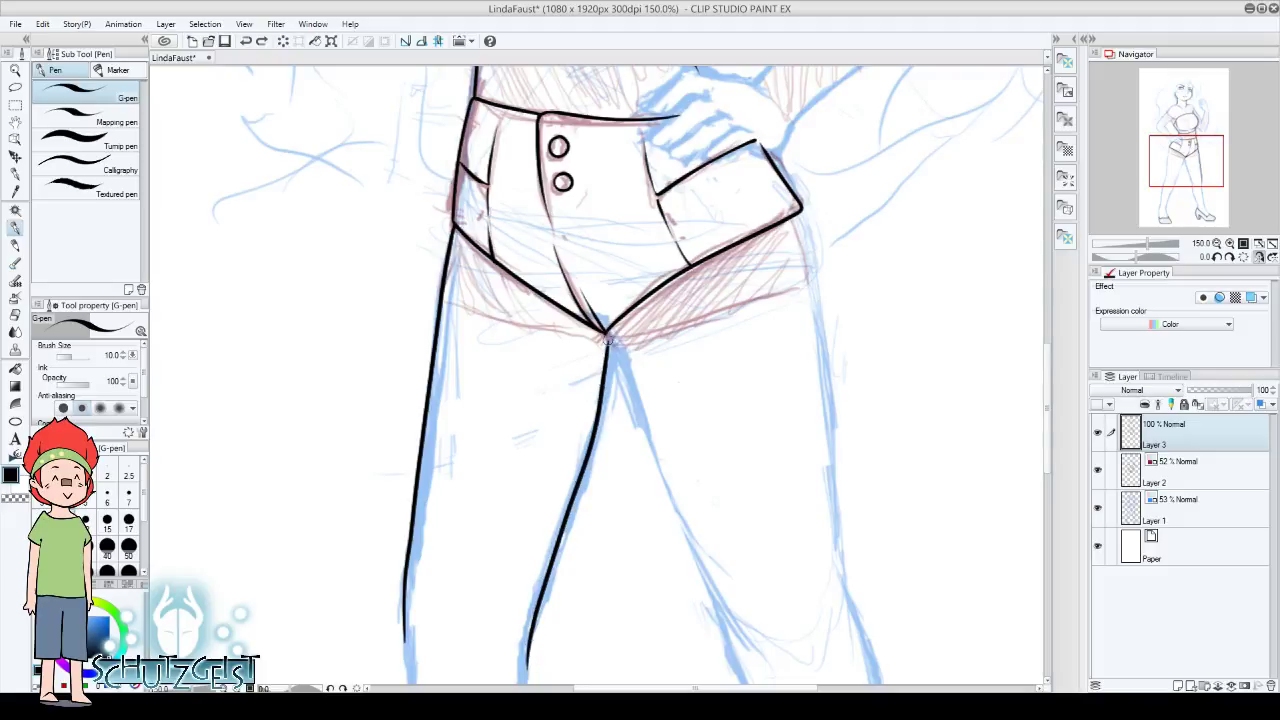
left_click(246, 41)
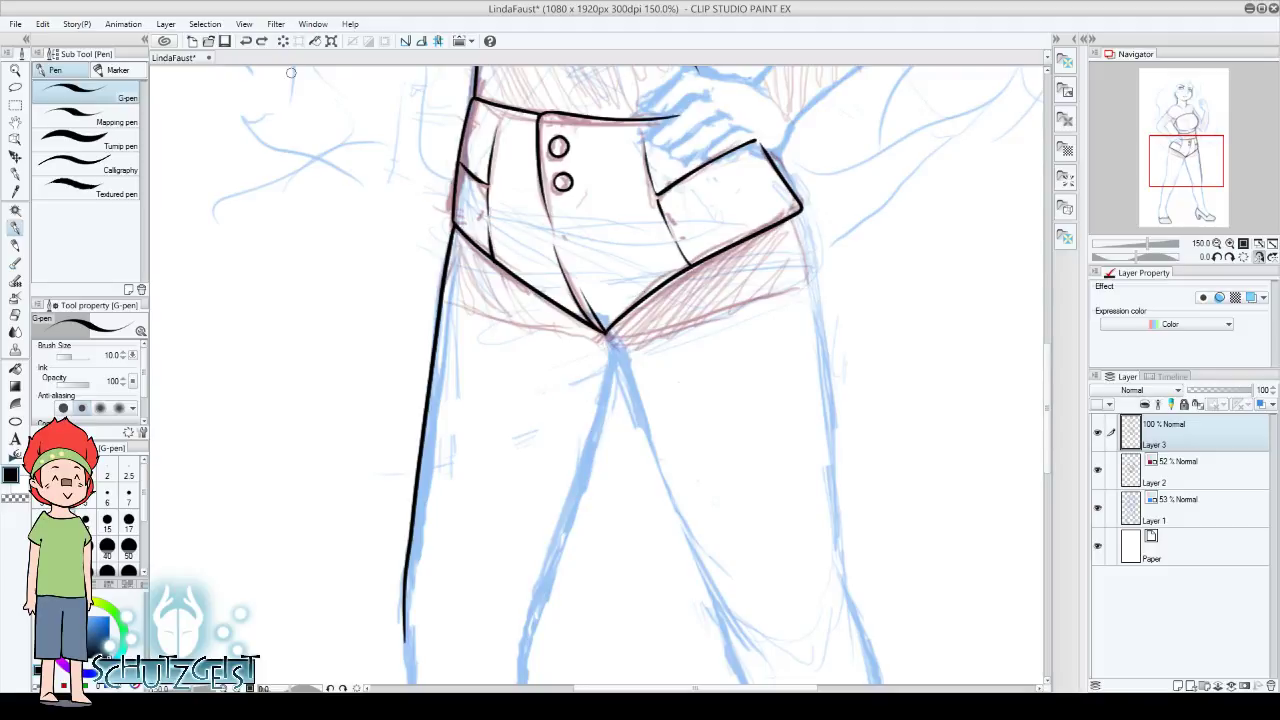
left_click_drag(527, 668, 608, 330)
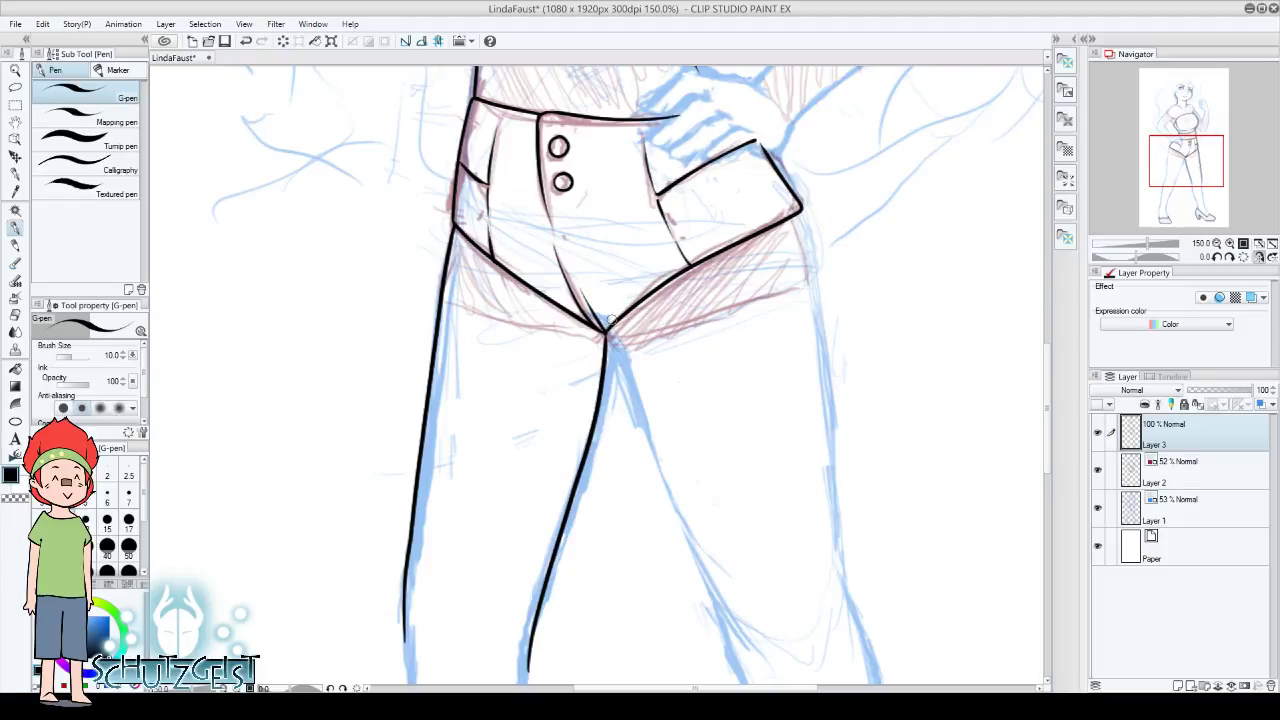
left_click(246, 41)
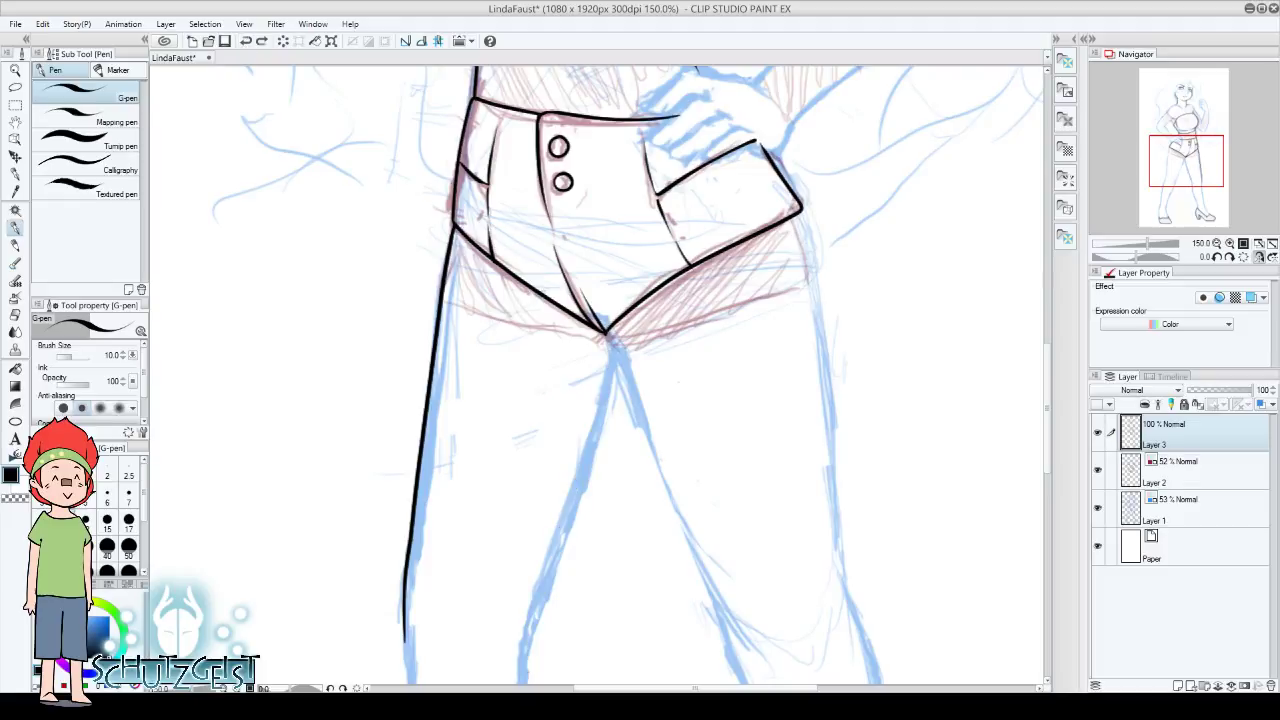
left_click(1259, 257)
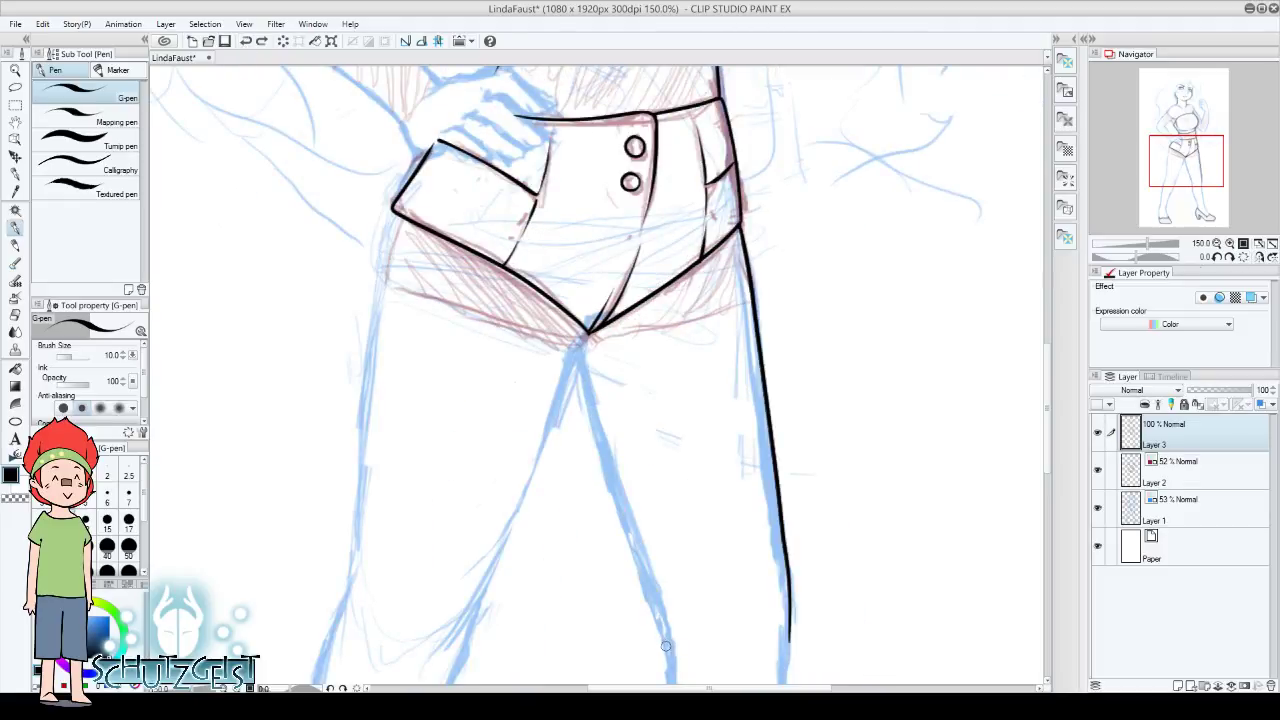
left_click_drag(666, 648, 585, 338)
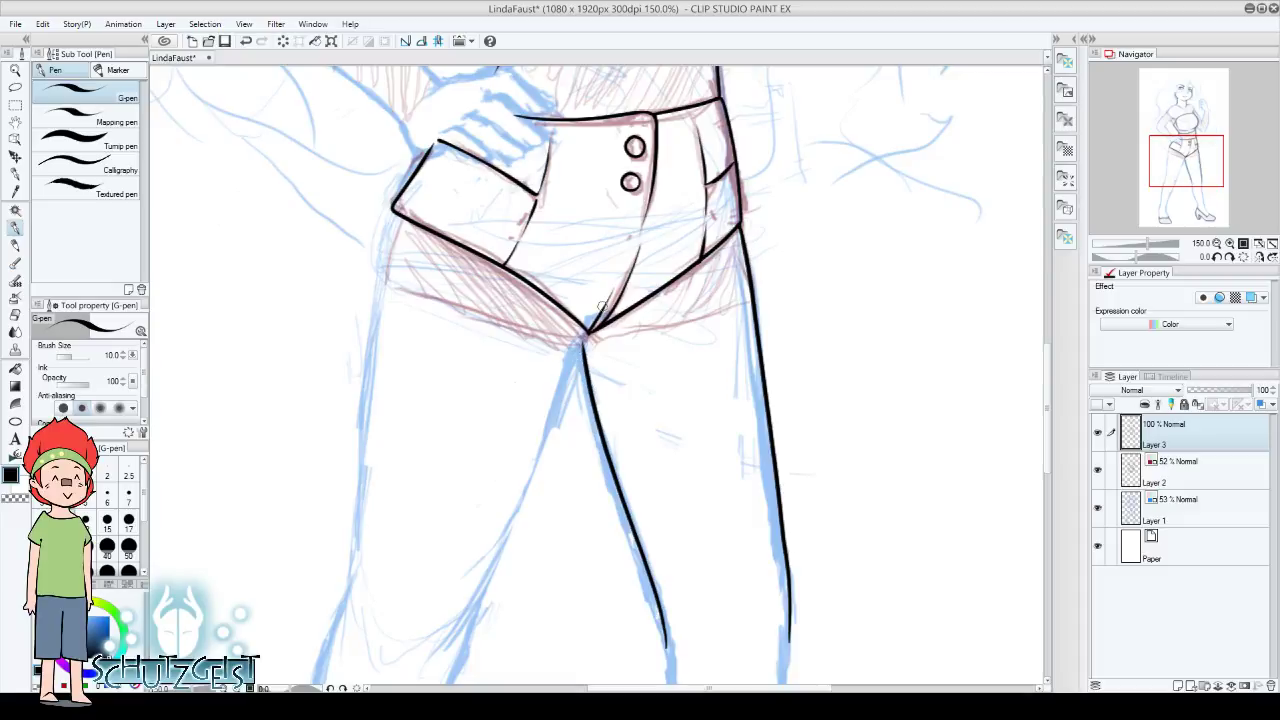
left_click_drag(1147, 243, 1133, 243)
Check the ink by toggling the blue sketch layer, then zoom in on the lower legs and shoes
left_click(1259, 257)
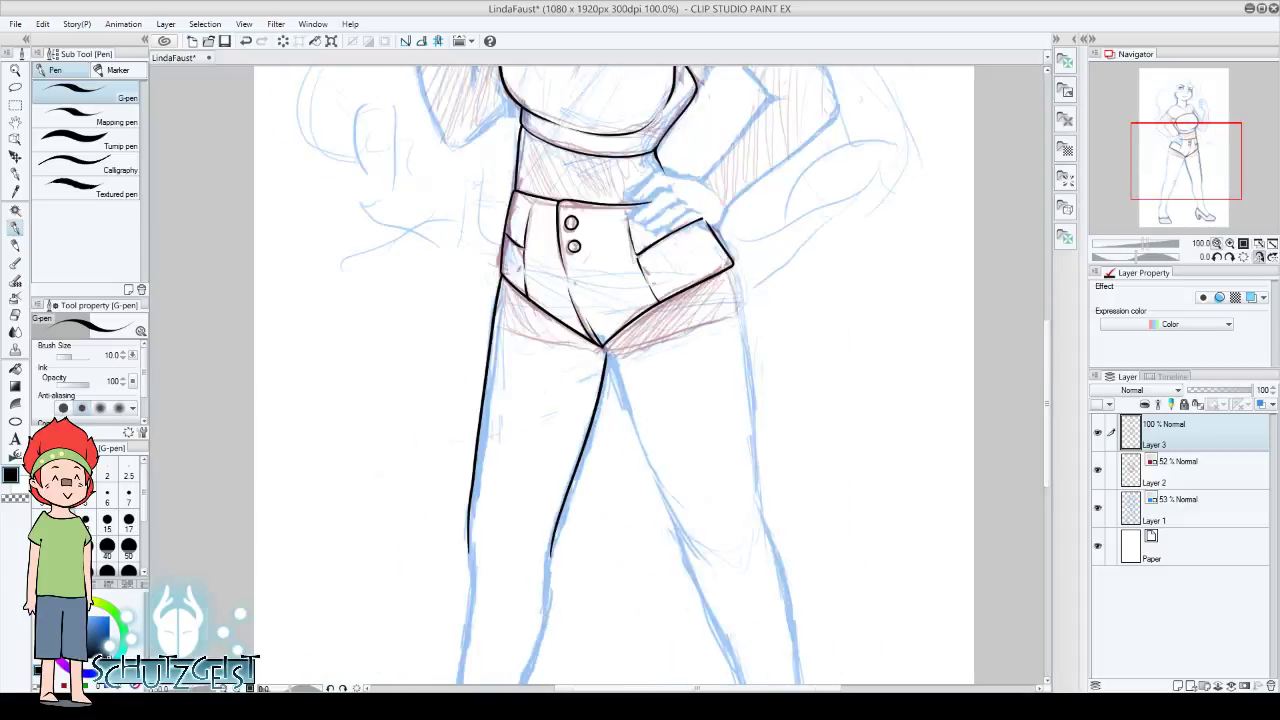
left_click(1097, 507)
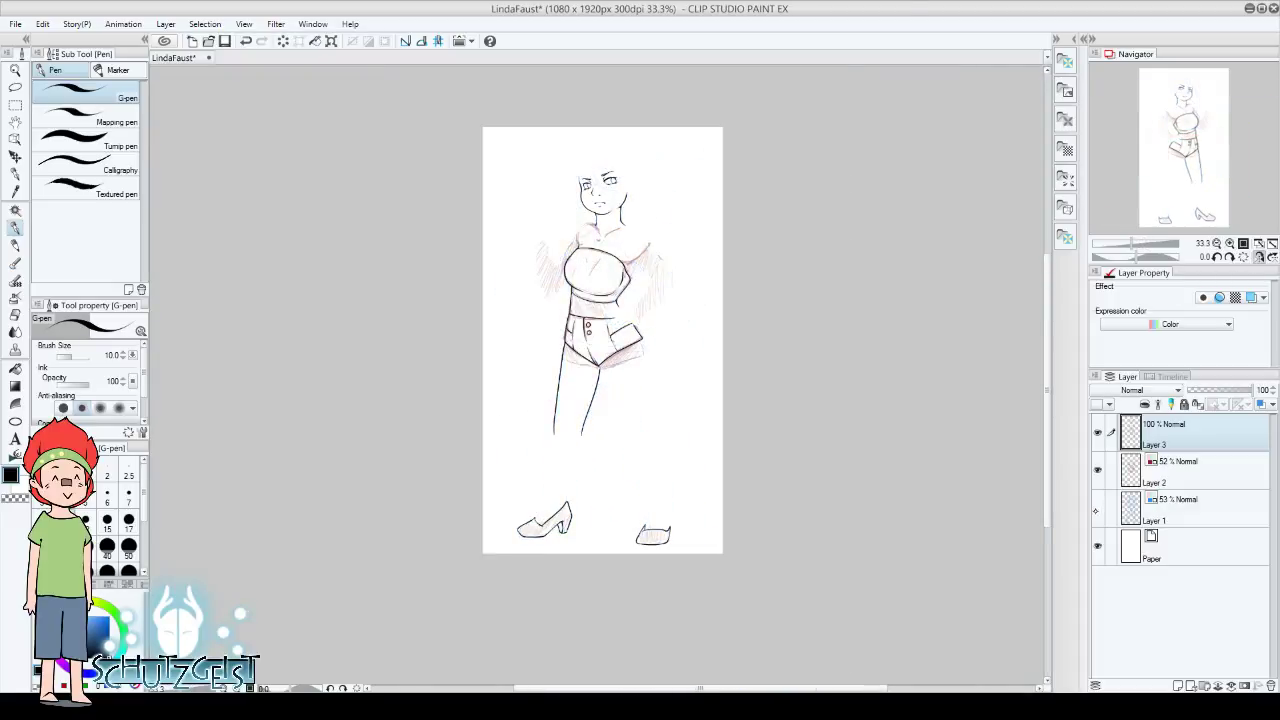
left_click(1097, 508)
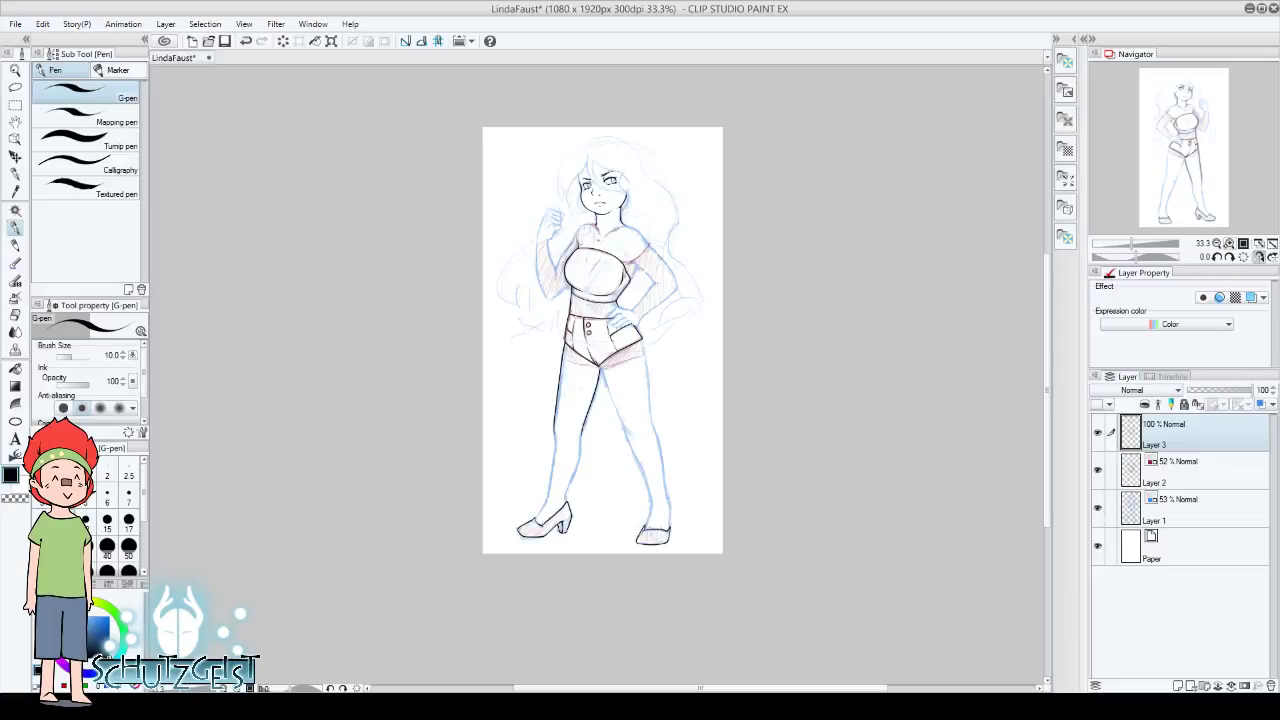
left_click(1230, 243)
left_click(1230, 243)
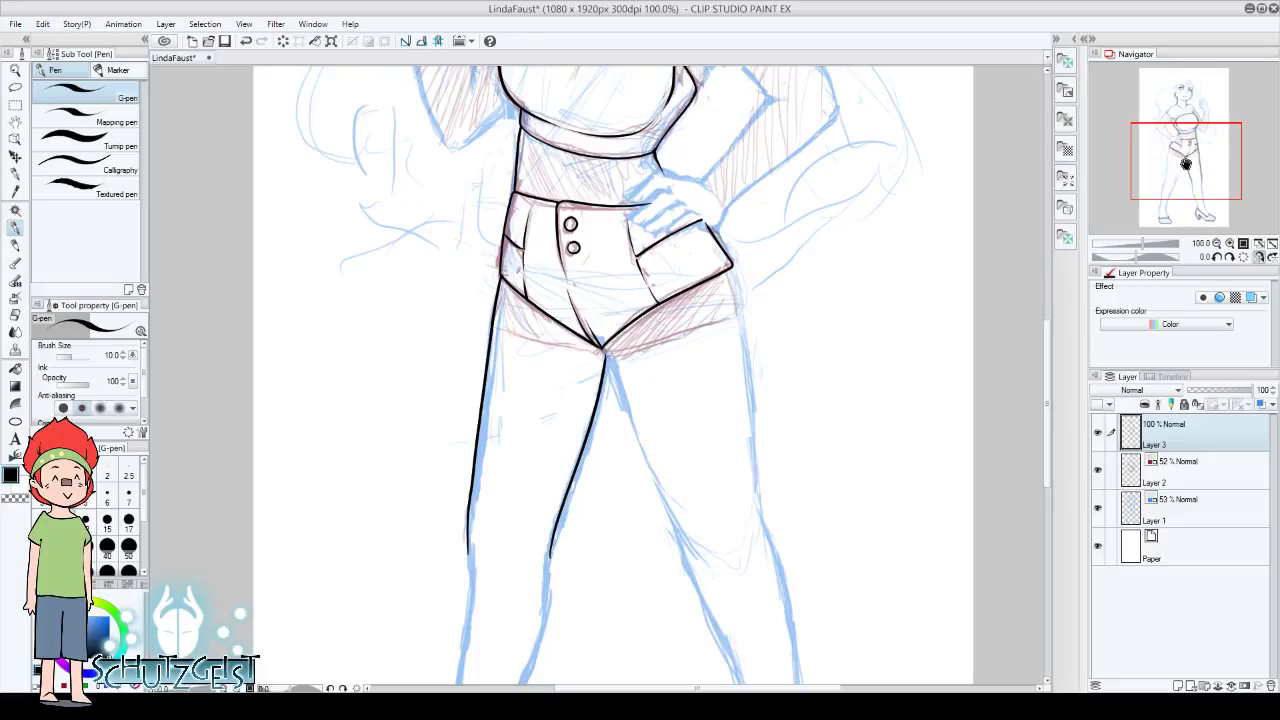
left_click_drag(1181, 165, 1182, 180)
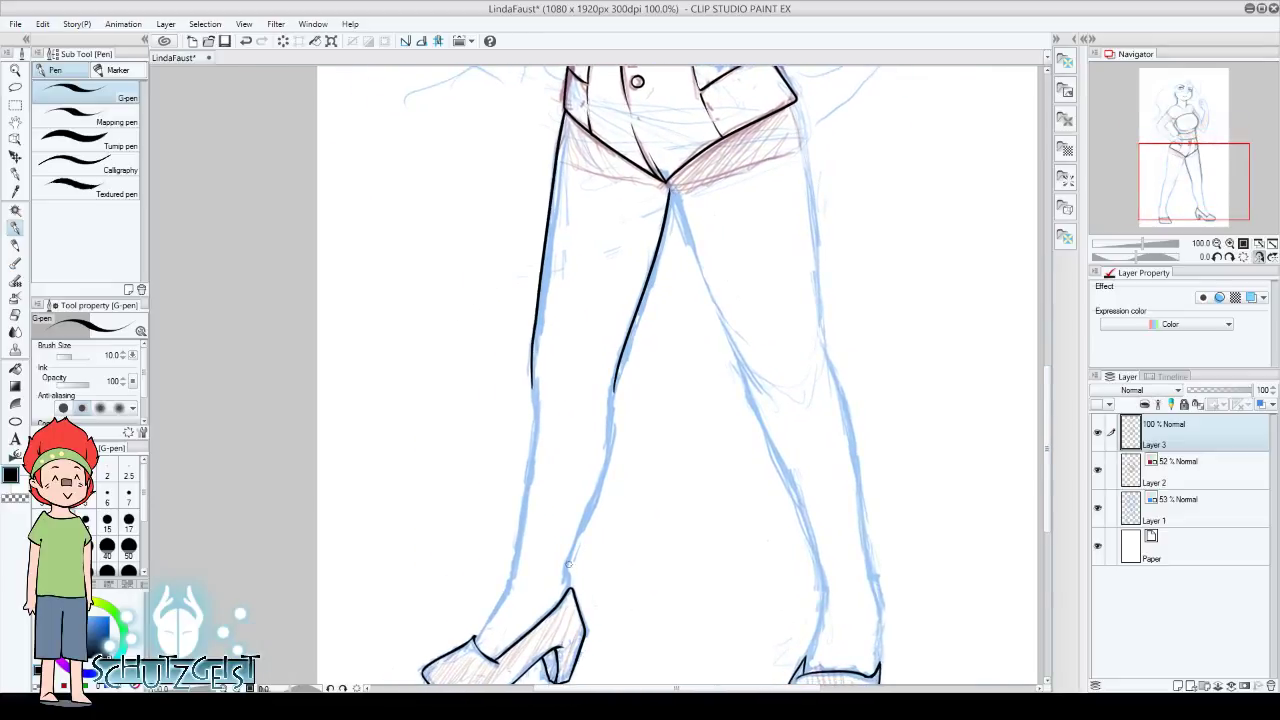
Ink the left leg's inner line upward from the shoe, redrawing until it's clean
left_click_drag(568, 584, 564, 562)
key("ctrl+z")
mouse_move(571, 590)
left_mouse_down()
mouse_move(562, 558)
mouse_move(600, 476)
mouse_move(616, 374)
left_mouse_up()
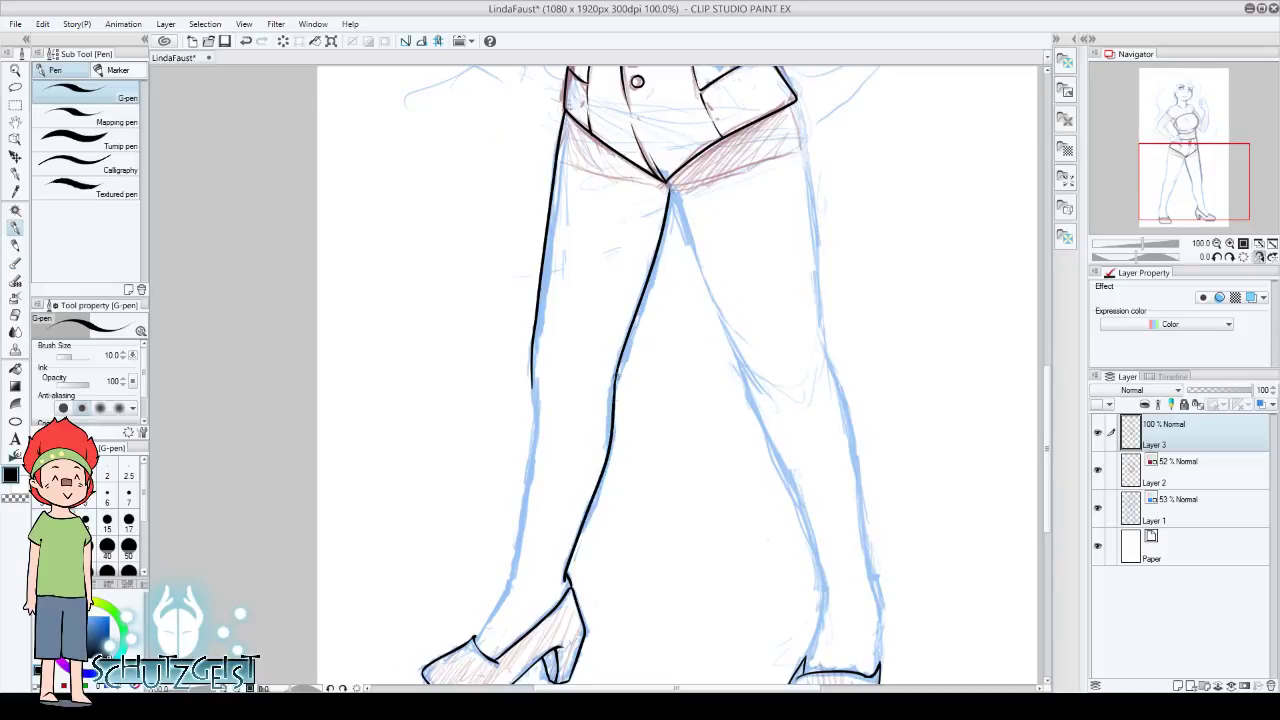
left_click(246, 41)
left_click_drag(565, 580, 612, 398)
left_click(246, 41)
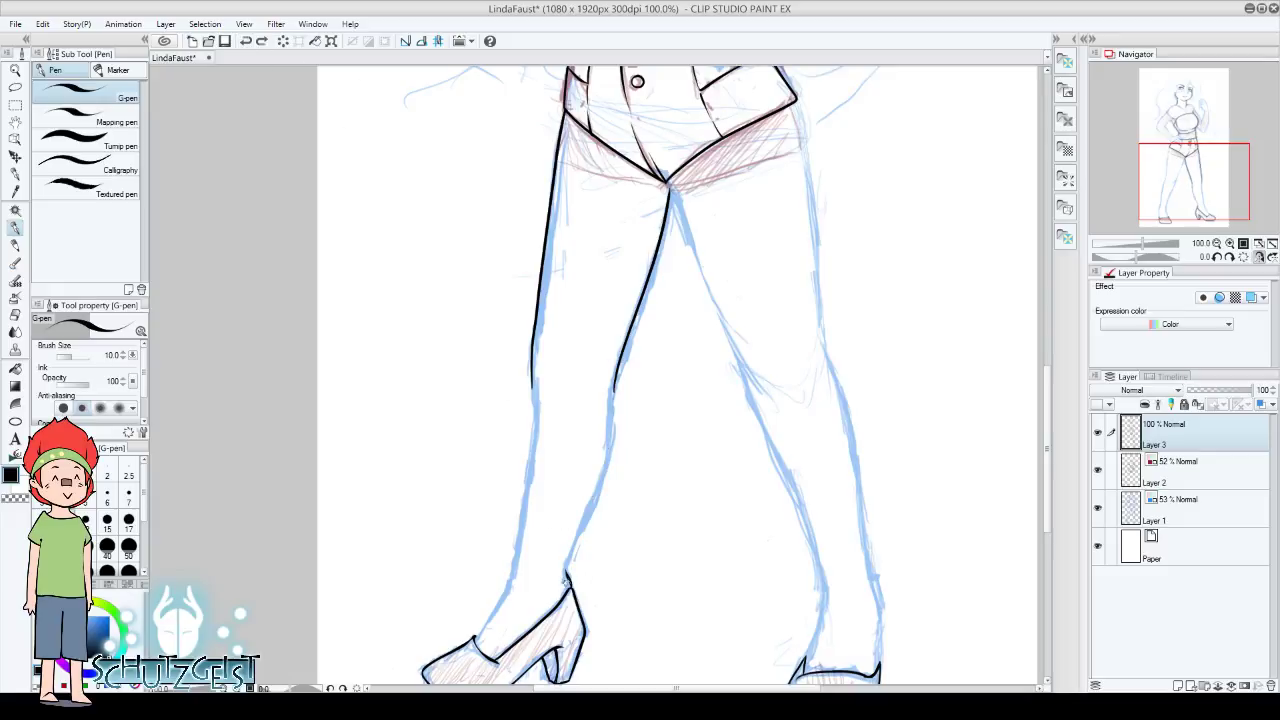
left_click_drag(565, 578, 617, 368)
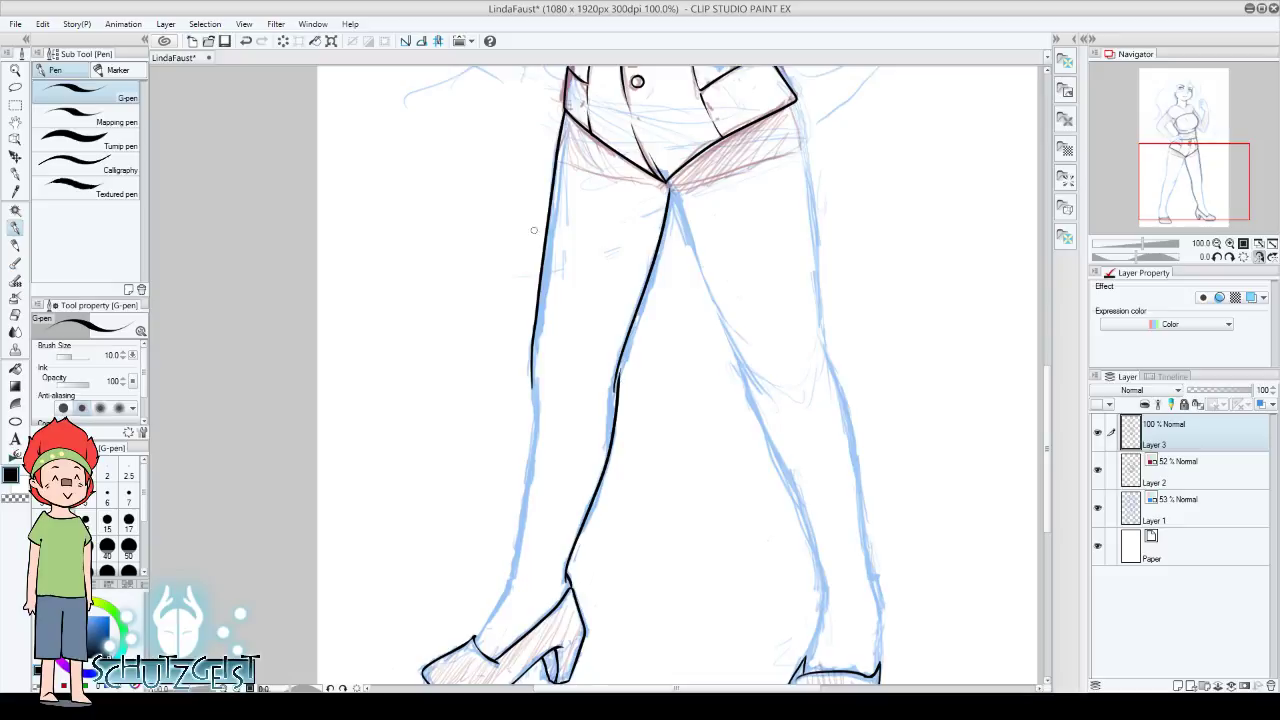
left_click(246, 41)
left_click_drag(565, 578, 617, 386)
left_click(246, 41)
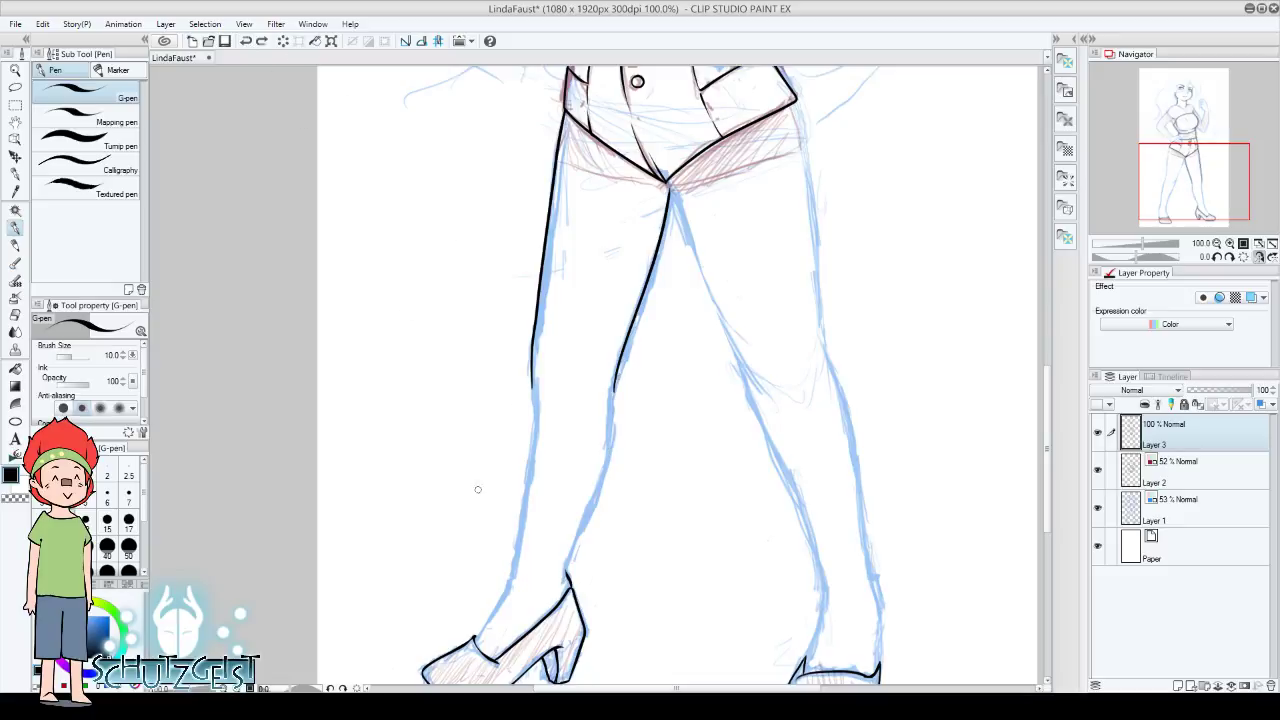
Ink the outer edges of both legs from the shoes, then redraw the left leg's inner edge
left_click_drag(510, 582, 544, 317)
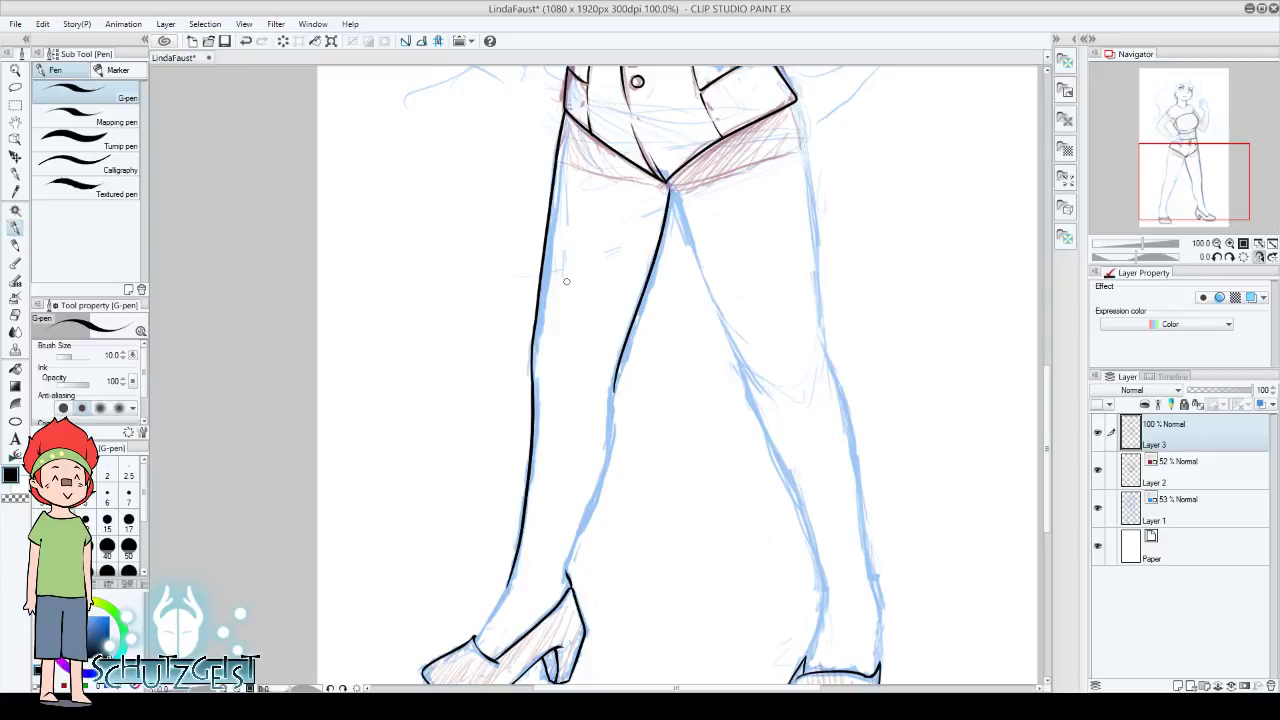
left_click(246, 41)
left_click_drag(503, 597, 540, 368)
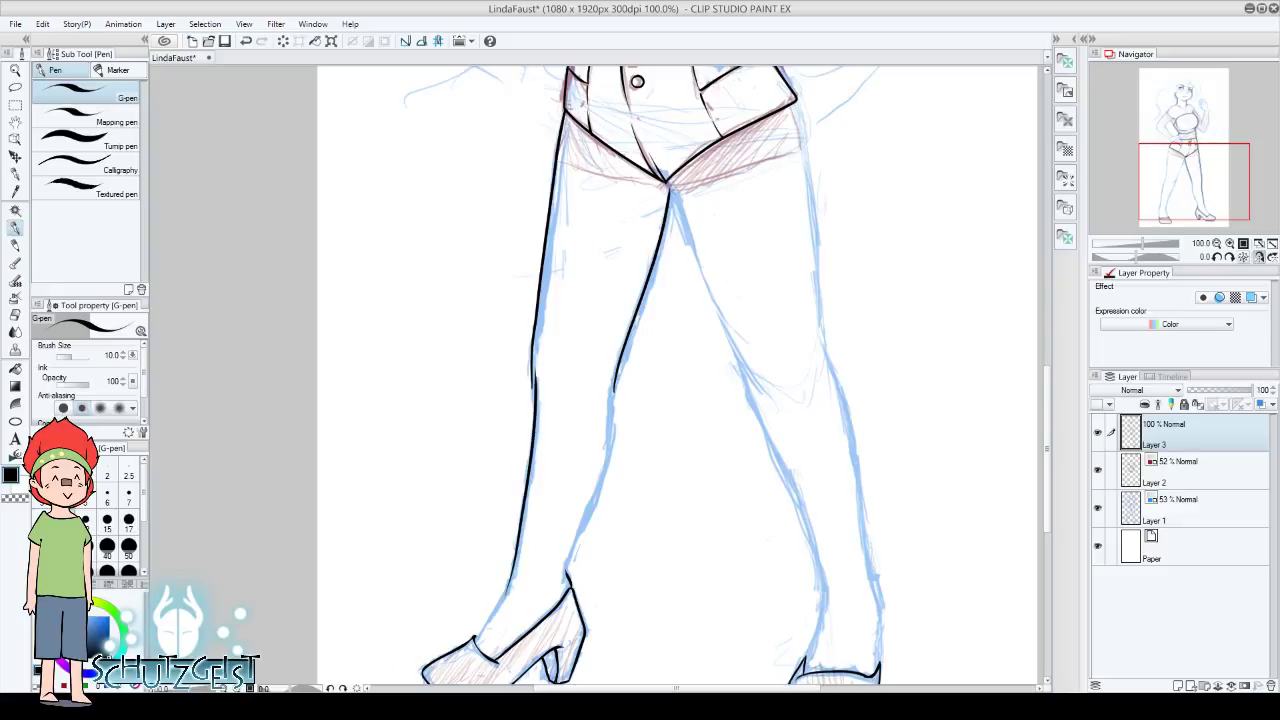
left_click(1258, 256)
left_click(246, 41)
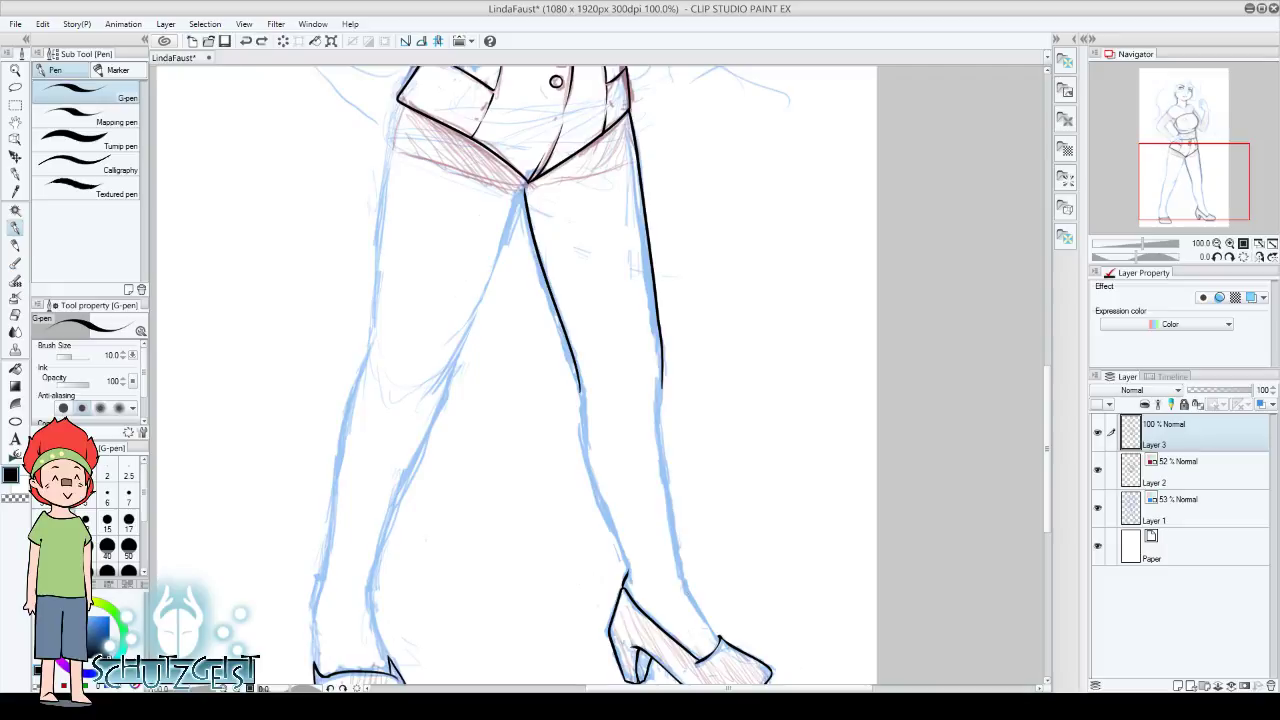
mouse_move(720, 640)
left_mouse_down()
mouse_move(680, 562)
mouse_move(660, 362)
left_mouse_up()
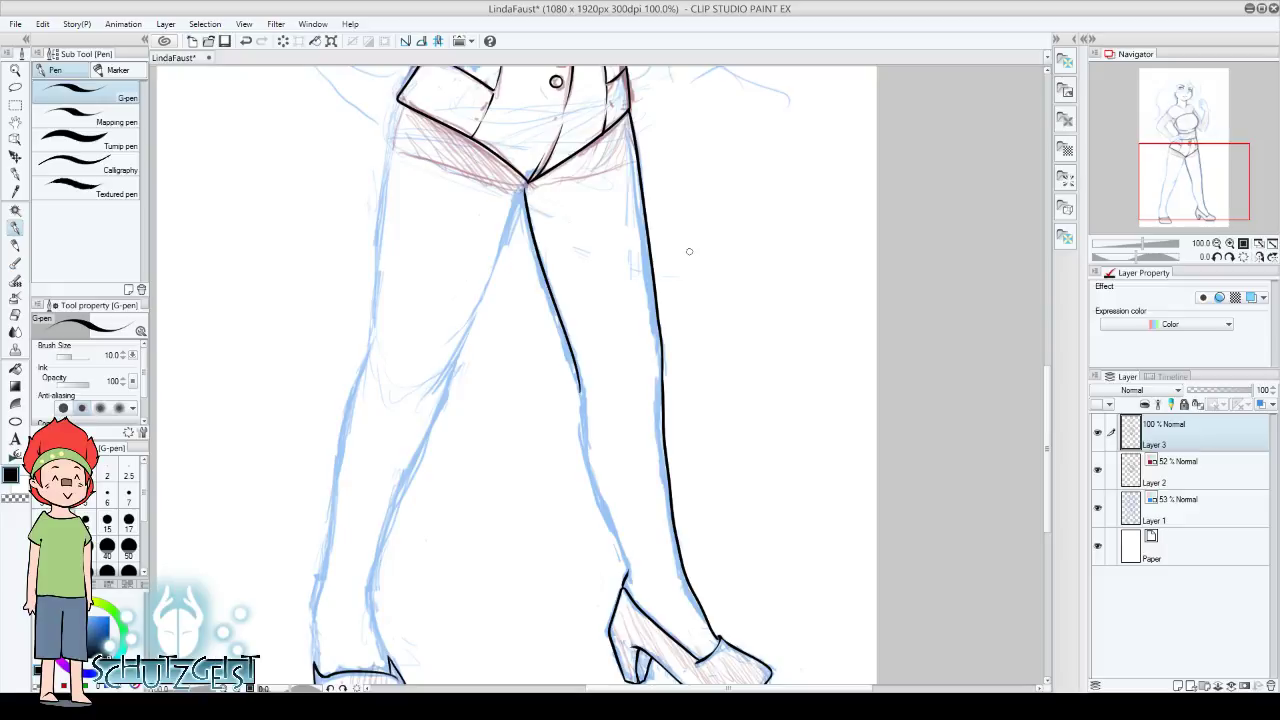
left_click(246, 41)
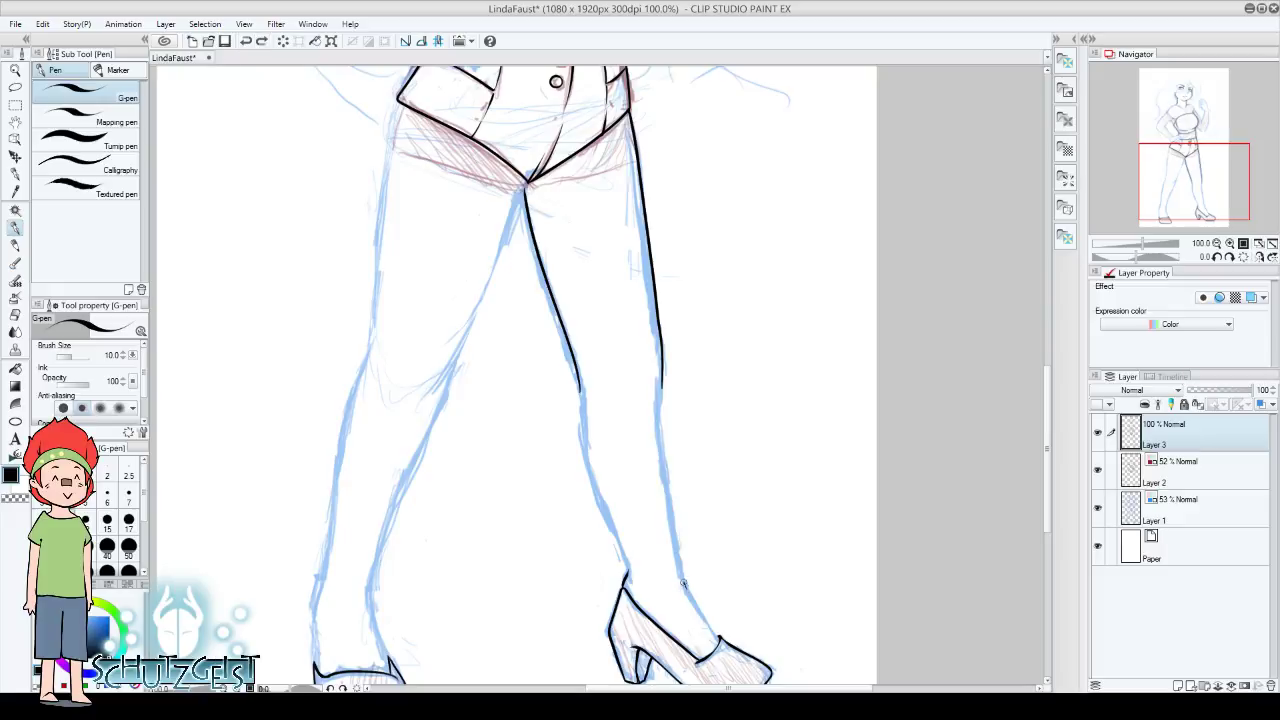
left_click_drag(683, 583, 660, 365)
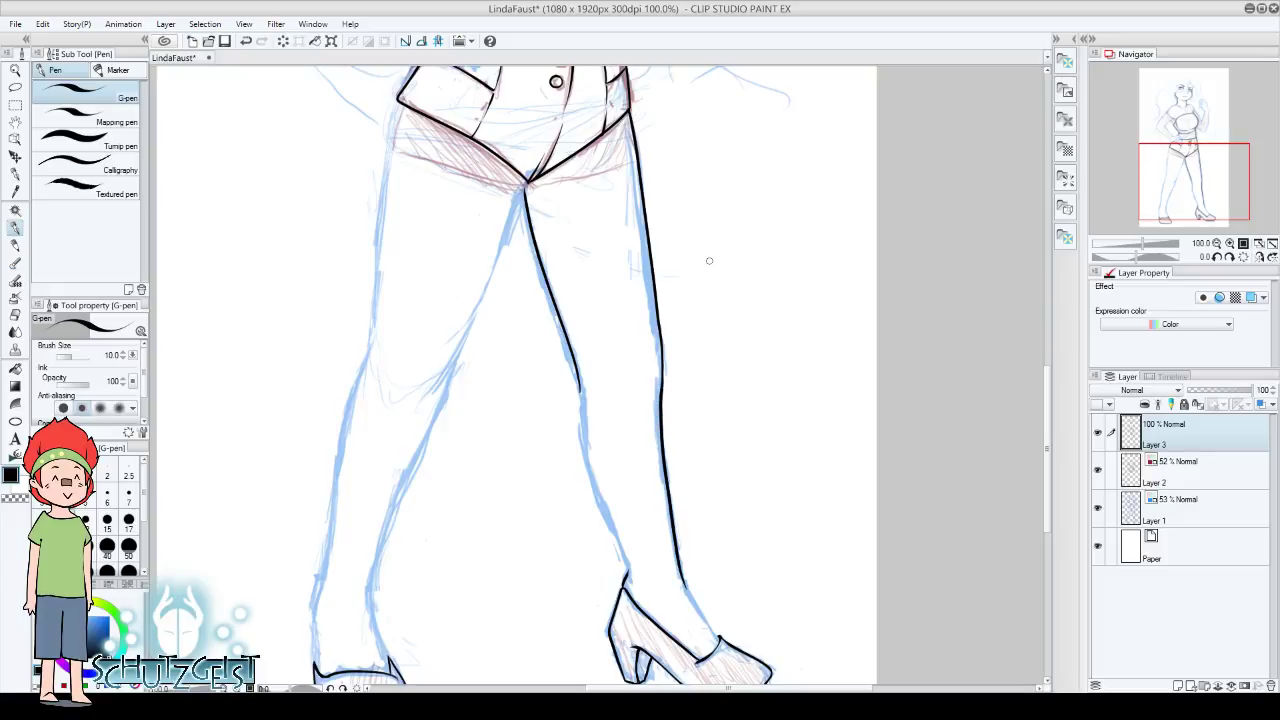
left_click(1259, 256)
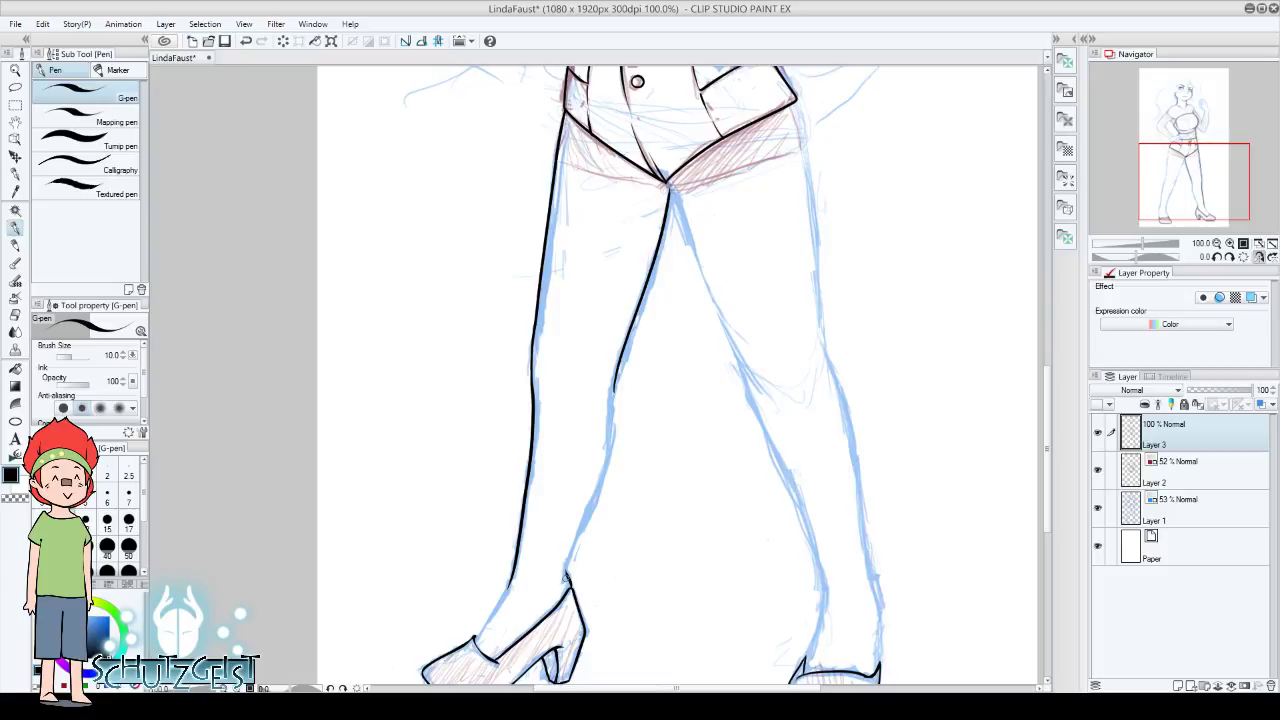
left_click_drag(566, 580, 618, 376)
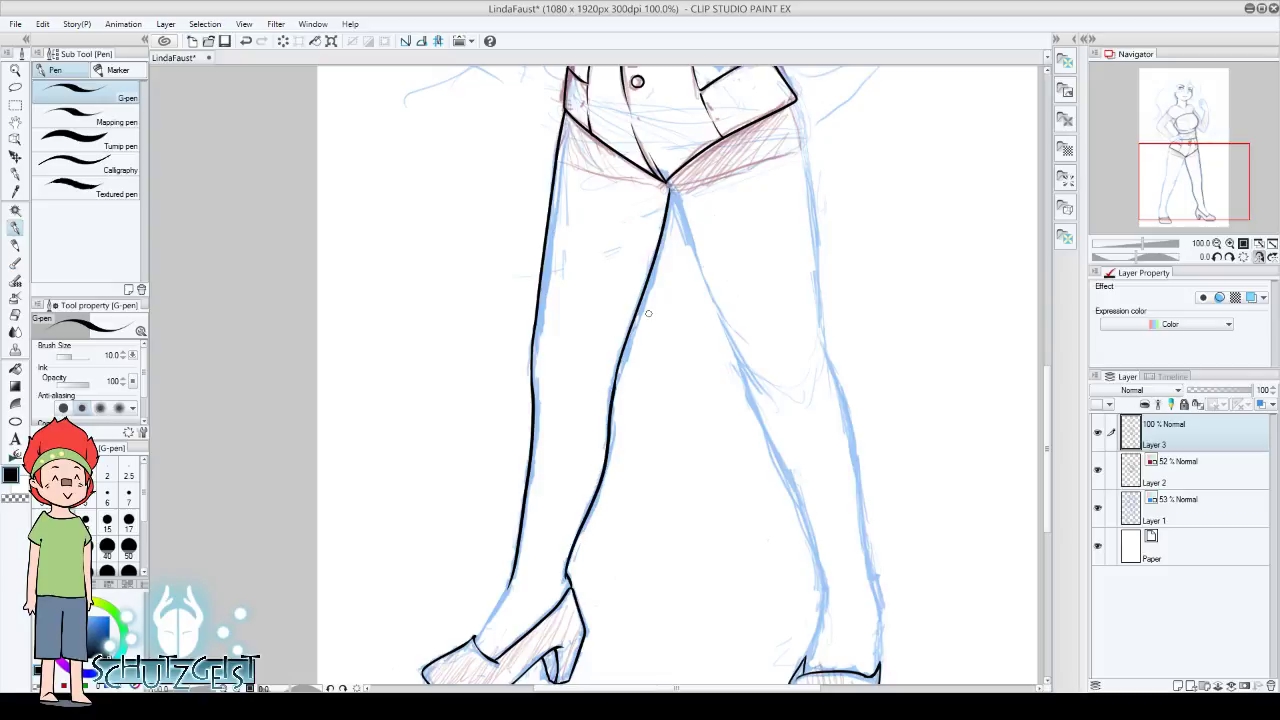
left_click(1217, 243)
left_click(1217, 243)
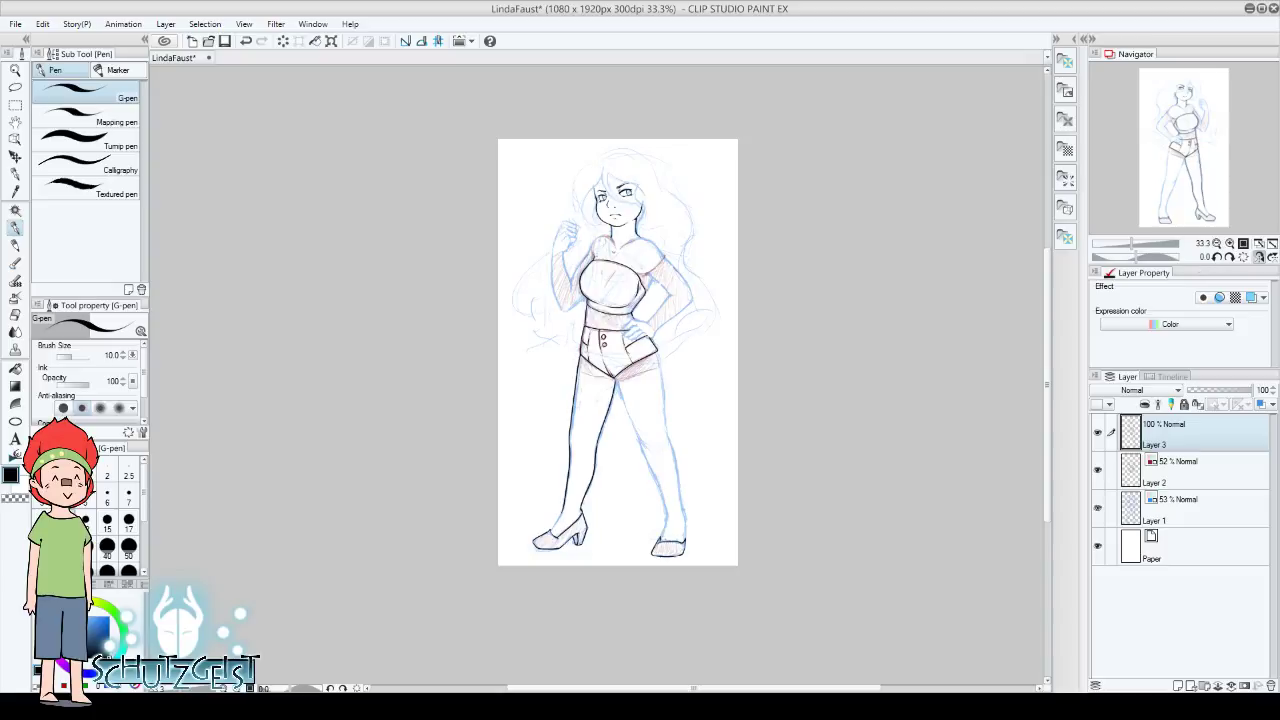
Toggle the blue sketch layer to check the ink, then zoom in on the thighs
left_click(1097, 508)
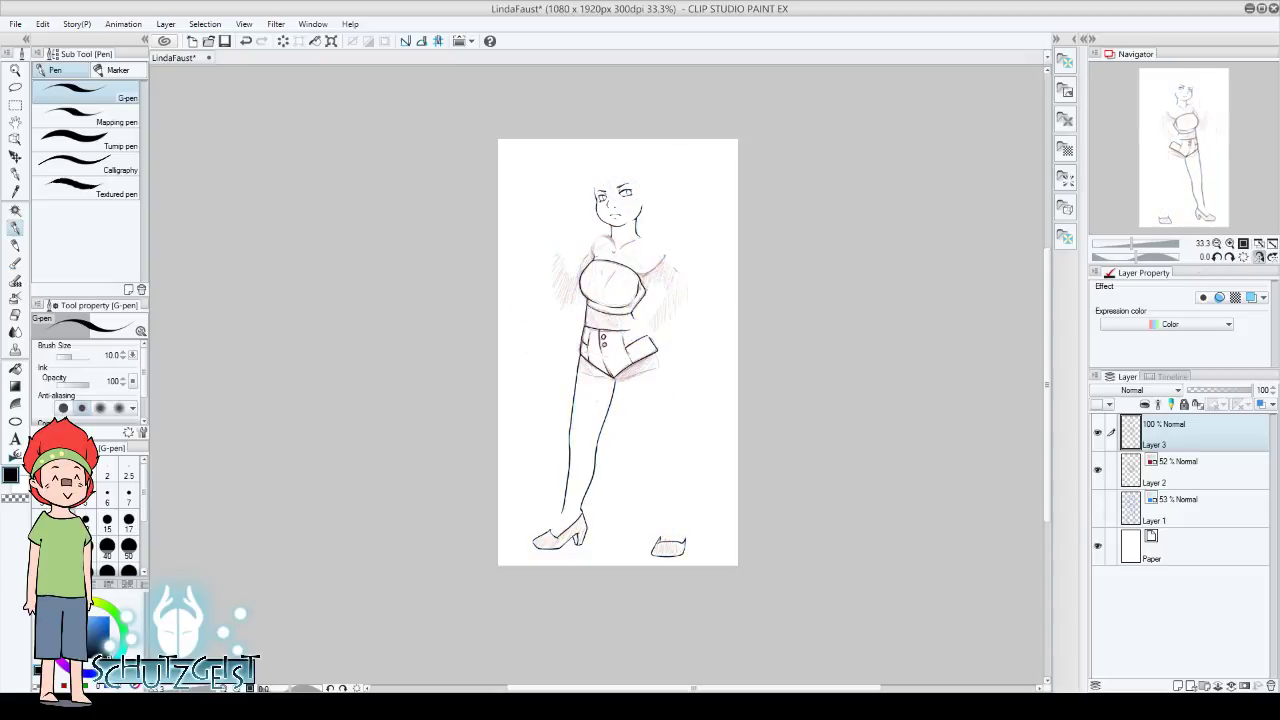
left_click(1098, 508)
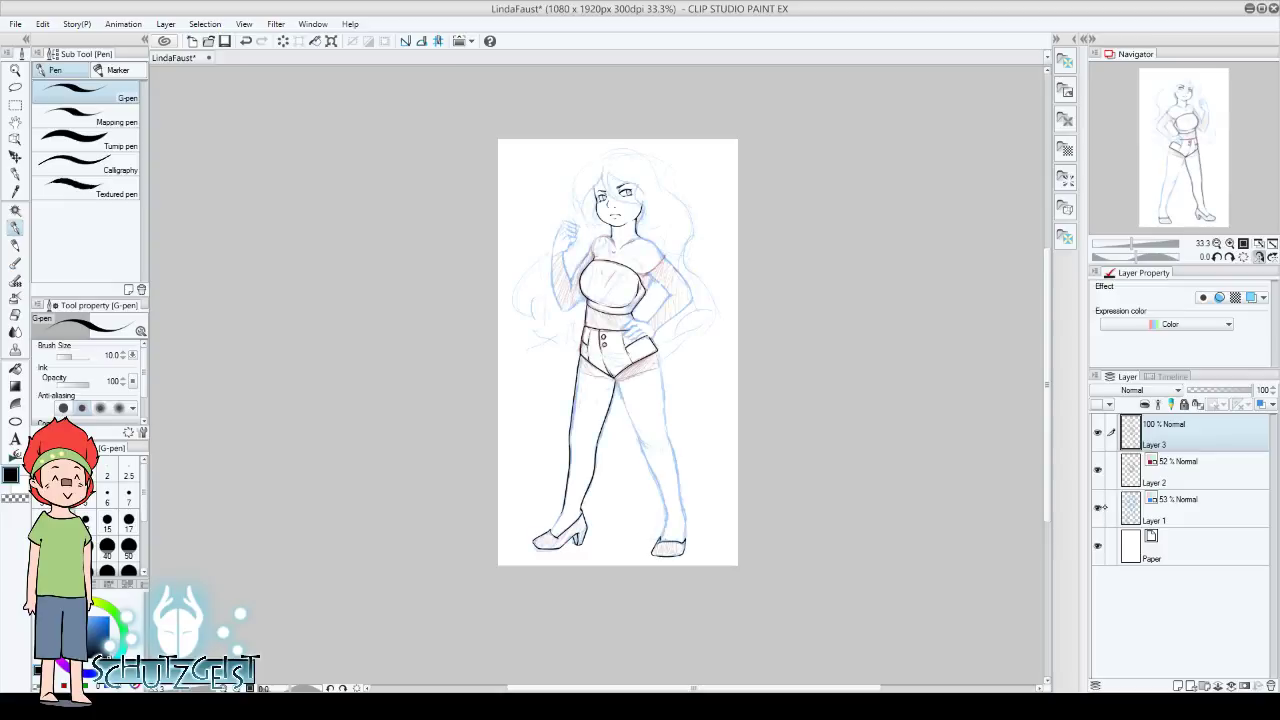
left_click(1230, 243)
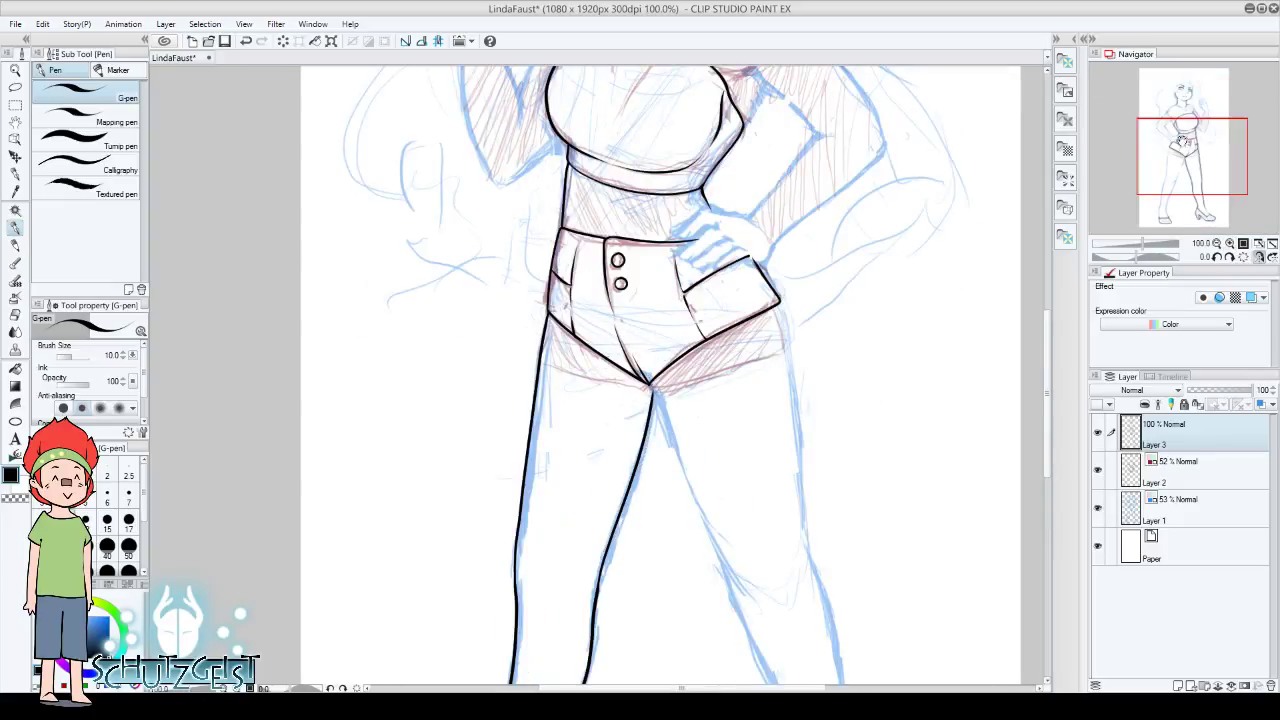
mouse_move(1182, 141)
left_mouse_down()
mouse_move(1176, 170)
mouse_move(1209, 212)
left_mouse_up()
Ink the front of the shin and ankle on a mirrored, rotated canvas
left_click(1258, 257)
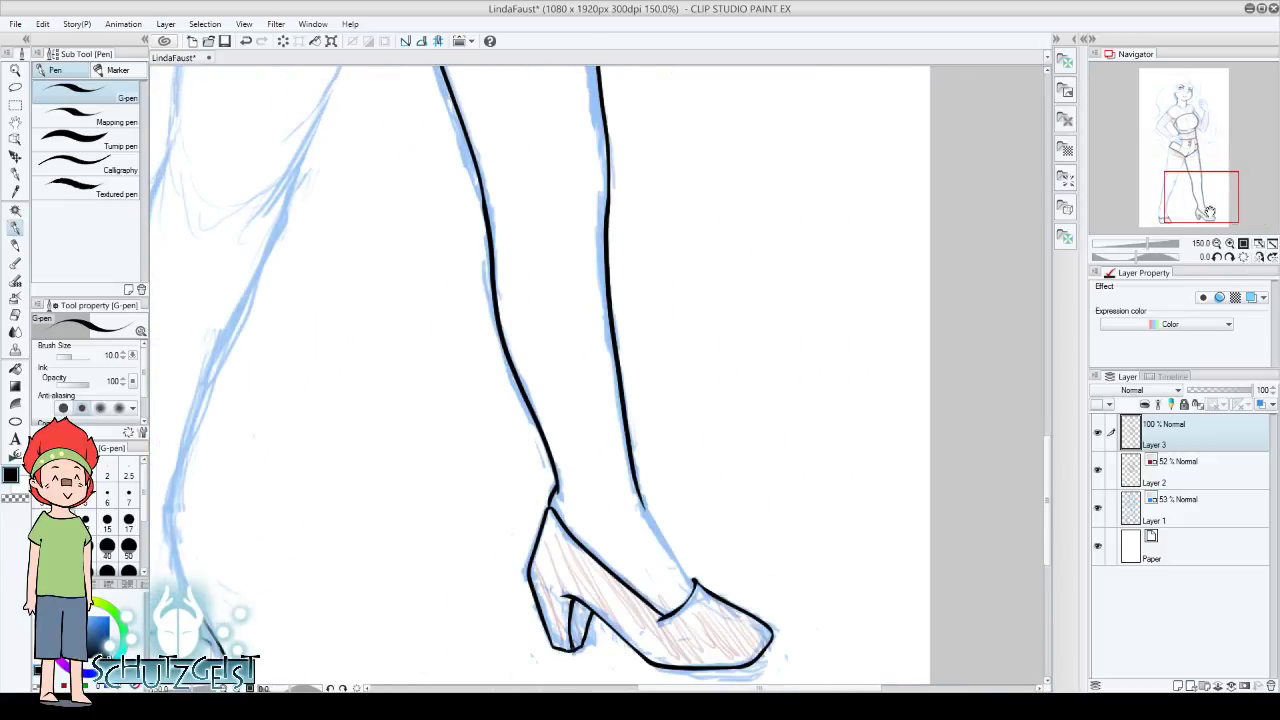
left_click_drag(990, 190, 1018, 297)
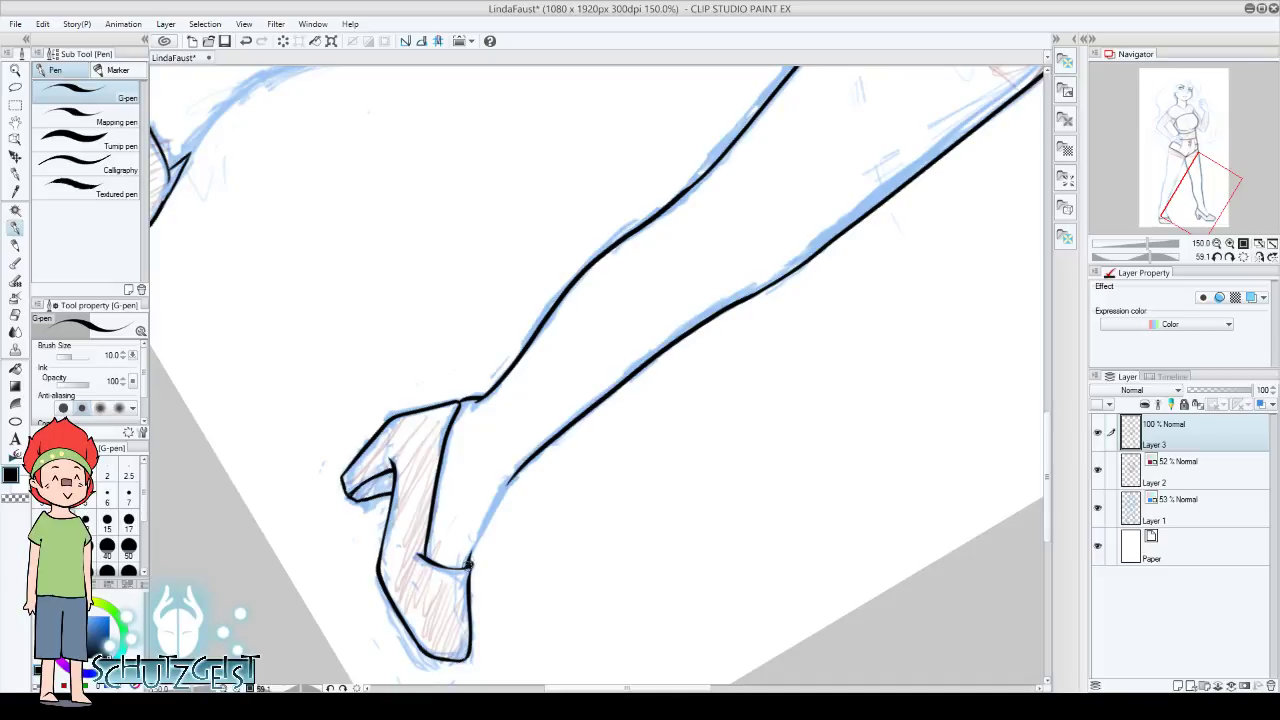
left_click_drag(469, 565, 533, 442)
left_click(1258, 257)
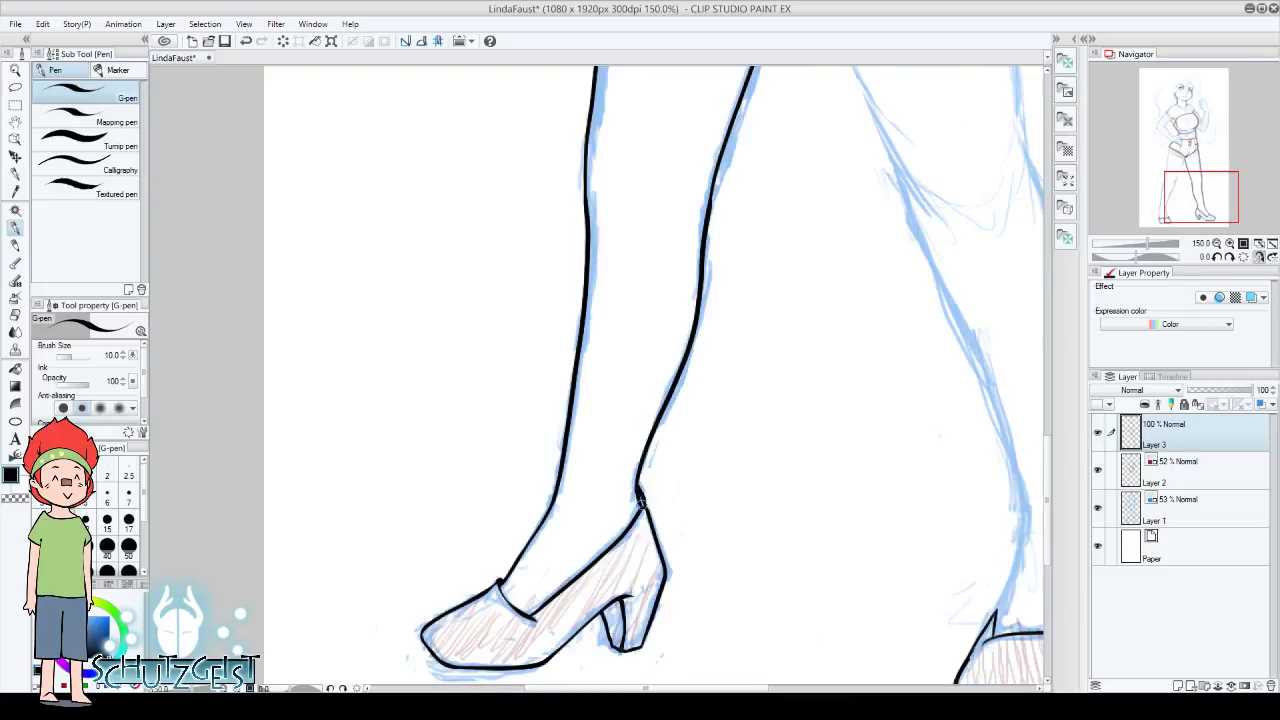
Thin the ink blob at the ankle with the Hard eraser
key("e")
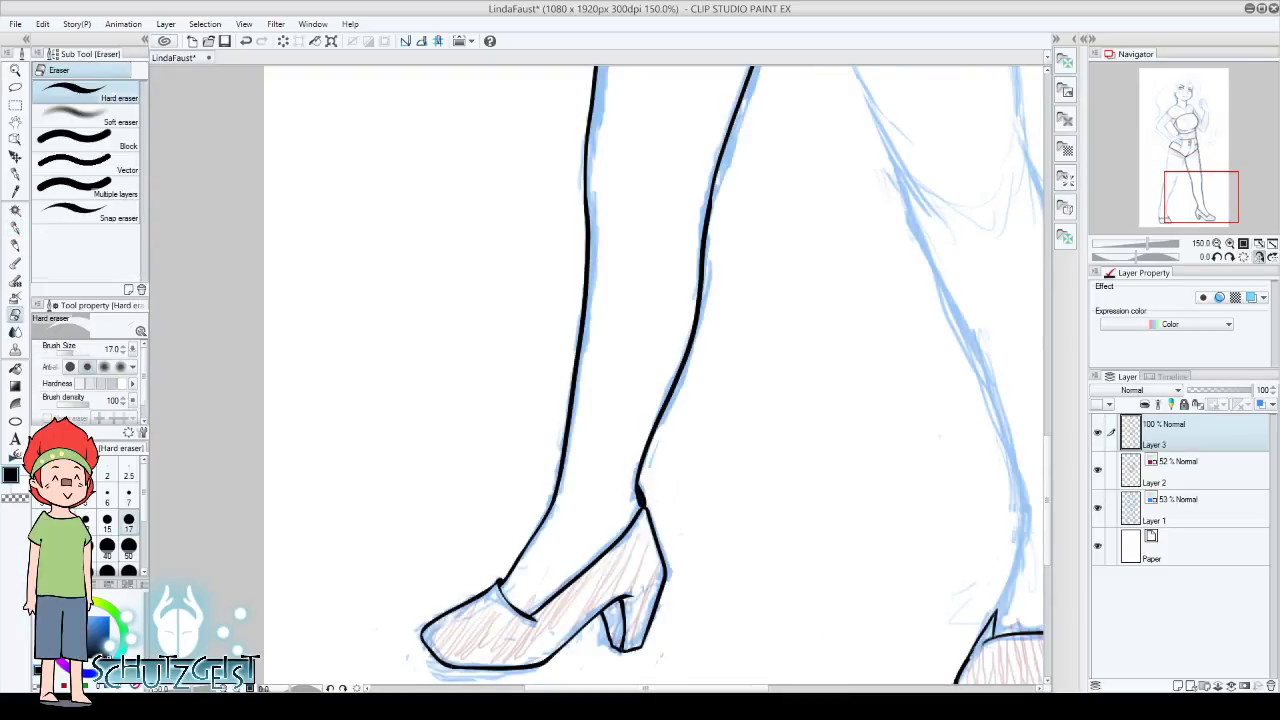
left_click_drag(640, 495, 643, 478)
left_click_drag(1181, 193, 1173, 165)
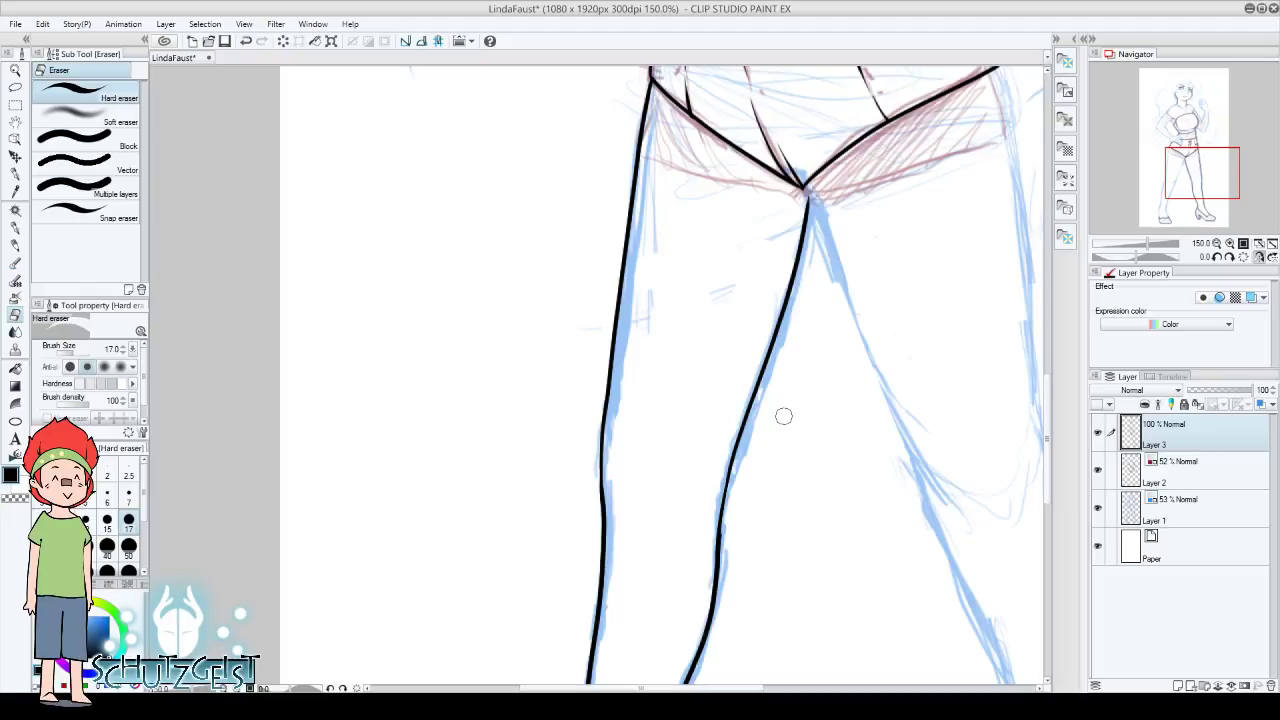
Retouch the inner leg line below the crotch with smoother G-pen strokes
key("p")
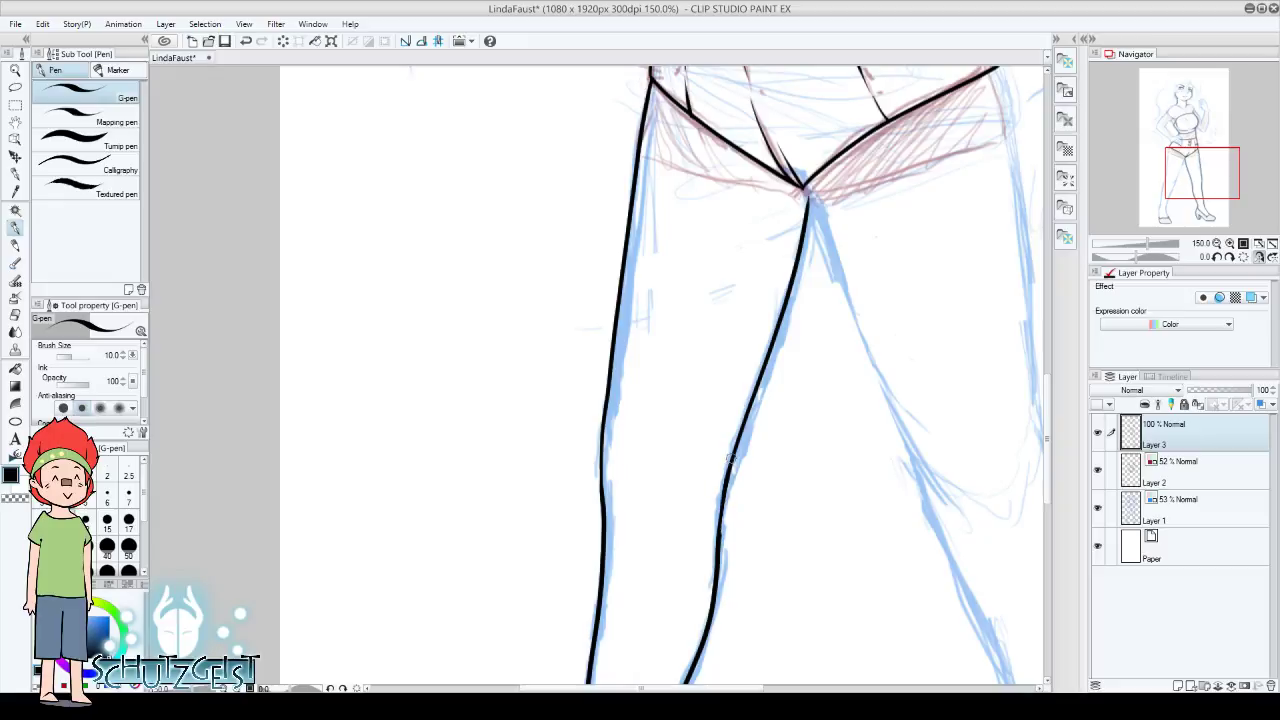
left_click_drag(727, 466, 729, 548)
left_click(15, 314)
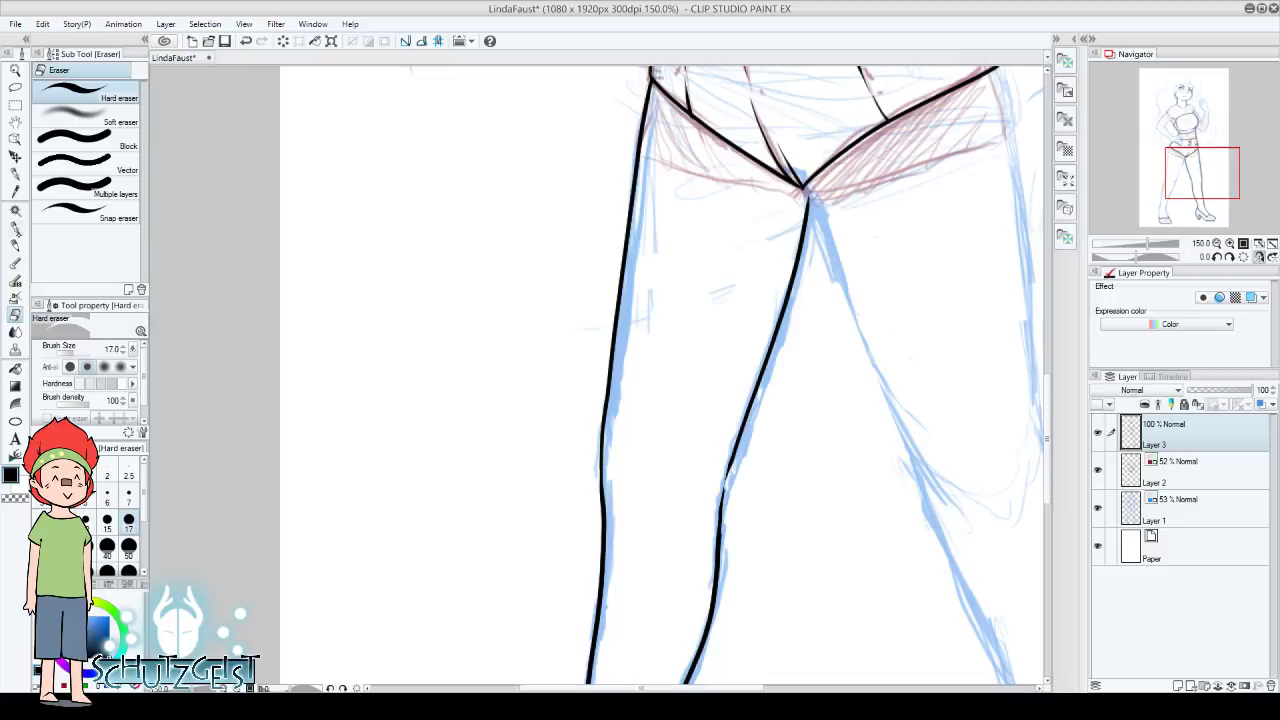
key("p")
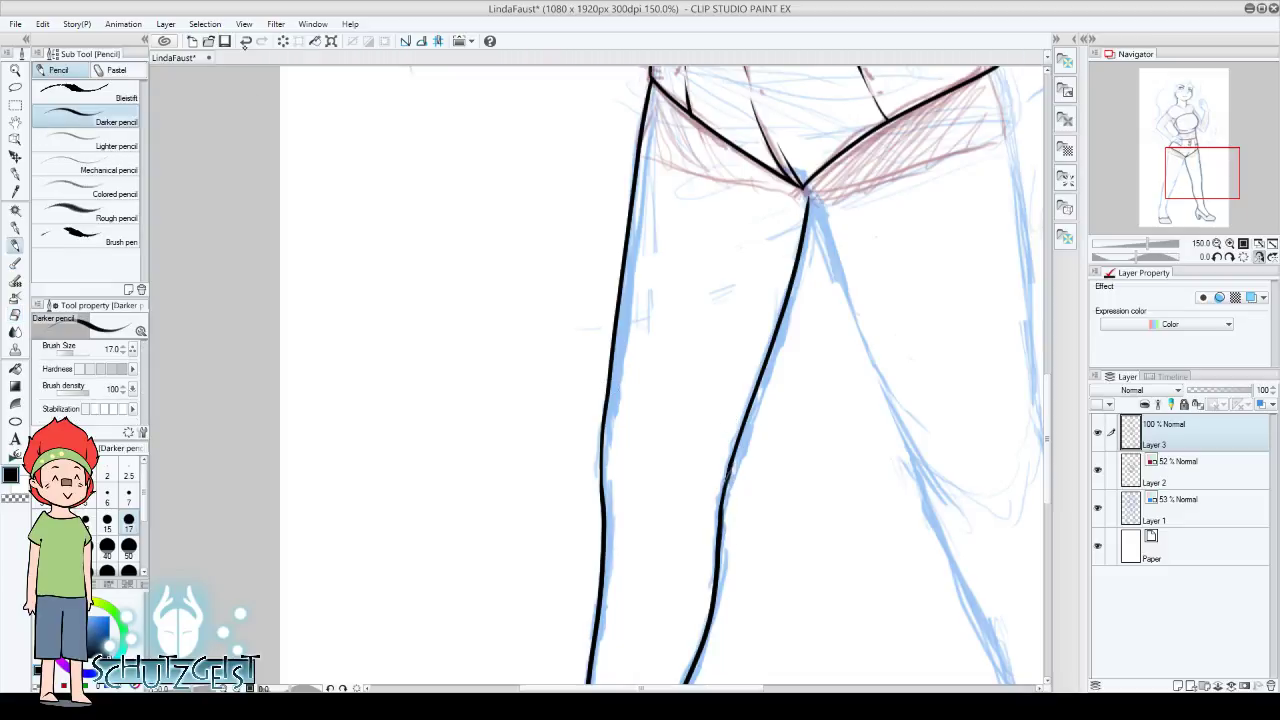
key("ctrl+z")
key("ctrl+z")
key("ctrl+z")
key("ctrl+z")
left_click(14, 229)
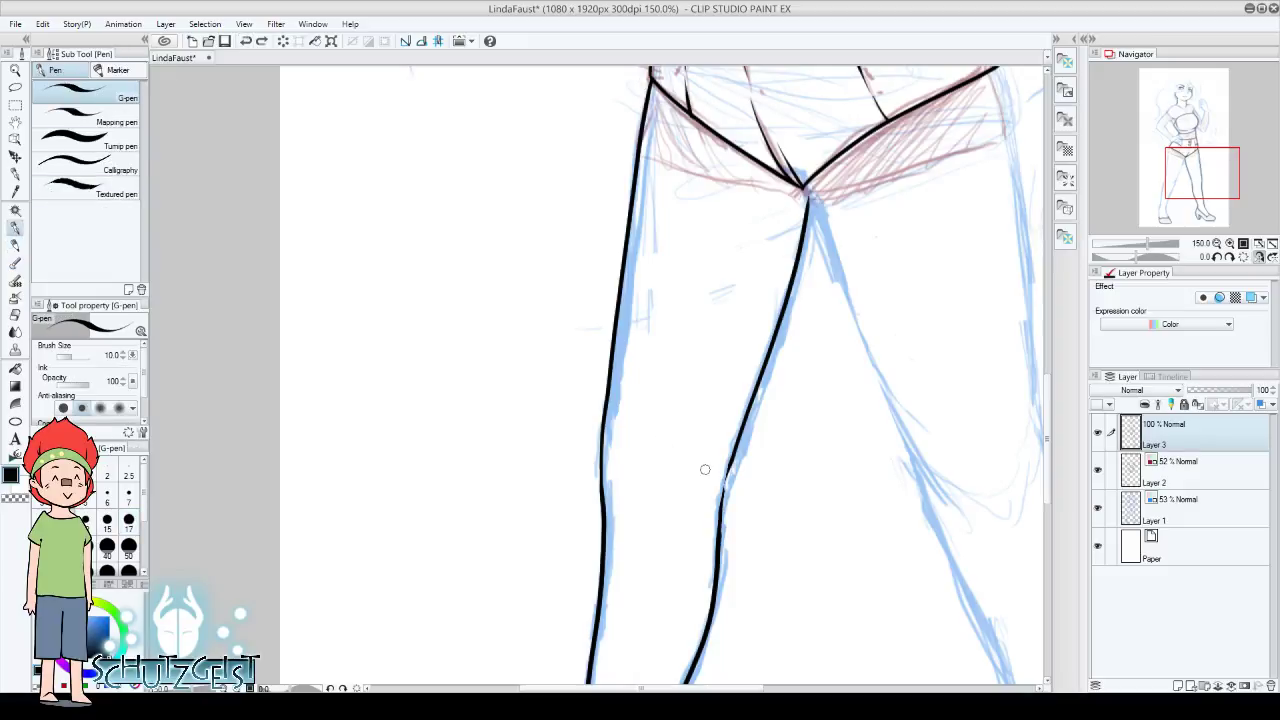
left_click_drag(726, 500, 718, 518)
left_click_drag(728, 472, 716, 512)
left_click(1217, 243)
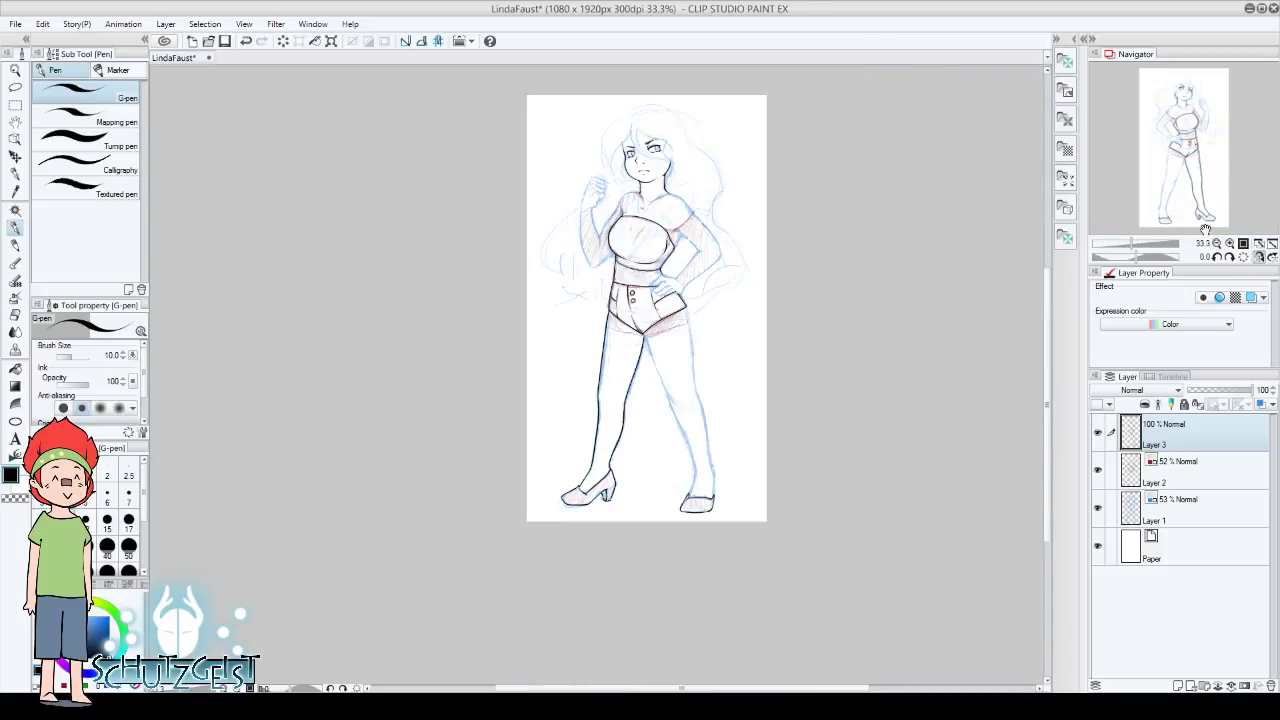
left_click(1258, 243)
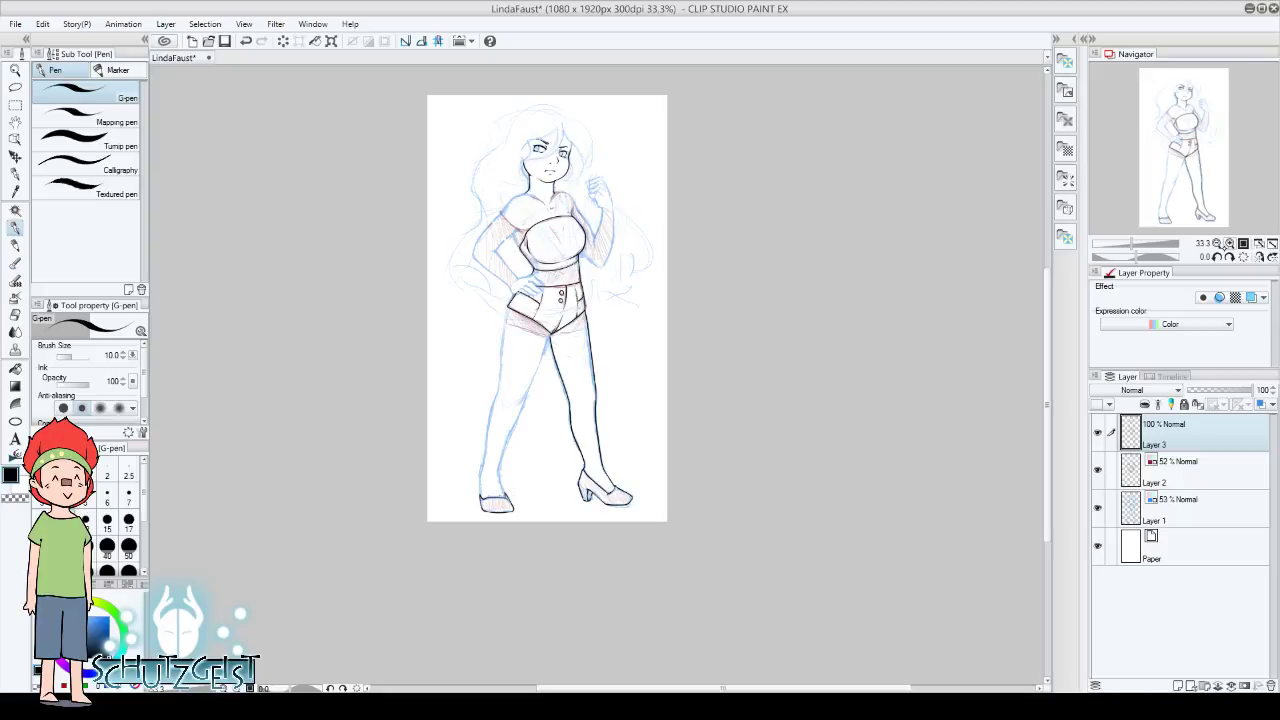
left_click(1098, 507)
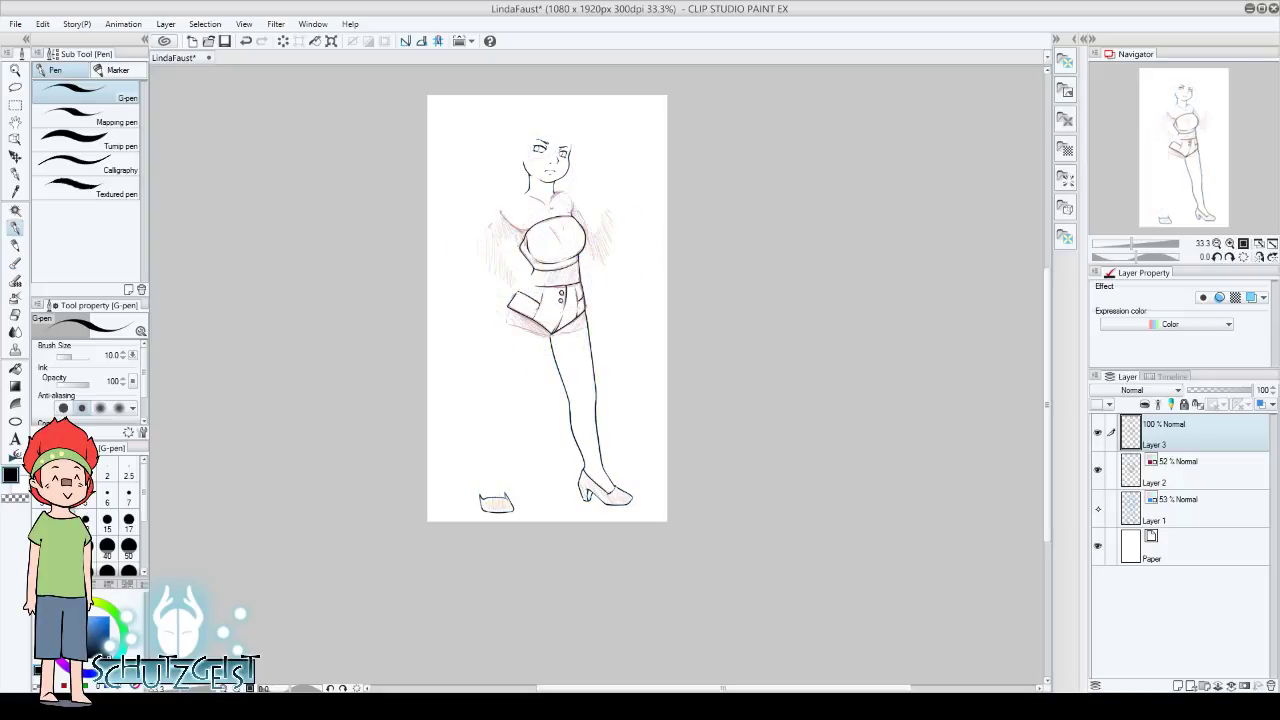
left_click(1098, 508)
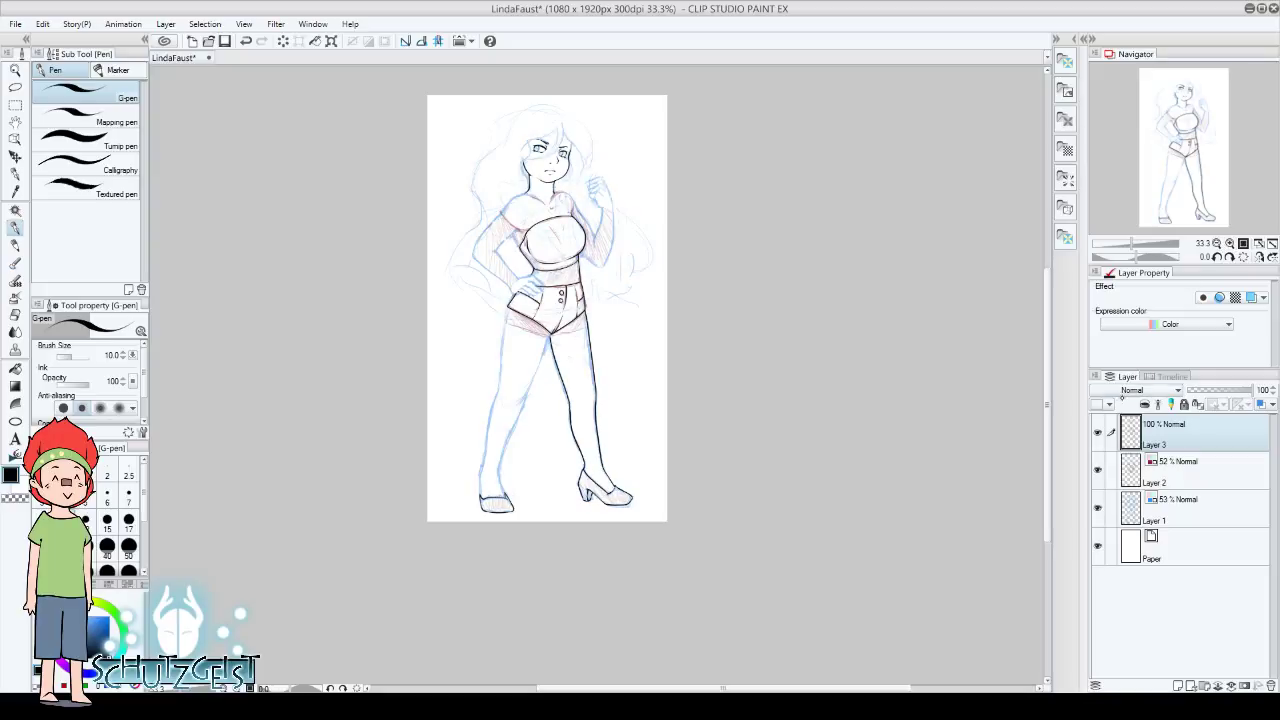
left_click(1098, 508)
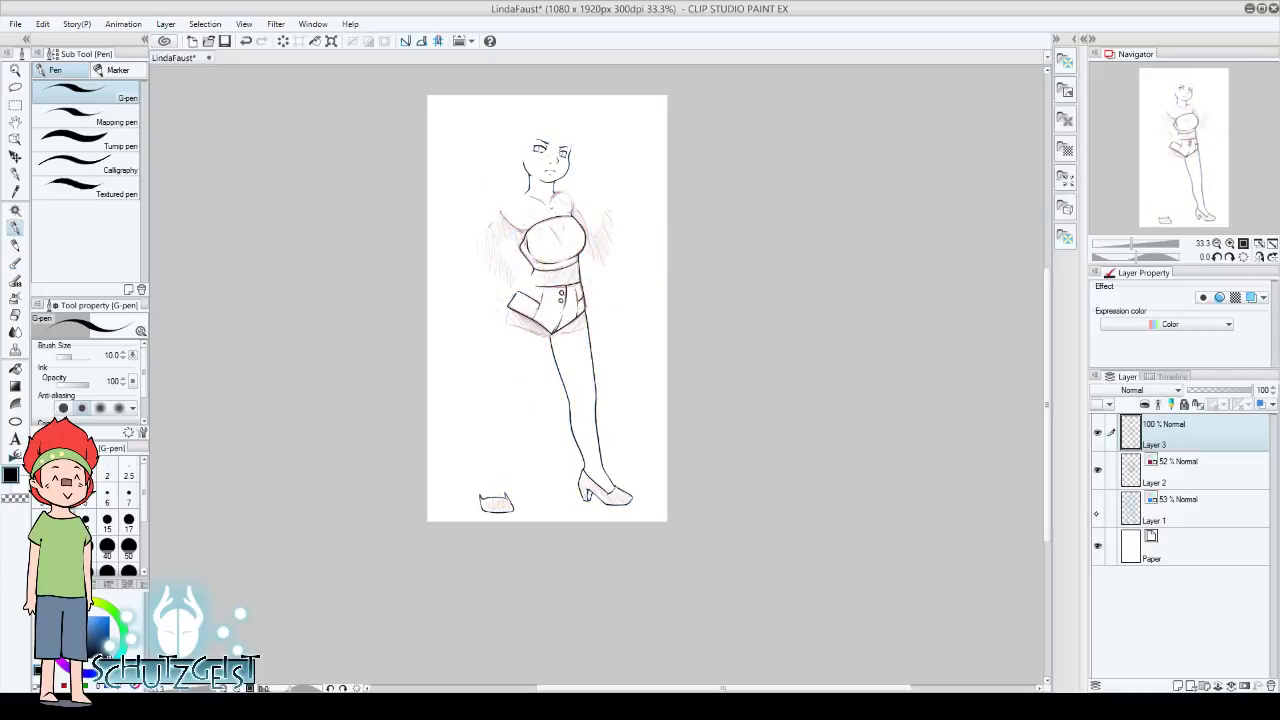
left_click(1098, 508)
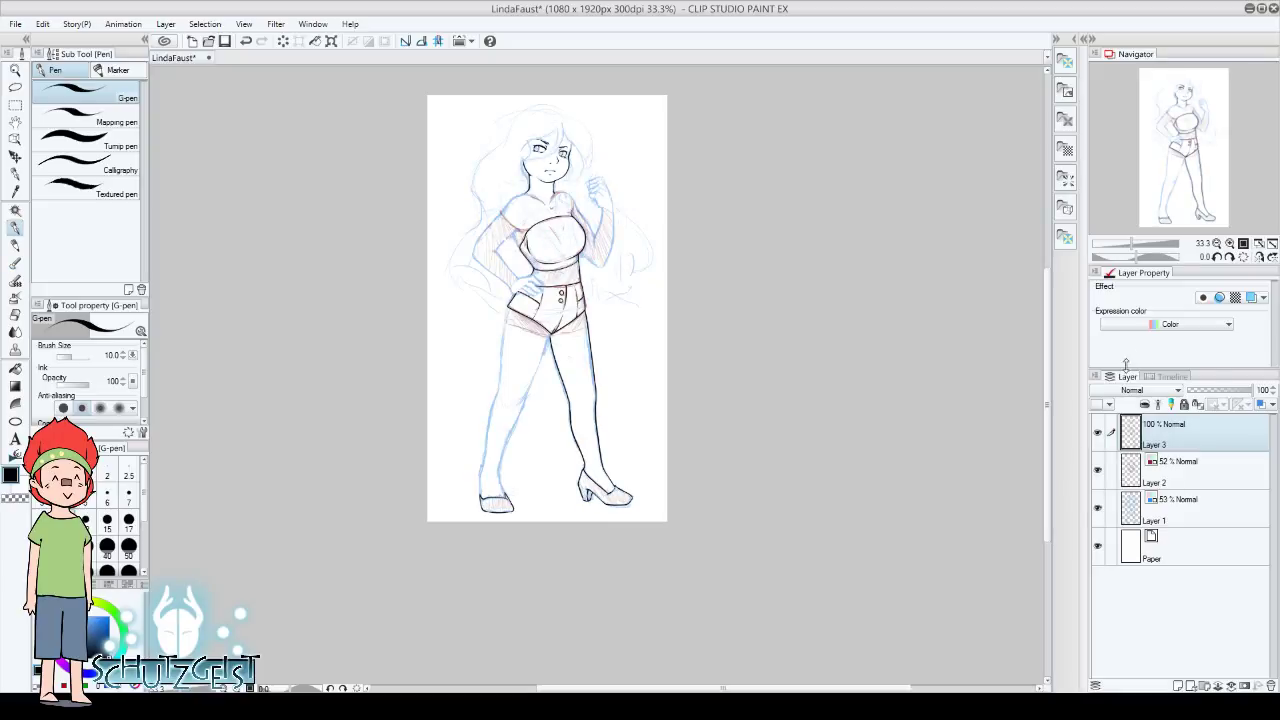
left_click(1259, 256)
left_click(1218, 243)
left_click(1218, 243)
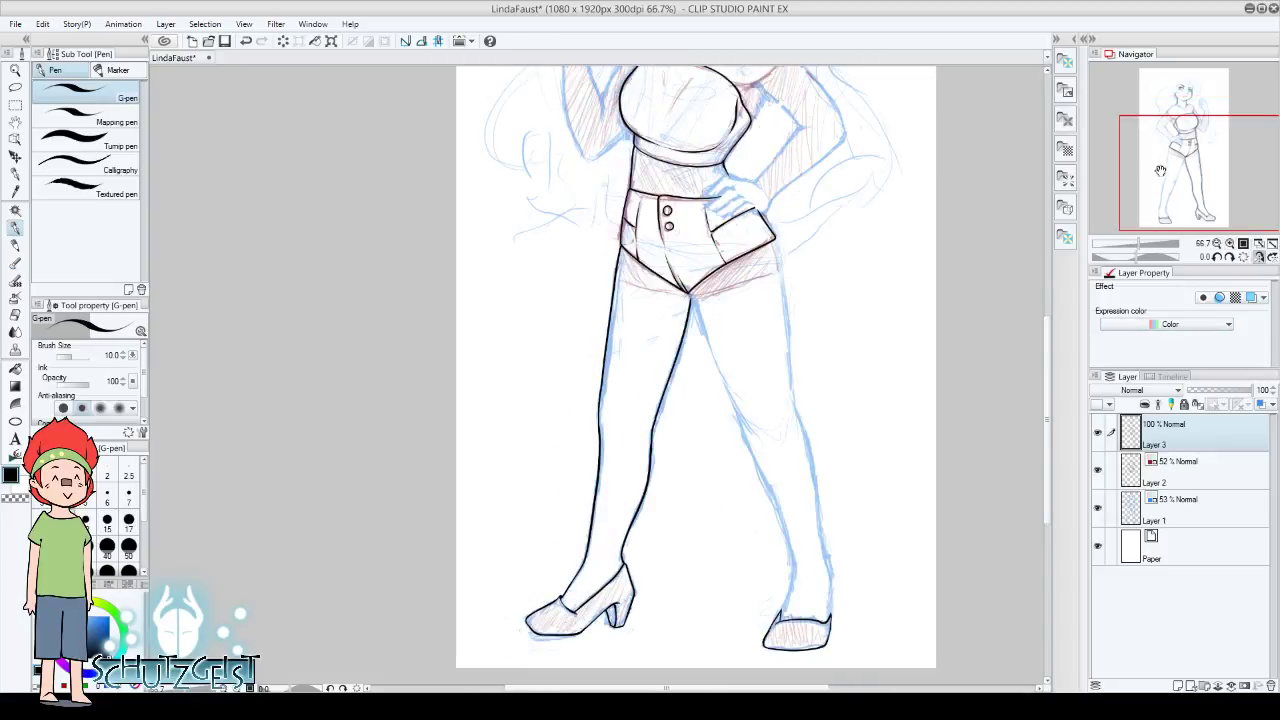
Ink the right leg's inner contour to the crotch and outer contour toward the hip
left_click_drag(1160, 171, 1143, 168)
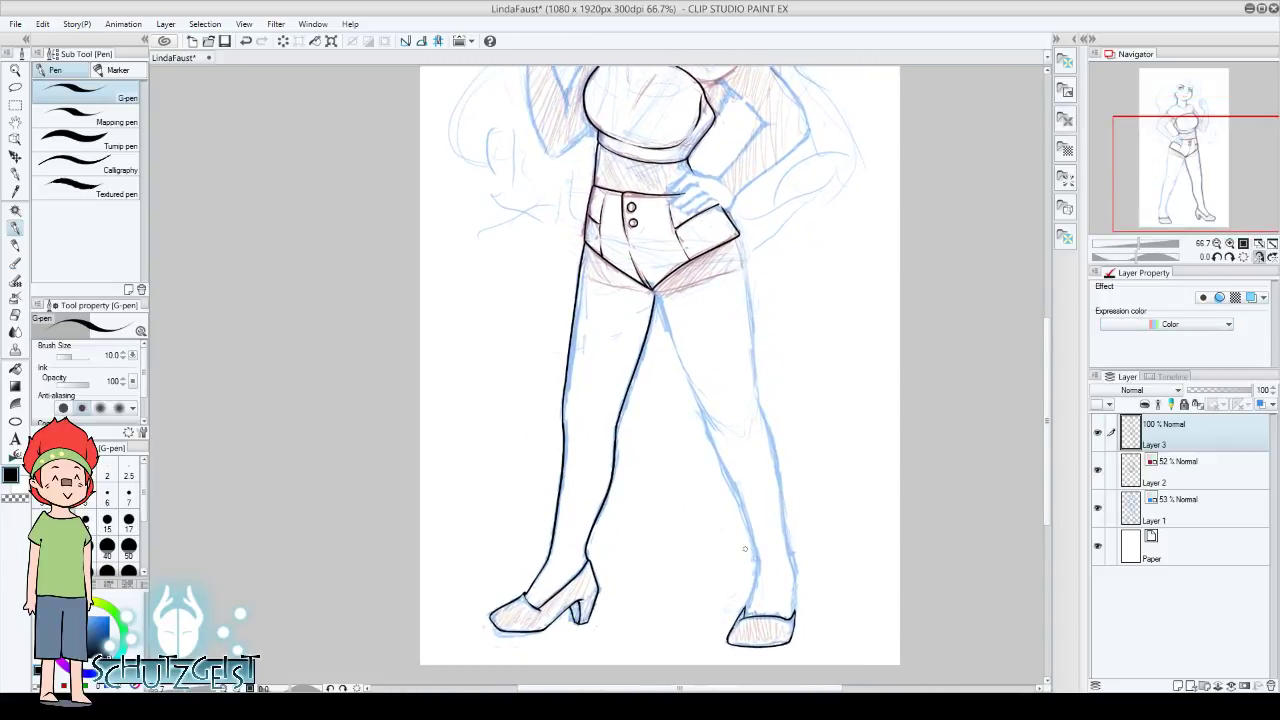
left_click_drag(757, 571, 703, 410)
left_click_drag(795, 573, 745, 340)
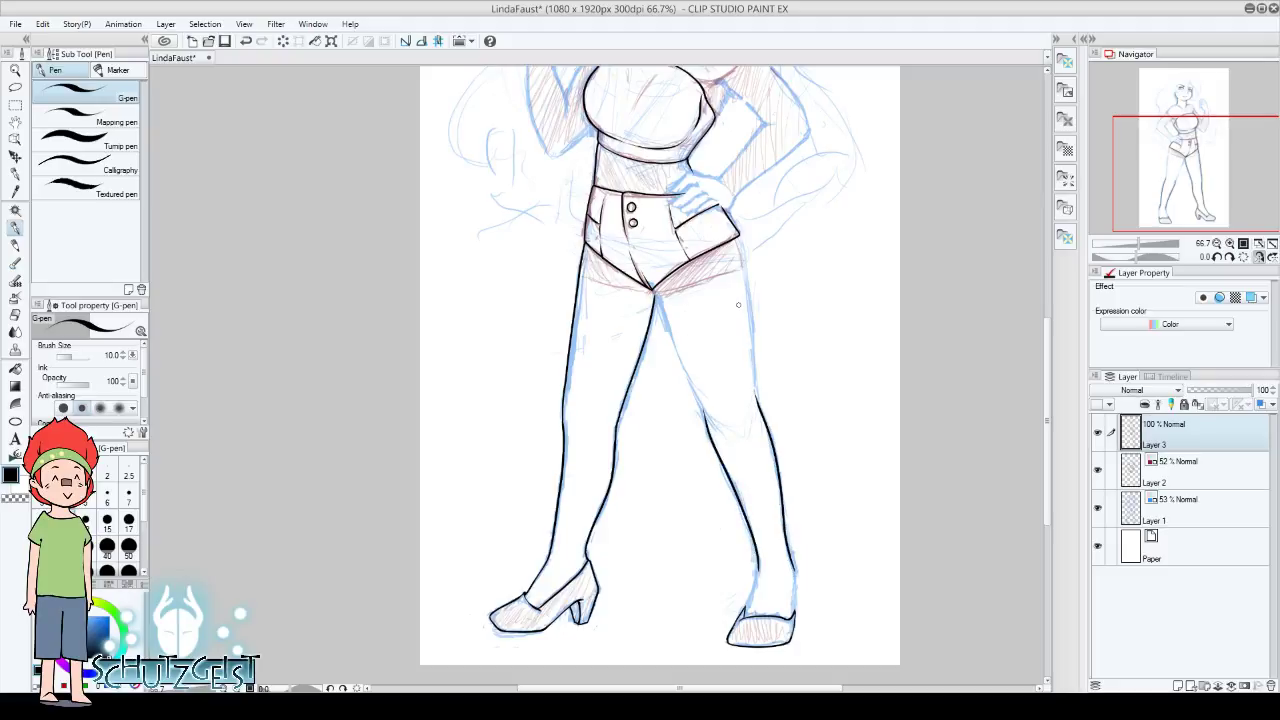
left_click_drag(713, 428, 658, 292)
key("ctrl+z")
left_click_drag(707, 418, 656, 292)
left_click_drag(759, 402, 736, 238)
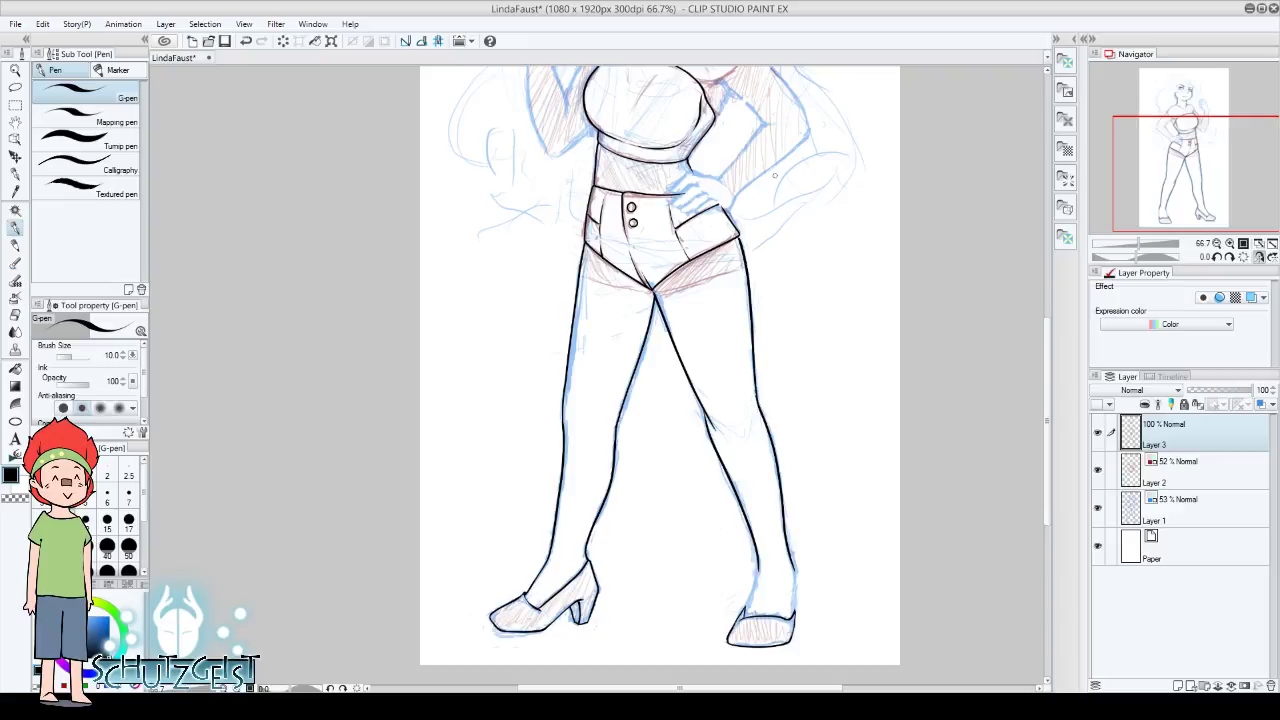
key("ctrl+z")
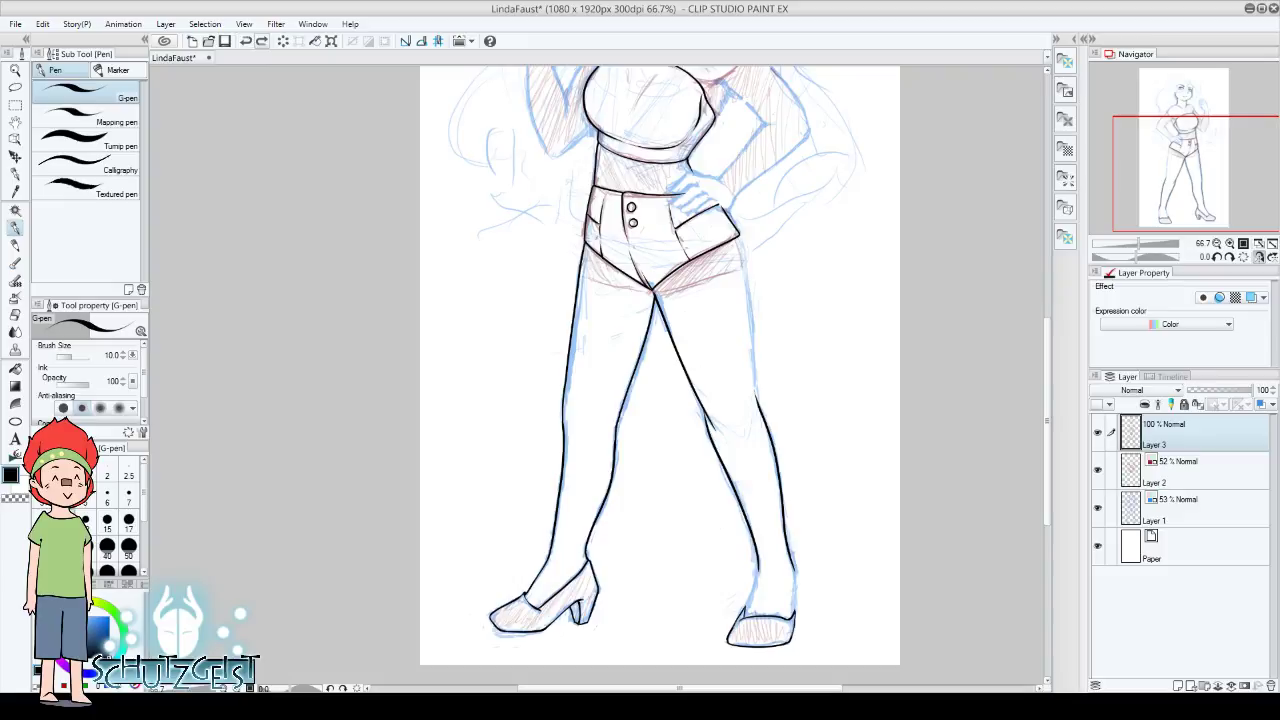
Re-ink the left leg's outer contour up to the hip on a mirrored canvas
key("h")
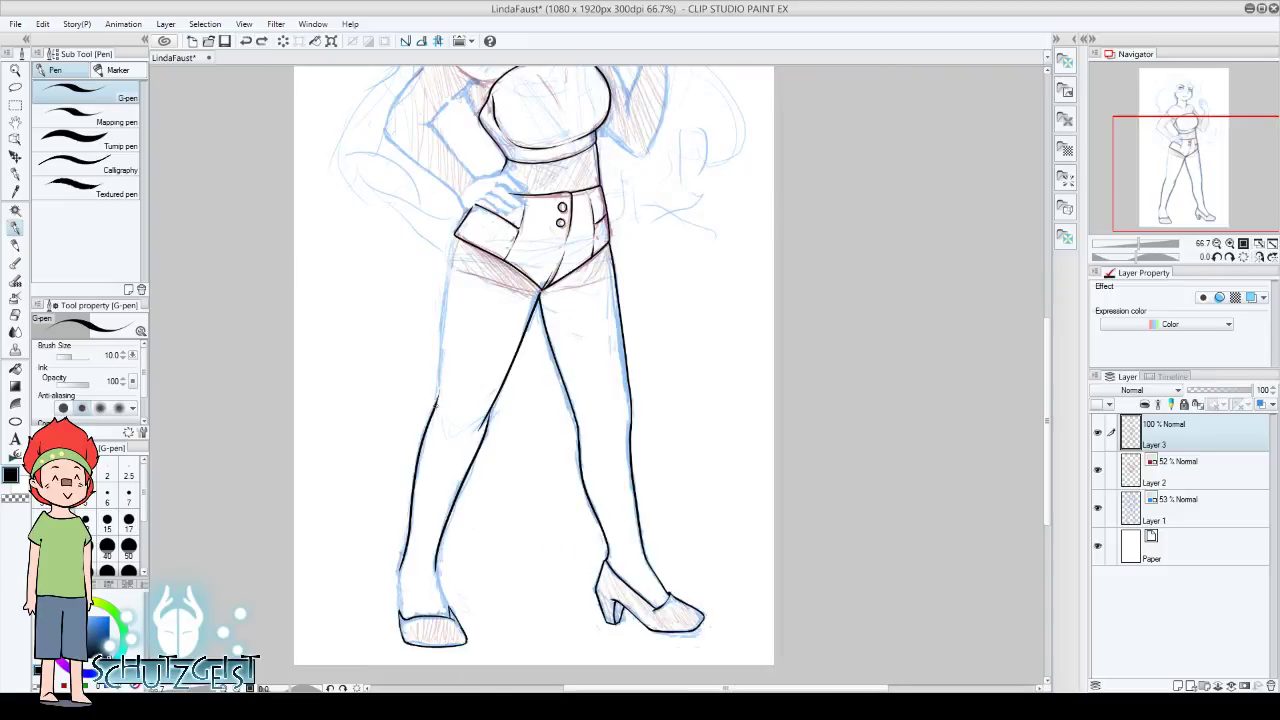
left_click_drag(437, 400, 452, 238)
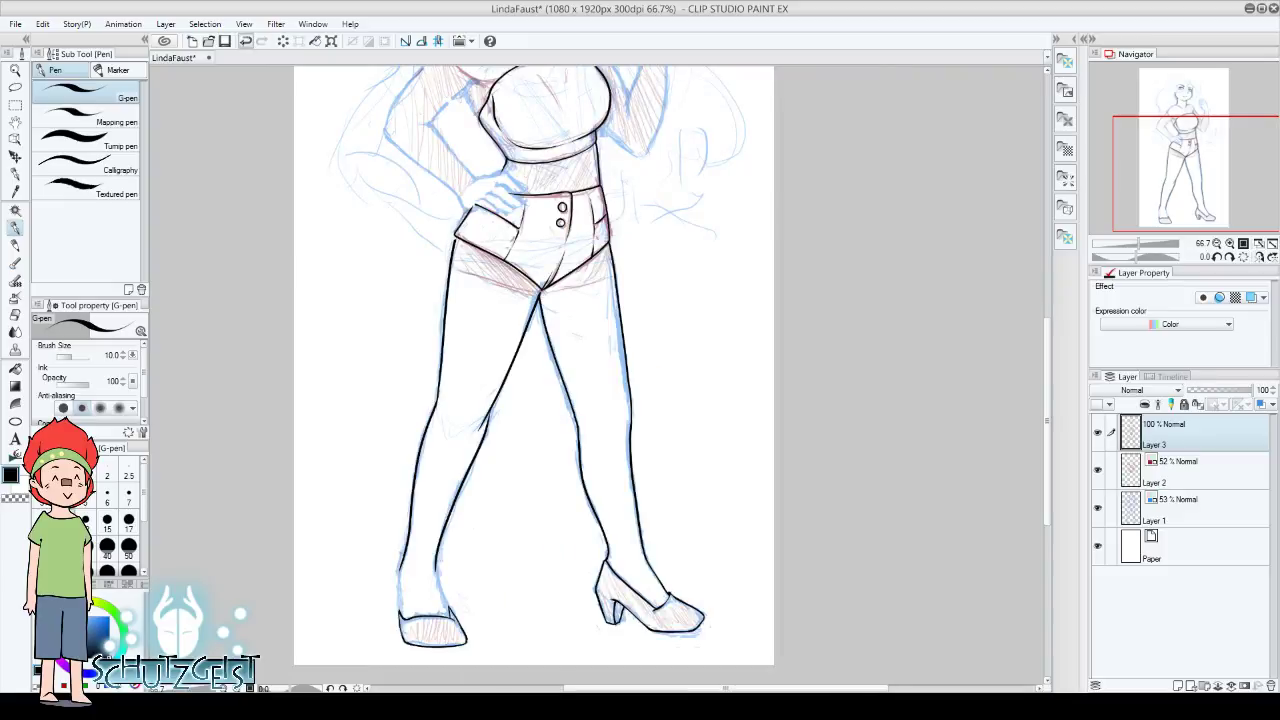
key("ctrl+z")
left_click_drag(437, 405, 457, 246)
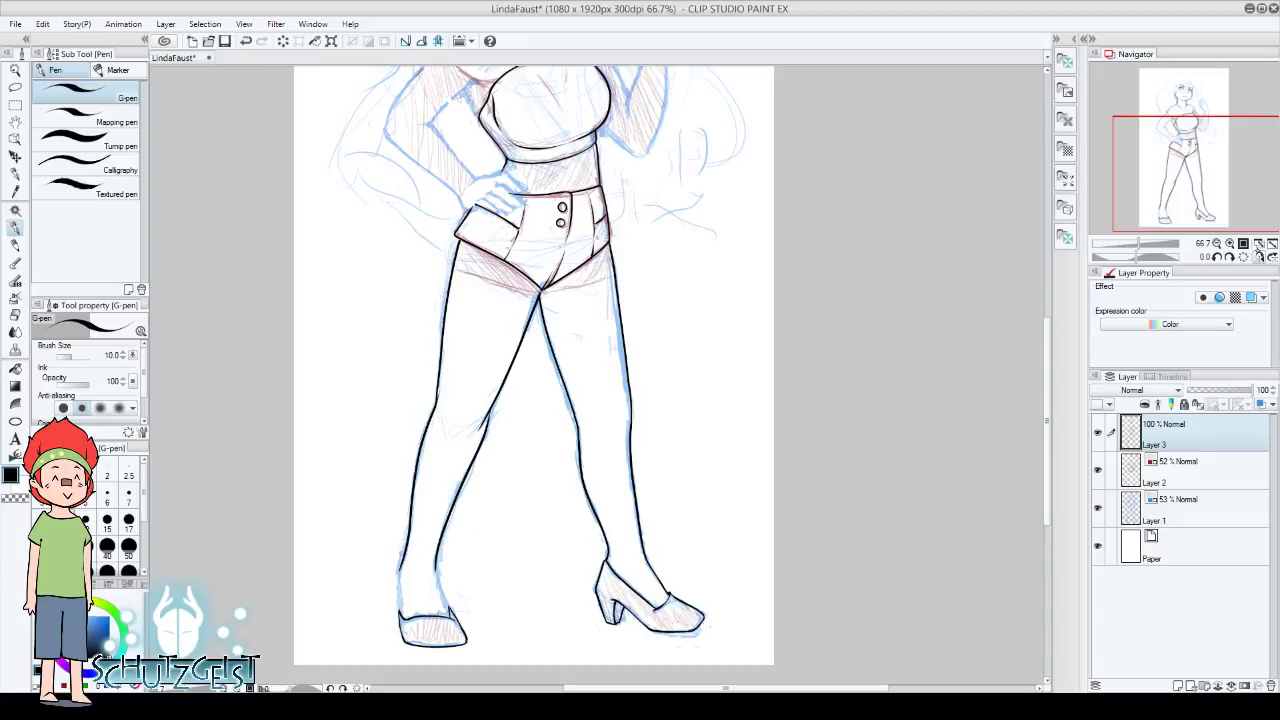
left_click(1256, 246)
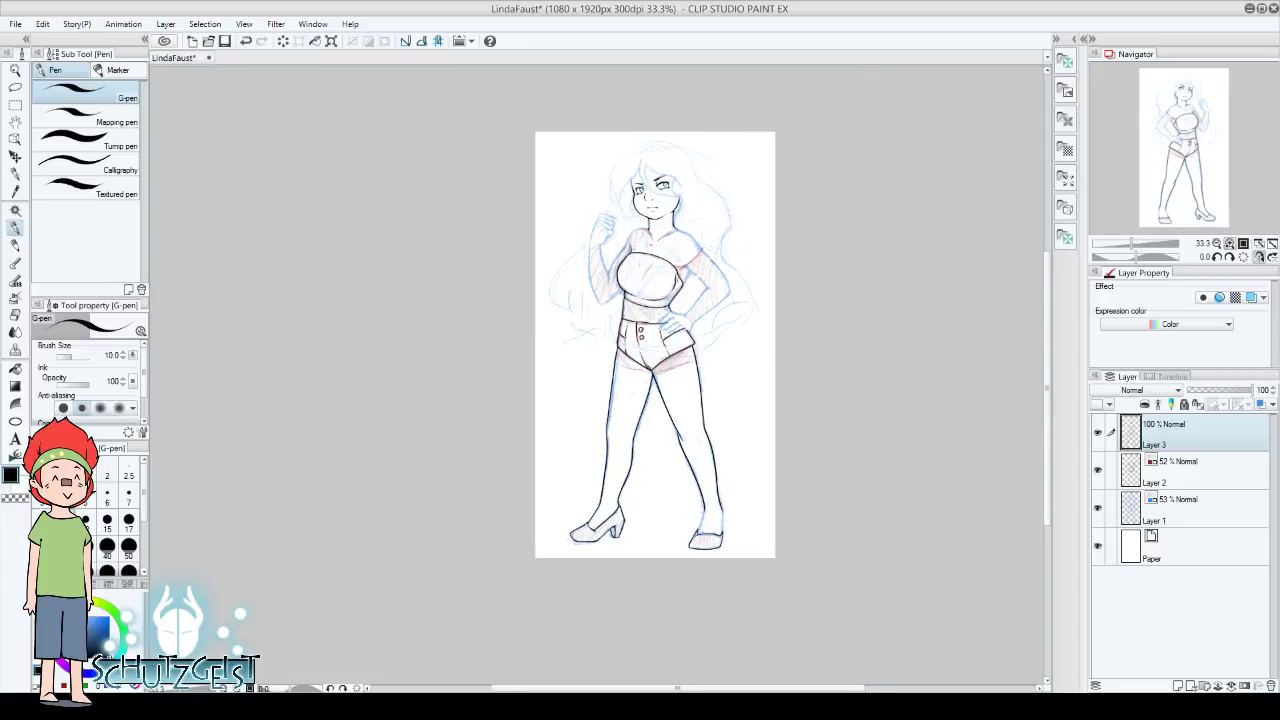
Erase the overshooting part of the pocket-corner line on the shorts
left_click(1230, 243)
left_click(1228, 243)
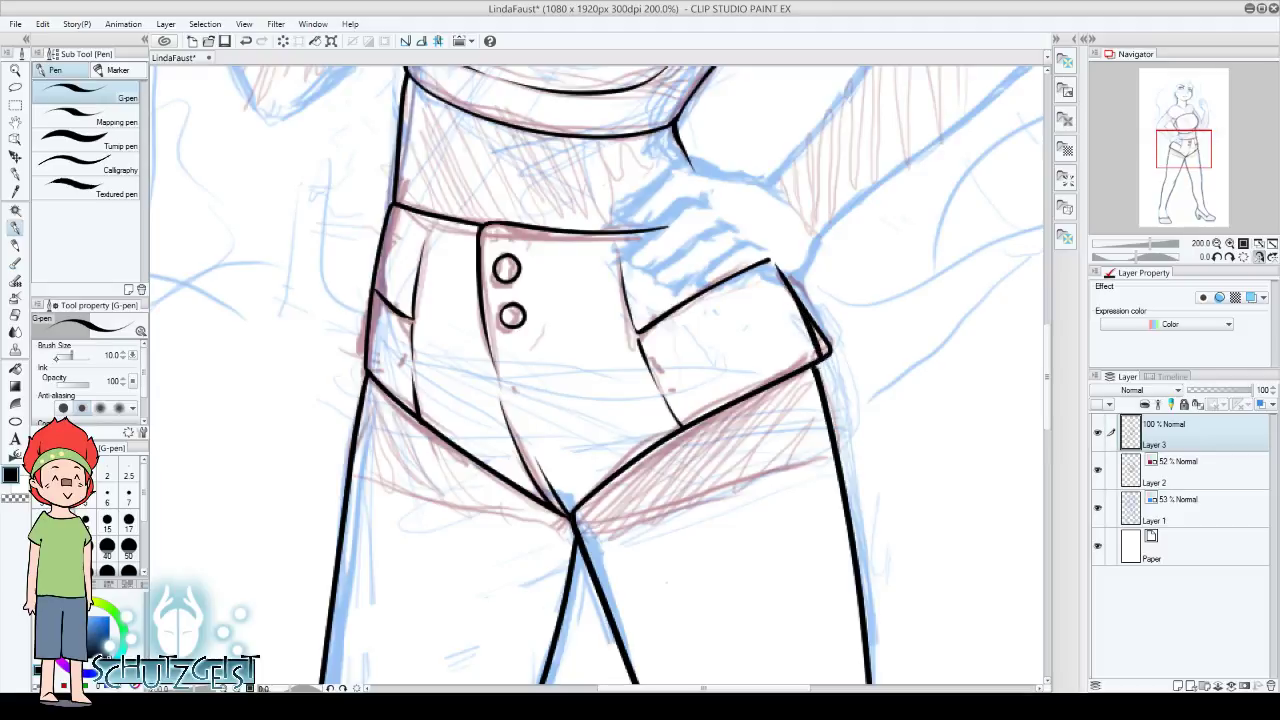
key("e")
mouse_move(828, 300)
left_mouse_down()
mouse_move(820, 352)
mouse_move(835, 360)
left_mouse_up()
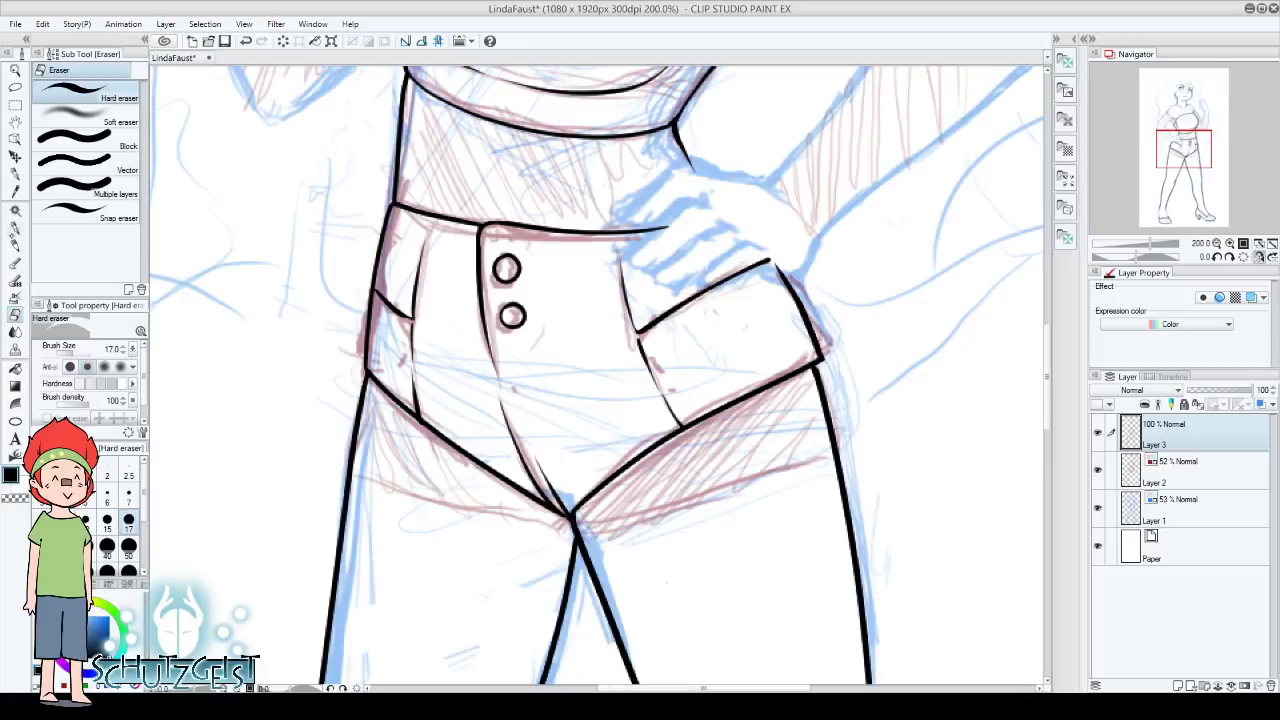
key("p")
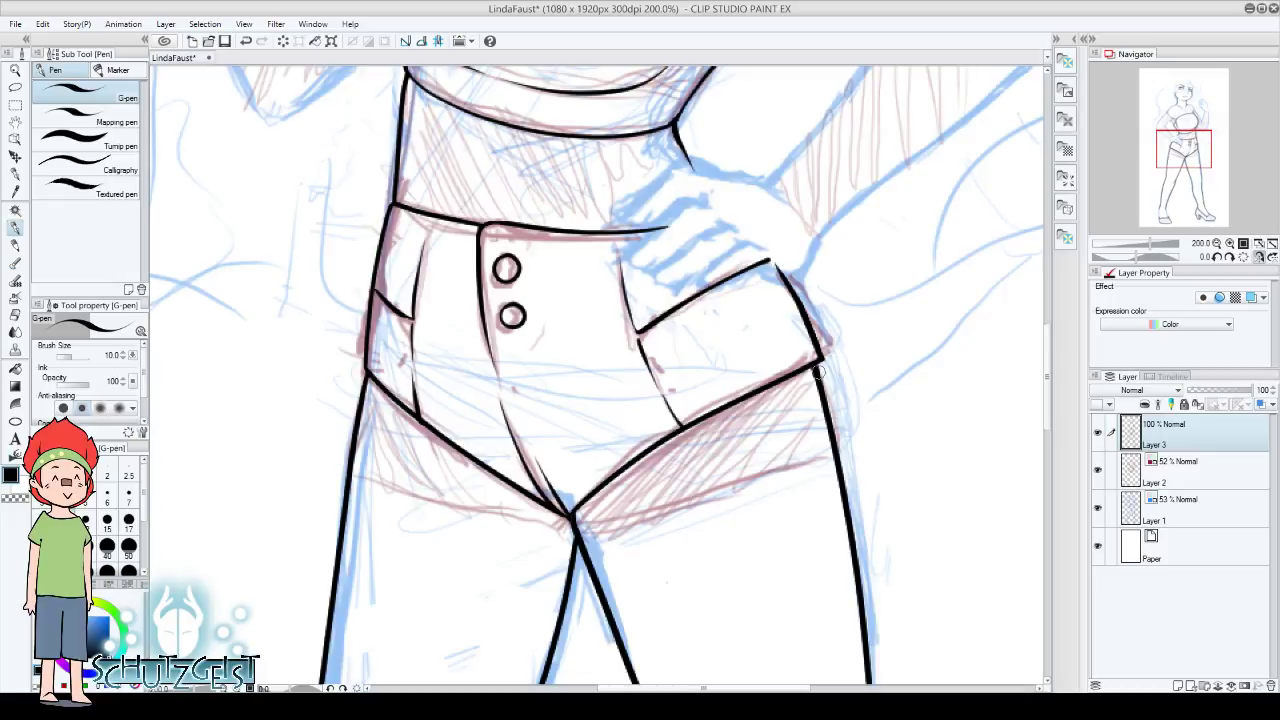
Review the hips and thighs, alternating eraser and G-pen, then pan down to the legs
left_click(1217, 244)
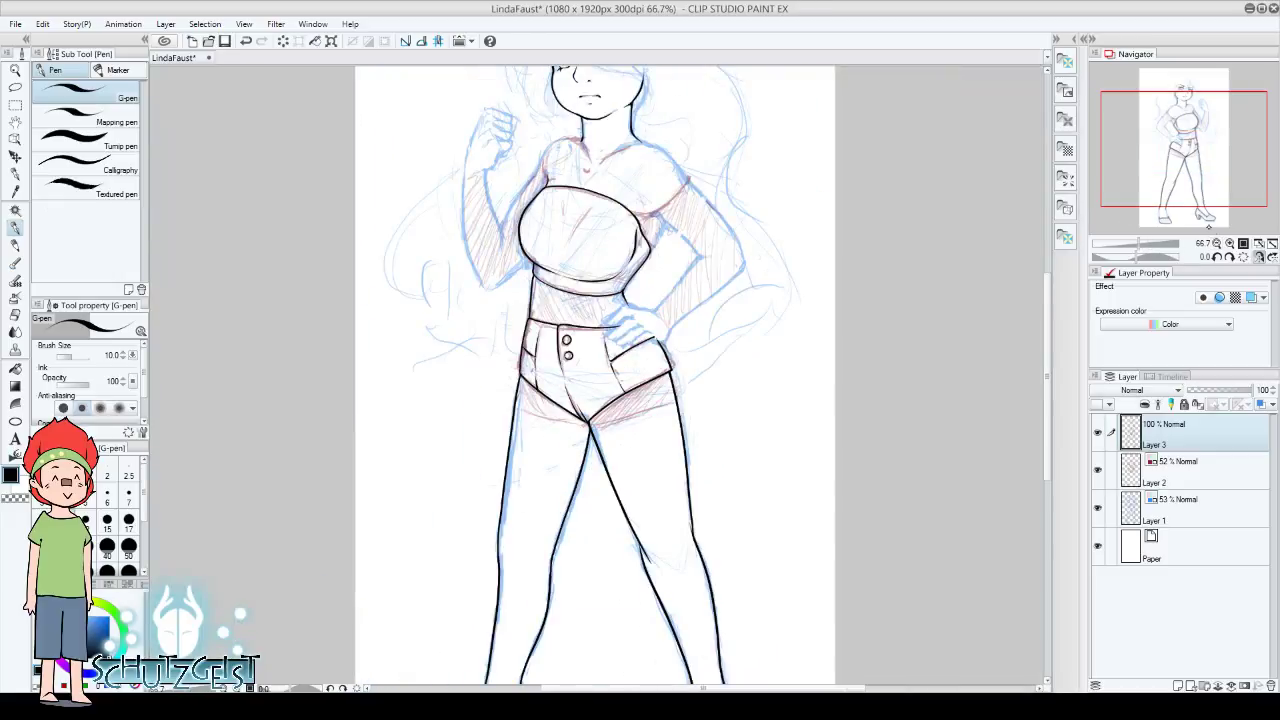
left_click_drag(1189, 184, 1189, 207)
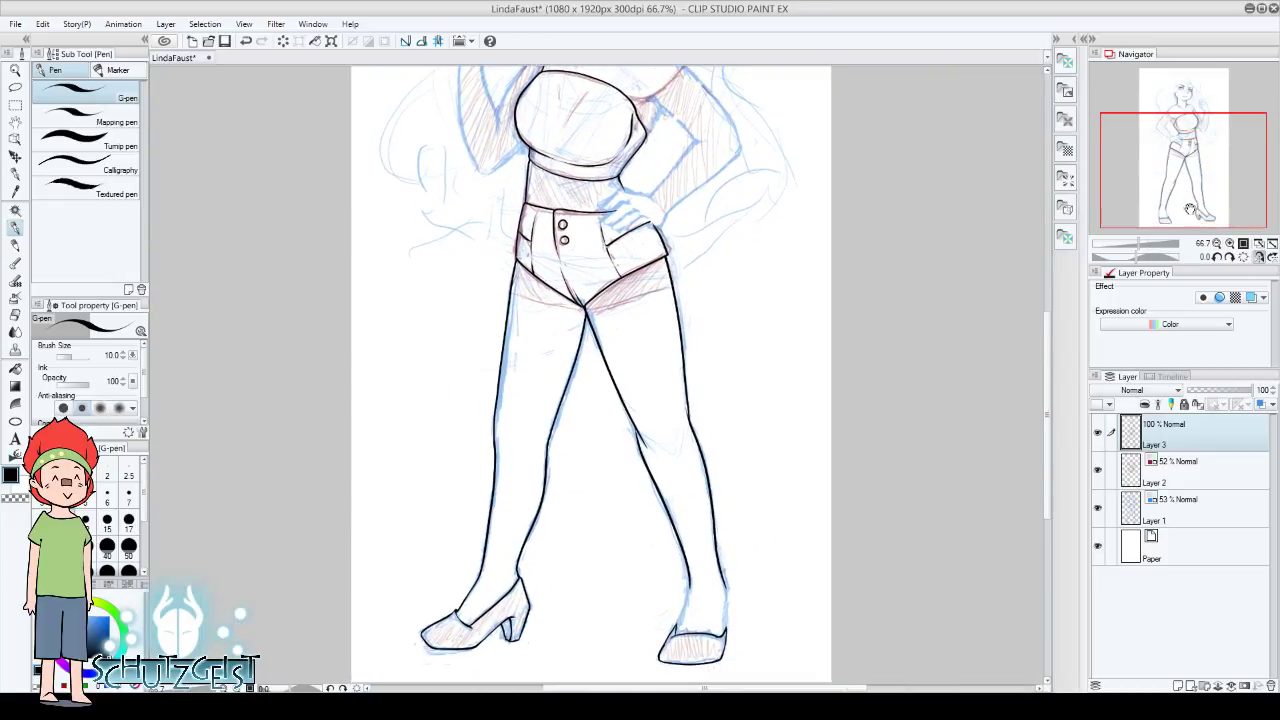
left_click_drag(1190, 210, 1180, 146)
scroll(1195, 176, "up", 3)
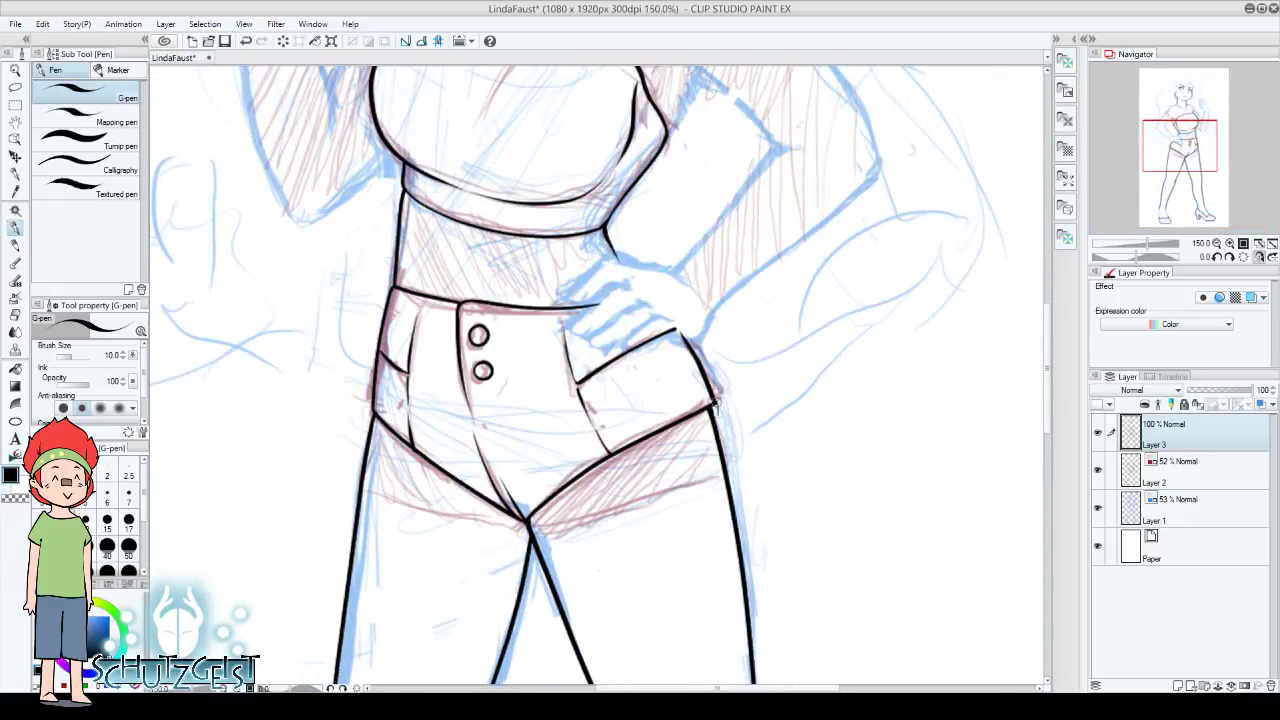
key("e")
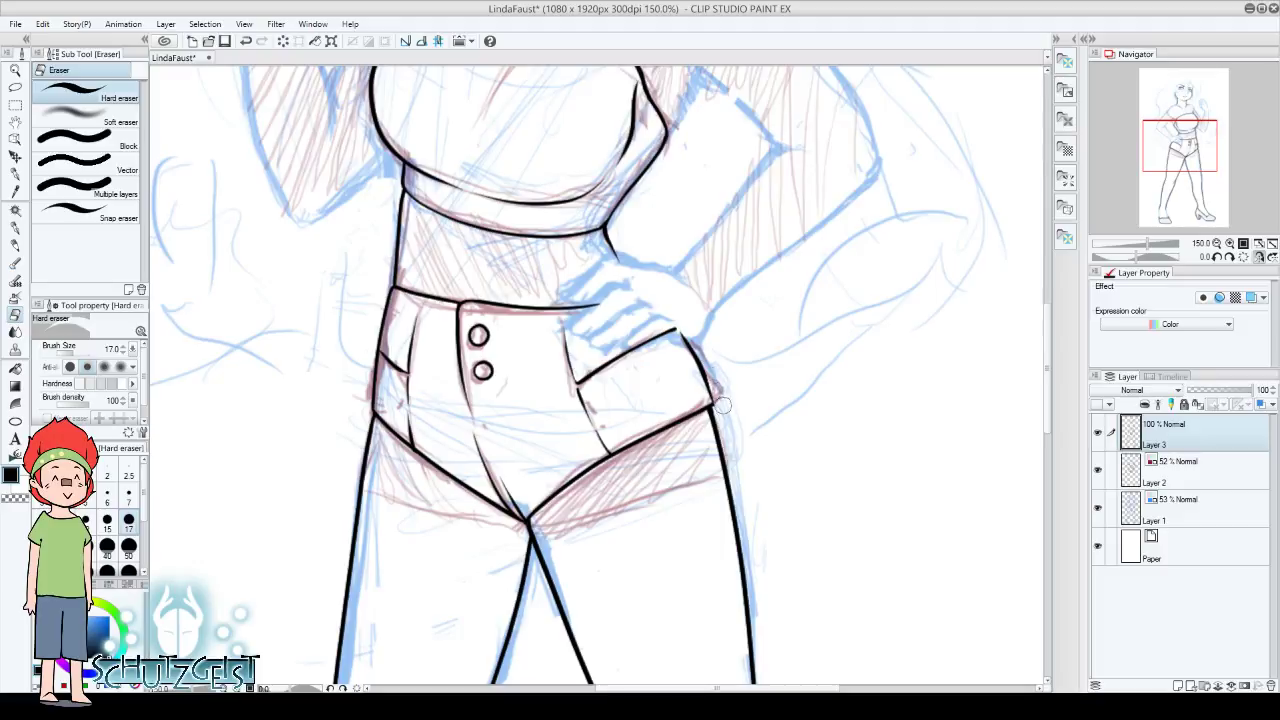
left_click(16, 228)
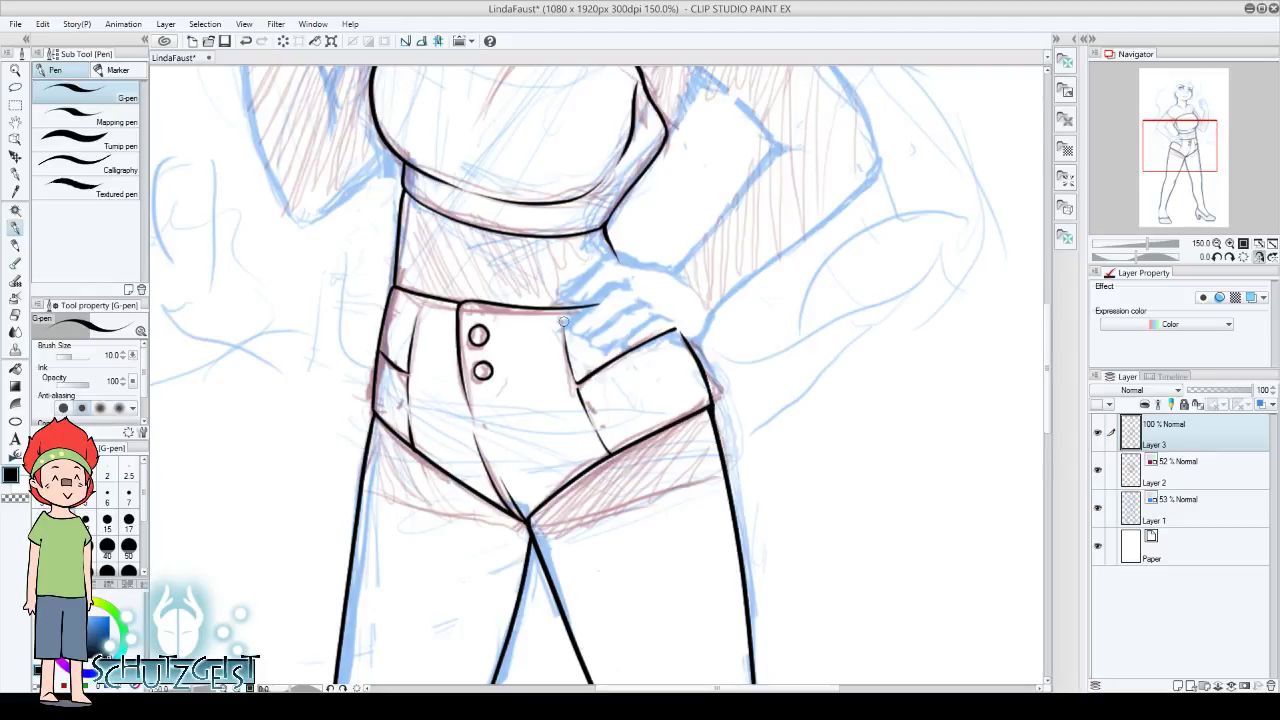
key("e")
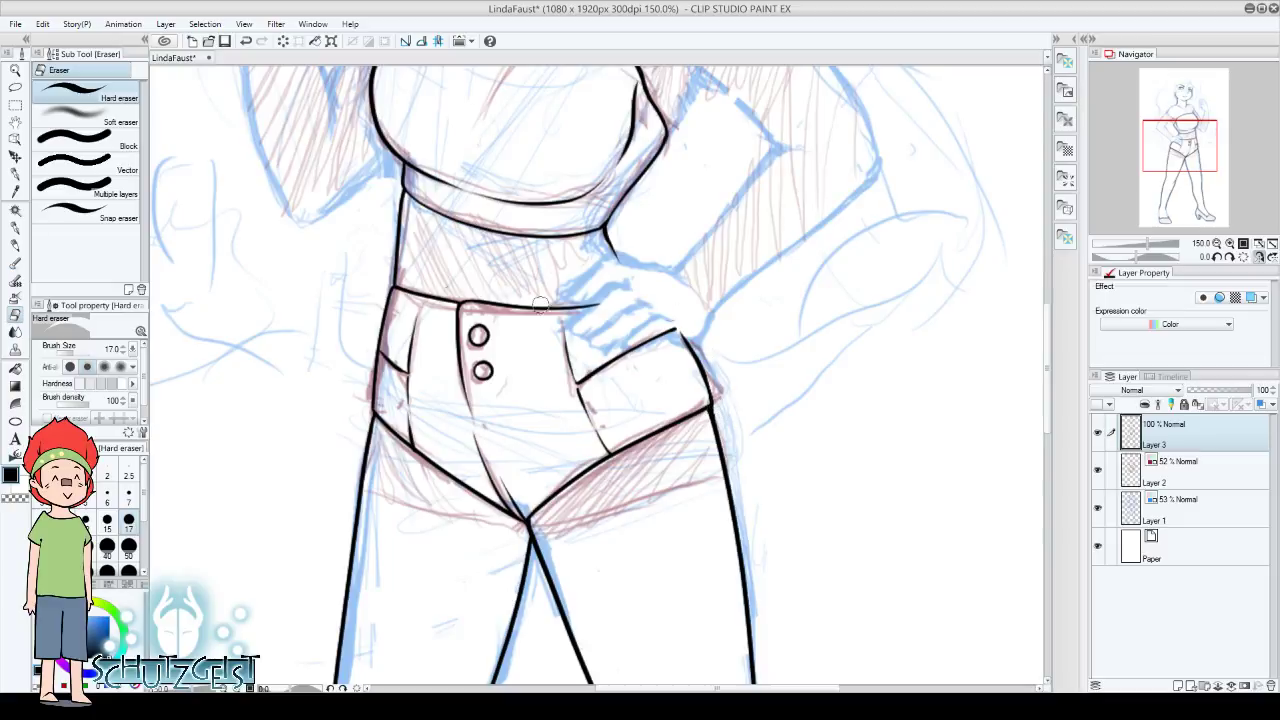
key("p")
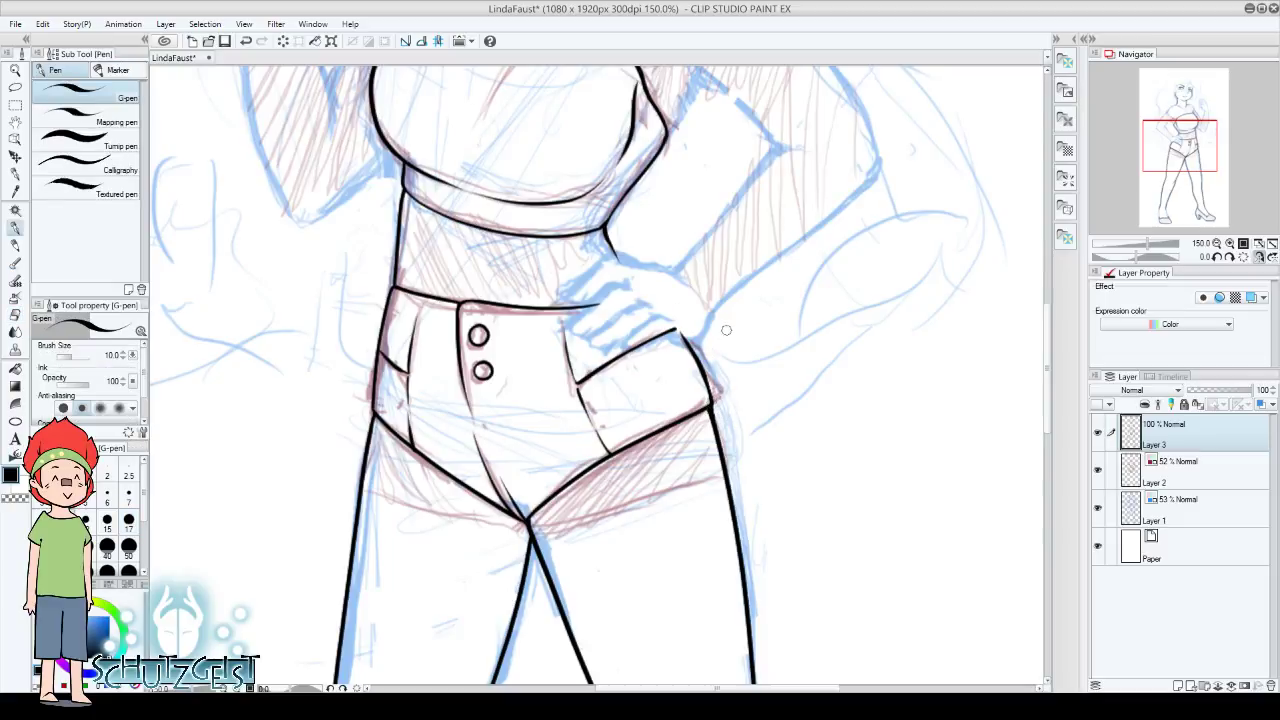
left_click_drag(1177, 132, 1172, 197)
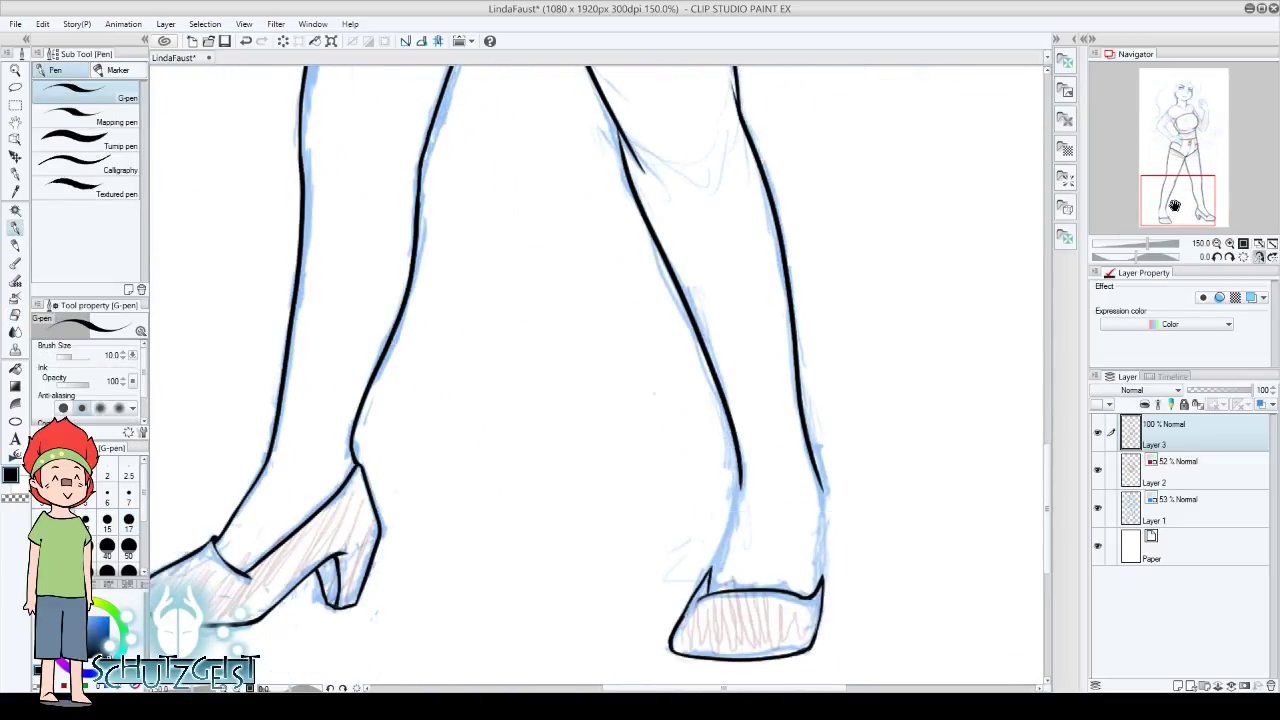
Erase the doubled stroke at the knee and redraw a short line below it
left_click(17, 313)
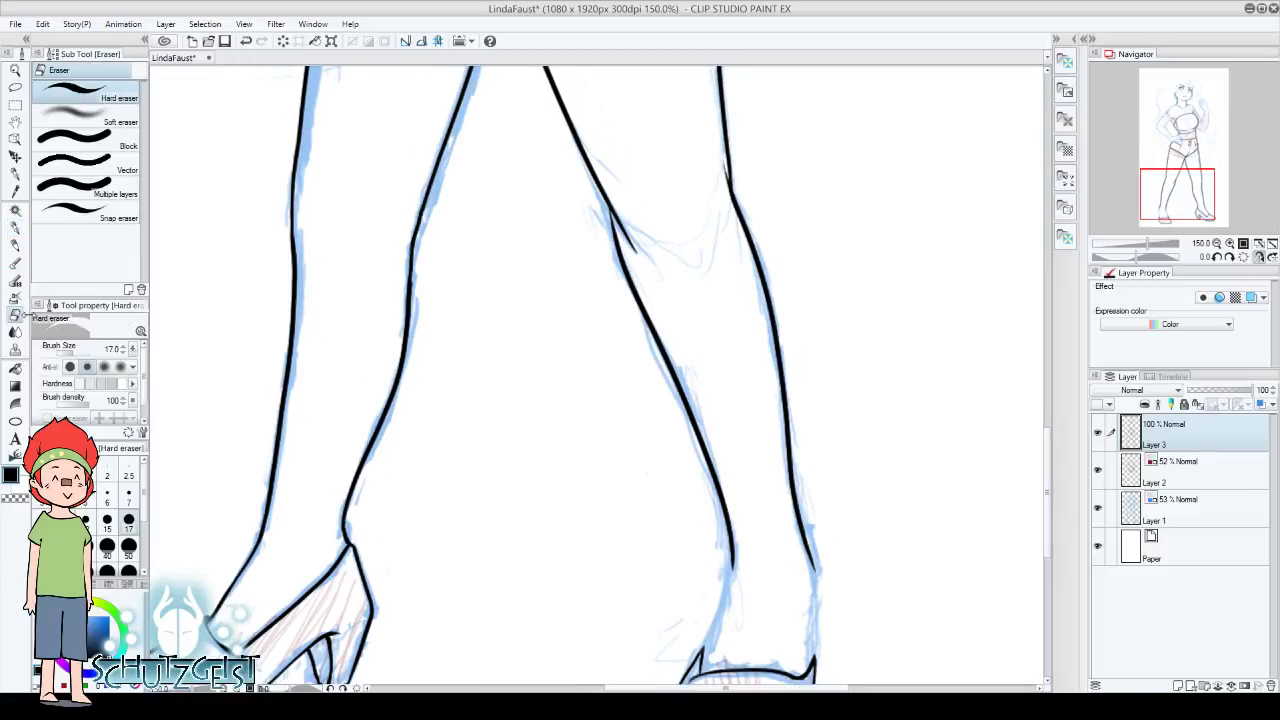
left_click_drag(722, 172, 726, 196)
left_click(15, 227)
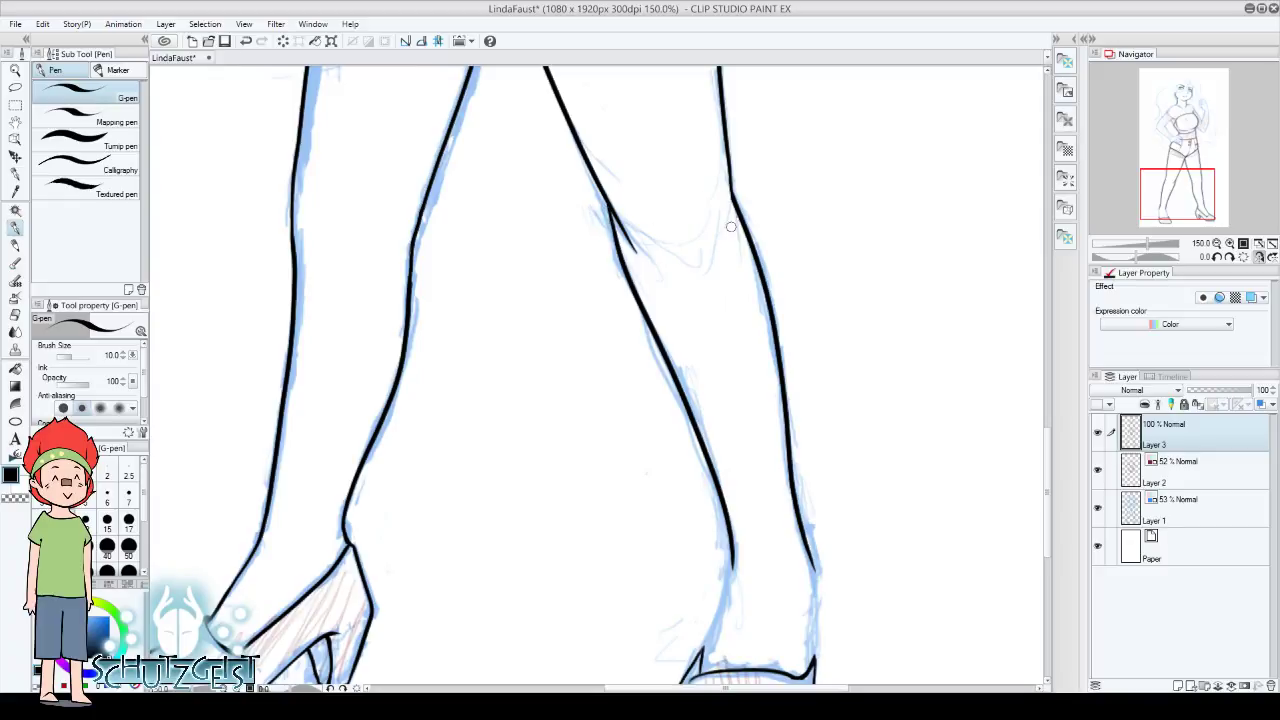
left_click_drag(726, 212, 728, 250)
key("ctrl+minus")
key("ctrl+minus")
key("ctrl+minus")
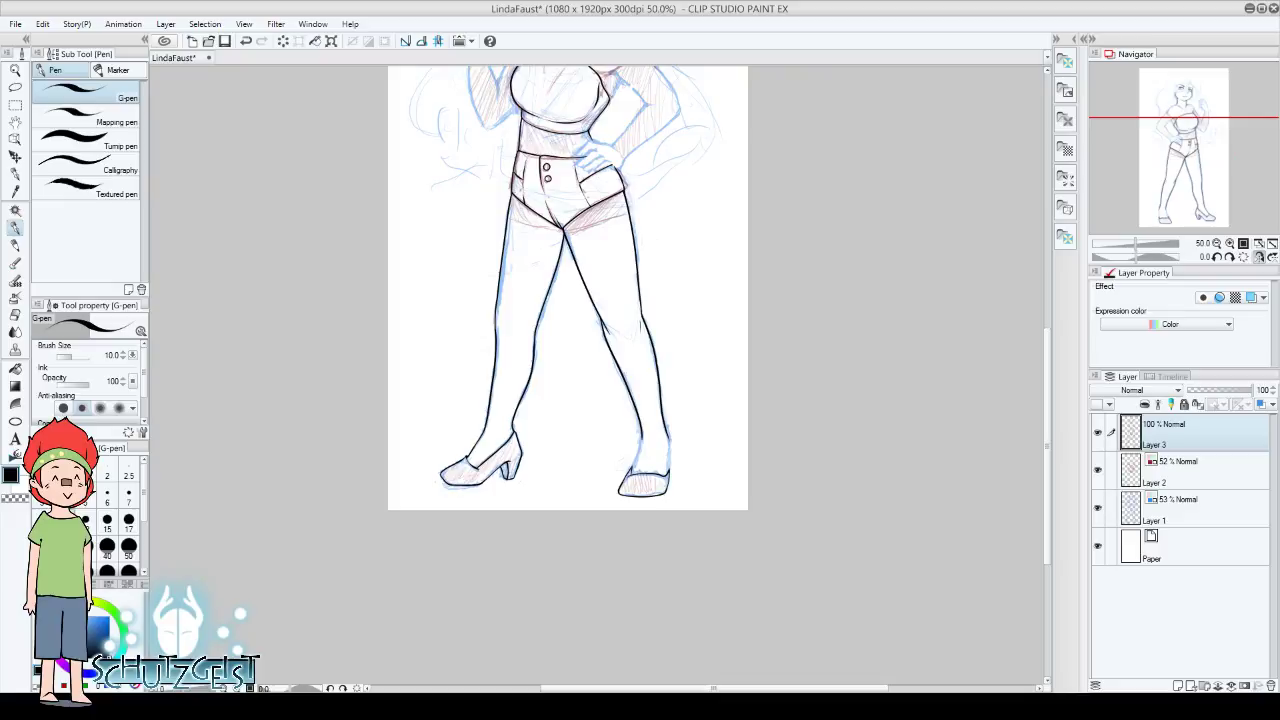
Hide the blue sketch layer, leaving the ink over the red sketch, and view the full figure
key("e")
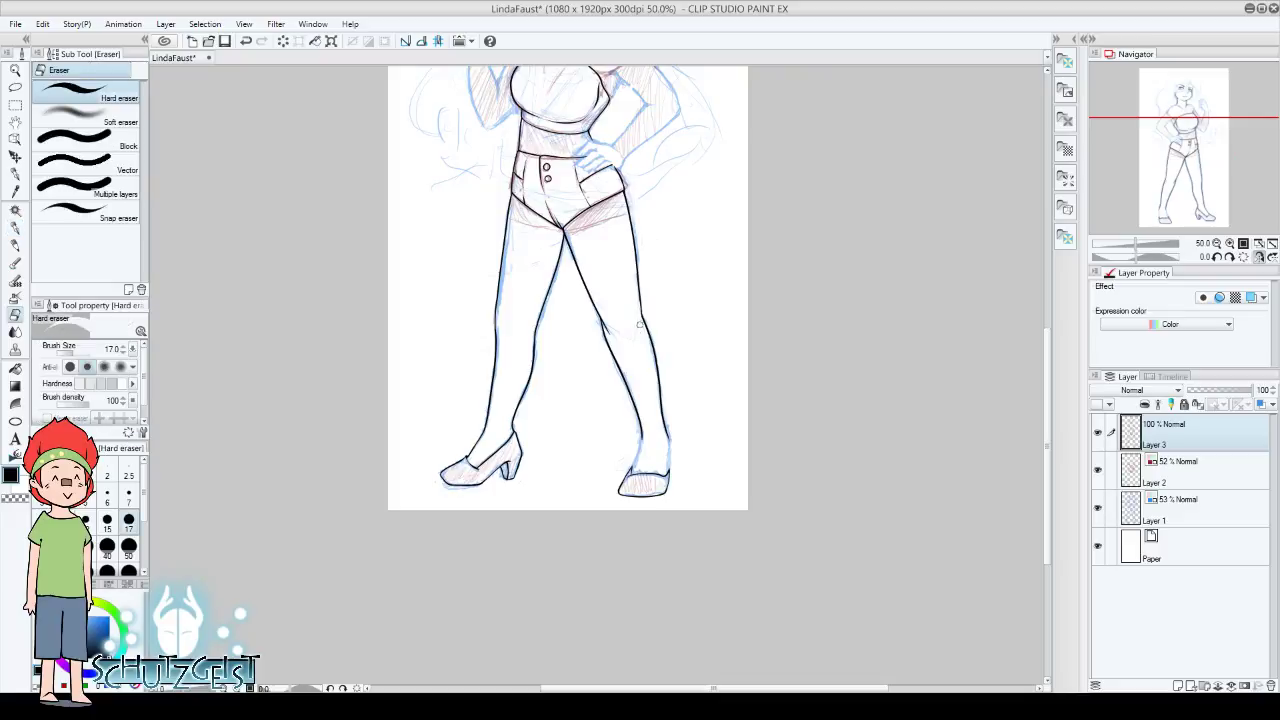
left_click(1097, 470)
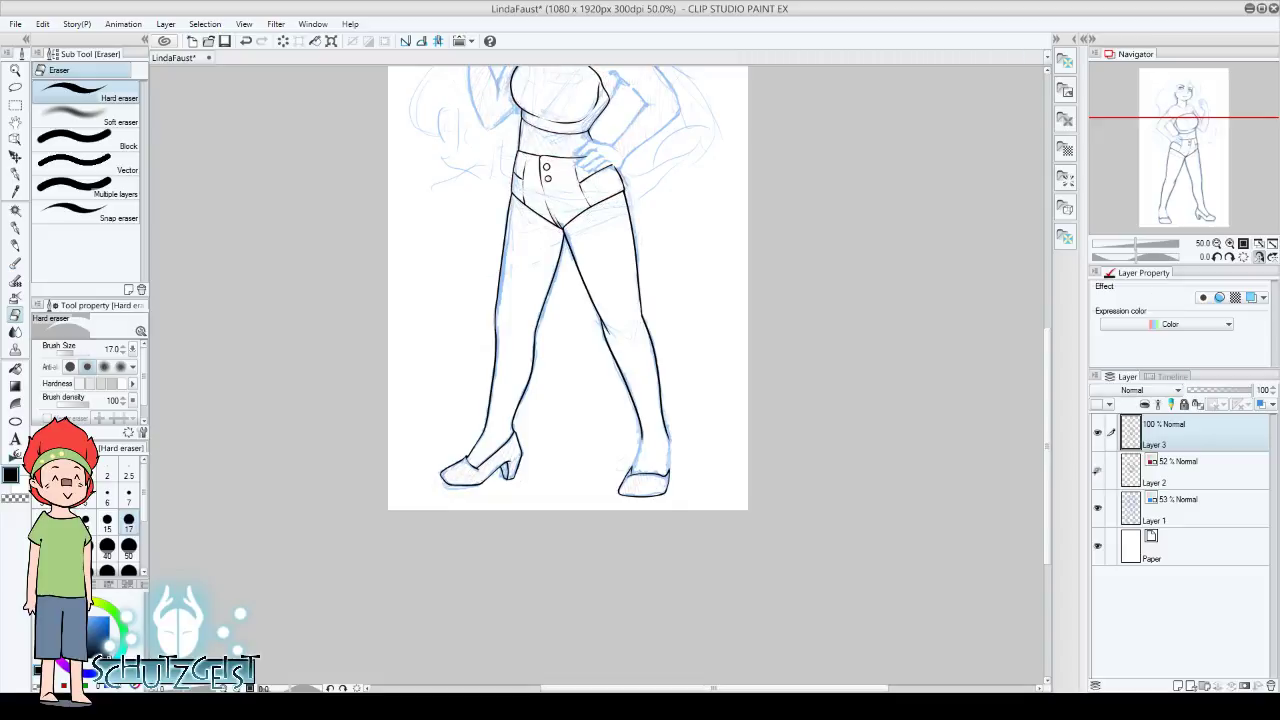
left_click(1097, 470)
left_click(1097, 508)
left_click_drag(1193, 209, 1191, 170)
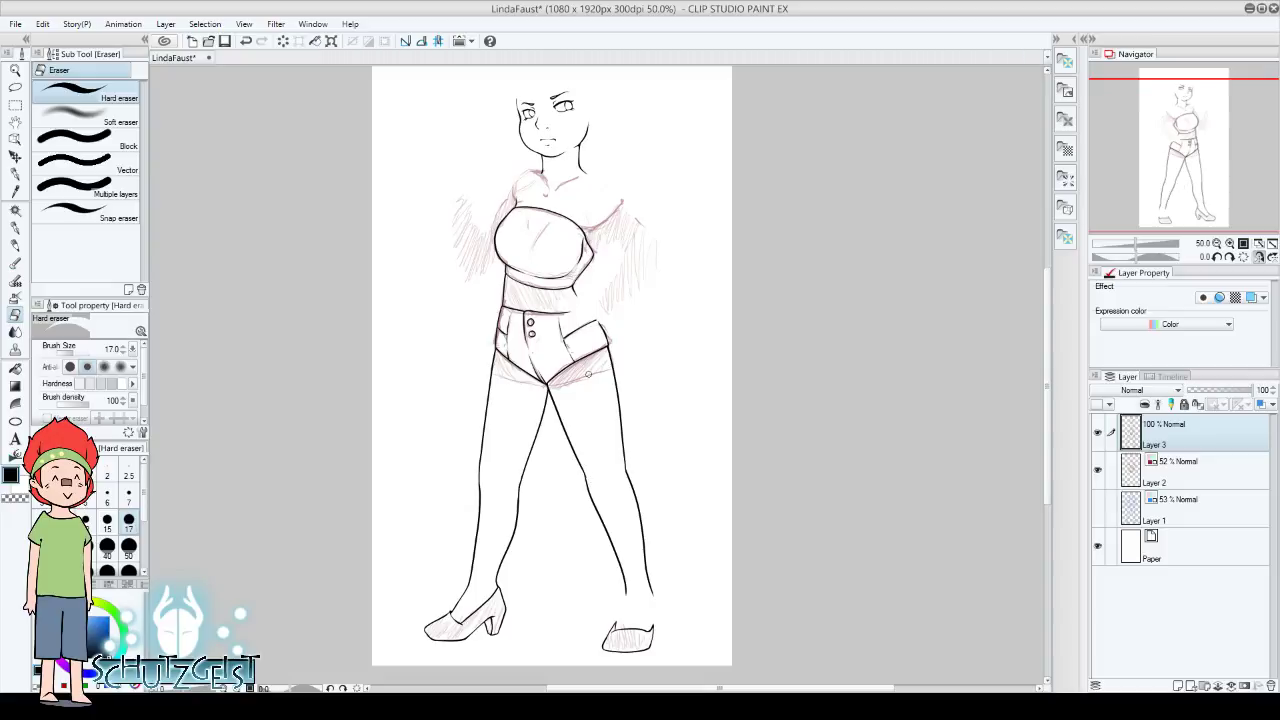
Undo the last change, zoom to 100% on the legs, and re-stroke the right leg's outline
left_click(245, 41)
left_click(1230, 243)
left_click_drag(1182, 130, 1179, 178)
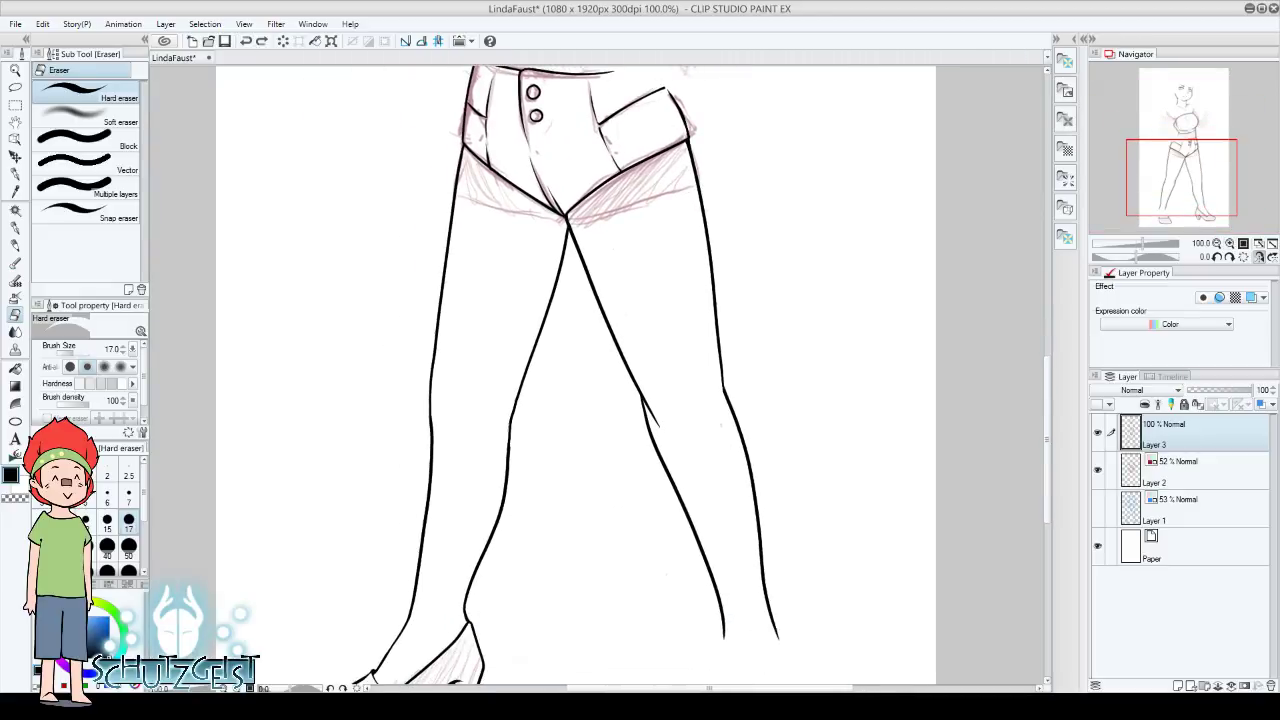
key("p")
left_click_drag(641, 400, 645, 408)
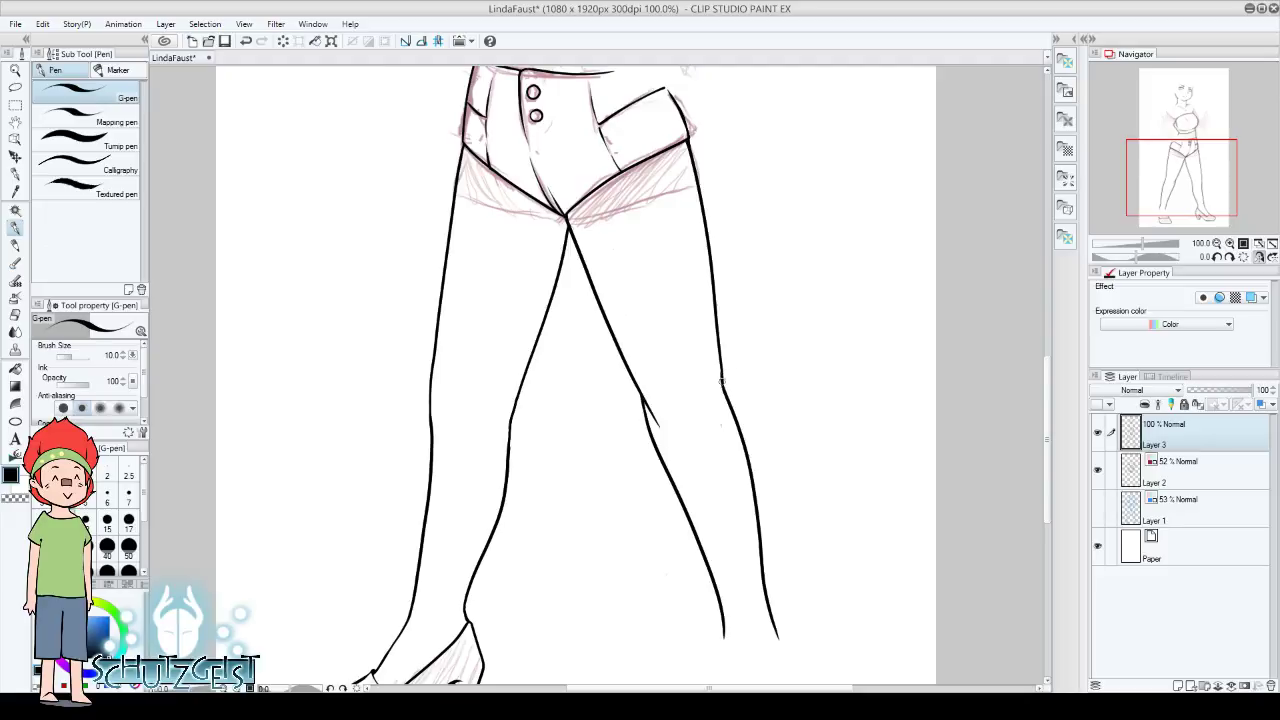
left_click_drag(720, 378, 714, 342)
Pan down to the shoes and show the blue sketch layer again
key("e")
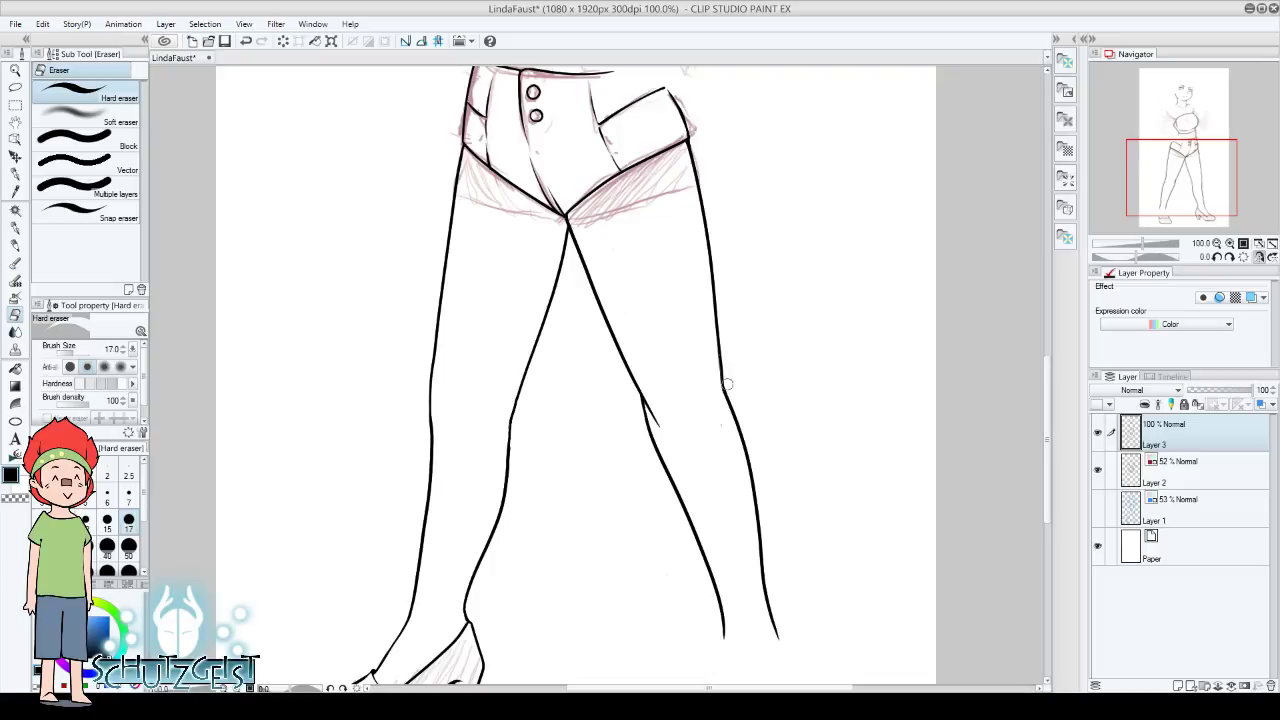
left_click_drag(1188, 183, 1179, 218)
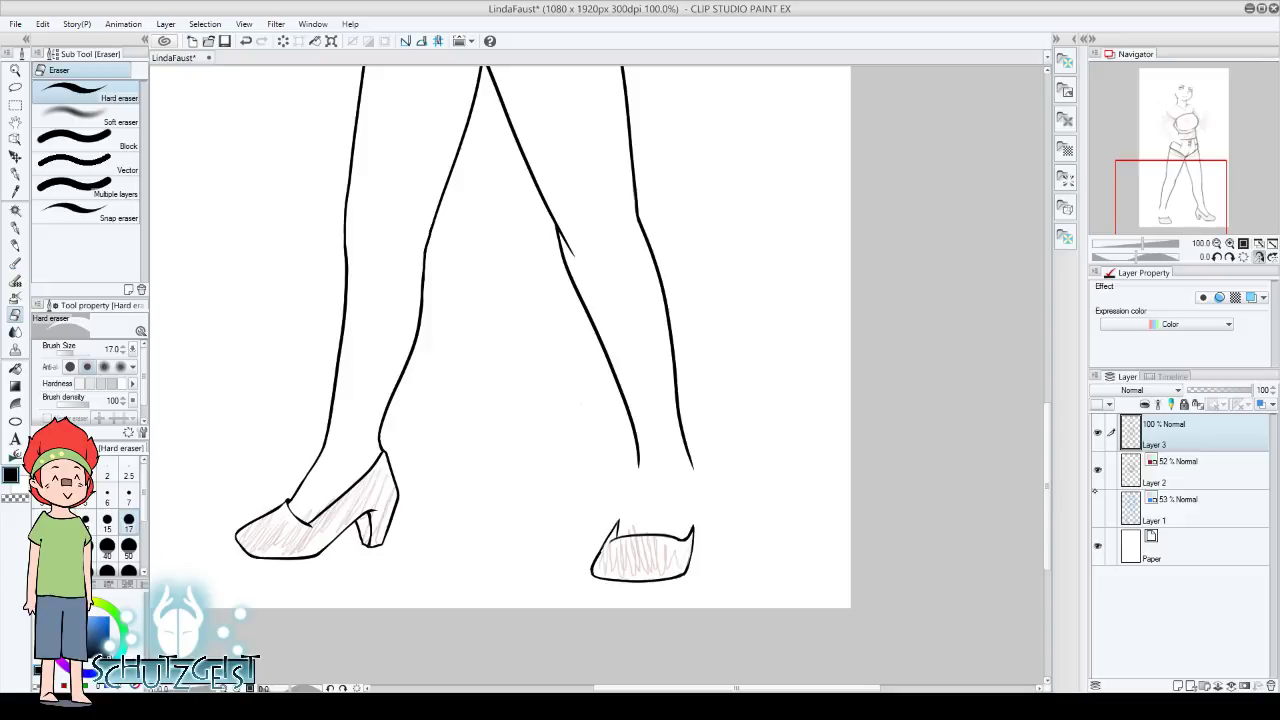
left_click(1097, 507)
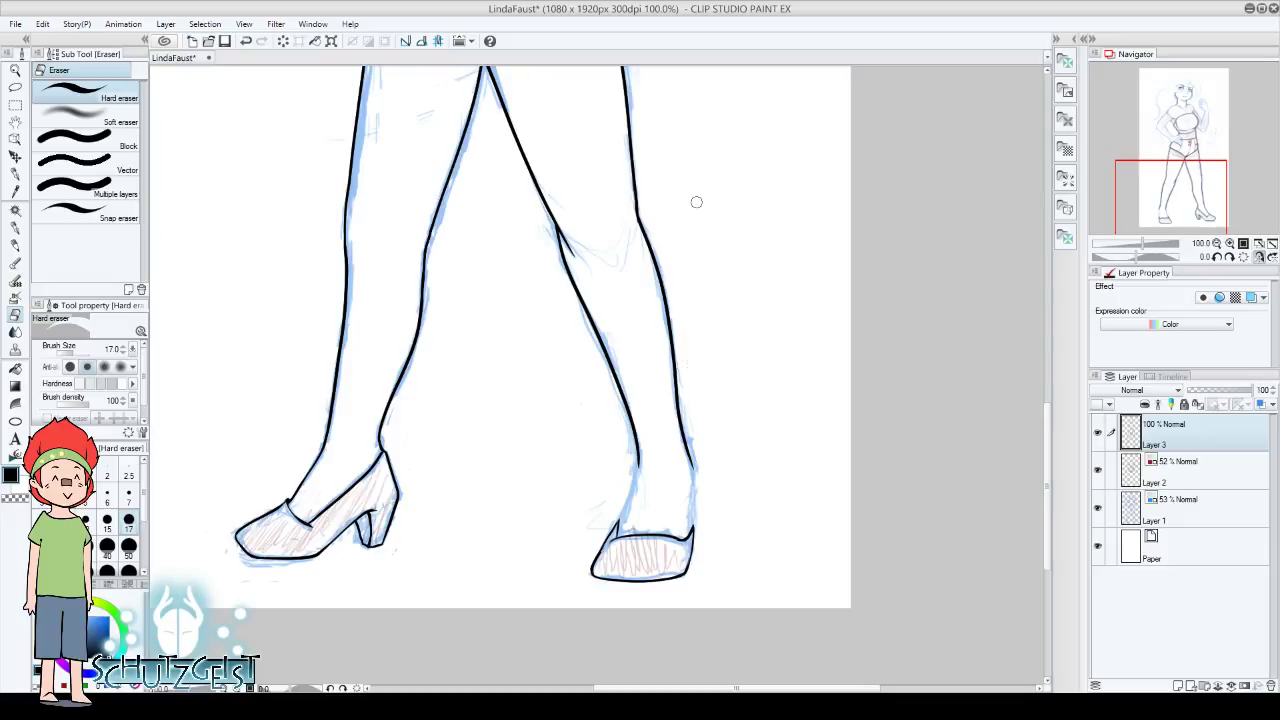
Ink the right leg's outer contour and the right shoe's left edge, thinning the shoe line
key("p")
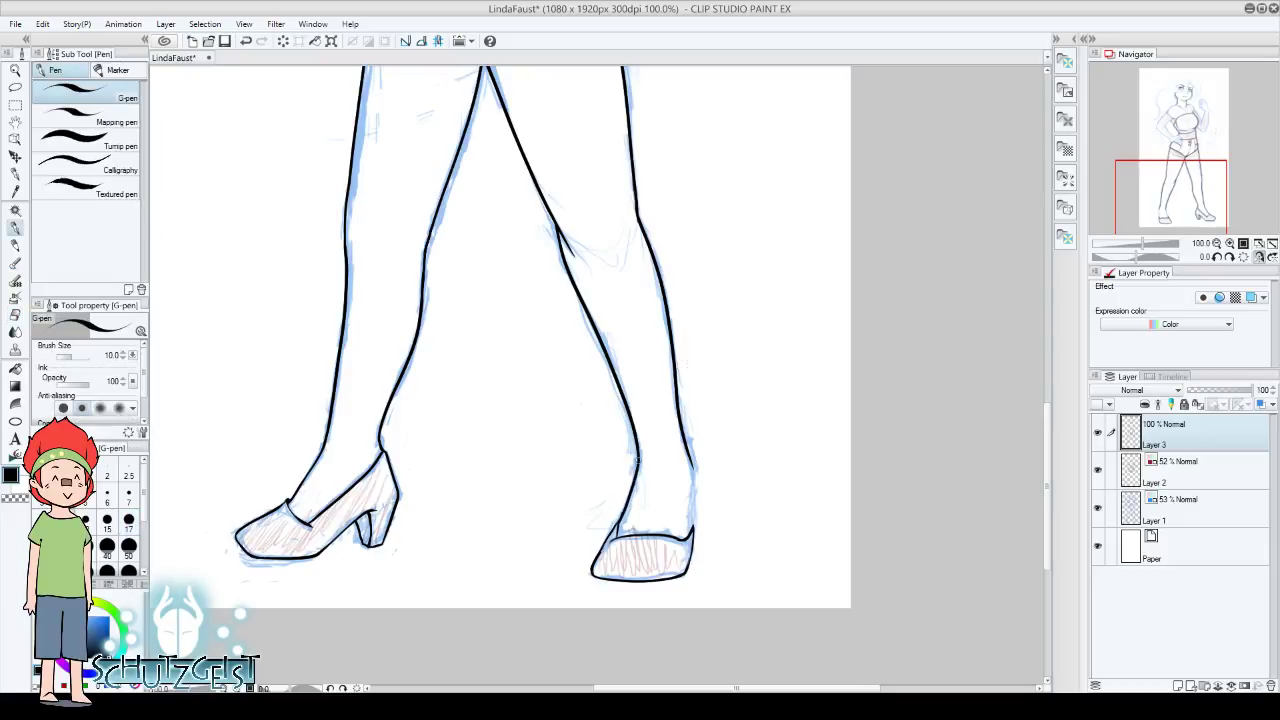
left_click_drag(690, 532, 685, 437)
left_click_drag(601, 547, 595, 572)
key("e")
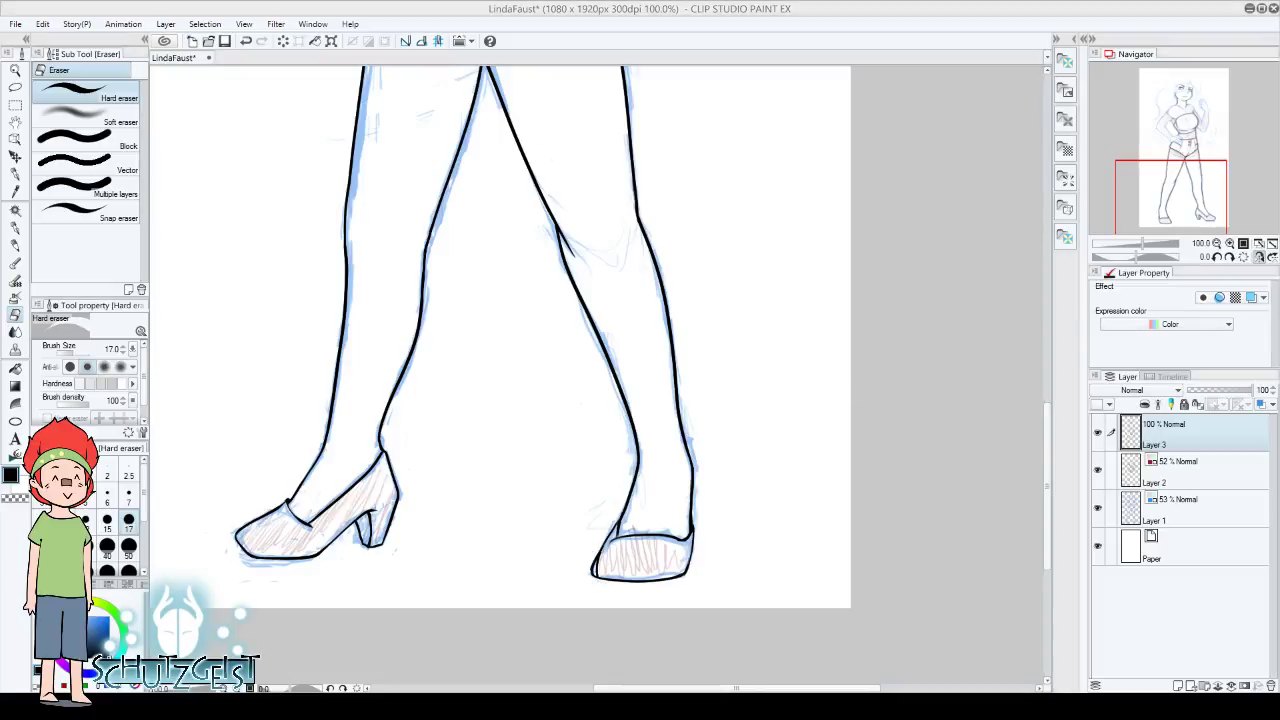
left_click_drag(598, 548, 598, 580)
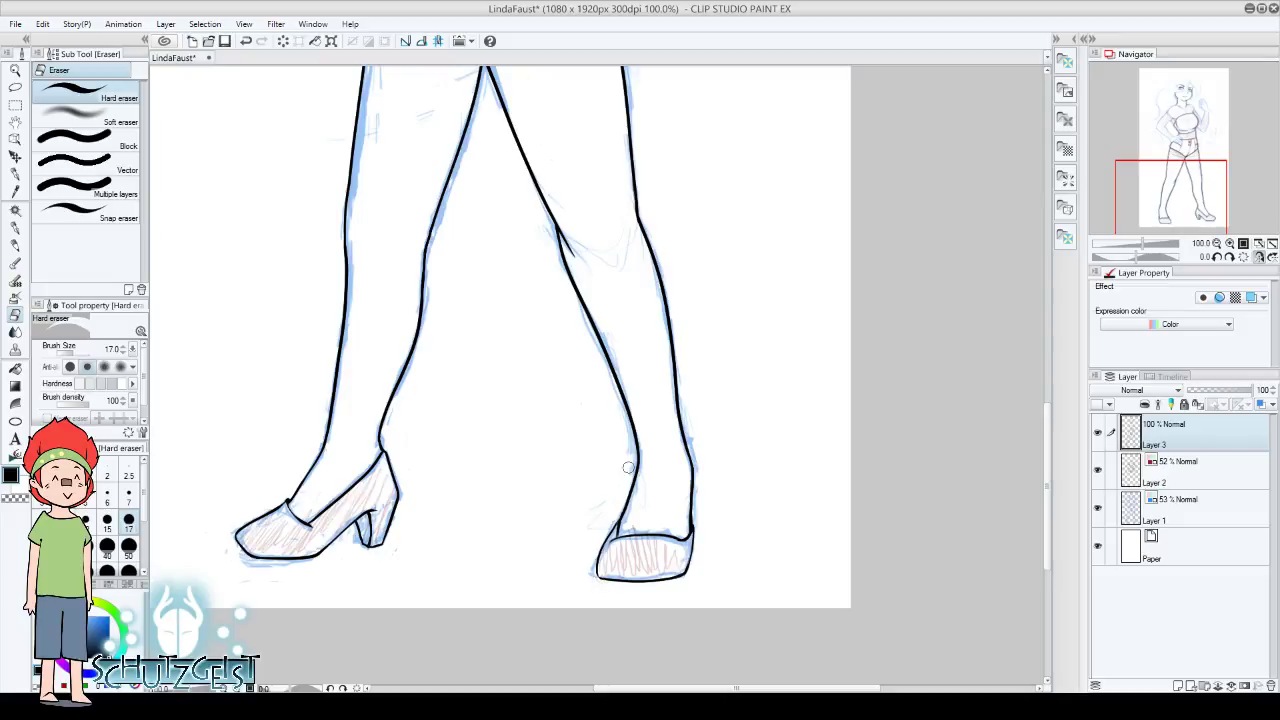
left_click(15, 228)
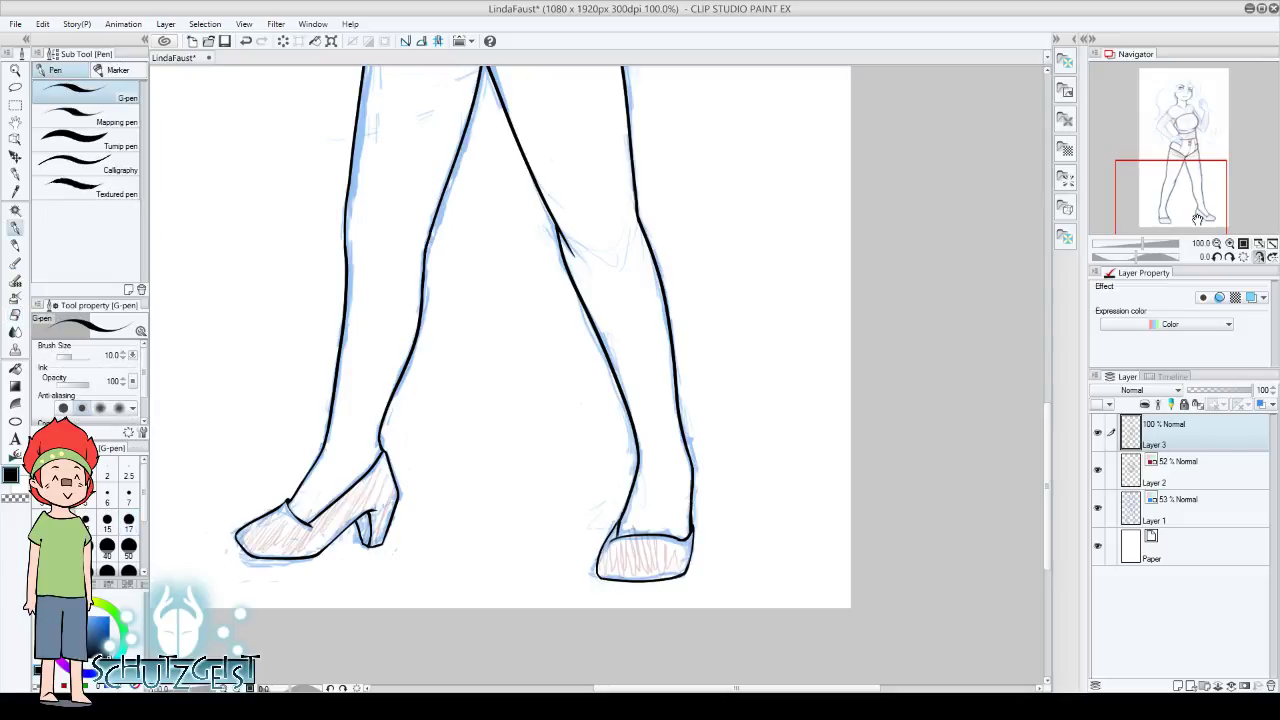
Zoom out and check the ink by toggling the blue sketch layer
scroll(1205, 215, "down", 1)
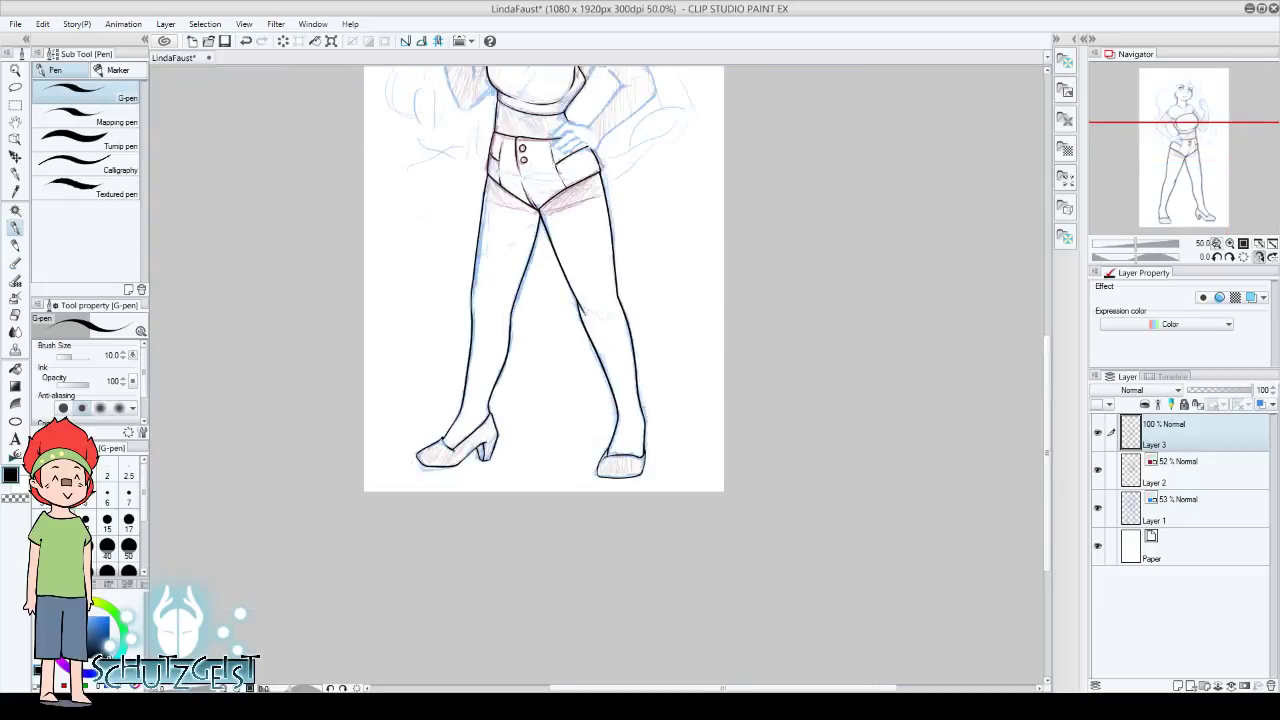
scroll(1205, 210, "down", 1)
scroll(1200, 200, "down", 2)
scroll(1190, 178, "down", 1)
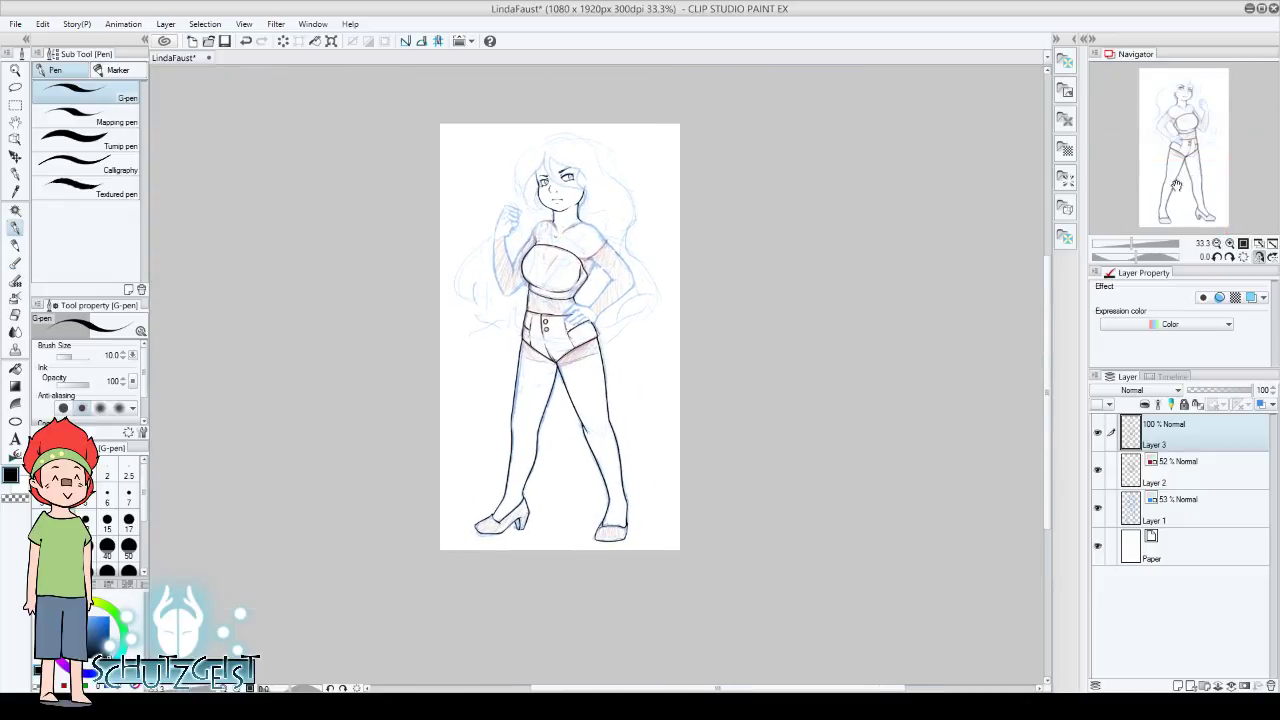
left_click(1097, 507)
left_click(1097, 507)
scroll(598, 386, "up", 2)
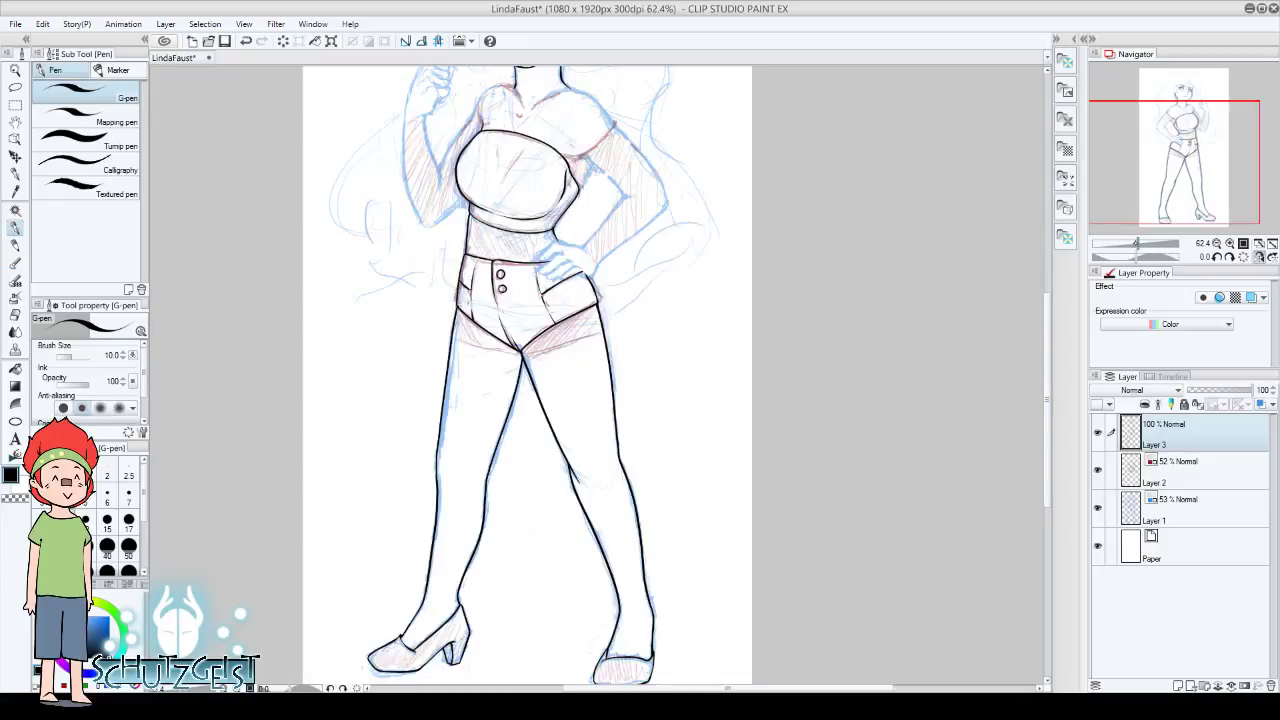